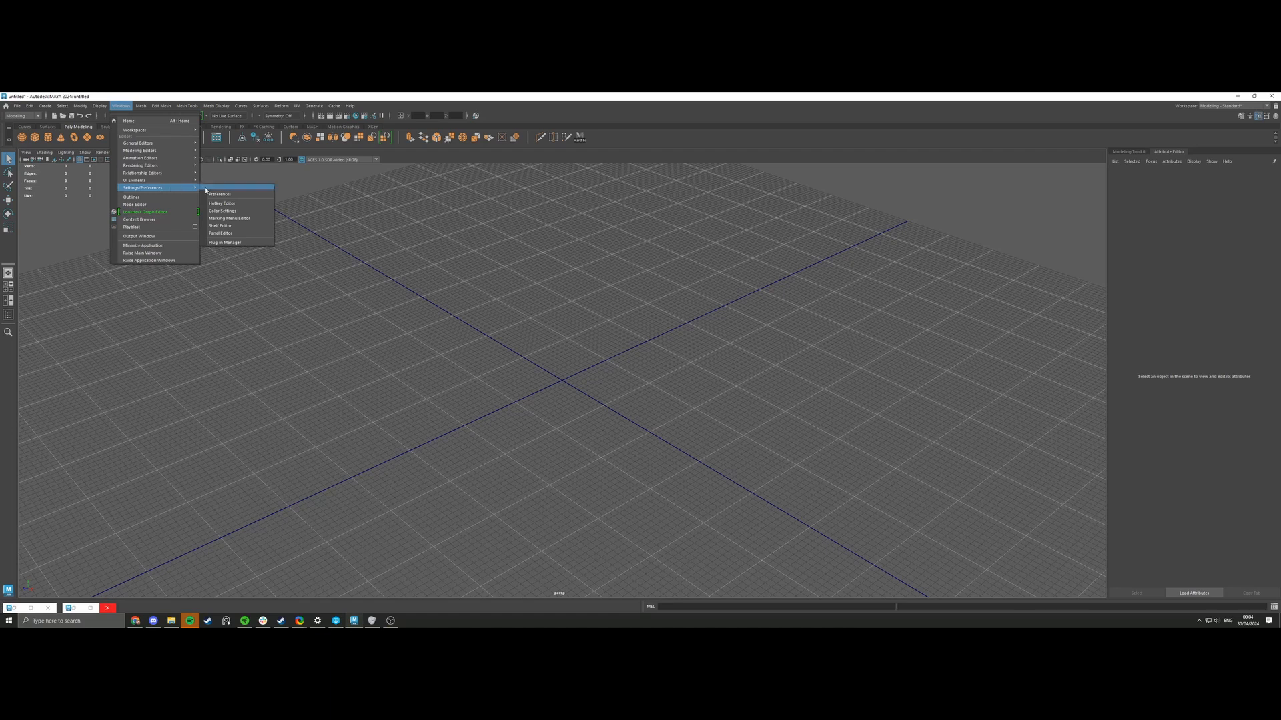
# Set the linear working unit to meter in the preferences and save the change.
pyautogui.click(226, 194)
pyautogui.click(321, 276)
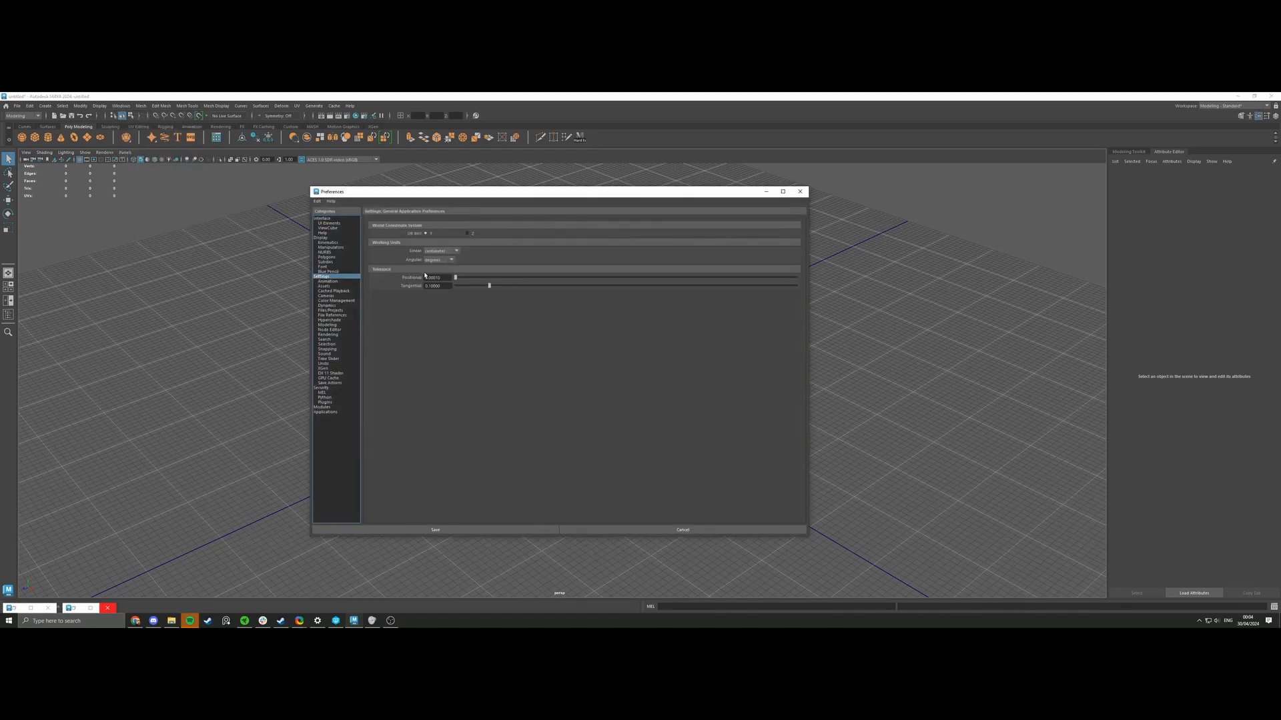
pyautogui.click(442, 251)
pyautogui.click(440, 272)
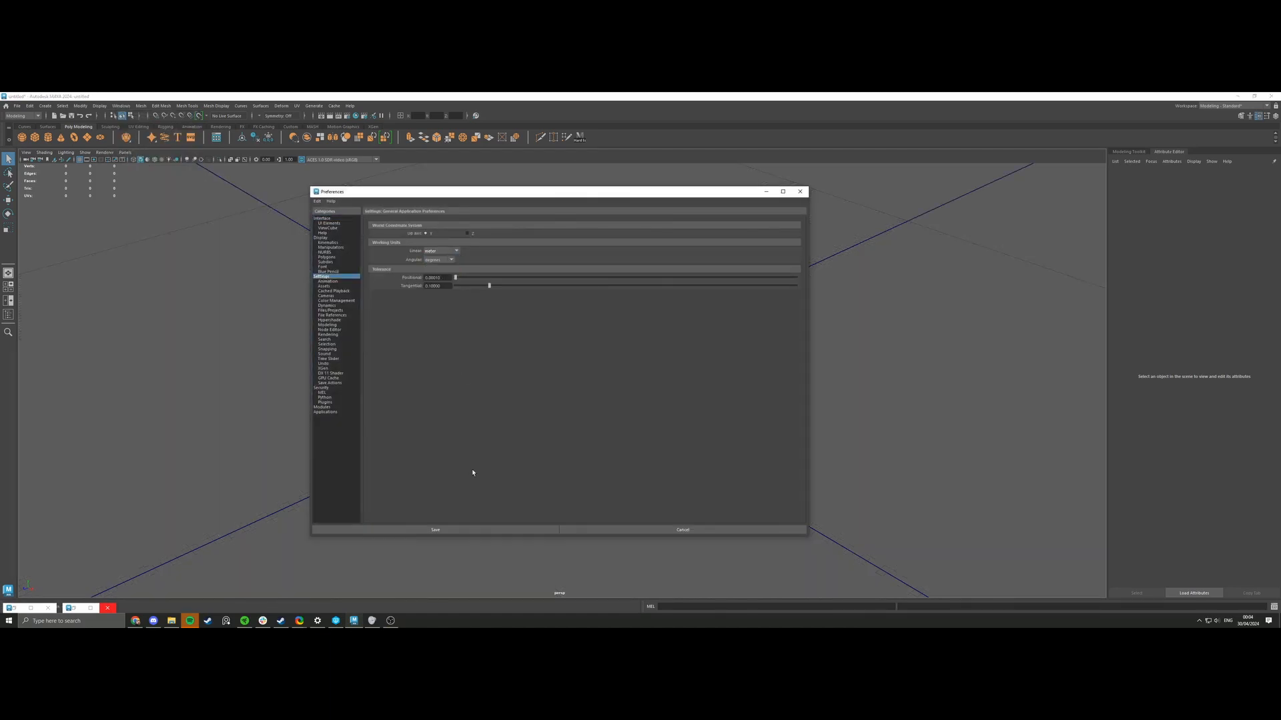
pyautogui.click(461, 530)
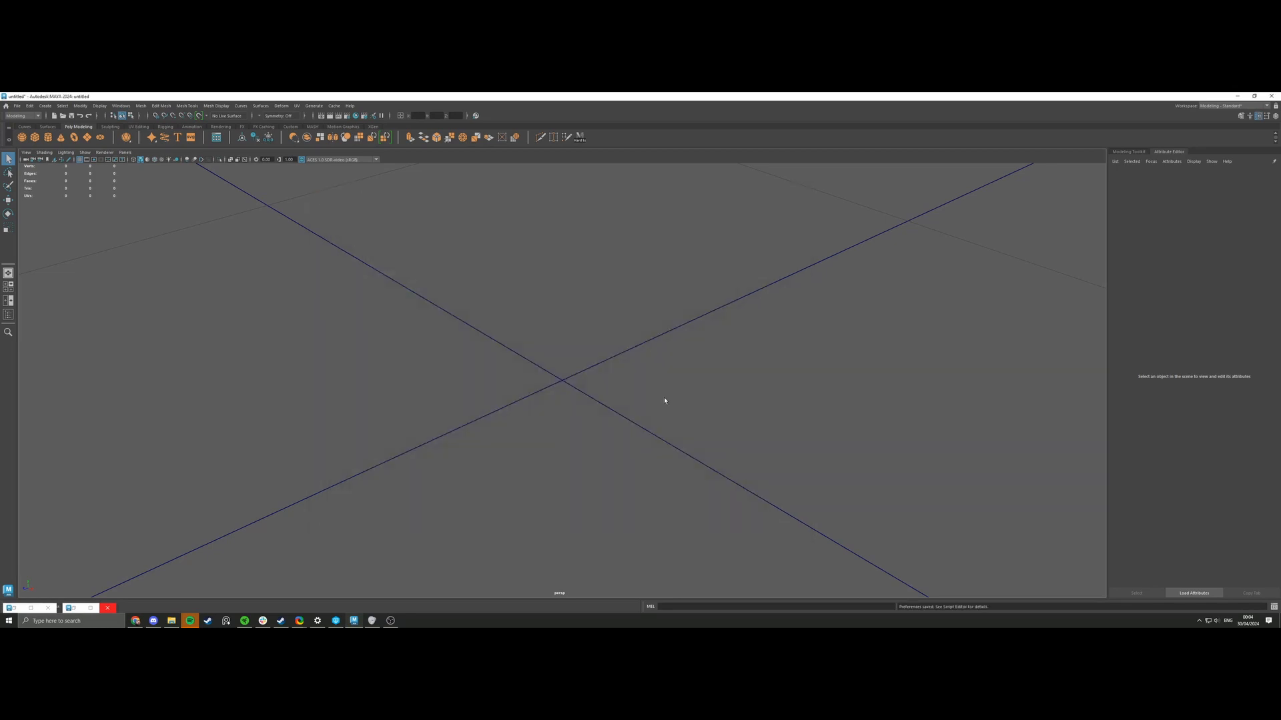
# Import the SK_Mannequin FBX file from the Desktop folder into the scene.
pyautogui.keyDown('alt'); pyautogui.moveTo(366, 368); pyautogui.dragTo(391, 327); pyautogui.keyUp('alt')
pyautogui.click(16, 106)
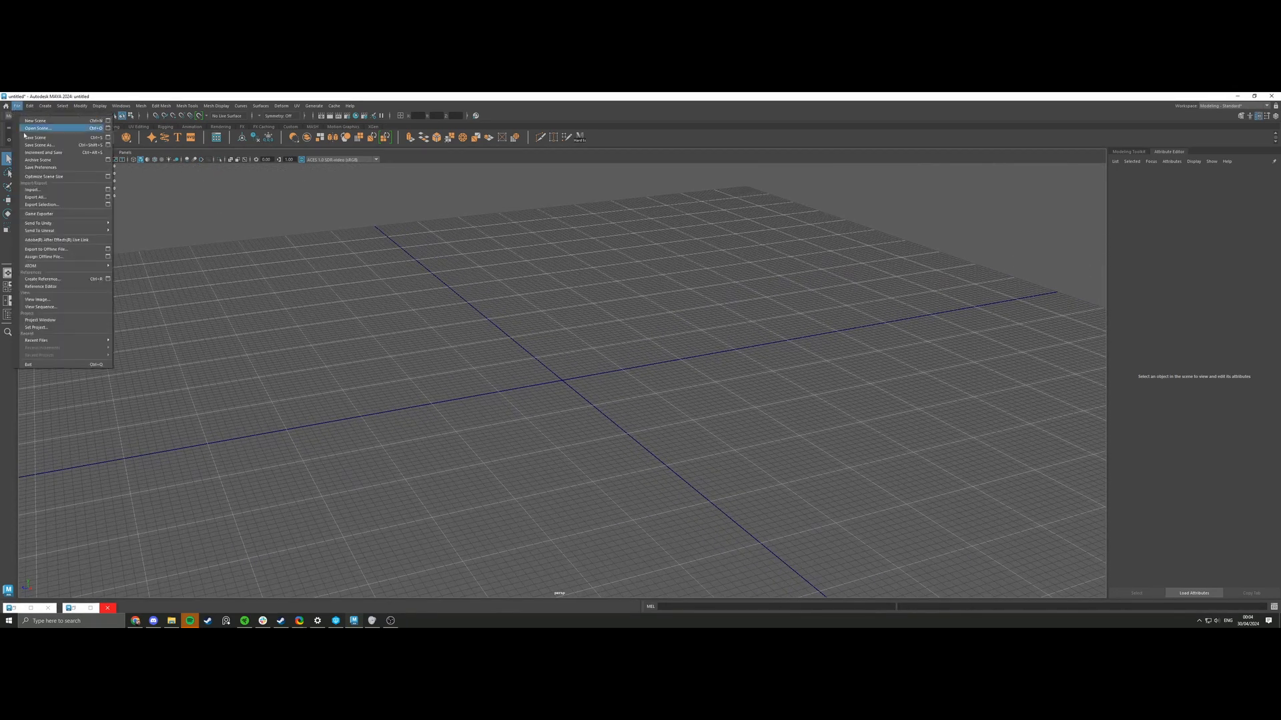
pyautogui.click(46, 190)
pyautogui.click(181, 228)
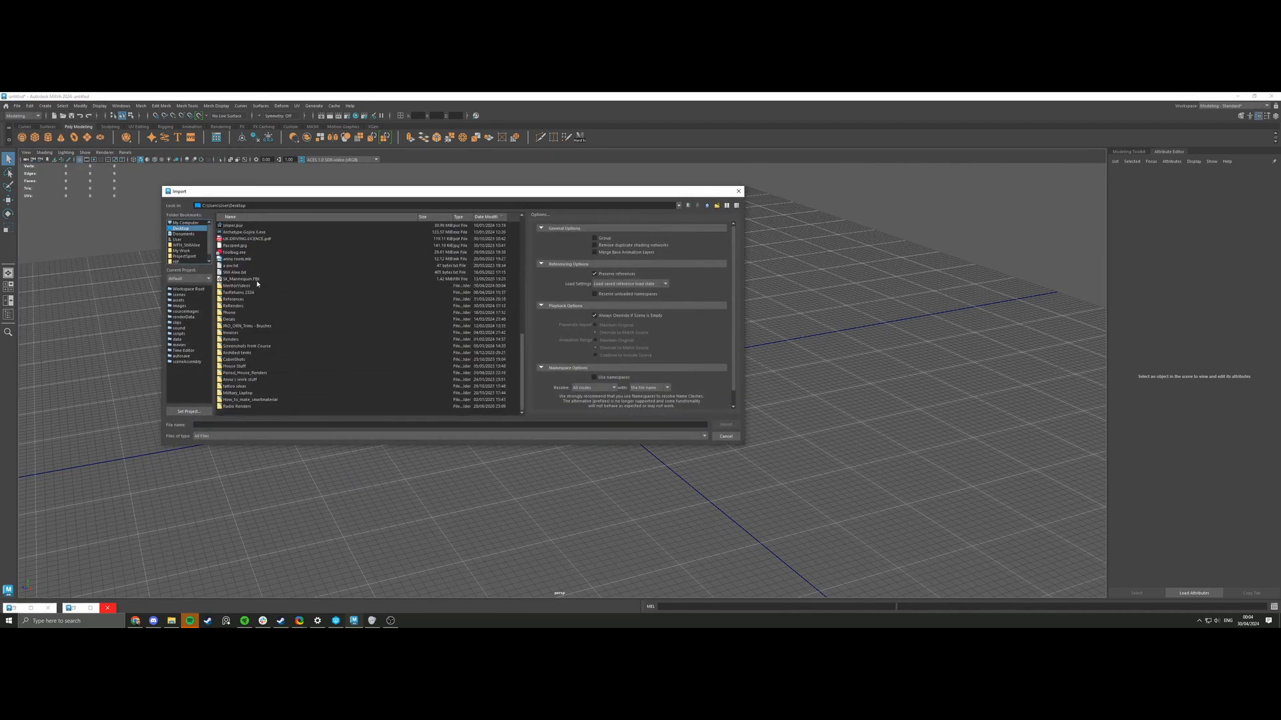
pyautogui.click(256, 278)
pyautogui.click(721, 425)
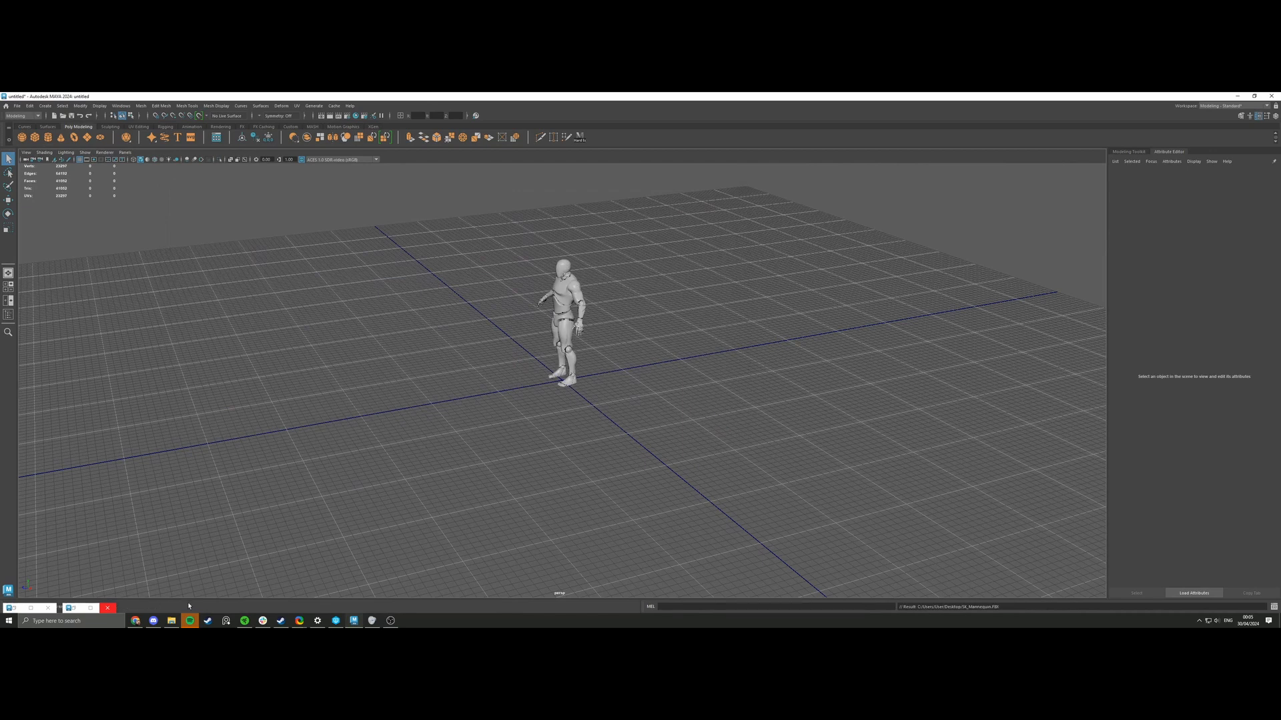
# Create a polygon plane with width and height 2 and a single subdivision in both width and height.
pyautogui.scroll(5, 426, 380)
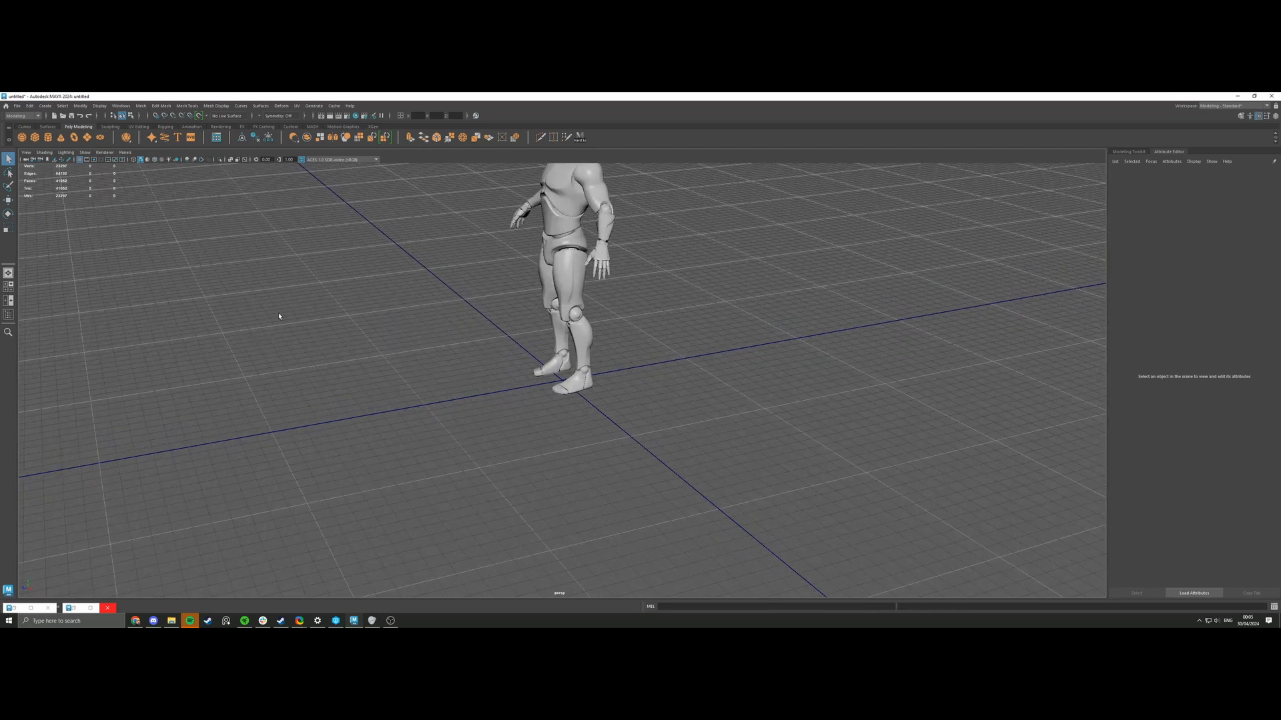
pyautogui.click(87, 136)
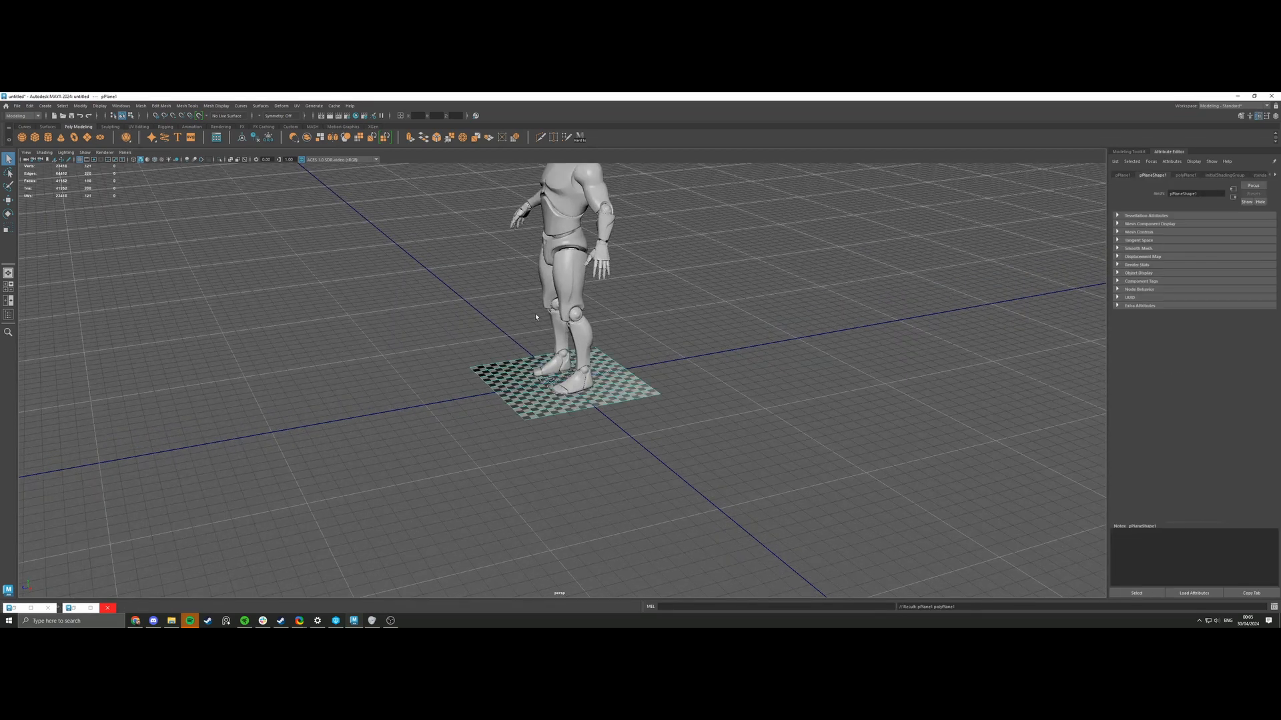
pyautogui.click(1186, 175)
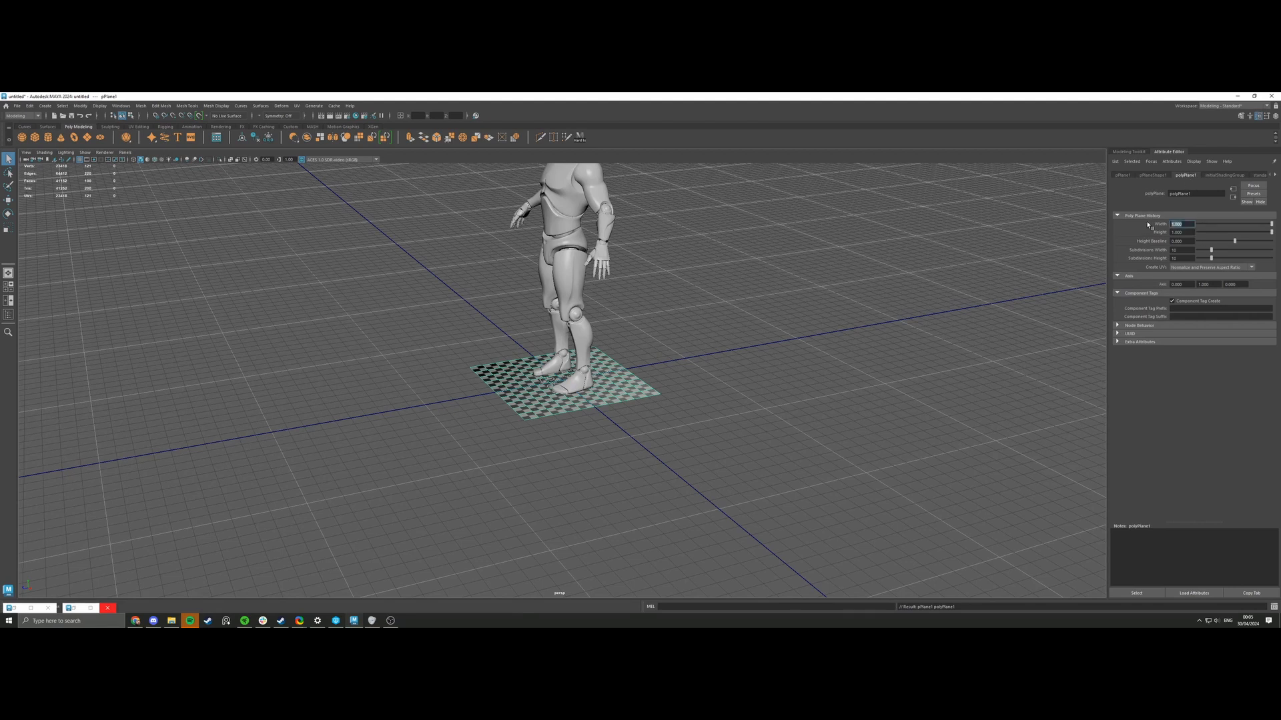
pyautogui.write('2')
pyautogui.press('Tab')
pyautogui.write('2')
pyautogui.press('Tab')
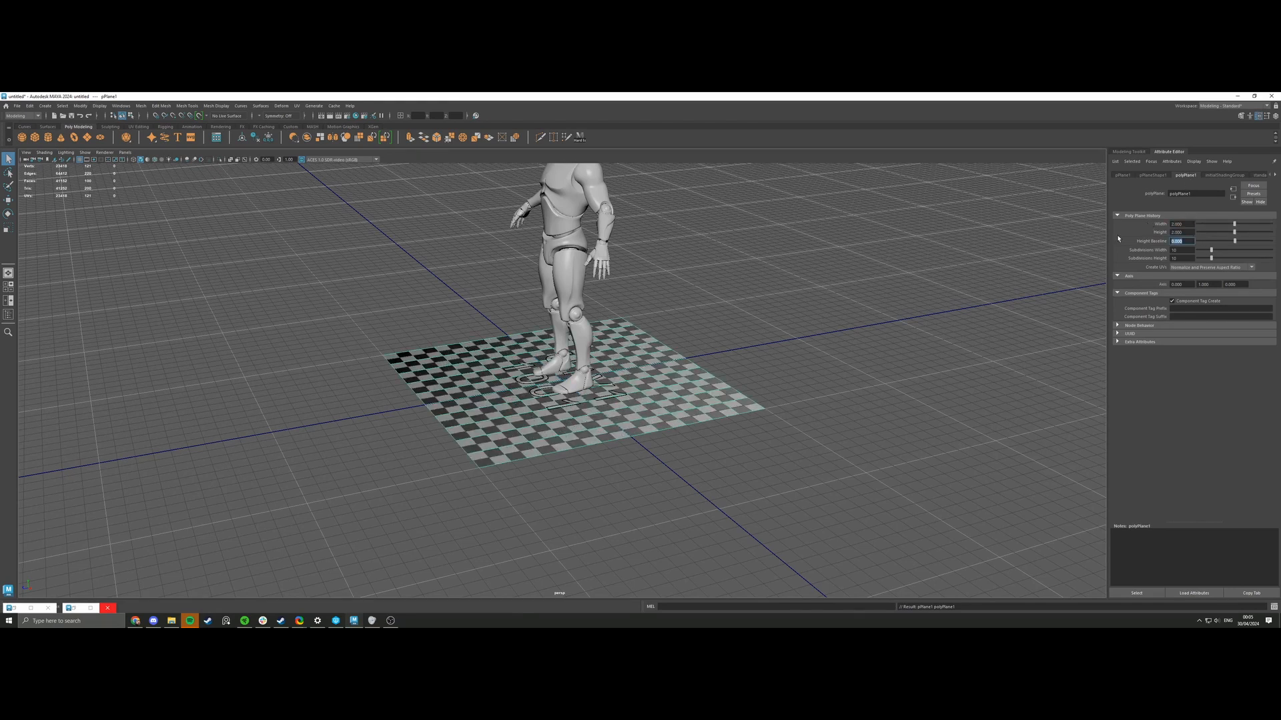
pyautogui.click(1215, 259)
pyautogui.moveTo(1211, 250); pyautogui.dragTo(1162, 252)
# Place the plane's pivot on its near corner and rotate the plane 90 degrees so that it stands upright.
pyautogui.keyDown('alt'); pyautogui.moveTo(727, 314); pyautogui.dragTo(556, 361); pyautogui.keyUp('alt')
pyautogui.press('w')
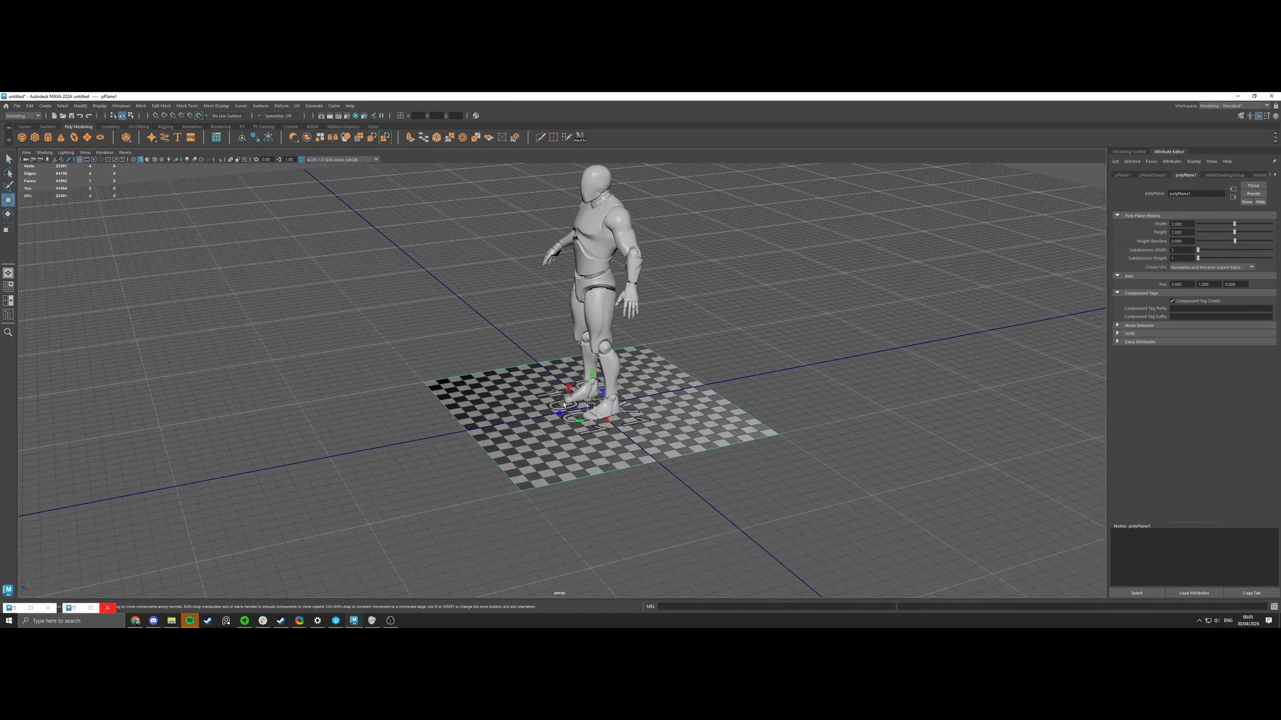
pyautogui.press('d')
pyautogui.moveTo(590, 409); pyautogui.dragTo(529, 492)
pyautogui.press('e')
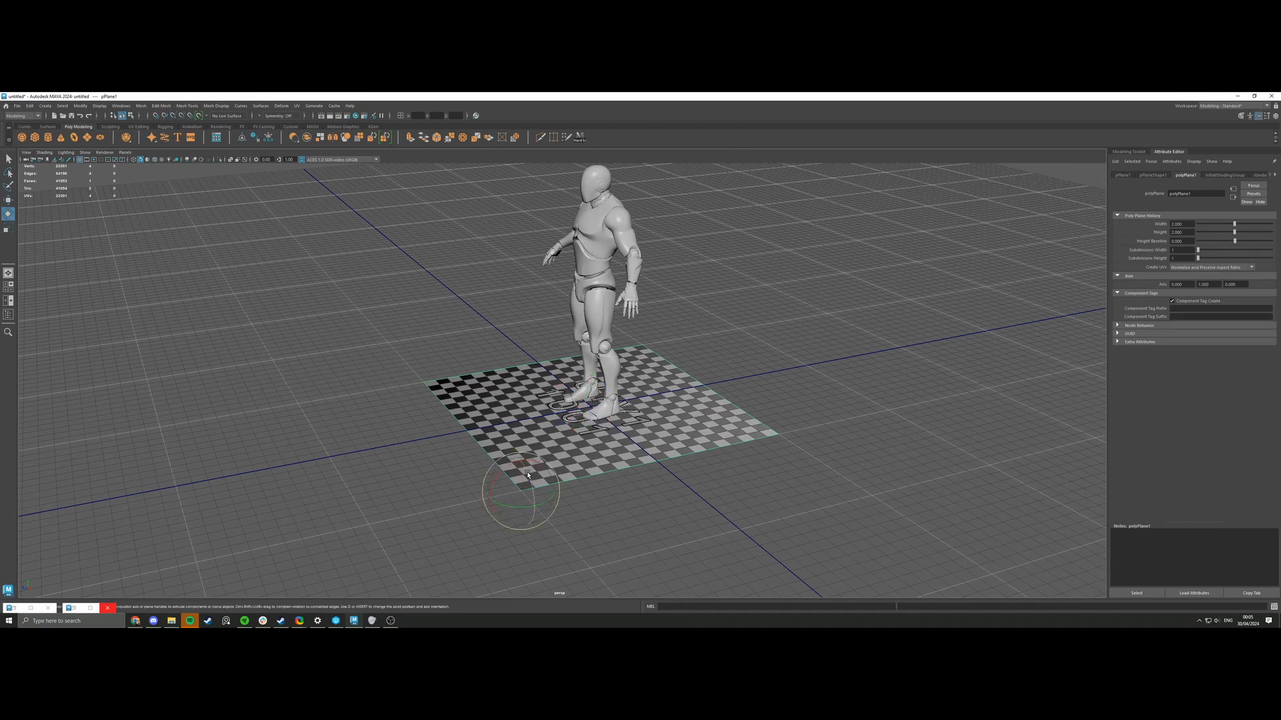
pyautogui.moveTo(527, 476); pyautogui.dragTo(470, 480)
# Move the upright plane with grid snapping onto the world axis line, directly beside the mannequin.
pyautogui.press('w')
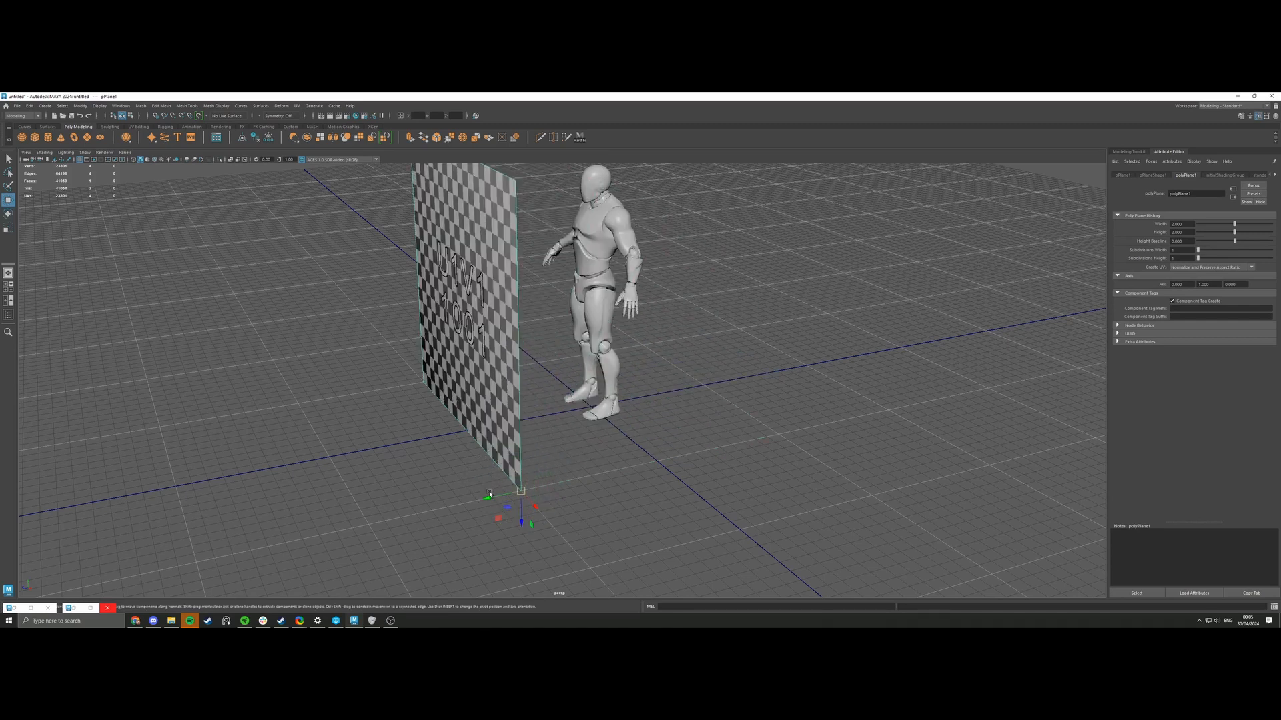
pyautogui.moveTo(491, 497); pyautogui.dragTo(498, 366)
pyautogui.press('x')
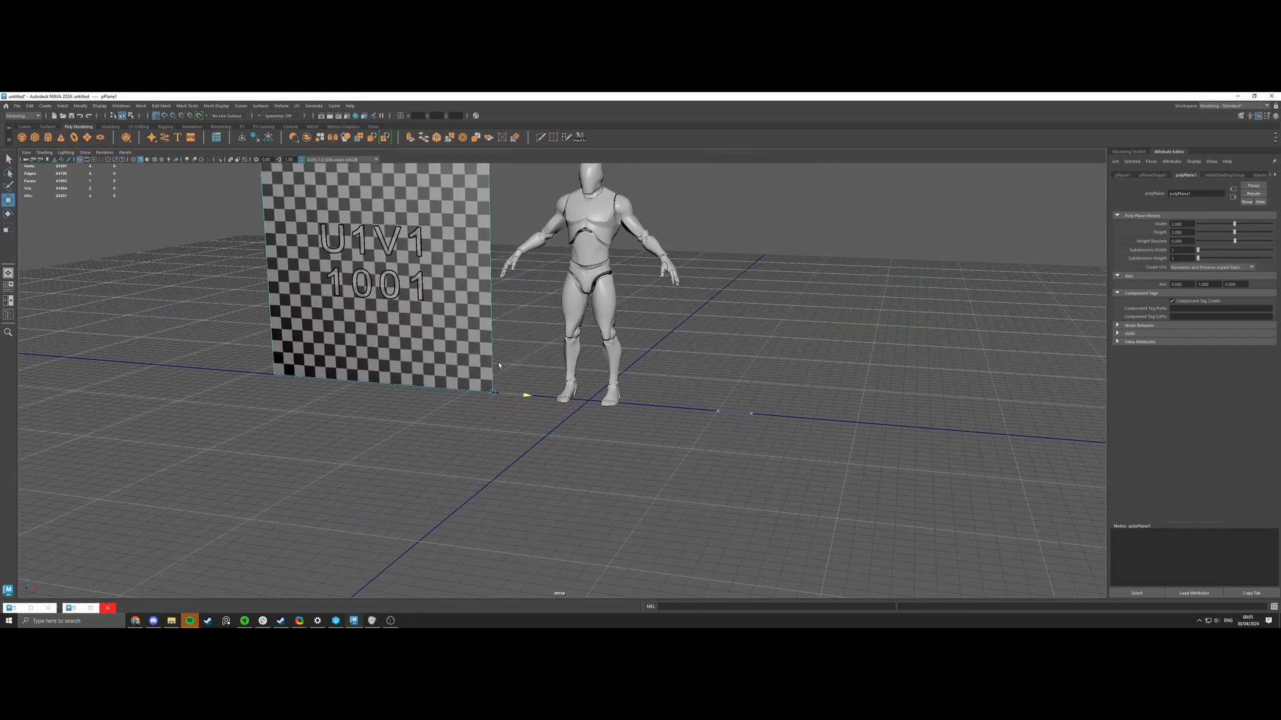
pyautogui.keyDown('alt'); pyautogui.moveTo(498, 366); pyautogui.dragTo(577, 427, button='middle'); pyautogui.keyUp('alt')
pyautogui.keyDown('alt'); pyautogui.moveTo(577, 427); pyautogui.dragTo(593, 388); pyautogui.keyUp('alt')
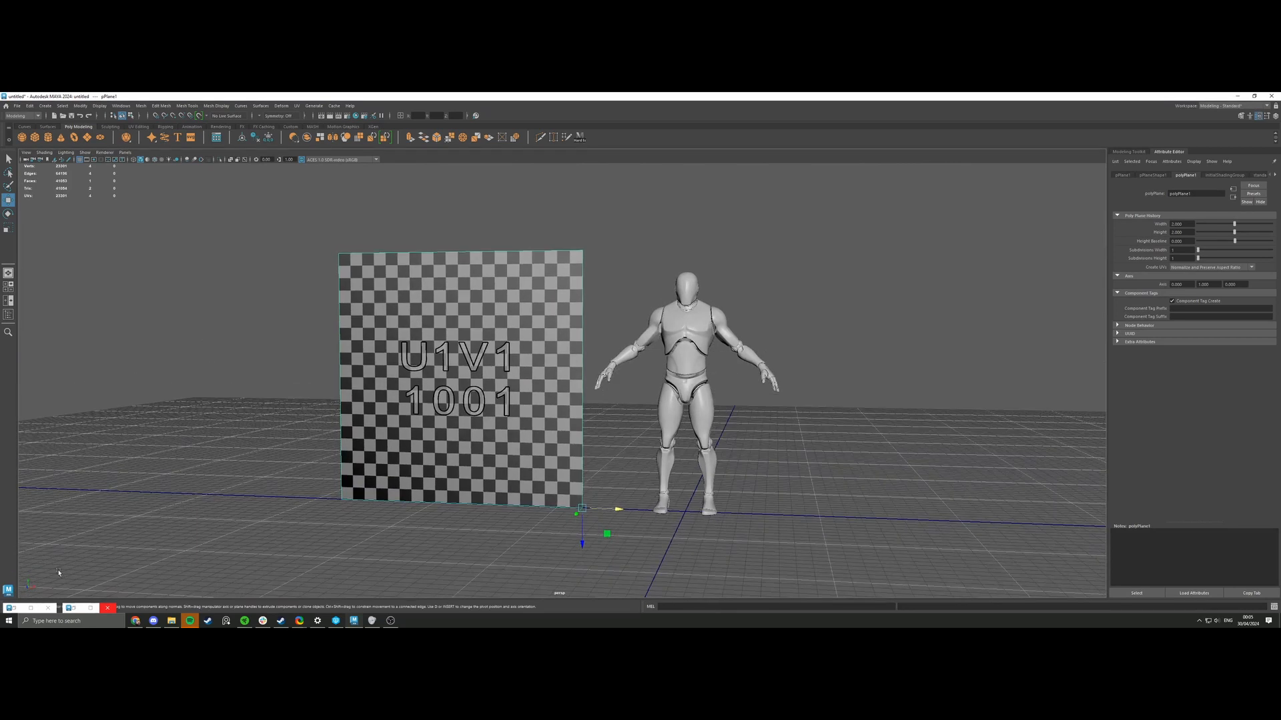
# Show the perspective view in plain shading without textures, with wireframe on shaded enabled, and clear the selection.
pyautogui.click(30, 608)
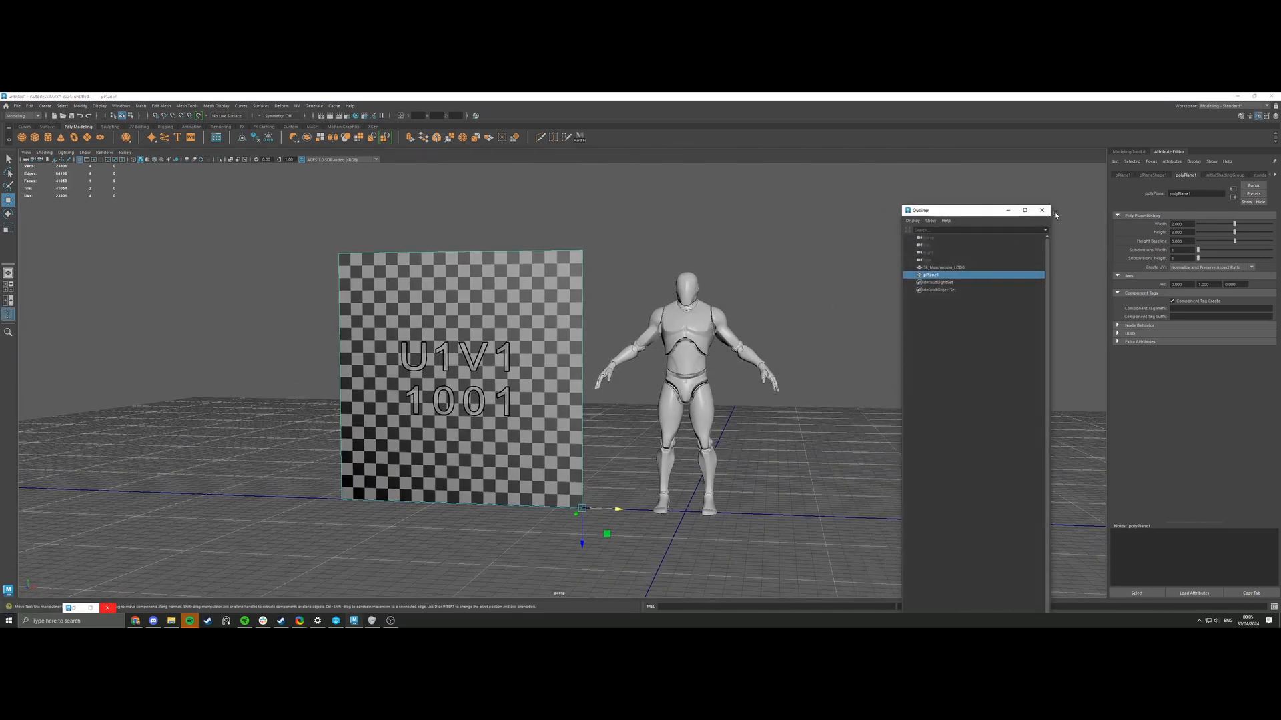
pyautogui.click(1042, 210)
pyautogui.press('5')
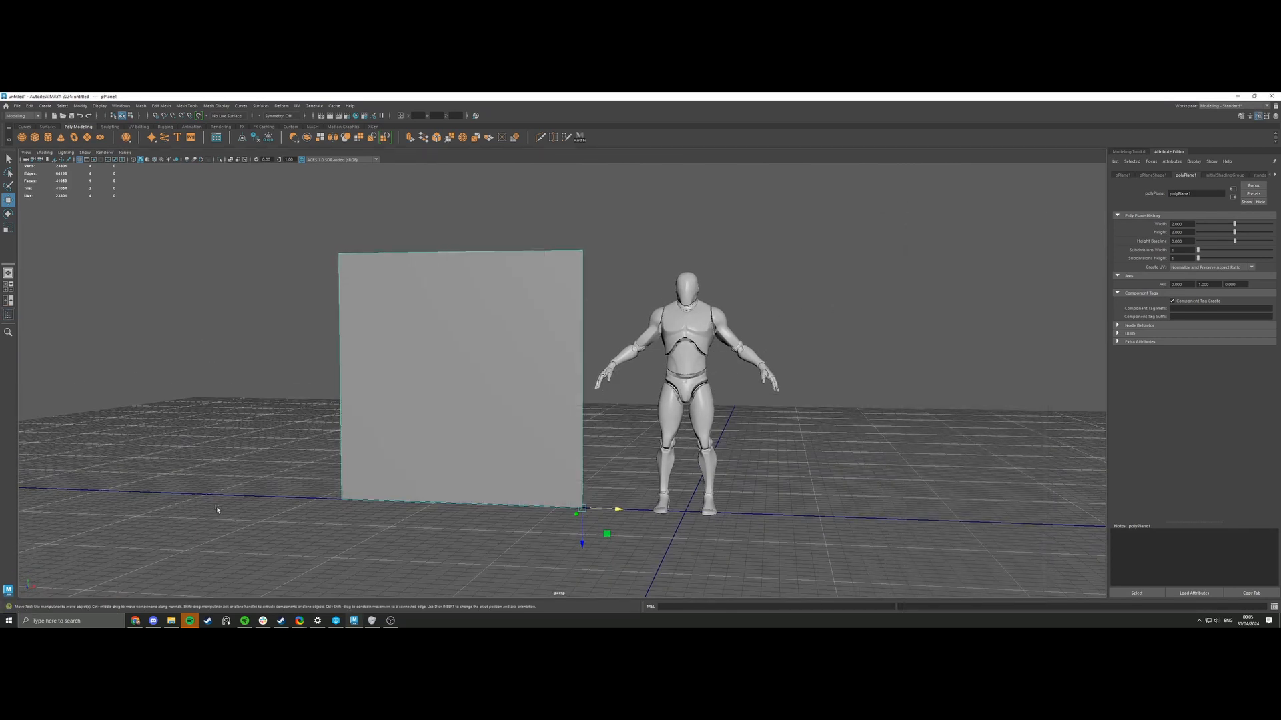
pyautogui.click(155, 160)
pyautogui.click(277, 348)
pyautogui.scroll(2, 414, 399)
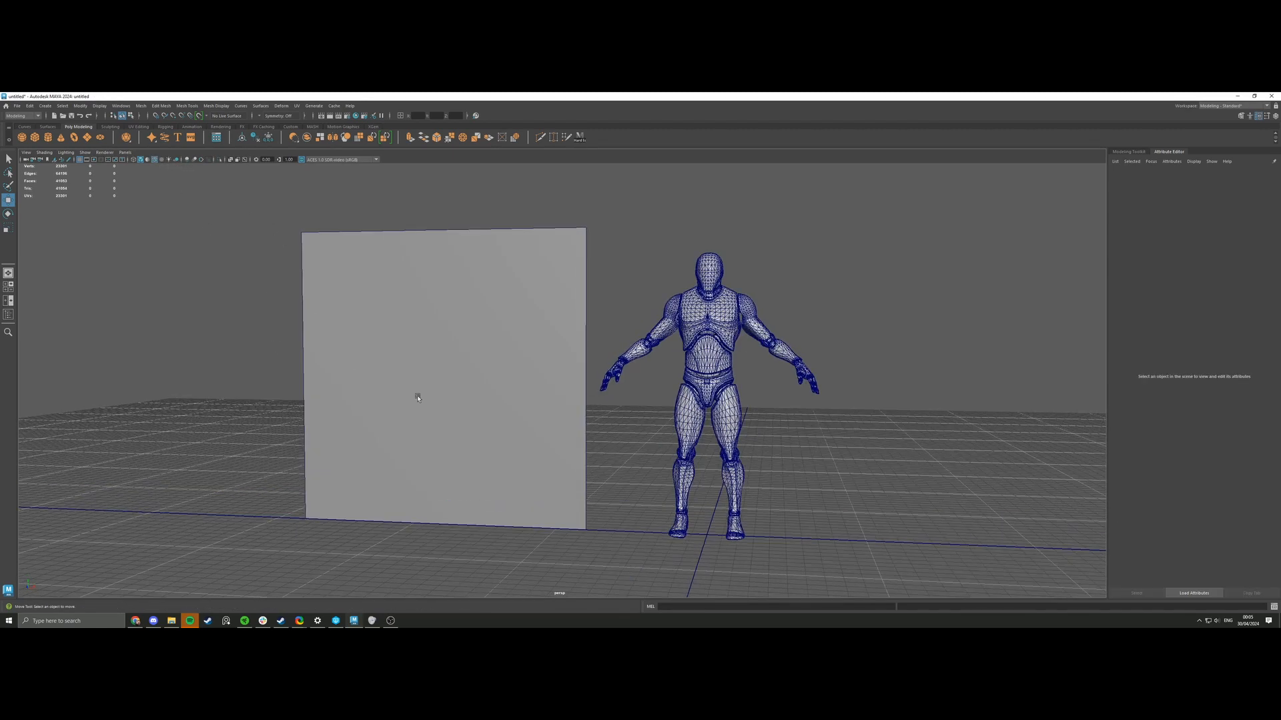
# Connect the plane's two vertical side edges with one horizontal edge across the middle.
pyautogui.click(419, 394)
pyautogui.keyDown('alt'); pyautogui.moveTo(423, 399); pyautogui.dragTo(528, 383, button='middle'); pyautogui.keyUp('alt')
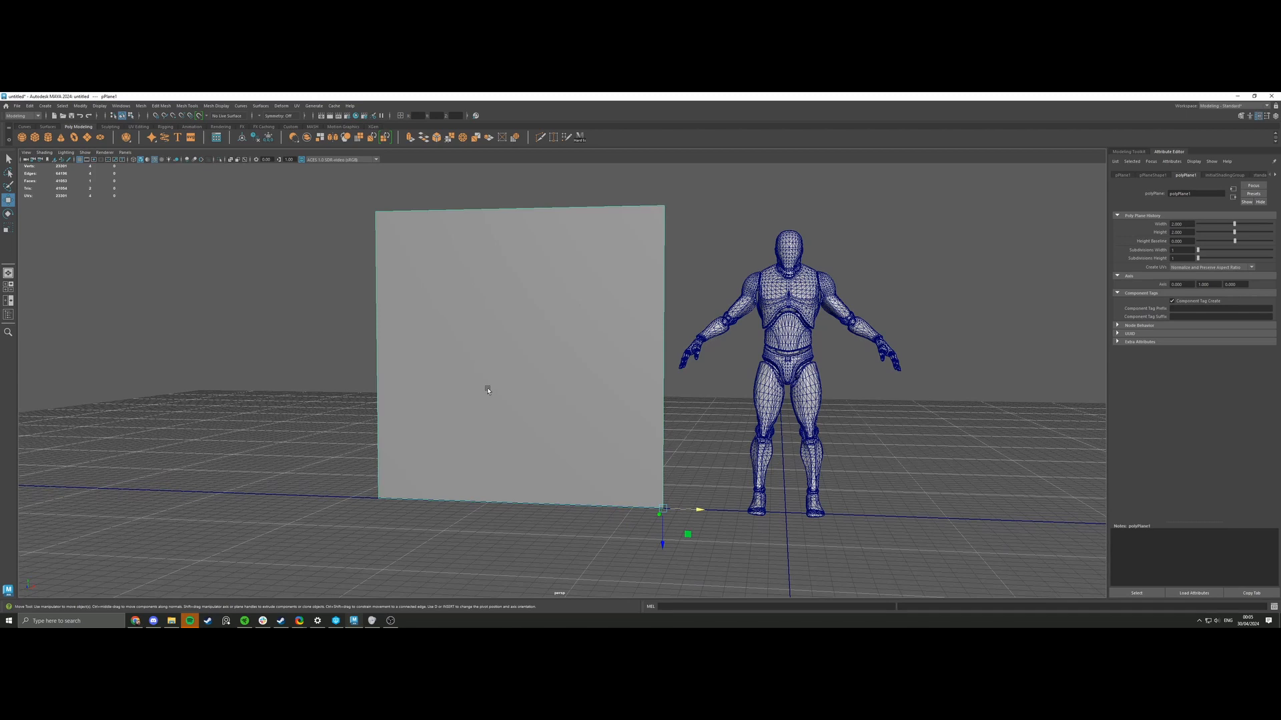
pyautogui.moveTo(488, 390); pyautogui.dragTo(481, 353, button='right')
pyautogui.moveTo(346, 358); pyautogui.dragTo(675, 397)
pyautogui.click(1136, 152)
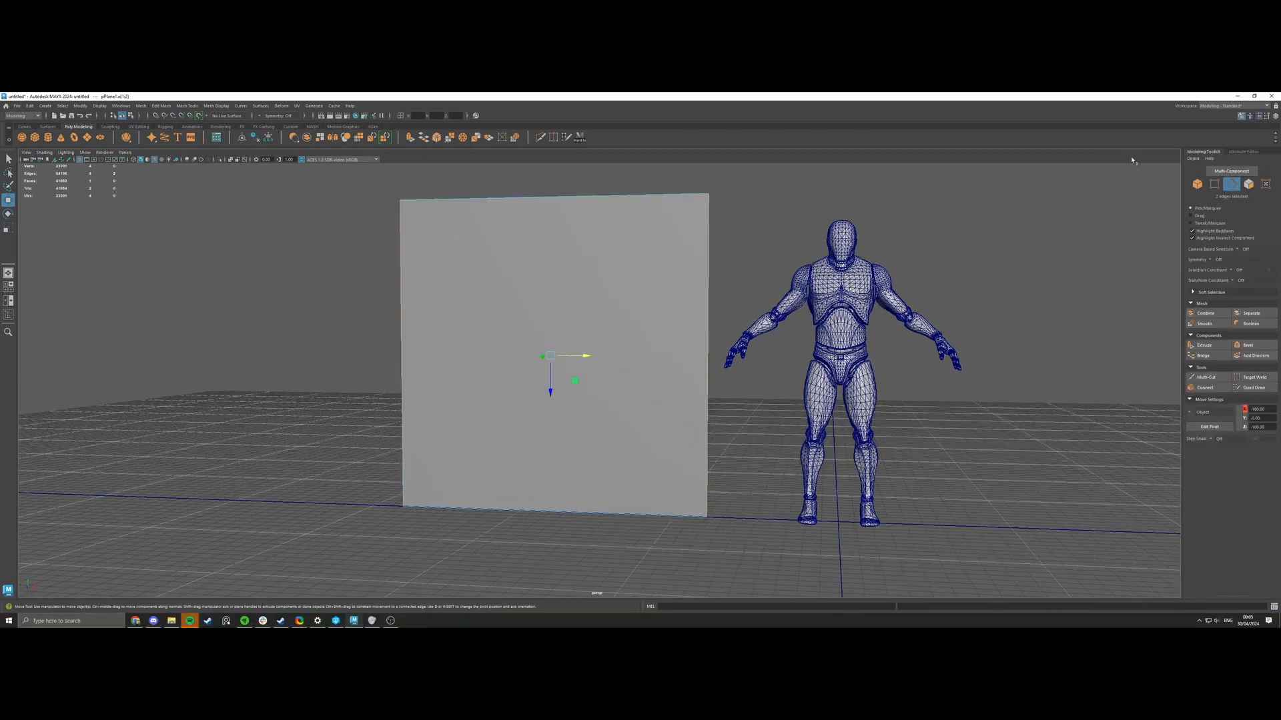
pyautogui.click(1205, 387)
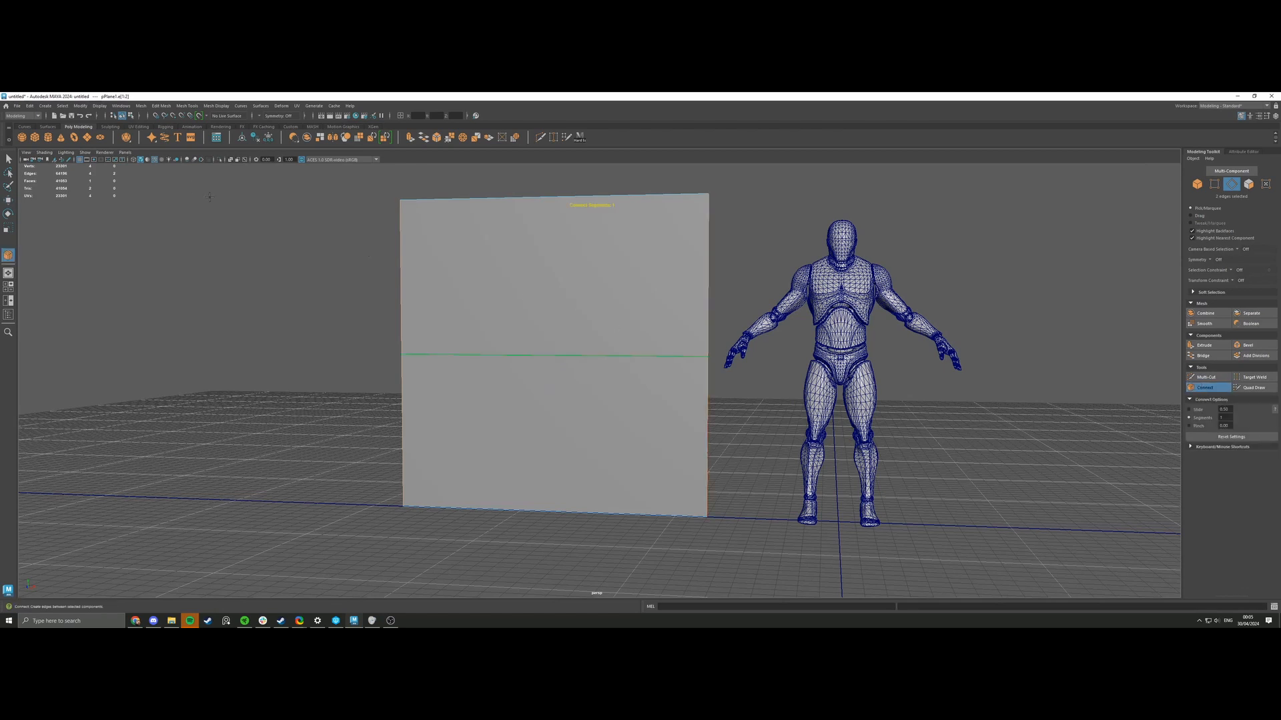
pyautogui.press('q')
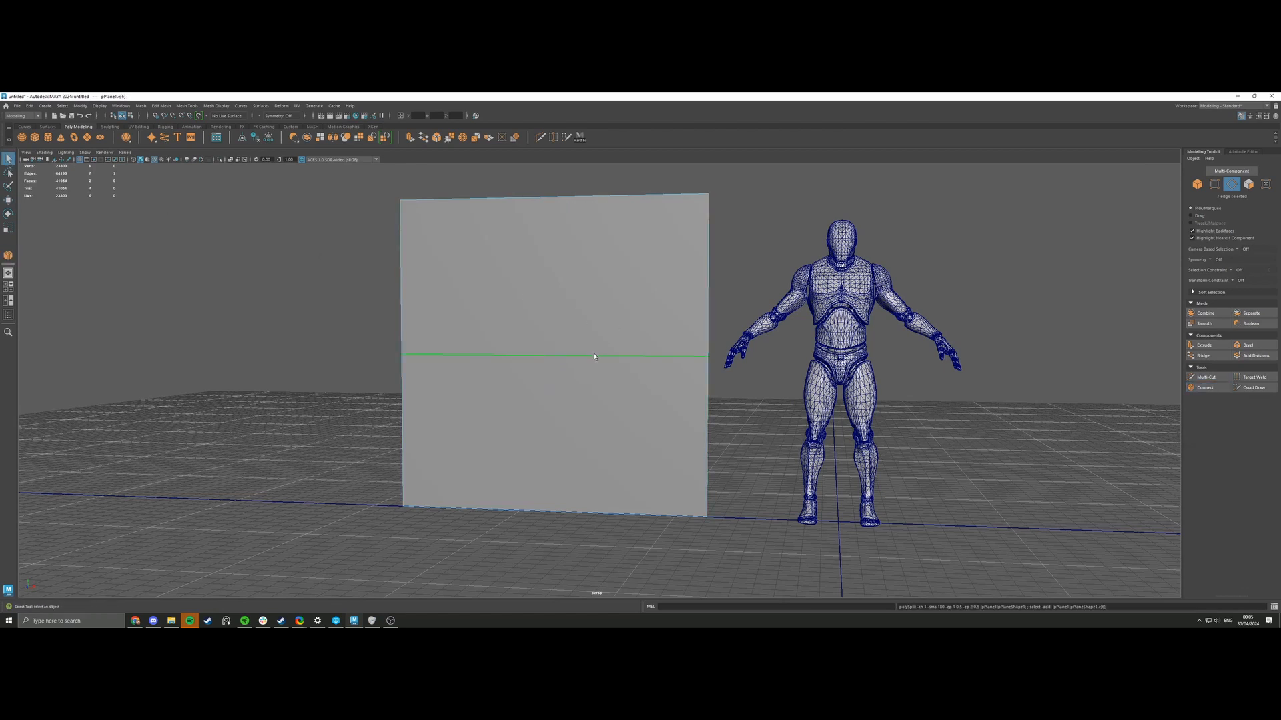
# Lower the plane's new horizontal edge by one grid square in the front view.
pyautogui.press('space')
pyautogui.scroll(-5, 328, 455)
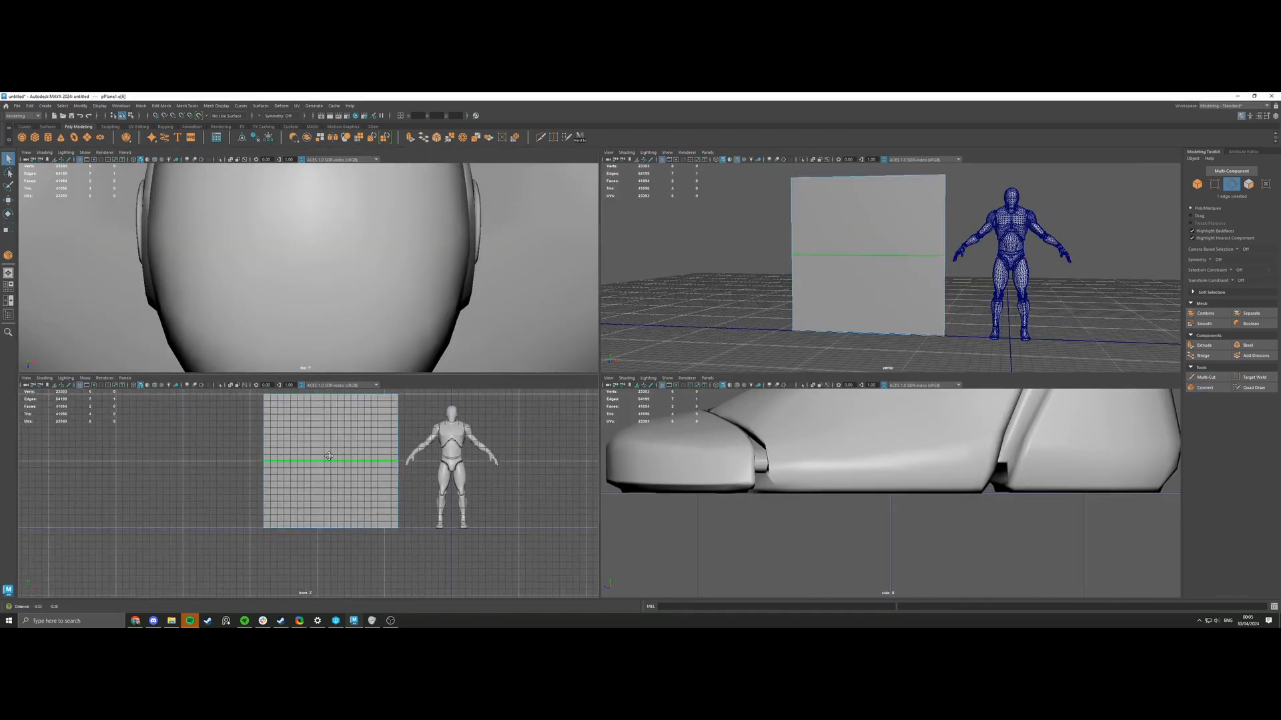
pyautogui.scroll(2, 294, 458)
pyautogui.press('w')
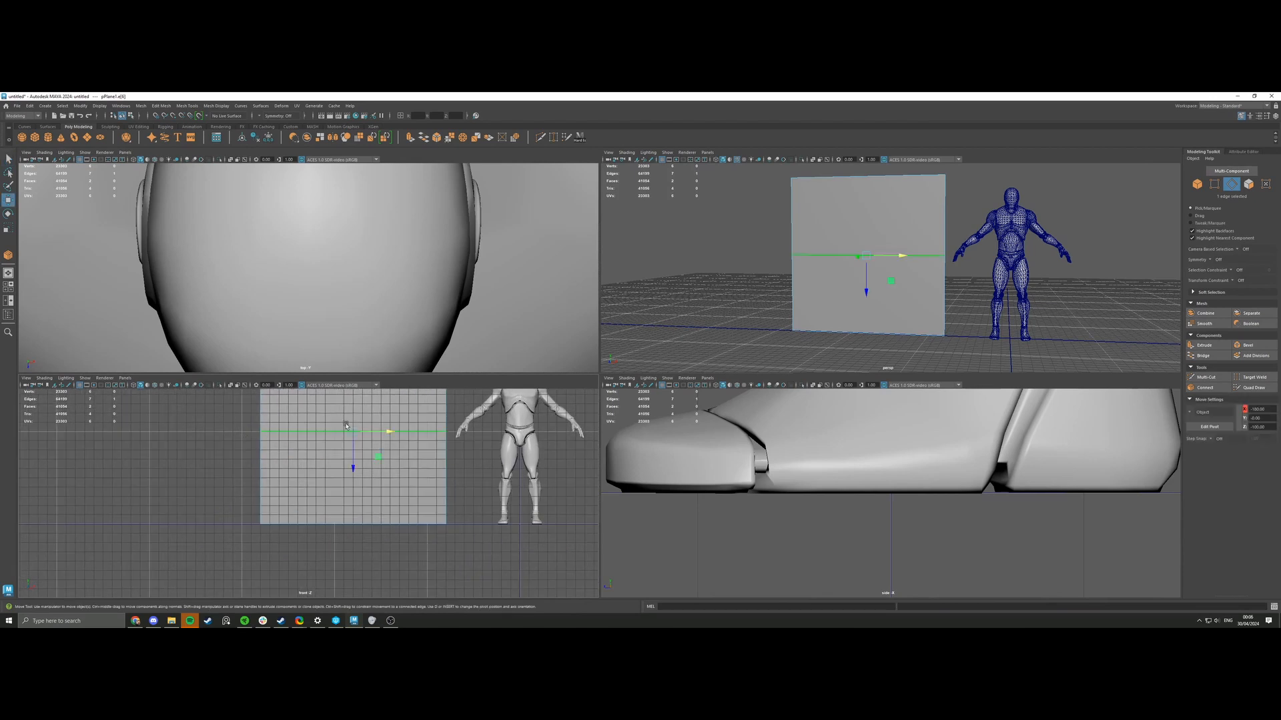
pyautogui.moveTo(353, 435); pyautogui.dragTo(380, 435)
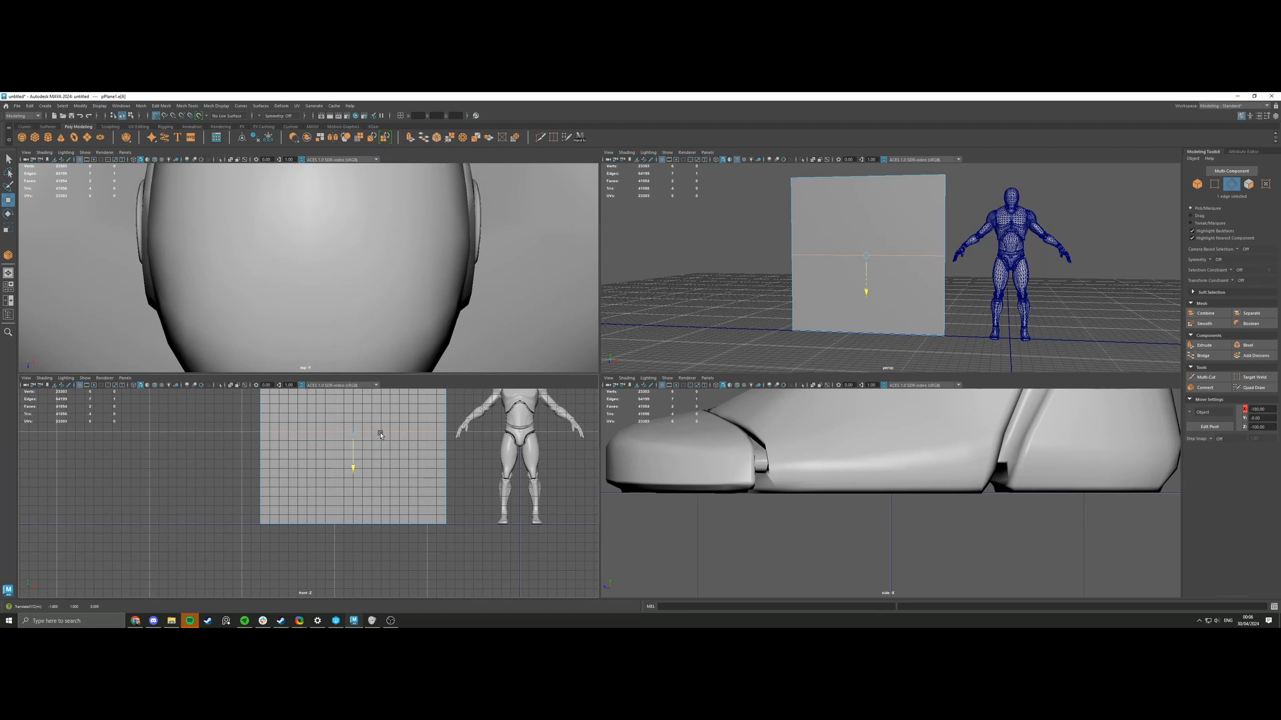
pyautogui.moveTo(382, 437); pyautogui.dragTo(380, 445)
pyautogui.moveTo(380, 445); pyautogui.dragTo(380, 445)
pyautogui.keyDown('alt'); pyautogui.moveTo(312, 432); pyautogui.dragTo(314, 482, button='middle'); pyautogui.keyUp('alt')
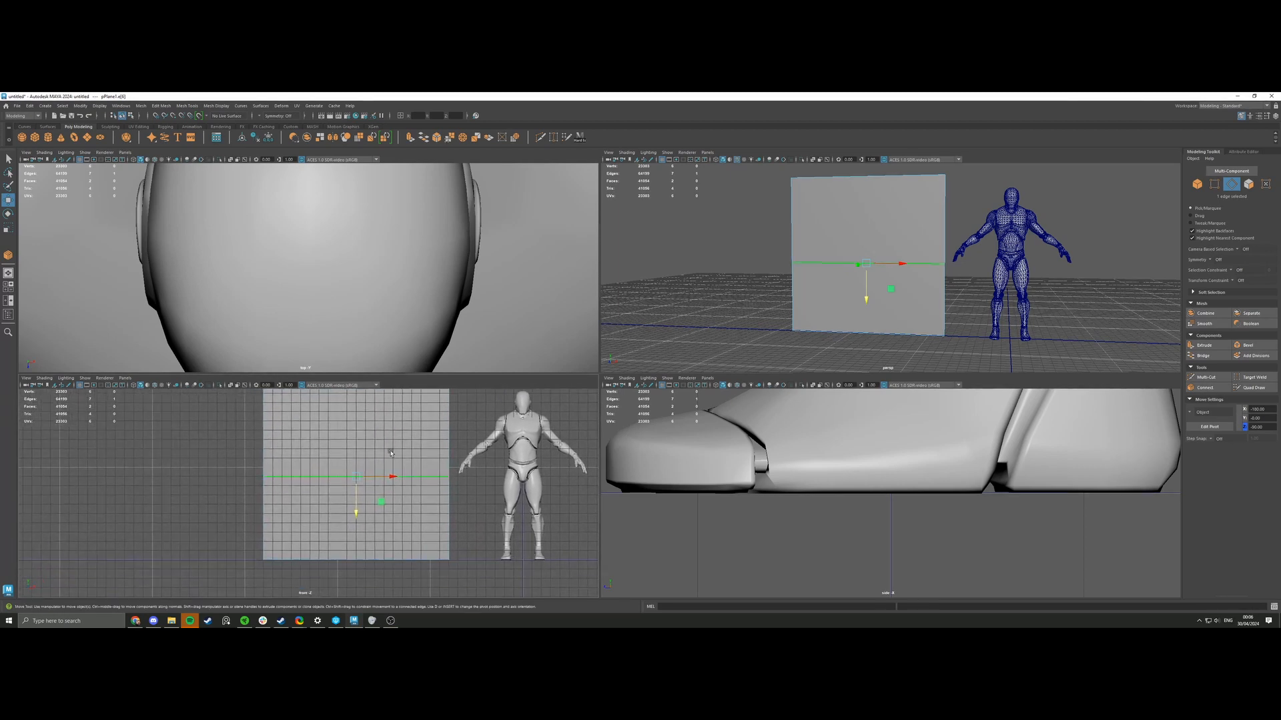
# Hide the grid in the viewports and show it again.
pyautogui.click(99, 105)
pyautogui.click(110, 115)
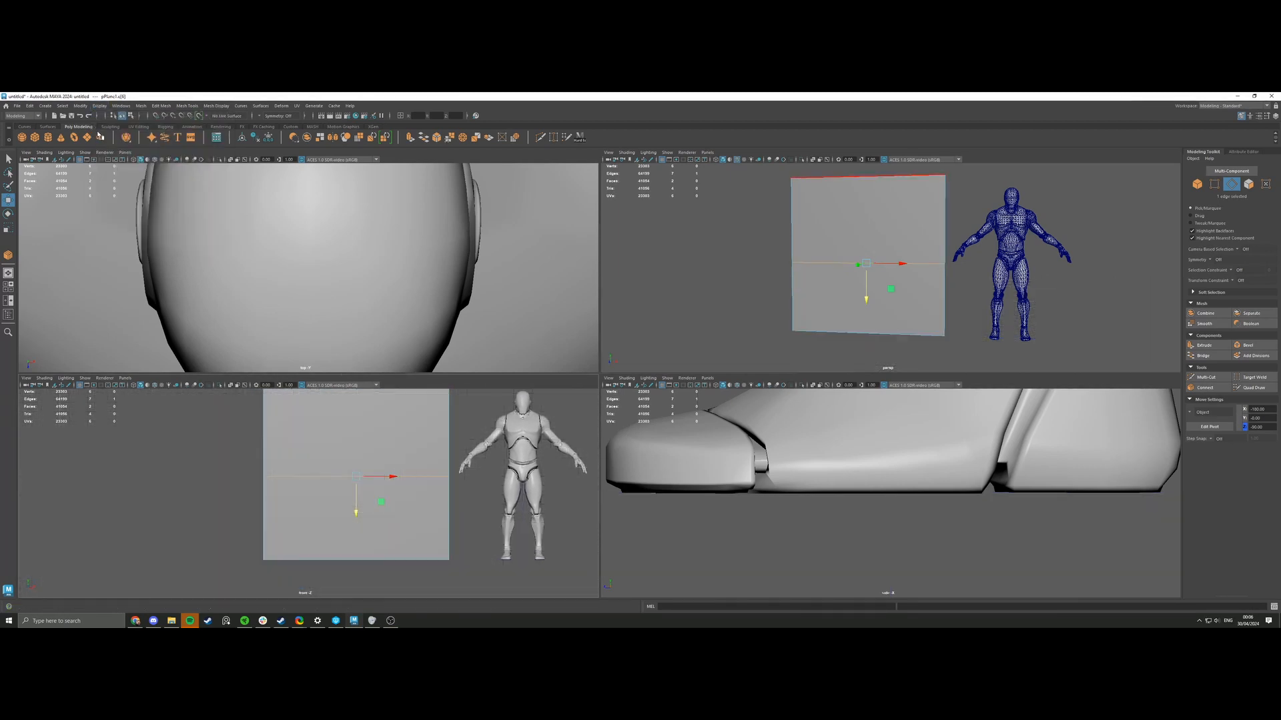
pyautogui.click(100, 105)
pyautogui.click(113, 124)
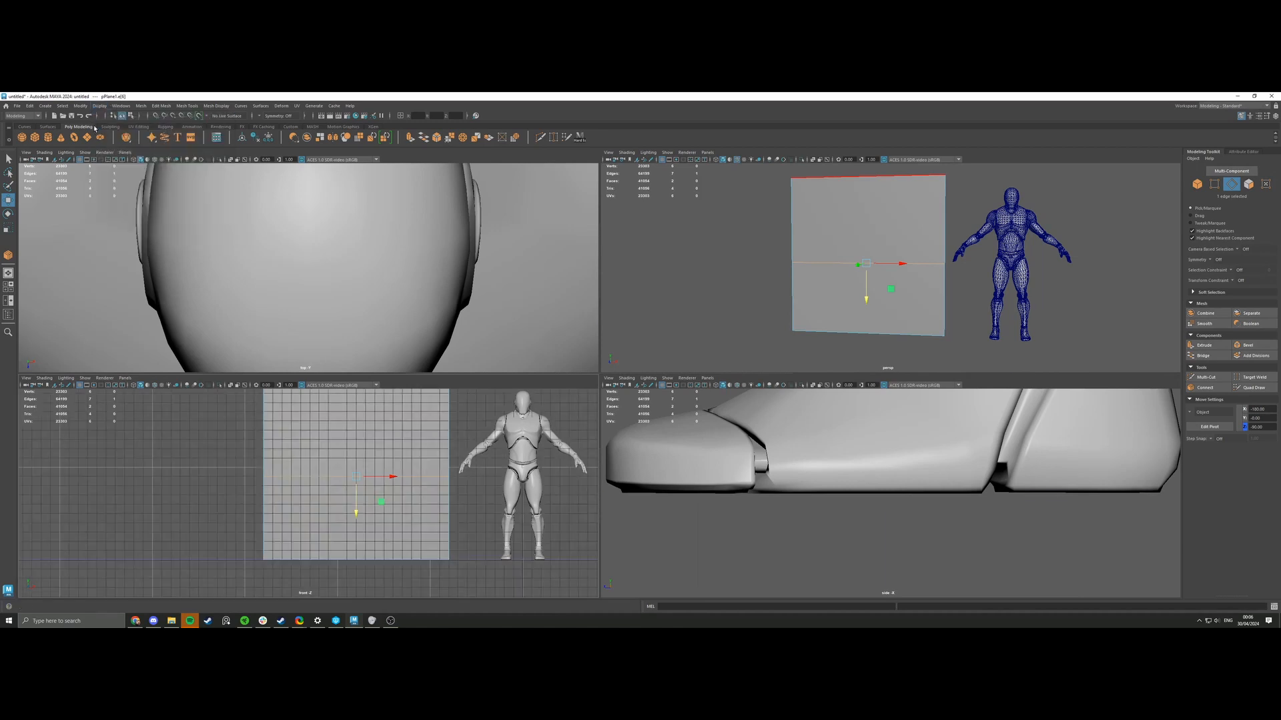
pyautogui.scroll(5, 278, 470)
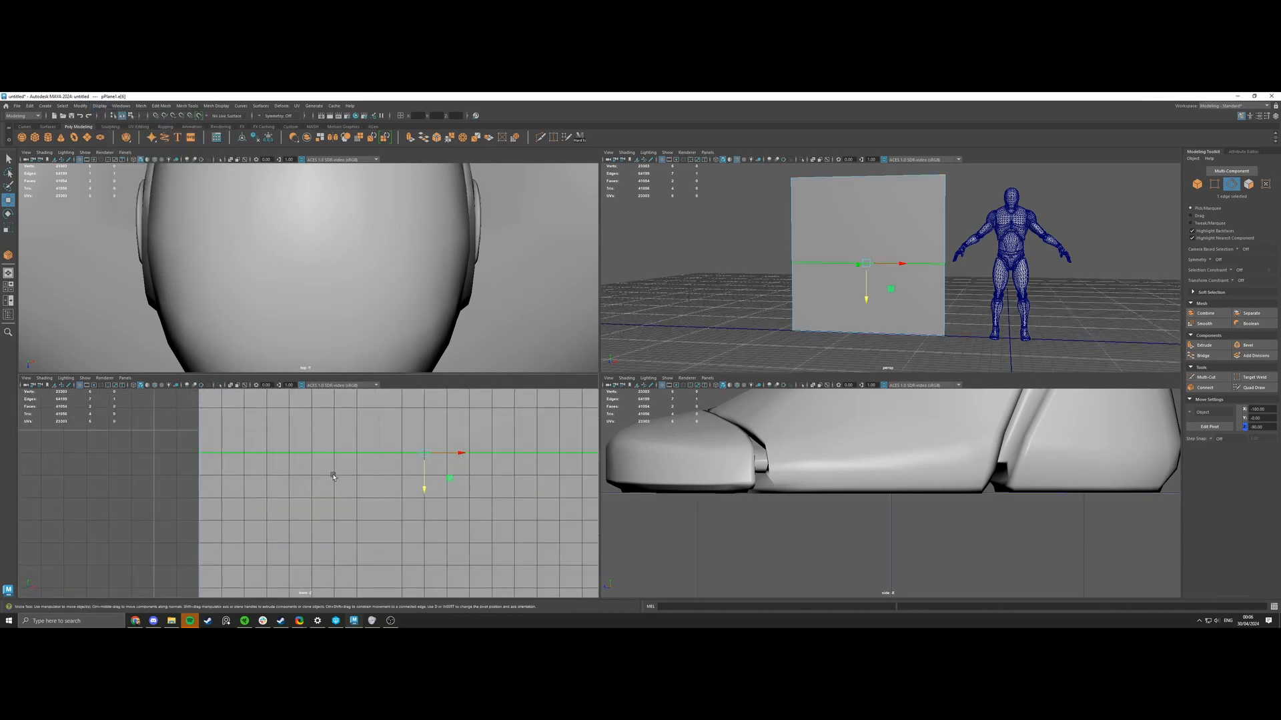
# Select the mannequin in the perspective view and move it along the X axis closer to the plane.
pyautogui.press('space')
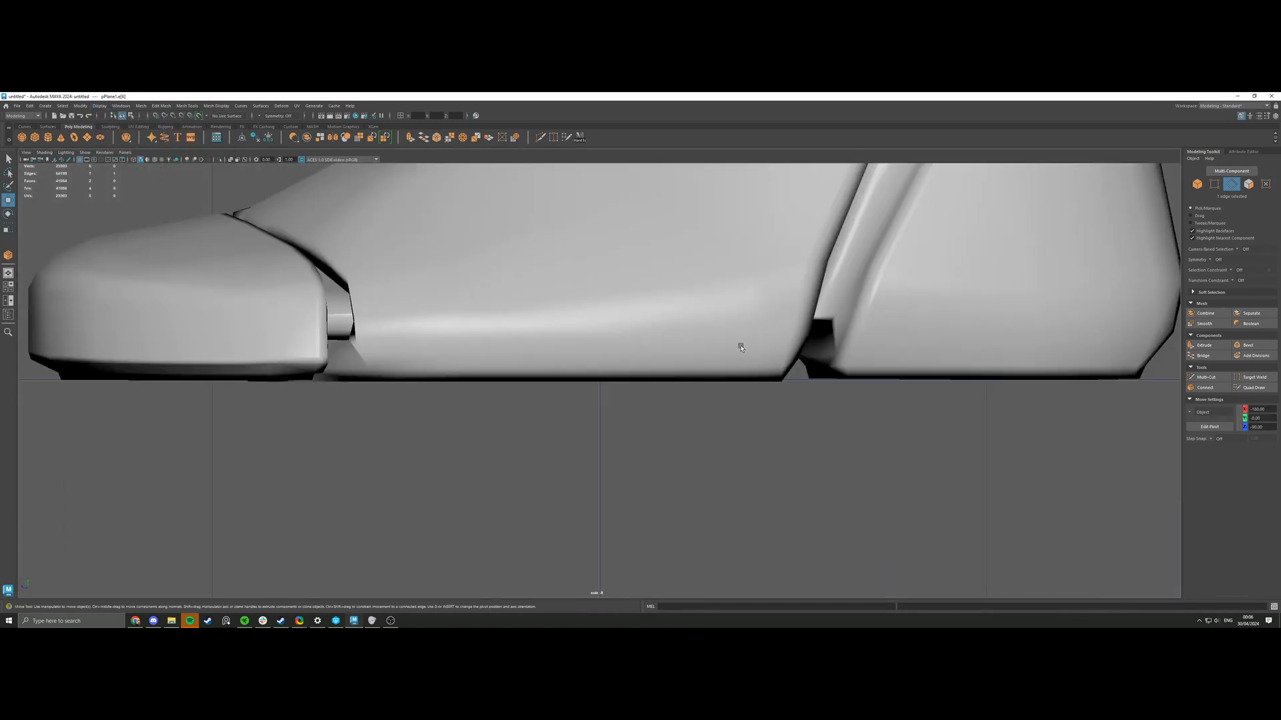
pyautogui.press('space')
pyautogui.press('space')
pyautogui.scroll(2, 632, 355)
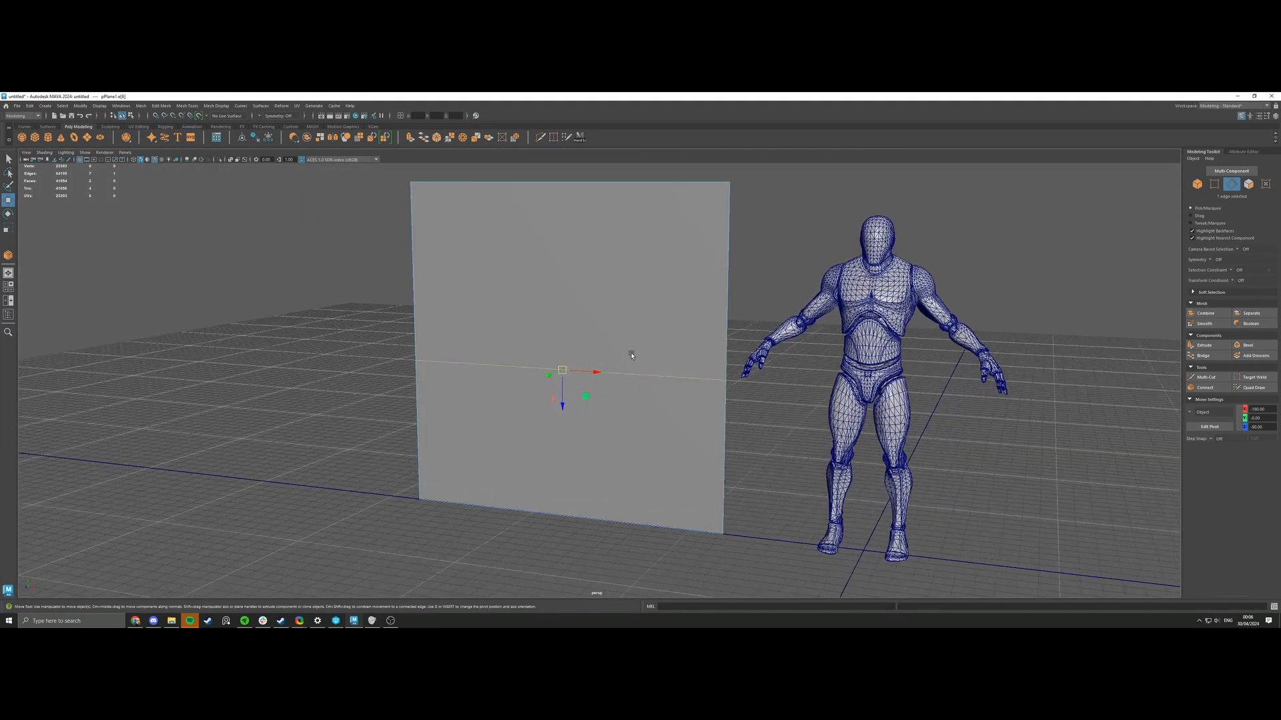
pyautogui.scroll(1, 676, 386)
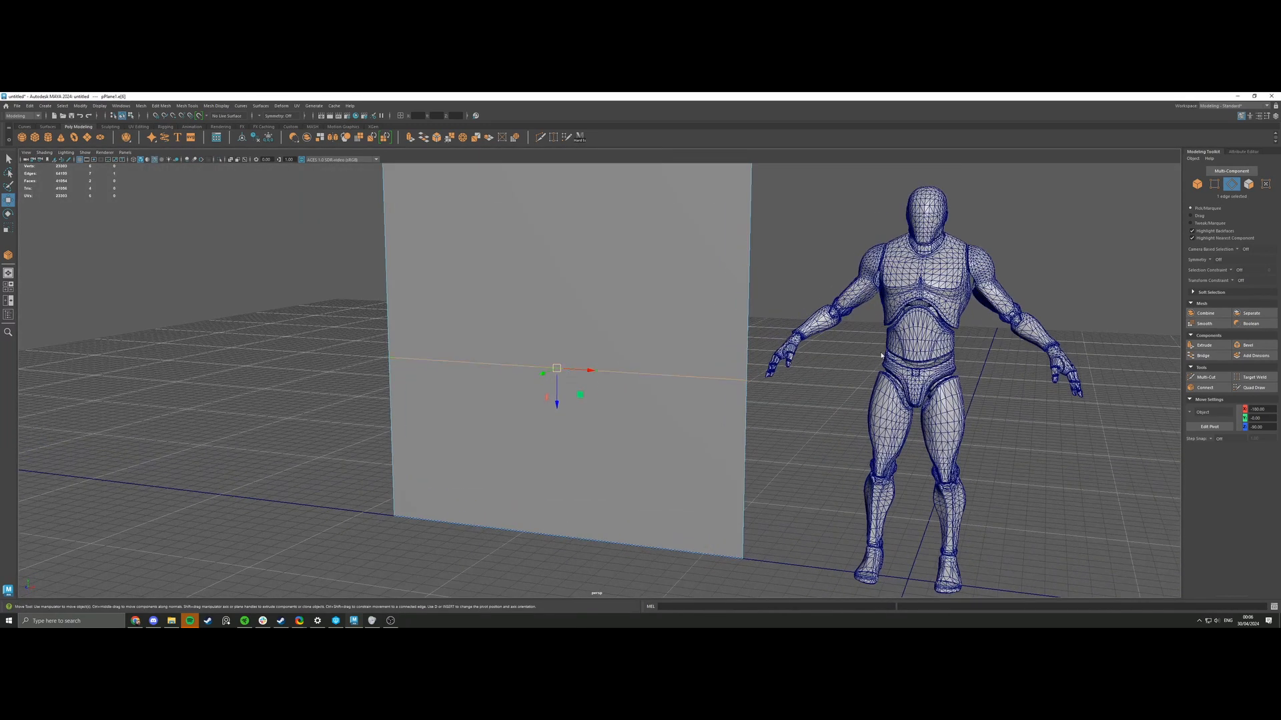
pyautogui.press('F8')
pyautogui.click(881, 429)
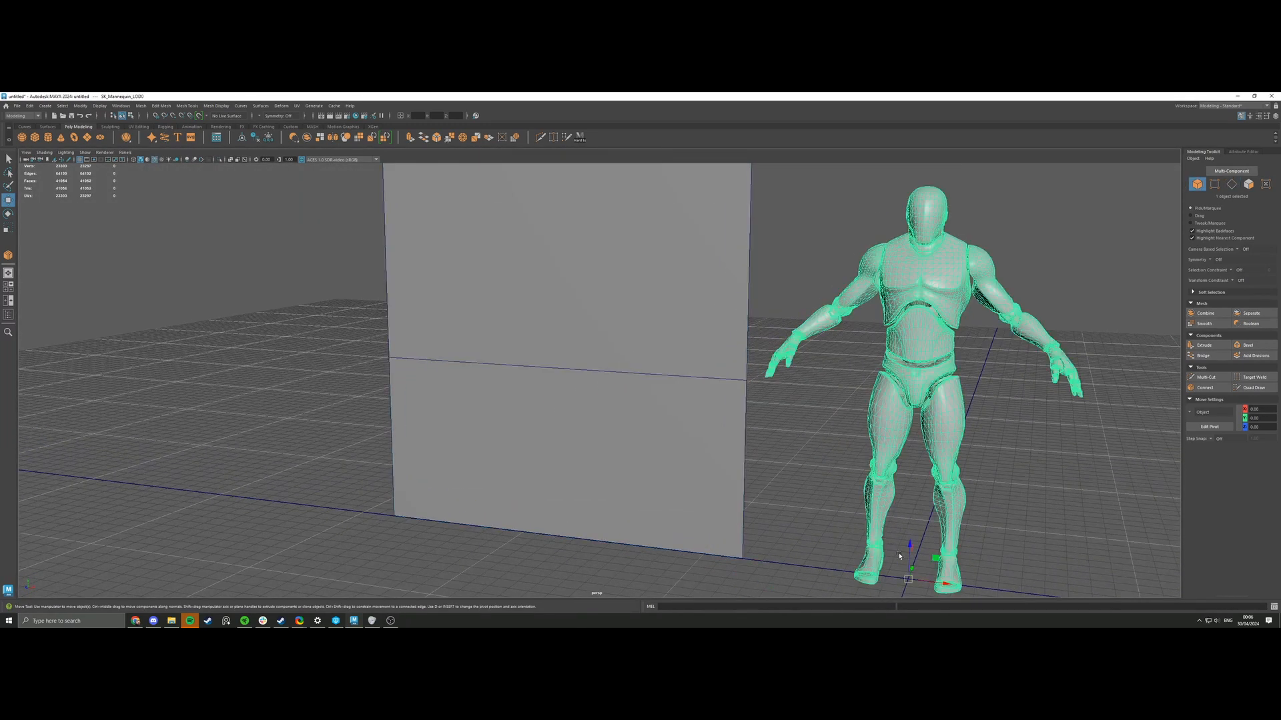
pyautogui.moveTo(927, 582); pyautogui.dragTo(902, 568)
# Connect the two side edges of the plane's upper section with one horizontal edge.
pyautogui.click(592, 295)
pyautogui.keyDown('alt'); pyautogui.moveTo(559, 294); pyautogui.dragTo(495, 394, button='middle'); pyautogui.keyUp('alt')
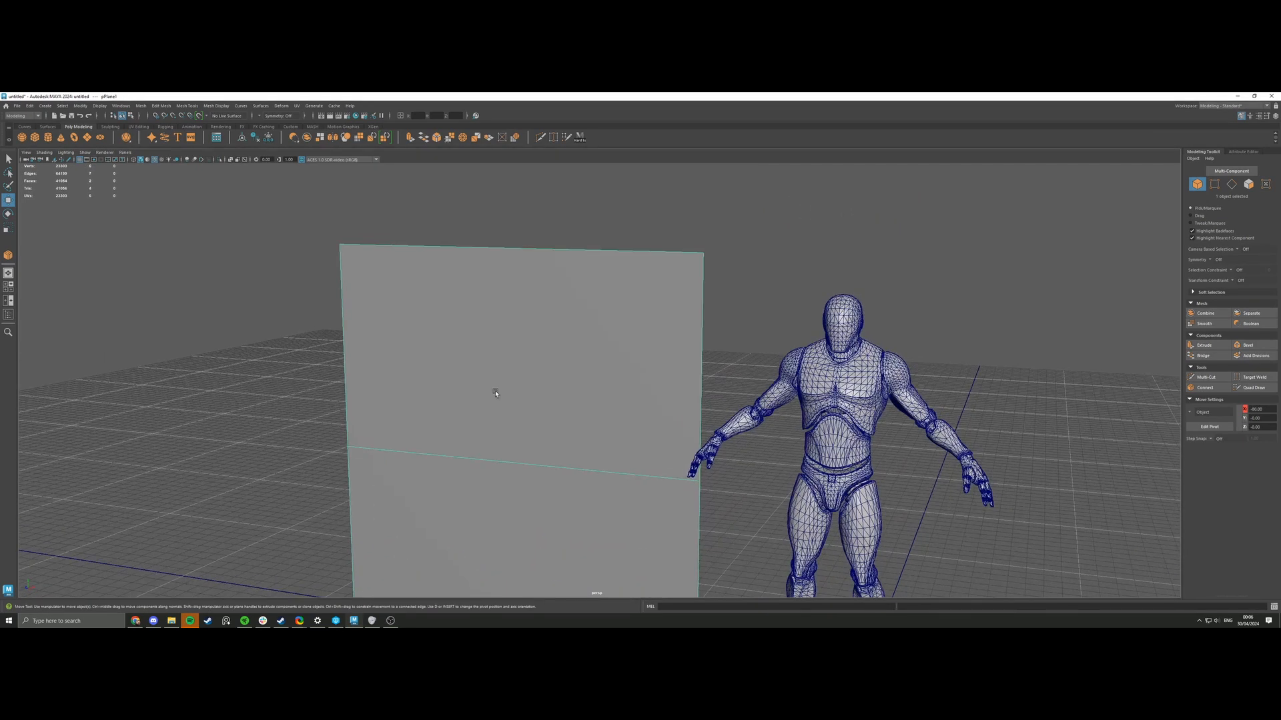
pyautogui.press('F10')
pyautogui.click(344, 364)
pyautogui.keyDown('shift'); pyautogui.click(700, 389); pyautogui.keyUp('shift')
pyautogui.click(1205, 388)
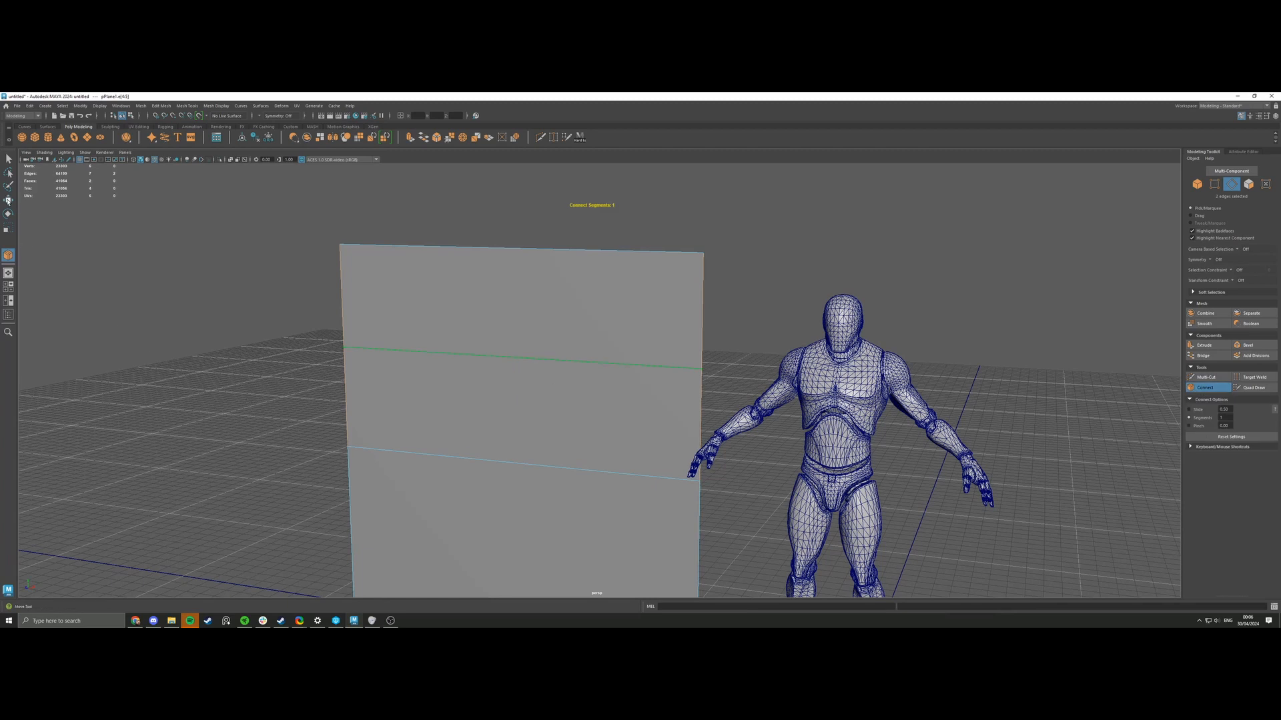
pyautogui.click(8, 158)
# Lower the new horizontal edge in the front view, snapping it one grid square above the existing horizontal edge.
pyautogui.click(460, 353)
pyautogui.press('w')
pyautogui.press('space')
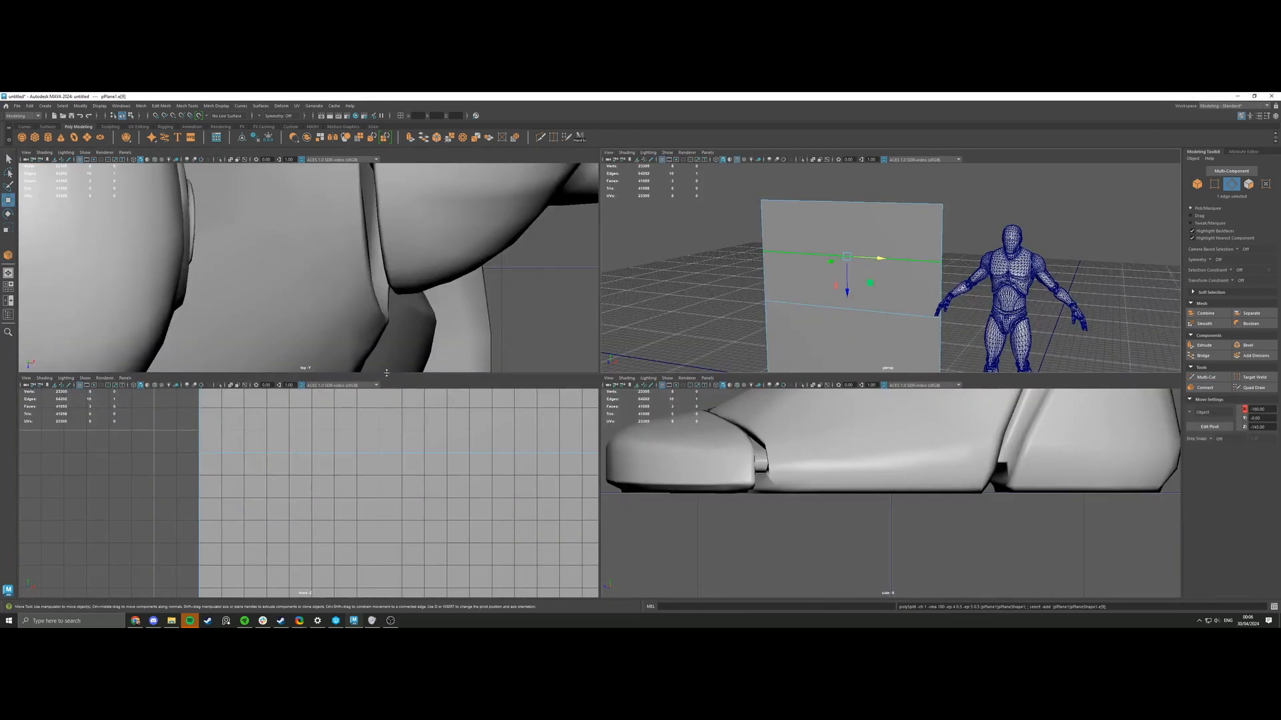
pyautogui.press('space')
pyautogui.press('f')
pyautogui.scroll(-6, 359, 429)
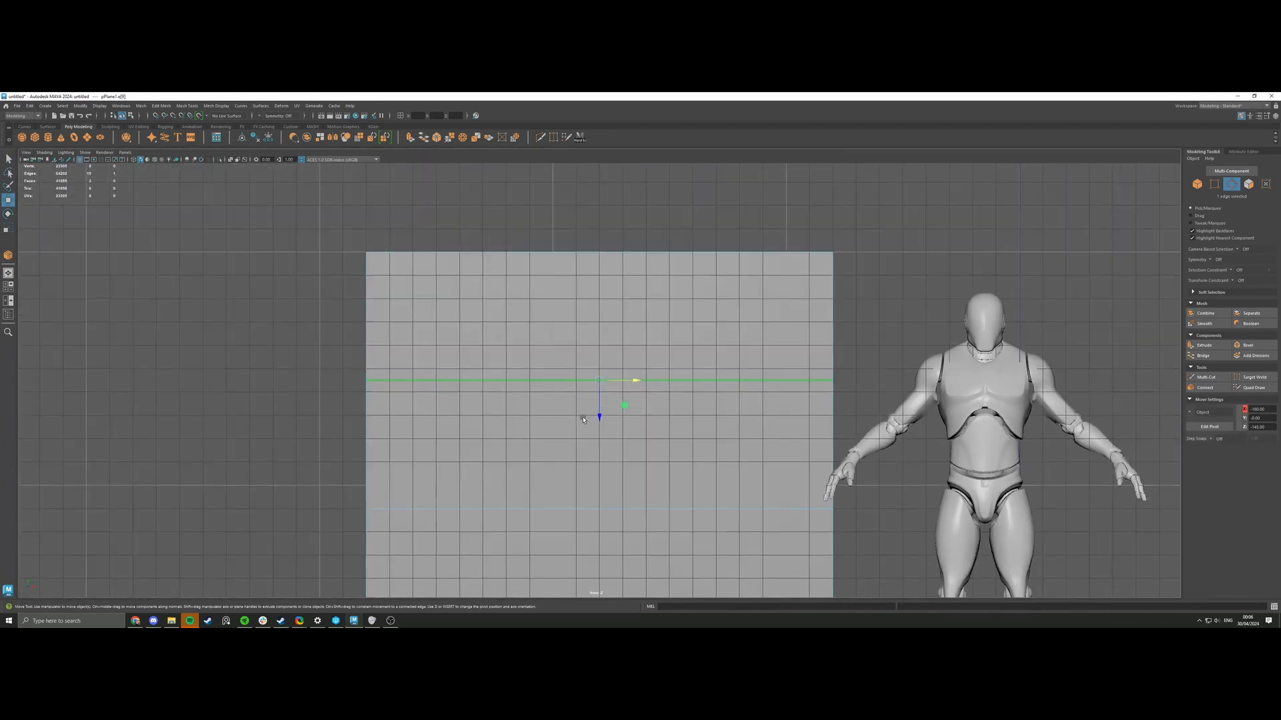
pyautogui.press('x')
pyautogui.moveTo(599, 400); pyautogui.dragTo(598, 466)
pyautogui.scroll(-1, 599, 400)
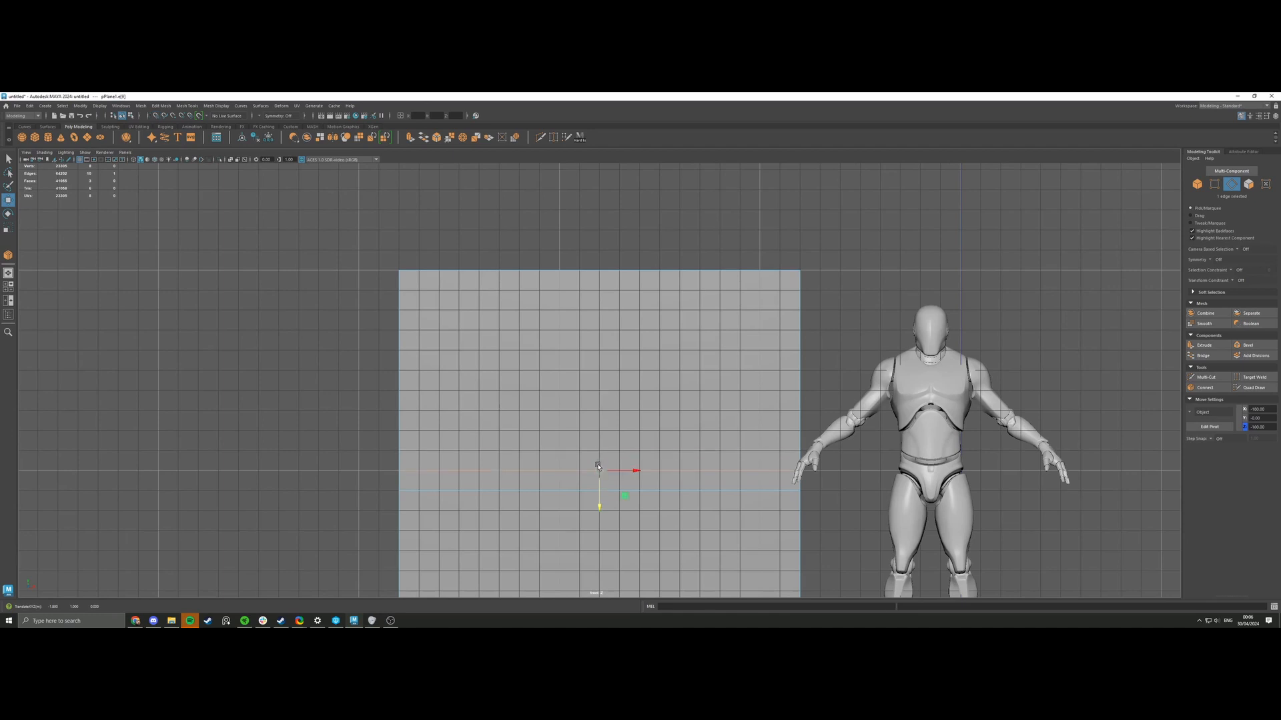
pyautogui.keyDown('alt'); pyautogui.moveTo(532, 441); pyautogui.dragTo(519, 384, button='middle'); pyautogui.keyUp('alt')
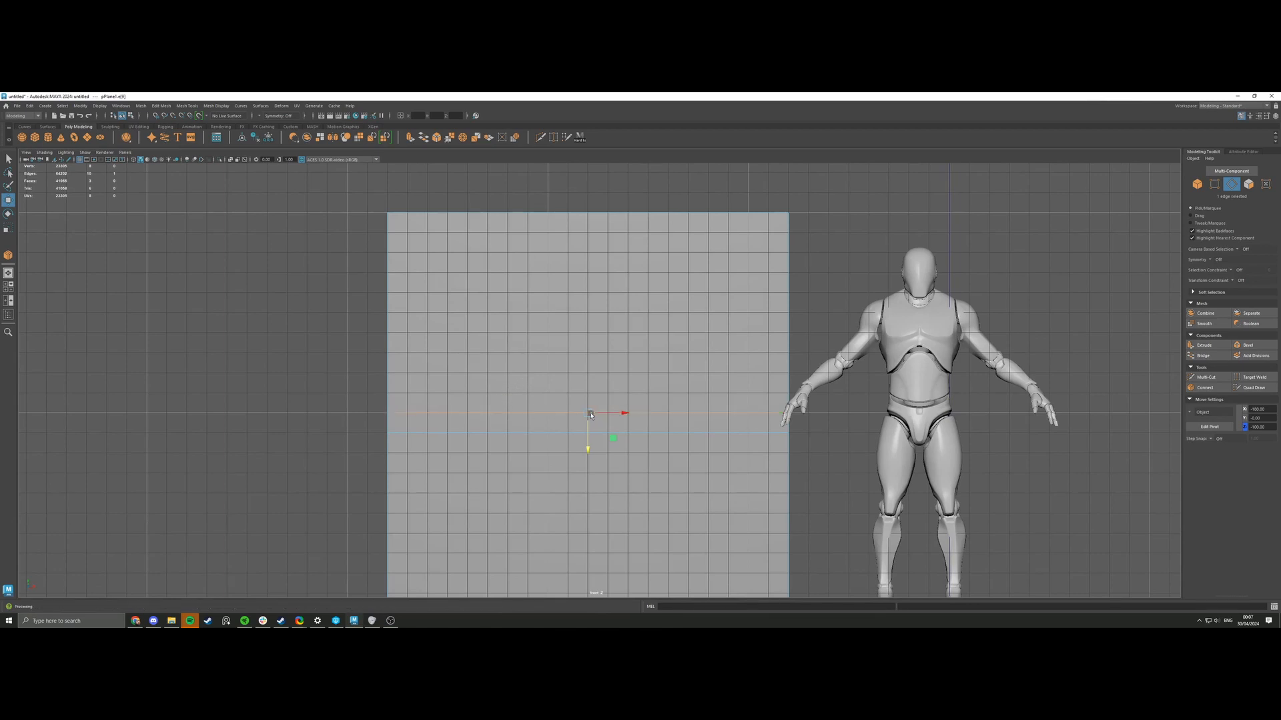
# Return to the perspective view, switch the plane to object mode and rotate it flat onto the ground.
pyautogui.press('space')
pyautogui.press('space')
pyautogui.keyDown('alt'); pyautogui.moveTo(745, 336); pyautogui.dragTo(603, 333); pyautogui.keyUp('alt')
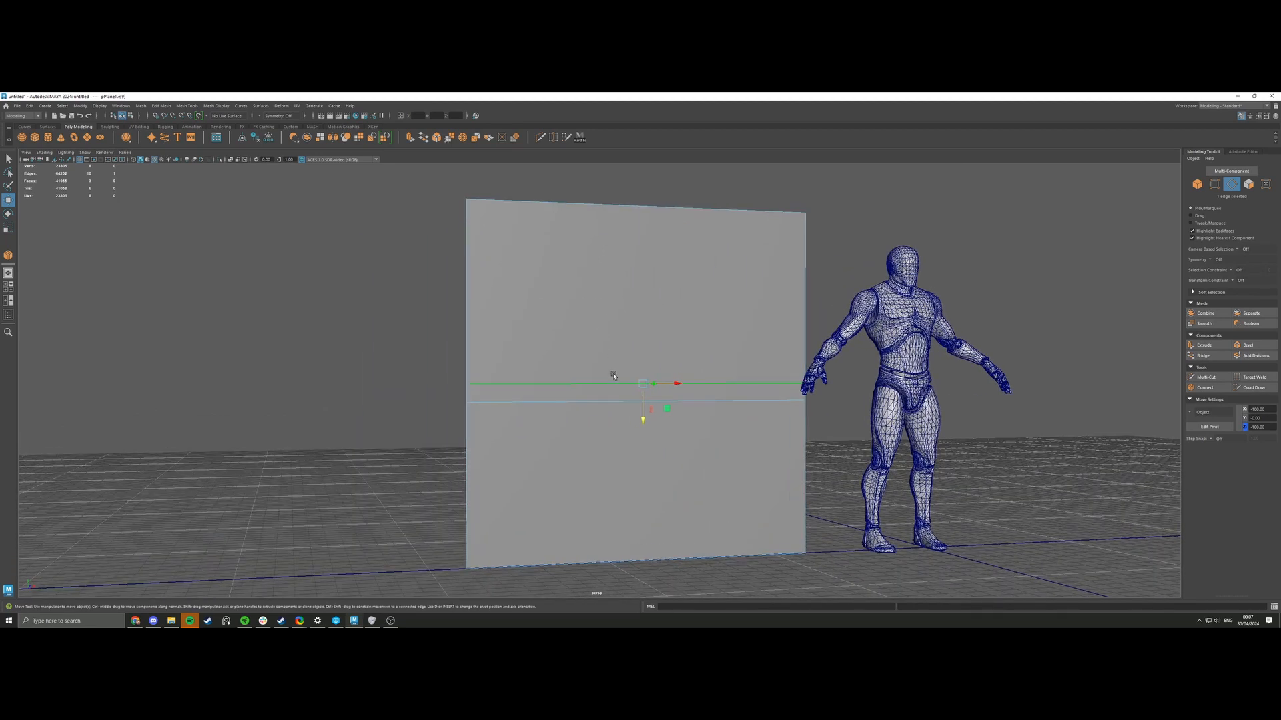
pyautogui.moveTo(643, 399); pyautogui.dragTo(574, 375)
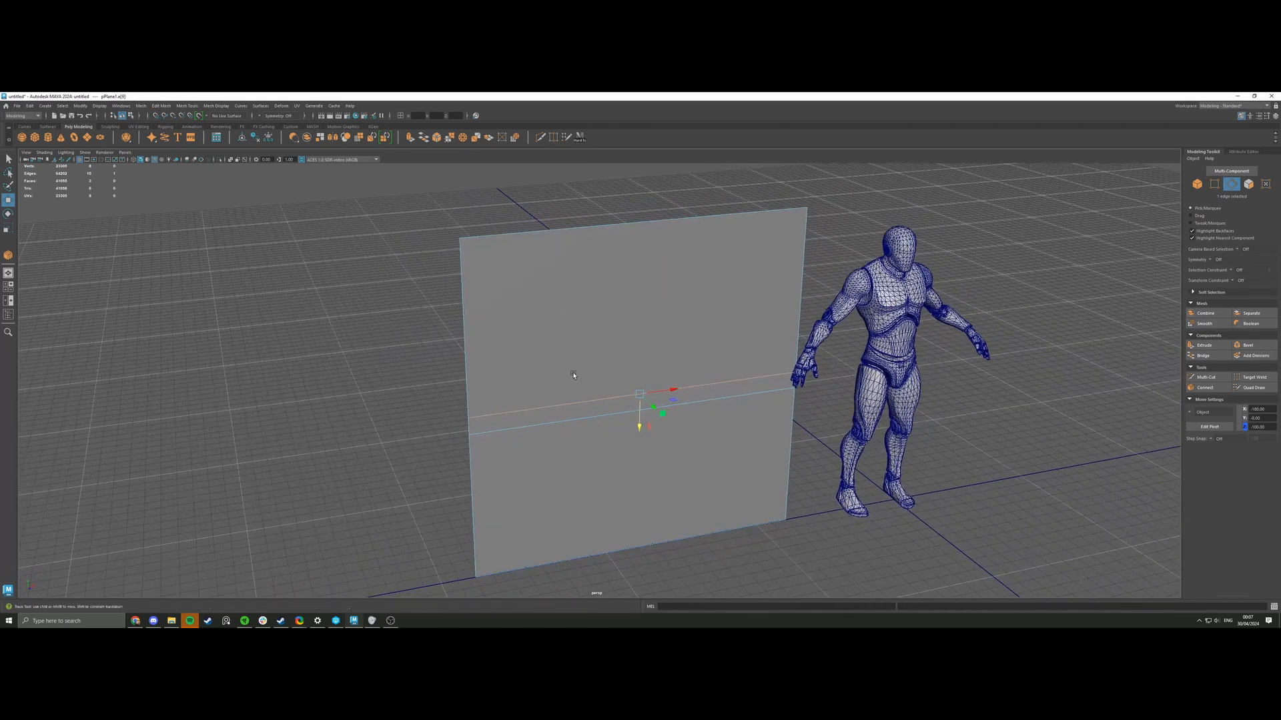
pyautogui.keyDown('alt'); pyautogui.moveTo(575, 375); pyautogui.dragTo(551, 320, button='middle'); pyautogui.keyUp('alt')
pyautogui.moveTo(551, 320)
pyautogui.keyDown('alt'); pyautogui.mouseDown()
pyautogui.moveTo(526, 302)
pyautogui.moveTo(543, 309)
pyautogui.mouseUp(); pyautogui.keyUp('alt')
pyautogui.keyDown('alt'); pyautogui.moveTo(509, 309); pyautogui.dragTo(620, 323, button='middle'); pyautogui.keyUp('alt')
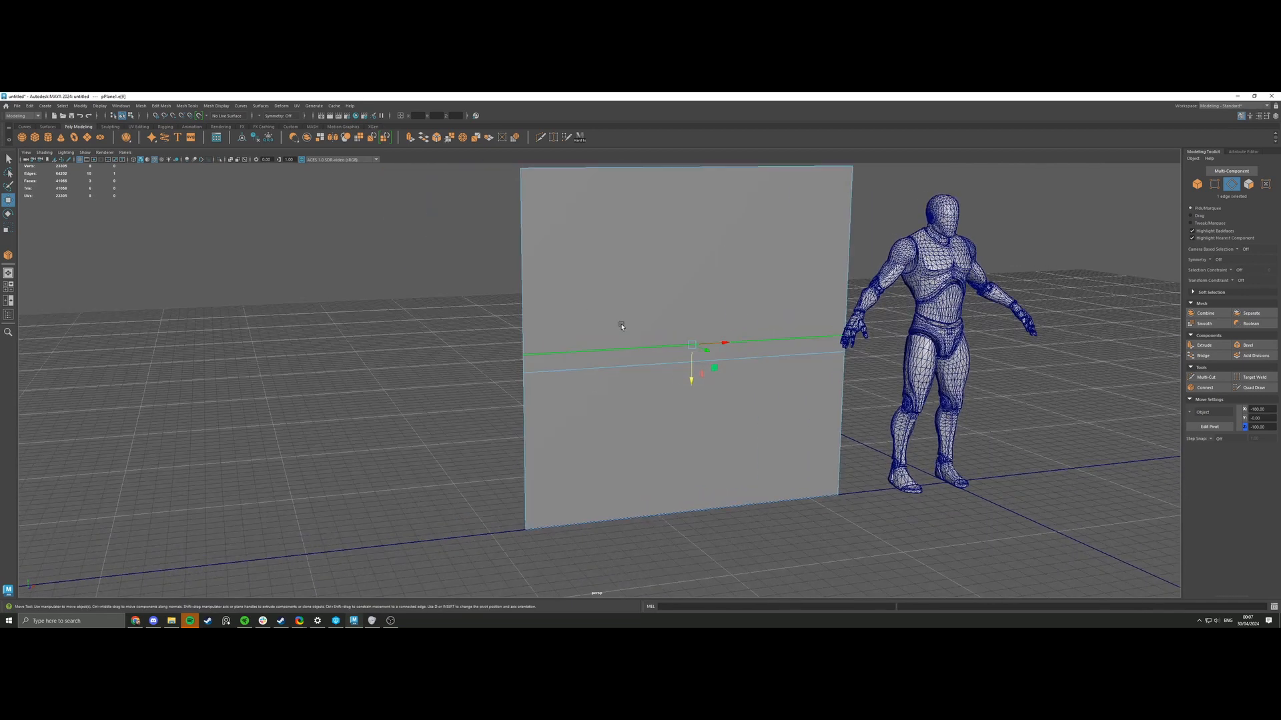
pyautogui.rightClick(589, 328)
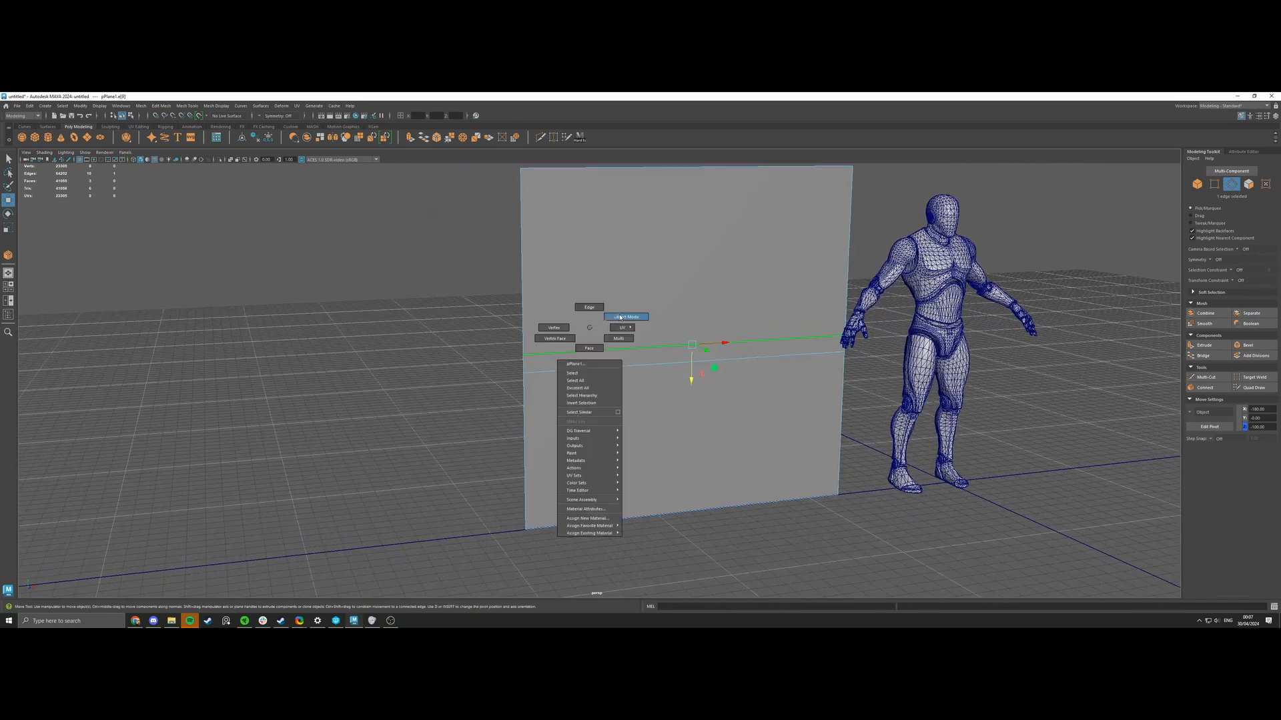
pyautogui.click(620, 318)
pyautogui.scroll(-2, 621, 371)
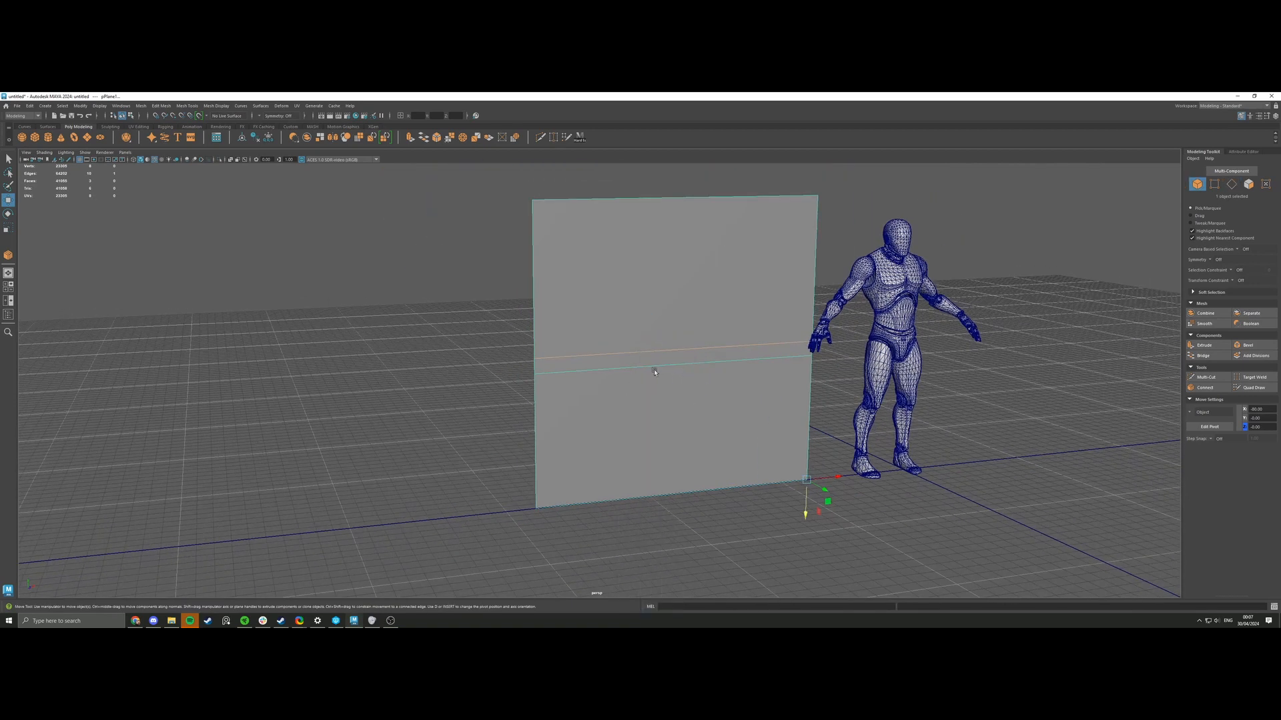
pyautogui.moveTo(657, 410)
pyautogui.keyDown('alt'); pyautogui.mouseDown()
pyautogui.moveTo(703, 412)
pyautogui.moveTo(589, 400)
pyautogui.moveTo(697, 460)
pyautogui.moveTo(585, 450)
pyautogui.moveTo(656, 460)
pyautogui.moveTo(649, 413)
pyautogui.mouseUp(); pyautogui.keyUp('alt')
pyautogui.press('e')
pyautogui.press('w')
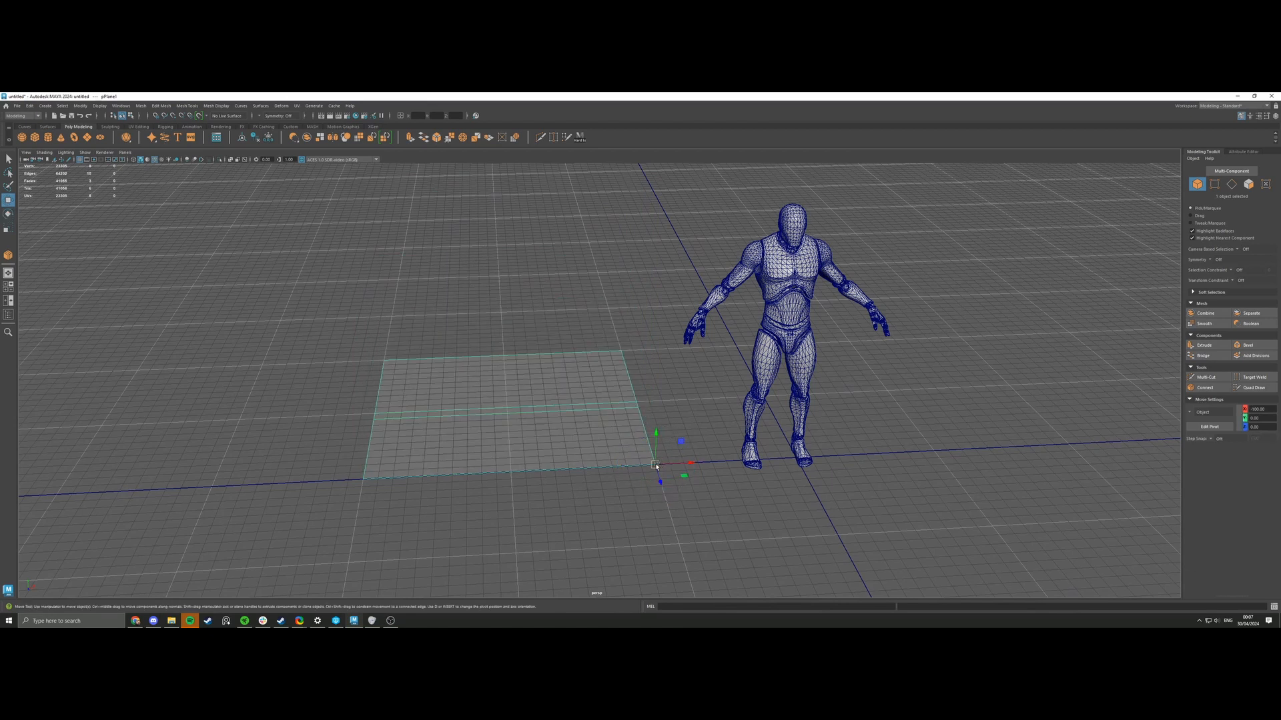
# Move the plane's pivot to the front corner farthest from the mannequin and snap that corner to the world origin.
pyautogui.press('d')
pyautogui.moveTo(655, 465); pyautogui.dragTo(364, 479)
pyautogui.keyDown('alt'); pyautogui.moveTo(433, 417); pyautogui.dragTo(469, 442); pyautogui.keyUp('alt')
pyautogui.press('x')
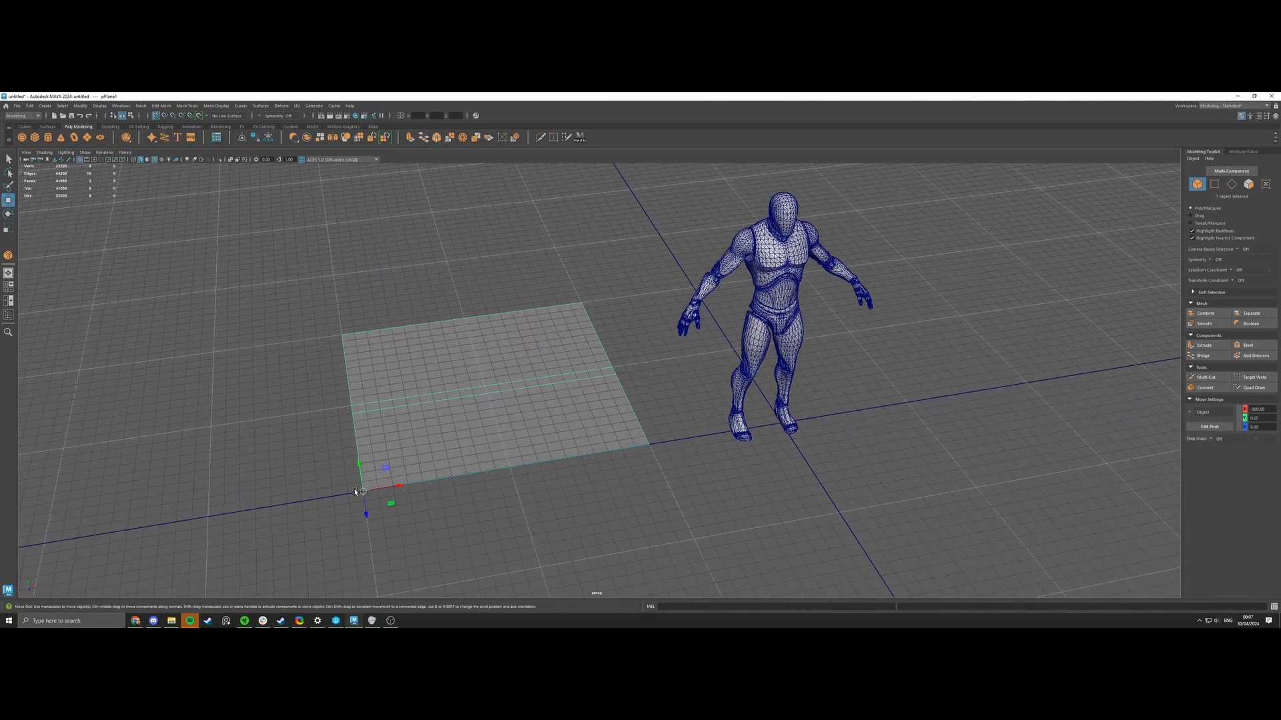
pyautogui.moveTo(355, 492); pyautogui.dragTo(785, 425)
pyautogui.press('f')
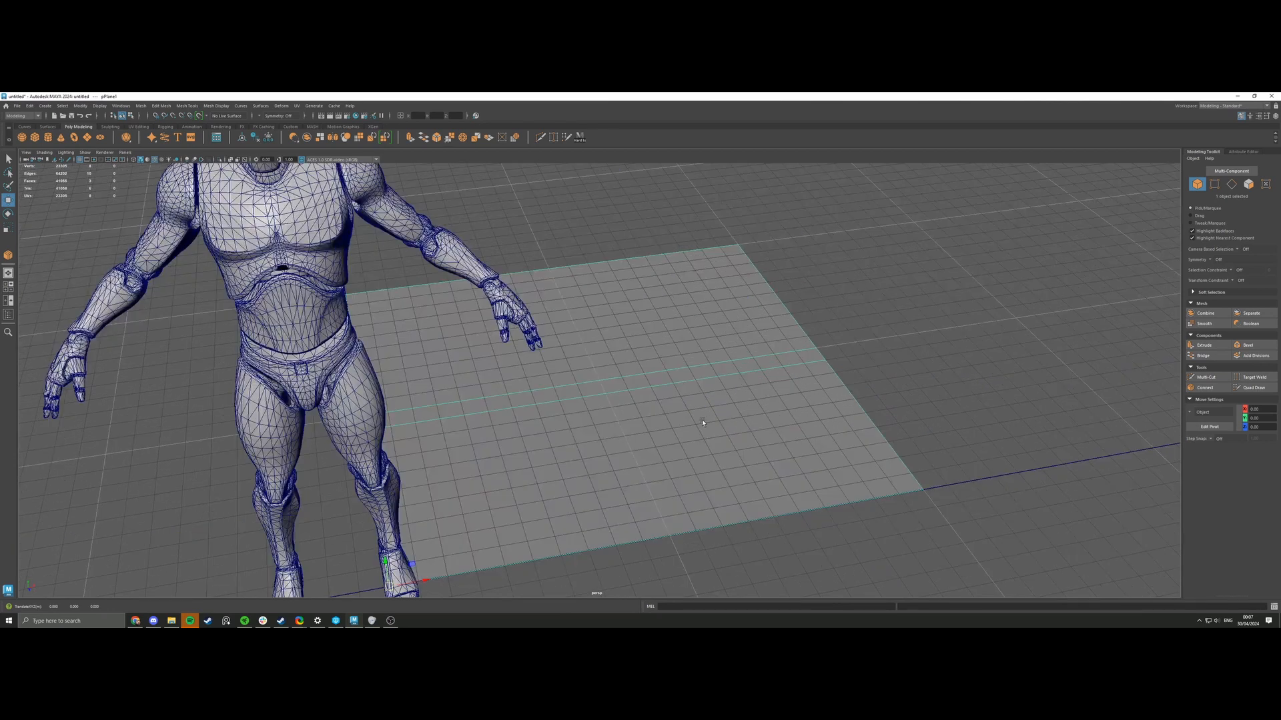
# Move the mannequin along the ground so that it stands clear of the plane.
pyautogui.scroll(-4, 702, 423)
pyautogui.click(441, 383)
pyautogui.press('x')
pyautogui.moveTo(453, 503); pyautogui.dragTo(174, 437)
# Select the plane's horizontal edges and connect them with 4 segments to add four evenly spaced crosswise divisions.
pyautogui.keyDown('alt'); pyautogui.moveTo(500, 429); pyautogui.dragTo(503, 377, button='middle'); pyautogui.keyUp('alt')
pyautogui.keyDown('alt'); pyautogui.moveTo(503, 378); pyautogui.dragTo(620, 416, button='right'); pyautogui.keyUp('alt')
pyautogui.keyDown('alt'); pyautogui.moveTo(620, 416); pyautogui.dragTo(550, 402); pyautogui.keyUp('alt')
pyautogui.click(549, 401)
pyautogui.scroll(-3, 534, 404)
pyautogui.keyDown('alt'); pyautogui.moveTo(531, 404); pyautogui.dragTo(562, 394, button='middle'); pyautogui.keyUp('alt')
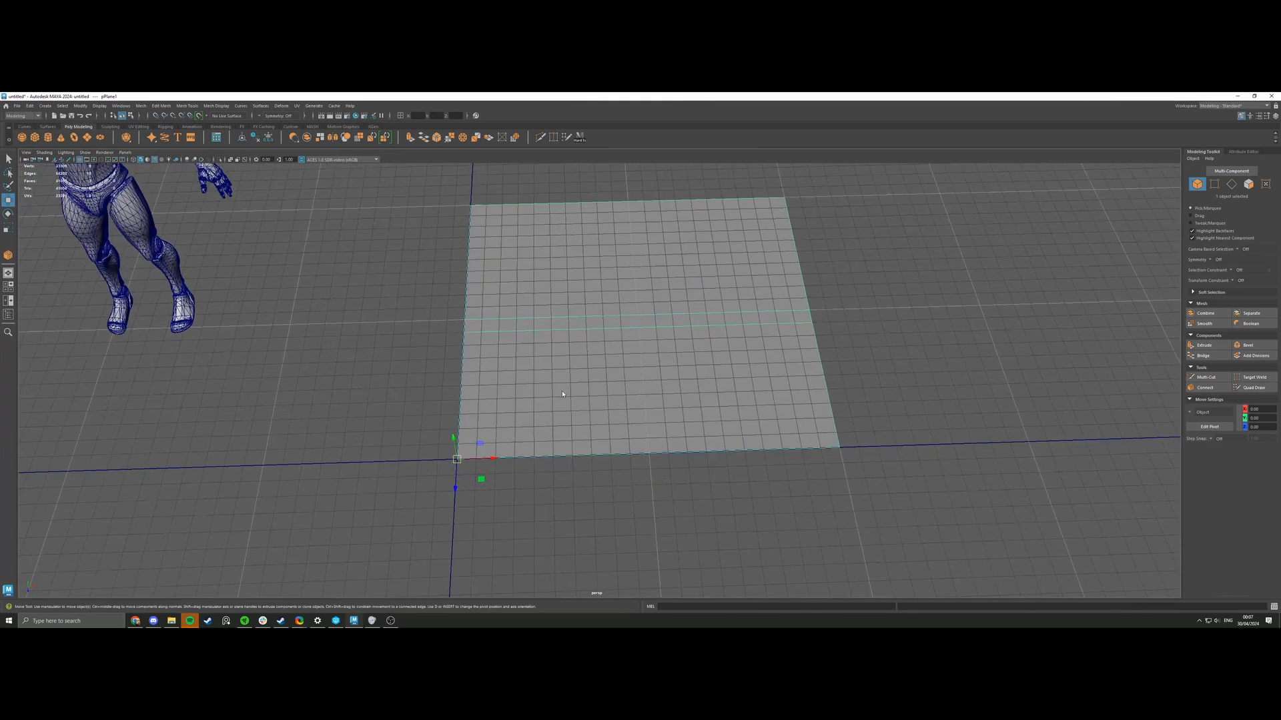
pyautogui.moveTo(563, 395); pyautogui.dragTo(562, 353, button='right')
pyautogui.click(564, 316)
pyautogui.keyDown('shift'); pyautogui.doubleClick(558, 328); pyautogui.keyUp('shift')
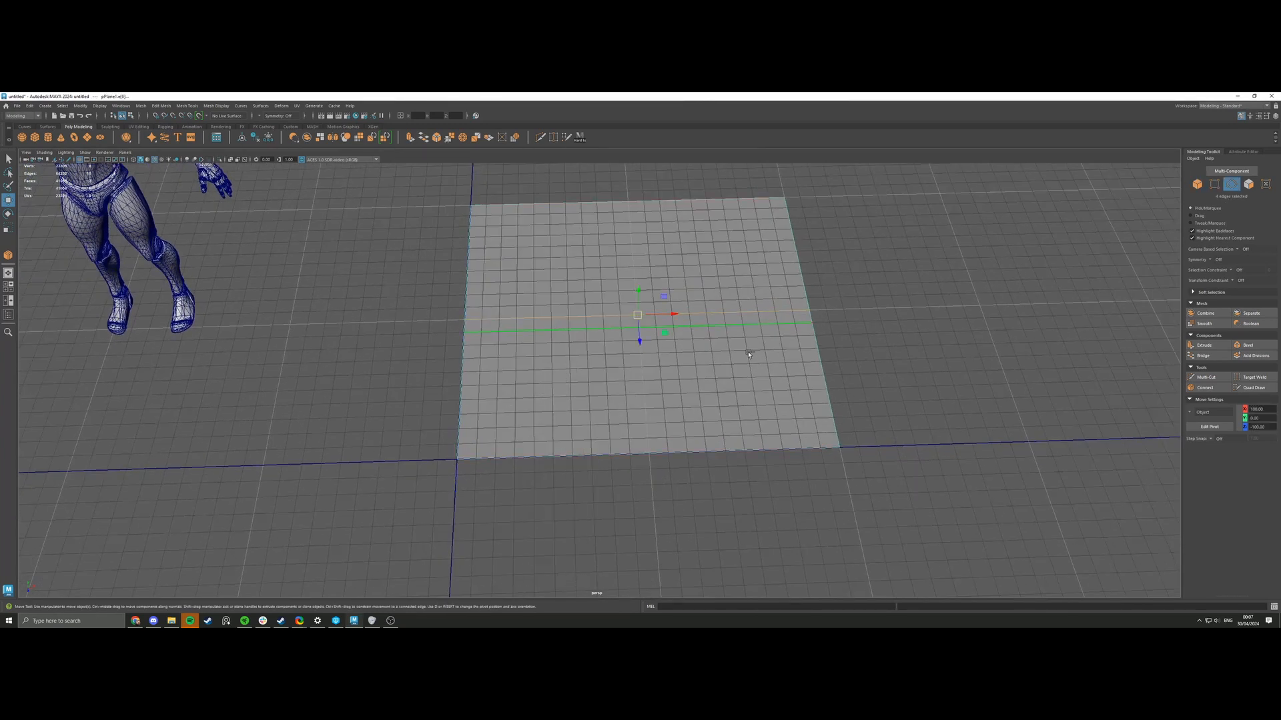
pyautogui.click(1198, 388)
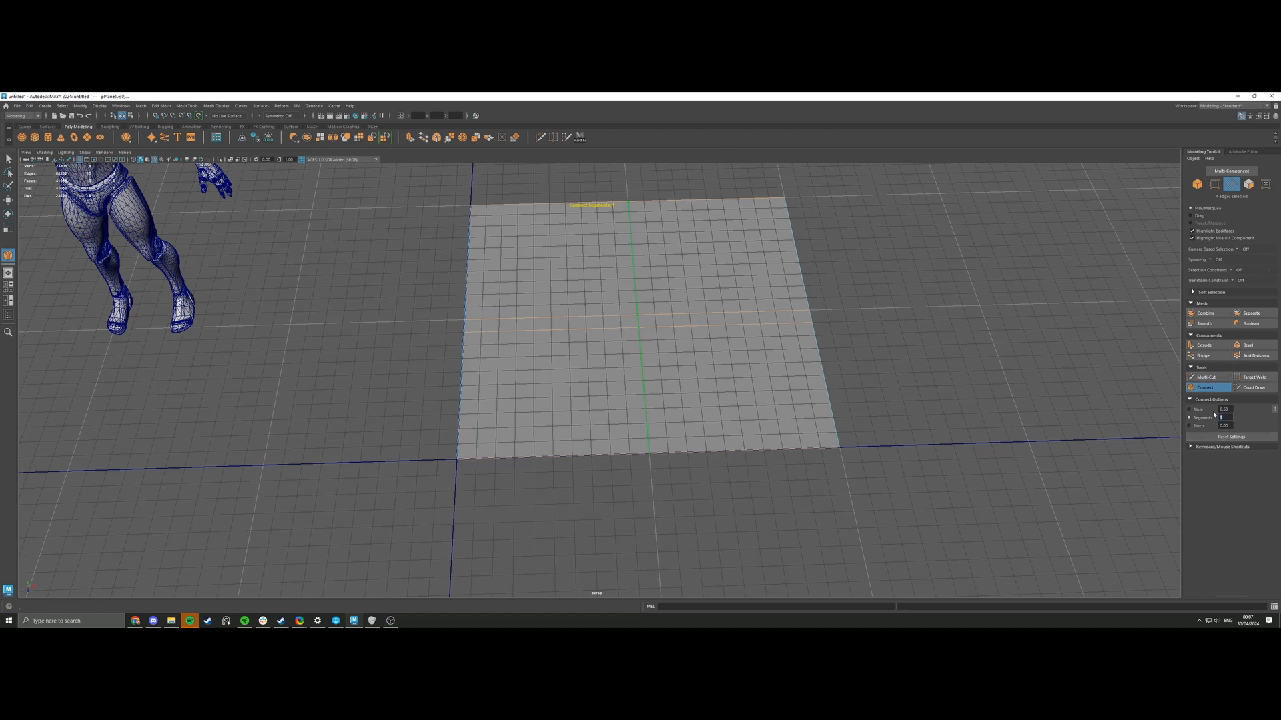
pyautogui.write('4')
pyautogui.press('Tab')
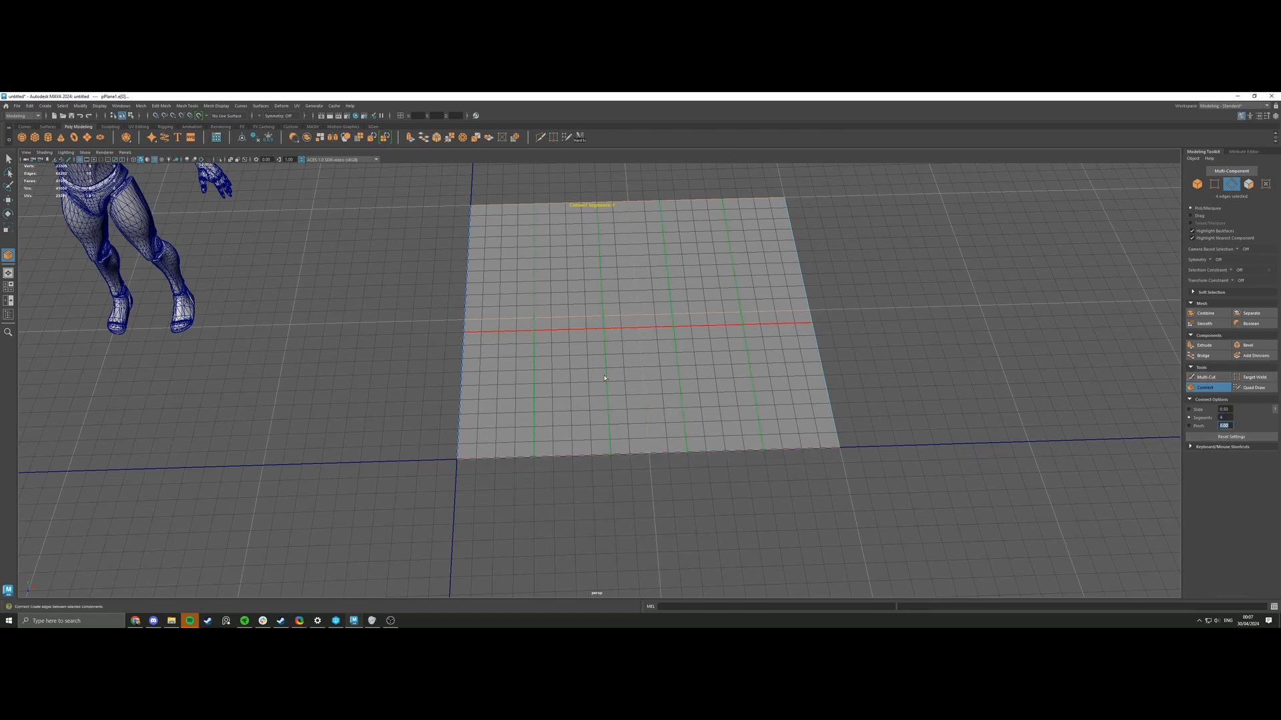
pyautogui.click(5, 160)
pyautogui.click(312, 278)
# Select the plane as an object and hide every unselected item, including the mannequin.
pyautogui.scroll(3, 311, 277)
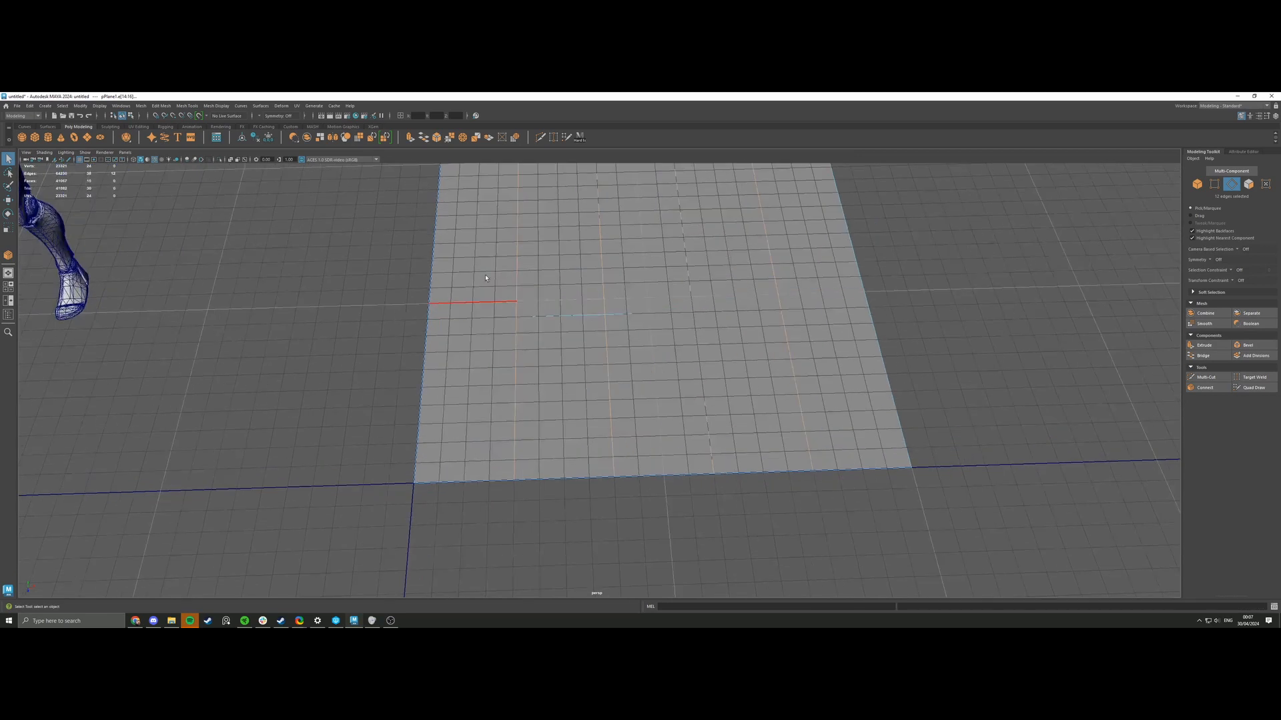
pyautogui.moveTo(487, 283); pyautogui.dragTo(534, 266, button='right')
pyautogui.click(354, 243)
pyautogui.keyDown('alt'); pyautogui.moveTo(357, 245); pyautogui.dragTo(531, 299); pyautogui.keyUp('alt')
pyautogui.click(474, 262)
pyautogui.hotkey('alt', 'h')
pyautogui.hotkey('alt', 'h')
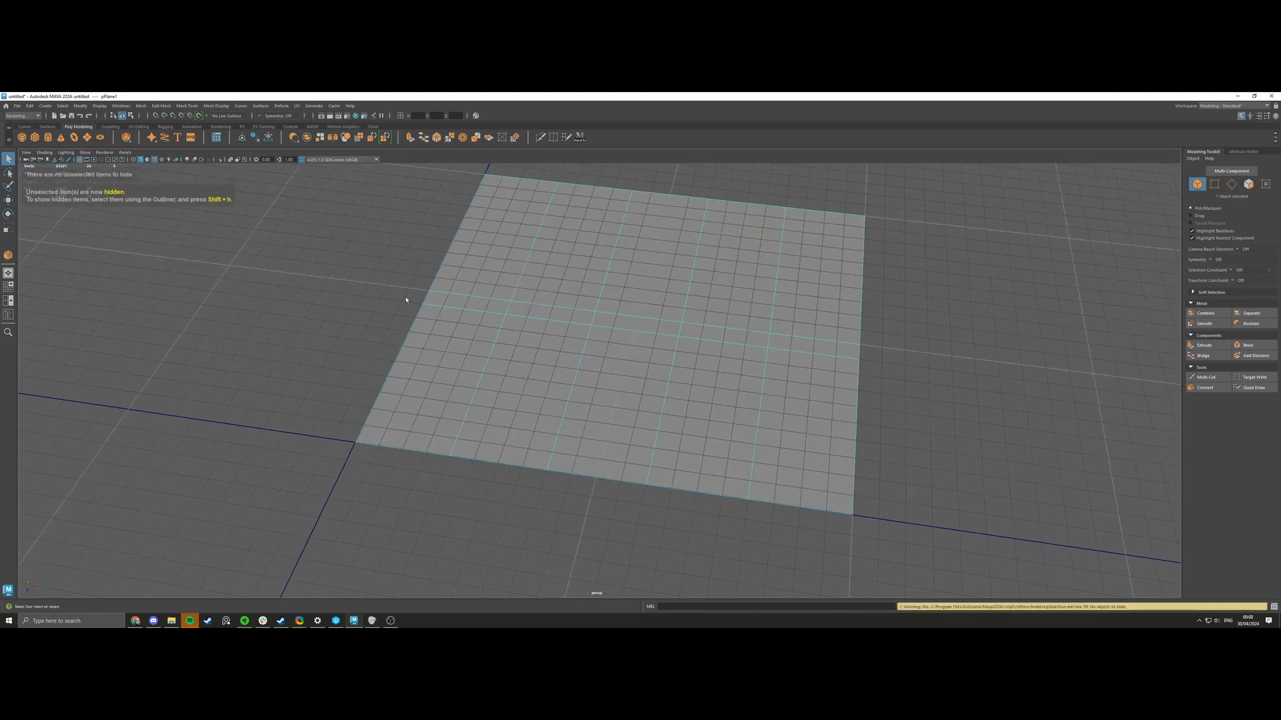
# Clear the selection and hide the grid.
pyautogui.click(409, 297)
pyautogui.click(96, 106)
pyautogui.click(108, 126)
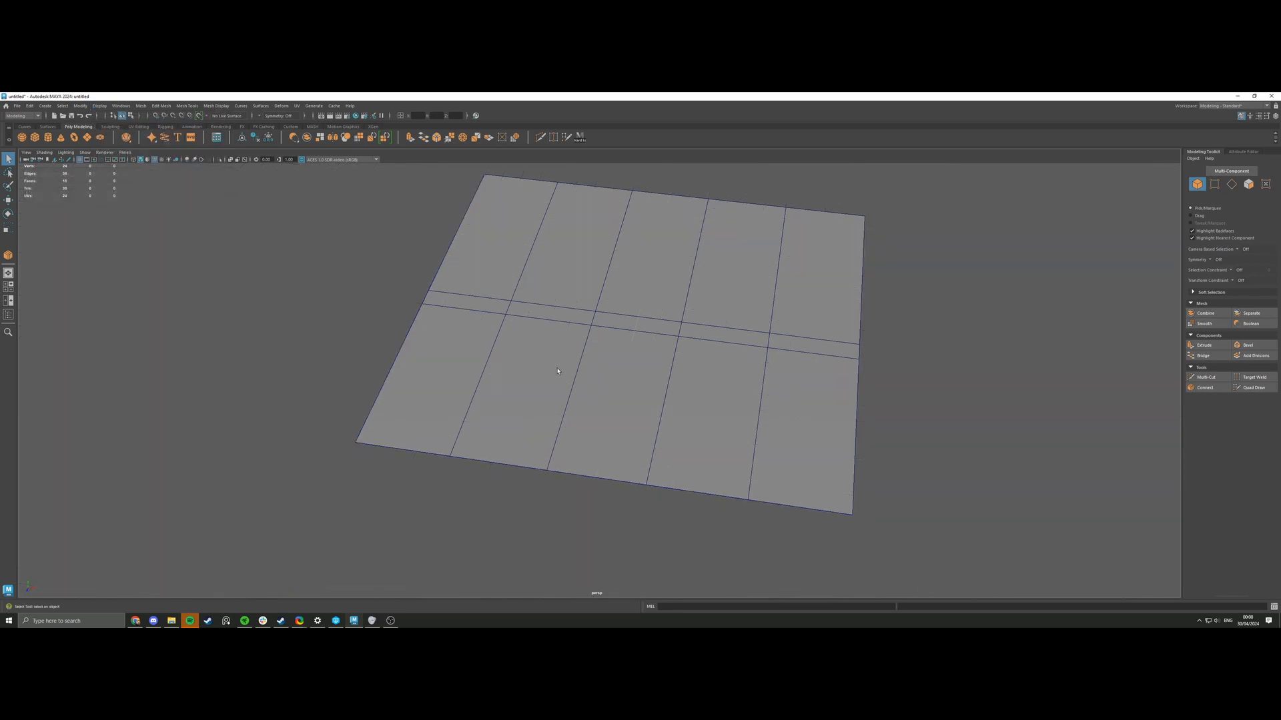
# Create a polygon cube, set its pivot on a bottom corner and snap that corner to the plane's corner at the origin.
pyautogui.click(472, 377)
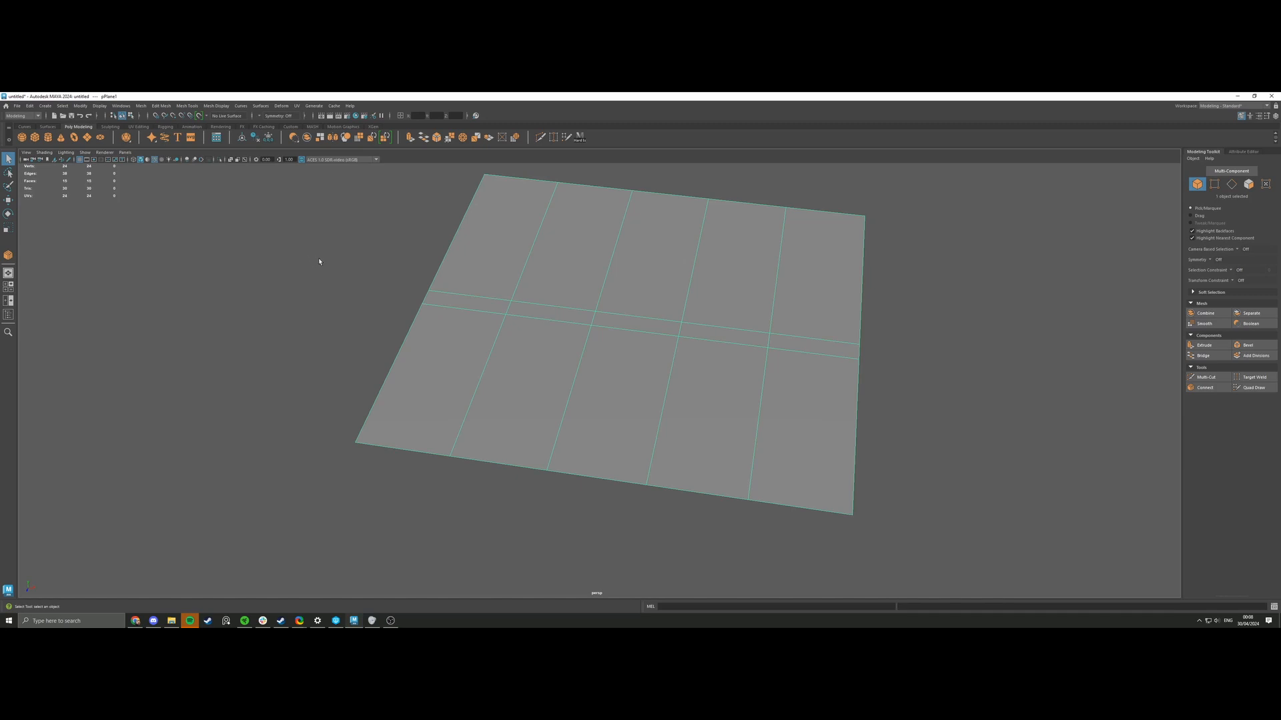
pyautogui.moveTo(374, 277)
pyautogui.keyDown('alt'); pyautogui.mouseDown()
pyautogui.moveTo(400, 277)
pyautogui.moveTo(386, 294)
pyautogui.mouseUp(); pyautogui.keyUp('alt')
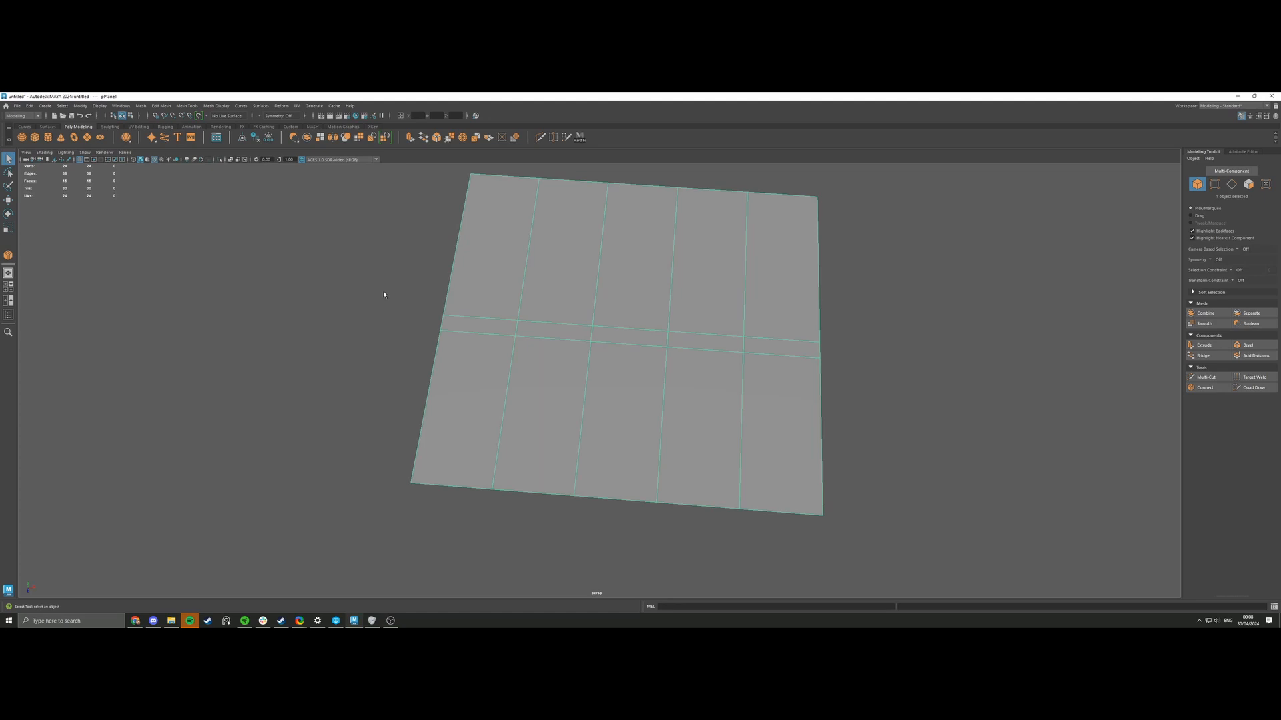
pyautogui.click(35, 137)
pyautogui.keyDown('alt'); pyautogui.moveTo(335, 258); pyautogui.dragTo(447, 251); pyautogui.keyUp('alt')
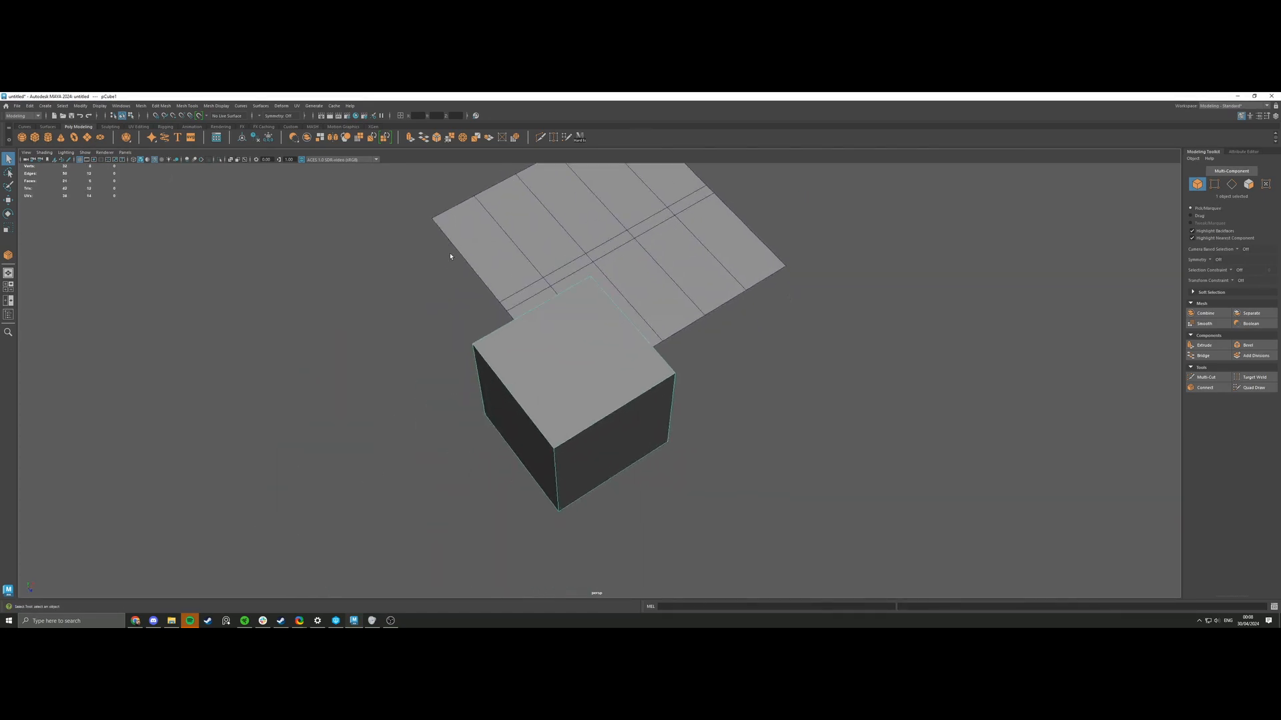
pyautogui.press('w')
pyautogui.press('d')
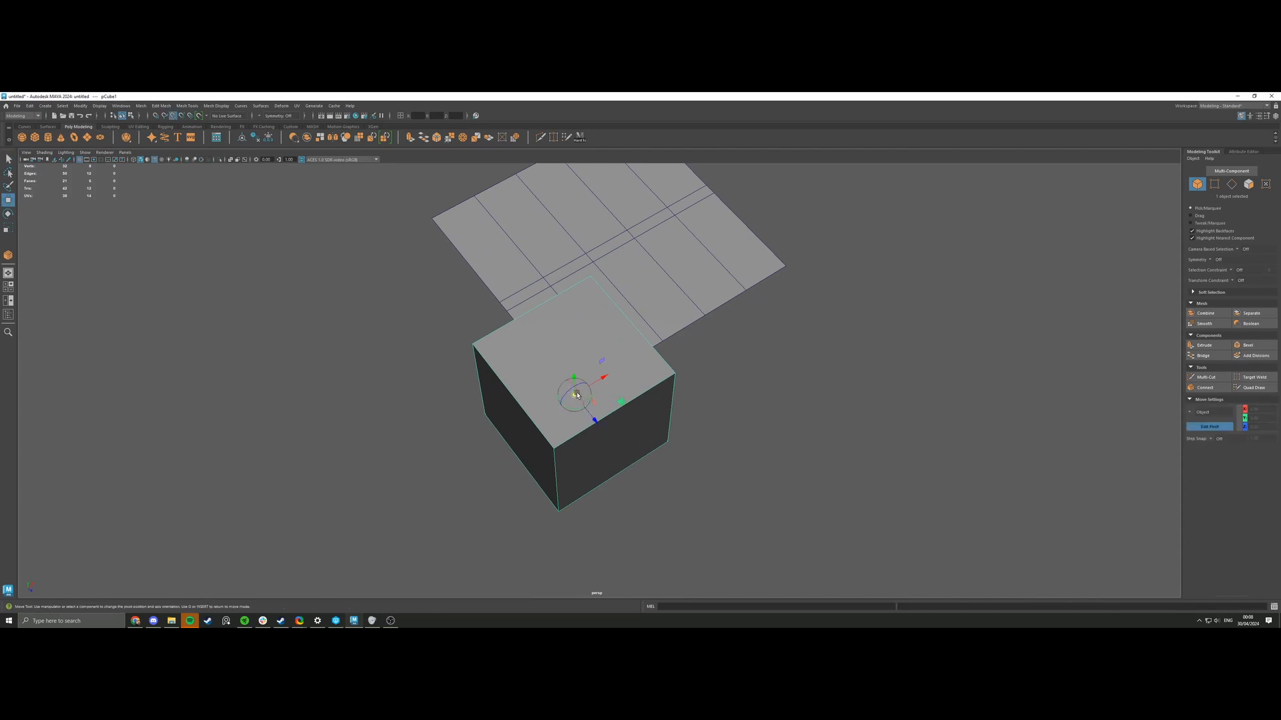
pyautogui.press('d')
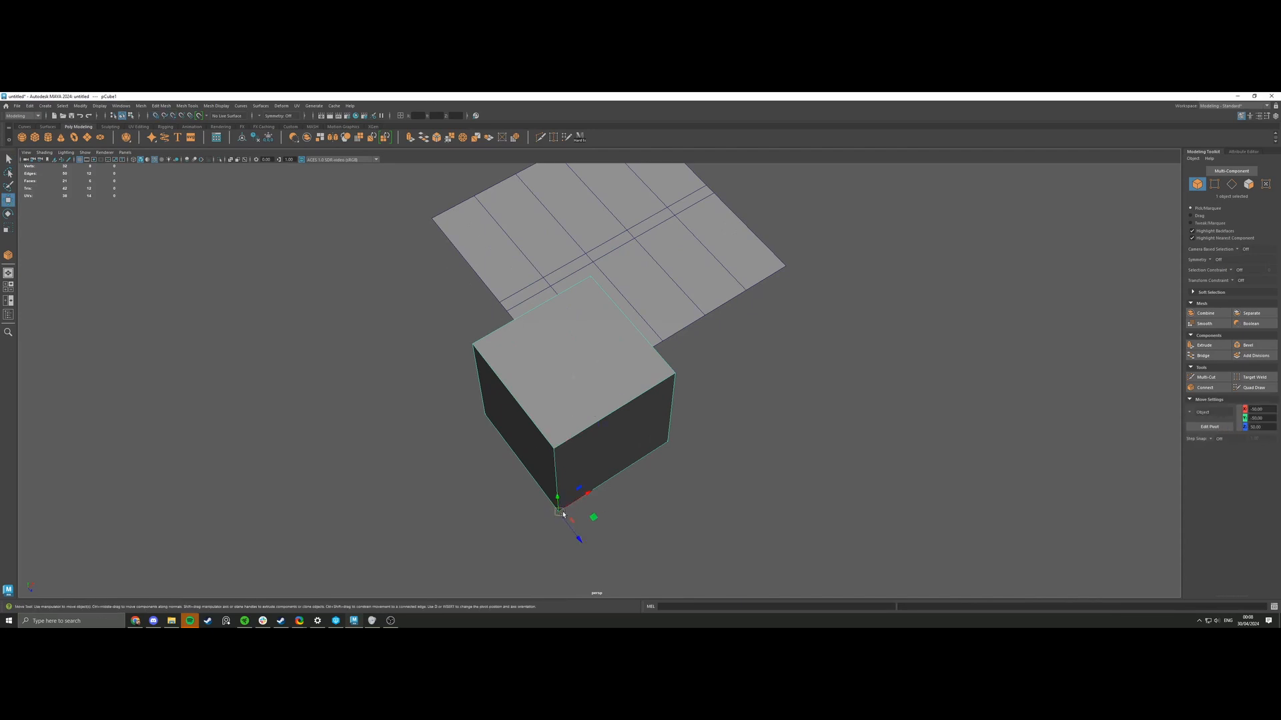
pyautogui.moveTo(564, 513); pyautogui.dragTo(477, 317)
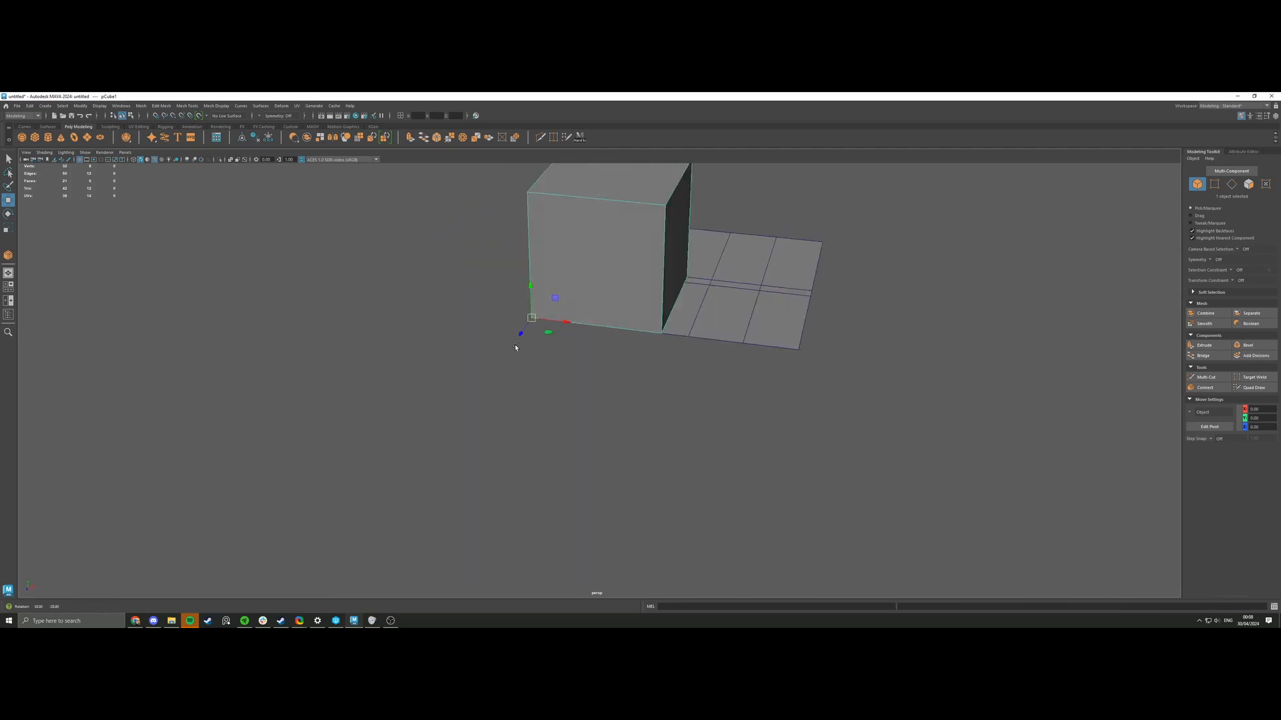
# Snap the cube's side face to the plane's first crosswise division and its back face to the nearer horizontal edge.
pyautogui.keyDown('alt'); pyautogui.moveTo(630, 275); pyautogui.dragTo(566, 343, button='middle'); pyautogui.keyUp('alt')
pyautogui.moveTo(580, 315); pyautogui.dragTo(581, 339, button='right')
pyautogui.click(589, 325)
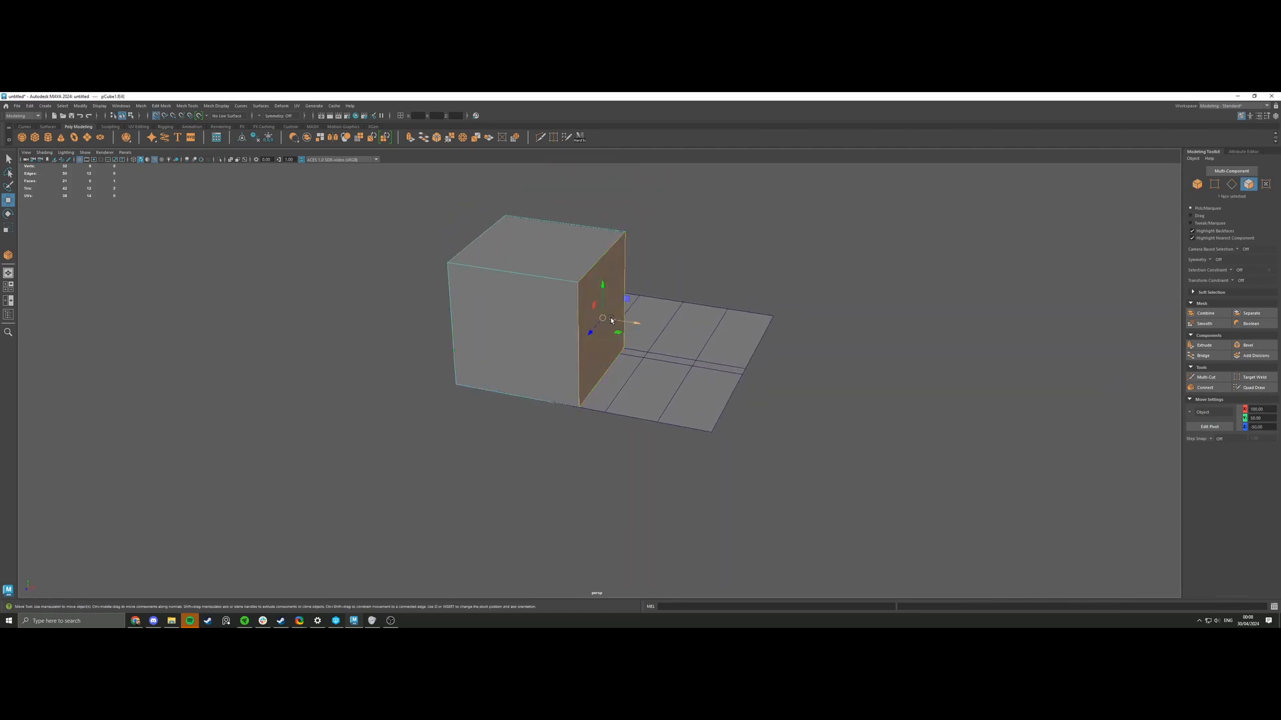
pyautogui.moveTo(612, 320); pyautogui.dragTo(643, 349)
pyautogui.click(611, 320)
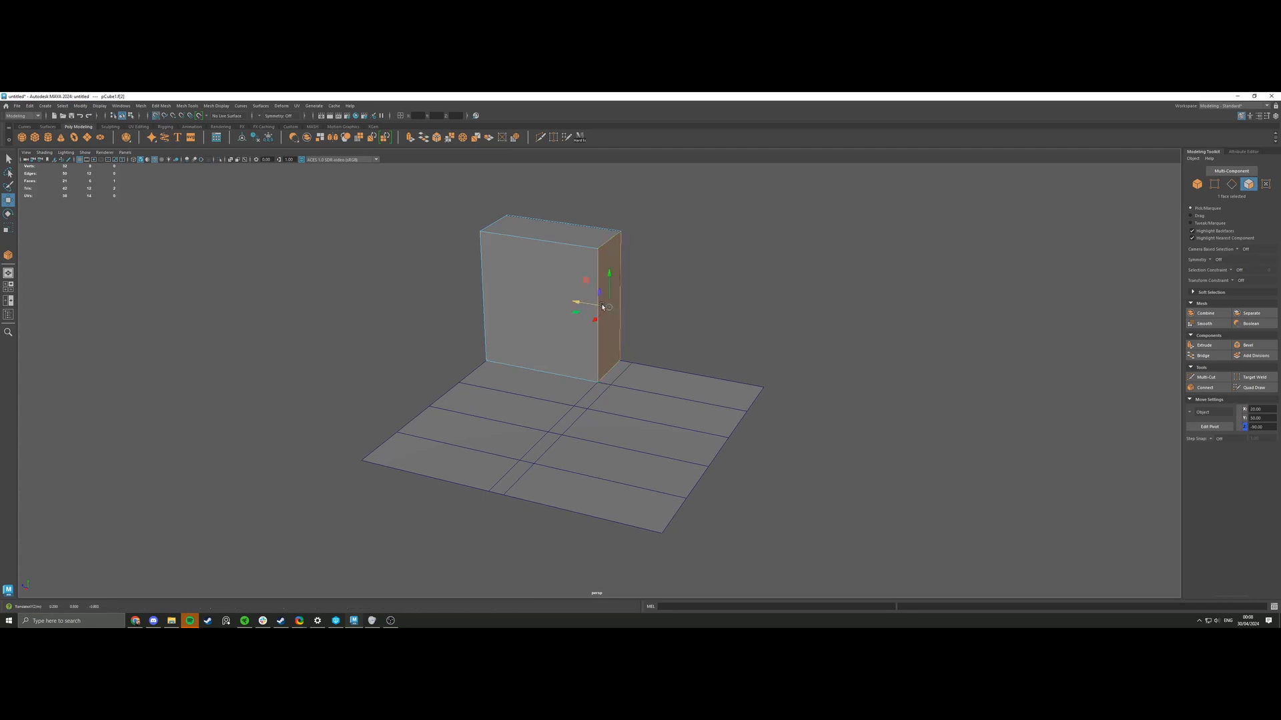
# Lower the cube's top face to a height of 2 cm to make a thin slab.
pyautogui.keyDown('alt'); pyautogui.moveTo(602, 307); pyautogui.dragTo(563, 276); pyautogui.keyUp('alt')
pyautogui.keyDown('alt'); pyautogui.moveTo(563, 277); pyautogui.dragTo(556, 329, button='middle'); pyautogui.keyUp('alt')
pyautogui.keyDown('alt'); pyautogui.moveTo(557, 329); pyautogui.dragTo(767, 394, button='right'); pyautogui.keyUp('alt')
pyautogui.click(586, 243)
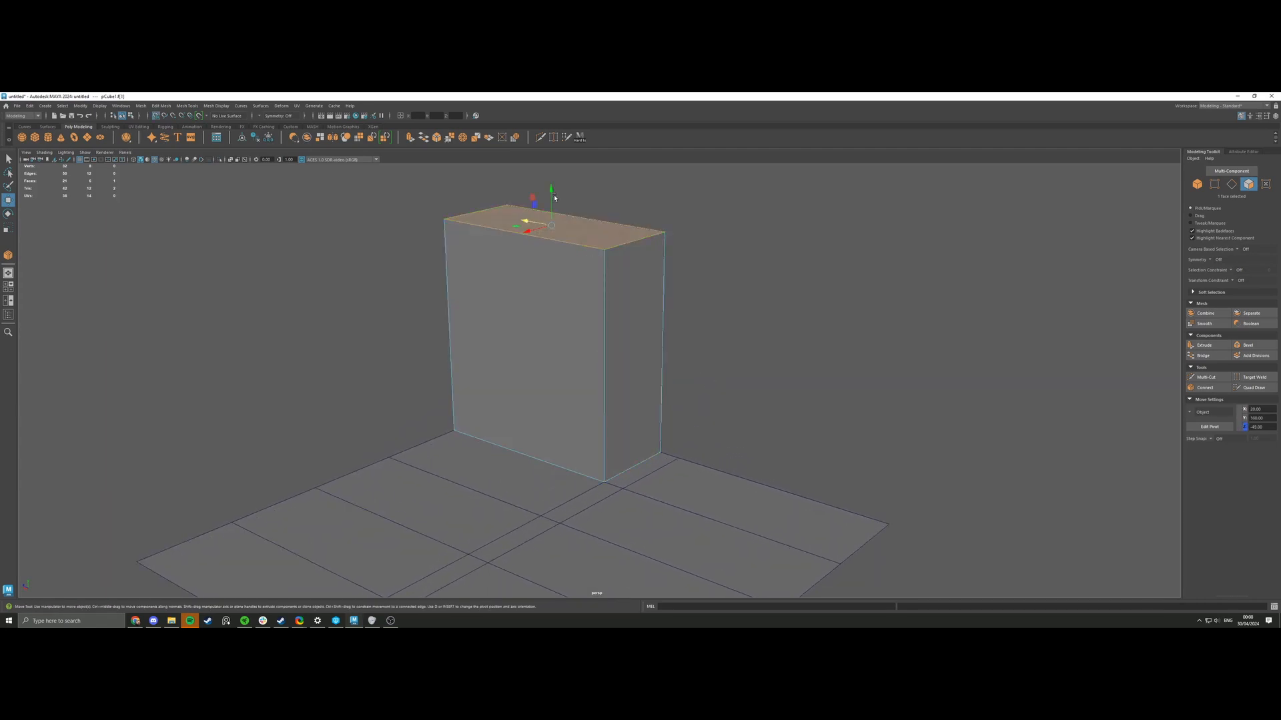
pyautogui.moveTo(555, 197); pyautogui.dragTo(575, 427)
pyautogui.keyDown('alt'); pyautogui.moveTo(497, 387); pyautogui.dragTo(633, 390); pyautogui.keyUp('alt')
pyautogui.keyDown('alt'); pyautogui.moveTo(633, 389); pyautogui.dragTo(665, 293, button='middle'); pyautogui.keyUp('alt')
pyautogui.keyDown('alt'); pyautogui.moveTo(577, 363); pyautogui.dragTo(629, 323); pyautogui.keyUp('alt')
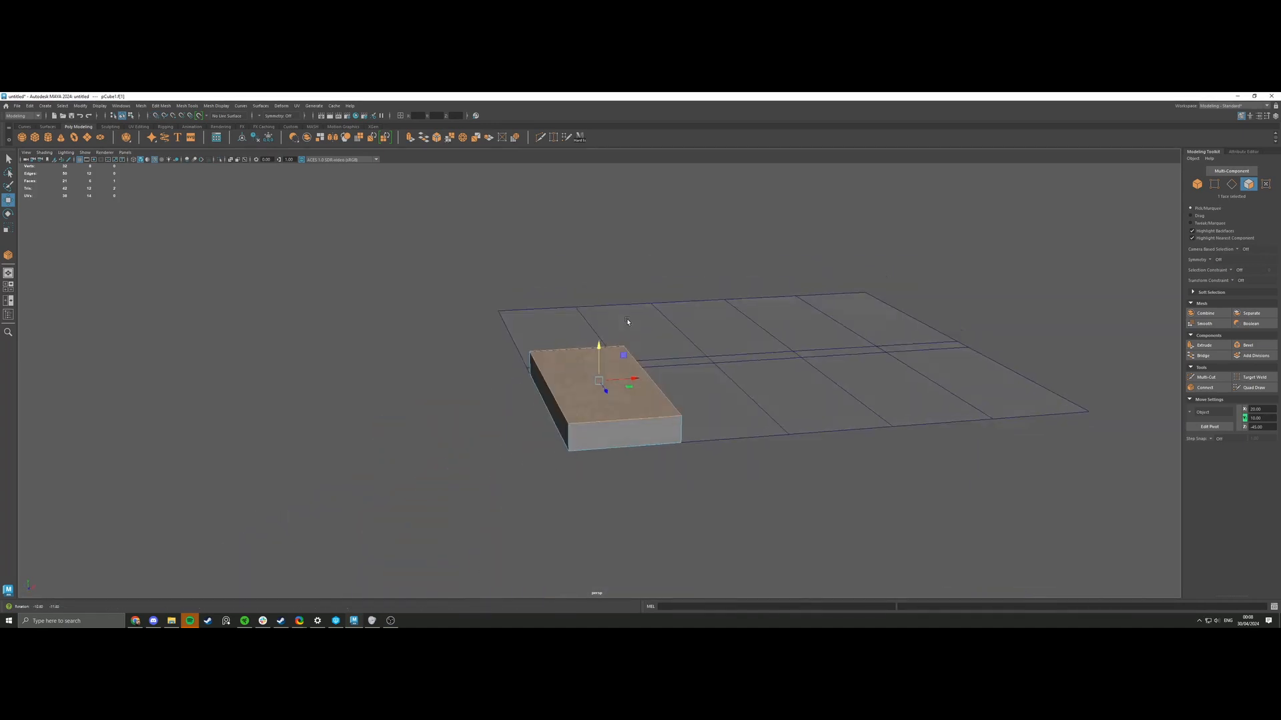
pyautogui.keyDown('alt'); pyautogui.moveTo(629, 323); pyautogui.dragTo(641, 272, button='middle'); pyautogui.keyUp('alt')
pyautogui.keyDown('alt'); pyautogui.moveTo(614, 291); pyautogui.dragTo(764, 392, button='right'); pyautogui.keyUp('alt')
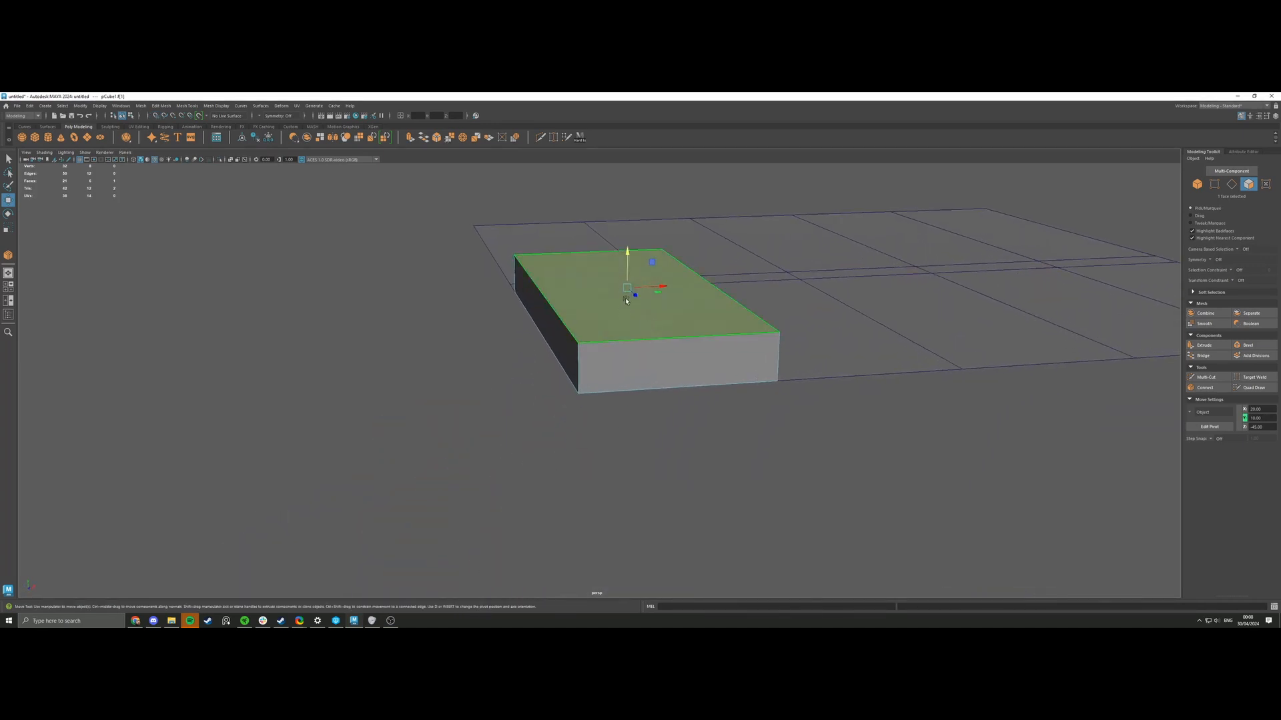
pyautogui.moveTo(627, 252); pyautogui.dragTo(624, 281)
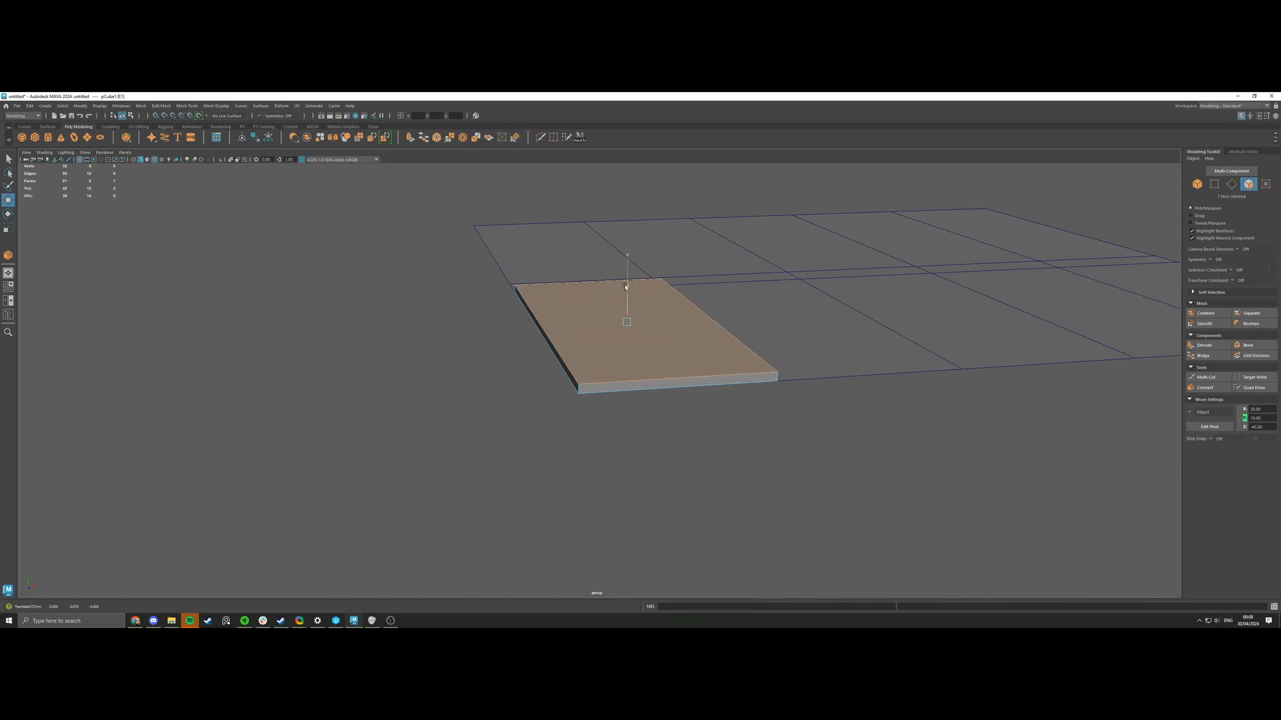
pyautogui.keyDown('alt'); pyautogui.moveTo(626, 285); pyautogui.dragTo(553, 289); pyautogui.keyUp('alt')
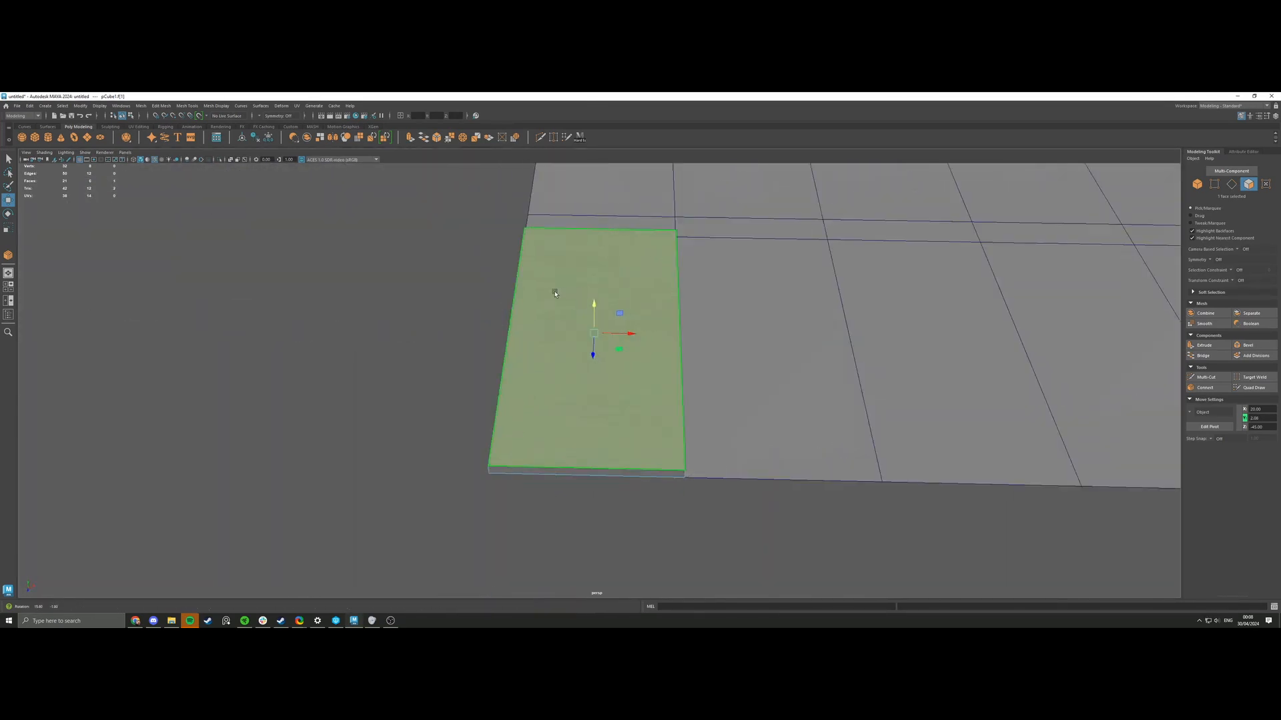
pyautogui.scroll(2, 619, 321)
pyautogui.keyDown('alt'); pyautogui.moveTo(619, 320); pyautogui.dragTo(577, 308); pyautogui.keyUp('alt')
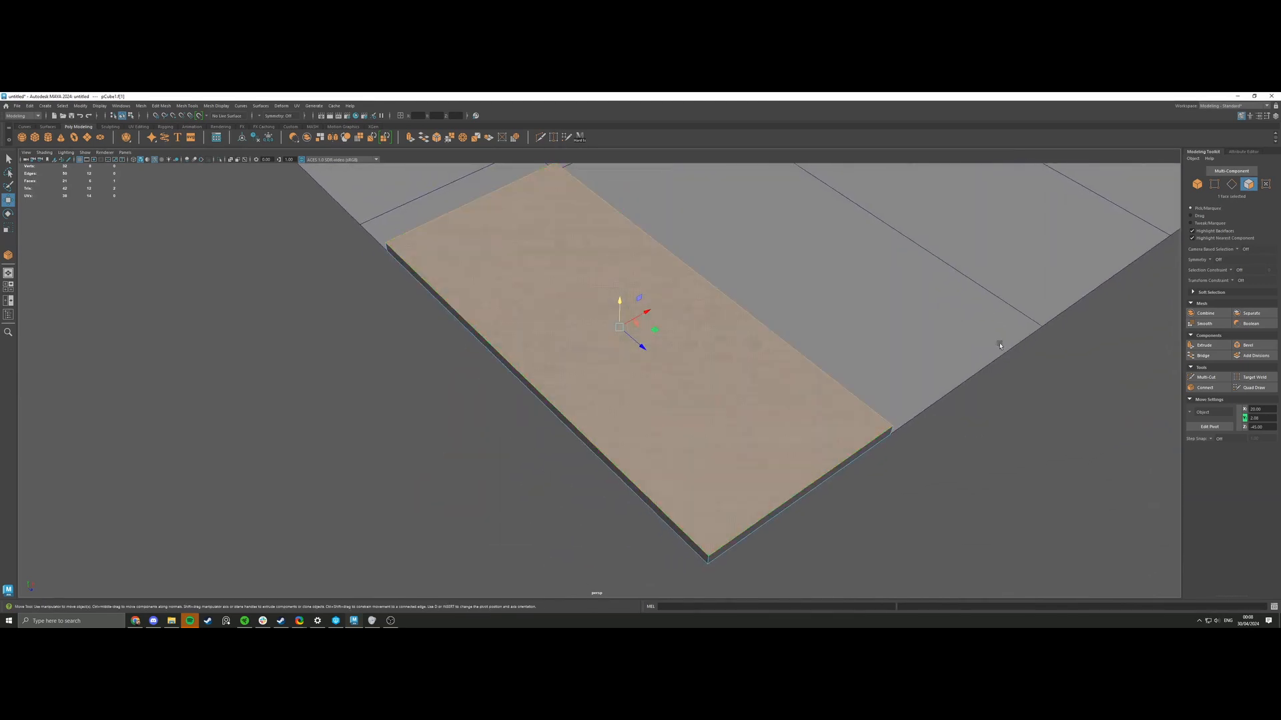
# Extrude the slab's top face with an inward offset, then extrude the inset face again with a thickness of -1.4.
pyautogui.click(1203, 345)
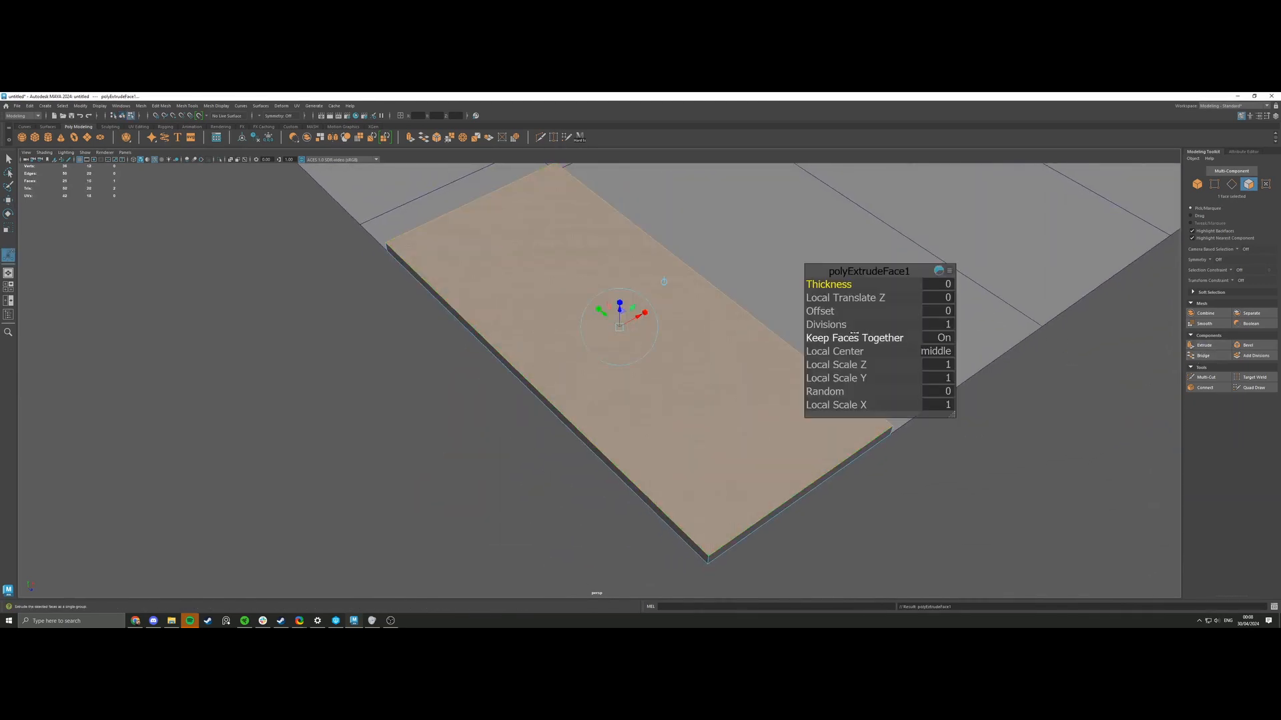
pyautogui.moveTo(826, 311); pyautogui.dragTo(838, 311)
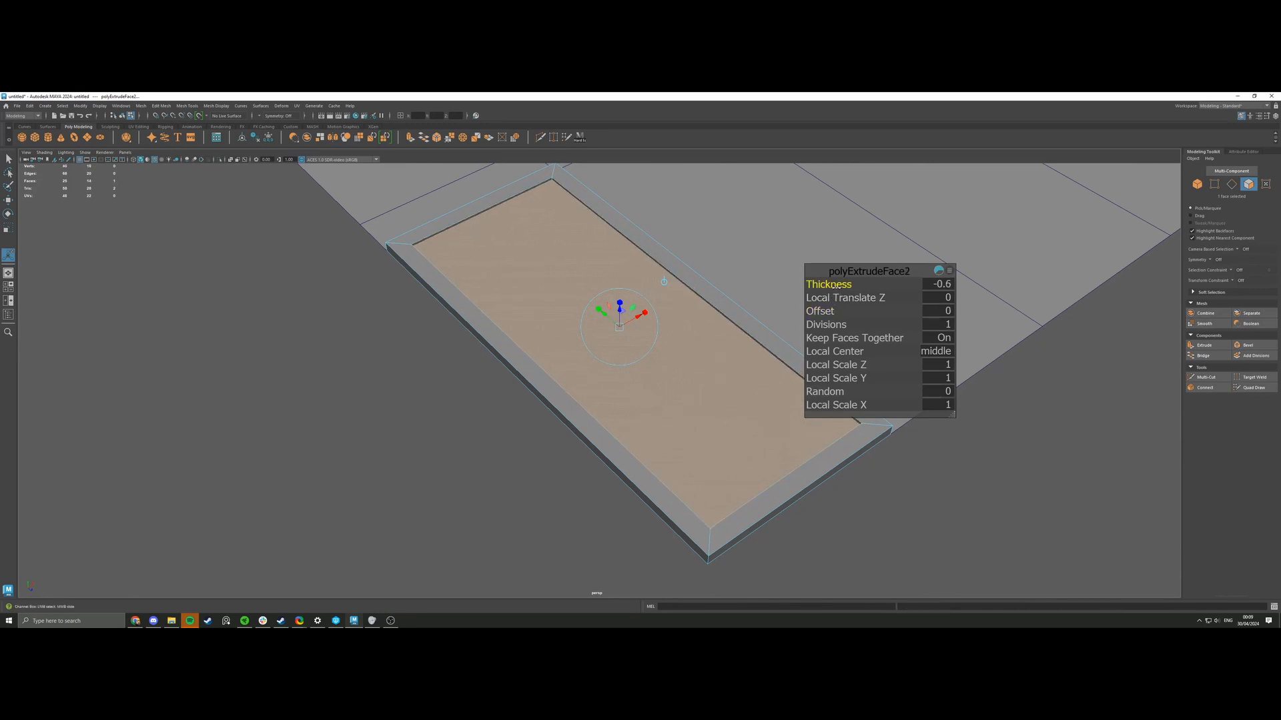
pyautogui.moveTo(833, 286); pyautogui.dragTo(832, 291)
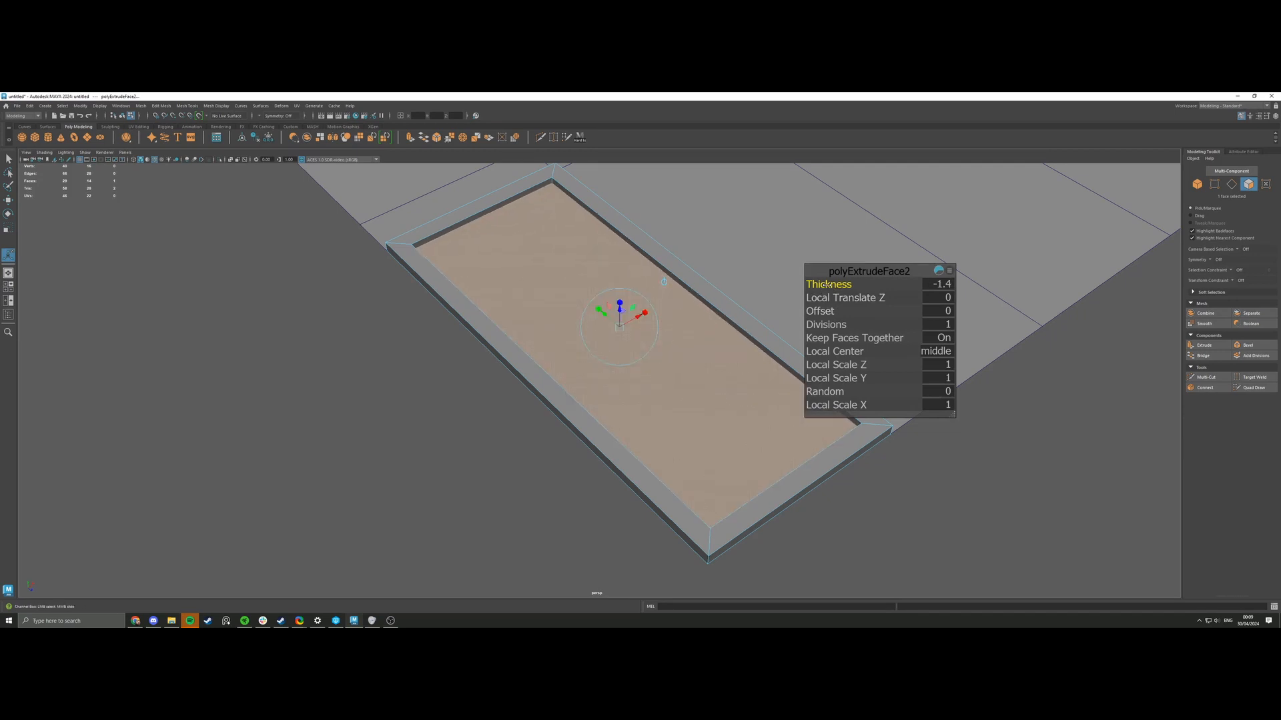
# Inset the recessed face once more and extrude its centre upward with thickness 1.9 and offset 2.7 to form a raised panel.
pyautogui.moveTo(828, 311)
pyautogui.mouseDown()
pyautogui.moveTo(827, 285)
pyautogui.moveTo(831, 311)
pyautogui.mouseUp()
pyautogui.press('w')
pyautogui.hotkey('ctrl', 'e')
pyautogui.keyDown('alt'); pyautogui.moveTo(747, 313); pyautogui.dragTo(738, 287); pyautogui.keyUp('alt')
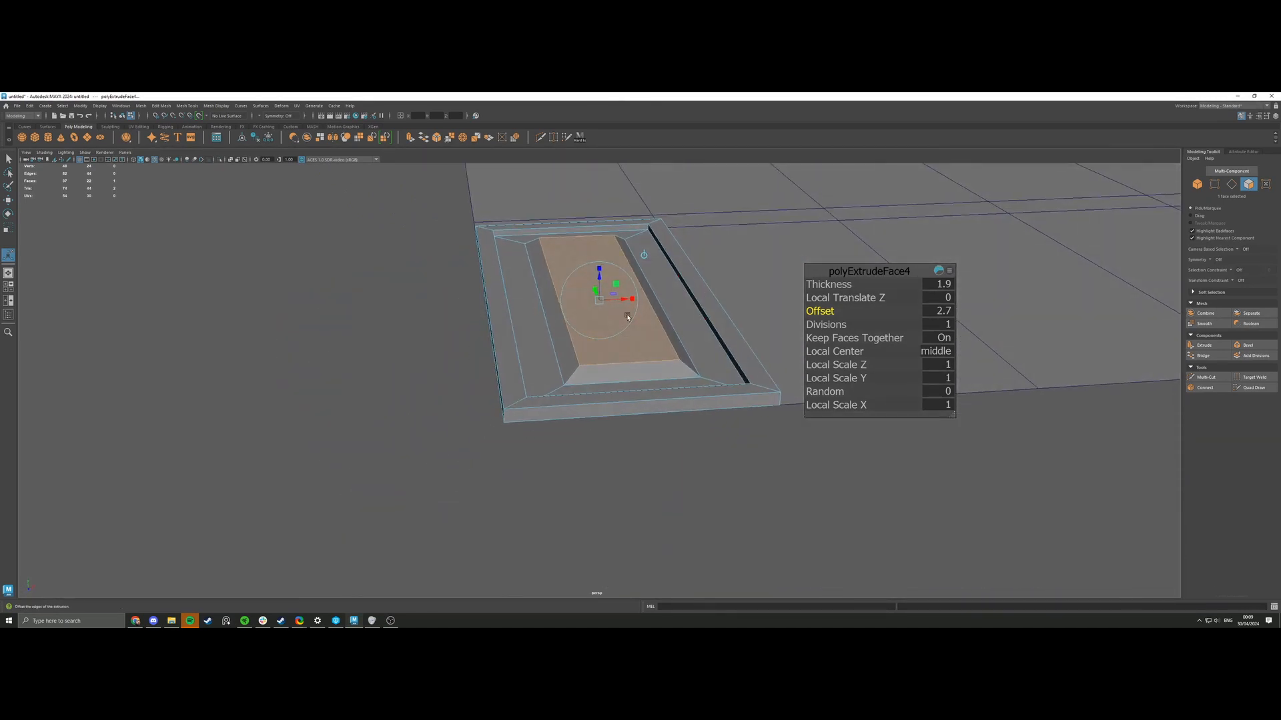
pyautogui.moveTo(532, 297); pyautogui.dragTo(569, 285, button='right')
pyautogui.click(466, 281)
pyautogui.keyDown('alt'); pyautogui.moveTo(466, 281); pyautogui.dragTo(572, 348); pyautogui.keyUp('alt')
# Copy the panel to the next division of the plane and repeat the copy three times to fill the row.
pyautogui.click(614, 321)
pyautogui.press('w')
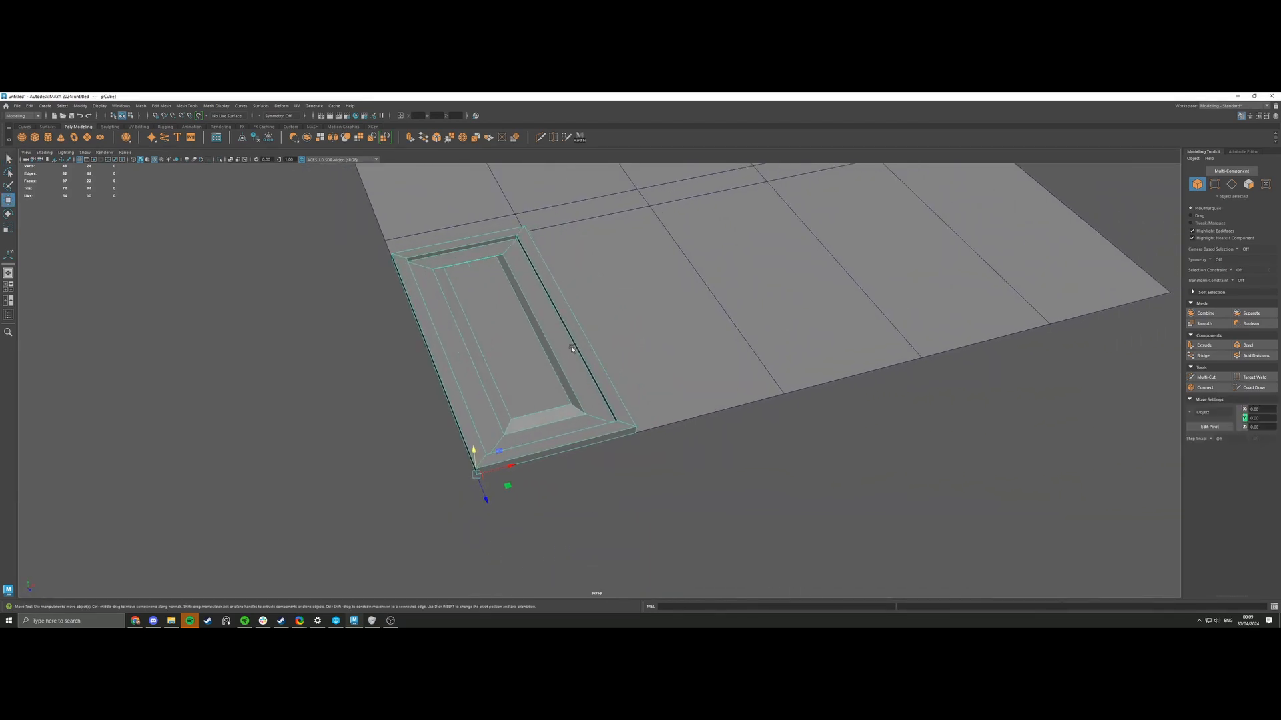
pyautogui.moveTo(498, 471); pyautogui.dragTo(616, 430)
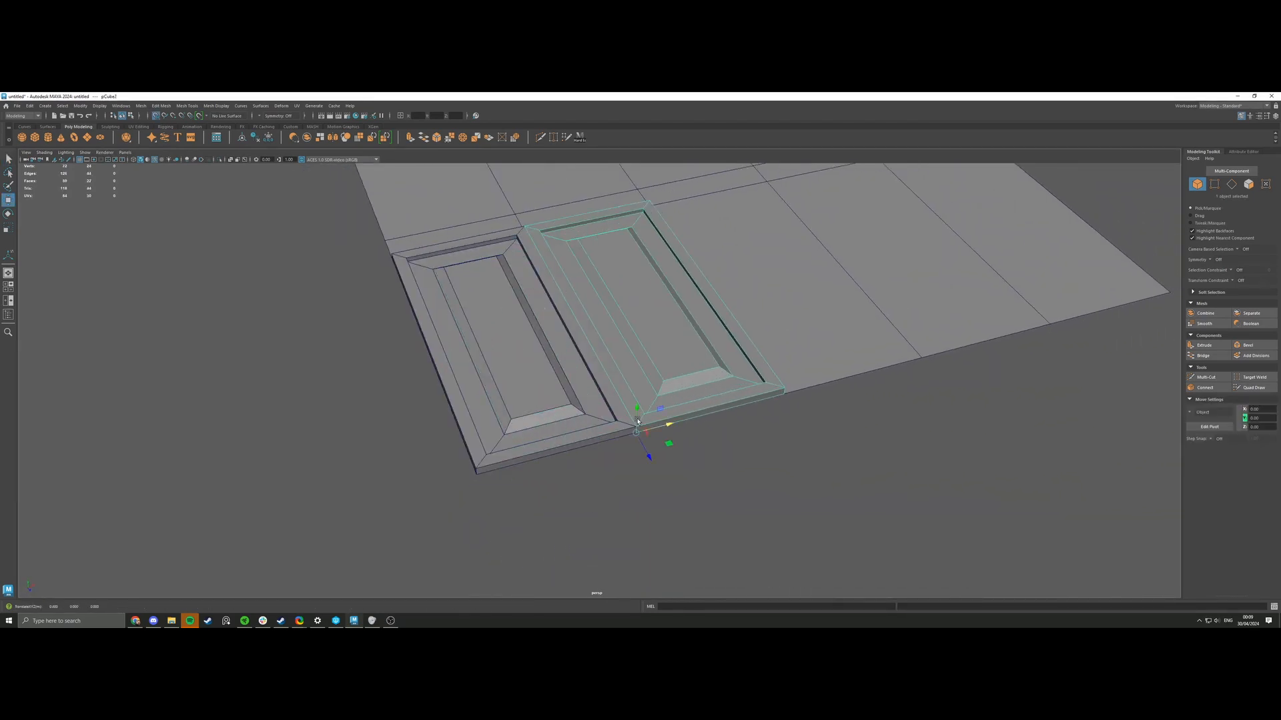
pyautogui.hotkey('shift', 'd')
pyautogui.hotkey('shift', 'd')
pyautogui.hotkey('shift', 'd')
pyautogui.click(774, 498)
pyautogui.keyDown('alt'); pyautogui.moveTo(774, 497); pyautogui.dragTo(604, 372); pyautogui.keyUp('alt')
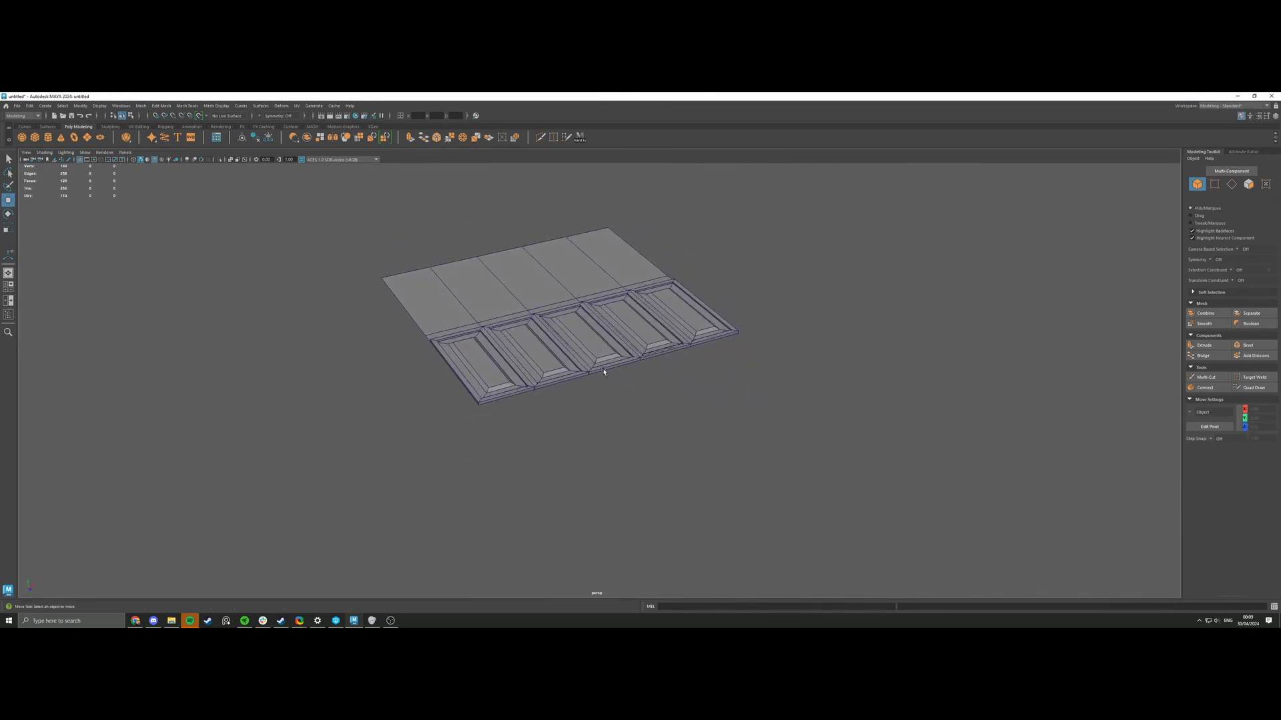
# Select the four copied panels and delete them, keeping only the original at the plane's corner.
pyautogui.keyDown('alt'); pyautogui.moveTo(603, 371); pyautogui.dragTo(663, 405, button='middle'); pyautogui.keyUp('alt')
pyautogui.scroll(4, 664, 404)
pyautogui.scroll(-3, 640, 393)
pyautogui.scroll(4, 620, 380)
pyautogui.click(621, 379)
pyautogui.keyDown('shift'); pyautogui.click(713, 364); pyautogui.keyUp('shift')
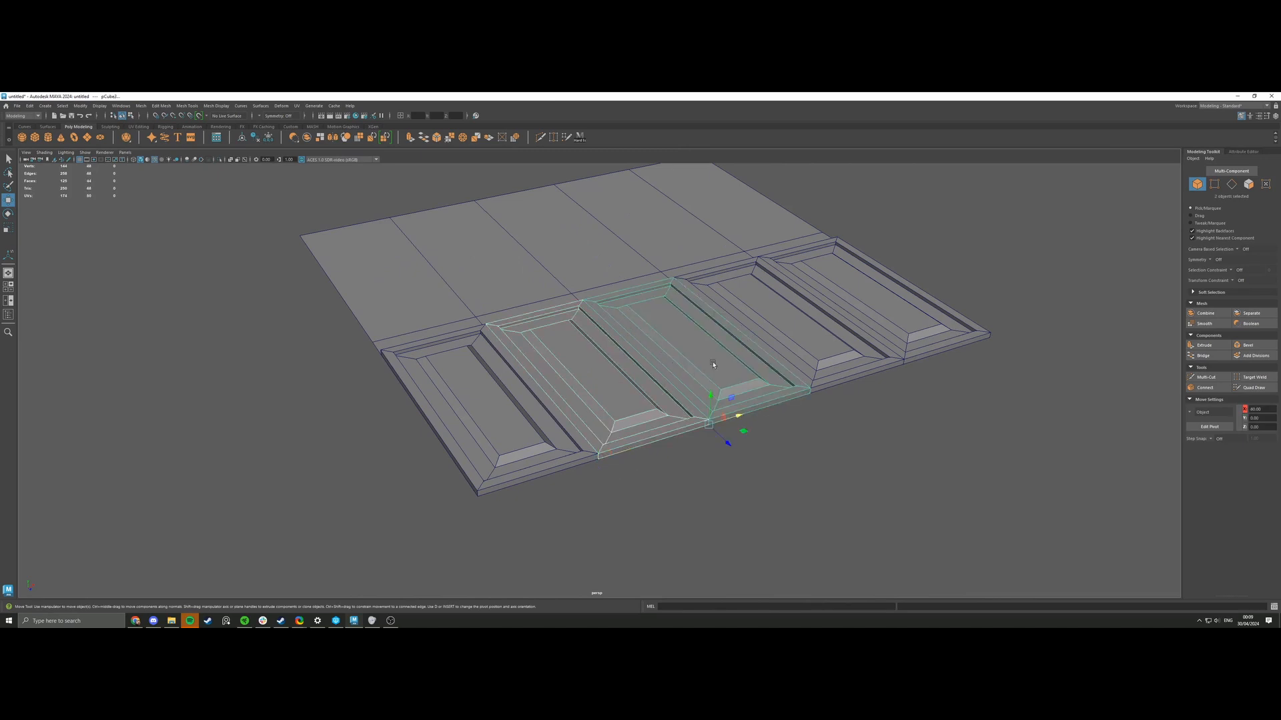
pyautogui.keyDown('shift'); pyautogui.click(800, 334); pyautogui.keyUp('shift')
pyautogui.keyDown('shift'); pyautogui.click(861, 316); pyautogui.keyUp('shift')
pyautogui.press('Delete')
# Try adjusting the scale of the panel's raised centre face, then undo the edits.
pyautogui.click(525, 420)
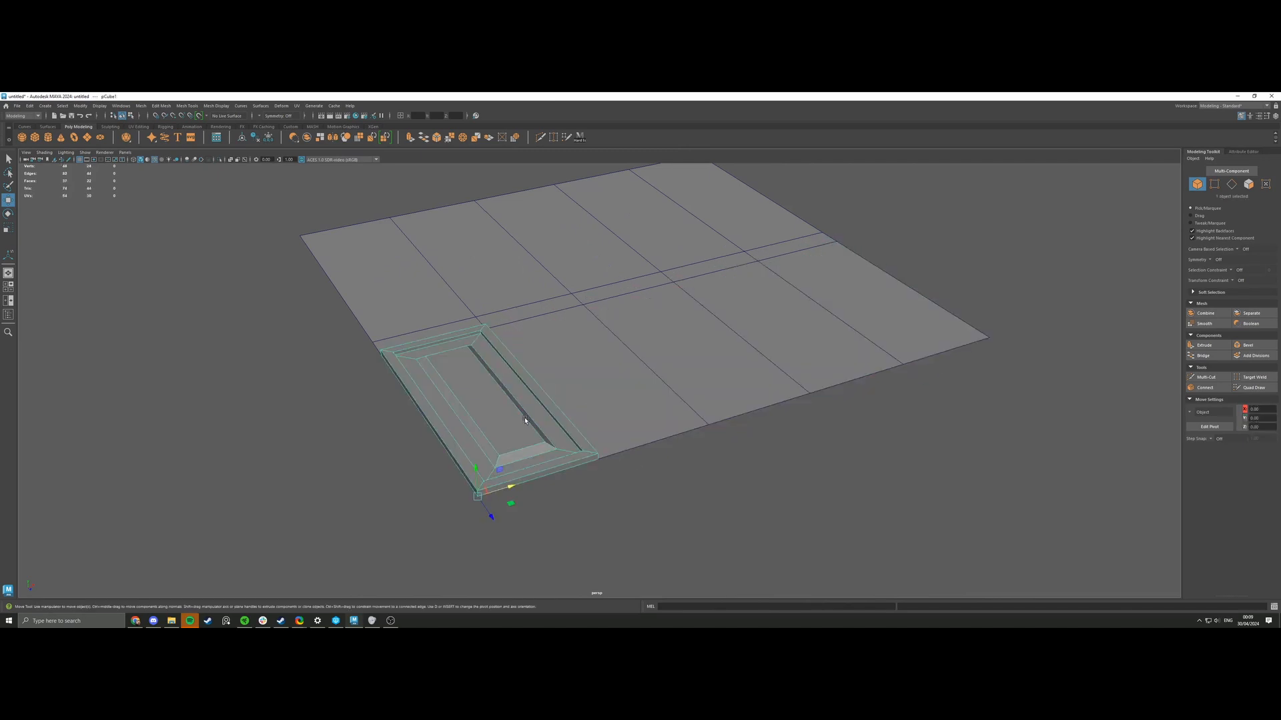
pyautogui.scroll(5, 534, 413)
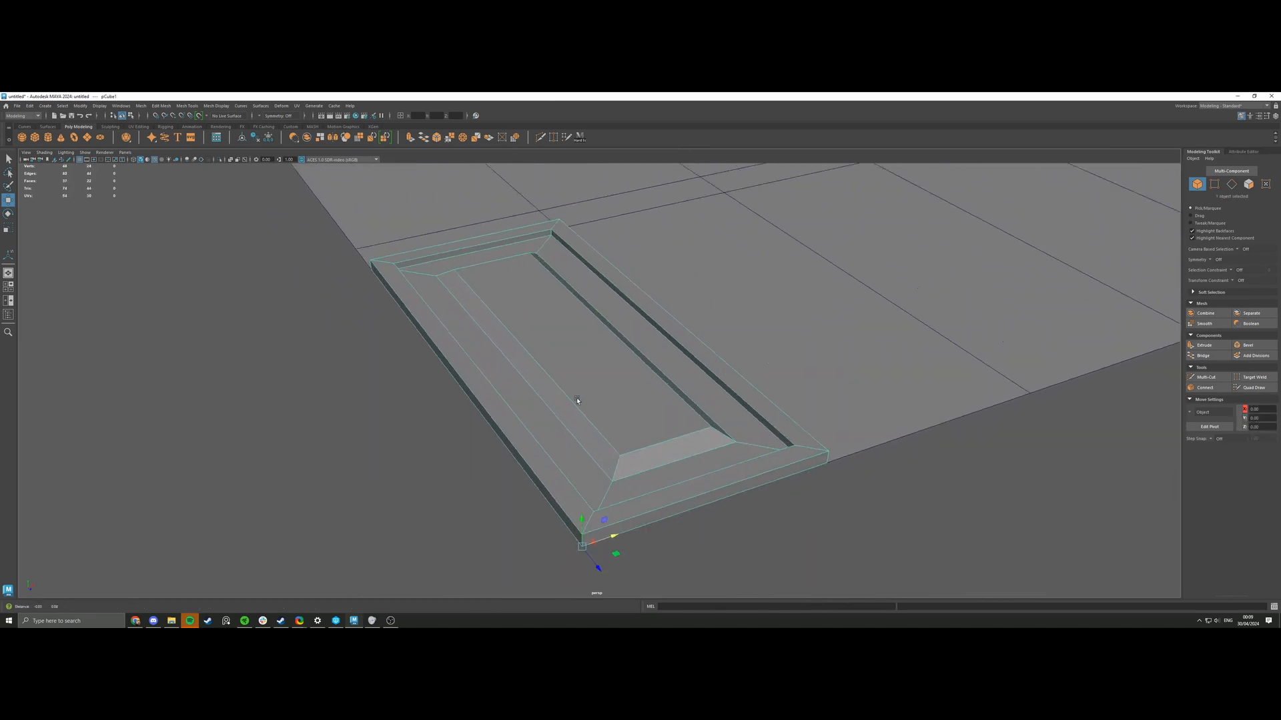
pyautogui.keyDown('alt'); pyautogui.moveTo(577, 401); pyautogui.dragTo(575, 430, button='middle'); pyautogui.keyUp('alt')
pyautogui.moveTo(560, 360); pyautogui.dragTo(559, 385, button='right')
pyautogui.click(547, 354)
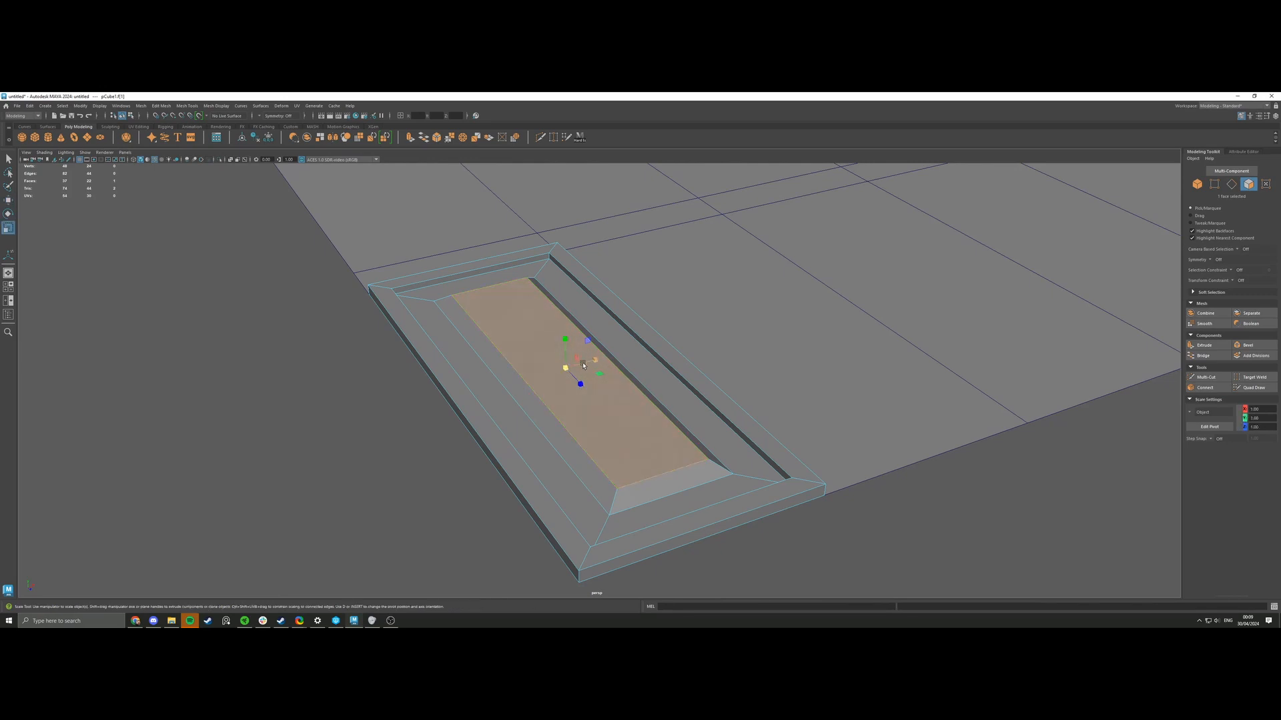
pyautogui.moveTo(562, 372); pyautogui.dragTo(560, 313)
pyautogui.press('w')
pyautogui.hotkey('ctrl', 'z')
pyautogui.hotkey('ctrl', 'z')
pyautogui.hotkey('ctrl', 'z')
pyautogui.hotkey('ctrl', 'z')
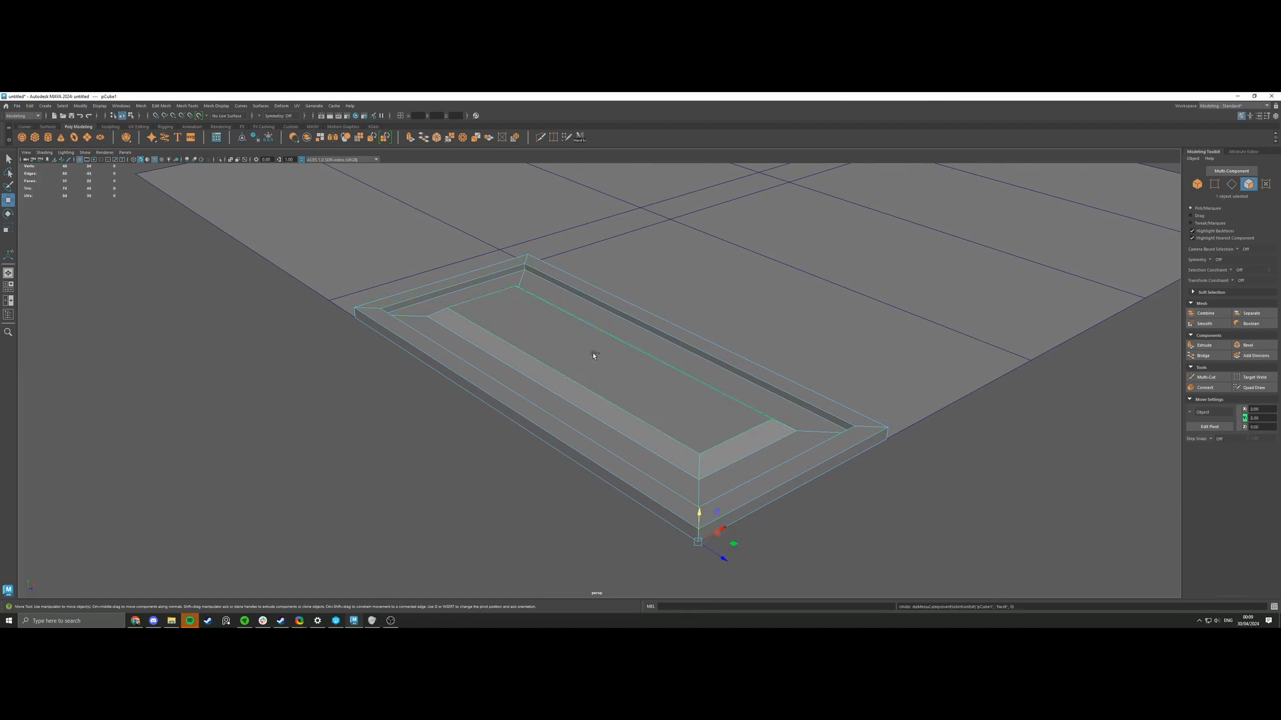
# Convert the panel's selection to all of its edges and bevel them with Chamfer off.
pyautogui.rightClick(622, 399)
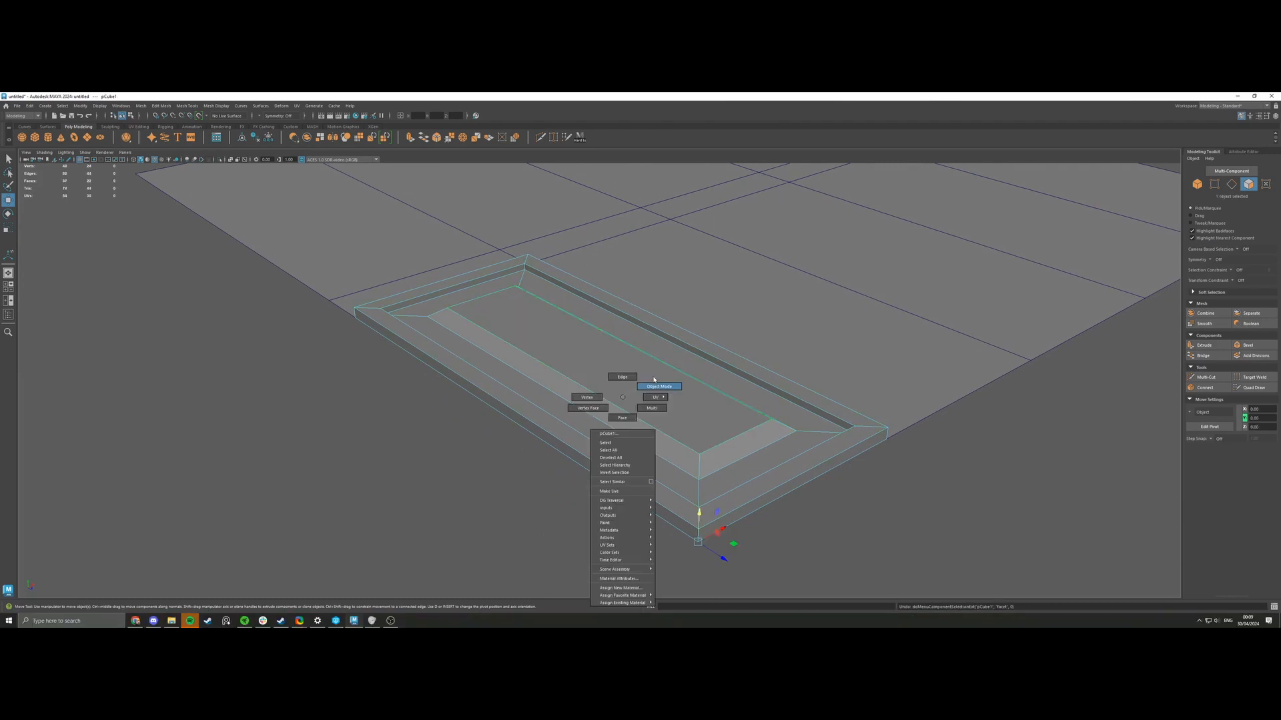
pyautogui.rightClick(593, 376)
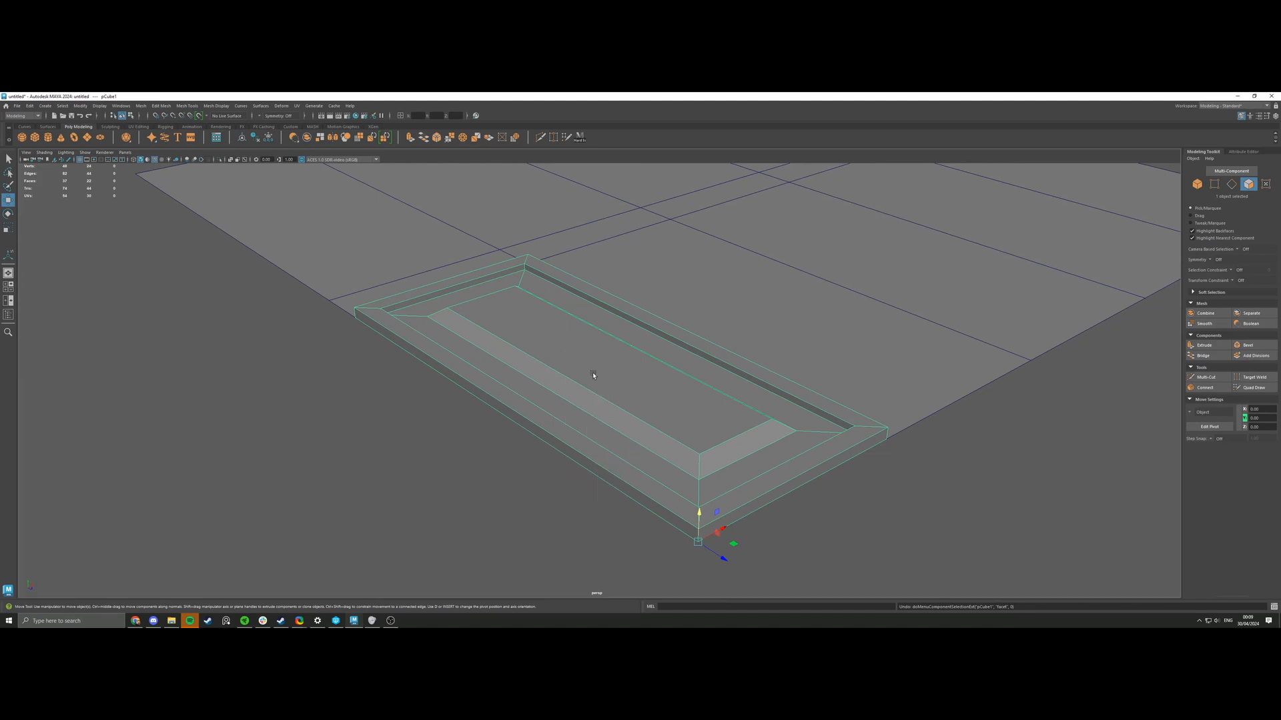
pyautogui.keyDown('ctrl'); pyautogui.moveTo(595, 375); pyautogui.dragTo(601, 338, button='right'); pyautogui.keyUp('ctrl')
pyautogui.keyDown('alt'); pyautogui.moveTo(601, 337); pyautogui.dragTo(711, 332); pyautogui.keyUp('alt')
pyautogui.click(1248, 345)
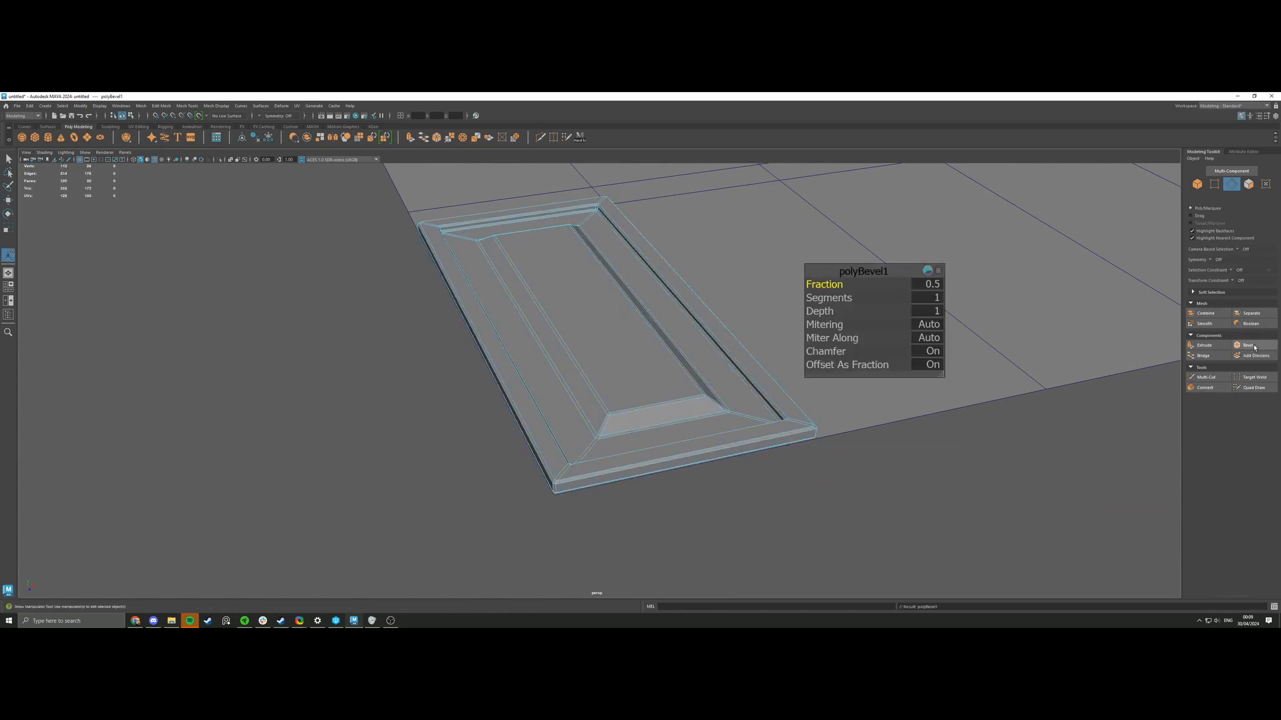
pyautogui.click(934, 352)
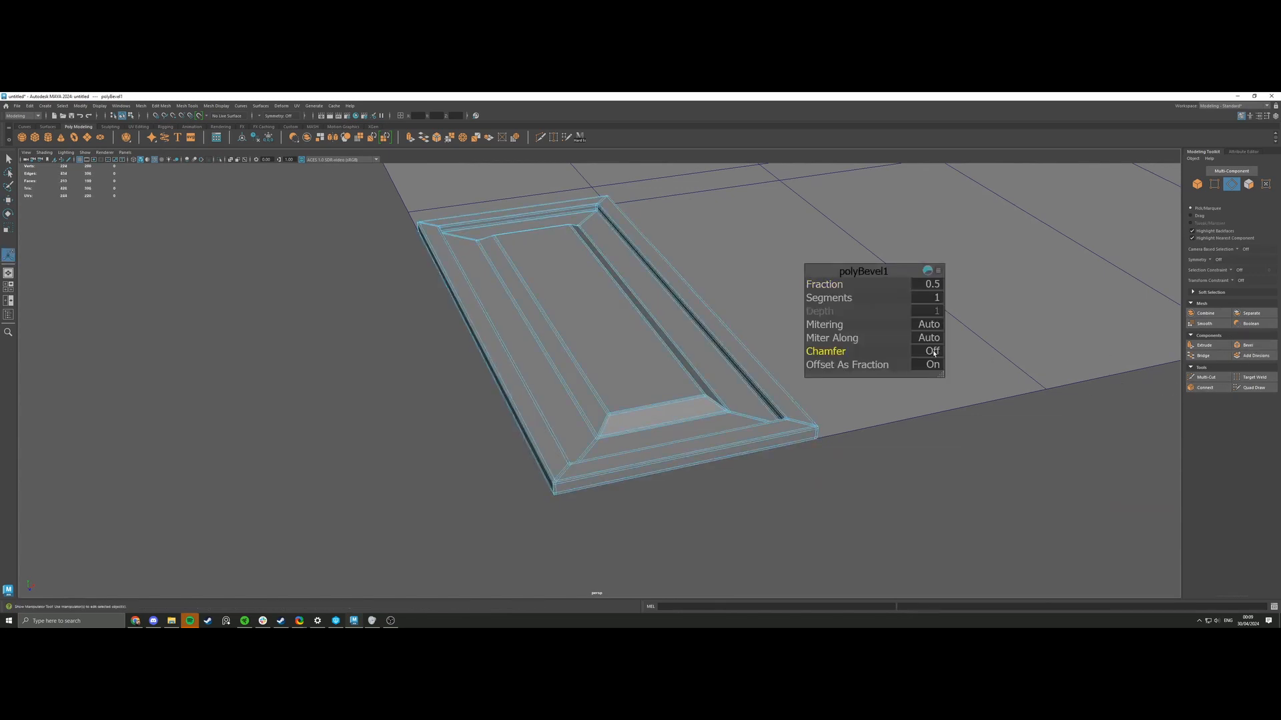
# Set the bevel to 7 segments and show the panel in smooth mesh preview.
pyautogui.scroll(5, 672, 380)
pyautogui.keyDown('alt'); pyautogui.moveTo(672, 380); pyautogui.dragTo(700, 364); pyautogui.keyUp('alt')
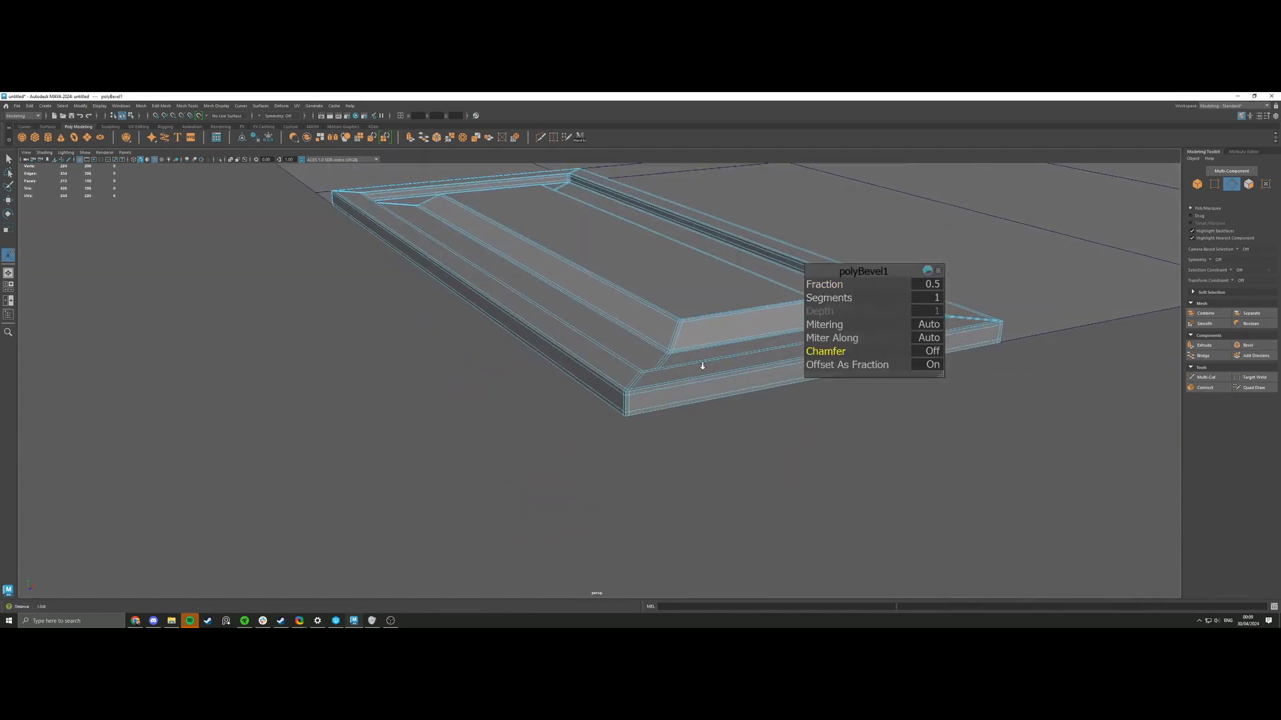
pyautogui.scroll(1, 701, 364)
pyautogui.moveTo(827, 300); pyautogui.dragTo(852, 298)
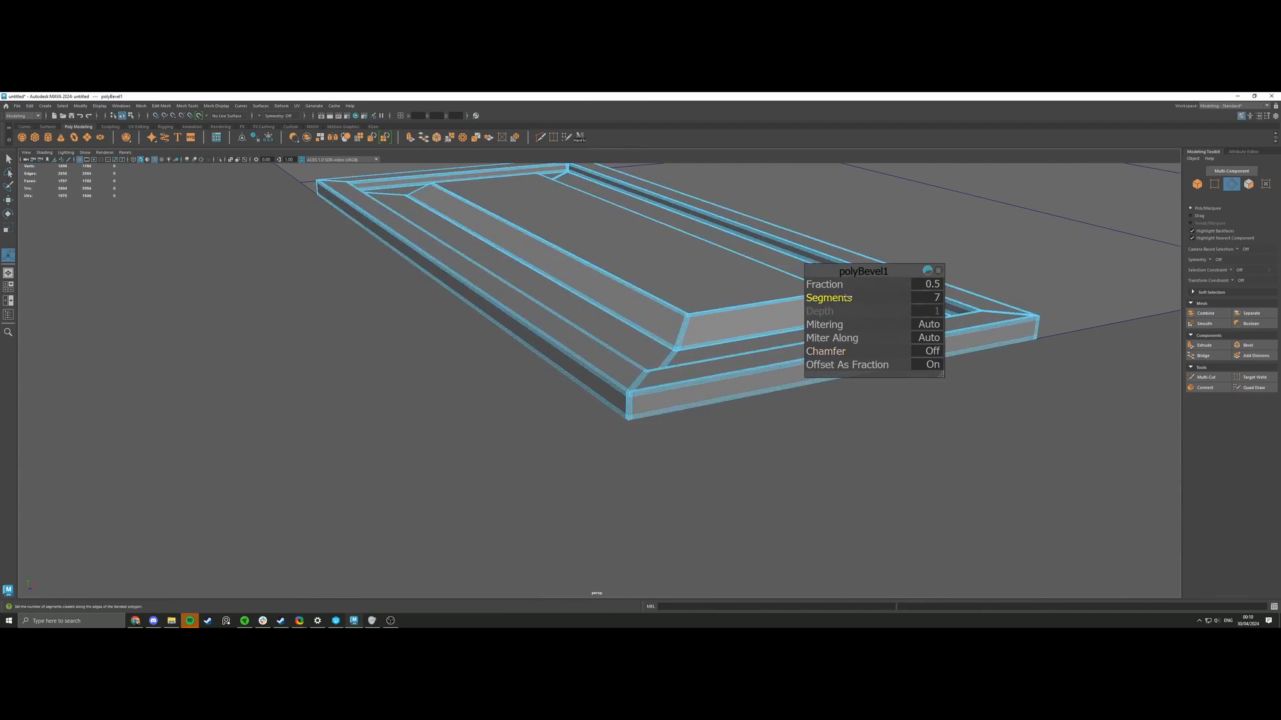
pyautogui.press('q')
pyautogui.click(711, 287)
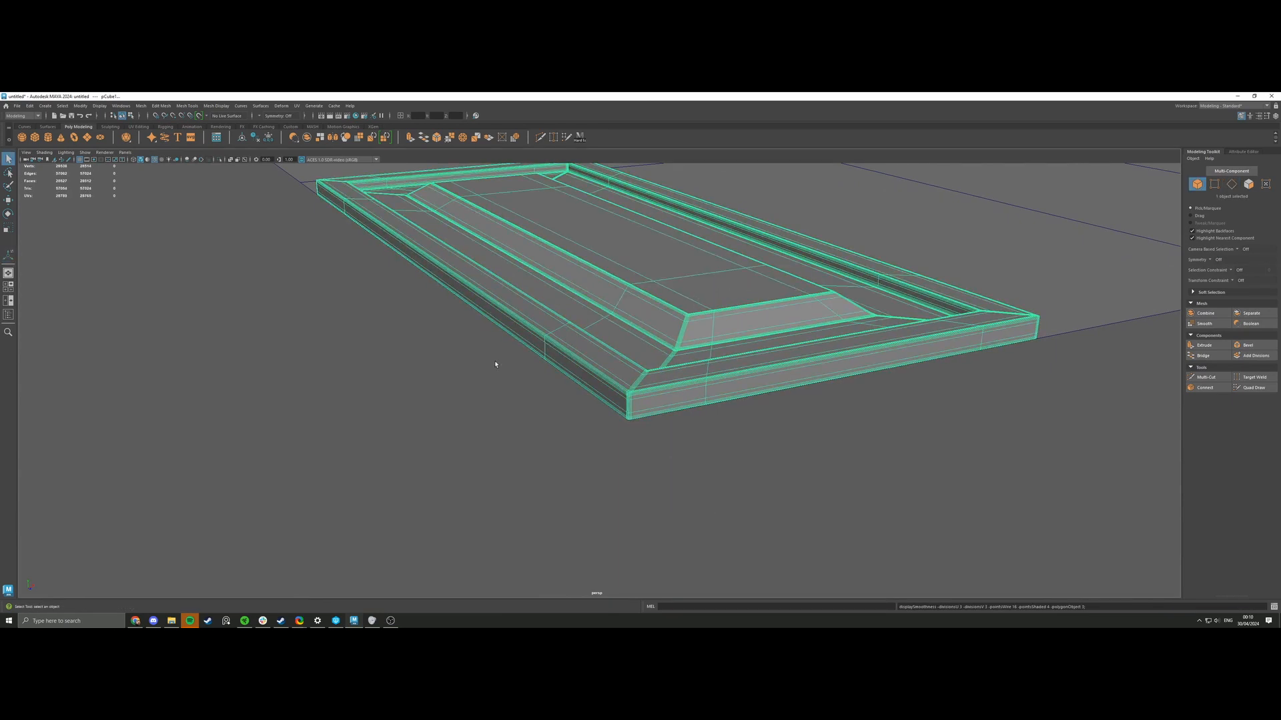
# Hide the wireframe overlay and inspect the smoothed panel's shading and bevelled edges.
pyautogui.click(494, 360)
pyautogui.keyDown('alt'); pyautogui.moveTo(494, 360); pyautogui.dragTo(657, 386); pyautogui.keyUp('alt')
pyautogui.click(160, 160)
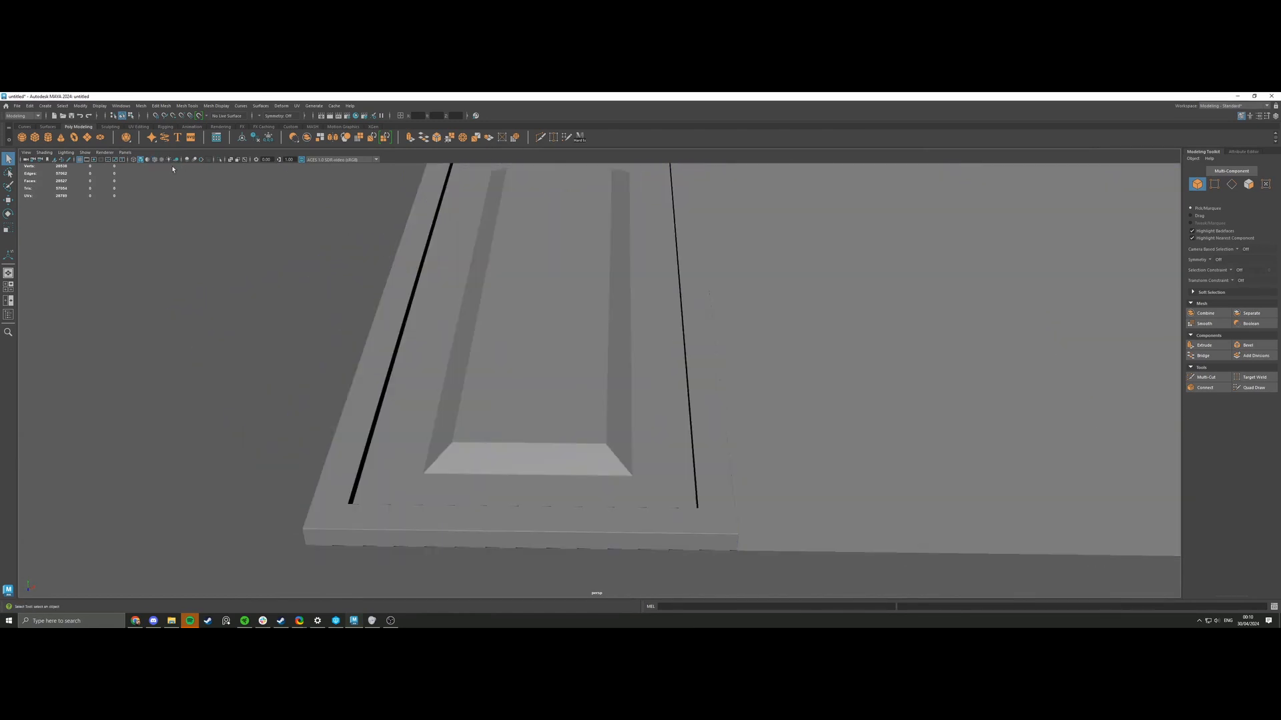
pyautogui.keyDown('alt'); pyautogui.moveTo(397, 254); pyautogui.dragTo(392, 244); pyautogui.keyUp('alt')
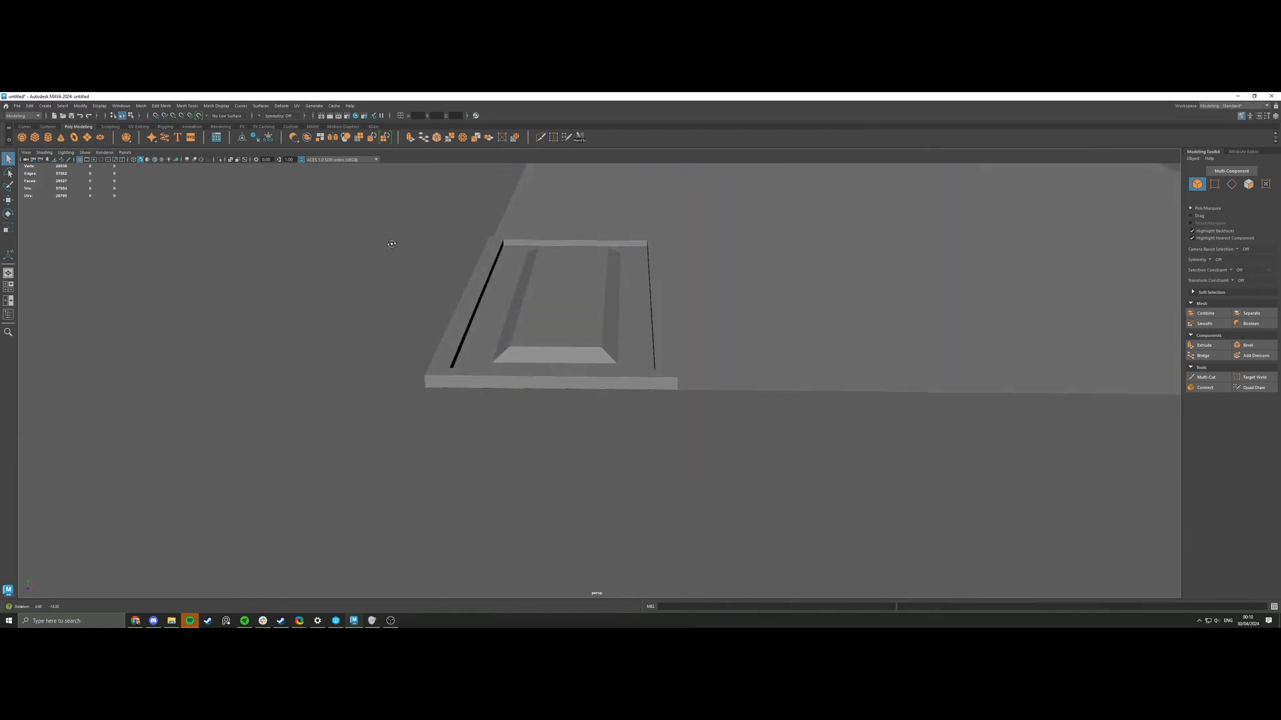
pyautogui.scroll(6, 569, 318)
pyautogui.scroll(-5, 542, 313)
# Copy the smoothed panel to the plane's next division at X 40 and check the seam between the two panels.
pyautogui.click(571, 320)
pyautogui.press('w')
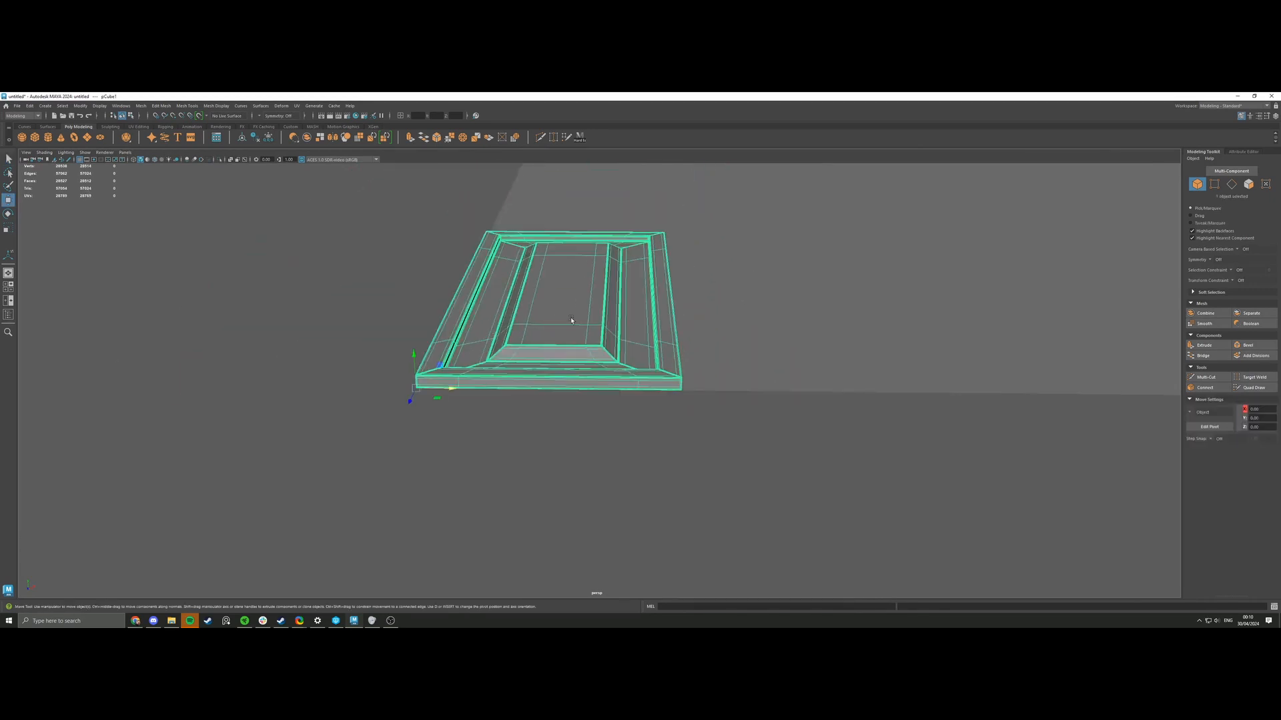
pyautogui.moveTo(439, 390); pyautogui.dragTo(659, 388)
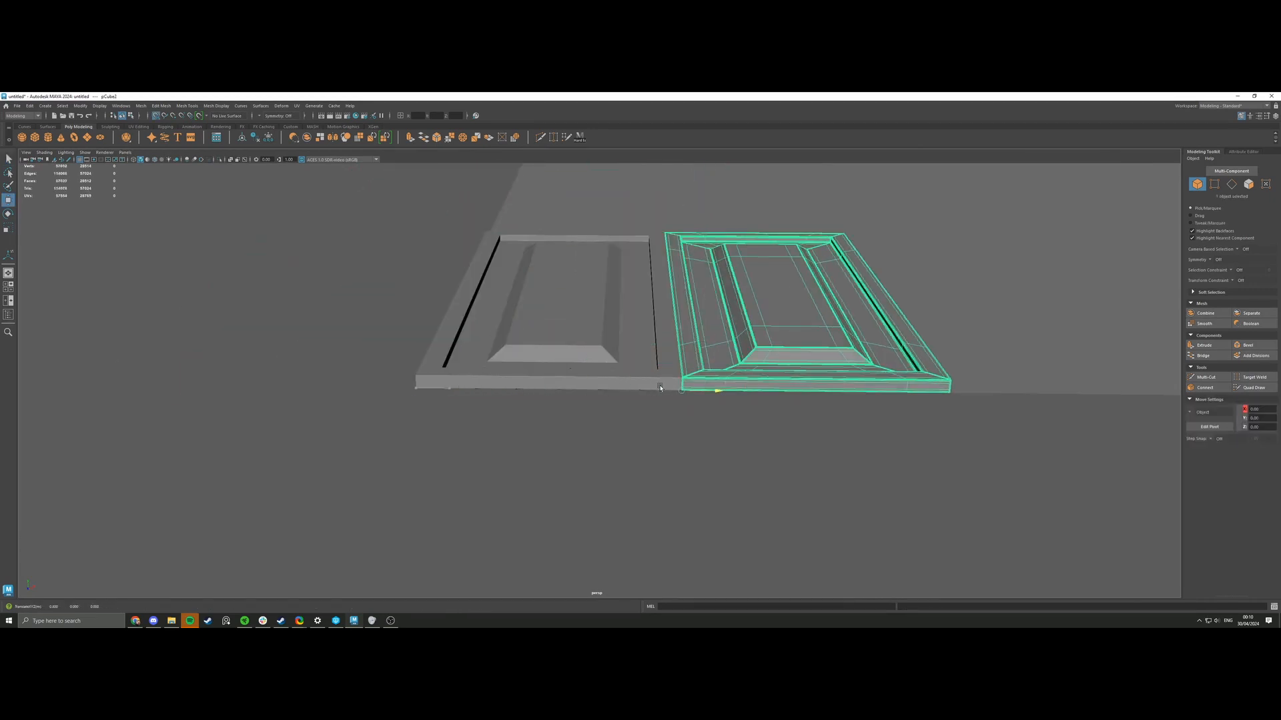
pyautogui.click(642, 415)
pyautogui.keyDown('alt'); pyautogui.moveTo(702, 367); pyautogui.dragTo(876, 488, button='right'); pyautogui.keyUp('alt')
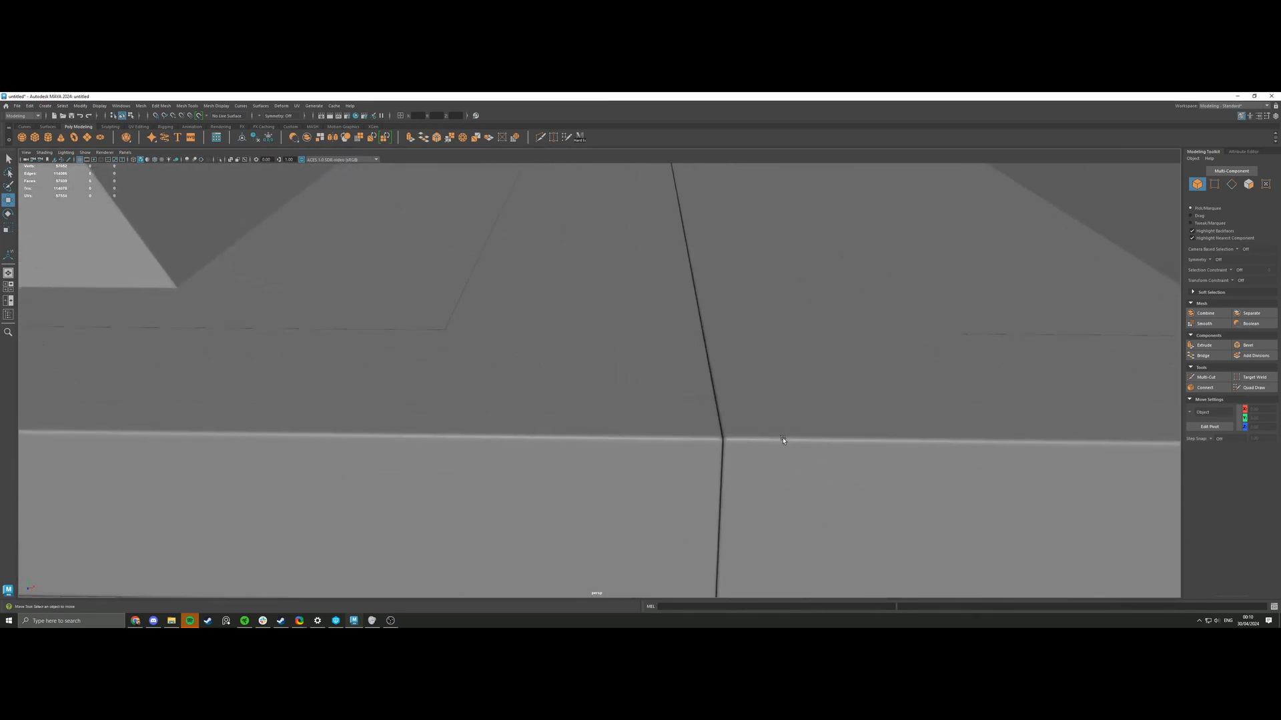
pyautogui.click(764, 422)
pyautogui.keyDown('alt'); pyautogui.moveTo(763, 421); pyautogui.dragTo(499, 351, button='right'); pyautogui.keyUp('alt')
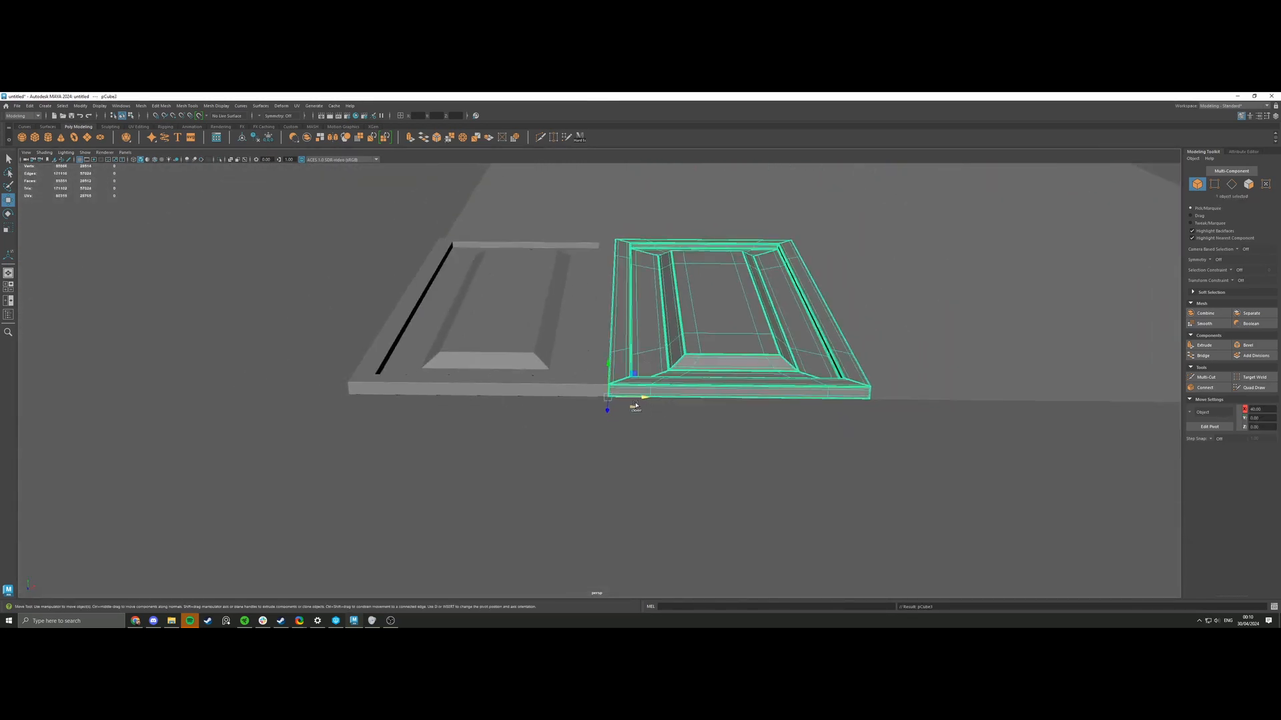
# Duplicate the panel into the three remaining cells at the same spacing to complete the row of five.
pyautogui.keyDown('shift'); pyautogui.moveTo(635, 404); pyautogui.dragTo(878, 407); pyautogui.keyUp('shift')
pyautogui.hotkey('shift', 'd')
pyautogui.scroll(-2, 825, 438)
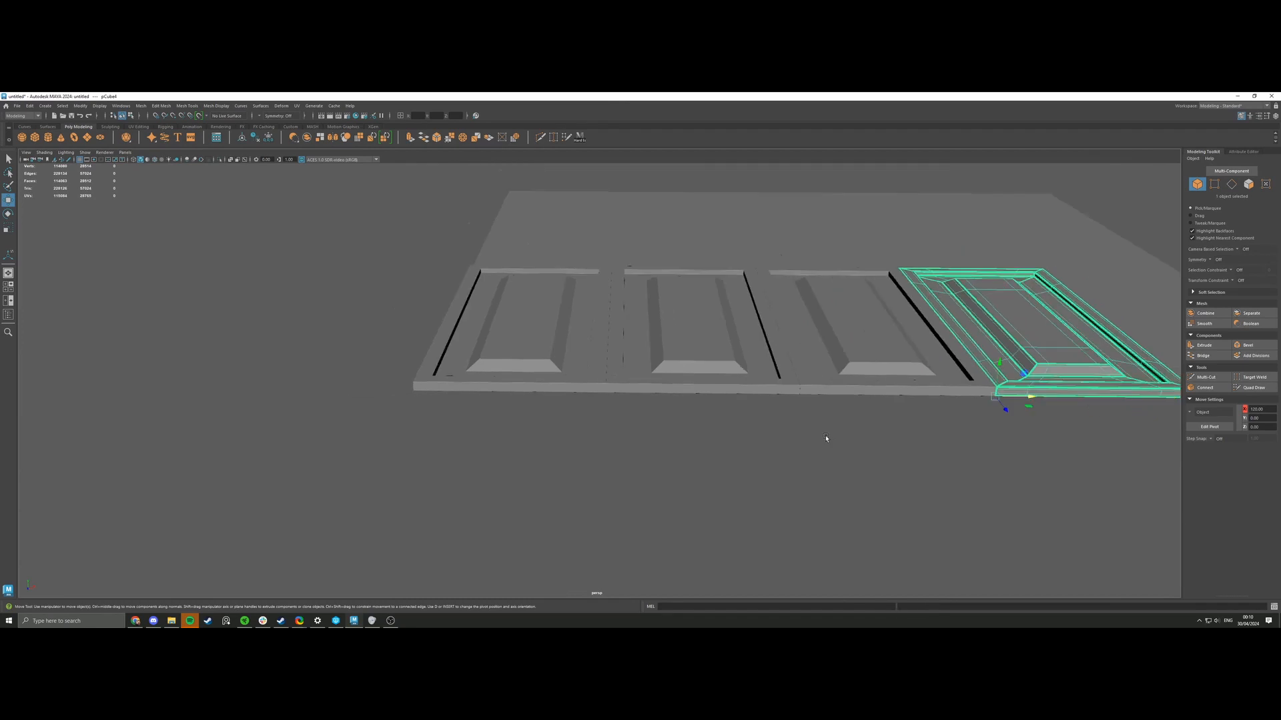
pyautogui.scroll(-1, 826, 439)
pyautogui.hotkey('shift', 'd')
pyautogui.click(851, 418)
# Inspect the row of panels with the wireframe overlay on and off and with screen-space ambient occlusion enabled.
pyautogui.keyDown('alt'); pyautogui.moveTo(852, 418); pyautogui.dragTo(650, 413, button='middle'); pyautogui.keyUp('alt')
pyautogui.keyDown('alt'); pyautogui.moveTo(650, 413); pyautogui.dragTo(605, 358); pyautogui.keyUp('alt')
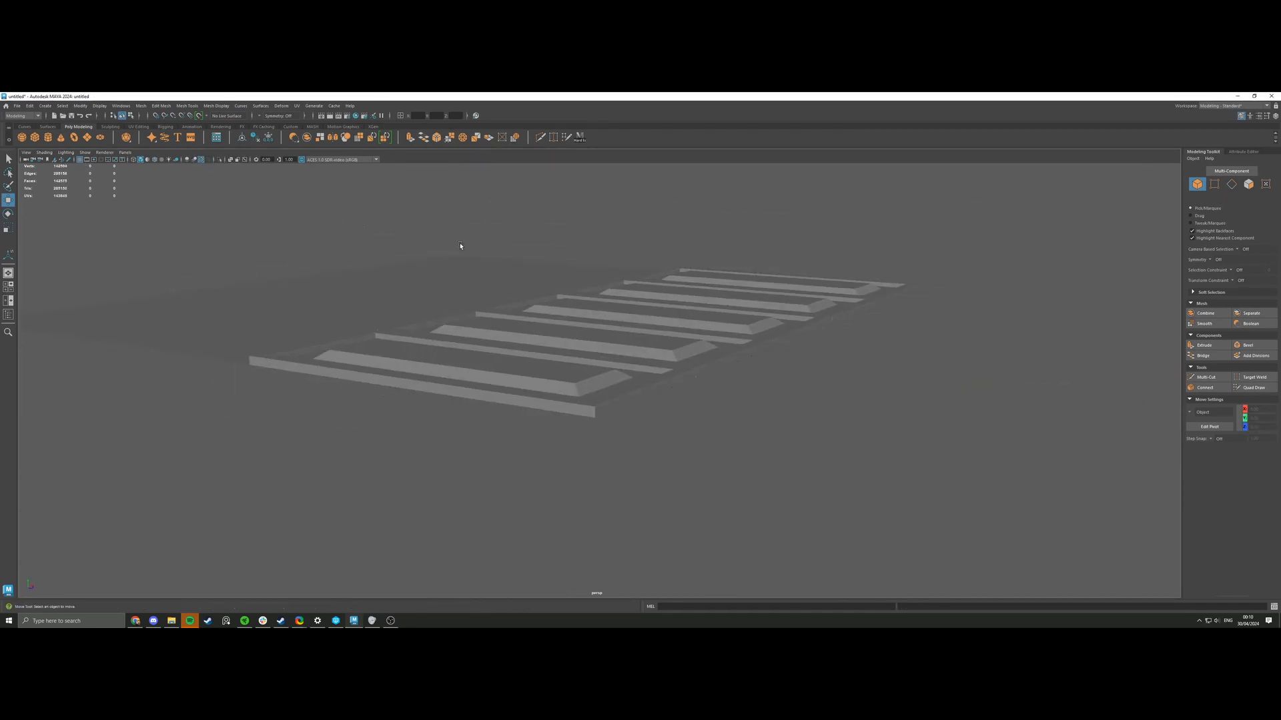
pyautogui.keyDown('alt'); pyautogui.moveTo(461, 246); pyautogui.dragTo(471, 277); pyautogui.keyUp('alt')
pyautogui.keyDown('alt'); pyautogui.moveTo(251, 191); pyautogui.dragTo(182, 165); pyautogui.keyUp('alt')
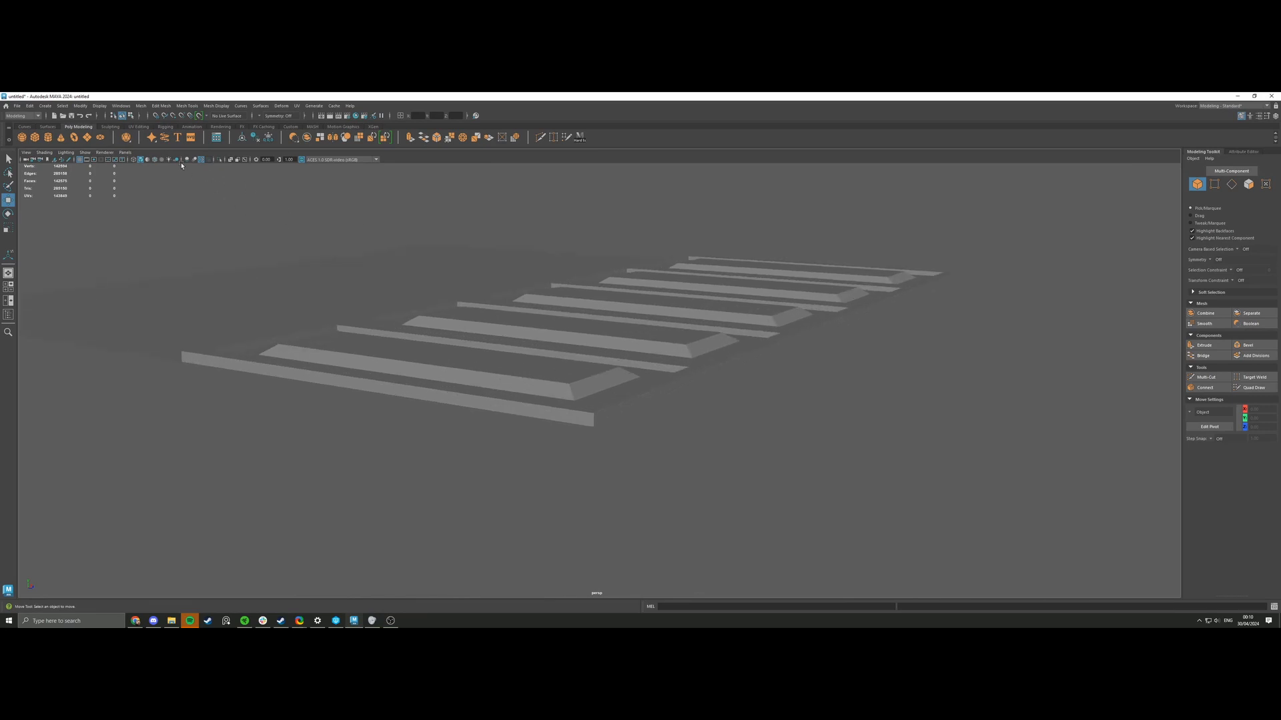
pyautogui.click(156, 160)
pyautogui.scroll(6, 406, 243)
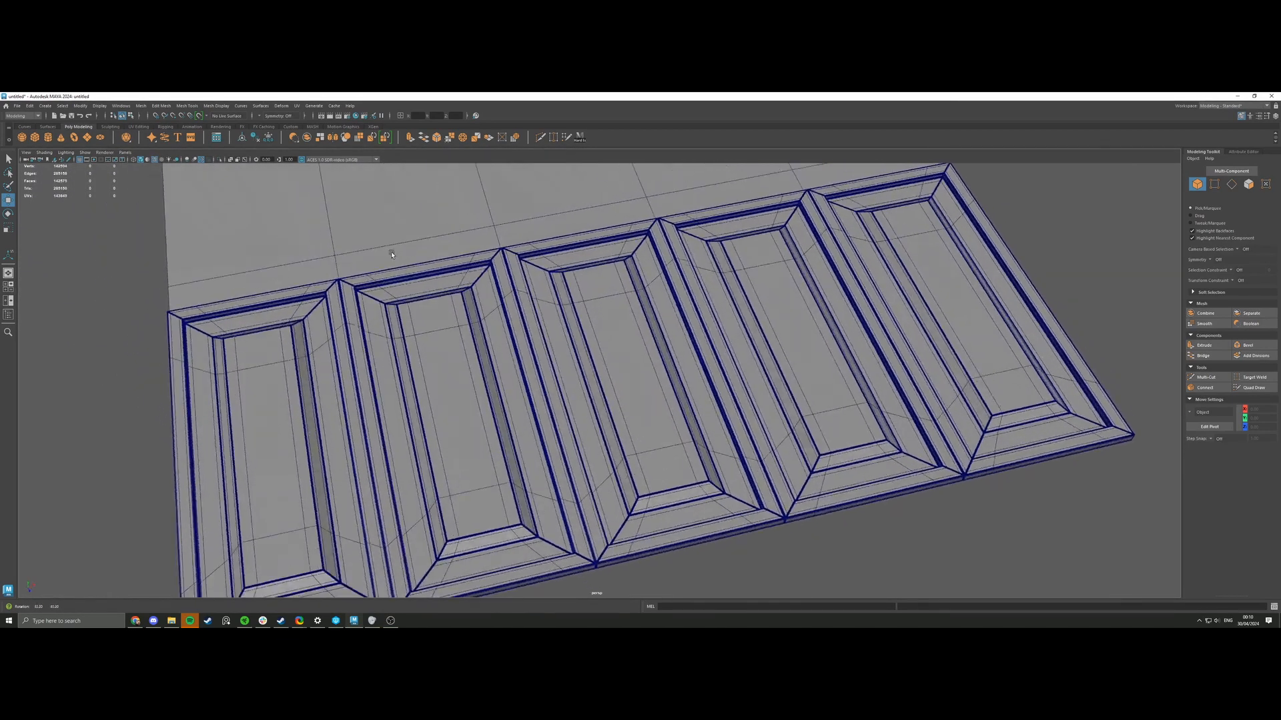
pyautogui.click(186, 161)
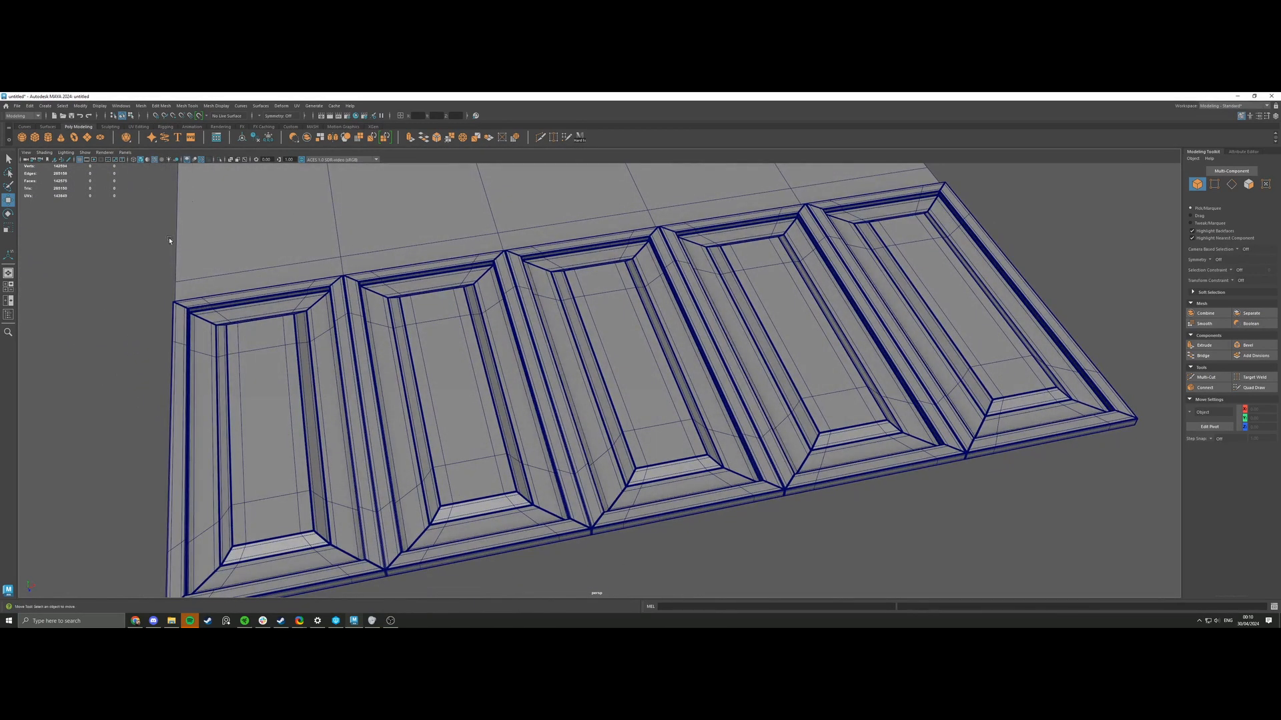
pyautogui.click(154, 160)
pyautogui.scroll(-2, 320, 220)
pyautogui.moveTo(318, 245)
pyautogui.keyDown('alt'); pyautogui.mouseDown()
pyautogui.moveTo(320, 277)
pyautogui.moveTo(327, 236)
pyautogui.moveTo(371, 243)
pyautogui.moveTo(374, 257)
pyautogui.moveTo(272, 238)
pyautogui.moveTo(345, 271)
pyautogui.moveTo(666, 354)
pyautogui.moveTo(229, 314)
pyautogui.moveTo(443, 310)
pyautogui.moveTo(467, 313)
pyautogui.moveTo(366, 313)
pyautogui.moveTo(466, 333)
pyautogui.moveTo(551, 287)
pyautogui.moveTo(559, 322)
pyautogui.moveTo(542, 302)
pyautogui.moveTo(537, 332)
pyautogui.moveTo(583, 285)
pyautogui.moveTo(615, 289)
pyautogui.moveTo(286, 206)
pyautogui.mouseUp(); pyautogui.keyUp('alt')
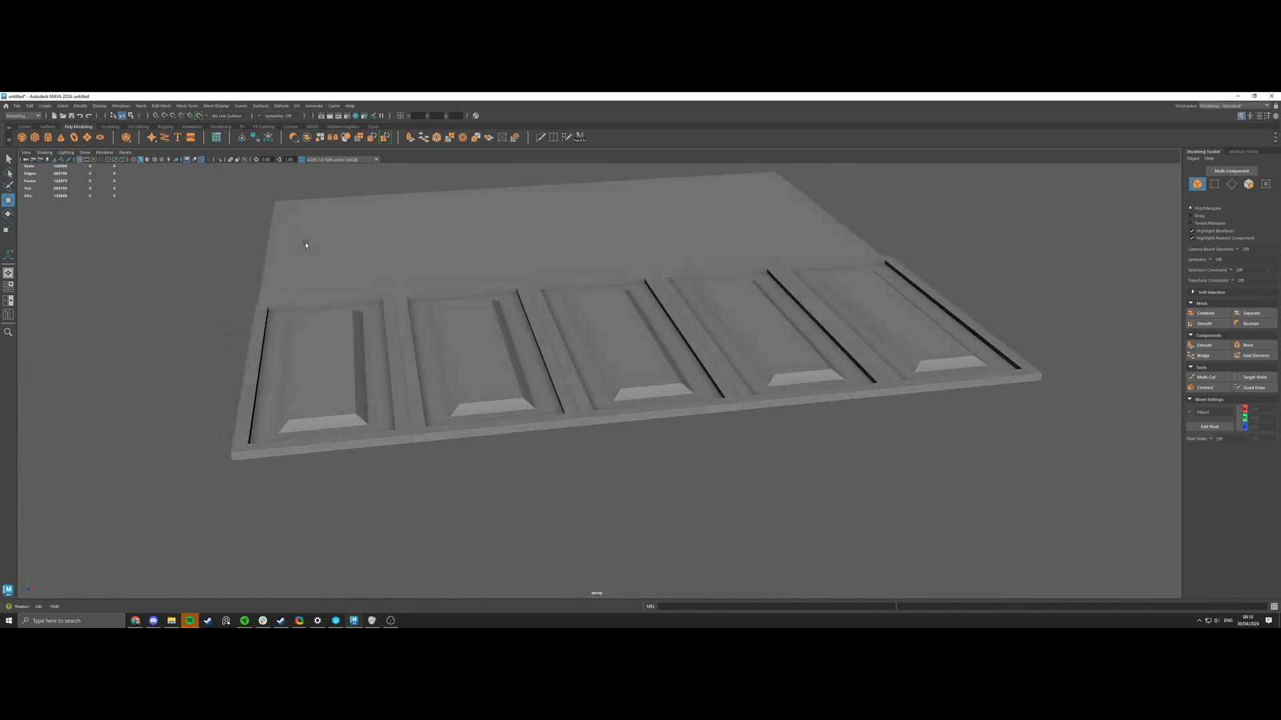
# Examine the bevelled corner topology of the end panel up close with the wireframe overlay shown.
pyautogui.scroll(1, 345, 271)
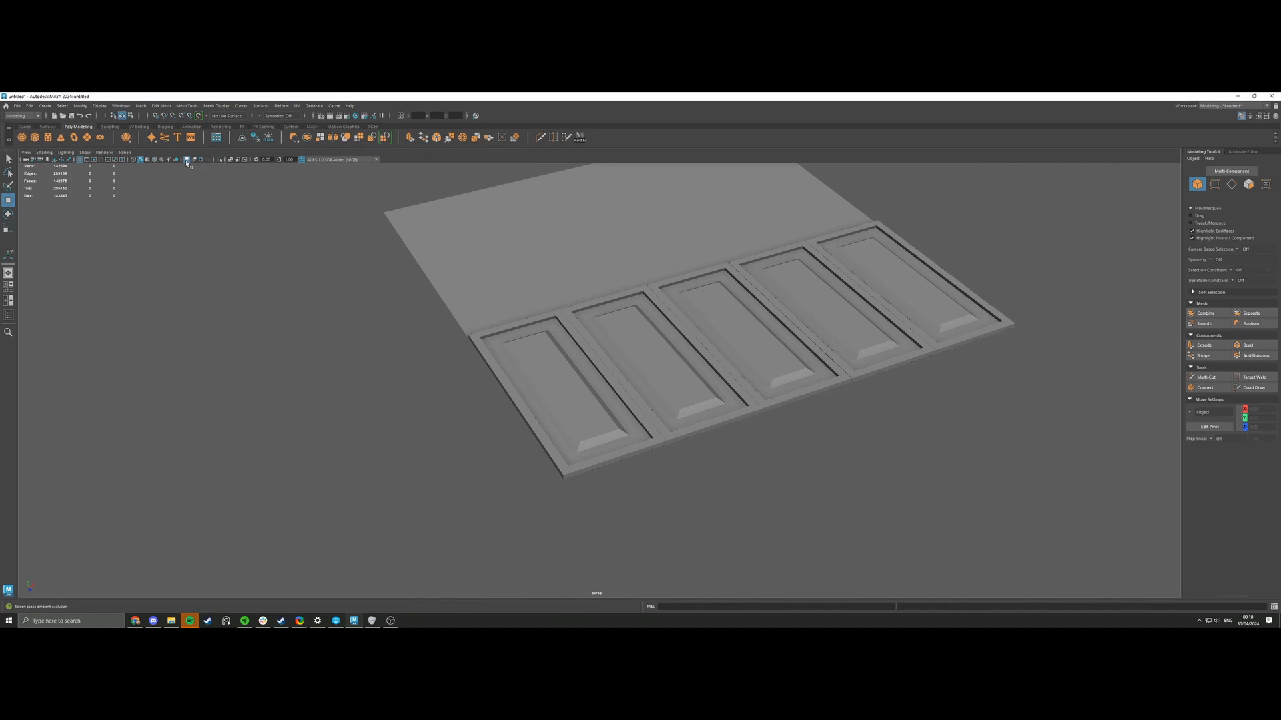
pyautogui.keyDown('alt'); pyautogui.moveTo(493, 219); pyautogui.dragTo(489, 283, button='middle'); pyautogui.keyUp('alt')
pyautogui.keyDown('alt'); pyautogui.moveTo(488, 283); pyautogui.dragTo(571, 271); pyautogui.keyUp('alt')
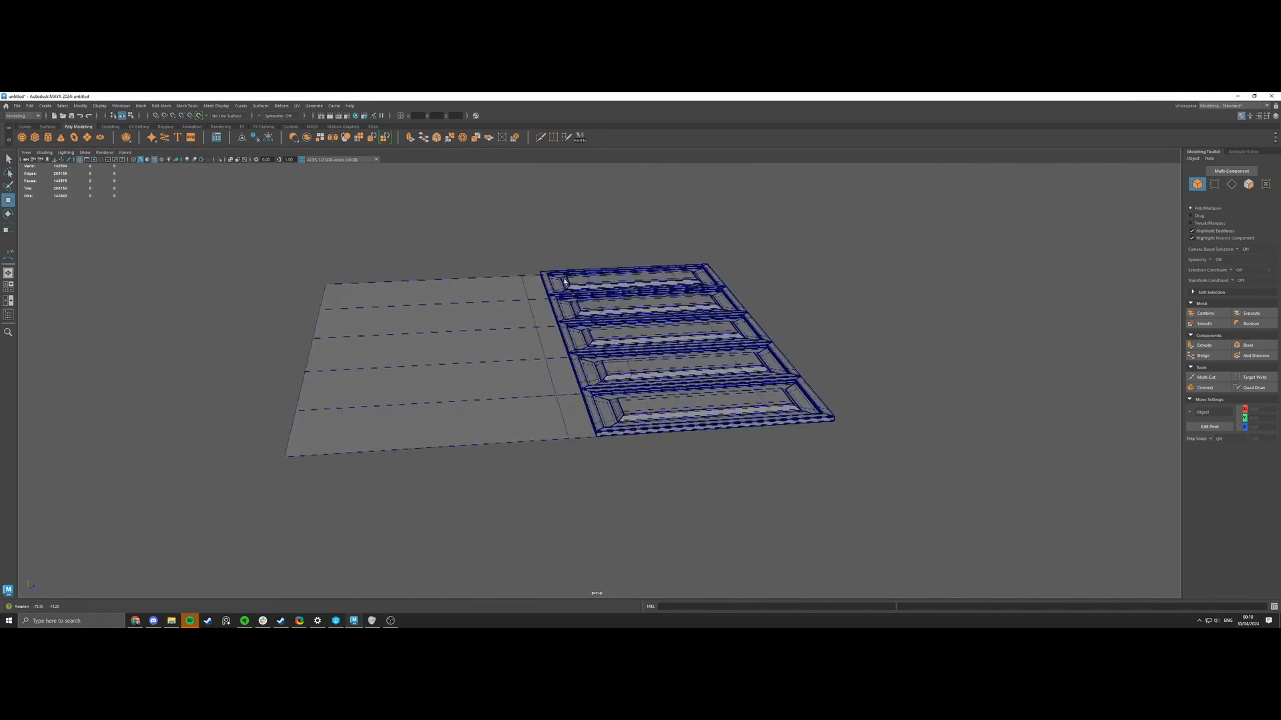
pyautogui.keyDown('alt'); pyautogui.moveTo(567, 287); pyautogui.dragTo(619, 393, button='right'); pyautogui.keyUp('alt')
pyautogui.keyDown('alt'); pyautogui.moveTo(619, 393); pyautogui.dragTo(610, 322, button='middle'); pyautogui.keyUp('alt')
pyautogui.keyDown('alt'); pyautogui.moveTo(613, 321); pyautogui.dragTo(743, 434, button='right'); pyautogui.keyUp('alt')
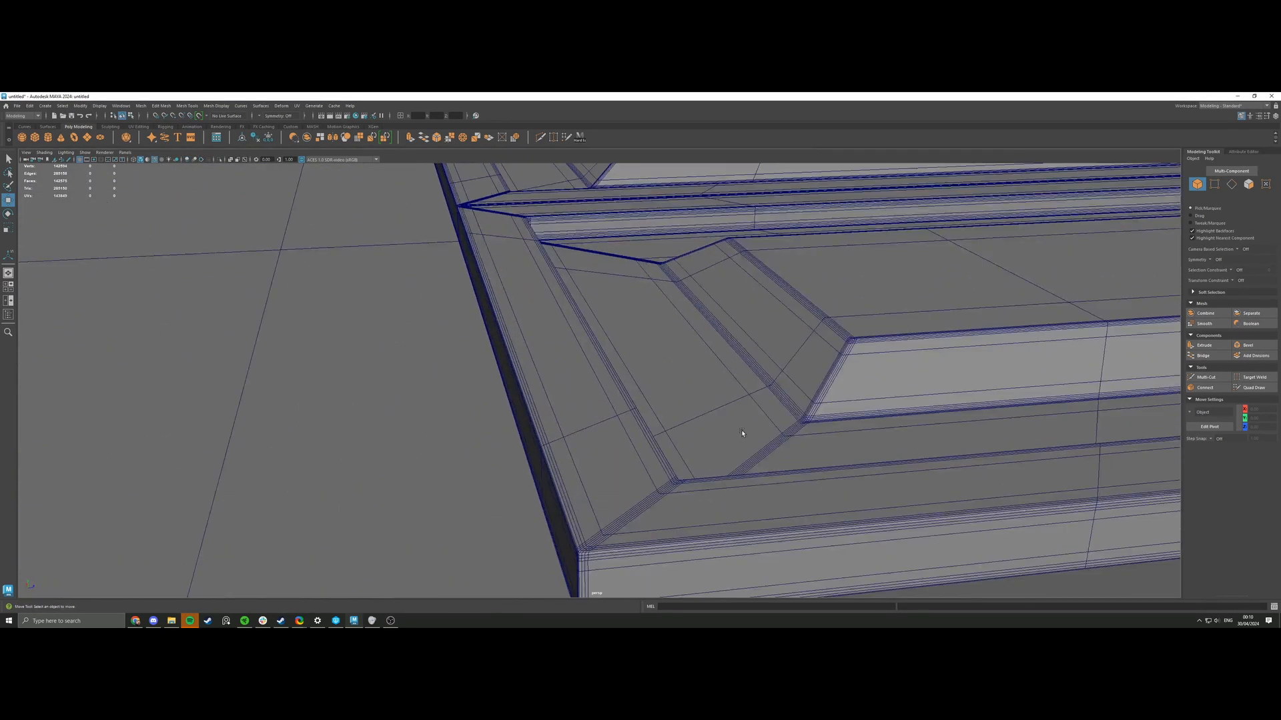
pyautogui.keyDown('alt'); pyautogui.moveTo(743, 435); pyautogui.dragTo(712, 349, button='middle'); pyautogui.keyUp('alt')
pyautogui.keyDown('alt'); pyautogui.moveTo(639, 317); pyautogui.dragTo(680, 363, button='right'); pyautogui.keyUp('alt')
pyautogui.keyDown('alt'); pyautogui.moveTo(681, 363); pyautogui.dragTo(674, 353, button='middle'); pyautogui.keyUp('alt')
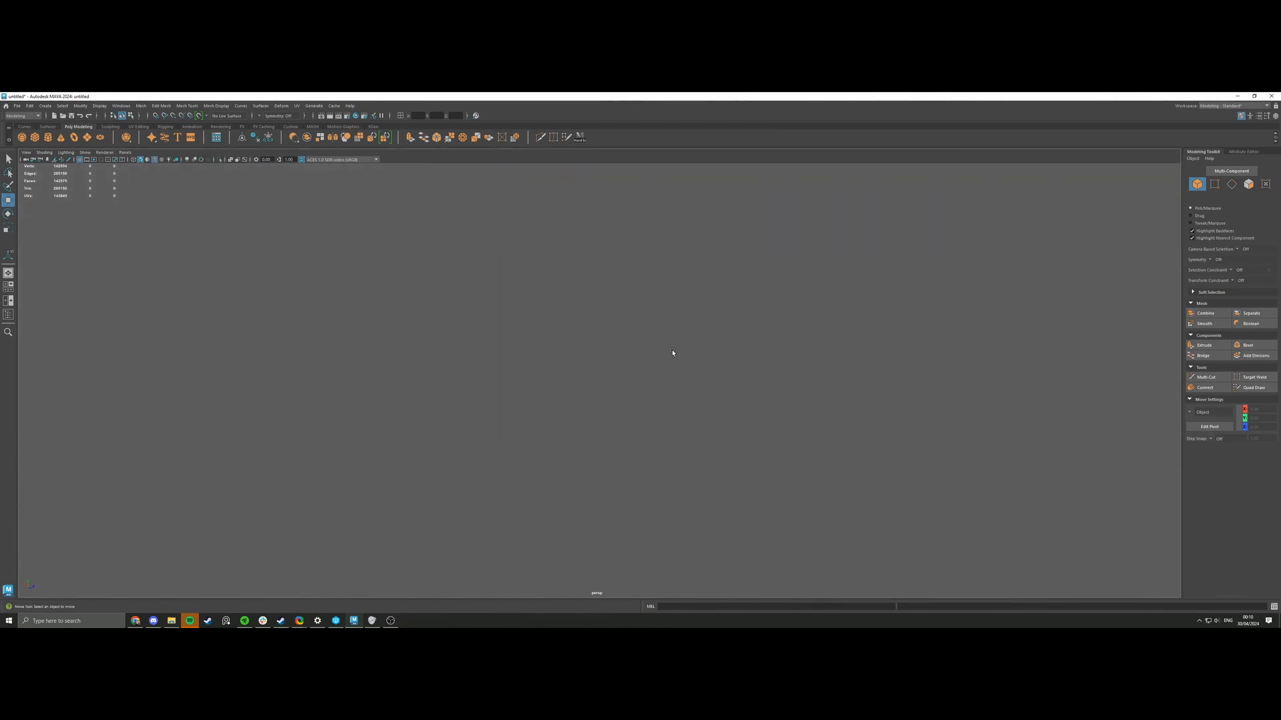
# Frame the end panel and examine its bevelled frame corner in the top view with the wireframe overlay shown.
pyautogui.moveTo(672, 350)
pyautogui.keyDown('alt'); pyautogui.mouseDown()
pyautogui.moveTo(657, 344)
pyautogui.moveTo(659, 368)
pyautogui.mouseUp(); pyautogui.keyUp('alt')
pyautogui.click(659, 368)
pyautogui.press('f')
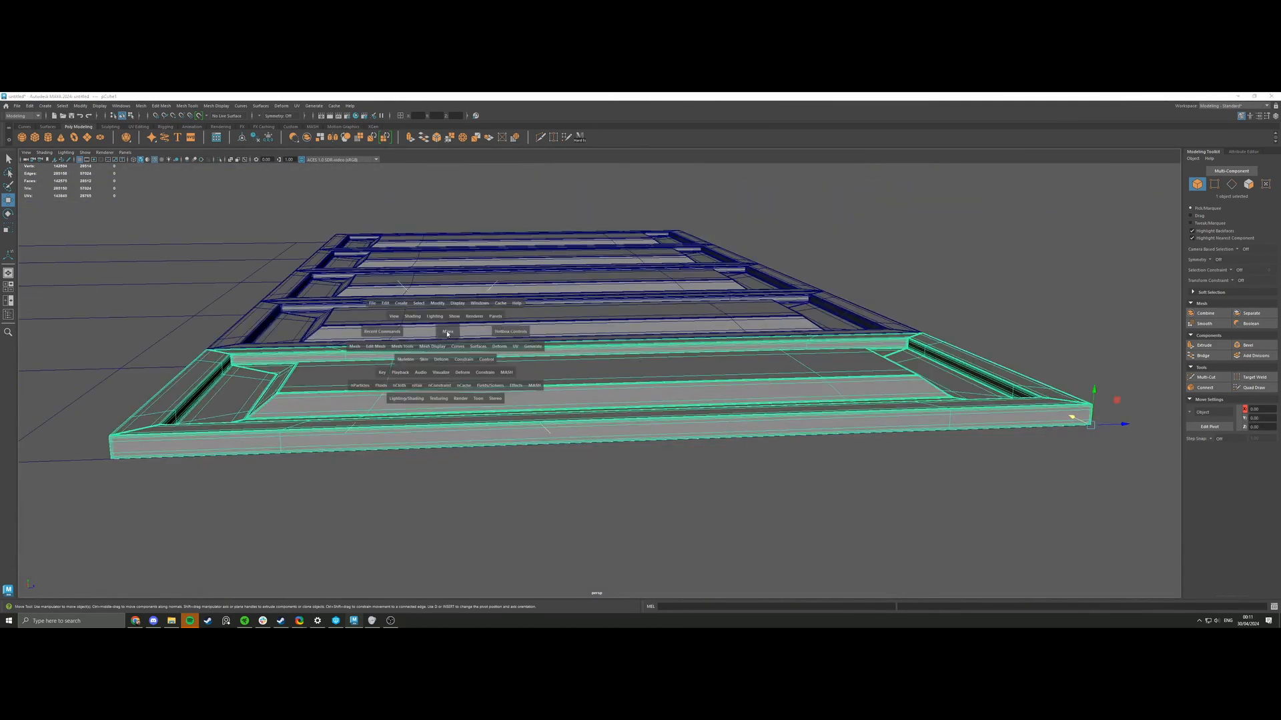
pyautogui.press('space')
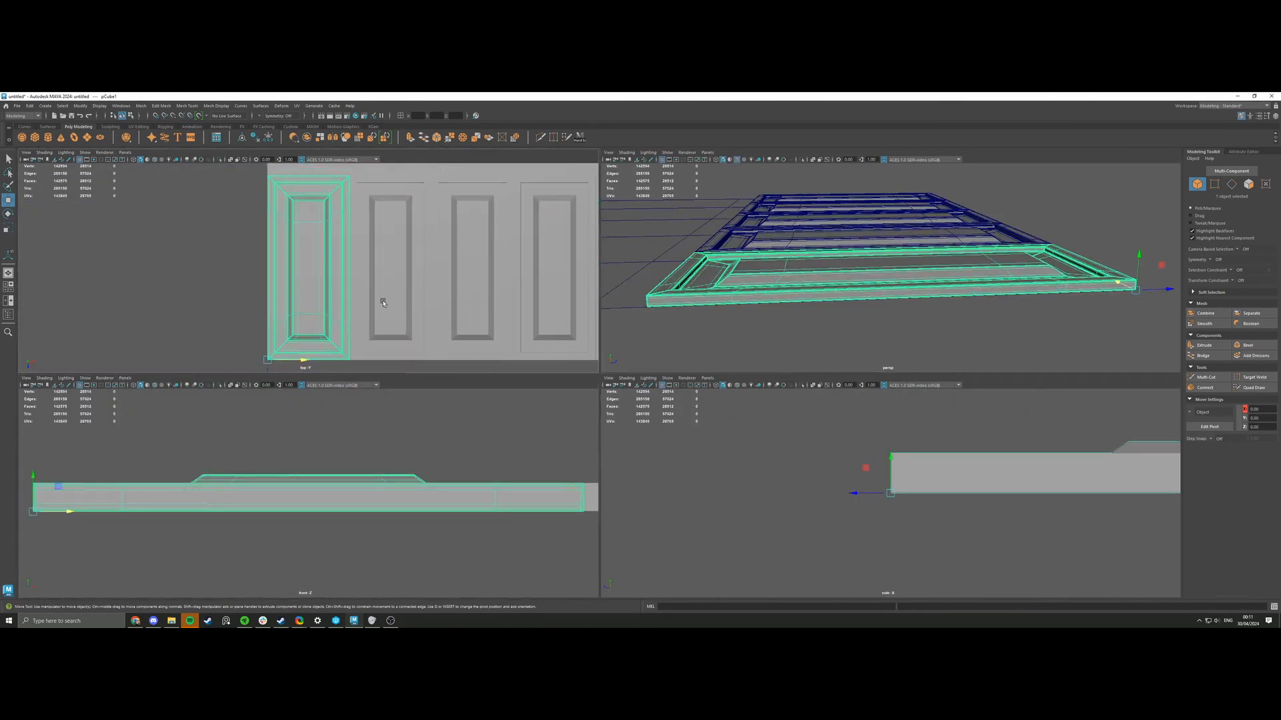
pyautogui.scroll(-1, 382, 303)
pyautogui.click(153, 161)
pyautogui.moveTo(284, 179)
pyautogui.keyDown('alt'); pyautogui.mouseDown(button='middle')
pyautogui.moveTo(289, 238)
pyautogui.moveTo(486, 380)
pyautogui.mouseUp(button='middle'); pyautogui.keyUp('alt')
pyautogui.click(133, 161)
pyautogui.scroll(10, 283, 227)
pyautogui.keyDown('alt'); pyautogui.moveTo(291, 253); pyautogui.dragTo(338, 298, button='middle'); pyautogui.keyUp('alt')
pyautogui.keyDown('alt'); pyautogui.moveTo(316, 268); pyautogui.dragTo(321, 368, button='middle'); pyautogui.keyUp('alt')
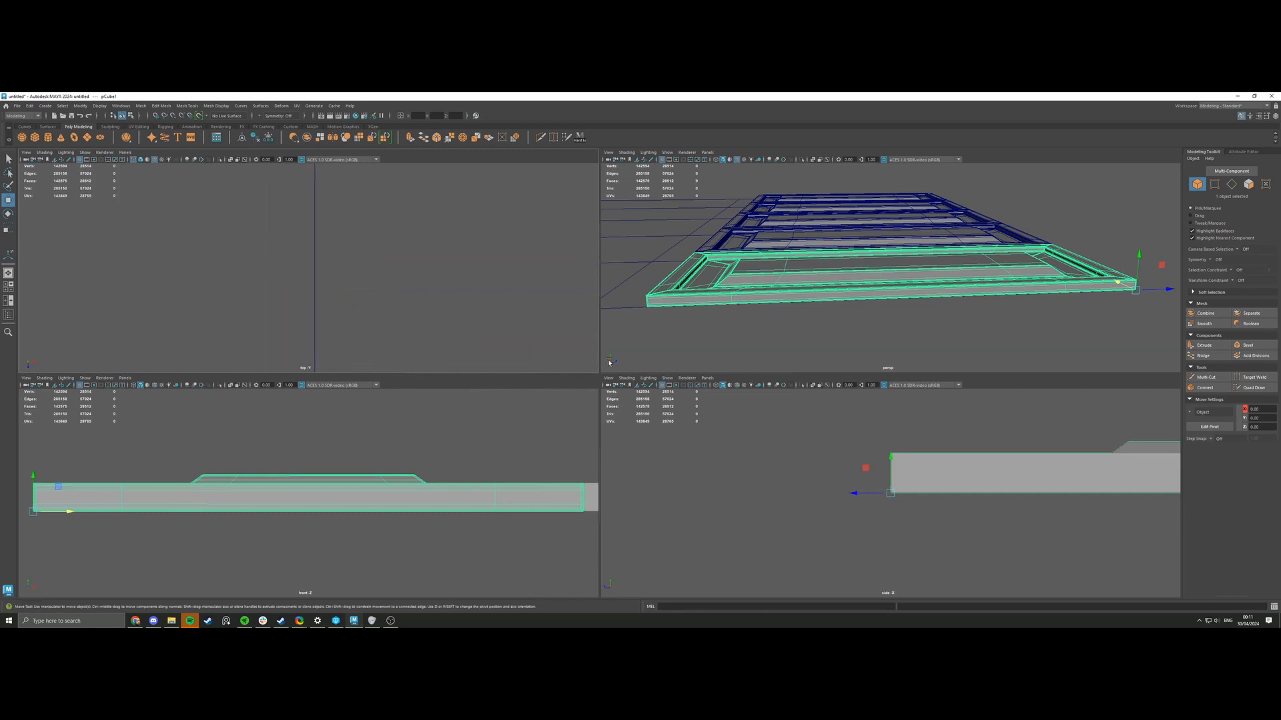
pyautogui.keyDown('alt'); pyautogui.moveTo(347, 235); pyautogui.dragTo(347, 154, button='middle'); pyautogui.keyUp('alt')
pyautogui.keyDown('alt'); pyautogui.moveTo(326, 209); pyautogui.dragTo(387, 287, button='right'); pyautogui.keyUp('alt')
pyautogui.keyDown('alt'); pyautogui.moveTo(492, 286); pyautogui.dragTo(430, 272, button='right'); pyautogui.keyUp('alt')
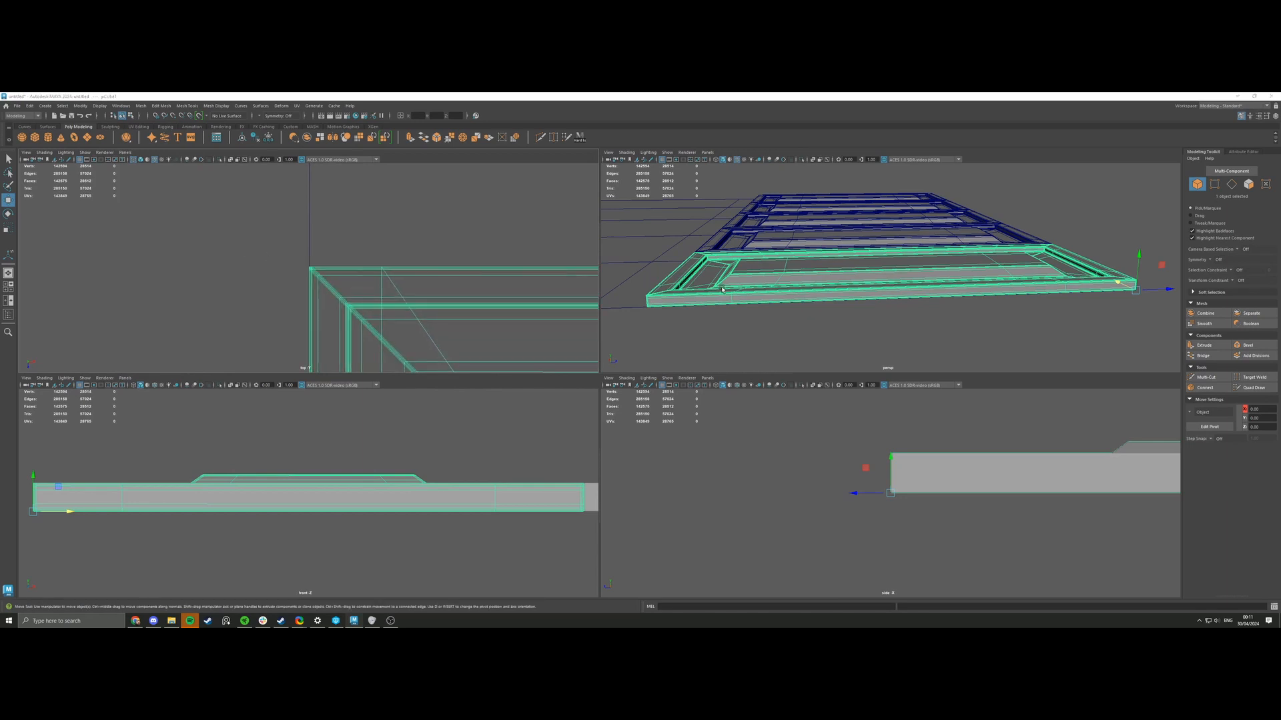
# Review the end panel and the full row in perspective with the wireframe overlay off and on.
pyautogui.press('space')
pyautogui.keyDown('alt'); pyautogui.moveTo(721, 288); pyautogui.dragTo(426, 240); pyautogui.keyUp('alt')
pyautogui.click(154, 161)
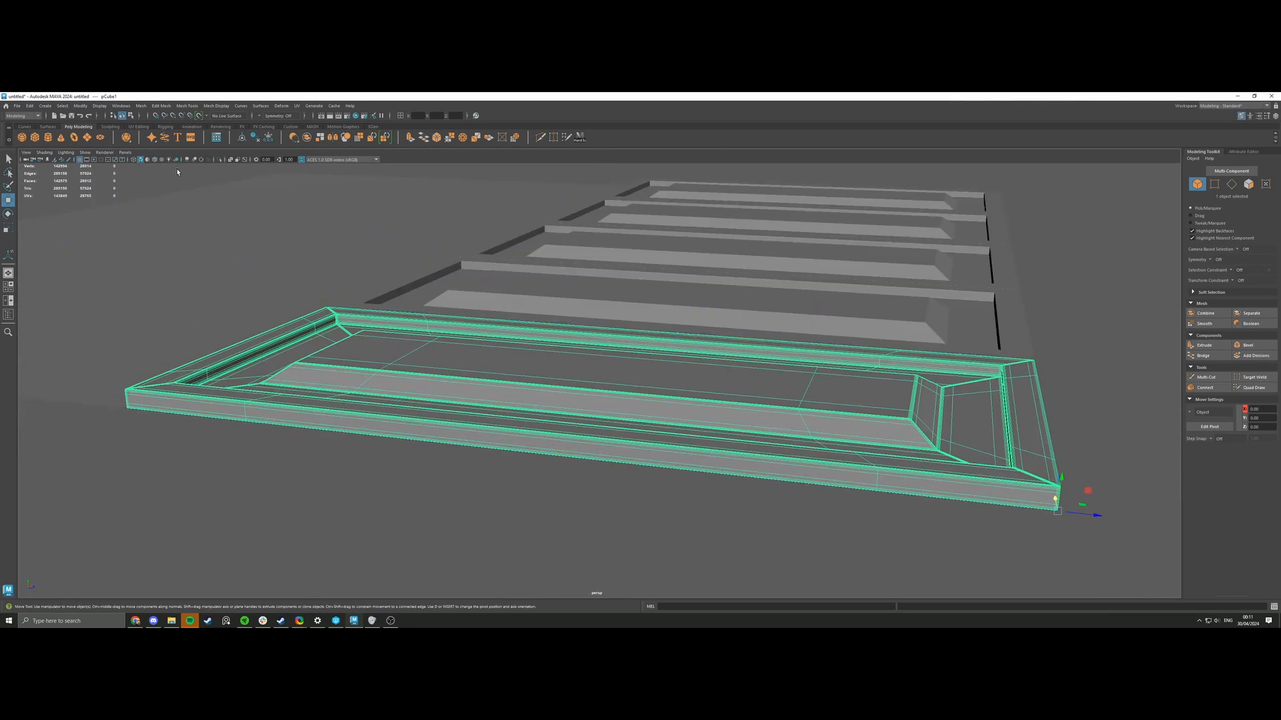
pyautogui.click(390, 620)
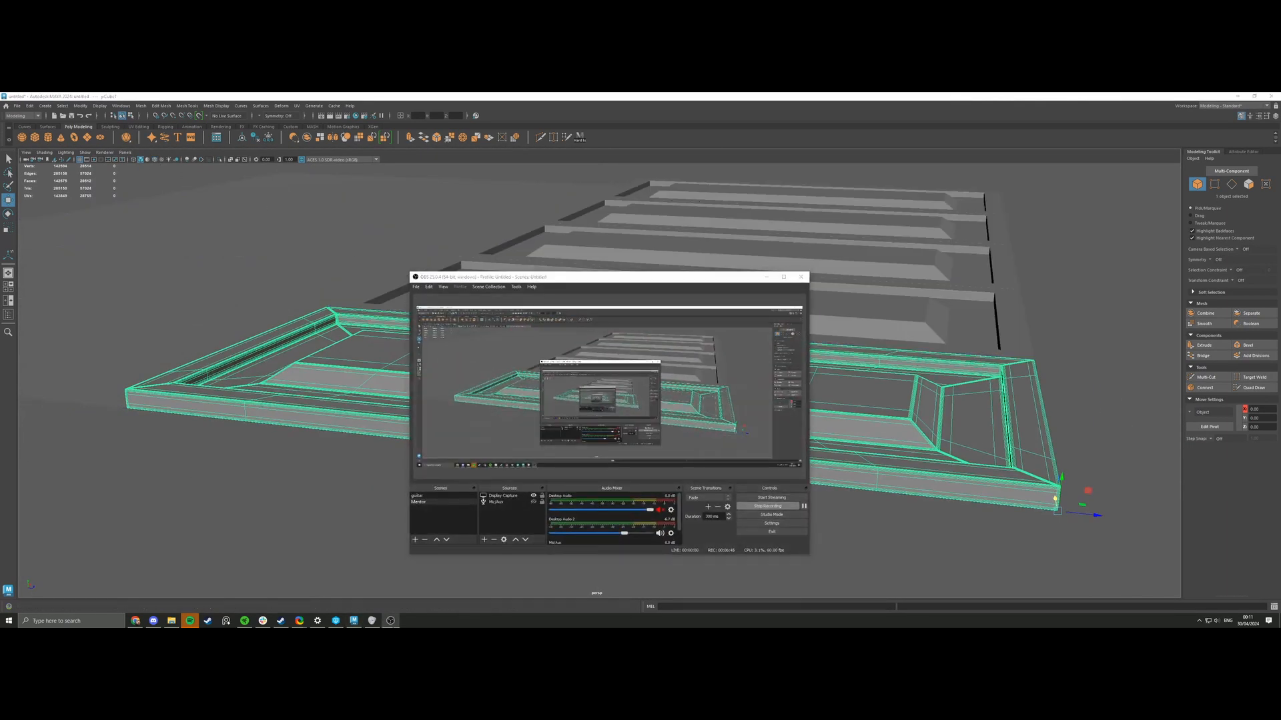
pyautogui.click(390, 620)
pyautogui.scroll(-5, 393, 267)
pyautogui.keyDown('alt'); pyautogui.moveTo(394, 257); pyautogui.dragTo(355, 303); pyautogui.keyUp('alt')
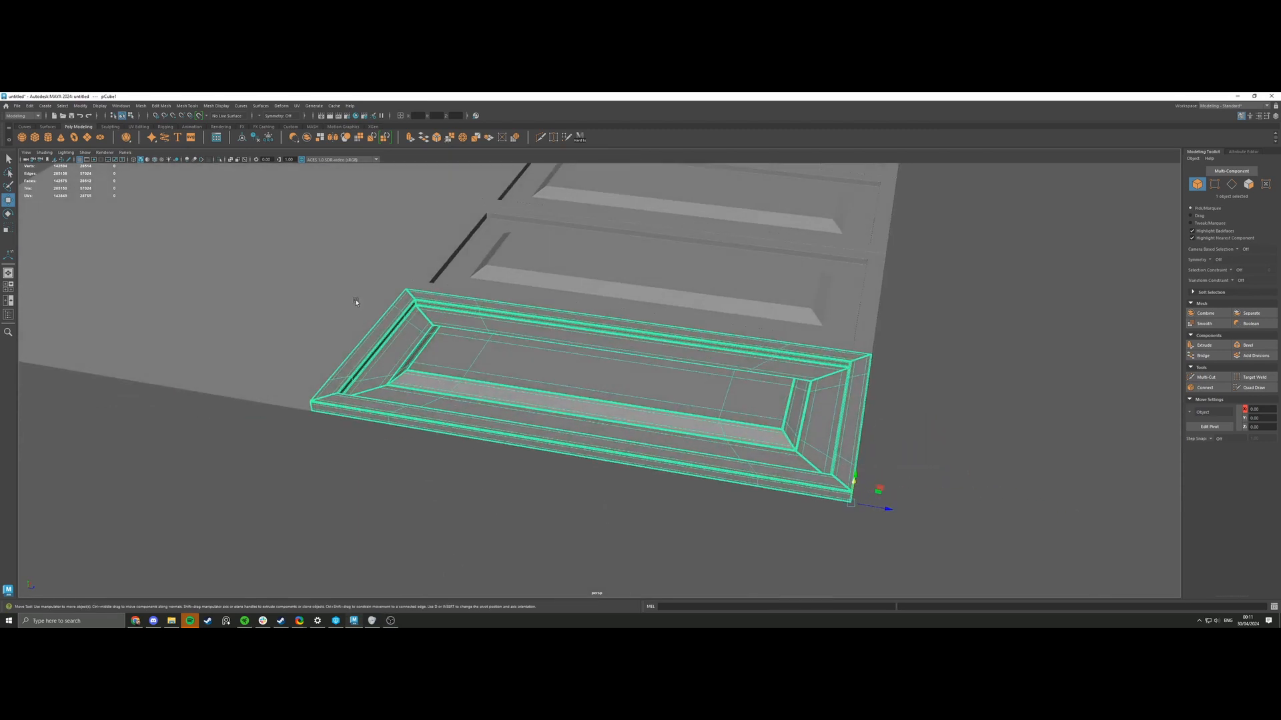
pyautogui.click(155, 161)
pyautogui.scroll(-6, 306, 303)
pyautogui.keyDown('alt'); pyautogui.moveTo(340, 320); pyautogui.dragTo(409, 335, button='middle'); pyautogui.keyUp('alt')
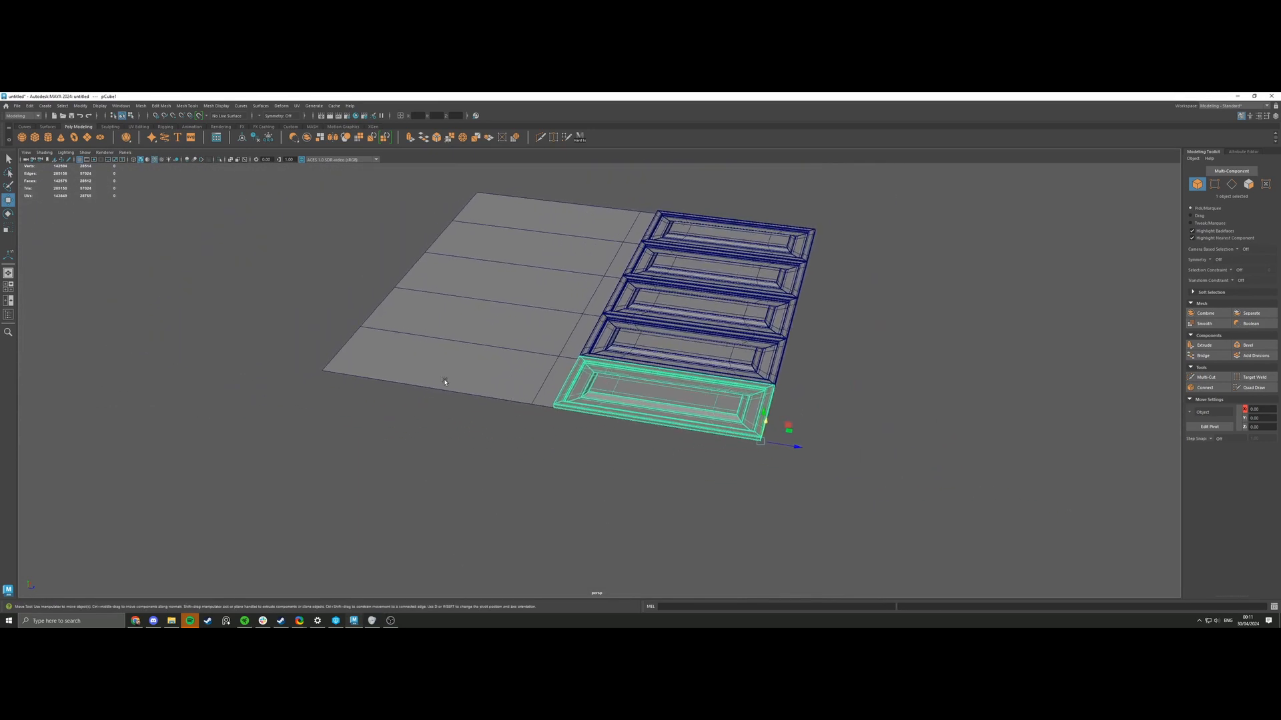
pyautogui.click(433, 429)
pyautogui.moveTo(443, 410)
pyautogui.keyDown('alt'); pyautogui.mouseDown()
pyautogui.moveTo(429, 409)
pyautogui.moveTo(532, 366)
pyautogui.moveTo(452, 403)
pyautogui.mouseUp(); pyautogui.keyUp('alt')
pyautogui.scroll(-2, 453, 401)
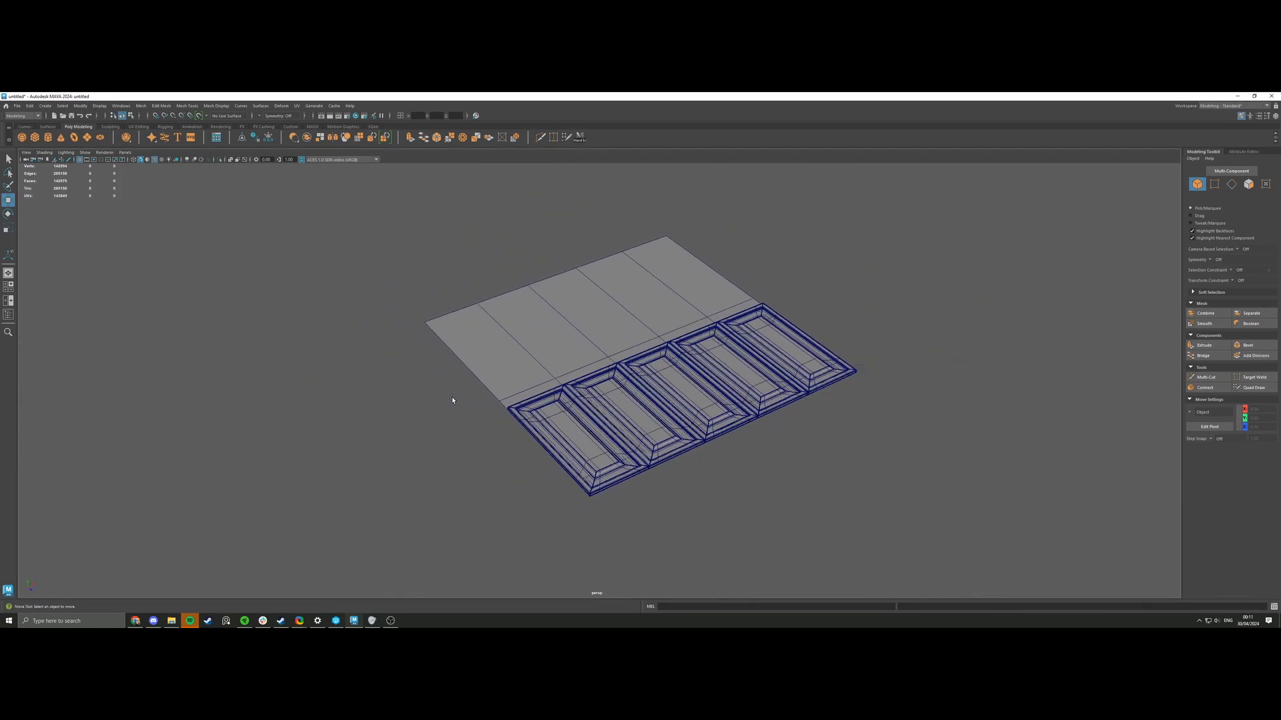
# Show the viewport grid and unhide the human reference figure beside the panels.
pyautogui.press('space')
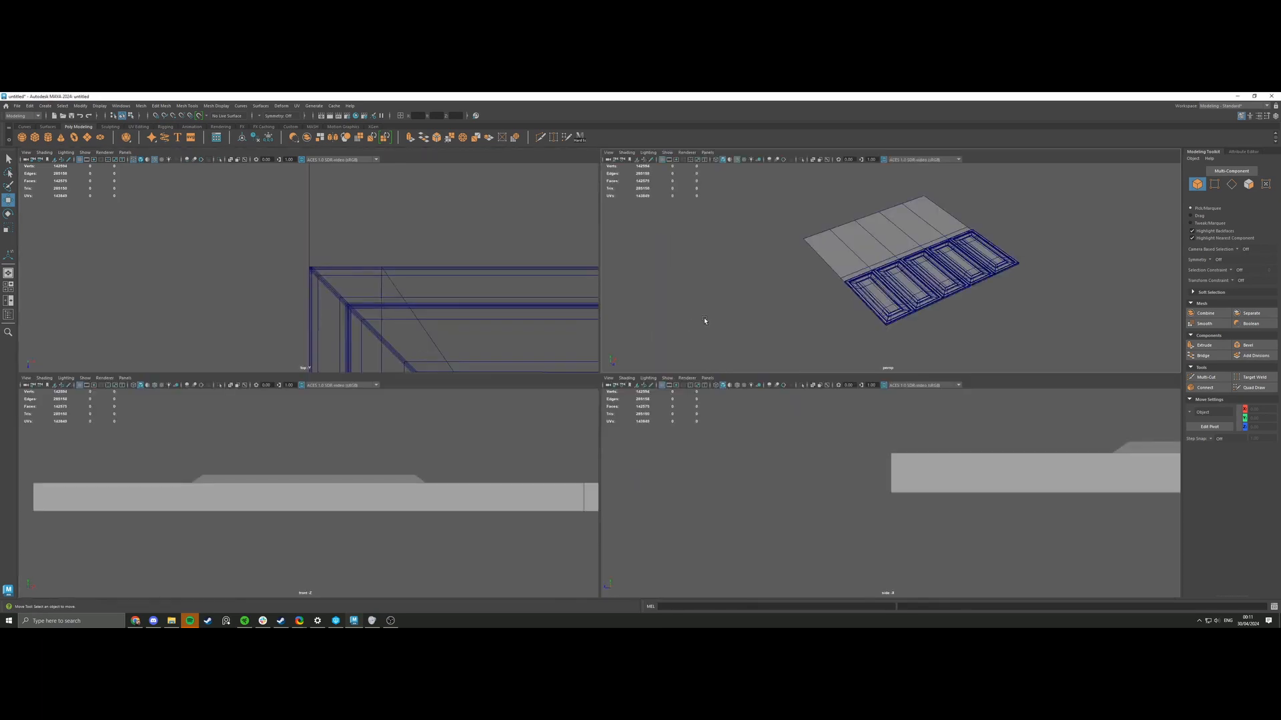
pyautogui.scroll(-2, 809, 337)
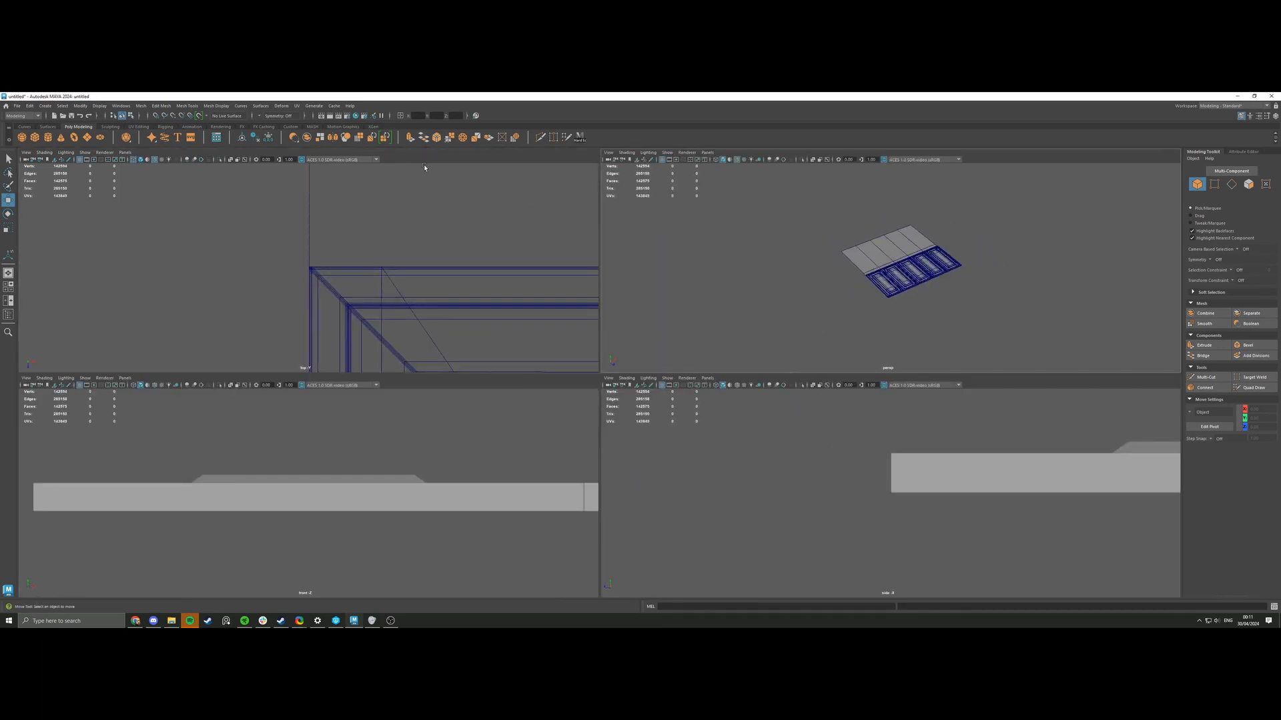
pyautogui.click(100, 106)
pyautogui.click(120, 125)
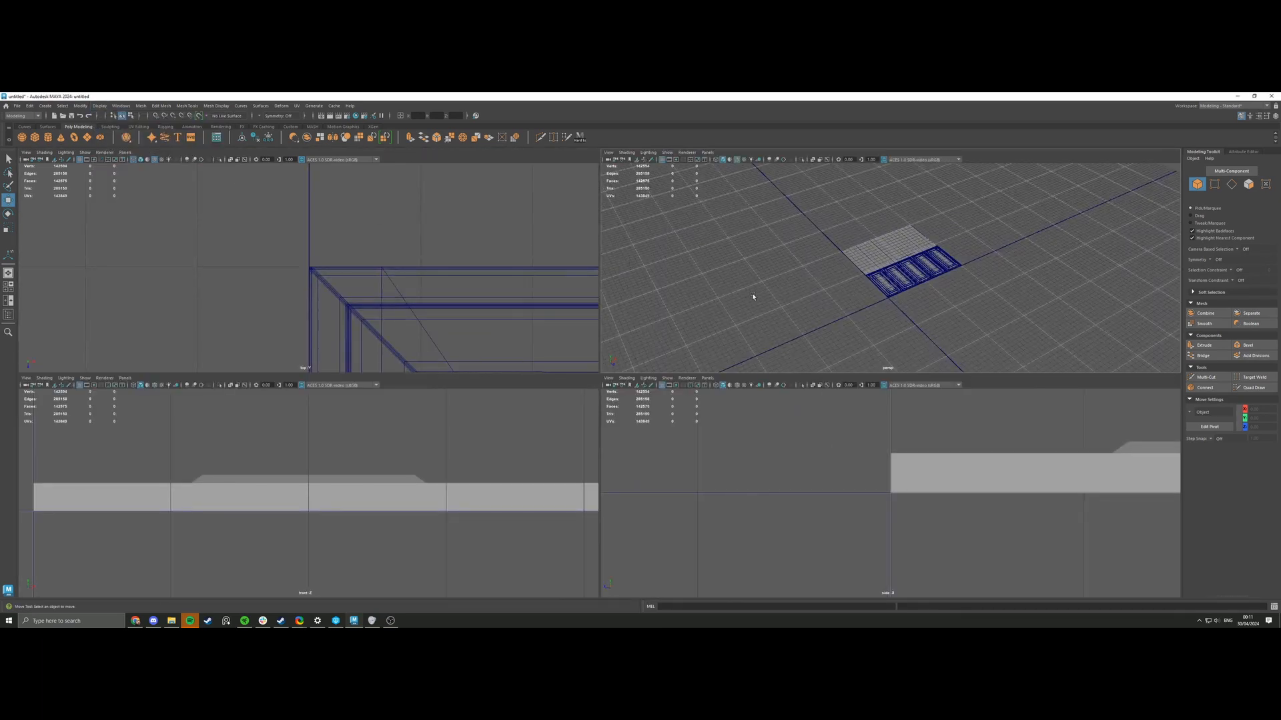
pyautogui.press('space')
pyautogui.keyDown('alt'); pyautogui.moveTo(724, 308); pyautogui.dragTo(565, 295); pyautogui.keyUp('alt')
pyautogui.keyDown('alt'); pyautogui.moveTo(565, 295); pyautogui.dragTo(718, 376, button='right'); pyautogui.keyUp('alt')
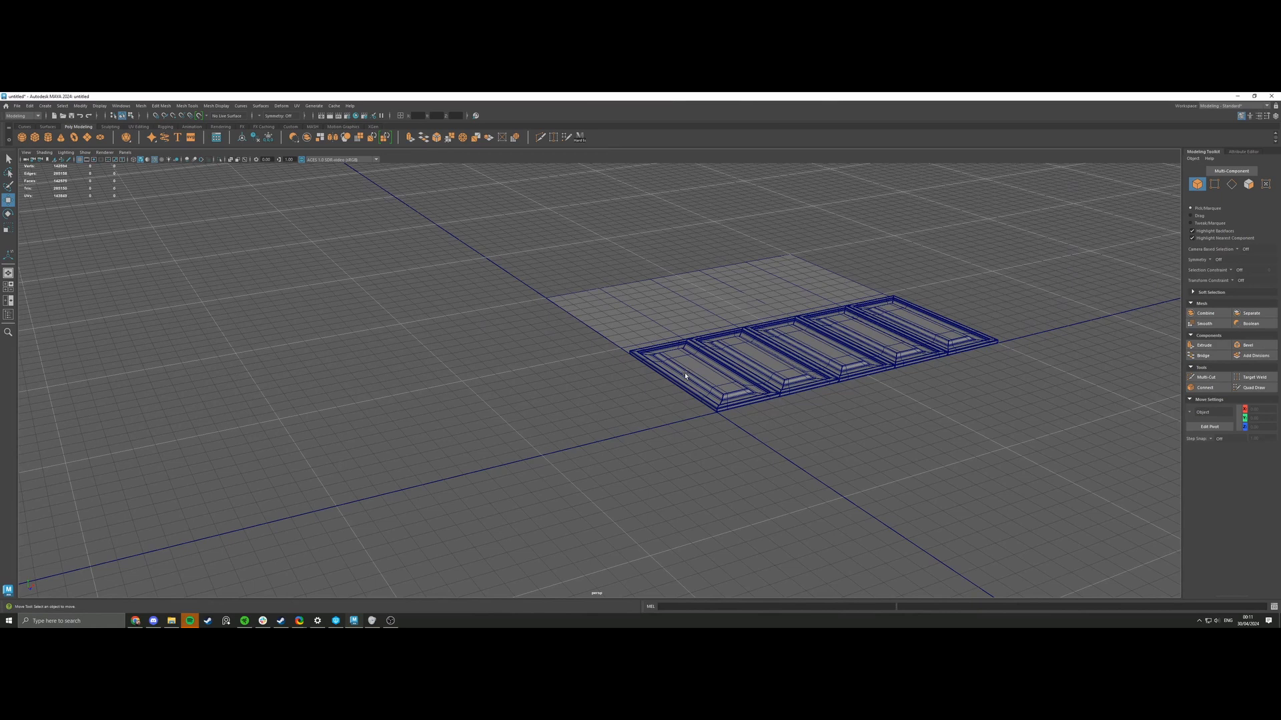
pyautogui.press('space')
pyautogui.scroll(-5, 374, 472)
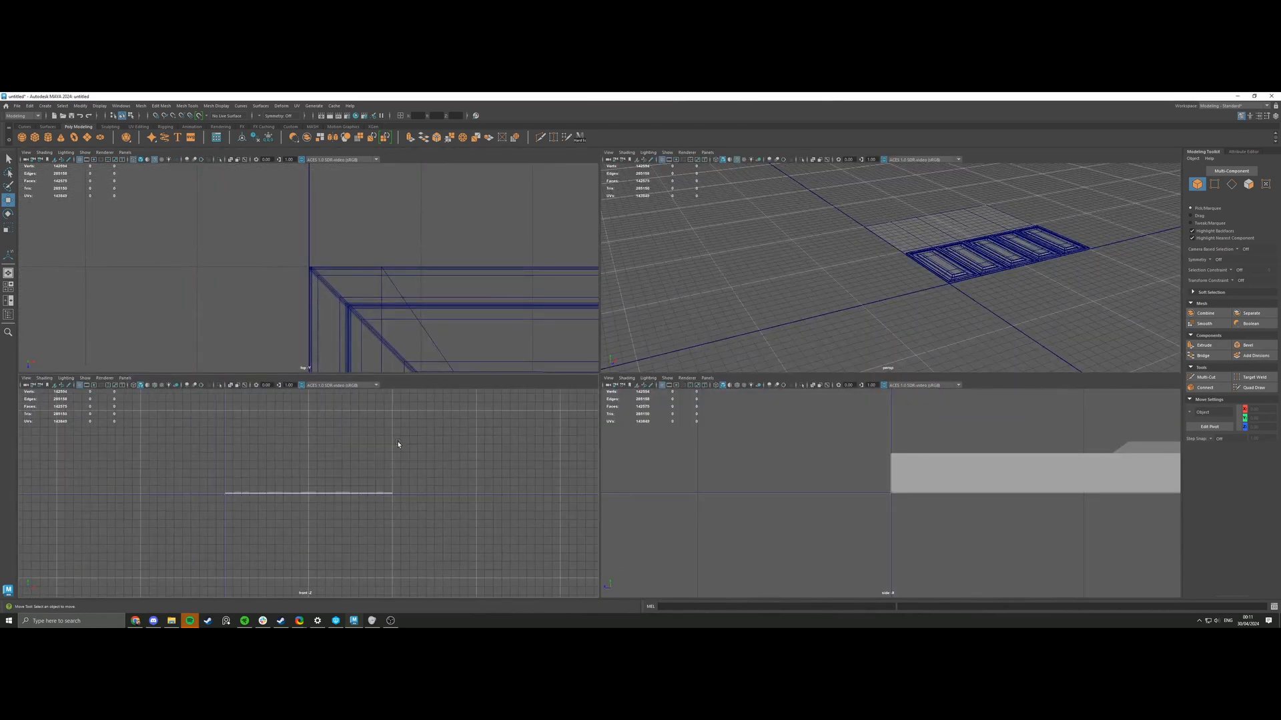
pyautogui.hotkey('ctrl', 'shift', 'h')
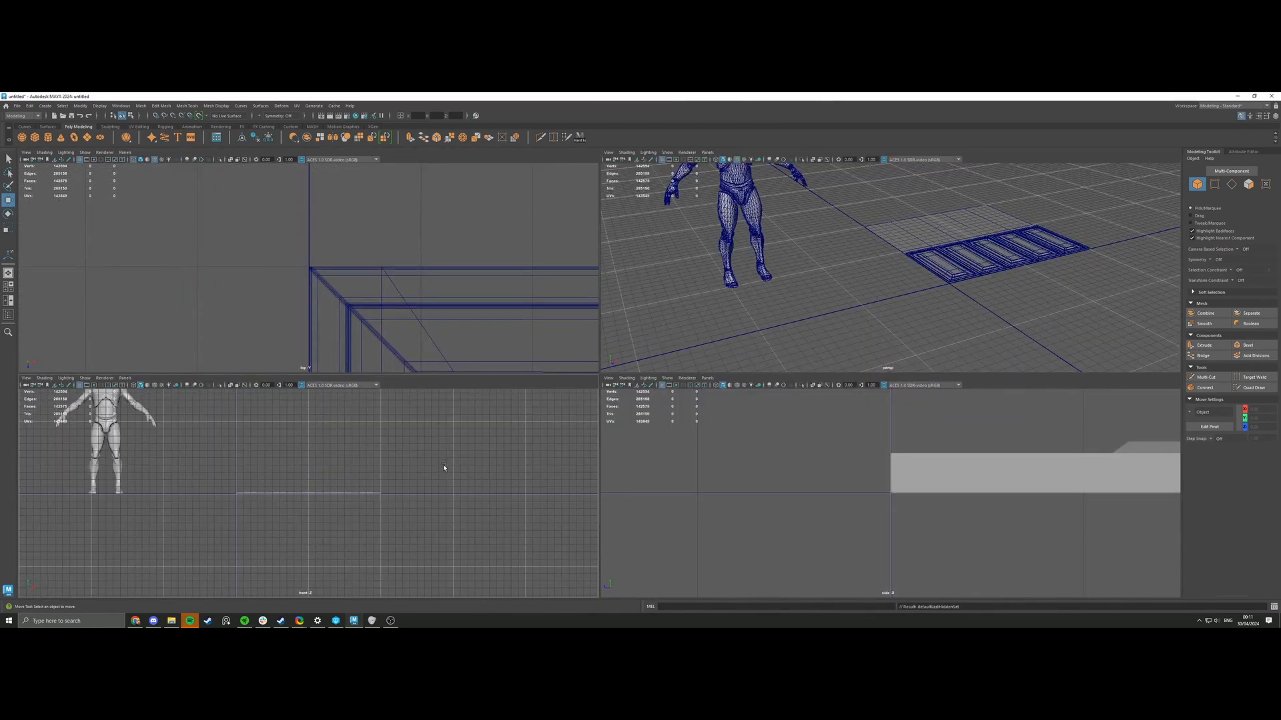
# Import the moulding profile image from the Desktop as a front-view image plane and enlarge it to roughly the reference figure's height.
pyautogui.press('space')
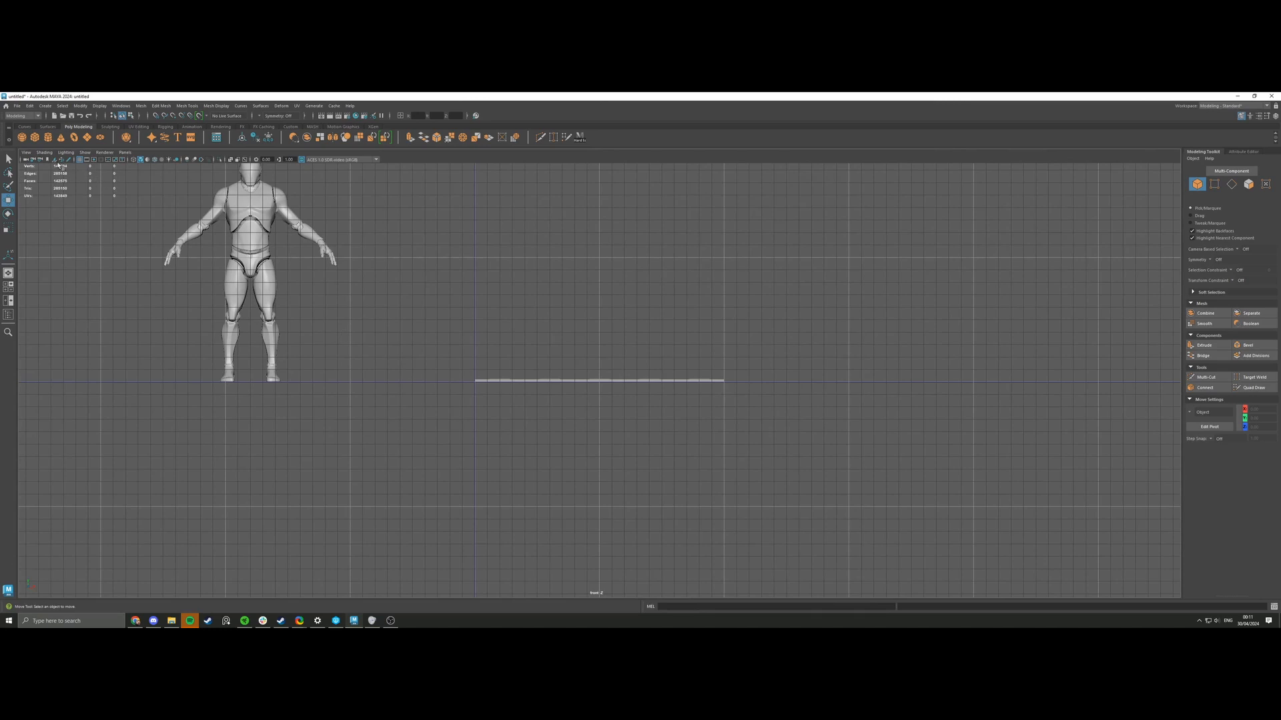
pyautogui.click(54, 160)
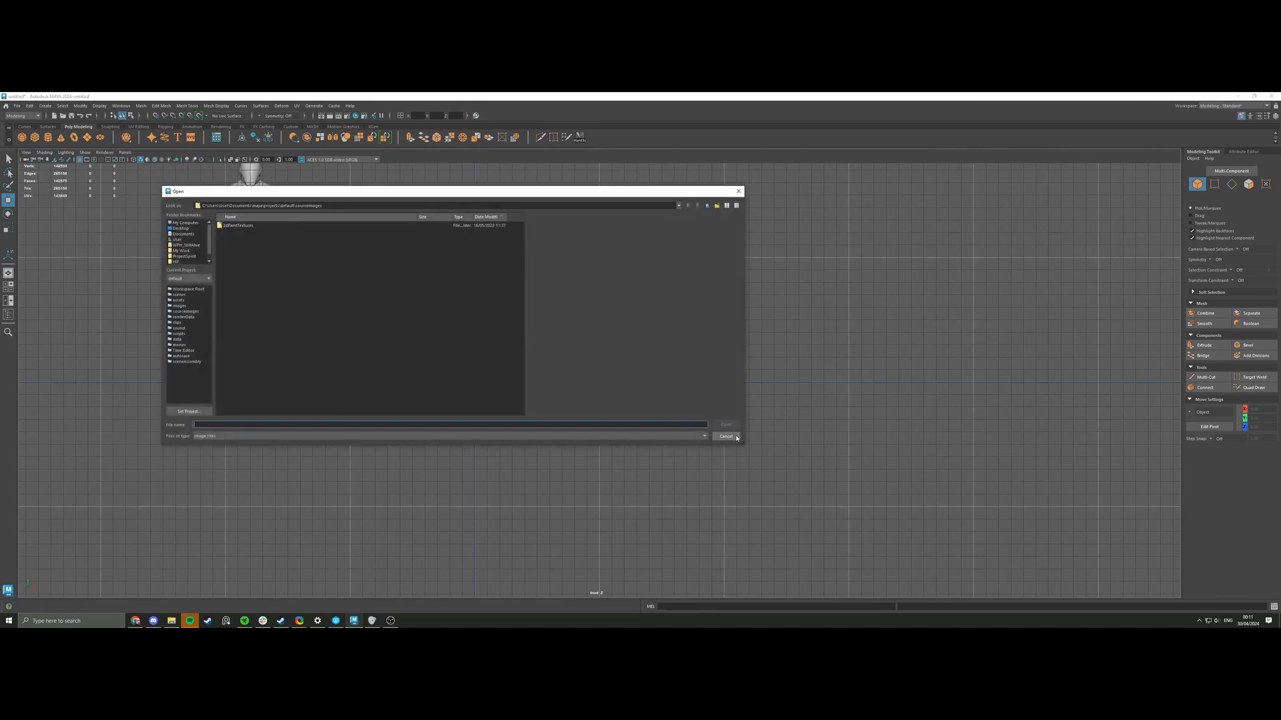
pyautogui.click(180, 228)
pyautogui.click(241, 225)
pyautogui.click(239, 232)
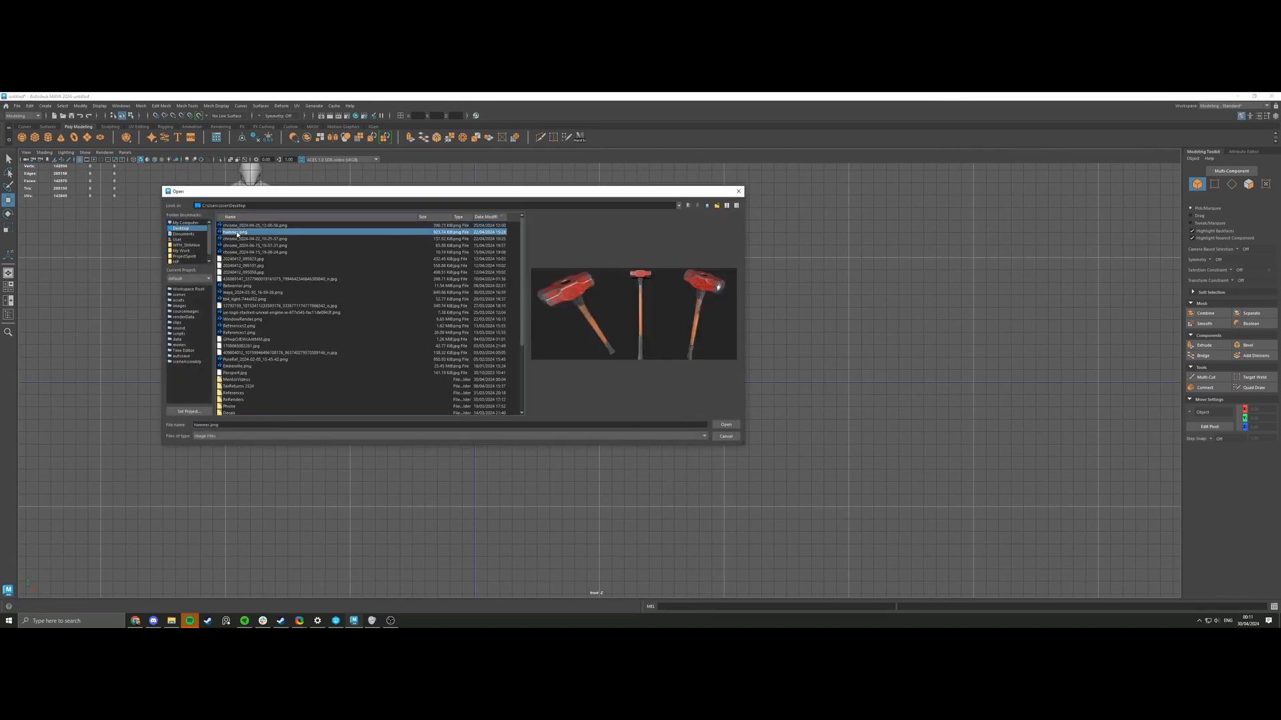
pyautogui.click(238, 238)
pyautogui.click(244, 245)
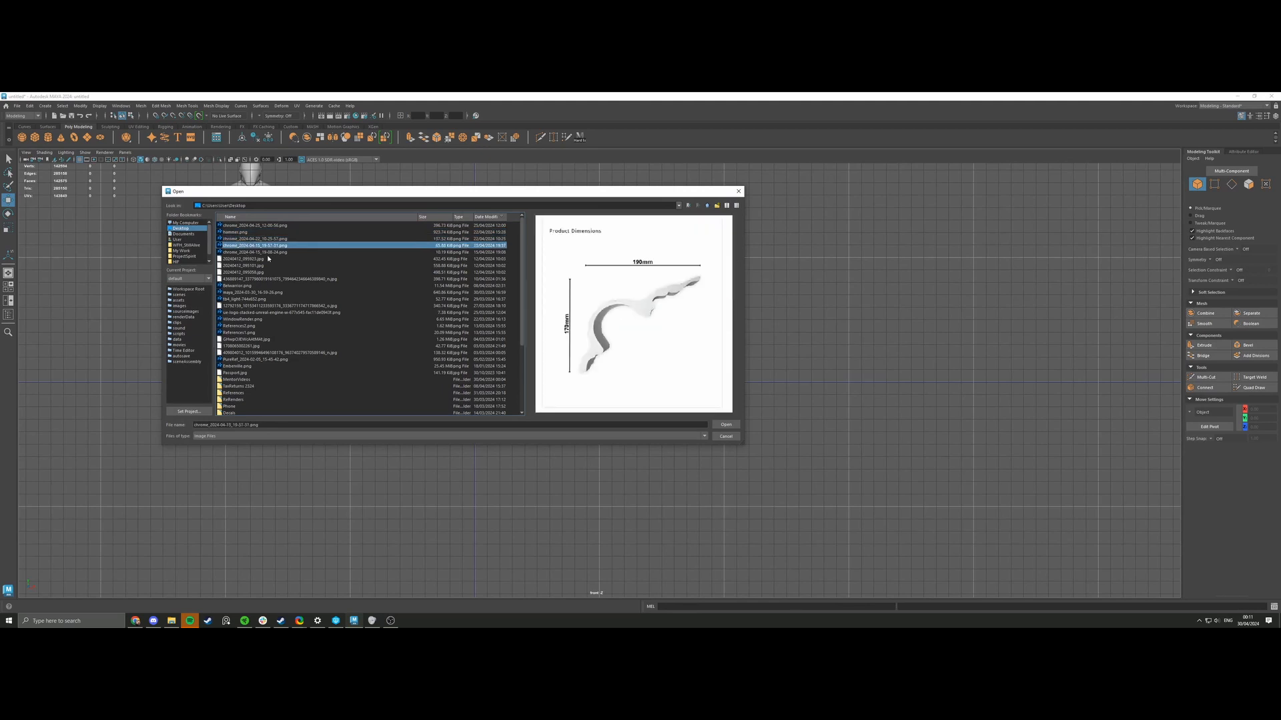
pyautogui.click(255, 252)
pyautogui.click(725, 425)
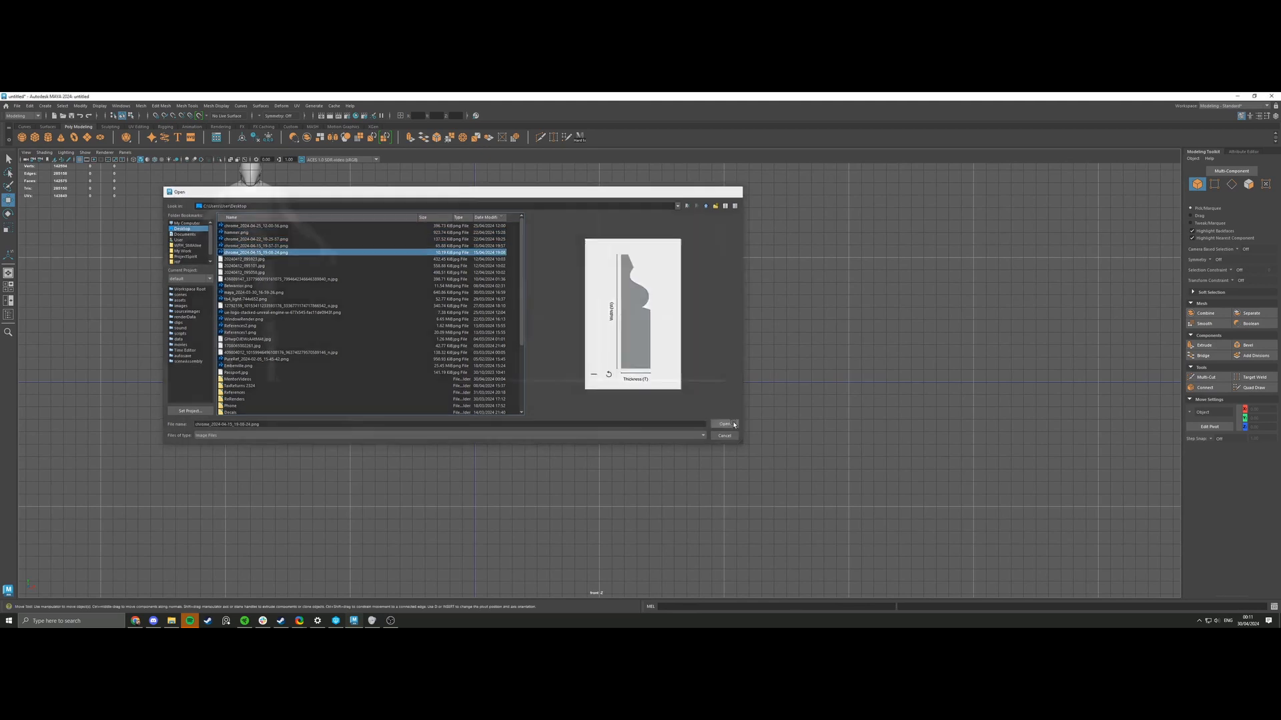
pyautogui.press('r')
pyautogui.moveTo(476, 383); pyautogui.dragTo(605, 329)
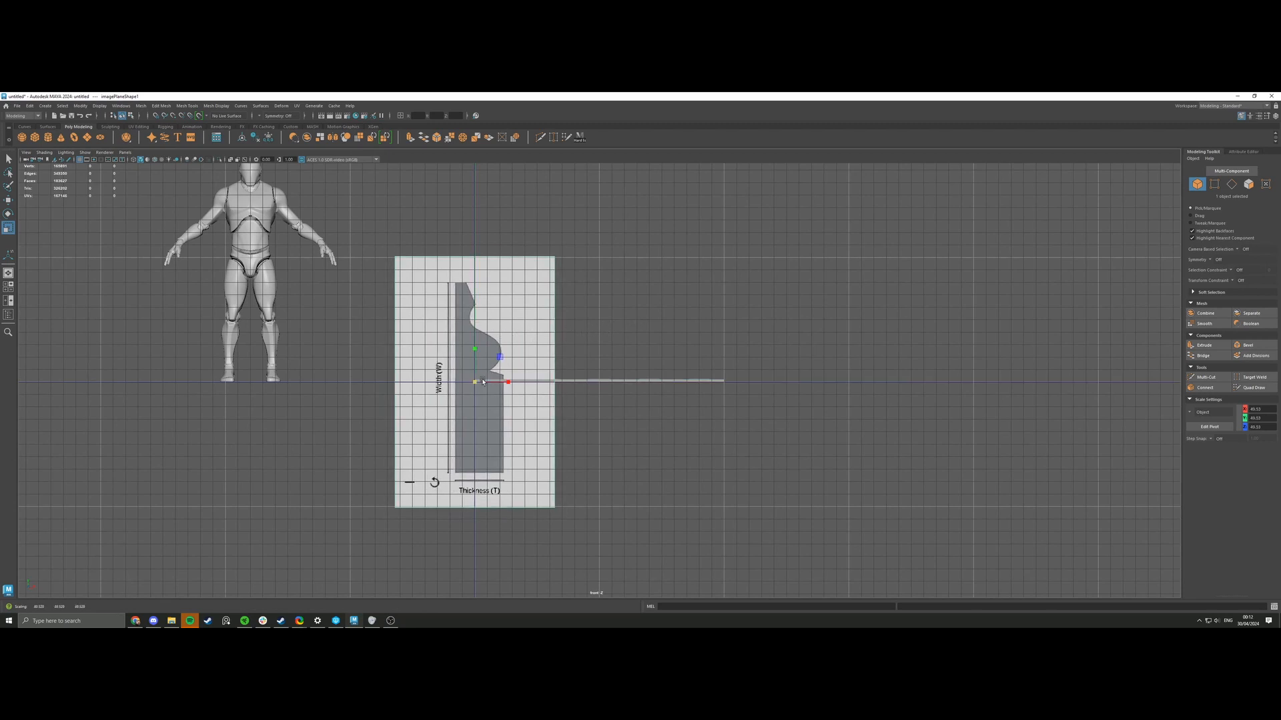
# Rotate the profile image plane so that it lies flat on the ground and faces the top view.
pyautogui.press('space')
pyautogui.scroll(-3, 701, 457)
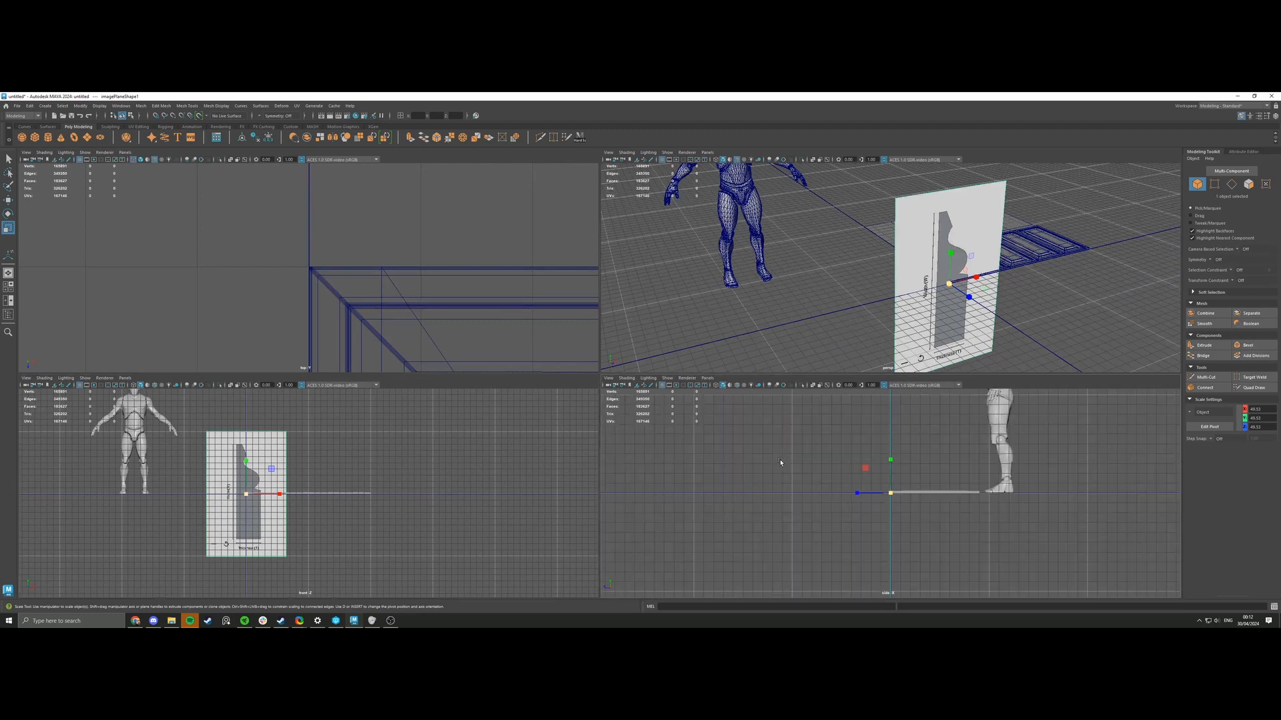
pyautogui.press('space')
pyautogui.press('space')
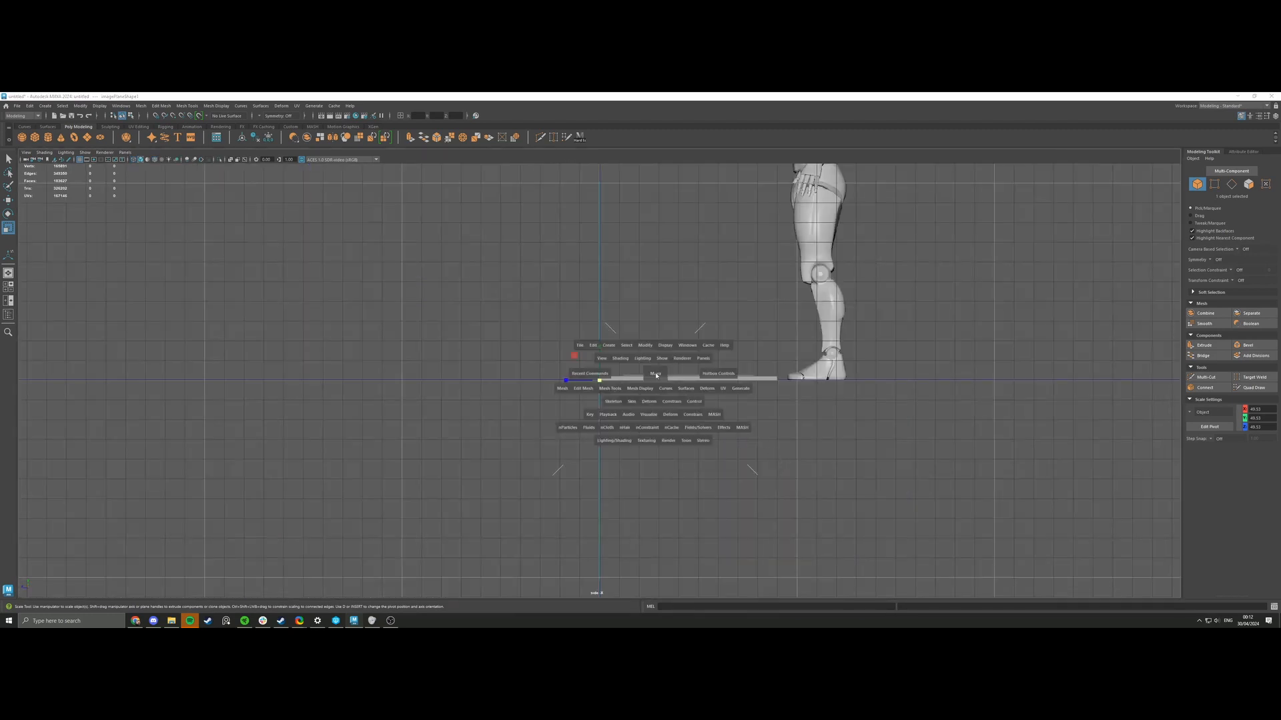
pyautogui.press('e')
pyautogui.scroll(-3, 306, 286)
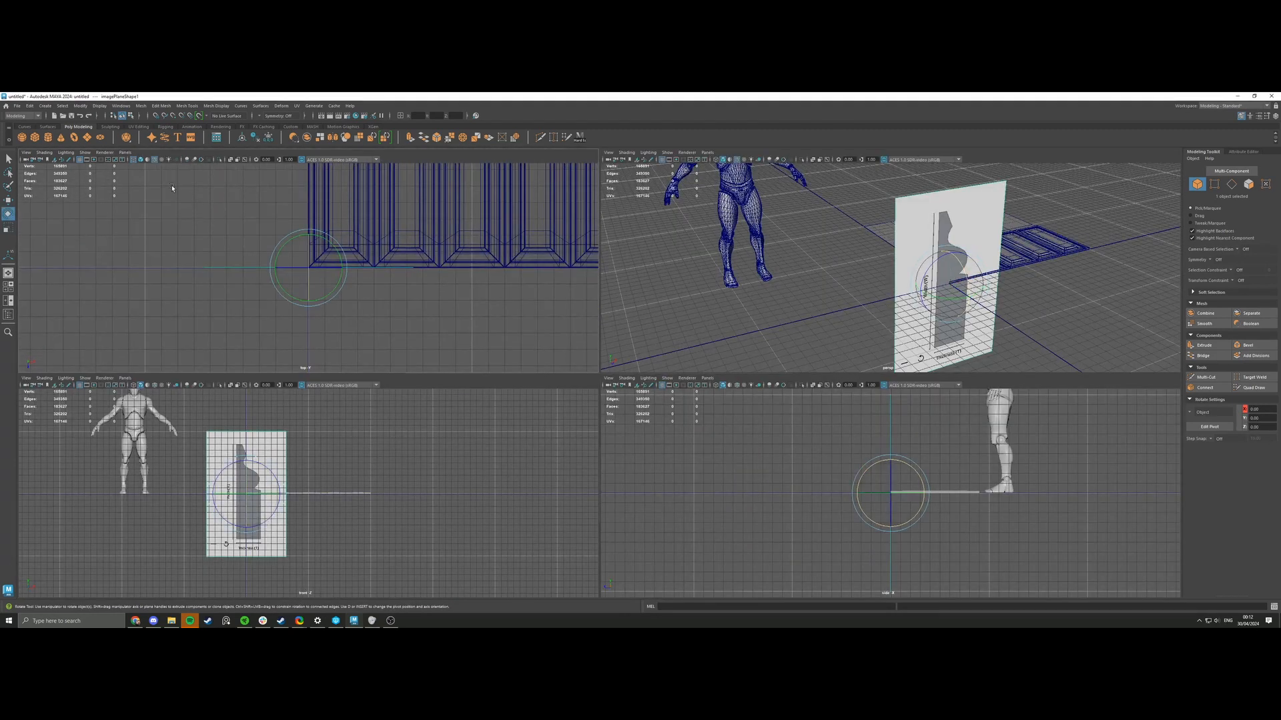
pyautogui.press('5')
pyautogui.moveTo(308, 283); pyautogui.dragTo(305, 249)
# Move the flat image plane off the panels into the space between the reference figure and the guide plane.
pyautogui.scroll(-3, 300, 247)
pyautogui.moveTo(300, 228)
pyautogui.keyDown('alt'); pyautogui.mouseDown(button='middle')
pyautogui.moveTo(301, 309)
pyautogui.moveTo(314, 316)
pyautogui.moveTo(325, 225)
pyautogui.mouseUp(button='middle'); pyautogui.keyUp('alt')
pyautogui.press('w')
pyautogui.scroll(-3, 324, 230)
pyautogui.press('d')
pyautogui.press('v')
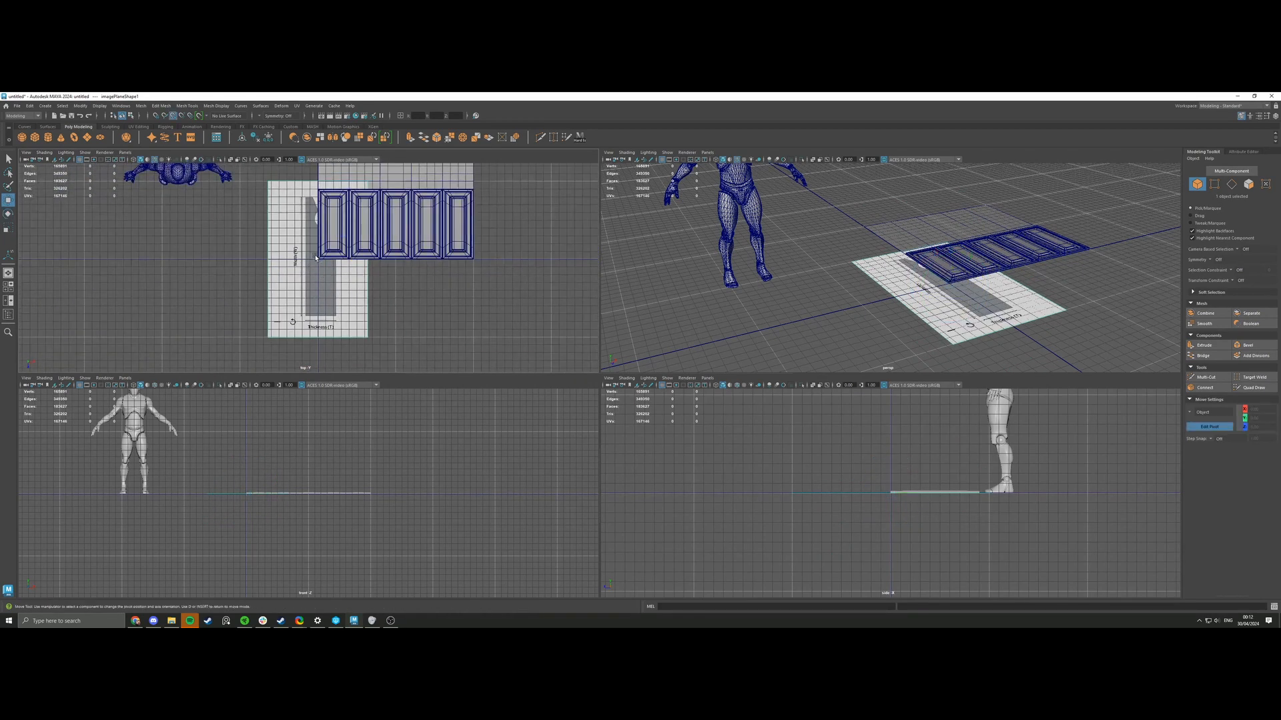
pyautogui.scroll(-2, 311, 267)
pyautogui.press('d')
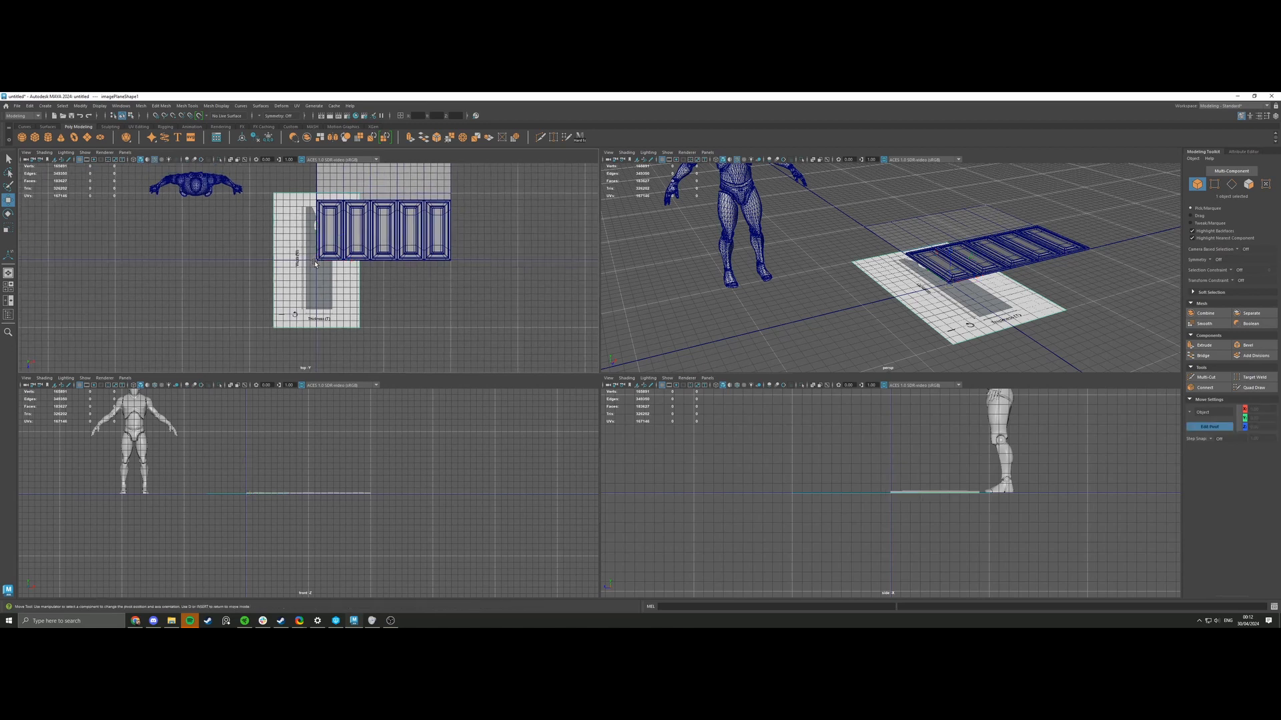
pyautogui.scroll(-2, 294, 280)
pyautogui.keyDown('alt'); pyautogui.moveTo(312, 250); pyautogui.dragTo(314, 291, button='middle'); pyautogui.keyUp('alt')
pyautogui.press('x')
pyautogui.moveTo(318, 272); pyautogui.dragTo(308, 243)
pyautogui.moveTo(841, 264); pyautogui.dragTo(838, 283, button='middle')
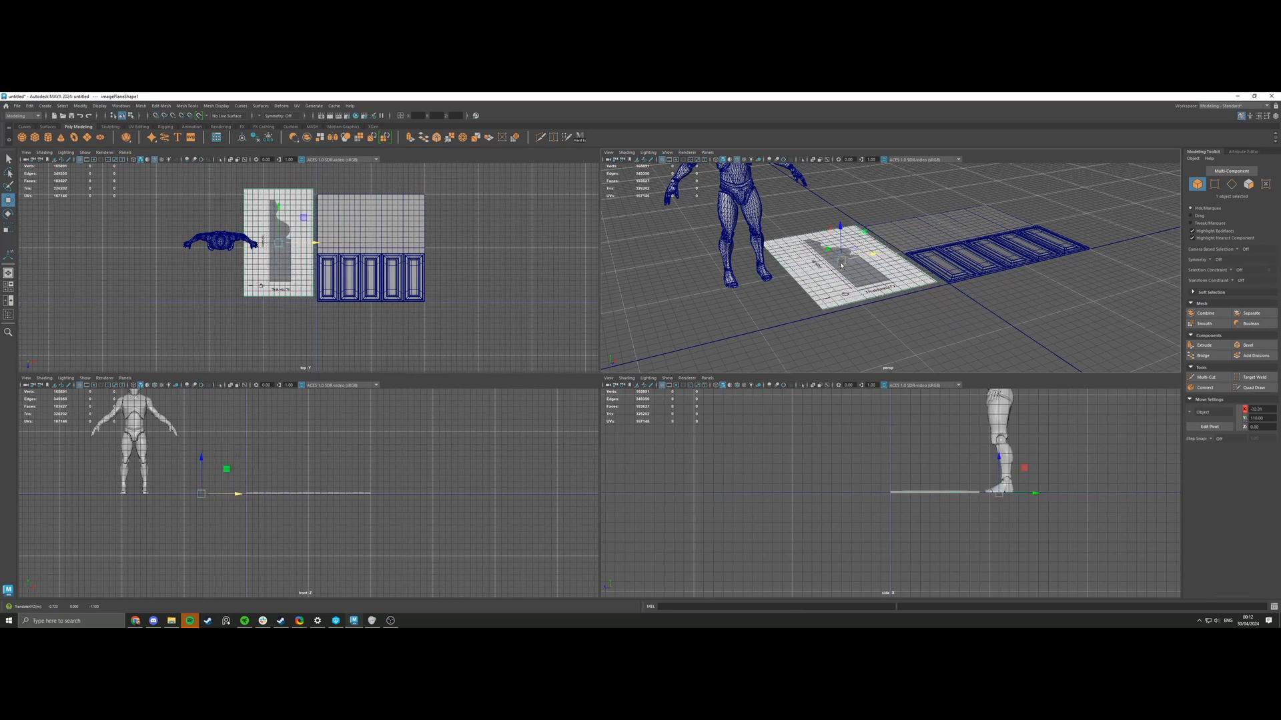
pyautogui.press('d')
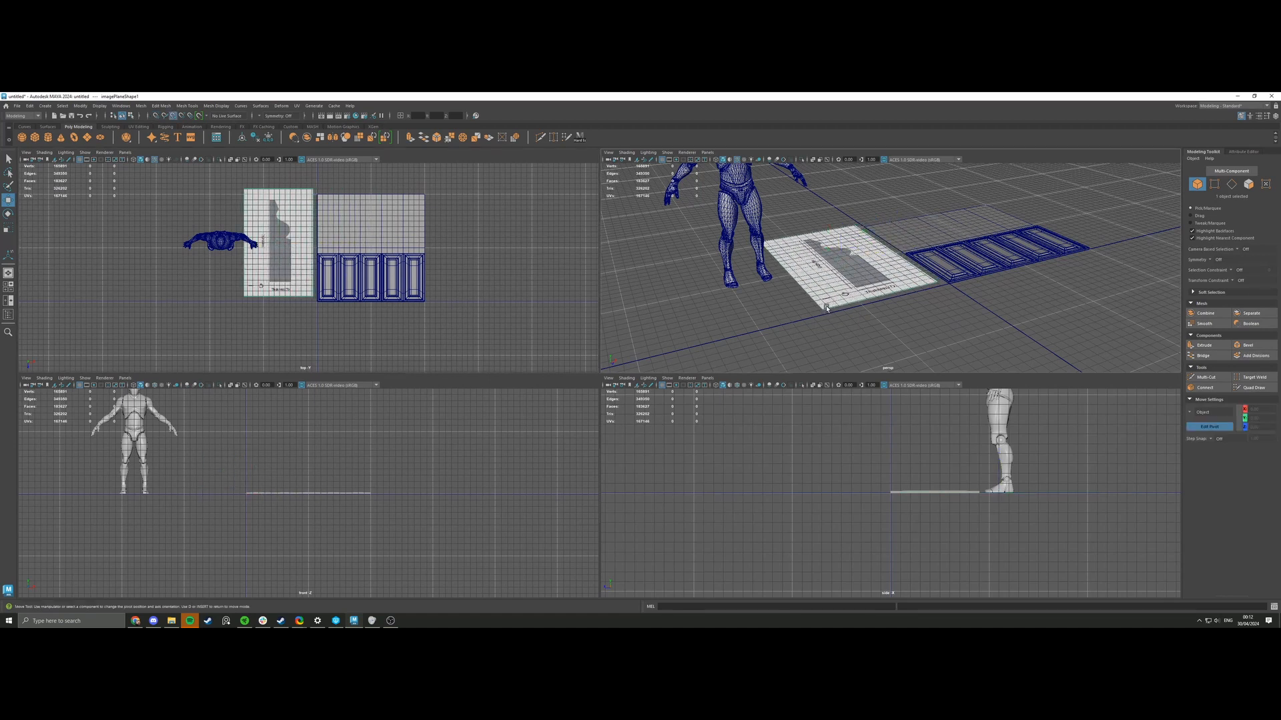
pyautogui.press('d')
pyautogui.click(824, 307)
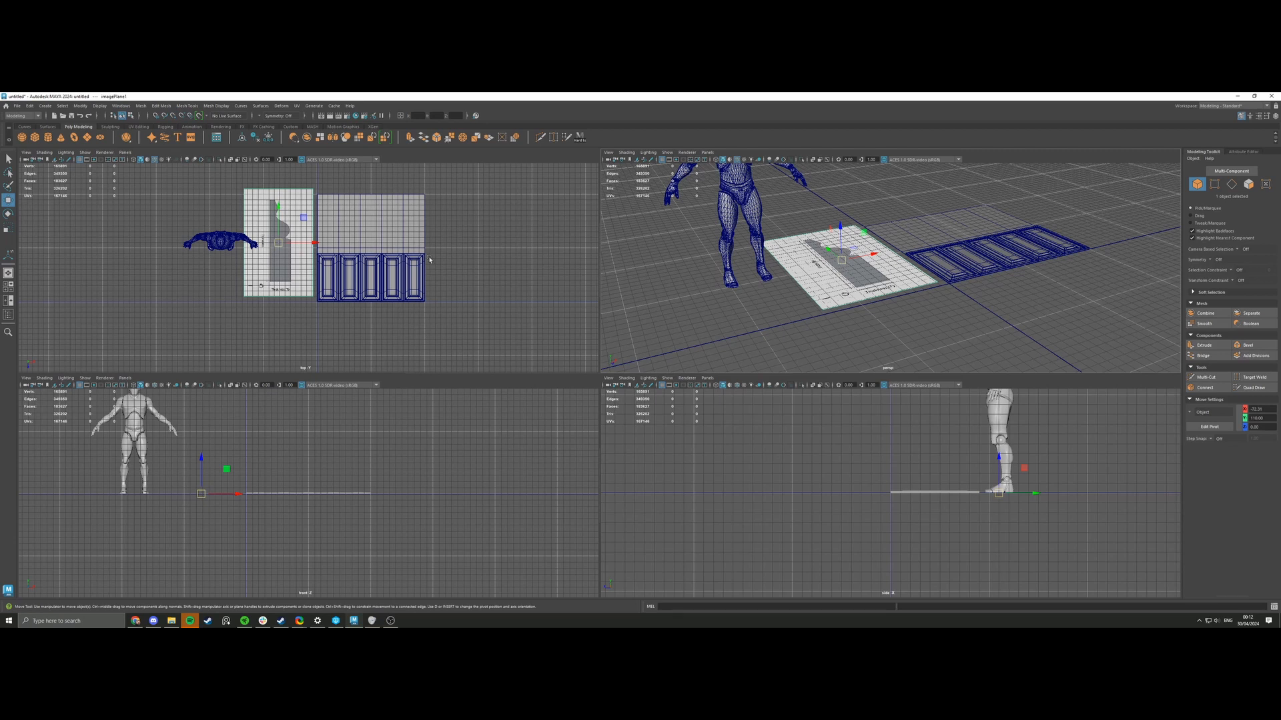
# Set the Move tool's axis orientation to World and scale the profile image plane down to slightly narrower than one panel.
pyautogui.doubleClick(9, 200)
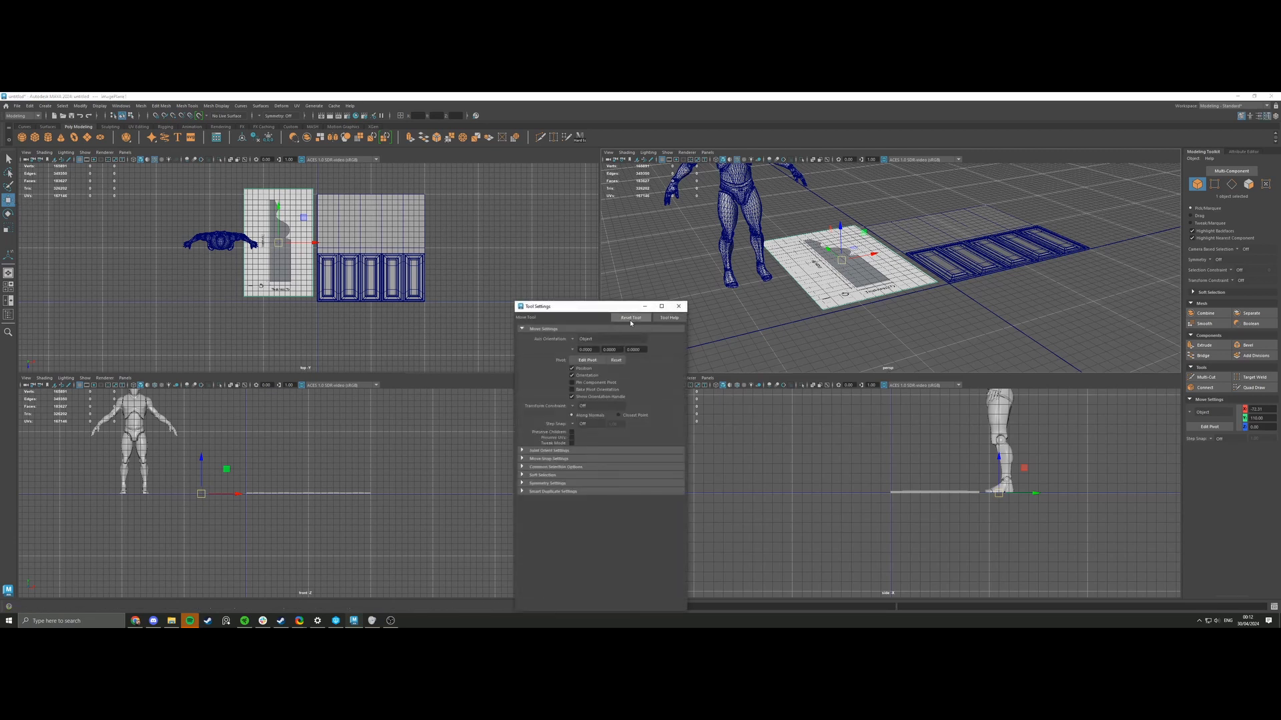
pyautogui.click(573, 339)
pyautogui.click(578, 349)
pyautogui.scroll(5, 309, 269)
pyautogui.press('r')
pyautogui.moveTo(251, 220); pyautogui.dragTo(154, 230)
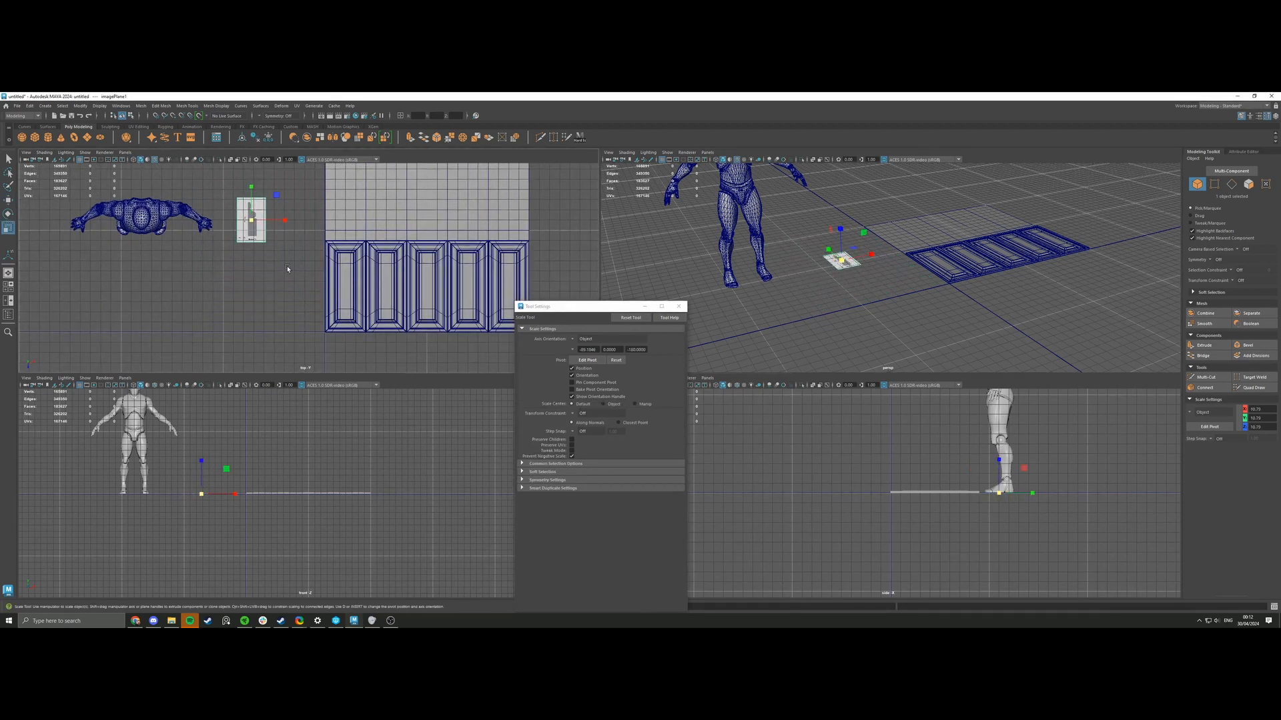
# Hide the viewport grid to leave only the guide plane's divisions as reference.
pyautogui.scroll(2, 354, 248)
pyautogui.click(343, 220)
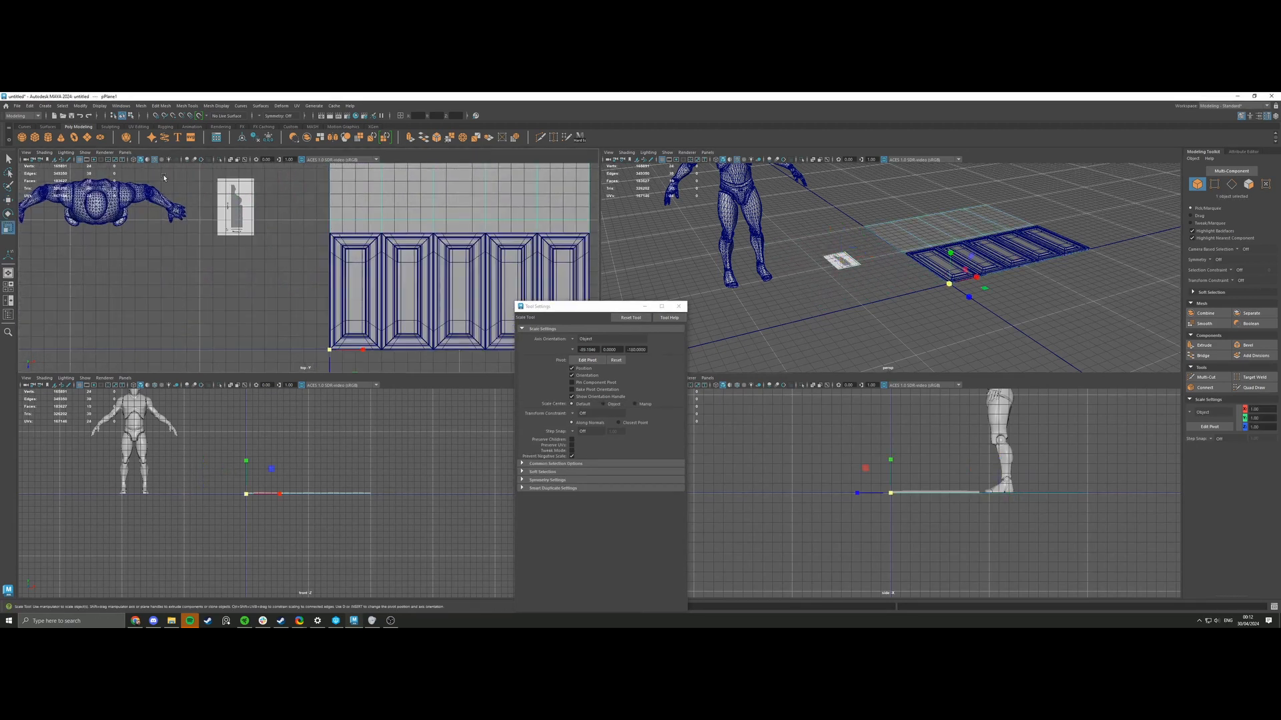
pyautogui.click(99, 107)
pyautogui.click(109, 125)
# Shrink the profile image plane to about the height of the guide plane's narrow strip and move it to the plane's outer edge.
pyautogui.click(229, 201)
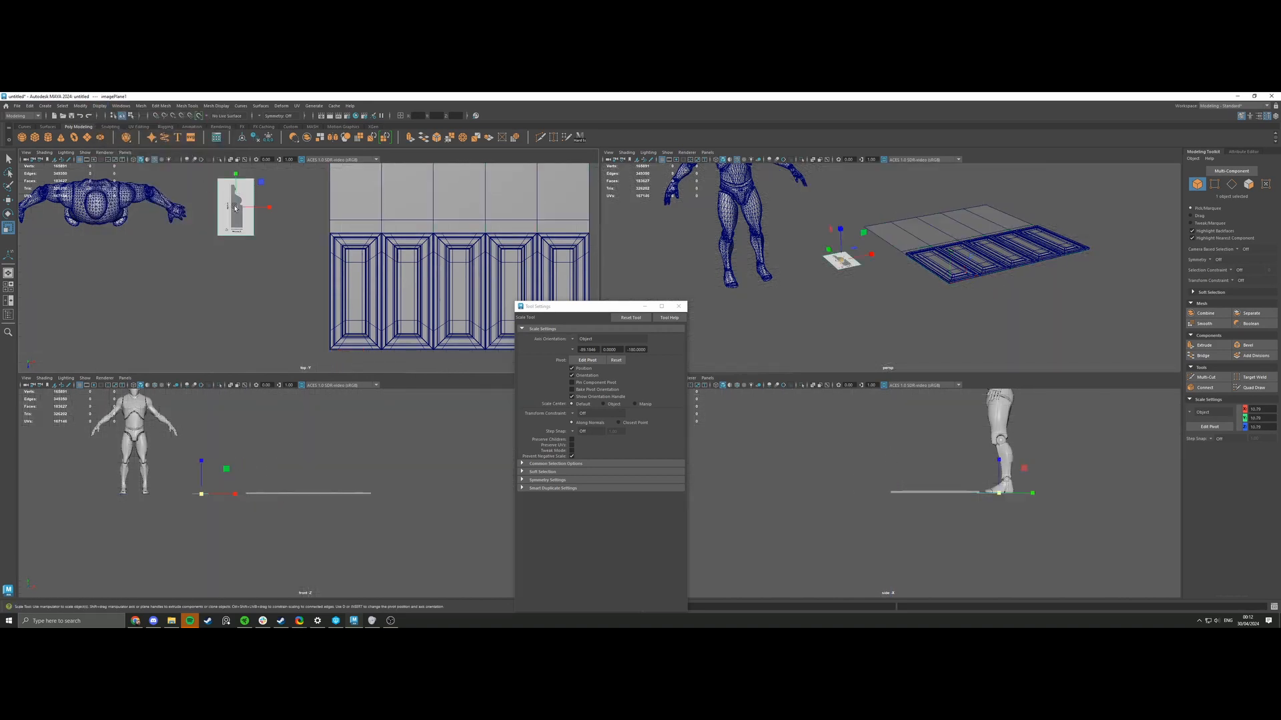
pyautogui.scroll(2, 228, 200)
pyautogui.moveTo(216, 191); pyautogui.dragTo(352, 192)
pyautogui.press('w')
pyautogui.hotkey('ctrl', 'z')
pyautogui.scroll(3, 303, 247)
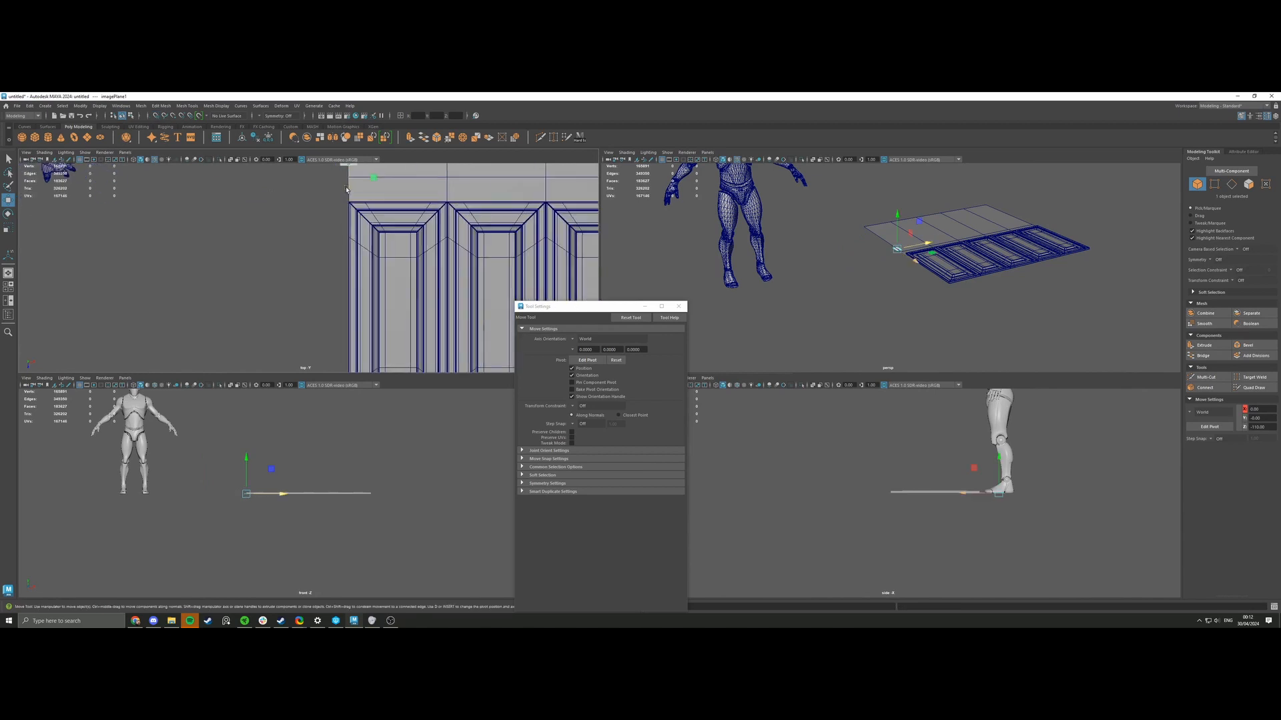
# Move the image plane along Z into the narrow strip directly above the first panel, resting against the panel's upper edge.
pyautogui.scroll(2, 303, 246)
pyautogui.keyDown('alt'); pyautogui.moveTo(303, 247); pyautogui.dragTo(295, 267, button='middle'); pyautogui.keyUp('alt')
pyautogui.moveTo(300, 237); pyautogui.dragTo(306, 306)
pyautogui.press('space')
pyautogui.click(645, 306)
pyautogui.scroll(-1, 643, 405)
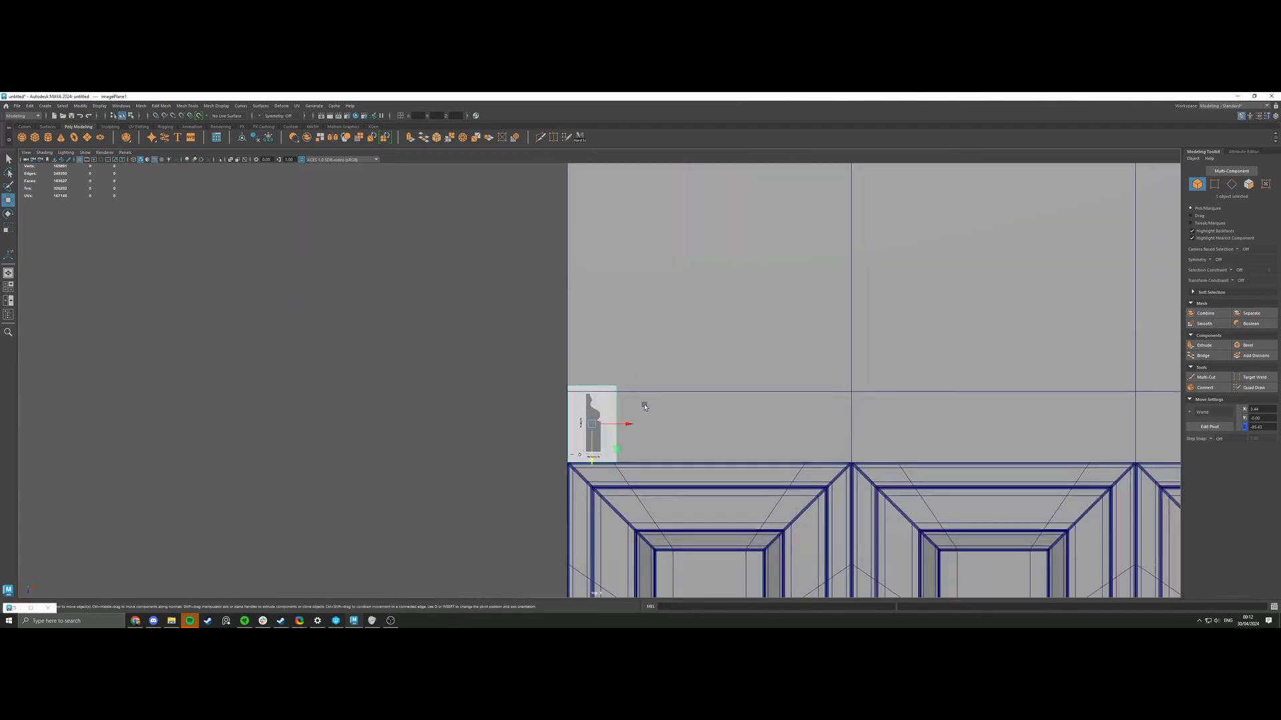
# Nudge the profile image plane along Z over the first panel's upper edge and display the top view as wireframe.
pyautogui.scroll(6, 643, 406)
pyautogui.keyDown('alt'); pyautogui.moveTo(605, 447); pyautogui.dragTo(608, 350, button='middle'); pyautogui.keyUp('alt')
pyautogui.scroll(2, 608, 350)
pyautogui.moveTo(584, 387); pyautogui.dragTo(583, 394)
pyautogui.click(134, 160)
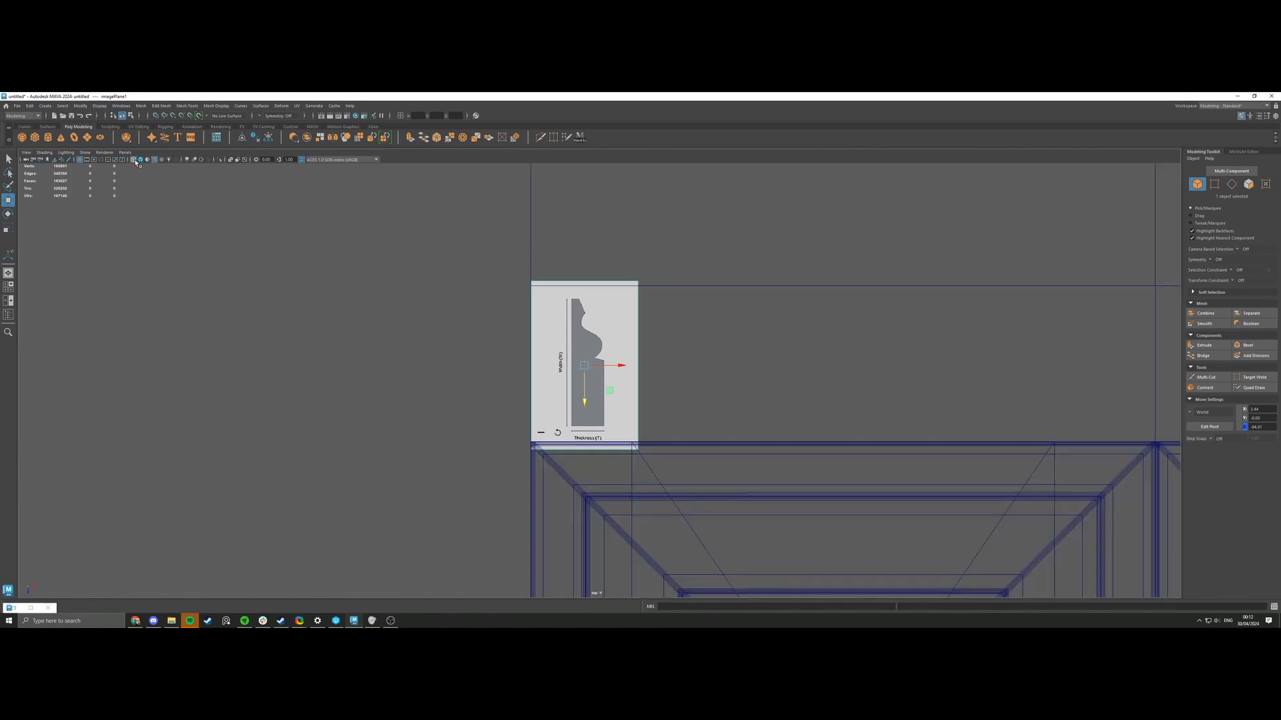
# Scale the image plane up uniformly until the drawn profile's height spans the narrow strip above the panel.
pyautogui.press('r')
pyautogui.moveTo(597, 369); pyautogui.dragTo(582, 393, button='middle')
pyautogui.press('w')
pyautogui.press('r')
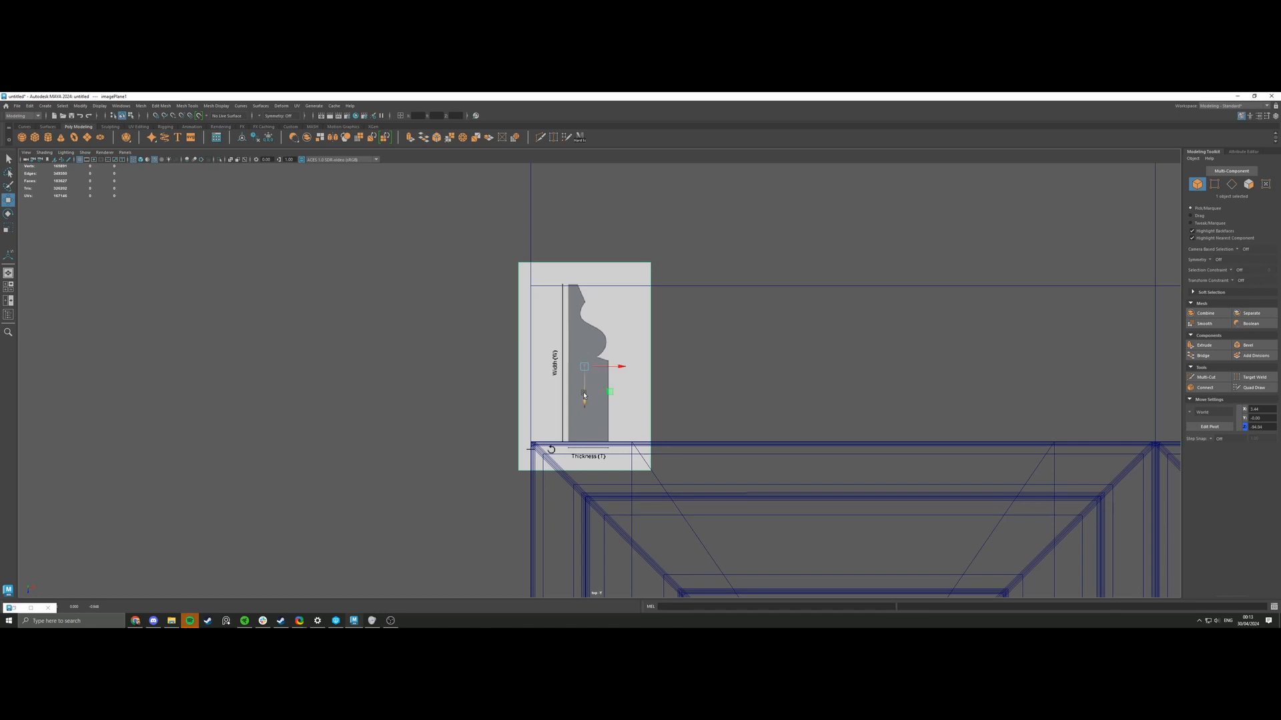
pyautogui.moveTo(583, 369); pyautogui.dragTo(583, 370, button='middle')
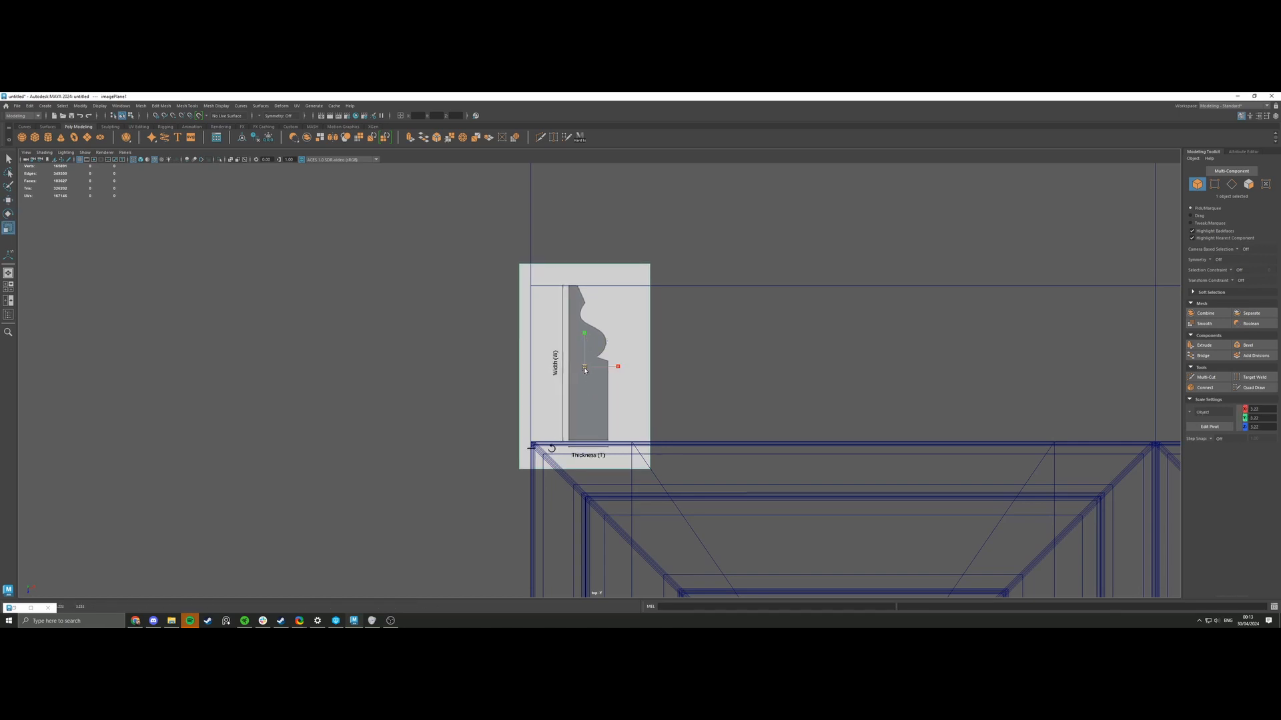
# Move the image plane so the profile's straight back edge lies on the guide plane's outer edge, within the strip.
pyautogui.press('w')
pyautogui.moveTo(588, 382)
pyautogui.mouseDown()
pyautogui.moveTo(585, 368)
pyautogui.moveTo(584, 387)
pyautogui.moveTo(602, 366)
pyautogui.moveTo(585, 367)
pyautogui.mouseUp()
pyautogui.press('r')
pyautogui.press('w')
pyautogui.press('space')
pyautogui.press('space')
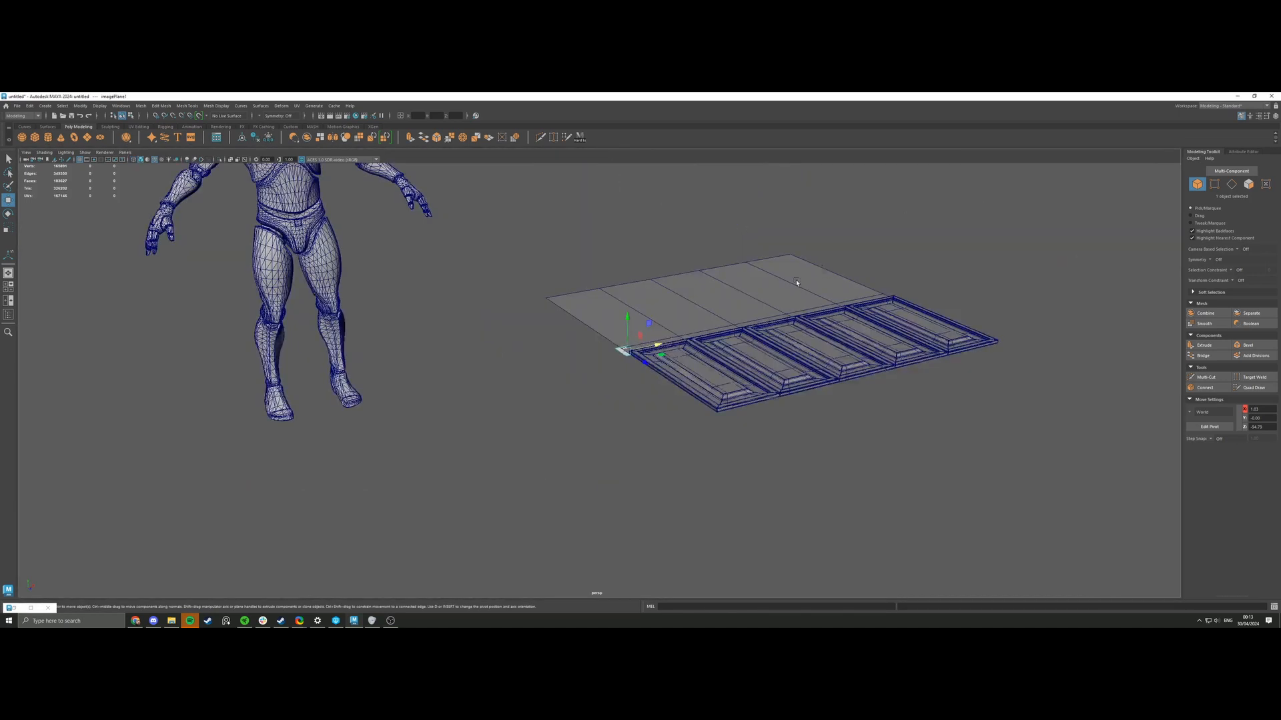
pyautogui.press('space')
pyautogui.press('space')
pyautogui.scroll(5, 290, 266)
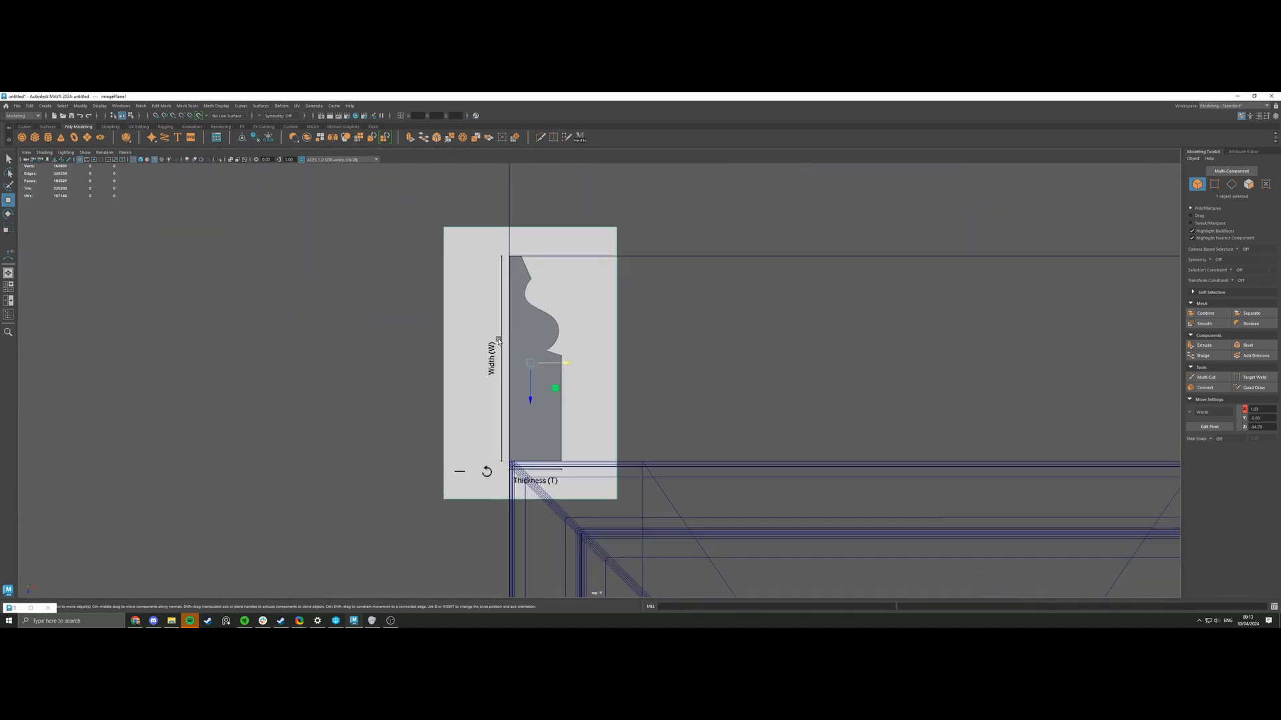
# Start a curve on the profile image, tracing the straight front face up to the notch and removing the misplaced last point.
pyautogui.scroll(1, 344, 225)
pyautogui.click(44, 106)
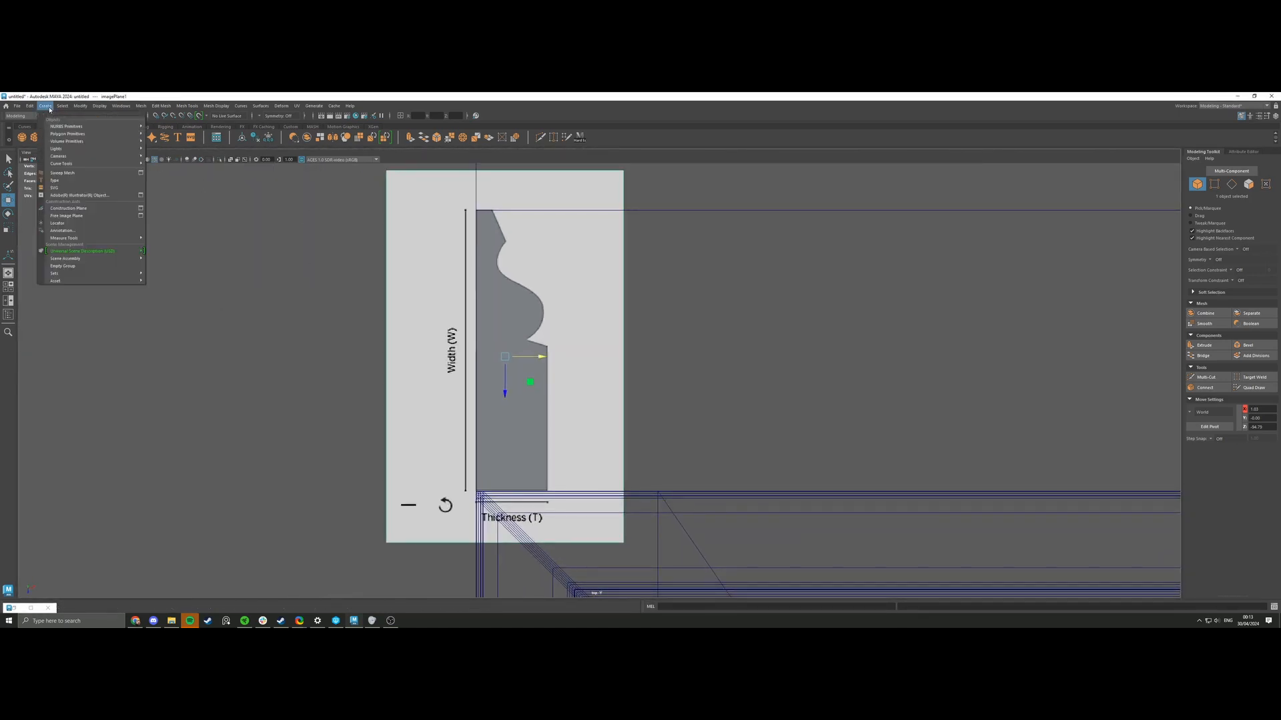
pyautogui.moveTo(82, 165)
pyautogui.click(167, 163)
pyautogui.scroll(1, 480, 214)
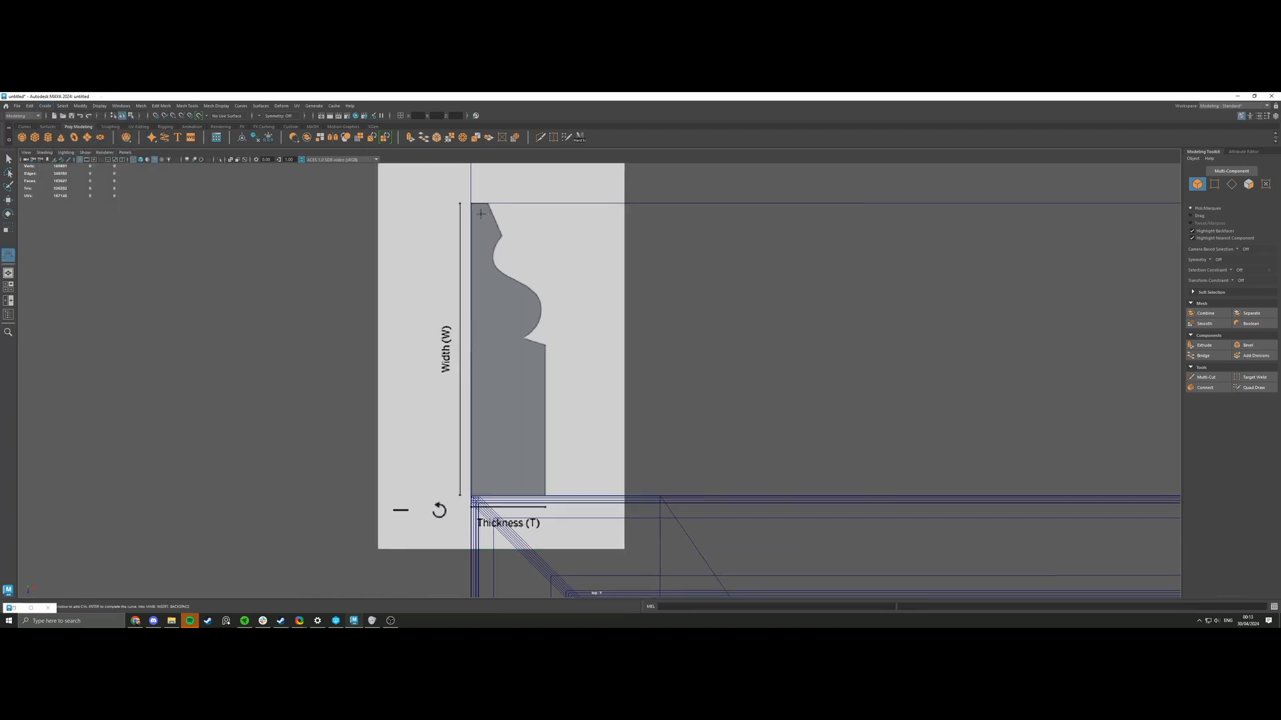
pyautogui.click(544, 459)
pyautogui.click(545, 386)
pyautogui.click(545, 370)
pyautogui.click(545, 357)
pyautogui.click(545, 347)
pyautogui.click(544, 345)
pyautogui.click(534, 342)
pyautogui.click(529, 336)
pyautogui.hotkey('ctrl', 'z')
# Continue the curve around the bulge and hollow to the profile's far back corner and finish it.
pyautogui.click(538, 322)
pyautogui.click(501, 272)
pyautogui.click(495, 248)
pyautogui.click(499, 237)
pyautogui.click(503, 234)
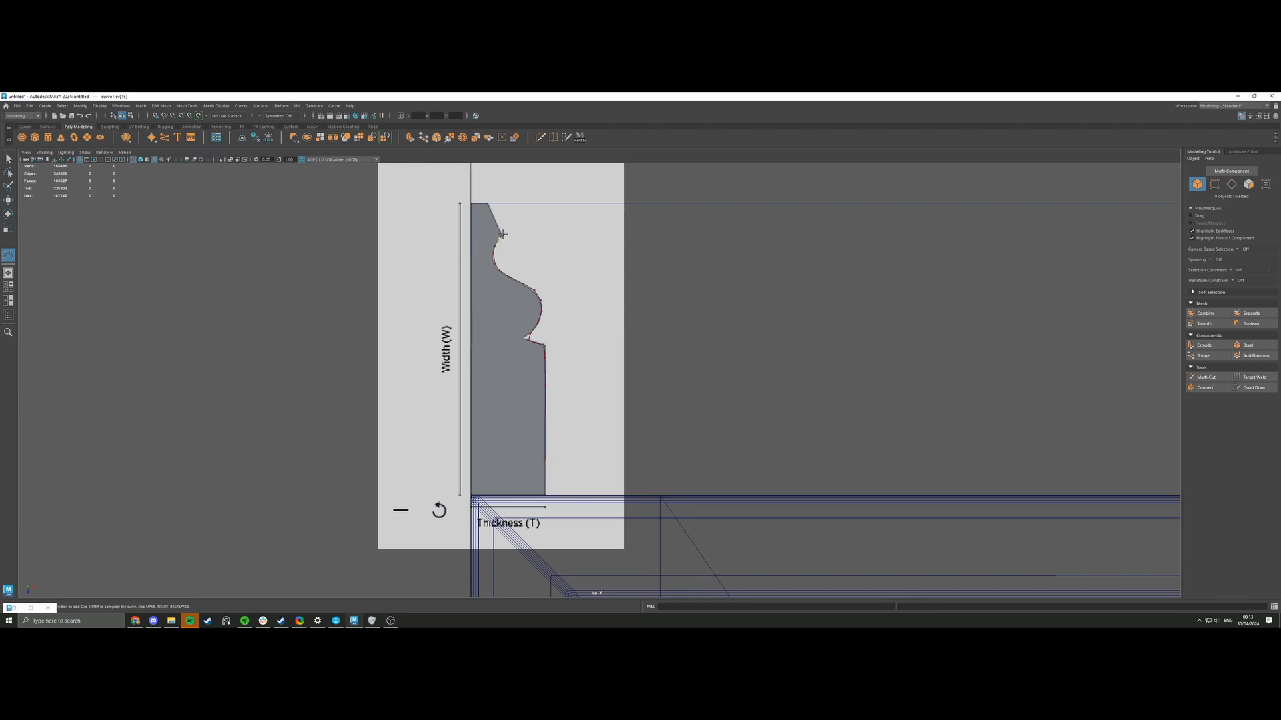
pyautogui.click(490, 202)
pyautogui.click(478, 201)
pyautogui.click(472, 201)
pyautogui.press('Return')
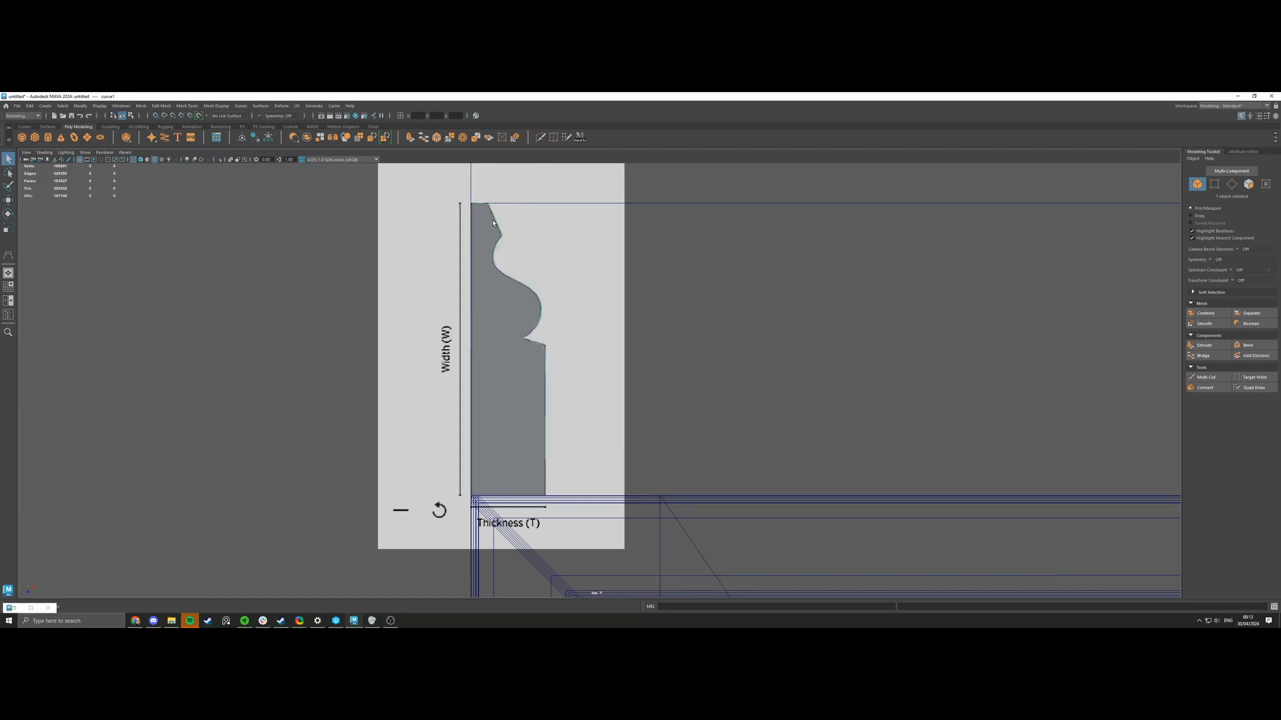
# Move the profile image plane along X off the guide plane, leaving the traced curve in place.
pyautogui.click(472, 281)
pyautogui.press('space')
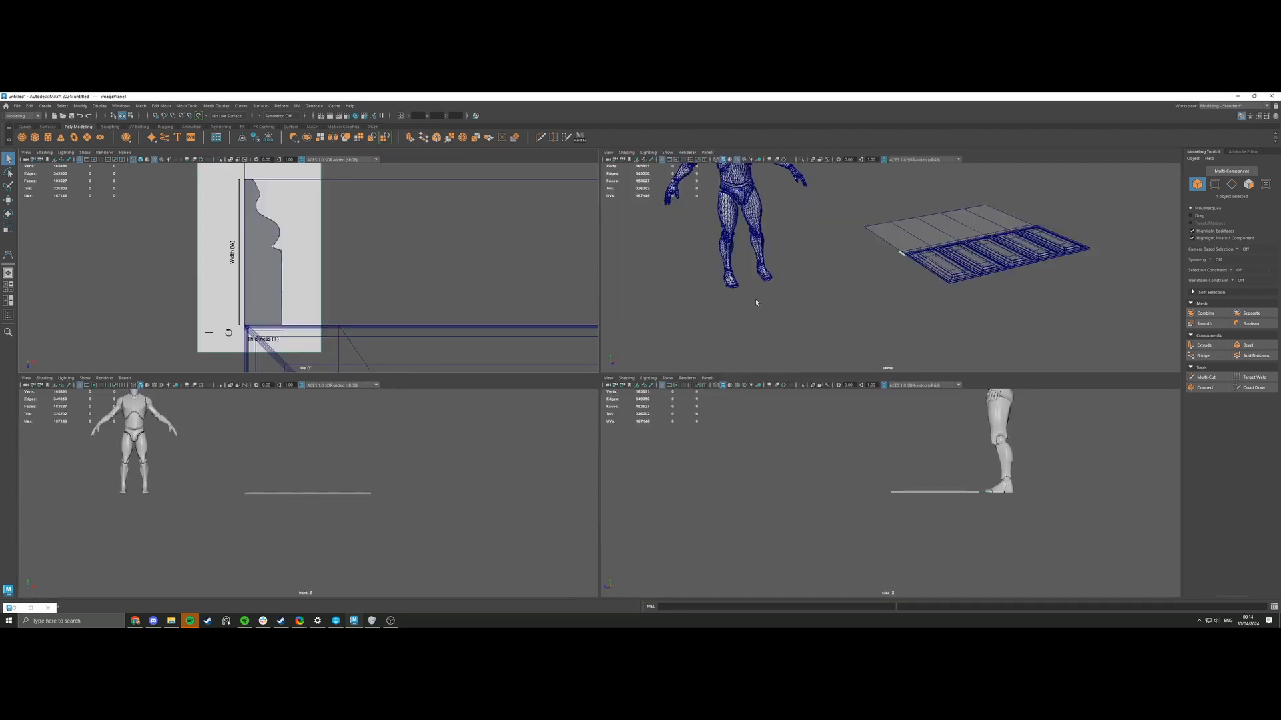
pyautogui.press('space')
pyautogui.scroll(3, 649, 347)
pyautogui.press('w')
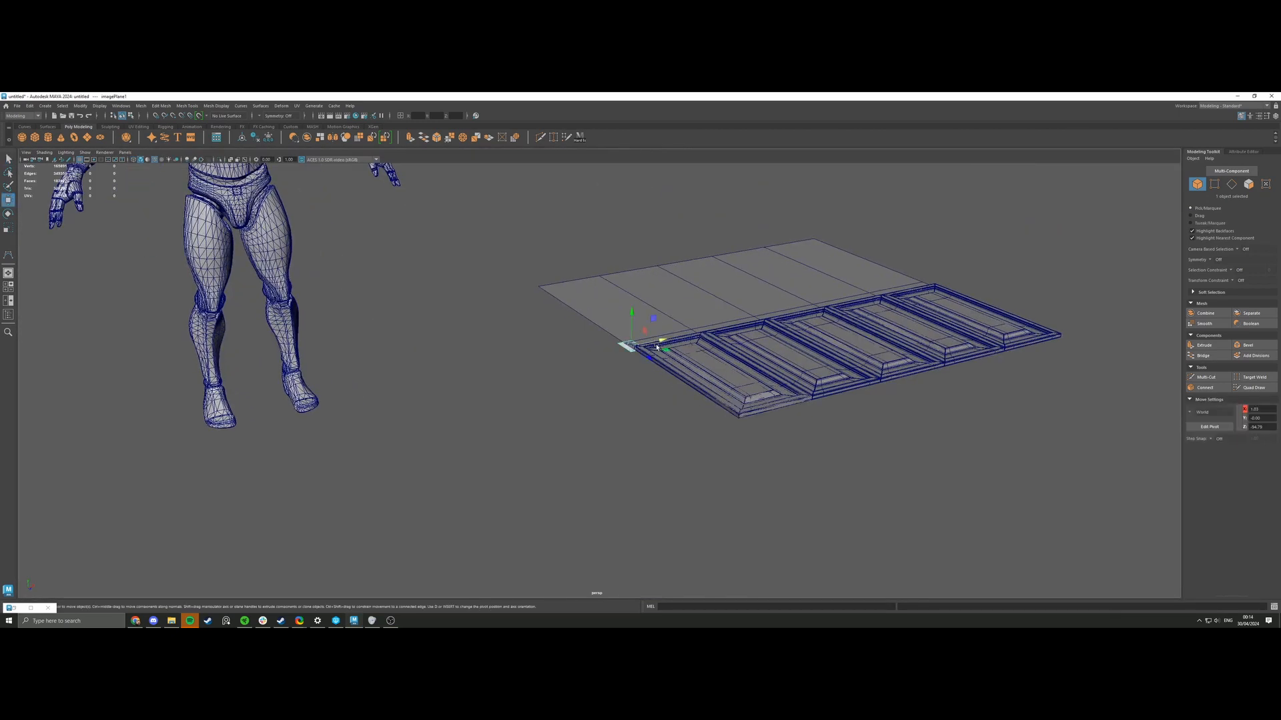
pyautogui.moveTo(658, 339); pyautogui.dragTo(610, 349)
pyautogui.scroll(4, 643, 337)
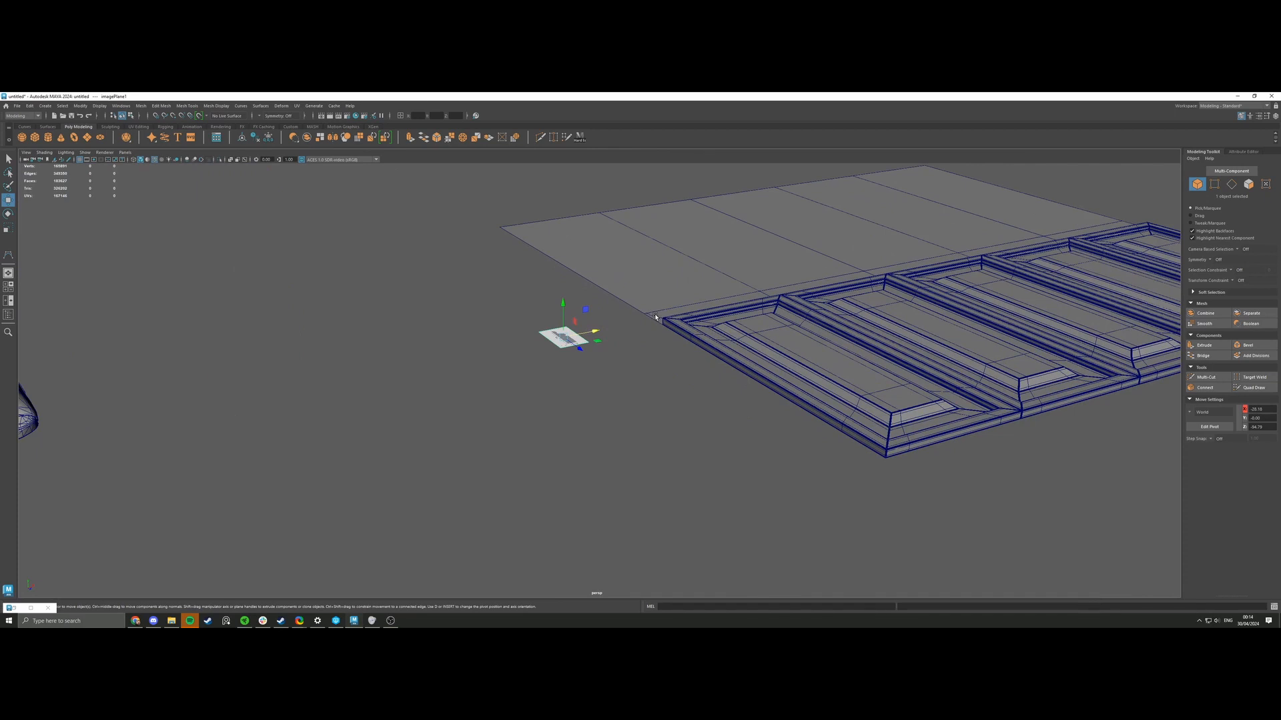
# Centre the traced profile curve's pivot and freeze its transformations.
pyautogui.click(655, 317)
pyautogui.click(241, 137)
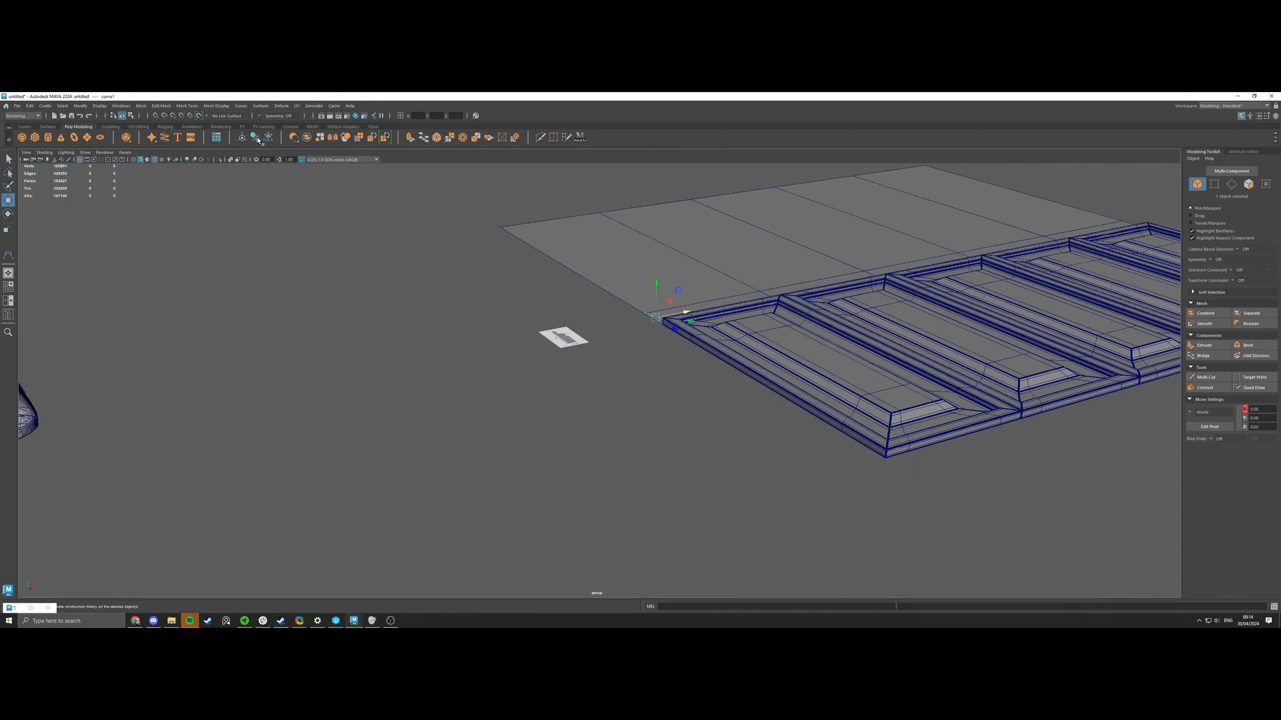
pyautogui.click(268, 136)
# Rotate the profile curve about its long axis so it stands upright from the guide plane.
pyautogui.press('f')
pyautogui.scroll(-8, 547, 264)
pyautogui.press('e')
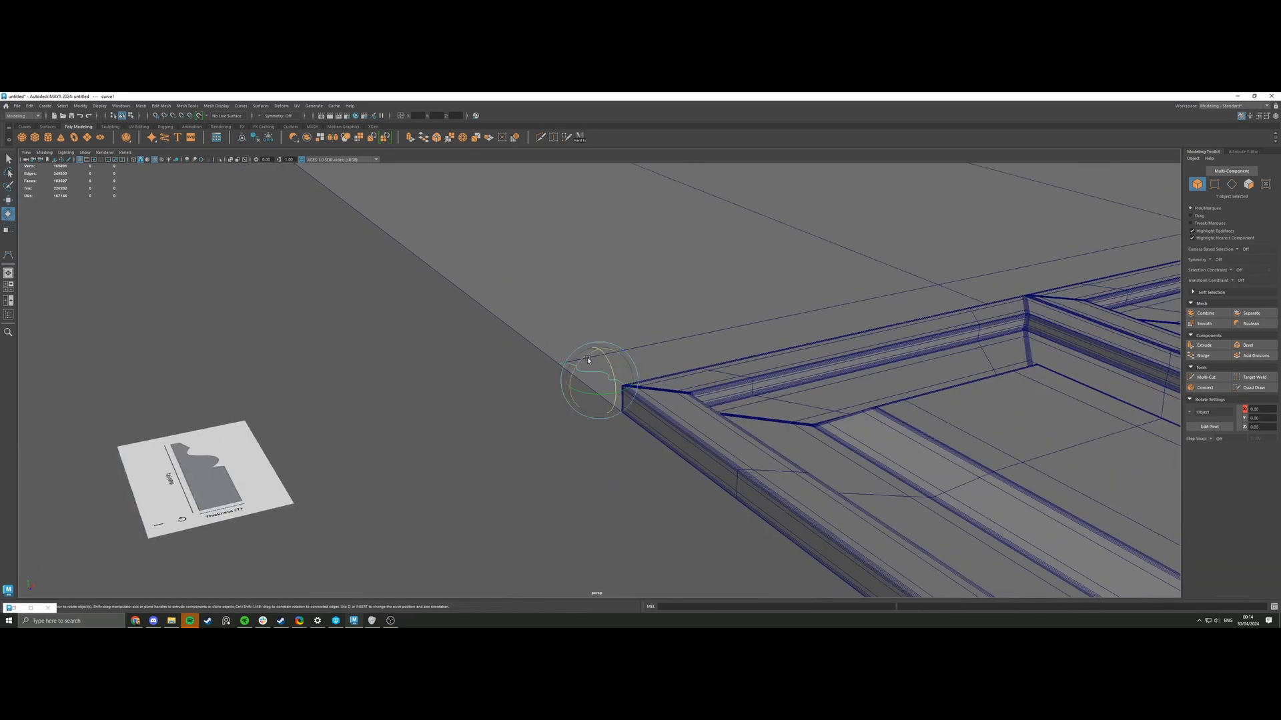
pyautogui.moveTo(587, 360); pyautogui.dragTo(749, 385)
pyautogui.press('w')
# Relocate the profile curve's pivot to its end point nearest the first panel.
pyautogui.scroll(5, 749, 386)
pyautogui.scroll(3, 749, 385)
pyautogui.press('d')
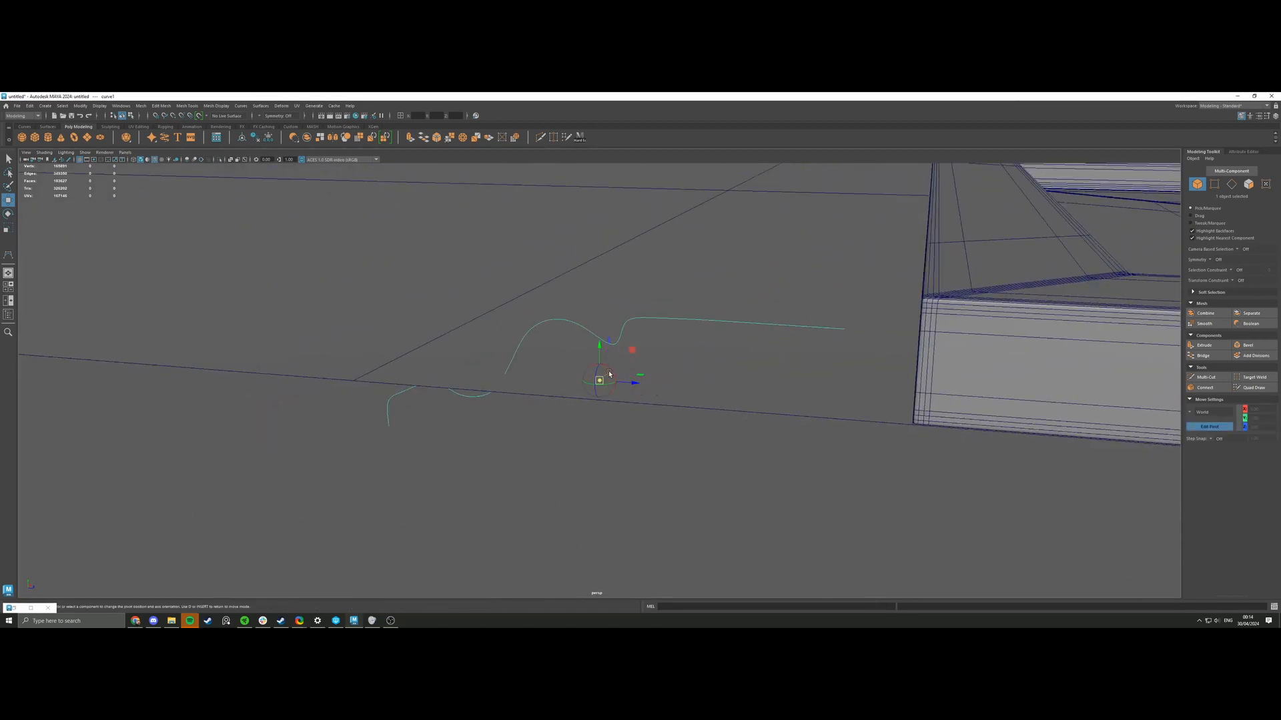
pyautogui.click(845, 328)
pyautogui.press('d')
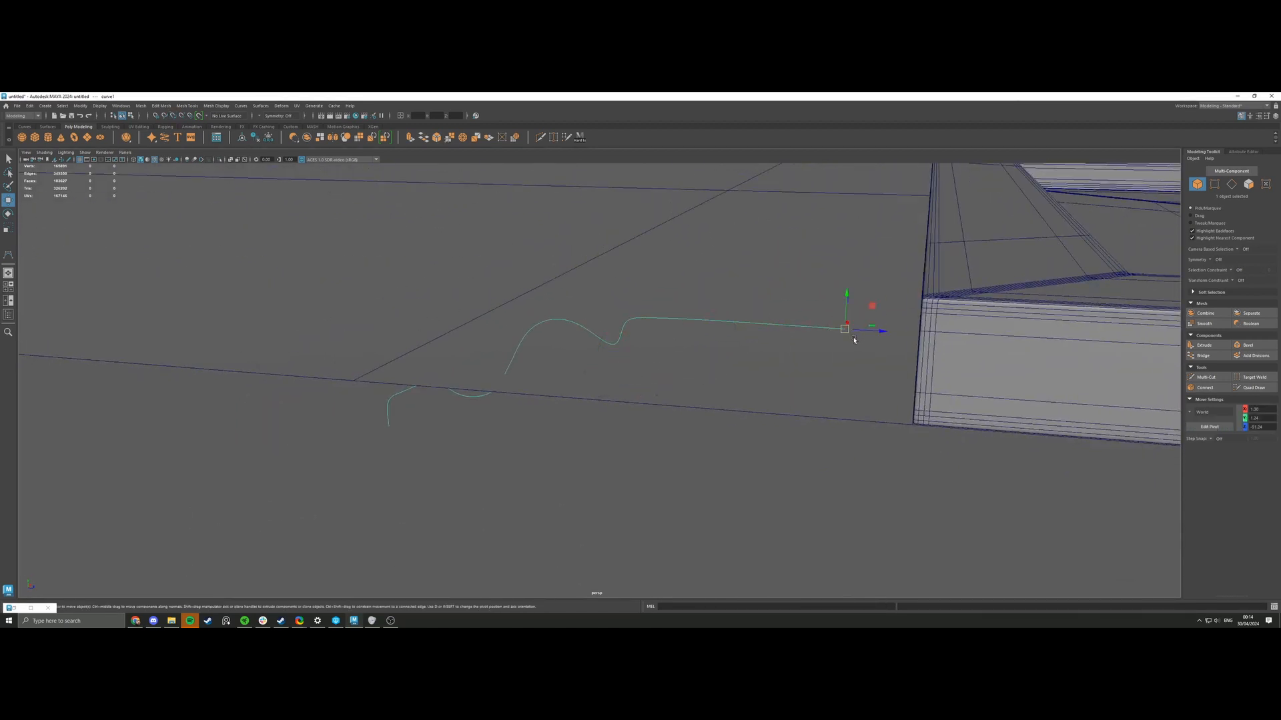
# Turn off the smooth mesh preview on the first panel in the top view.
pyautogui.press('space')
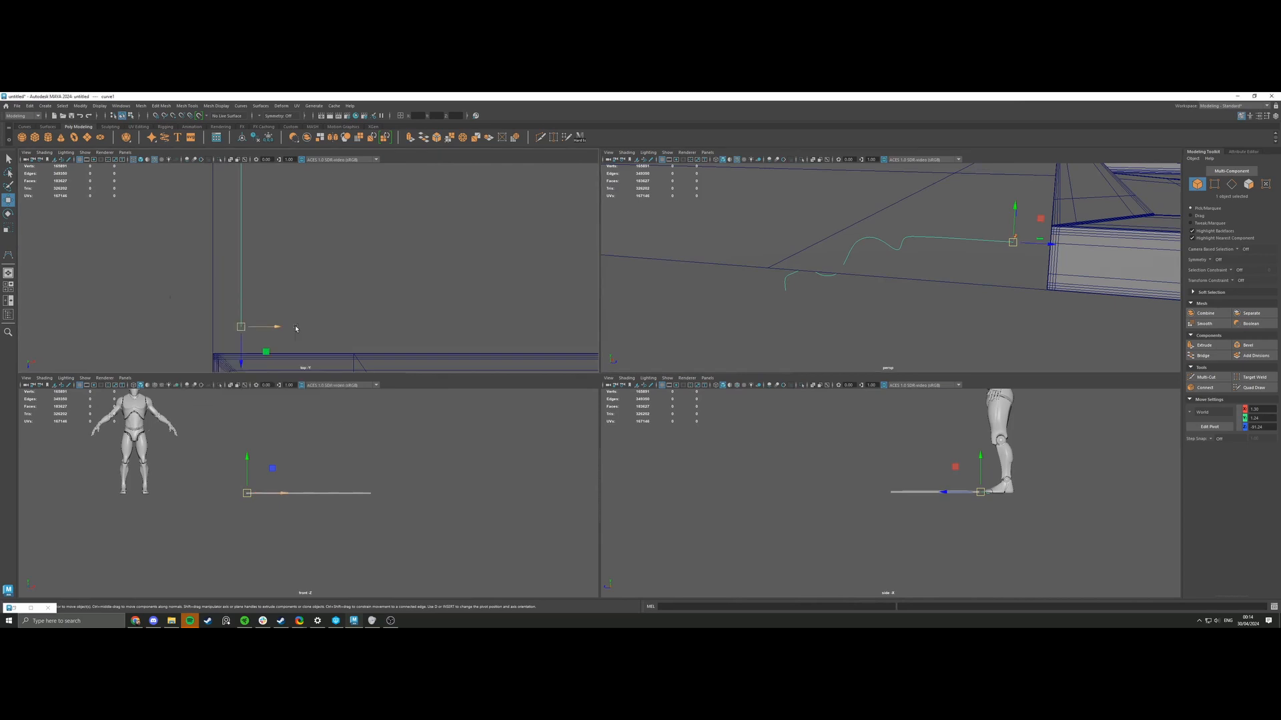
pyautogui.press('space')
pyautogui.scroll(3, 461, 438)
pyautogui.scroll(6, 543, 340)
pyautogui.keyDown('alt'); pyautogui.moveTo(400, 443); pyautogui.dragTo(581, 420, button='middle'); pyautogui.keyUp('alt')
pyautogui.click(526, 345)
pyautogui.press('1')
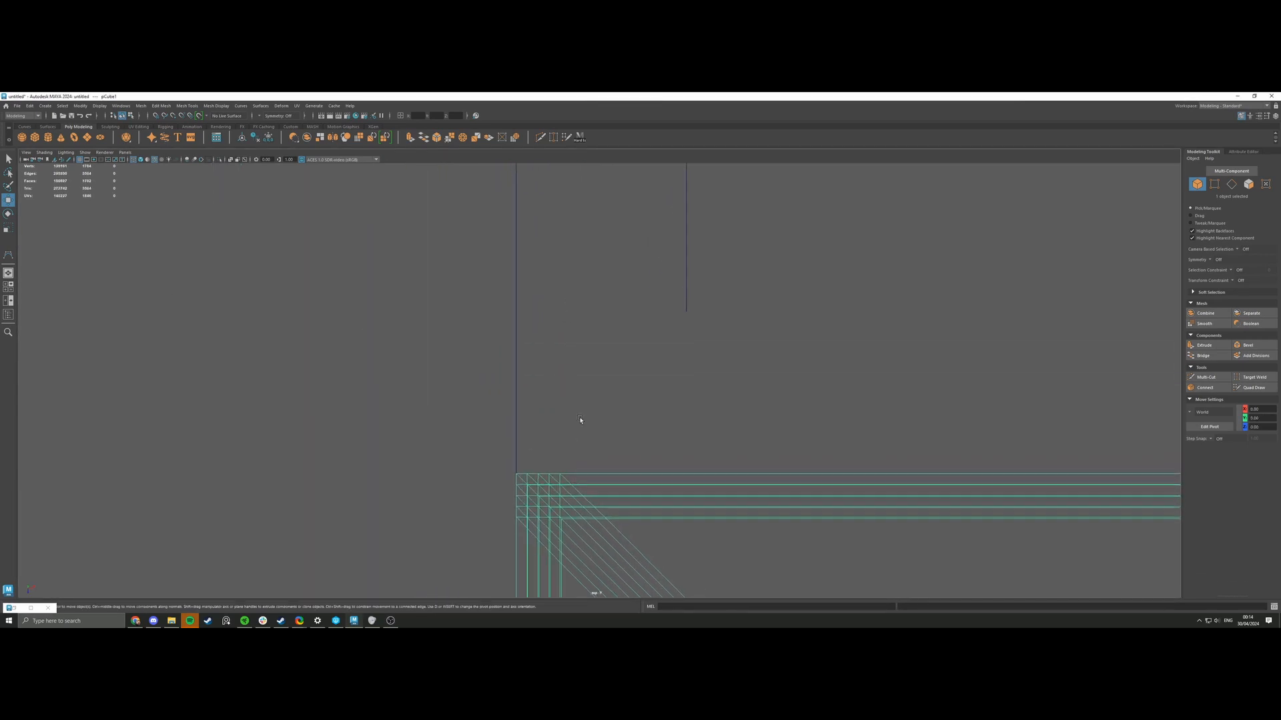
# Vertex-snap the profile curve's pivot end to the first panel's outer upper corner.
pyautogui.click(687, 312)
pyautogui.press('v')
pyautogui.moveTo(687, 314); pyautogui.dragTo(521, 466)
pyautogui.scroll(-6, 560, 355)
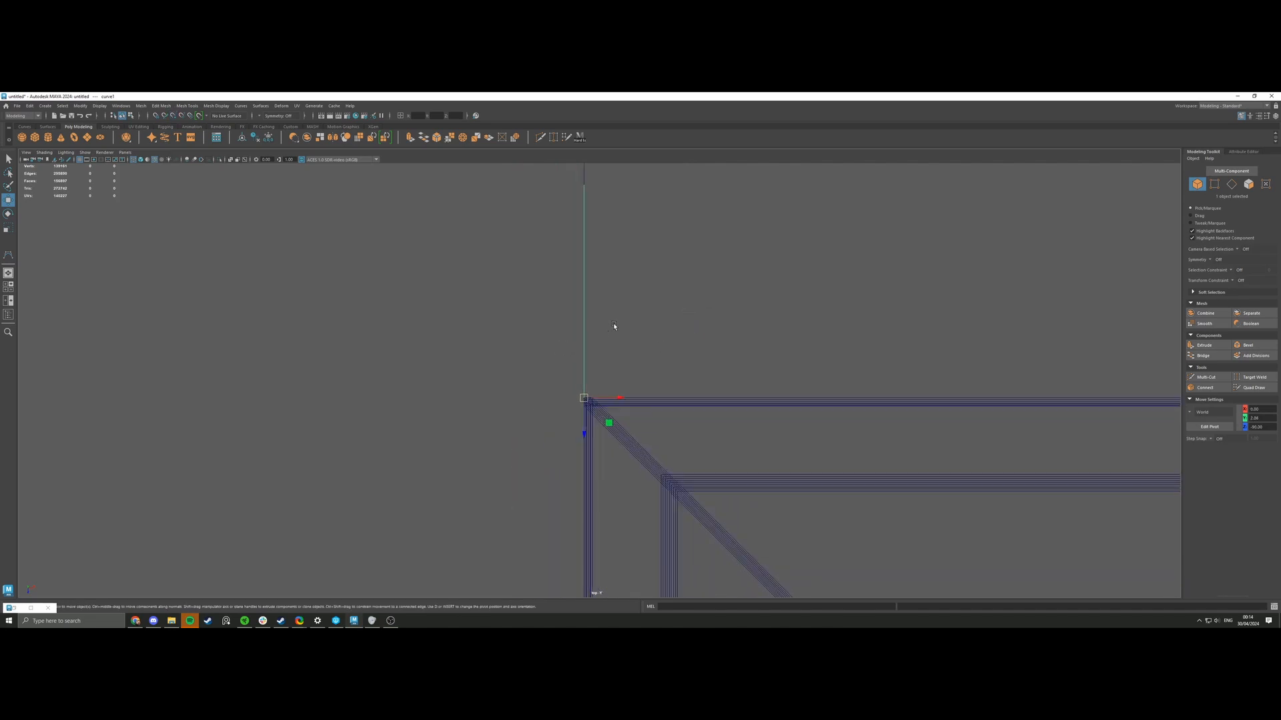
# Try to restore the top view in the first viewport with the predefined Top bookmark.
pyautogui.press('space')
pyautogui.moveTo(588, 286); pyautogui.dragTo(573, 319)
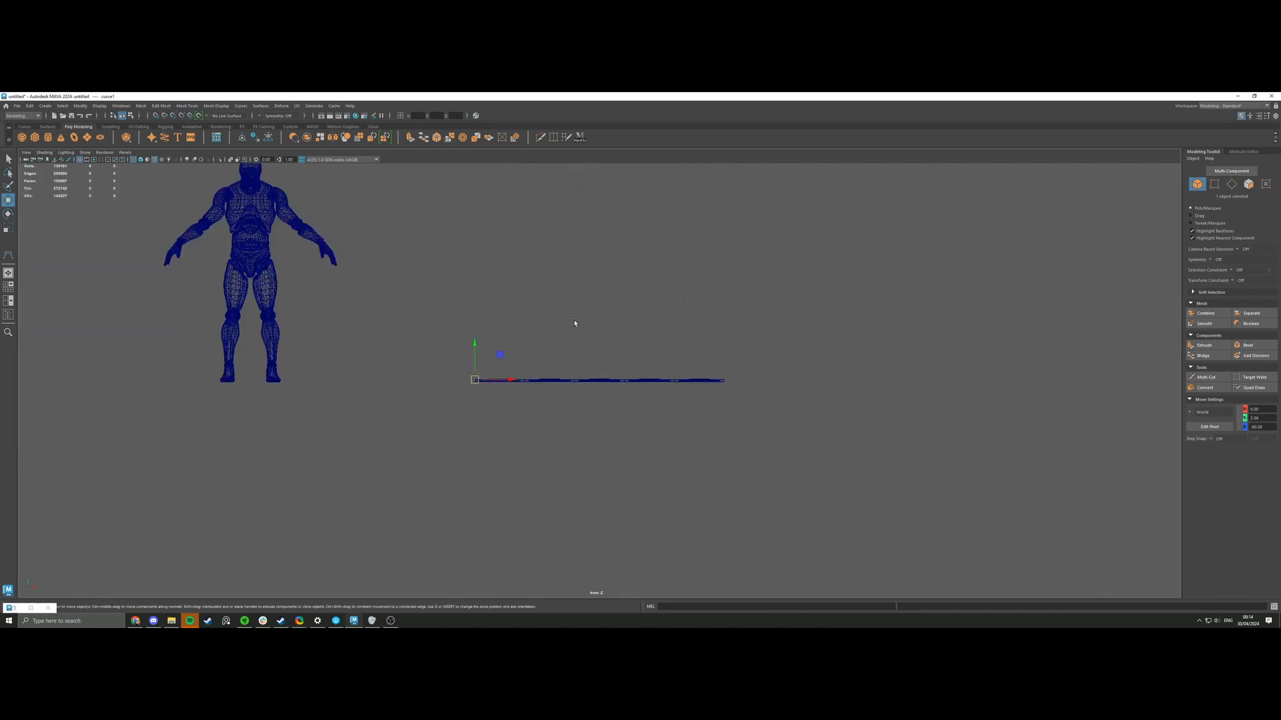
pyautogui.press('space')
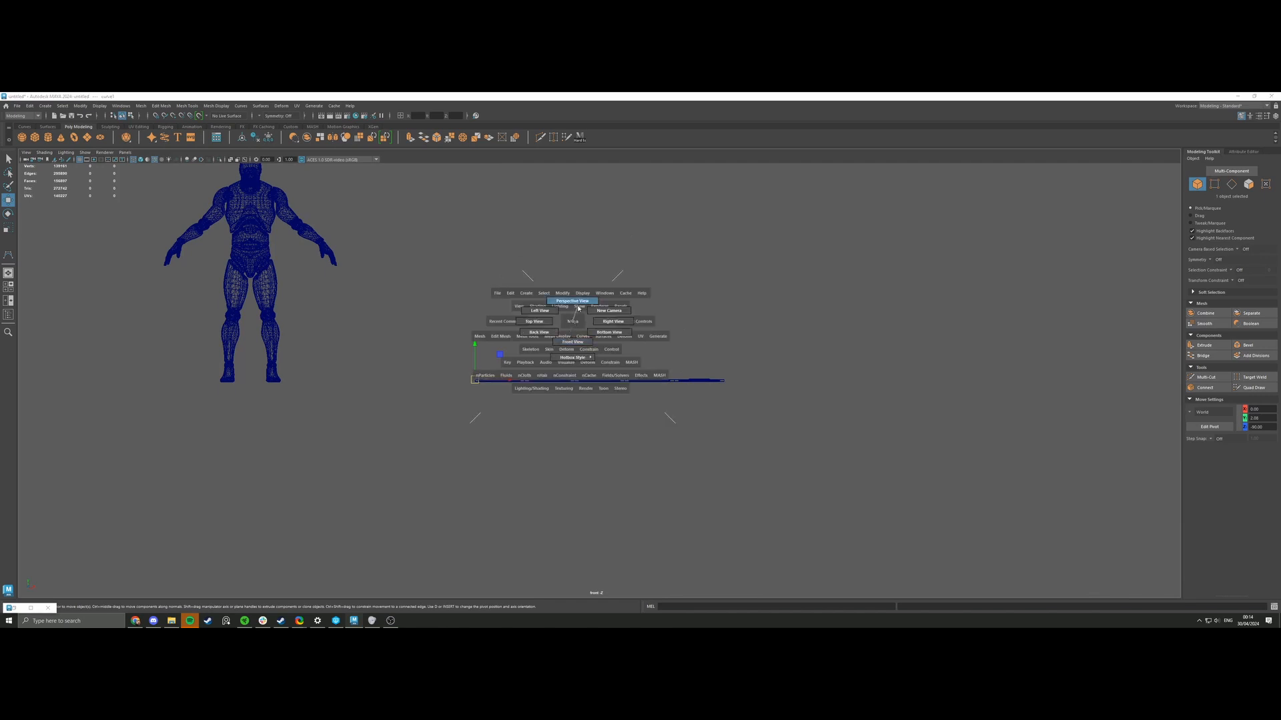
pyautogui.press('space')
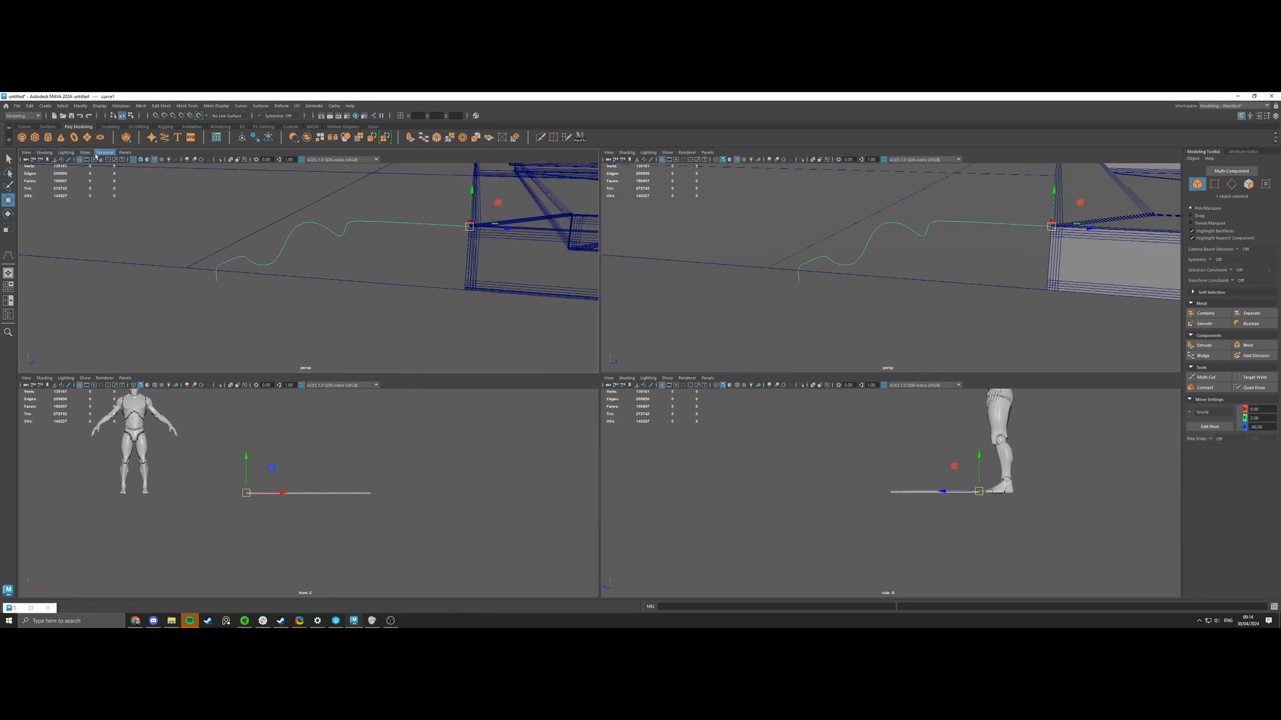
pyautogui.click(27, 153)
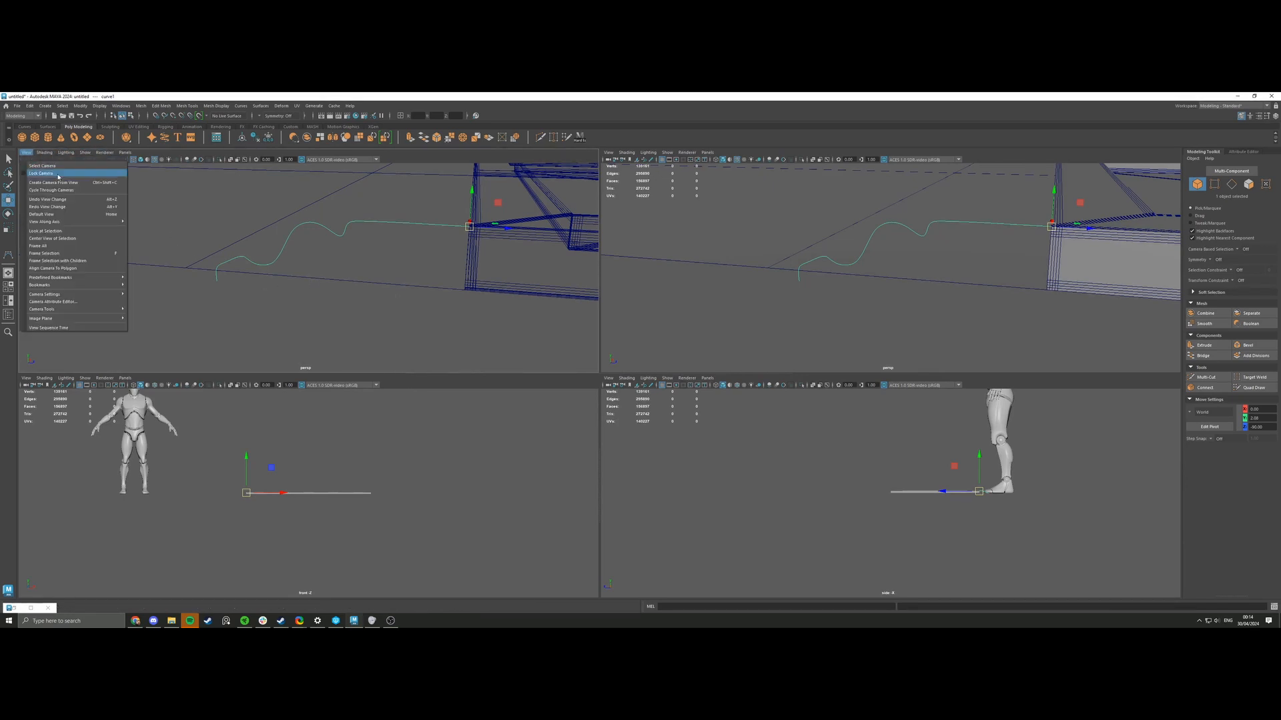
pyautogui.moveTo(74, 286)
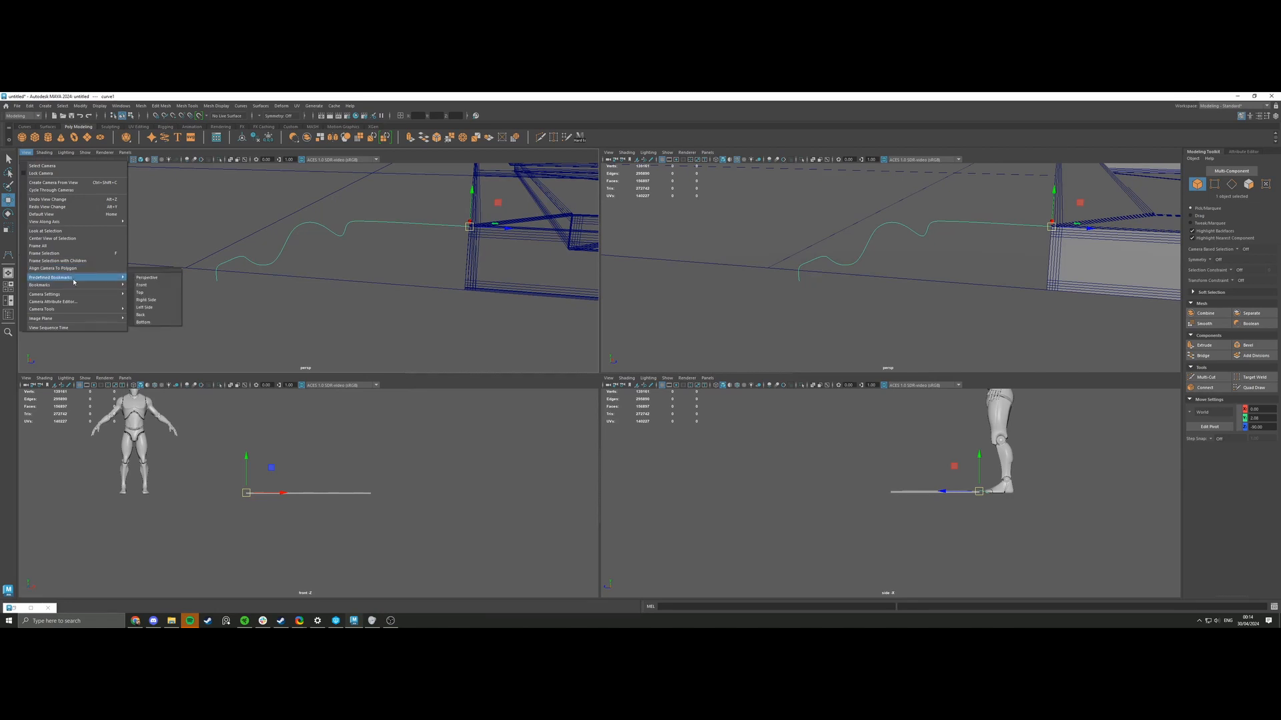
pyautogui.click(140, 292)
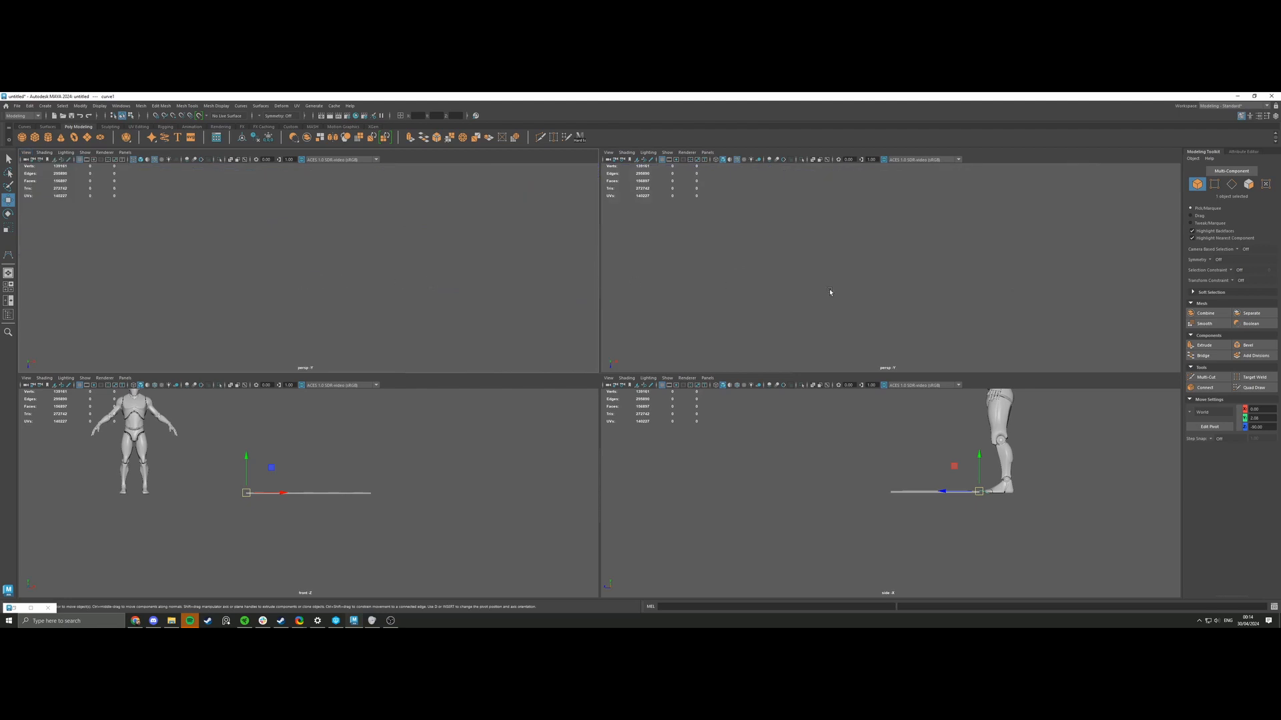
pyautogui.click(804, 281)
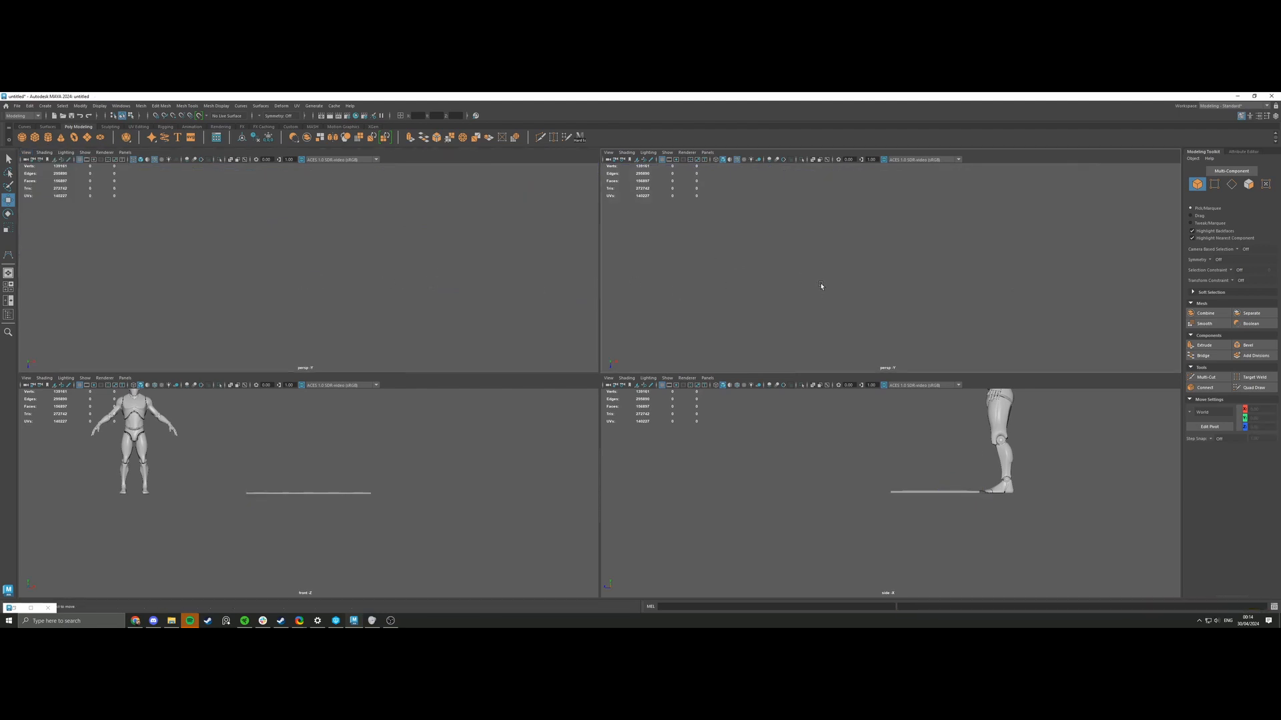
pyautogui.hotkey('ctrl', 'z')
pyautogui.click(834, 314)
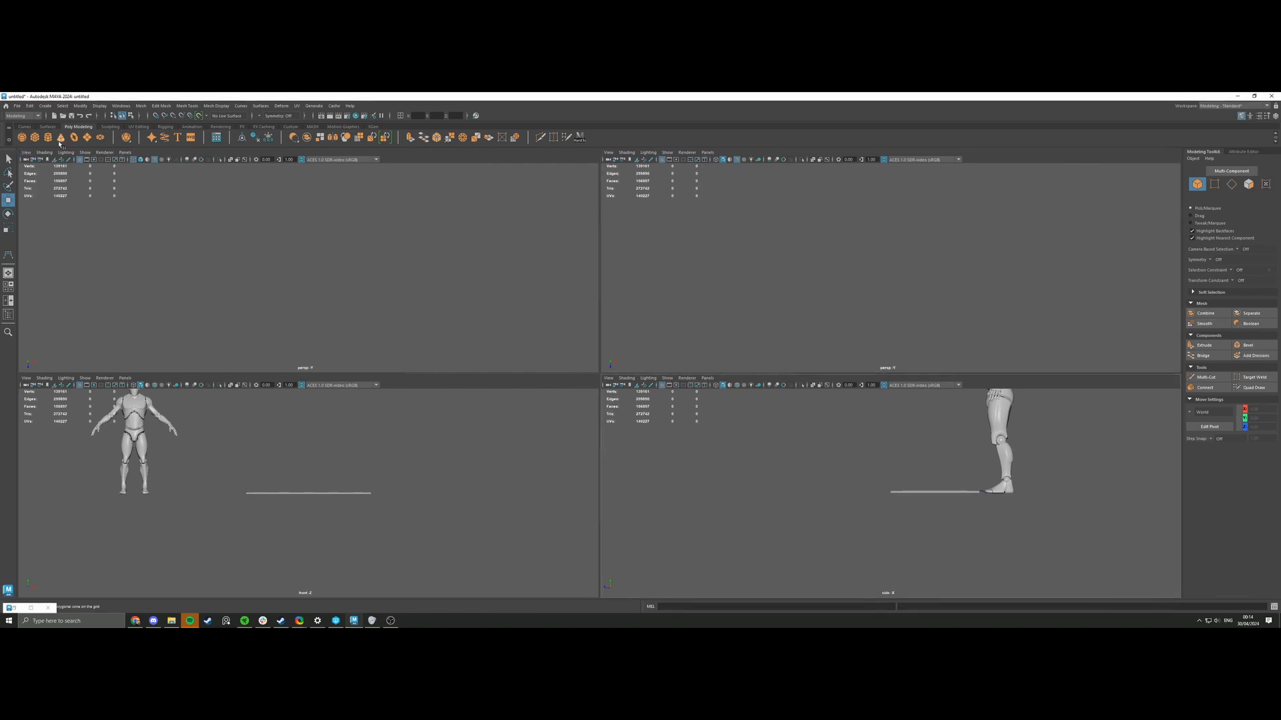
# Reset the perspective camera to its default view and frame the first panel beside the profile image plane.
pyautogui.click(122, 153)
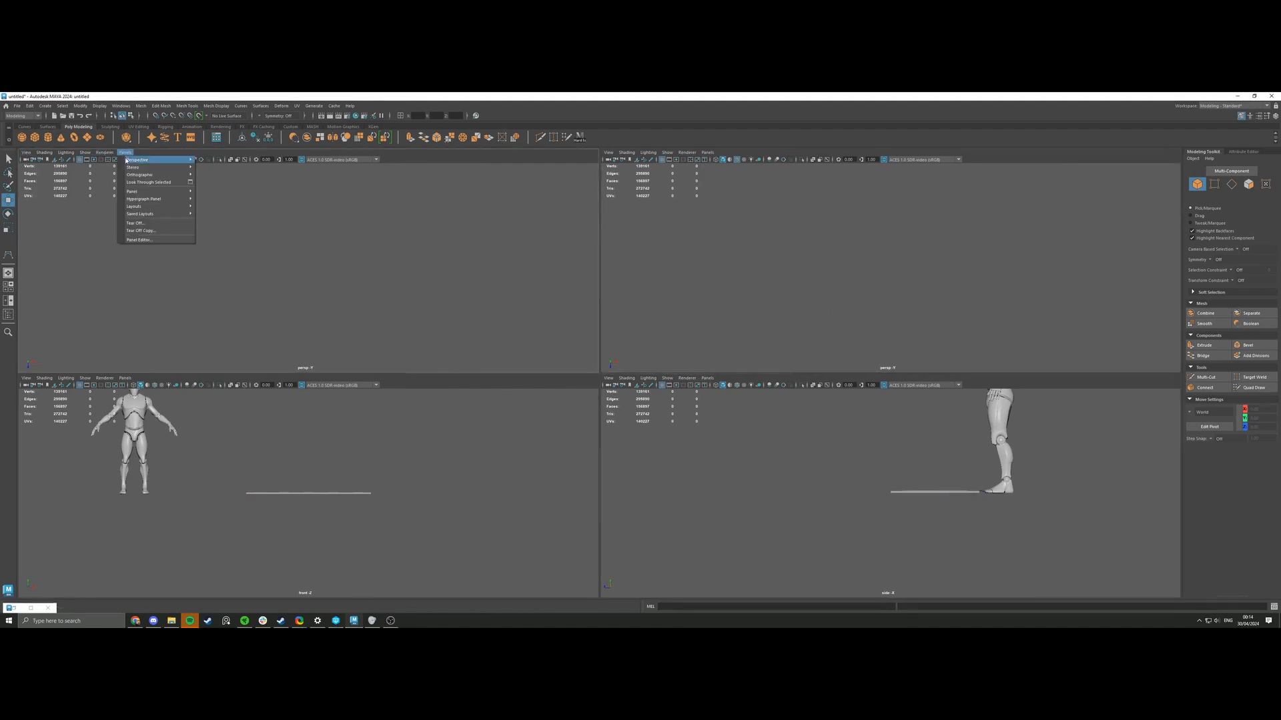
pyautogui.moveTo(156, 193)
pyautogui.click(26, 152)
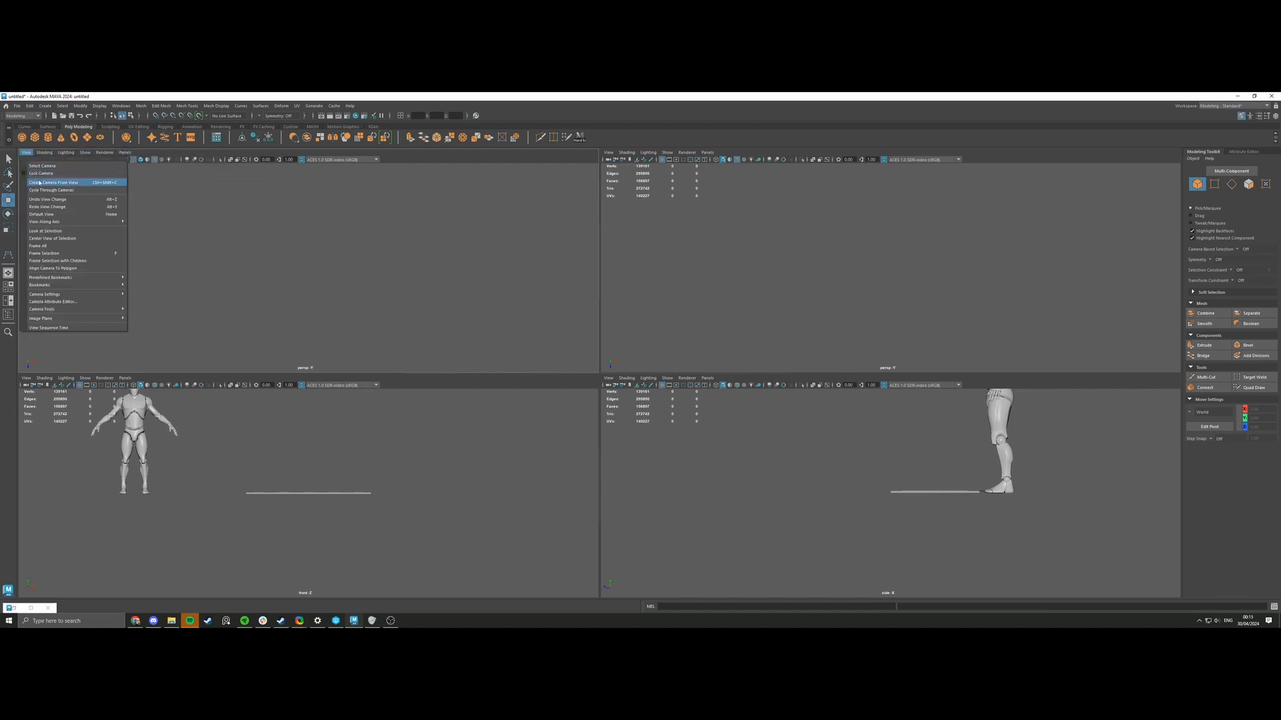
pyautogui.moveTo(75, 283)
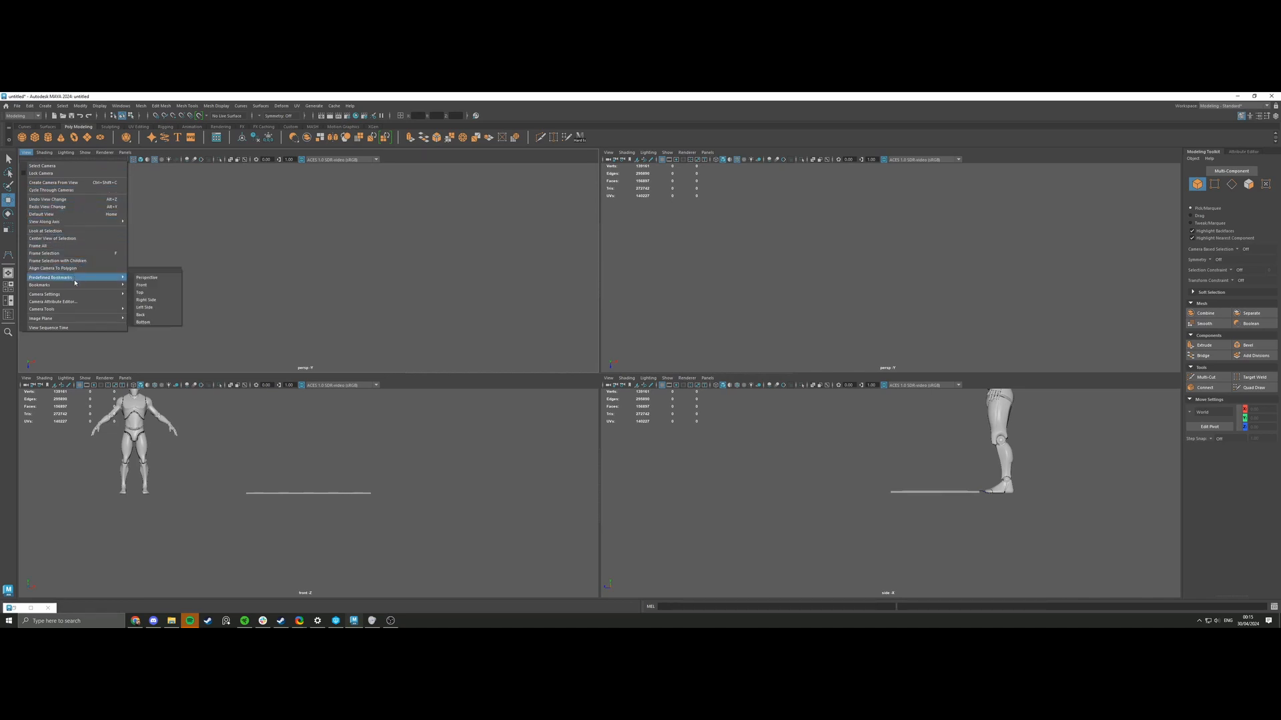
pyautogui.click(76, 216)
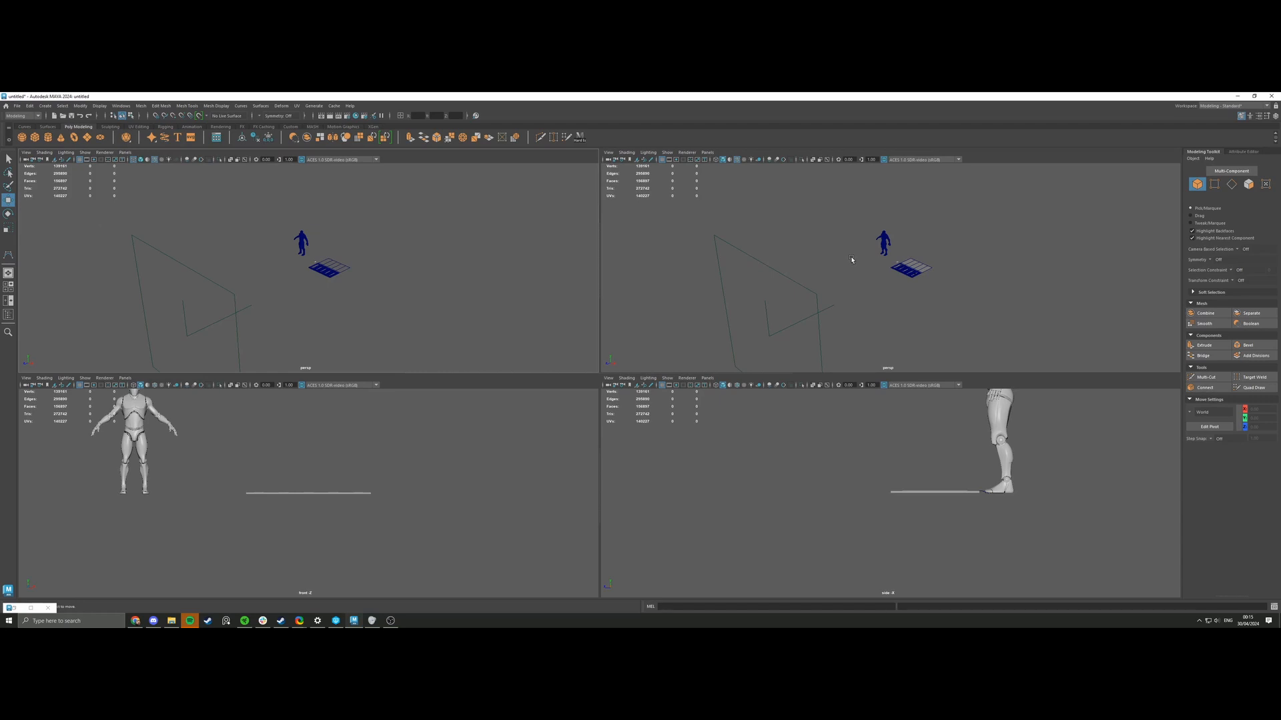
pyautogui.scroll(8, 867, 264)
pyautogui.press('space')
pyautogui.scroll(3, 803, 306)
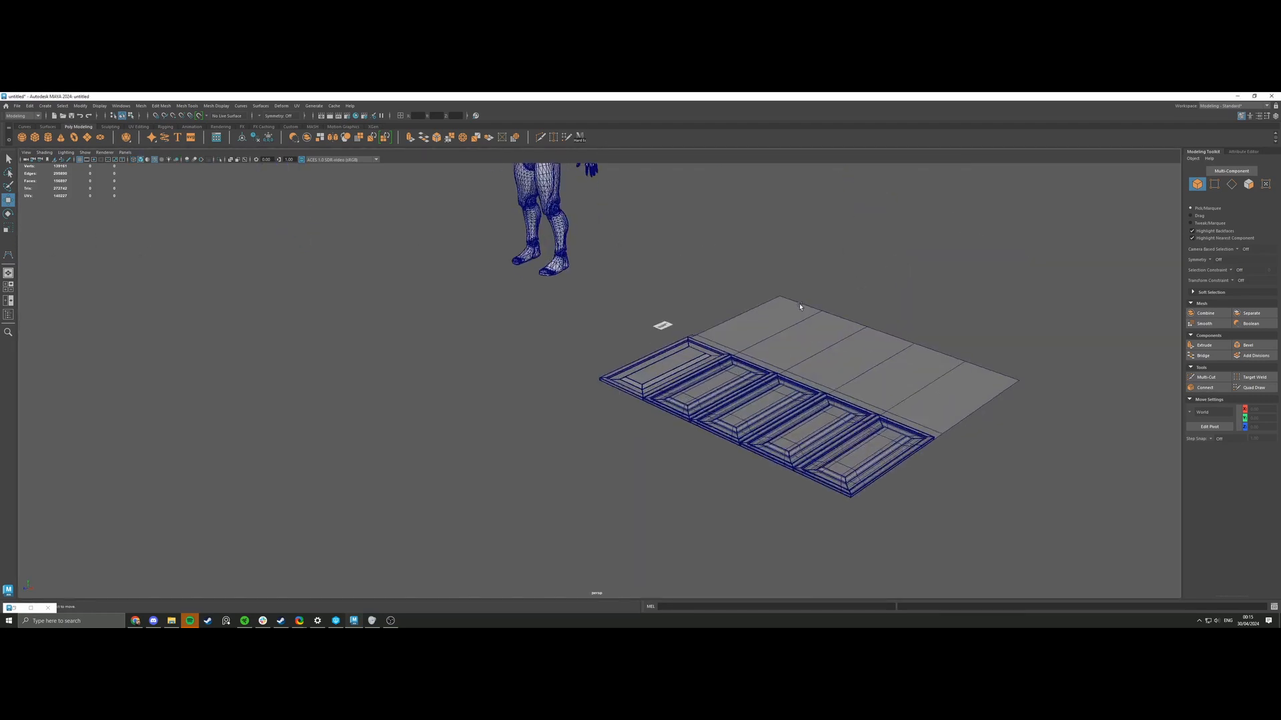
pyautogui.keyDown('alt'); pyautogui.moveTo(803, 306); pyautogui.dragTo(788, 302); pyautogui.keyUp('alt')
pyautogui.scroll(6, 788, 303)
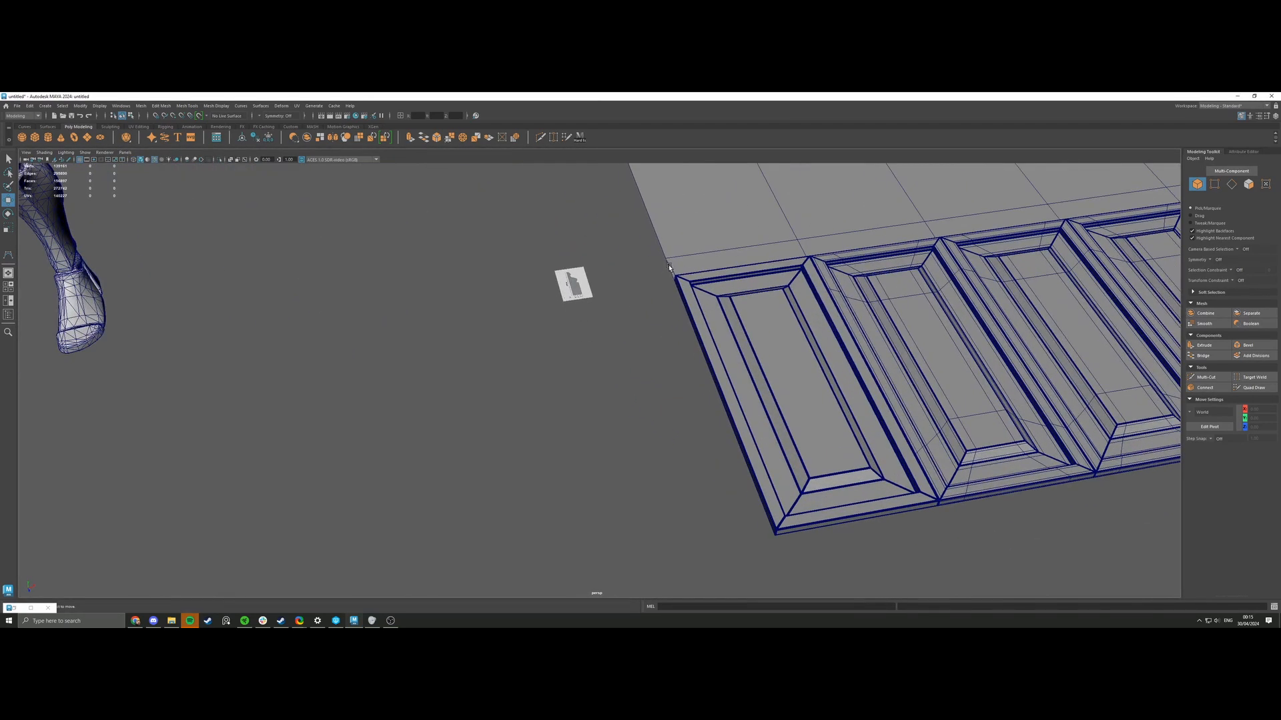
# Uniformly scale the profile curve up from its end at the panel corner to about 1.14 and check its fit against the panel.
pyautogui.click(670, 269)
pyautogui.press('space')
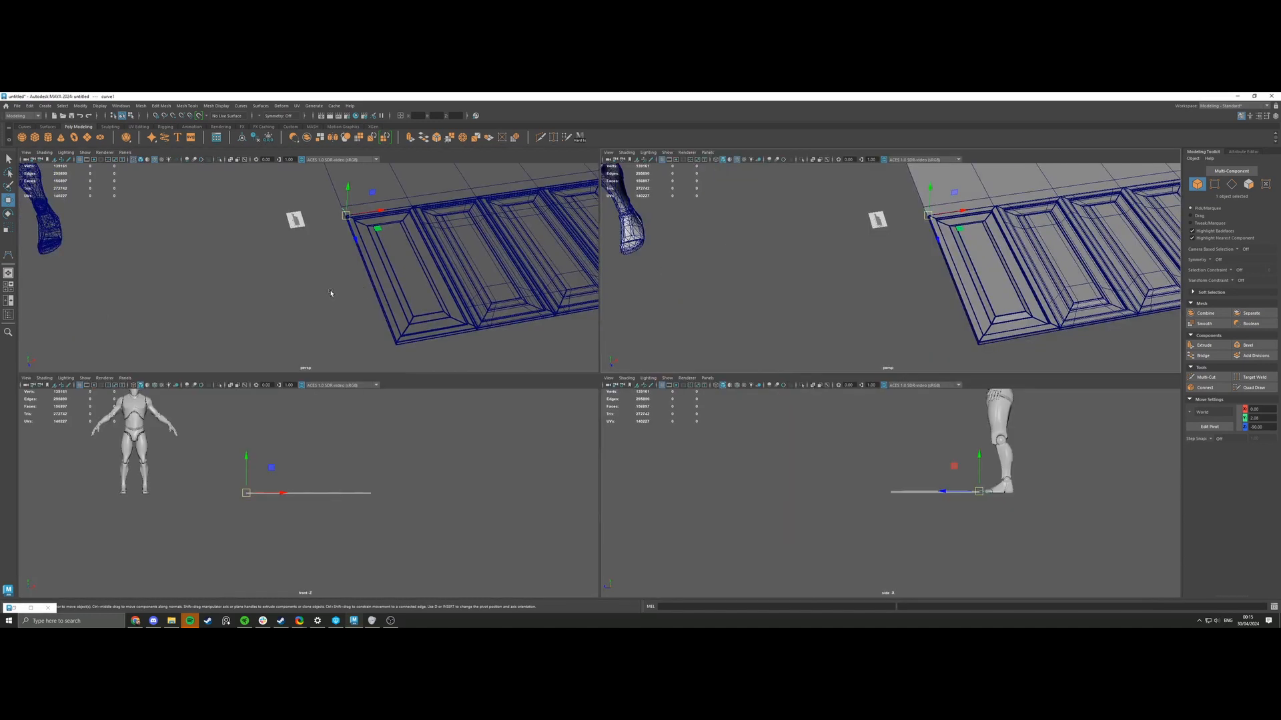
pyautogui.scroll(8, 331, 294)
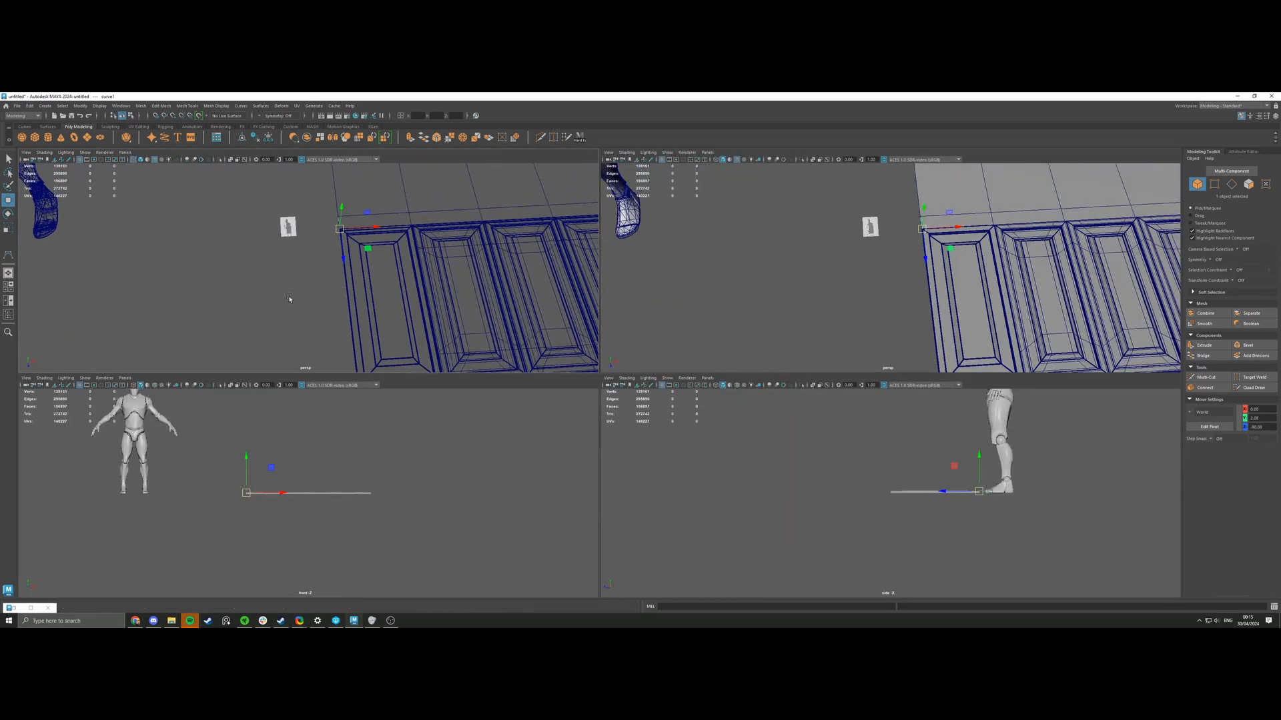
pyautogui.scroll(1, 289, 299)
pyautogui.press('space')
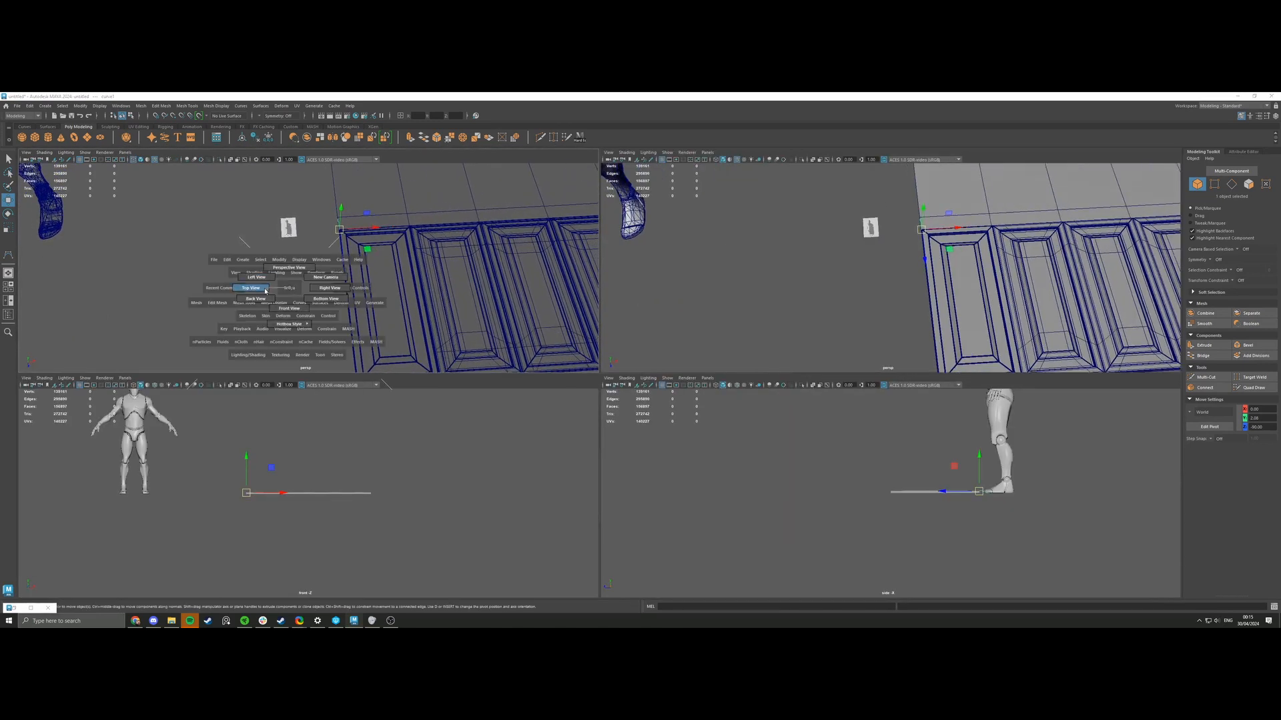
pyautogui.click(263, 290)
pyautogui.keyDown('alt'); pyautogui.moveTo(310, 237); pyautogui.dragTo(307, 327, button='middle'); pyautogui.keyUp('alt')
pyautogui.press('r')
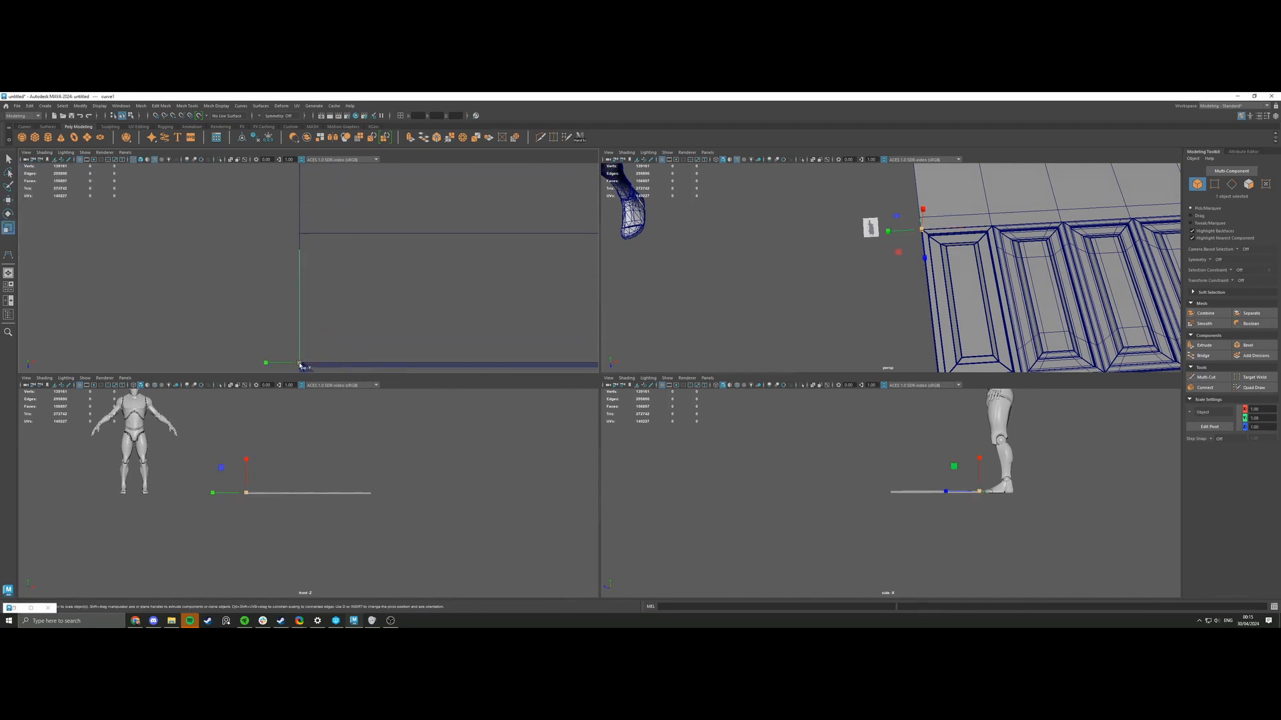
pyautogui.moveTo(303, 356); pyautogui.dragTo(317, 352)
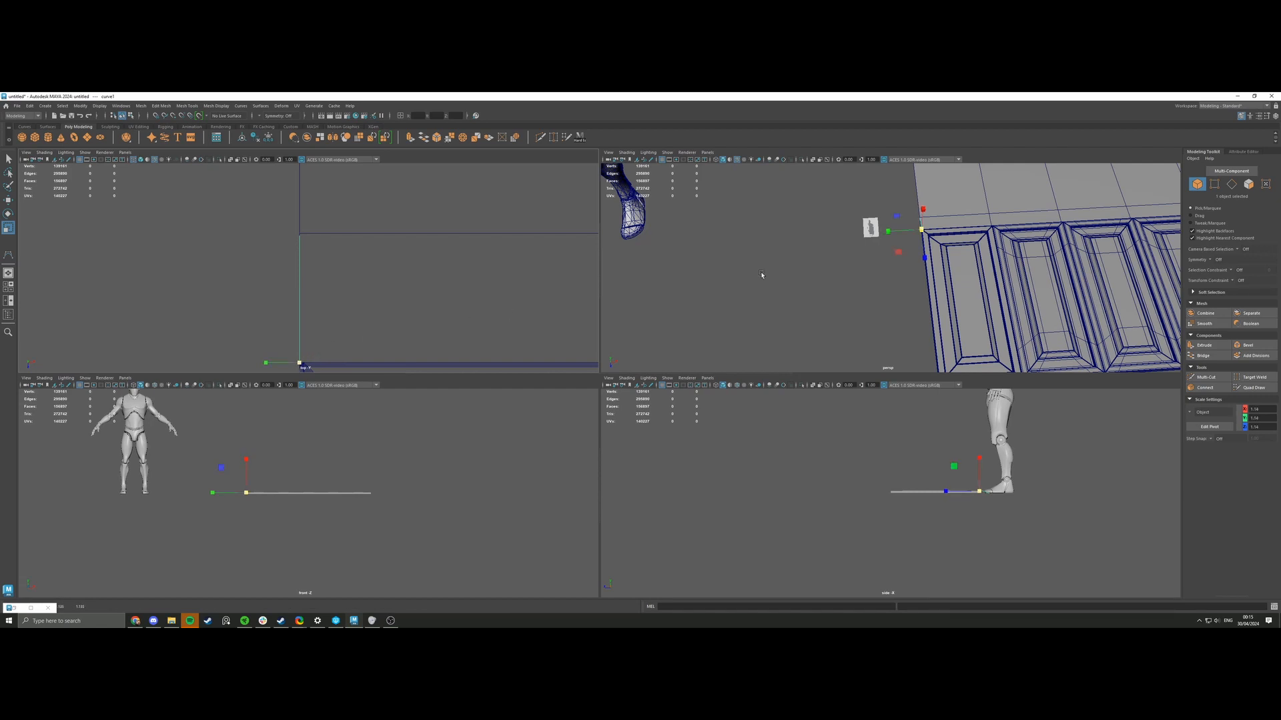
pyautogui.press('space')
pyautogui.keyDown('alt'); pyautogui.moveTo(614, 283); pyautogui.dragTo(721, 252); pyautogui.keyUp('alt')
pyautogui.press('f')
pyautogui.moveTo(536, 346)
pyautogui.keyDown('alt'); pyautogui.mouseDown()
pyautogui.moveTo(518, 329)
pyautogui.moveTo(597, 310)
pyautogui.moveTo(478, 329)
pyautogui.moveTo(513, 344)
pyautogui.mouseUp(); pyautogui.keyUp('alt')
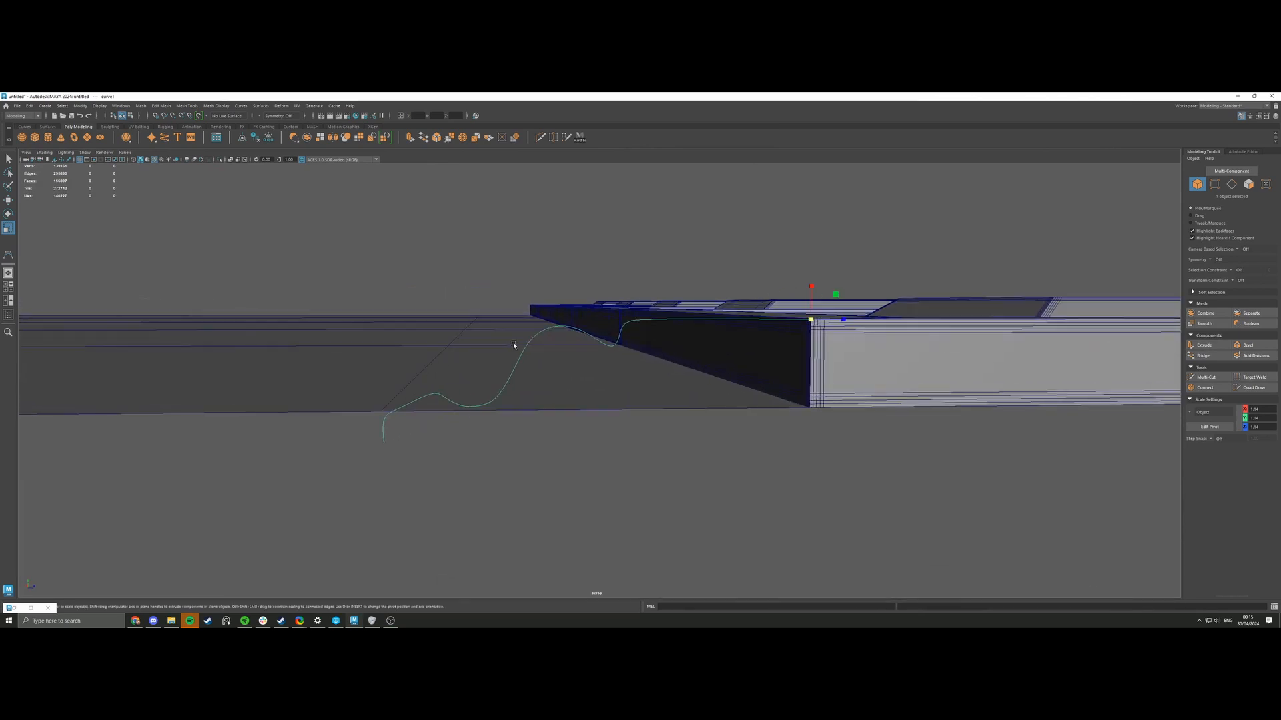
pyautogui.keyDown('alt'); pyautogui.moveTo(621, 338); pyautogui.dragTo(580, 346); pyautogui.keyUp('alt')
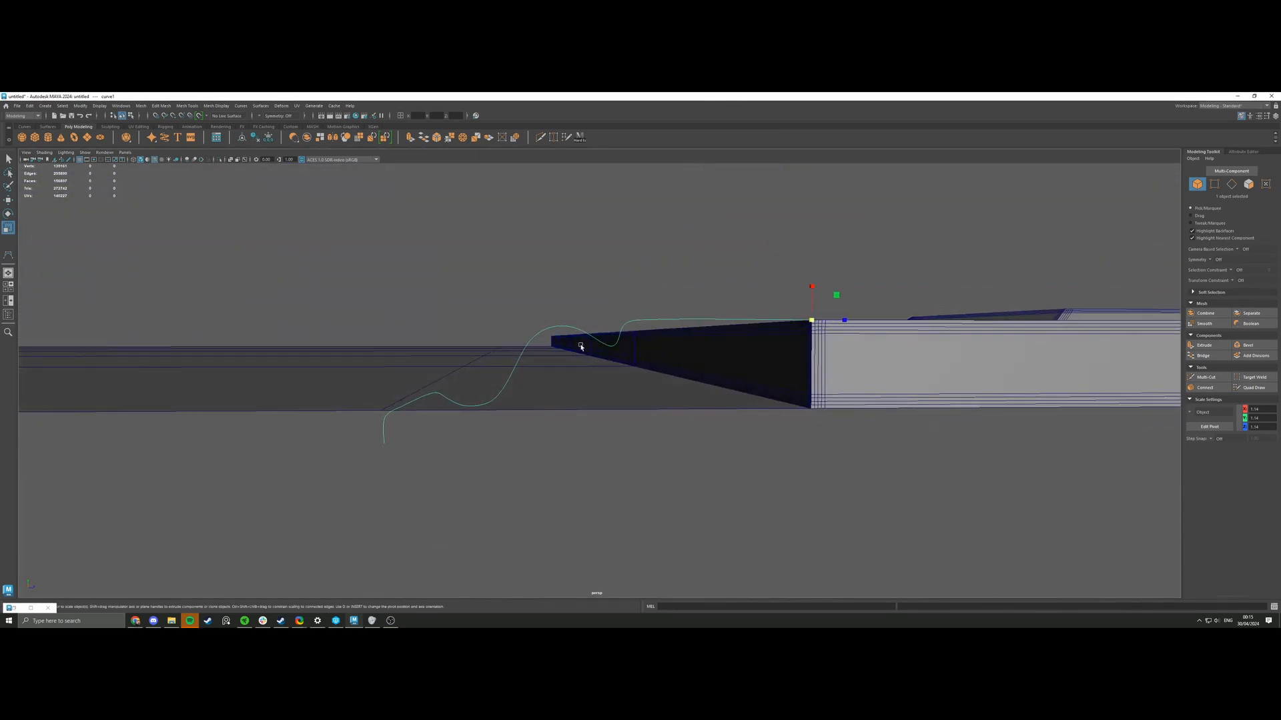
pyautogui.press('e')
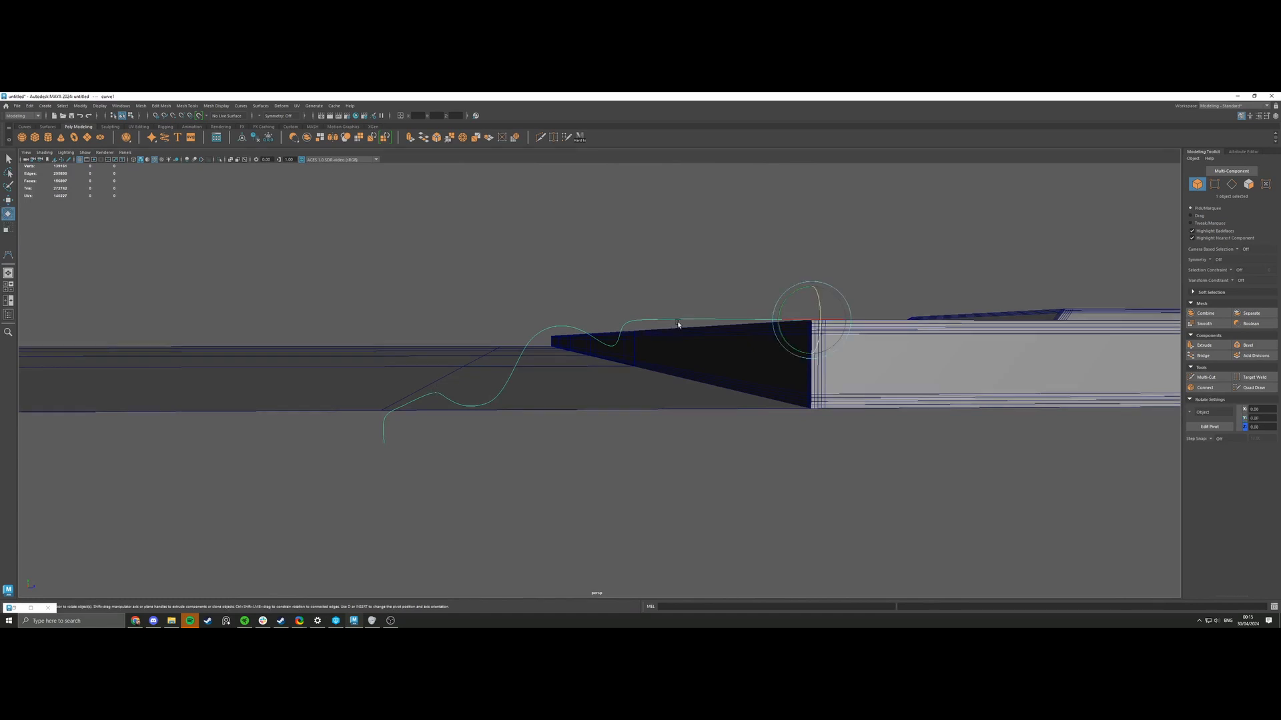
pyautogui.moveTo(797, 301); pyautogui.dragTo(737, 337)
pyautogui.hotkey('ctrl', 'z')
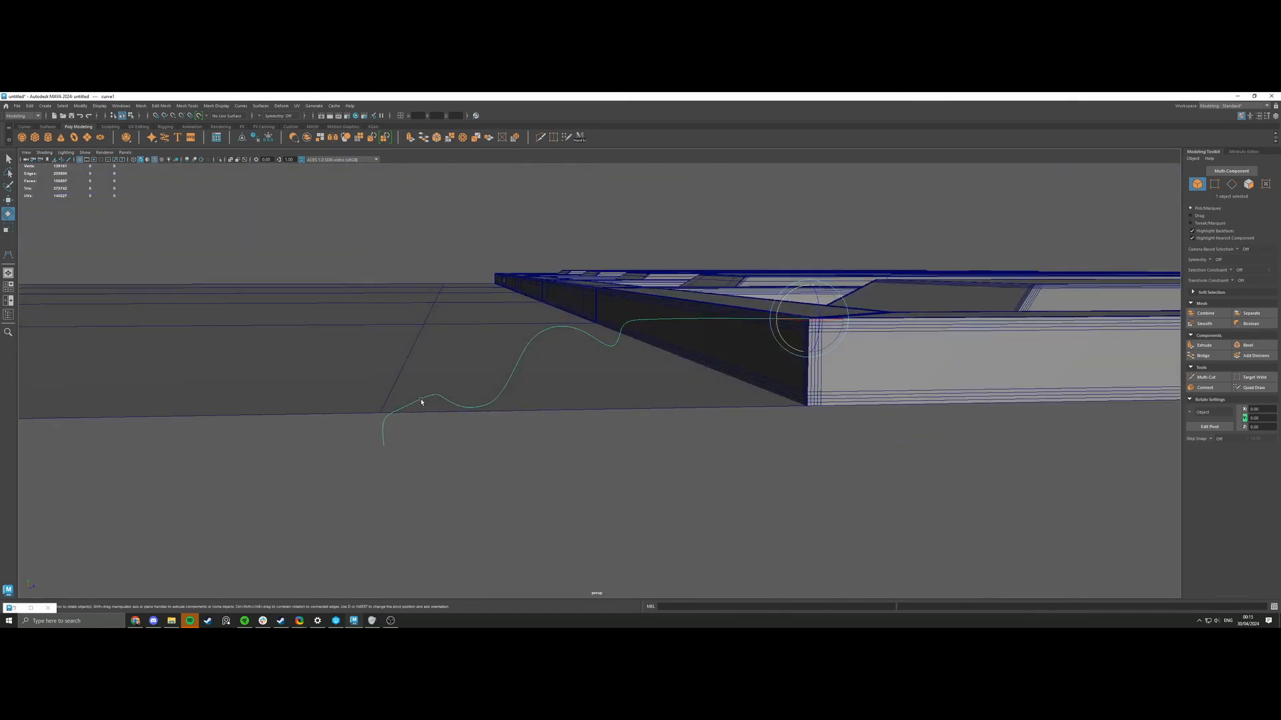
# Raise the profile curve's control vertices, excluding those at the panel corner, until the curve's free end meets the wall's base level.
pyautogui.moveTo(421, 402); pyautogui.dragTo(373, 436, button='right')
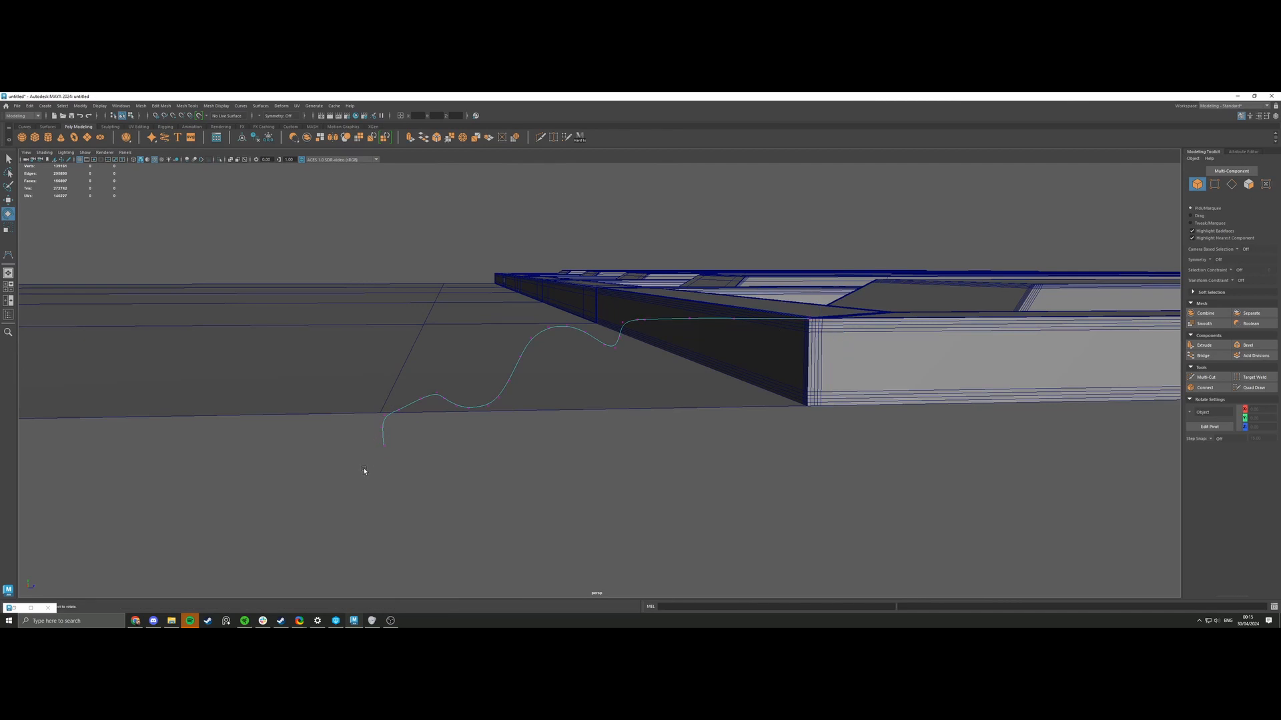
pyautogui.moveTo(364, 471); pyautogui.dragTo(764, 298)
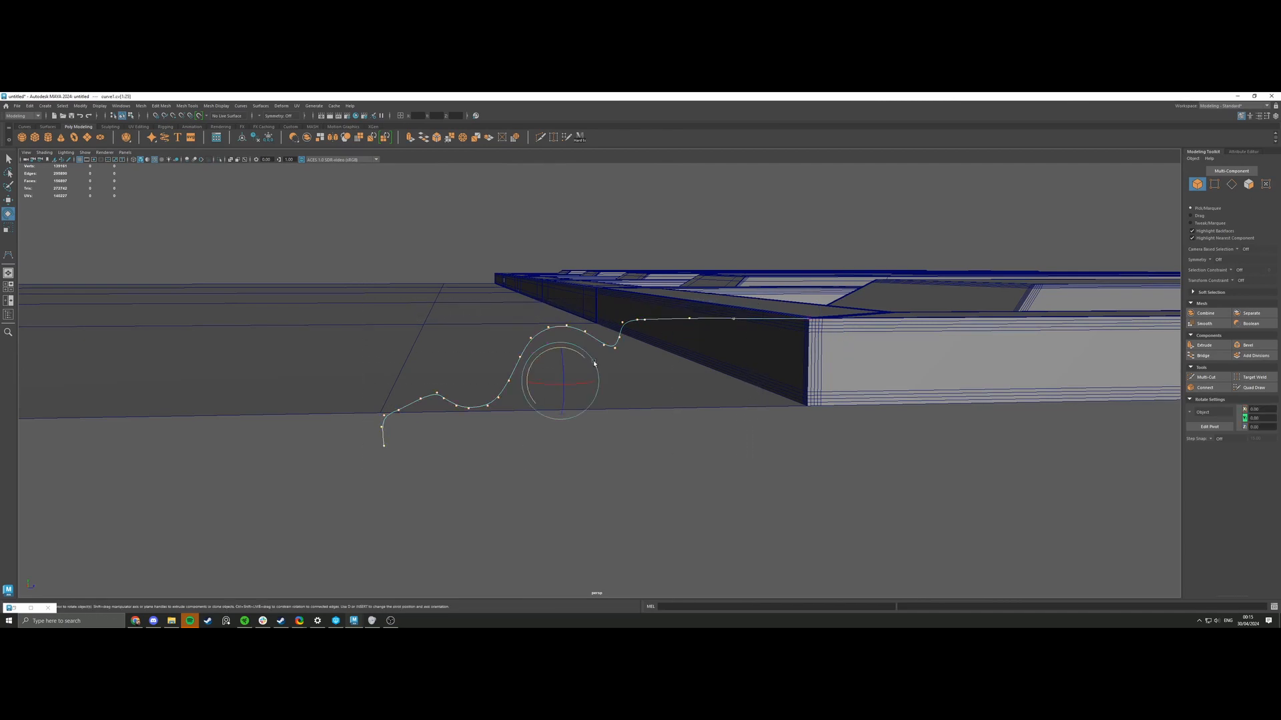
pyautogui.press('w')
pyautogui.moveTo(557, 356); pyautogui.dragTo(844, 332)
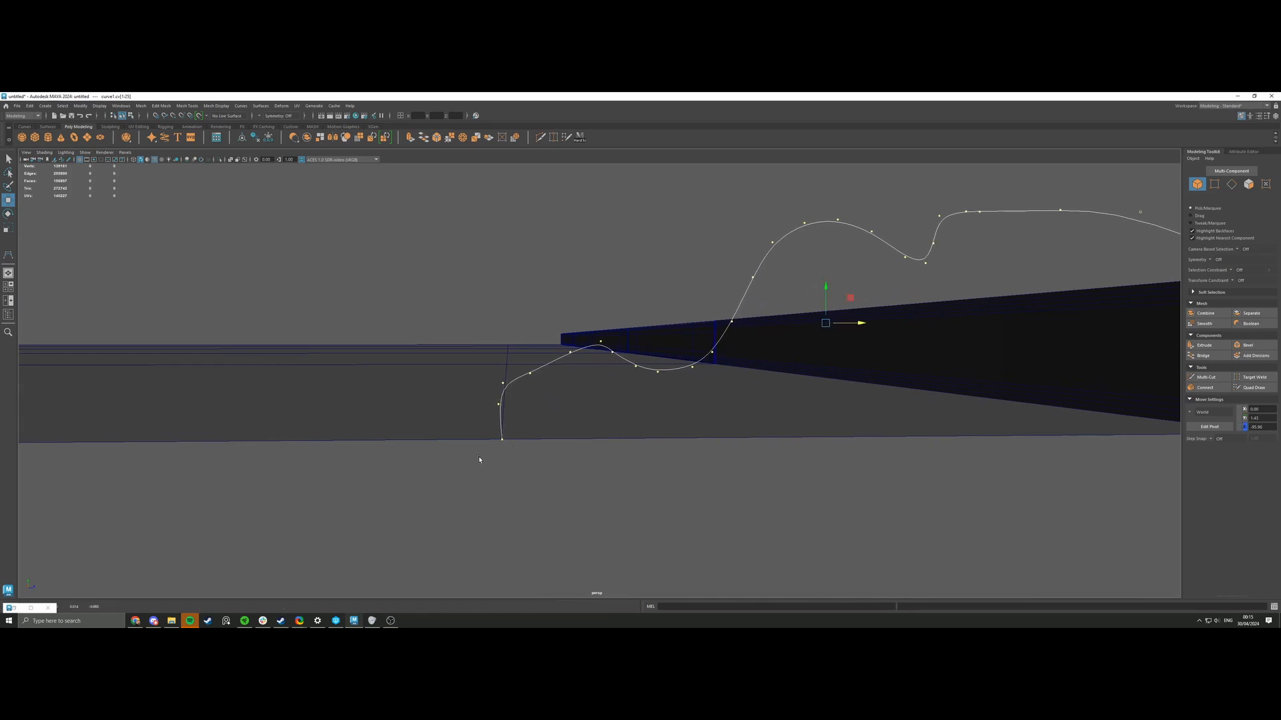
# Align the three control vertices at the profile's free end vertically, with the end vertex at Y 0 and Z -100.
pyautogui.moveTo(479, 460); pyautogui.dragTo(511, 373)
pyautogui.press('r')
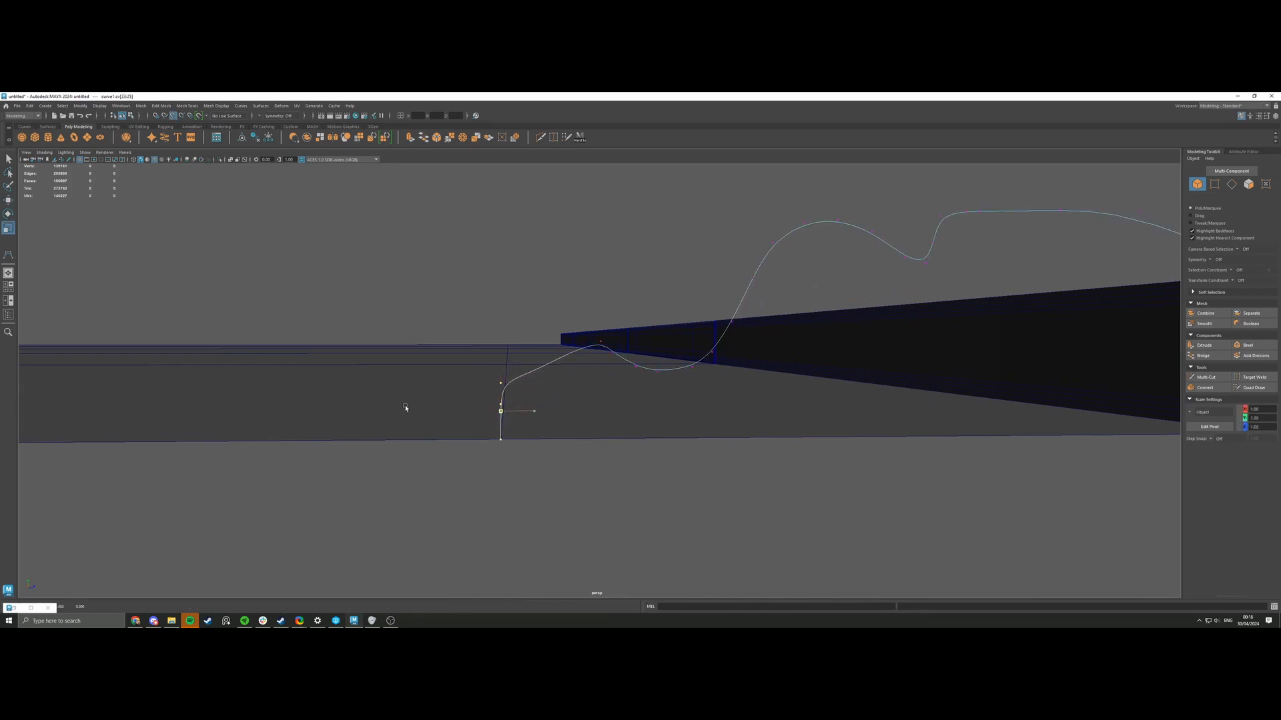
pyautogui.press('w')
pyautogui.moveTo(494, 432); pyautogui.dragTo(513, 446)
pyautogui.moveTo(522, 331); pyautogui.dragTo(521, 335)
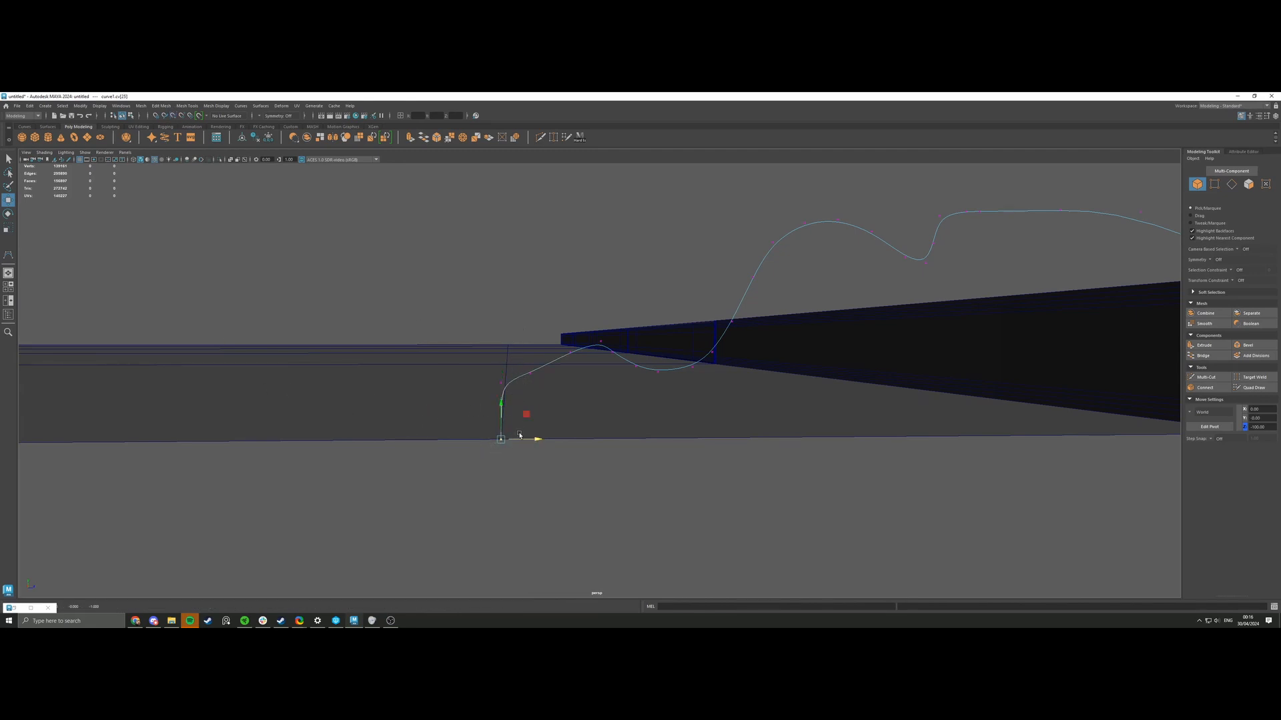
pyautogui.moveTo(520, 434); pyautogui.dragTo(424, 415)
pyautogui.press('r')
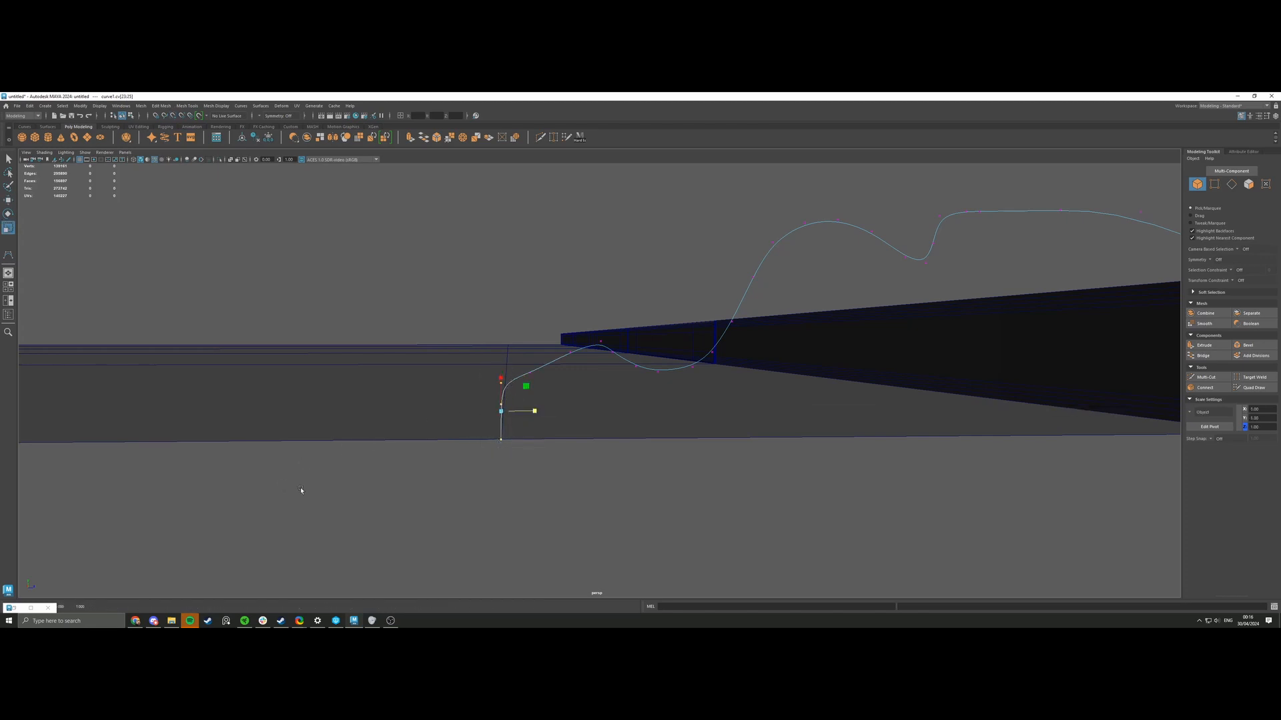
# Flatten the control vertices of the profile's straight run near the panel to one common height.
pyautogui.keyDown('alt'); pyautogui.moveTo(301, 491); pyautogui.dragTo(607, 379); pyautogui.keyUp('alt')
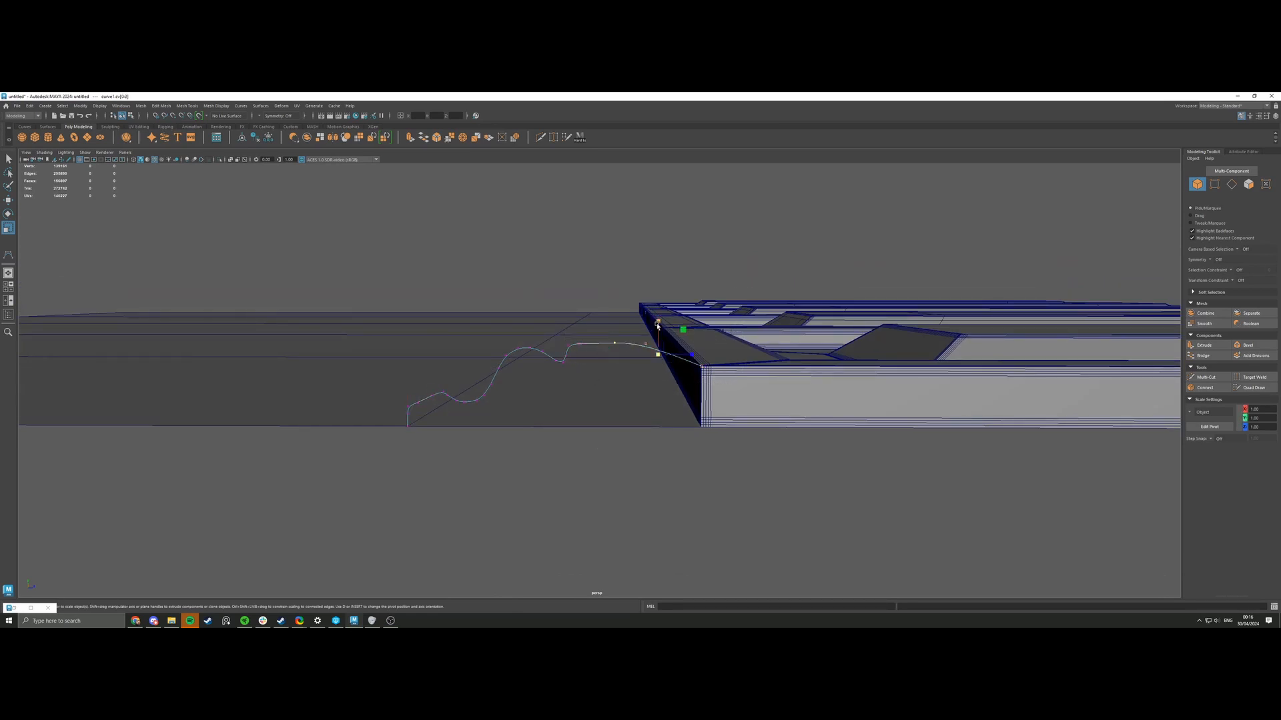
pyautogui.moveTo(657, 321); pyautogui.dragTo(648, 396)
pyautogui.moveTo(565, 334); pyautogui.dragTo(717, 359)
pyautogui.moveTo(629, 319); pyautogui.dragTo(569, 394)
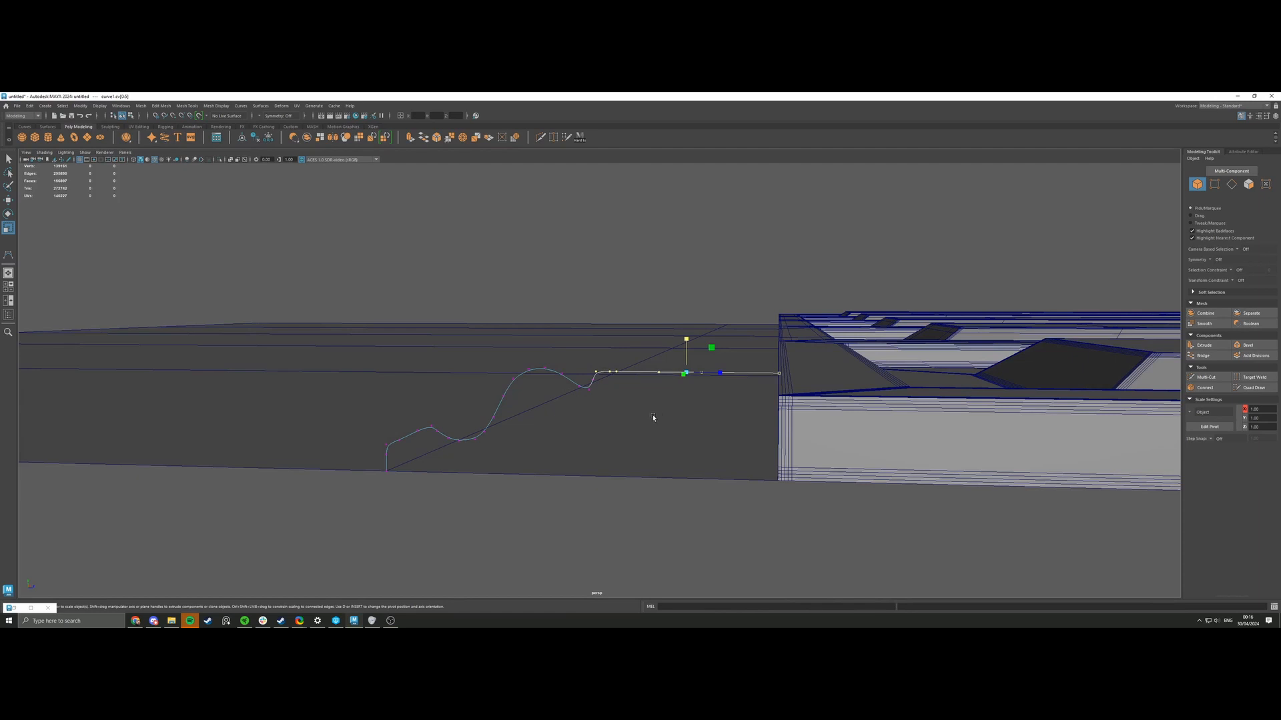
# Duplicate the whole profile curve and offset the copy 10 units along X.
pyautogui.press('space')
pyautogui.press('space')
pyautogui.keyDown('alt'); pyautogui.moveTo(713, 346); pyautogui.dragTo(671, 360); pyautogui.keyUp('alt')
pyautogui.click(559, 367)
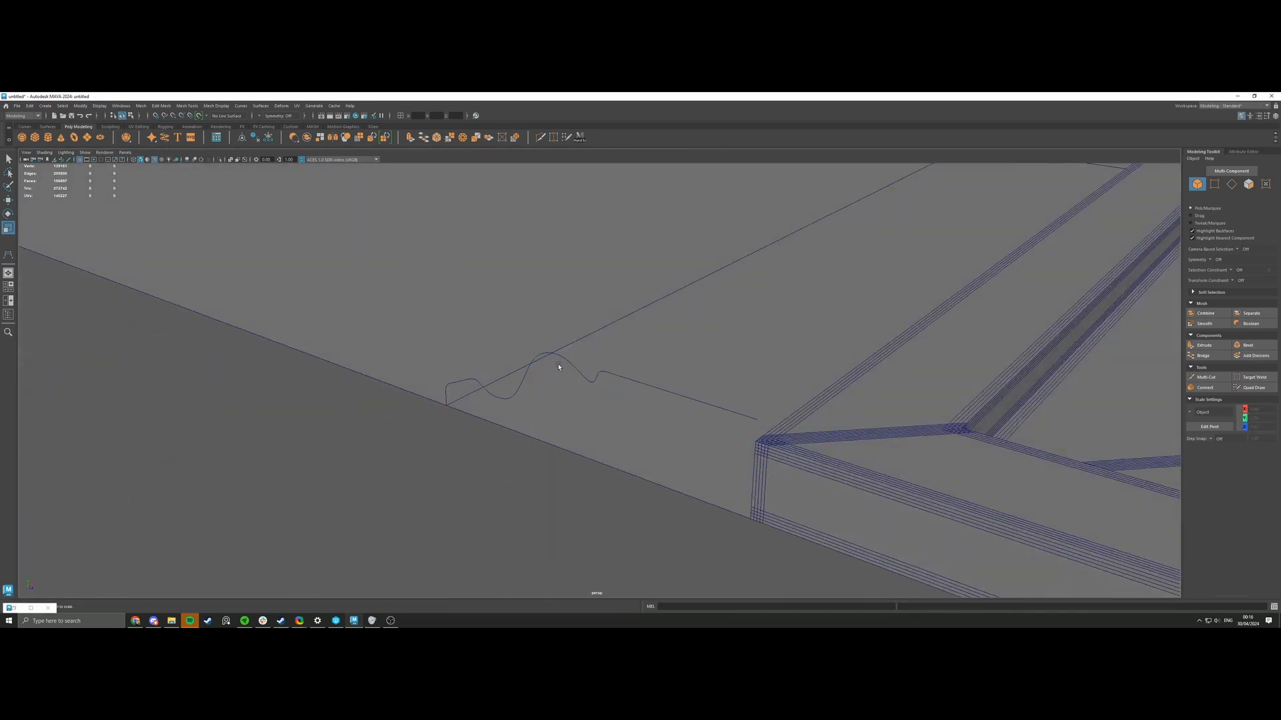
pyautogui.click(565, 360)
pyautogui.keyDown('alt'); pyautogui.moveTo(603, 357); pyautogui.dragTo(684, 386); pyautogui.keyUp('alt')
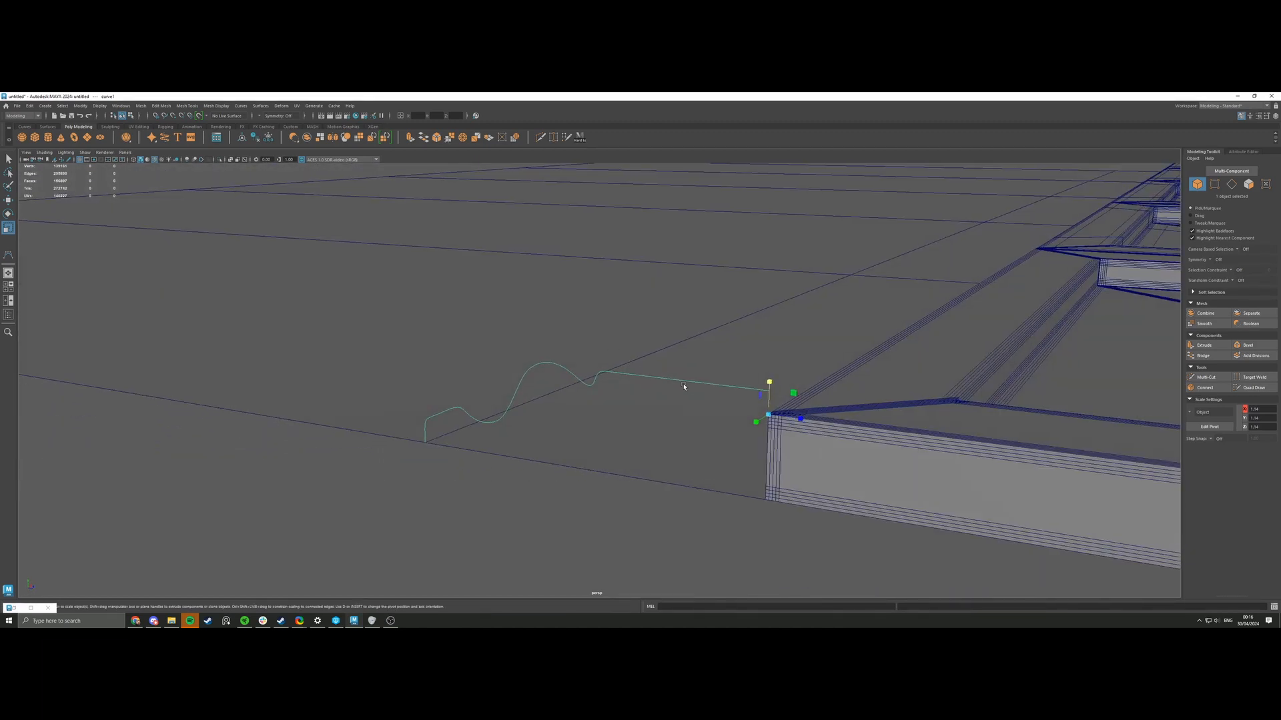
pyautogui.press('w')
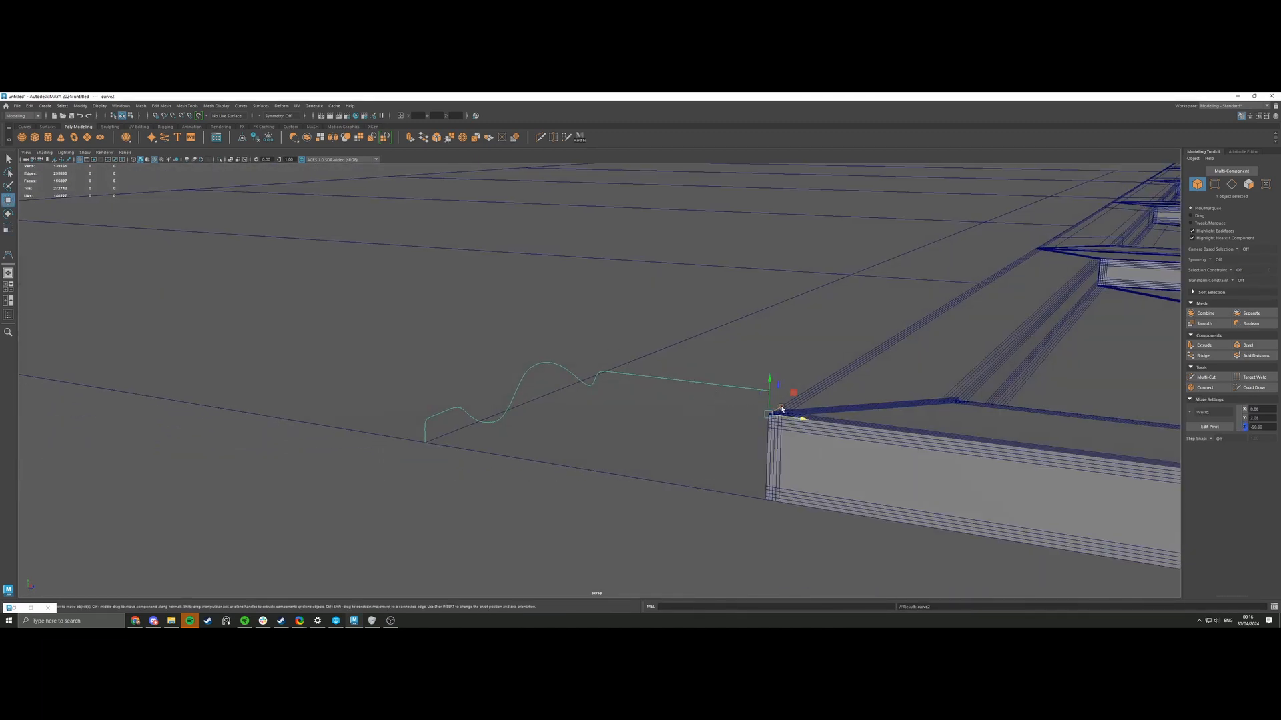
pyautogui.keyDown('shift'); pyautogui.moveTo(781, 409); pyautogui.dragTo(880, 345); pyautogui.keyUp('shift')
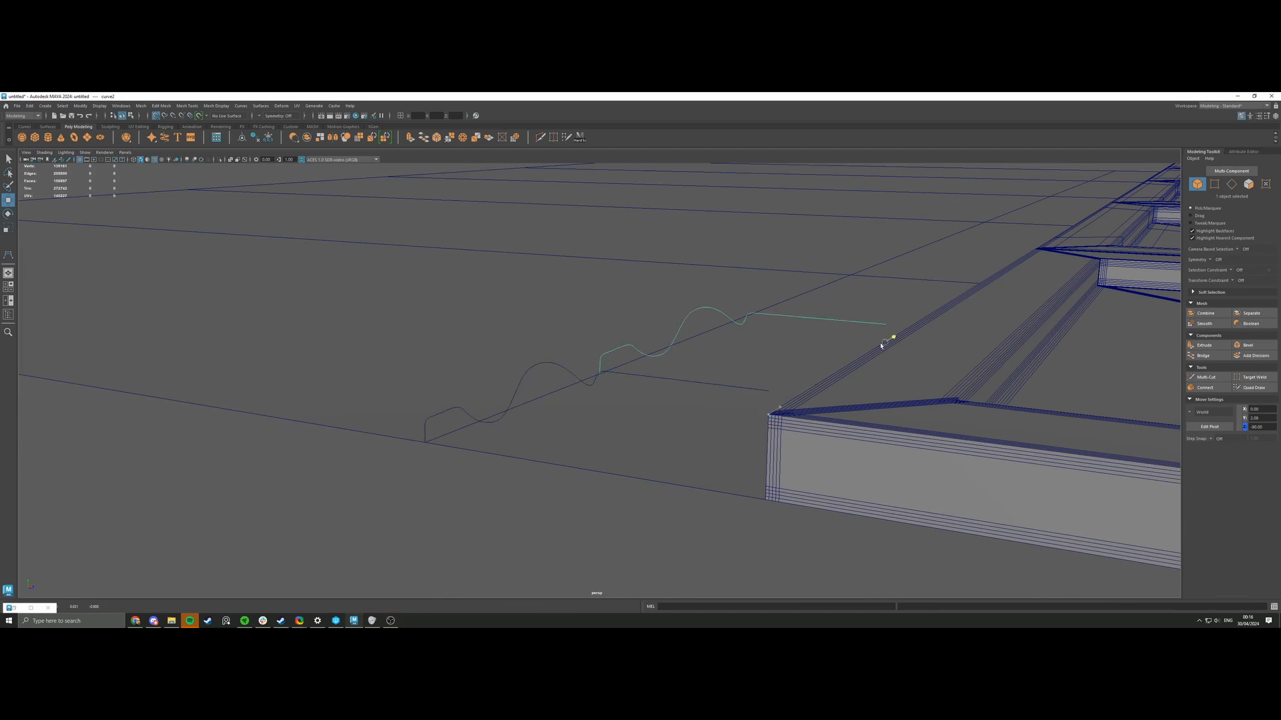
# Loft a polygon surface between the original profile curve and its copy.
pyautogui.click(697, 381)
pyautogui.keyDown('shift'); pyautogui.click(745, 321); pyautogui.keyUp('shift')
pyautogui.click(260, 106)
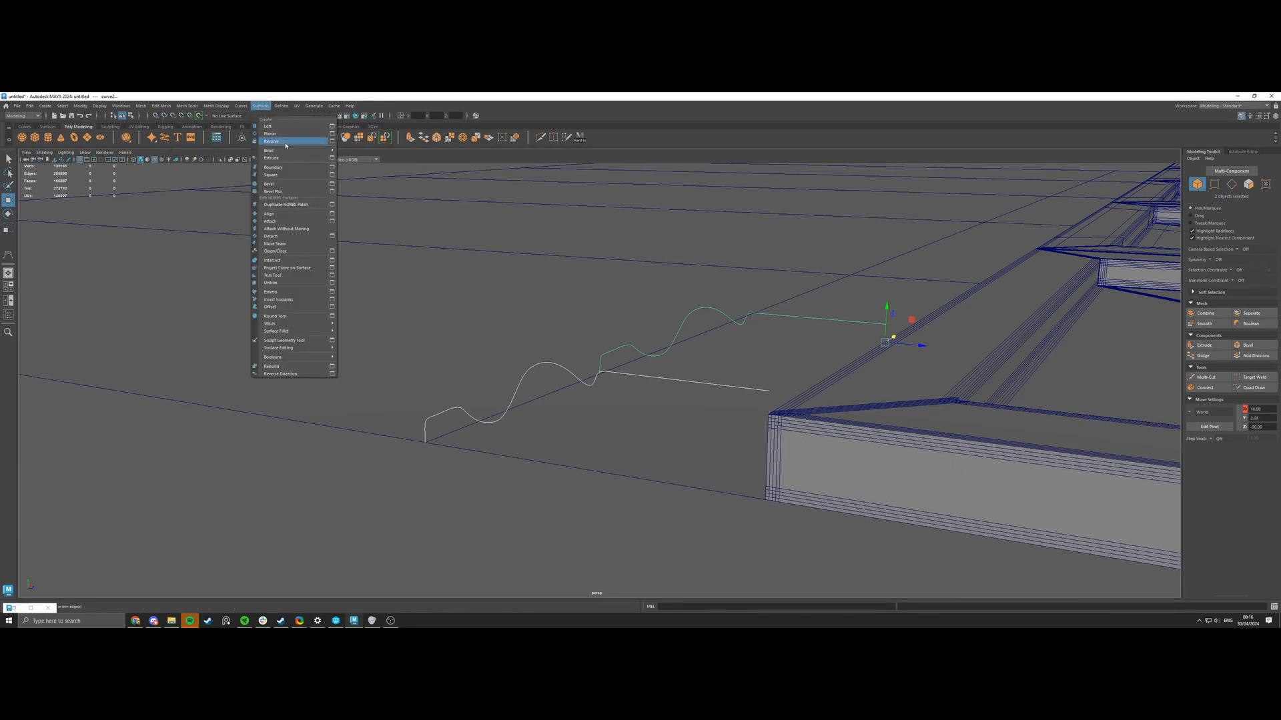
pyautogui.click(267, 126)
pyautogui.press('f')
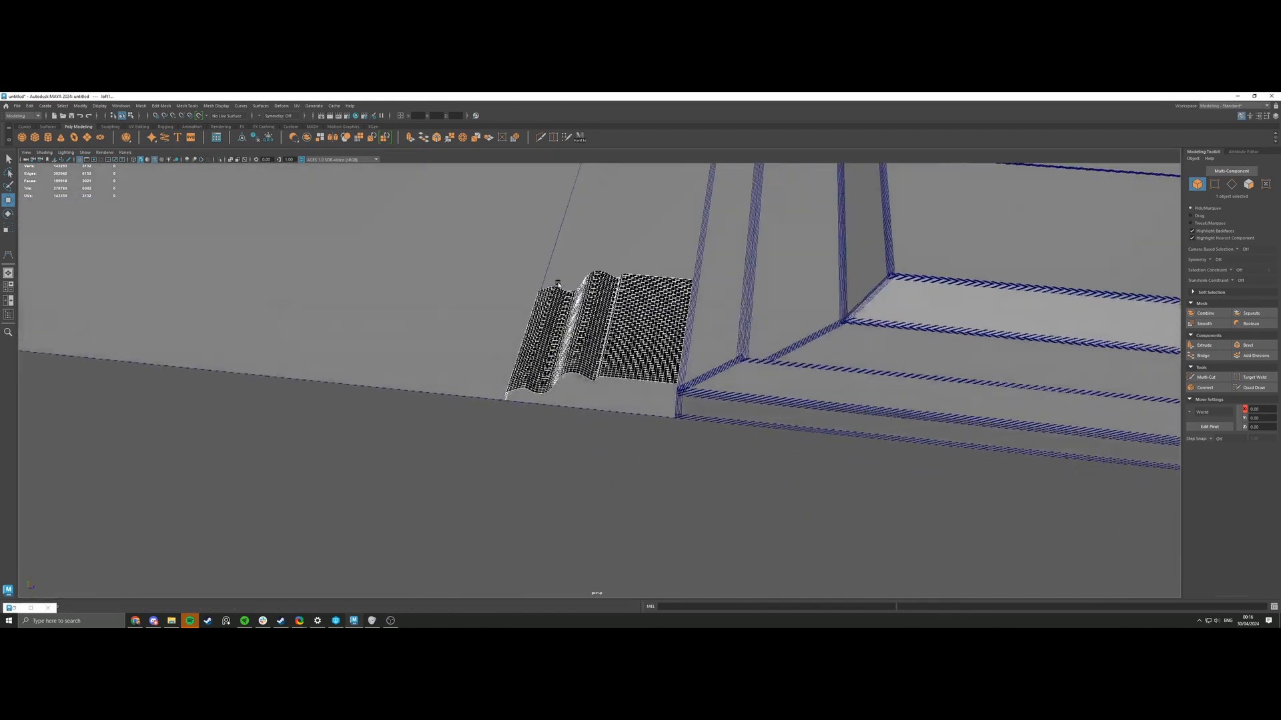
pyautogui.keyDown('alt'); pyautogui.moveTo(557, 285); pyautogui.dragTo(566, 273); pyautogui.keyUp('alt')
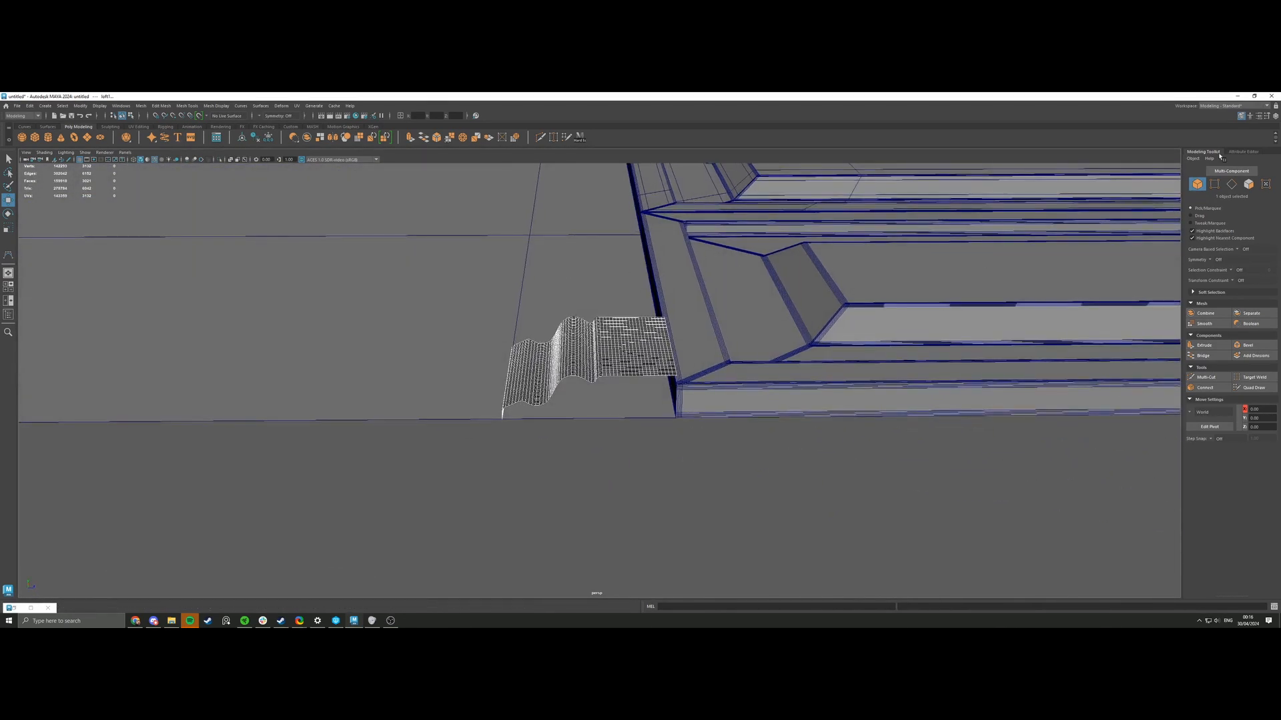
# Set the tessellation polygon count of the lofted moulding surface to 800.
pyautogui.click(1234, 153)
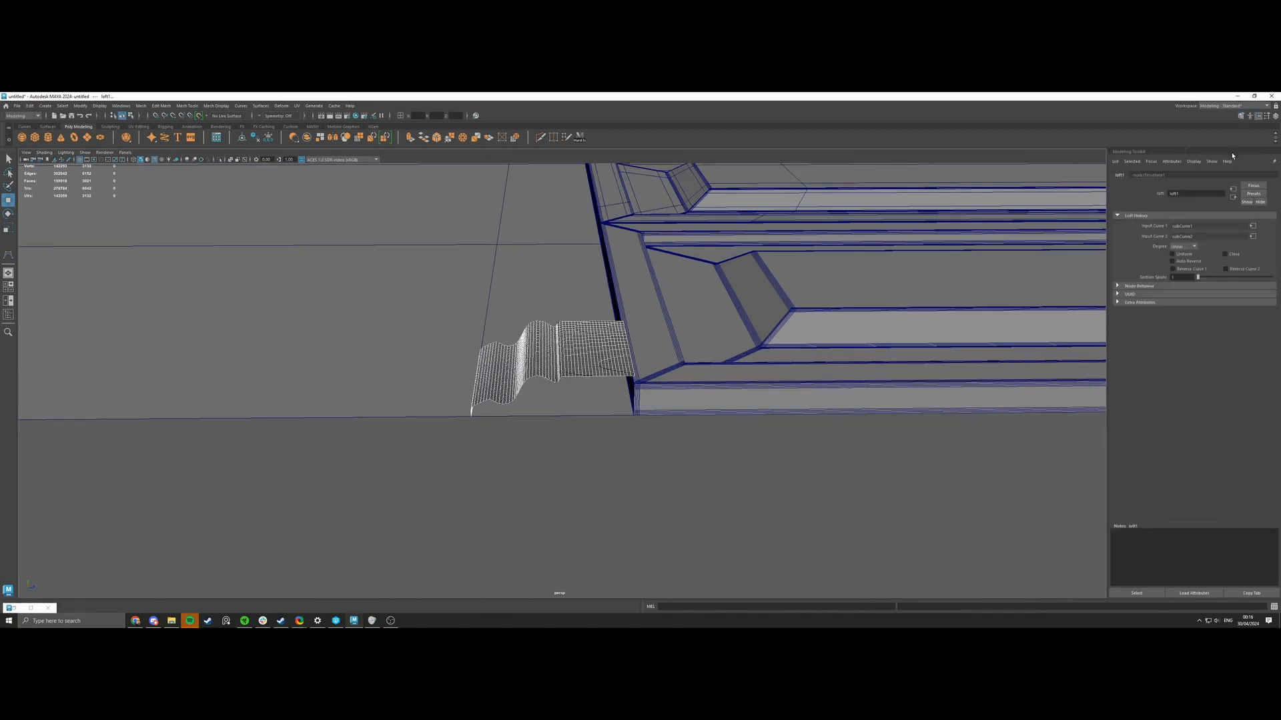
pyautogui.click(1118, 286)
pyautogui.click(1147, 177)
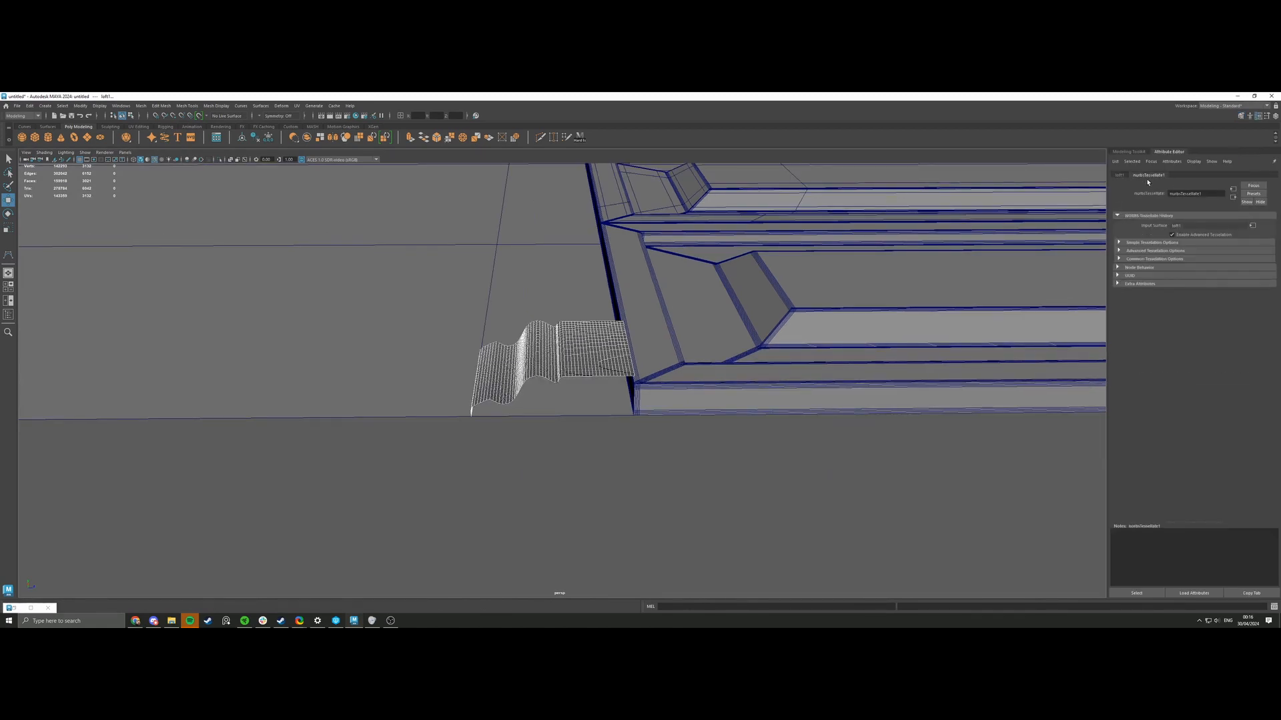
pyautogui.click(1118, 268)
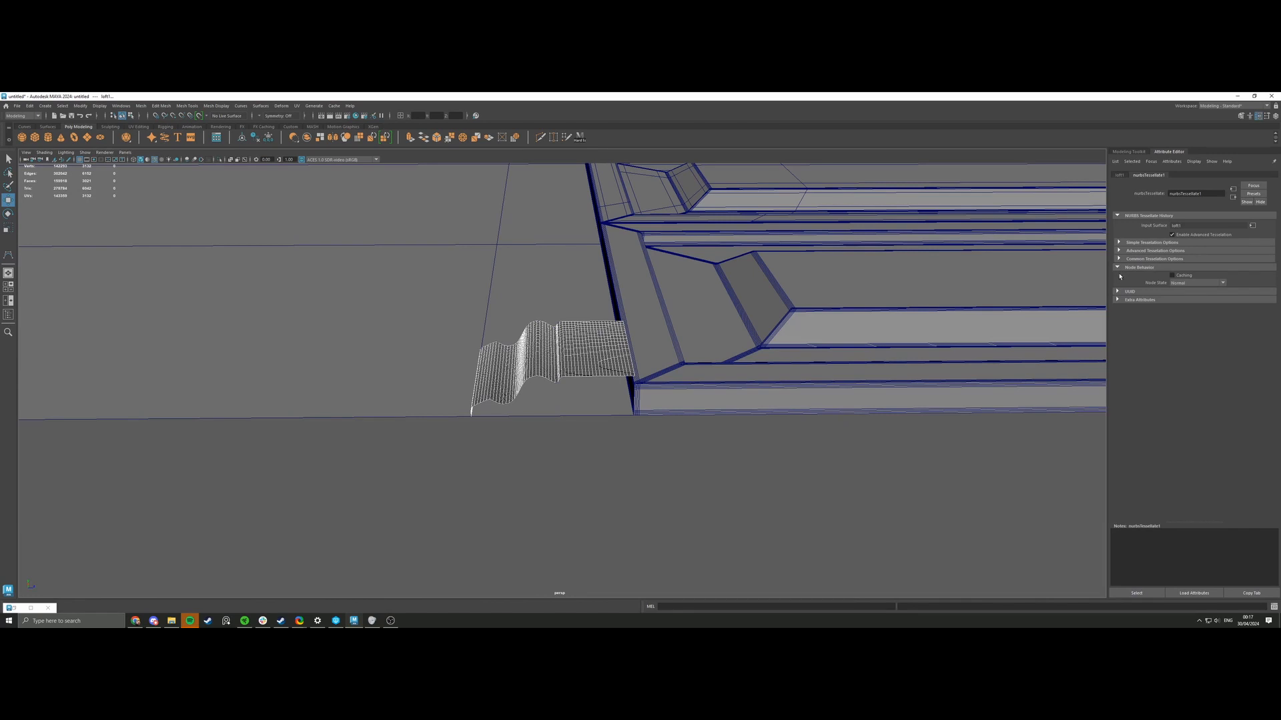
pyautogui.click(1118, 259)
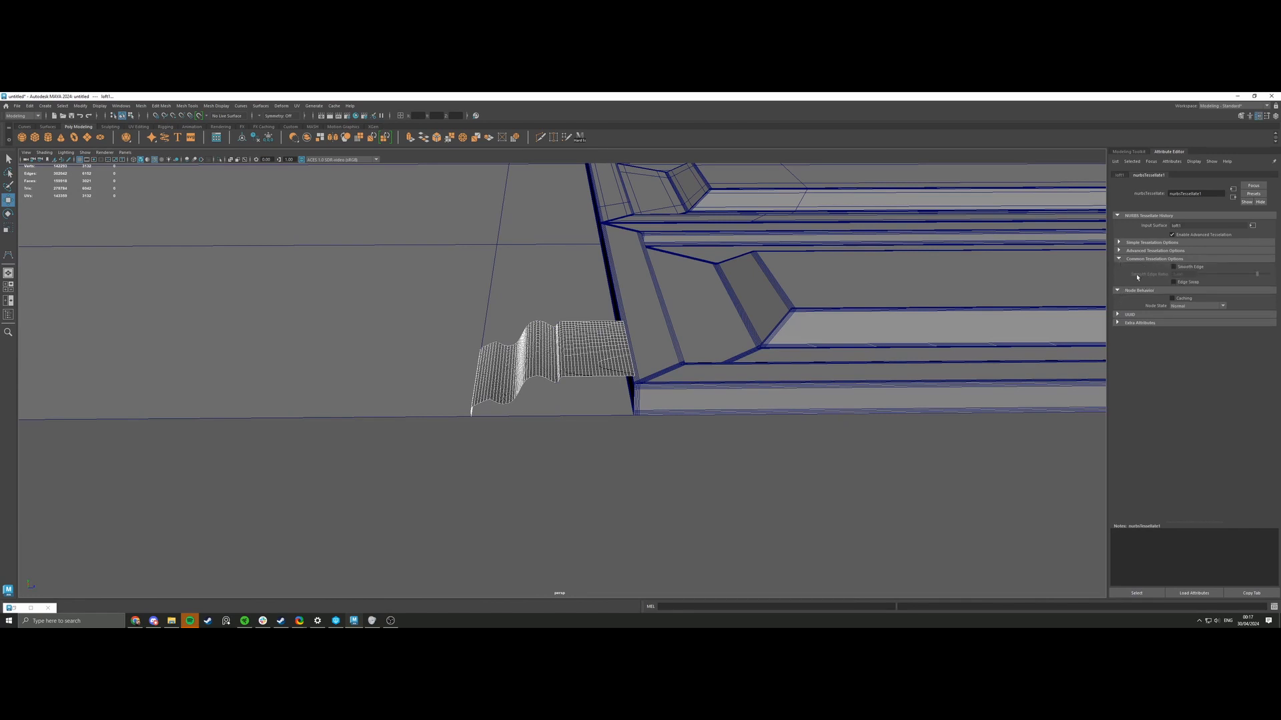
pyautogui.click(1119, 251)
pyautogui.click(1120, 298)
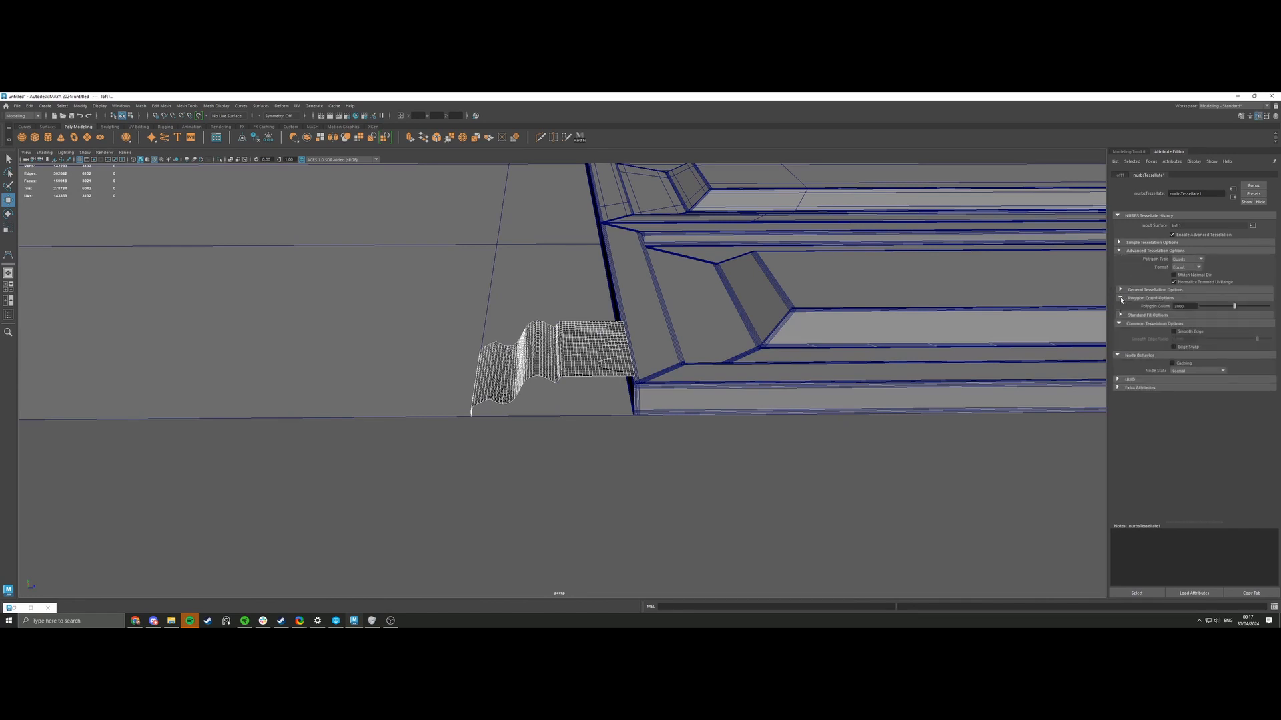
pyautogui.moveTo(1222, 309); pyautogui.dragTo(1156, 306)
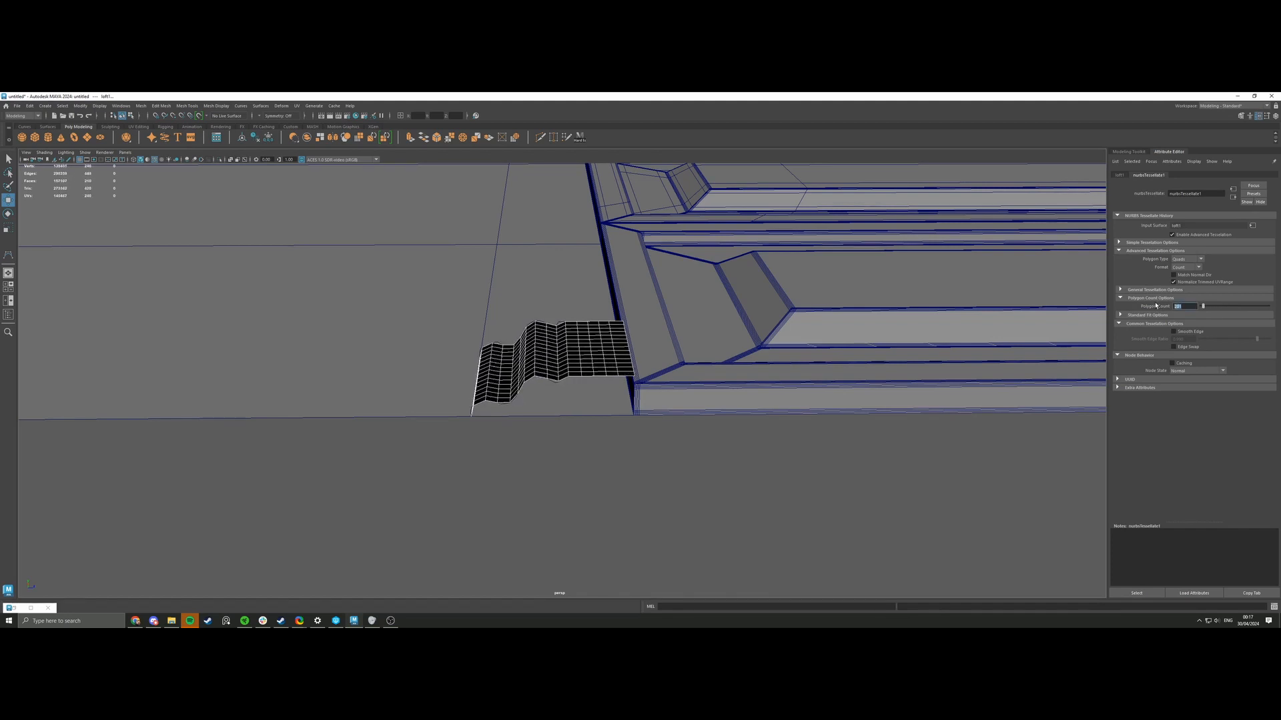
pyautogui.press('Return')
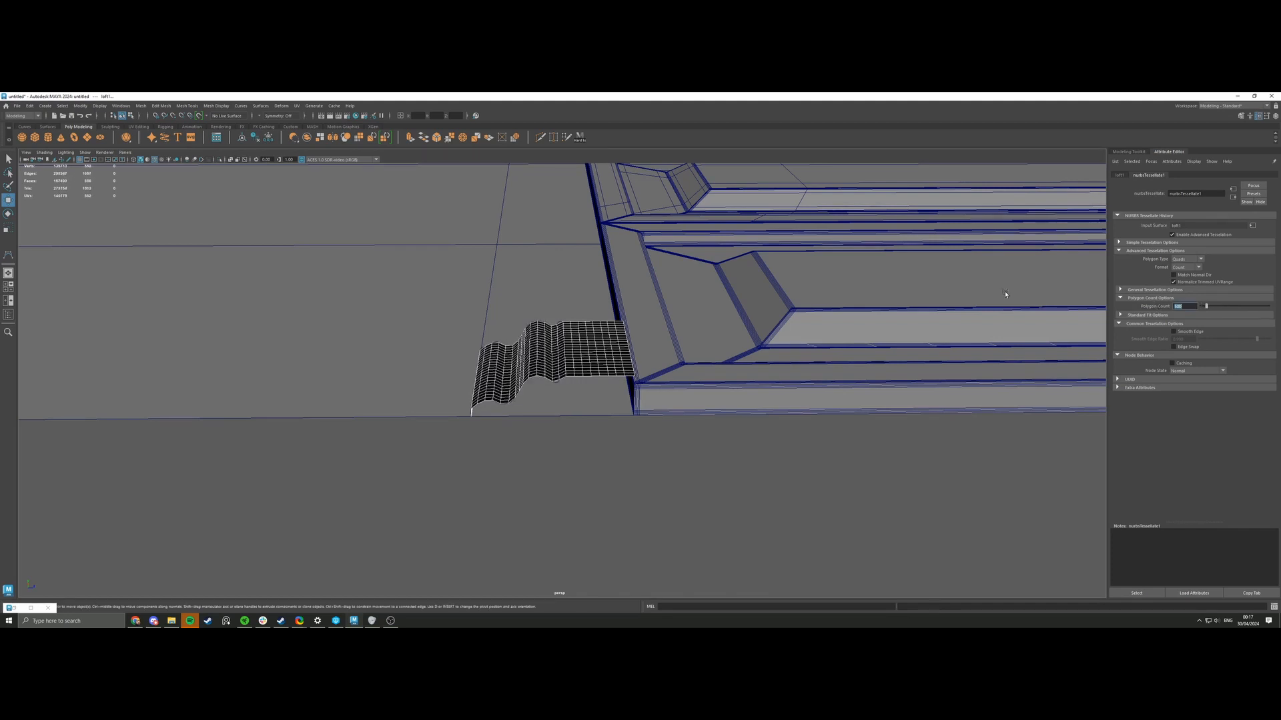
pyautogui.moveTo(707, 267)
pyautogui.keyDown('alt'); pyautogui.mouseDown()
pyautogui.moveTo(494, 321)
pyautogui.moveTo(1111, 318)
pyautogui.mouseUp(); pyautogui.keyUp('alt')
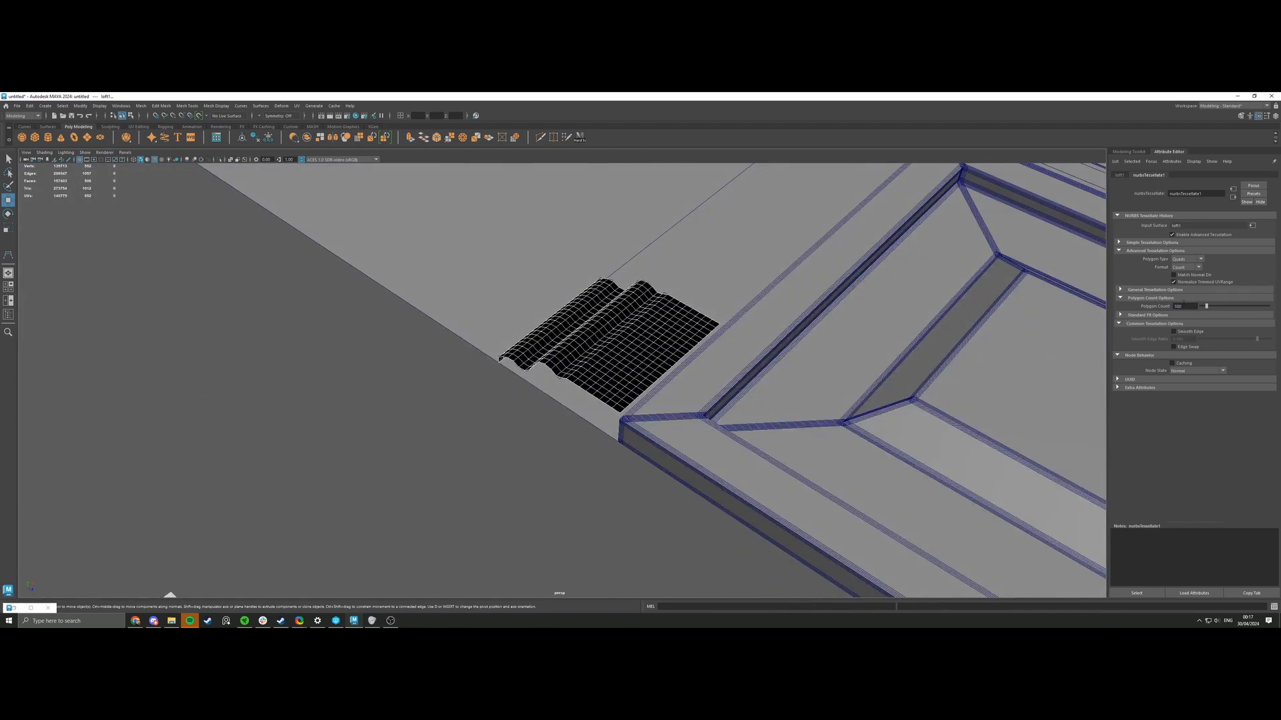
pyautogui.write('800')
pyautogui.press('Return')
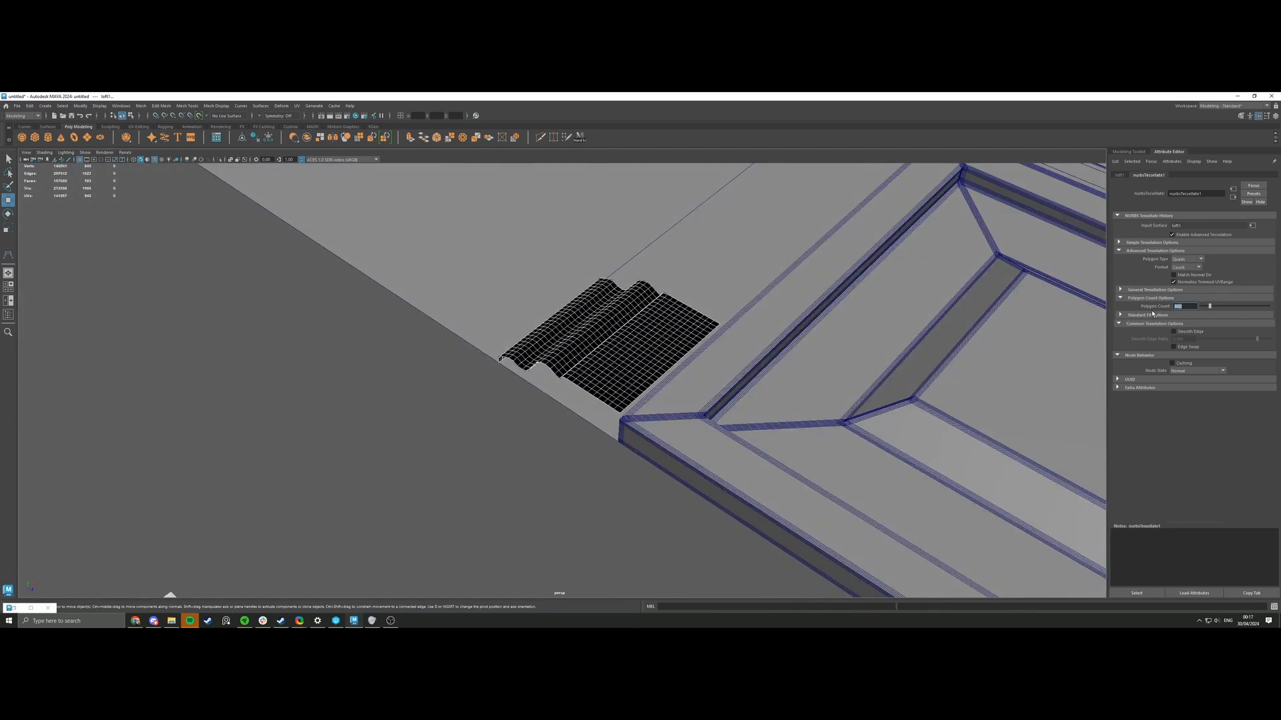
# Delete all interior edge loops that follow the profile across the lofted moulding, together with their vertices, keeping only its lengthwise edges.
pyautogui.keyDown('alt'); pyautogui.moveTo(827, 308); pyautogui.dragTo(663, 338); pyautogui.keyUp('alt')
pyautogui.keyDown('alt'); pyautogui.moveTo(663, 337); pyautogui.dragTo(694, 391, button='right'); pyautogui.keyUp('alt')
pyautogui.moveTo(614, 386); pyautogui.dragTo(608, 368, button='right')
pyautogui.doubleClick(582, 394)
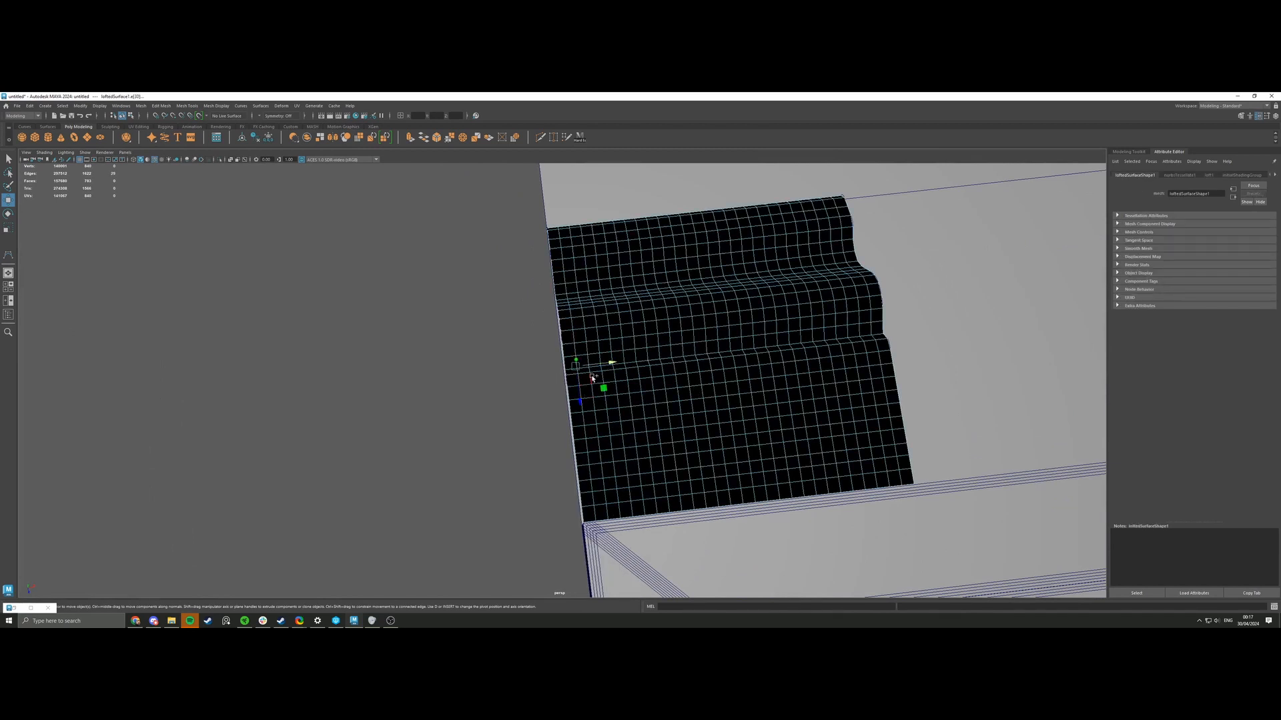
pyautogui.keyDown('shift'); pyautogui.doubleClick(592, 378); pyautogui.keyUp('shift')
pyautogui.keyDown('shift'); pyautogui.doubleClick(603, 377); pyautogui.keyUp('shift')
pyautogui.keyDown('shift'); pyautogui.doubleClick(615, 376); pyautogui.keyUp('shift')
pyautogui.keyDown('shift'); pyautogui.doubleClick(627, 374); pyautogui.keyUp('shift')
pyautogui.keyDown('shift'); pyautogui.doubleClick(638, 374); pyautogui.keyUp('shift')
pyautogui.keyDown('shift'); pyautogui.doubleClick(650, 373); pyautogui.keyUp('shift')
pyautogui.keyDown('shift'); pyautogui.doubleClick(661, 372); pyautogui.keyUp('shift')
pyautogui.keyDown('shift'); pyautogui.doubleClick(673, 370); pyautogui.keyUp('shift')
pyautogui.keyDown('shift'); pyautogui.doubleClick(685, 369); pyautogui.keyUp('shift')
pyautogui.keyDown('shift'); pyautogui.doubleClick(697, 369); pyautogui.keyUp('shift')
pyautogui.keyDown('shift'); pyautogui.doubleClick(712, 366); pyautogui.keyUp('shift')
pyautogui.keyDown('shift'); pyautogui.doubleClick(724, 366); pyautogui.keyUp('shift')
pyautogui.keyDown('shift'); pyautogui.doubleClick(736, 363); pyautogui.keyUp('shift')
pyautogui.keyDown('shift'); pyautogui.doubleClick(747, 362); pyautogui.keyUp('shift')
pyautogui.keyDown('shift'); pyautogui.doubleClick(757, 361); pyautogui.keyUp('shift')
pyautogui.keyDown('shift'); pyautogui.doubleClick(768, 359); pyautogui.keyUp('shift')
pyautogui.keyDown('shift'); pyautogui.doubleClick(781, 358); pyautogui.keyUp('shift')
pyautogui.keyDown('shift'); pyautogui.doubleClick(796, 357); pyautogui.keyUp('shift')
pyautogui.keyDown('shift'); pyautogui.doubleClick(807, 357); pyautogui.keyUp('shift')
pyautogui.keyDown('shift'); pyautogui.doubleClick(817, 357); pyautogui.keyUp('shift')
pyautogui.keyDown('shift'); pyautogui.doubleClick(829, 354); pyautogui.keyUp('shift')
pyautogui.keyDown('shift'); pyautogui.doubleClick(843, 352); pyautogui.keyUp('shift')
pyautogui.keyDown('shift'); pyautogui.doubleClick(857, 351); pyautogui.keyUp('shift')
pyautogui.keyDown('shift'); pyautogui.doubleClick(867, 349); pyautogui.keyUp('shift')
pyautogui.keyDown('shift'); pyautogui.doubleClick(878, 346); pyautogui.keyUp('shift')
pyautogui.hotkey('ctrl', 'Delete')
pyautogui.keyDown('alt'); pyautogui.moveTo(858, 356); pyautogui.dragTo(641, 334, button='right'); pyautogui.keyUp('alt')
pyautogui.keyDown('alt'); pyautogui.moveTo(640, 333); pyautogui.dragTo(589, 347); pyautogui.keyUp('alt')
pyautogui.moveTo(589, 348); pyautogui.dragTo(611, 330, button='right')
pyautogui.keyDown('alt'); pyautogui.moveTo(470, 318); pyautogui.dragTo(608, 355); pyautogui.keyUp('alt')
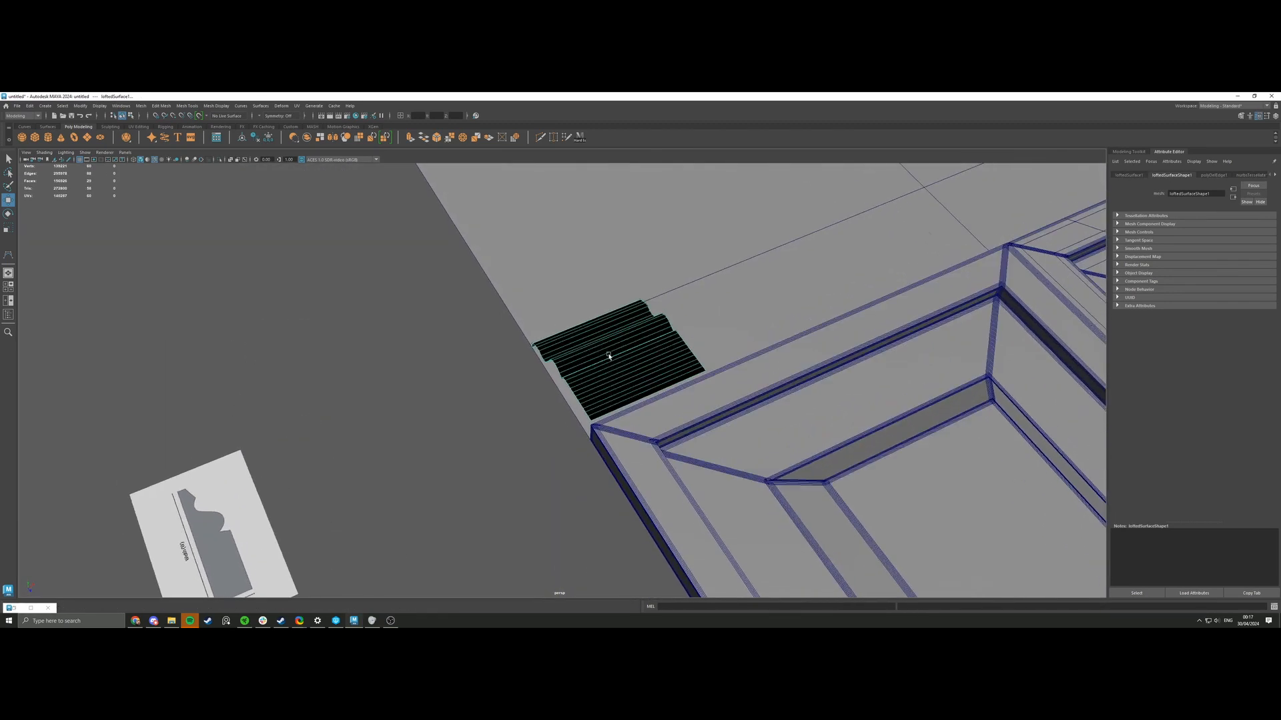
# Reverse the face normals of the lofted moulding surface.
pyautogui.keyDown('alt'); pyautogui.moveTo(450, 386); pyautogui.dragTo(553, 382); pyautogui.keyUp('alt')
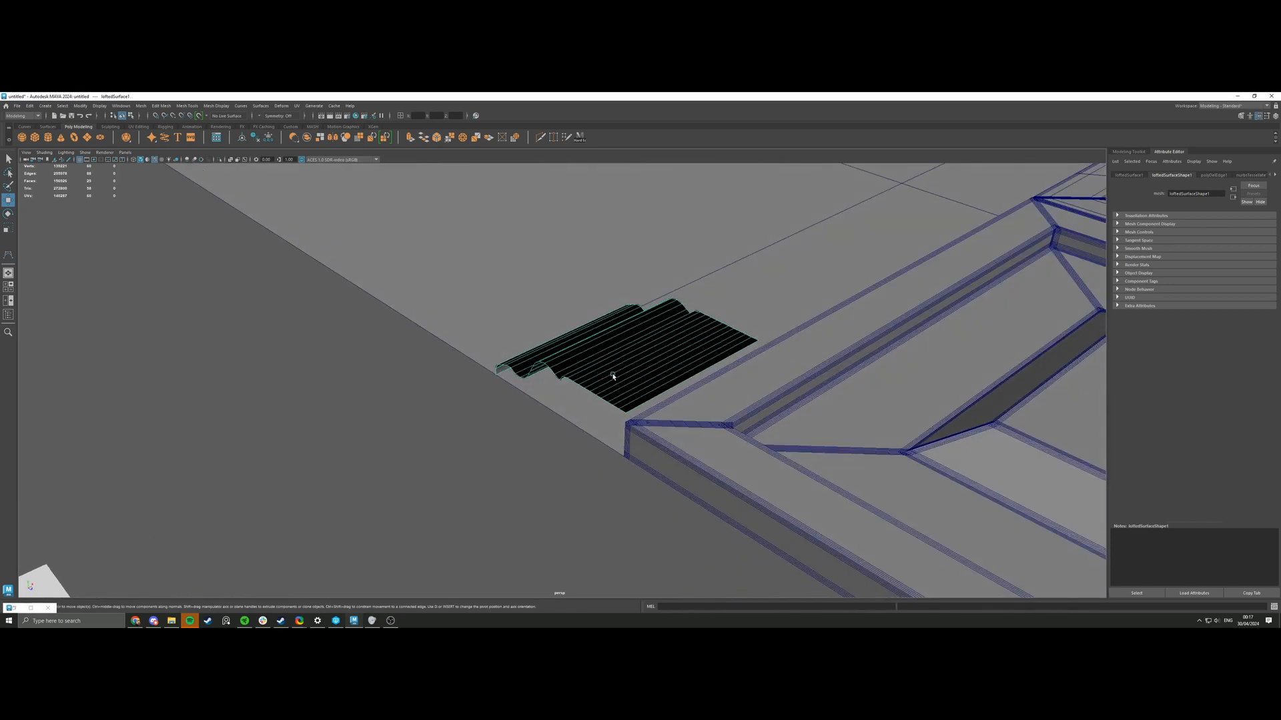
pyautogui.click(216, 105)
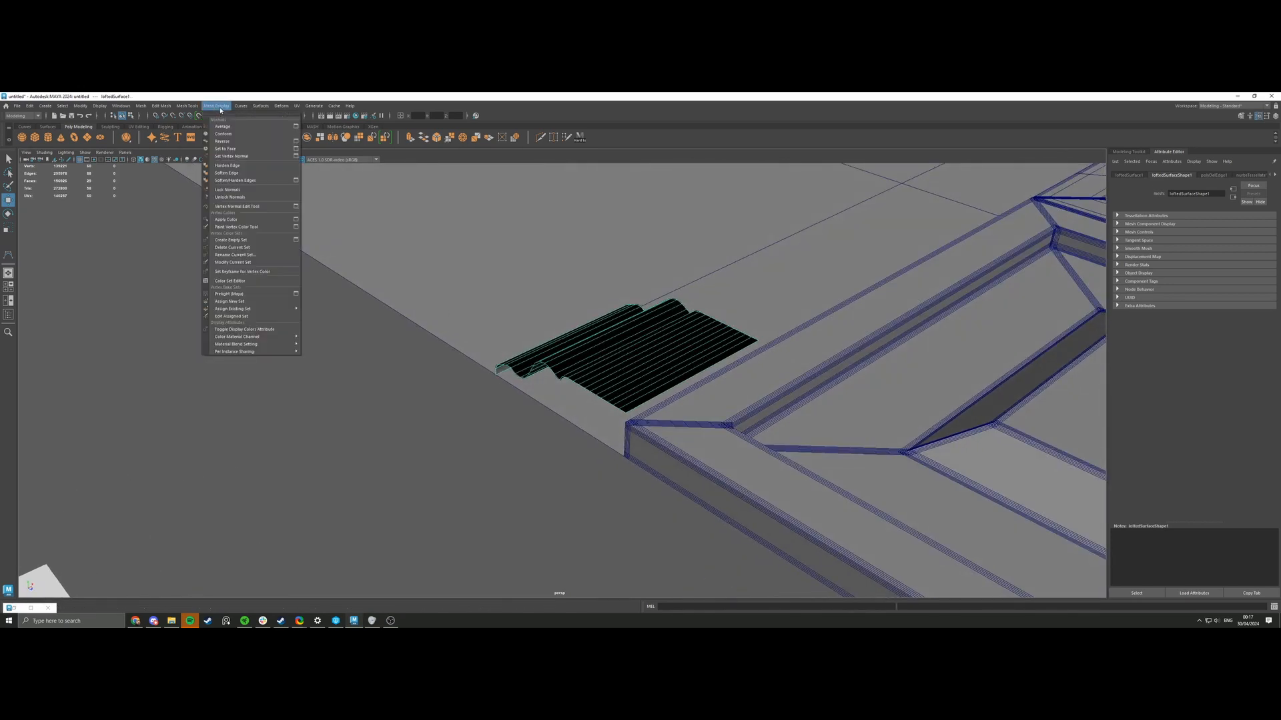
pyautogui.click(240, 141)
pyautogui.rightClick(564, 352)
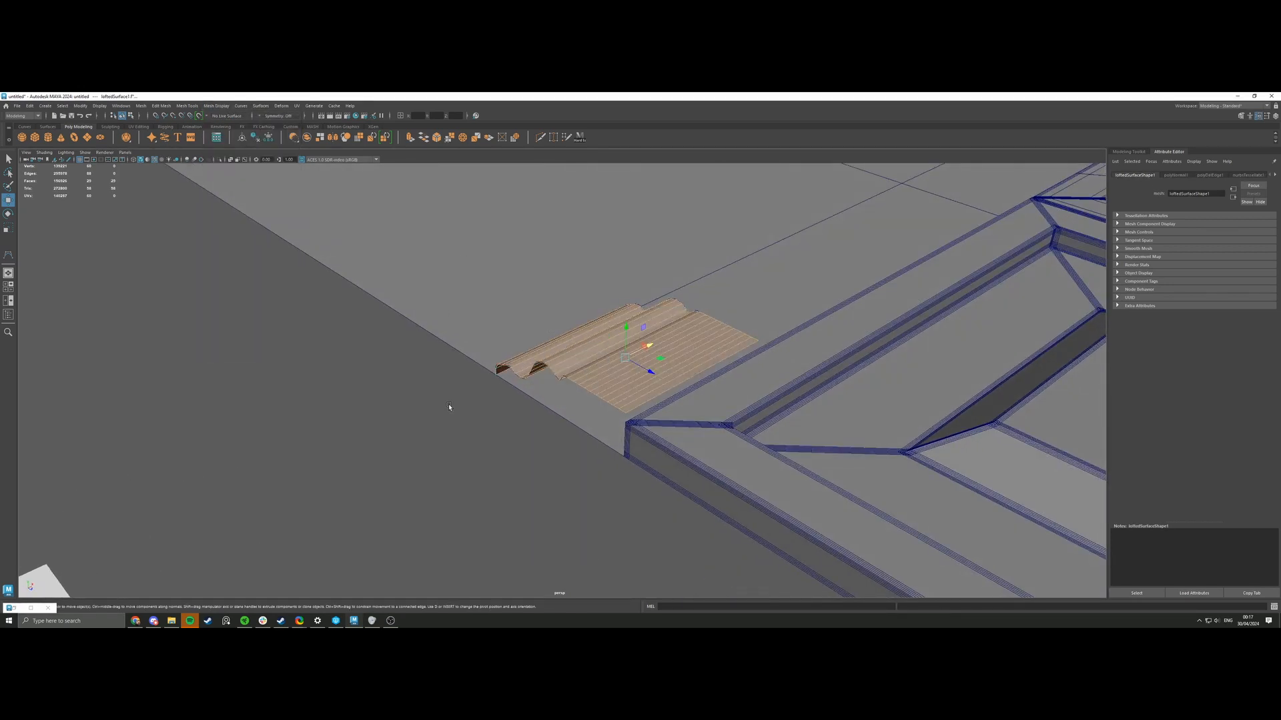
pyautogui.click(562, 382)
pyautogui.moveTo(639, 412); pyautogui.dragTo(632, 420)
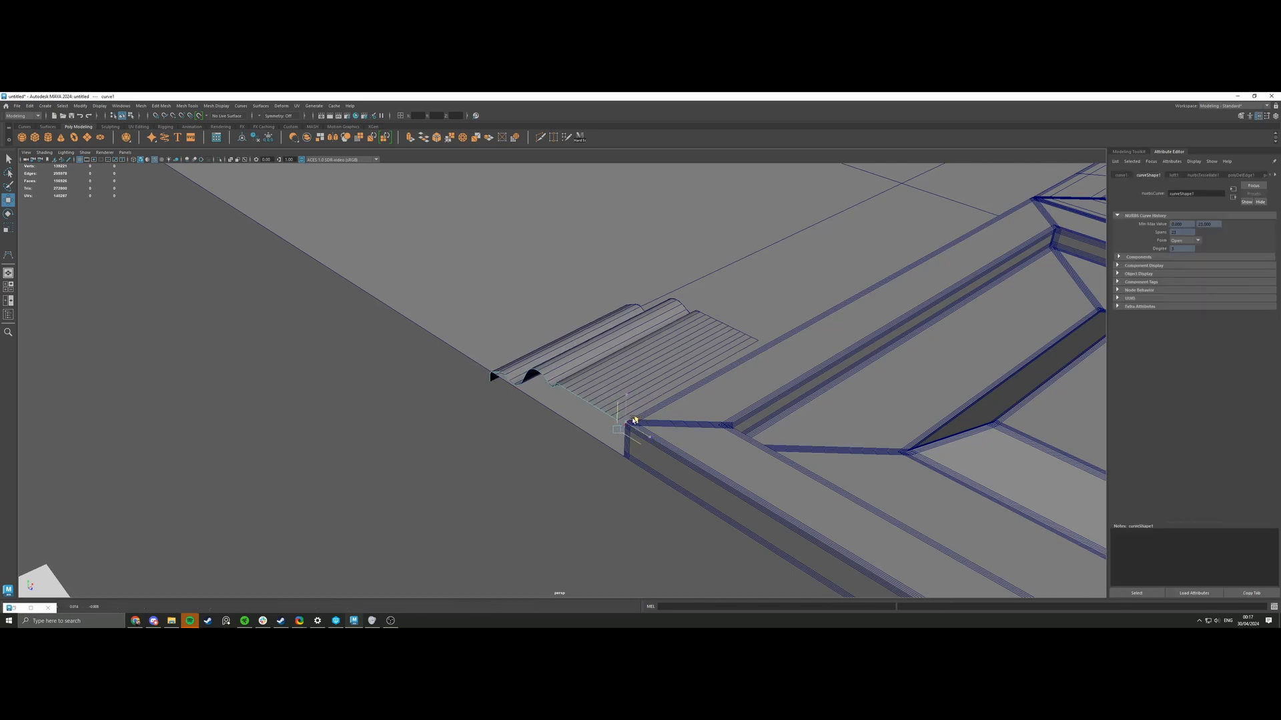
pyautogui.hotkey('ctrl', 'z')
# Delete the lofted moulding's construction history and move the original profile curve off the wall, clear of the moulding's end.
pyautogui.moveTo(621, 349); pyautogui.dragTo(648, 340, button='right')
pyautogui.click(646, 347)
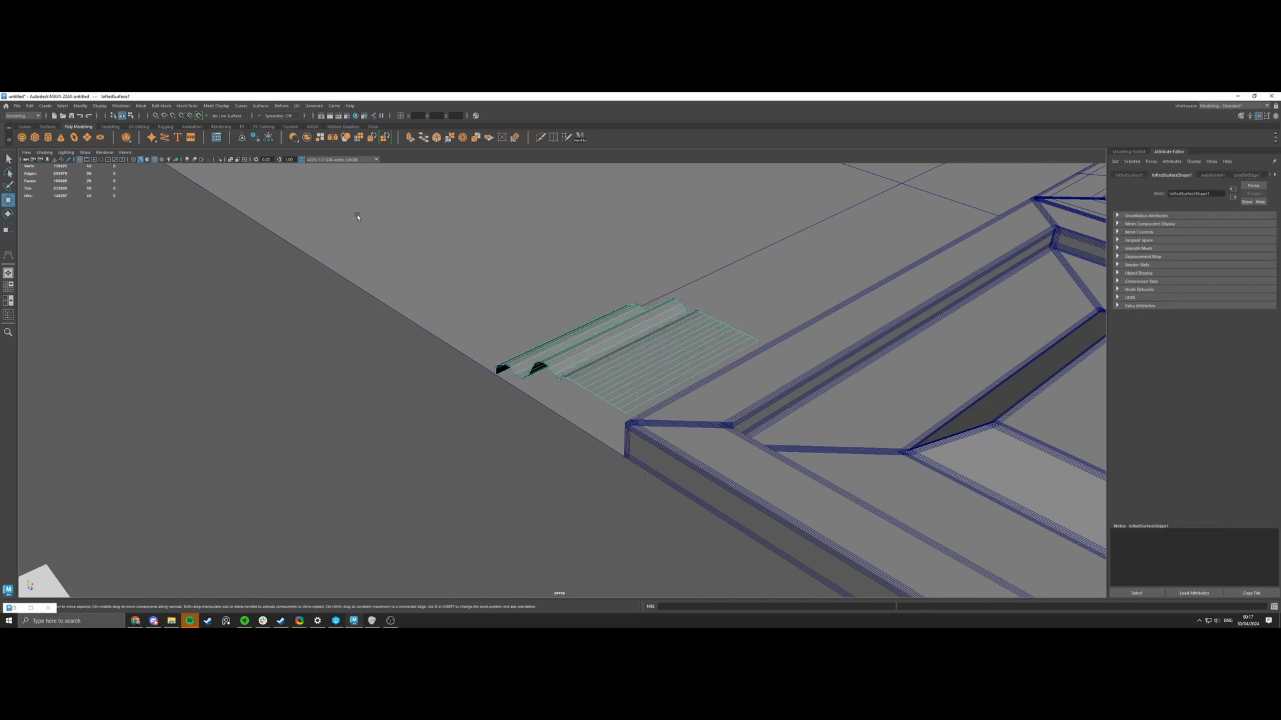
pyautogui.click(268, 136)
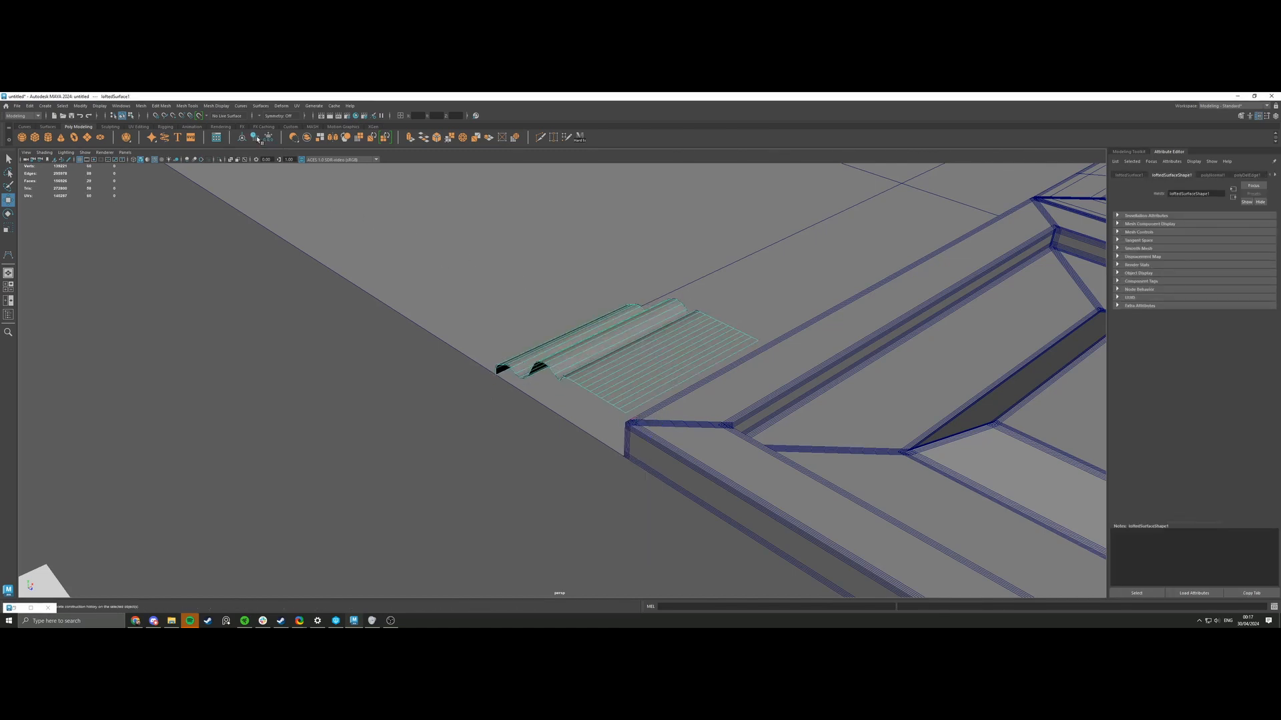
pyautogui.click(565, 378)
pyautogui.moveTo(643, 412); pyautogui.dragTo(485, 504)
# Stretch the moulding along X by grid-snapping its free end's vertices to the outer edge of the fifth panel.
pyautogui.keyDown('alt'); pyautogui.moveTo(741, 257); pyautogui.dragTo(671, 359); pyautogui.keyUp('alt')
pyautogui.keyDown('alt'); pyautogui.moveTo(672, 359); pyautogui.dragTo(534, 338, button='middle'); pyautogui.keyUp('alt')
pyautogui.moveTo(509, 317); pyautogui.dragTo(472, 319, button='right')
pyautogui.scroll(-4, 477, 319)
pyautogui.keyDown('alt'); pyautogui.moveTo(479, 319); pyautogui.dragTo(597, 403); pyautogui.keyUp('alt')
pyautogui.scroll(-2, 531, 323)
pyautogui.keyDown('alt'); pyautogui.moveTo(615, 360); pyautogui.dragTo(603, 354); pyautogui.keyUp('alt')
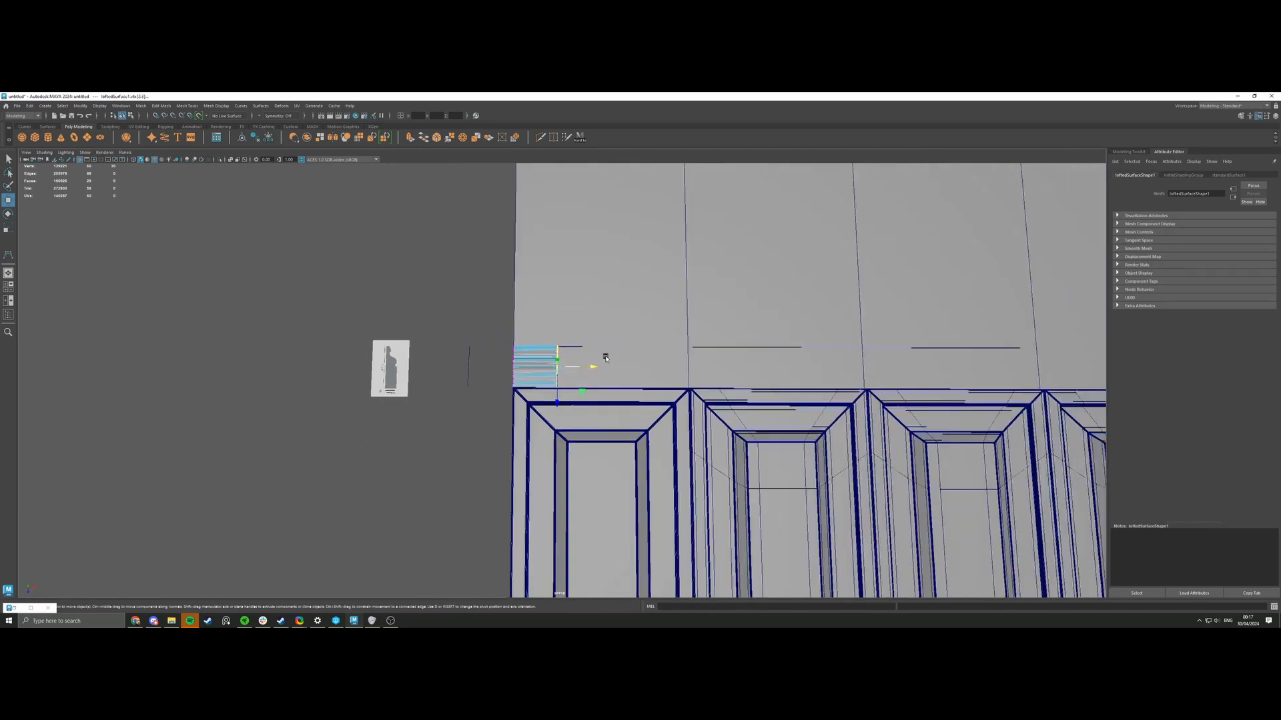
pyautogui.scroll(-3, 603, 354)
pyautogui.keyDown('alt'); pyautogui.moveTo(603, 355); pyautogui.dragTo(400, 296, button='middle'); pyautogui.keyUp('alt')
pyautogui.press('x')
pyautogui.moveTo(337, 320); pyautogui.dragTo(891, 321)
# Select the vertices at the moulding's opposite end, above the first panel, and flatten them by scaling along X.
pyautogui.keyDown('alt'); pyautogui.moveTo(853, 333); pyautogui.dragTo(556, 352, button='middle'); pyautogui.keyUp('alt')
pyautogui.keyDown('alt'); pyautogui.moveTo(560, 351); pyautogui.dragTo(487, 316); pyautogui.keyUp('alt')
pyautogui.scroll(-4, 487, 317)
pyautogui.keyDown('alt'); pyautogui.moveTo(253, 339); pyautogui.dragTo(566, 300, button='middle'); pyautogui.keyUp('alt')
pyautogui.keyDown('alt'); pyautogui.moveTo(355, 391); pyautogui.dragTo(426, 362, button='middle'); pyautogui.keyUp('alt')
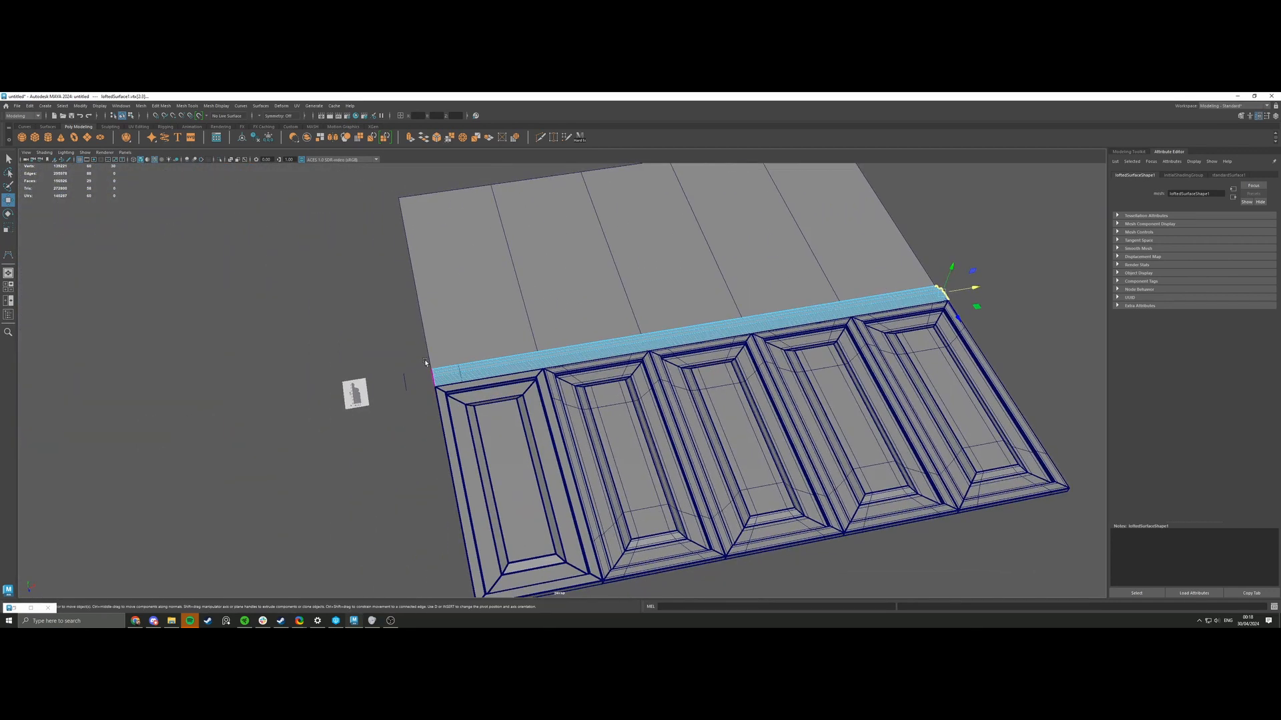
pyautogui.moveTo(416, 351); pyautogui.dragTo(465, 403)
pyautogui.press('f')
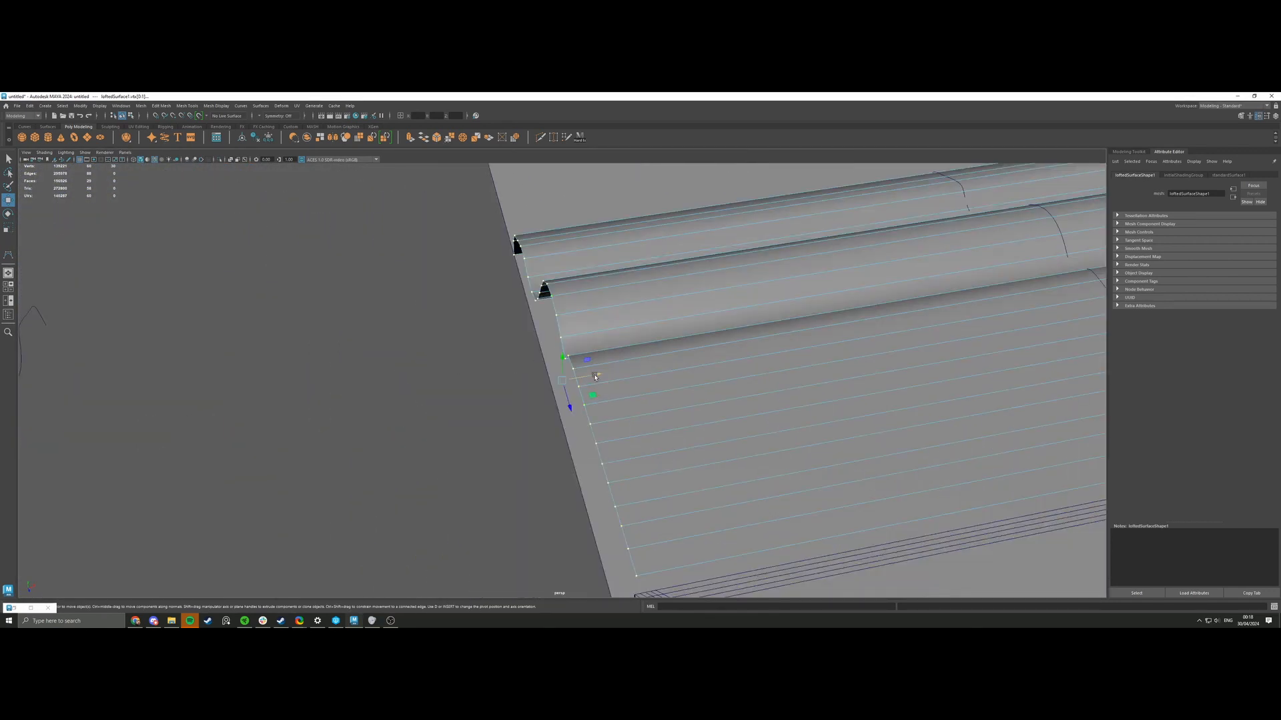
pyautogui.moveTo(598, 376); pyautogui.dragTo(769, 349)
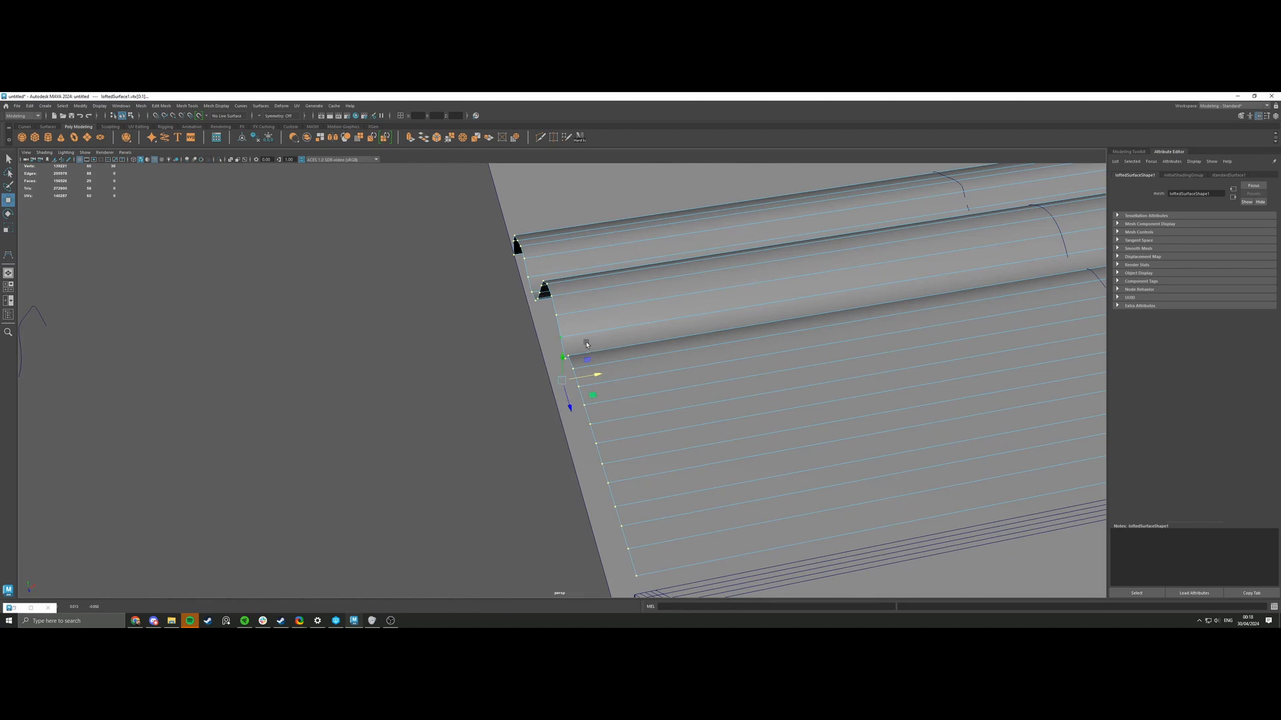
pyautogui.scroll(-5, 587, 345)
pyautogui.press('r')
pyautogui.moveTo(593, 374); pyautogui.dragTo(496, 386)
pyautogui.moveTo(625, 324); pyautogui.dragTo(660, 311, button='right')
pyautogui.click(467, 325)
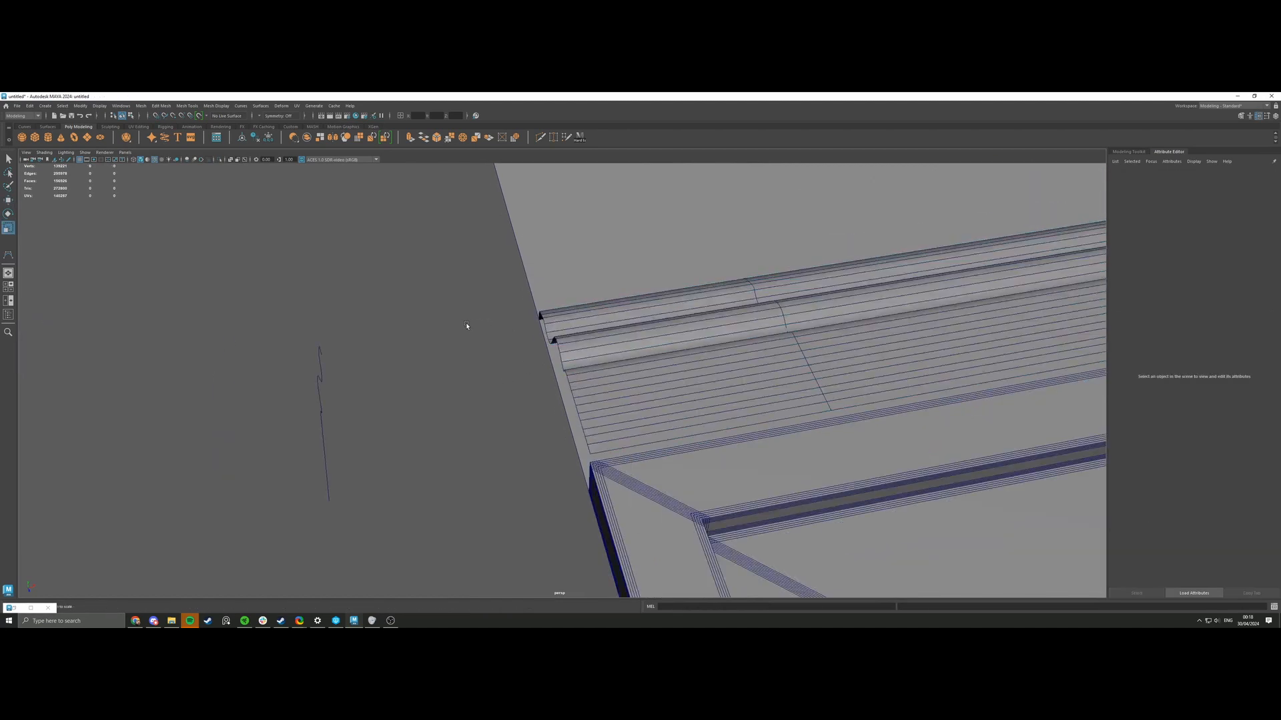
# Extrude the moulding's long edge bordering the panels downward past the base of the panels.
pyautogui.scroll(-5, 466, 326)
pyautogui.keyDown('alt'); pyautogui.moveTo(467, 325); pyautogui.dragTo(535, 300); pyautogui.keyUp('alt')
pyautogui.scroll(5, 793, 377)
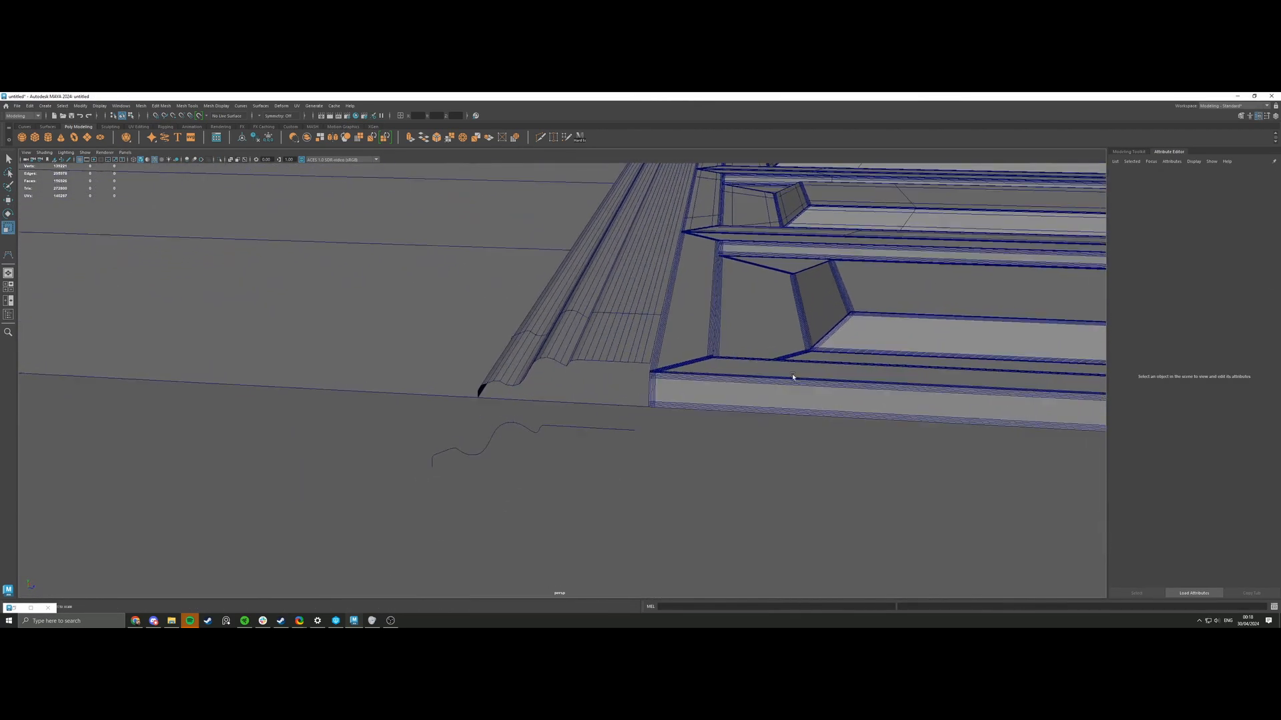
pyautogui.keyDown('alt'); pyautogui.moveTo(664, 379); pyautogui.dragTo(655, 334); pyautogui.keyUp('alt')
pyautogui.keyDown('alt'); pyautogui.moveTo(655, 334); pyautogui.dragTo(726, 370, button='right'); pyautogui.keyUp('alt')
pyautogui.keyDown('alt'); pyautogui.moveTo(719, 356); pyautogui.dragTo(686, 360, button='middle'); pyautogui.keyUp('alt')
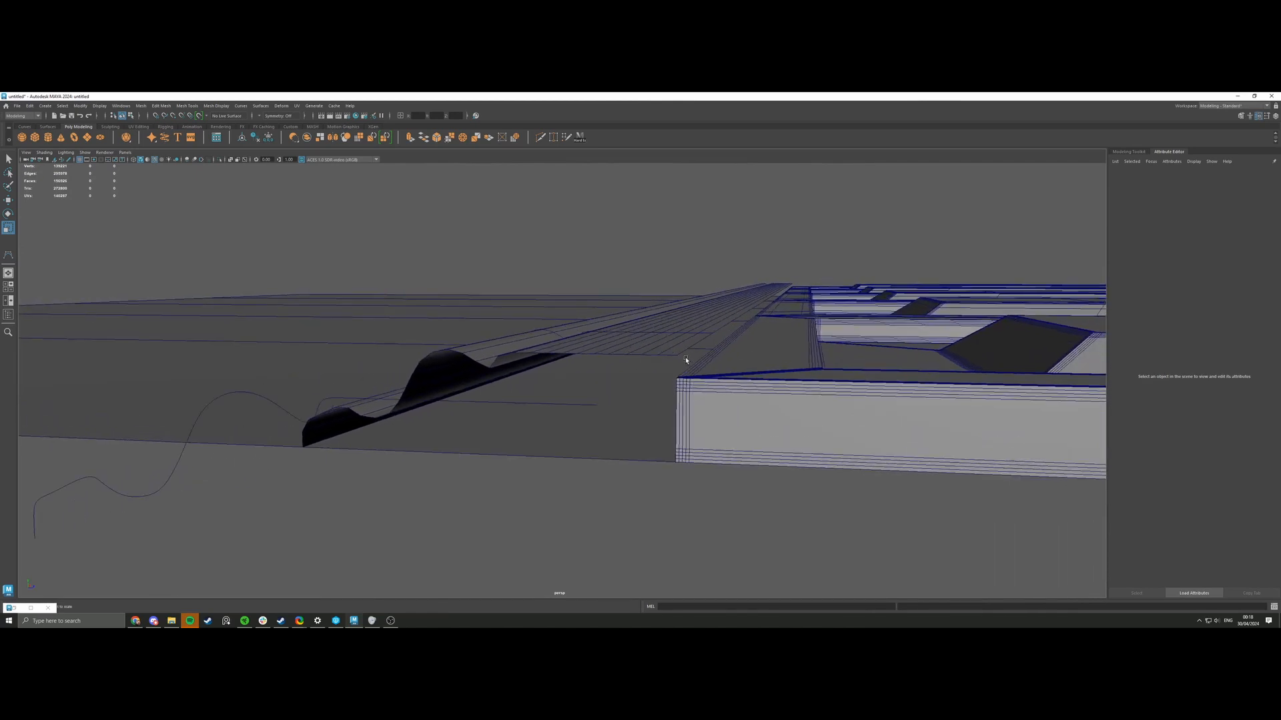
pyautogui.moveTo(685, 355); pyautogui.dragTo(717, 340, button='right')
pyautogui.scroll(8, 663, 338)
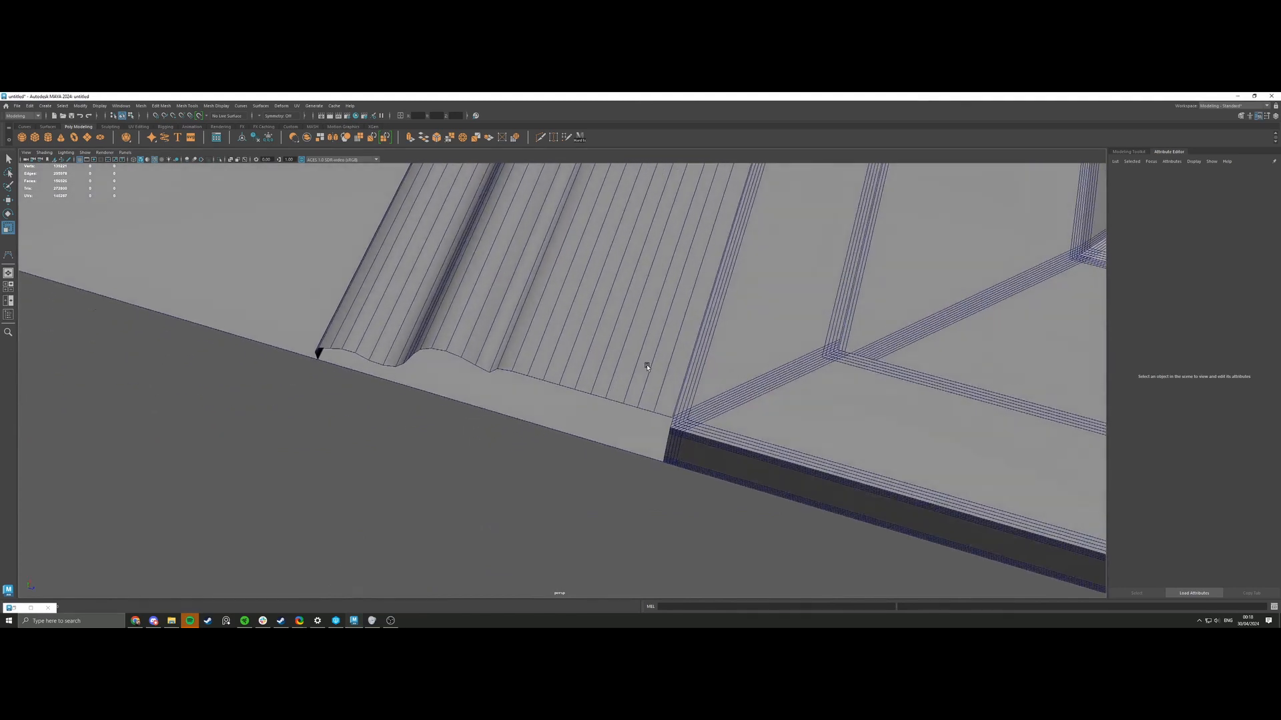
pyautogui.keyDown('alt'); pyautogui.moveTo(647, 367); pyautogui.dragTo(653, 336); pyautogui.keyUp('alt')
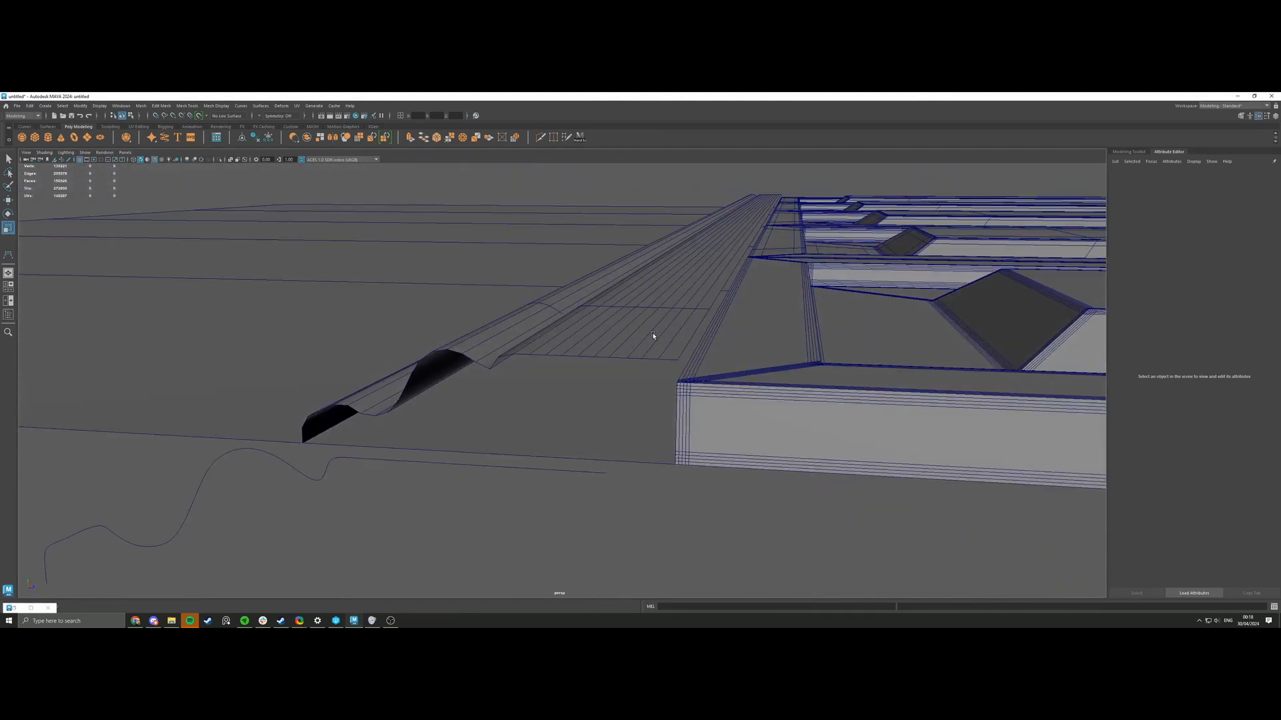
pyautogui.moveTo(665, 341); pyautogui.dragTo(672, 319, button='right')
pyautogui.click(692, 339)
pyautogui.press('w')
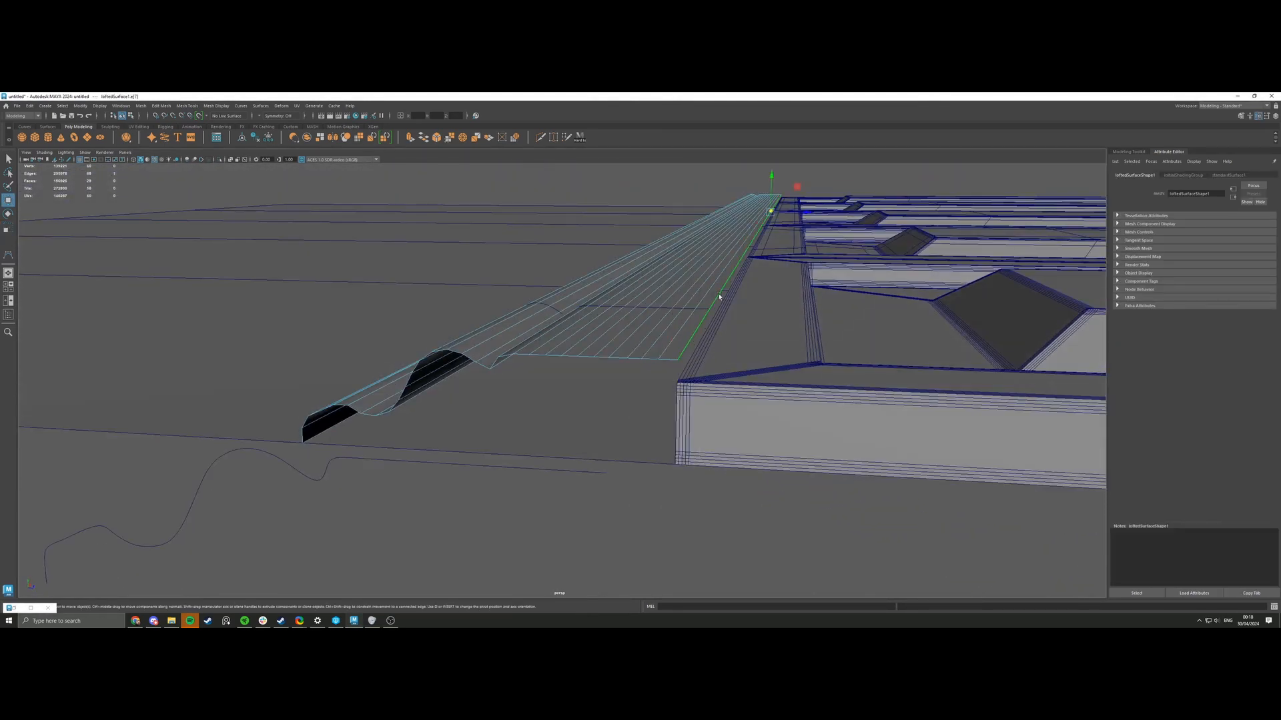
pyautogui.keyDown('shift'); pyautogui.moveTo(770, 191); pyautogui.dragTo(774, 217); pyautogui.keyUp('shift')
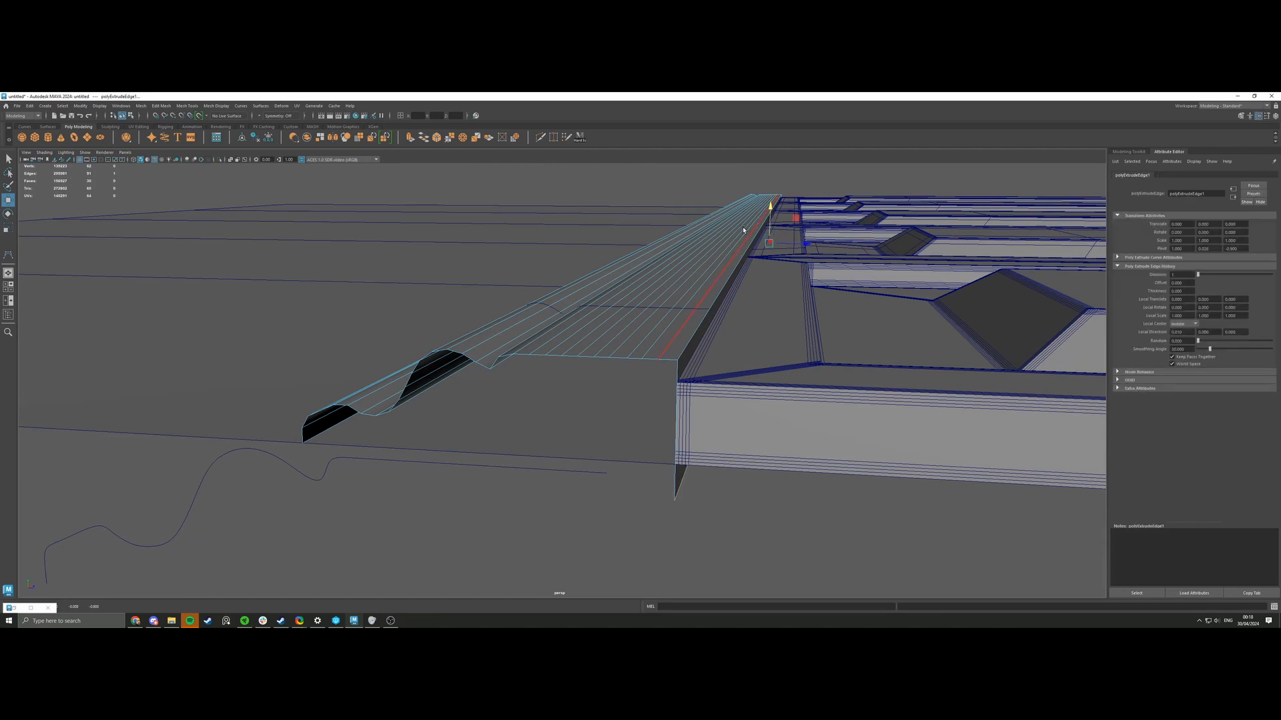
pyautogui.moveTo(674, 294); pyautogui.dragTo(700, 283, button='right')
pyautogui.click(729, 521)
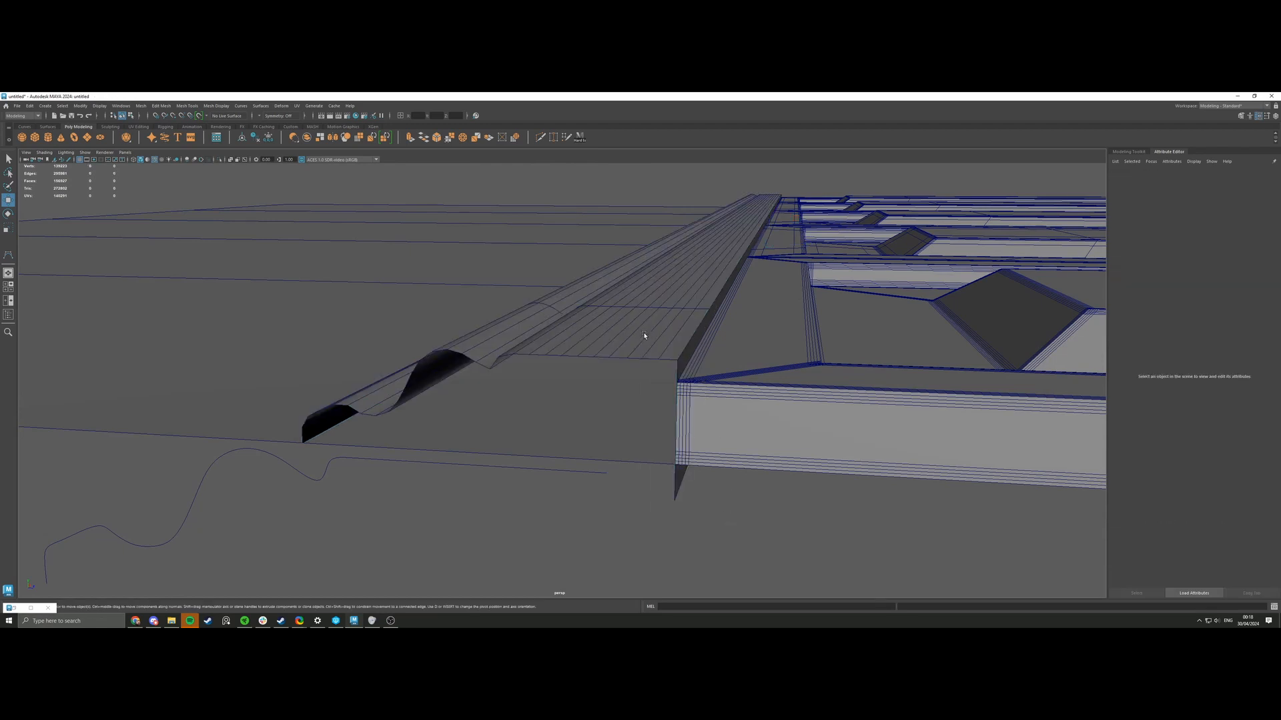
# Select the lengthwise edges at the creases of the moulding profile.
pyautogui.click(644, 334)
pyautogui.press('1')
pyautogui.moveTo(649, 333); pyautogui.dragTo(689, 268, button='right')
pyautogui.click(706, 184)
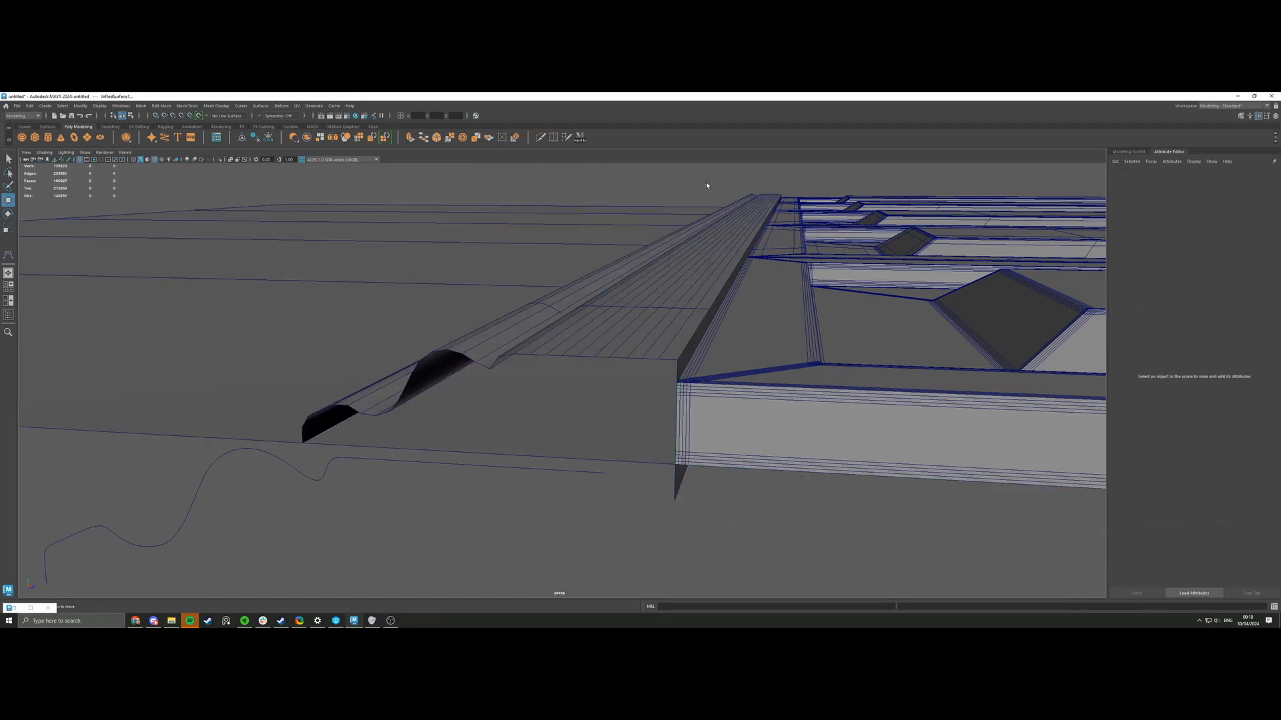
pyautogui.click(687, 234)
pyautogui.click(579, 138)
pyautogui.keyDown('alt'); pyautogui.moveTo(579, 175); pyautogui.dragTo(757, 201); pyautogui.keyUp('alt')
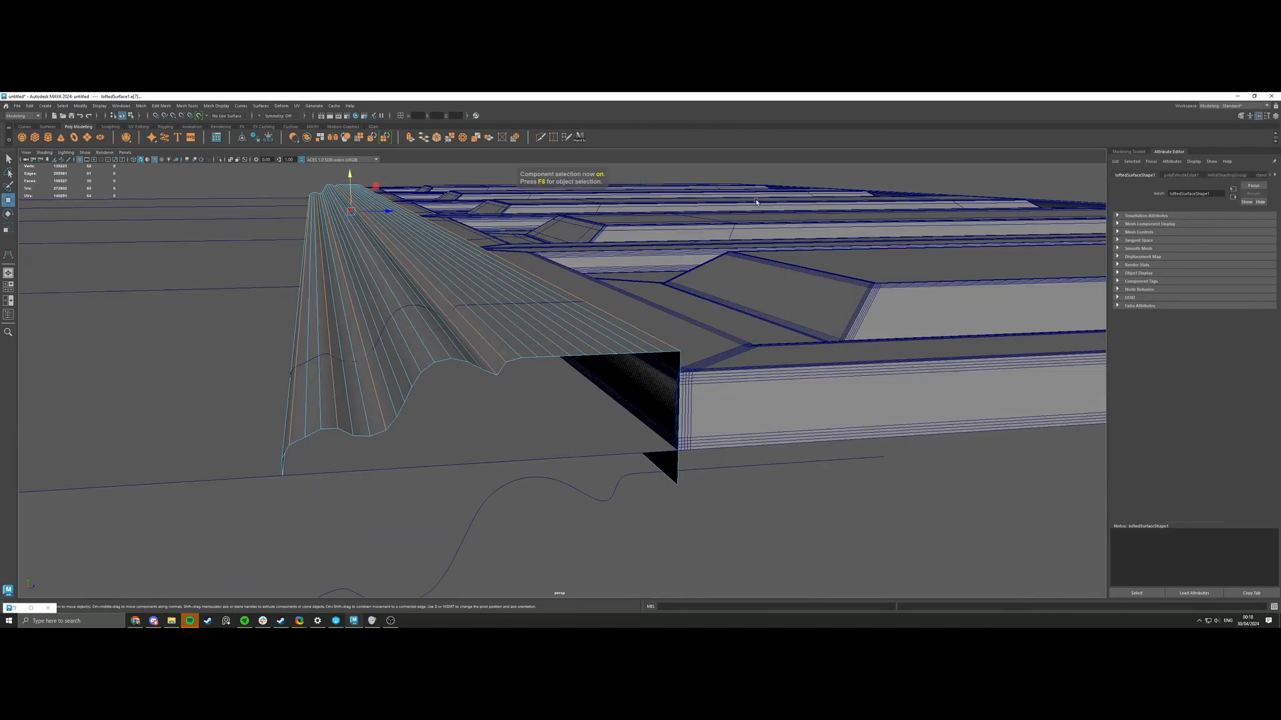
# Try to bevel the selected moulding edges with chamfer off and an adjusted fraction.
pyautogui.click(1129, 151)
pyautogui.click(1245, 345)
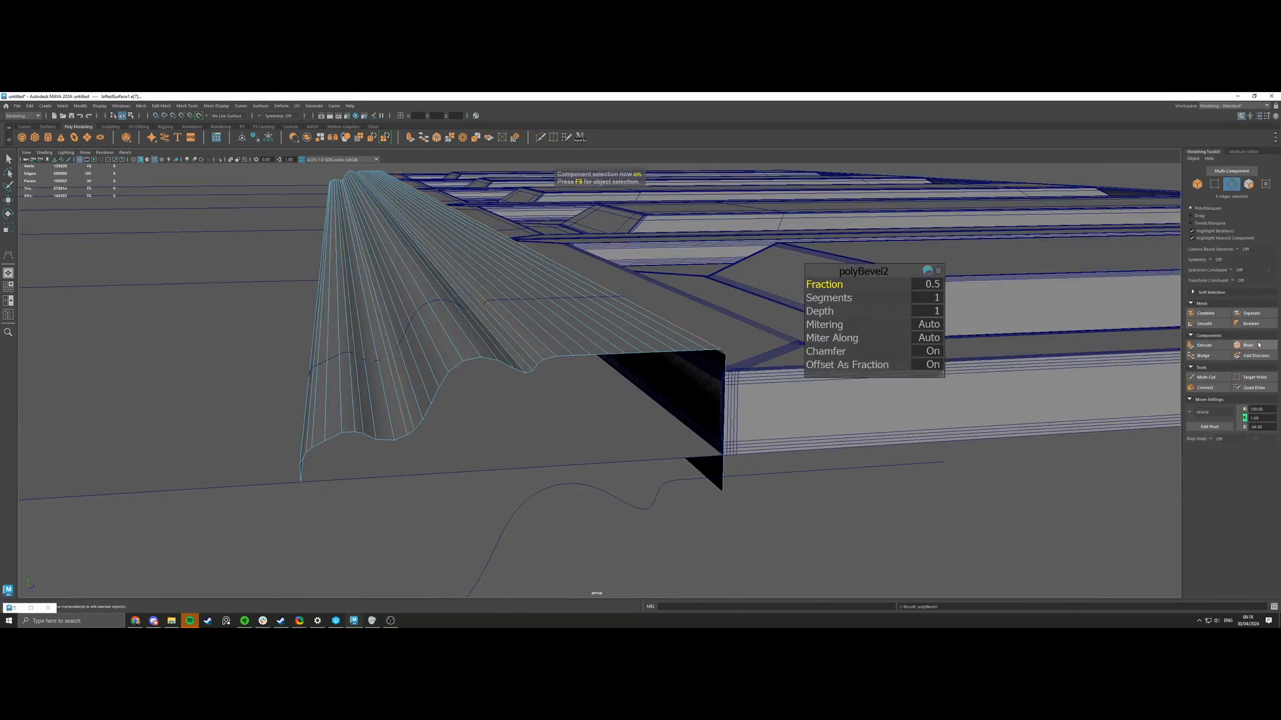
pyautogui.click(932, 352)
pyautogui.moveTo(838, 285)
pyautogui.mouseDown()
pyautogui.moveTo(819, 285)
pyautogui.moveTo(838, 299)
pyautogui.mouseUp()
pyautogui.moveTo(569, 324); pyautogui.dragTo(589, 304, button='right')
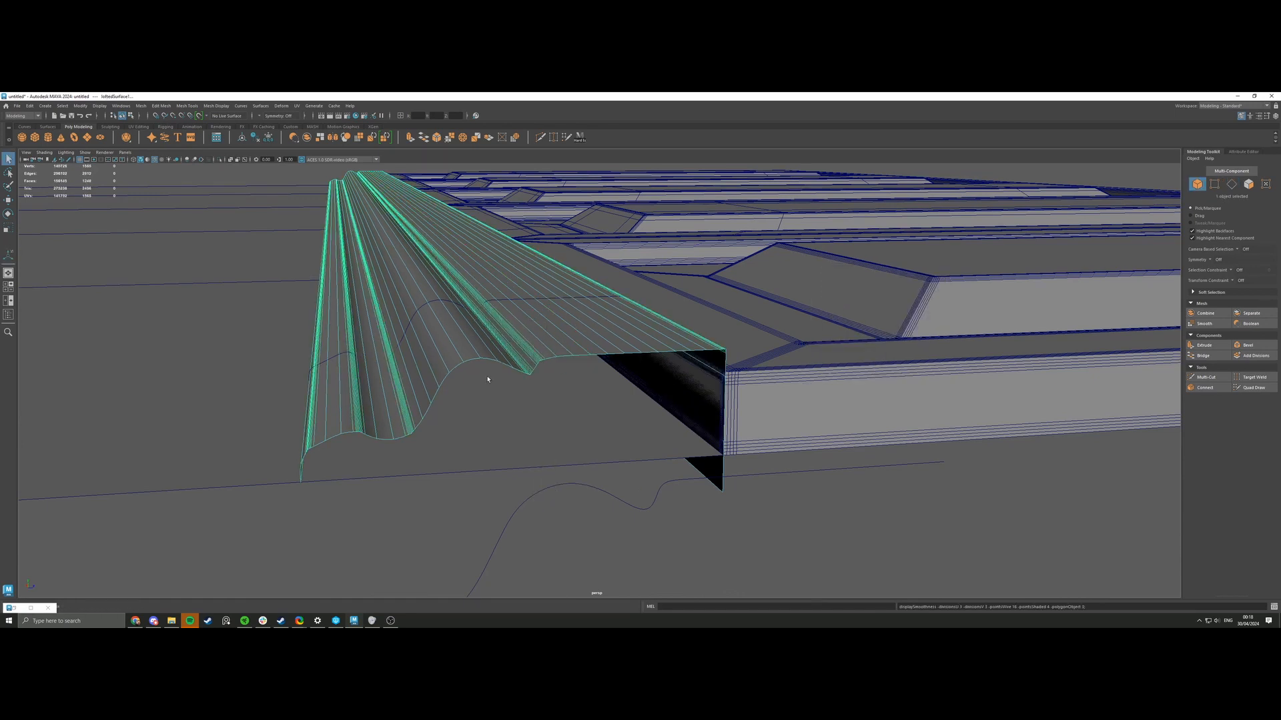
# Turn off the wireframe overlay on shaded objects and inspect the moulding's end up close.
pyautogui.click(448, 453)
pyautogui.click(153, 161)
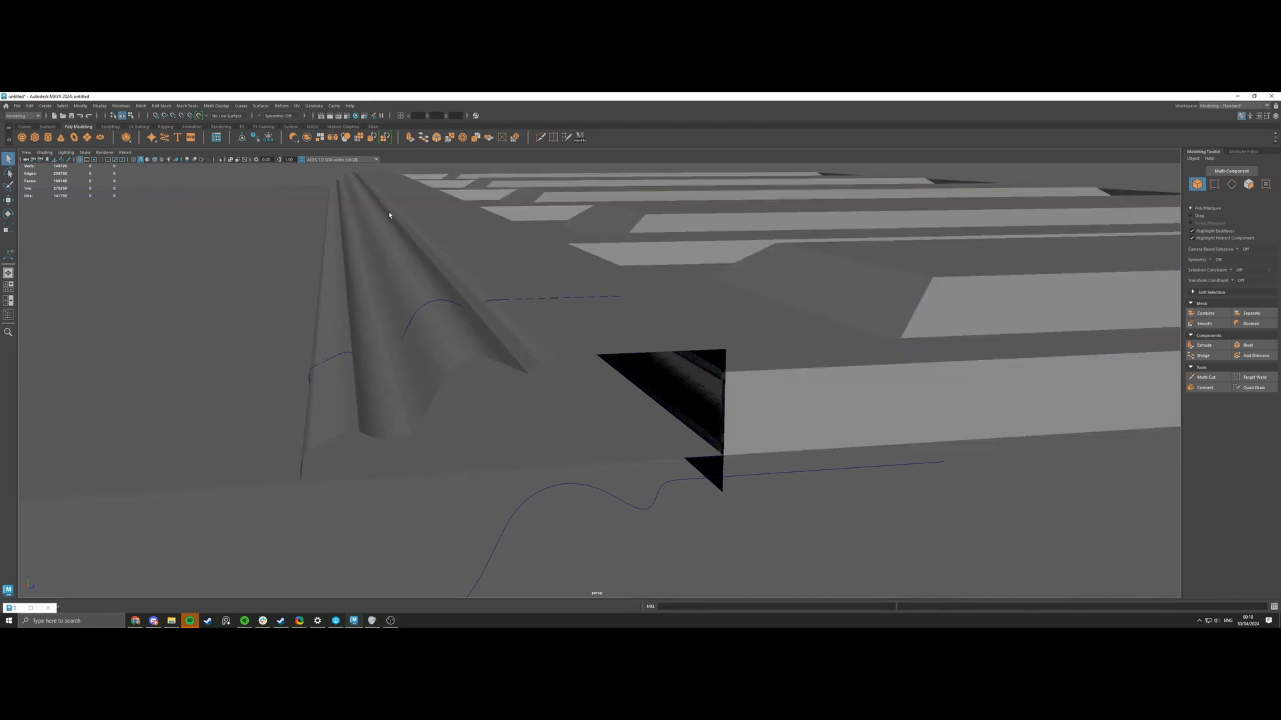
pyautogui.moveTo(389, 212)
pyautogui.keyDown('alt'); pyautogui.mouseDown()
pyautogui.moveTo(427, 267)
pyautogui.moveTo(486, 271)
pyautogui.moveTo(412, 292)
pyautogui.moveTo(458, 313)
pyautogui.moveTo(481, 280)
pyautogui.mouseUp(); pyautogui.keyUp('alt')
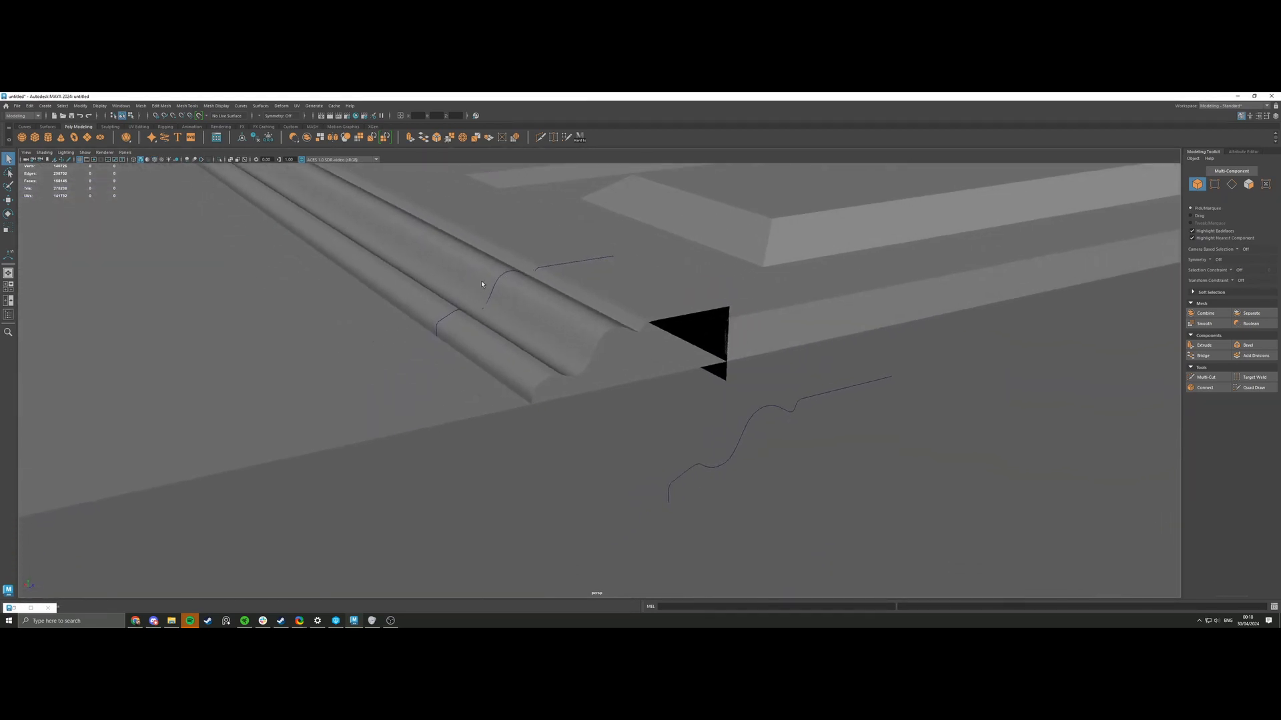
pyautogui.scroll(3, 483, 287)
pyautogui.click(485, 327)
# Undo the moulding bevel and reapply it to the same crease edges with chamfer off and a reduced fraction.
pyautogui.hotkey('ctrl', 'z')
pyautogui.hotkey('ctrl', 'z')
pyautogui.hotkey('ctrl', 'z')
pyautogui.hotkey('ctrl', 'z')
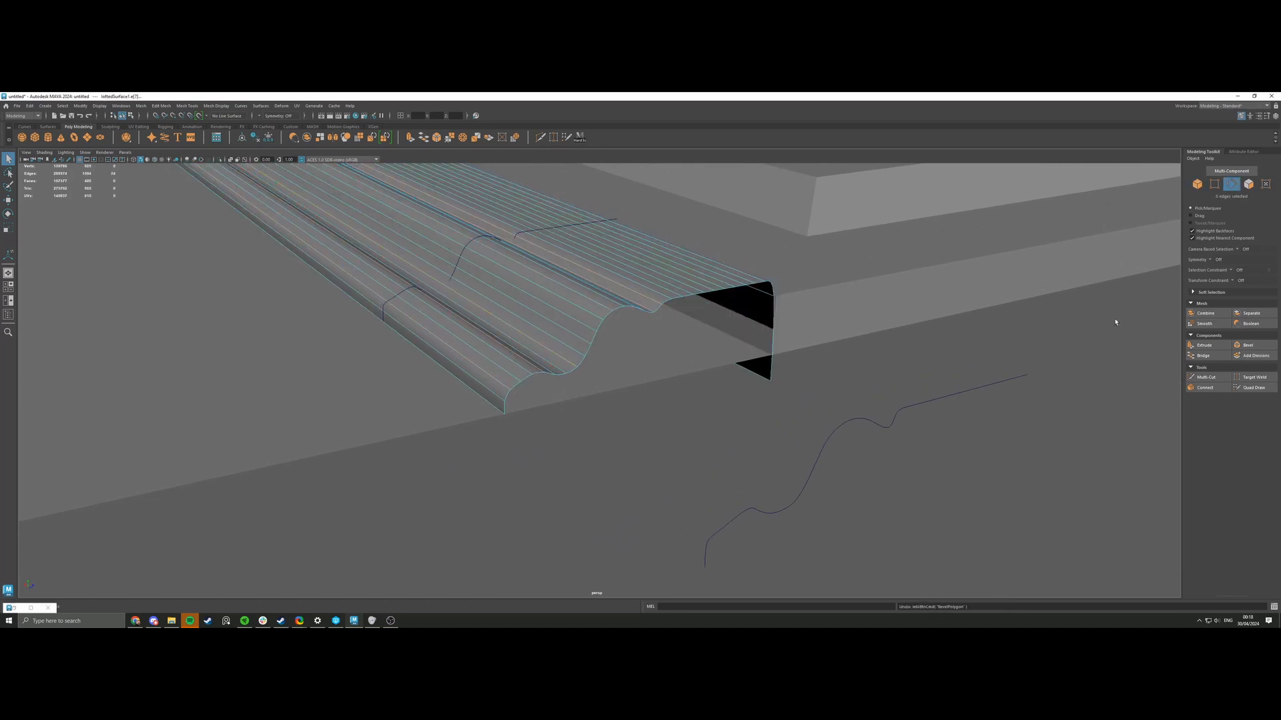
pyautogui.click(1247, 345)
pyautogui.click(932, 352)
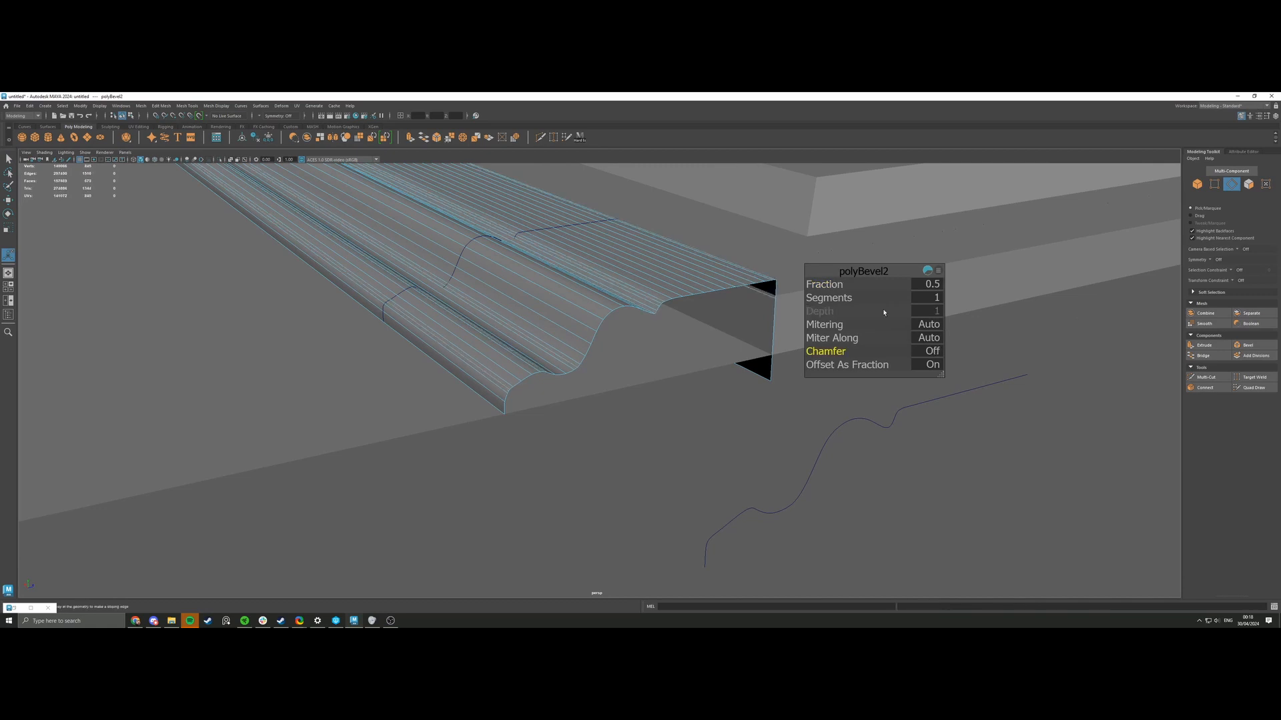
pyautogui.moveTo(847, 285); pyautogui.dragTo(837, 285)
pyautogui.moveTo(612, 286); pyautogui.dragTo(634, 270, button='right')
pyautogui.click(649, 413)
# Examine the whole wall with its five panels and moulding, and compare its scale with the human figure.
pyautogui.keyDown('alt'); pyautogui.moveTo(649, 415); pyautogui.dragTo(621, 372); pyautogui.keyUp('alt')
pyautogui.scroll(-8, 533, 411)
pyautogui.scroll(-4, 620, 372)
pyautogui.keyDown('alt'); pyautogui.moveTo(620, 371); pyautogui.dragTo(497, 304, button='middle'); pyautogui.keyUp('alt')
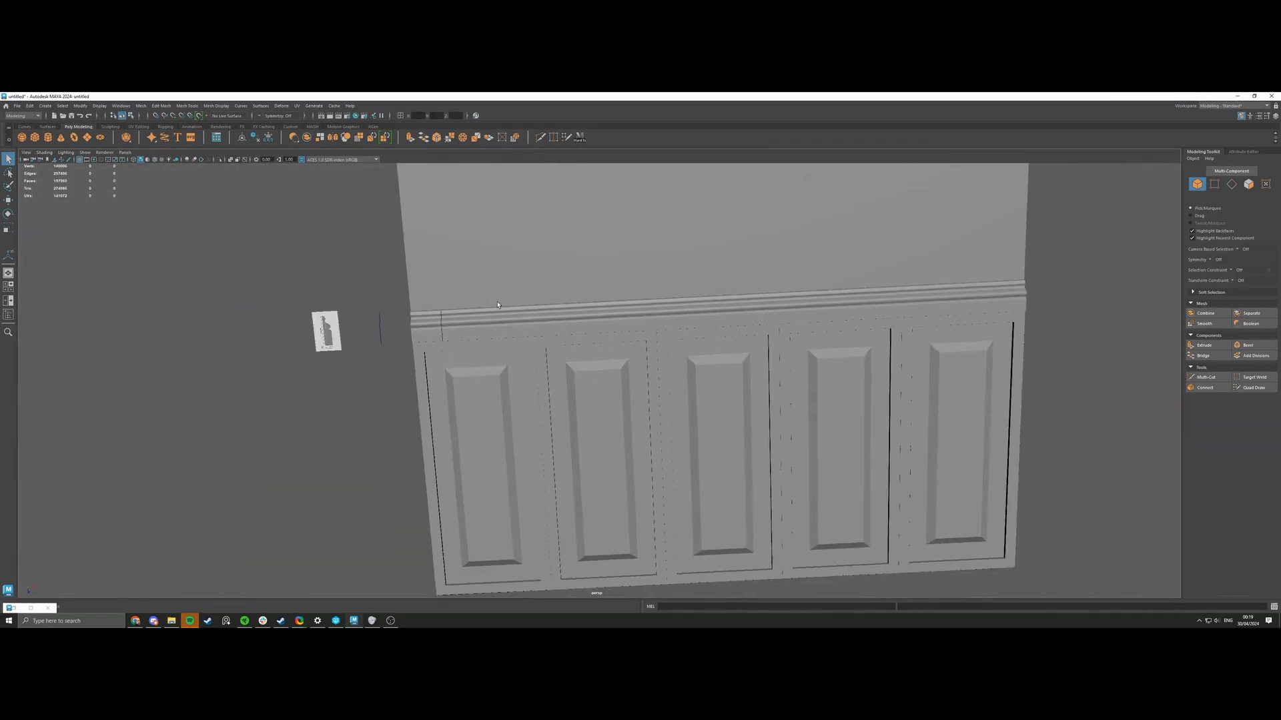
pyautogui.keyDown('alt'); pyautogui.moveTo(496, 305); pyautogui.dragTo(527, 289); pyautogui.keyUp('alt')
pyautogui.click(527, 289)
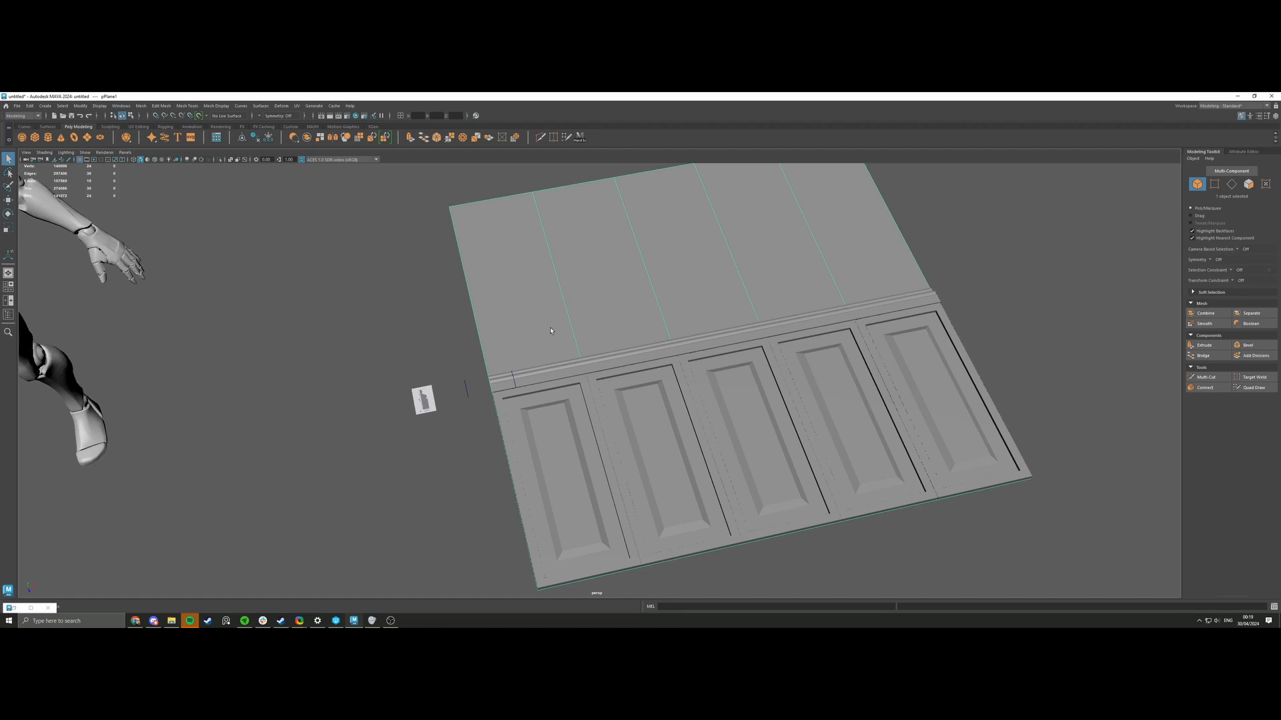
pyautogui.keyDown('alt'); pyautogui.moveTo(550, 330); pyautogui.dragTo(487, 343, button='right'); pyautogui.keyUp('alt')
pyautogui.keyDown('alt'); pyautogui.moveTo(487, 344); pyautogui.dragTo(563, 357); pyautogui.keyUp('alt')
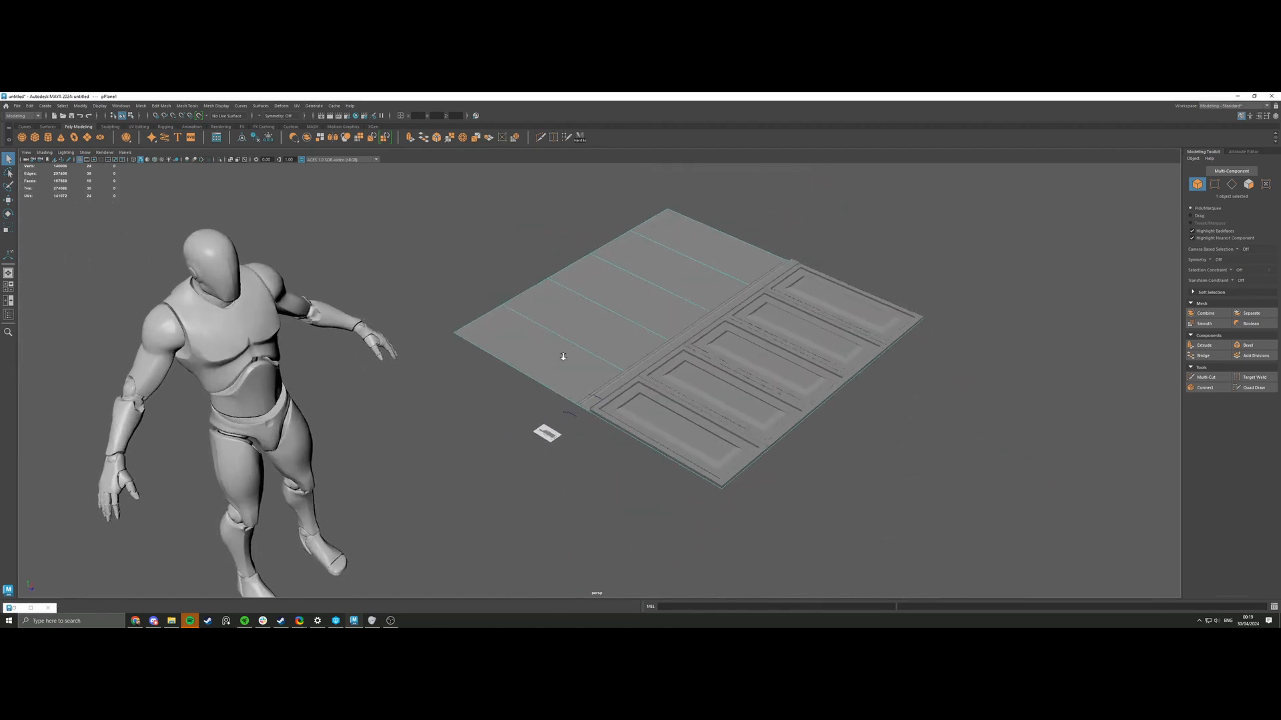
pyautogui.keyDown('alt'); pyautogui.moveTo(563, 357); pyautogui.dragTo(1008, 420, button='right'); pyautogui.keyUp('alt')
# Move the remaining profile curve out of the moulding, off the wall, beside the other profile curve.
pyautogui.click(588, 417)
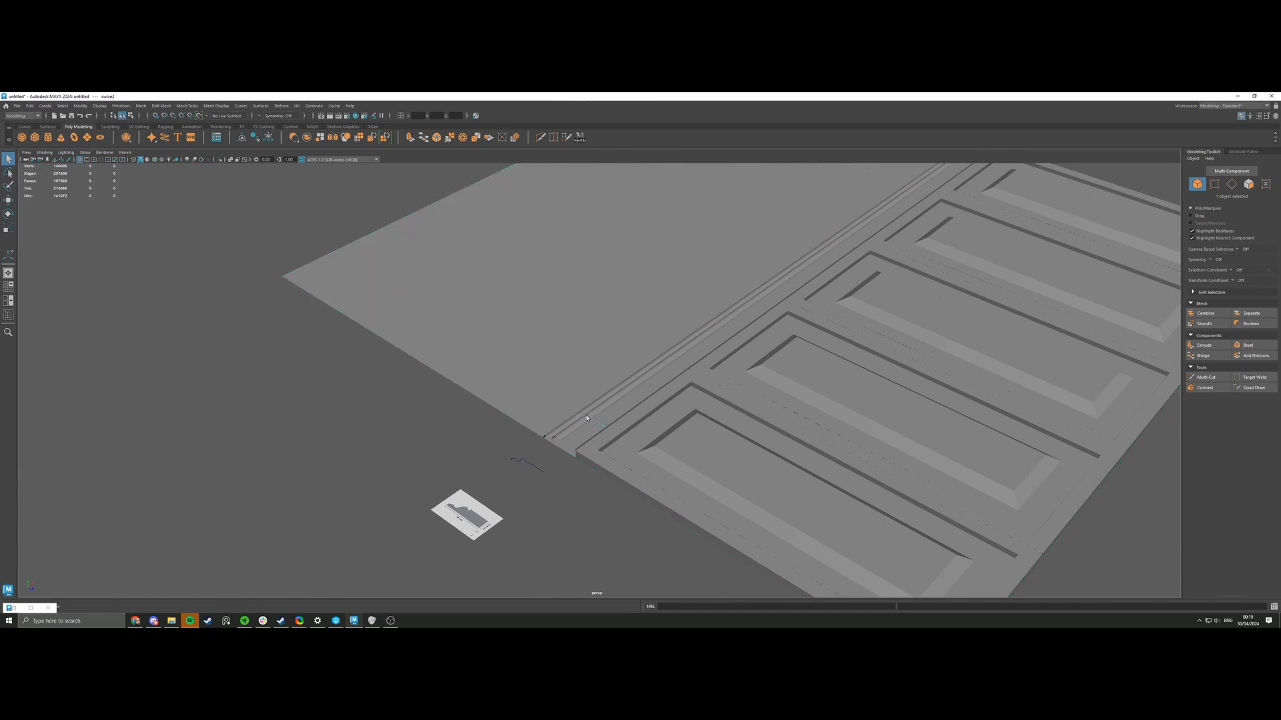
pyautogui.press('w')
pyautogui.moveTo(614, 422); pyautogui.dragTo(534, 477)
pyautogui.keyDown('alt'); pyautogui.moveTo(527, 442); pyautogui.dragTo(509, 420, button='right'); pyautogui.keyUp('alt')
# Connect the full ring of cross edges on the wall plane with 2 segments, adding two lengthwise edge loops.
pyautogui.click(537, 419)
pyautogui.keyDown('alt'); pyautogui.moveTo(509, 420); pyautogui.dragTo(693, 397); pyautogui.keyUp('alt')
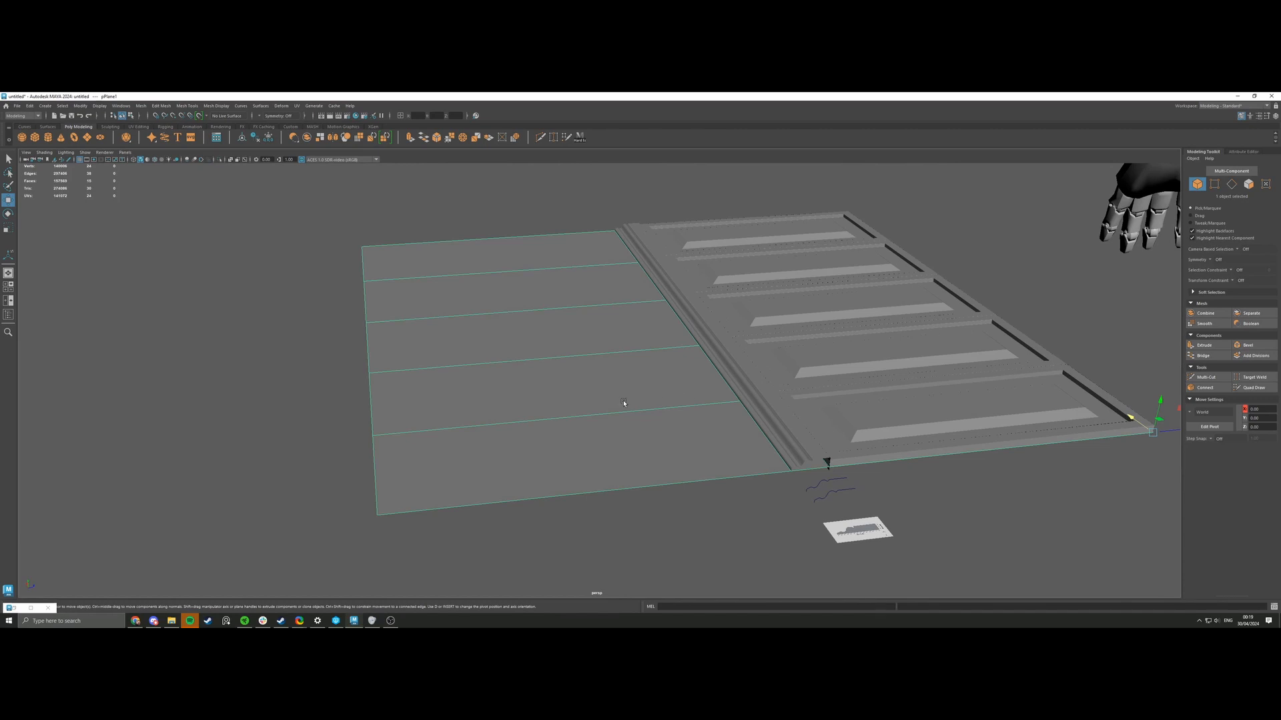
pyautogui.moveTo(561, 420); pyautogui.dragTo(560, 383, button='right')
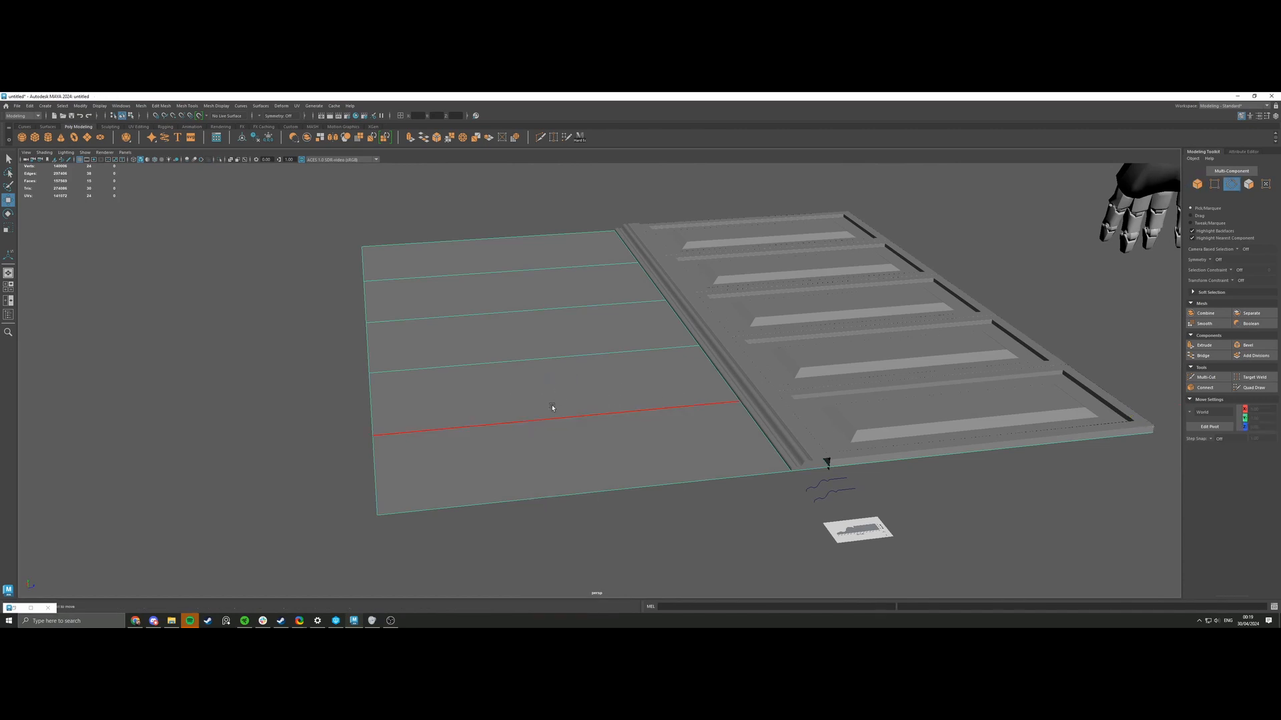
pyautogui.click(552, 418)
pyautogui.keyDown('shift'); pyautogui.doubleClick(555, 362); pyautogui.keyUp('shift')
pyautogui.click(1205, 388)
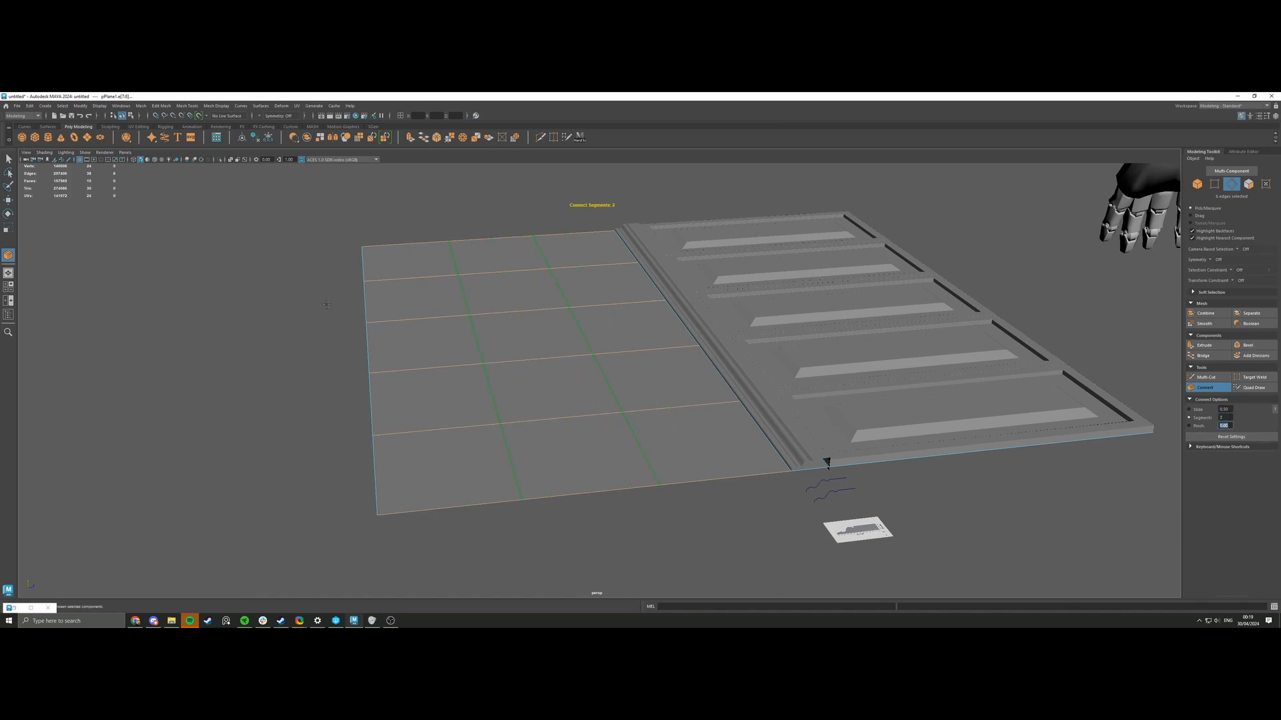
pyautogui.click(6, 161)
# Display the scene grid while viewing the wall plane above the moulding.
pyautogui.keyDown('alt'); pyautogui.moveTo(497, 277); pyautogui.dragTo(419, 349); pyautogui.keyUp('alt')
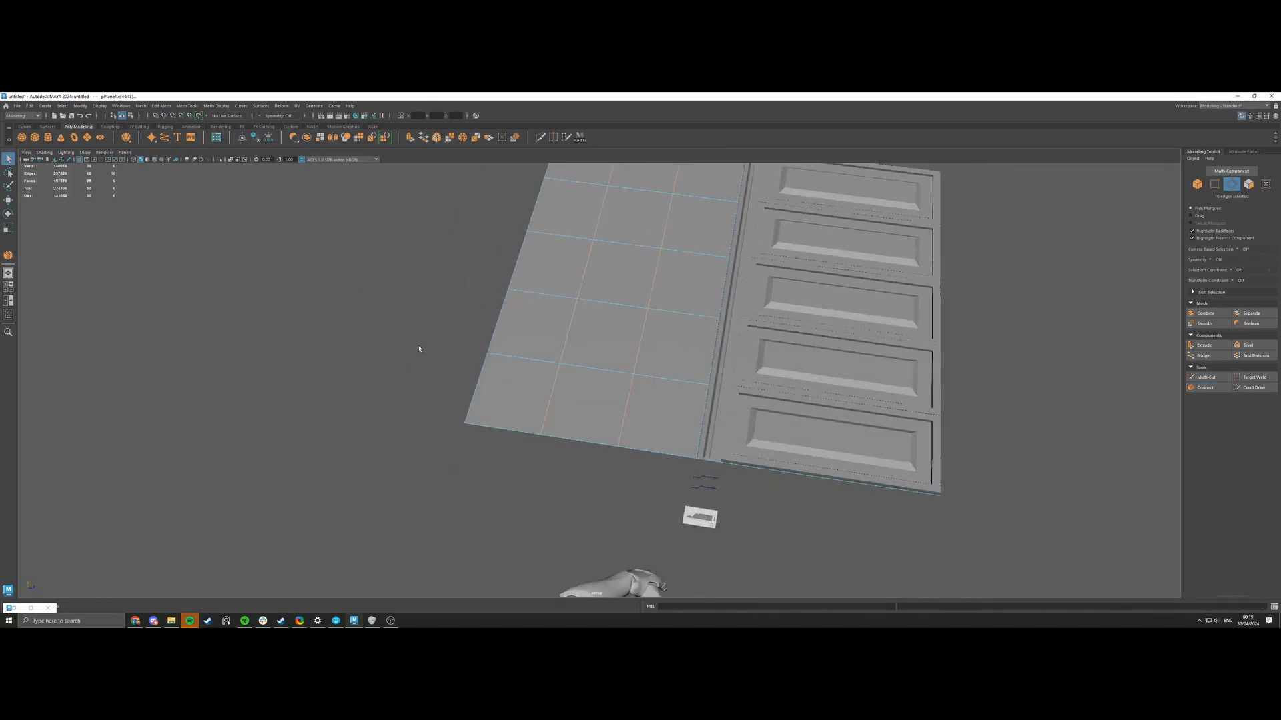
pyautogui.keyDown('alt'); pyautogui.moveTo(509, 358); pyautogui.dragTo(525, 269); pyautogui.keyUp('alt')
pyautogui.click(99, 106)
pyautogui.click(107, 125)
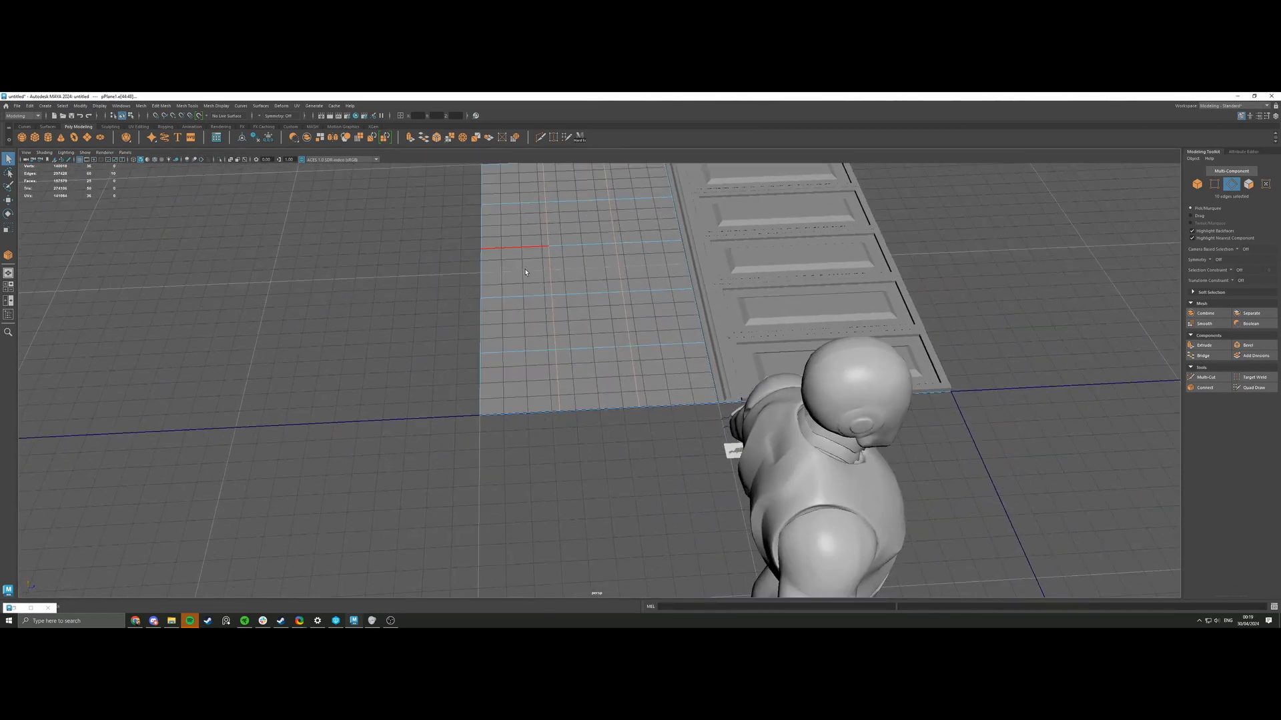
# Try to snap the wall plane's two lengthwise edge loops onto nearby scene grid lines.
pyautogui.keyDown('alt'); pyautogui.moveTo(525, 272); pyautogui.dragTo(544, 329); pyautogui.keyUp('alt')
pyautogui.press('w')
pyautogui.press('c')
pyautogui.hotkey('ctrl', 'z')
pyautogui.press('x')
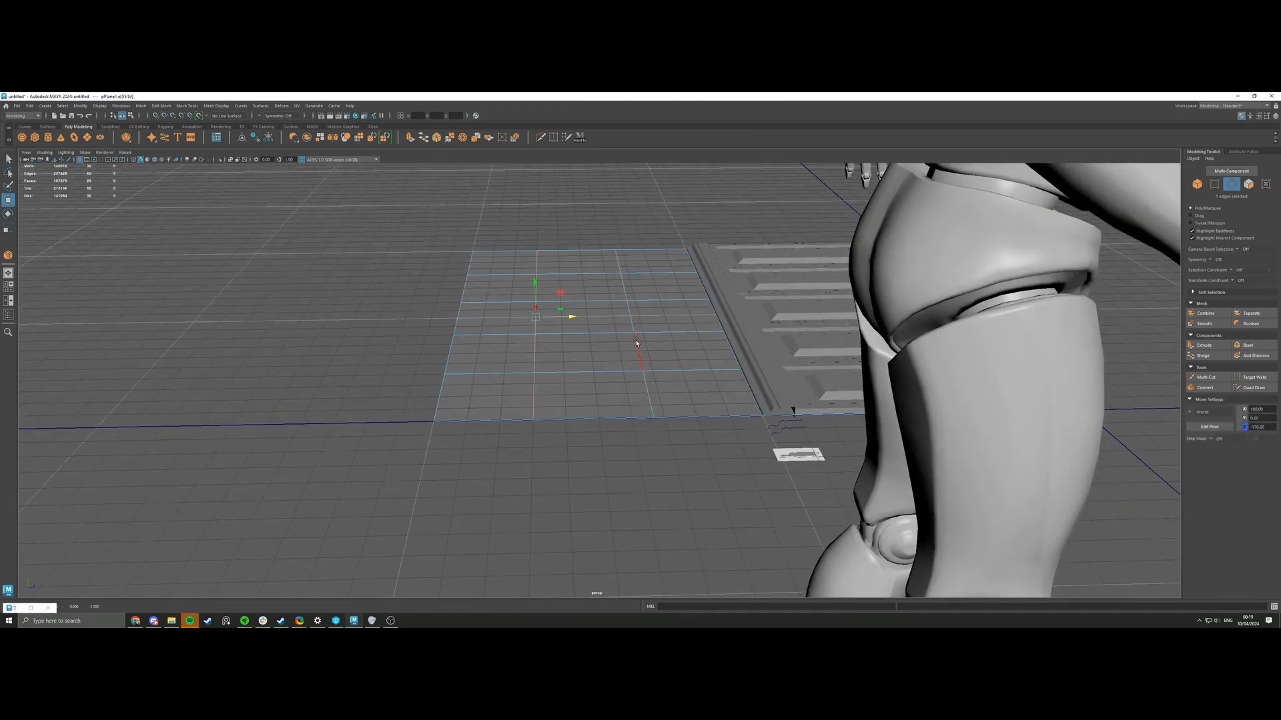
pyautogui.doubleClick(640, 350)
pyautogui.press('x')
pyautogui.moveTo(656, 316); pyautogui.dragTo(650, 318)
pyautogui.scroll(2, 599, 335)
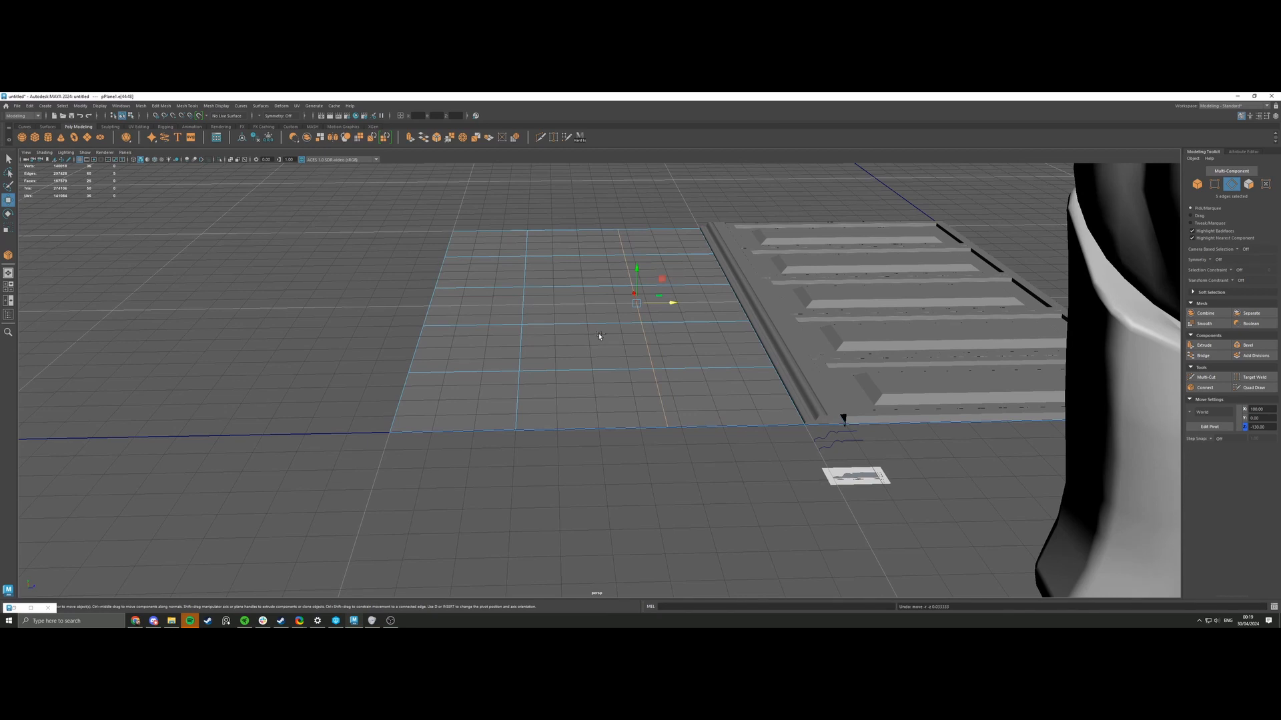
# Undo the edge loop moves and the 2-segment connection on the wall plane.
pyautogui.hotkey('ctrl', 'z')
pyautogui.hotkey('ctrl', 'z')
pyautogui.hotkey('ctrl', 'z')
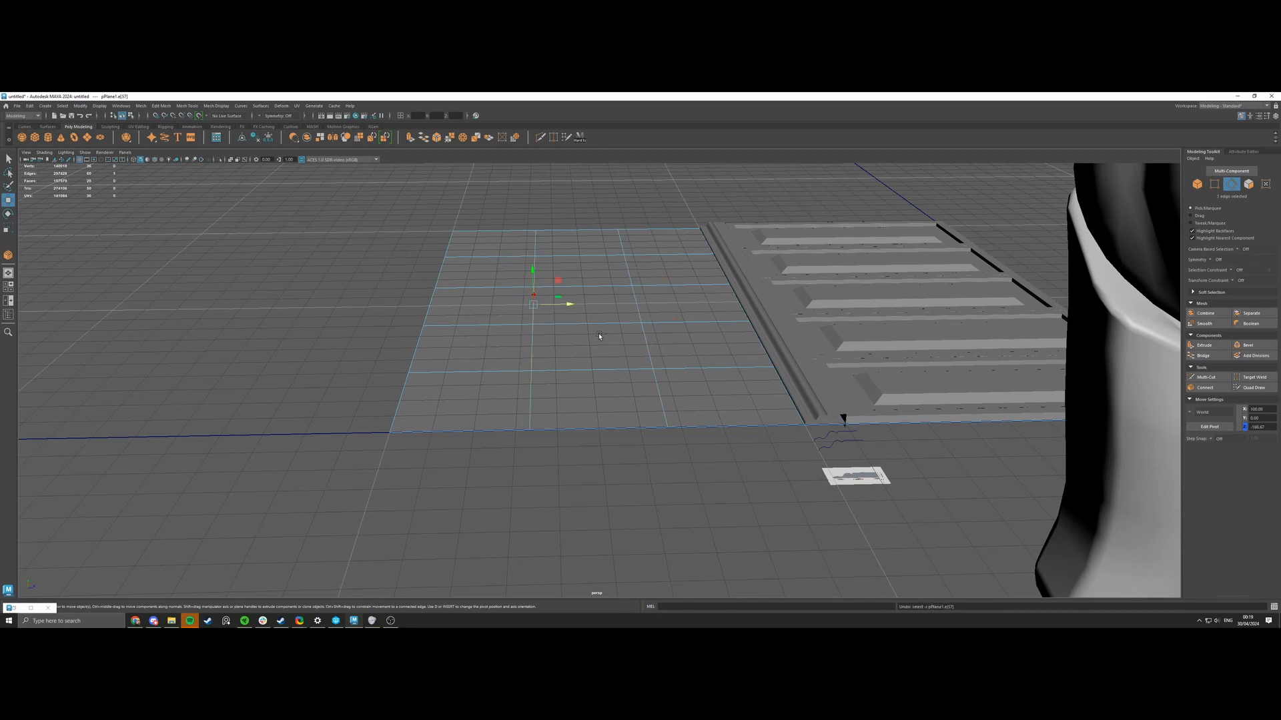
pyautogui.hotkey('ctrl', 'z')
pyautogui.hotkey('ctrl', 'z')
pyautogui.hotkey('ctrl', 'z')
pyautogui.hotkey('ctrl', 'z')
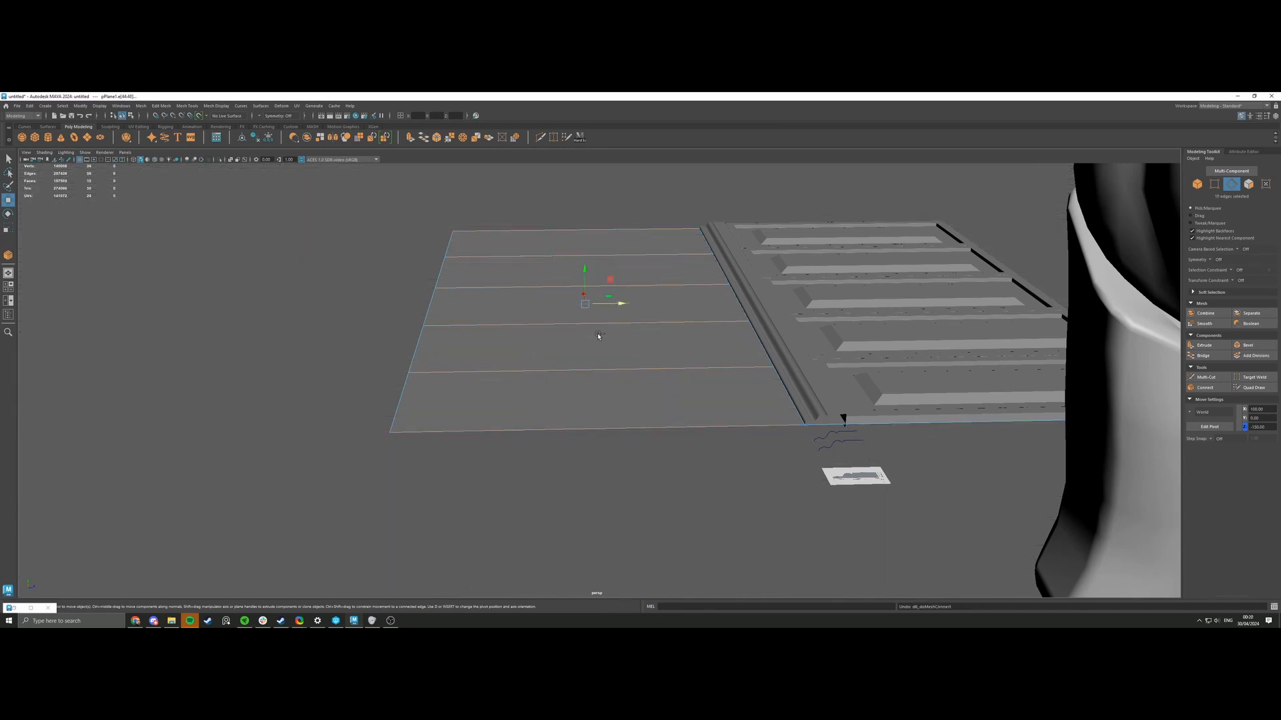
# Reconnect the full ring of cross edges on the wall plane with 2 segments, with the scene grid displayed.
pyautogui.keyDown('shift'); pyautogui.doubleClick(540, 298); pyautogui.keyUp('shift')
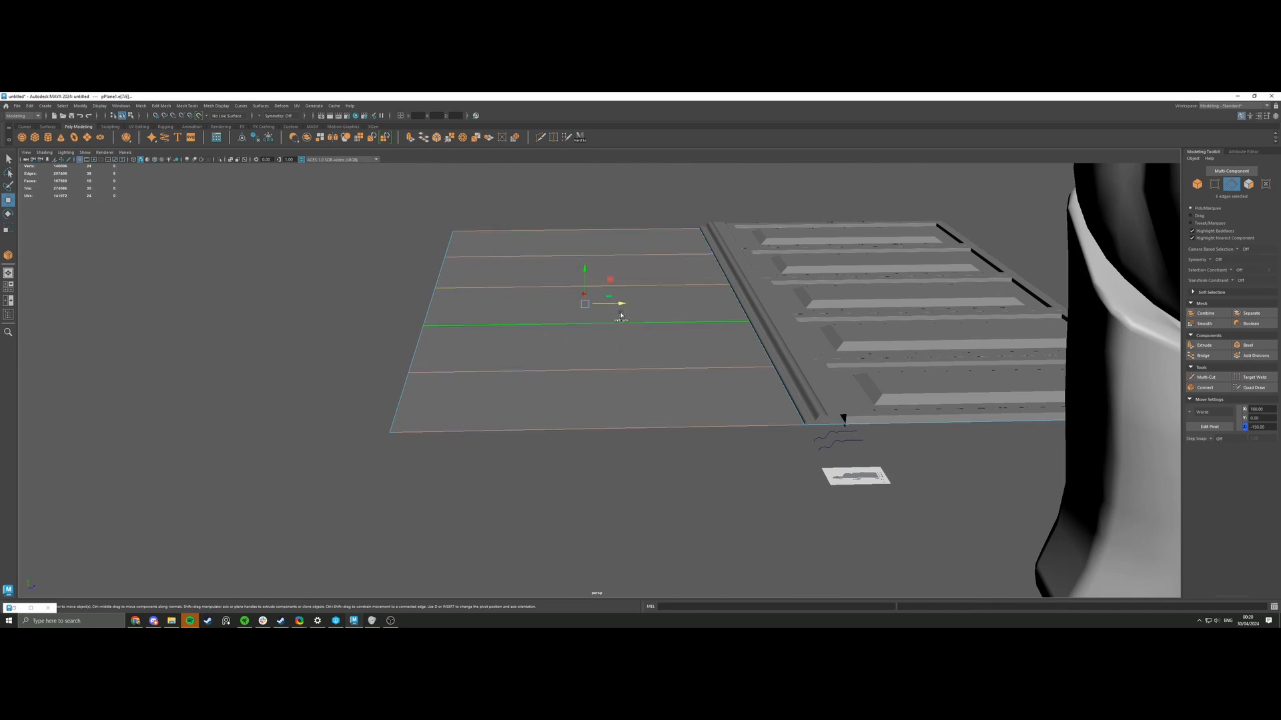
pyautogui.click(1197, 387)
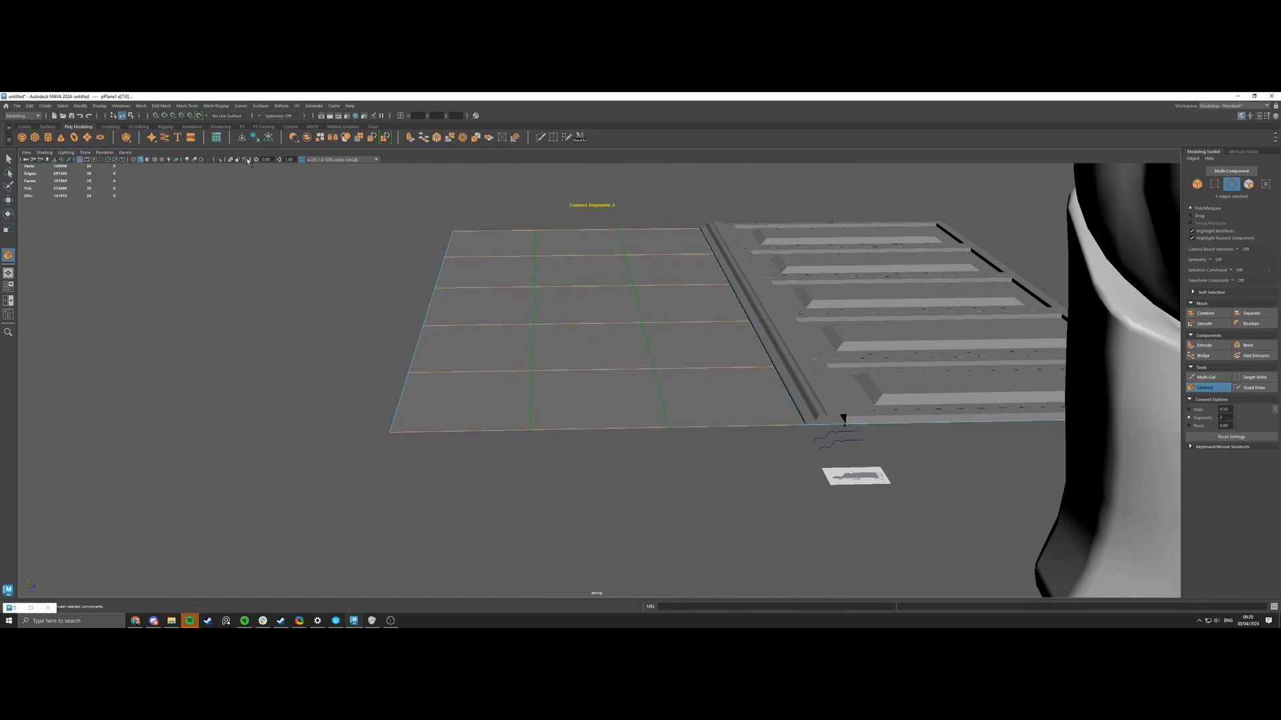
pyautogui.click(98, 107)
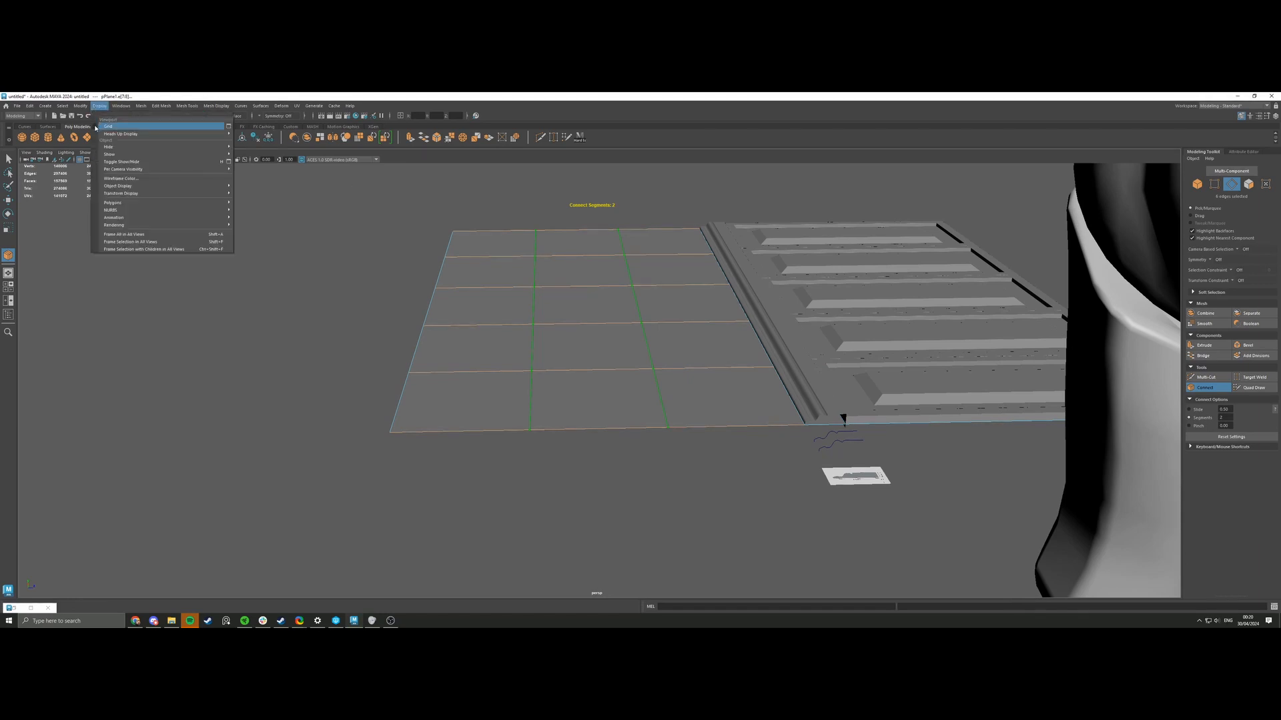
pyautogui.click(95, 127)
pyautogui.click(99, 107)
pyautogui.click(96, 127)
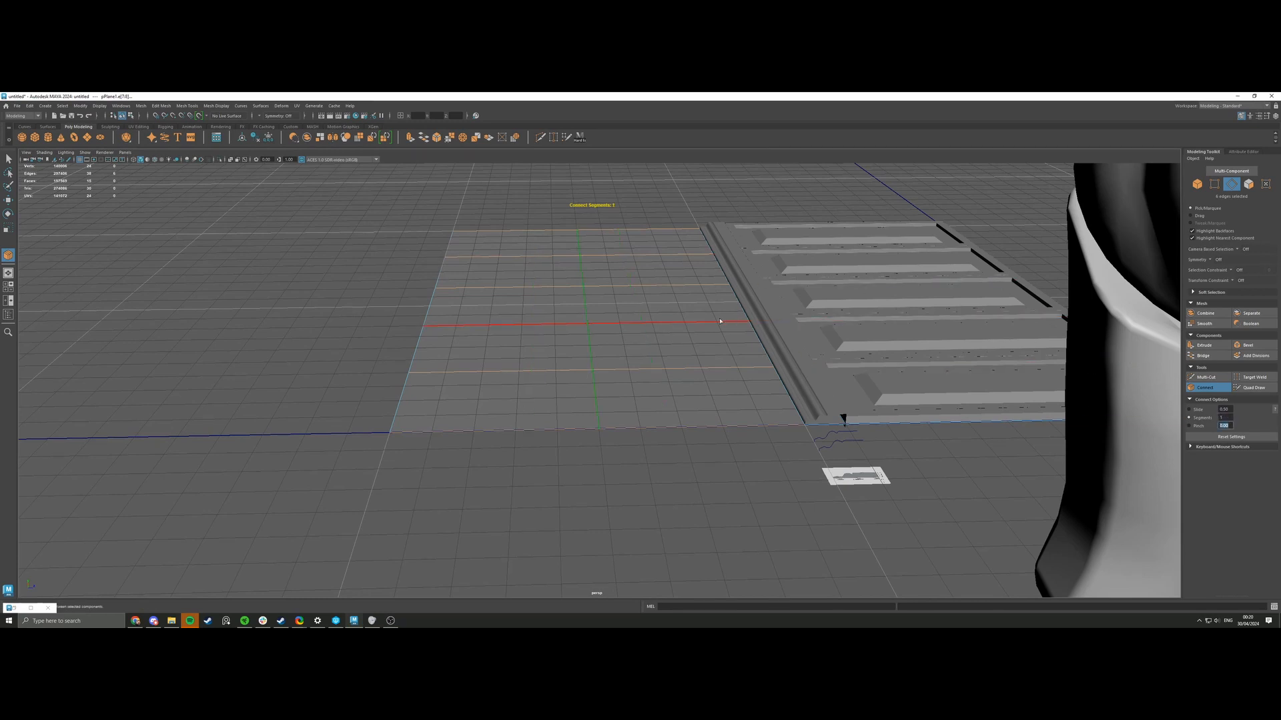
pyautogui.keyDown('alt'); pyautogui.moveTo(842, 419); pyautogui.dragTo(681, 325); pyautogui.keyUp('alt')
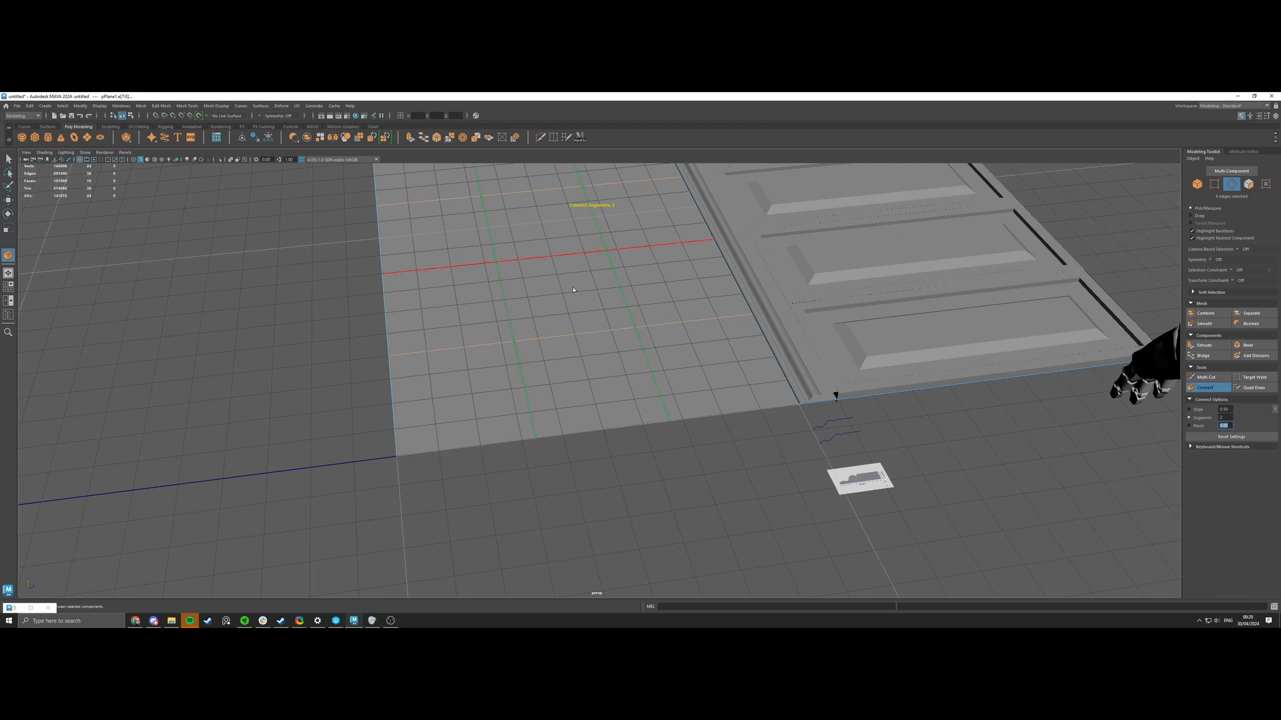
pyautogui.press('q')
# Return to object selection, deselect the wall plane and display wireframe over the shaded models.
pyautogui.keyDown('alt'); pyautogui.moveTo(469, 256); pyautogui.dragTo(509, 295); pyautogui.keyUp('alt')
pyautogui.keyDown('alt'); pyautogui.moveTo(509, 296); pyautogui.dragTo(654, 376, button='right'); pyautogui.keyUp('alt')
pyautogui.keyDown('alt'); pyautogui.moveTo(561, 359); pyautogui.dragTo(516, 371); pyautogui.keyUp('alt')
pyautogui.scroll(-2, 516, 370)
pyautogui.moveTo(625, 332); pyautogui.dragTo(648, 308, button='right')
pyautogui.click(545, 322)
pyautogui.scroll(-2, 545, 322)
pyautogui.keyDown('alt'); pyautogui.moveTo(545, 322); pyautogui.dragTo(557, 308); pyautogui.keyUp('alt')
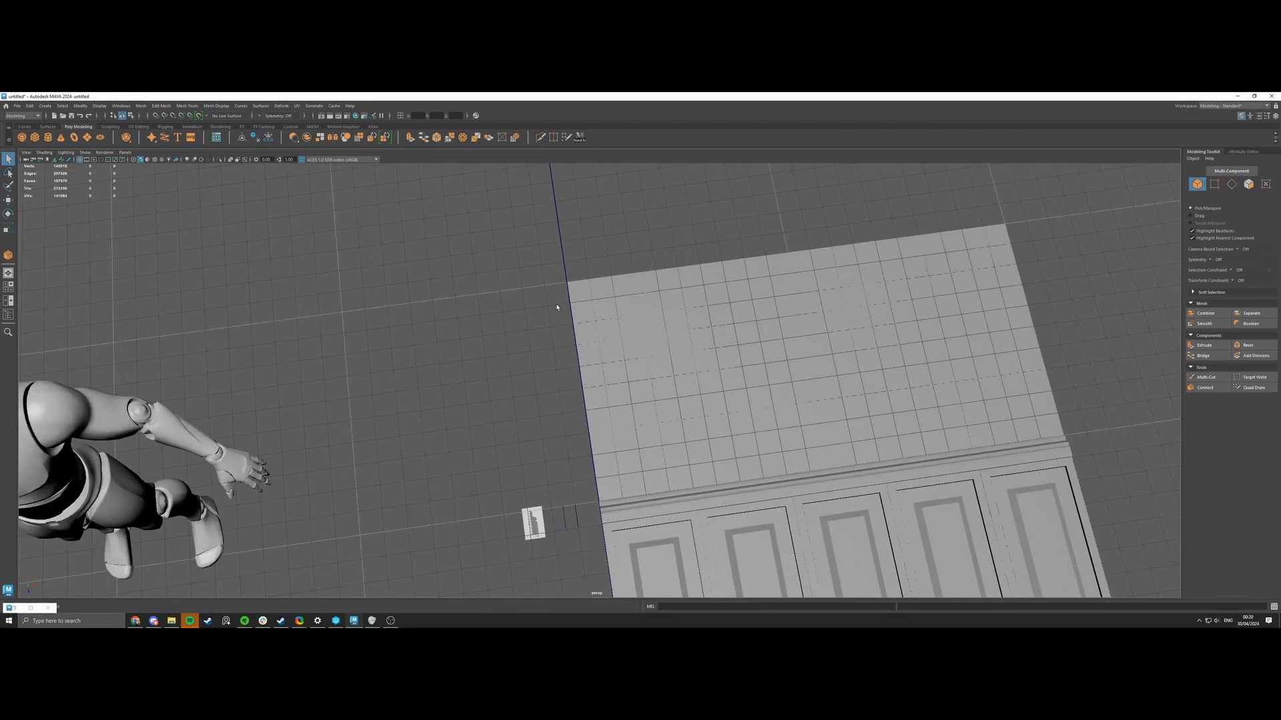
pyautogui.scroll(-2, 589, 458)
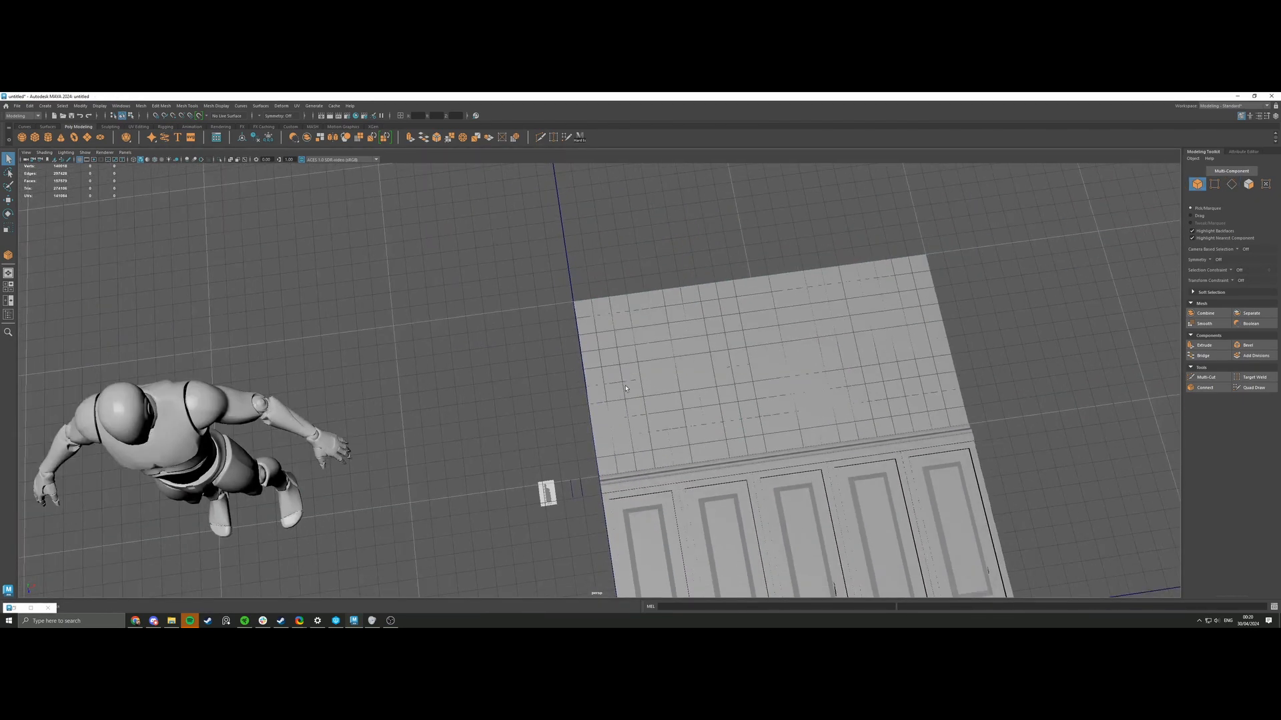
pyautogui.keyDown('alt'); pyautogui.moveTo(615, 388); pyautogui.dragTo(543, 352, button='middle'); pyautogui.keyUp('alt')
pyautogui.keyDown('alt'); pyautogui.moveTo(543, 352); pyautogui.dragTo(541, 356); pyautogui.keyUp('alt')
pyautogui.click(154, 160)
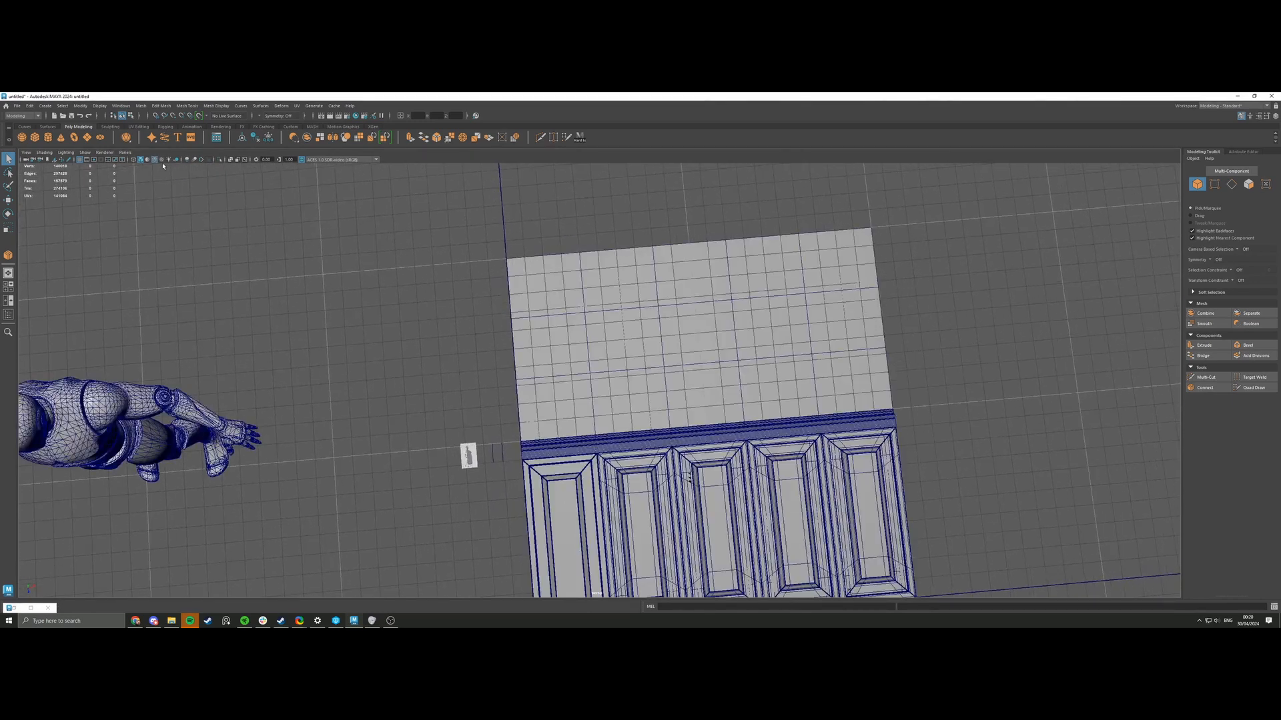
# Hide the scene grid and try to scale the wall plane's two lengthwise edge loops together.
pyautogui.scroll(4, 467, 268)
pyautogui.click(97, 107)
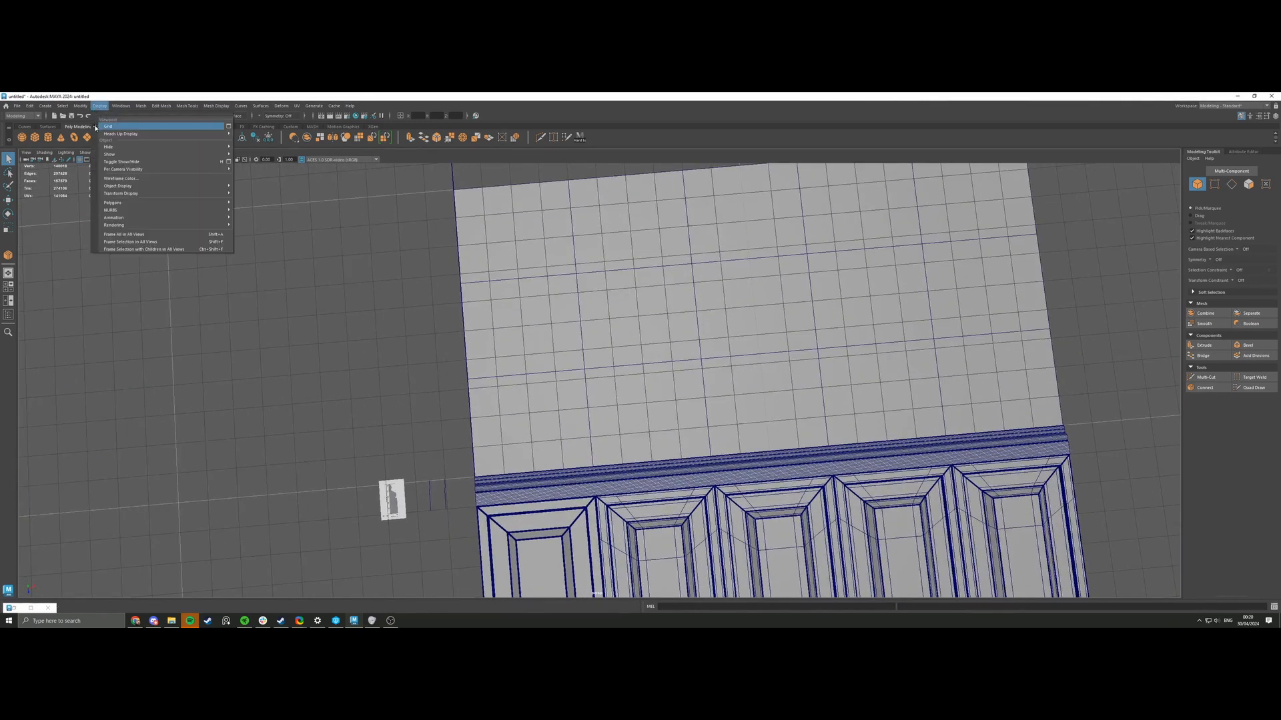
pyautogui.click(106, 124)
pyautogui.scroll(-3, 435, 249)
pyautogui.keyDown('alt'); pyautogui.moveTo(436, 251); pyautogui.dragTo(499, 263); pyautogui.keyUp('alt')
pyautogui.moveTo(534, 308); pyautogui.dragTo(535, 292, button='right')
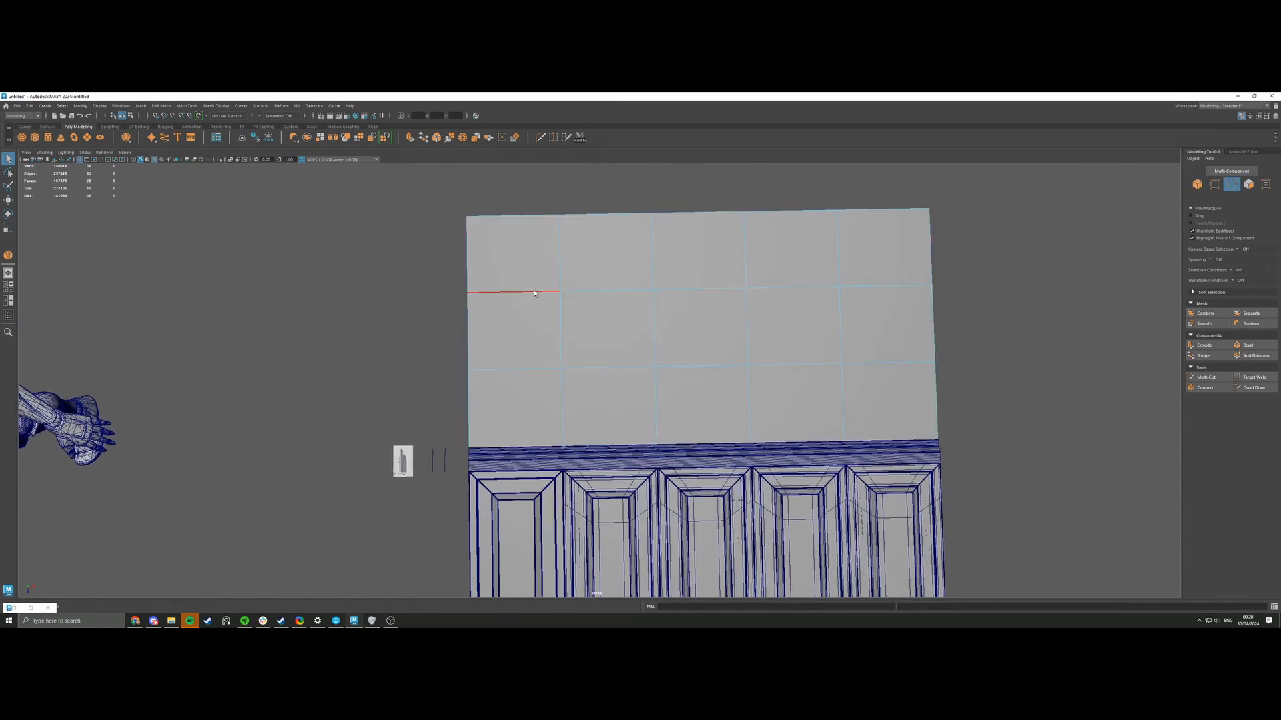
pyautogui.doubleClick(536, 296)
pyautogui.keyDown('shift'); pyautogui.click(532, 362); pyautogui.keyUp('shift')
pyautogui.keyDown('shift'); pyautogui.doubleClick(533, 362); pyautogui.keyUp('shift')
pyautogui.press('r')
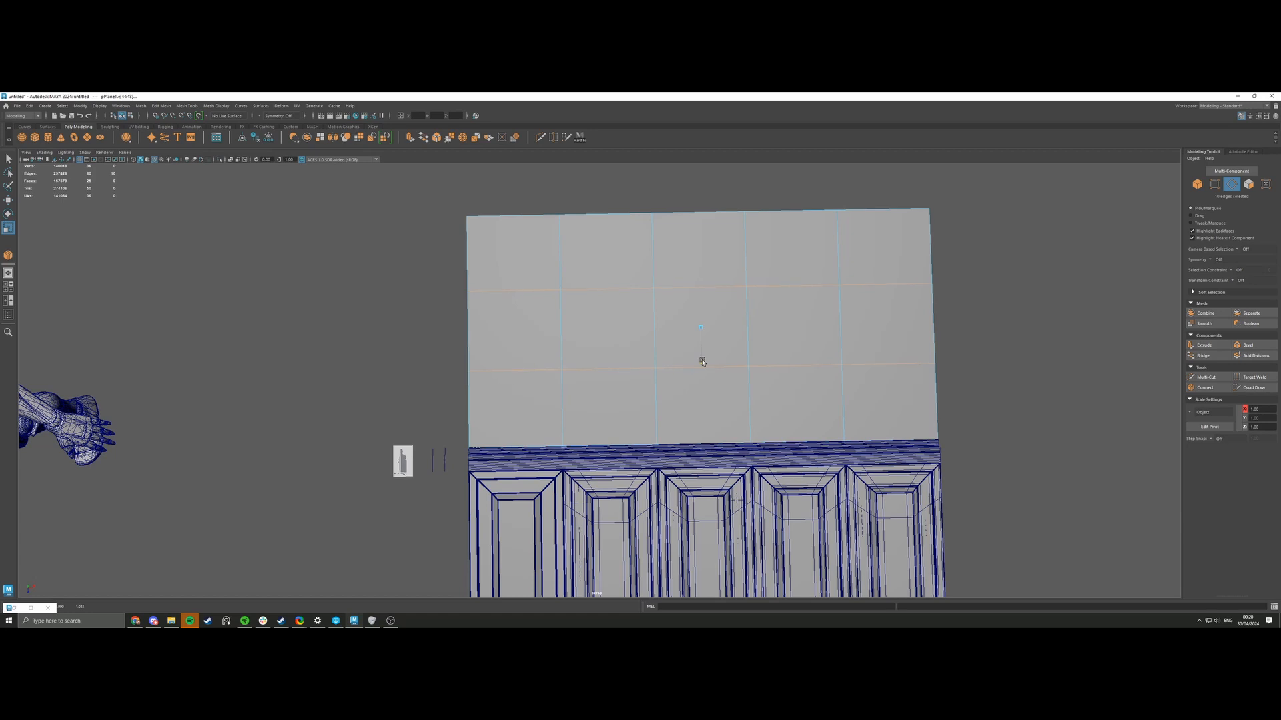
pyautogui.hotkey('ctrl', 'z')
# Compare the wall plane's edge loops with the scene grid, then view the undivided plane object without the grid.
pyautogui.click(99, 105)
pyautogui.click(108, 126)
pyautogui.scroll(5, 440, 358)
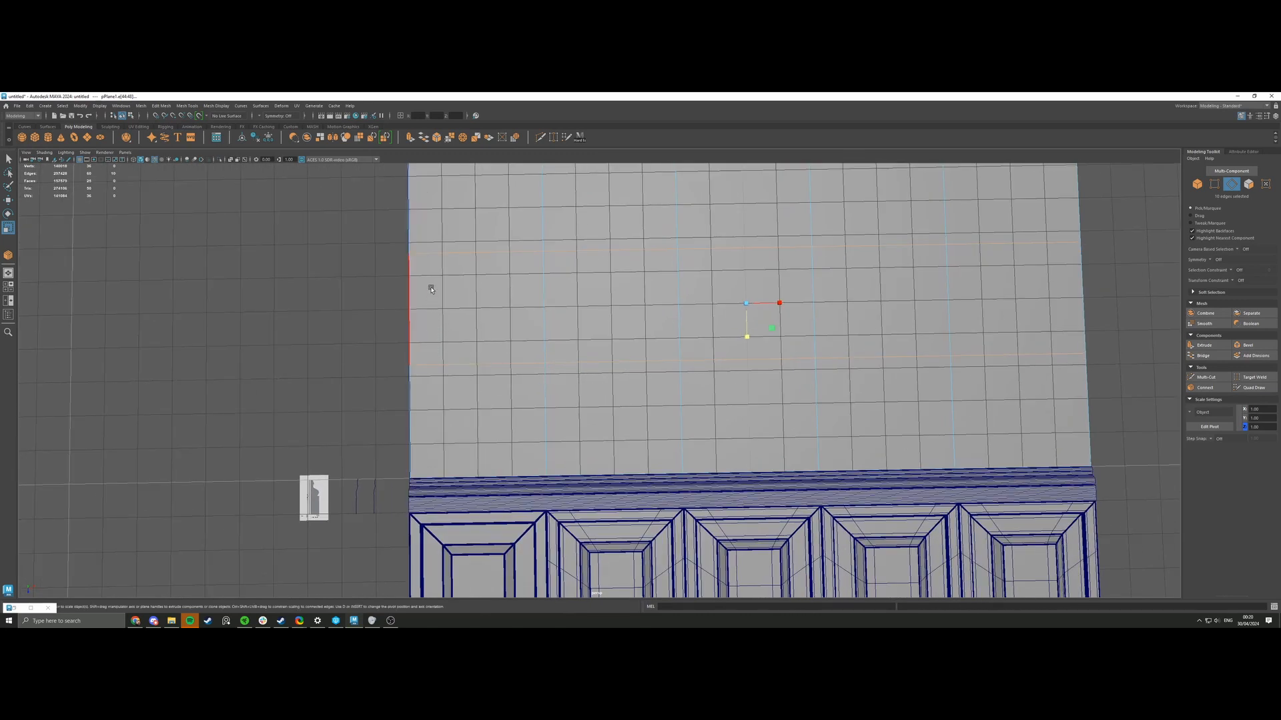
pyautogui.keyDown('alt'); pyautogui.moveTo(431, 289); pyautogui.dragTo(426, 350, button='middle'); pyautogui.keyUp('alt')
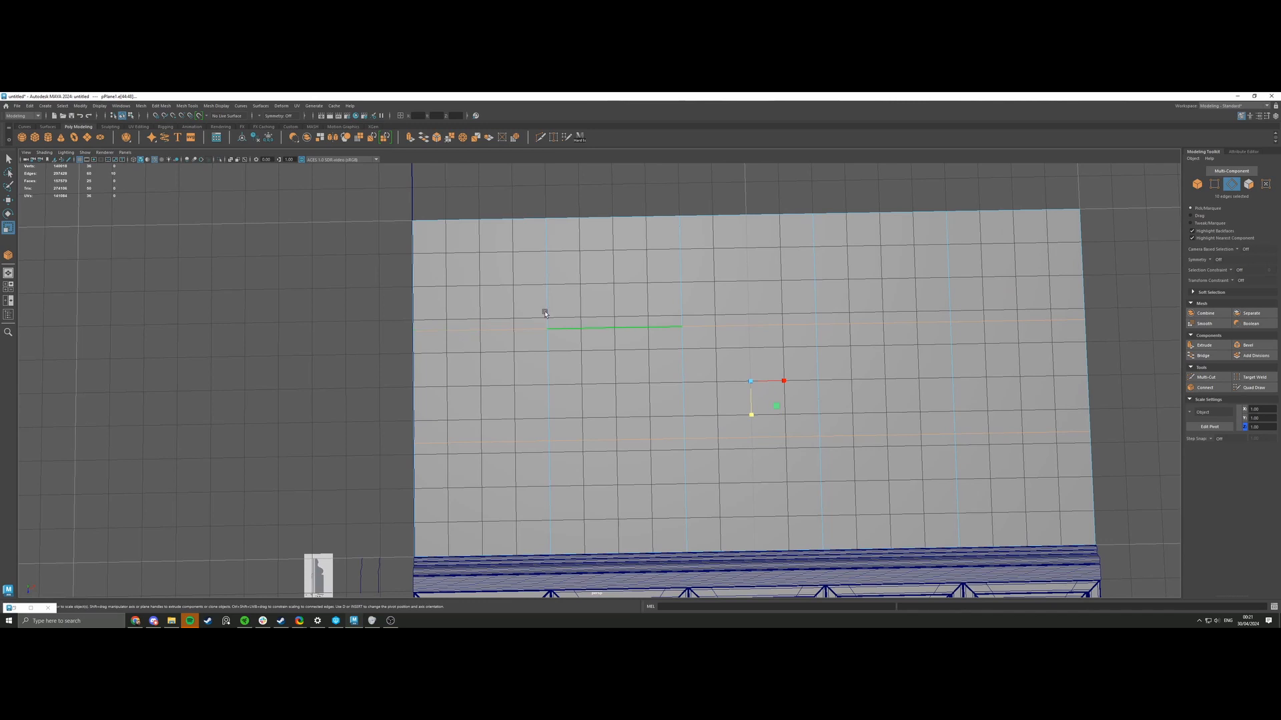
pyautogui.click(98, 106)
pyautogui.click(108, 126)
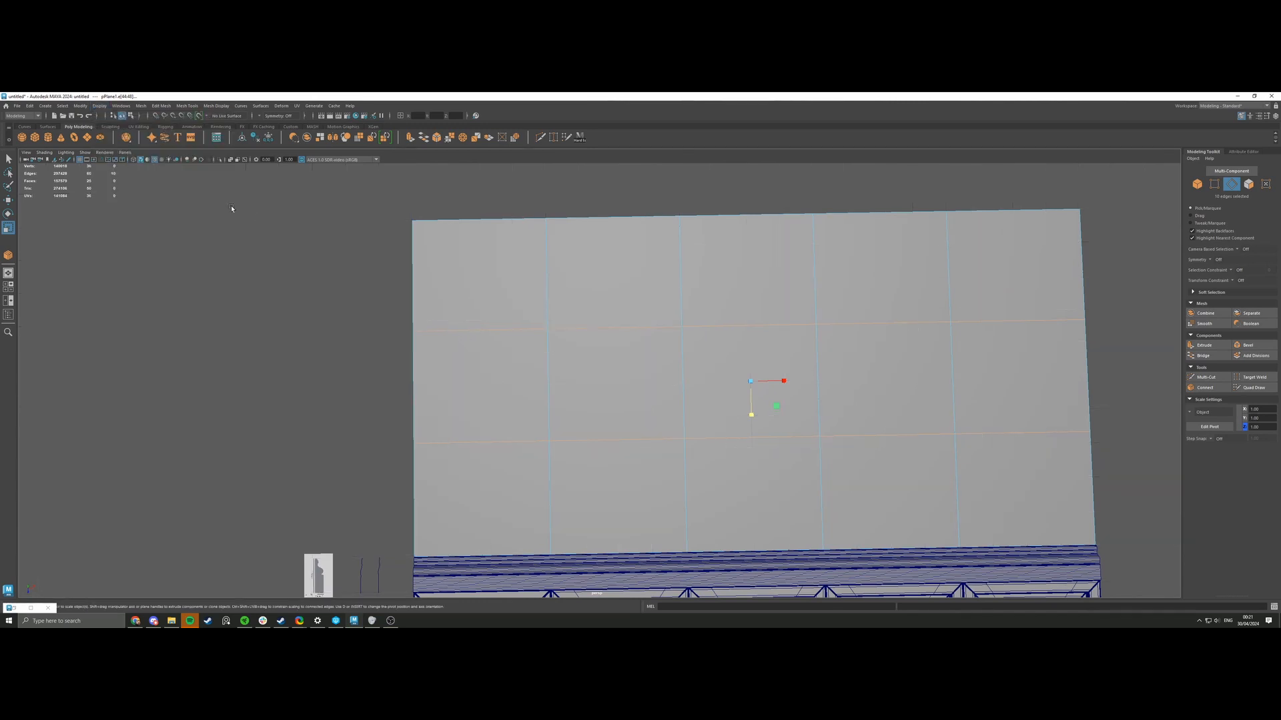
pyautogui.scroll(-6, 506, 320)
pyautogui.moveTo(533, 337); pyautogui.dragTo(551, 326, button='right')
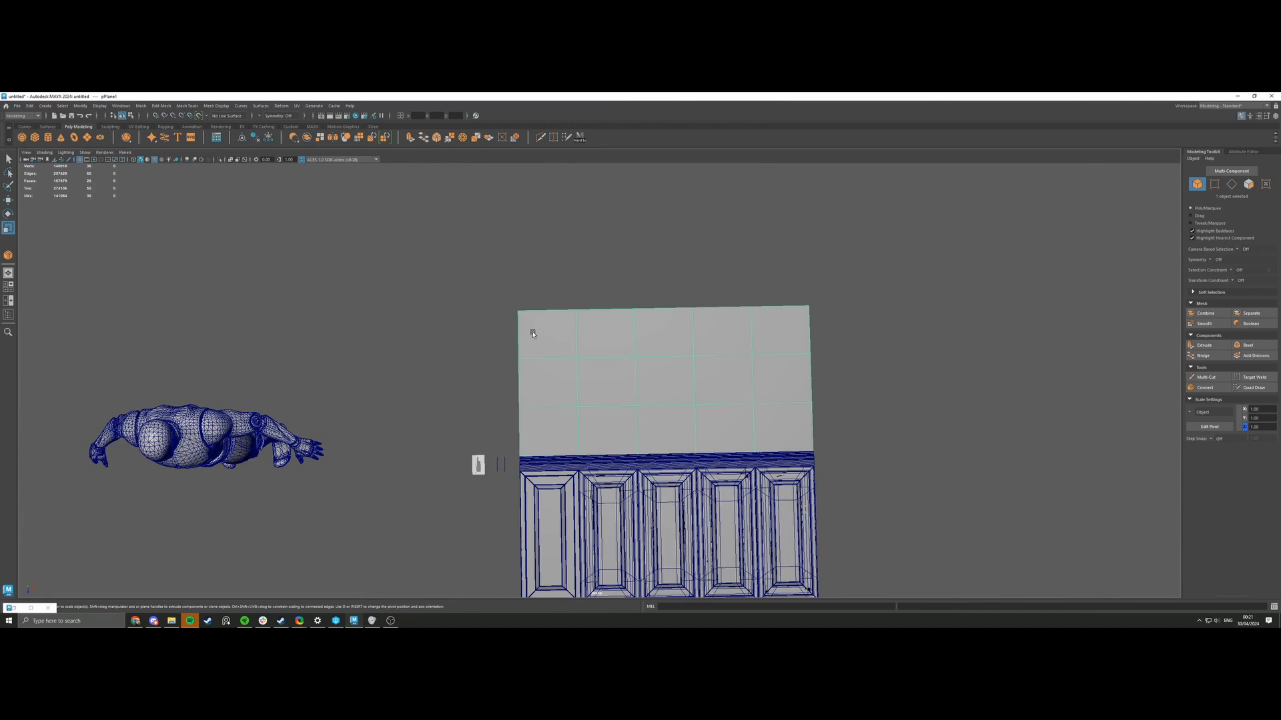
pyautogui.scroll(1, 533, 333)
pyautogui.scroll(5, 546, 363)
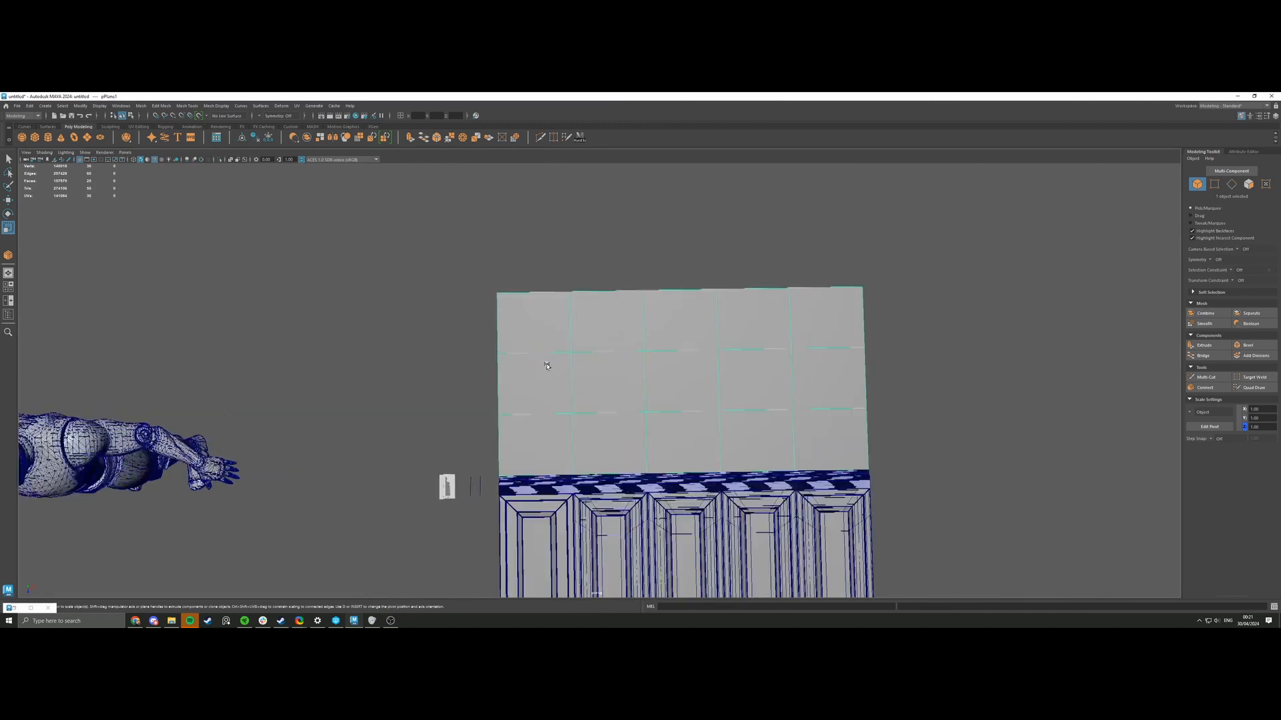
pyautogui.moveTo(546, 387)
pyautogui.keyDown('alt'); pyautogui.mouseDown()
pyautogui.moveTo(579, 348)
pyautogui.moveTo(552, 355)
pyautogui.moveTo(545, 372)
pyautogui.mouseUp(); pyautogui.keyUp('alt')
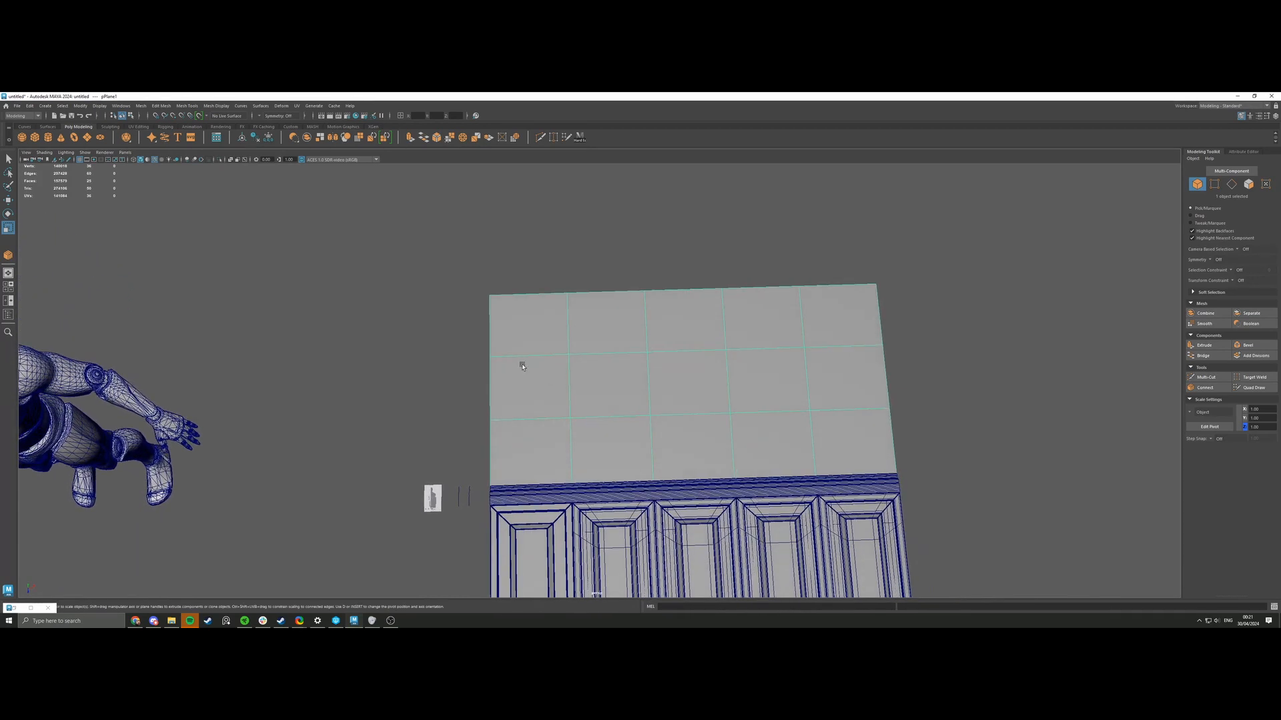
# Create a polygon cube, place its pivot on a lower corner vertex and scale it down slightly from there.
pyautogui.click(35, 137)
pyautogui.scroll(-6, 342, 267)
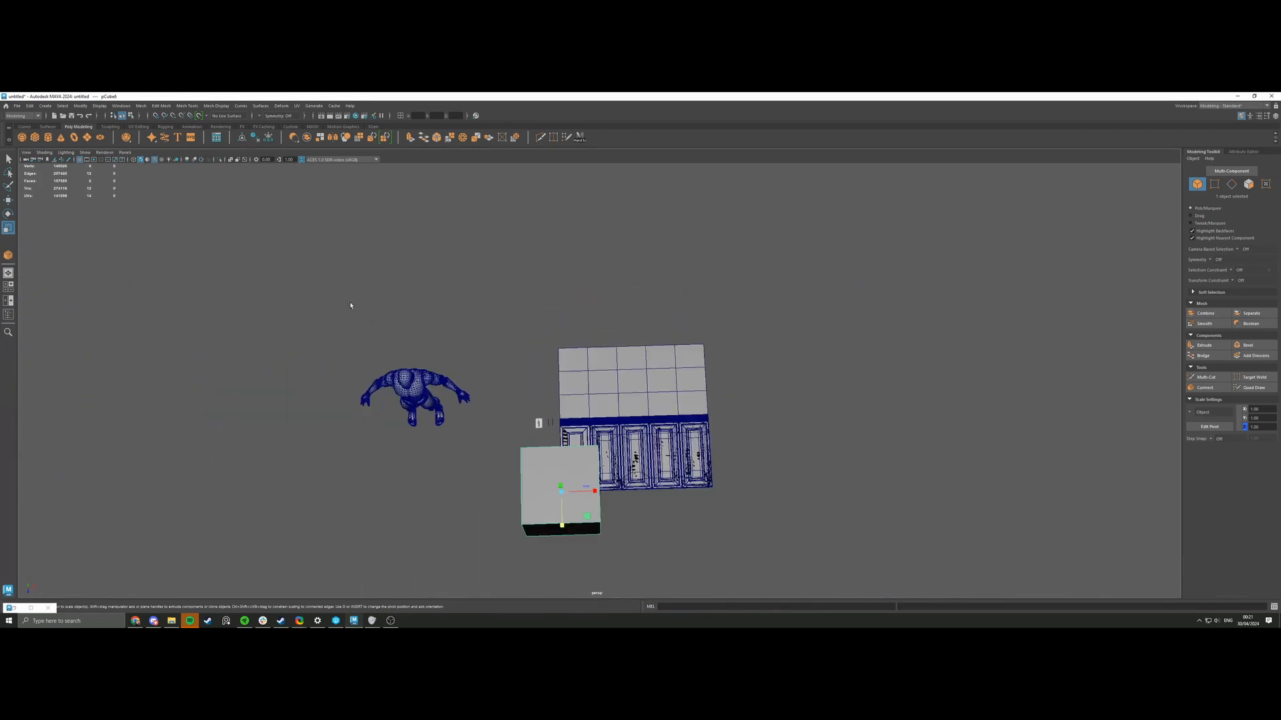
pyautogui.keyDown('alt'); pyautogui.moveTo(349, 301); pyautogui.dragTo(486, 263); pyautogui.keyUp('alt')
pyautogui.keyDown('alt'); pyautogui.moveTo(486, 263); pyautogui.dragTo(767, 415, button='right'); pyautogui.keyUp('alt')
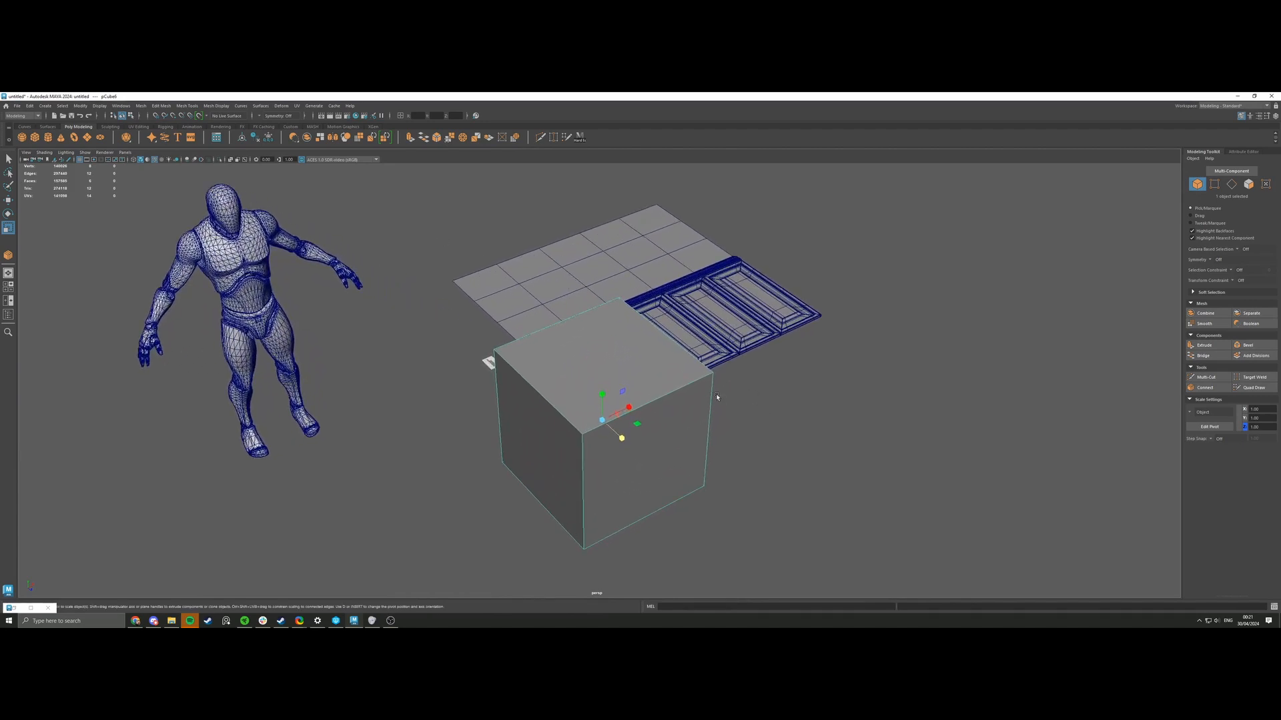
pyautogui.scroll(5, 716, 396)
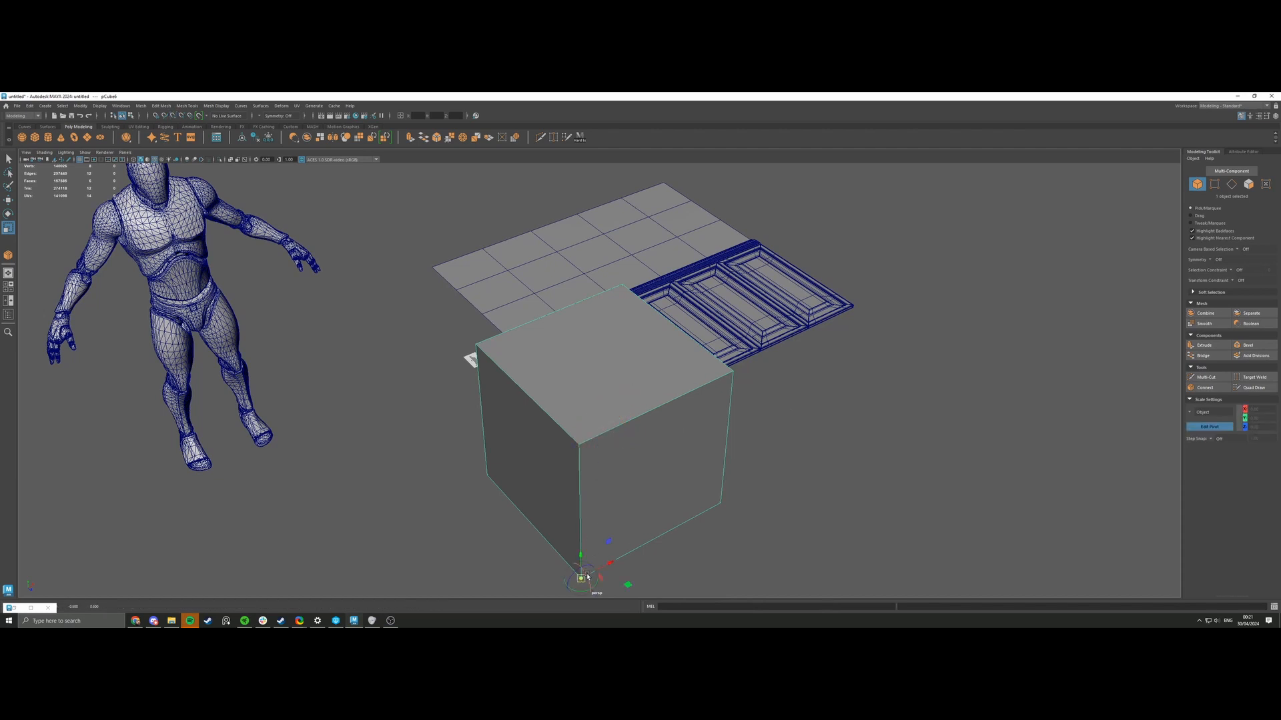
pyautogui.moveTo(582, 582); pyautogui.dragTo(546, 482)
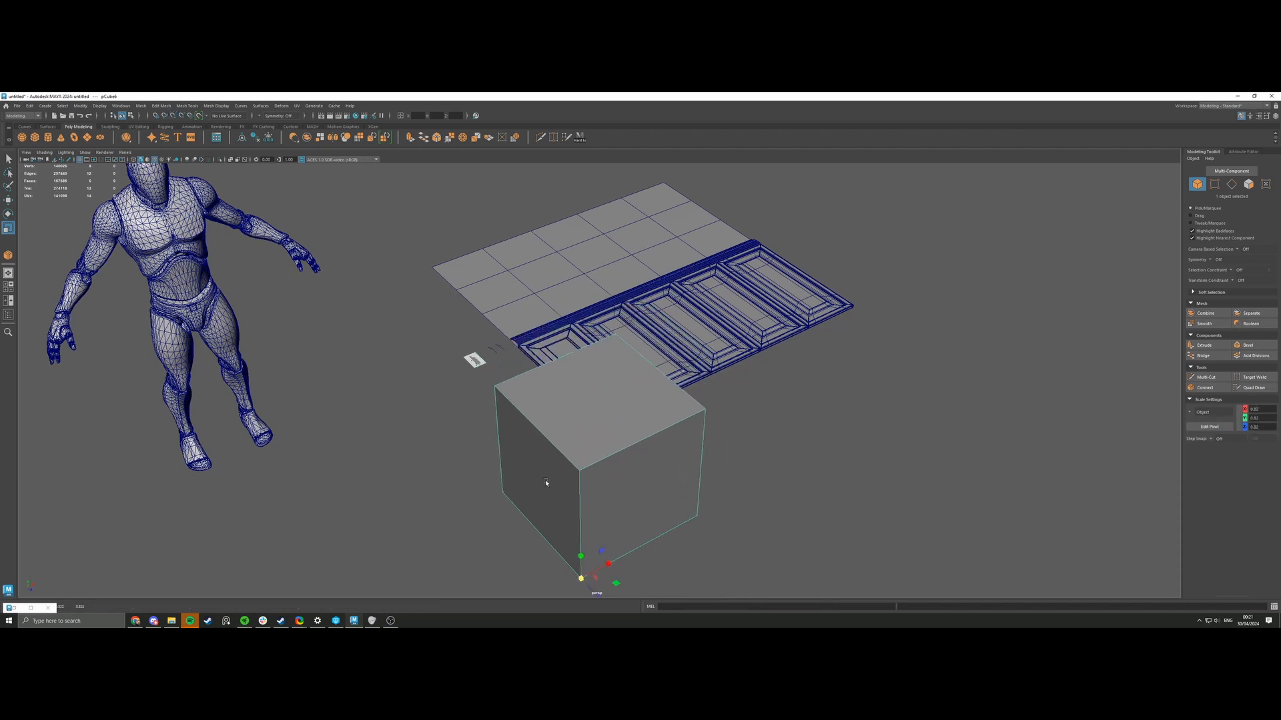
# Snap the cube by its corner pivot to the upper outer corner of the wall plane.
pyautogui.moveTo(583, 580); pyautogui.dragTo(440, 281)
pyautogui.keyDown('alt'); pyautogui.moveTo(435, 269); pyautogui.dragTo(448, 305, button='middle'); pyautogui.keyUp('alt')
pyautogui.keyDown('alt'); pyautogui.moveTo(448, 305); pyautogui.dragTo(516, 378); pyautogui.keyUp('alt')
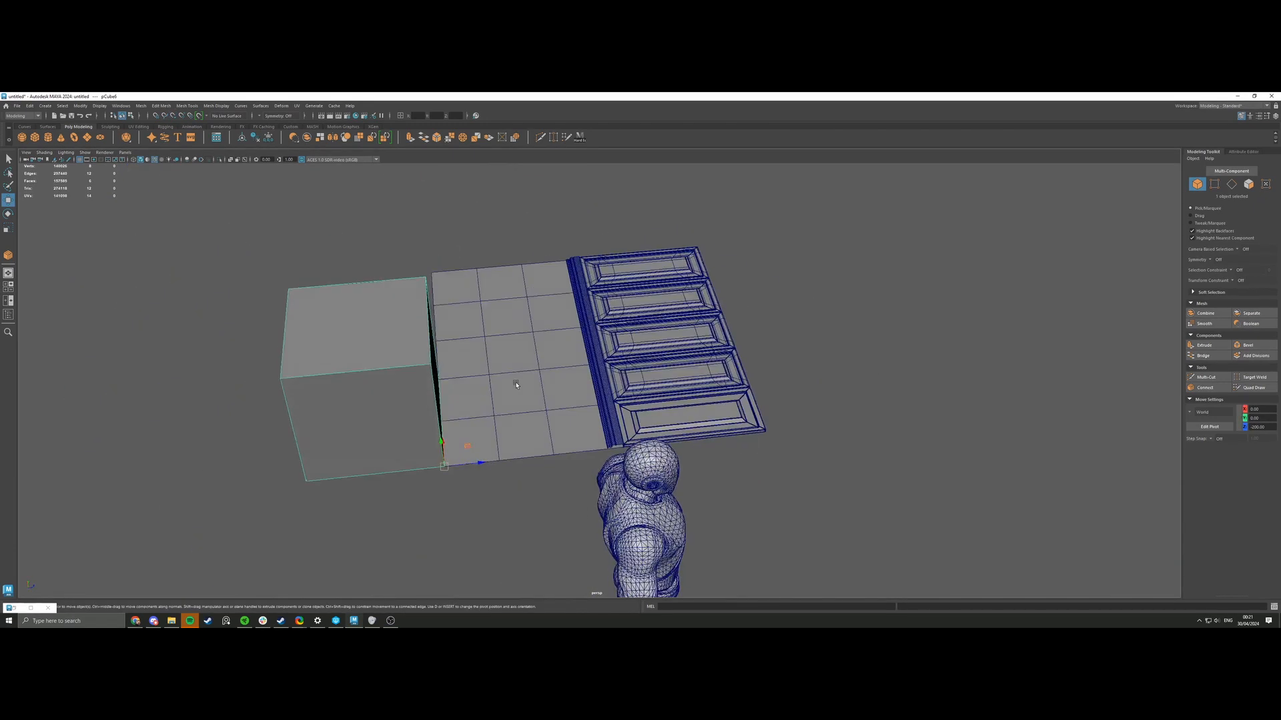
pyautogui.keyDown('alt'); pyautogui.moveTo(516, 378); pyautogui.dragTo(572, 309, button='middle'); pyautogui.keyUp('alt')
pyautogui.keyDown('alt'); pyautogui.moveTo(408, 300); pyautogui.dragTo(533, 374, button='right'); pyautogui.keyUp('alt')
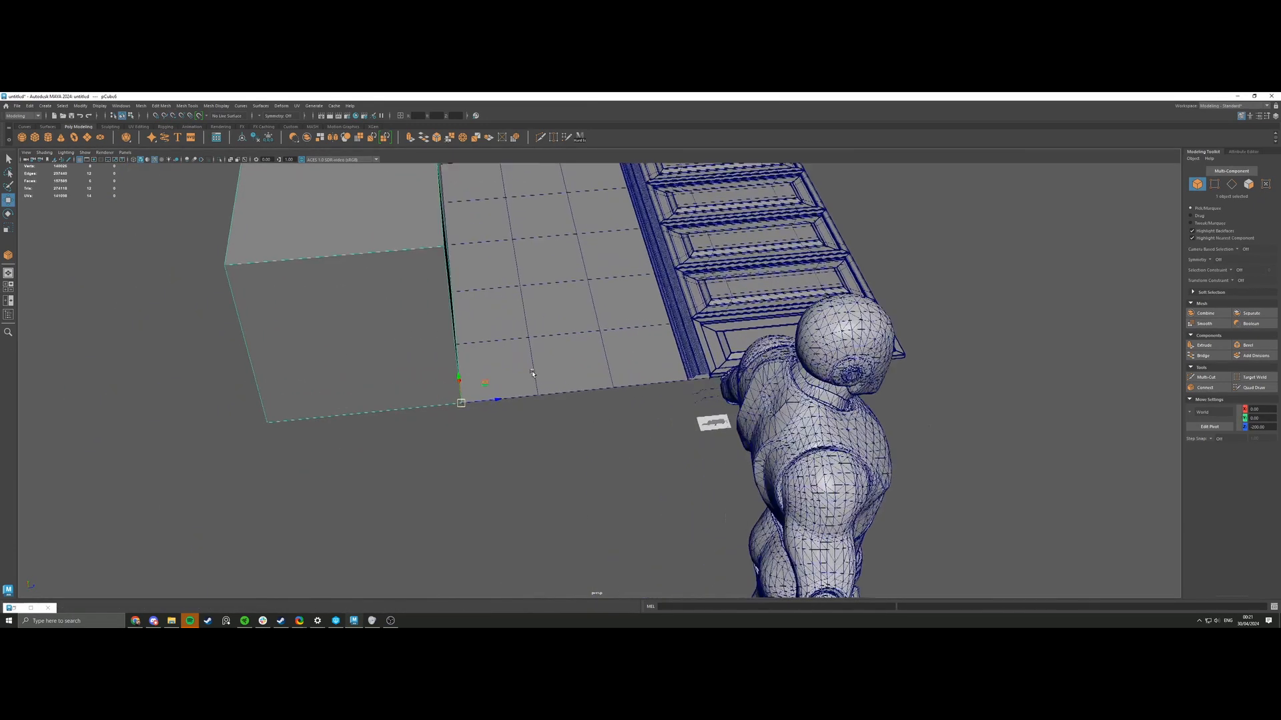
pyautogui.scroll(3, 533, 373)
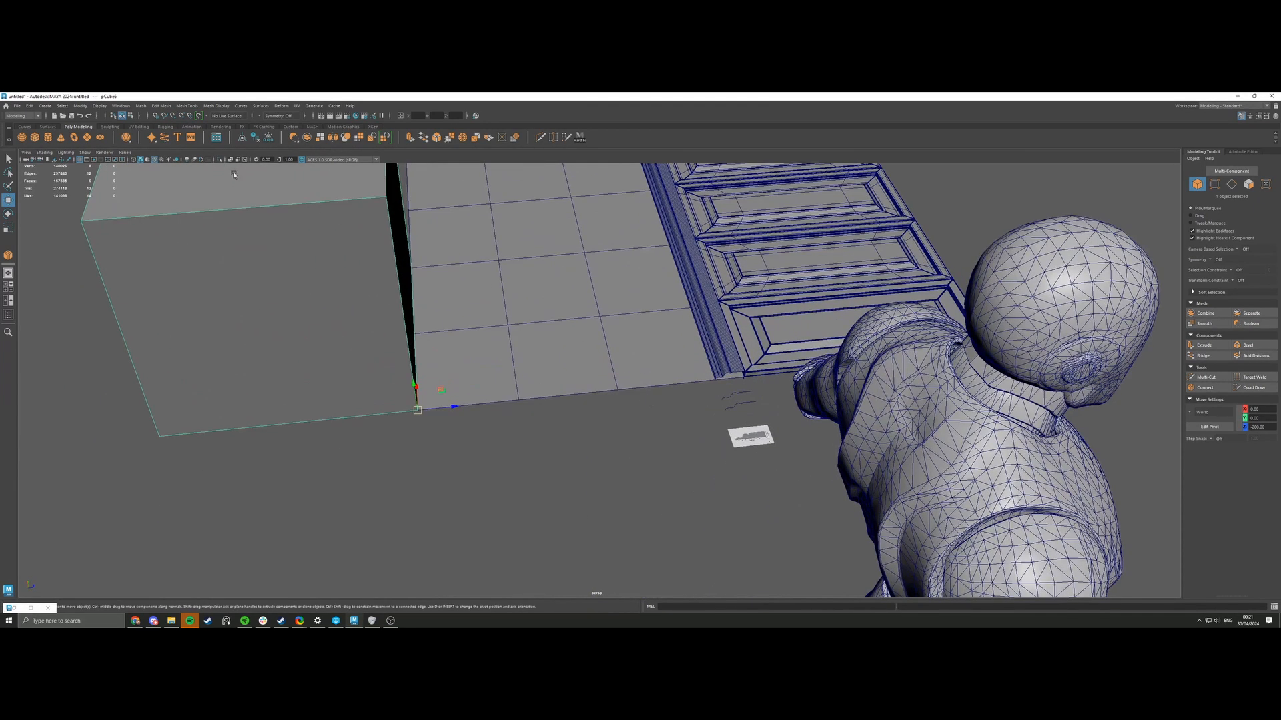
# Display the scene grid and move the cube one grid cell inward over the wall plane.
pyautogui.click(103, 108)
pyautogui.click(106, 125)
pyautogui.keyDown('alt'); pyautogui.moveTo(323, 240); pyautogui.dragTo(411, 367, button='right'); pyautogui.keyUp('alt')
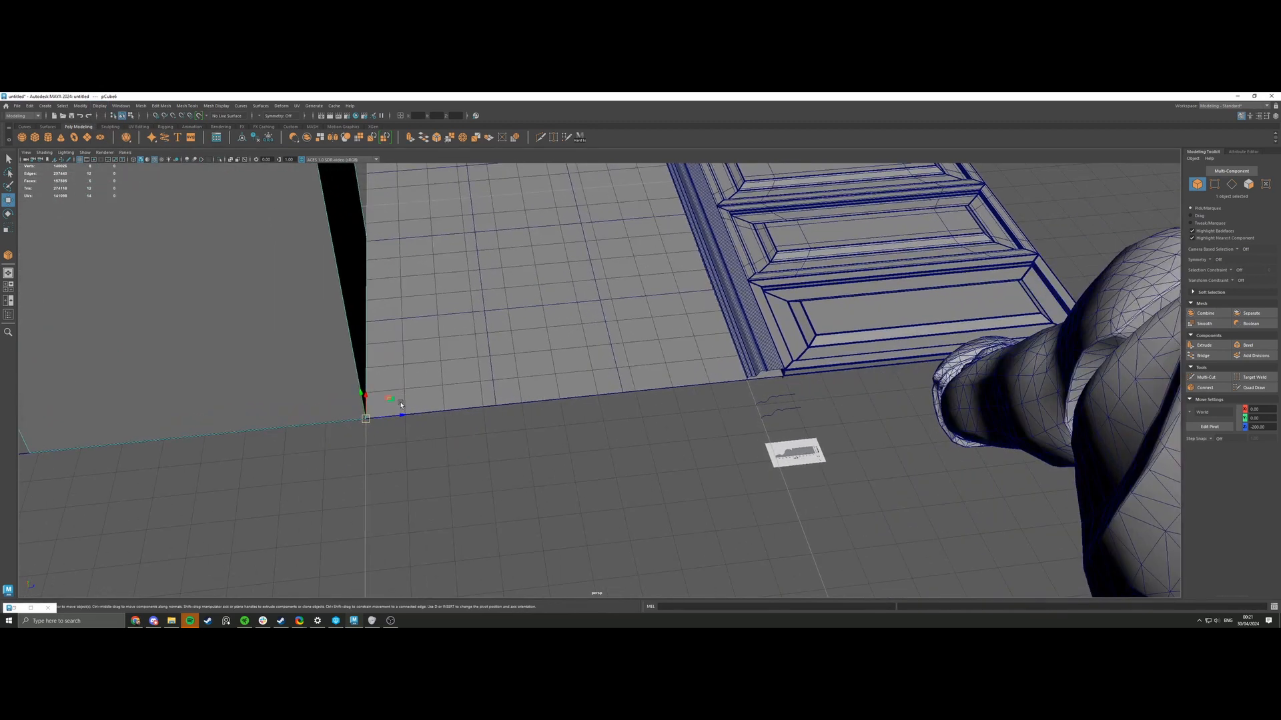
pyautogui.moveTo(390, 418); pyautogui.dragTo(463, 375)
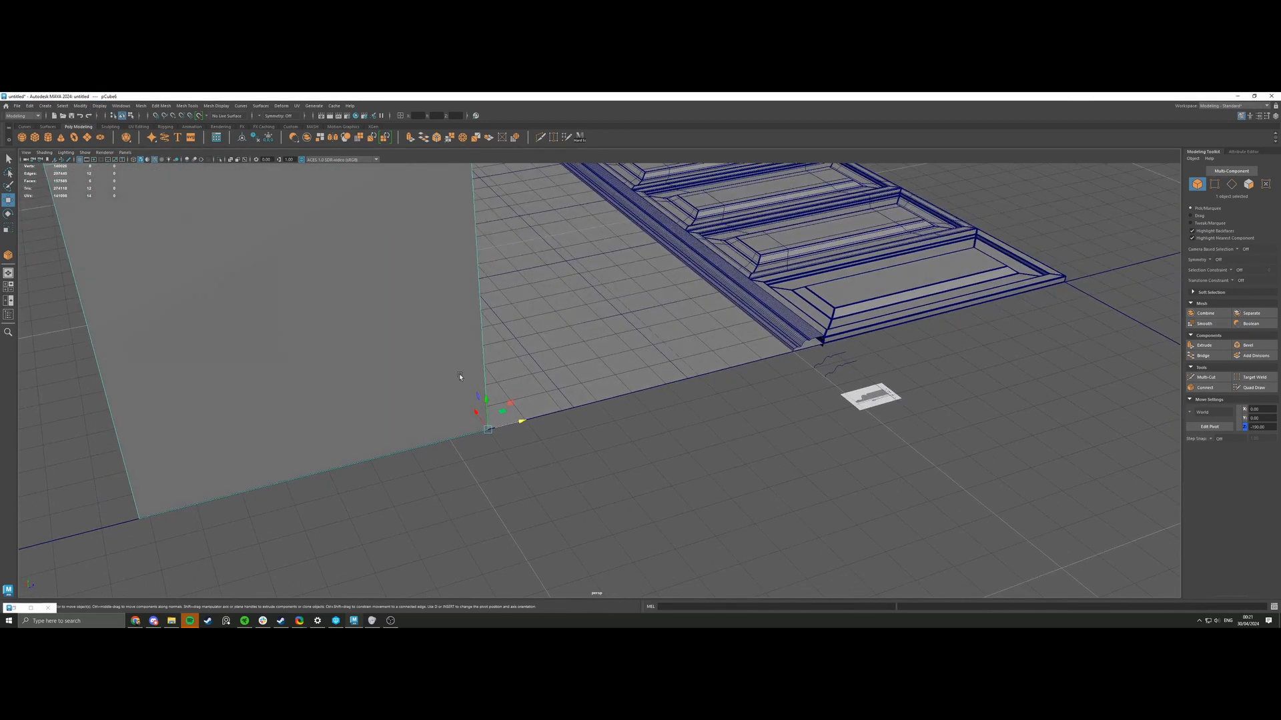
# Pull the cube's outer face in to the wall plane's upper edge and lower its top face, leaving a thin strip.
pyautogui.keyDown('alt'); pyautogui.moveTo(463, 375); pyautogui.dragTo(229, 334, button='right'); pyautogui.keyUp('alt')
pyautogui.click(238, 306)
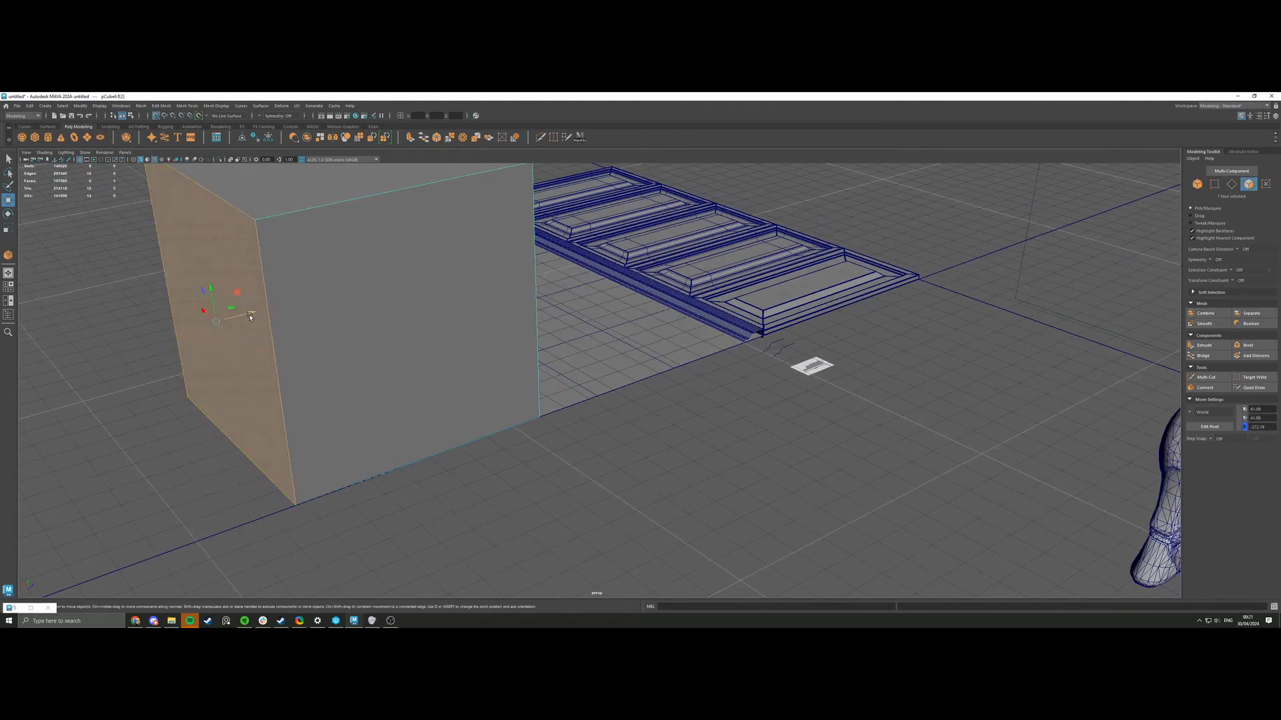
pyautogui.keyDown('alt'); pyautogui.moveTo(237, 307); pyautogui.dragTo(495, 239); pyautogui.keyUp('alt')
pyautogui.click(496, 239)
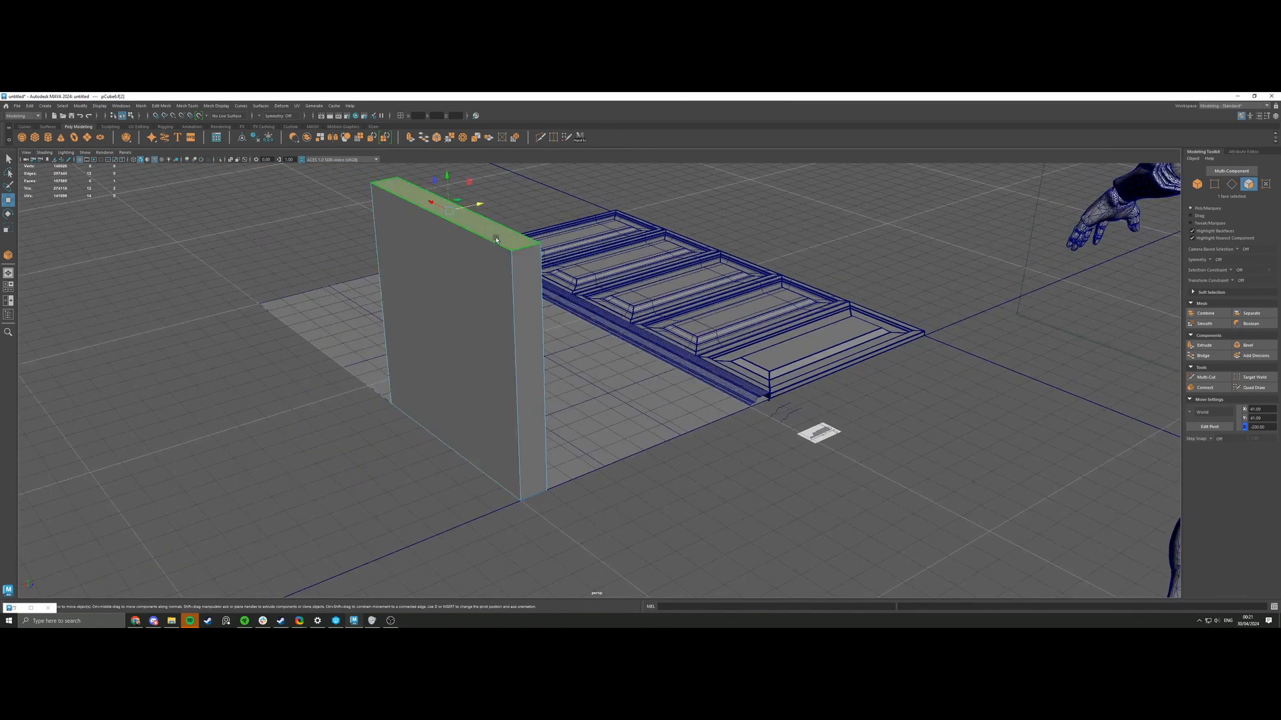
pyautogui.moveTo(449, 192); pyautogui.dragTo(503, 329)
# Move the strip's end vertices to the far side of the wall plane so it spans the full wall width.
pyautogui.moveTo(568, 371); pyautogui.dragTo(520, 372, button='right')
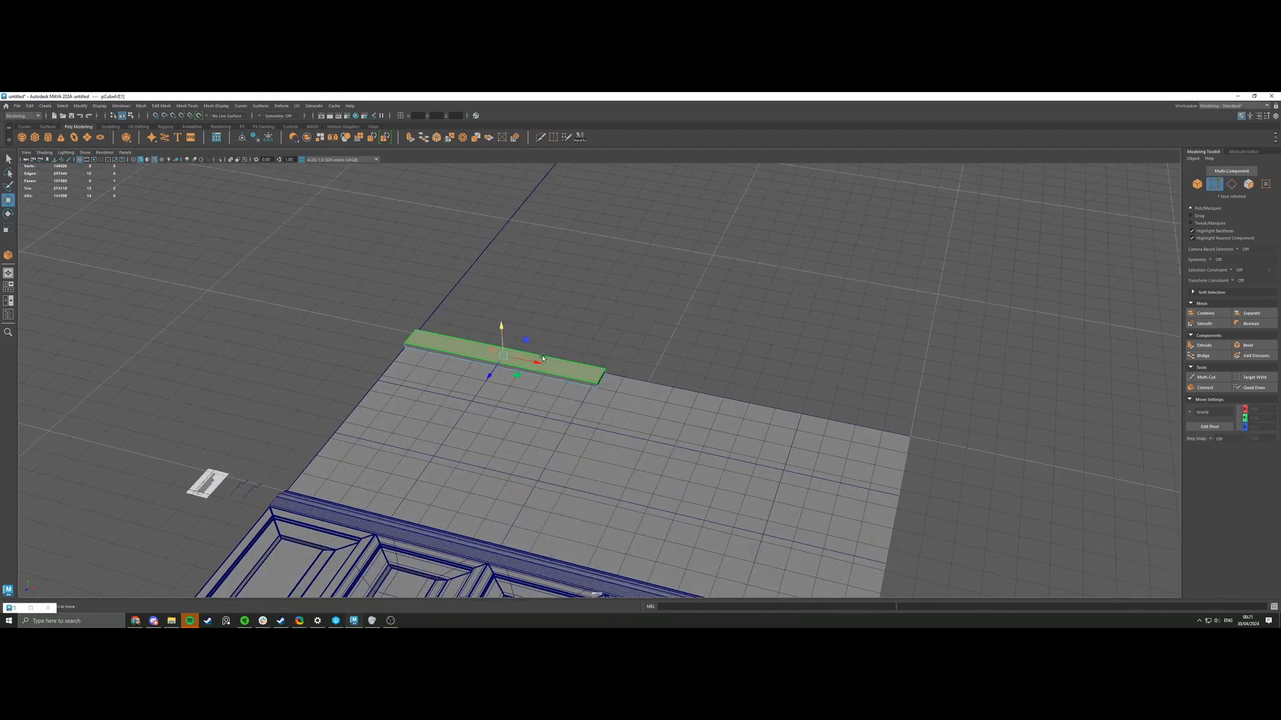
pyautogui.keyDown('alt'); pyautogui.moveTo(514, 372); pyautogui.dragTo(561, 381); pyautogui.keyUp('alt')
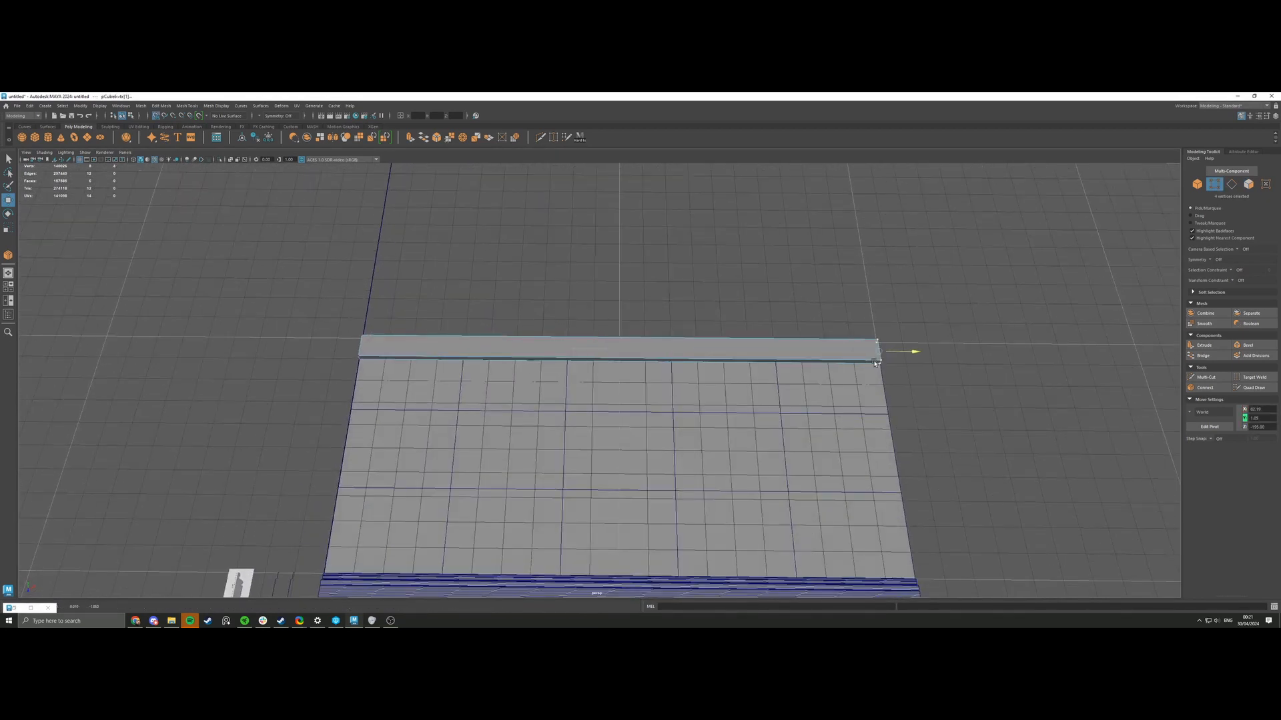
pyautogui.moveTo(875, 363); pyautogui.dragTo(907, 371)
pyautogui.keyDown('alt'); pyautogui.moveTo(427, 374); pyautogui.dragTo(575, 349); pyautogui.keyUp('alt')
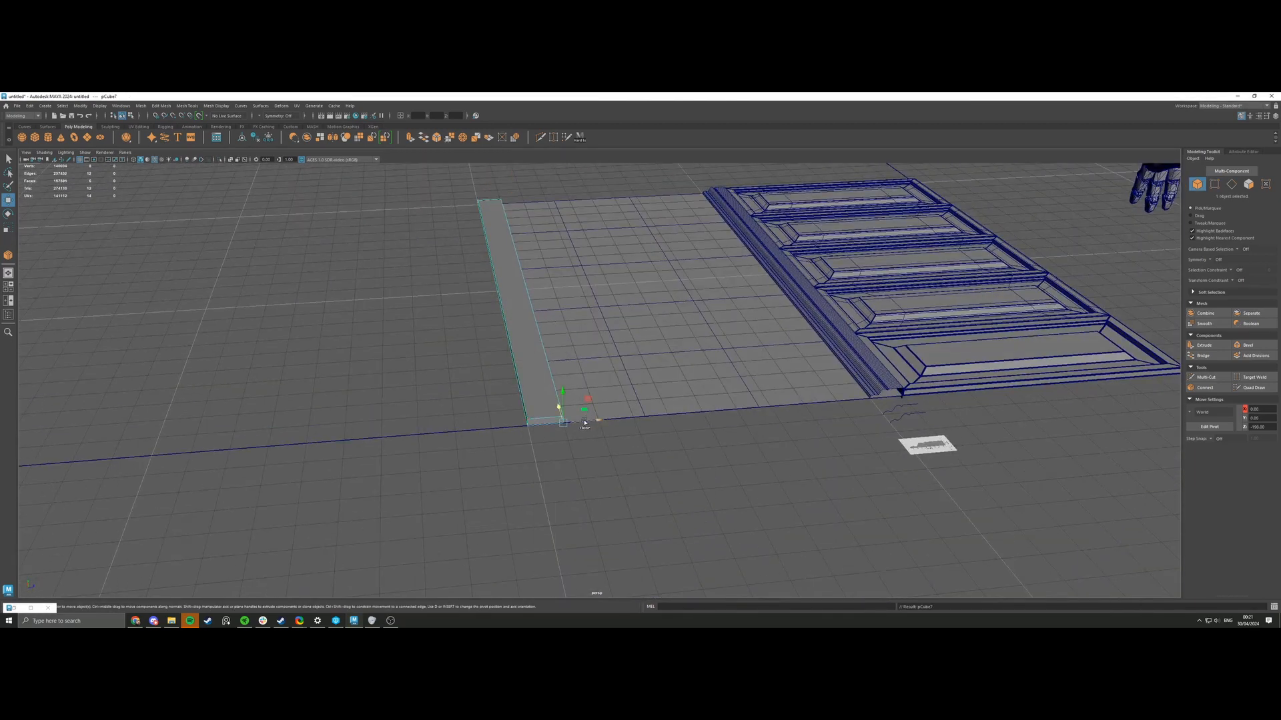
# Duplicate the upper strip and snap the copy against the inner edge of the trim moulding.
pyautogui.keyDown('shift'); pyautogui.moveTo(584, 422); pyautogui.dragTo(627, 420); pyautogui.keyUp('shift')
pyautogui.moveTo(848, 399); pyautogui.dragTo(572, 394)
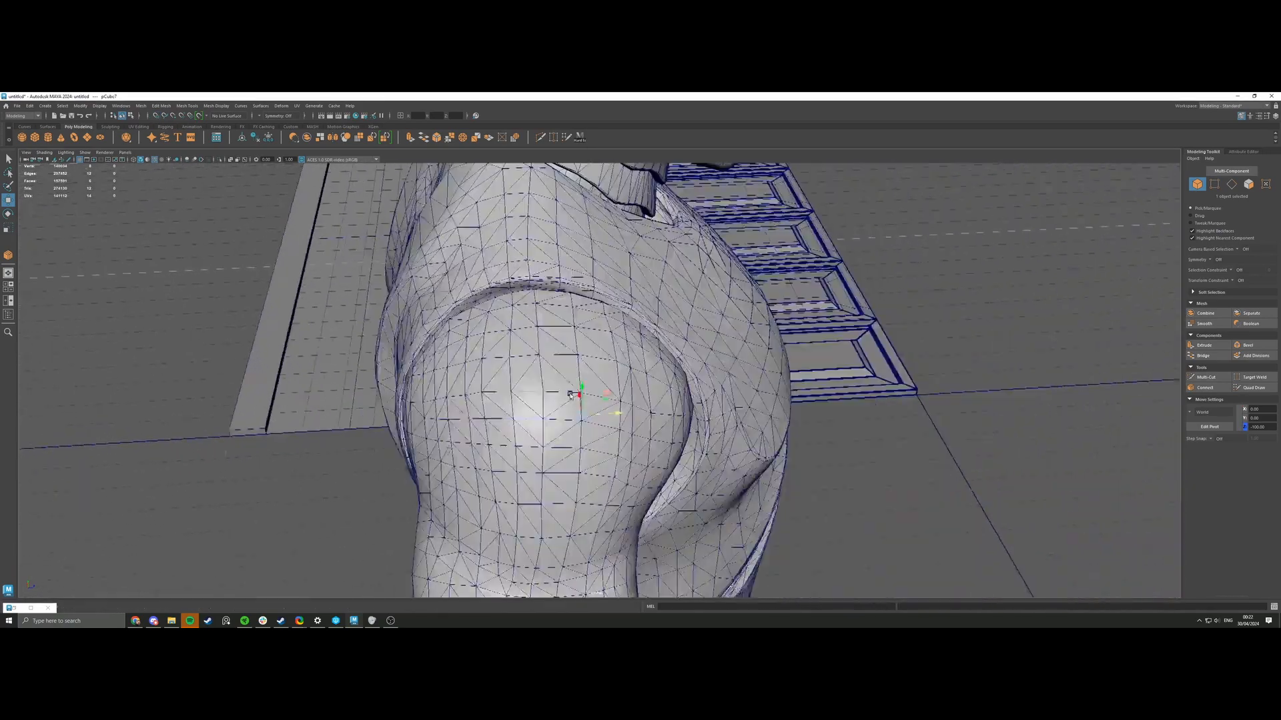
pyautogui.keyDown('alt'); pyautogui.moveTo(571, 395); pyautogui.dragTo(780, 426, button='right'); pyautogui.keyUp('alt')
pyautogui.keyDown('alt'); pyautogui.moveTo(780, 425); pyautogui.dragTo(652, 408); pyautogui.keyUp('alt')
pyautogui.keyDown('alt'); pyautogui.moveTo(652, 408); pyautogui.dragTo(924, 463, button='right'); pyautogui.keyUp('alt')
pyautogui.keyDown('alt'); pyautogui.moveTo(740, 422); pyautogui.dragTo(564, 394); pyautogui.keyUp('alt')
pyautogui.keyDown('alt'); pyautogui.moveTo(564, 393); pyautogui.dragTo(657, 409, button='middle'); pyautogui.keyUp('alt')
pyautogui.keyDown('alt'); pyautogui.moveTo(677, 415); pyautogui.dragTo(558, 392, button='right'); pyautogui.keyUp('alt')
pyautogui.keyDown('alt'); pyautogui.moveTo(558, 392); pyautogui.dragTo(561, 433); pyautogui.keyUp('alt')
pyautogui.scroll(-4, 532, 419)
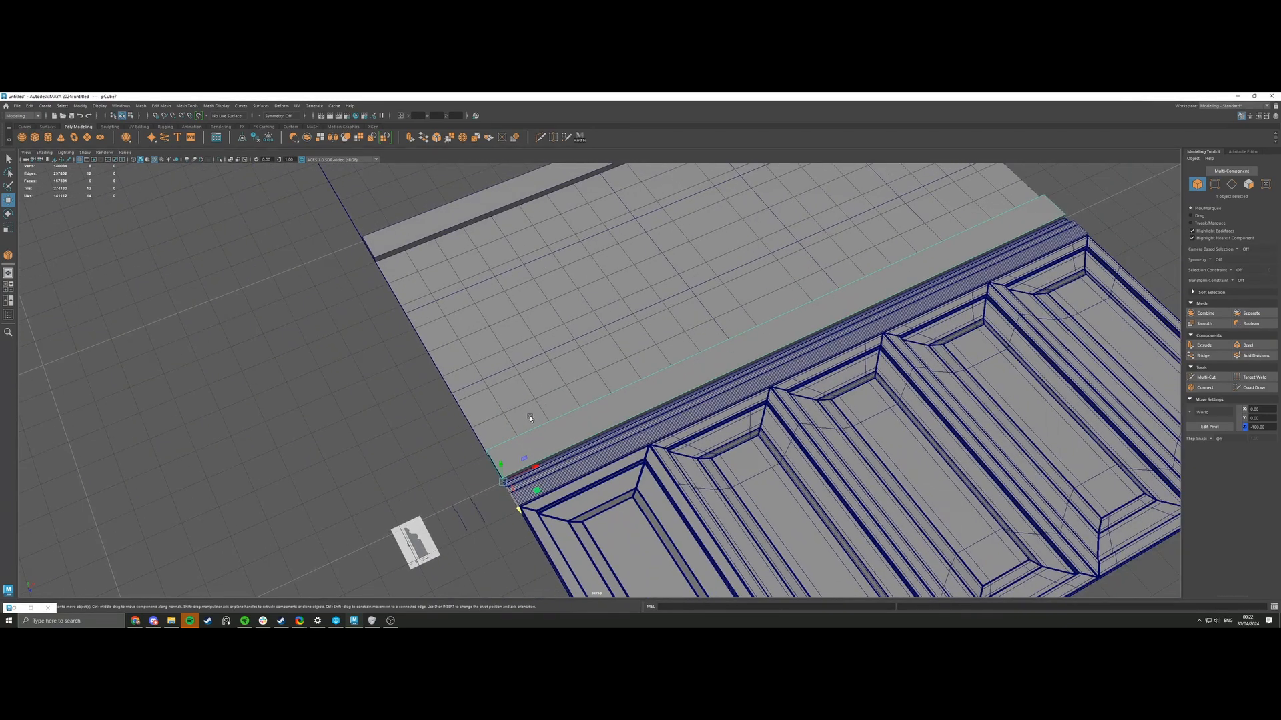
pyautogui.scroll(-3, 531, 417)
pyautogui.keyDown('alt'); pyautogui.moveTo(532, 417); pyautogui.dragTo(646, 401); pyautogui.keyUp('alt')
pyautogui.scroll(2, 598, 391)
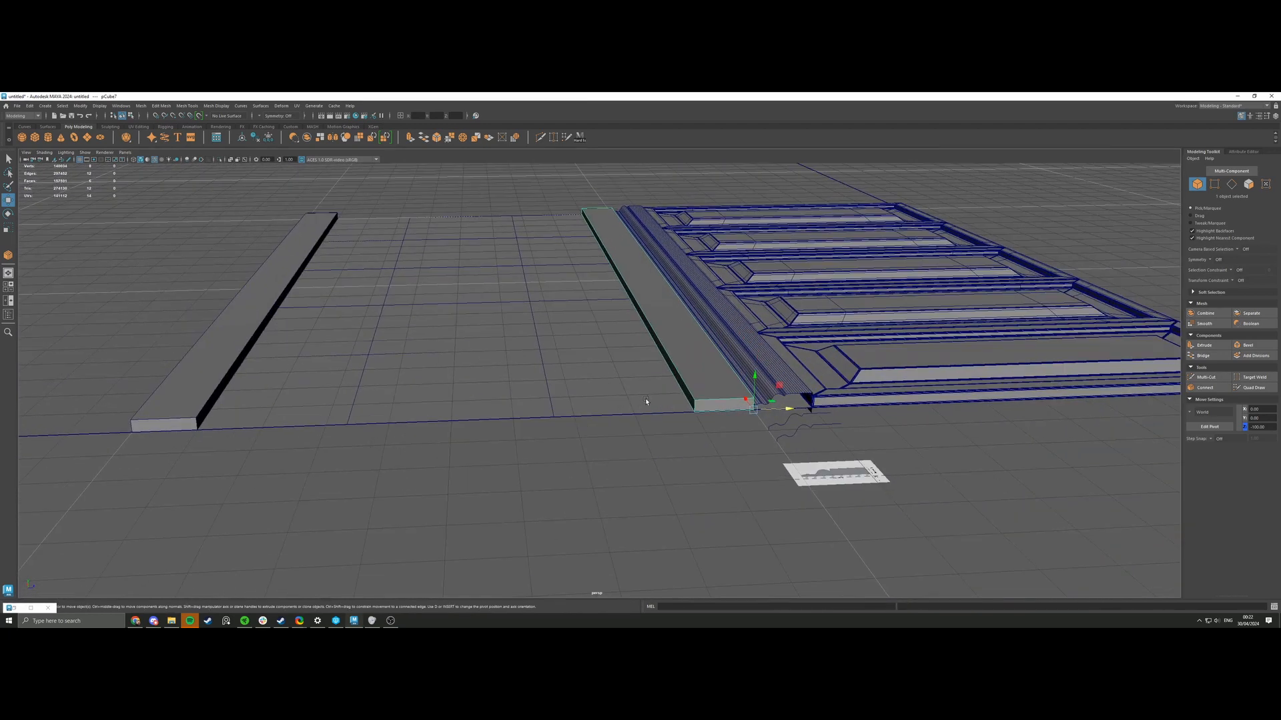
# Duplicate the strip beside the moulding and move the copy into the open wall area between the two strips.
pyautogui.hotkey('ctrl', 'd')
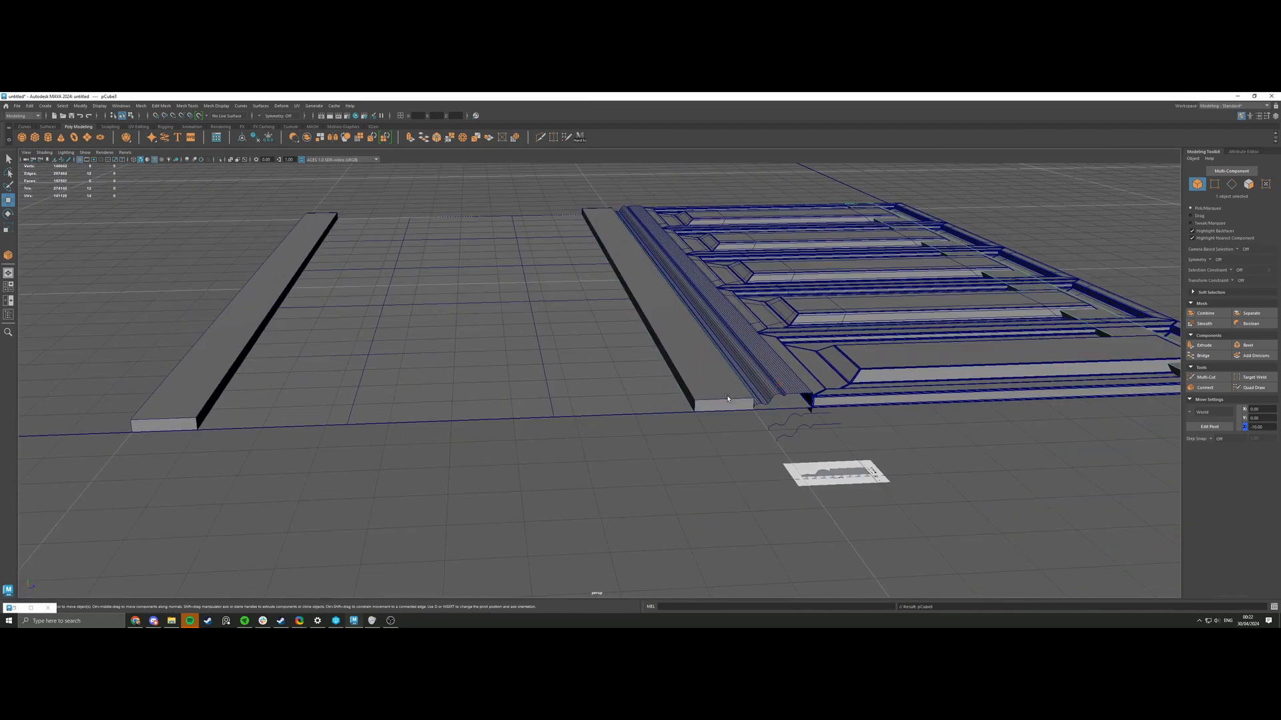
pyautogui.hotkey('ctrl', 'z')
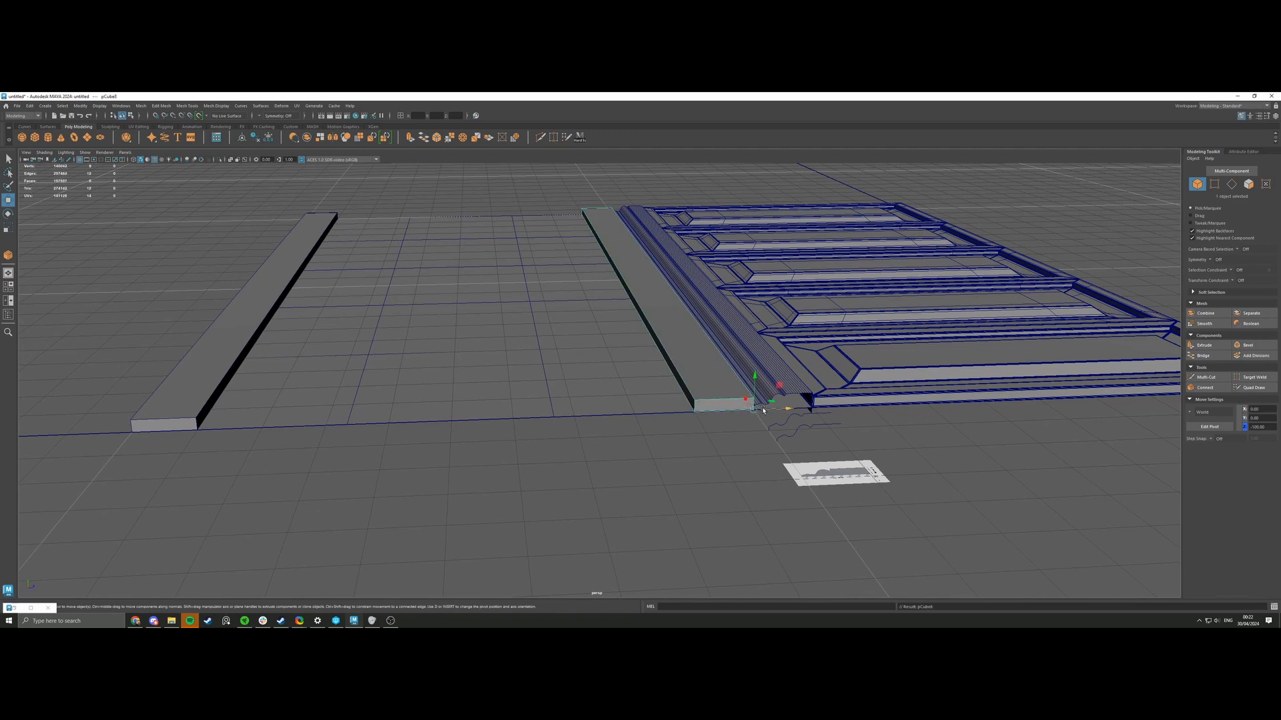
pyautogui.moveTo(762, 411); pyautogui.dragTo(557, 401)
# Connect the new strip's short end edges to add an edge loop along its lengthwise centre line.
pyautogui.moveTo(542, 398); pyautogui.dragTo(542, 372, button='right')
pyautogui.click(533, 408)
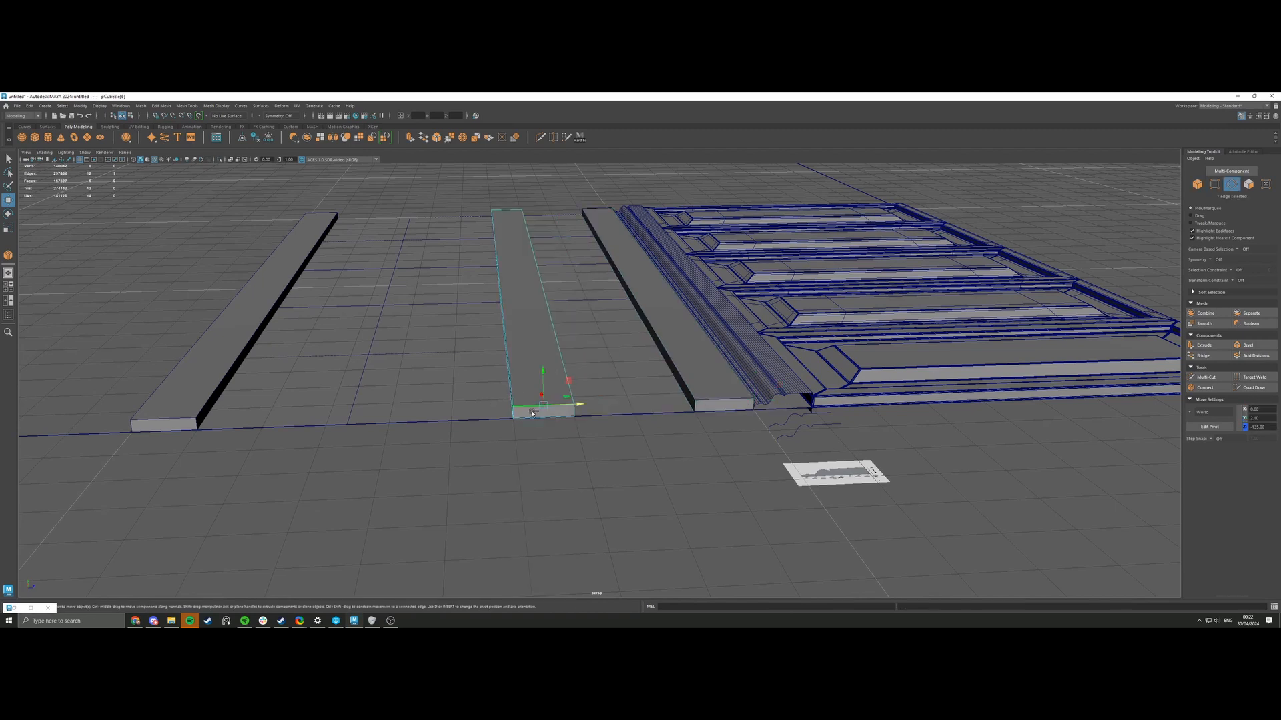
pyautogui.click(1205, 387)
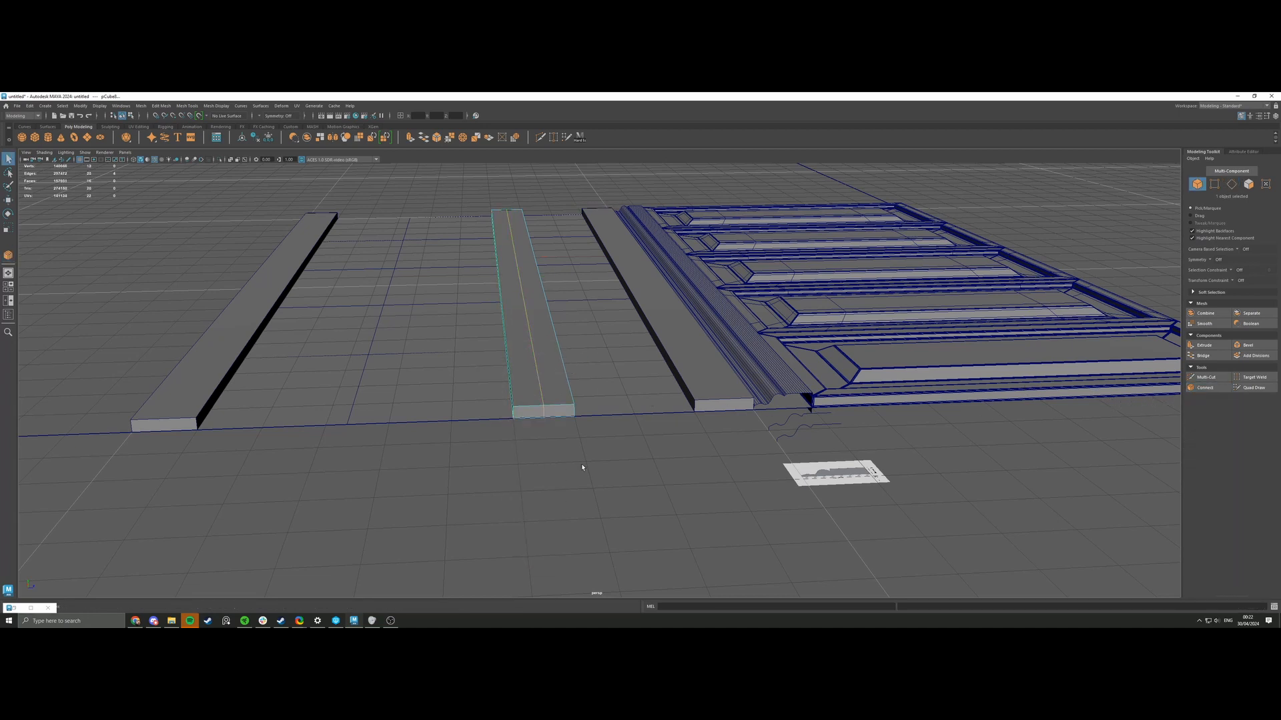
# Move the new strip by its centre-line pivot so it sits midway between the upper and lower strips.
pyautogui.press('w')
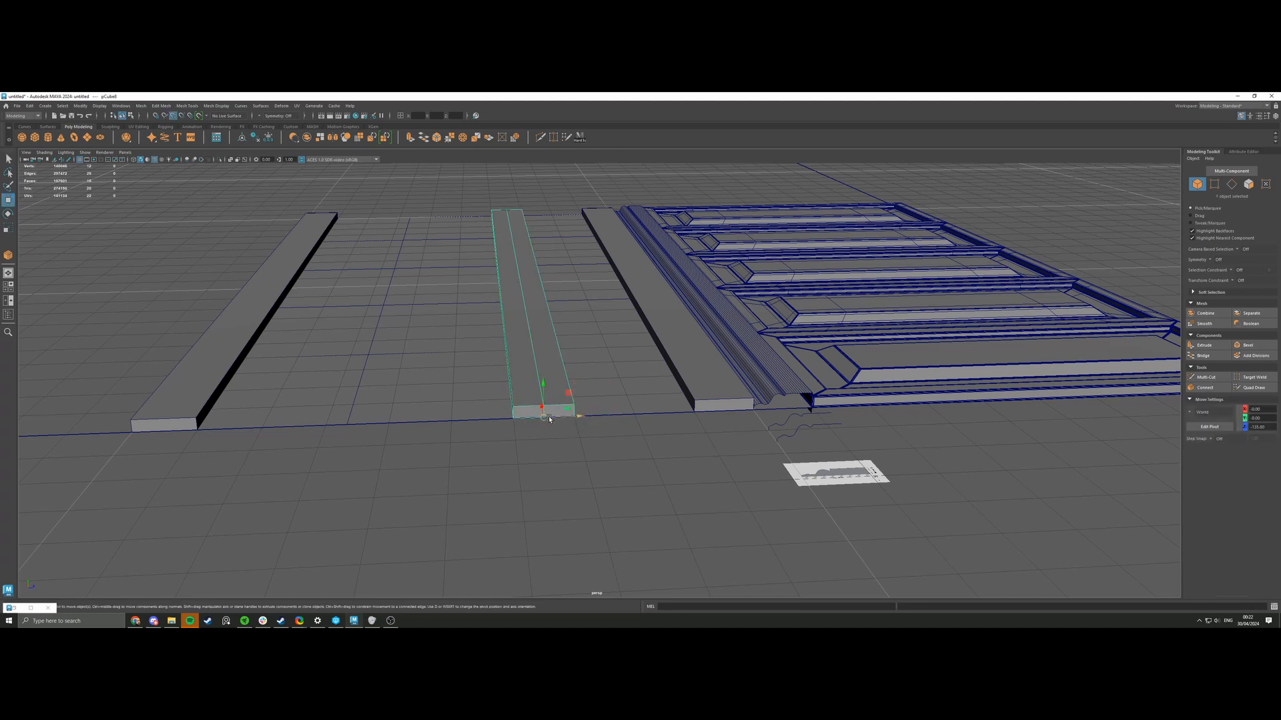
pyautogui.moveTo(549, 419); pyautogui.dragTo(509, 438)
pyautogui.keyDown('alt'); pyautogui.moveTo(509, 438); pyautogui.dragTo(589, 418, button='middle'); pyautogui.keyUp('alt')
pyautogui.keyDown('alt'); pyautogui.moveTo(589, 418); pyautogui.dragTo(580, 416); pyautogui.keyUp('alt')
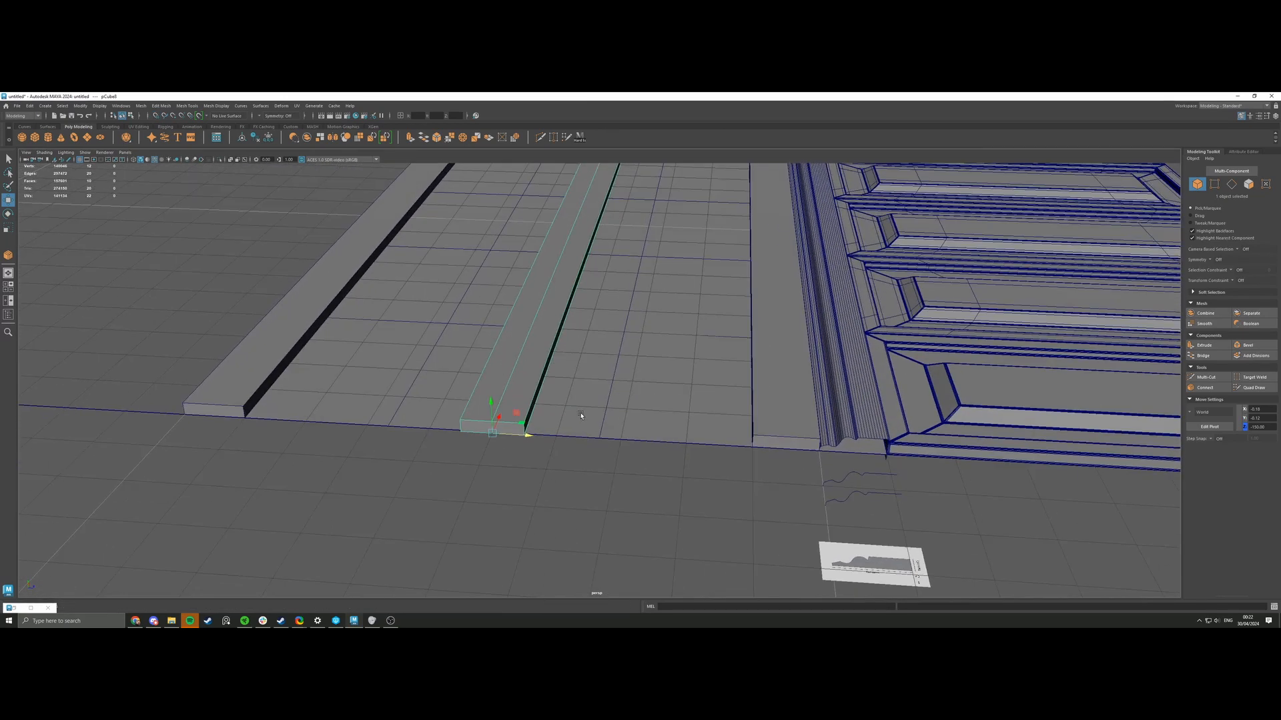
# Duplicate the middle strip and rotate the copy perpendicular to the horizontal strips, running down the side of the wall.
pyautogui.scroll(-3, 580, 416)
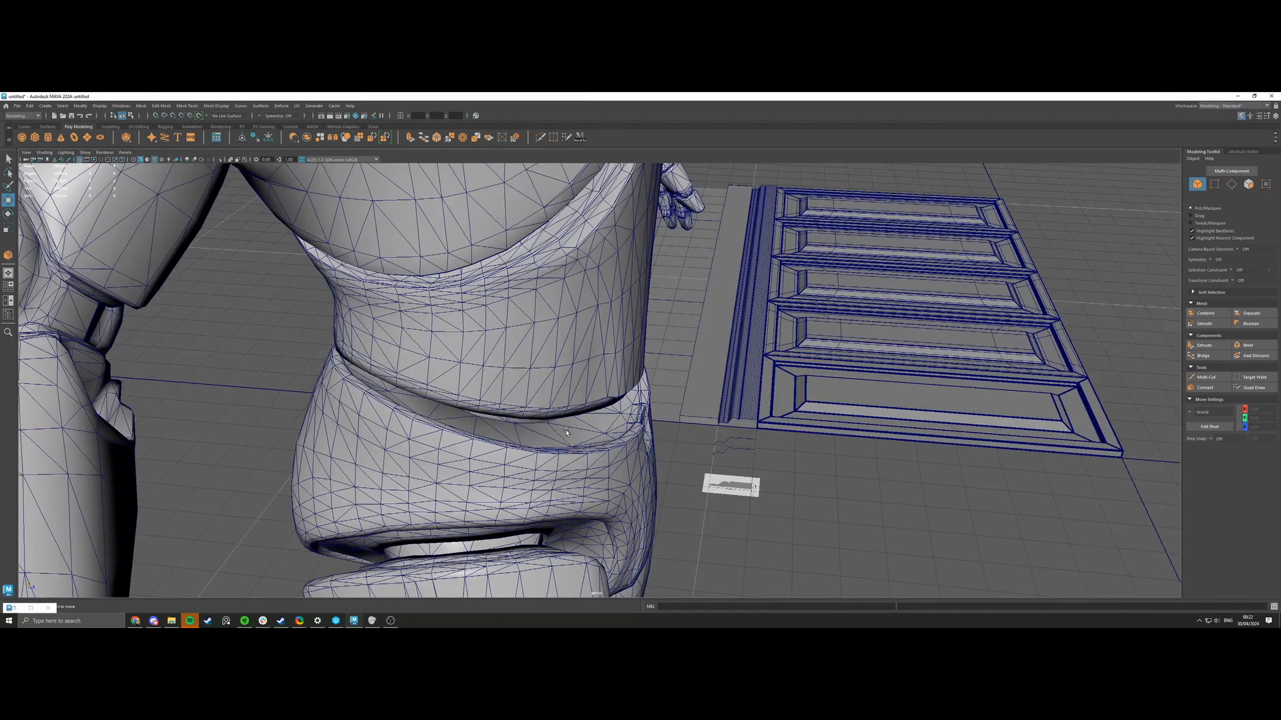
pyautogui.scroll(-3, 587, 417)
pyautogui.keyDown('alt'); pyautogui.moveTo(567, 418); pyautogui.dragTo(533, 424); pyautogui.keyUp('alt')
pyautogui.keyDown('alt'); pyautogui.moveTo(533, 424); pyautogui.dragTo(513, 418, button='middle'); pyautogui.keyUp('alt')
pyautogui.keyDown('alt'); pyautogui.moveTo(513, 418); pyautogui.dragTo(742, 399, button='right'); pyautogui.keyUp('alt')
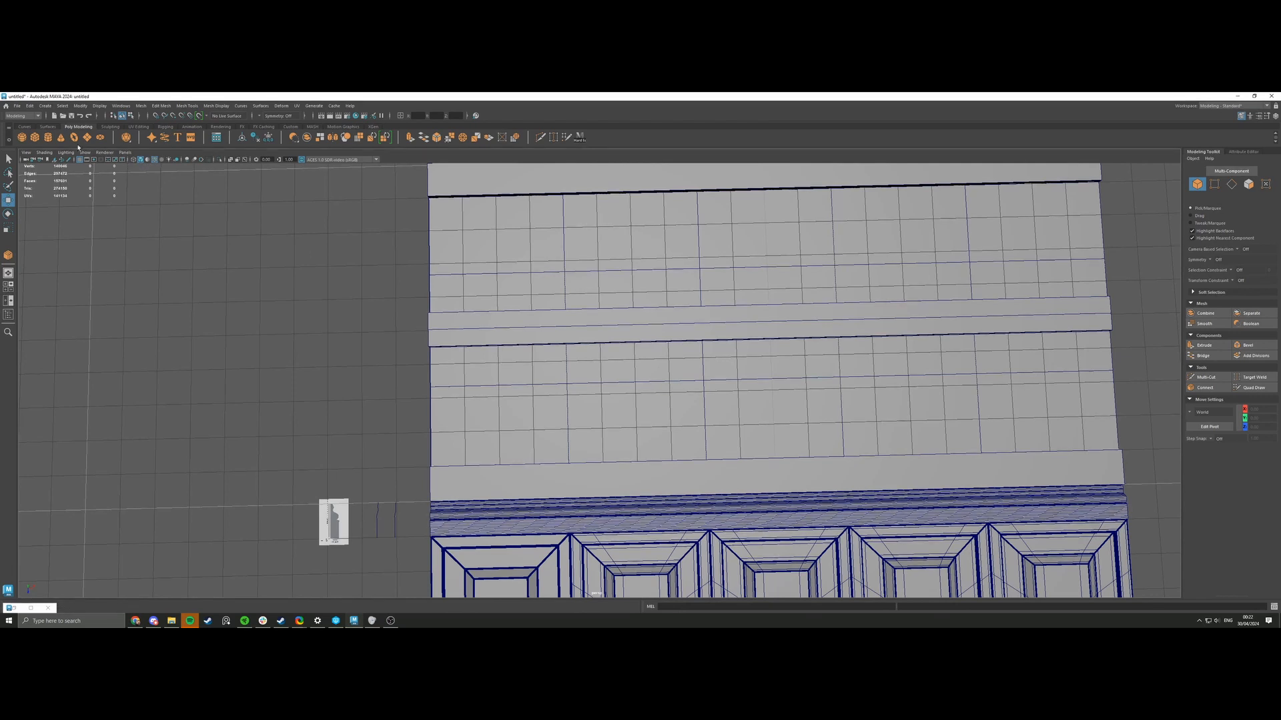
pyautogui.click(439, 322)
pyautogui.scroll(-2, 460, 323)
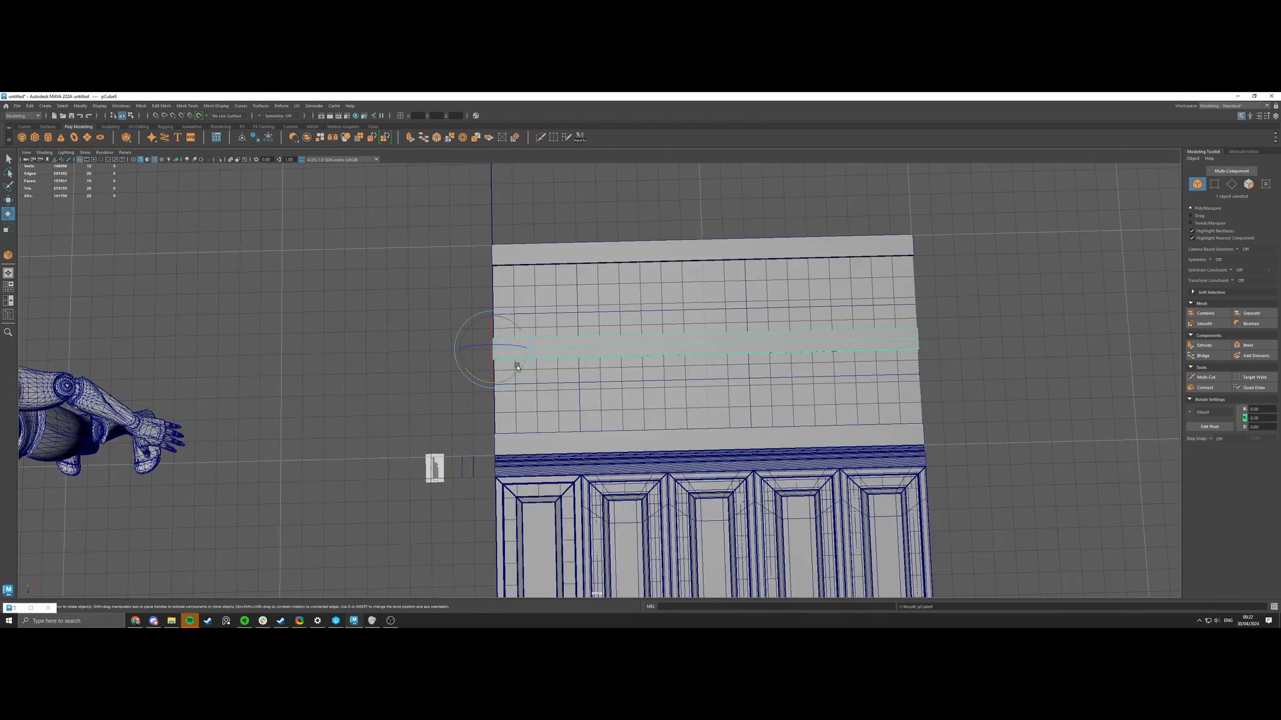
pyautogui.moveTo(517, 367); pyautogui.dragTo(477, 397)
pyautogui.hotkey('ctrl', 'z')
pyautogui.keyDown('alt'); pyautogui.moveTo(441, 293); pyautogui.dragTo(551, 341); pyautogui.keyUp('alt')
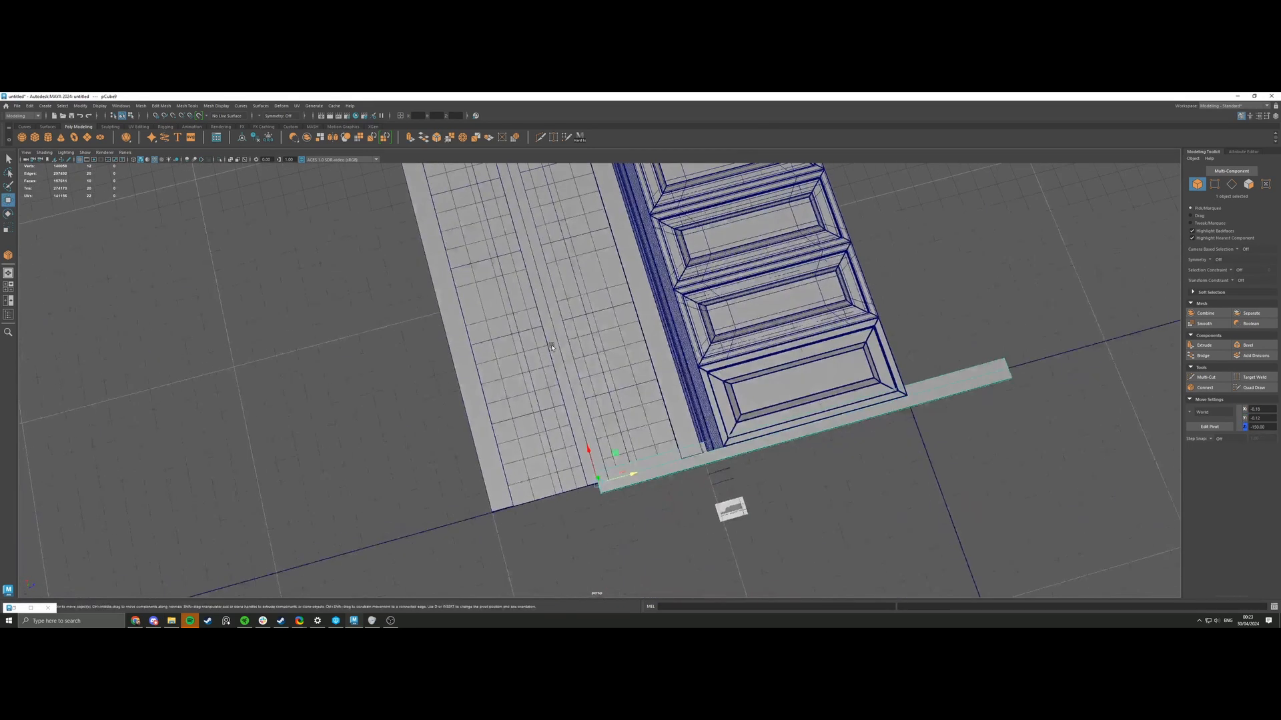
# Snap the vertical strip by its centre pivot to the wall plane's upper outer corner.
pyautogui.keyDown('alt'); pyautogui.moveTo(634, 487); pyautogui.dragTo(626, 399, button='middle'); pyautogui.keyUp('alt')
pyautogui.scroll(3, 628, 402)
pyautogui.keyDown('alt'); pyautogui.moveTo(630, 400); pyautogui.dragTo(703, 363); pyautogui.keyUp('alt')
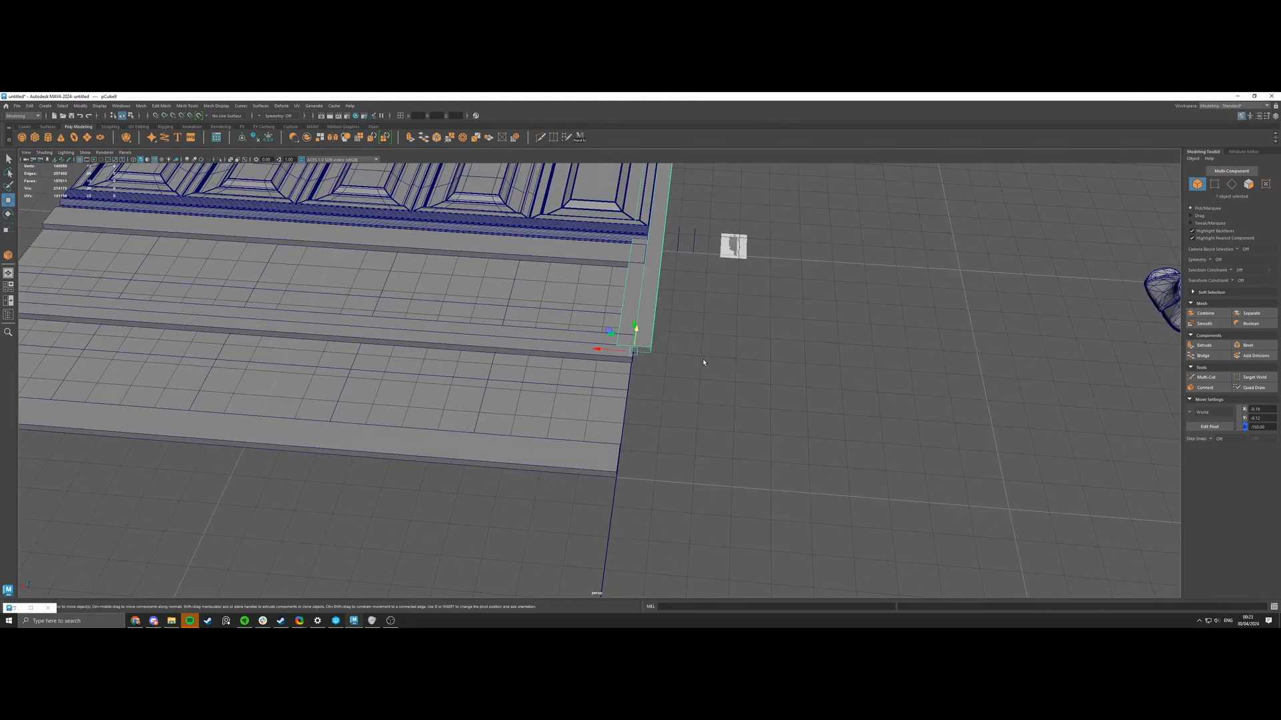
pyautogui.keyDown('alt'); pyautogui.moveTo(703, 363); pyautogui.dragTo(967, 422, button='right'); pyautogui.keyUp('alt')
pyautogui.keyDown('alt'); pyautogui.moveTo(718, 346); pyautogui.dragTo(694, 411, button='middle'); pyautogui.keyUp('alt')
pyautogui.keyDown('alt'); pyautogui.moveTo(694, 411); pyautogui.dragTo(718, 446, button='right'); pyautogui.keyUp('alt')
pyautogui.keyDown('alt'); pyautogui.moveTo(717, 445); pyautogui.dragTo(648, 431); pyautogui.keyUp('alt')
pyautogui.keyDown('alt'); pyautogui.moveTo(587, 383); pyautogui.dragTo(690, 422, button='middle'); pyautogui.keyUp('alt')
pyautogui.keyDown('alt'); pyautogui.moveTo(690, 423); pyautogui.dragTo(601, 484); pyautogui.keyUp('alt')
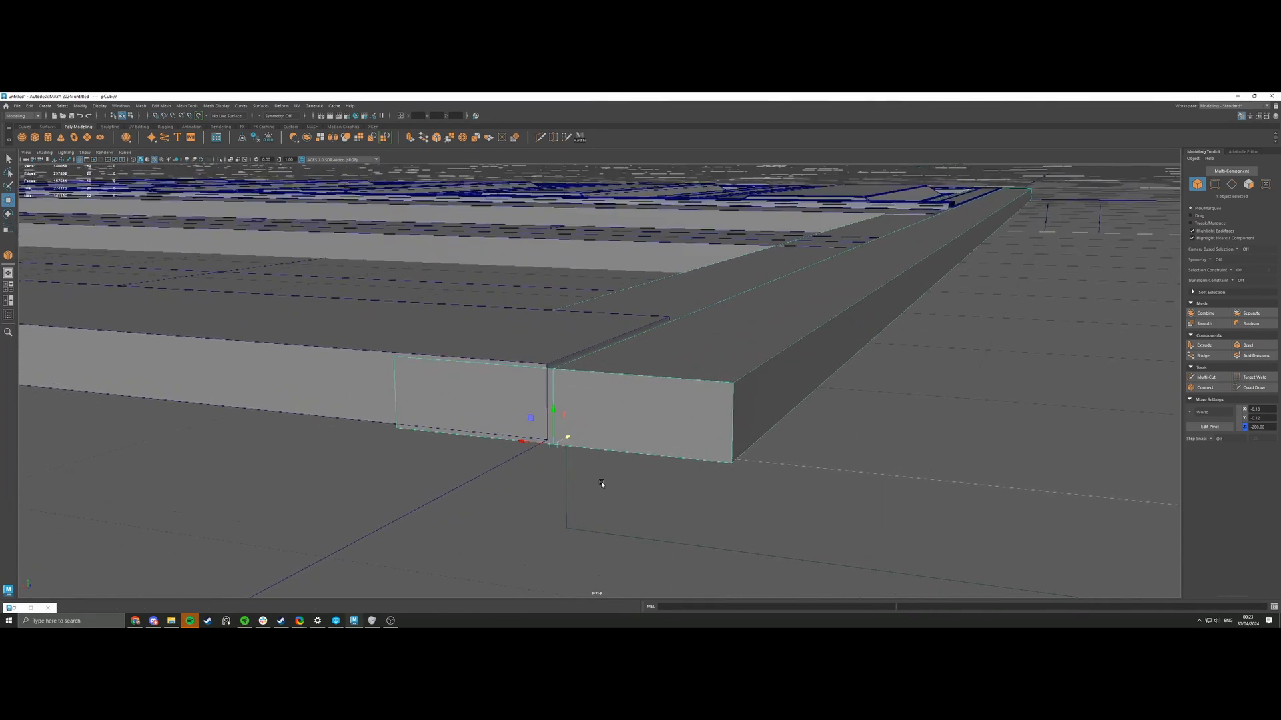
pyautogui.keyDown('alt'); pyautogui.moveTo(601, 483); pyautogui.dragTo(657, 503, button='right'); pyautogui.keyUp('alt')
pyautogui.keyDown('alt'); pyautogui.moveTo(626, 487); pyautogui.dragTo(654, 482); pyautogui.keyUp('alt')
pyautogui.keyDown('alt'); pyautogui.moveTo(654, 483); pyautogui.dragTo(657, 458, button='middle'); pyautogui.keyUp('alt')
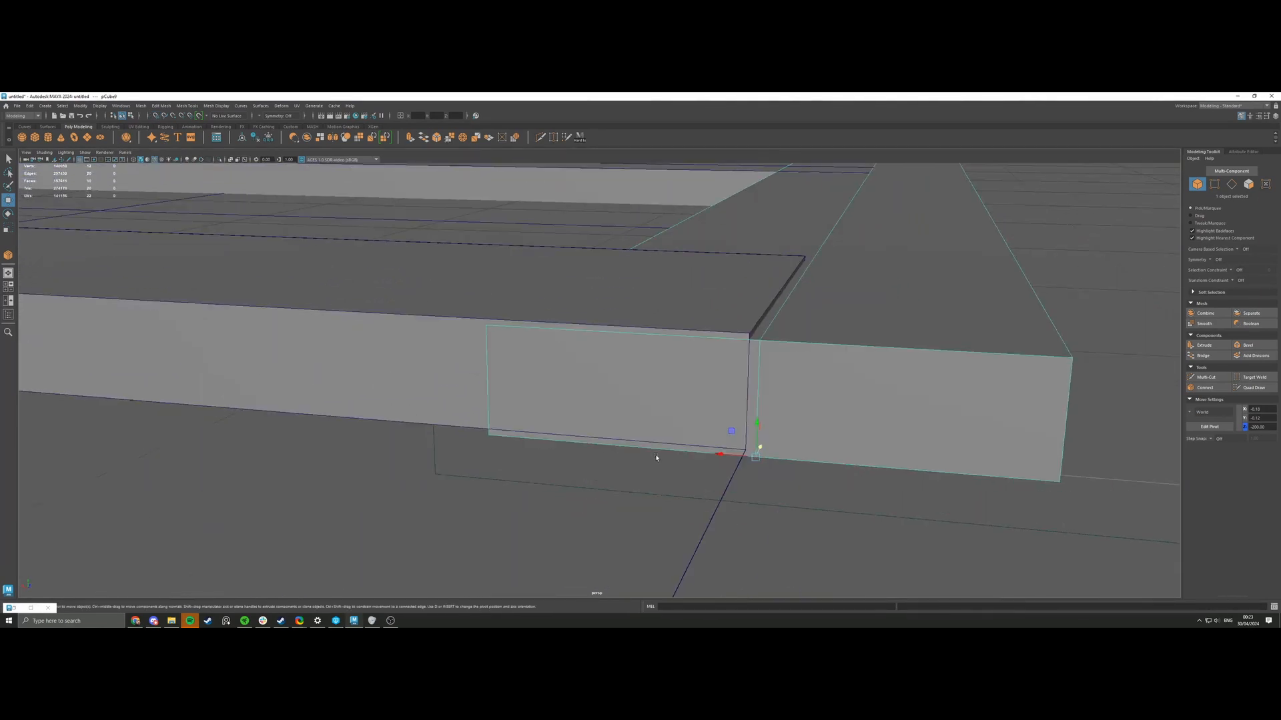
pyautogui.moveTo(757, 458); pyautogui.dragTo(757, 457)
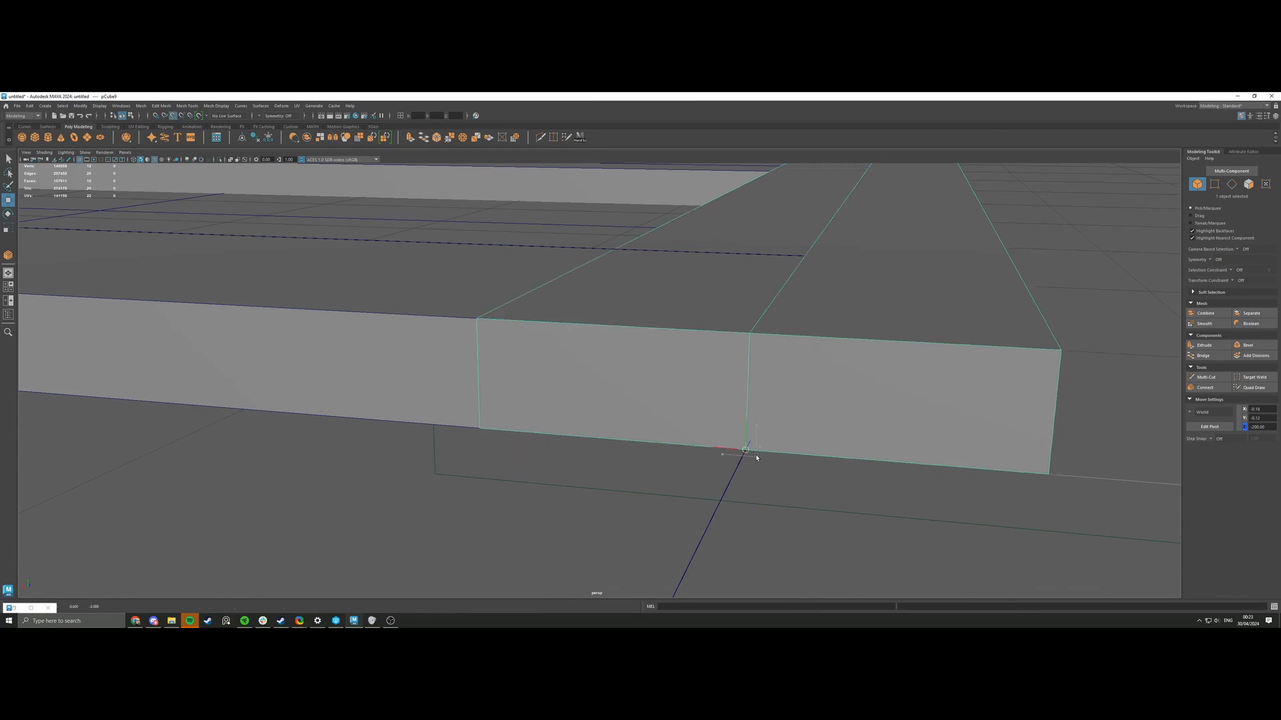
# Inspect how the vertical strip meets the ends of the horizontal strips and the moulding along the wall's side.
pyautogui.keyDown('alt'); pyautogui.moveTo(755, 456); pyautogui.dragTo(709, 432, button='right'); pyautogui.keyUp('alt')
pyautogui.keyDown('alt'); pyautogui.moveTo(642, 388); pyautogui.dragTo(674, 431); pyautogui.keyUp('alt')
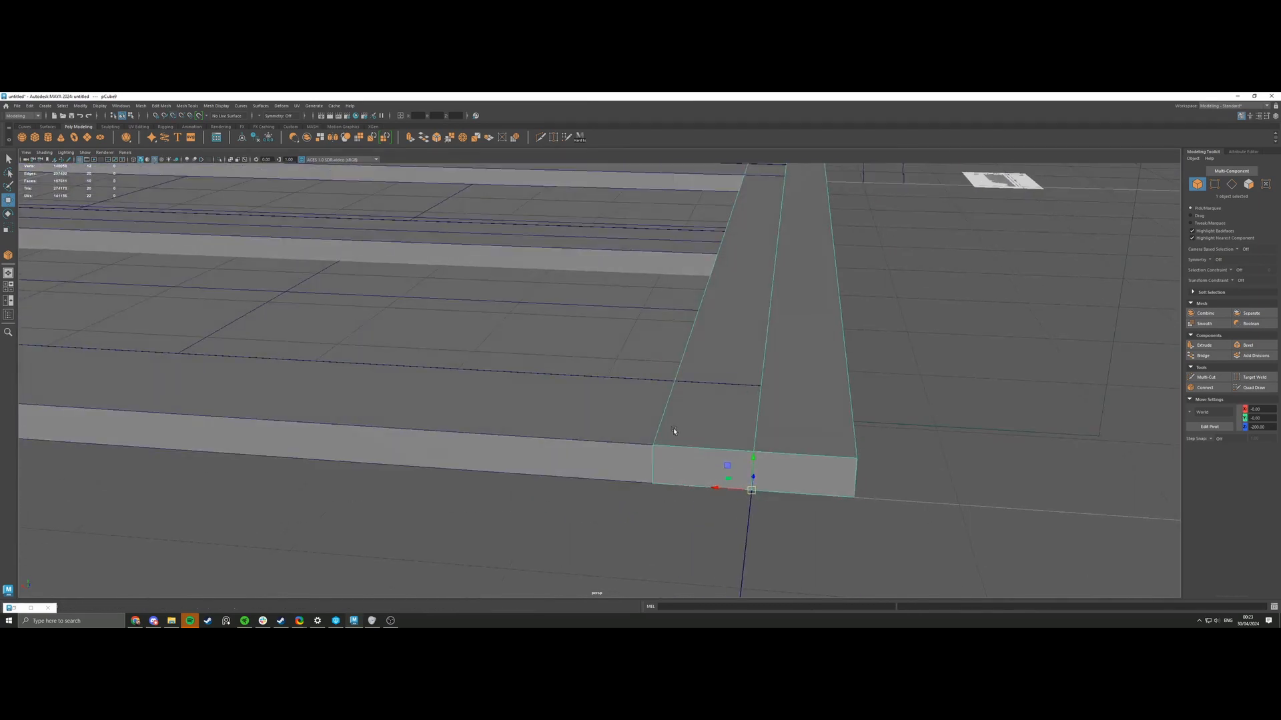
pyautogui.keyDown('alt'); pyautogui.moveTo(676, 411); pyautogui.dragTo(669, 429, button='middle'); pyautogui.keyUp('alt')
pyautogui.keyDown('alt'); pyautogui.moveTo(669, 429); pyautogui.dragTo(717, 412); pyautogui.keyUp('alt')
pyautogui.keyDown('alt'); pyautogui.moveTo(717, 412); pyautogui.dragTo(574, 442, button='middle'); pyautogui.keyUp('alt')
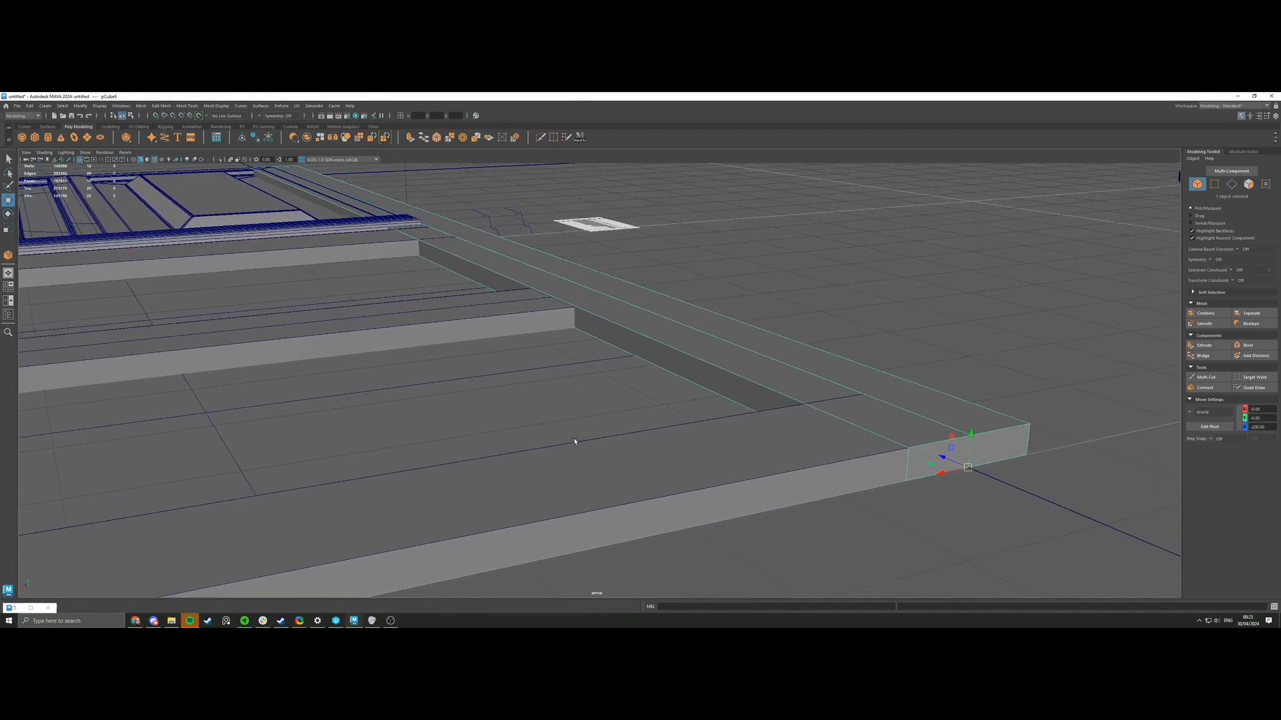
pyautogui.keyDown('alt'); pyautogui.moveTo(551, 459); pyautogui.dragTo(579, 432); pyautogui.keyUp('alt')
pyautogui.keyDown('alt'); pyautogui.moveTo(548, 398); pyautogui.dragTo(518, 429, button='middle'); pyautogui.keyUp('alt')
pyautogui.keyDown('alt'); pyautogui.moveTo(517, 429); pyautogui.dragTo(635, 443, button='right'); pyautogui.keyUp('alt')
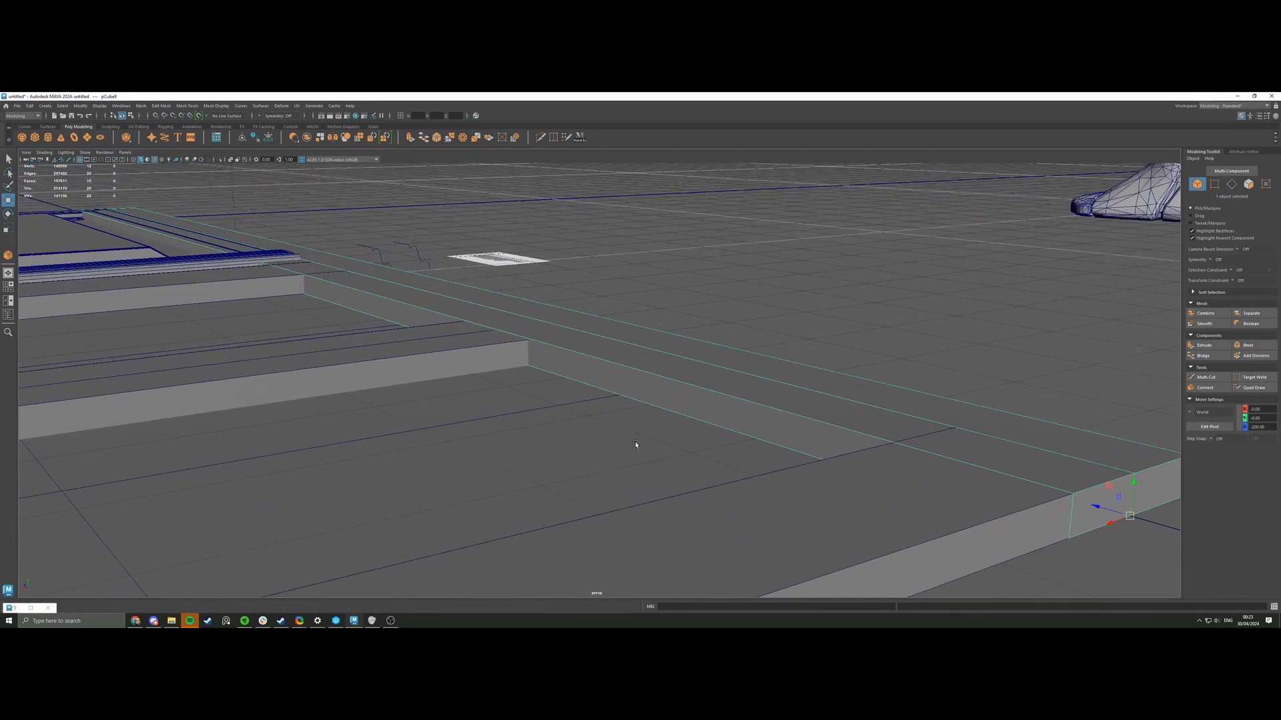
# Select the vertices at the vertical strip's lower end, by the wall's bottom corner.
pyautogui.keyDown('alt'); pyautogui.moveTo(638, 438); pyautogui.dragTo(429, 421); pyautogui.keyUp('alt')
pyautogui.click(553, 380)
pyautogui.keyDown('alt'); pyautogui.moveTo(429, 420); pyautogui.dragTo(375, 409, button='right'); pyautogui.keyUp('alt')
pyautogui.keyDown('alt'); pyautogui.moveTo(374, 409); pyautogui.dragTo(650, 413); pyautogui.keyUp('alt')
pyautogui.click(526, 403)
pyautogui.moveTo(714, 402); pyautogui.dragTo(675, 402, button='right')
pyautogui.keyDown('alt'); pyautogui.moveTo(987, 460); pyautogui.dragTo(937, 461, button='right'); pyautogui.keyUp('alt')
pyautogui.keyDown('alt'); pyautogui.moveTo(937, 462); pyautogui.dragTo(912, 468); pyautogui.keyUp('alt')
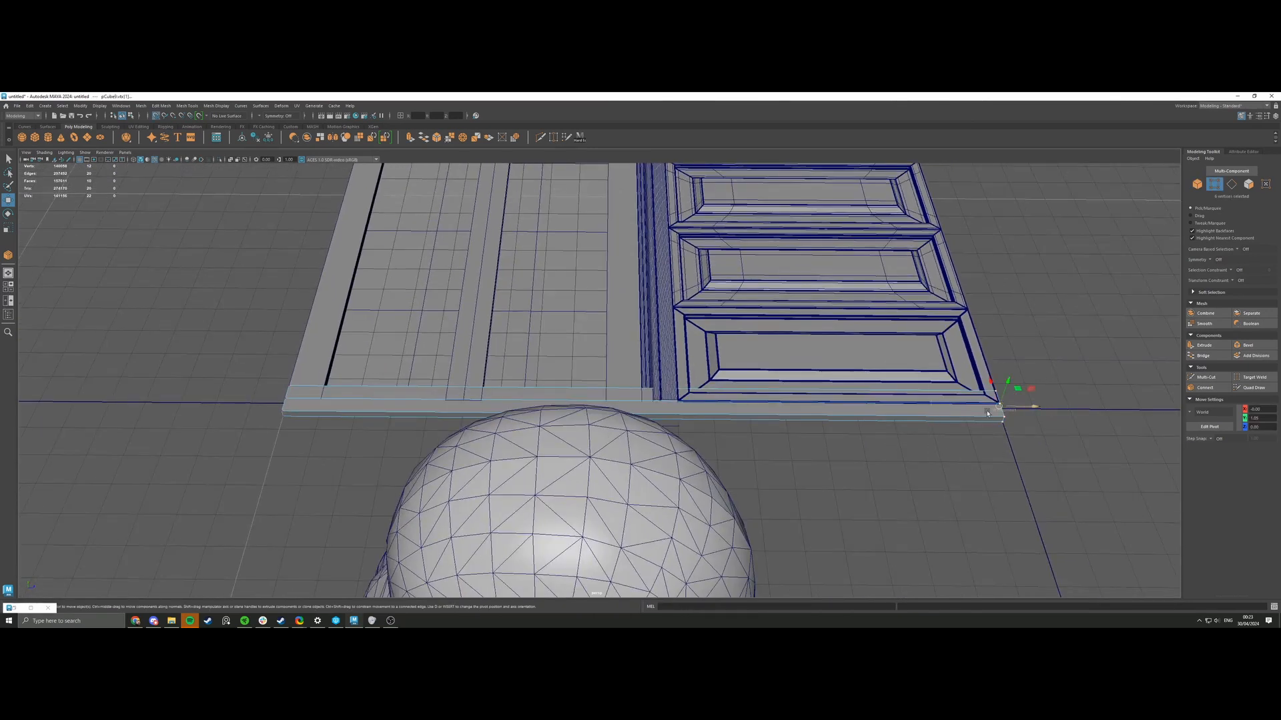
# Shorten the end board by snapping its end vertices to Z -100, at the edge of the moulding.
pyautogui.moveTo(992, 412); pyautogui.dragTo(871, 407)
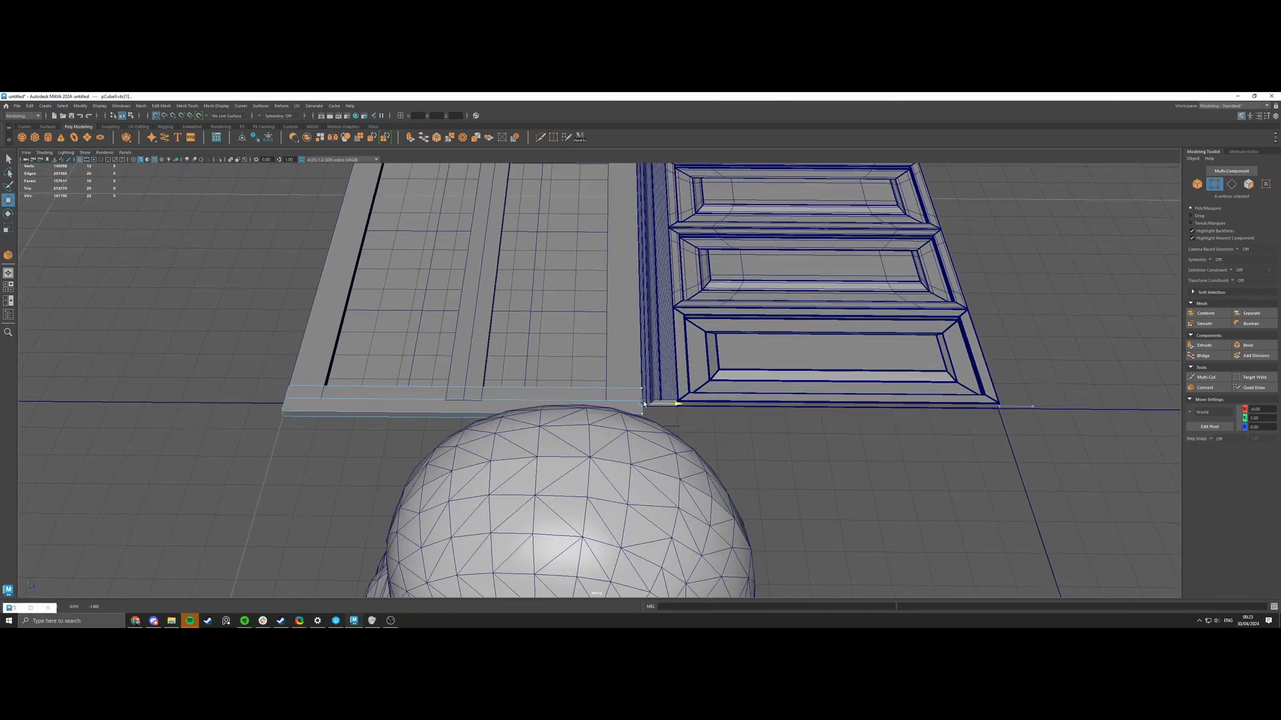
pyautogui.moveTo(644, 404); pyautogui.dragTo(643, 403)
pyautogui.keyDown('alt'); pyautogui.moveTo(643, 404); pyautogui.dragTo(258, 176); pyautogui.keyUp('alt')
pyautogui.click(140, 162)
pyautogui.moveTo(372, 206)
pyautogui.keyDown('alt'); pyautogui.mouseDown()
pyautogui.moveTo(503, 234)
pyautogui.moveTo(353, 178)
pyautogui.mouseUp(); pyautogui.keyUp('alt')
pyautogui.click(141, 160)
pyautogui.scroll(1, 567, 260)
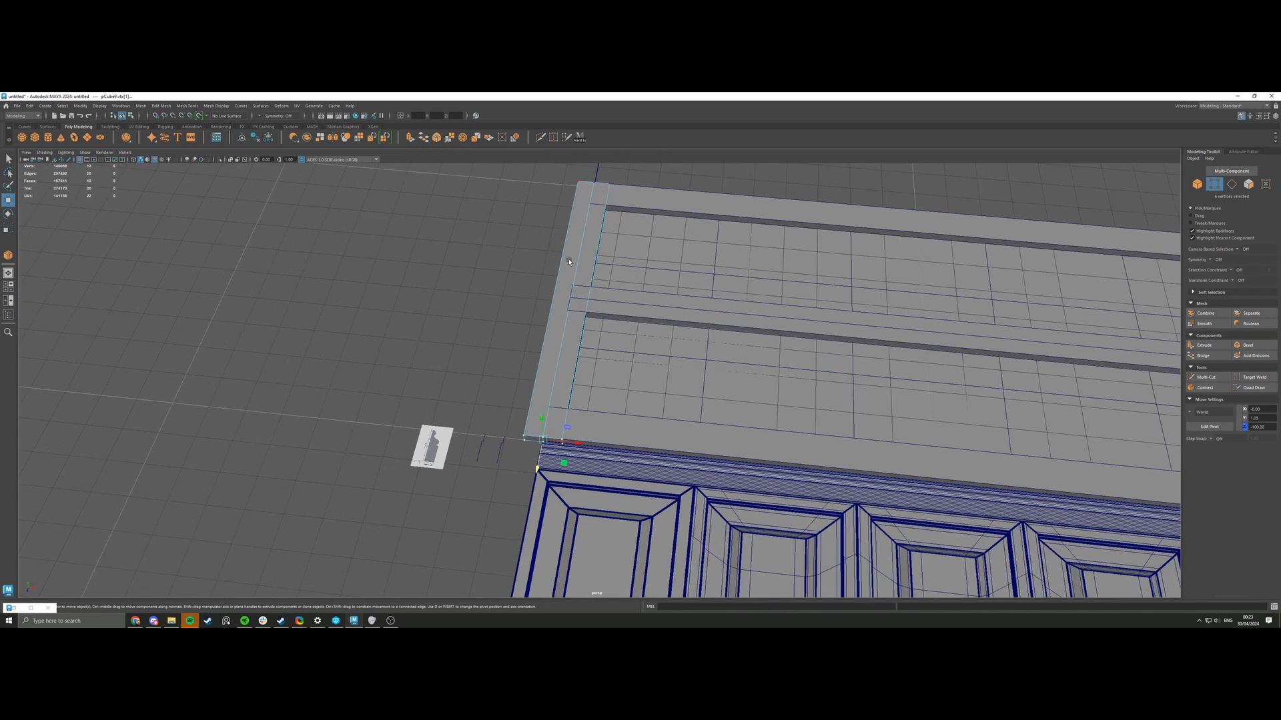
pyautogui.scroll(-4, 585, 276)
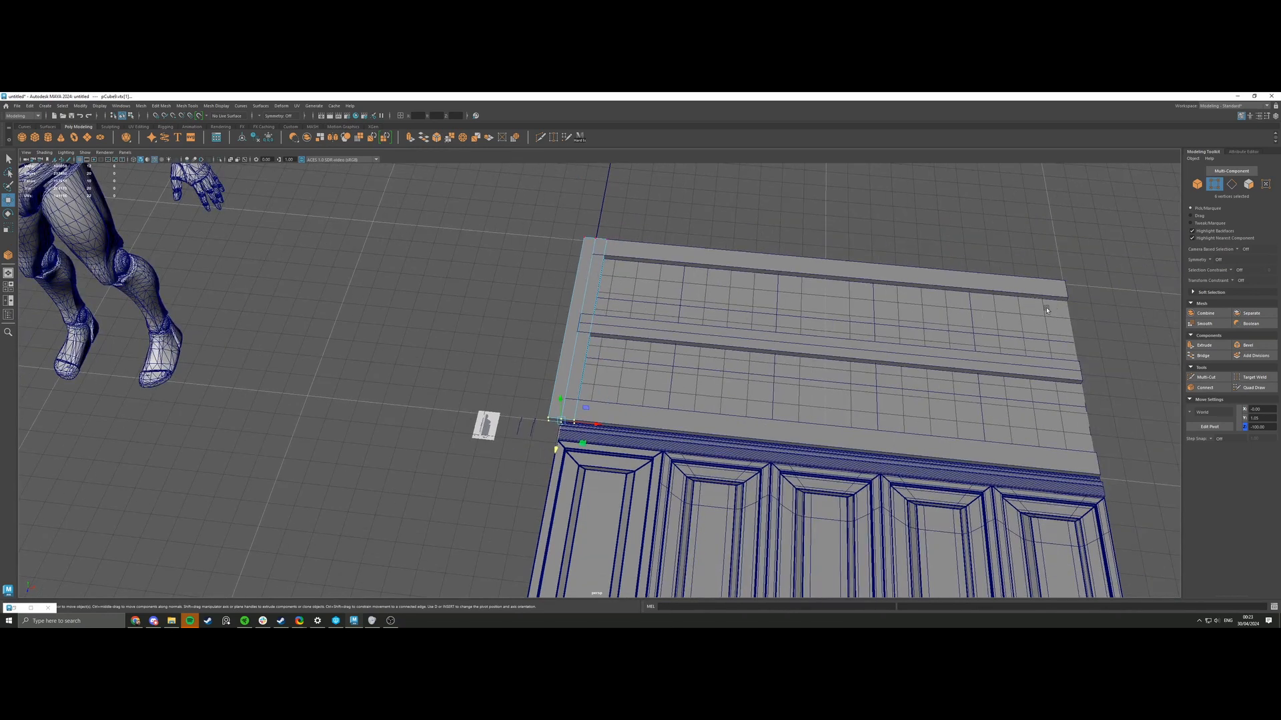
pyautogui.scroll(1, 572, 296)
# Relocate the end board's pivot to its outer corner beside the moulding and snap the board to X 200 at the frame's opposite end.
pyautogui.press('F8')
pyautogui.keyDown('alt'); pyautogui.moveTo(600, 257); pyautogui.dragTo(545, 351); pyautogui.keyUp('alt')
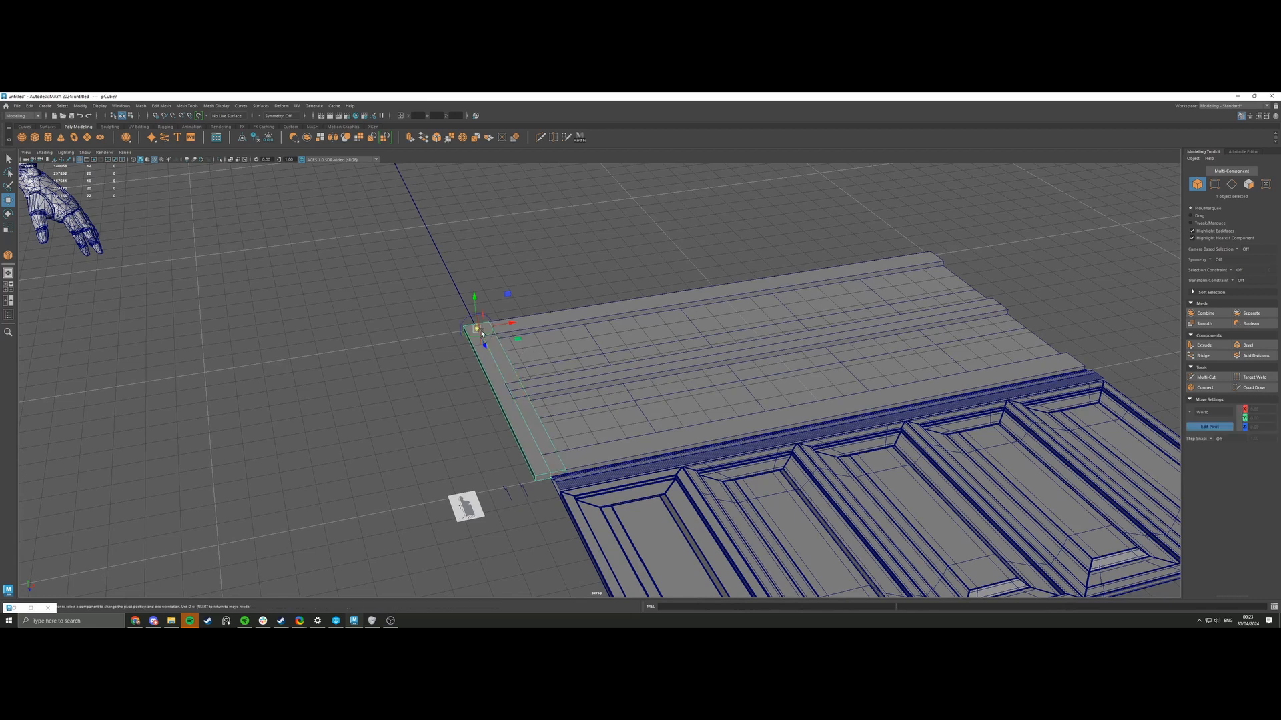
pyautogui.scroll(-3, 541, 473)
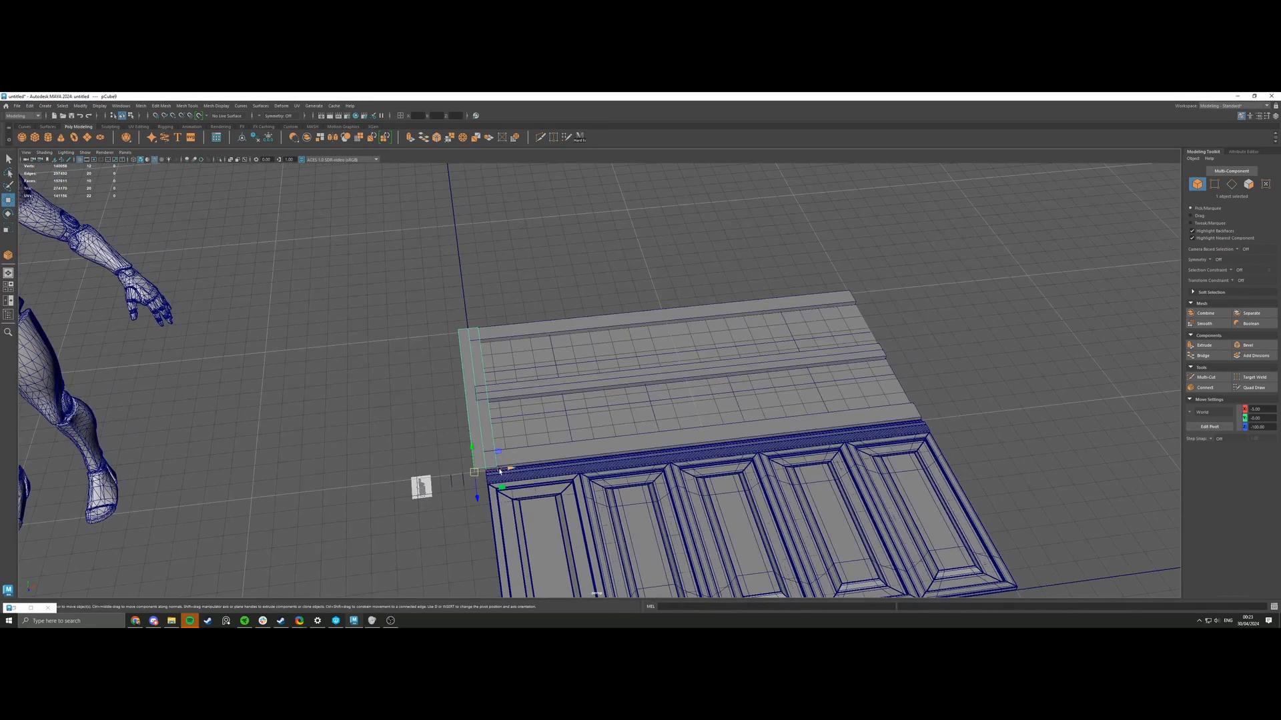
pyautogui.moveTo(498, 468); pyautogui.dragTo(919, 454)
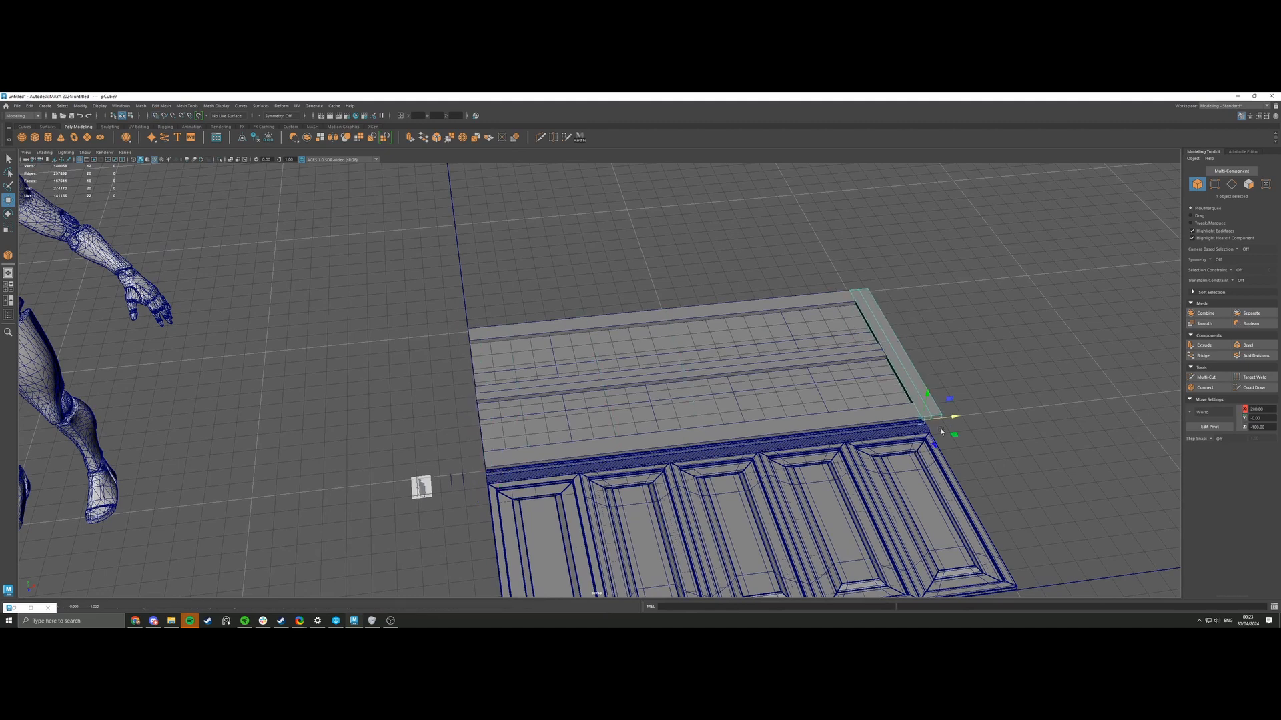
# Set the board's pivot to the midpoint of its bottom end edge and snap the board to X 200, centred on the rail ends.
pyautogui.scroll(10, 941, 431)
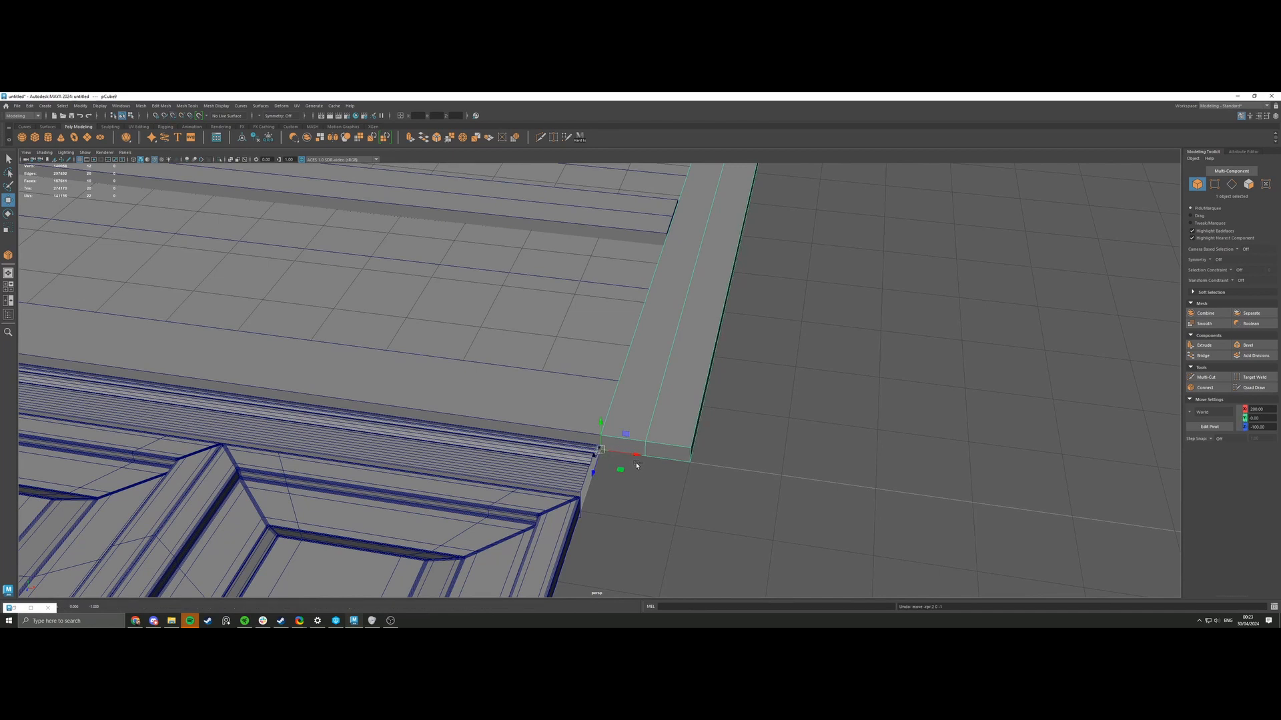
pyautogui.scroll(3, 637, 465)
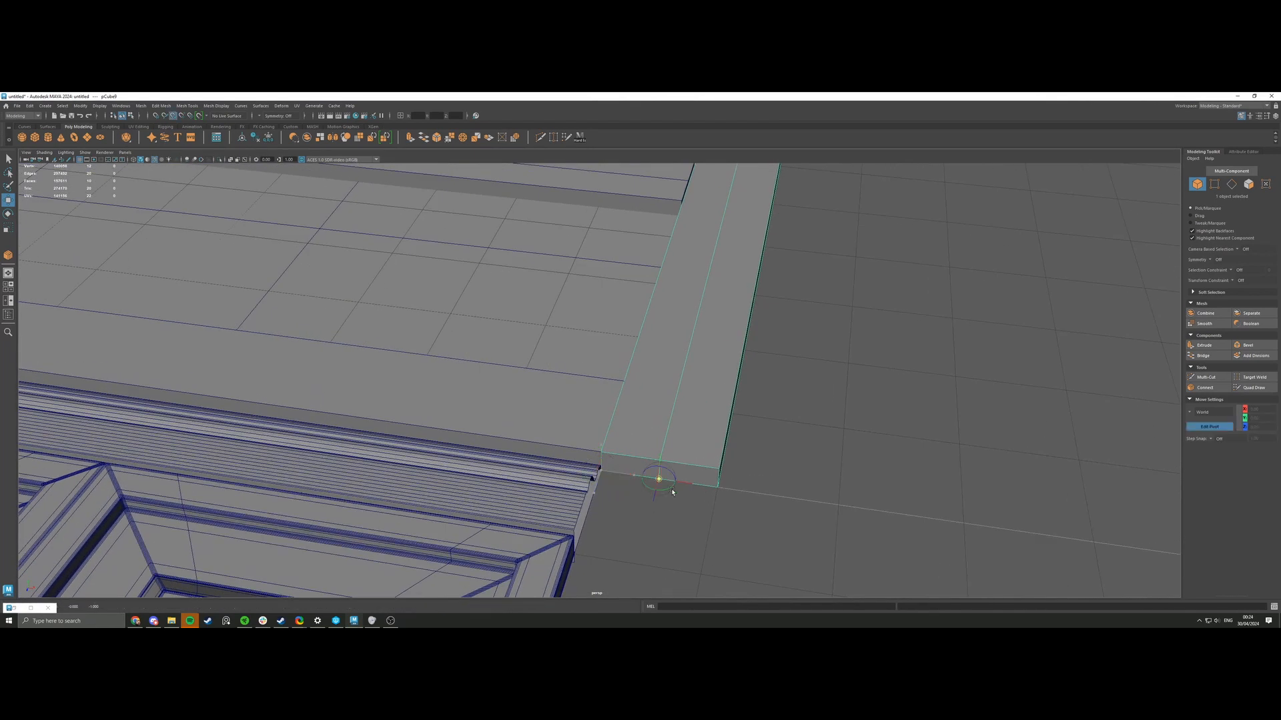
pyautogui.moveTo(659, 483); pyautogui.dragTo(601, 467)
pyautogui.keyDown('alt'); pyautogui.moveTo(601, 466); pyautogui.dragTo(583, 427); pyautogui.keyUp('alt')
pyautogui.scroll(2, 594, 461)
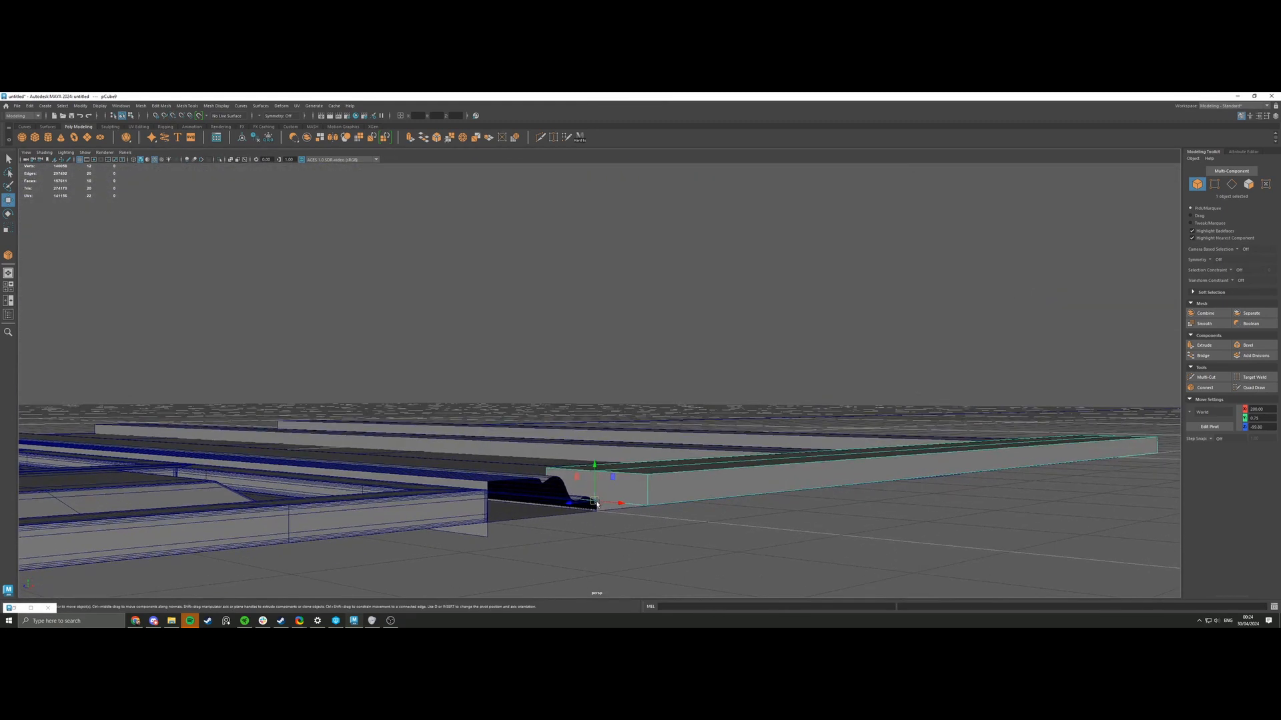
pyautogui.moveTo(597, 505); pyautogui.dragTo(385, 399)
pyautogui.keyDown('alt'); pyautogui.moveTo(385, 400); pyautogui.dragTo(543, 414, button='middle'); pyautogui.keyUp('alt')
pyautogui.keyDown('alt'); pyautogui.moveTo(543, 415); pyautogui.dragTo(581, 428); pyautogui.keyUp('alt')
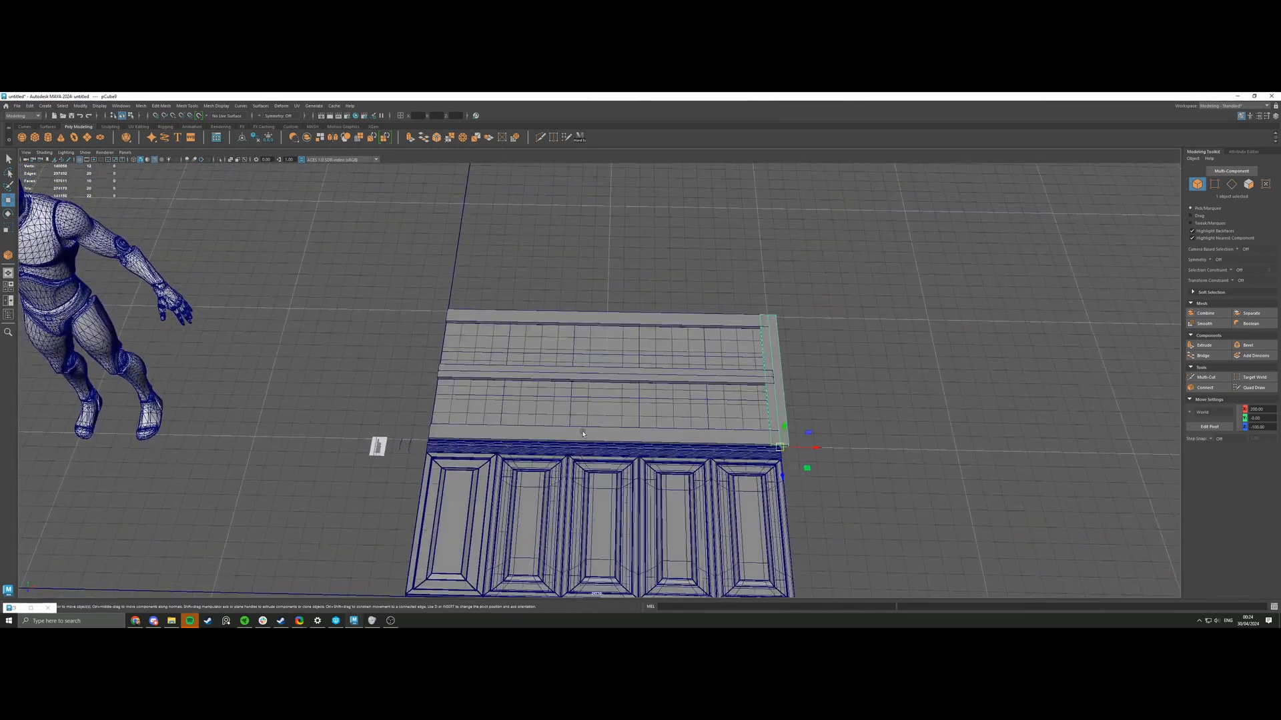
# Duplicate the end board and snap the copy to X 0 at the other end of the rails.
pyautogui.keyDown('alt'); pyautogui.moveTo(580, 429); pyautogui.dragTo(777, 469, button='right'); pyautogui.keyUp('alt')
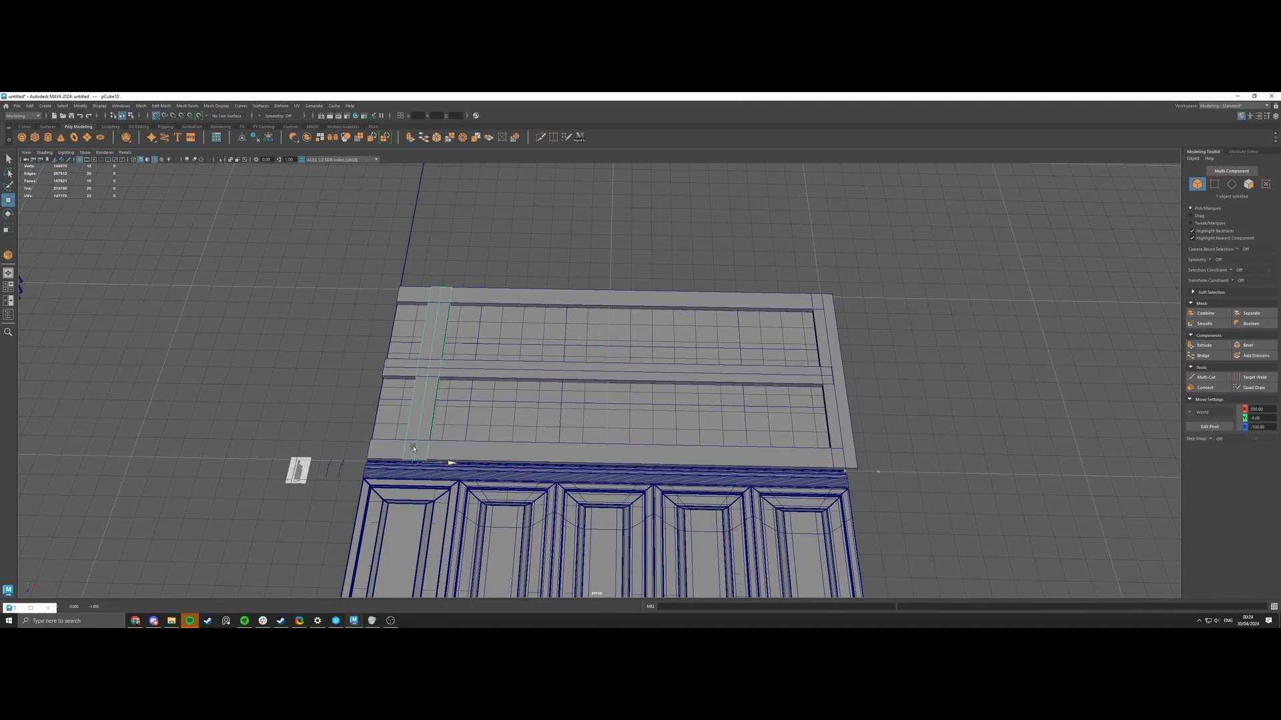
pyautogui.click(345, 415)
pyautogui.keyDown('alt'); pyautogui.moveTo(338, 378); pyautogui.dragTo(495, 406, button='middle'); pyautogui.keyUp('alt')
pyautogui.scroll(8, 482, 419)
pyautogui.keyDown('alt'); pyautogui.moveTo(499, 437); pyautogui.dragTo(711, 449); pyautogui.keyUp('alt')
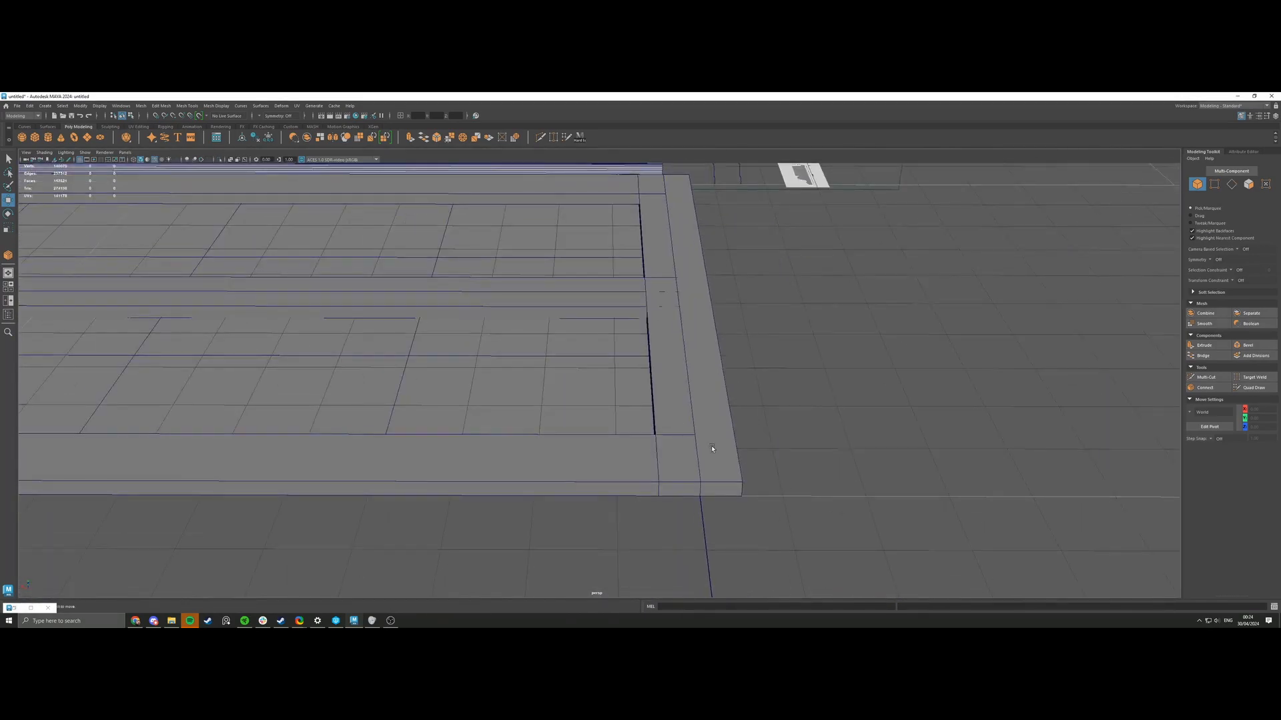
# Snap the outer side face of the copied end board to X 0, flush with the rail ends.
pyautogui.click(682, 411)
pyautogui.scroll(-5, 691, 400)
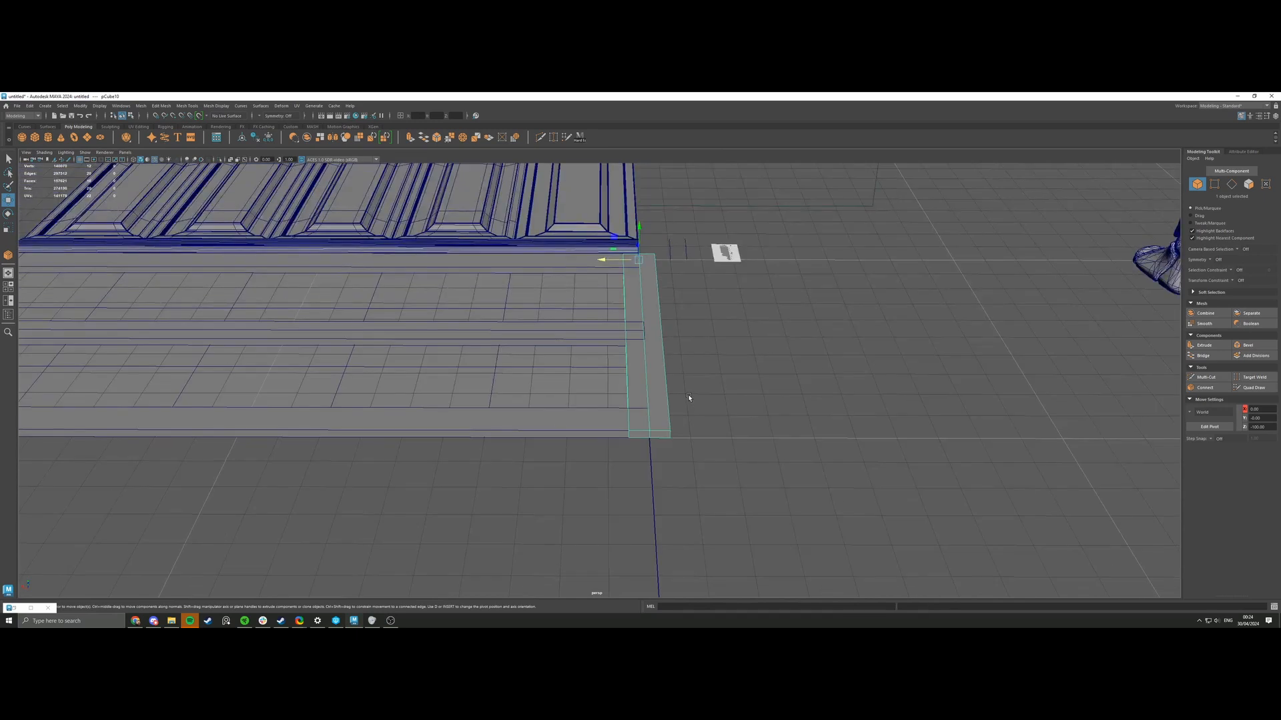
pyautogui.keyDown('alt'); pyautogui.moveTo(689, 399); pyautogui.dragTo(656, 387); pyautogui.keyUp('alt')
pyautogui.scroll(4, 655, 387)
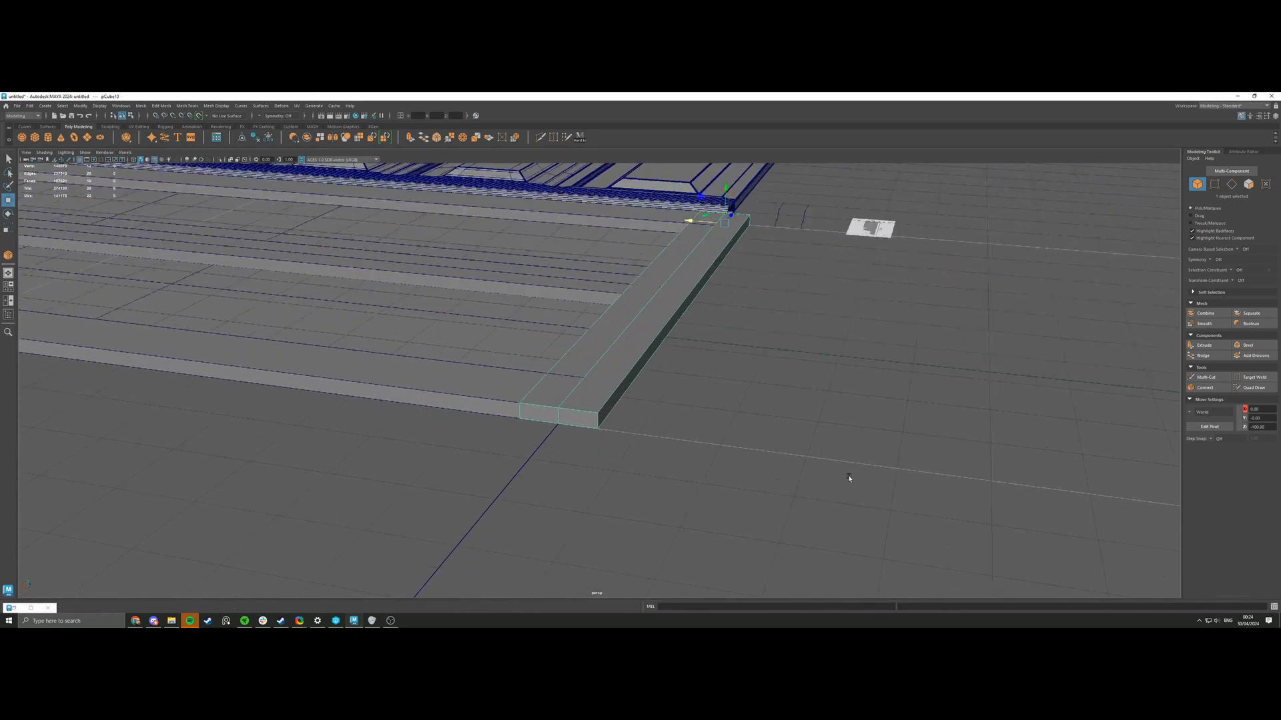
pyautogui.press('F11')
pyautogui.click(670, 336)
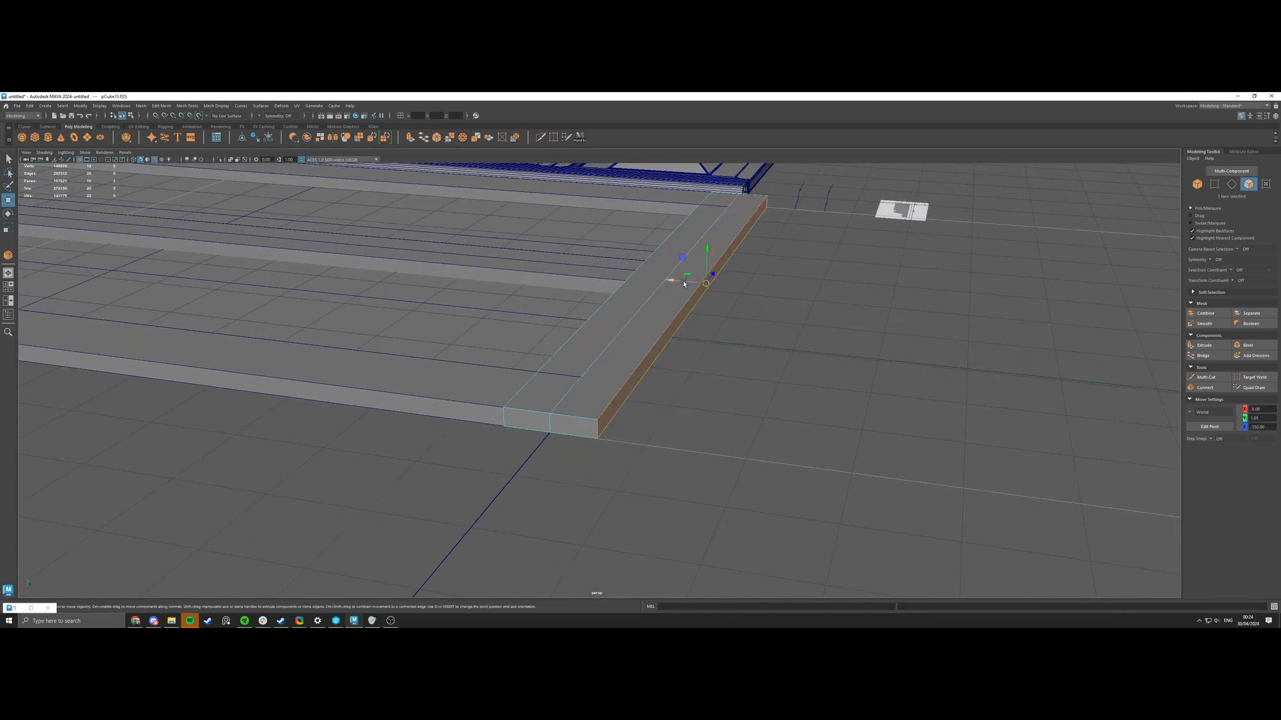
pyautogui.moveTo(684, 284); pyautogui.dragTo(679, 284)
# Select faces on the middle rail and examine how the rail meets the end boards.
pyautogui.keyDown('alt'); pyautogui.moveTo(679, 284); pyautogui.dragTo(642, 373, button='middle'); pyautogui.keyUp('alt')
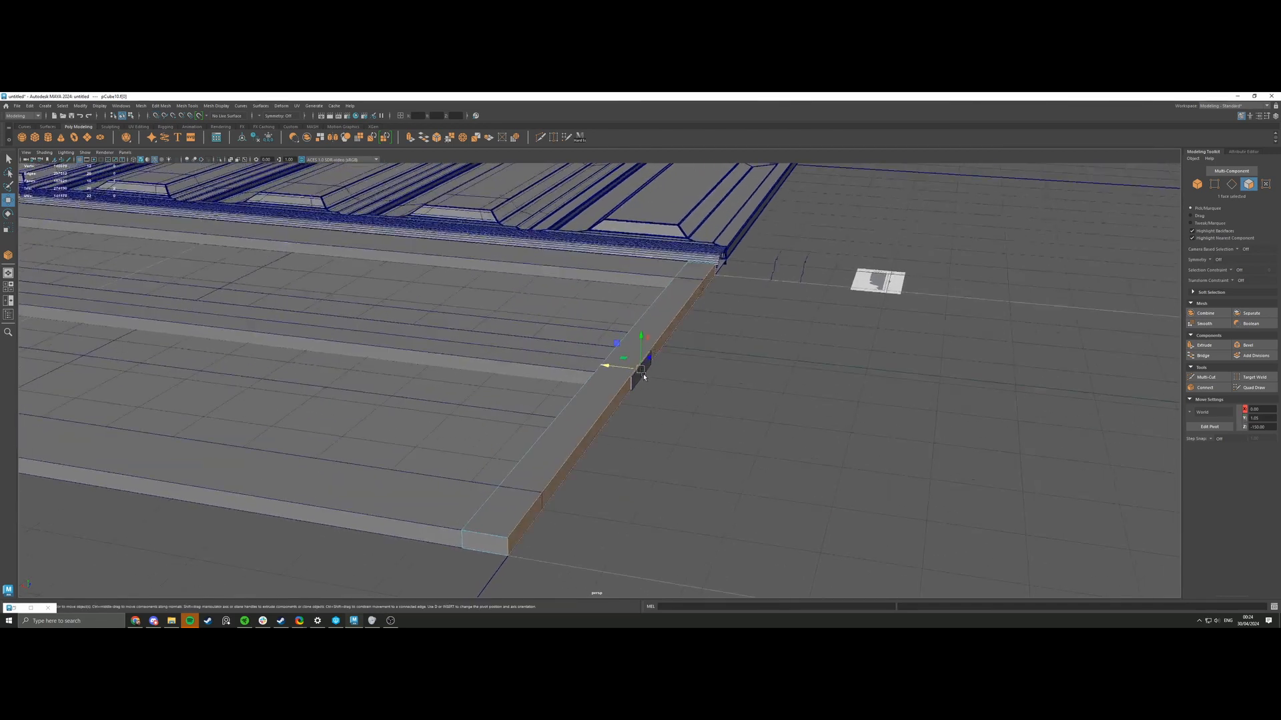
pyautogui.scroll(3, 657, 379)
pyautogui.moveTo(660, 374); pyautogui.dragTo(794, 420, button='right')
pyautogui.click(660, 373)
pyautogui.keyDown('alt'); pyautogui.moveTo(793, 421); pyautogui.dragTo(713, 567, button='middle'); pyautogui.keyUp('alt')
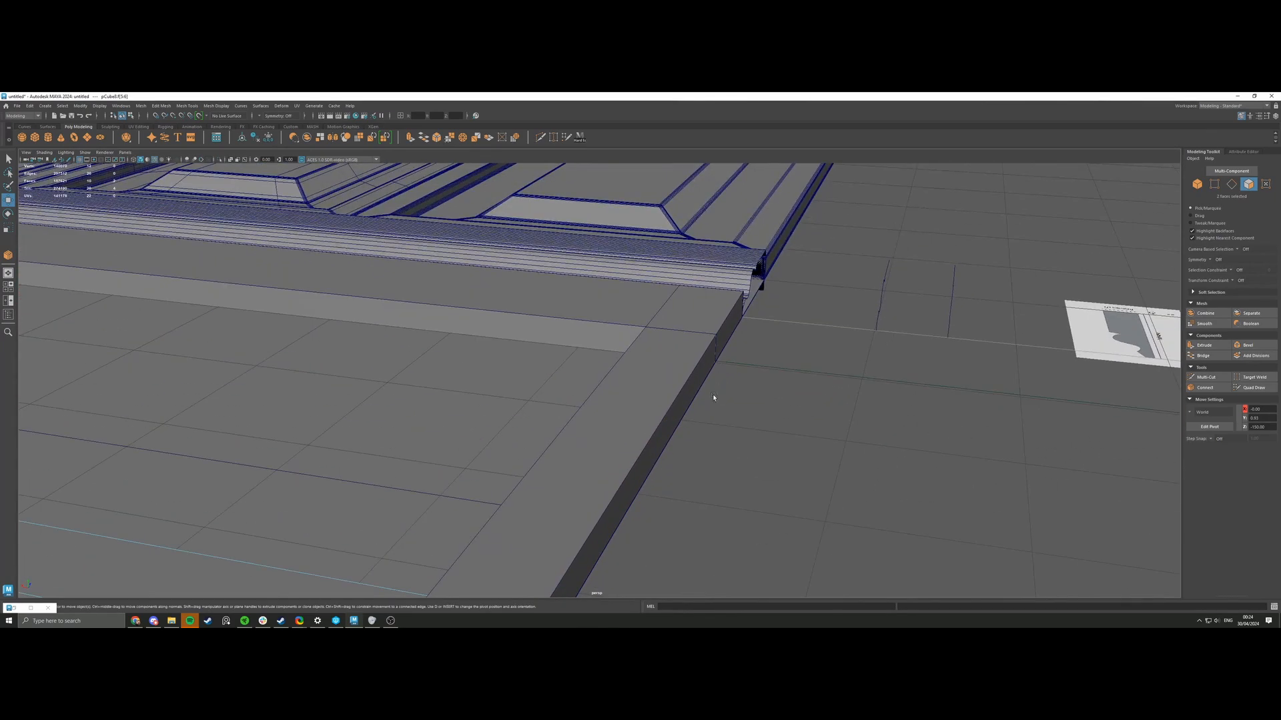
pyautogui.keyDown('alt'); pyautogui.moveTo(714, 397); pyautogui.dragTo(200, 427, button='right'); pyautogui.keyUp('alt')
pyautogui.keyDown('alt'); pyautogui.moveTo(200, 427); pyautogui.dragTo(616, 376, button='middle'); pyautogui.keyUp('alt')
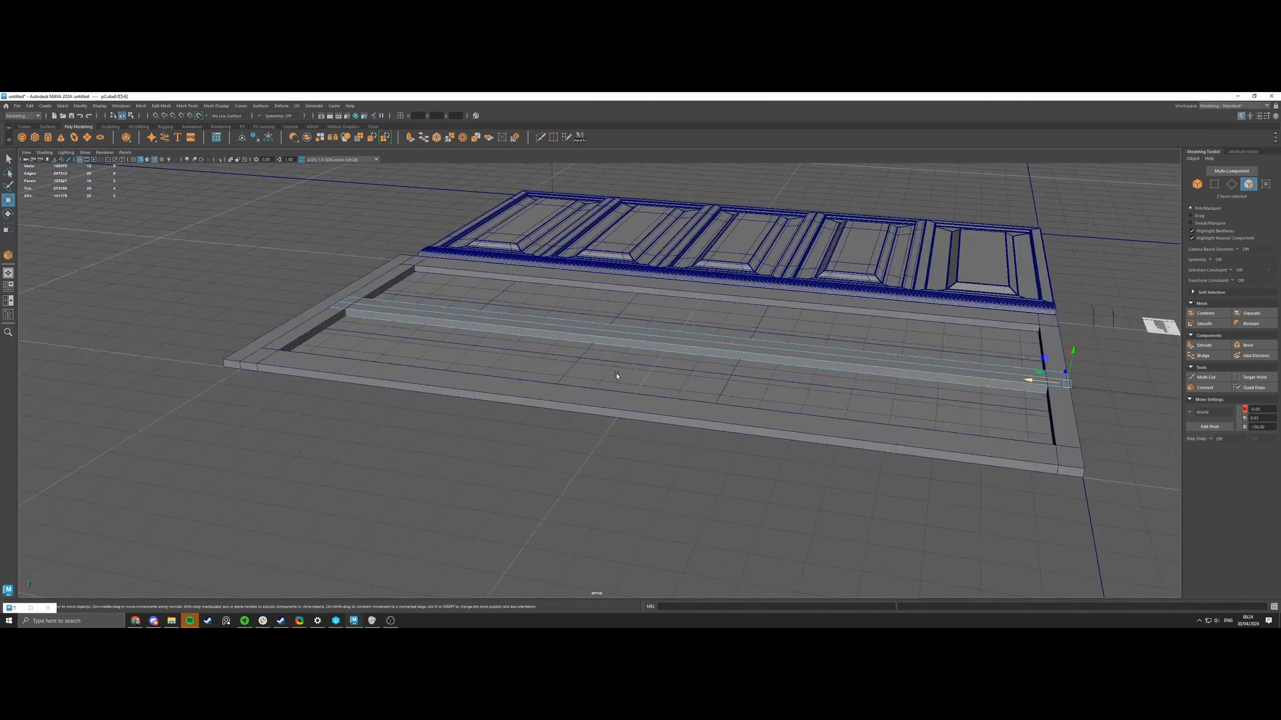
pyautogui.keyDown('alt'); pyautogui.moveTo(616, 376); pyautogui.dragTo(695, 370); pyautogui.keyUp('alt')
pyautogui.keyDown('alt'); pyautogui.moveTo(701, 377); pyautogui.dragTo(696, 378); pyautogui.keyUp('alt')
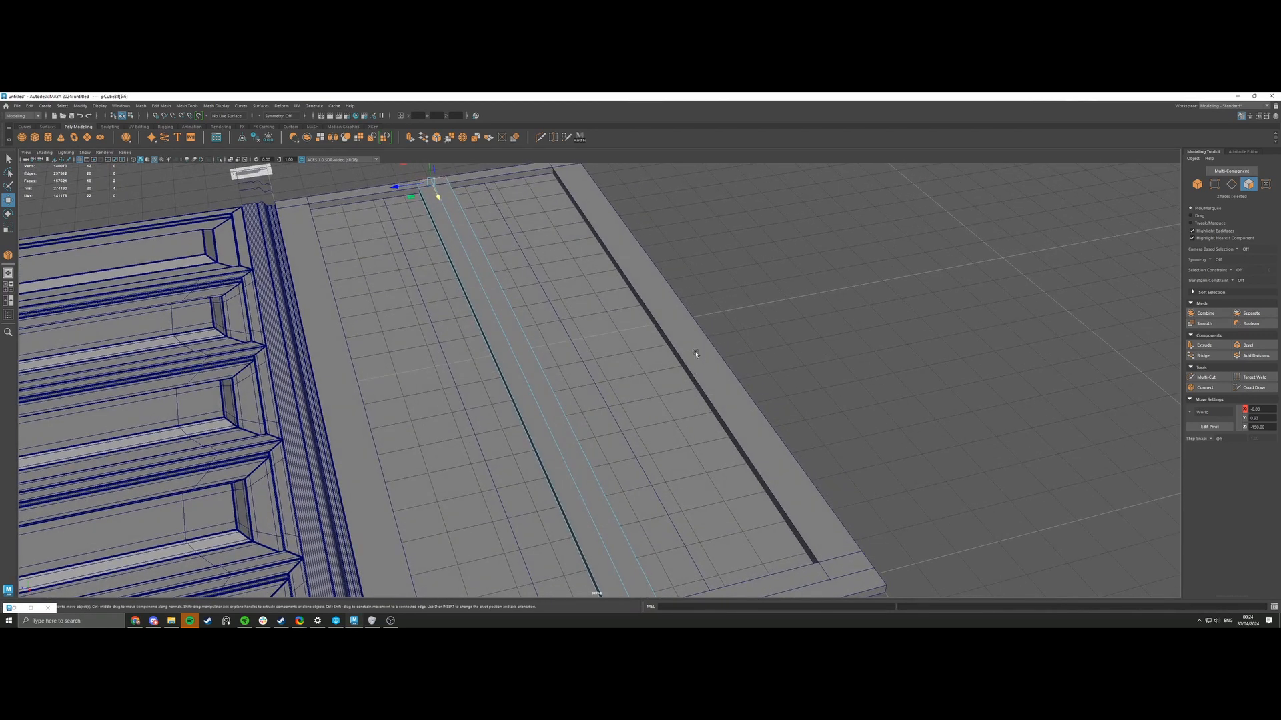
# Select the inner side face of the outermost long rail and examine the frame's openings around it.
pyautogui.click(695, 354)
pyautogui.keyDown('alt'); pyautogui.moveTo(693, 353); pyautogui.dragTo(627, 413, button='middle'); pyautogui.keyUp('alt')
pyautogui.keyDown('alt'); pyautogui.moveTo(627, 414); pyautogui.dragTo(620, 403); pyautogui.keyUp('alt')
pyautogui.keyDown('alt'); pyautogui.moveTo(621, 403); pyautogui.dragTo(574, 347, button='middle'); pyautogui.keyUp('alt')
pyautogui.scroll(2, 570, 353)
pyautogui.moveTo(567, 358); pyautogui.dragTo(568, 378, button='right')
pyautogui.click(563, 355)
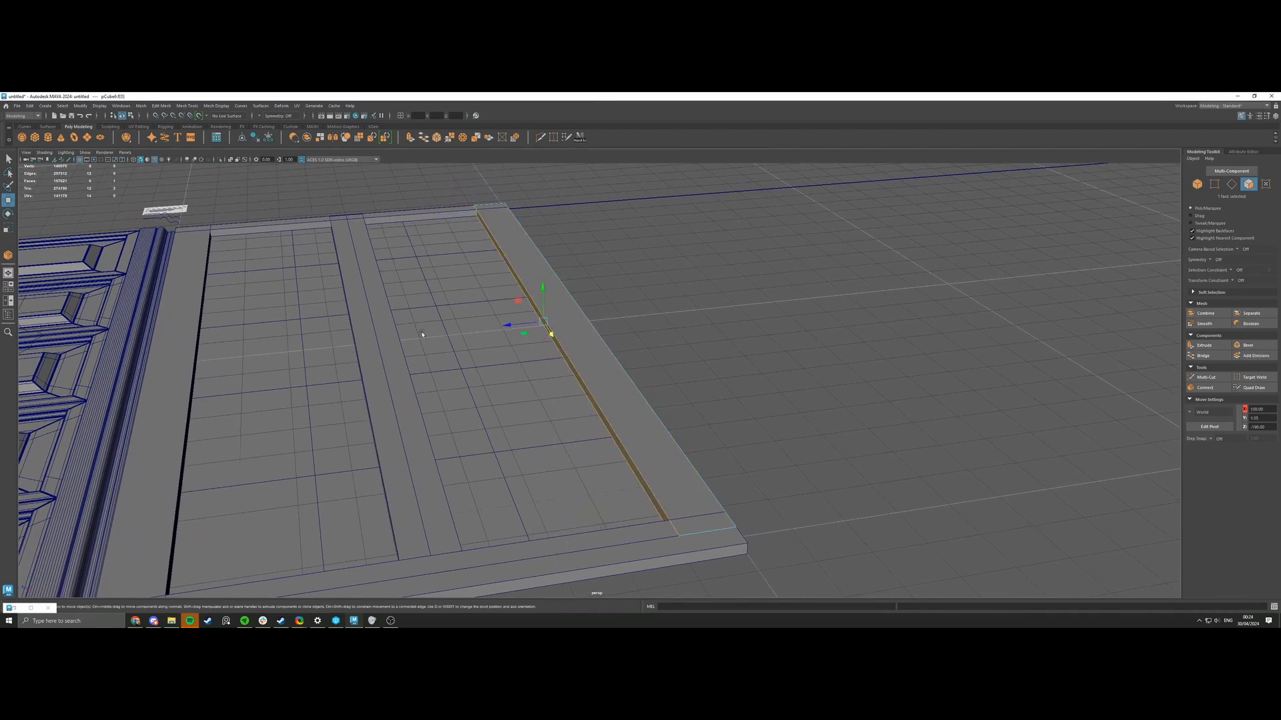
pyautogui.scroll(-3, 325, 348)
pyautogui.keyDown('alt'); pyautogui.moveTo(327, 362); pyautogui.dragTo(470, 411); pyautogui.keyUp('alt')
pyautogui.keyDown('alt'); pyautogui.moveTo(469, 410); pyautogui.dragTo(455, 339, button='middle'); pyautogui.keyUp('alt')
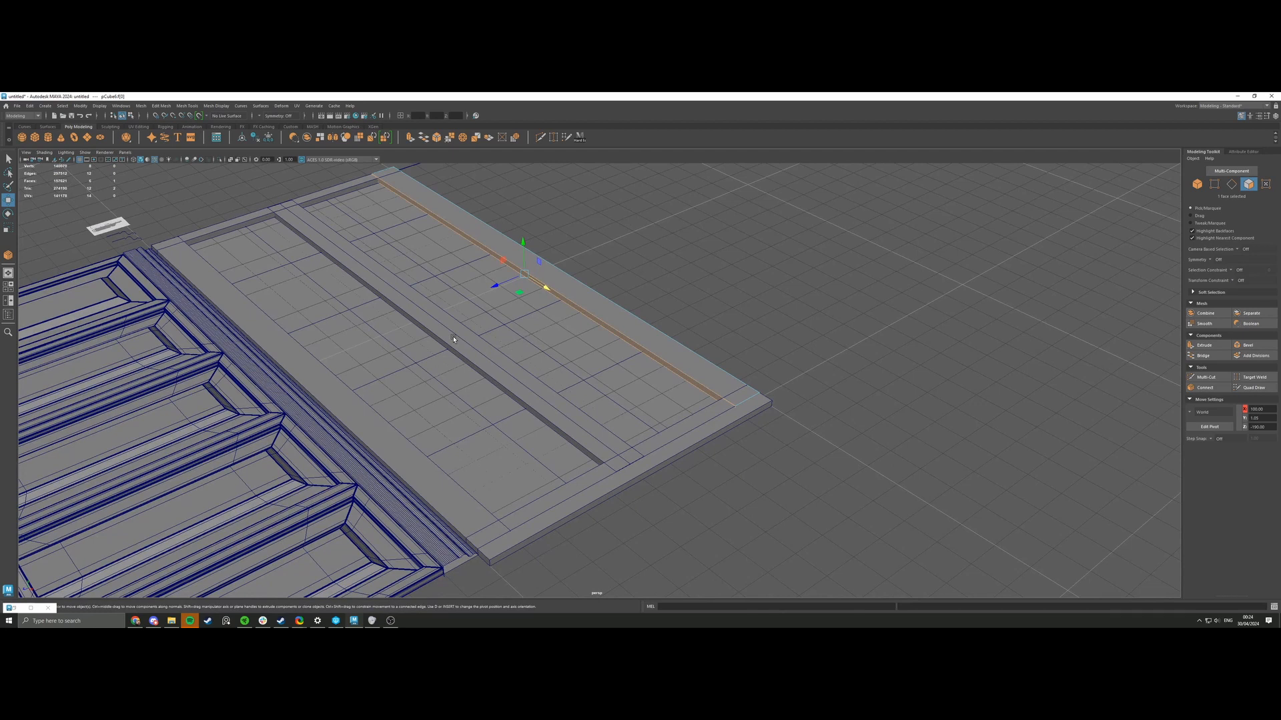
pyautogui.moveTo(453, 339)
pyautogui.keyDown('alt'); pyautogui.mouseDown()
pyautogui.moveTo(438, 343)
pyautogui.moveTo(449, 362)
pyautogui.mouseUp(); pyautogui.keyUp('alt')
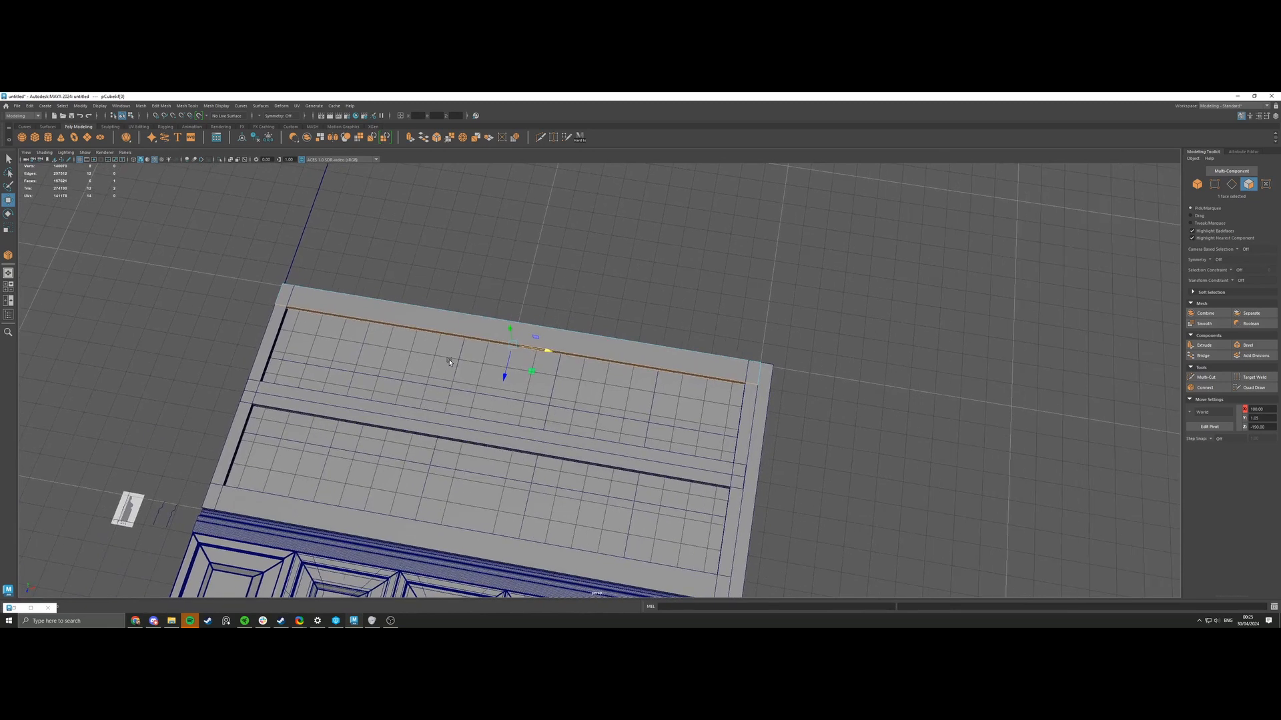
pyautogui.keyDown('alt'); pyautogui.moveTo(422, 374); pyautogui.dragTo(505, 341, button='middle'); pyautogui.keyUp('alt')
# Duplicate the narrowed end board and grid-snap the copy to X 30 inside the frame.
pyautogui.moveTo(452, 337); pyautogui.dragTo(474, 329, button='right')
pyautogui.keyDown('alt'); pyautogui.moveTo(475, 329); pyautogui.dragTo(386, 329); pyautogui.keyUp('alt')
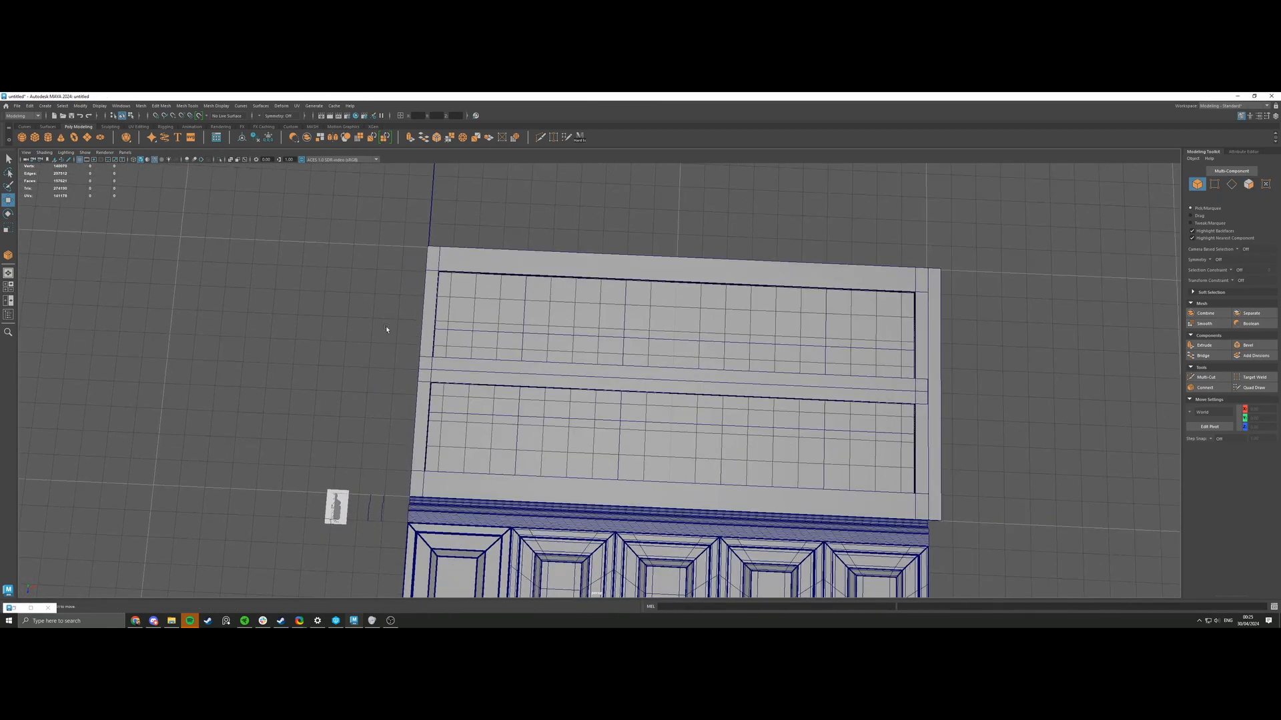
pyautogui.click(429, 347)
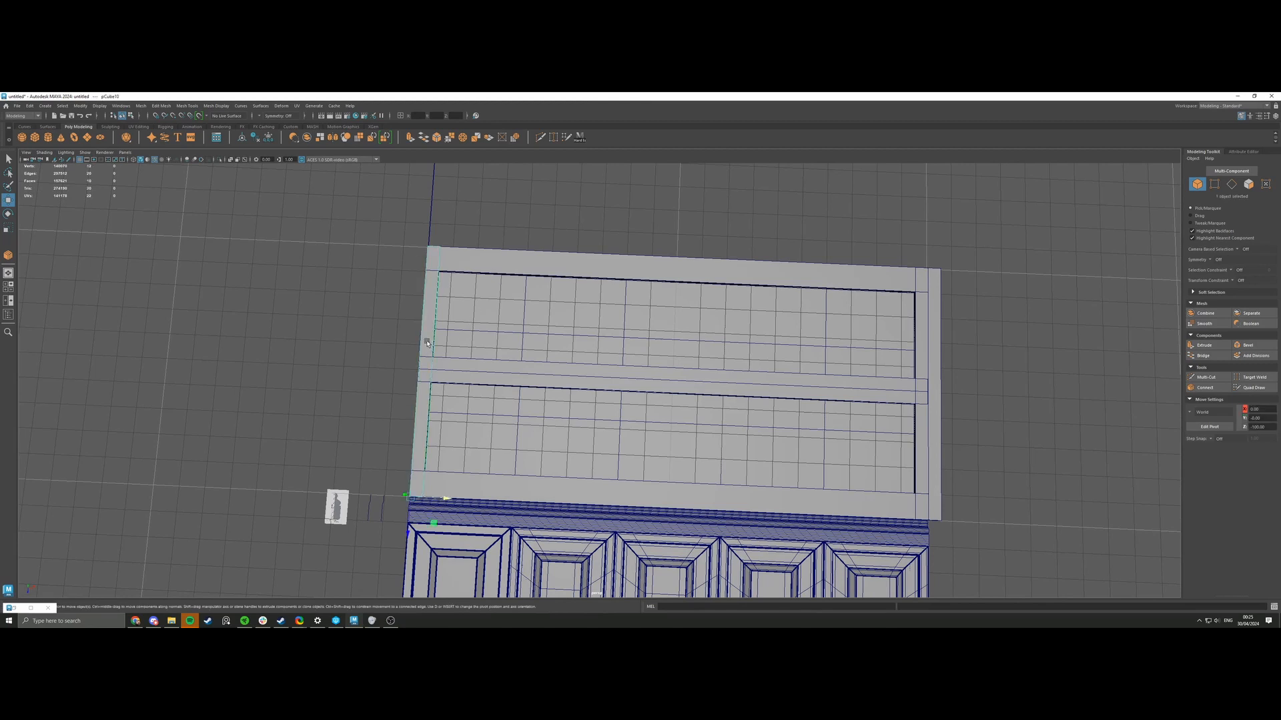
pyautogui.moveTo(433, 488); pyautogui.dragTo(469, 461)
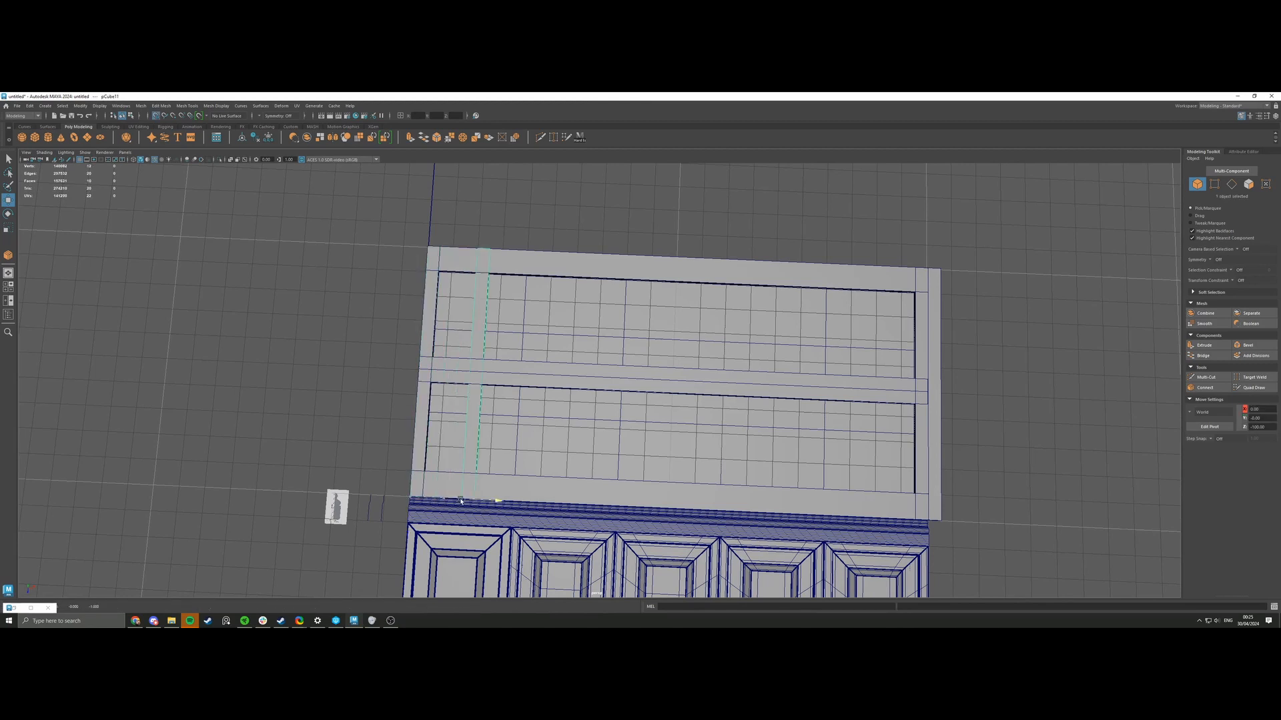
pyautogui.keyDown('alt'); pyautogui.moveTo(468, 460); pyautogui.dragTo(480, 453, button='middle'); pyautogui.keyUp('alt')
pyautogui.press('x')
pyautogui.moveTo(493, 492); pyautogui.dragTo(496, 495)
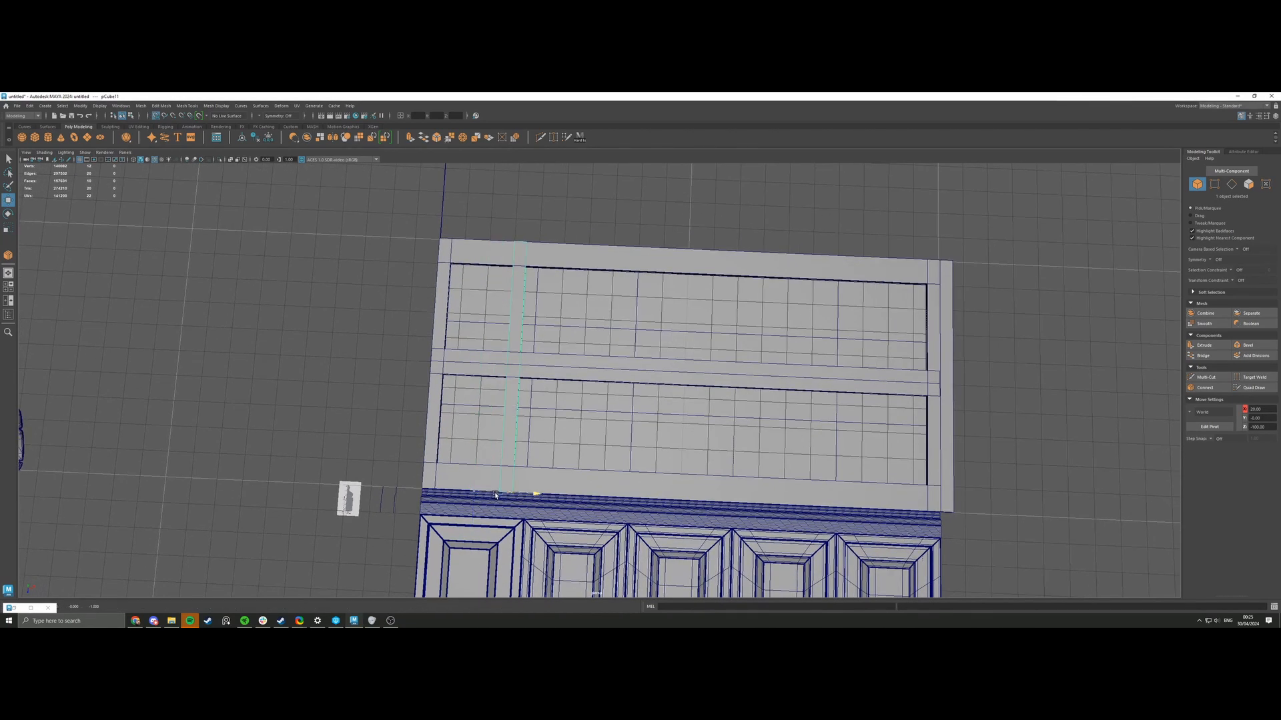
# Try repeating the duplicate with the same 30-unit offset to space five more upright boards across the frame.
pyautogui.hotkey('shift', 'd')
pyautogui.hotkey('shift', 'd')
pyautogui.hotkey('shift', 'd')
pyautogui.hotkey('shift', 'd')
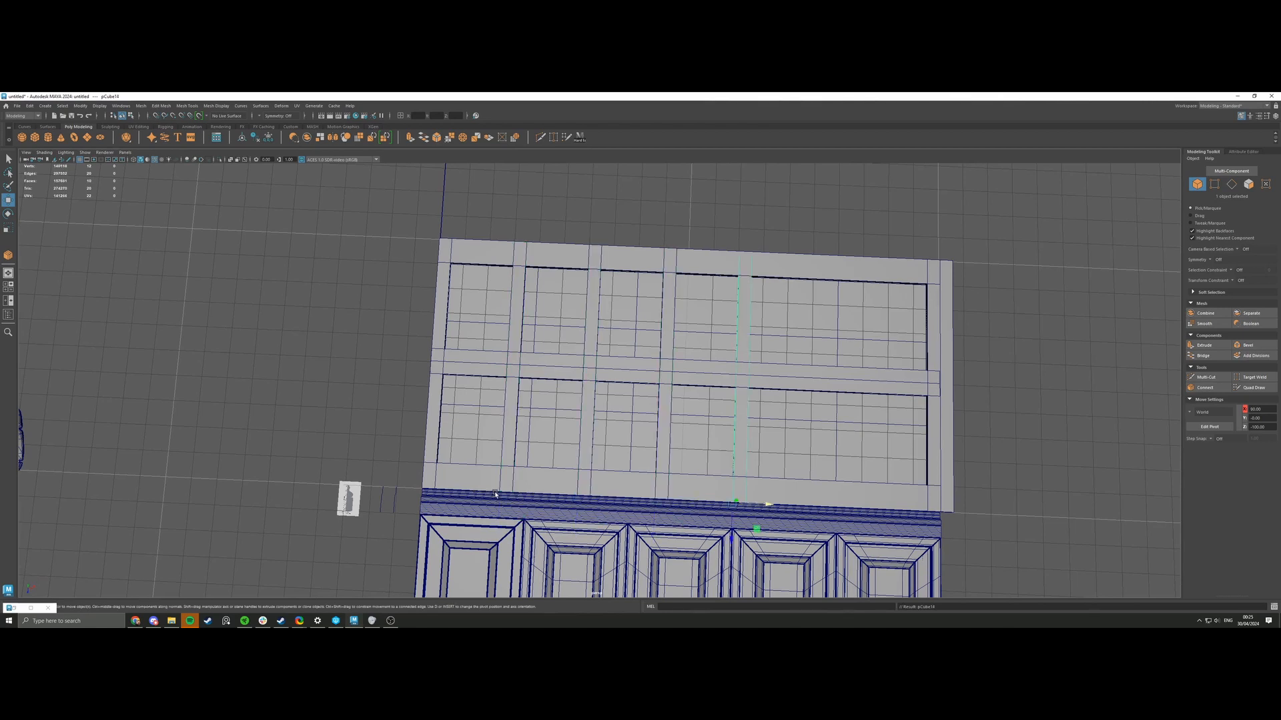
pyautogui.hotkey('shift', 'd')
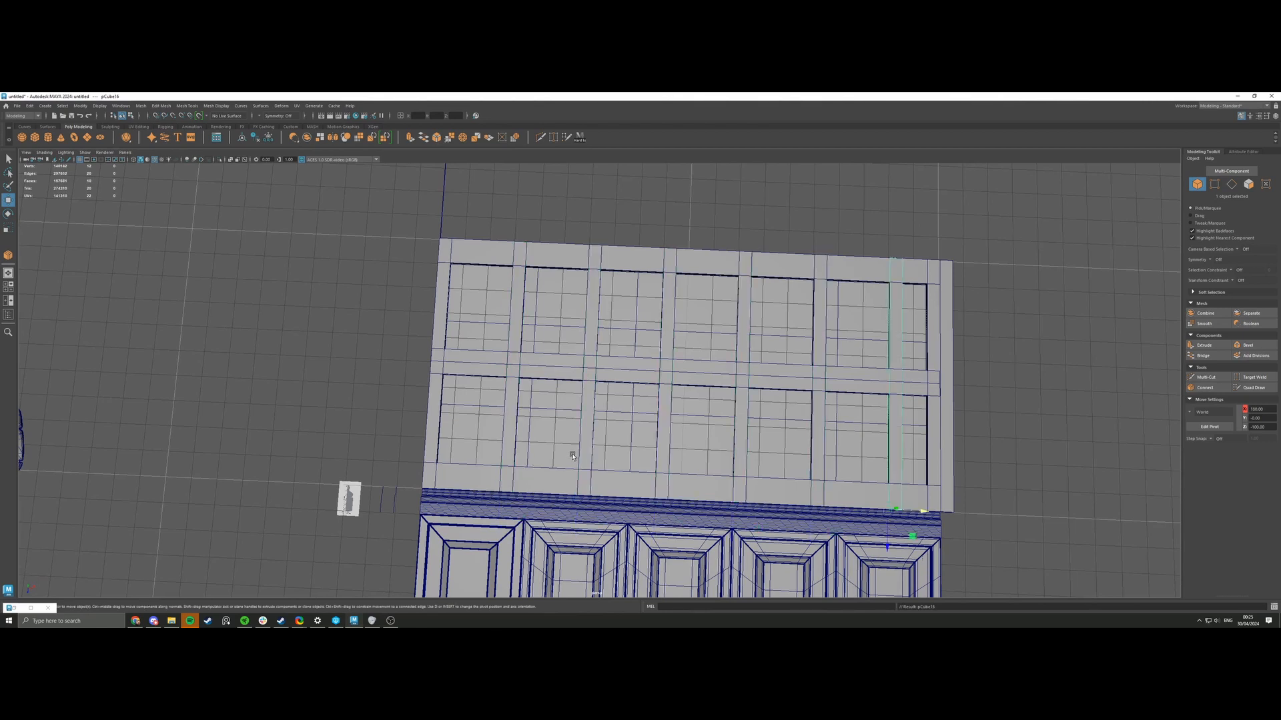
# Undo the repeated copies and delete the remaining duplicate board at X 30.
pyautogui.hotkey('ctrl', 'z')
pyautogui.hotkey('ctrl', 'z')
pyautogui.hotkey('ctrl', 'z')
pyautogui.hotkey('ctrl', 'z')
pyautogui.hotkey('ctrl', 'z')
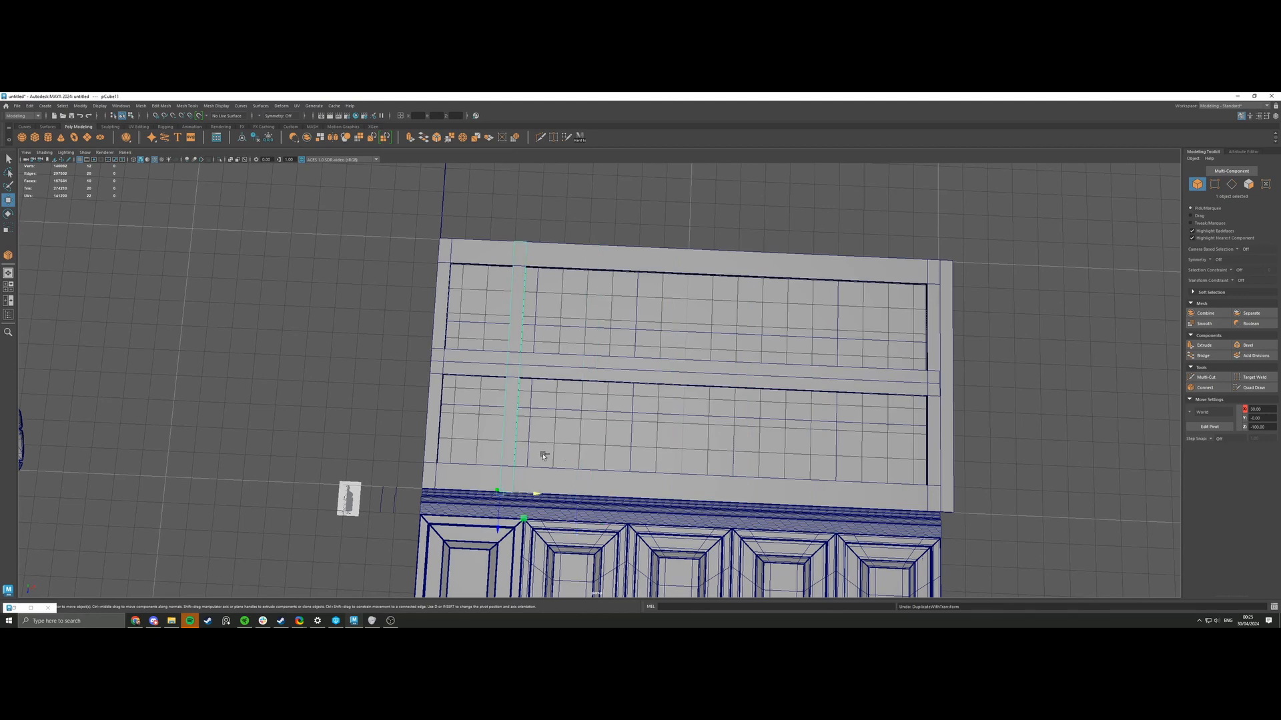
pyautogui.press('Delete')
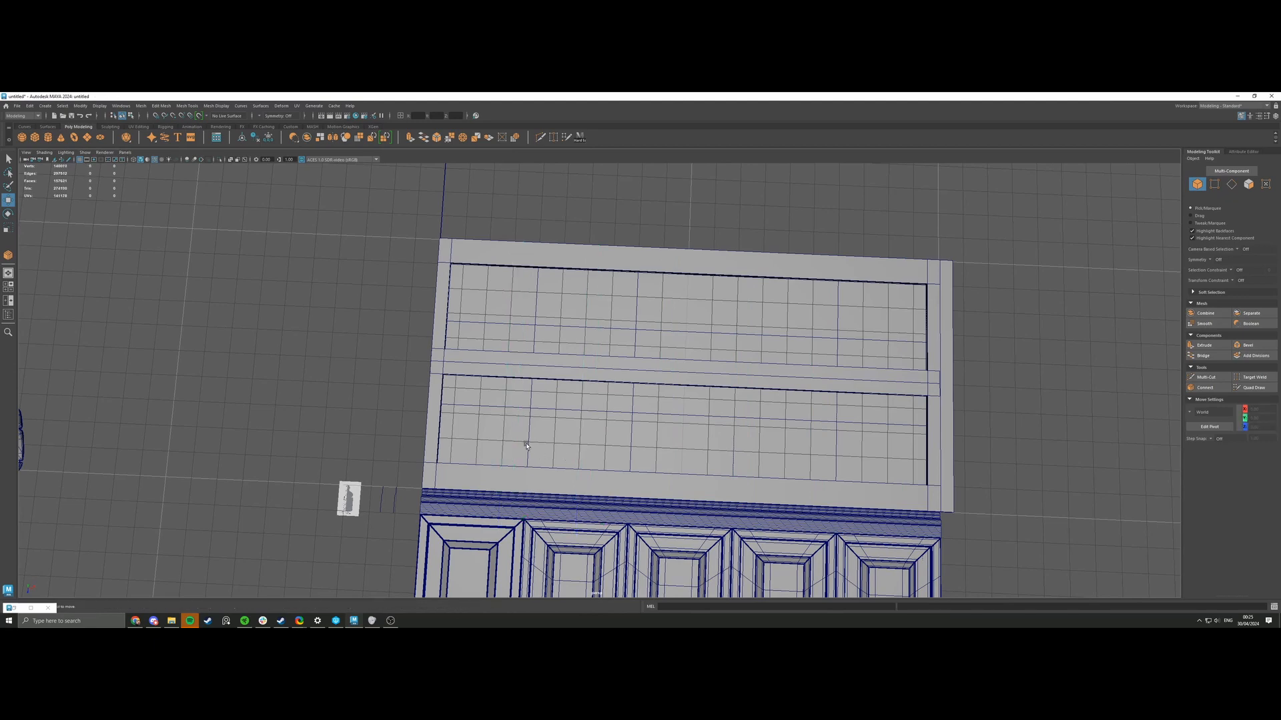
# Select the end board at X 0 and examine the frame's layout in wireframe and shaded display.
pyautogui.click(434, 413)
pyautogui.keyDown('alt'); pyautogui.moveTo(452, 437); pyautogui.dragTo(592, 461); pyautogui.keyUp('alt')
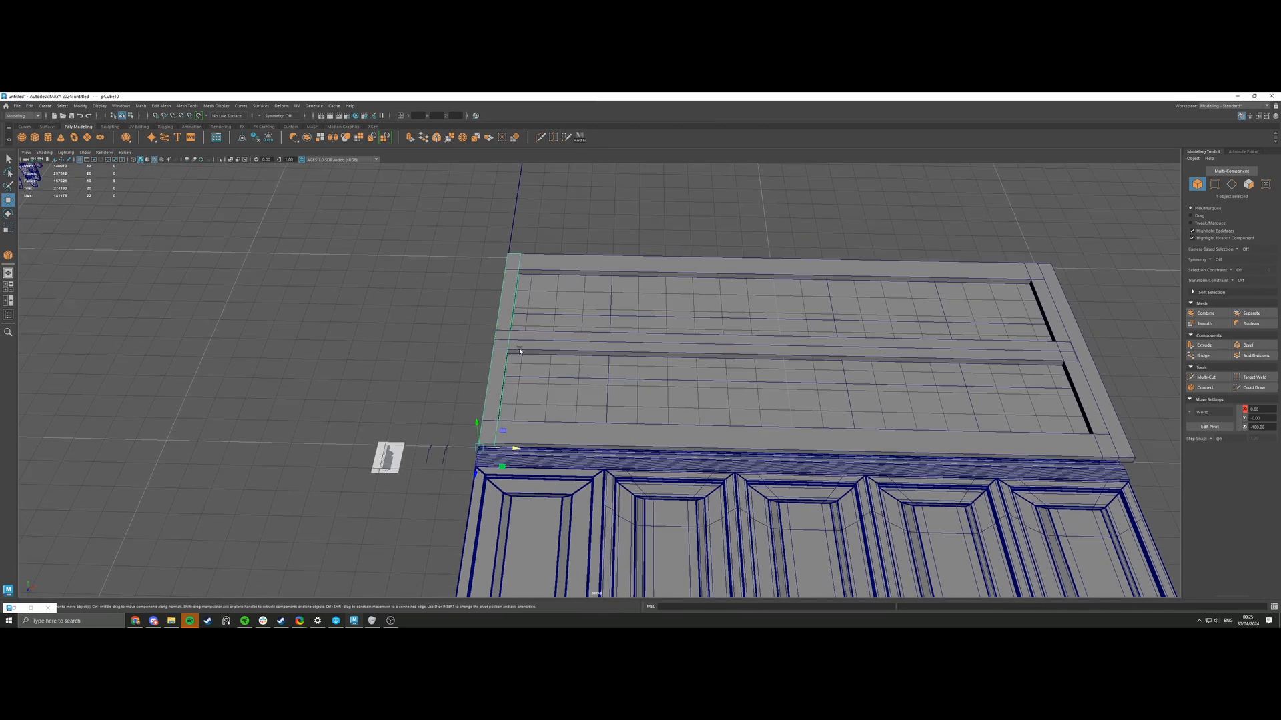
pyautogui.click(134, 159)
pyautogui.keyDown('alt'); pyautogui.moveTo(386, 249); pyautogui.dragTo(456, 264); pyautogui.keyUp('alt')
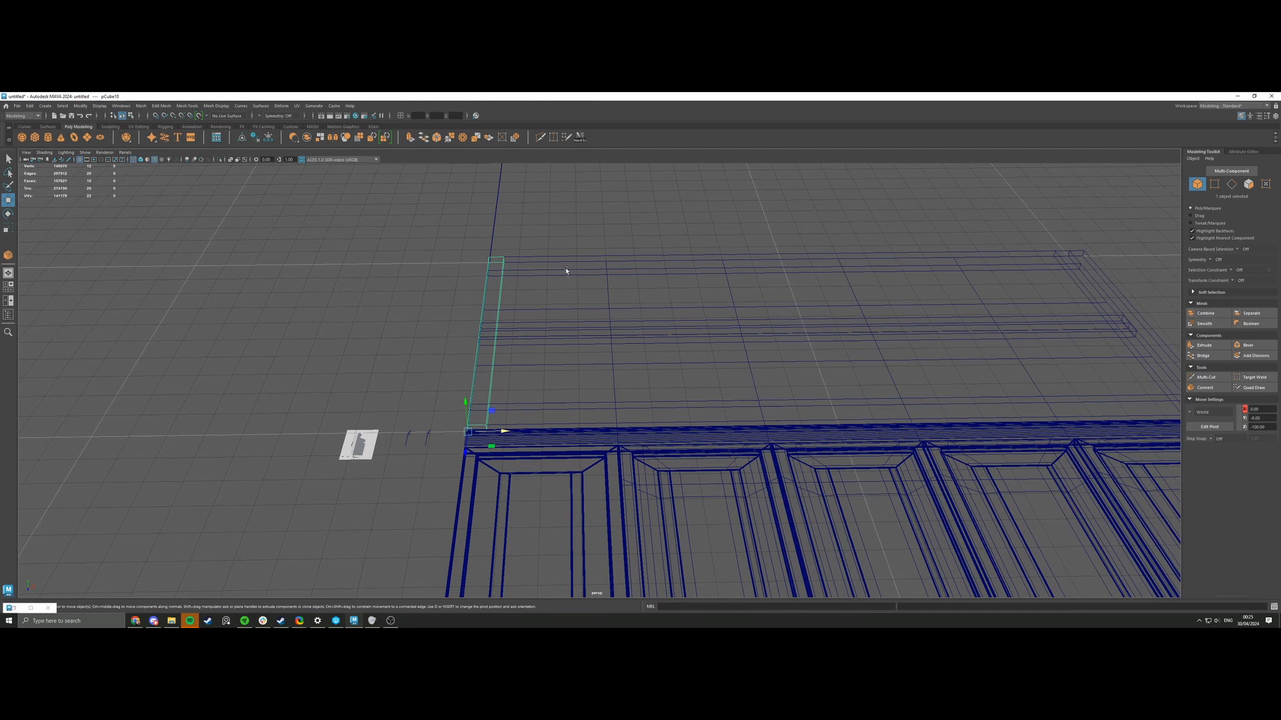
pyautogui.click(135, 161)
pyautogui.keyDown('alt'); pyautogui.moveTo(594, 256); pyautogui.dragTo(393, 302, button='middle'); pyautogui.keyUp('alt')
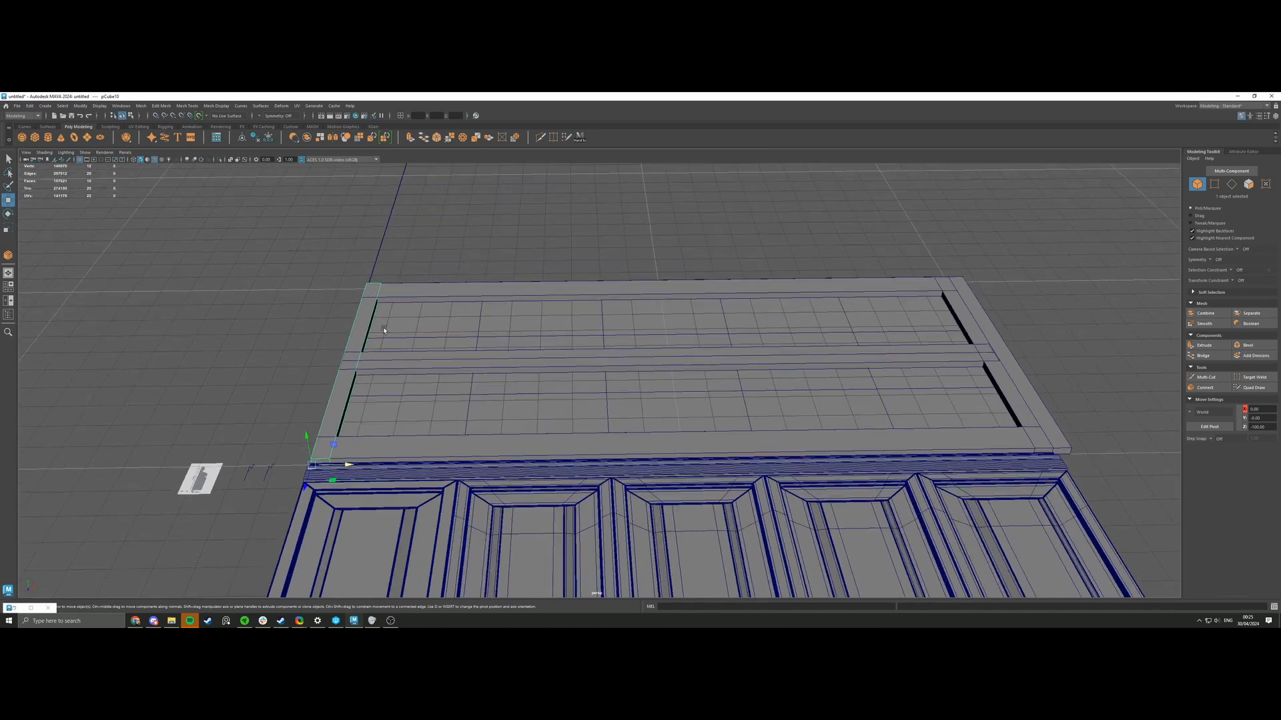
pyautogui.scroll(1, 383, 329)
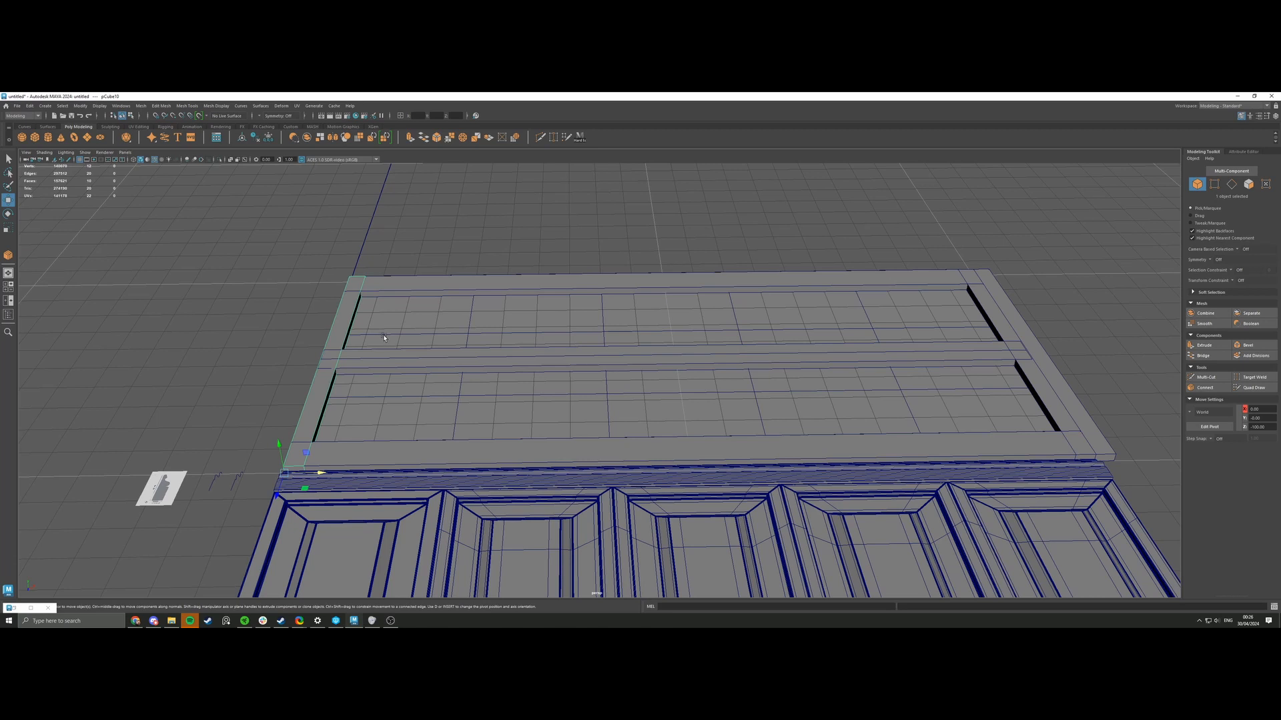
pyautogui.scroll(-3, 369, 347)
pyautogui.keyDown('alt'); pyautogui.moveTo(372, 352); pyautogui.dragTo(392, 369); pyautogui.keyUp('alt')
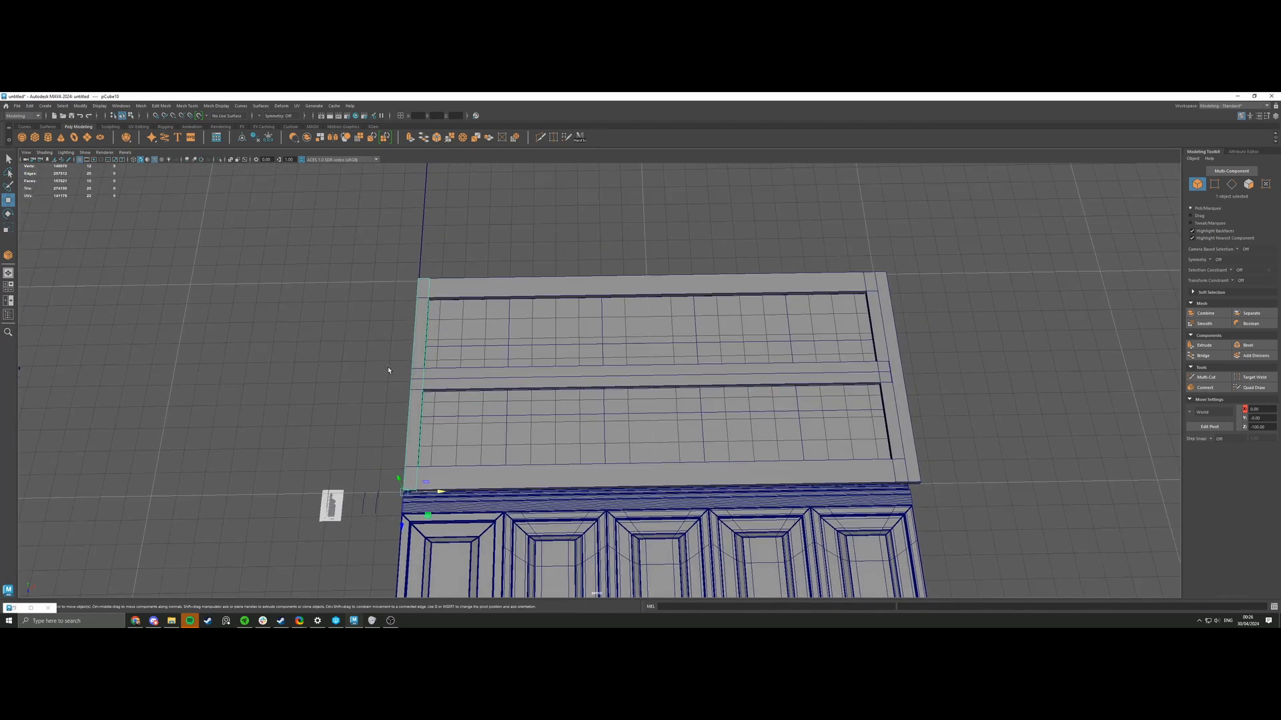
# Duplicate the end board at X 0, offset the copy along X, and repeat the duplicate to create six evenly spaced inner uprights.
pyautogui.scroll(2, 497, 426)
pyautogui.hotkey('ctrl', 'd')
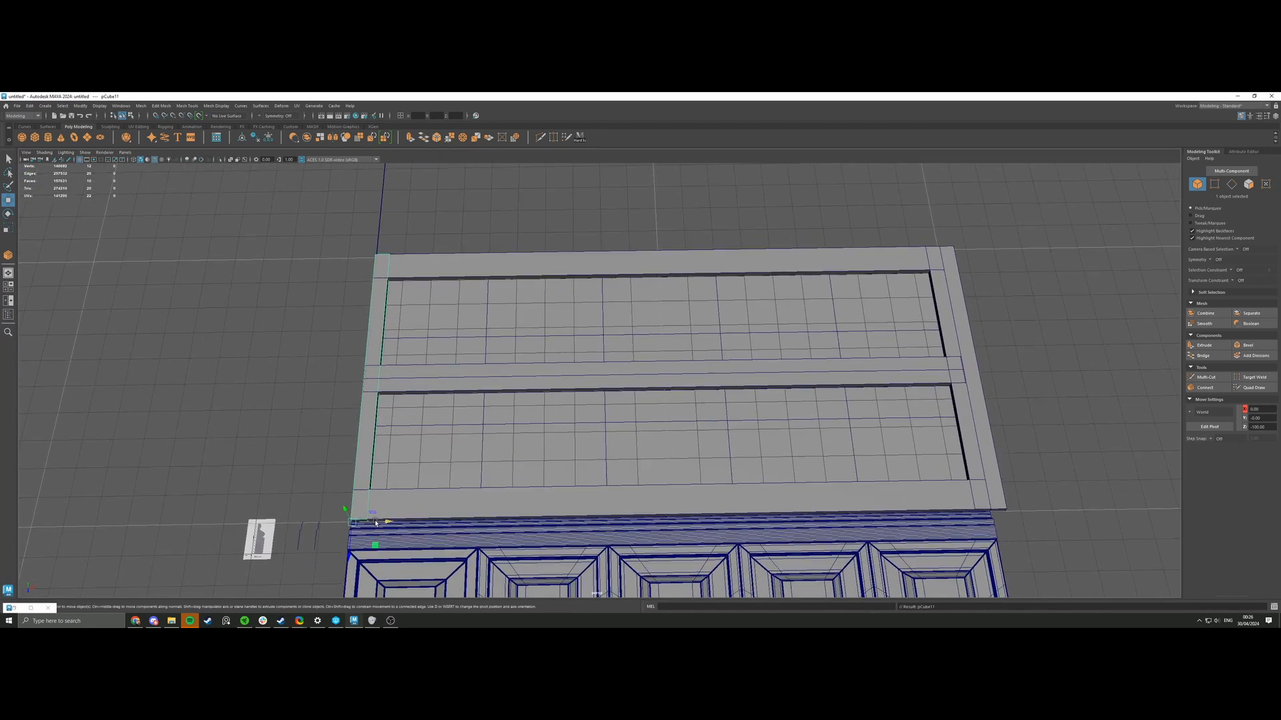
pyautogui.moveTo(376, 524); pyautogui.dragTo(462, 524)
pyautogui.hotkey('shift', 'd')
pyautogui.hotkey('shift', 'd')
pyautogui.hotkey('shift', 'd')
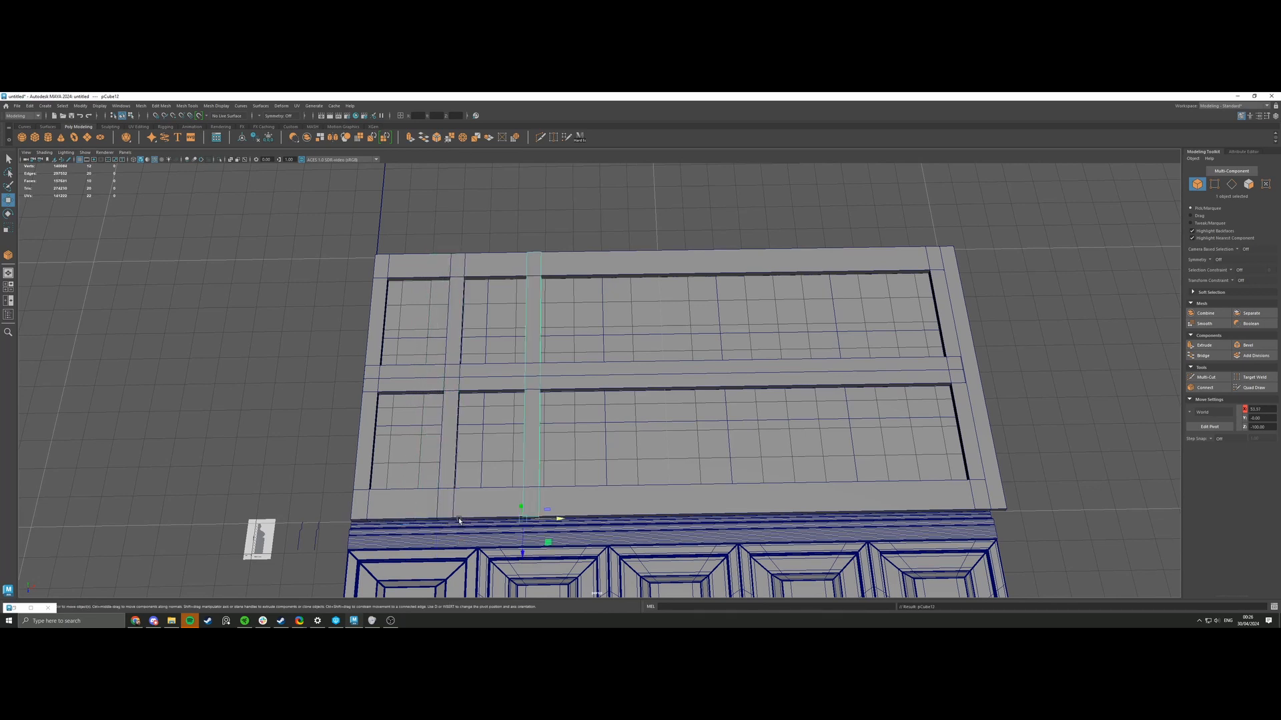
pyautogui.hotkey('shift', 'd')
pyautogui.hotkey('shift', 'd')
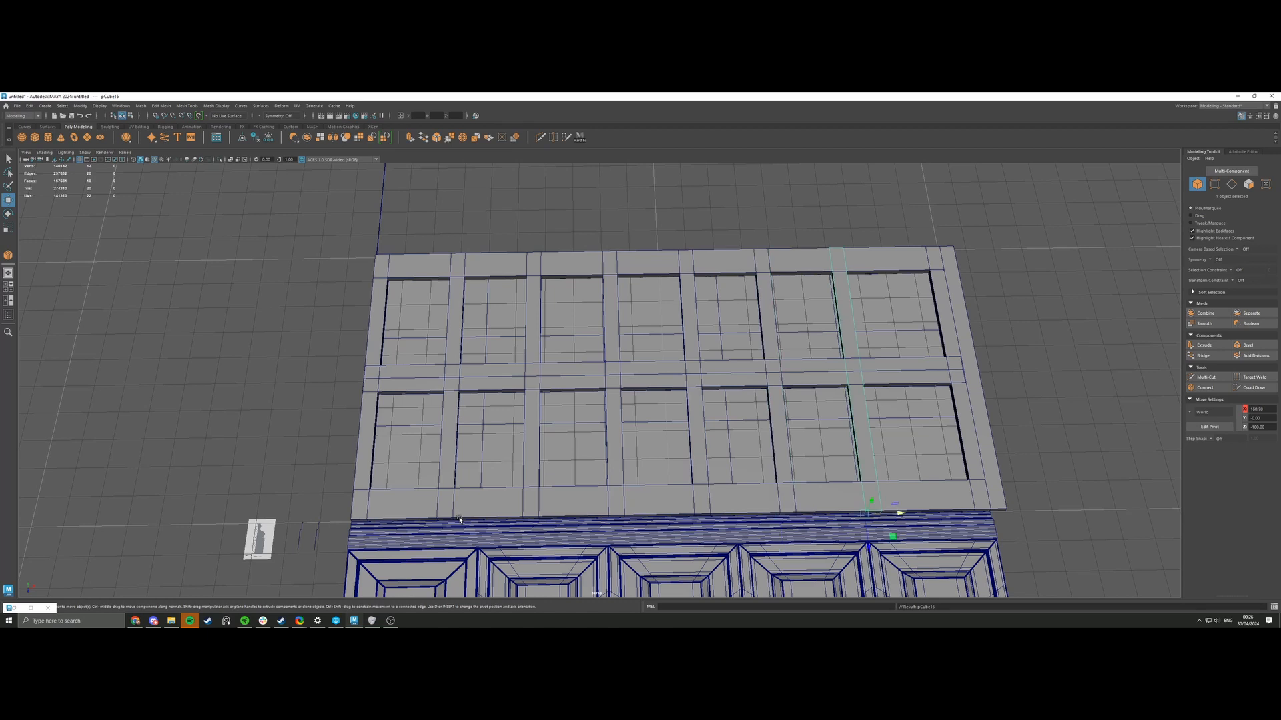
# Nudge the last inner upright along X toward the far end board to balance the end spacing.
pyautogui.scroll(-3, 587, 440)
pyautogui.keyDown('alt'); pyautogui.moveTo(693, 420); pyautogui.dragTo(658, 434); pyautogui.keyUp('alt')
pyautogui.keyDown('alt'); pyautogui.moveTo(657, 433); pyautogui.dragTo(619, 426, button='middle'); pyautogui.keyUp('alt')
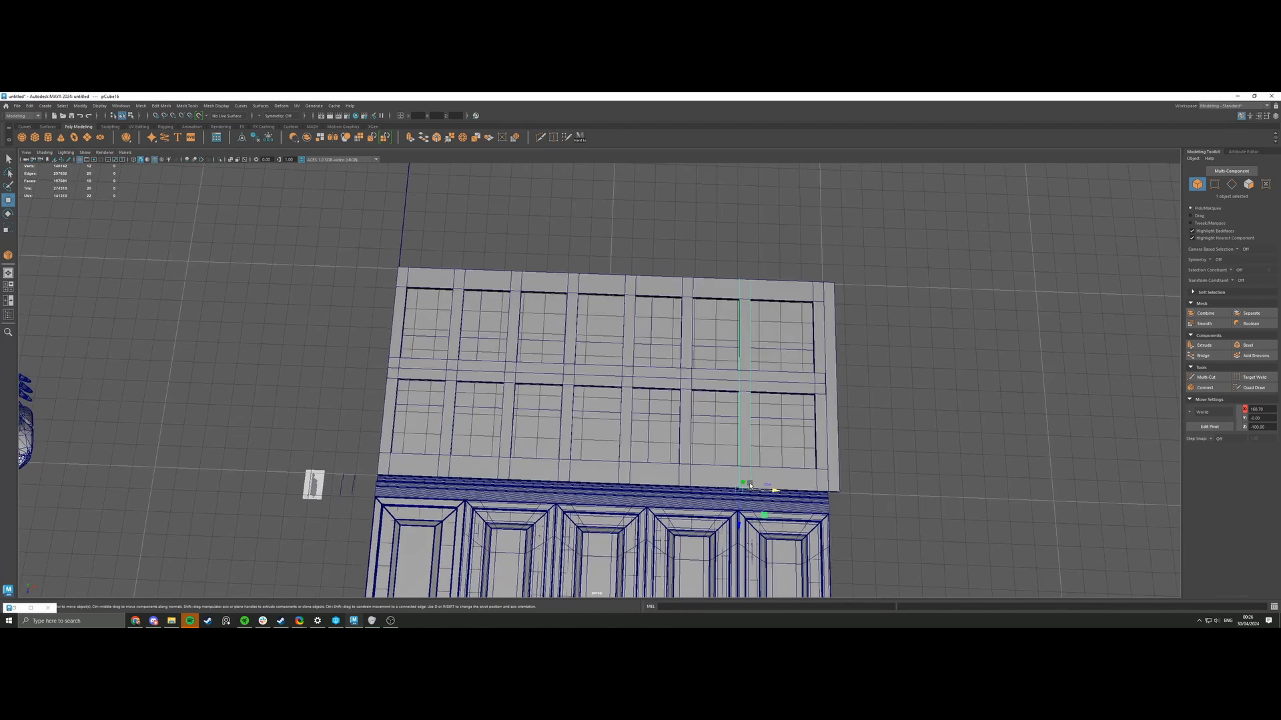
pyautogui.moveTo(761, 490); pyautogui.dragTo(724, 472)
pyautogui.click(687, 443)
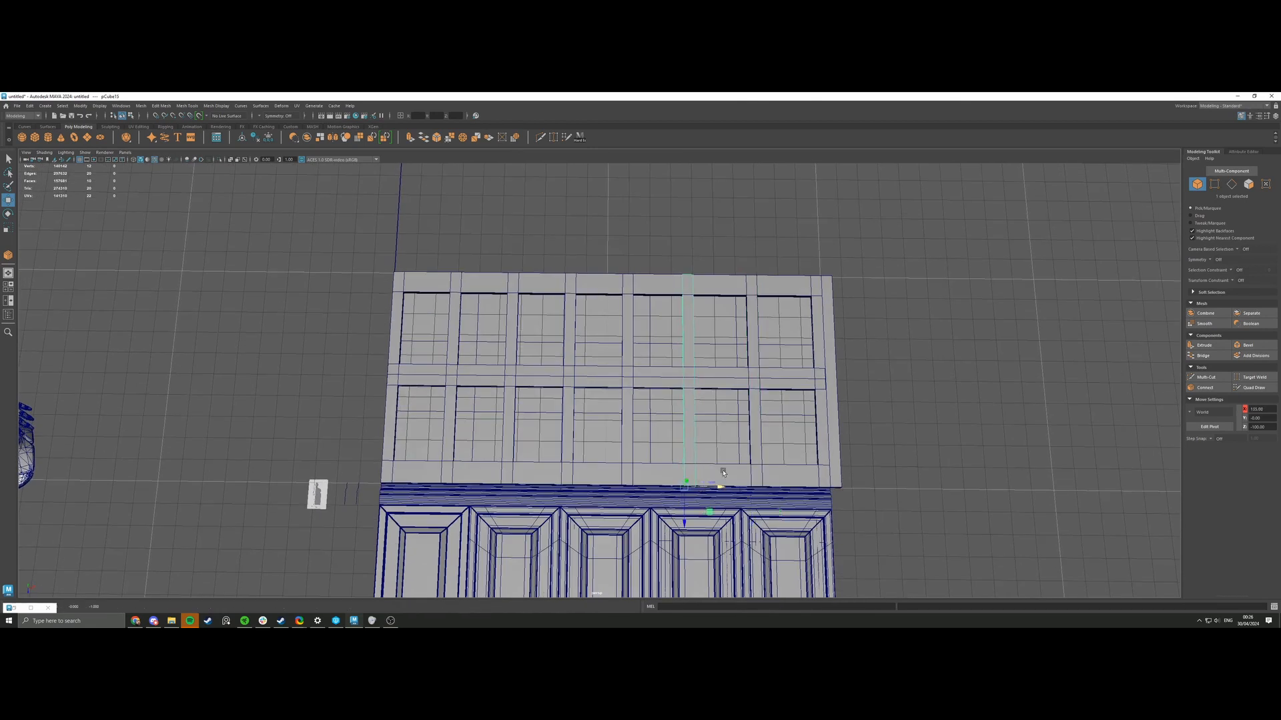
pyautogui.click(757, 446)
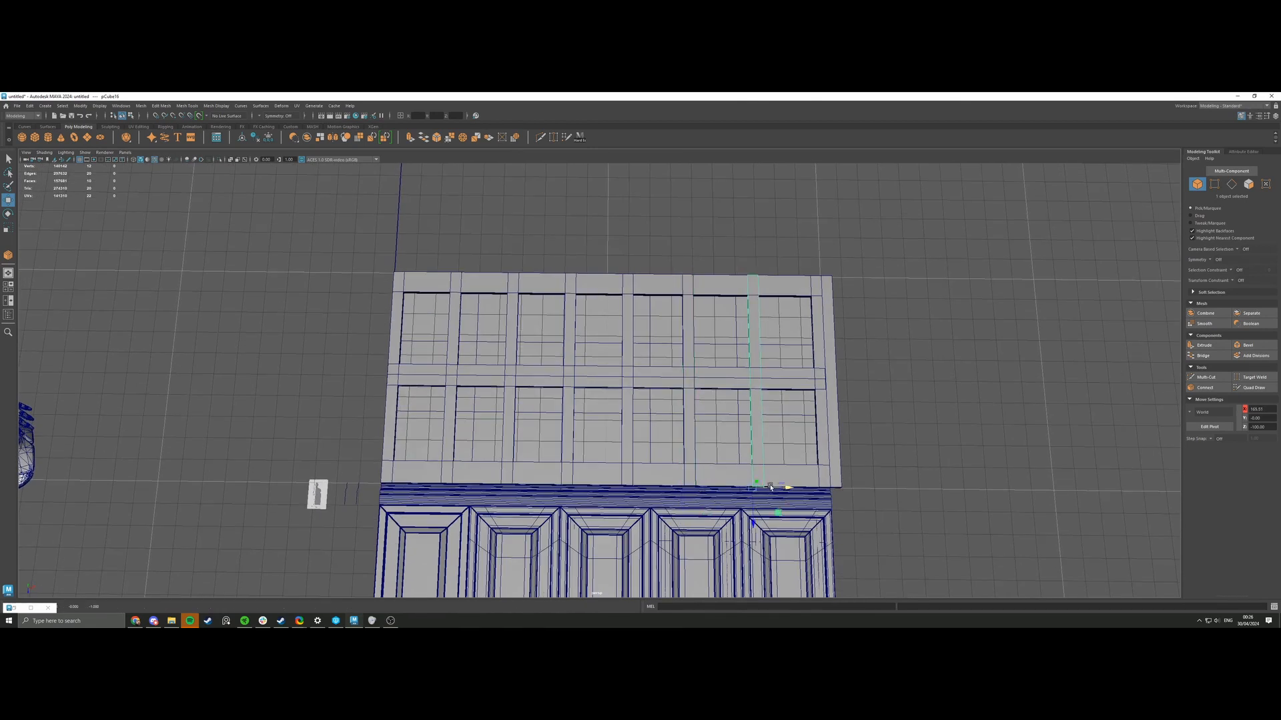
# Shift the fifth inner upright slightly along X toward the sixth, and adjust the fourth upright beside it.
pyautogui.keyDown('alt'); pyautogui.moveTo(577, 422); pyautogui.dragTo(644, 432, button='middle'); pyautogui.keyUp('alt')
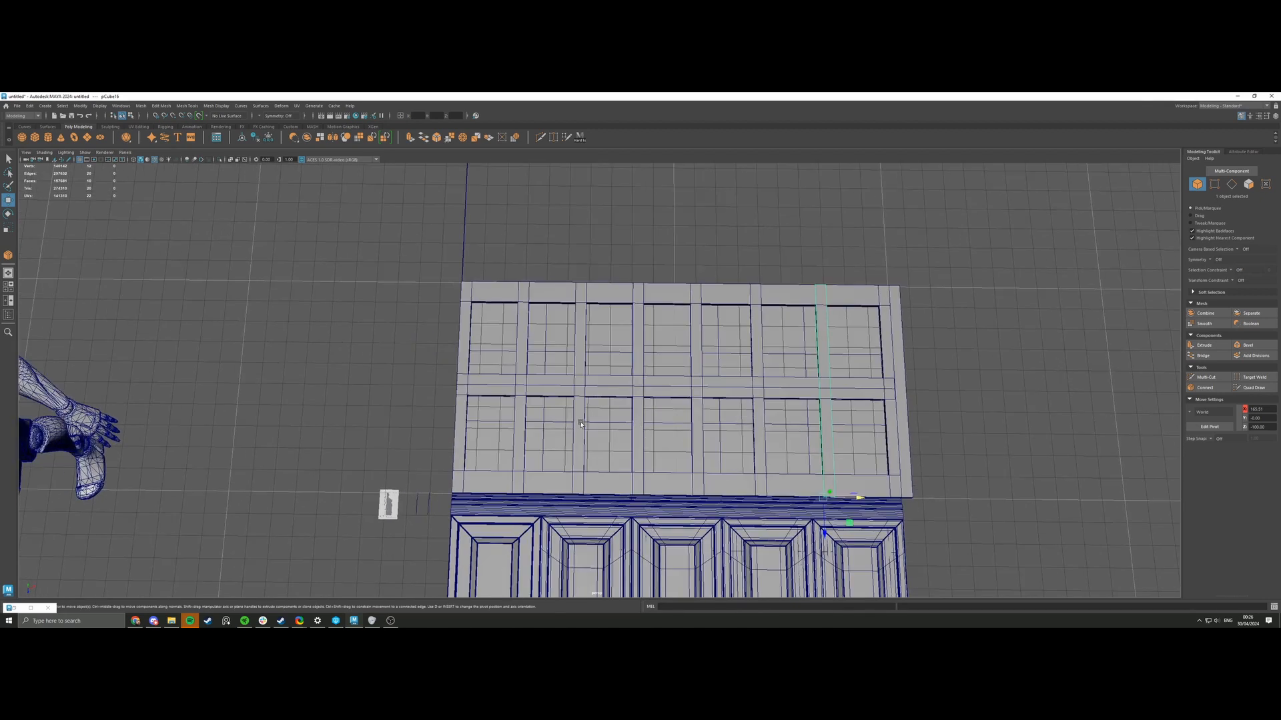
pyautogui.keyDown('alt'); pyautogui.moveTo(729, 441); pyautogui.dragTo(584, 421, button='middle'); pyautogui.keyUp('alt')
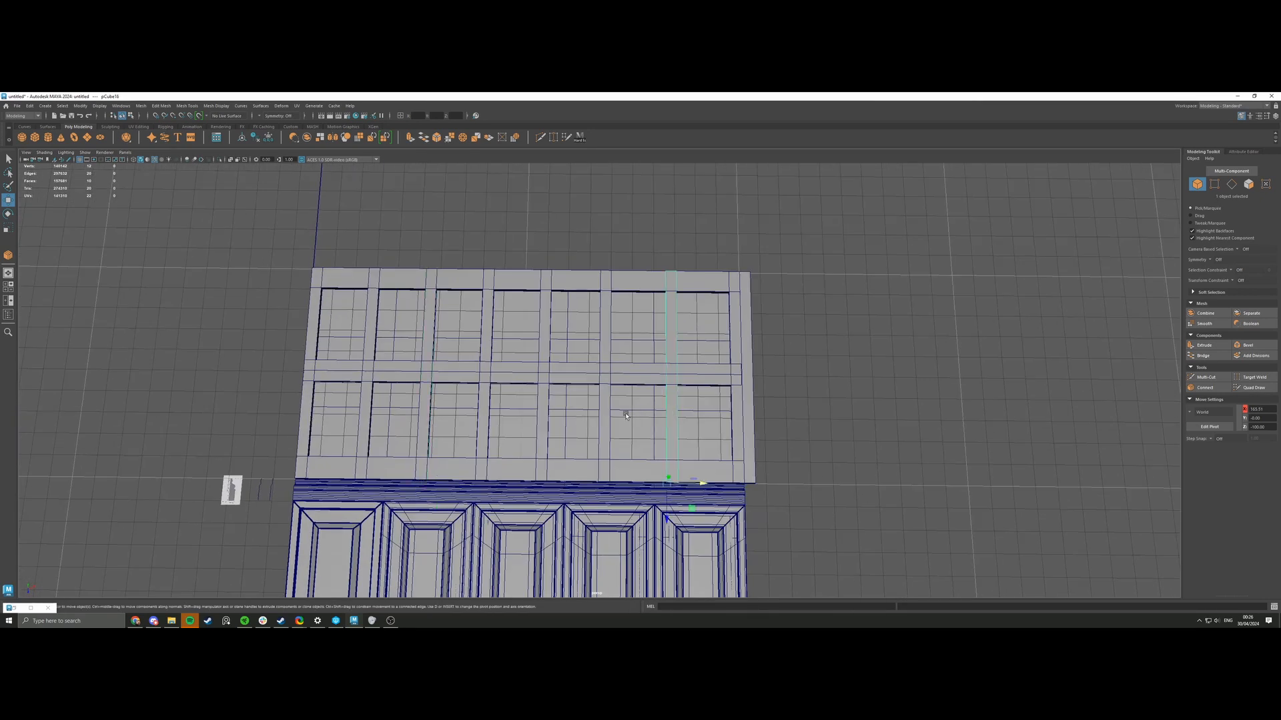
pyautogui.keyDown('shift'); pyautogui.click(602, 414); pyautogui.keyUp('shift')
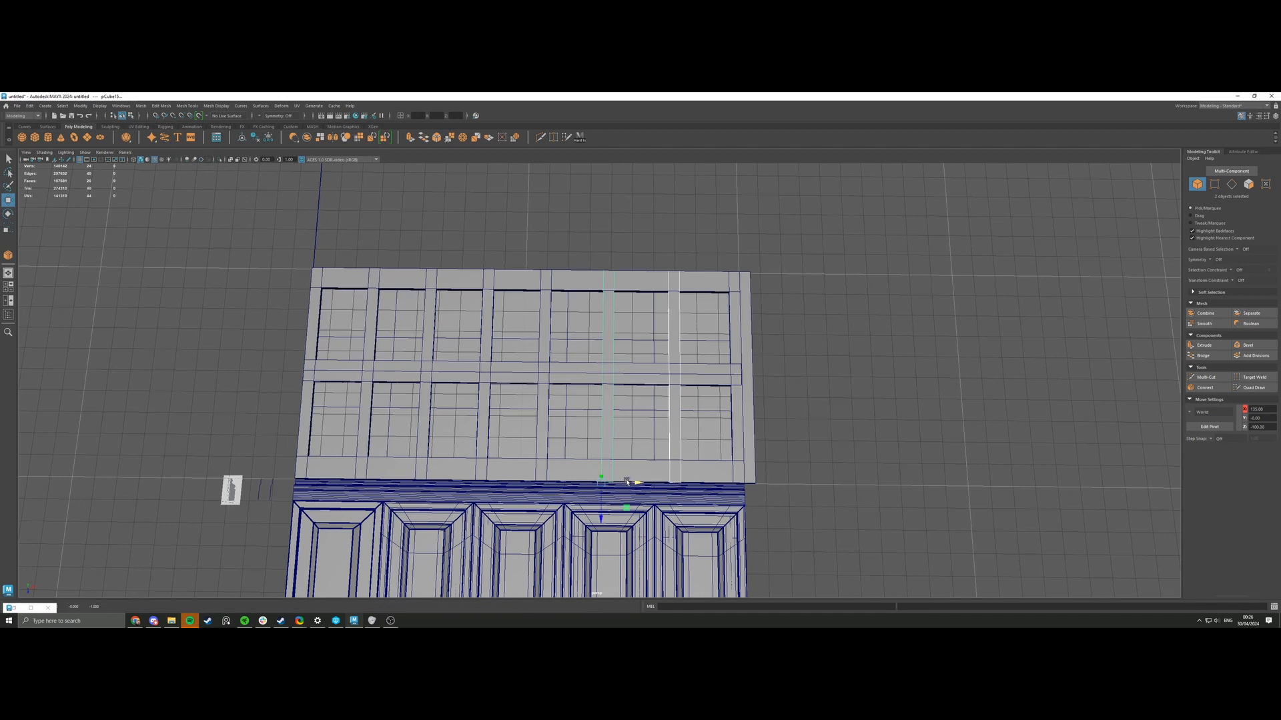
pyautogui.click(608, 435)
pyautogui.moveTo(619, 481); pyautogui.dragTo(623, 481)
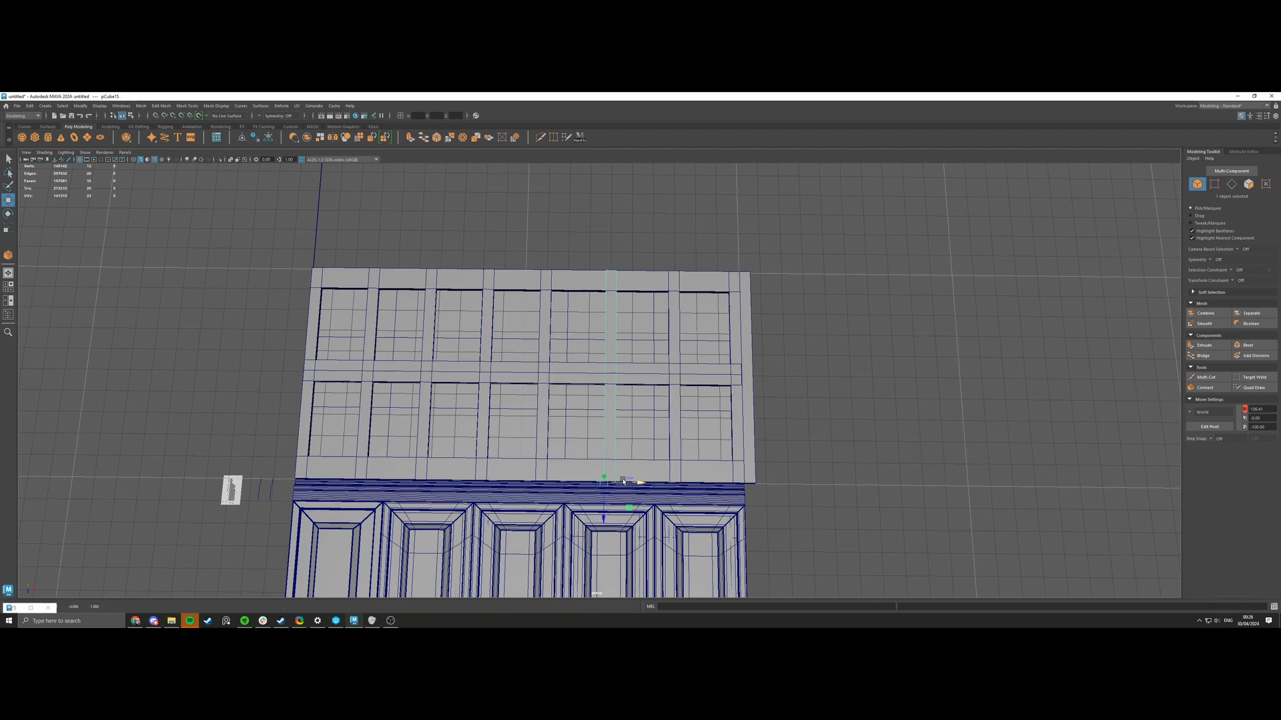
pyautogui.click(544, 423)
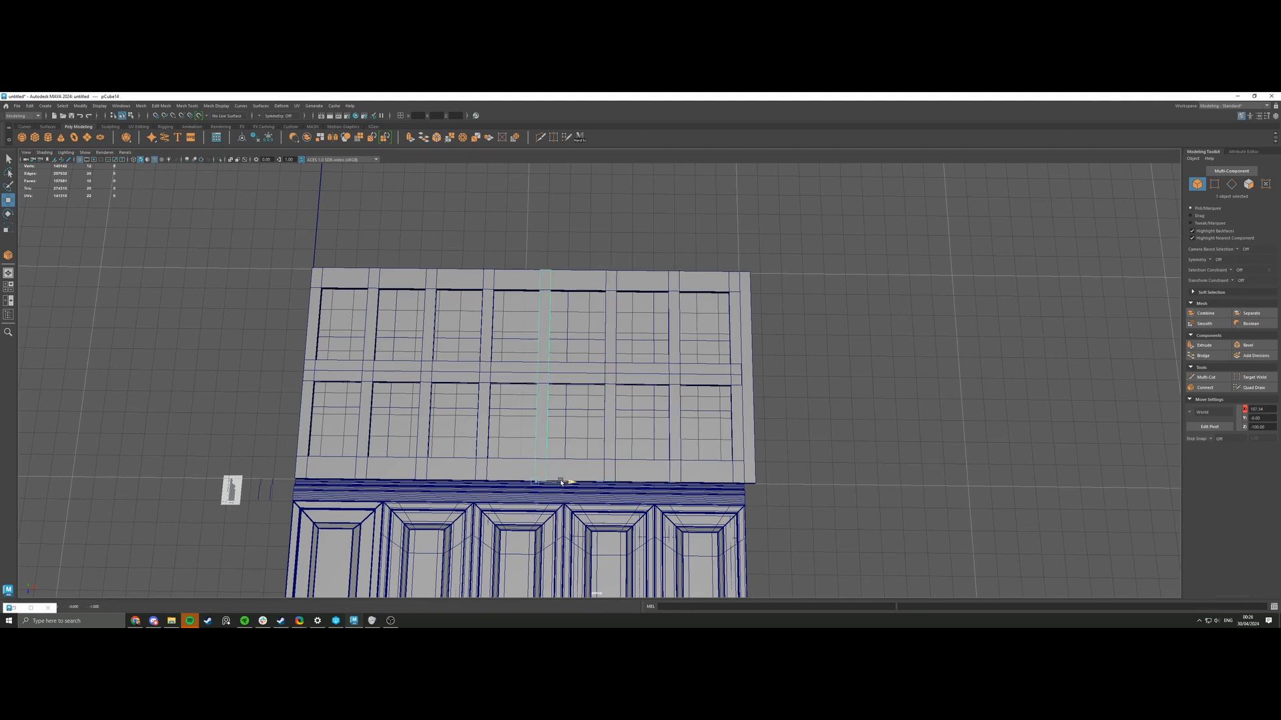
pyautogui.keyDown('alt'); pyautogui.moveTo(560, 482); pyautogui.dragTo(597, 429, button='middle'); pyautogui.keyUp('alt')
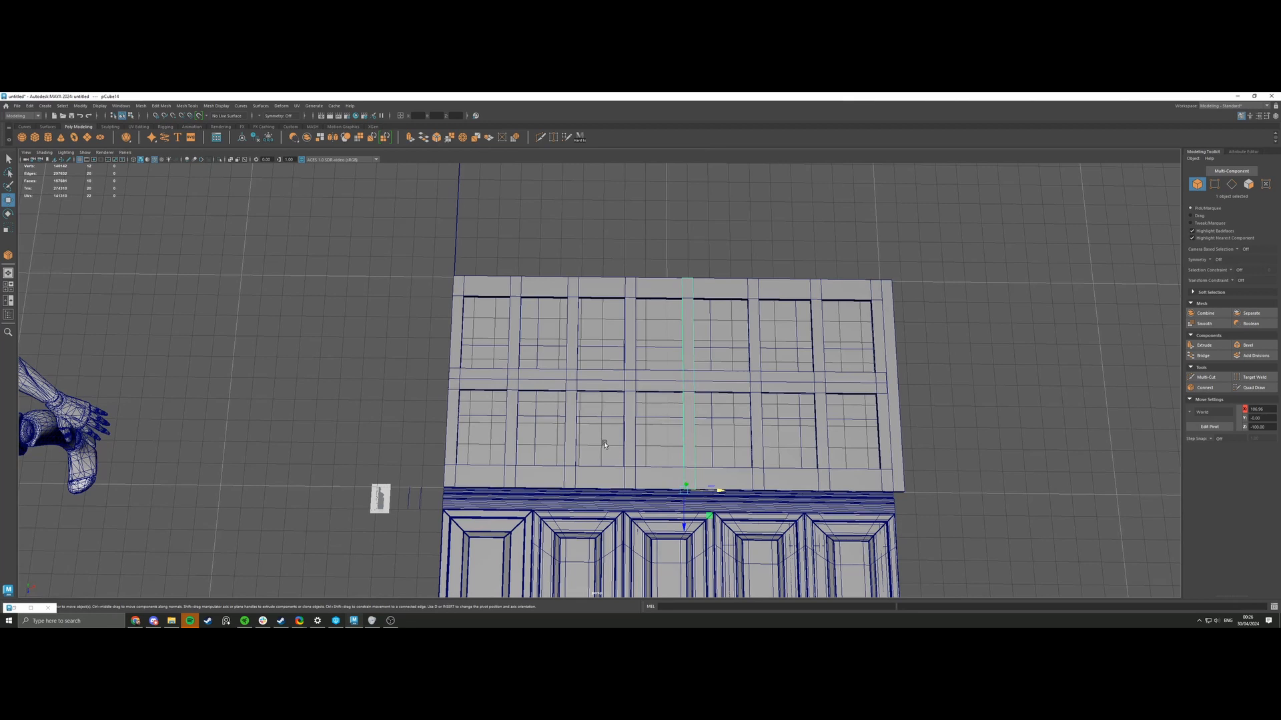
# Select the first three inner uprights and shift them together slightly back toward the X 0 end board.
pyautogui.click(511, 423)
pyautogui.keyDown('shift'); pyautogui.click(571, 423); pyautogui.keyUp('shift')
pyautogui.keyDown('shift'); pyautogui.click(625, 431); pyautogui.keyUp('shift')
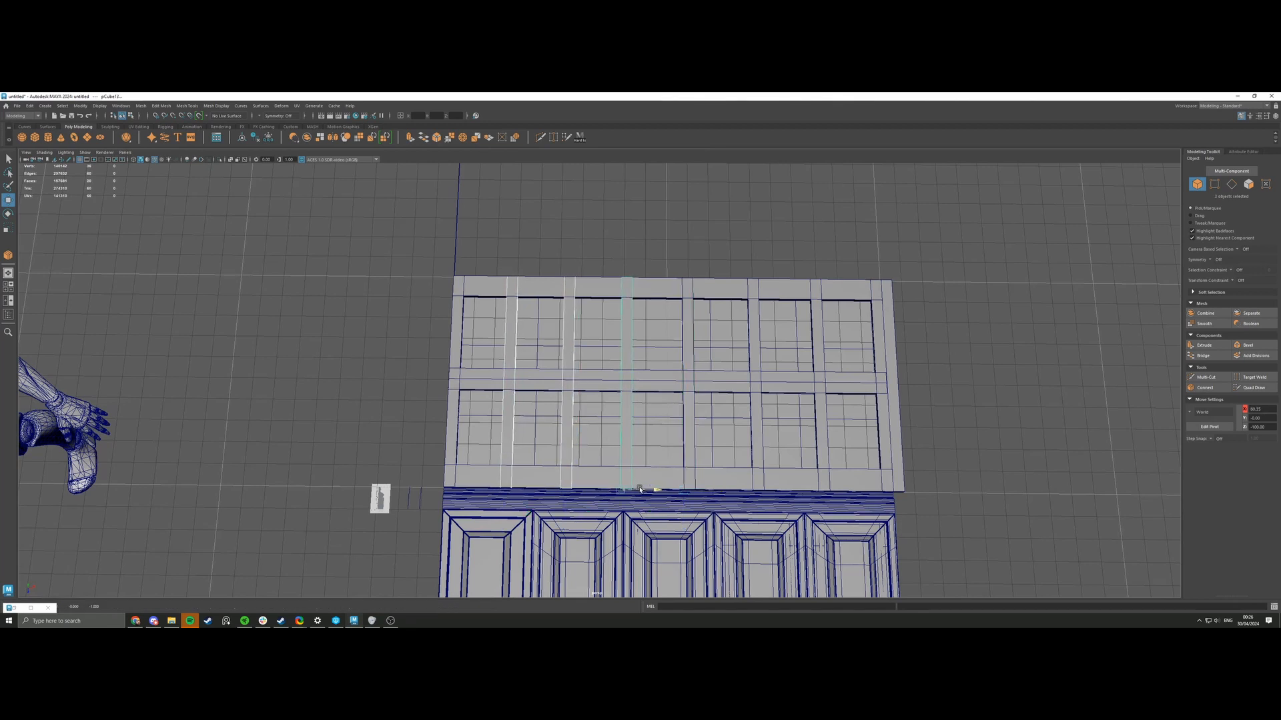
pyautogui.moveTo(639, 489); pyautogui.dragTo(638, 489)
pyautogui.keyDown('alt'); pyautogui.moveTo(645, 461); pyautogui.dragTo(601, 451, button='middle'); pyautogui.keyUp('alt')
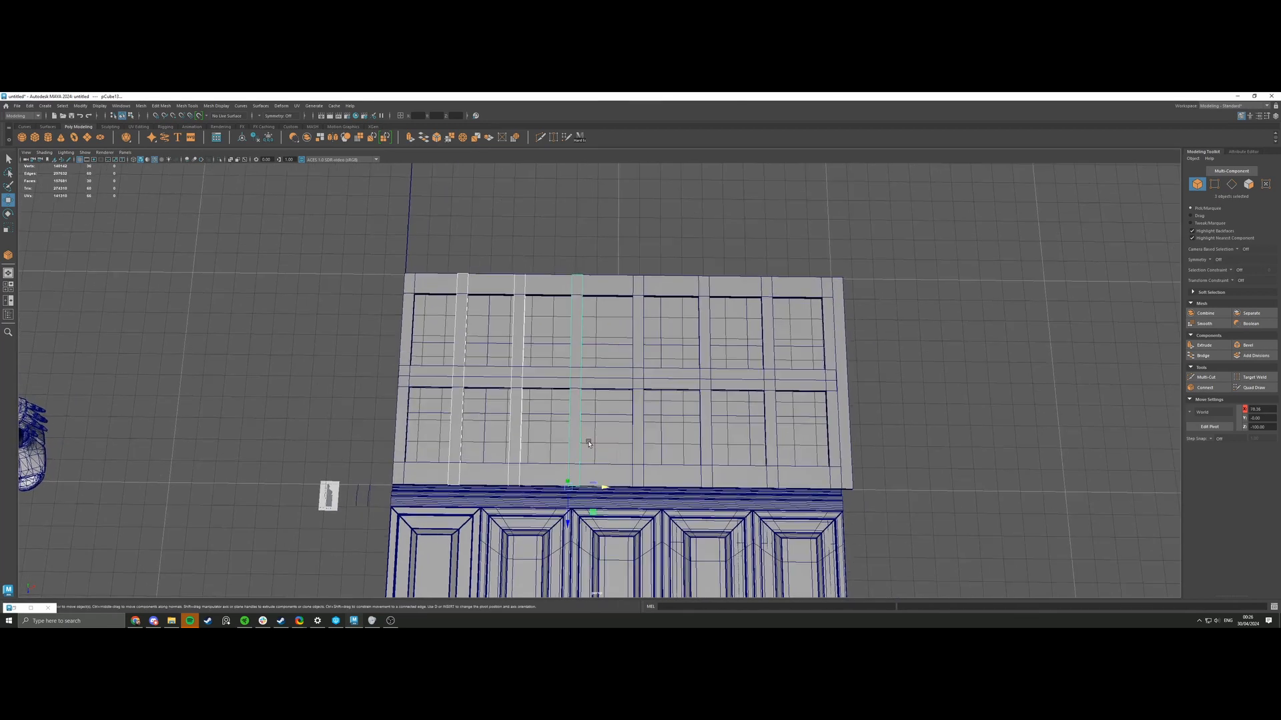
# Delete the third inner upright and move the second one along X into the widened gap.
pyautogui.keyDown('alt'); pyautogui.moveTo(601, 451); pyautogui.dragTo(590, 427); pyautogui.keyUp('alt')
pyautogui.scroll(3, 590, 426)
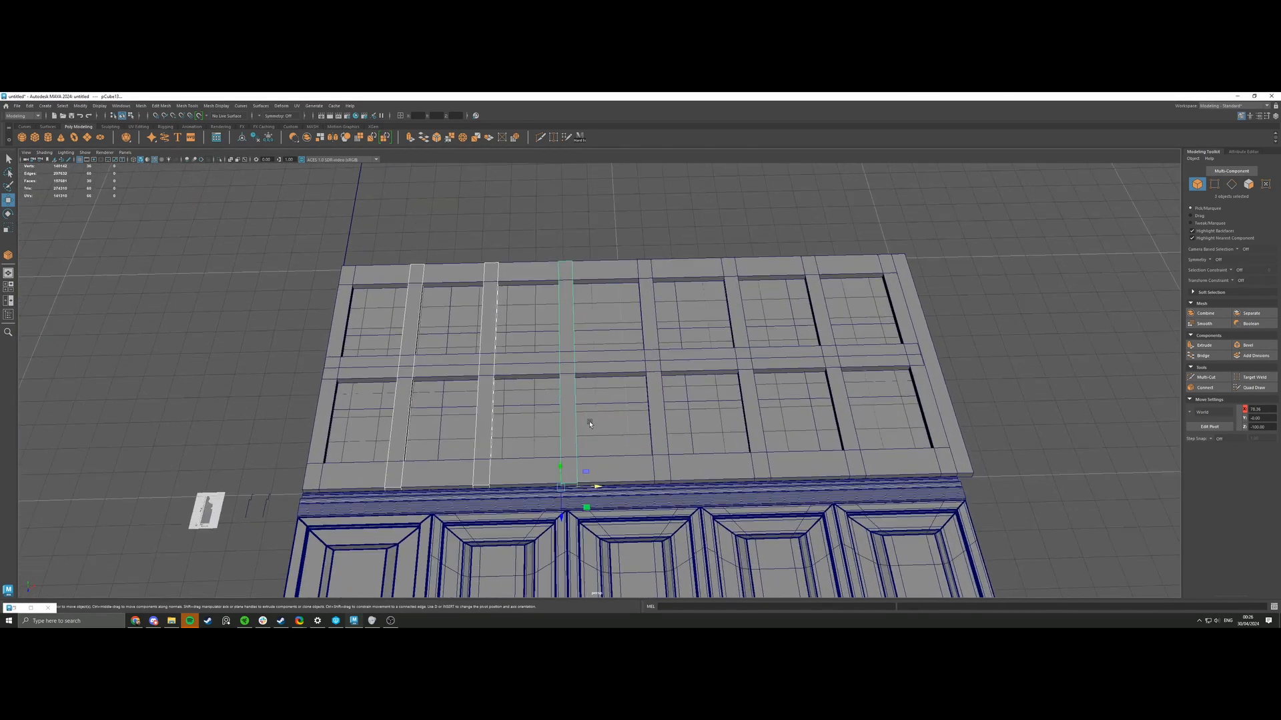
pyautogui.click(492, 342)
pyautogui.moveTo(527, 487); pyautogui.dragTo(551, 478)
# Select the first two inner uprights and shift them together along X toward the frame's centre.
pyautogui.click(405, 440)
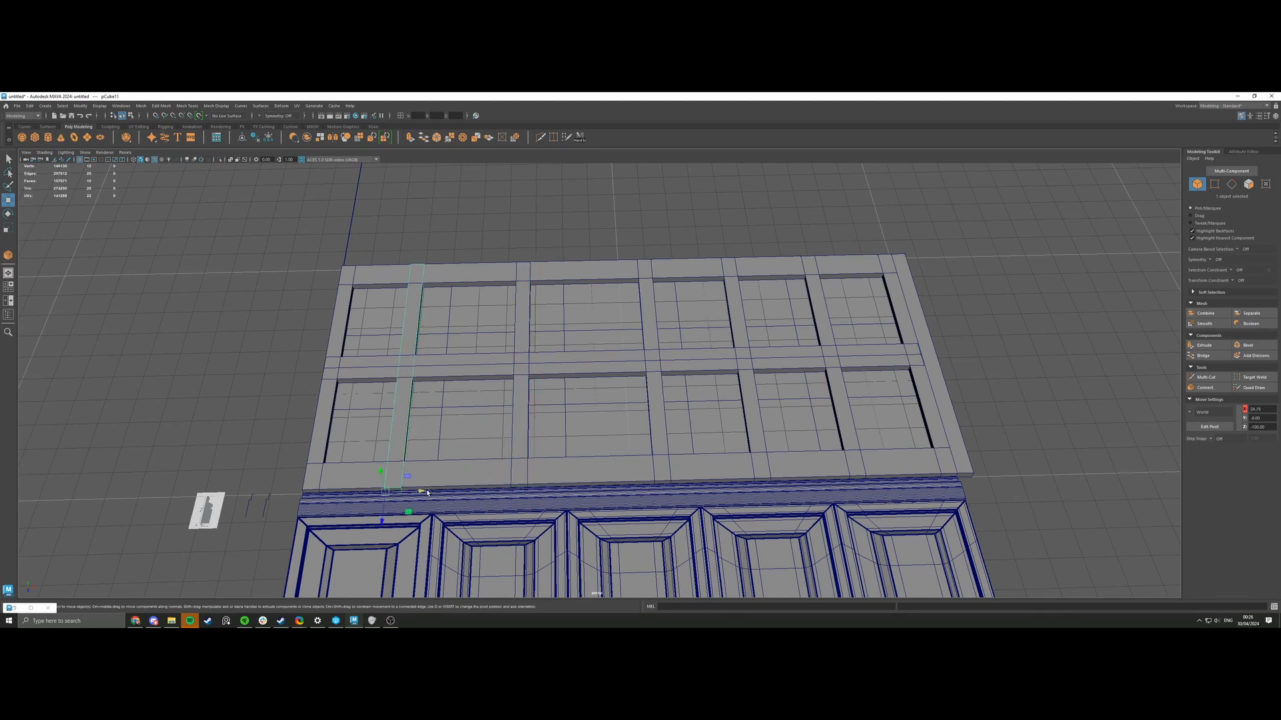
pyautogui.keyDown('shift'); pyautogui.click(524, 430); pyautogui.keyUp('shift')
pyautogui.moveTo(545, 491); pyautogui.dragTo(575, 490)
# Delete the third of the remaining inner uprights and move the next one along X toward the frame's centre.
pyautogui.keyDown('alt'); pyautogui.moveTo(594, 434); pyautogui.dragTo(443, 439, button='middle'); pyautogui.keyUp('alt')
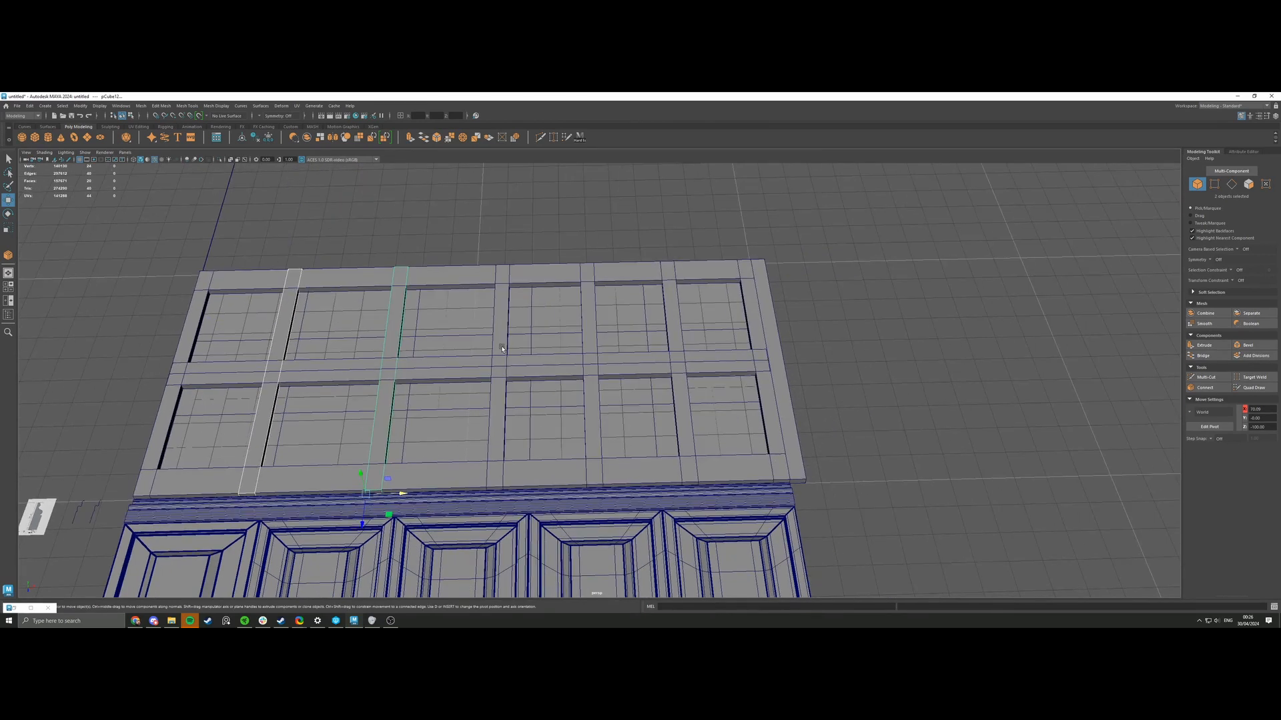
pyautogui.click(501, 344)
pyautogui.press('Delete')
pyautogui.click(584, 341)
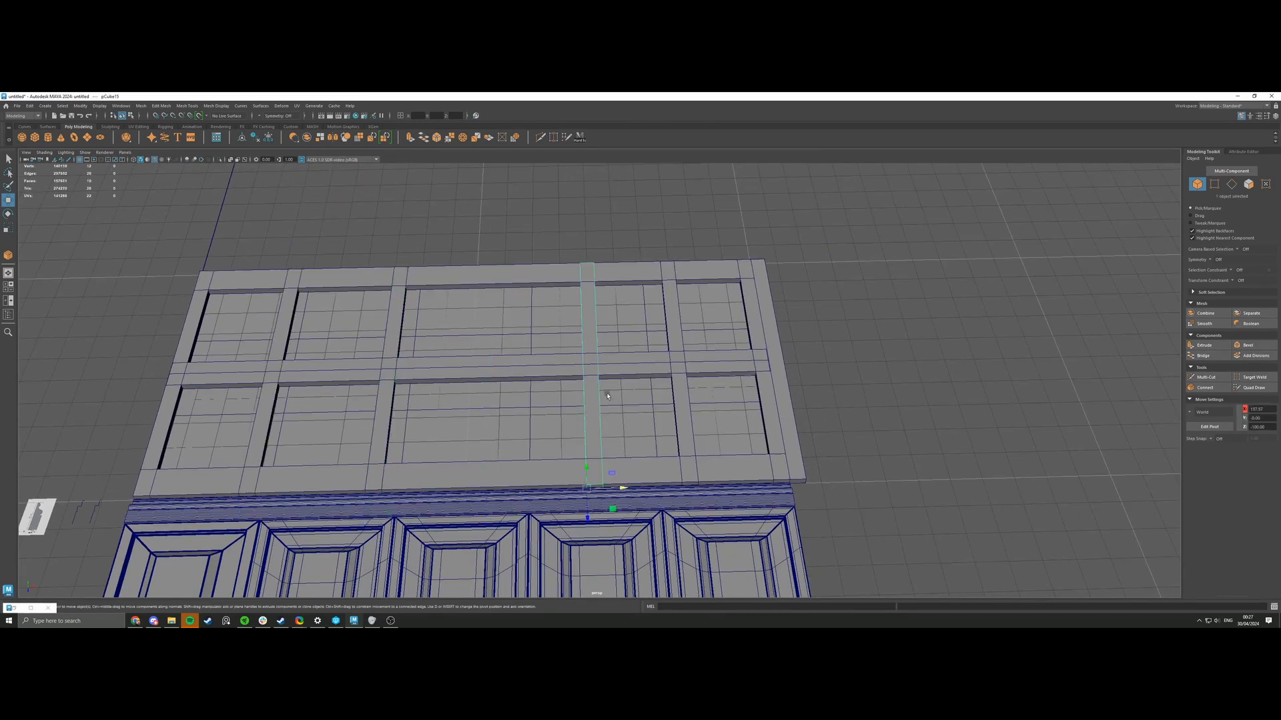
pyautogui.moveTo(619, 489); pyautogui.dragTo(559, 489)
pyautogui.keyDown('alt'); pyautogui.moveTo(559, 487); pyautogui.dragTo(510, 451); pyautogui.keyUp('alt')
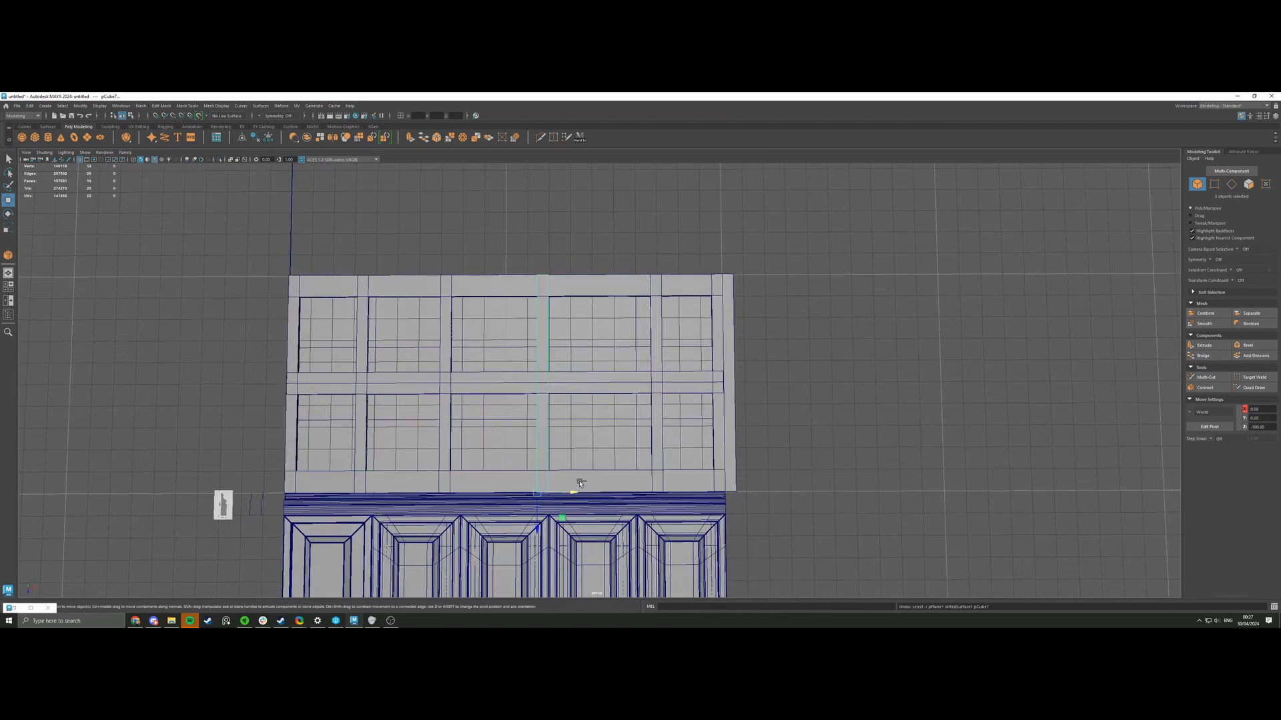
pyautogui.moveTo(572, 492); pyautogui.dragTo(563, 490)
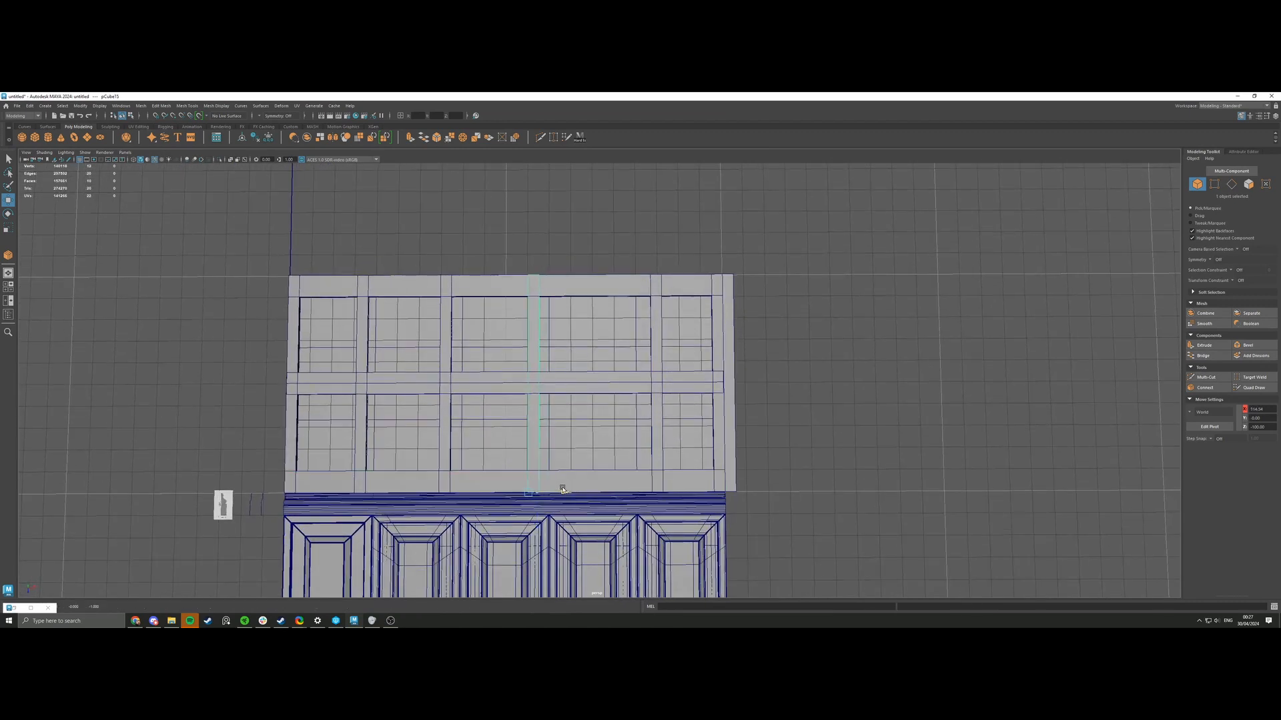
# Inspect the frame without the wireframe overlay, hide the viewport grid, and restore wireframe on shaded.
pyautogui.click(154, 160)
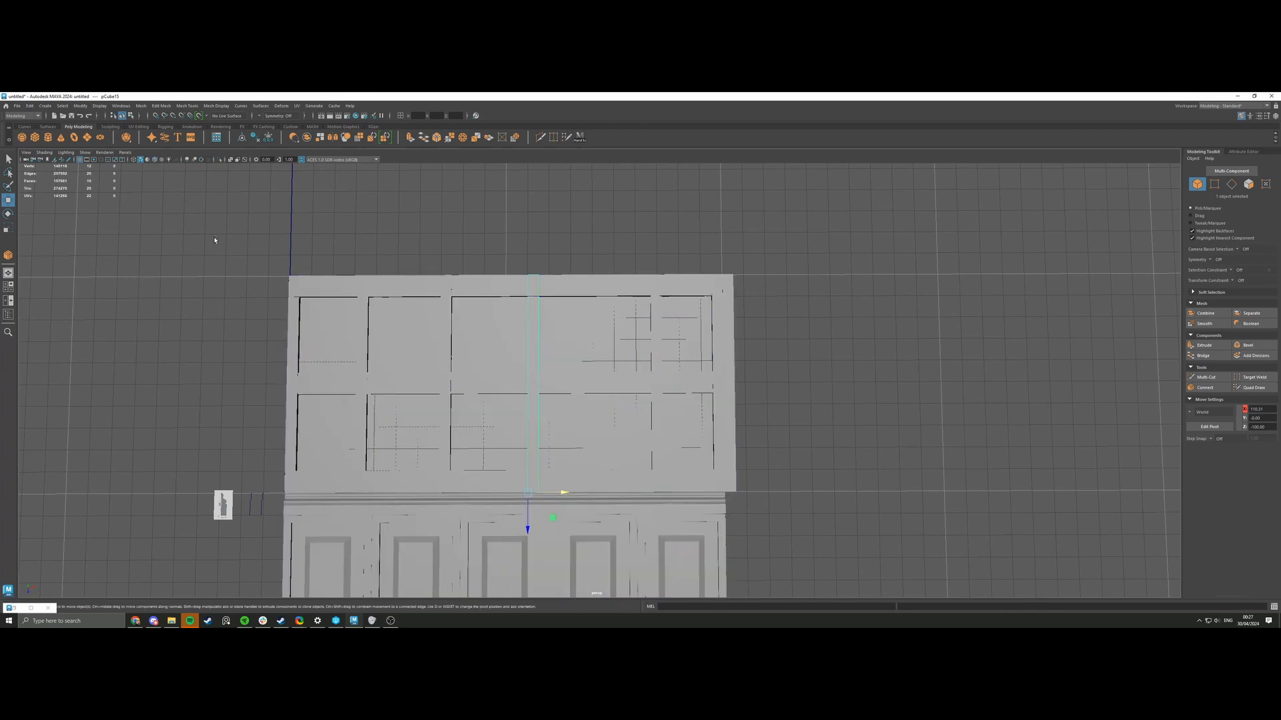
pyautogui.click(215, 241)
pyautogui.keyDown('alt'); pyautogui.moveTo(215, 240); pyautogui.dragTo(249, 226); pyautogui.keyUp('alt')
pyautogui.scroll(4, 393, 332)
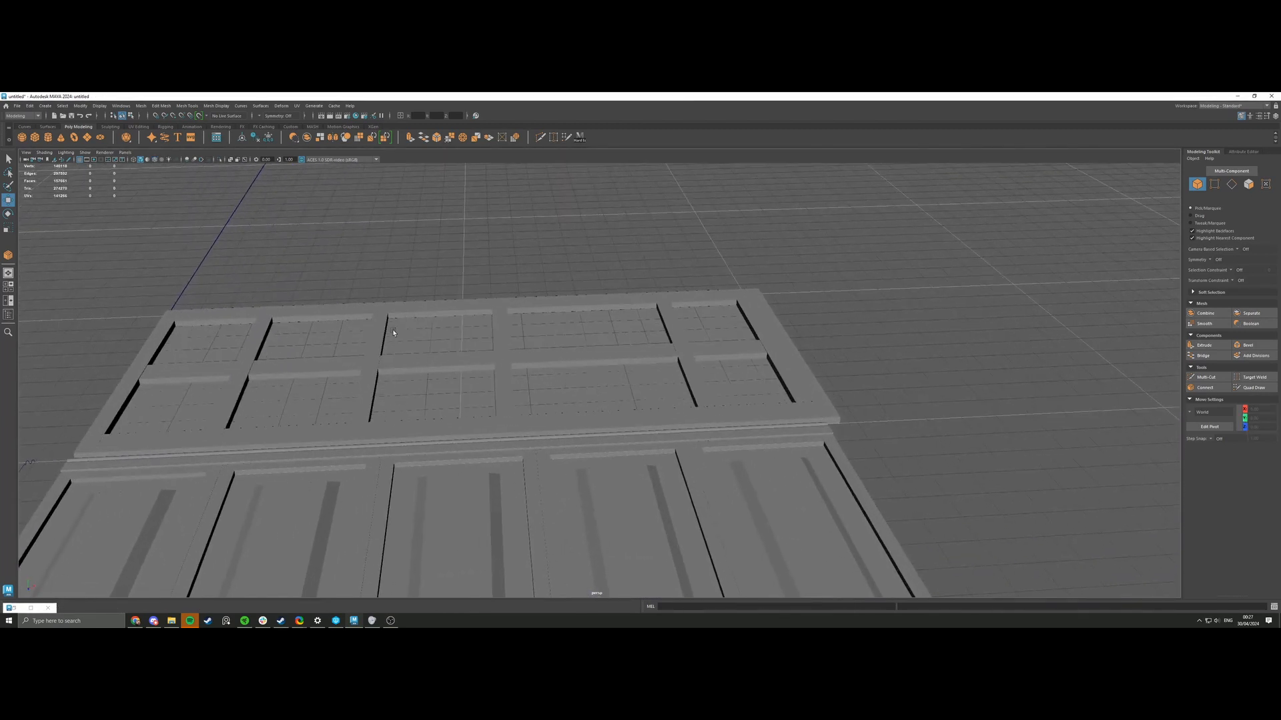
pyautogui.click(100, 105)
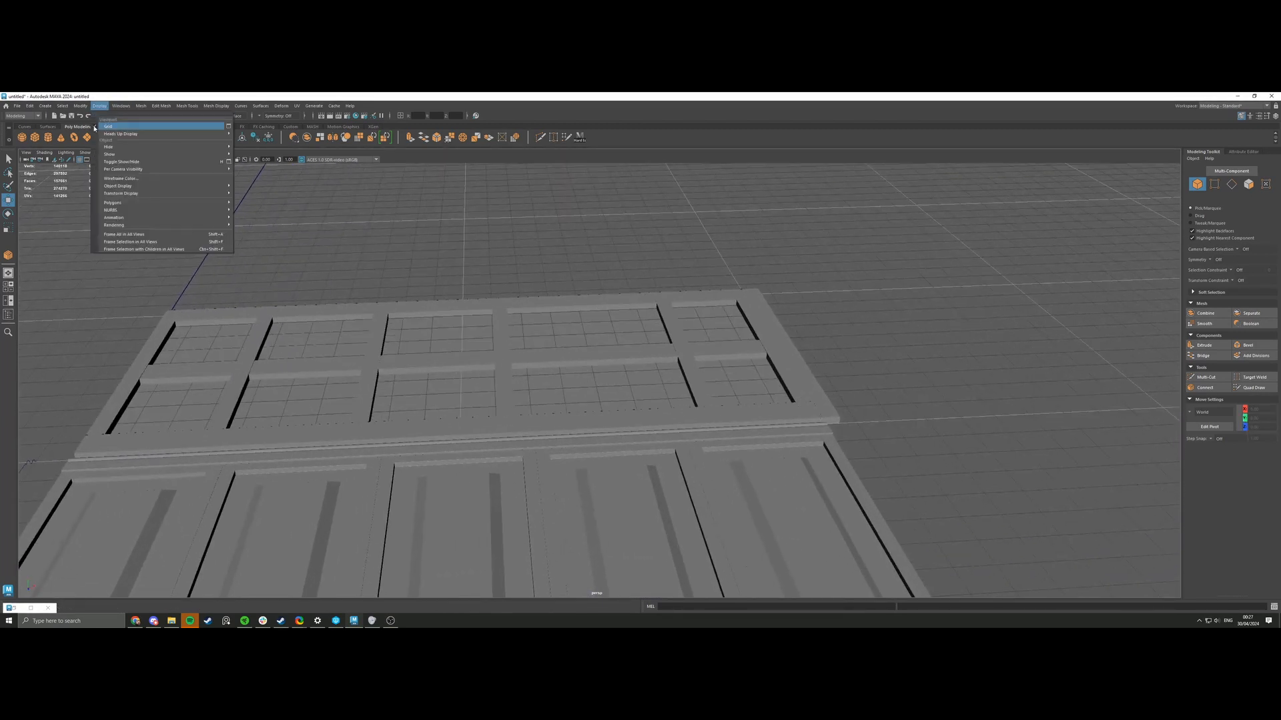
pyautogui.click(97, 128)
pyautogui.click(154, 160)
pyautogui.keyDown('alt'); pyautogui.moveTo(300, 215); pyautogui.dragTo(311, 238); pyautogui.keyUp('alt')
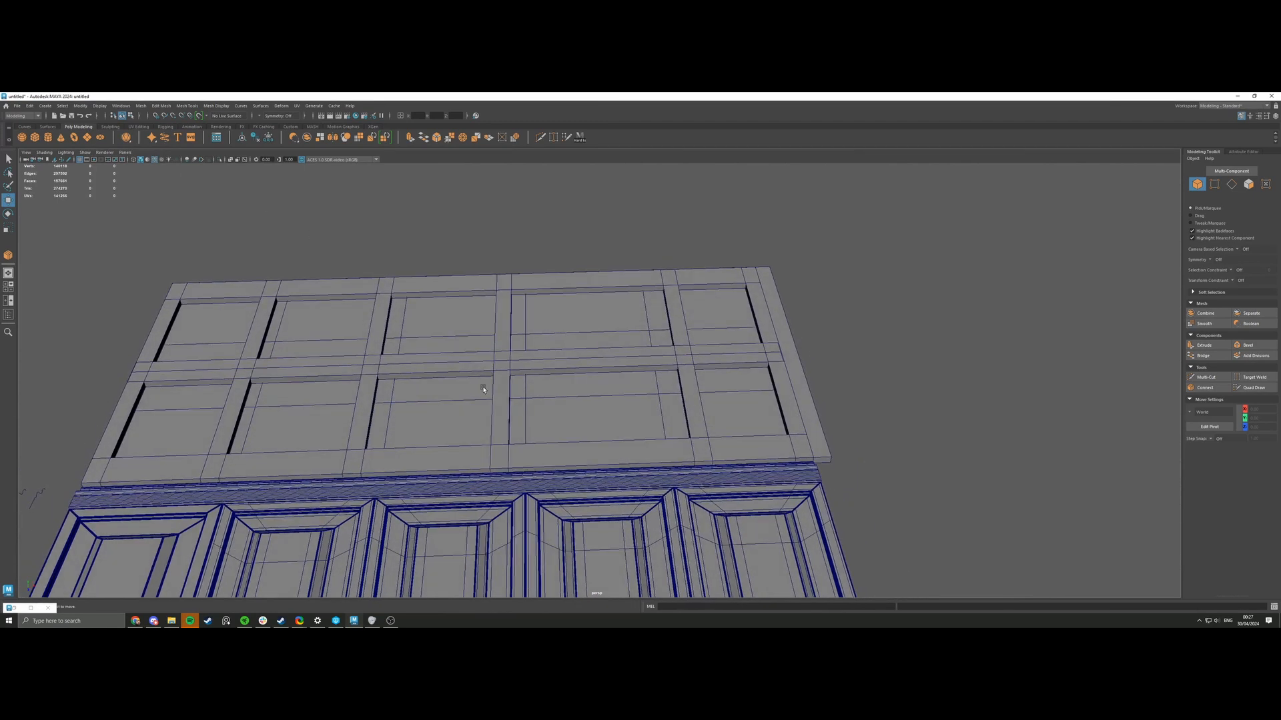
# Move the third and fourth inner uprights along X to even out the openings, and delete the extra trial copy near the far end.
pyautogui.click(502, 403)
pyautogui.click(499, 429)
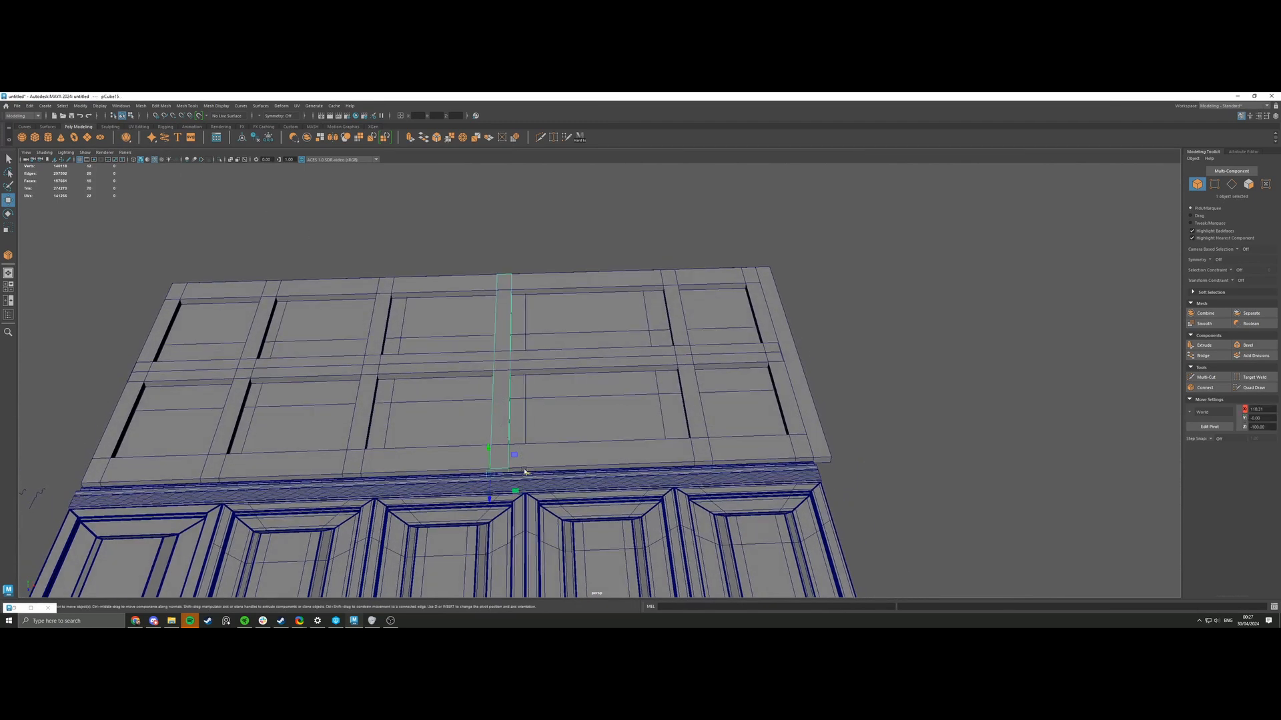
pyautogui.moveTo(526, 473); pyautogui.dragTo(512, 412)
pyautogui.click(689, 434)
pyautogui.moveTo(718, 508)
pyautogui.mouseDown()
pyautogui.moveTo(641, 505)
pyautogui.moveTo(739, 513)
pyautogui.mouseUp()
pyautogui.hotkey('ctrl', 'd')
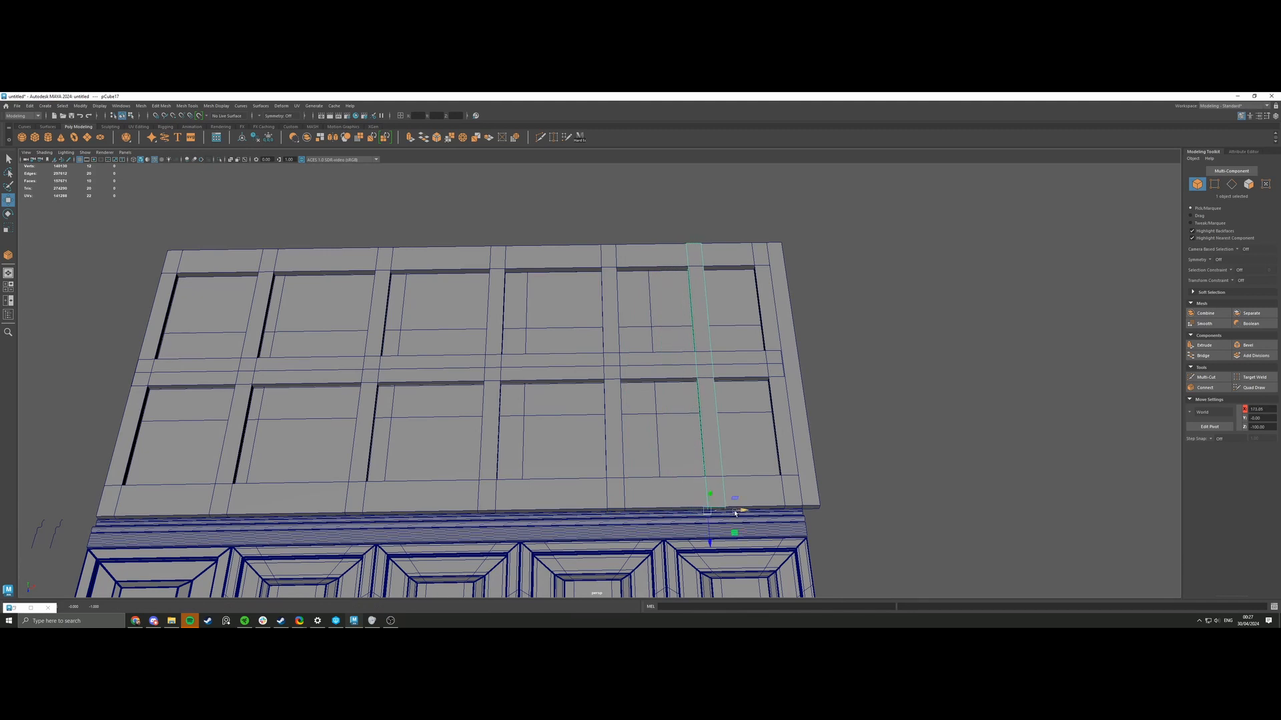
pyautogui.press('Delete')
# Select all four inner uprights and shift them together slightly along X toward the far end board.
pyautogui.click(617, 430)
pyautogui.click(616, 448)
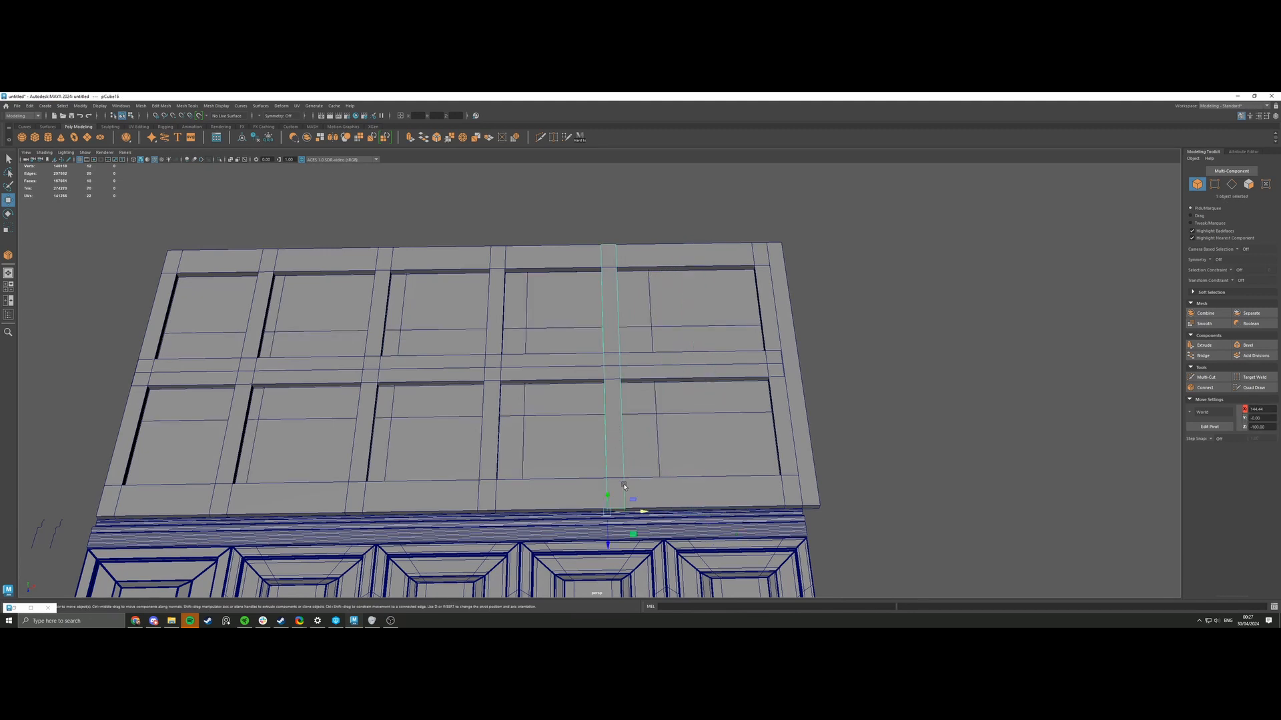
pyautogui.keyDown('shift'); pyautogui.click(491, 419); pyautogui.keyUp('shift')
pyautogui.keyDown('shift'); pyautogui.click(366, 409); pyautogui.keyUp('shift')
pyautogui.keyDown('shift'); pyautogui.click(250, 414); pyautogui.keyUp('shift')
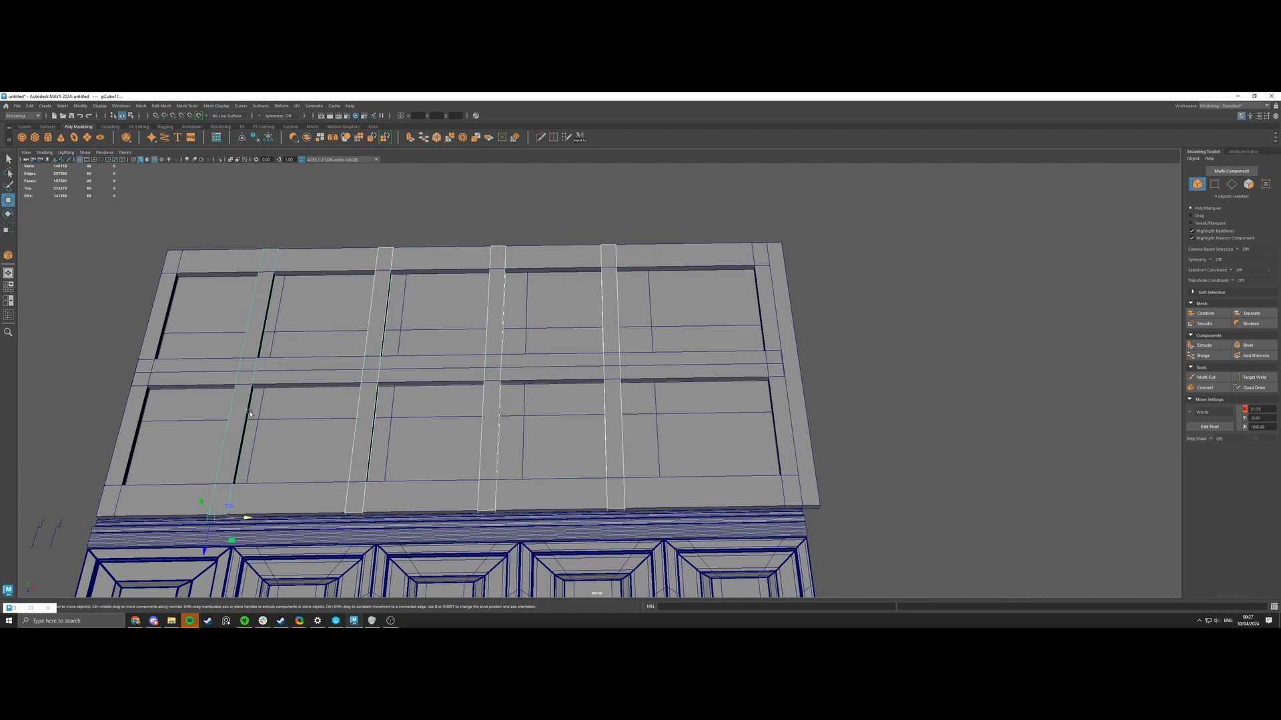
pyautogui.moveTo(259, 513)
pyautogui.mouseDown()
pyautogui.moveTo(277, 520)
pyautogui.moveTo(251, 517)
pyautogui.moveTo(264, 515)
pyautogui.mouseUp()
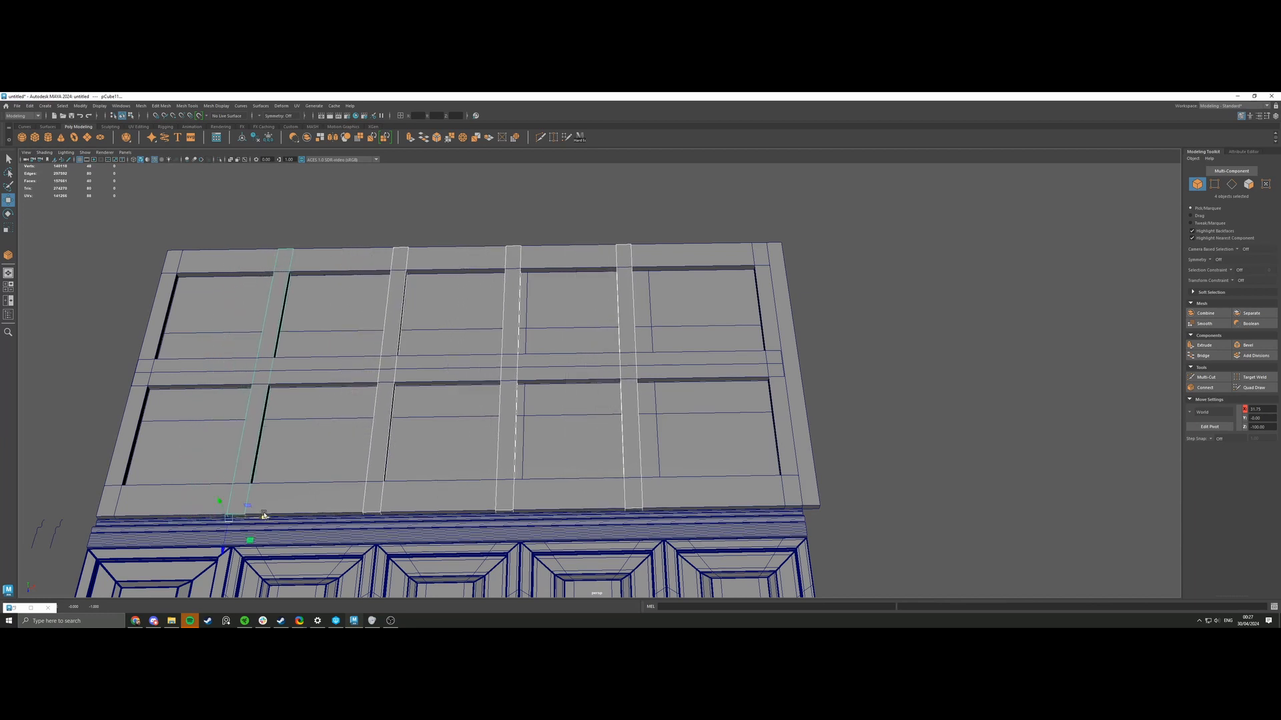
# Switch to wireframe display and zoom in where the first inner upright meets the joint between the first two panels.
pyautogui.click(133, 160)
pyautogui.keyDown('alt'); pyautogui.moveTo(333, 285); pyautogui.dragTo(481, 294, button='middle'); pyautogui.keyUp('alt')
pyautogui.keyDown('alt'); pyautogui.moveTo(481, 294); pyautogui.dragTo(507, 317); pyautogui.keyUp('alt')
pyautogui.keyDown('alt'); pyautogui.moveTo(506, 317); pyautogui.dragTo(539, 294, button='middle'); pyautogui.keyUp('alt')
pyautogui.keyDown('alt'); pyautogui.moveTo(539, 293); pyautogui.dragTo(557, 383, button='right'); pyautogui.keyUp('alt')
pyautogui.keyDown('alt'); pyautogui.moveTo(556, 382); pyautogui.dragTo(523, 388); pyautogui.keyUp('alt')
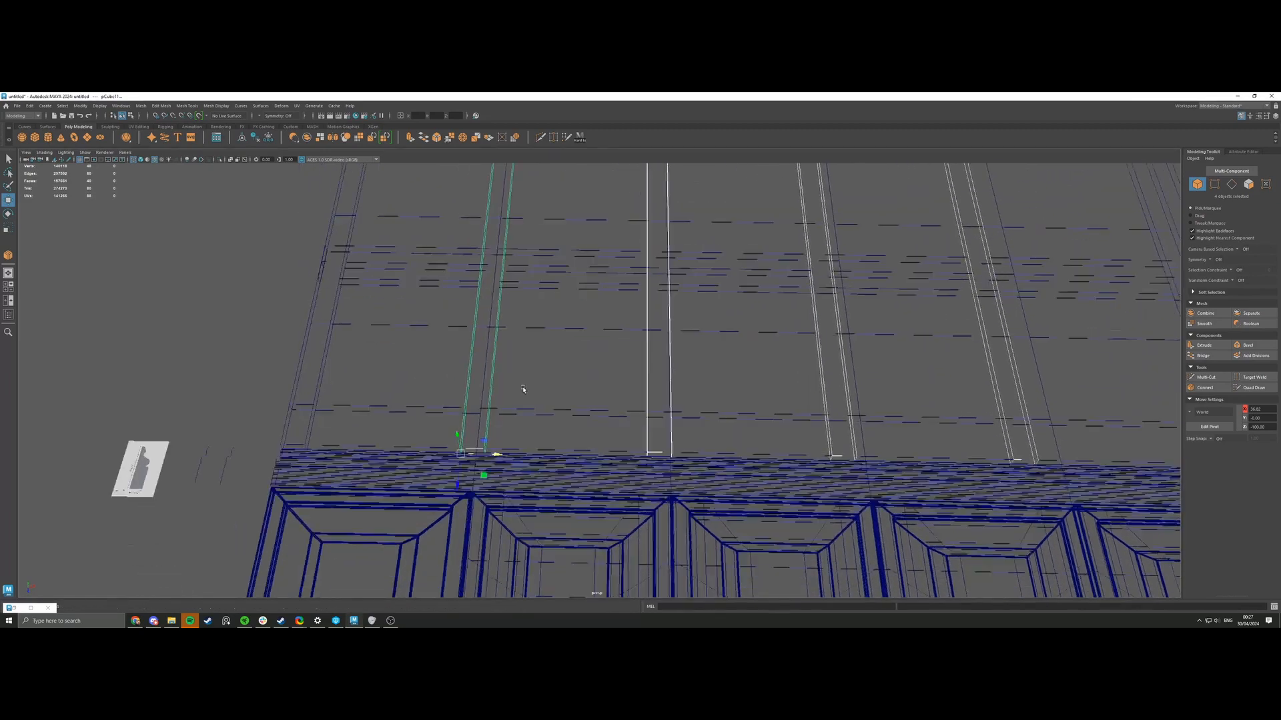
pyautogui.keyDown('alt'); pyautogui.moveTo(523, 388); pyautogui.dragTo(557, 381, button='middle'); pyautogui.keyUp('alt')
pyautogui.keyDown('alt'); pyautogui.moveTo(545, 372); pyautogui.dragTo(574, 383); pyautogui.keyUp('alt')
pyautogui.keyDown('alt'); pyautogui.moveTo(574, 382); pyautogui.dragTo(752, 474, button='right'); pyautogui.keyUp('alt')
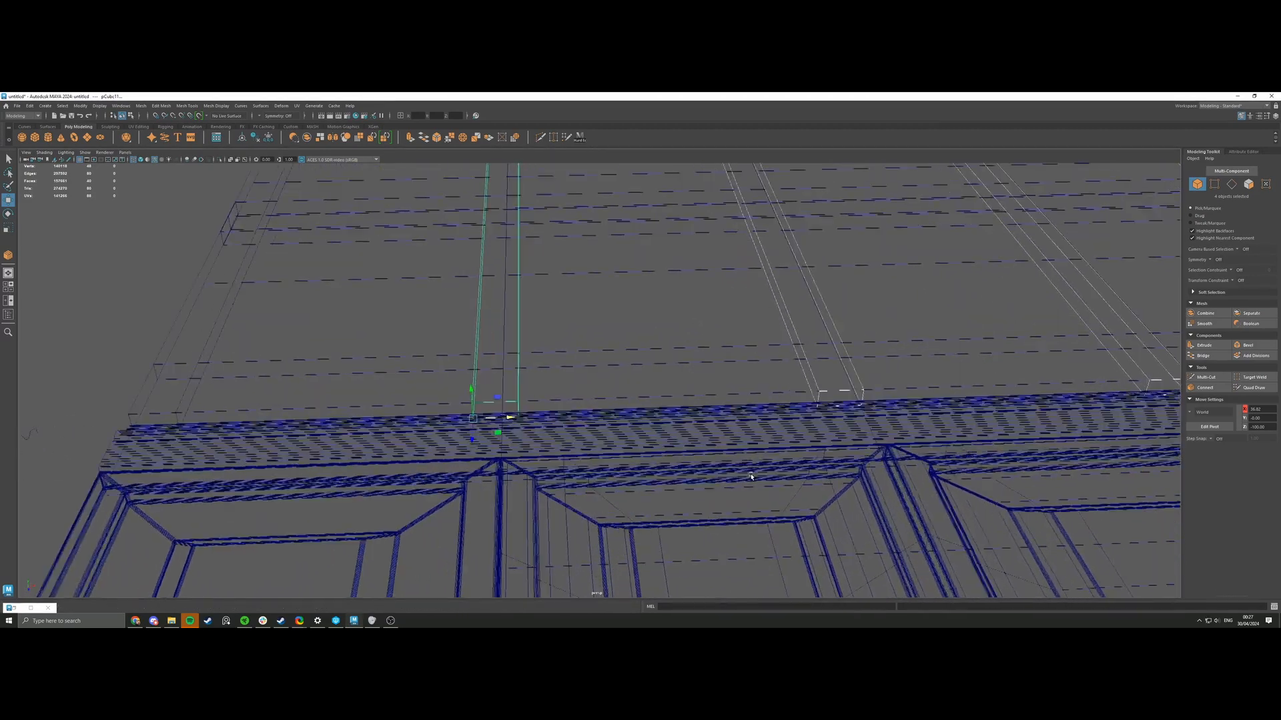
# Try shifting the four selected uprights to line up with the panel joints, and undo the move.
pyautogui.keyDown('alt'); pyautogui.moveTo(531, 448); pyautogui.dragTo(580, 455, button='middle'); pyautogui.keyUp('alt')
pyautogui.keyDown('alt'); pyautogui.moveTo(580, 455); pyautogui.dragTo(624, 461, button='right'); pyautogui.keyUp('alt')
pyautogui.moveTo(530, 443); pyautogui.dragTo(612, 494)
pyautogui.hotkey('ctrl', 'z')
# Select only the first inner upright and move it along X to centre it on the first panel joint.
pyautogui.click(546, 428)
pyautogui.click(561, 409)
pyautogui.keyDown('alt'); pyautogui.moveTo(587, 457); pyautogui.dragTo(626, 466, button='middle'); pyautogui.keyUp('alt')
pyautogui.moveTo(533, 382); pyautogui.dragTo(556, 384)
# Move the second inner upright along X to centre it on the second panel joint.
pyautogui.keyDown('alt'); pyautogui.moveTo(691, 373); pyautogui.dragTo(334, 374, button='middle'); pyautogui.keyUp('alt')
pyautogui.keyDown('alt'); pyautogui.moveTo(507, 365); pyautogui.dragTo(399, 384, button='middle'); pyautogui.keyUp('alt')
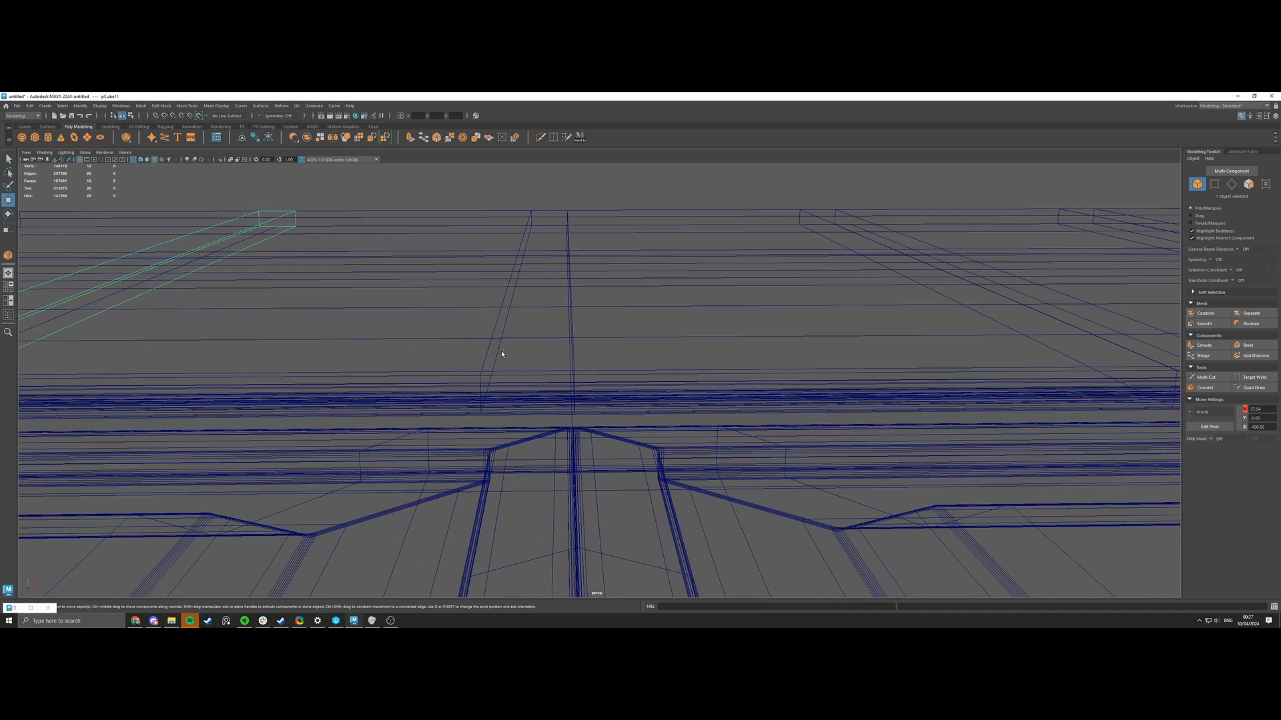
pyautogui.click(487, 355)
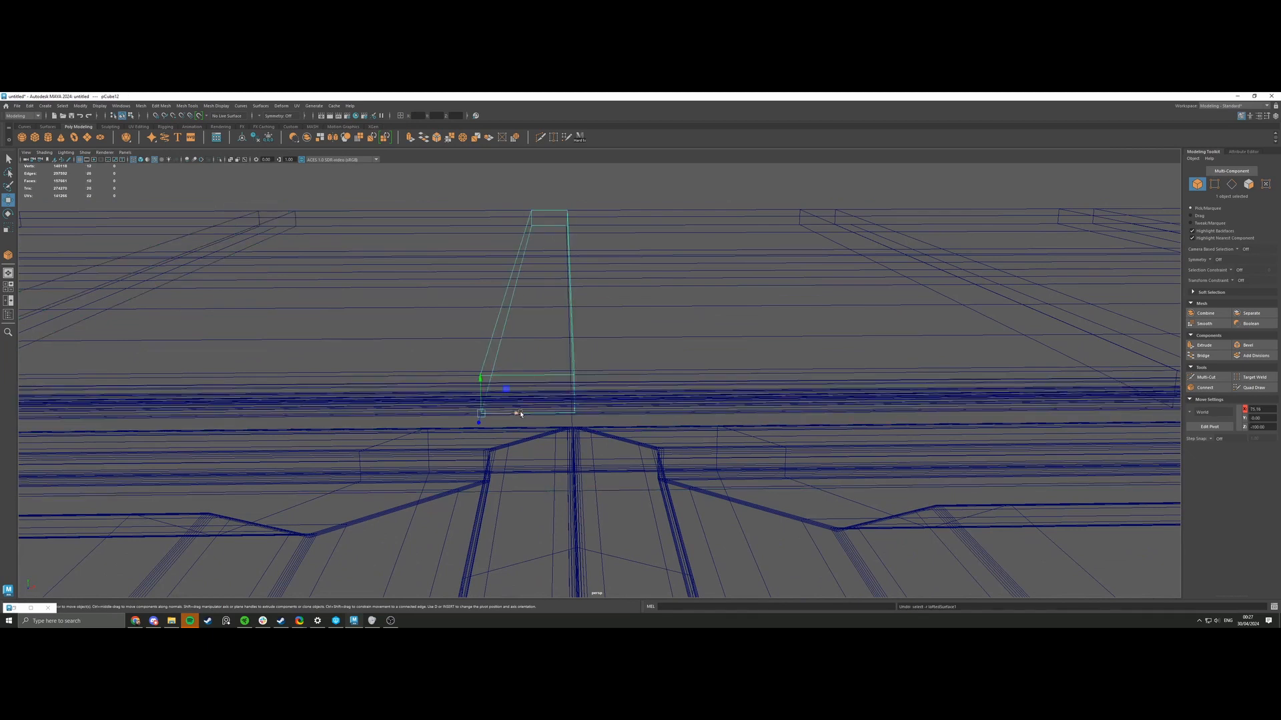
pyautogui.moveTo(518, 414); pyautogui.dragTo(560, 415)
# Move the third inner upright along X to centre it on the third panel joint.
pyautogui.keyDown('alt'); pyautogui.moveTo(770, 371); pyautogui.dragTo(386, 404, button='middle'); pyautogui.keyUp('alt')
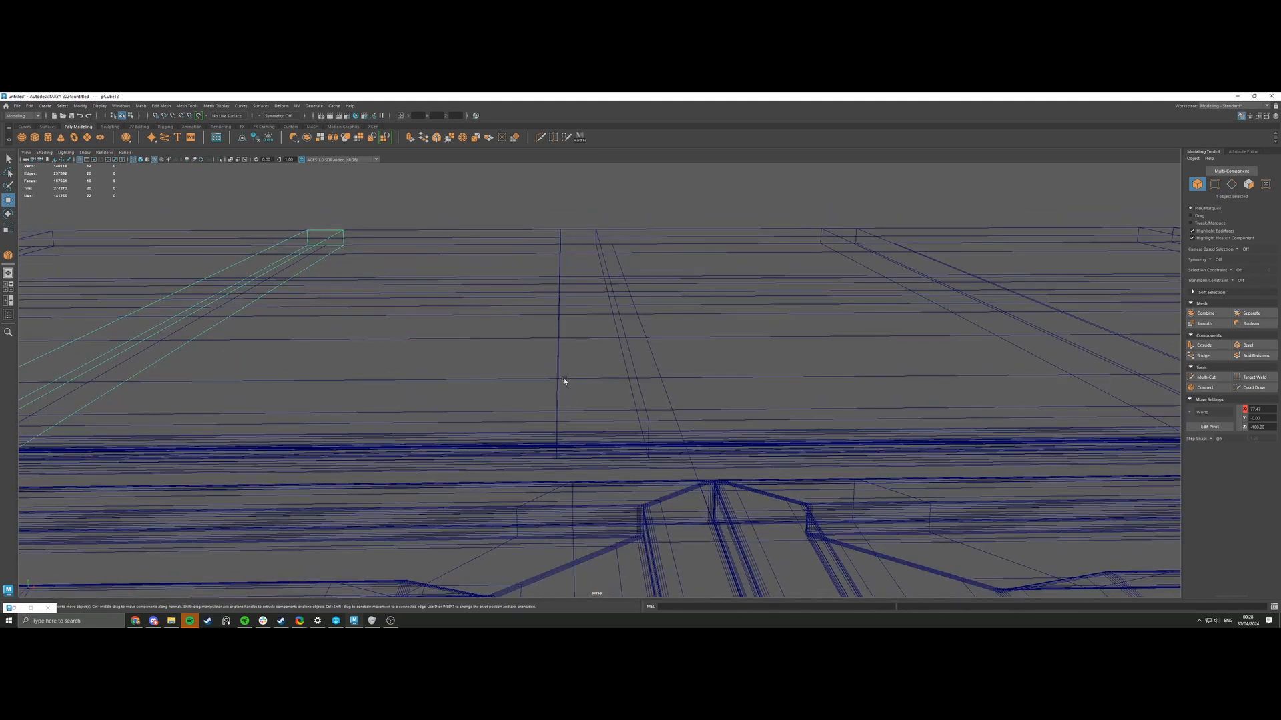
pyautogui.click(558, 369)
pyautogui.moveTo(619, 455); pyautogui.dragTo(663, 456)
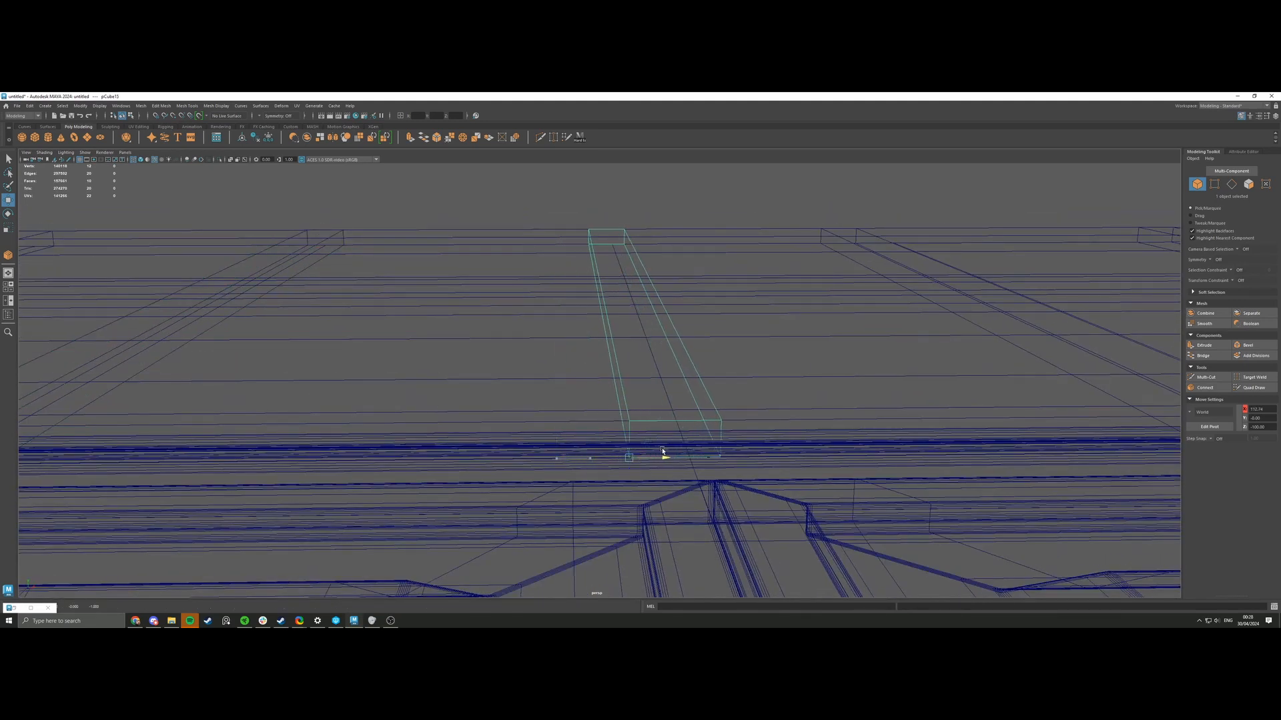
# Fine-tune the third inner upright's position along X so it sits centred on its panel joint.
pyautogui.keyDown('alt'); pyautogui.moveTo(663, 456); pyautogui.dragTo(512, 456, button='middle'); pyautogui.keyUp('alt')
pyautogui.moveTo(512, 456); pyautogui.dragTo(520, 457)
pyautogui.keyDown('alt'); pyautogui.moveTo(519, 458); pyautogui.dragTo(548, 423, button='middle'); pyautogui.keyUp('alt')
pyautogui.moveTo(548, 423); pyautogui.dragTo(551, 423)
# Move the fourth inner upright along X to centre it on the fourth panel joint.
pyautogui.keyDown('alt'); pyautogui.moveTo(740, 390); pyautogui.dragTo(362, 413, button='middle'); pyautogui.keyUp('alt')
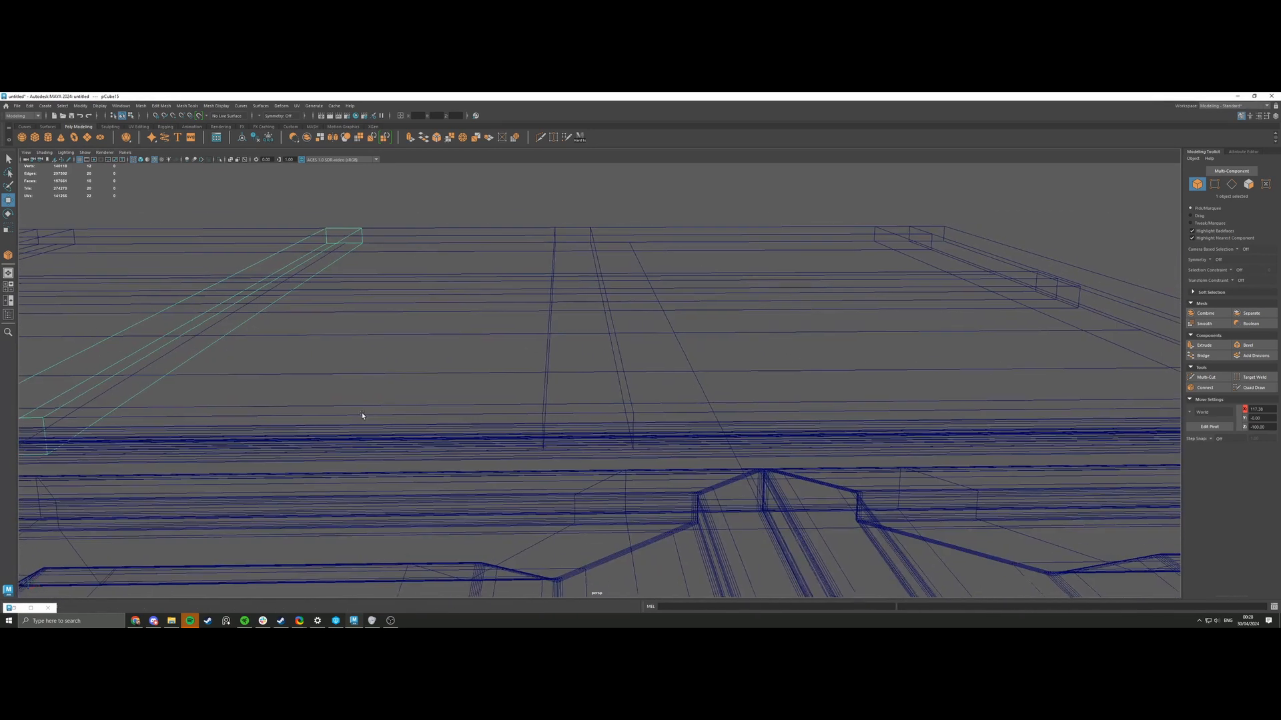
pyautogui.click(542, 369)
pyautogui.moveTo(578, 442); pyautogui.dragTo(715, 441)
pyautogui.keyDown('alt'); pyautogui.moveTo(714, 440); pyautogui.dragTo(514, 449, button='middle'); pyautogui.keyUp('alt')
pyautogui.moveTo(545, 446); pyautogui.dragTo(533, 448)
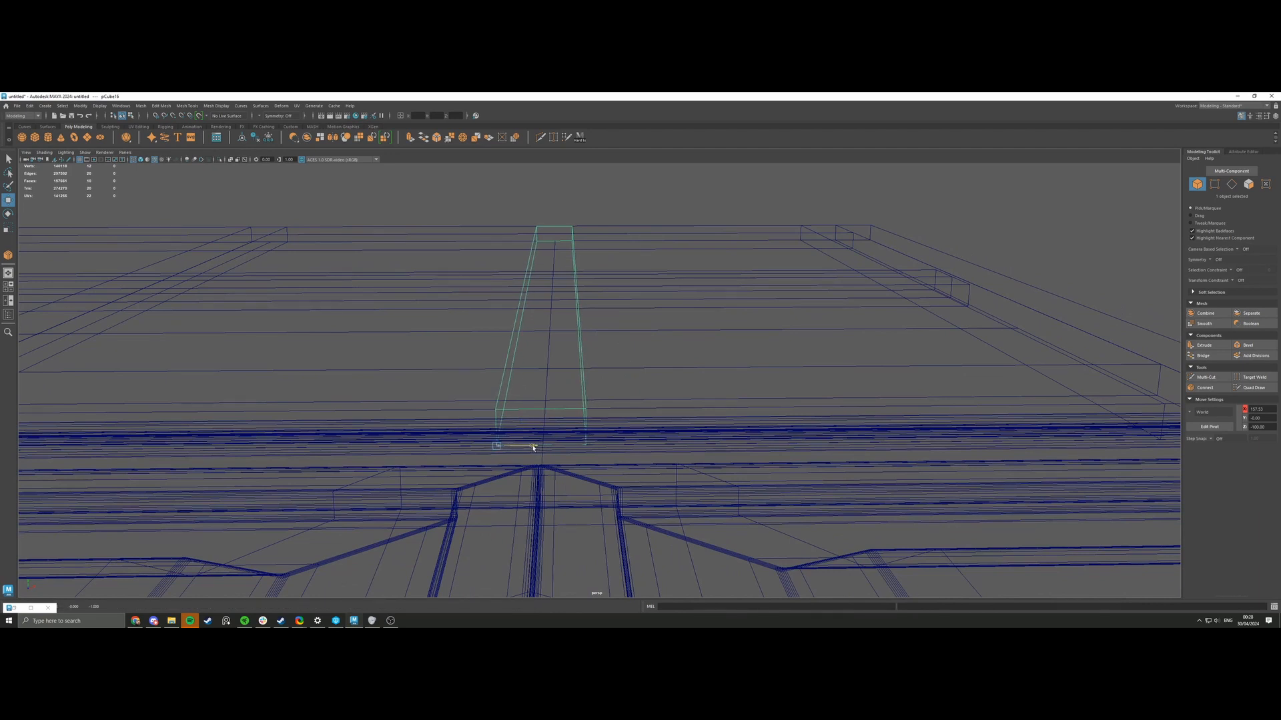
# Return the viewport to shaded display and bring the whole frame and panelling into view.
pyautogui.click(140, 160)
pyautogui.scroll(-4, 400, 303)
pyautogui.moveTo(400, 303)
pyautogui.keyDown('alt'); pyautogui.mouseDown()
pyautogui.moveTo(413, 347)
pyautogui.moveTo(438, 366)
pyautogui.mouseUp(); pyautogui.keyUp('alt')
pyautogui.scroll(-5, 438, 367)
pyautogui.keyDown('alt'); pyautogui.moveTo(438, 366); pyautogui.dragTo(476, 351, button='middle'); pyautogui.keyUp('alt')
pyautogui.moveTo(476, 351)
pyautogui.keyDown('alt'); pyautogui.mouseDown()
pyautogui.moveTo(425, 313)
pyautogui.moveTo(453, 353)
pyautogui.mouseUp(); pyautogui.keyUp('alt')
pyautogui.scroll(4, 507, 373)
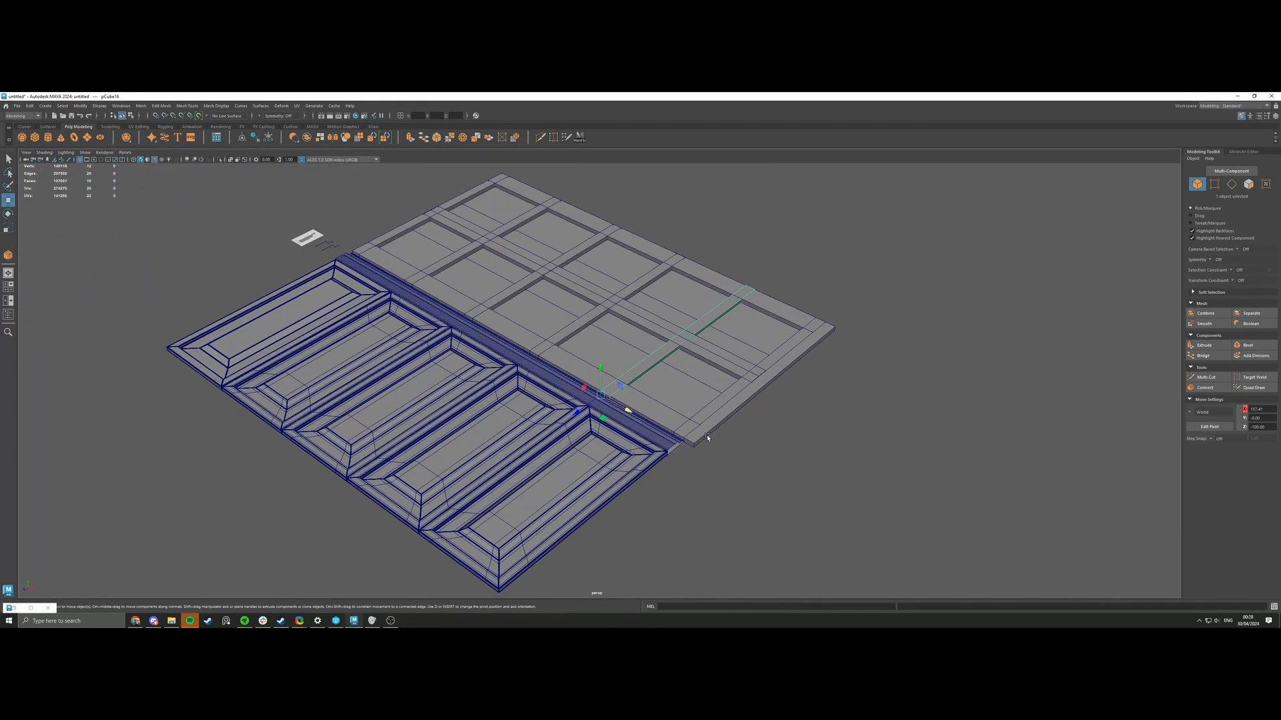
# Try to move the outer side face of the far end upright along X, flush with the end of the panelling.
pyautogui.click(706, 434)
pyautogui.moveTo(715, 401); pyautogui.dragTo(716, 427, button='right')
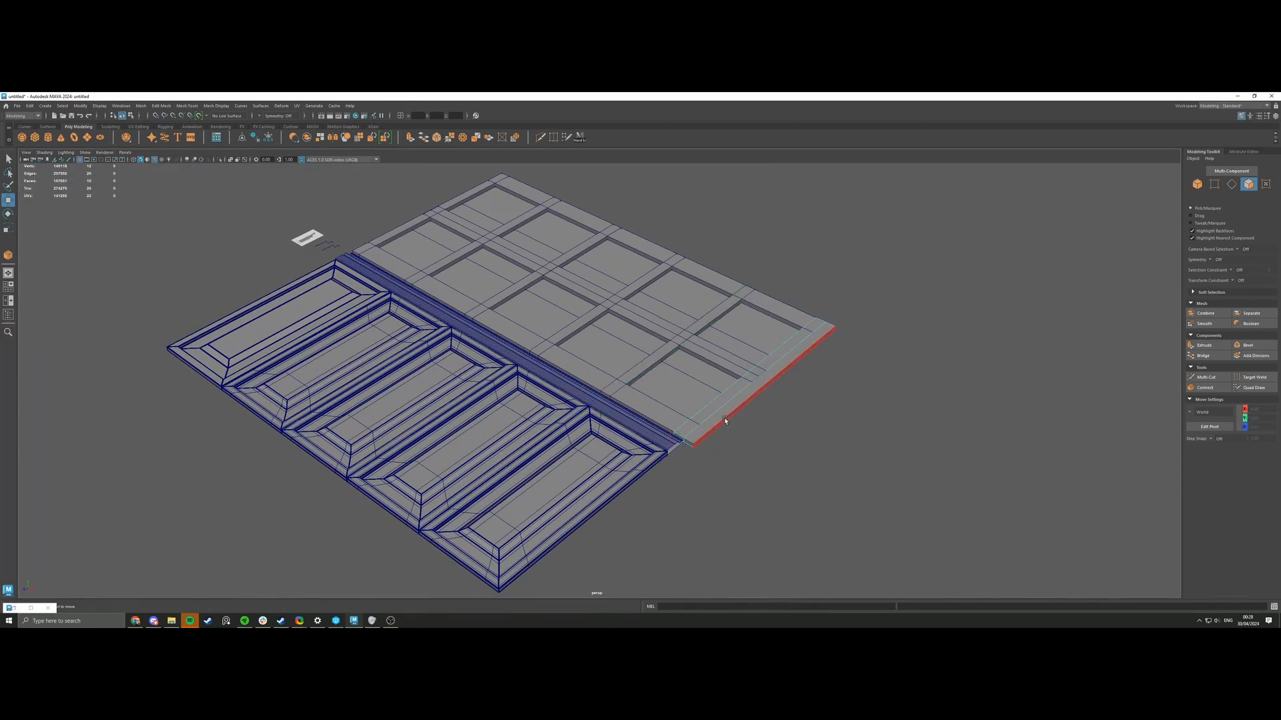
pyautogui.click(776, 388)
pyautogui.moveTo(776, 388); pyautogui.dragTo(759, 383)
pyautogui.keyDown('alt'); pyautogui.moveTo(613, 373); pyautogui.dragTo(643, 392); pyautogui.keyUp('alt')
pyautogui.scroll(-2, 587, 392)
pyautogui.keyDown('alt'); pyautogui.moveTo(567, 393); pyautogui.dragTo(589, 406, button='middle'); pyautogui.keyUp('alt')
pyautogui.keyDown('alt'); pyautogui.moveTo(589, 407); pyautogui.dragTo(621, 406); pyautogui.keyUp('alt')
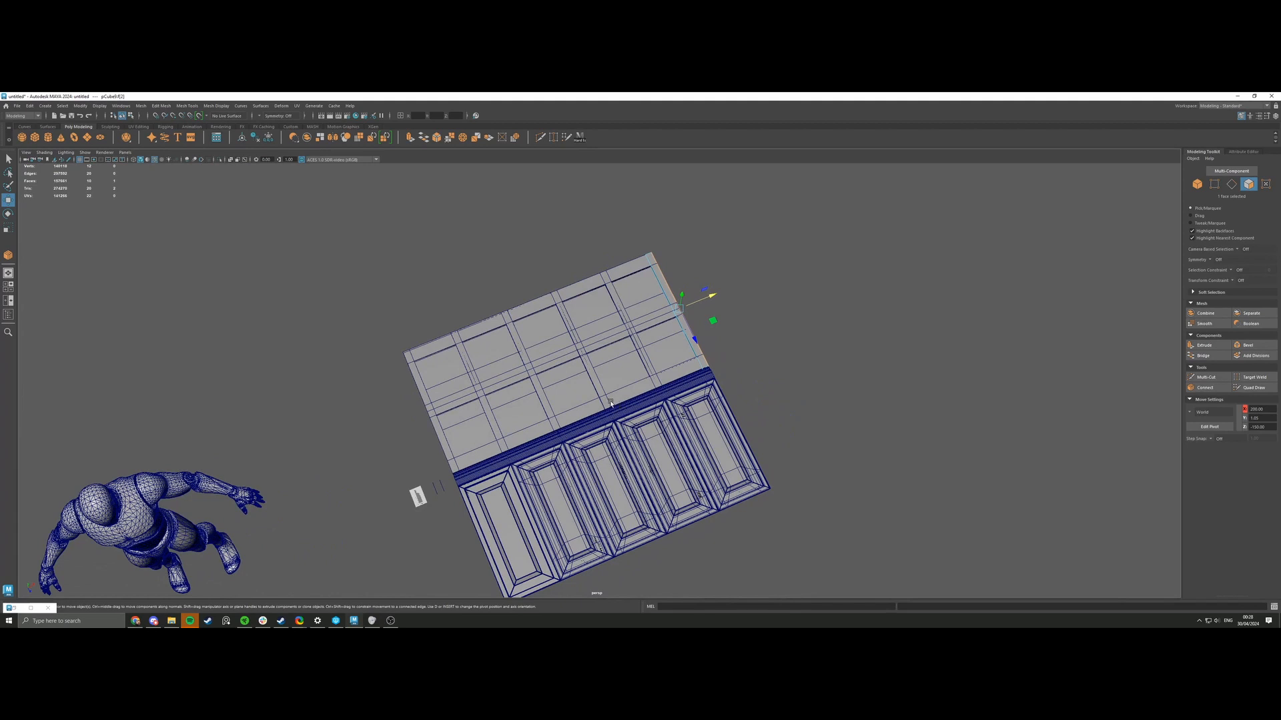
# Try to move the inner side face of the rail beside the moulding with snapping on.
pyautogui.click(504, 439)
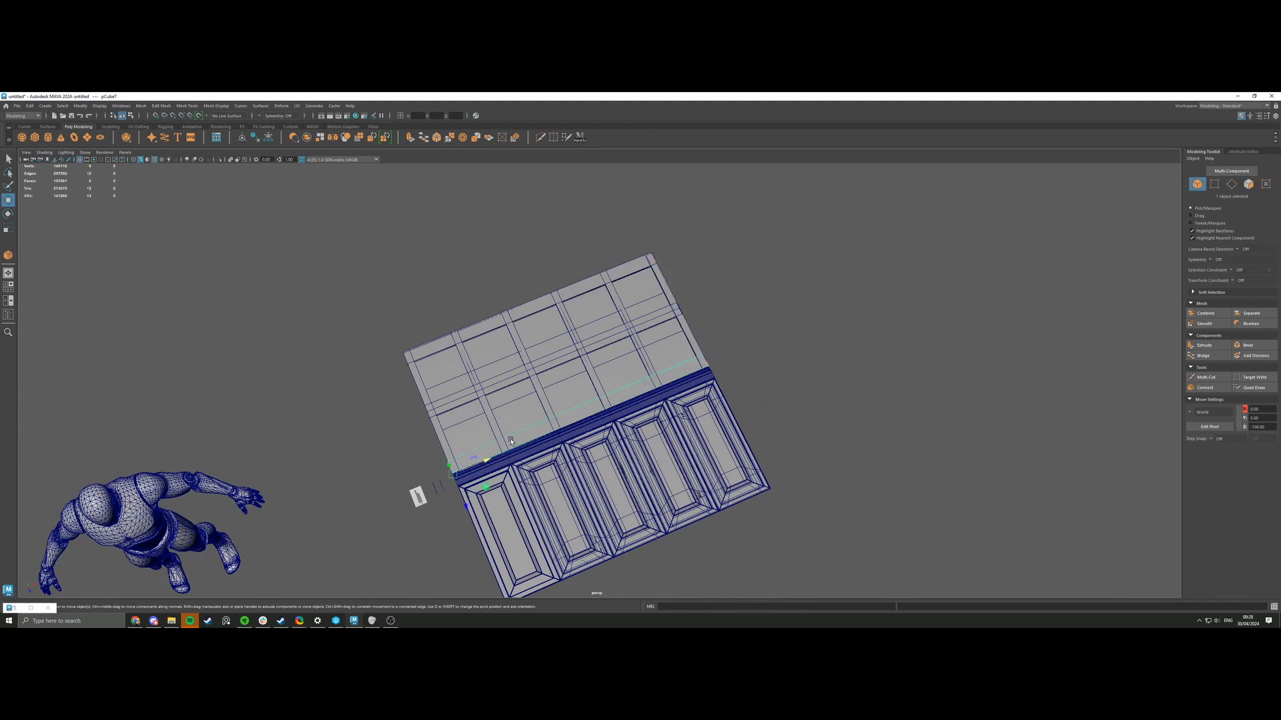
pyautogui.scroll(3, 513, 430)
pyautogui.keyDown('alt'); pyautogui.moveTo(523, 422); pyautogui.dragTo(547, 394); pyautogui.keyUp('alt')
pyautogui.scroll(3, 548, 393)
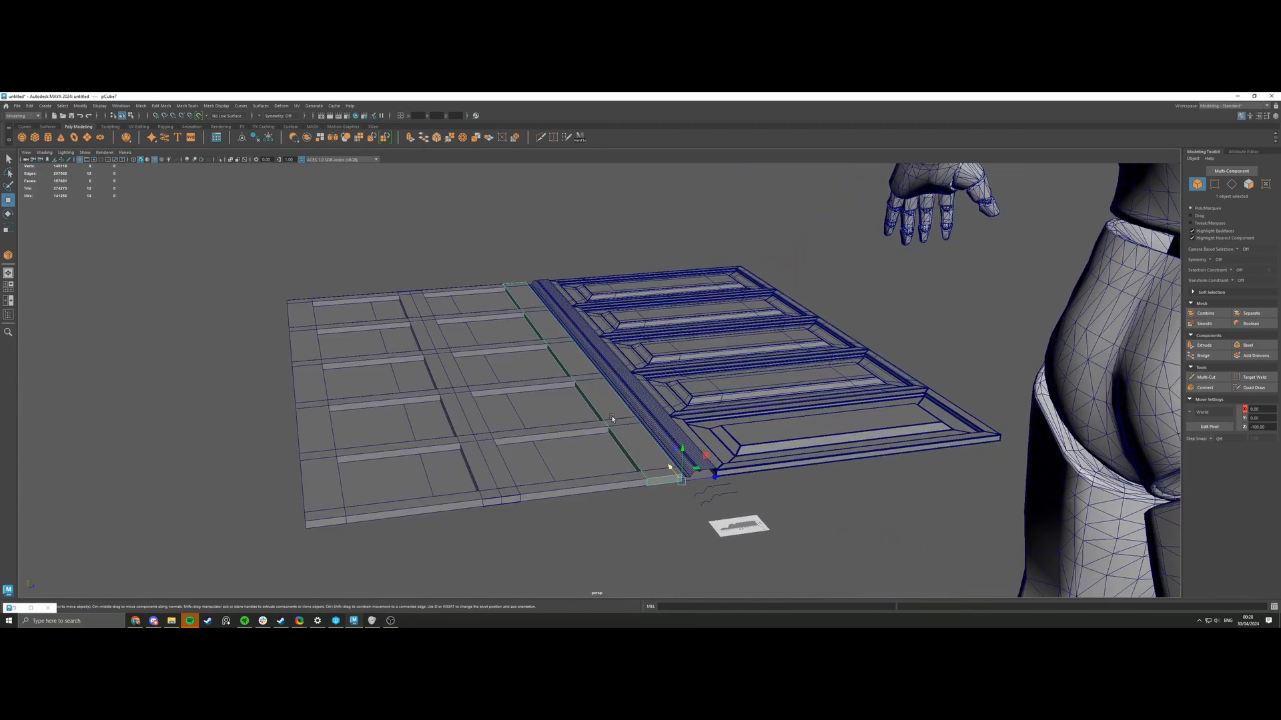
pyautogui.moveTo(590, 400); pyautogui.dragTo(590, 428, button='right')
pyautogui.click(592, 394)
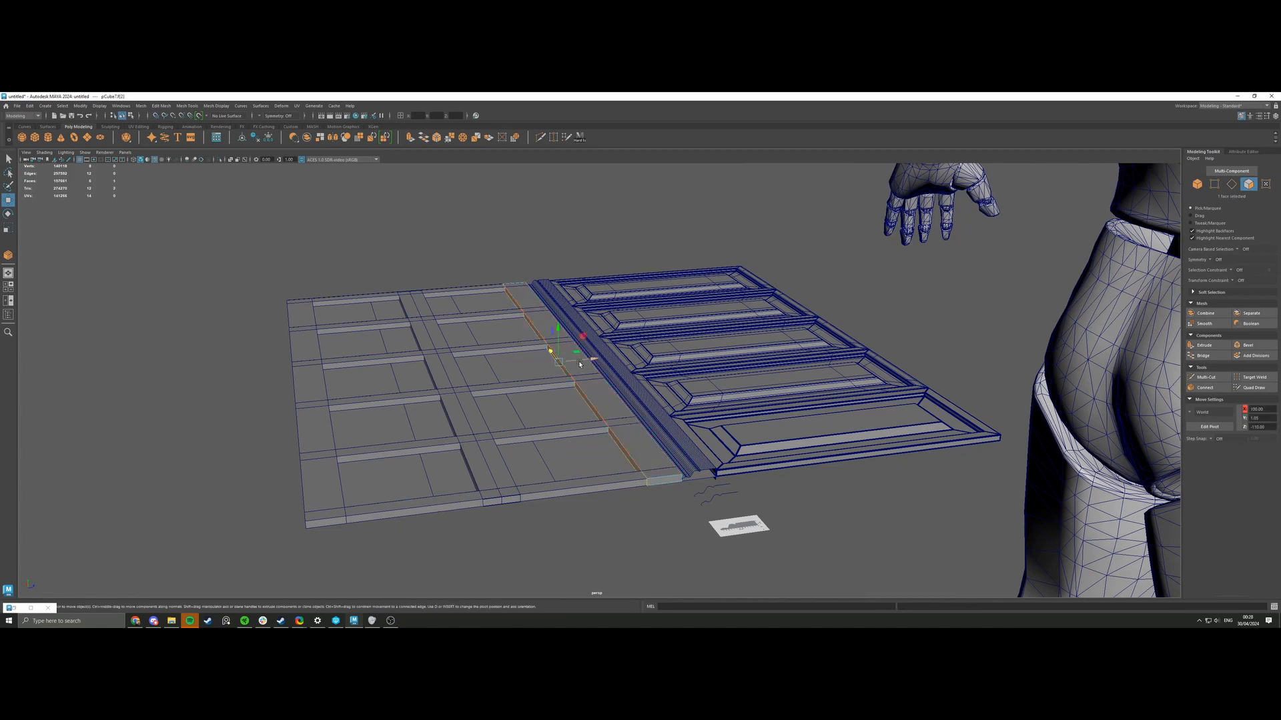
pyautogui.press('x')
pyautogui.moveTo(592, 359)
pyautogui.mouseDown()
pyautogui.moveTo(570, 364)
pyautogui.moveTo(579, 371)
pyautogui.mouseUp()
pyautogui.keyDown('alt'); pyautogui.moveTo(579, 371); pyautogui.dragTo(631, 429, button='right'); pyautogui.keyUp('alt')
pyautogui.keyDown('alt'); pyautogui.moveTo(631, 429); pyautogui.dragTo(588, 421); pyautogui.keyUp('alt')
pyautogui.keyDown('alt'); pyautogui.moveTo(573, 418); pyautogui.dragTo(460, 312, button='right'); pyautogui.keyUp('alt')
pyautogui.keyDown('alt'); pyautogui.moveTo(435, 346); pyautogui.dragTo(533, 388); pyautogui.keyUp('alt')
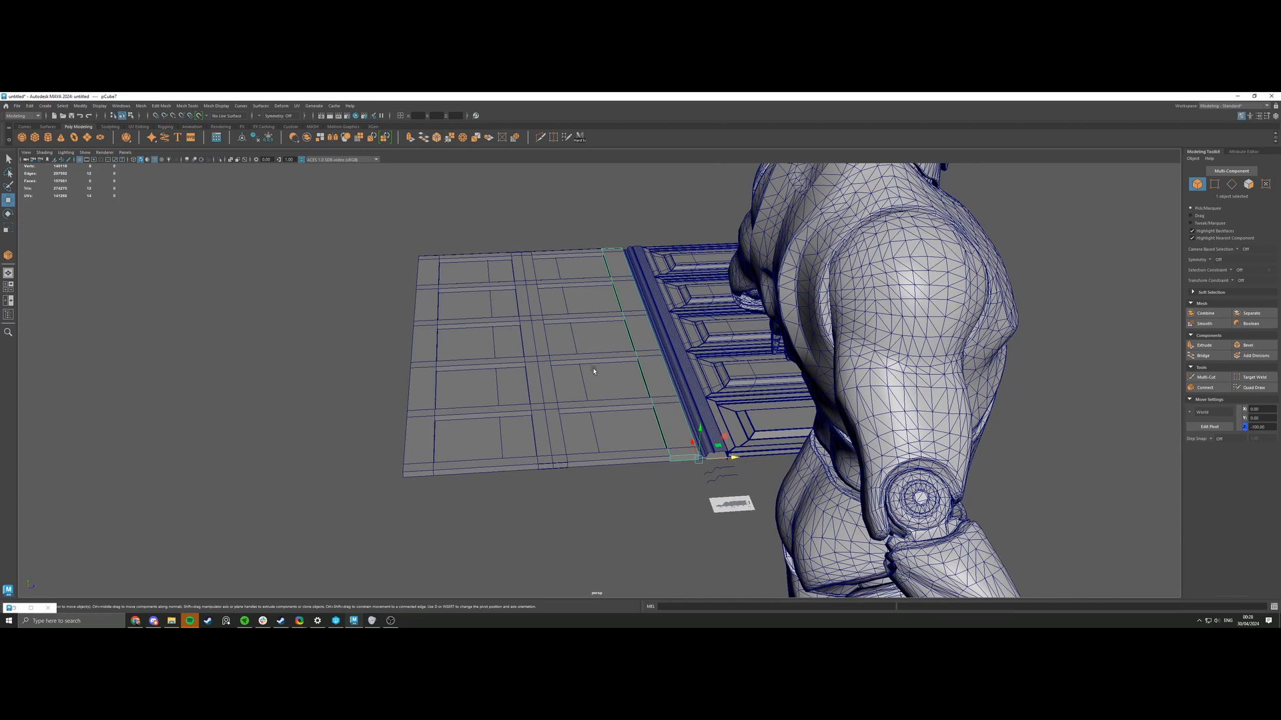
# Select the nine frame boards without the backing panel and combine them into one mesh.
pyautogui.scroll(3, 596, 405)
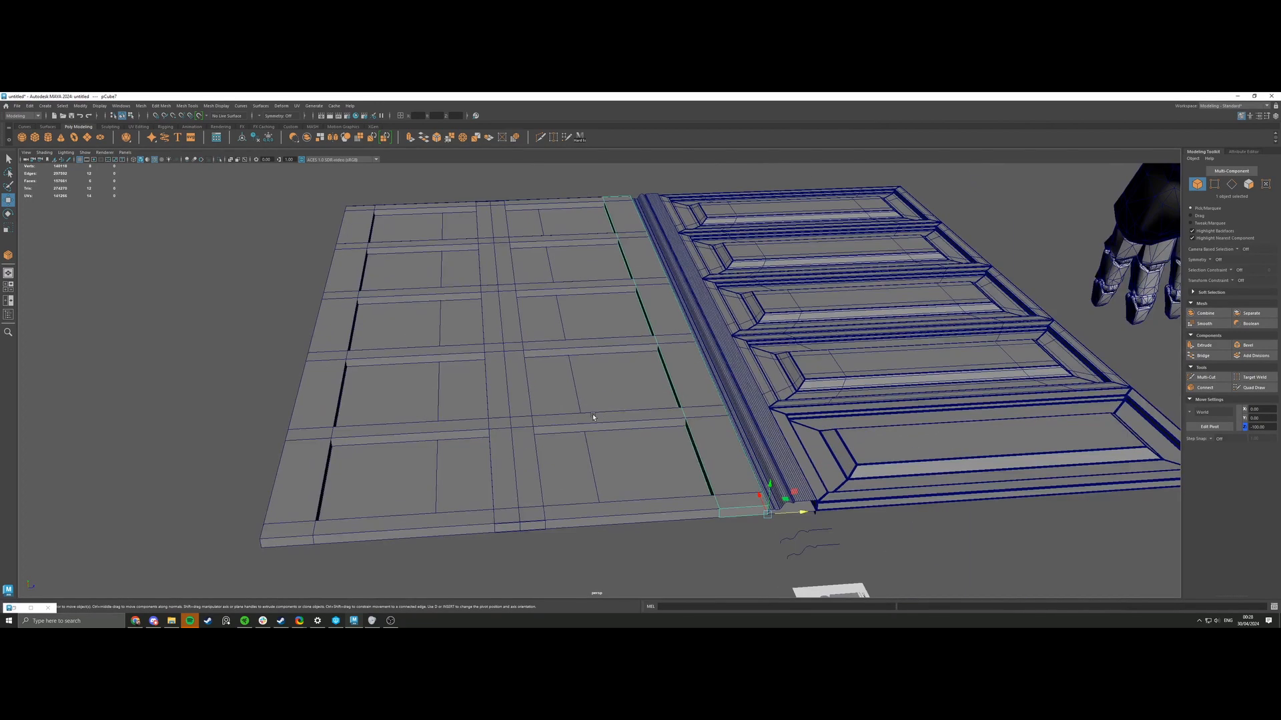
pyautogui.scroll(-5, 545, 418)
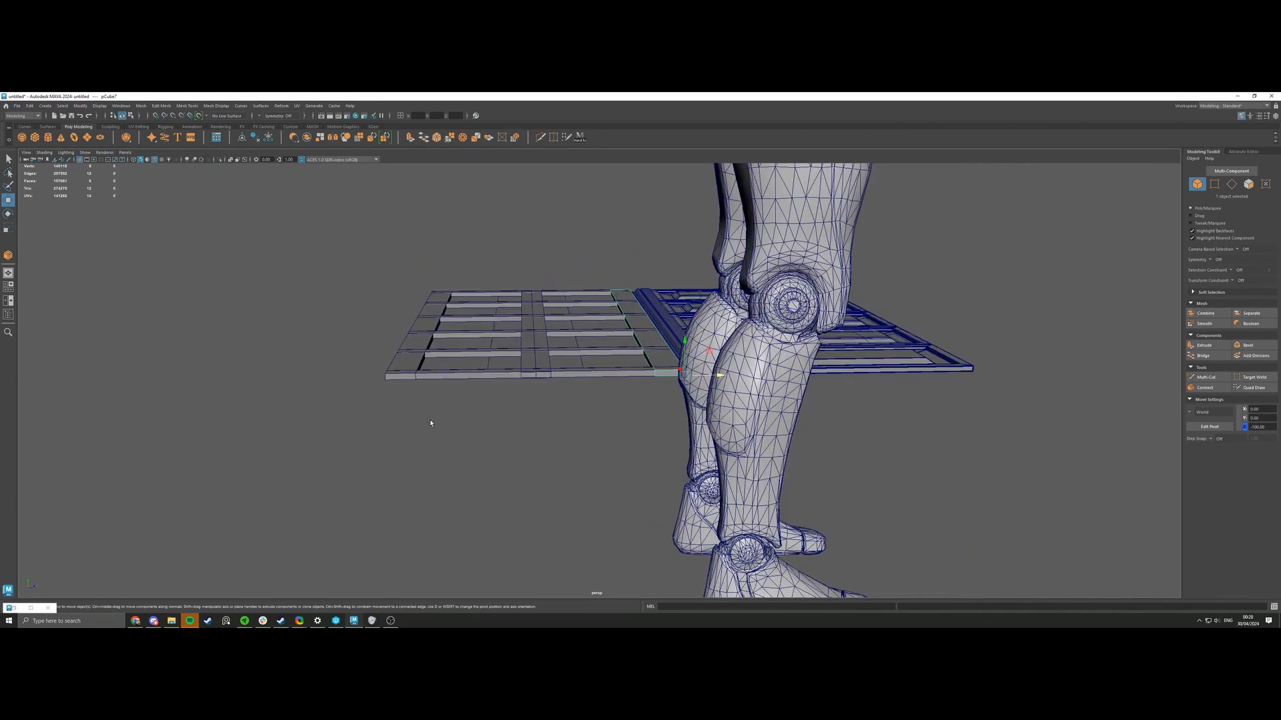
pyautogui.moveTo(310, 430); pyautogui.dragTo(628, 243)
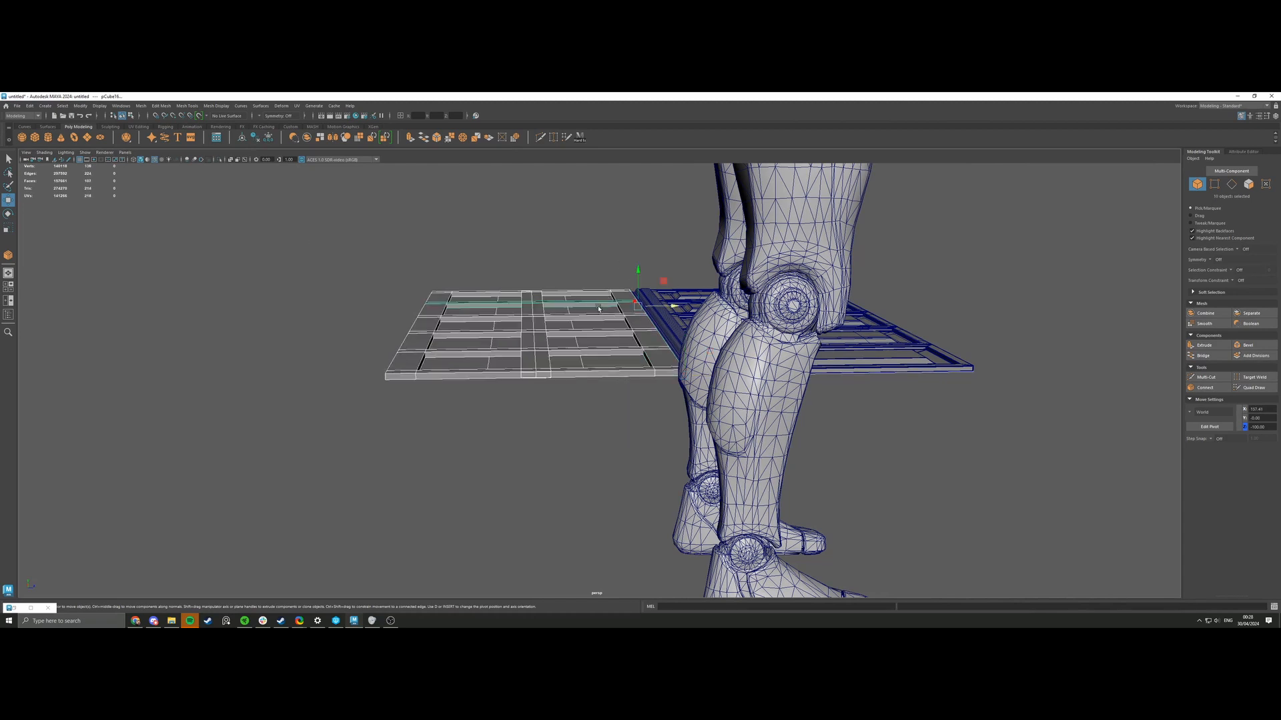
pyautogui.keyDown('ctrl'); pyautogui.click(589, 361); pyautogui.keyUp('ctrl')
pyautogui.keyDown('alt'); pyautogui.moveTo(810, 393); pyautogui.dragTo(759, 408); pyautogui.keyUp('alt')
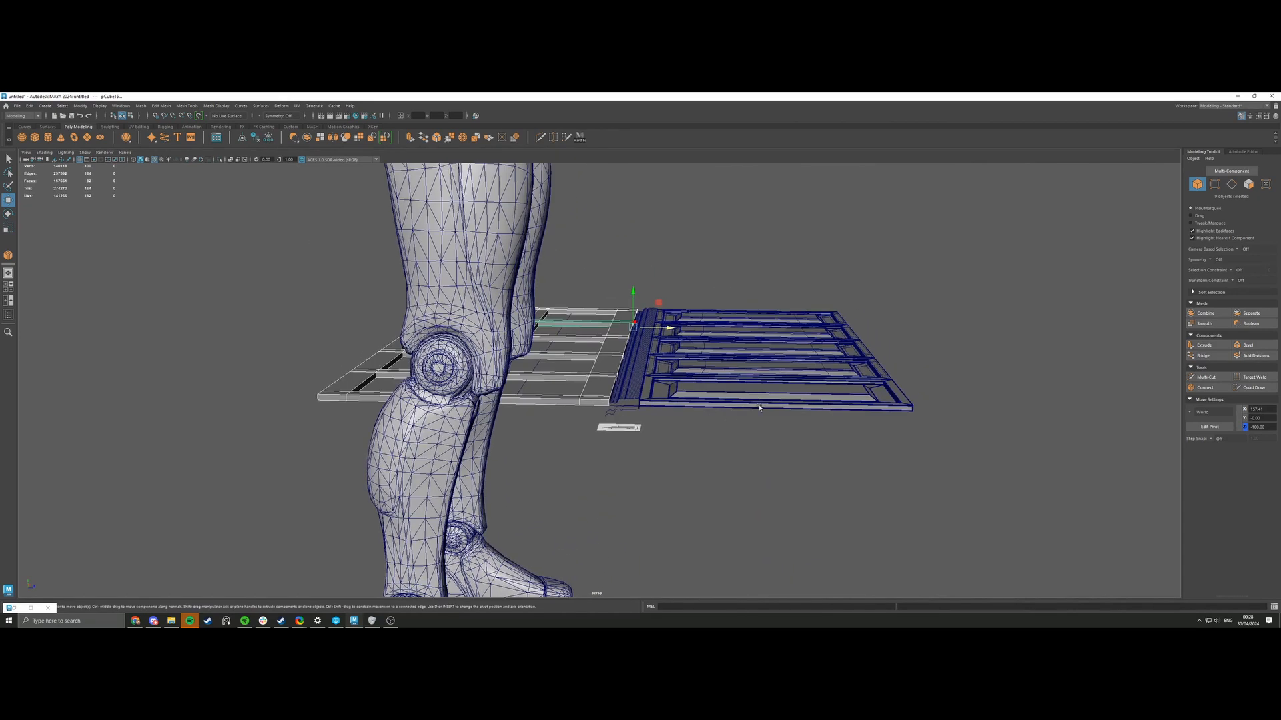
pyautogui.moveTo(862, 312); pyautogui.dragTo(683, 459)
pyautogui.scroll(5, 683, 459)
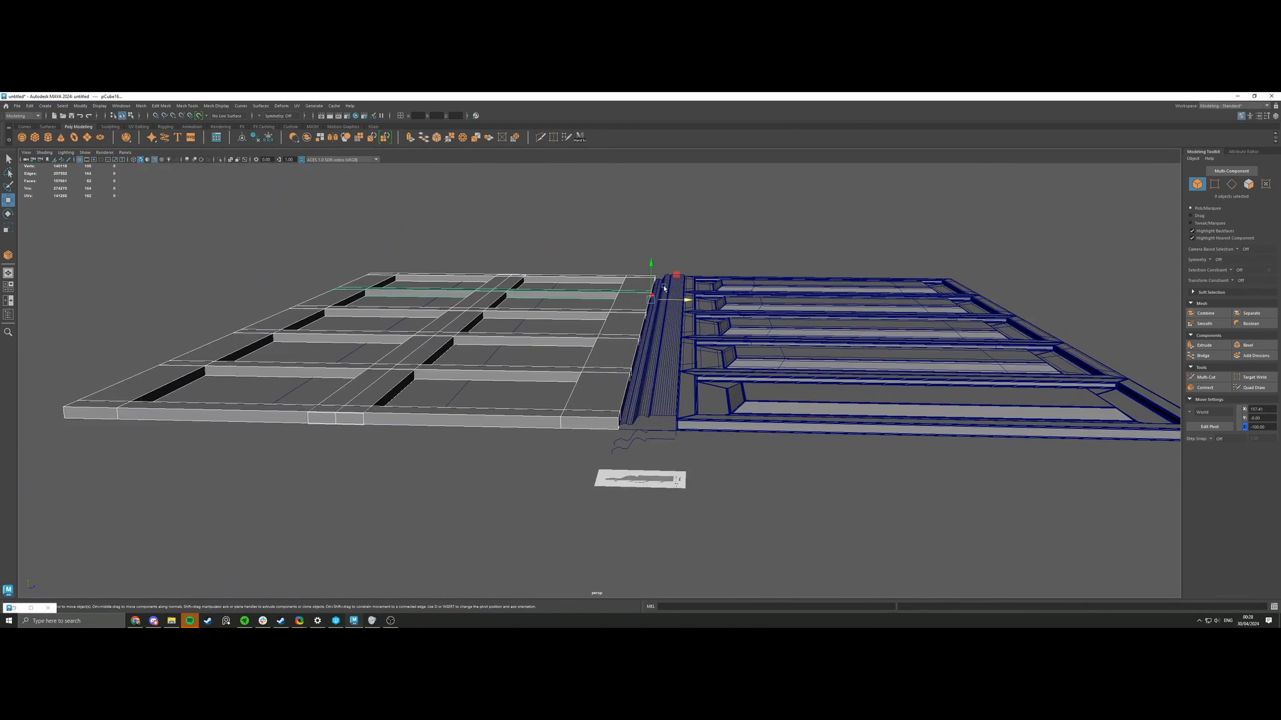
pyautogui.moveTo(651, 247)
pyautogui.mouseDown()
pyautogui.moveTo(647, 195)
pyautogui.moveTo(651, 265)
pyautogui.mouseUp()
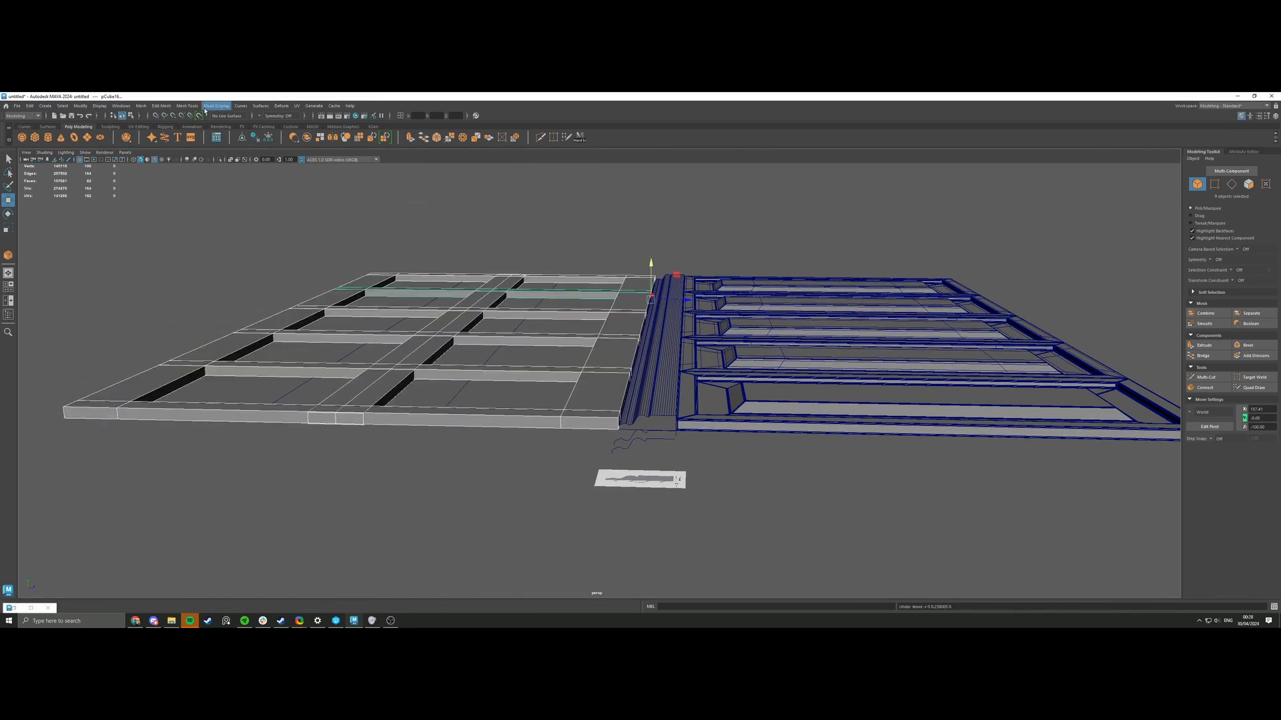
pyautogui.click(142, 105)
pyautogui.click(156, 134)
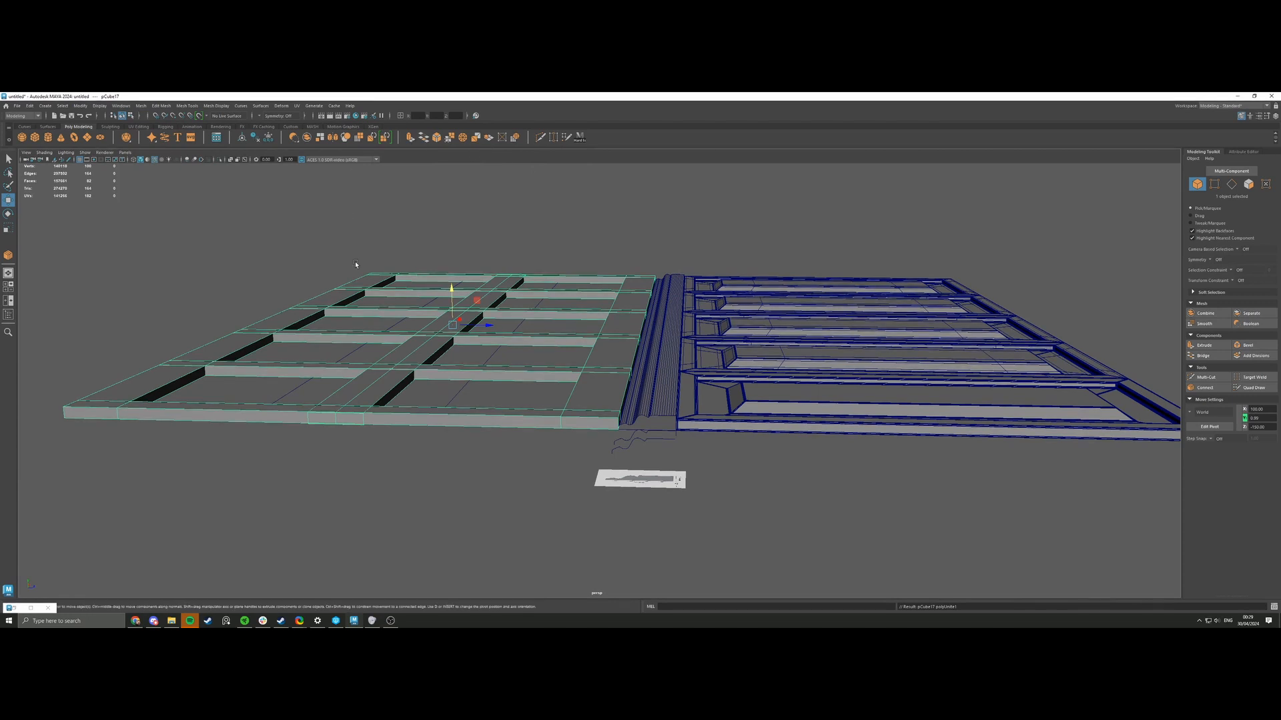
# Try bevelling all edges of the combined frame mesh.
pyautogui.keyDown('ctrl'); pyautogui.moveTo(368, 290); pyautogui.dragTo(368, 243, button='right'); pyautogui.keyUp('ctrl')
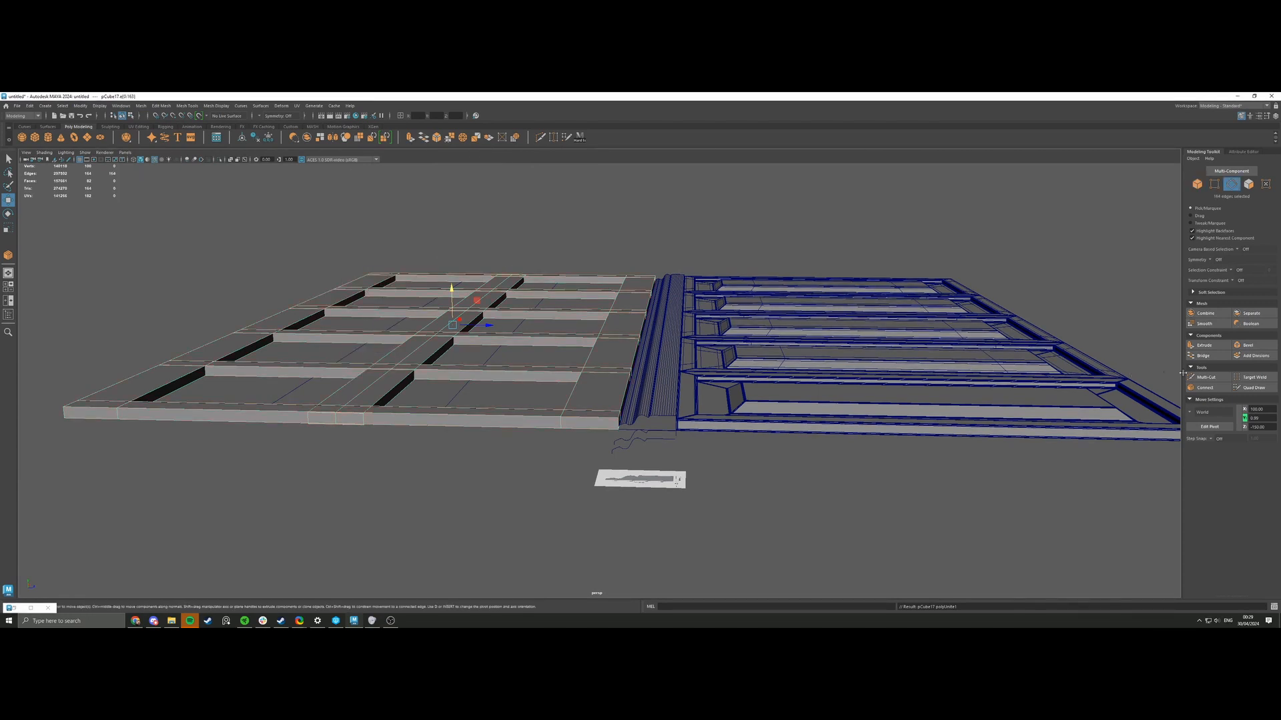
pyautogui.click(1246, 345)
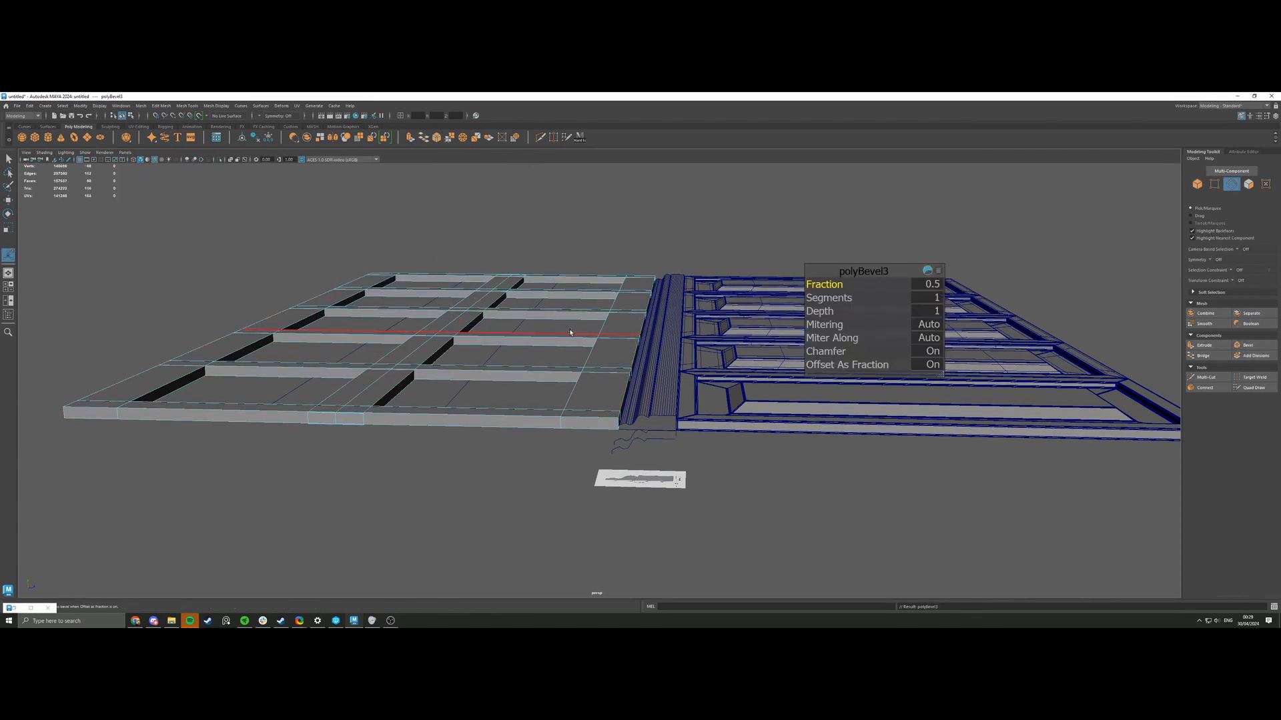
pyautogui.scroll(3, 533, 338)
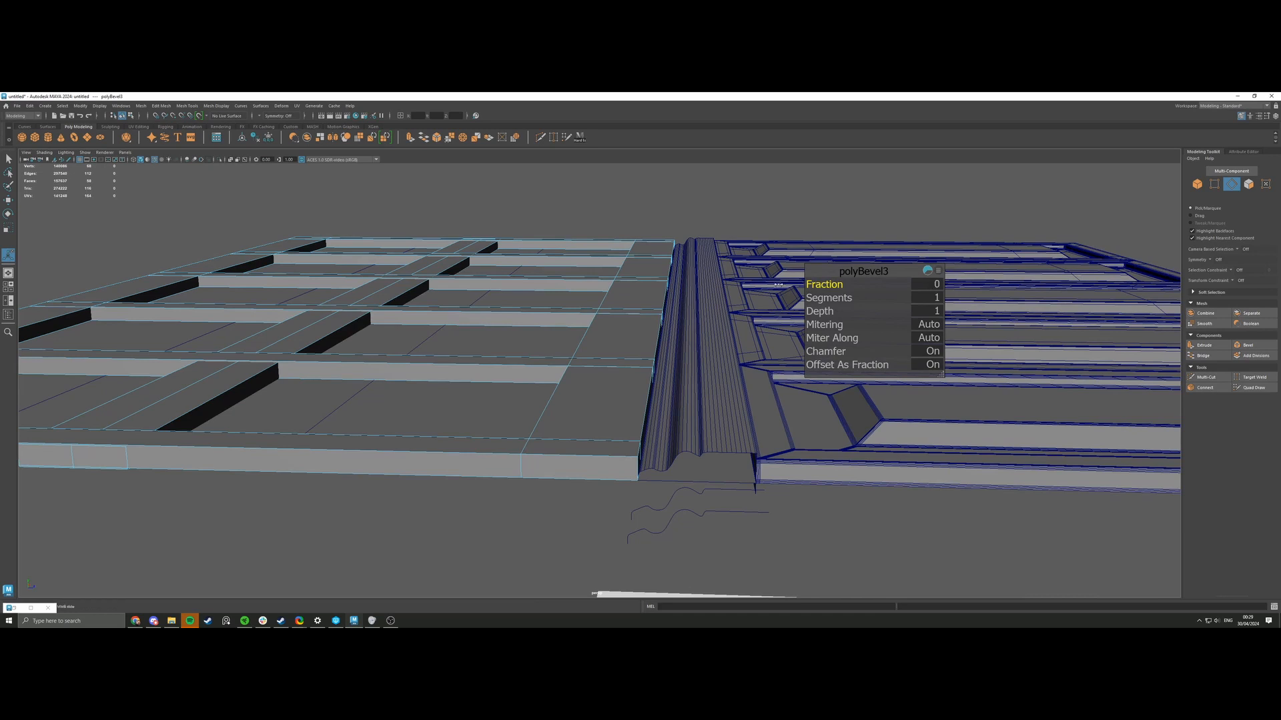
# Undo the frame bevel, the combine and the preceding face edits on the rail and end upright.
pyautogui.hotkey('ctrl', 'z')
pyautogui.hotkey('ctrl', 'z')
pyautogui.hotkey('ctrl', 'z')
pyautogui.hotkey('ctrl', 'z')
pyautogui.hotkey('ctrl', 'z')
pyautogui.hotkey('ctrl', 'z')
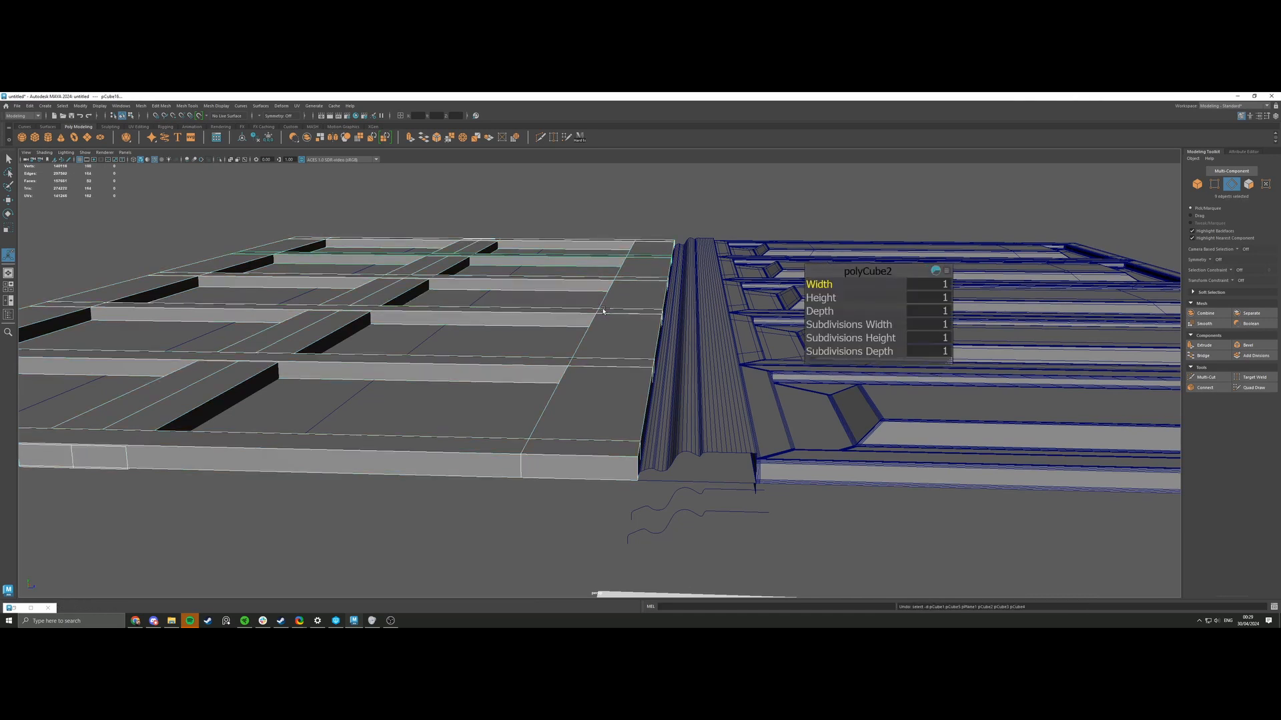
pyautogui.hotkey('ctrl', 'z')
pyautogui.hotkey('ctrl', 'z')
pyautogui.hotkey('ctrl', 'z')
pyautogui.hotkey('ctrl', 'z')
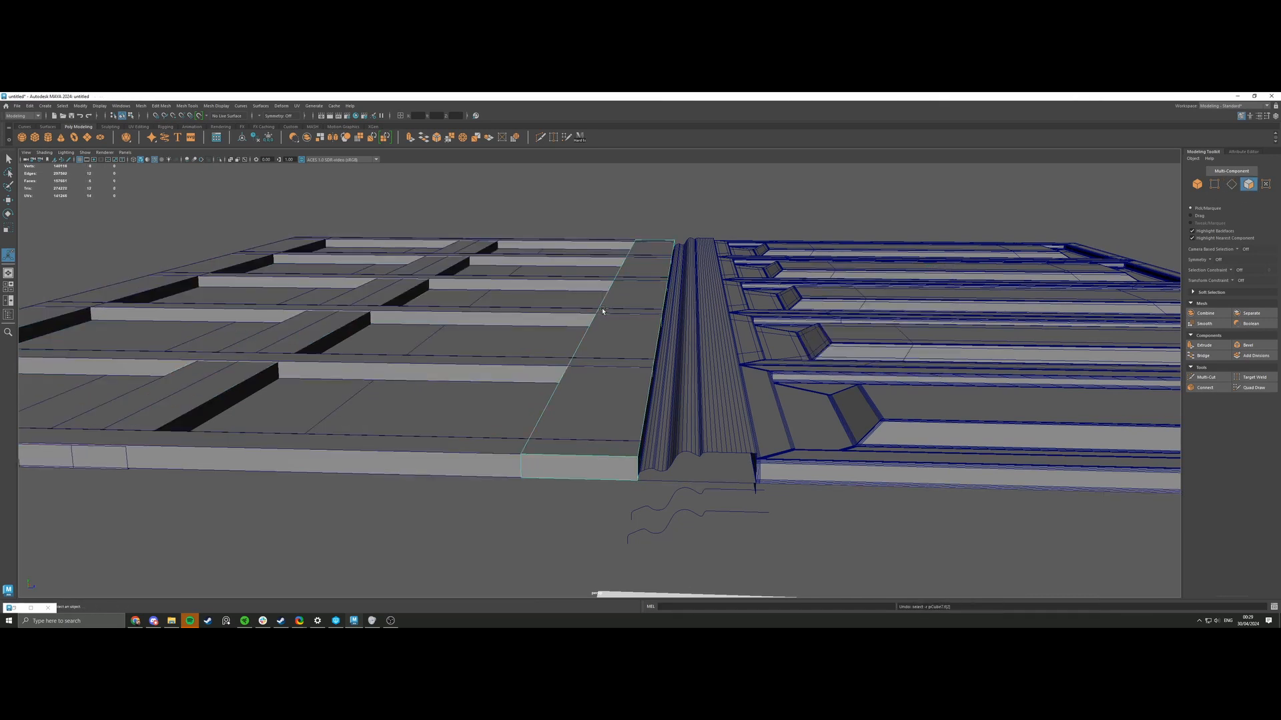
pyautogui.hotkey('ctrl', 'z')
pyautogui.scroll(-4, 602, 309)
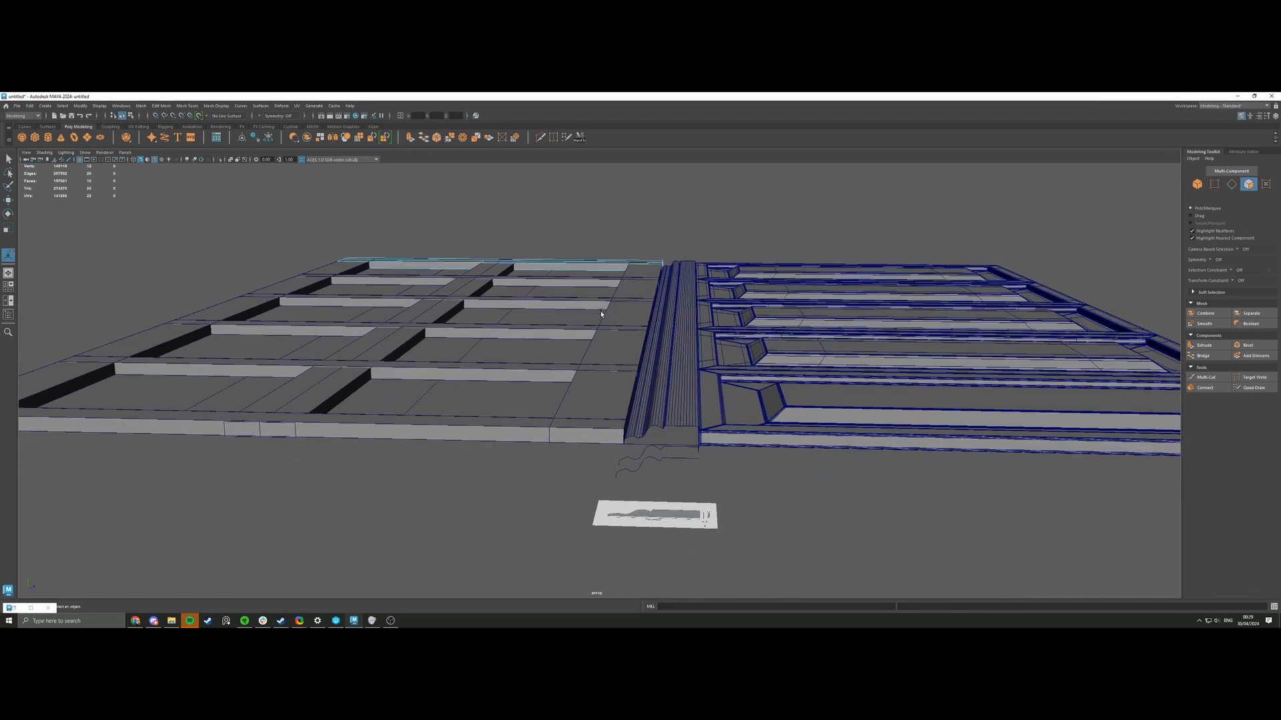
pyautogui.keyDown('alt'); pyautogui.moveTo(603, 305); pyautogui.dragTo(578, 323); pyautogui.keyUp('alt')
pyautogui.hotkey('ctrl', 'z')
pyautogui.keyDown('alt'); pyautogui.moveTo(594, 317); pyautogui.dragTo(527, 323, button='middle'); pyautogui.keyUp('alt')
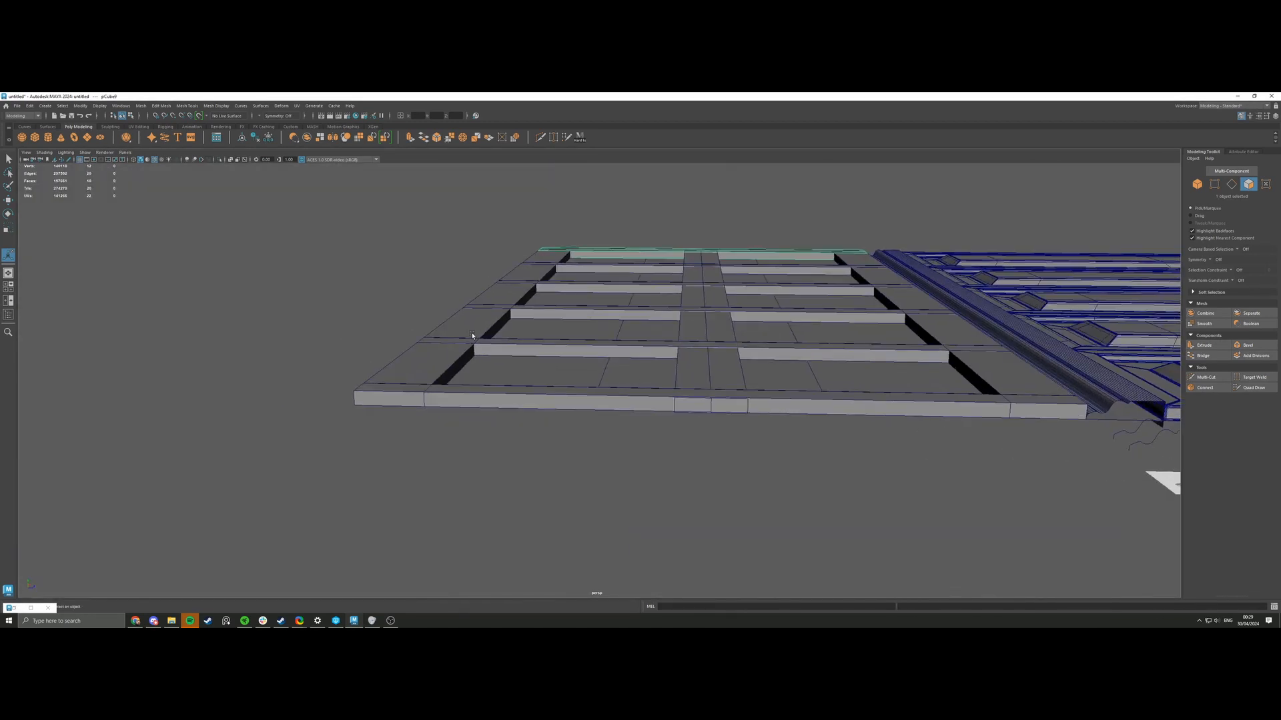
pyautogui.hotkey('ctrl', 'z')
# Bevel the outer rail, the one farthest from the moulding, with Chamfer off.
pyautogui.click(543, 283)
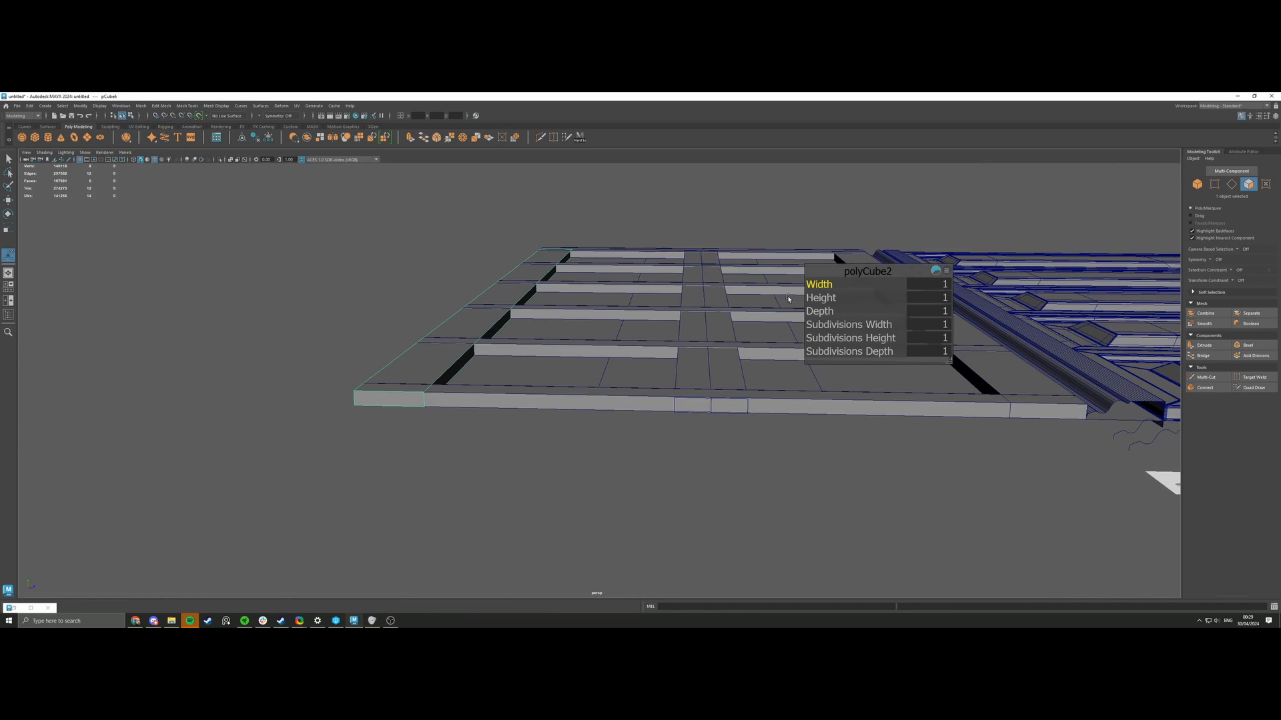
pyautogui.press('q')
pyautogui.click(1248, 344)
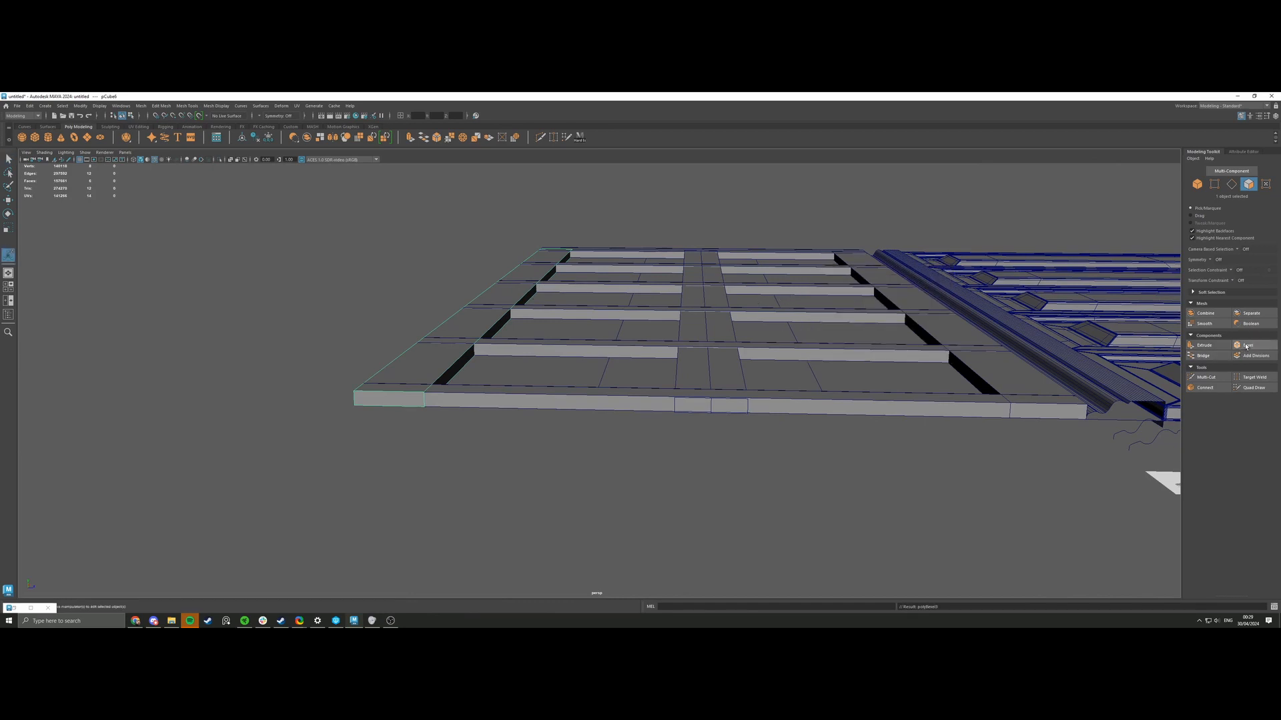
pyautogui.click(932, 354)
pyautogui.keyDown('alt'); pyautogui.moveTo(618, 327); pyautogui.dragTo(720, 355, button='middle'); pyautogui.keyUp('alt')
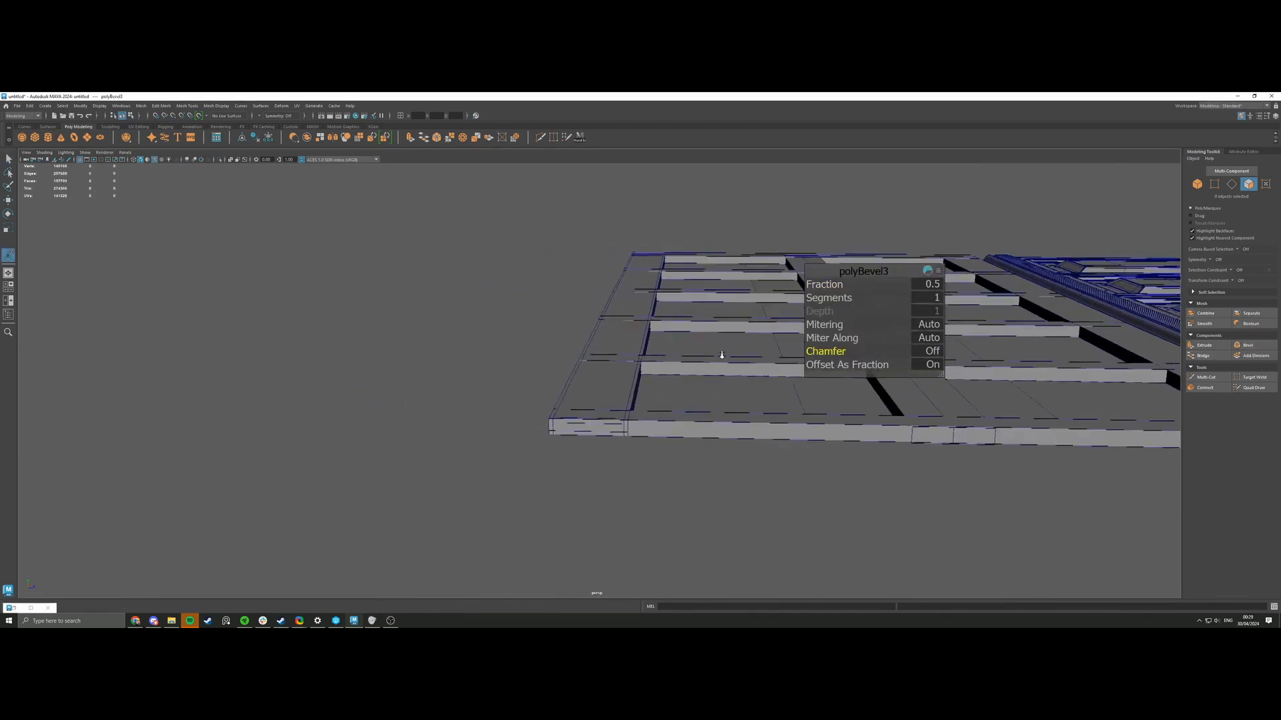
pyautogui.keyDown('alt'); pyautogui.moveTo(722, 355); pyautogui.dragTo(855, 354, button='right'); pyautogui.keyUp('alt')
# Set the outer rail bevel's fraction to 0.2 and its segments to 6.
pyautogui.click(938, 287)
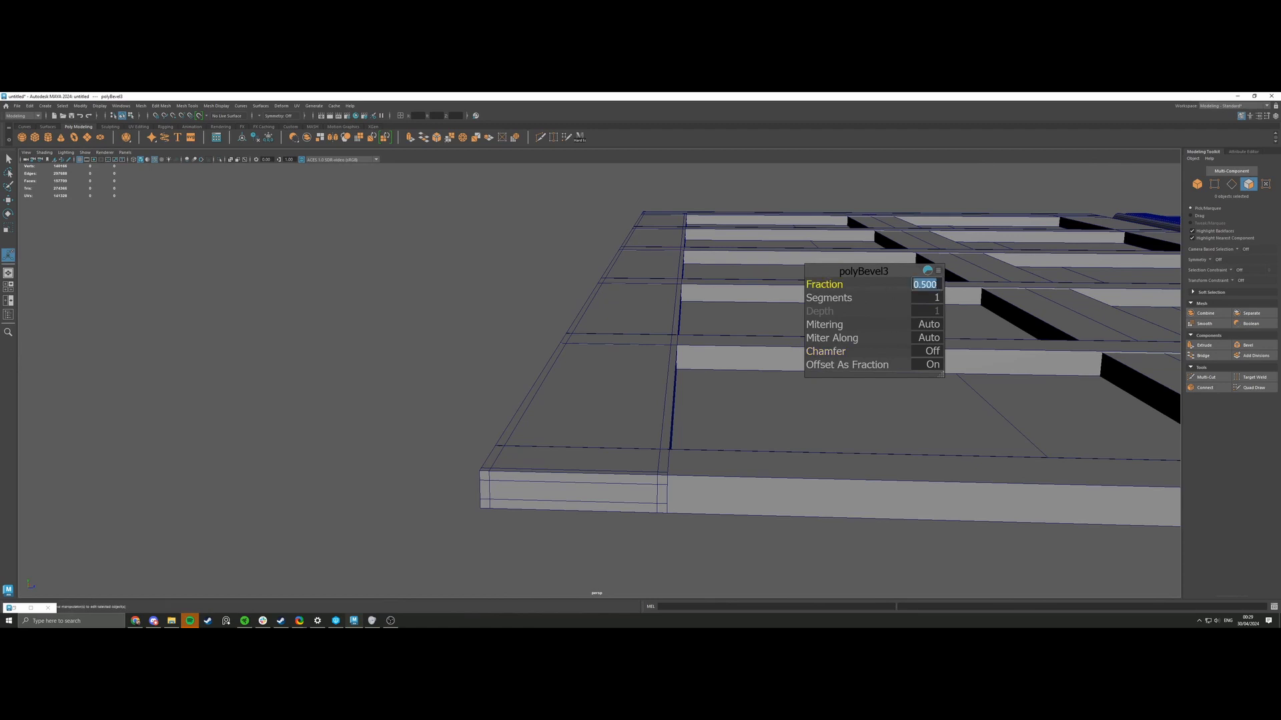
pyautogui.write('0.02')
pyautogui.press('Return')
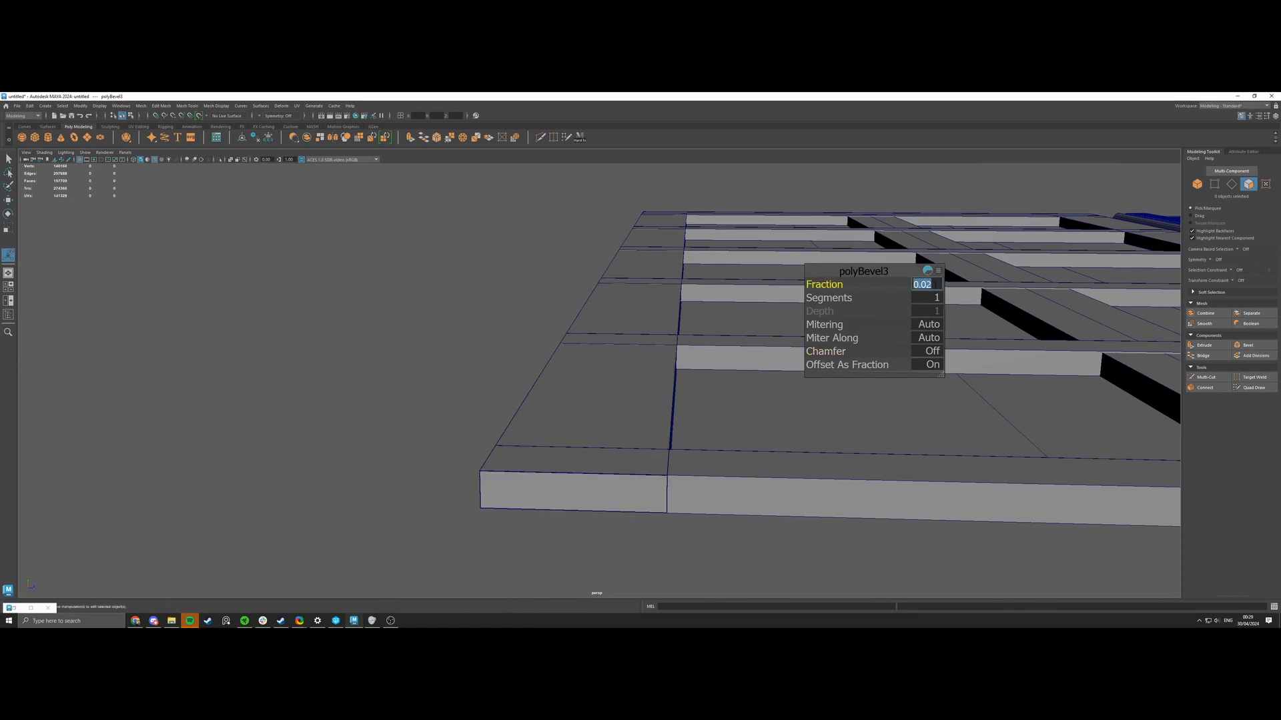
pyautogui.press('Return')
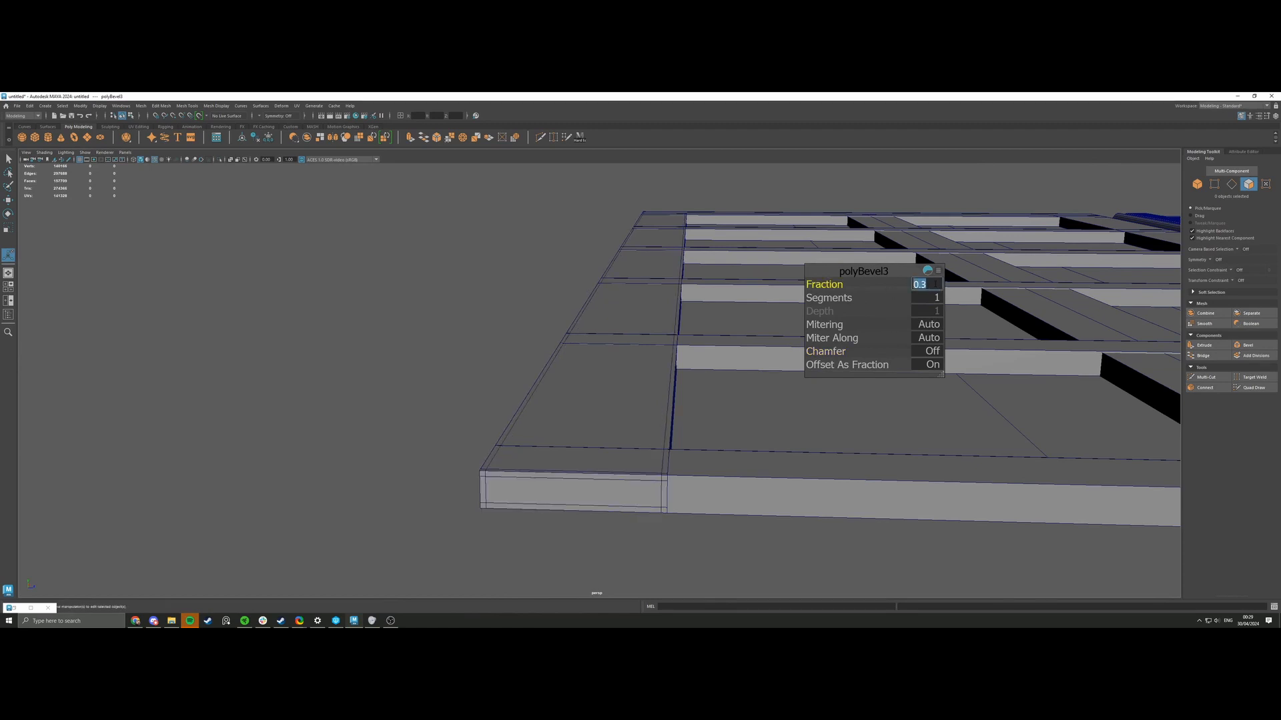
pyautogui.write('0.2')
pyautogui.press('Return')
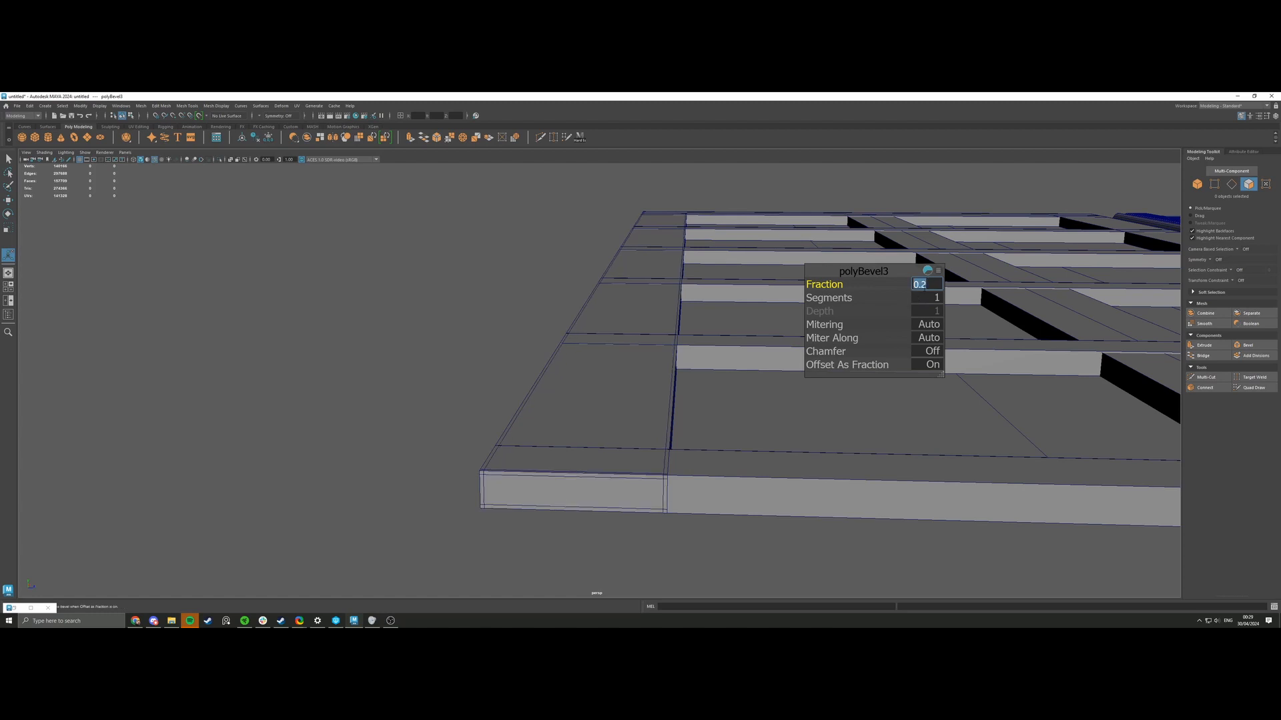
pyautogui.moveTo(846, 298); pyautogui.dragTo(867, 298)
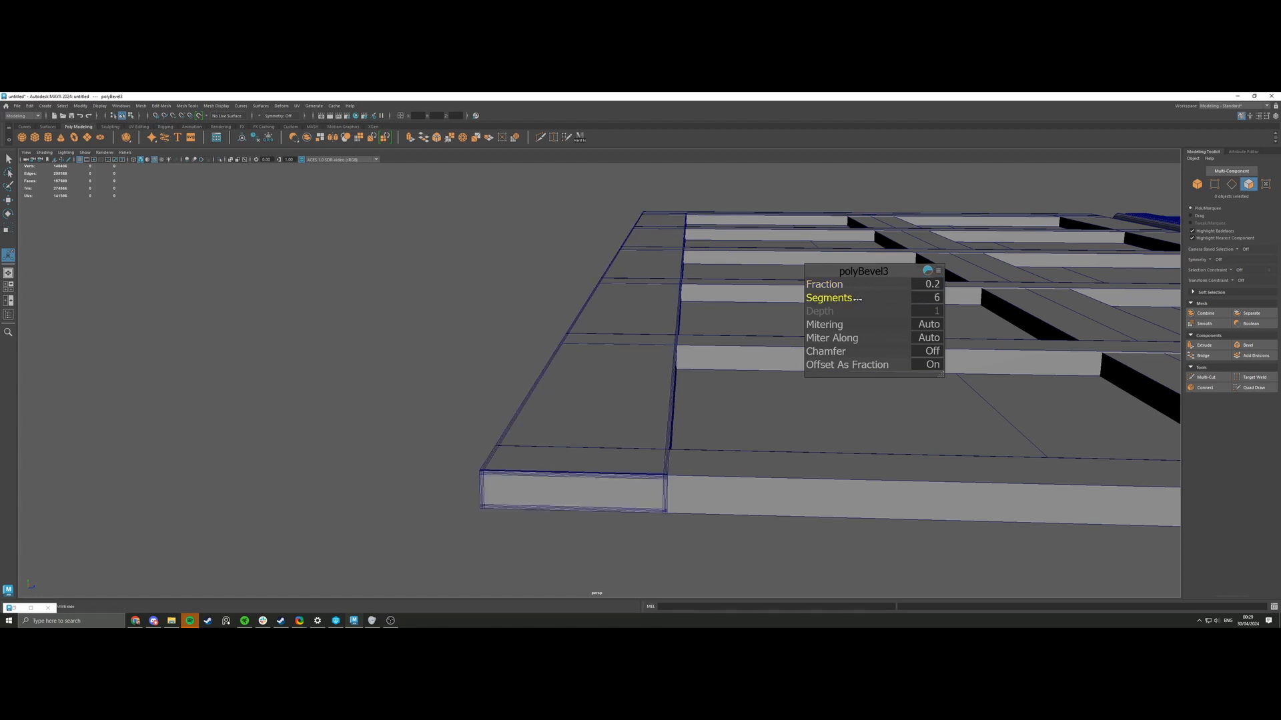
pyautogui.keyDown('alt'); pyautogui.moveTo(787, 295); pyautogui.dragTo(625, 354); pyautogui.keyUp('alt')
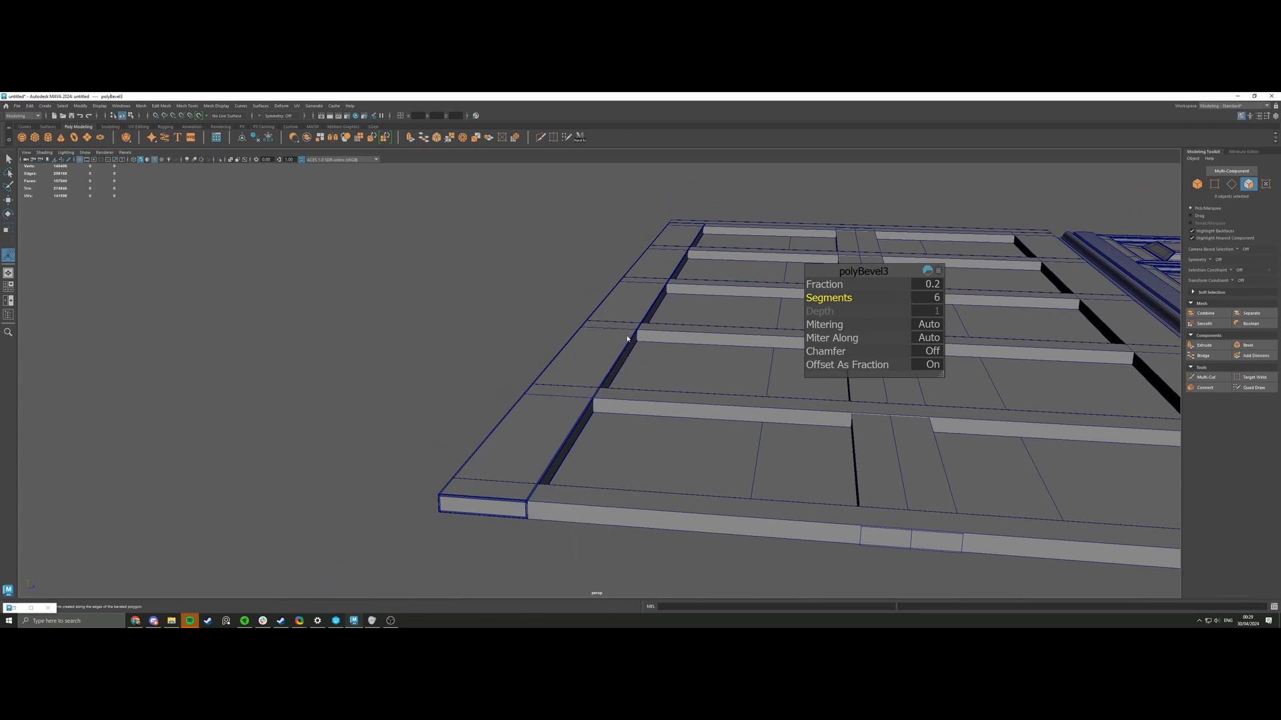
pyautogui.press('q')
# Bevel all edges of the inner rail, the one running beside the moulding.
pyautogui.scroll(-6, 746, 366)
pyautogui.keyDown('alt'); pyautogui.moveTo(747, 366); pyautogui.dragTo(827, 379); pyautogui.keyUp('alt')
pyautogui.scroll(3, 828, 380)
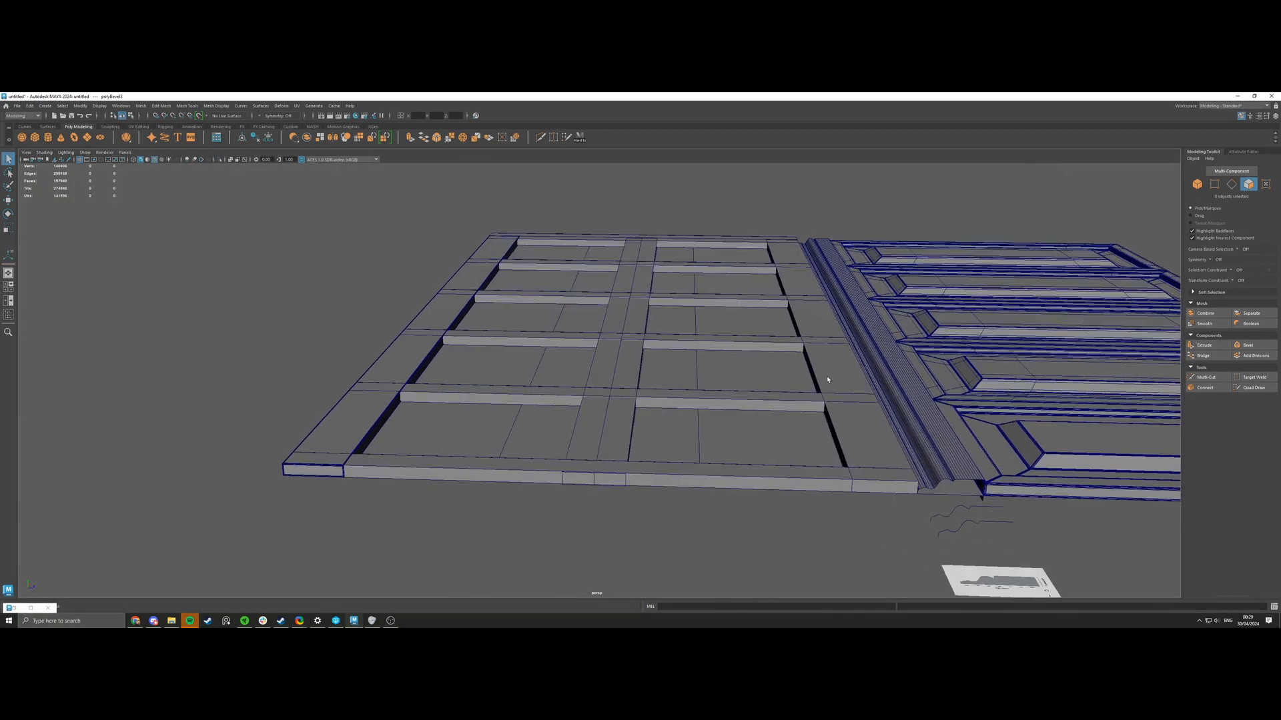
pyautogui.click(1246, 345)
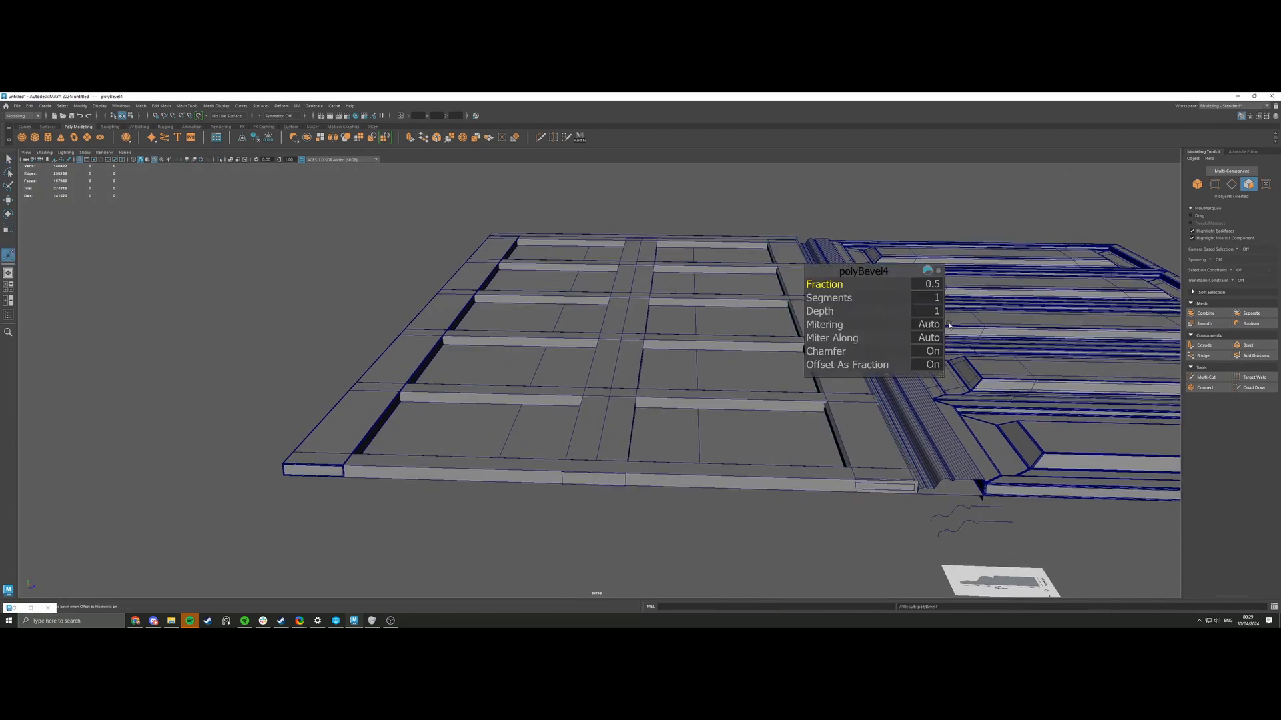
# Switch the inner rail bevel's Chamfer off and set its segments to 6.
pyautogui.click(932, 285)
pyautogui.keyDown('alt'); pyautogui.moveTo(362, 395); pyautogui.dragTo(530, 348, button='middle'); pyautogui.keyUp('alt')
pyautogui.keyDown('alt'); pyautogui.moveTo(530, 348); pyautogui.dragTo(652, 343, button='right'); pyautogui.keyUp('alt')
pyautogui.keyDown('alt'); pyautogui.moveTo(651, 343); pyautogui.dragTo(561, 373, button='middle'); pyautogui.keyUp('alt')
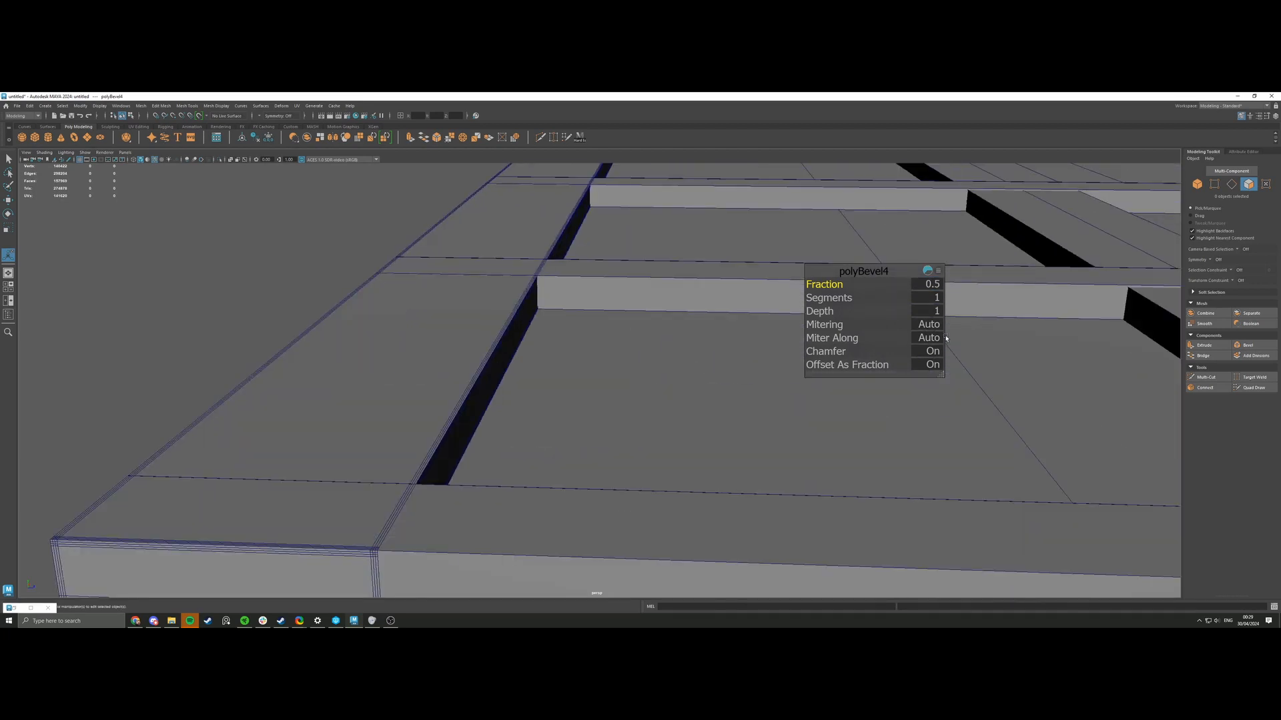
pyautogui.click(932, 352)
pyautogui.click(940, 301)
pyautogui.keyDown('alt'); pyautogui.moveTo(887, 320); pyautogui.dragTo(734, 337, button='right'); pyautogui.keyUp('alt')
pyautogui.keyDown('alt'); pyautogui.moveTo(733, 336); pyautogui.dragTo(563, 355, button='middle'); pyautogui.keyUp('alt')
pyautogui.keyDown('alt'); pyautogui.moveTo(563, 354); pyautogui.dragTo(674, 367, button='right'); pyautogui.keyUp('alt')
pyautogui.keyDown('alt'); pyautogui.moveTo(674, 367); pyautogui.dragTo(746, 383, button='middle'); pyautogui.keyUp('alt')
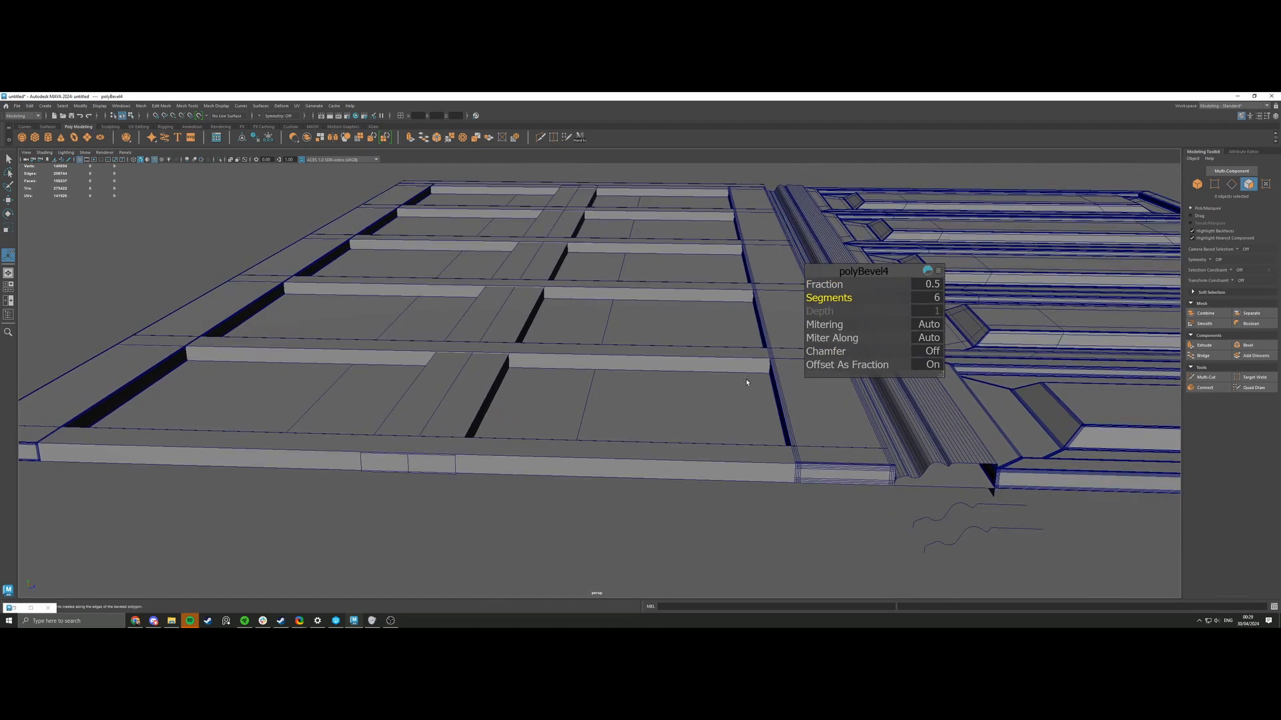
# Undo the Chamfer and segment changes on the inner rail's bevel.
pyautogui.moveTo(767, 401); pyautogui.dragTo(813, 367, button='right')
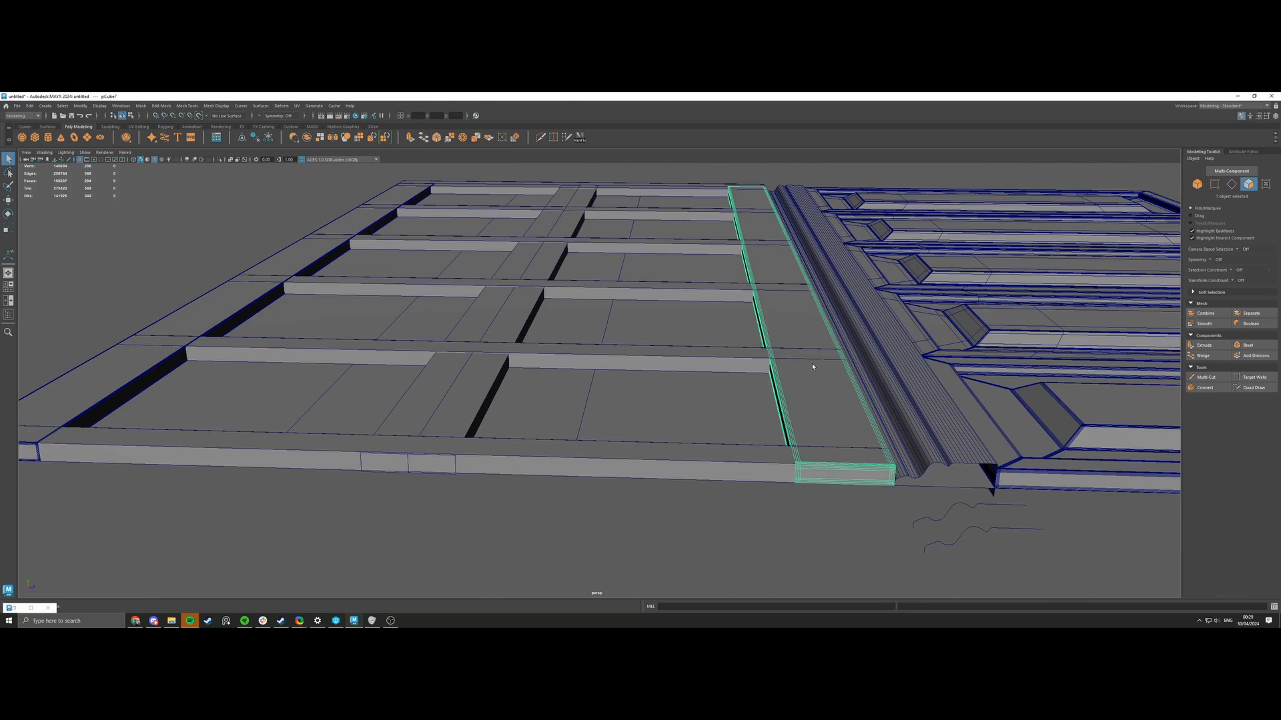
pyautogui.hotkey('ctrl', 'z')
pyautogui.hotkey('ctrl', 'z')
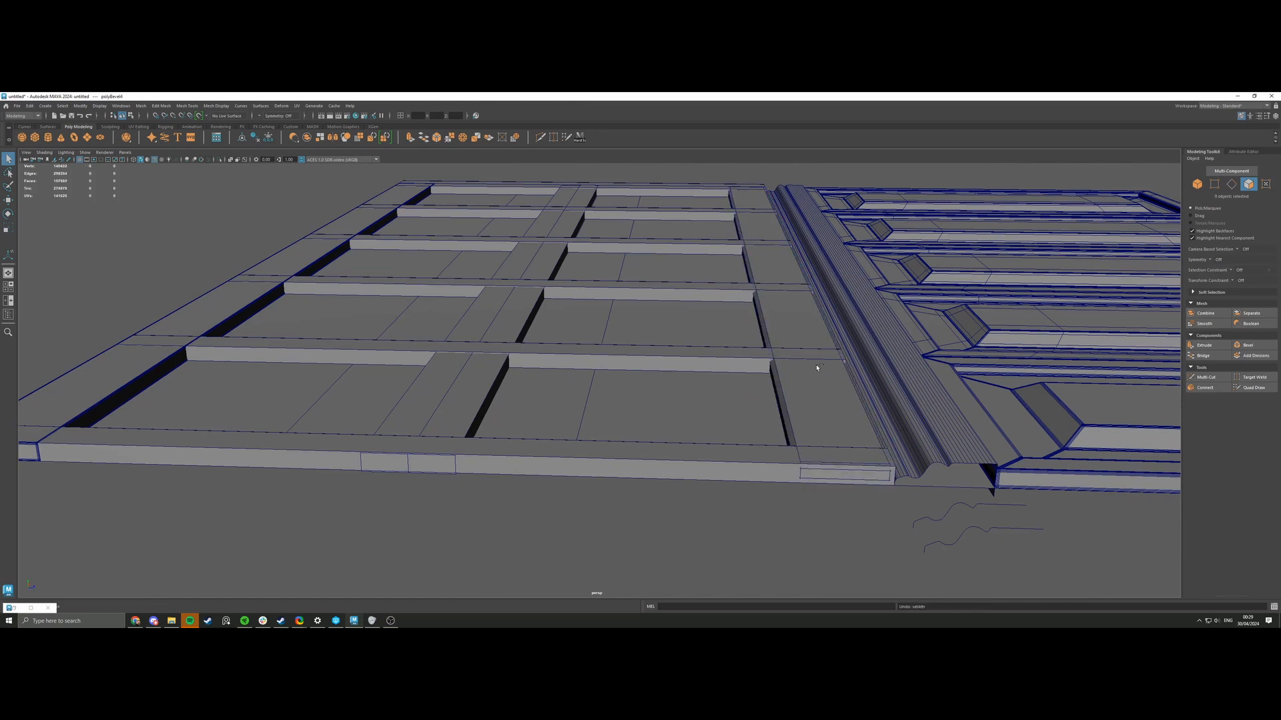
# Set the inner rail bevel's fraction to 0.2 and segments to 6, with Chamfer off.
pyautogui.write('t')
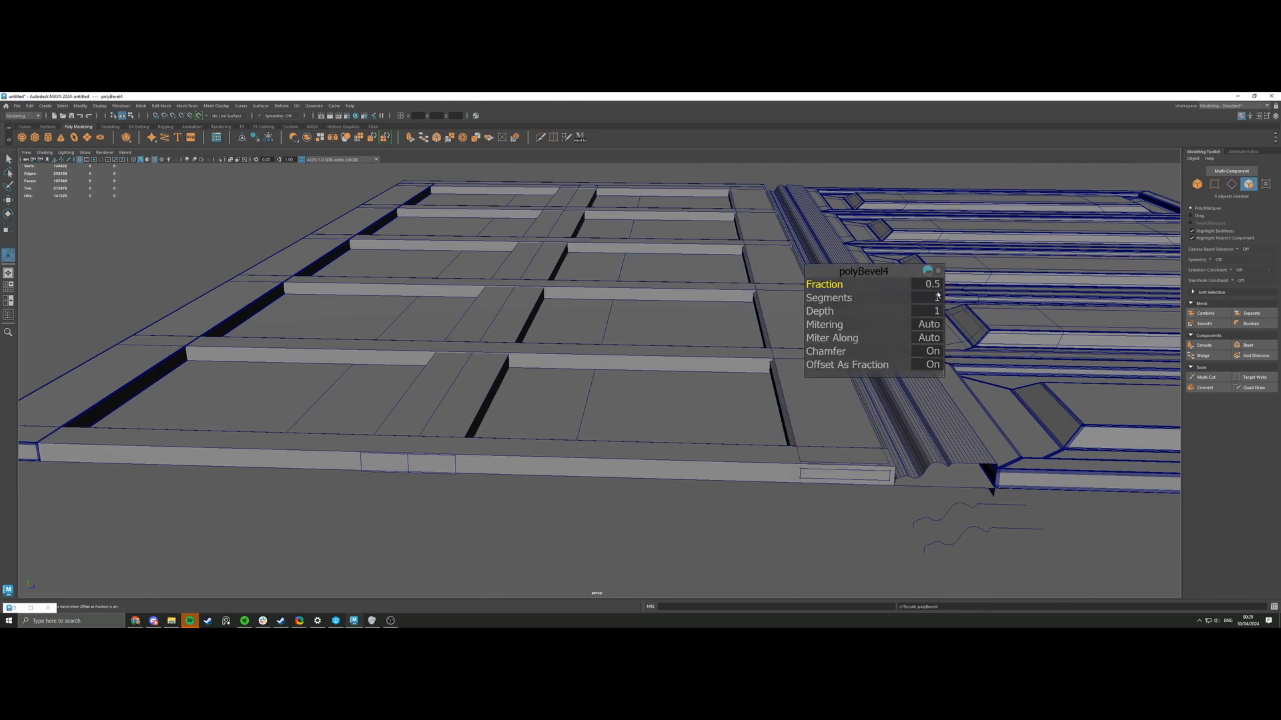
pyautogui.write('0.2')
pyautogui.press('Tab')
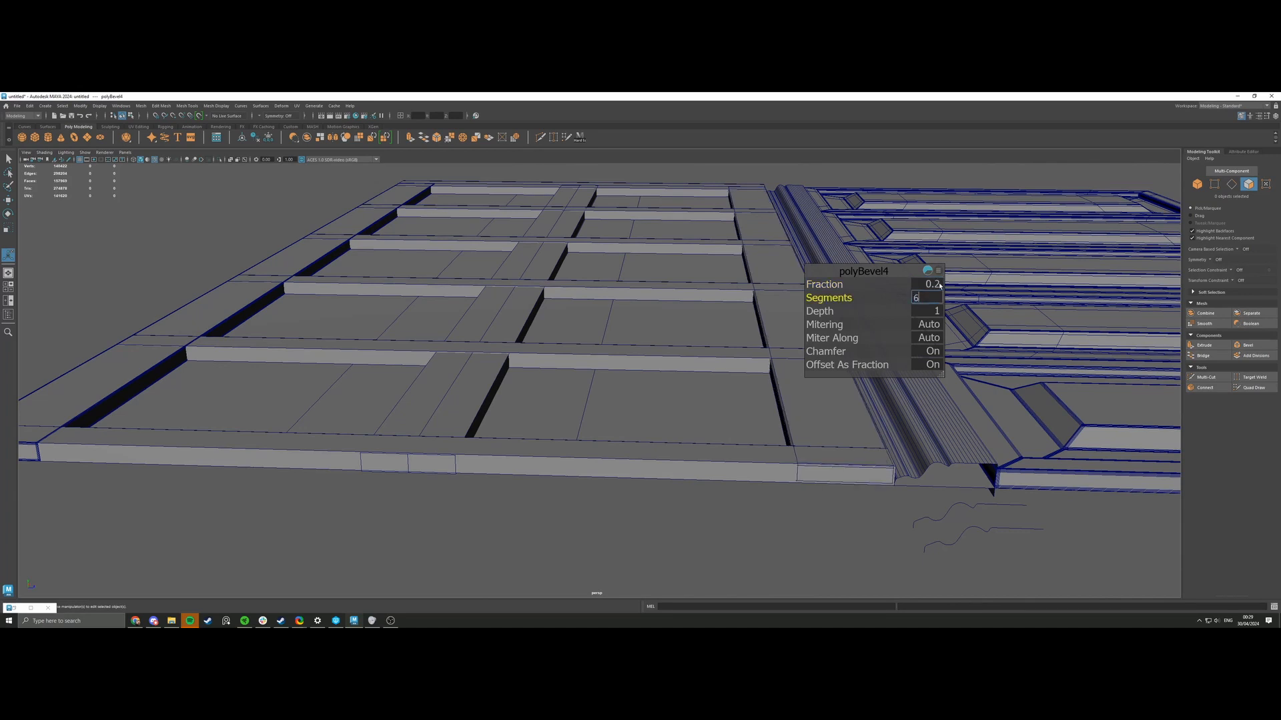
pyautogui.press('Tab')
pyautogui.click(932, 352)
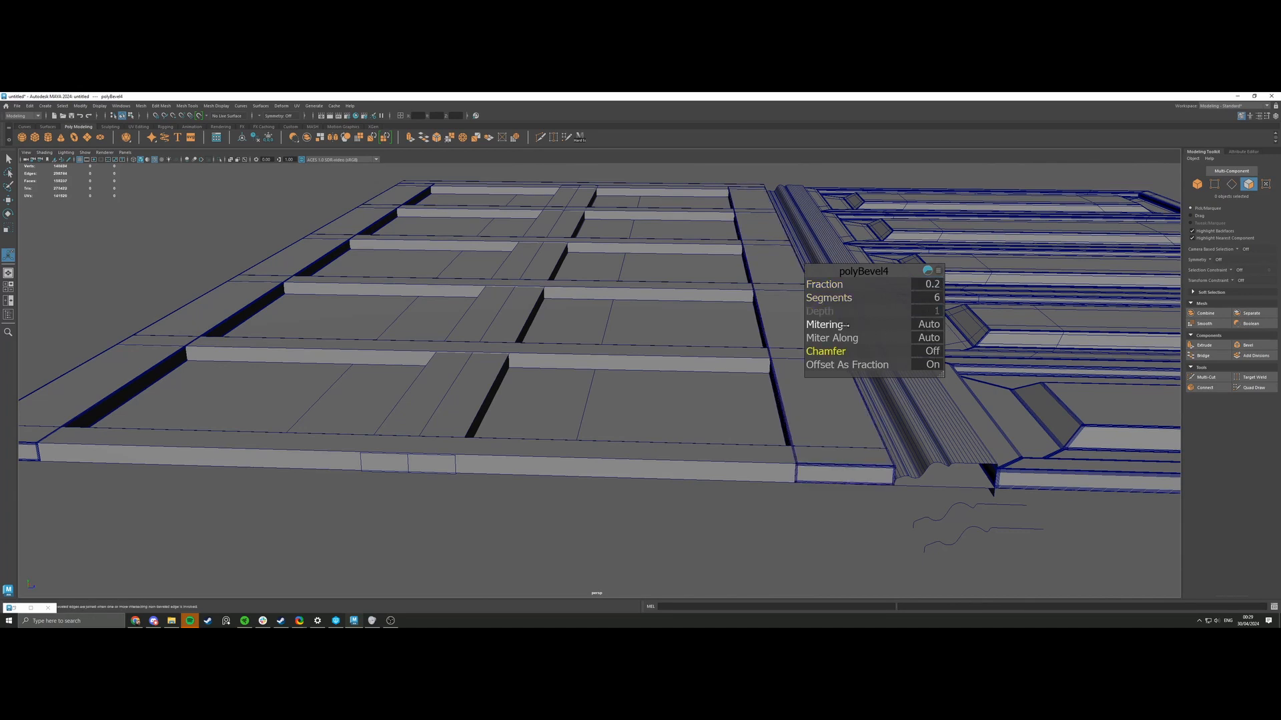
# Try the smooth preview on the second upright from the near end, return it to the unsmoothed display and clear the selection.
pyautogui.rightClick(783, 352)
pyautogui.press('q')
pyautogui.click(785, 359)
pyautogui.press('3')
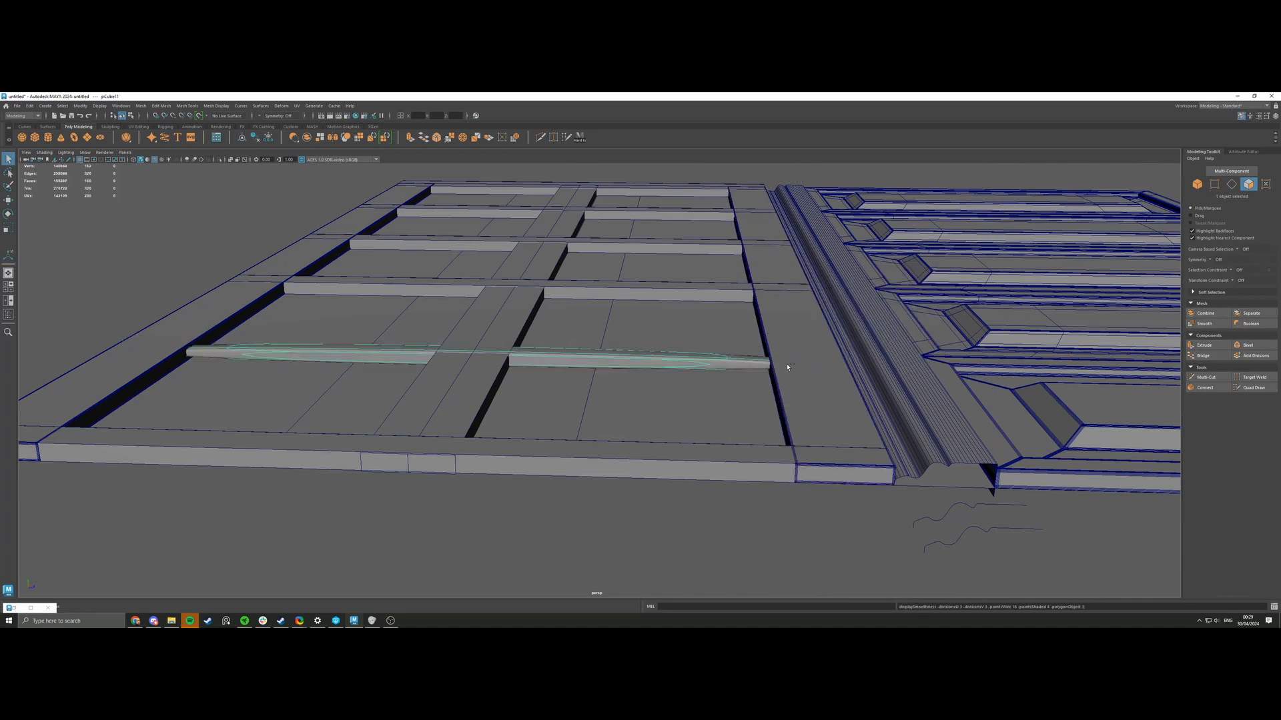
pyautogui.press('1')
pyautogui.click(794, 380)
pyautogui.rightClick(794, 380)
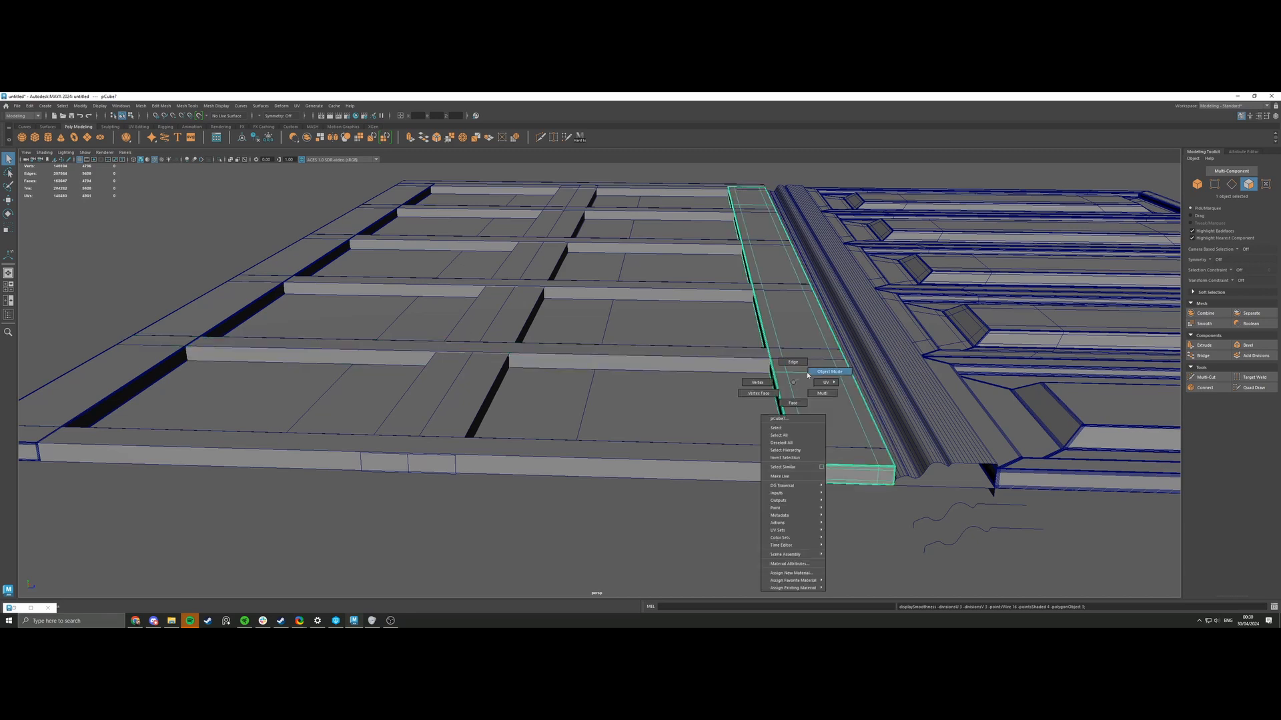
pyautogui.click(193, 243)
# Hide the wireframe overlay and examine the bevelled inner rail's edges where it meets the uprights.
pyautogui.click(156, 161)
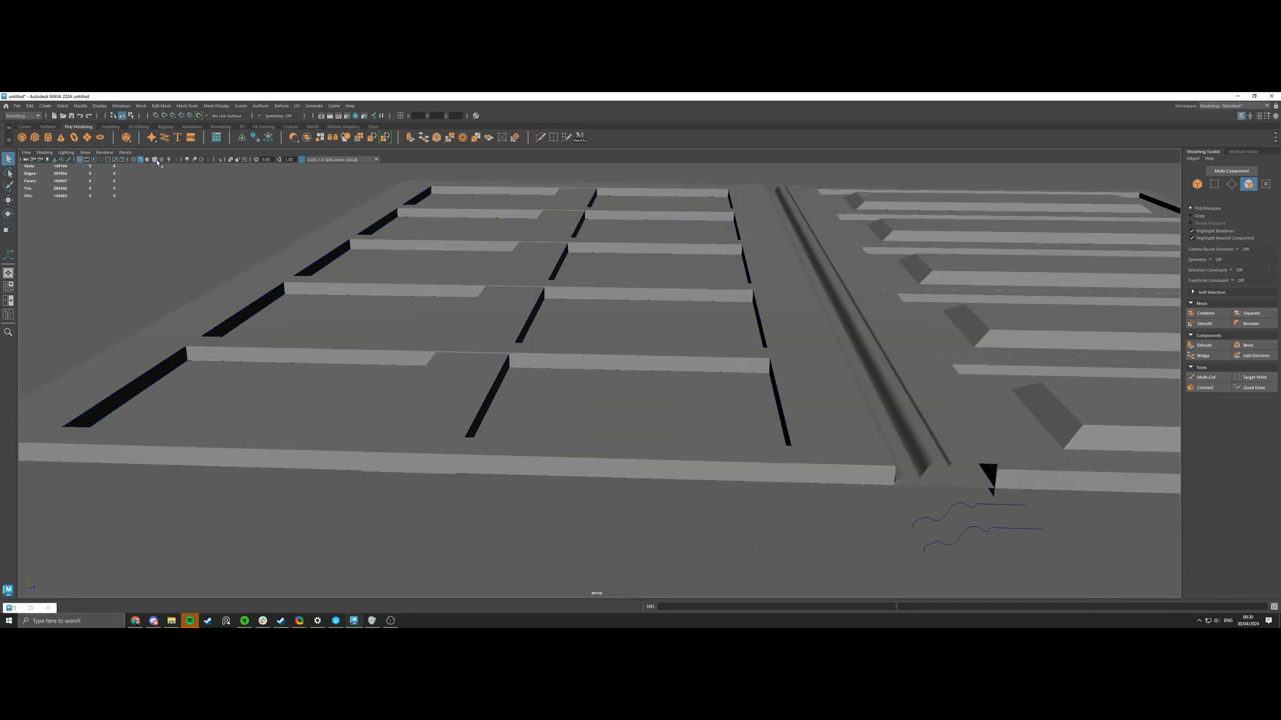
pyautogui.keyDown('alt'); pyautogui.moveTo(547, 327); pyautogui.dragTo(498, 338, button='middle'); pyautogui.keyUp('alt')
pyautogui.keyDown('alt'); pyautogui.moveTo(498, 337); pyautogui.dragTo(652, 451, button='right'); pyautogui.keyUp('alt')
pyautogui.keyDown('alt'); pyautogui.moveTo(652, 451); pyautogui.dragTo(710, 446); pyautogui.keyUp('alt')
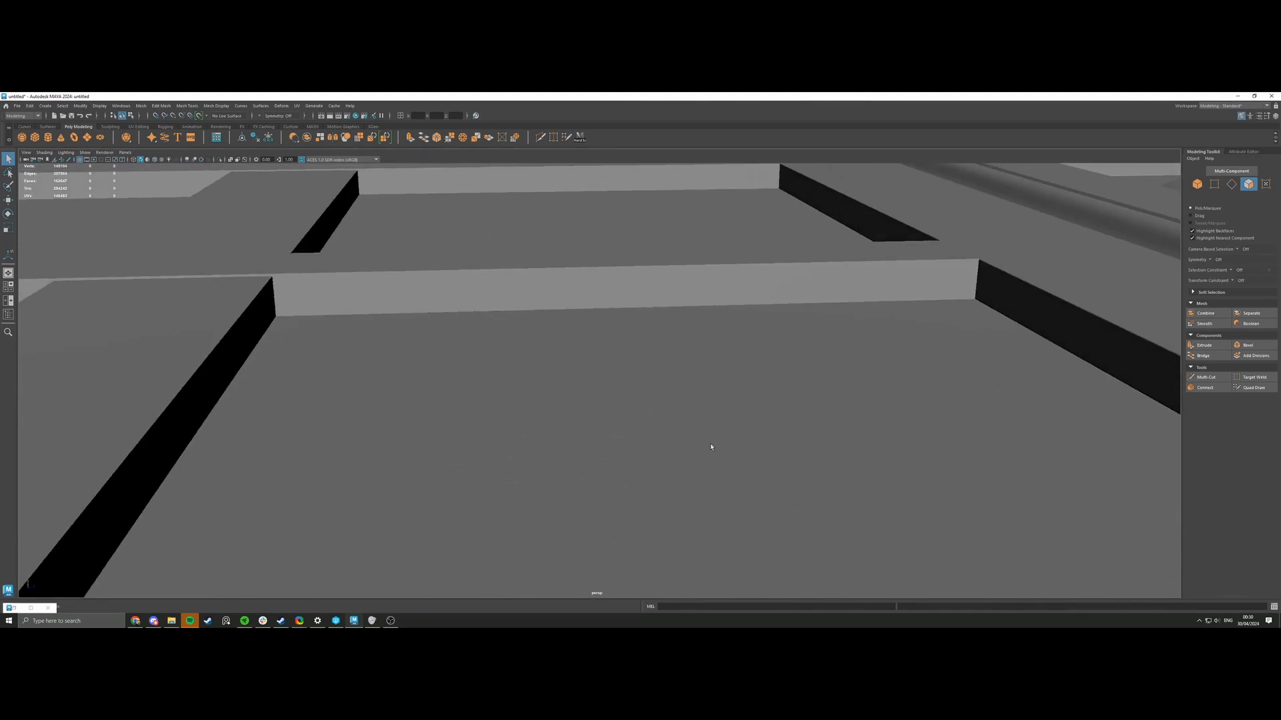
pyautogui.keyDown('alt'); pyautogui.moveTo(710, 446); pyautogui.dragTo(637, 435, button='middle'); pyautogui.keyUp('alt')
pyautogui.keyDown('alt'); pyautogui.moveTo(637, 435); pyautogui.dragTo(699, 434); pyautogui.keyUp('alt')
pyautogui.click(812, 426)
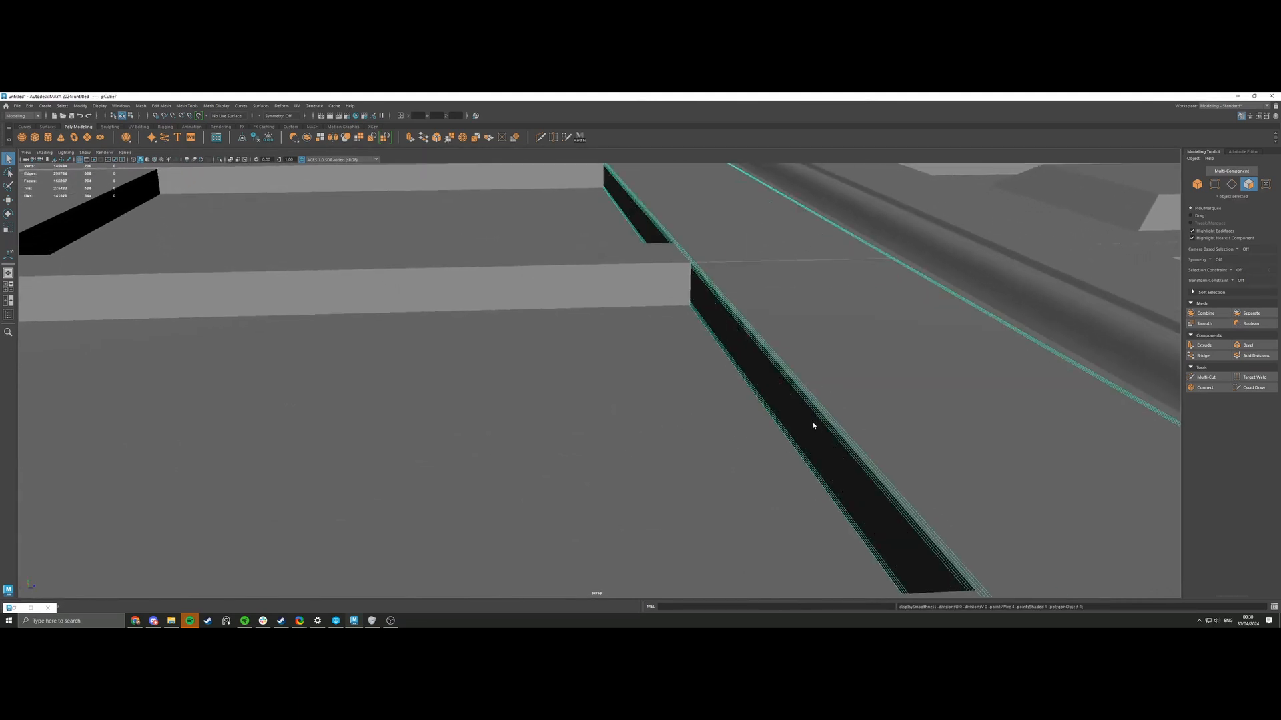
pyautogui.keyDown('alt'); pyautogui.moveTo(812, 426); pyautogui.dragTo(452, 418, button='right'); pyautogui.keyUp('alt')
pyautogui.keyDown('alt'); pyautogui.moveTo(451, 418); pyautogui.dragTo(567, 446, button='middle'); pyautogui.keyUp('alt')
pyautogui.keyDown('alt'); pyautogui.moveTo(566, 446); pyautogui.dragTo(533, 445, button='right'); pyautogui.keyUp('alt')
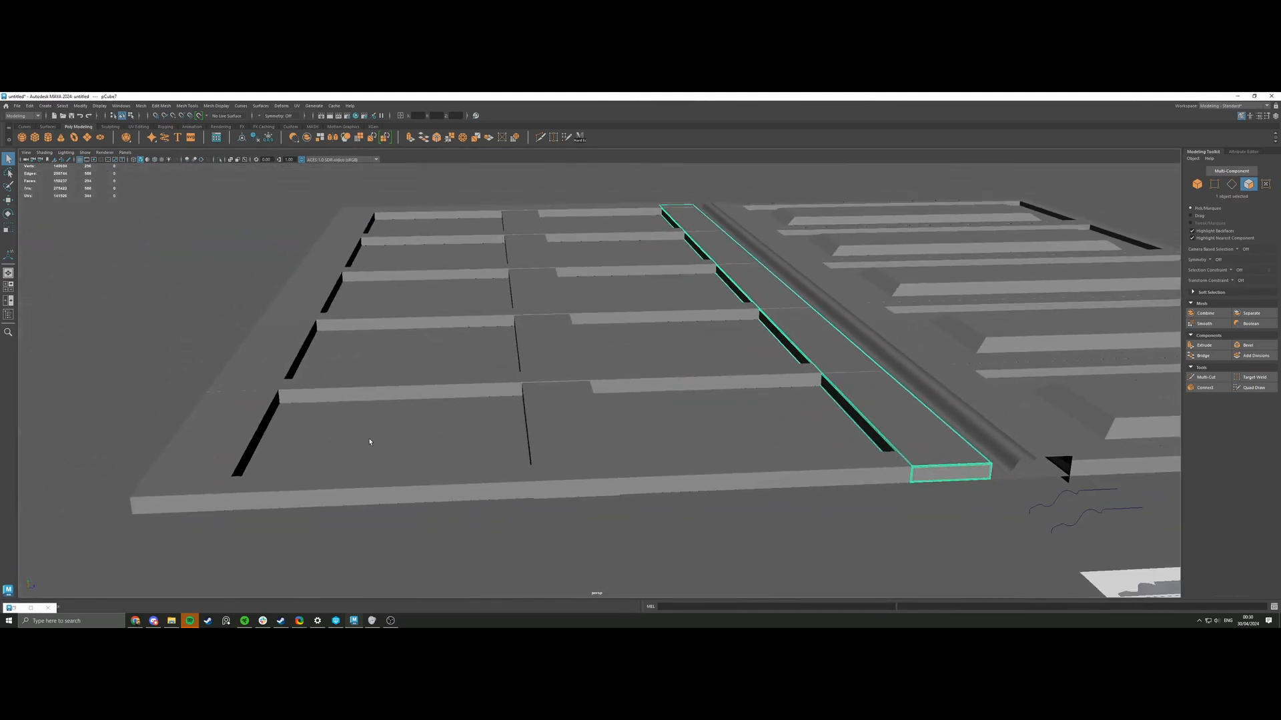
# Try bevelling the near end upright with Chamfer off, showing the wireframe overlay.
pyautogui.click(366, 485)
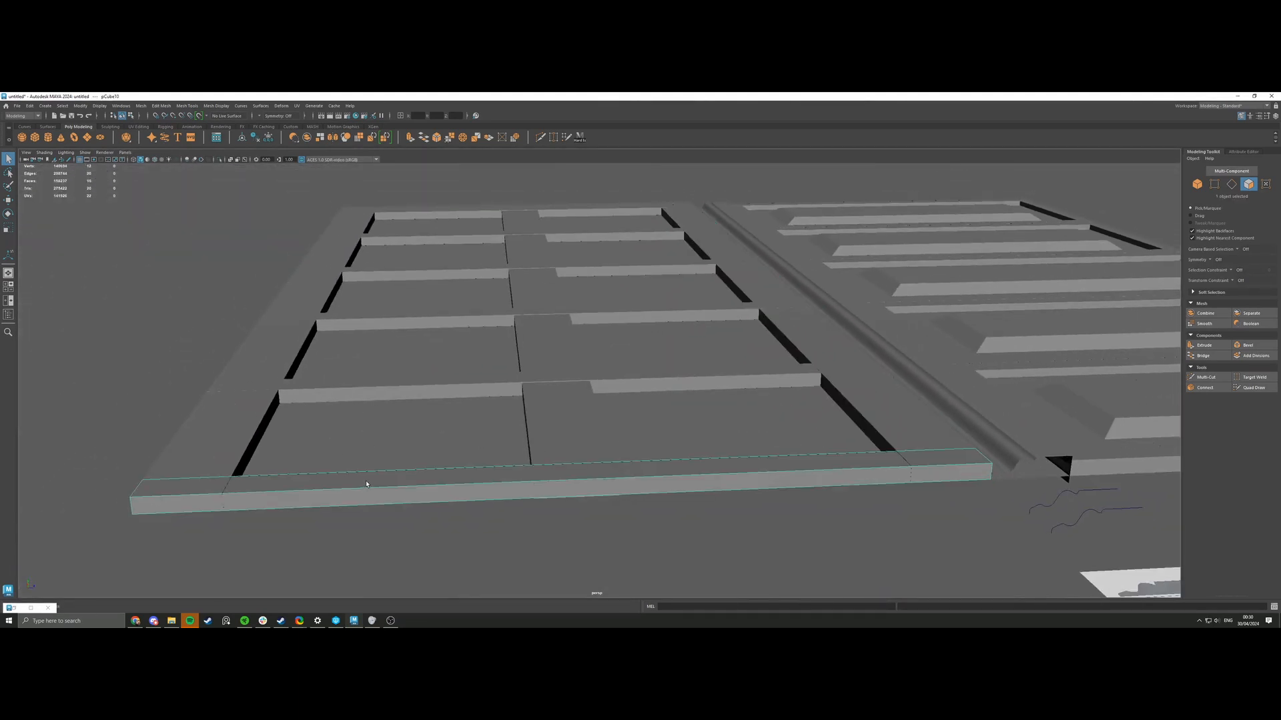
pyautogui.click(1248, 345)
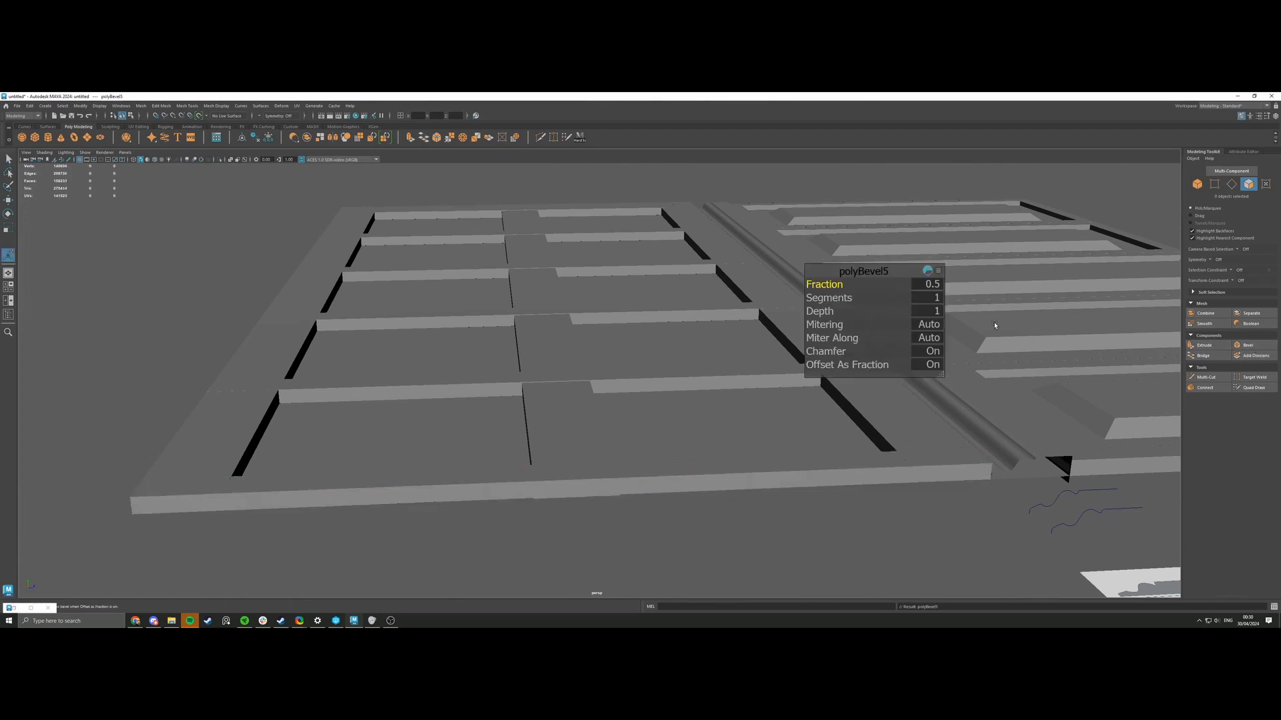
pyautogui.click(156, 160)
pyautogui.click(931, 352)
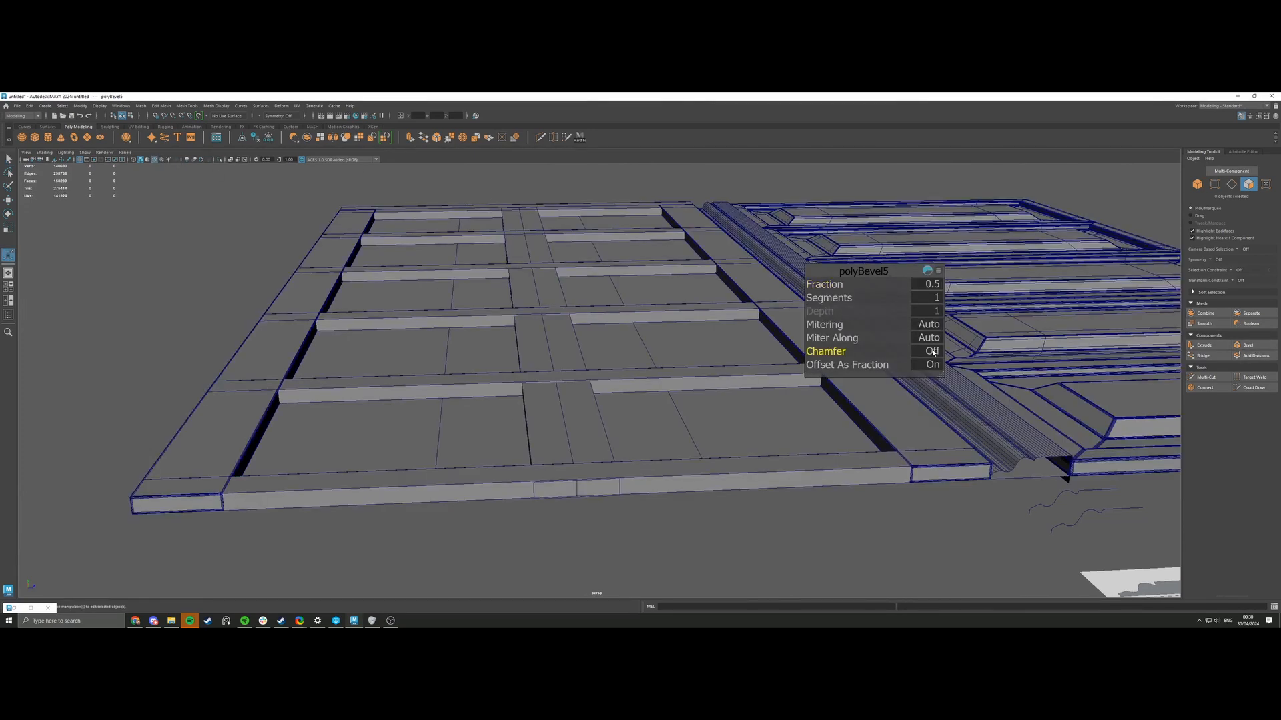
pyautogui.moveTo(921, 286); pyautogui.dragTo(838, 285)
pyautogui.click(758, 370)
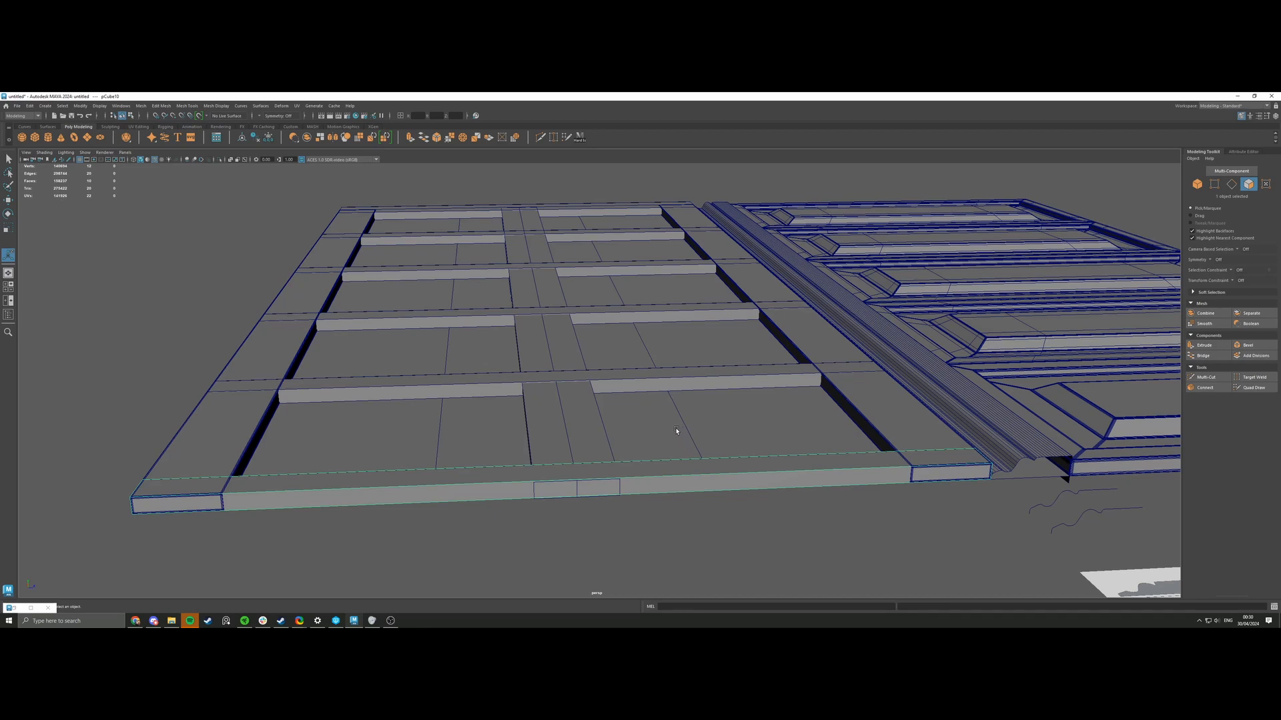
# Bevel all edges of the middle rail with Chamfer off.
pyautogui.keyDown('alt'); pyautogui.moveTo(677, 431); pyautogui.dragTo(626, 439); pyautogui.keyUp('alt')
pyautogui.click(615, 448)
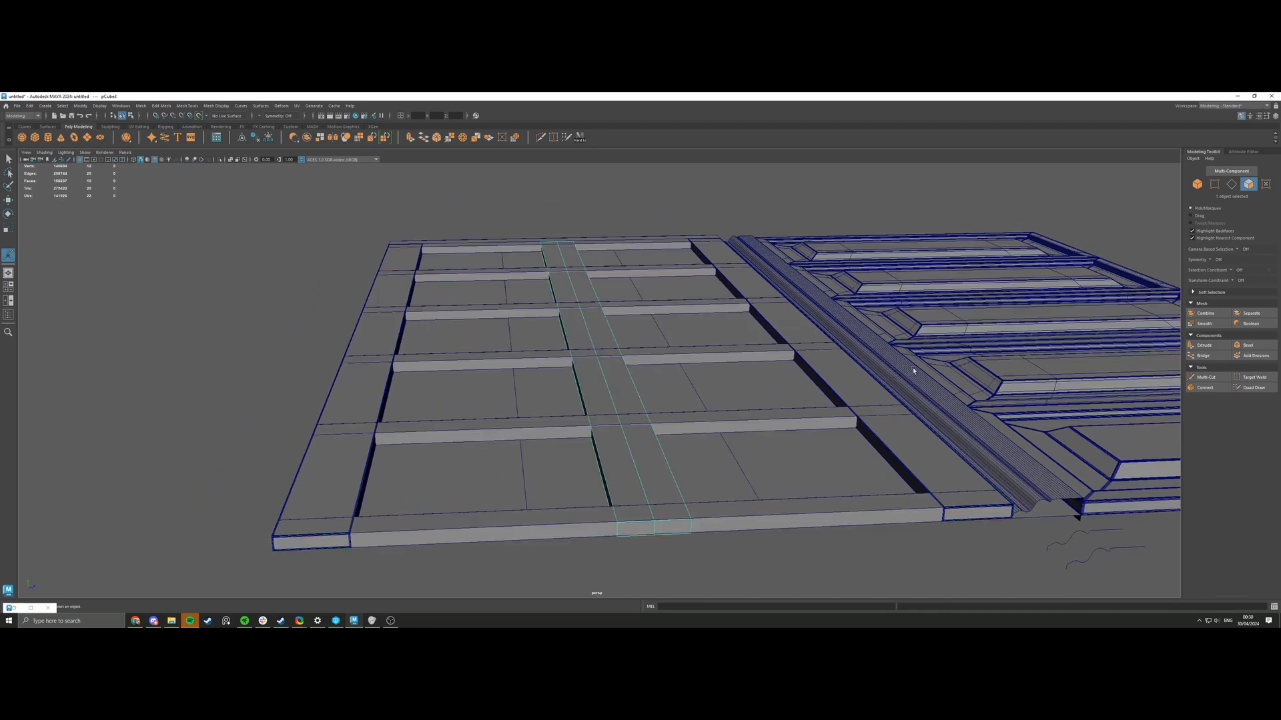
pyautogui.scroll(-2, 723, 366)
pyautogui.keyDown('alt'); pyautogui.moveTo(723, 366); pyautogui.dragTo(800, 360); pyautogui.keyUp('alt')
pyautogui.click(1247, 346)
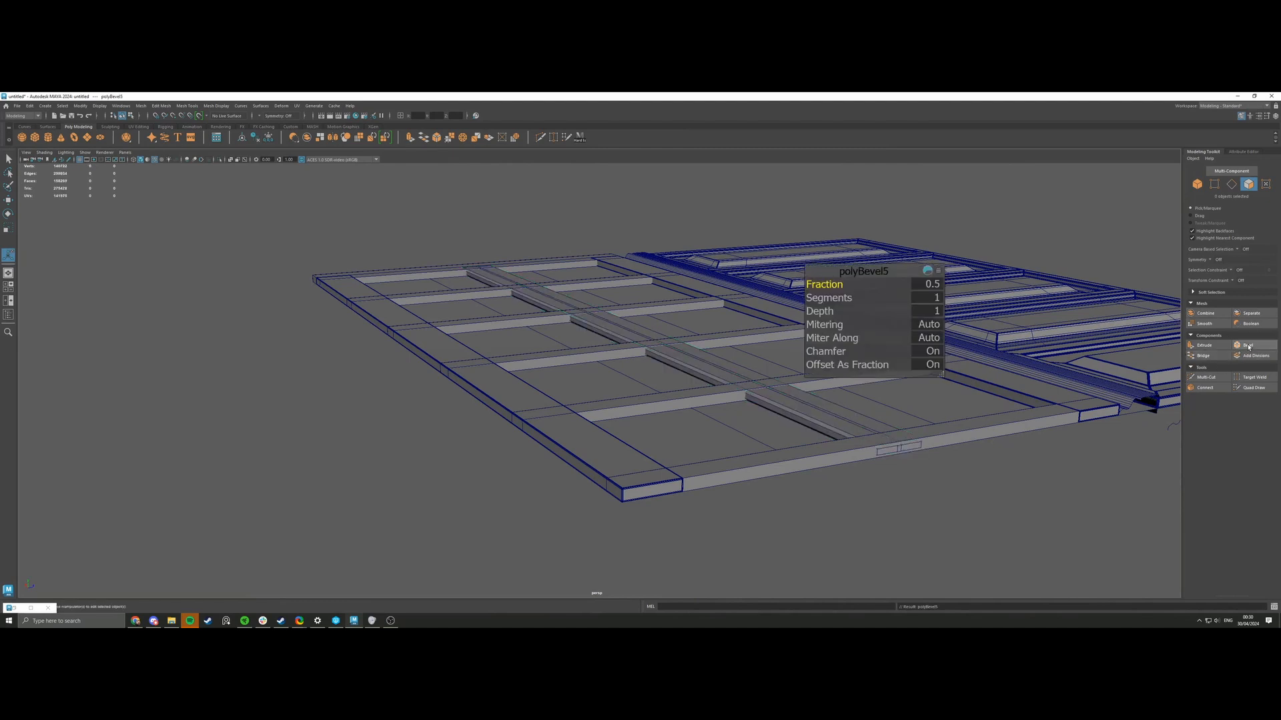
pyautogui.scroll(2, 935, 353)
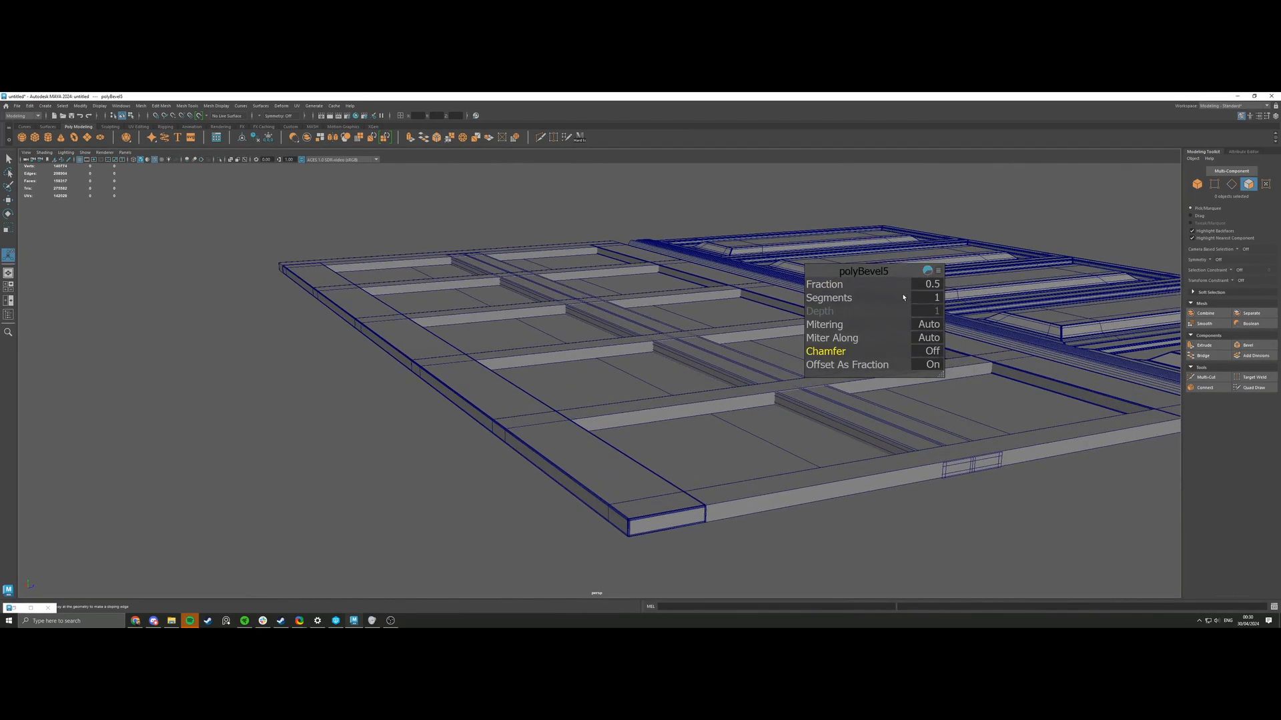
# Set the middle rail bevel's fraction to 0.2 and its segments to 6.
pyautogui.click(932, 286)
pyautogui.write('0.2')
pyautogui.press('Tab')
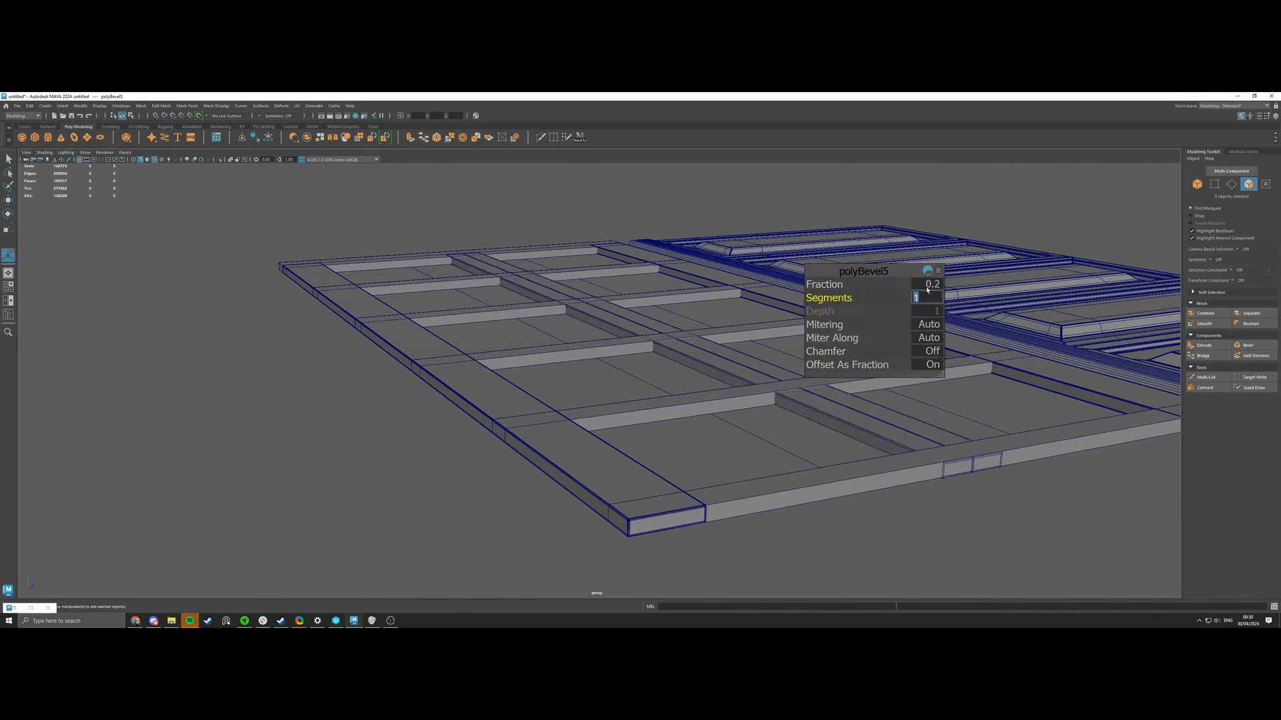
pyautogui.write('6')
pyautogui.press('Return')
# Try bevelling the second upright from the near end, and undo it.
pyautogui.click(705, 399)
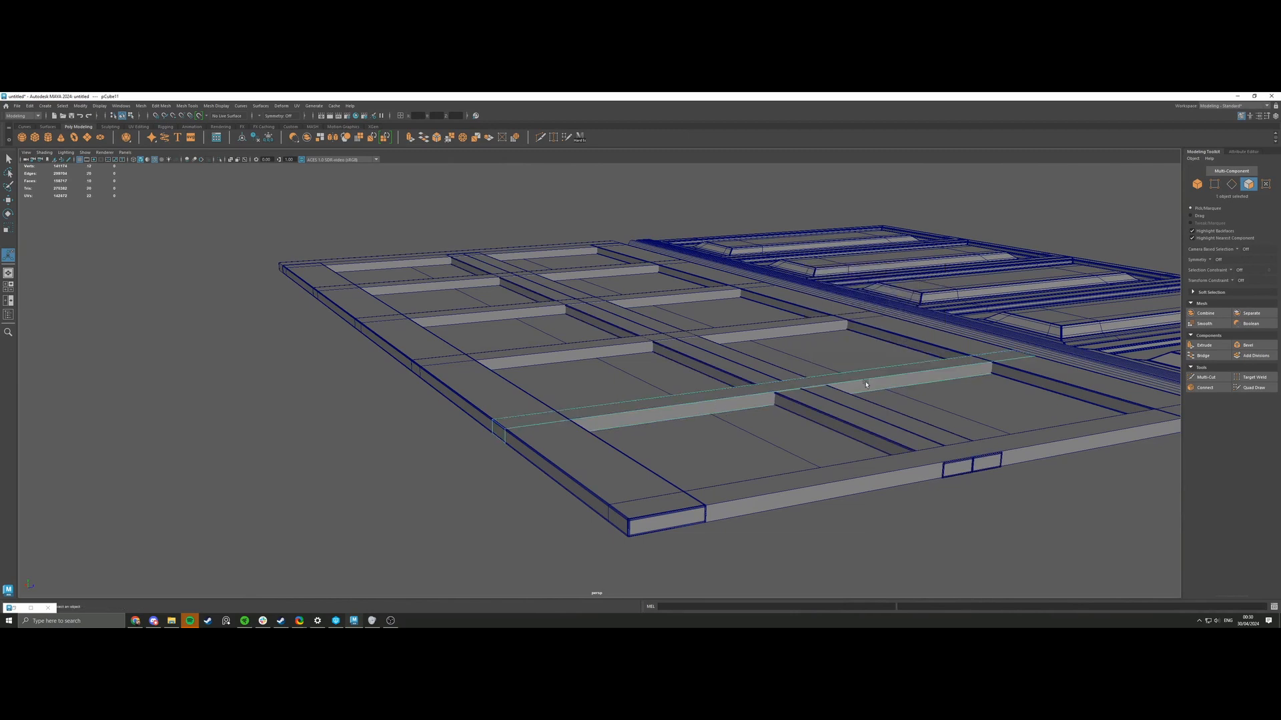
pyautogui.click(1250, 345)
pyautogui.hotkey('ctrl', 'z')
# Try moving the long side face of the second upright outward, and undo the move.
pyautogui.press('w')
pyautogui.moveTo(707, 405); pyautogui.dragTo(710, 421, button='right')
pyautogui.click(743, 406)
pyautogui.moveTo(785, 389); pyautogui.dragTo(792, 392)
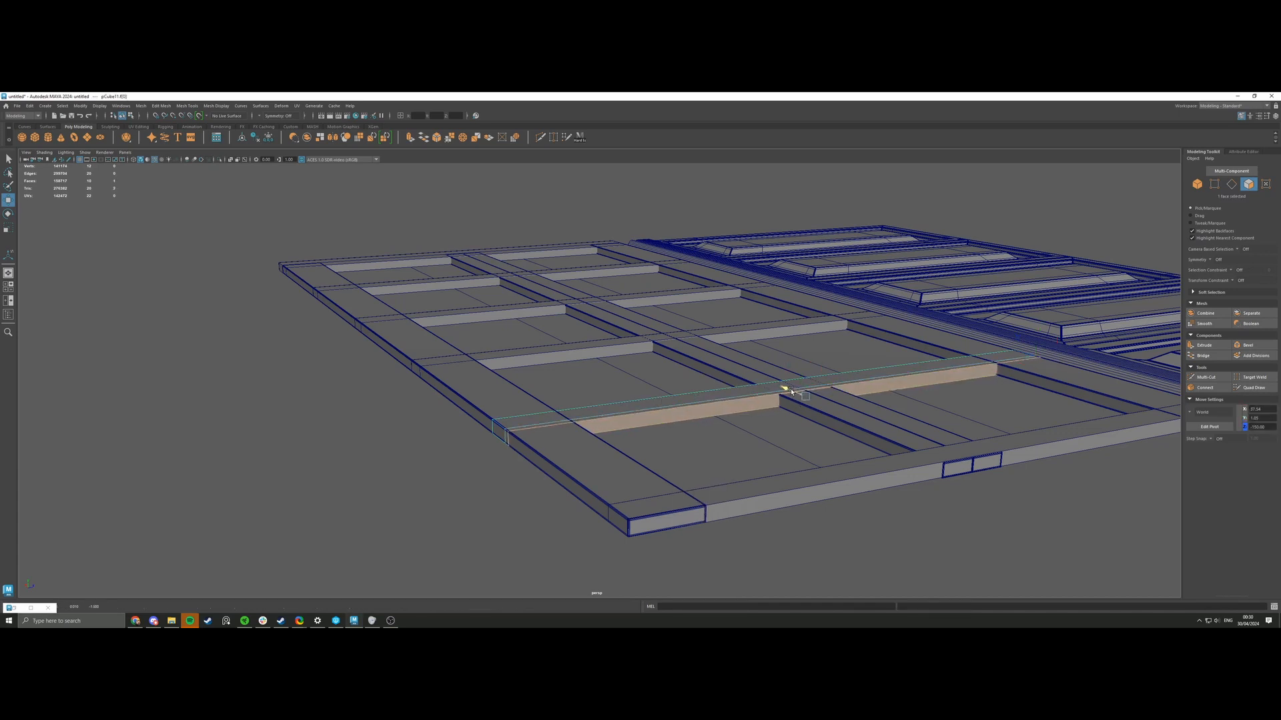
pyautogui.hotkey('ctrl', 'z')
# Turn on the smooth preview for the middle, outer and inner rails, and clear the selection.
pyautogui.moveTo(702, 400); pyautogui.dragTo(709, 393, button='right')
pyautogui.click(721, 366)
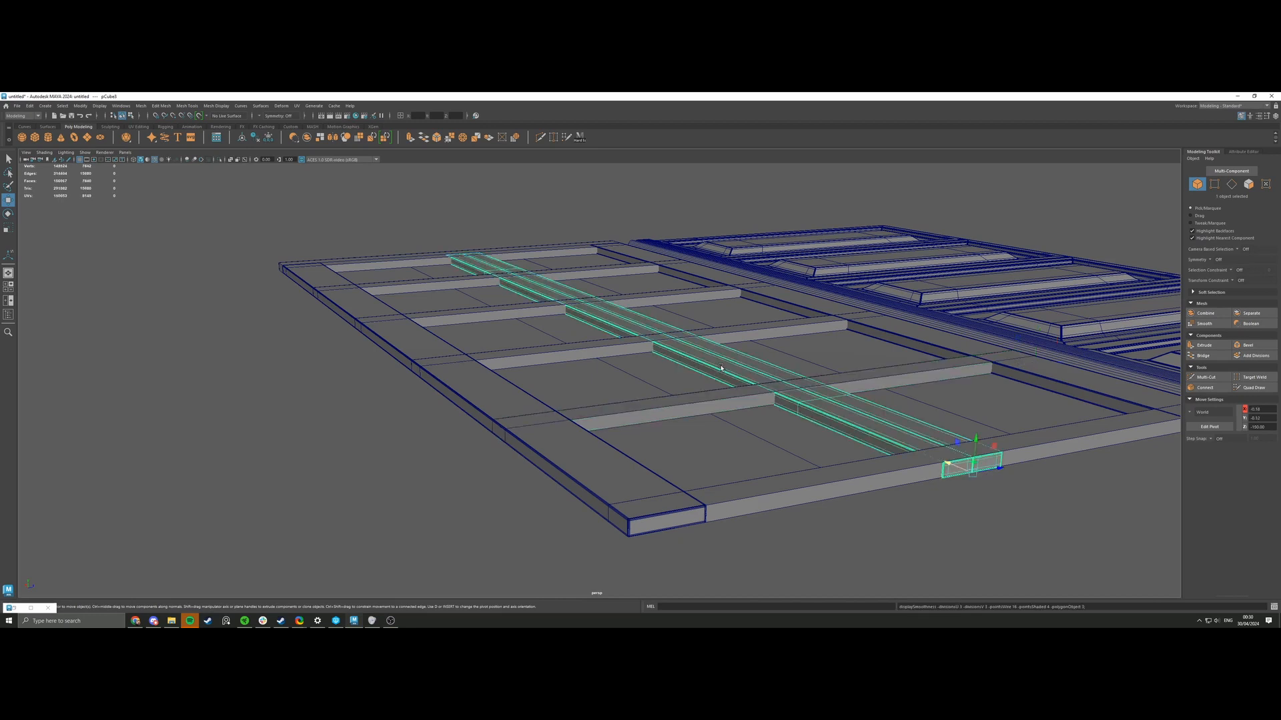
pyautogui.click(573, 426)
pyautogui.click(878, 347)
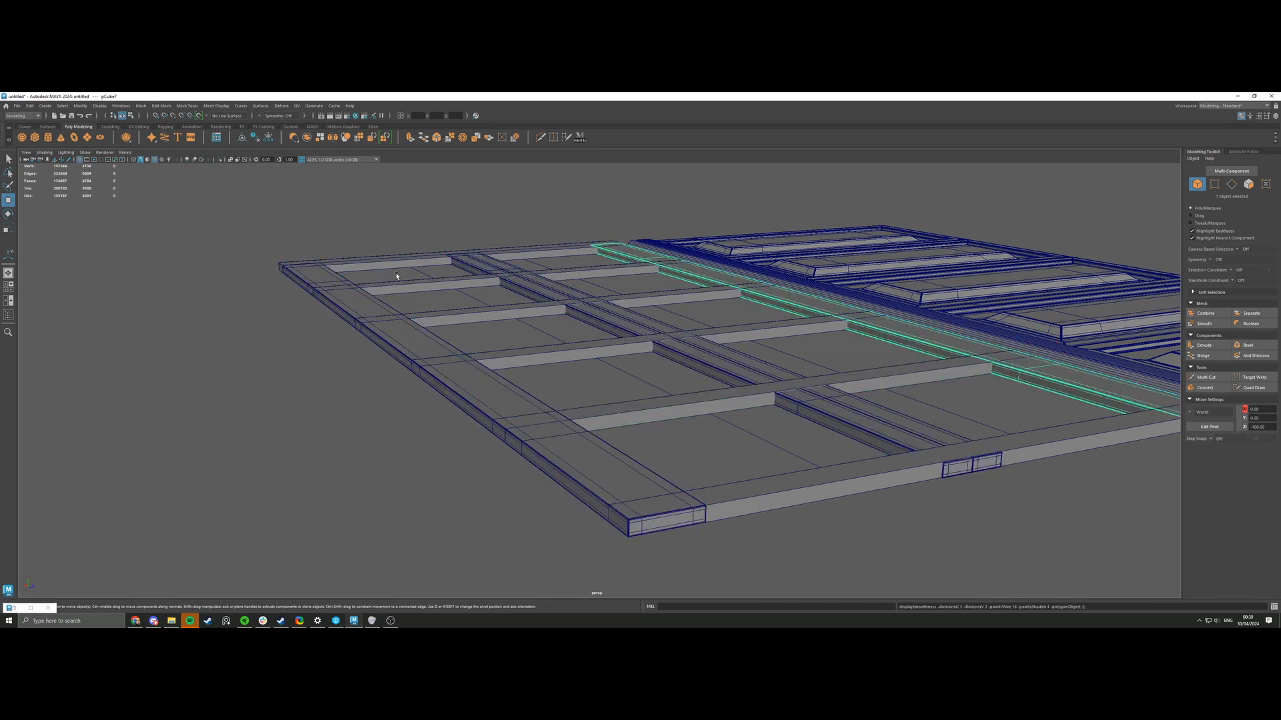
pyautogui.moveTo(396, 268); pyautogui.dragTo(401, 260, button='right')
pyautogui.click(397, 221)
# Hide the wireframe overlay and isolate the second upright from the end by hiding all unselected objects.
pyautogui.click(155, 160)
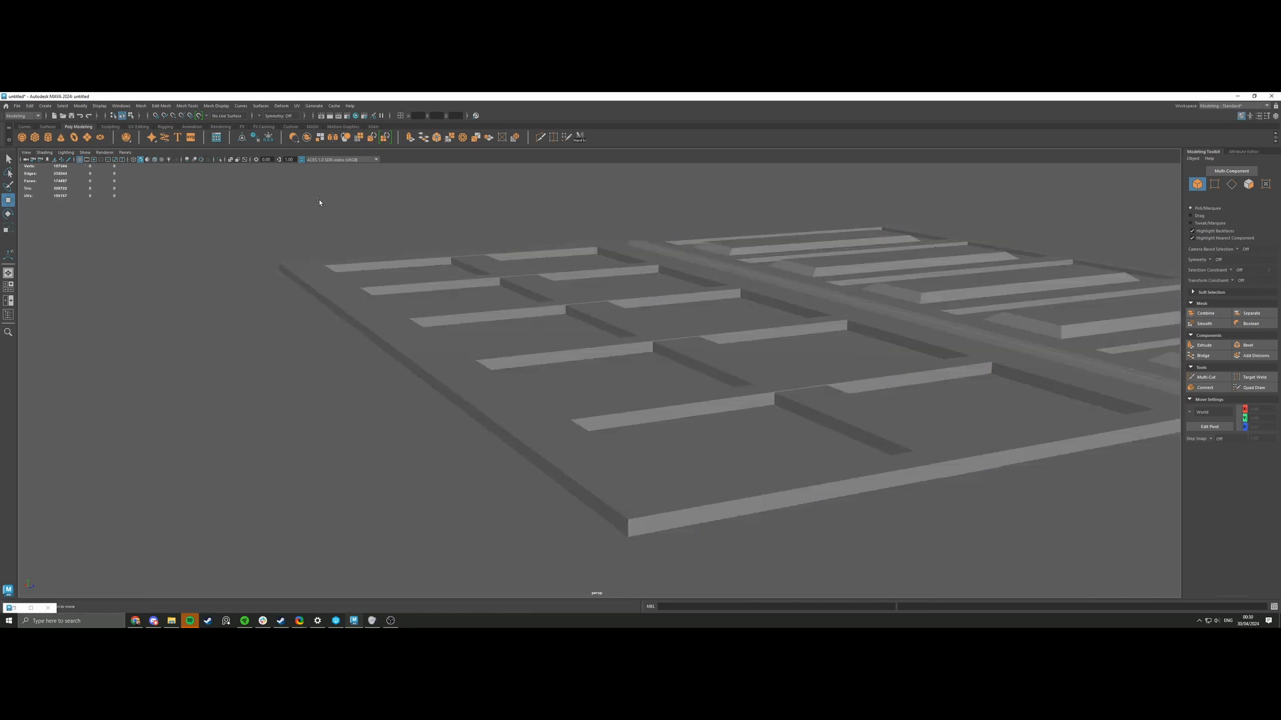
pyautogui.keyDown('alt'); pyautogui.moveTo(319, 202); pyautogui.dragTo(437, 230); pyautogui.keyUp('alt')
pyautogui.keyDown('alt'); pyautogui.moveTo(437, 230); pyautogui.dragTo(613, 259, button='middle'); pyautogui.keyUp('alt')
pyautogui.keyDown('alt'); pyautogui.moveTo(613, 259); pyautogui.dragTo(852, 423, button='right'); pyautogui.keyUp('alt')
pyautogui.keyDown('alt'); pyautogui.moveTo(788, 389); pyautogui.dragTo(643, 389, button='right'); pyautogui.keyUp('alt')
pyautogui.click(330, 427)
pyautogui.scroll(-3, 336, 424)
pyautogui.keyDown('alt'); pyautogui.moveTo(394, 398); pyautogui.dragTo(466, 351, button='middle'); pyautogui.keyUp('alt')
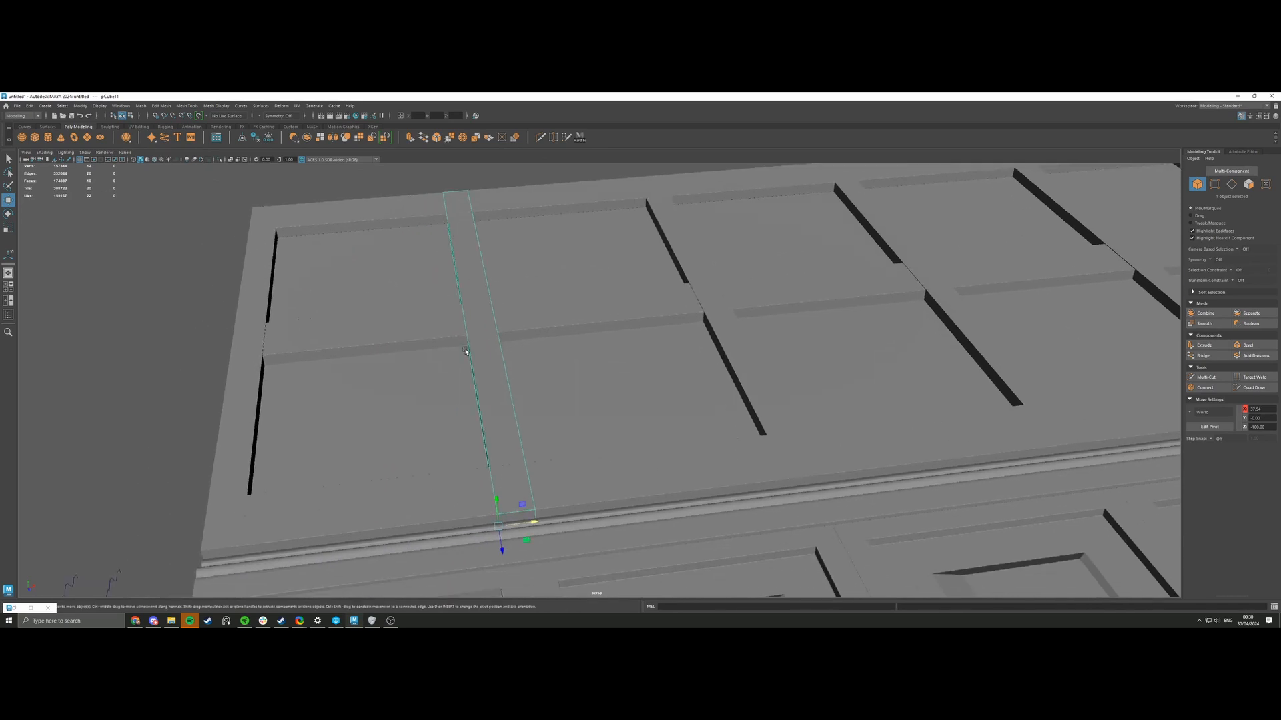
pyautogui.hotkey('alt', 'h')
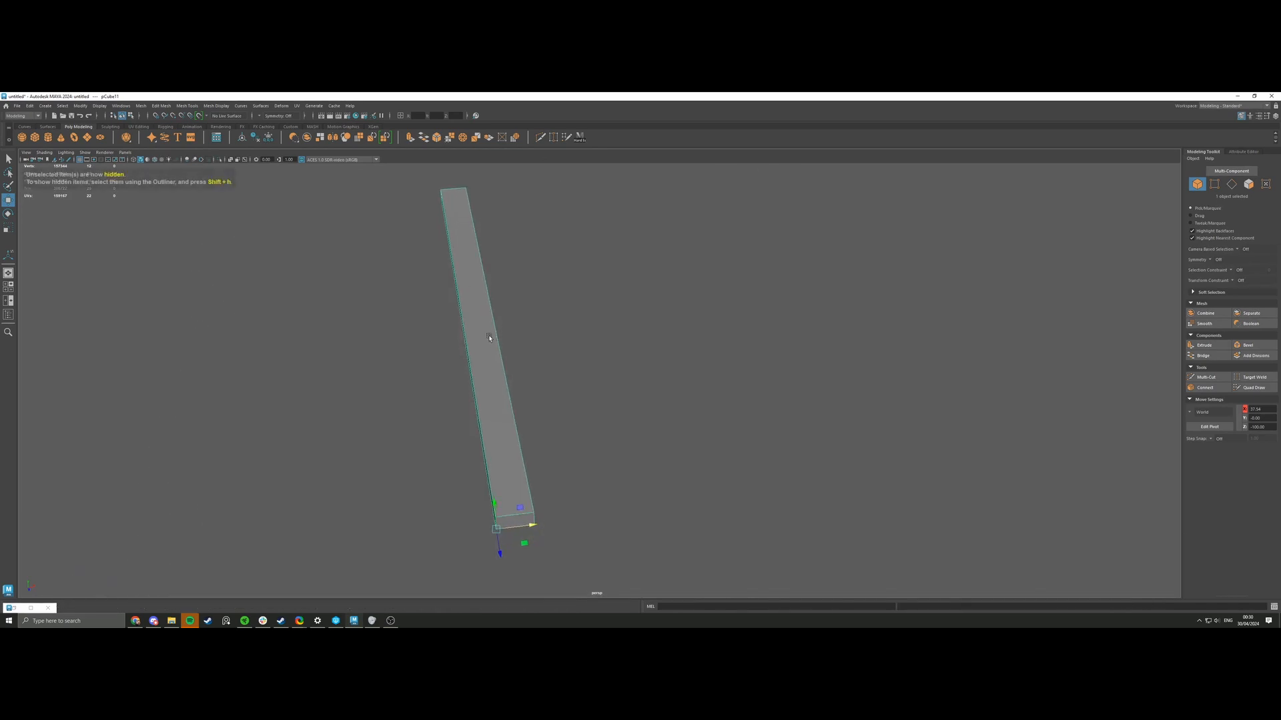
# Merge the doubled corner vertices at both ends of the isolated upright.
pyautogui.keyDown('alt'); pyautogui.moveTo(487, 334); pyautogui.dragTo(551, 360); pyautogui.keyUp('alt')
pyautogui.moveTo(522, 344); pyautogui.dragTo(491, 346, button='right')
pyautogui.moveTo(544, 349); pyautogui.dragTo(561, 374)
pyautogui.click(161, 106)
pyautogui.click(183, 192)
pyautogui.press('g')
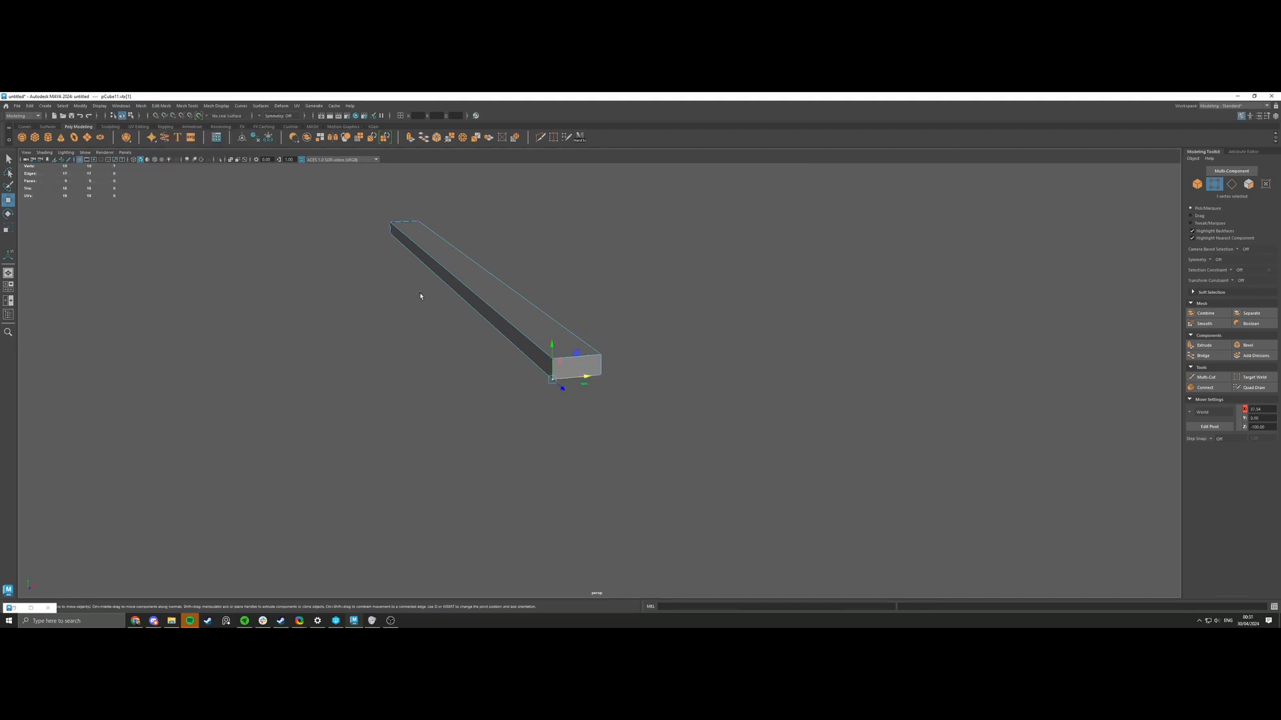
pyautogui.press('g')
pyautogui.moveTo(391, 219)
pyautogui.mouseDown()
pyautogui.moveTo(382, 245)
pyautogui.moveTo(394, 235)
pyautogui.mouseUp()
pyautogui.press('g')
# Bevel all edges of the isolated upright with Chamfer off and show the wireframe overlay.
pyautogui.press('F8')
pyautogui.click(496, 260)
pyautogui.click(507, 298)
pyautogui.click(1246, 346)
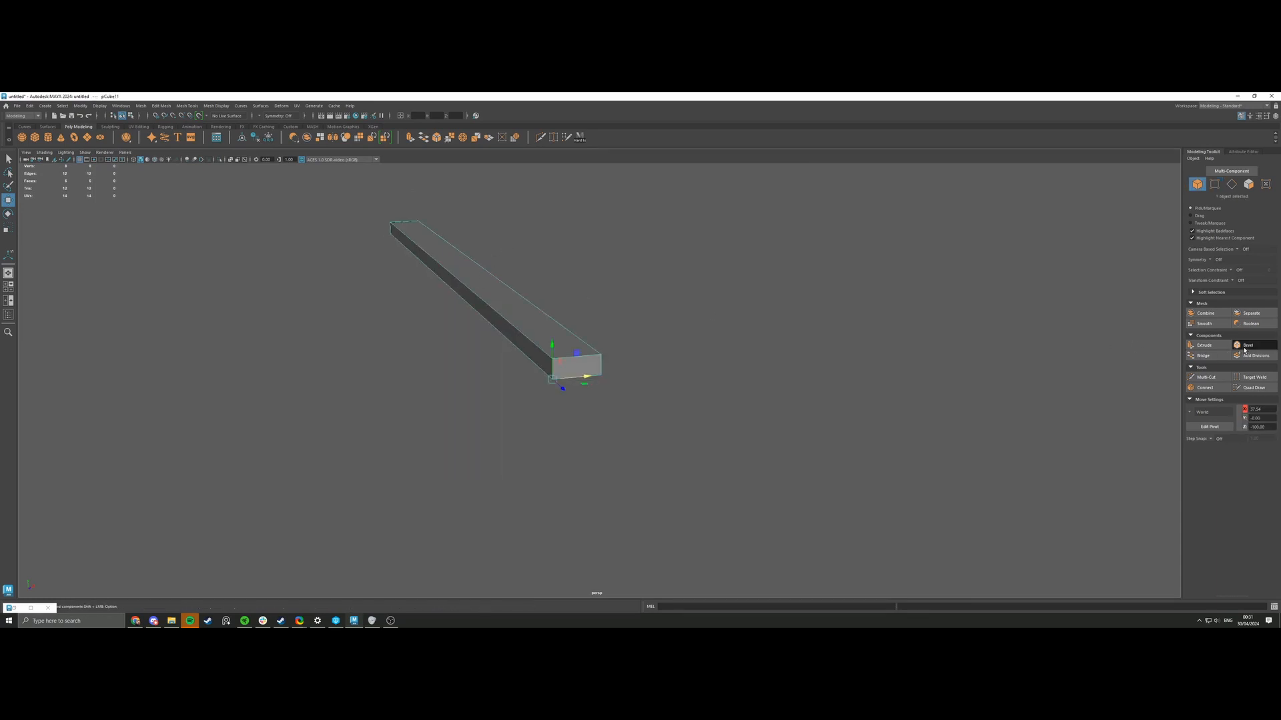
pyautogui.click(931, 352)
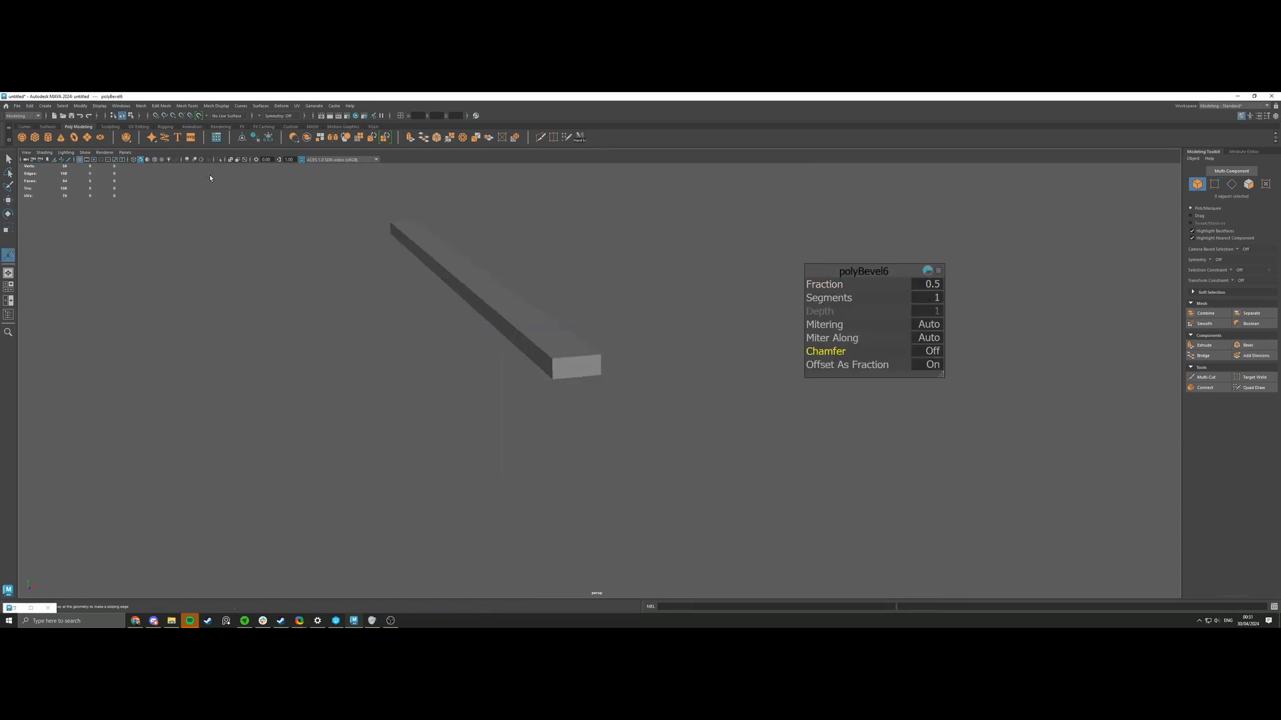
pyautogui.click(154, 161)
# Set the isolated upright bevel's fraction to 0.2 and its segments to 6.
pyautogui.click(926, 284)
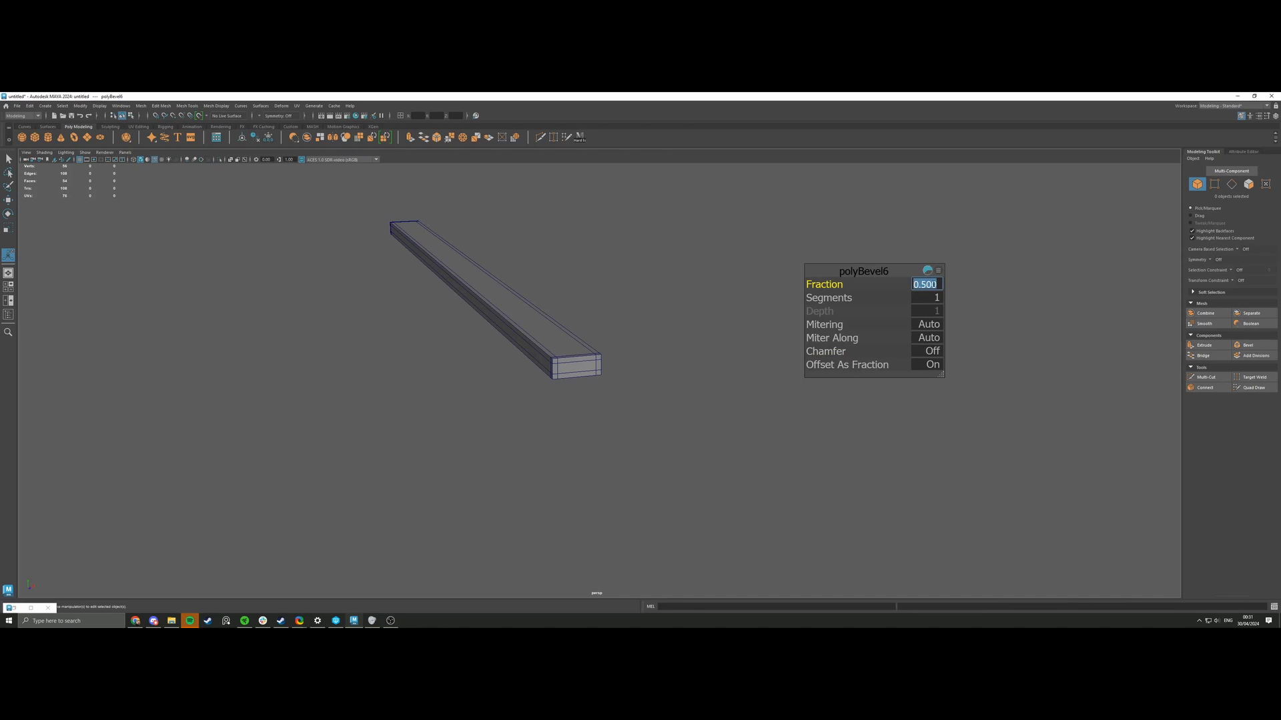
pyautogui.press('Tab')
pyautogui.write('6')
pyautogui.press('Tab')
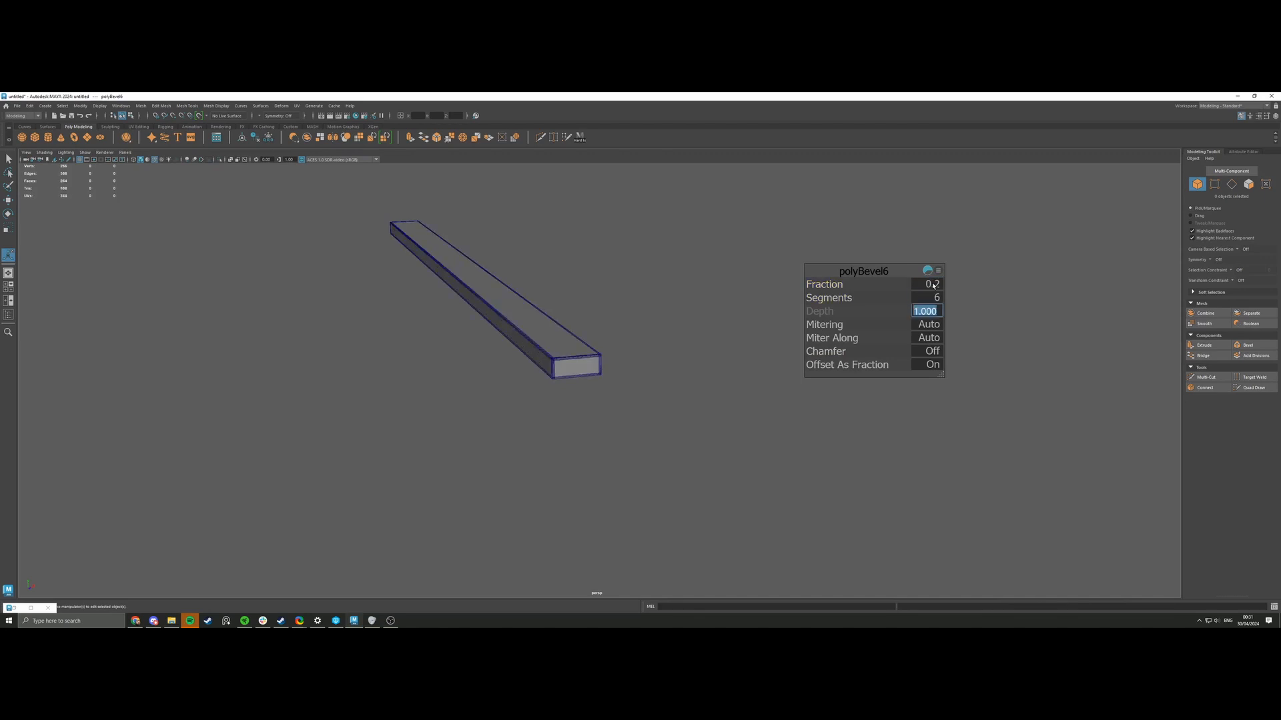
# Turn on smooth preview for the isolated bevelled upright and show all hidden objects.
pyautogui.moveTo(524, 334); pyautogui.dragTo(547, 322, button='right')
pyautogui.click(547, 322)
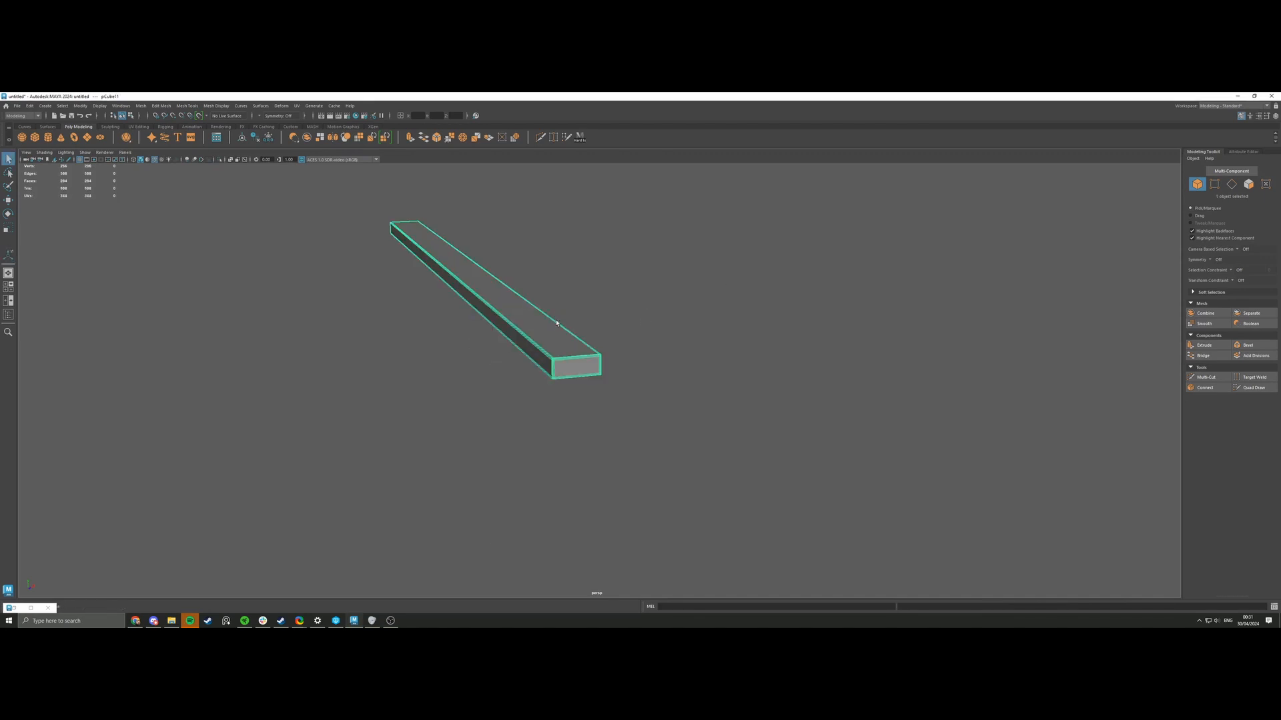
pyautogui.press('3')
pyautogui.click(599, 311)
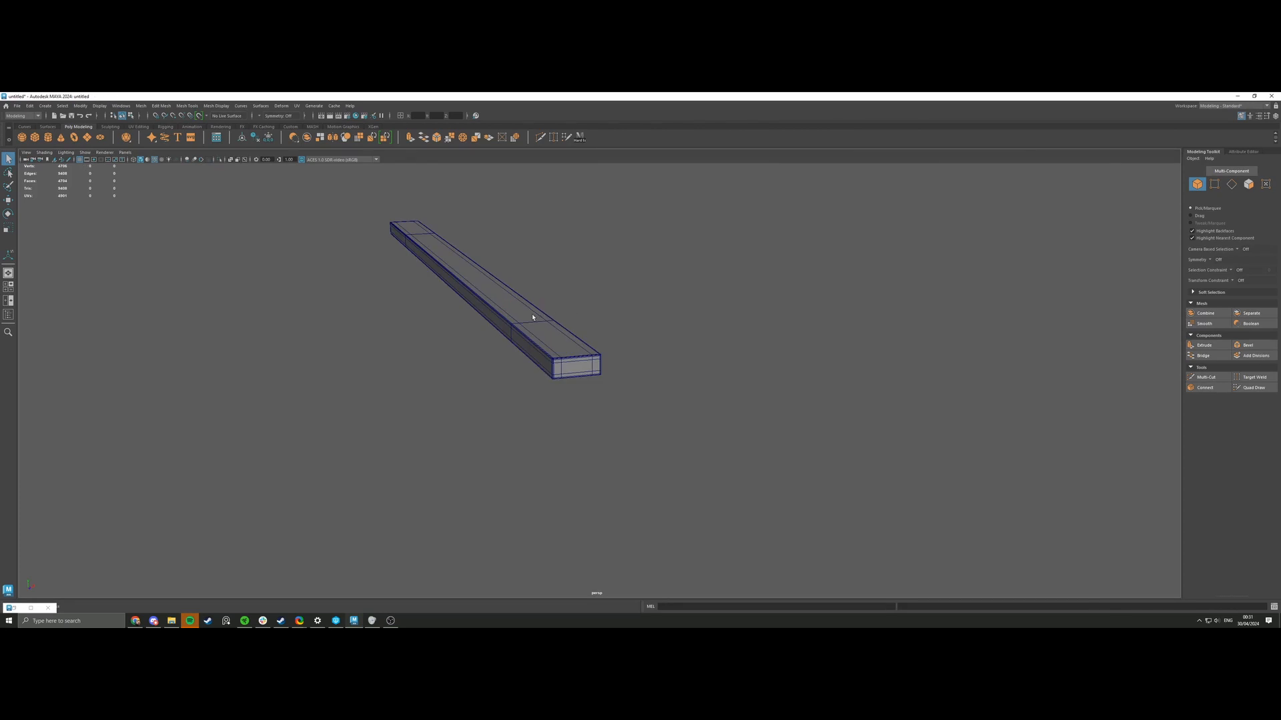
pyautogui.hotkey('ctrl', 'shift', 'h')
# Duplicate the bevelled upright three times along the frame at equal panel spacing, over the remaining inner uprights.
pyautogui.click(533, 319)
pyautogui.scroll(-5, 554, 304)
pyautogui.keyDown('alt'); pyautogui.moveTo(554, 304); pyautogui.dragTo(542, 377); pyautogui.keyUp('alt')
pyautogui.press('w')
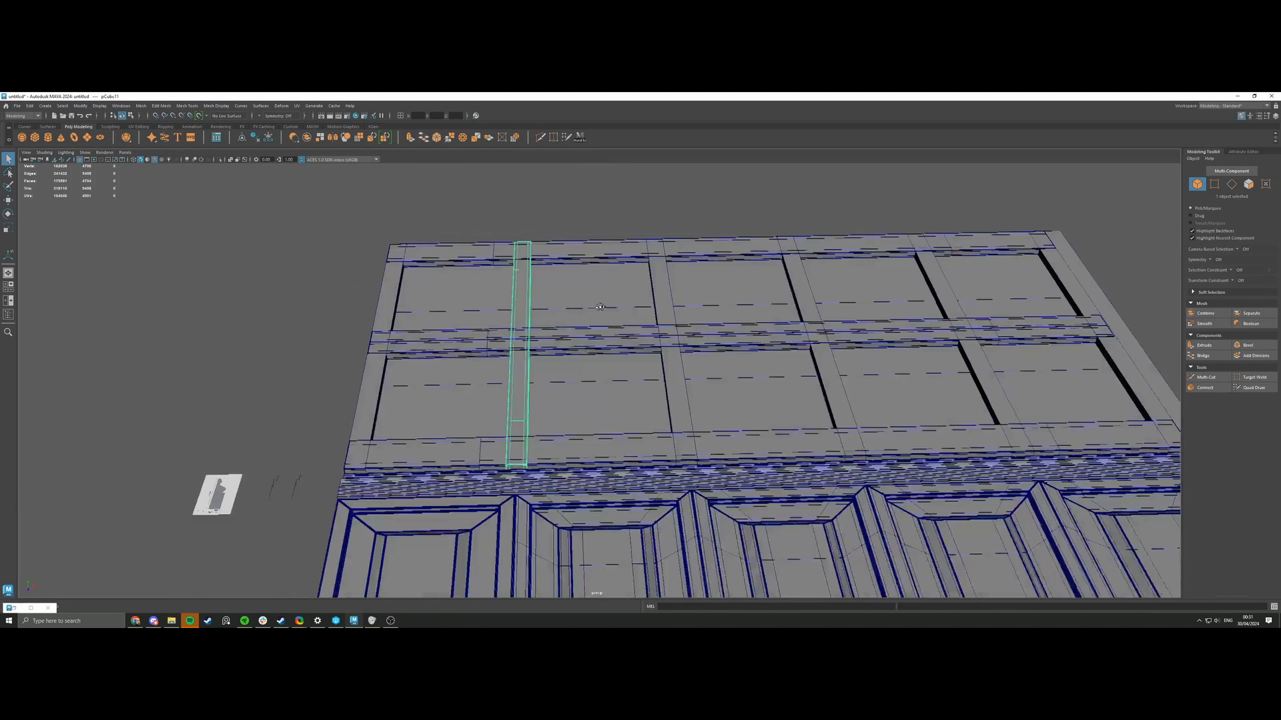
pyautogui.keyDown('shift'); pyautogui.moveTo(534, 476); pyautogui.dragTo(688, 470); pyautogui.keyUp('shift')
pyautogui.keyDown('alt'); pyautogui.moveTo(721, 428); pyautogui.dragTo(598, 431, button='middle'); pyautogui.keyUp('alt')
pyautogui.hotkey('shift', 'd')
pyautogui.keyDown('alt'); pyautogui.moveTo(615, 411); pyautogui.dragTo(594, 407, button='middle'); pyautogui.keyUp('alt')
pyautogui.scroll(2, 595, 413)
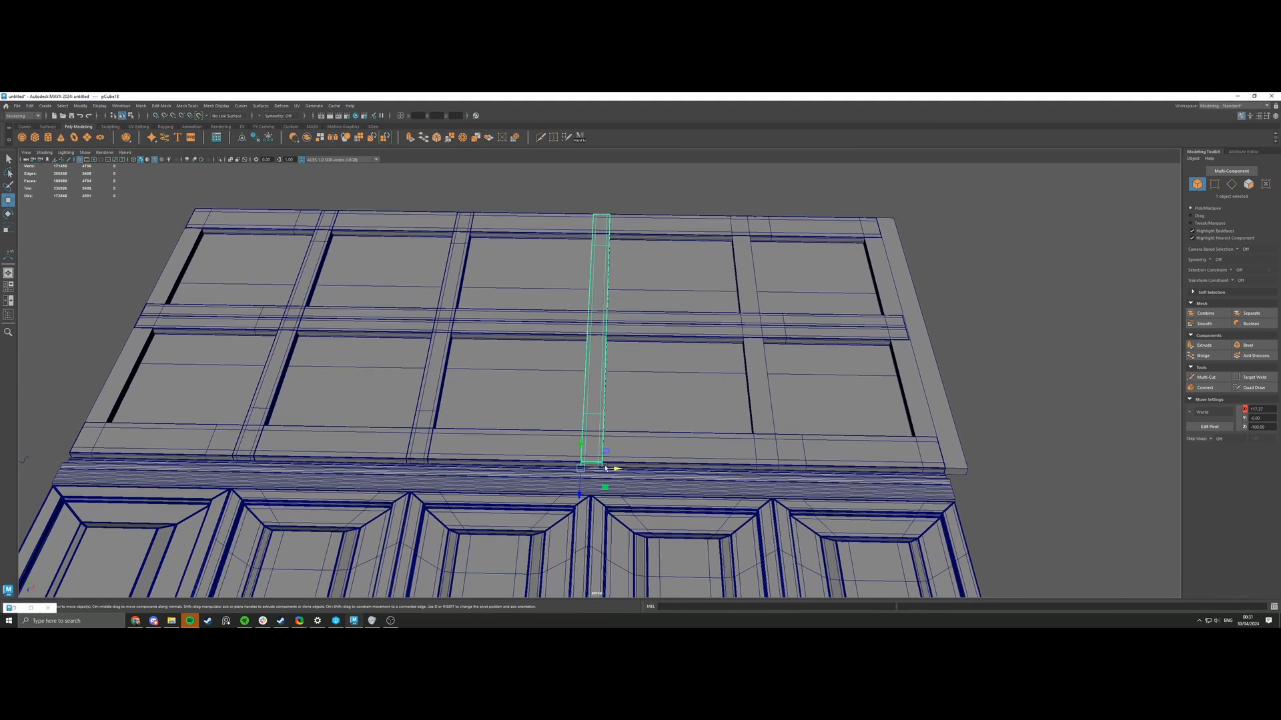
pyautogui.hotkey('shift', 'd')
pyautogui.keyDown('alt'); pyautogui.moveTo(771, 432); pyautogui.dragTo(647, 443, button='middle'); pyautogui.keyUp('alt')
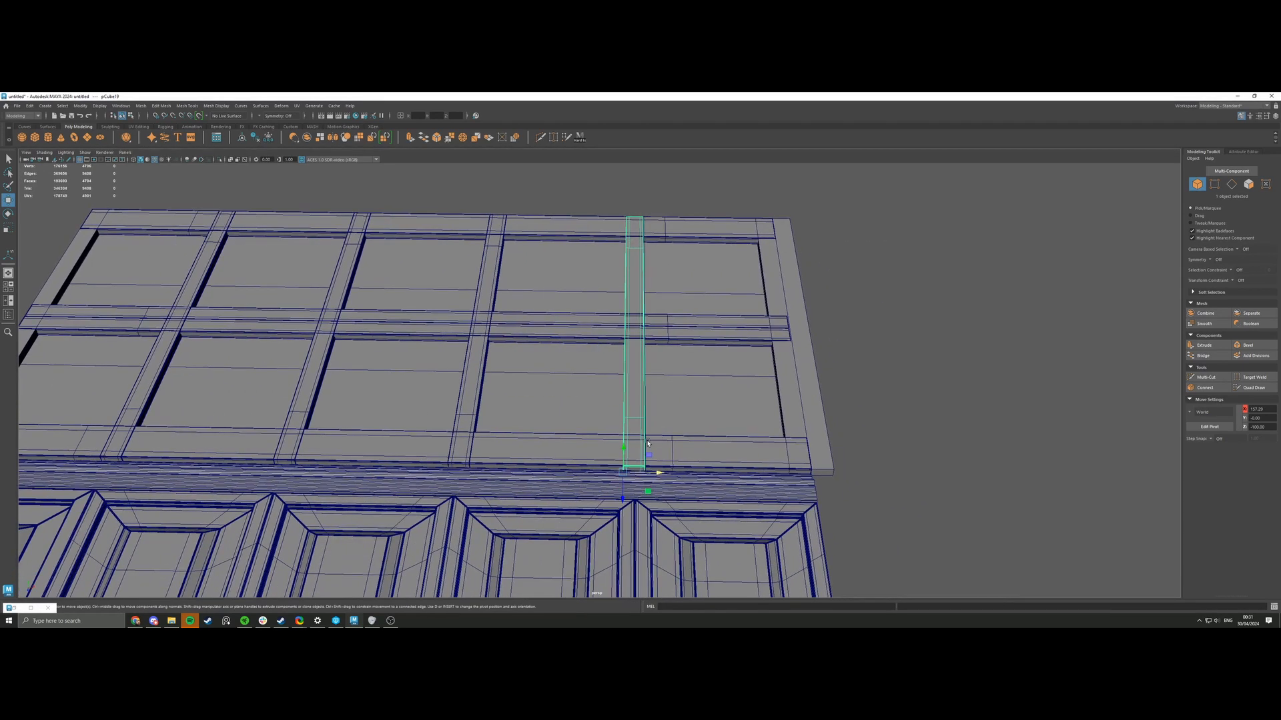
# Delete the old unbevelled inner uprights lying beneath the bevelled copies.
pyautogui.keyDown('alt'); pyautogui.moveTo(639, 471); pyautogui.dragTo(596, 379); pyautogui.keyUp('alt')
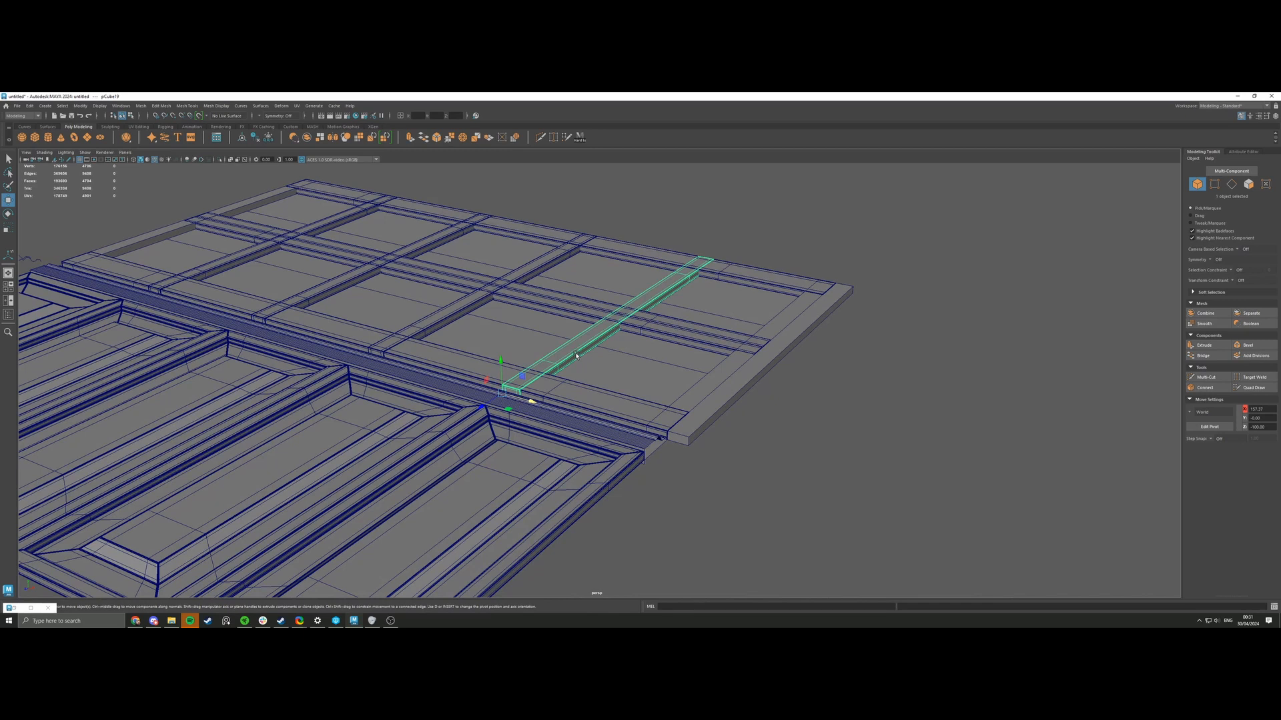
pyautogui.keyDown('alt'); pyautogui.moveTo(515, 346); pyautogui.dragTo(619, 395, button='middle'); pyautogui.keyUp('alt')
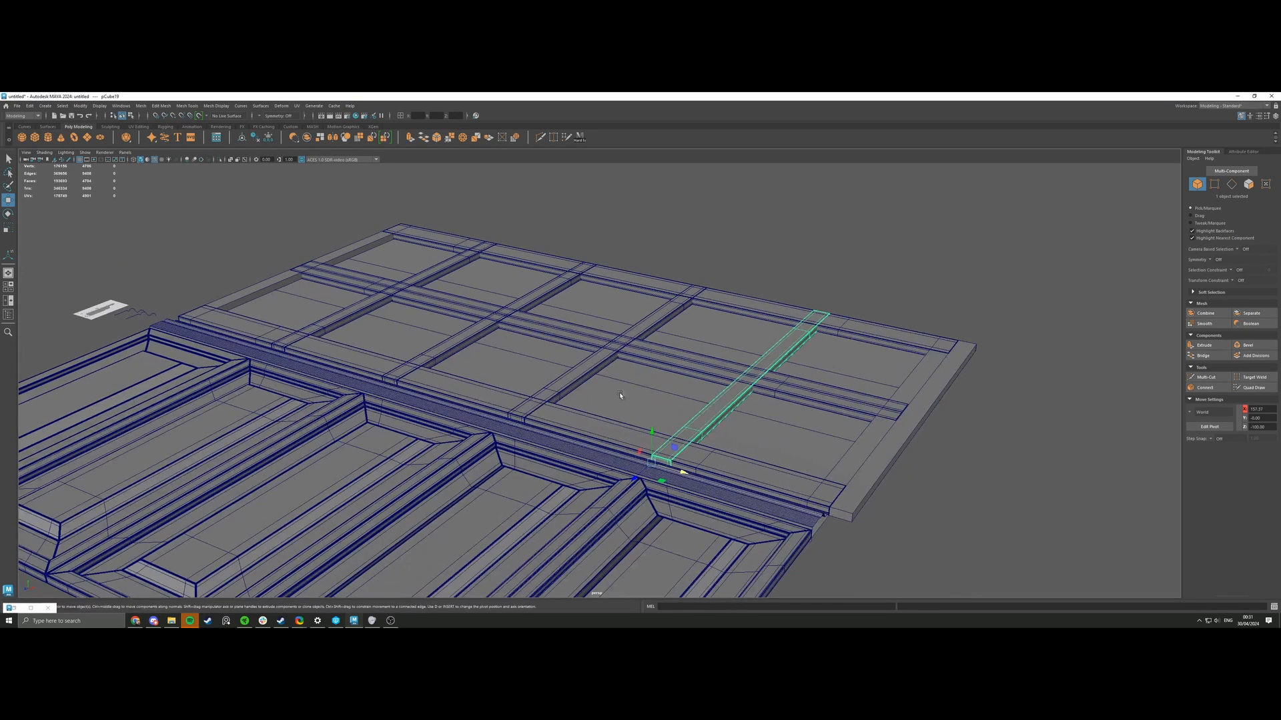
pyautogui.hotkey('shift', 'd')
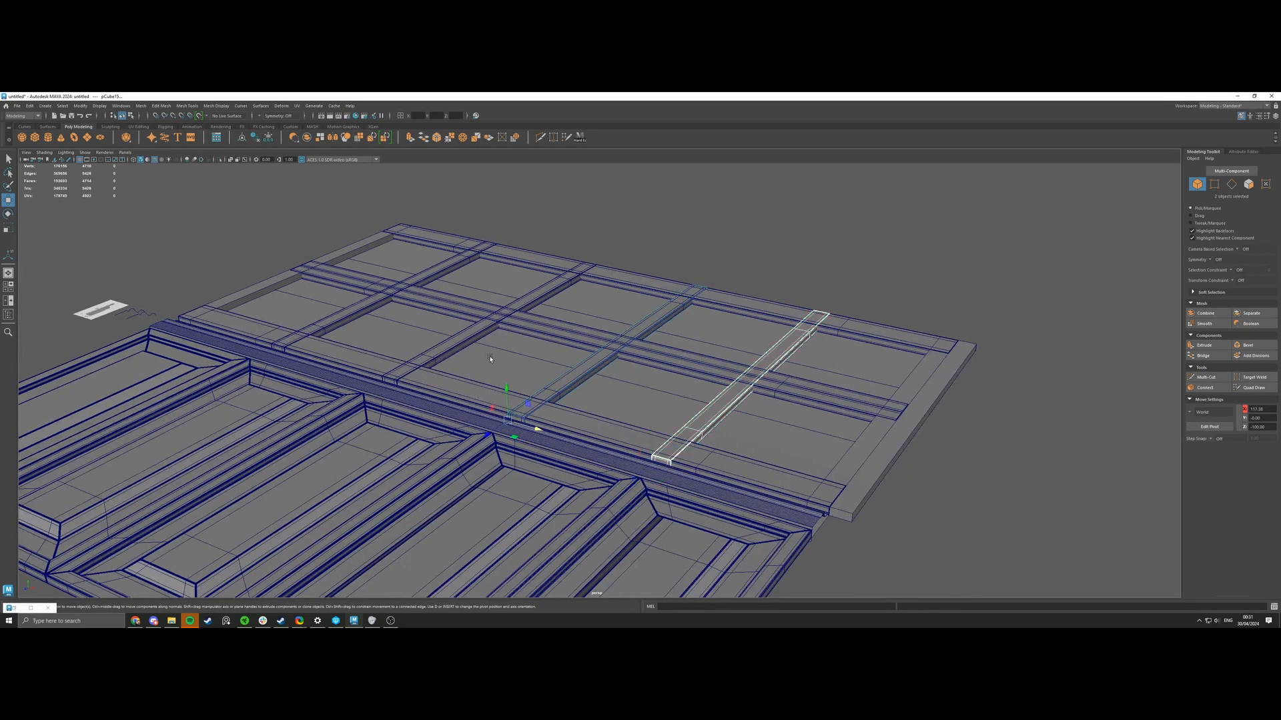
pyautogui.keyDown('ctrl'); pyautogui.click(691, 408); pyautogui.keyUp('ctrl')
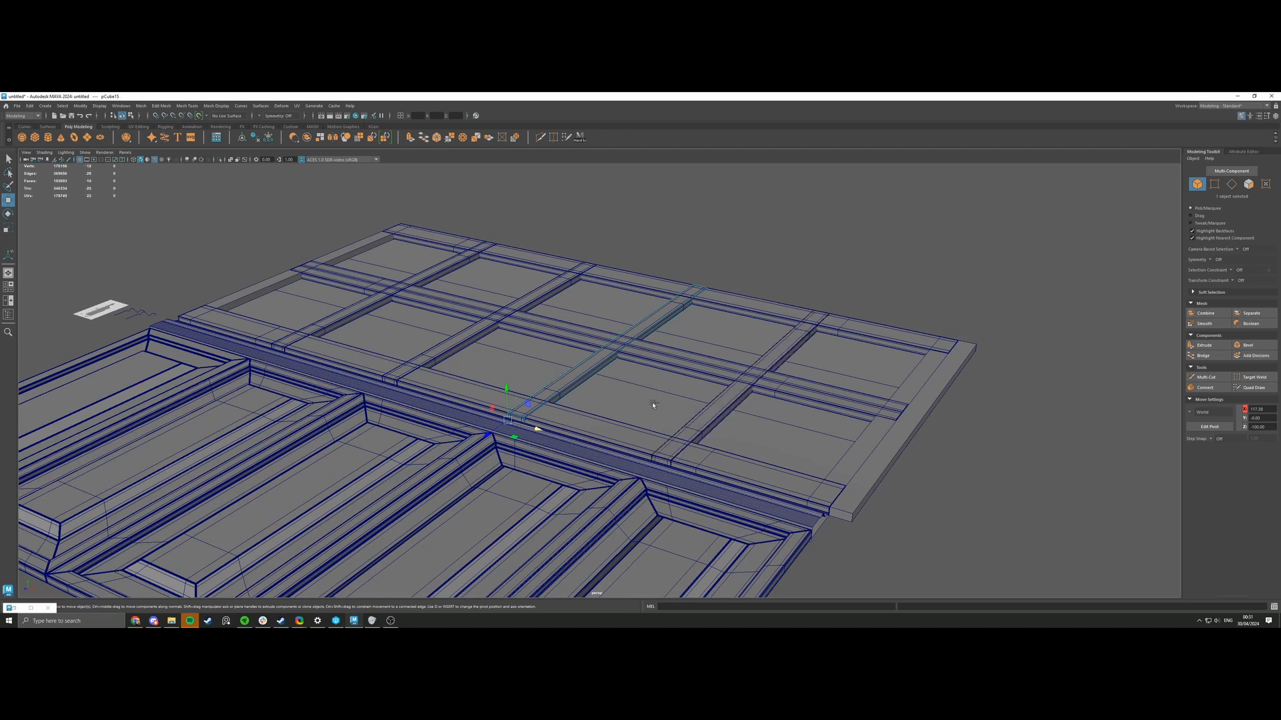
pyautogui.click(462, 340)
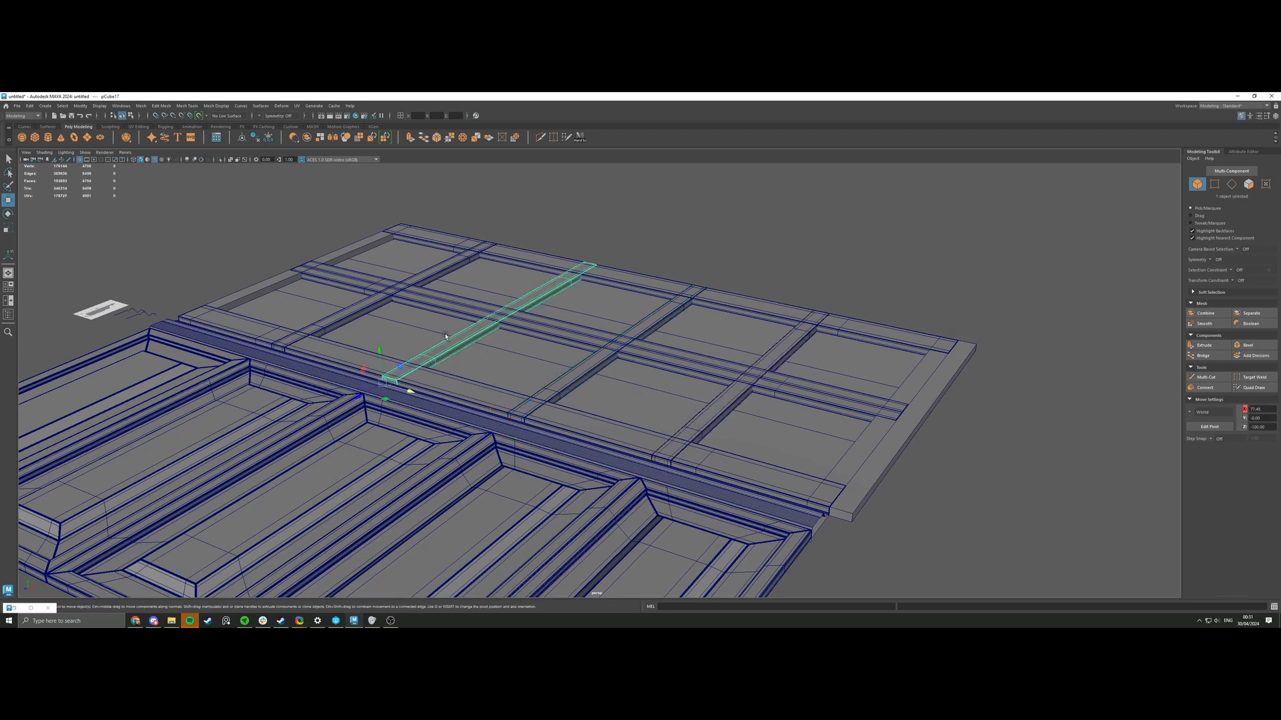
pyautogui.press('Delete')
pyautogui.click(456, 345)
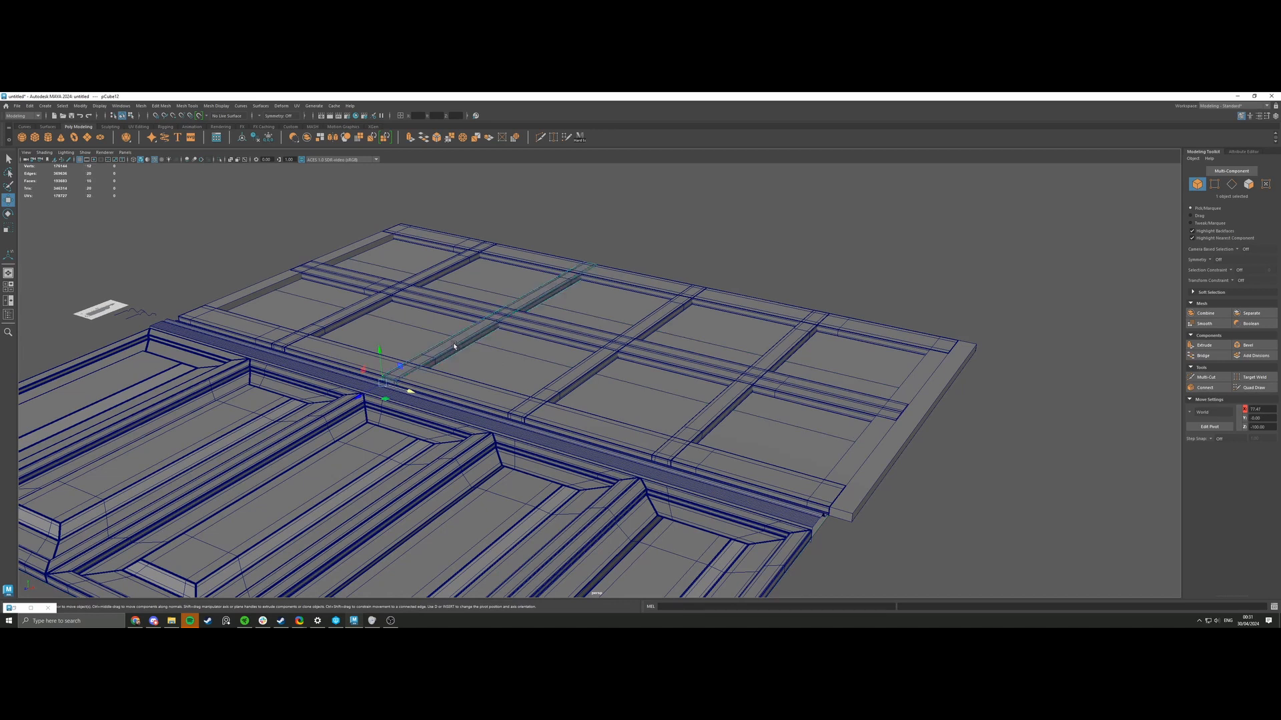
pyautogui.press('Delete')
pyautogui.click(346, 315)
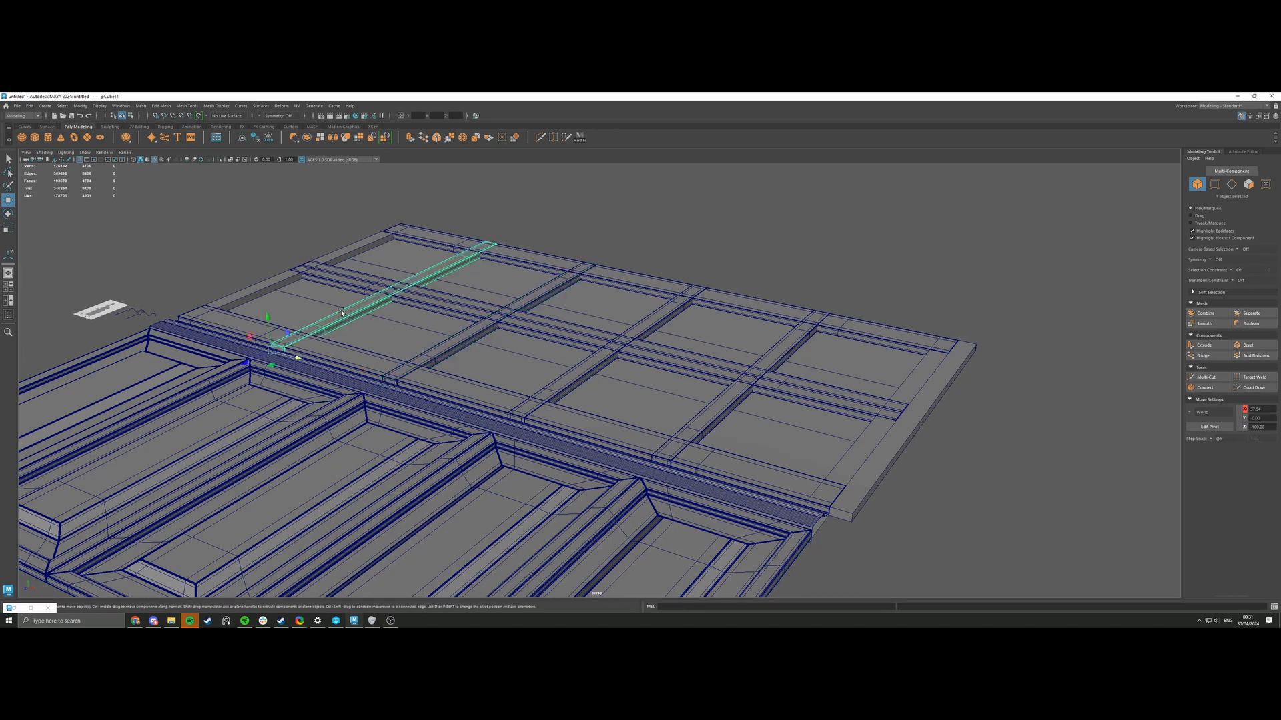
pyautogui.click(244, 275)
# Toggle the visibility of the inner uprights one at a time to check for leftover old boards beneath them.
pyautogui.keyDown('alt'); pyautogui.moveTo(351, 314); pyautogui.dragTo(571, 334); pyautogui.keyUp('alt')
pyautogui.scroll(2, 450, 424)
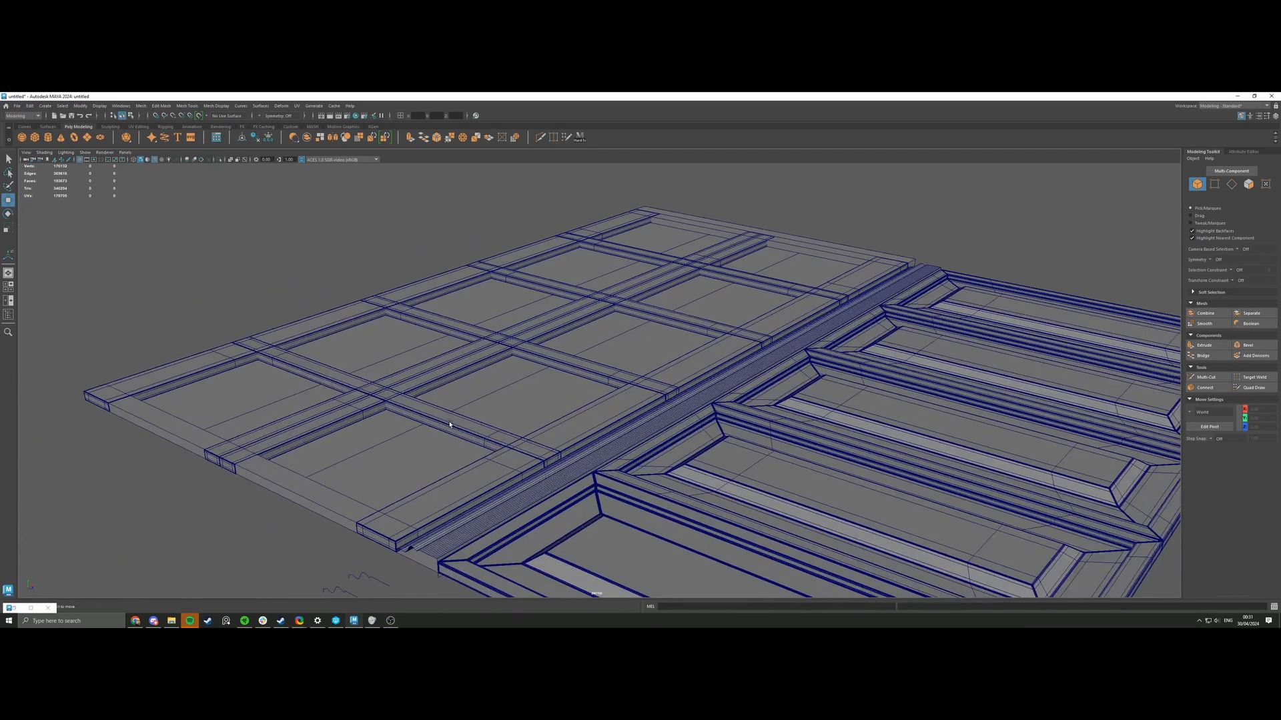
pyautogui.click(445, 429)
pyautogui.hotkey('shift', 'd')
pyautogui.hotkey('ctrl', 'z')
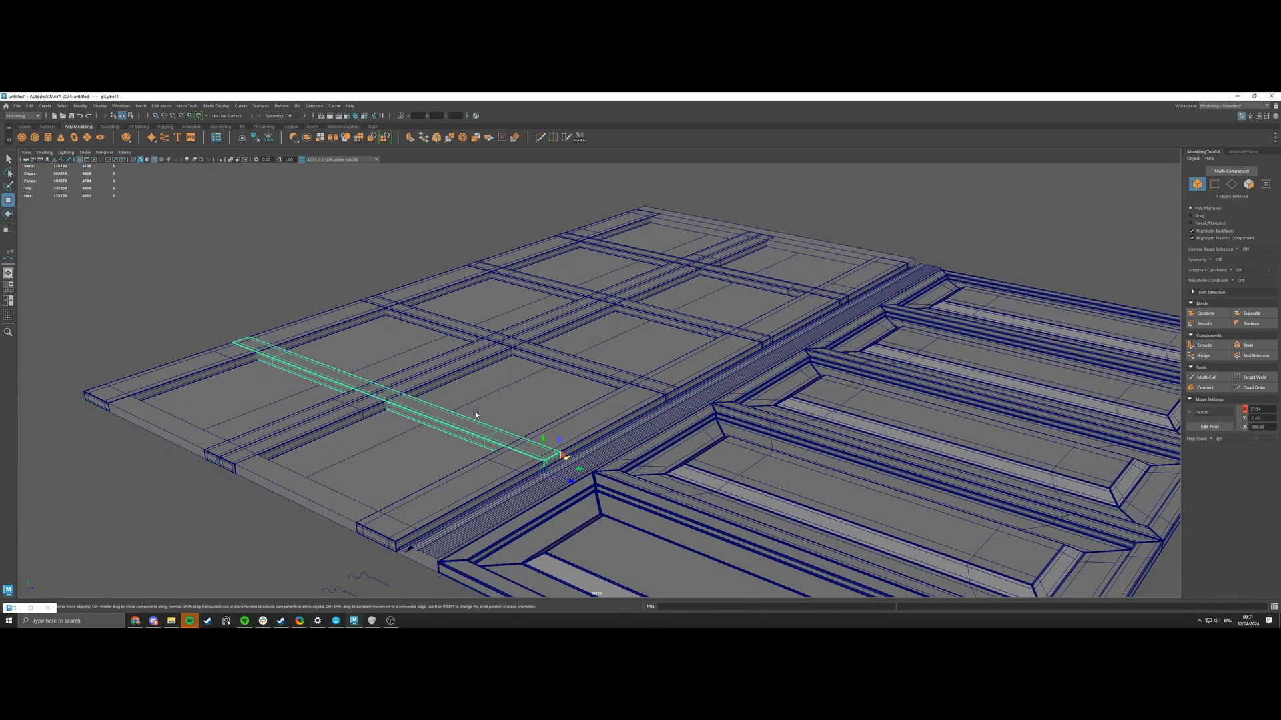
pyautogui.hotkey('shift', 'd')
pyautogui.hotkey('ctrl', 'z')
pyautogui.press('h')
pyautogui.hotkey('ctrl', 'z')
pyautogui.keyDown('alt'); pyautogui.moveTo(620, 358); pyautogui.dragTo(537, 407, button='middle'); pyautogui.keyUp('alt')
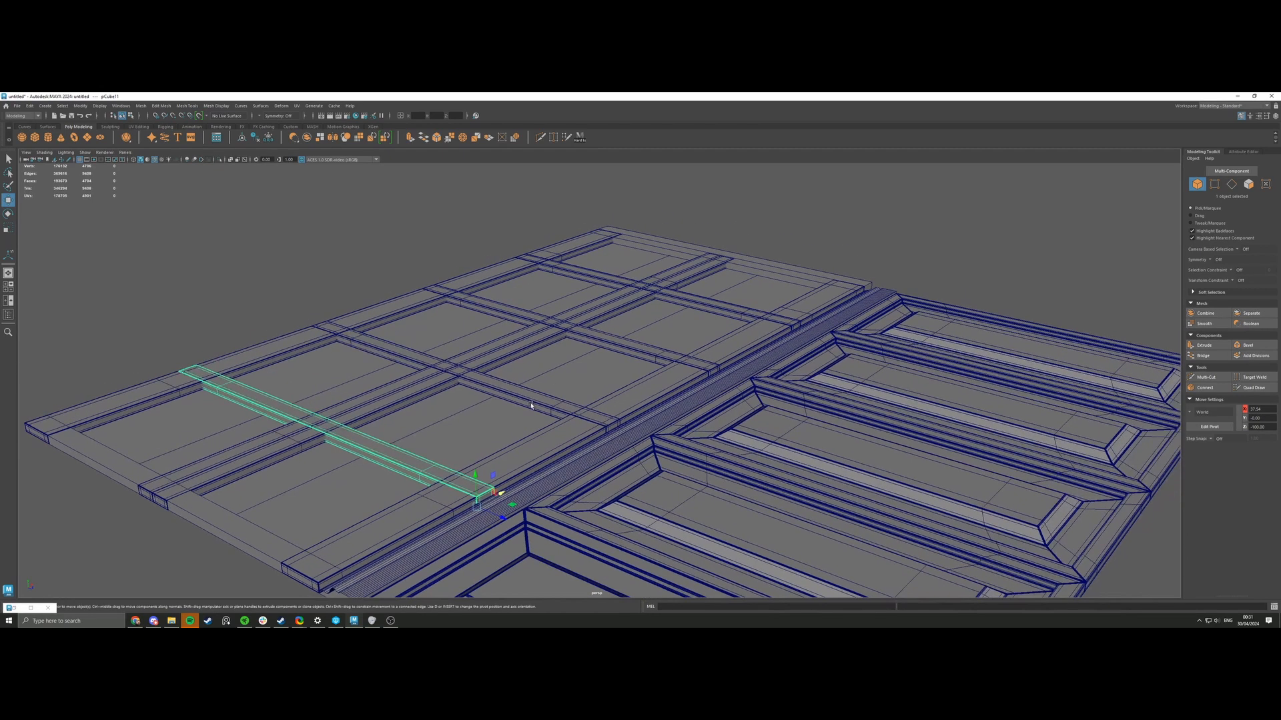
pyautogui.click(530, 405)
pyautogui.press('h')
pyautogui.press('h')
pyautogui.click(627, 346)
pyautogui.press('h')
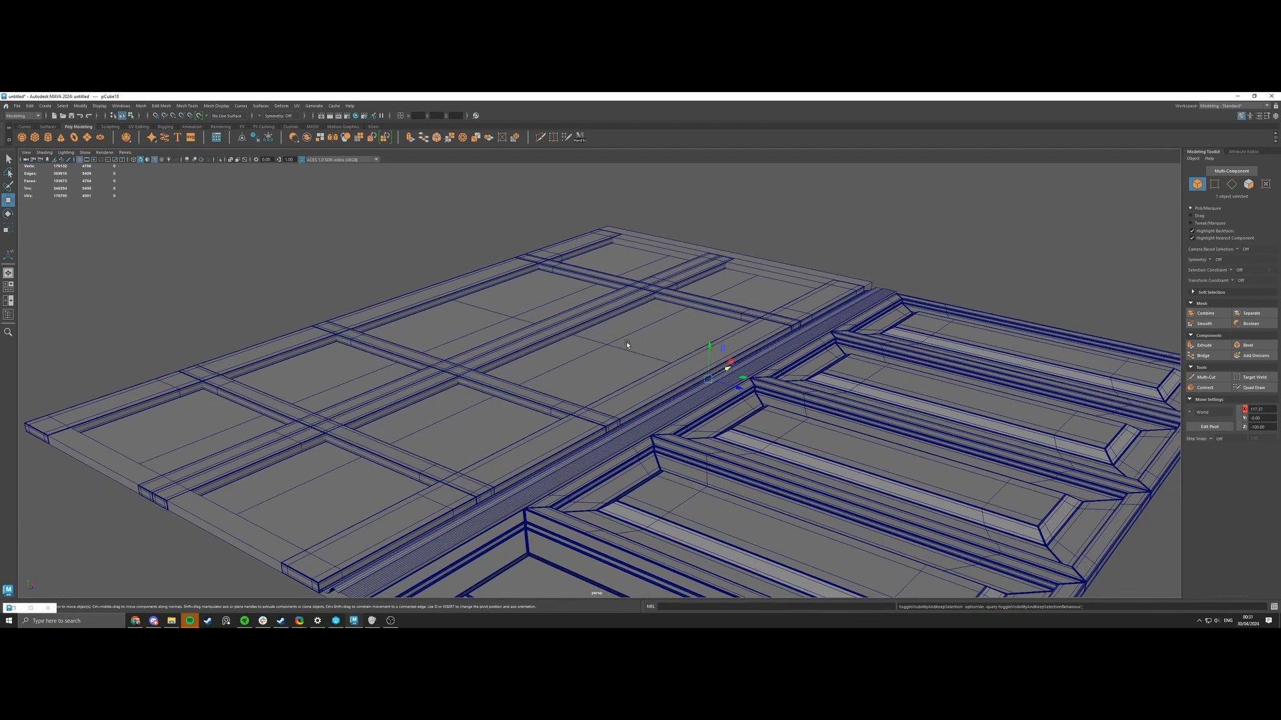
pyautogui.press('h')
pyautogui.click(707, 303)
pyautogui.press('h')
pyautogui.press('h')
pyautogui.press('h')
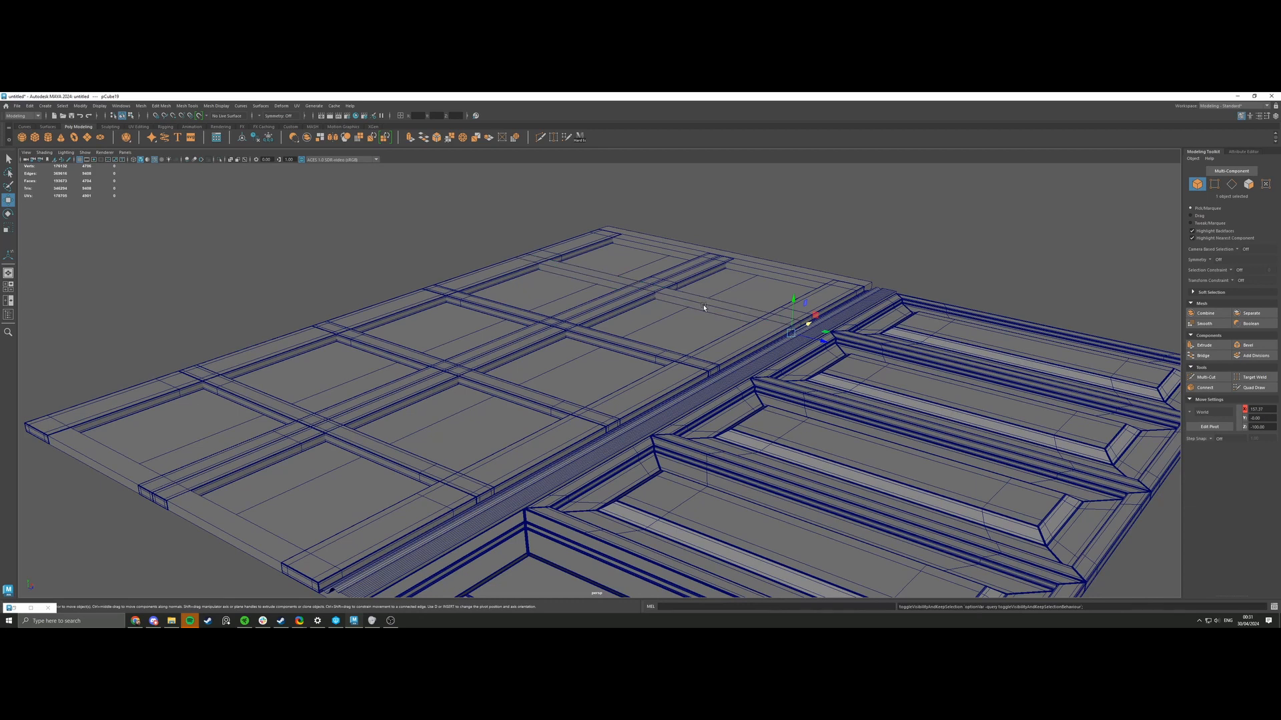
# Delete the old board beneath the last inner upright and show the hidden bevelled copy.
pyautogui.click(703, 308)
pyautogui.press('Delete')
pyautogui.hotkey('ctrl', 'shift', 'h')
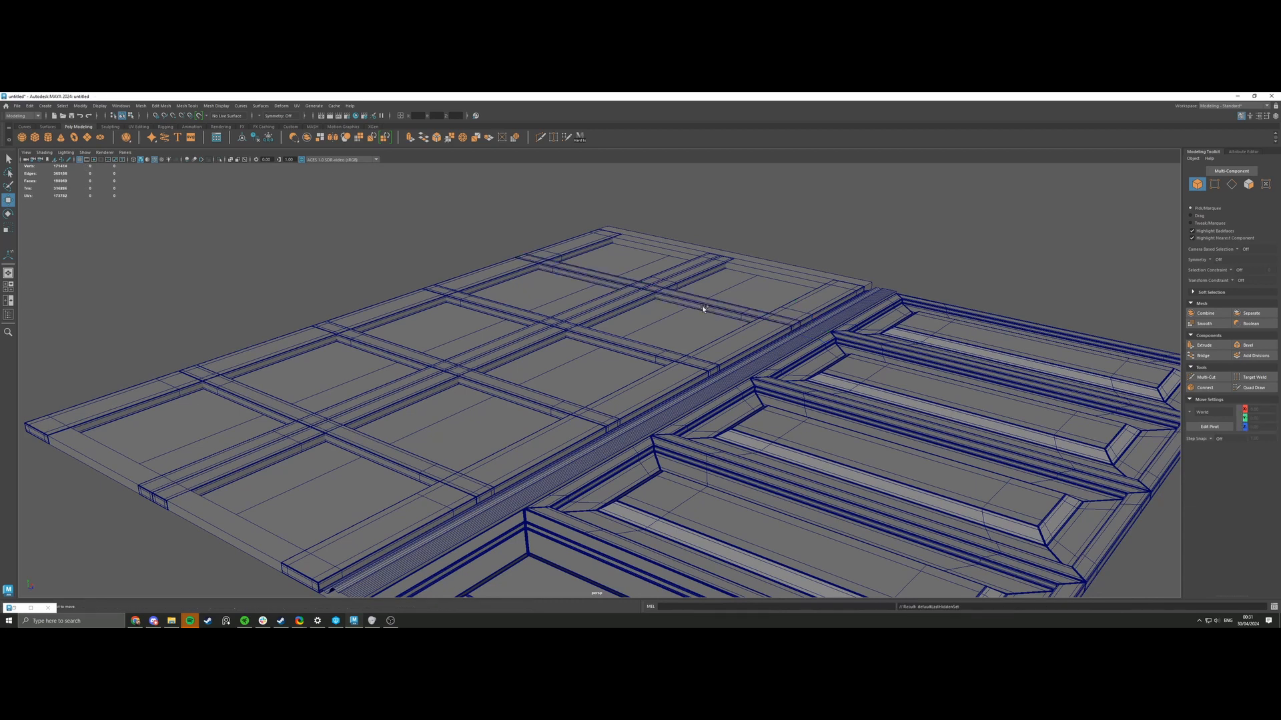
# Duplicate the first inner upright and vertex-snap the copy to the adjacent end of the frame, flush with the old end upright.
pyautogui.scroll(-4, 584, 366)
pyautogui.keyDown('alt'); pyautogui.moveTo(585, 366); pyautogui.dragTo(475, 342); pyautogui.keyUp('alt')
pyautogui.scroll(2, 494, 353)
pyautogui.keyDown('alt'); pyautogui.moveTo(344, 318); pyautogui.dragTo(558, 340, button='middle'); pyautogui.keyUp('alt')
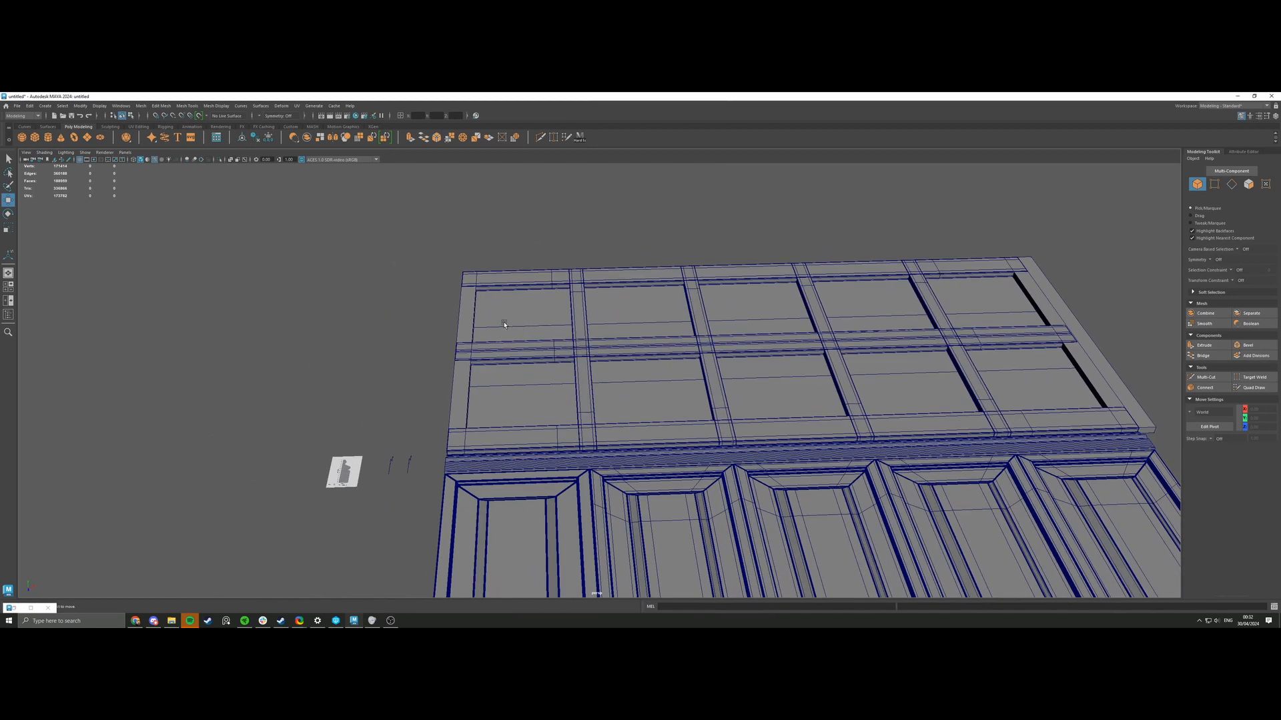
pyautogui.click(468, 317)
pyautogui.click(585, 333)
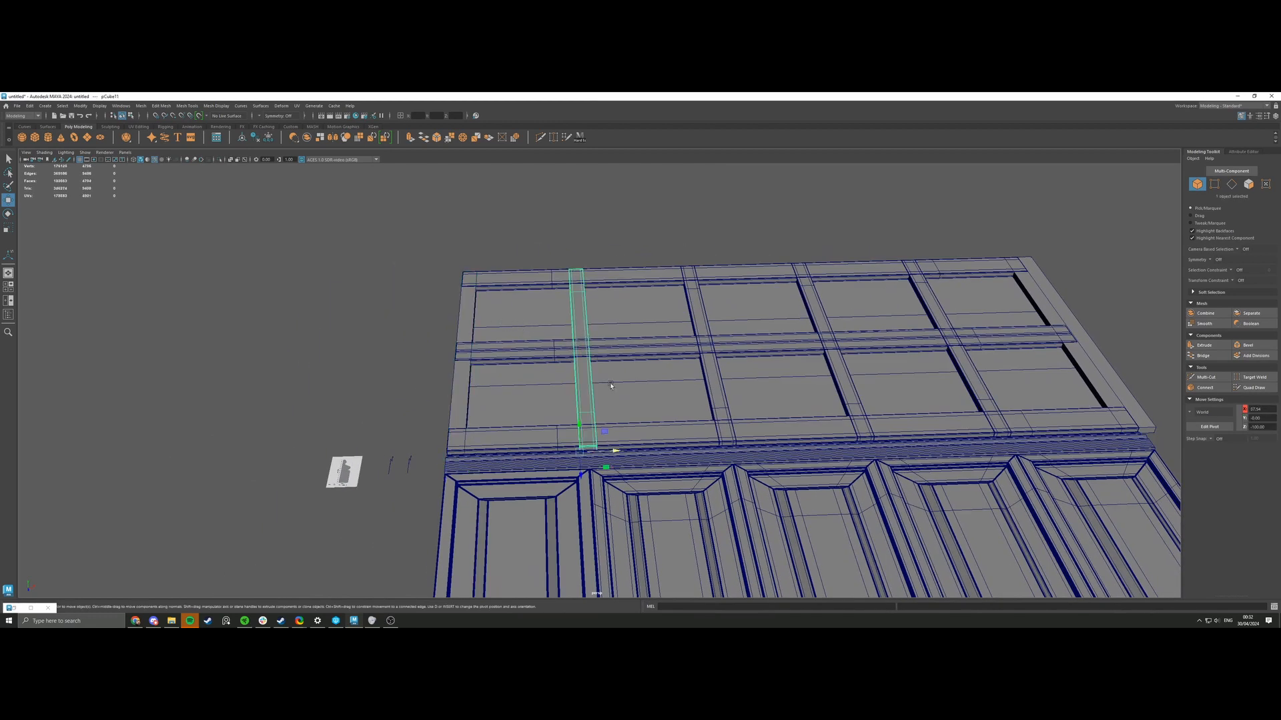
pyautogui.hotkey('ctrl', 'd')
pyautogui.moveTo(609, 449); pyautogui.dragTo(476, 447)
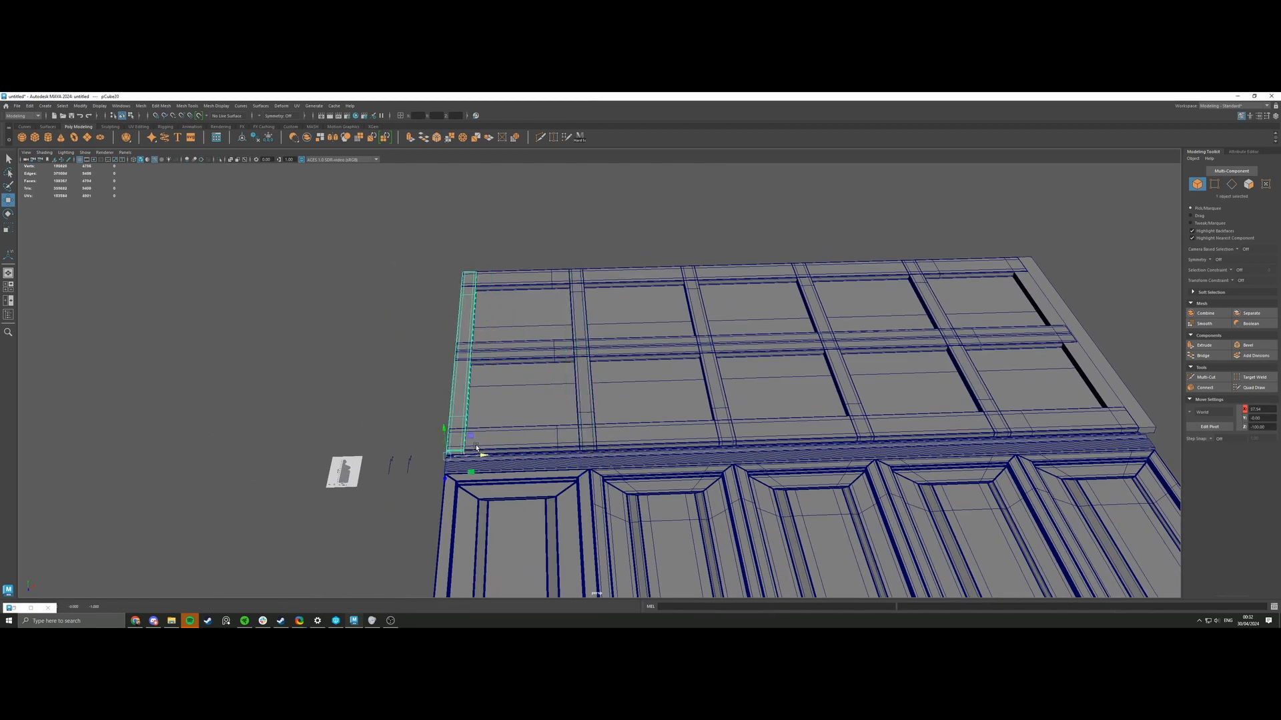
pyautogui.keyDown('alt'); pyautogui.moveTo(475, 447); pyautogui.dragTo(586, 430, button='right'); pyautogui.keyUp('alt')
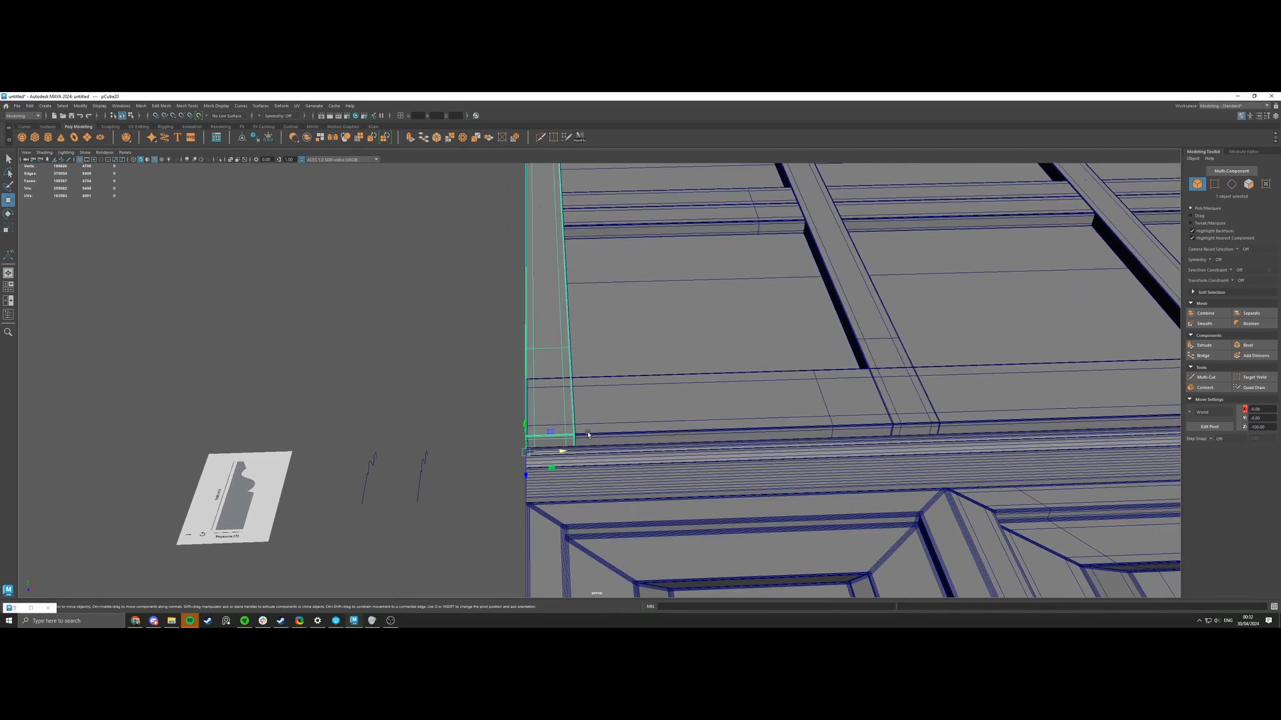
pyautogui.hotkey('ctrl', 'z')
pyautogui.keyDown('alt'); pyautogui.moveTo(629, 405); pyautogui.dragTo(729, 404); pyautogui.keyUp('alt')
pyautogui.keyDown('alt'); pyautogui.moveTo(729, 404); pyautogui.dragTo(824, 432, button='right'); pyautogui.keyUp('alt')
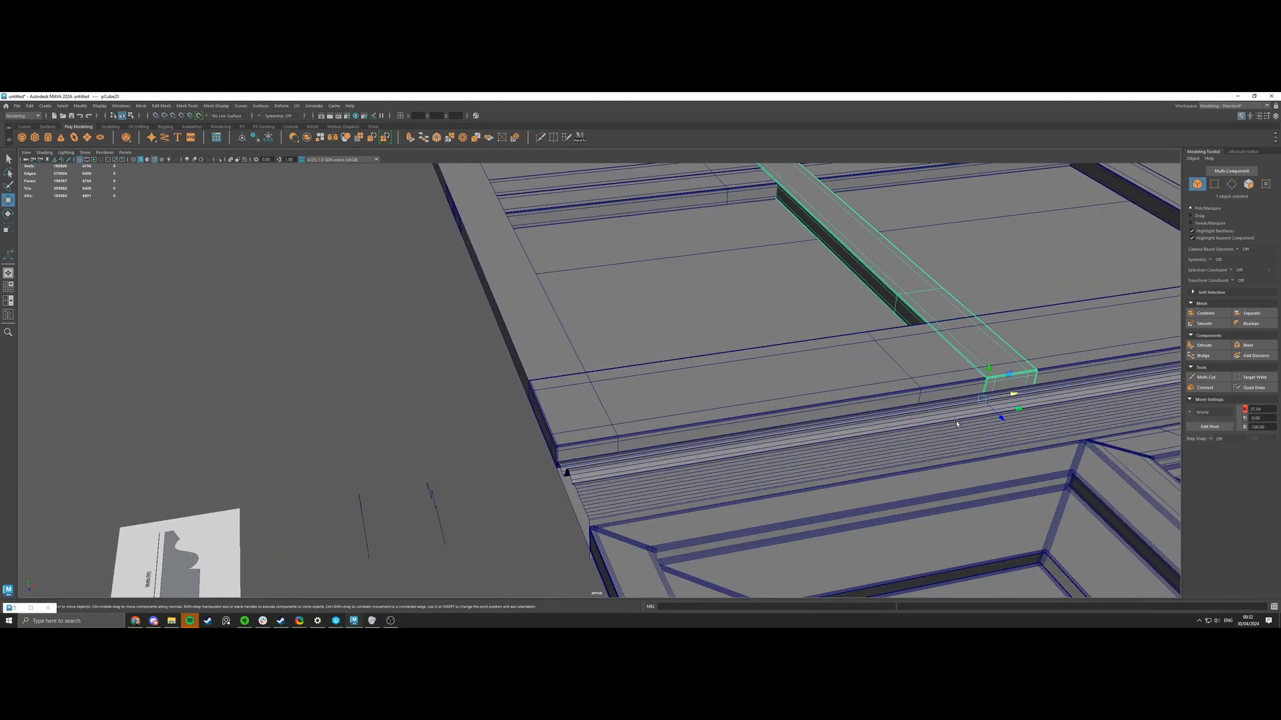
pyautogui.press('v')
pyautogui.moveTo(999, 399); pyautogui.dragTo(560, 347)
# Remove the old unbevelled uprights at both ends of the frame.
pyautogui.press('Delete')
pyautogui.click(551, 343)
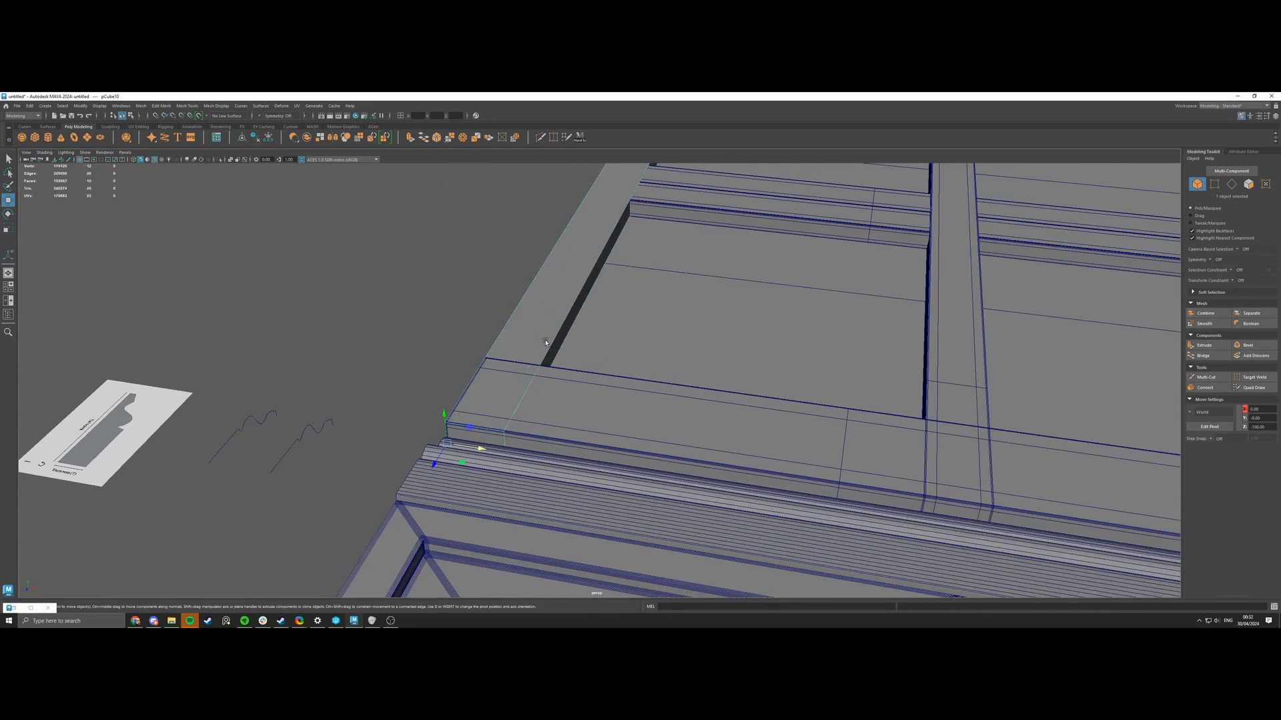
pyautogui.hotkey('ctrl', 'h')
pyautogui.scroll(-6, 532, 331)
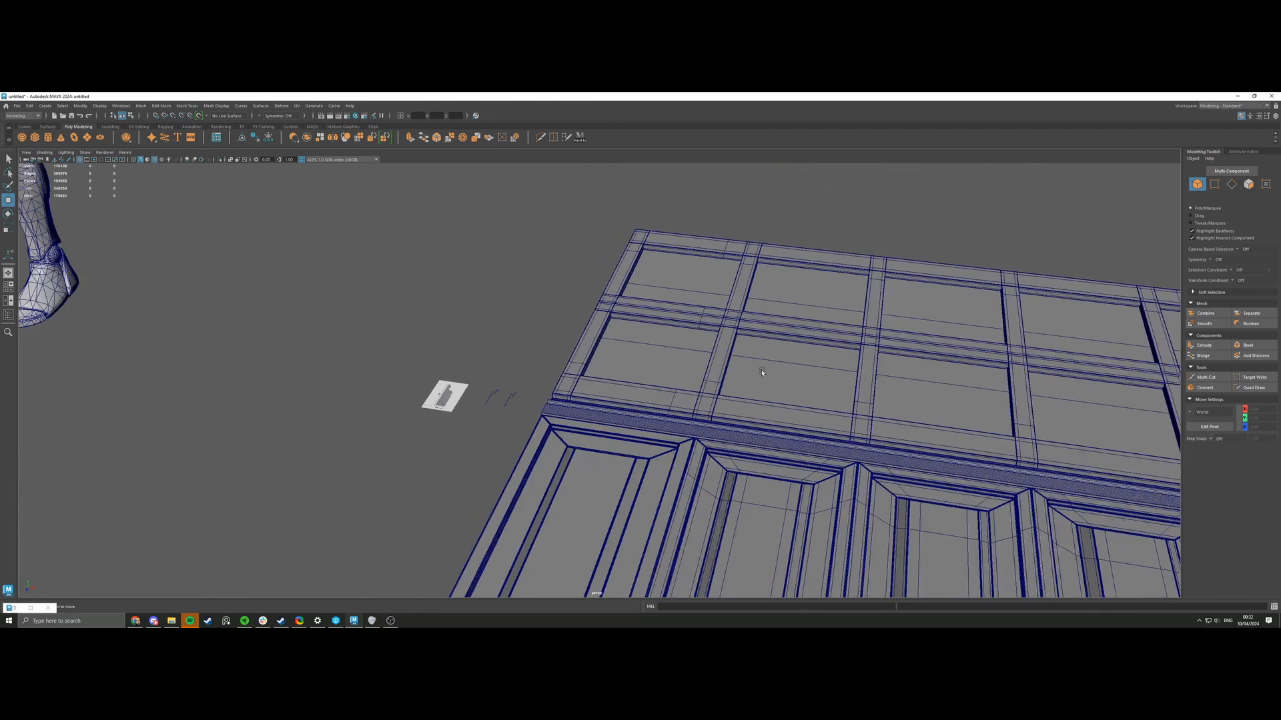
pyautogui.keyDown('alt'); pyautogui.moveTo(1080, 400); pyautogui.dragTo(714, 378, button='middle'); pyautogui.keyUp('alt')
pyautogui.keyDown('alt'); pyautogui.moveTo(713, 378); pyautogui.dragTo(756, 400); pyautogui.keyUp('alt')
pyautogui.click(787, 405)
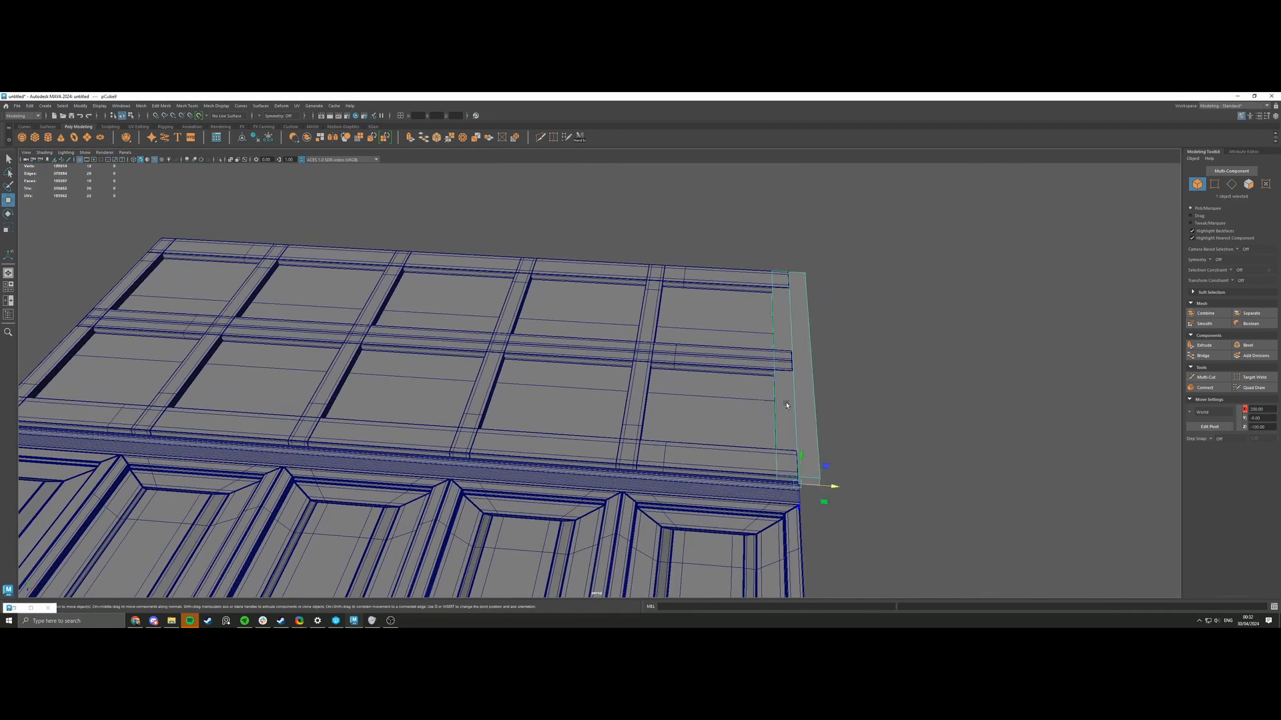
pyautogui.hotkey('ctrl', 'h')
# Duplicate the bevelled end upright to the opposite end of the frame and slide the copy outward past the frame.
pyautogui.click(85, 337)
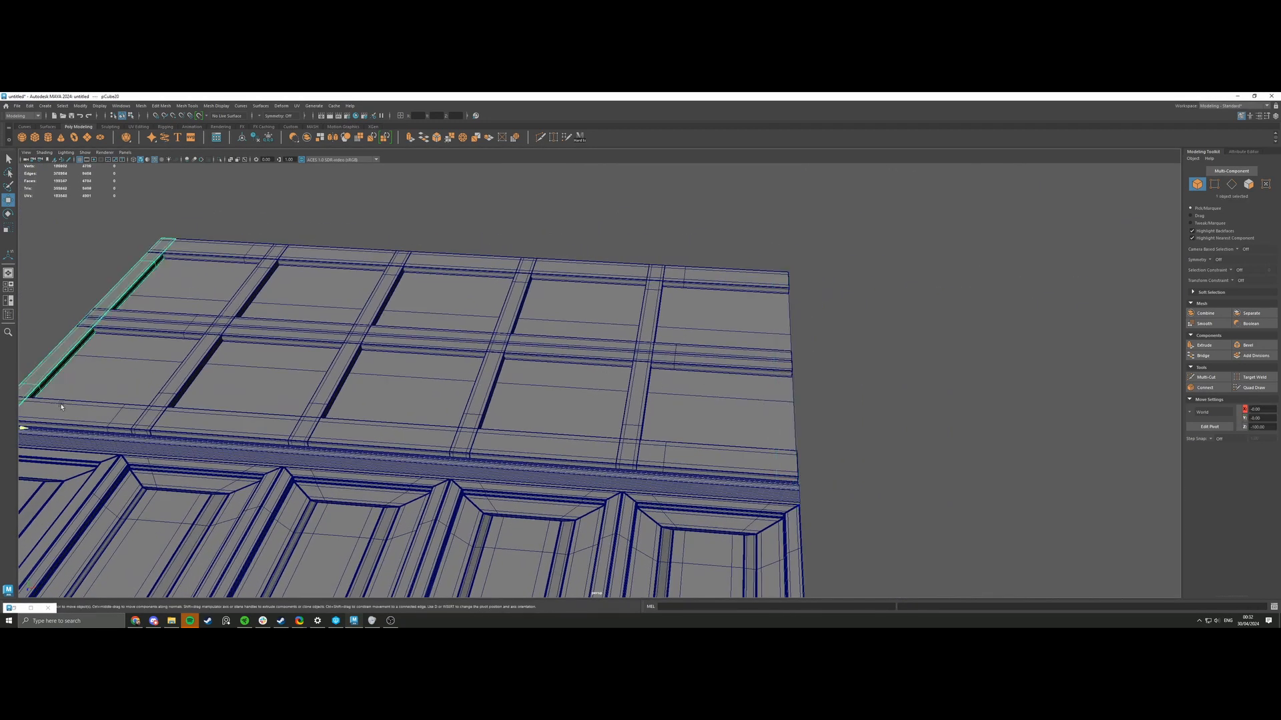
pyautogui.moveTo(25, 431); pyautogui.dragTo(793, 452)
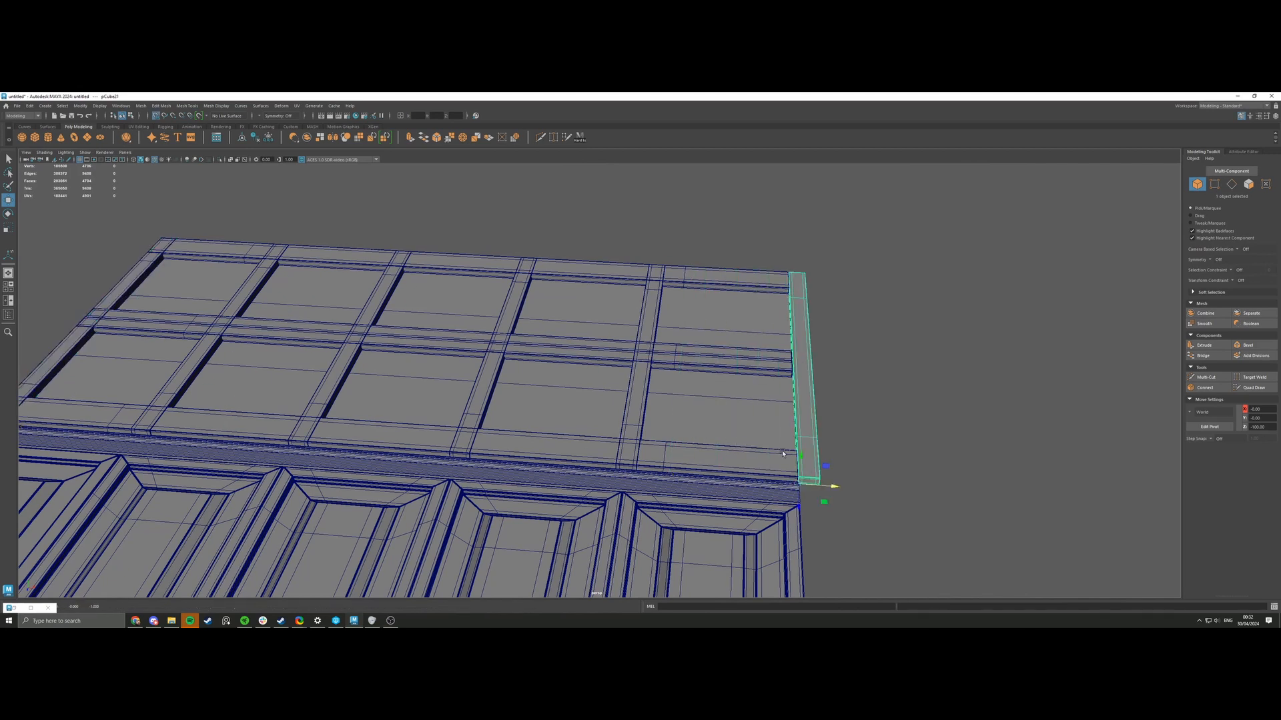
pyautogui.scroll(1, 794, 453)
pyautogui.keyDown('alt'); pyautogui.moveTo(799, 467); pyautogui.dragTo(671, 411, button='middle'); pyautogui.keyUp('alt')
pyautogui.keyDown('alt'); pyautogui.moveTo(671, 411); pyautogui.dragTo(909, 480, button='right'); pyautogui.keyUp('alt')
pyautogui.keyDown('alt'); pyautogui.moveTo(909, 480); pyautogui.dragTo(833, 469, button='middle'); pyautogui.keyUp('alt')
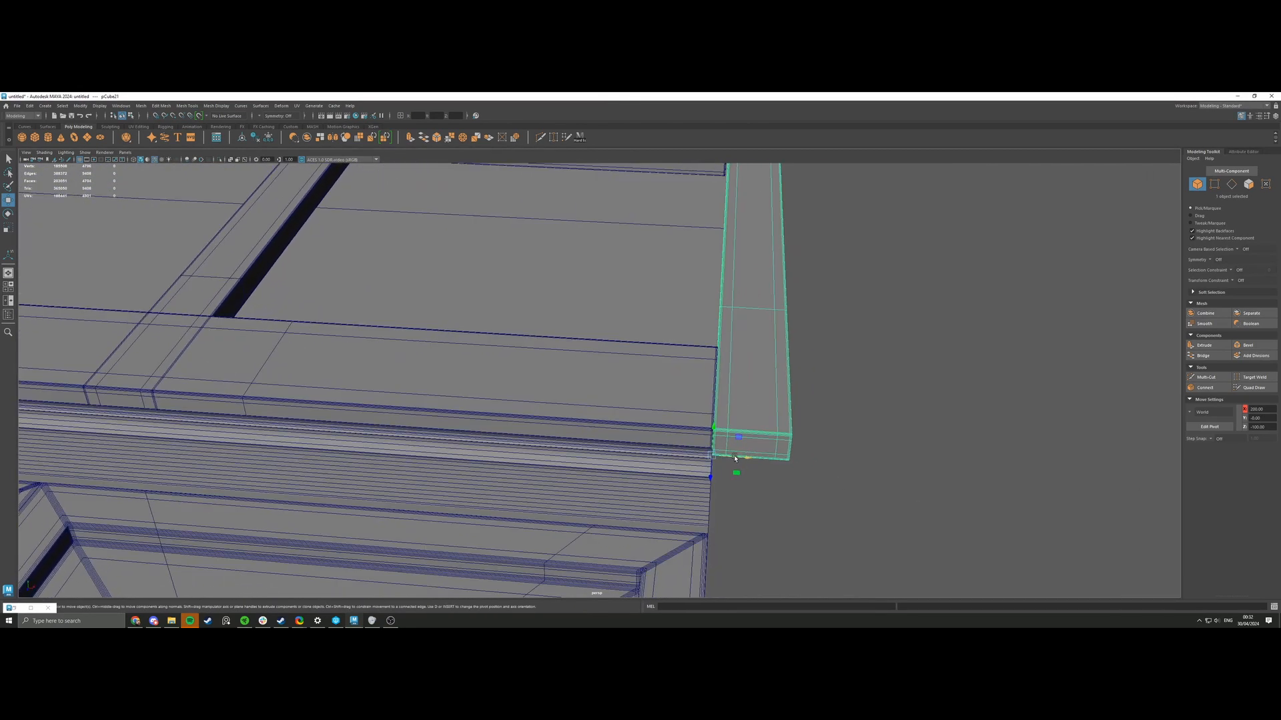
pyautogui.press('x')
pyautogui.moveTo(747, 459); pyautogui.dragTo(931, 476)
# Turn off smooth preview on the copied end upright and snap its pivot to the outer bottom corner vertex.
pyautogui.press('d')
pyautogui.press('v')
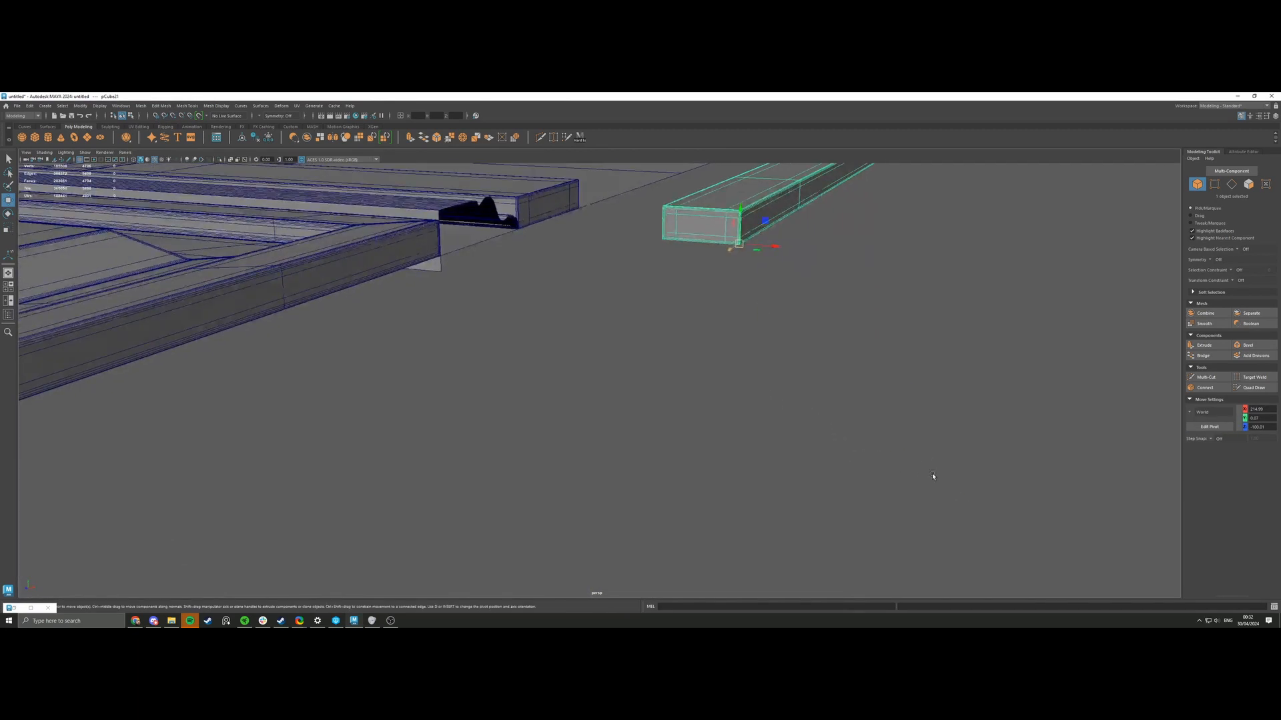
pyautogui.keyDown('alt'); pyautogui.moveTo(931, 476); pyautogui.dragTo(772, 435, button='middle'); pyautogui.keyUp('alt')
pyautogui.keyDown('alt'); pyautogui.moveTo(772, 435); pyautogui.dragTo(683, 414); pyautogui.keyUp('alt')
pyautogui.keyDown('alt'); pyautogui.moveTo(683, 414); pyautogui.dragTo(826, 513, button='right'); pyautogui.keyUp('alt')
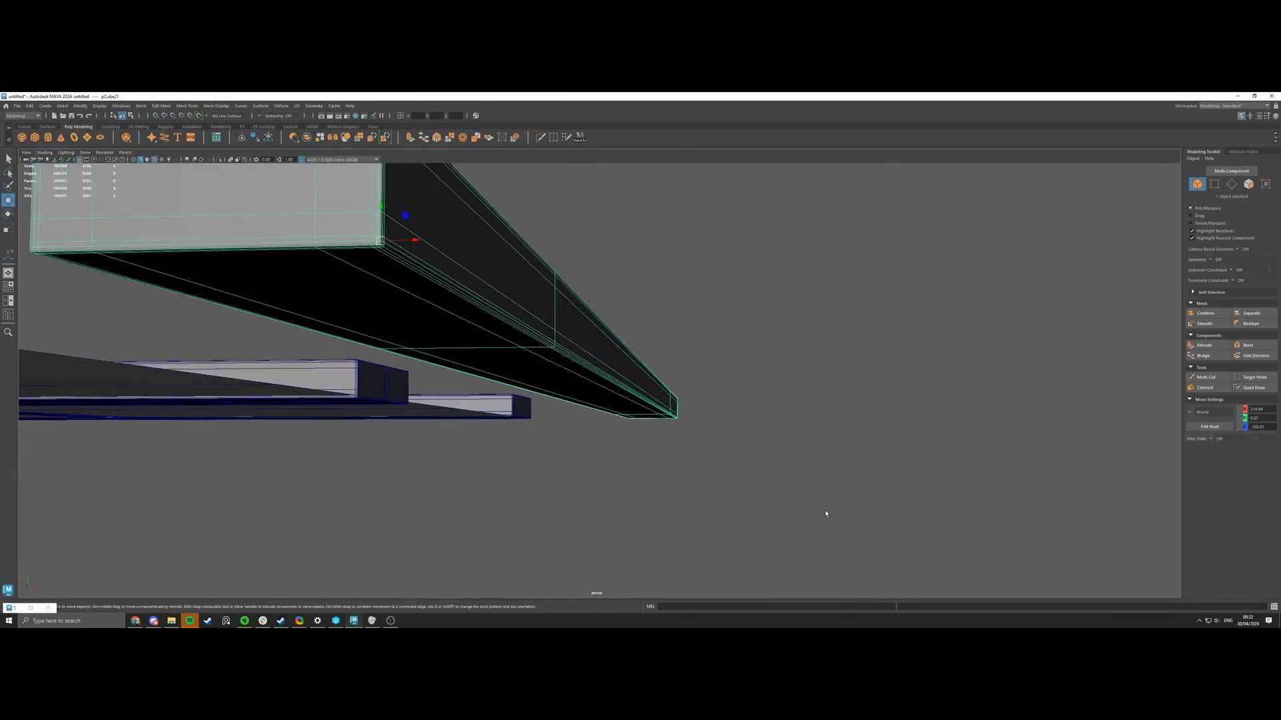
pyautogui.keyDown('alt'); pyautogui.moveTo(477, 358); pyautogui.dragTo(496, 382, button='middle'); pyautogui.keyUp('alt')
pyautogui.keyDown('alt'); pyautogui.moveTo(481, 380); pyautogui.dragTo(492, 407, button='right'); pyautogui.keyUp('alt')
pyautogui.press('1')
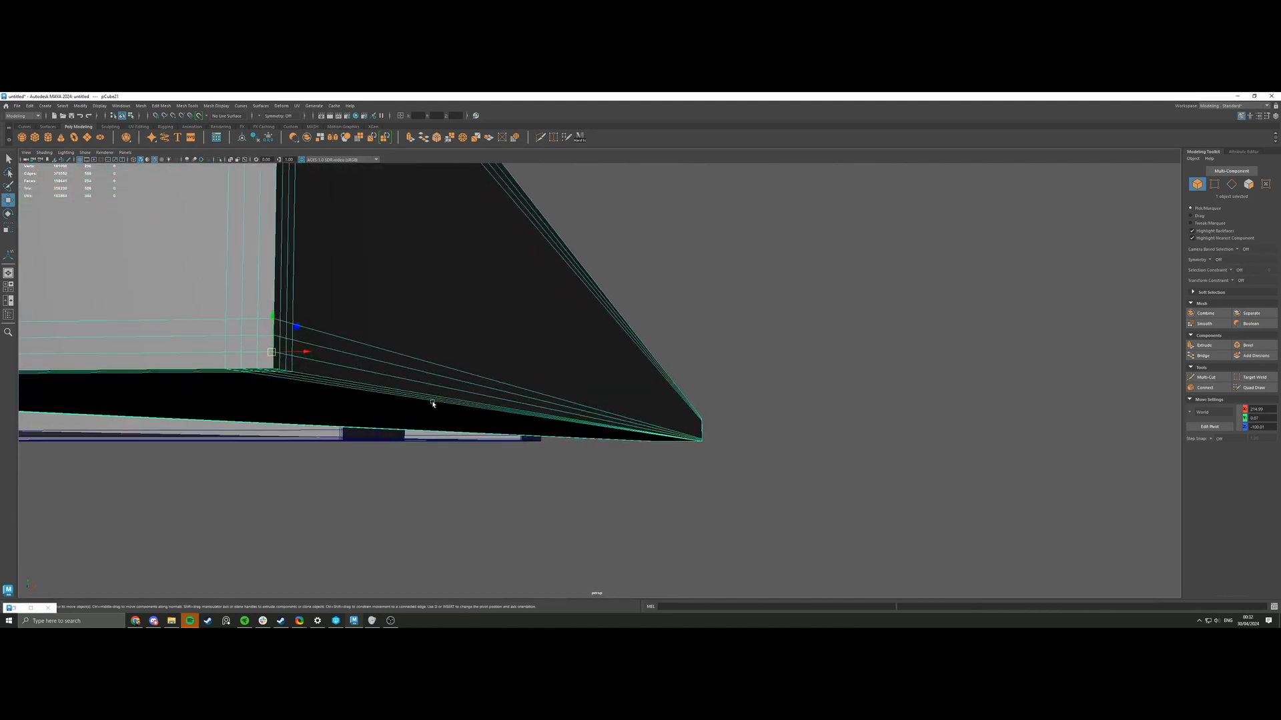
pyautogui.press('d')
pyautogui.press('v')
pyautogui.moveTo(272, 353); pyautogui.dragTo(273, 372)
# Vertex-snap the copied end upright against the frame's end so its outer edge is flush with the rails.
pyautogui.keyDown('alt'); pyautogui.moveTo(480, 357); pyautogui.dragTo(420, 334, button='right'); pyautogui.keyUp('alt')
pyautogui.keyDown('alt'); pyautogui.moveTo(420, 334); pyautogui.dragTo(437, 407); pyautogui.keyUp('alt')
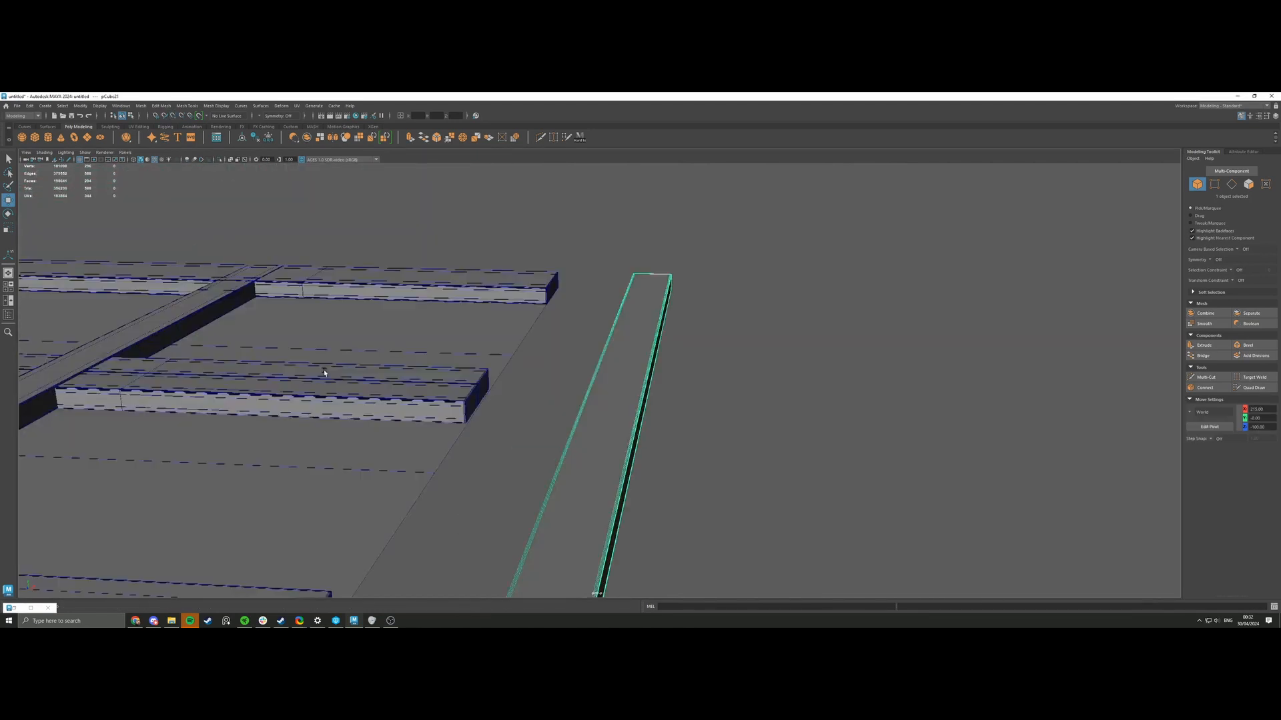
pyautogui.keyDown('alt'); pyautogui.moveTo(437, 407); pyautogui.dragTo(469, 261, button='middle'); pyautogui.keyUp('alt')
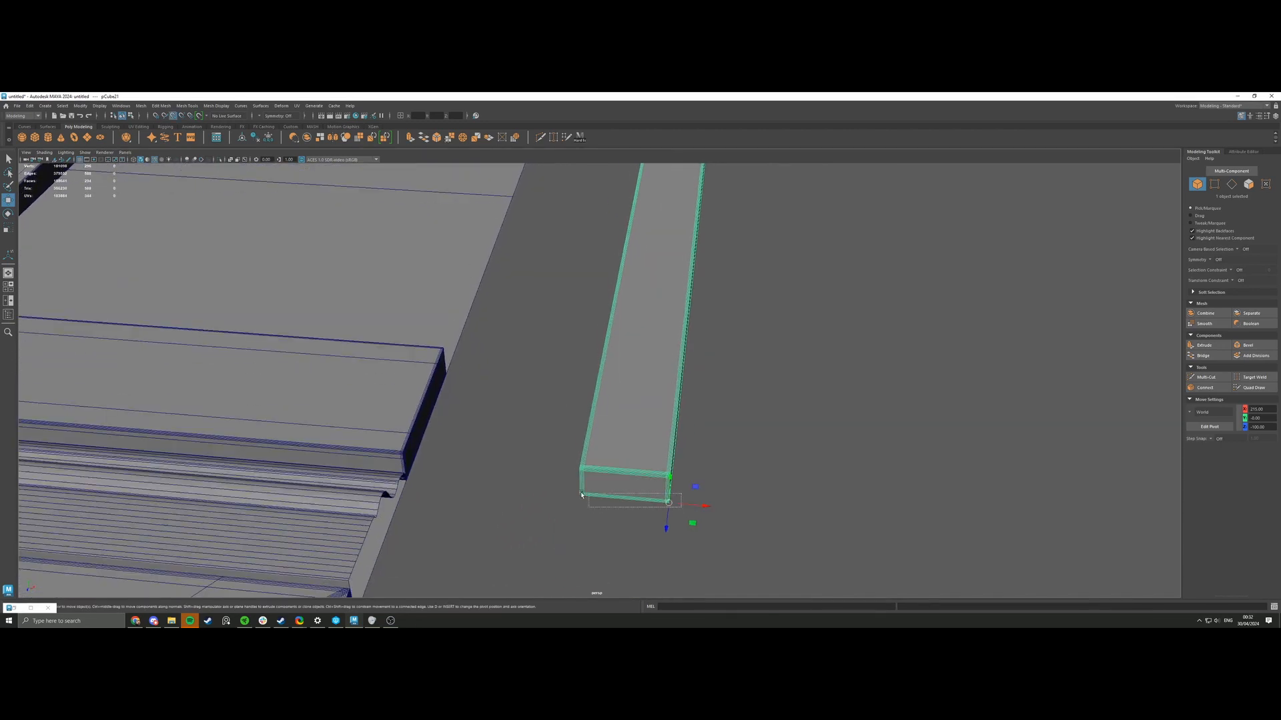
pyautogui.moveTo(665, 508); pyautogui.dragTo(420, 474)
pyautogui.keyDown('alt'); pyautogui.moveTo(445, 412); pyautogui.dragTo(563, 443, button='middle'); pyautogui.keyUp('alt')
pyautogui.keyDown('alt'); pyautogui.moveTo(562, 396); pyautogui.dragTo(816, 474, button='right'); pyautogui.keyUp('alt')
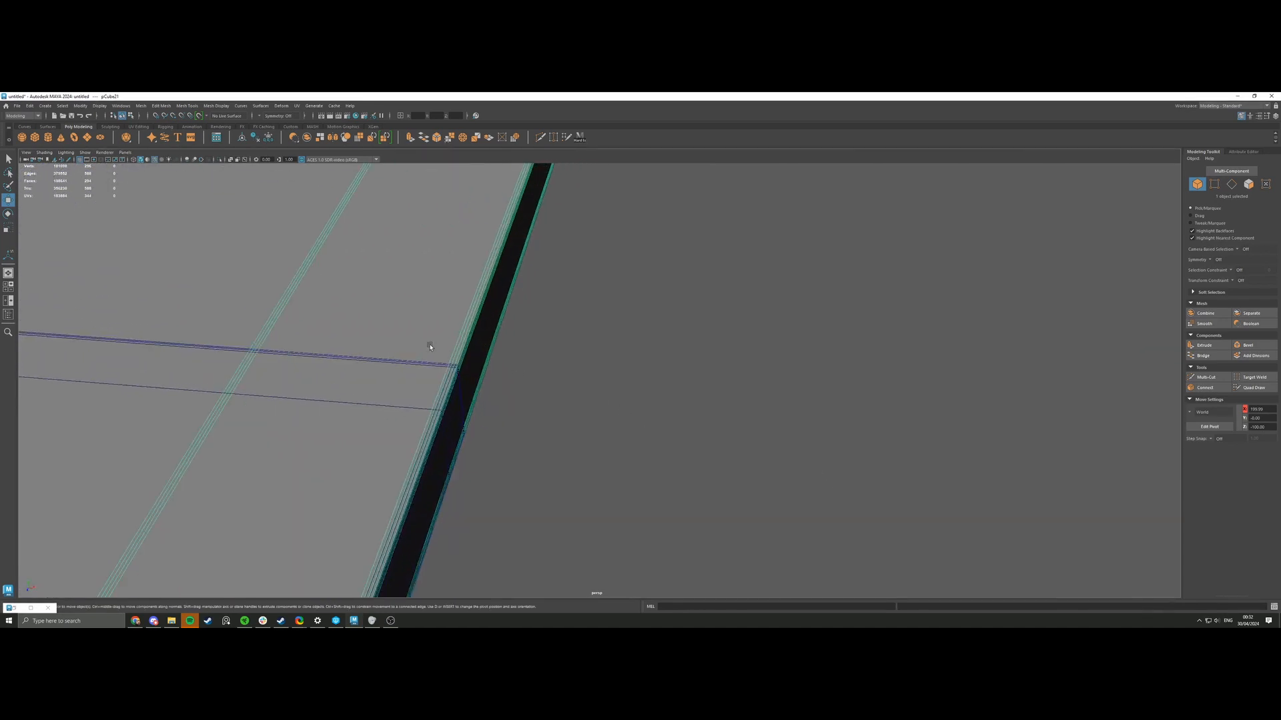
# Turn off smooth preview on the snapped end upright of the frame.
pyautogui.scroll(-15, 517, 329)
pyautogui.keyDown('alt'); pyautogui.moveTo(596, 372); pyautogui.dragTo(443, 404); pyautogui.keyUp('alt')
pyautogui.scroll(-4, 494, 399)
pyautogui.scroll(4, 572, 400)
pyautogui.press('1')
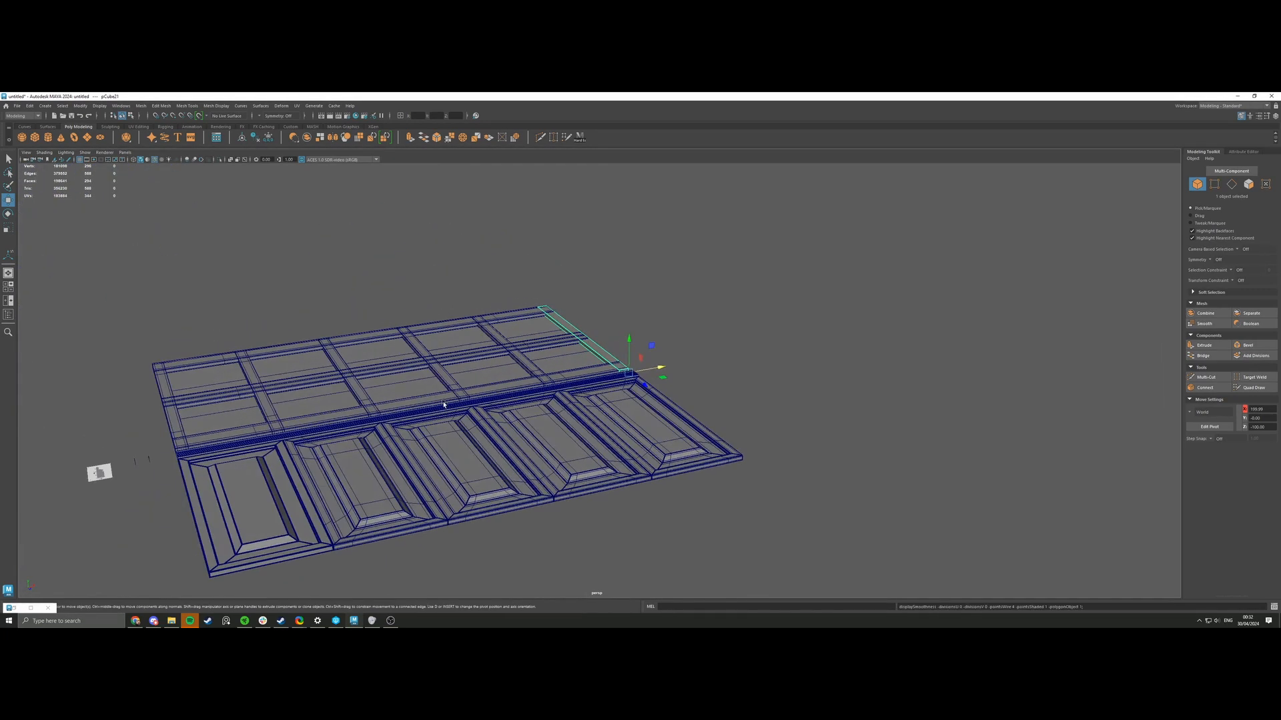
# Hide the flat backing plane that lies behind the frame openings and the panels.
pyautogui.click(337, 398)
pyautogui.press('h')
pyautogui.scroll(-3, 336, 397)
pyautogui.keyDown('alt'); pyautogui.moveTo(336, 398); pyautogui.dragTo(335, 414); pyautogui.keyUp('alt')
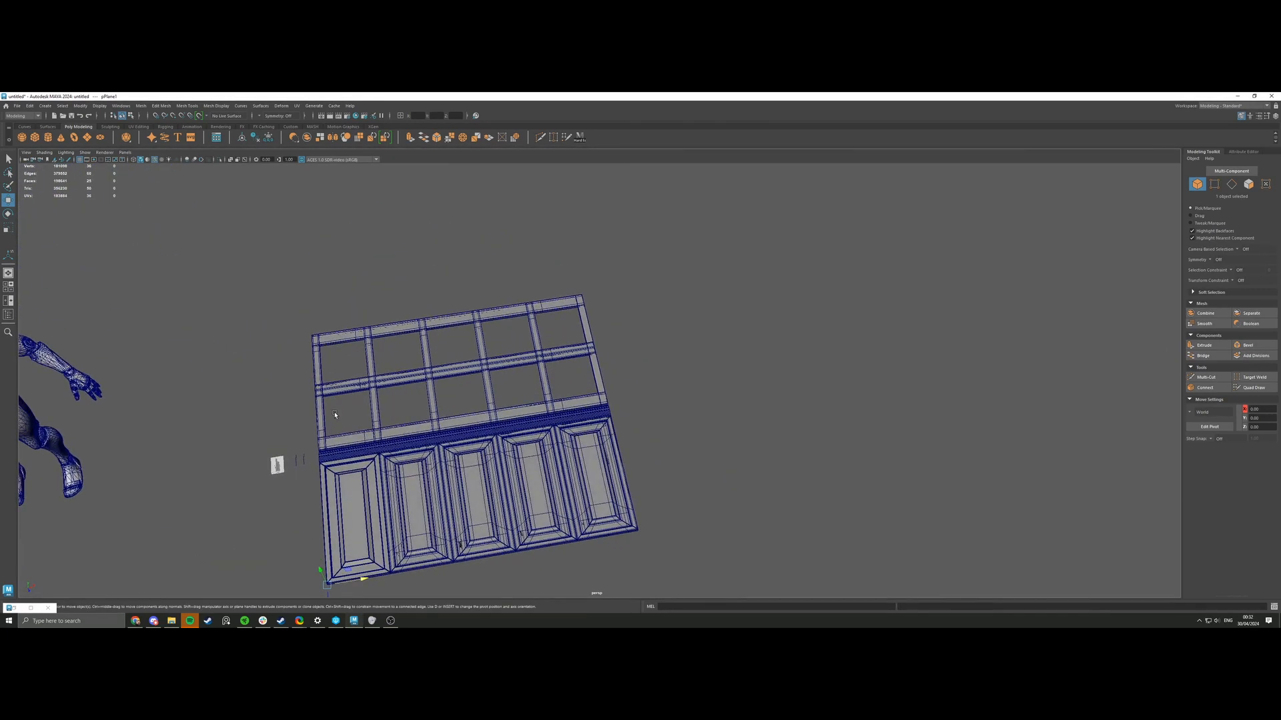
pyautogui.keyDown('alt'); pyautogui.moveTo(335, 415); pyautogui.dragTo(496, 361, button='middle'); pyautogui.keyUp('alt')
pyautogui.scroll(3, 497, 362)
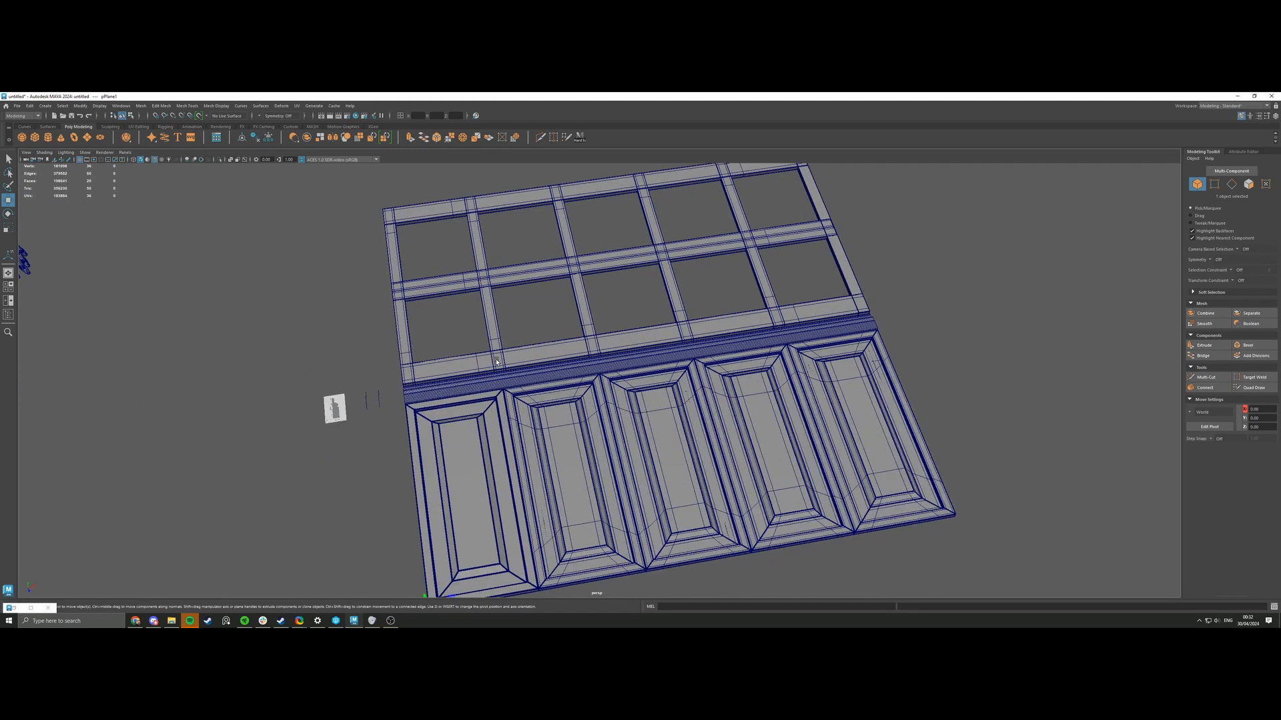
pyautogui.keyDown('alt'); pyautogui.moveTo(506, 342); pyautogui.dragTo(555, 314); pyautogui.keyUp('alt')
pyautogui.keyDown('alt'); pyautogui.moveTo(554, 315); pyautogui.dragTo(1054, 554, button='right'); pyautogui.keyUp('alt')
# Turn off smooth preview on the lower wall panels, one panel after another.
pyautogui.click(406, 353)
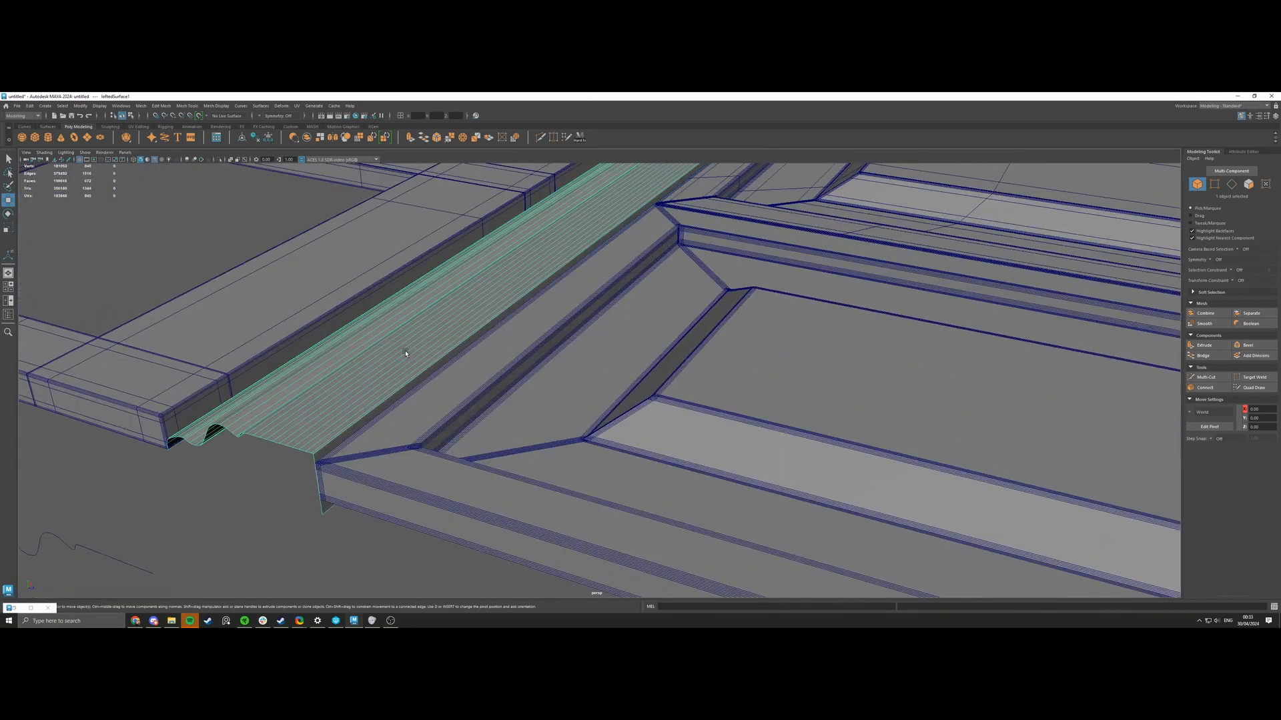
pyautogui.scroll(-10, 405, 353)
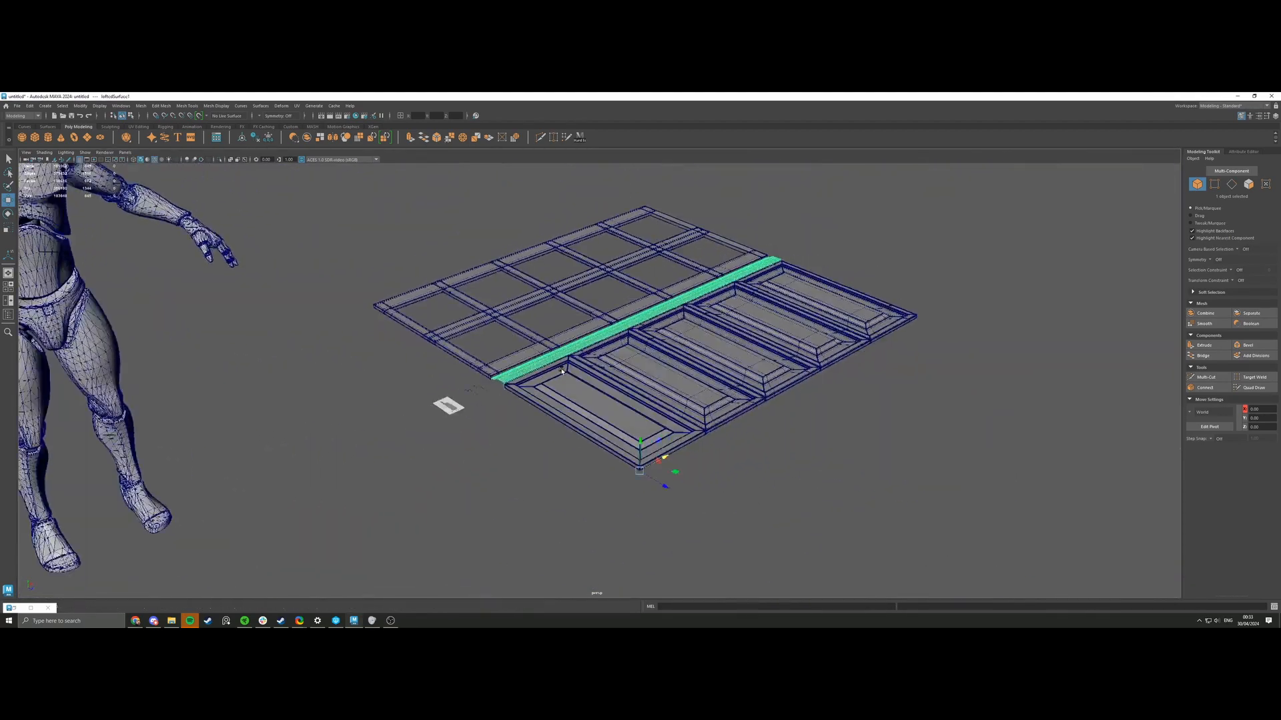
pyautogui.scroll(-2, 529, 370)
pyautogui.click(464, 381)
pyautogui.click(553, 377)
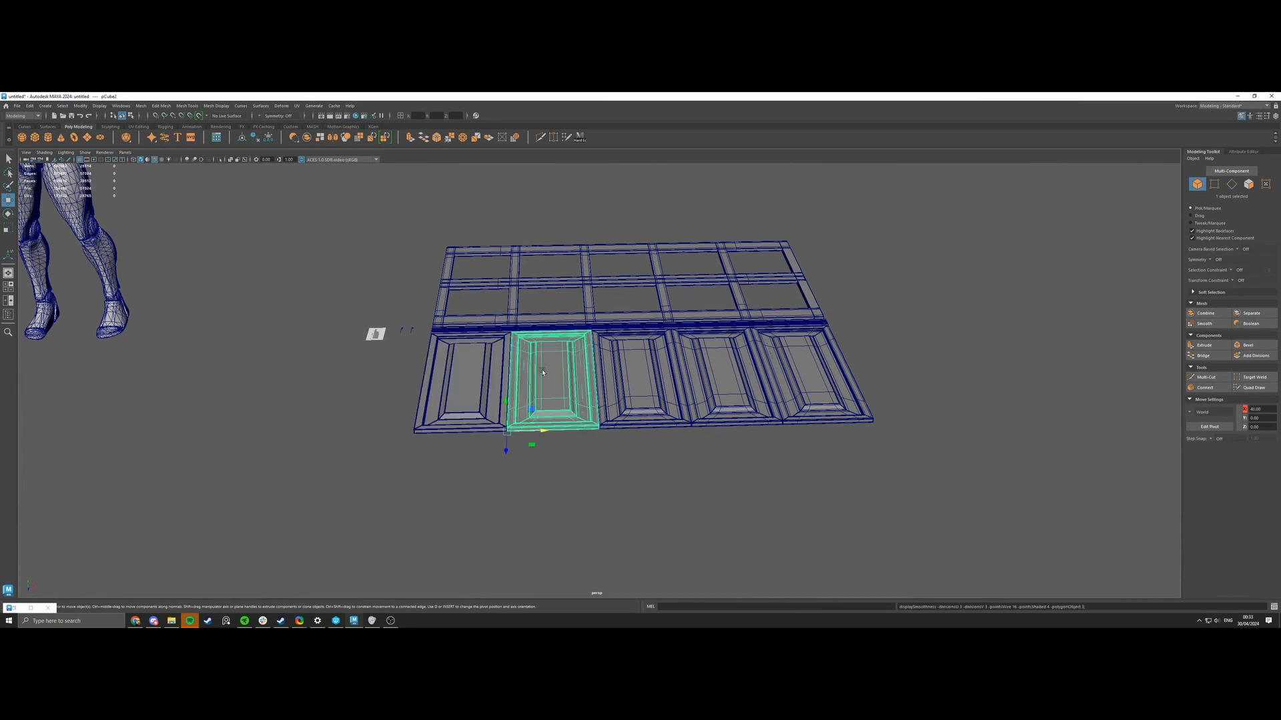
pyautogui.click(653, 378)
pyautogui.click(721, 377)
pyautogui.click(805, 376)
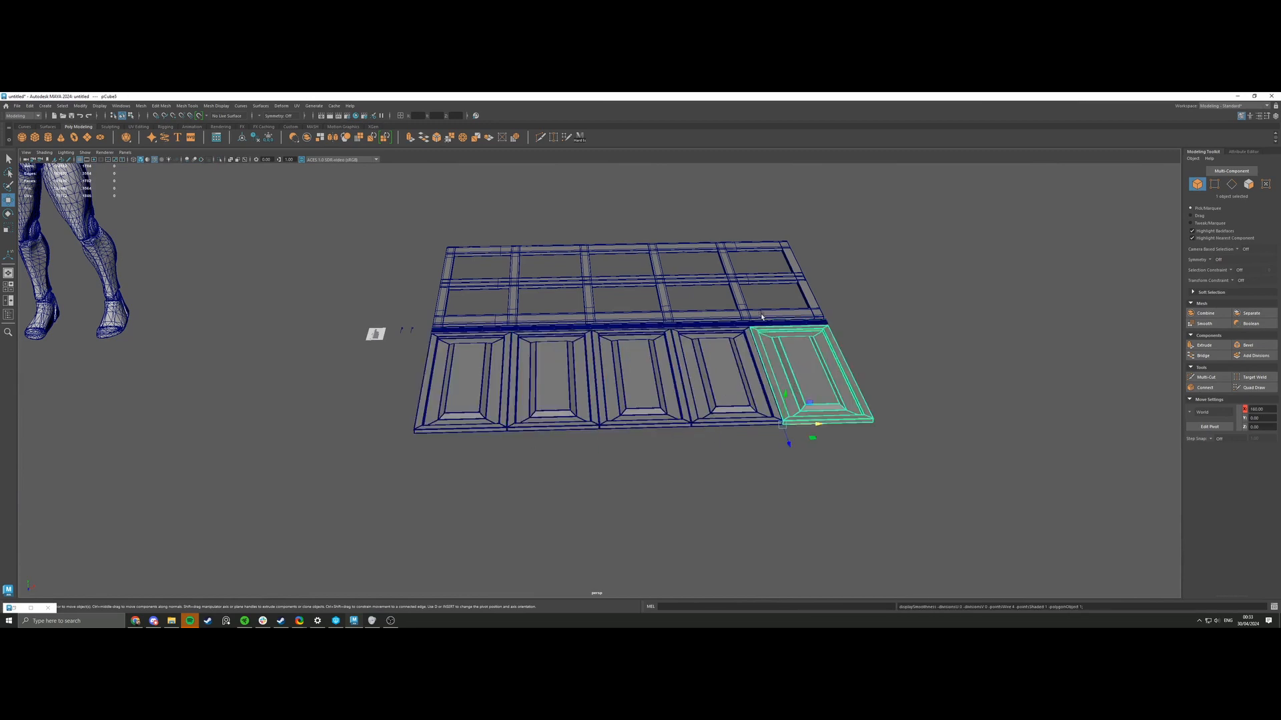
# Combine all the frame pieces, the moulding strip and the five lower panels into a single mesh.
pyautogui.moveTo(893, 192); pyautogui.dragTo(428, 477)
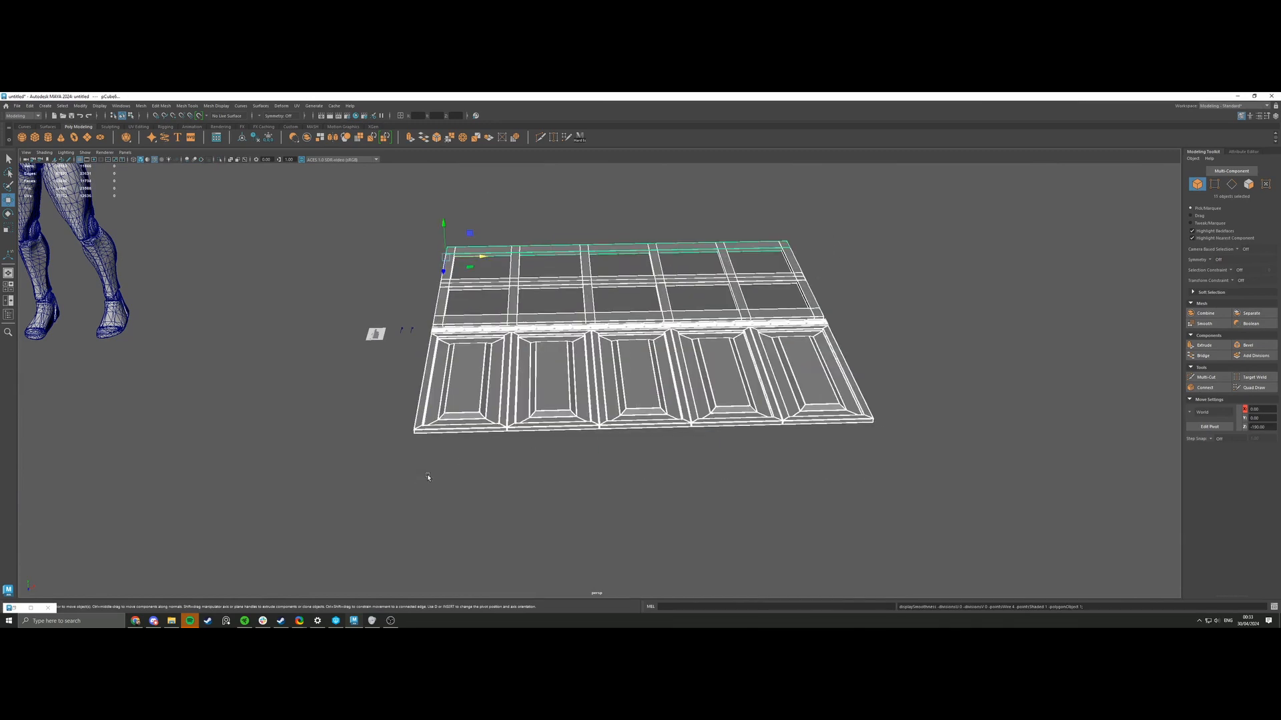
pyautogui.click(140, 106)
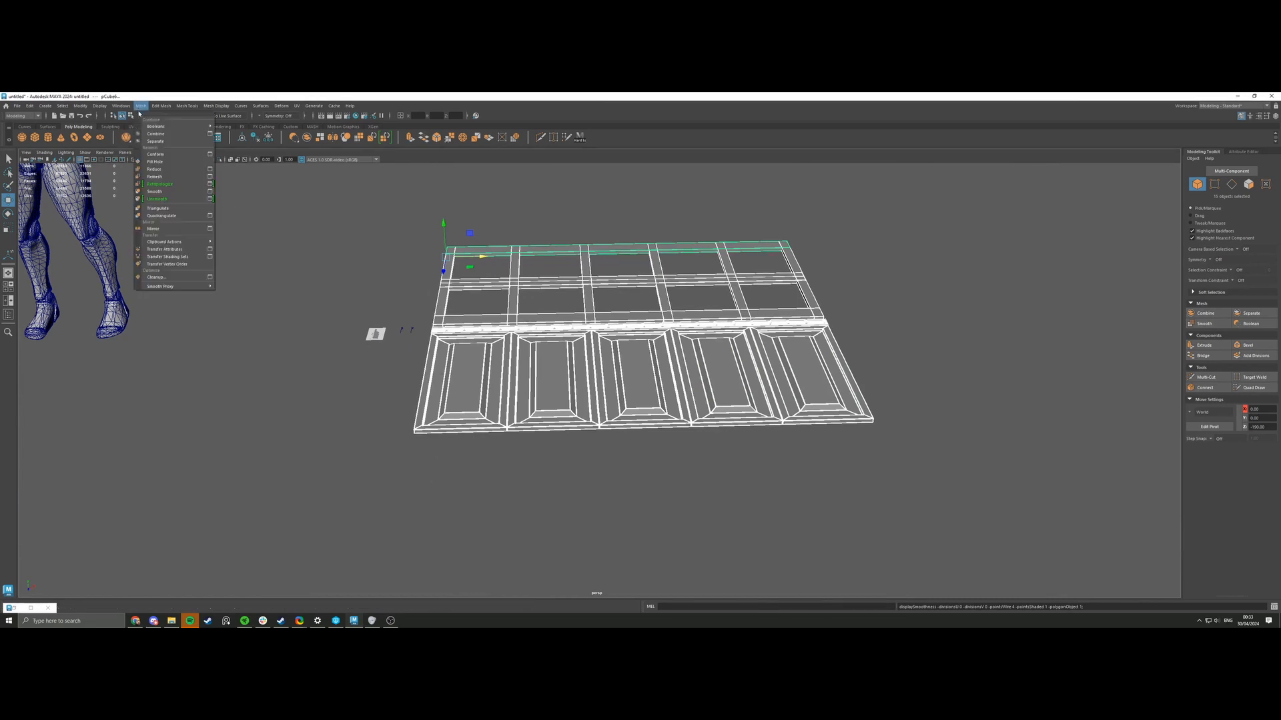
pyautogui.click(157, 135)
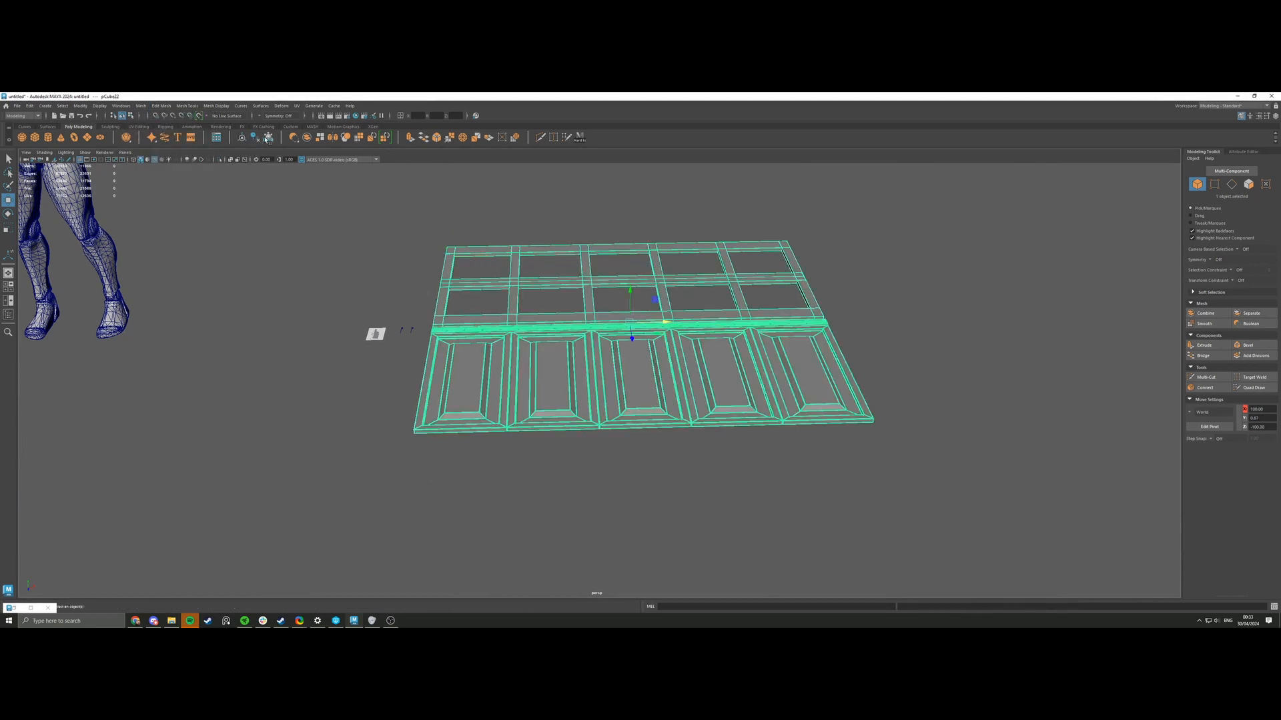
# Smooth the combined wall mesh, trying higher division levels before setting Divisions to 1.
pyautogui.scroll(3, 296, 203)
pyautogui.keyDown('alt'); pyautogui.moveTo(296, 203); pyautogui.dragTo(412, 225); pyautogui.keyUp('alt')
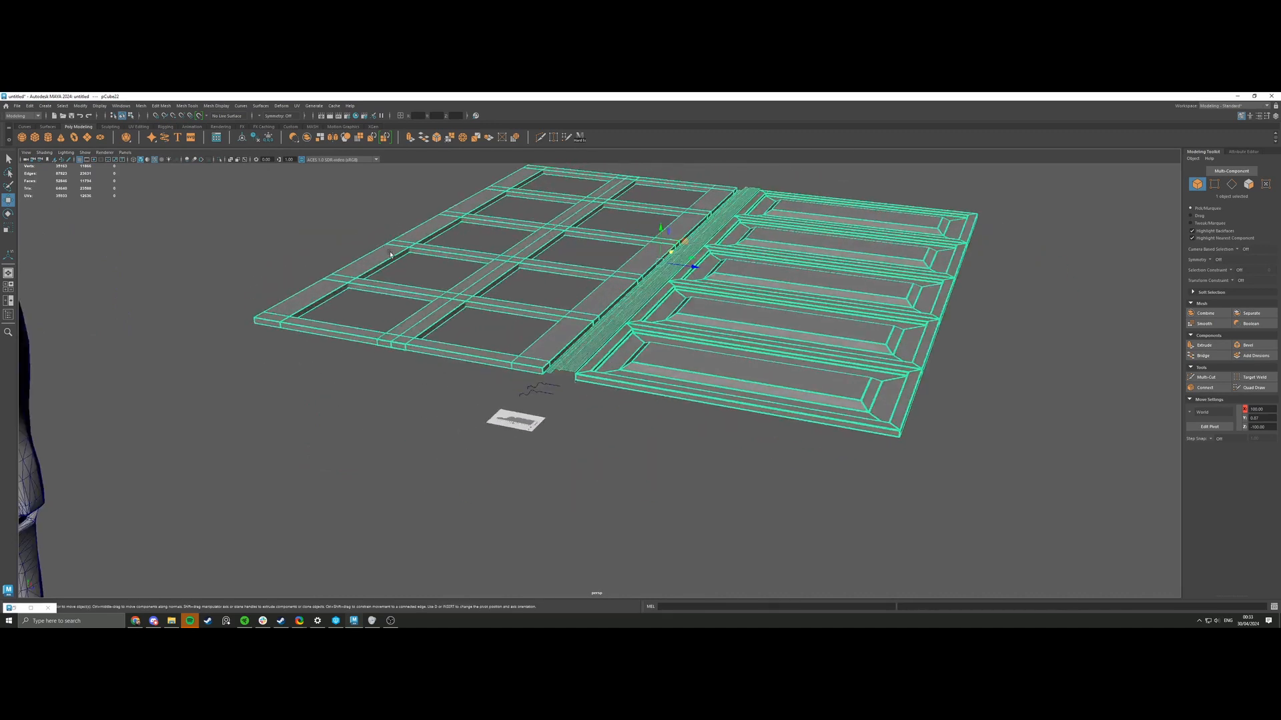
pyautogui.scroll(5, 412, 225)
pyautogui.click(141, 105)
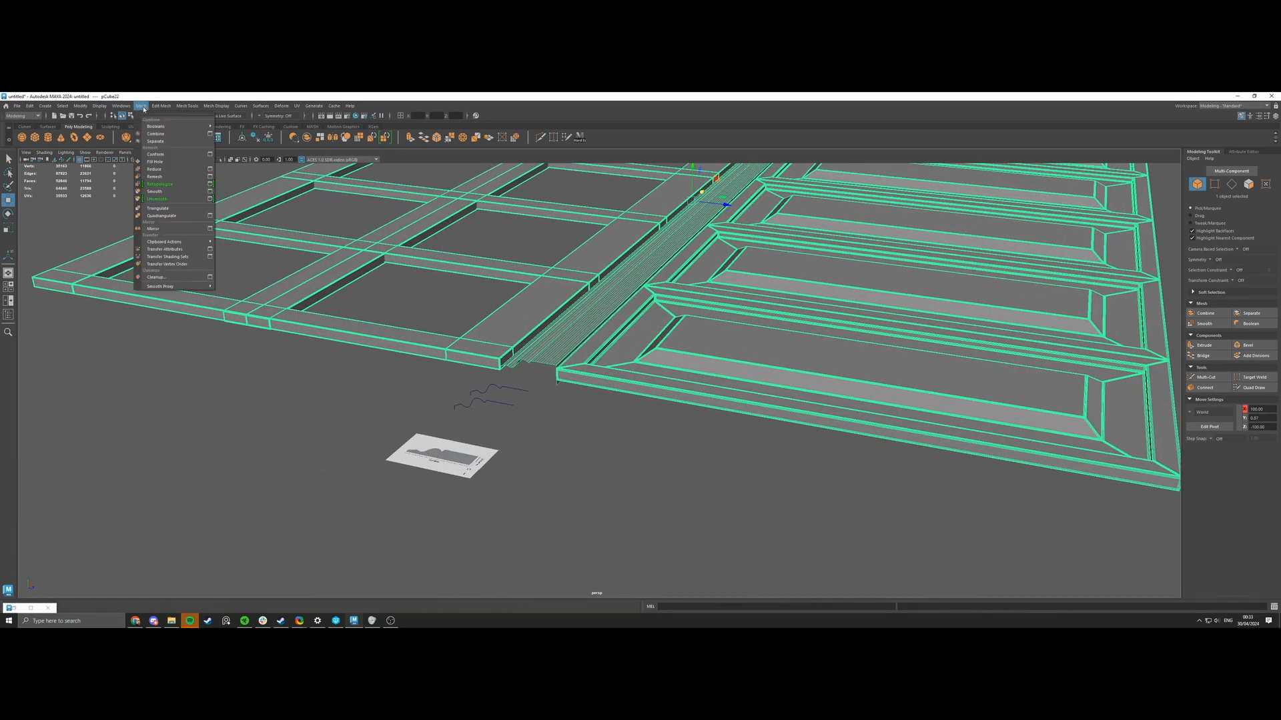
pyautogui.click(168, 190)
pyautogui.scroll(6, 546, 259)
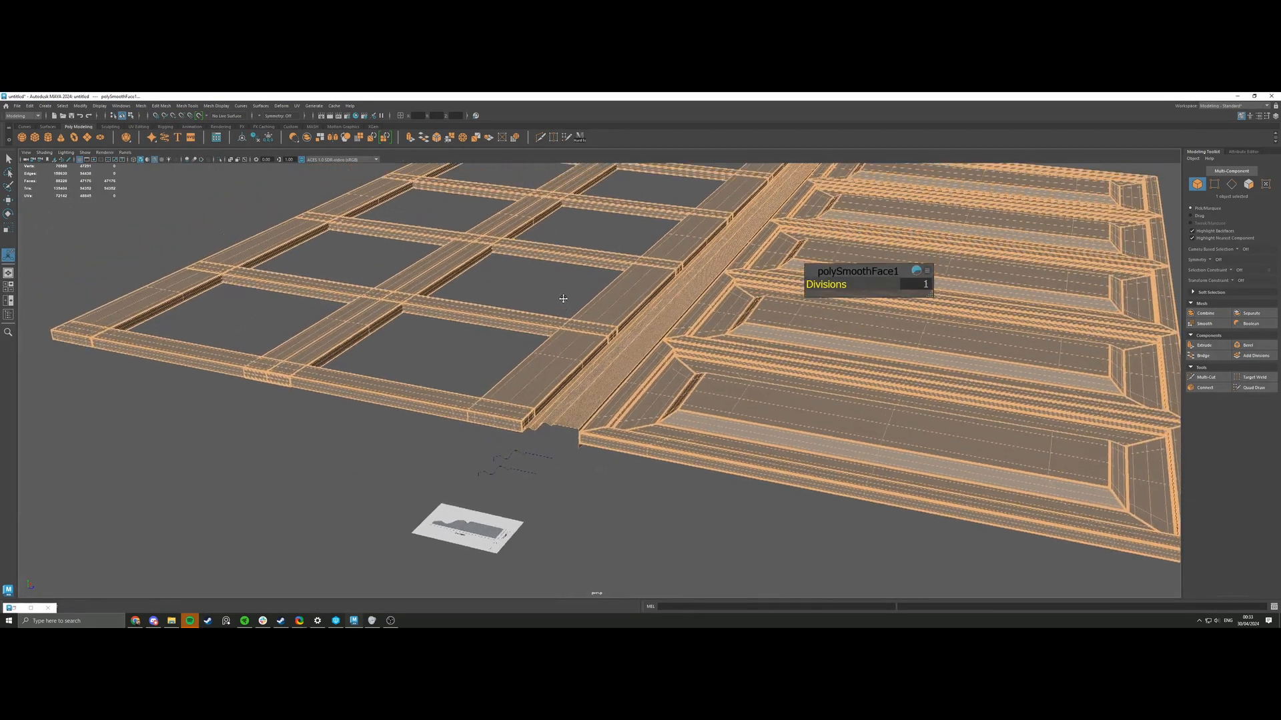
pyautogui.scroll(2, 699, 388)
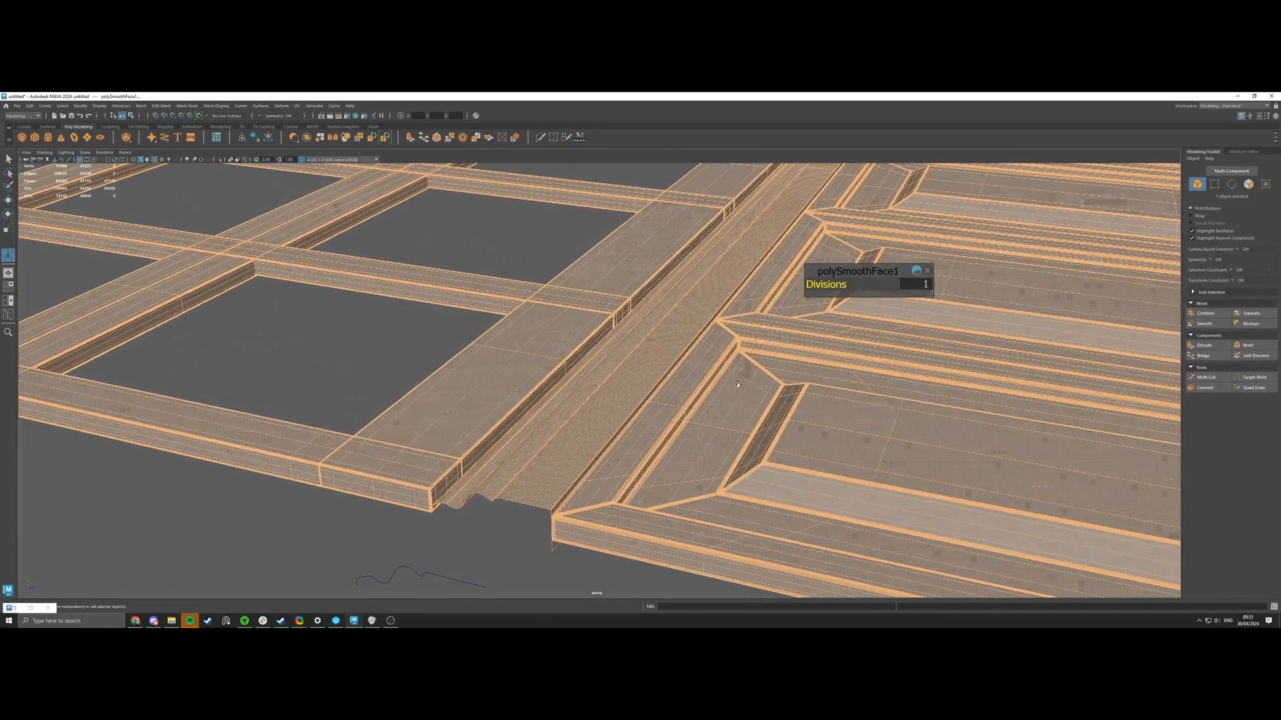
pyautogui.moveTo(834, 284); pyautogui.dragTo(871, 283, button='middle')
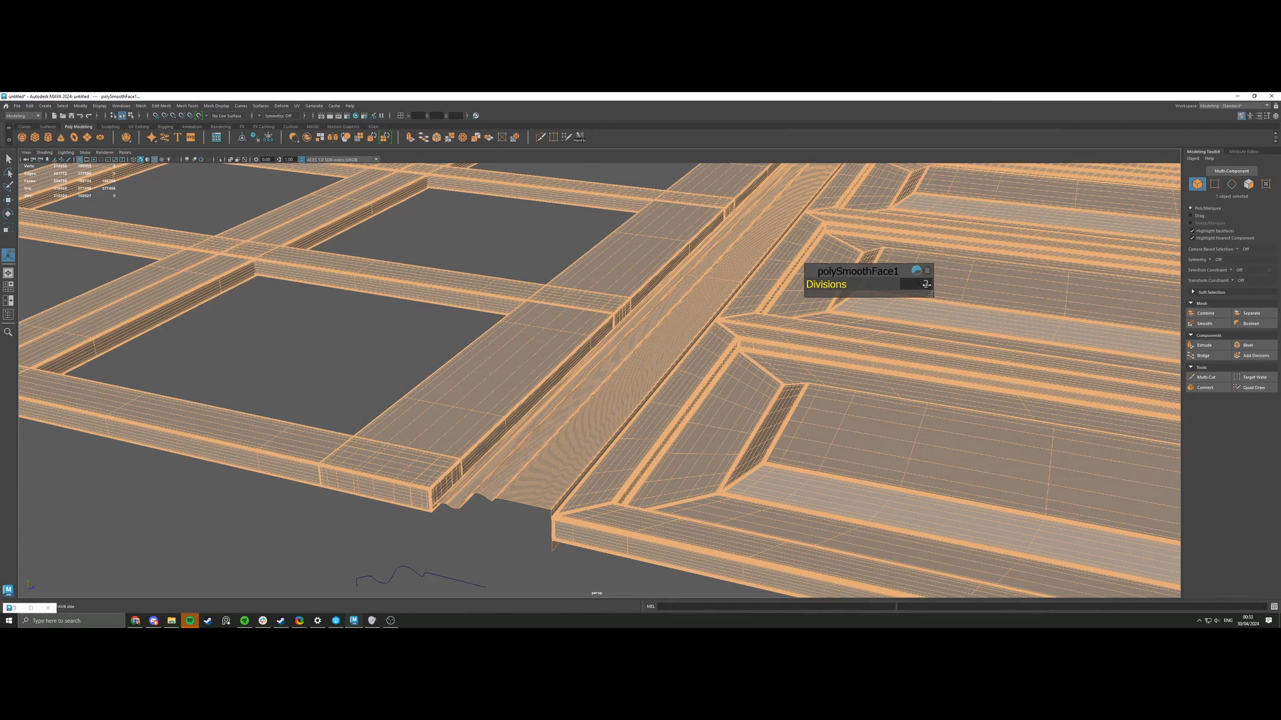
pyautogui.moveTo(917, 288); pyautogui.dragTo(926, 288, button='middle')
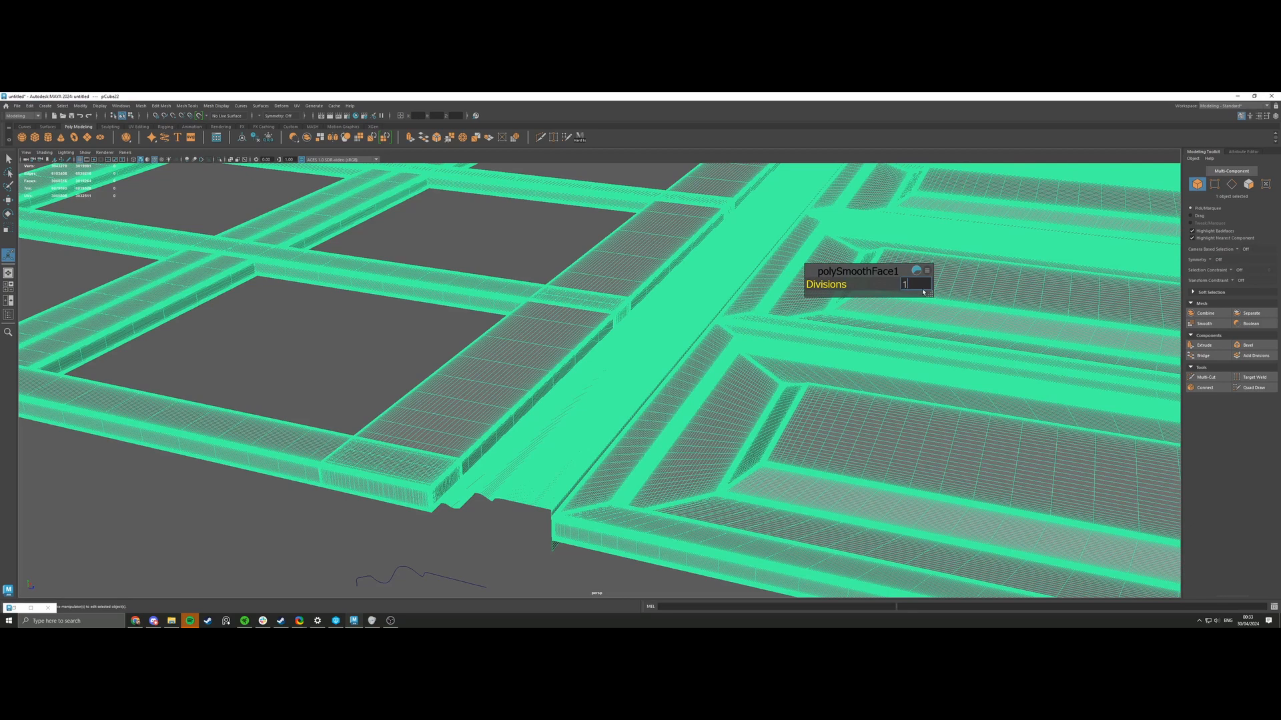
pyautogui.write('1')
pyautogui.press('Return')
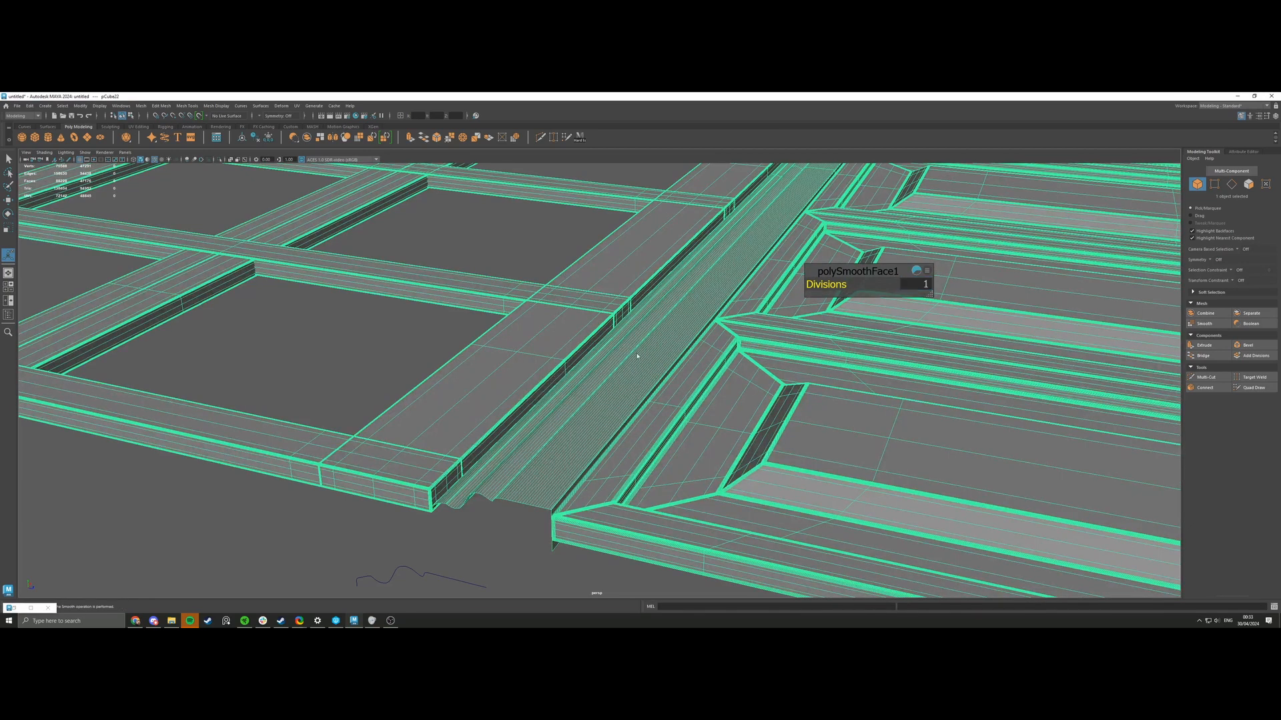
# Deselect the wall, turn off the wireframe overlay and examine the smoothed surfaces in plain shading.
pyautogui.press('q')
pyautogui.click(400, 318)
pyautogui.click(155, 160)
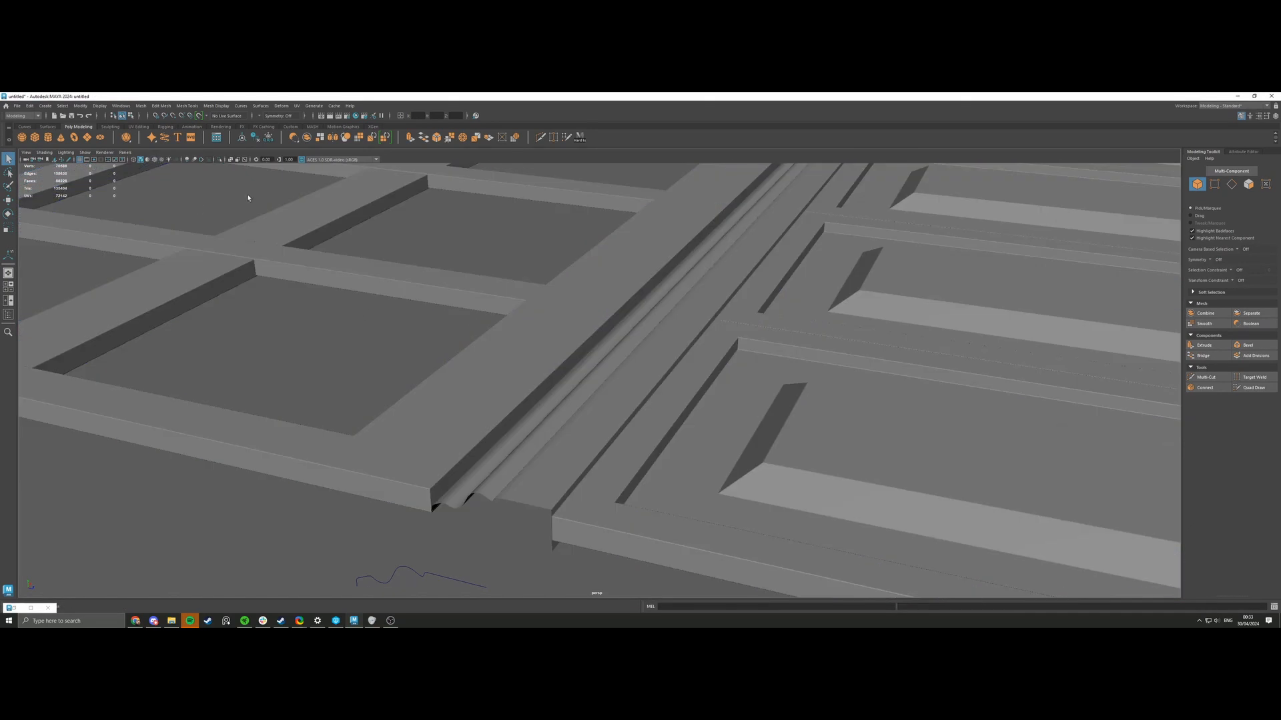
pyautogui.scroll(-2, 583, 312)
pyautogui.moveTo(583, 312)
pyautogui.keyDown('alt'); pyautogui.mouseDown()
pyautogui.moveTo(614, 311)
pyautogui.moveTo(534, 333)
pyautogui.mouseUp(); pyautogui.keyUp('alt')
pyautogui.scroll(-5, 617, 313)
pyautogui.scroll(-3, 554, 344)
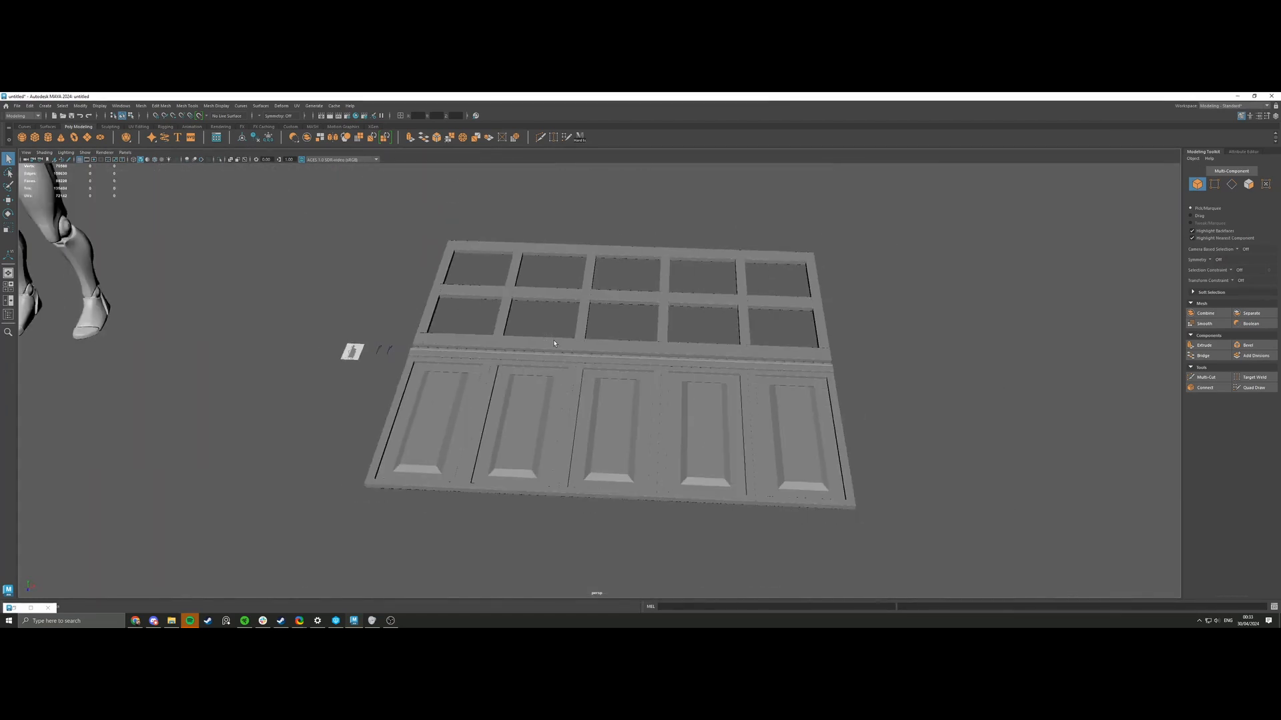
# Unhide the backing plane and select it through the frame openings.
pyautogui.click(553, 344)
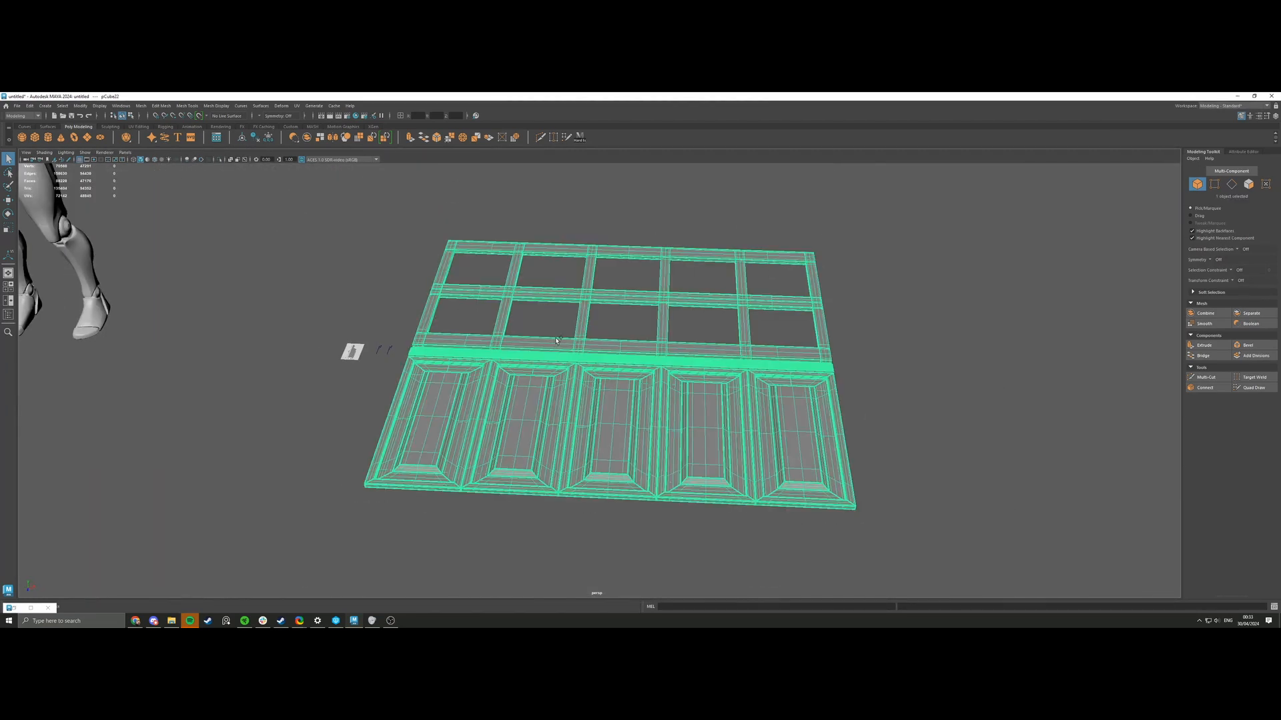
pyautogui.hotkey('ctrl', 'shift', 'h')
pyautogui.click(555, 334)
pyautogui.keyDown('alt'); pyautogui.moveTo(554, 334); pyautogui.dragTo(638, 334); pyautogui.keyUp('alt')
pyautogui.keyDown('alt'); pyautogui.moveTo(638, 333); pyautogui.dragTo(779, 373, button='right'); pyautogui.keyUp('alt')
# Move the backing plane's edge loop that crosses the upper row of openings beneath the middle rail, snapping to the grid.
pyautogui.moveTo(458, 348); pyautogui.dragTo(455, 336, button='right')
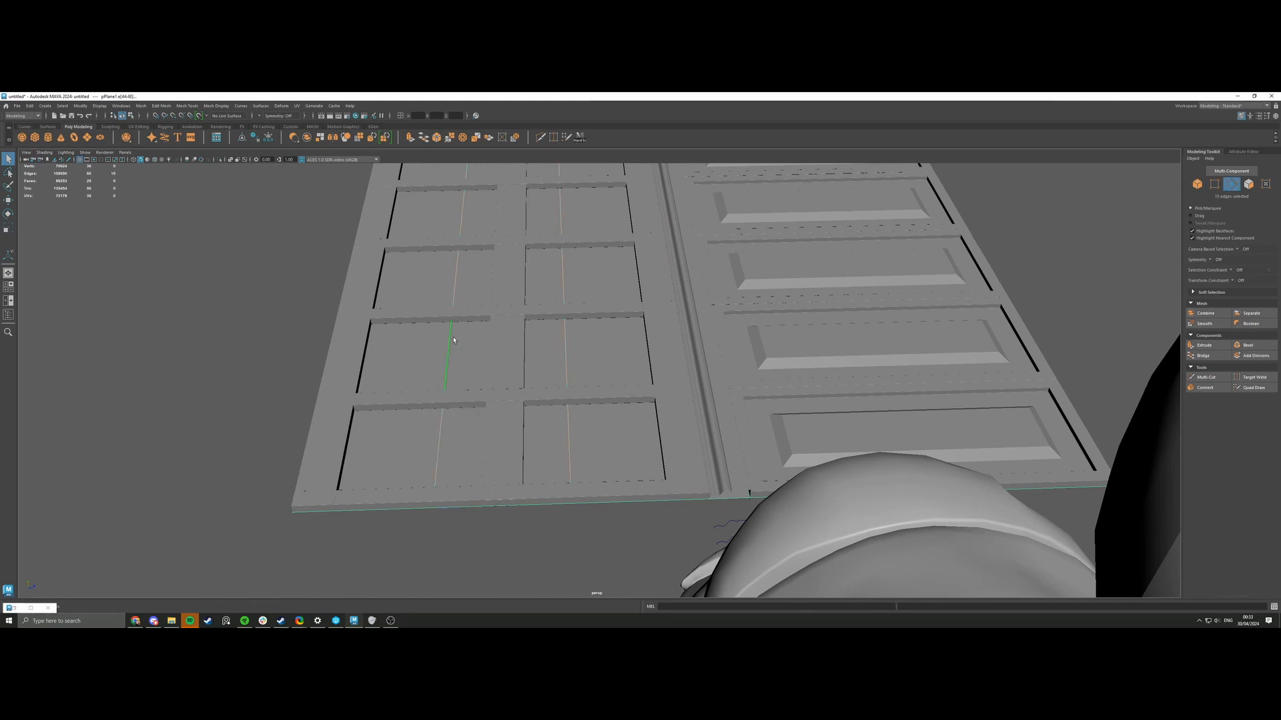
pyautogui.press('w')
pyautogui.press('x')
pyautogui.moveTo(482, 282); pyautogui.dragTo(513, 284)
pyautogui.keyDown('alt'); pyautogui.moveTo(513, 284); pyautogui.dragTo(496, 348, button='right'); pyautogui.keyUp('alt')
pyautogui.scroll(-2, 497, 348)
pyautogui.scroll(-3, 492, 345)
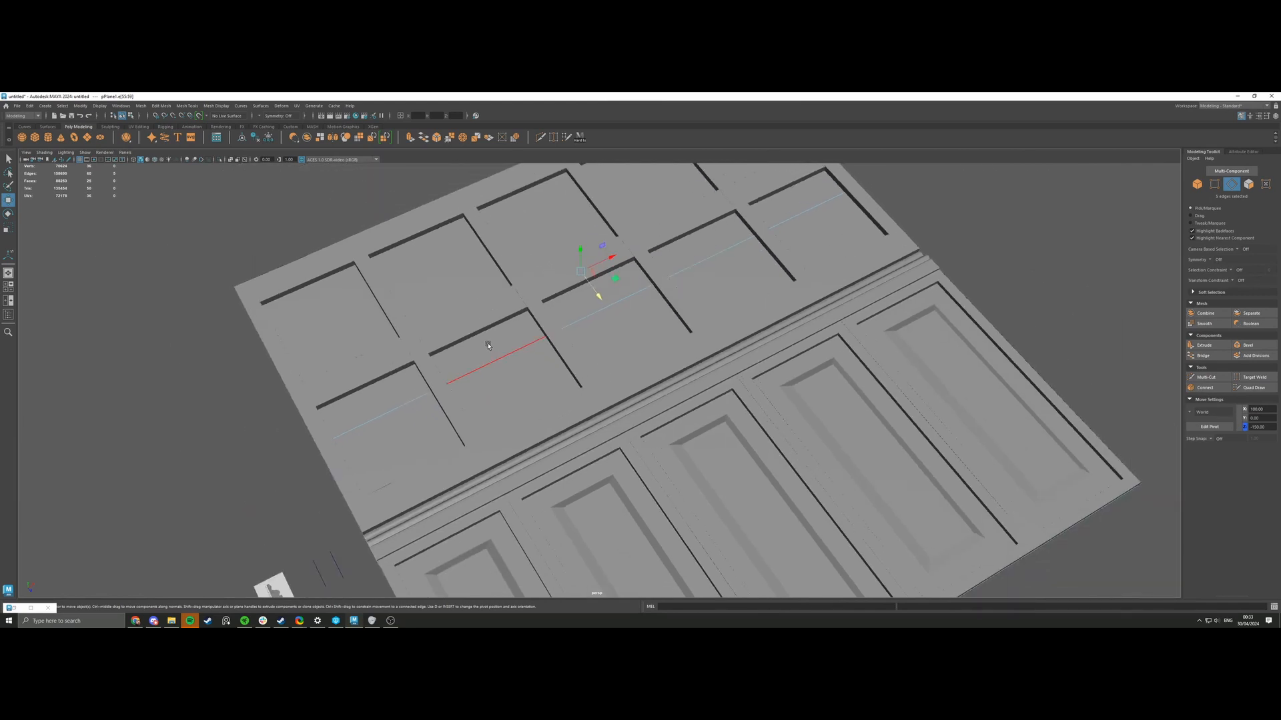
pyautogui.scroll(-2, 448, 331)
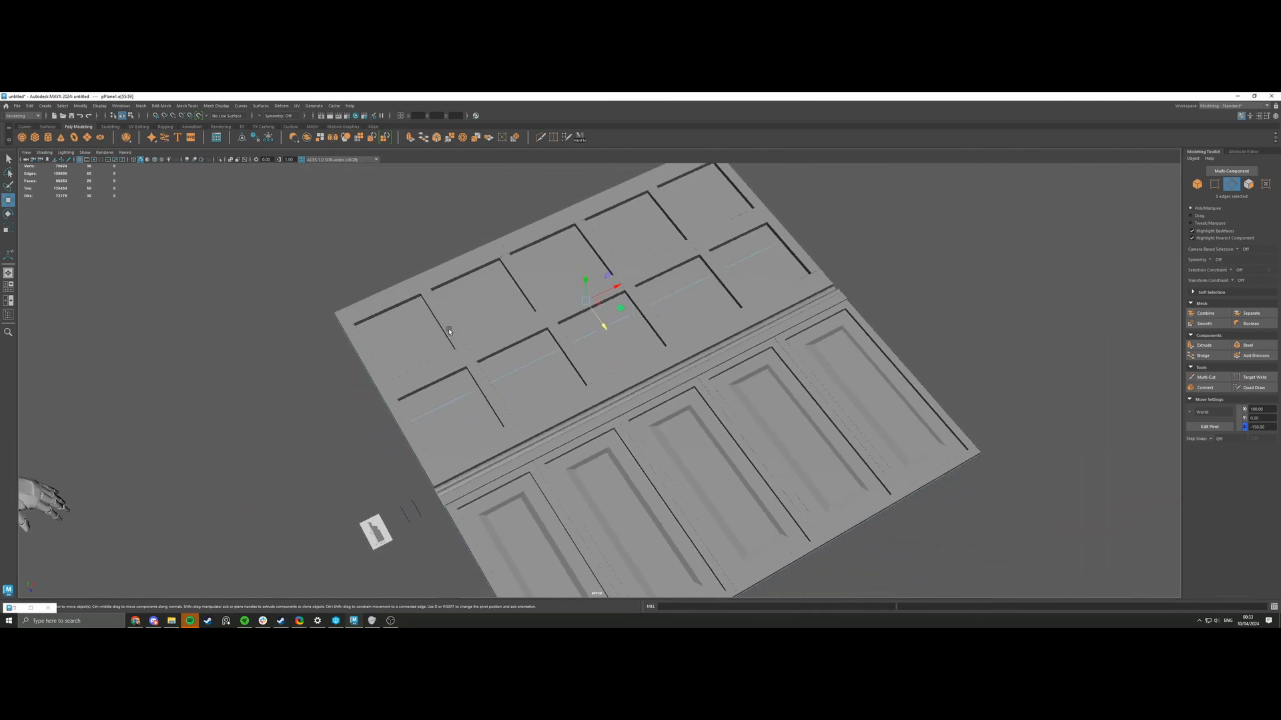
# Turn the wireframe overlay back on and shift the plane's upper edge loop slightly toward the upper row of openings.
pyautogui.scroll(2, 449, 331)
pyautogui.scroll(-2, 449, 331)
pyautogui.keyDown('alt'); pyautogui.moveTo(449, 332); pyautogui.dragTo(405, 238); pyautogui.keyUp('alt')
pyautogui.click(154, 161)
pyautogui.scroll(6, 340, 246)
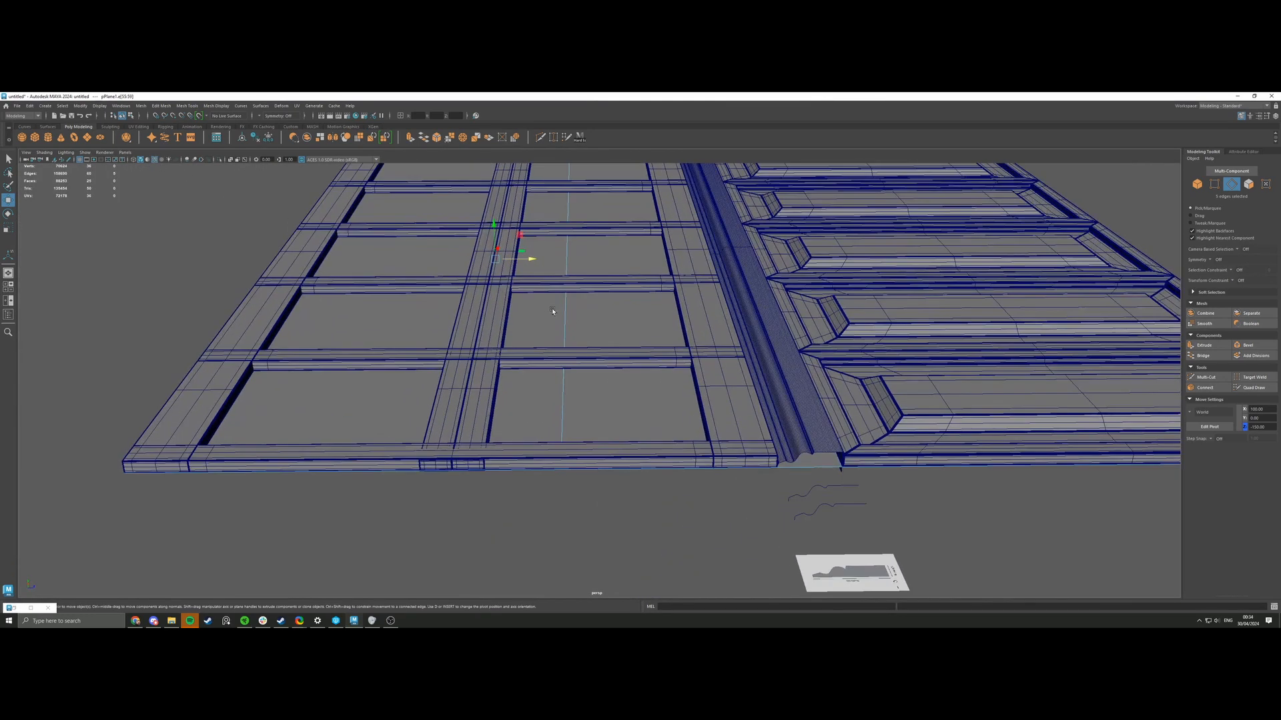
pyautogui.keyDown('alt'); pyautogui.moveTo(552, 311); pyautogui.dragTo(604, 317); pyautogui.keyUp('alt')
pyautogui.moveTo(528, 269); pyautogui.dragTo(498, 259)
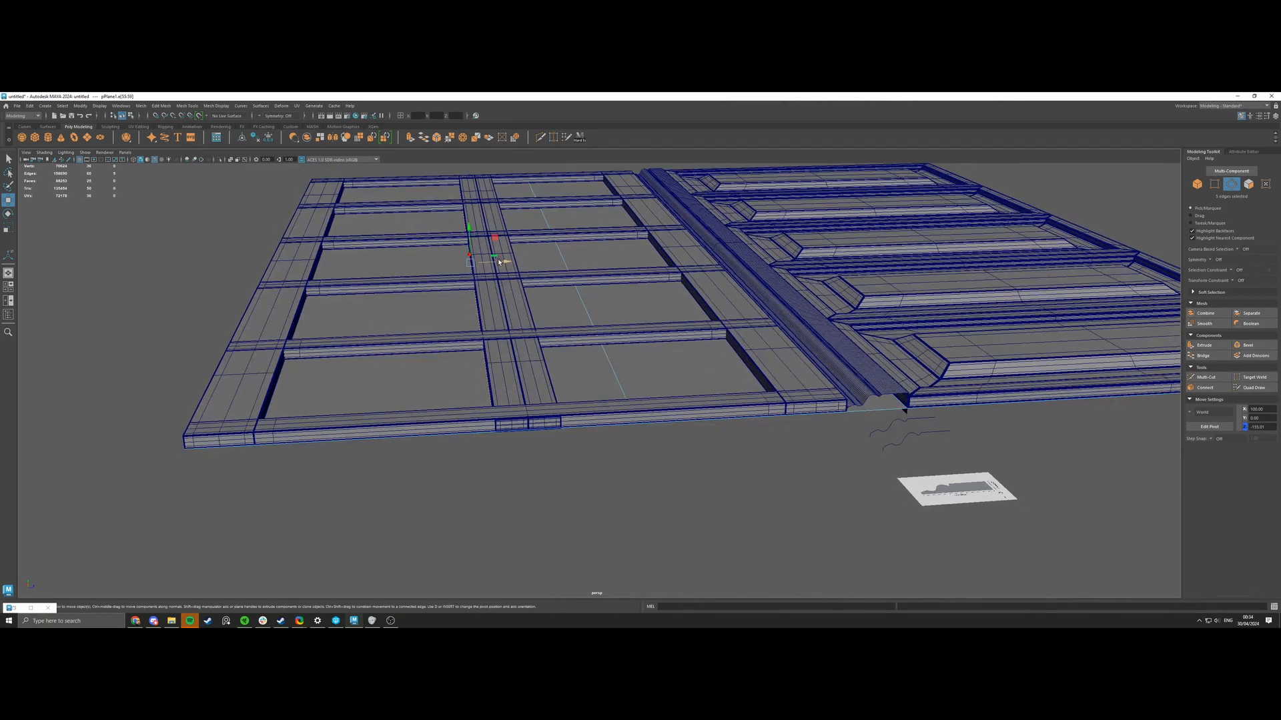
# Switch to wireframe shading and move the plane's lower-row edge loop out of the openings to beneath the rail beside the moulding.
pyautogui.scroll(4, 564, 296)
pyautogui.doubleClick(578, 287)
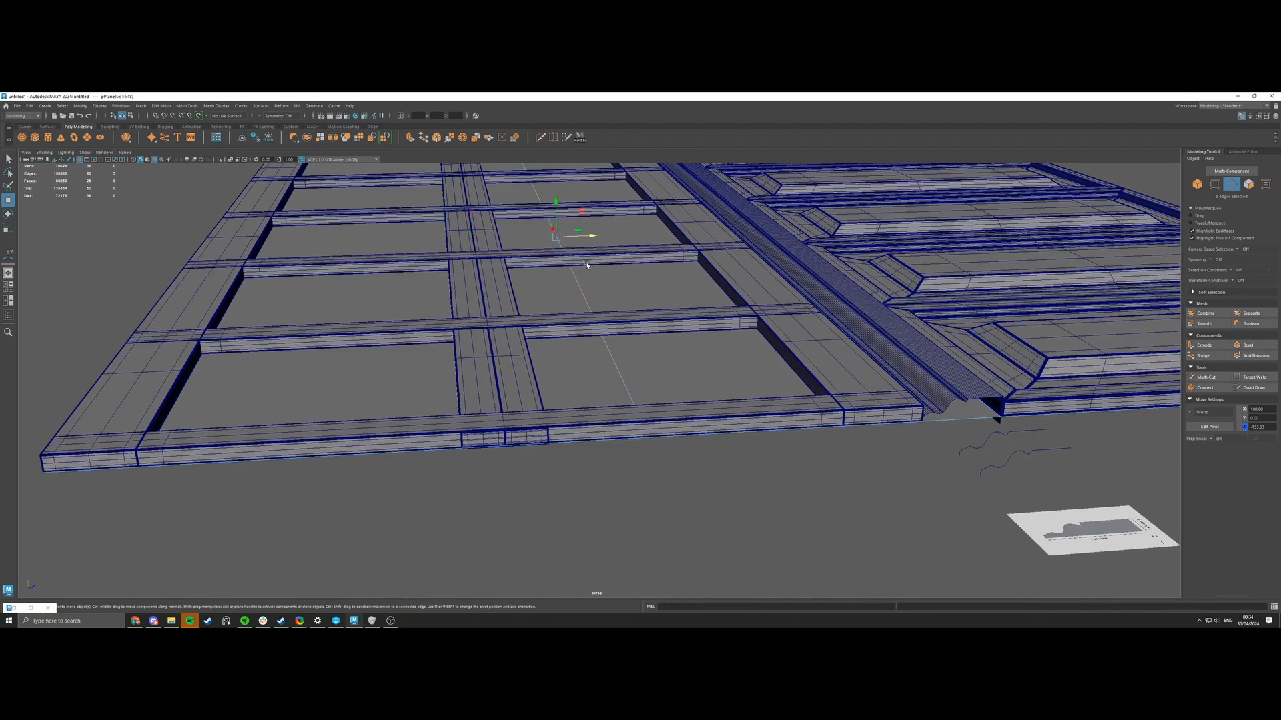
pyautogui.moveTo(593, 236); pyautogui.dragTo(519, 254)
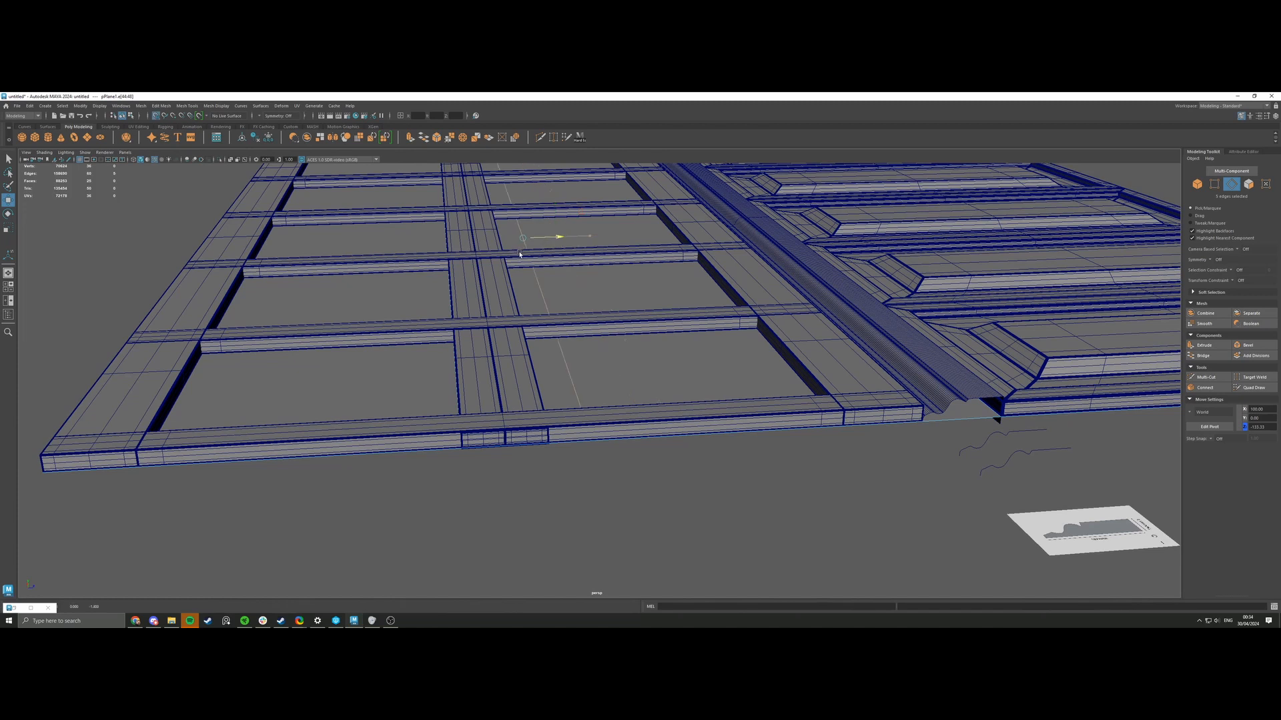
pyautogui.click(133, 160)
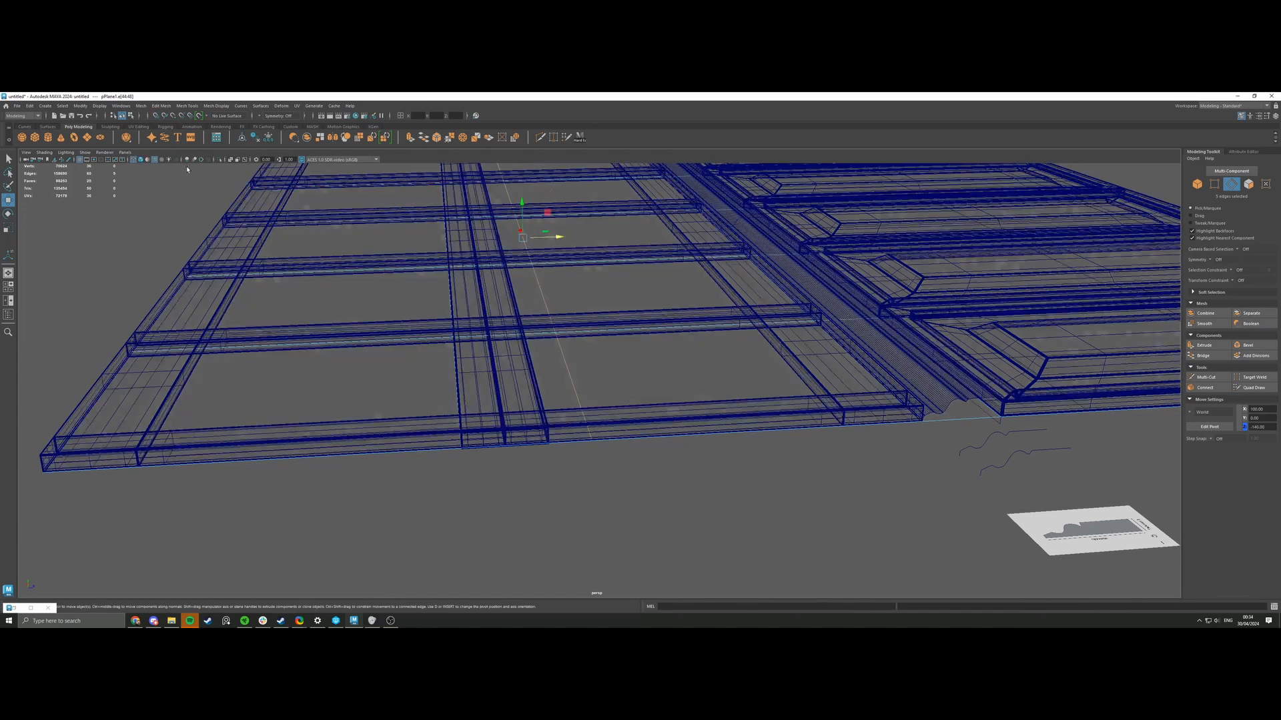
pyautogui.moveTo(545, 237); pyautogui.dragTo(489, 250)
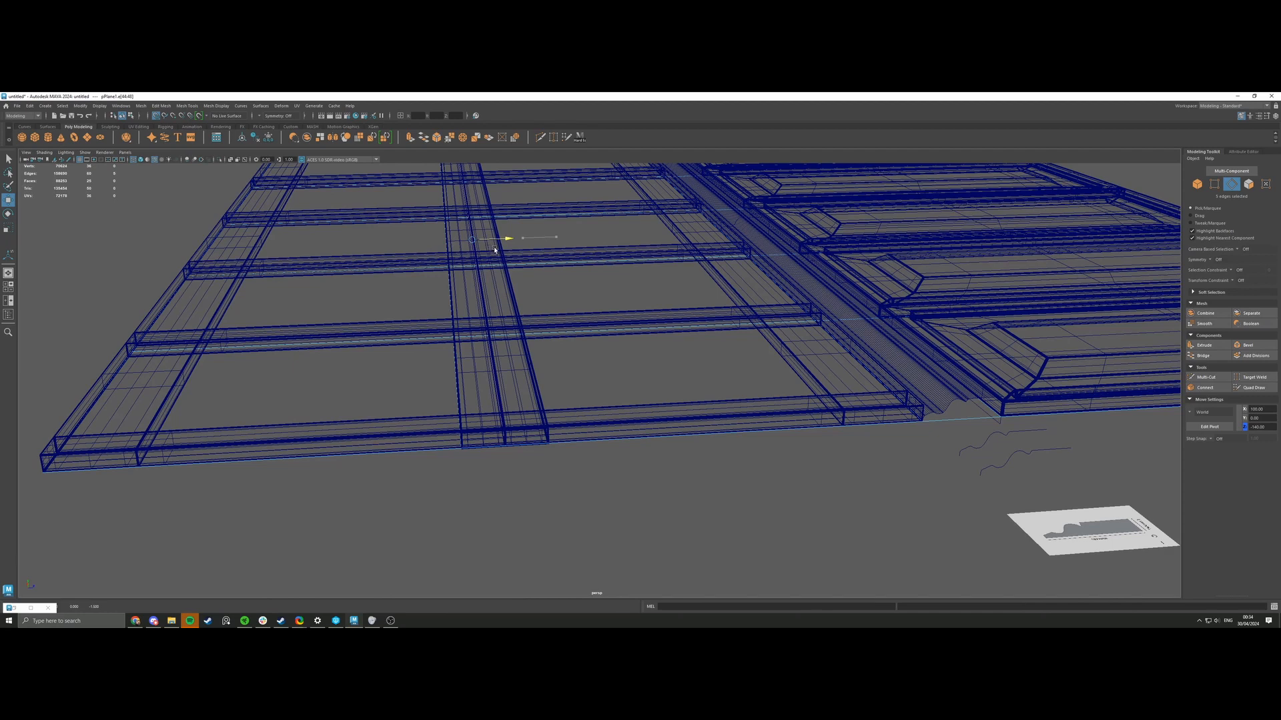
pyautogui.moveTo(494, 250); pyautogui.dragTo(687, 252)
# Move the plane's other edge loop from the middle rail to beneath the frame's top rail.
pyautogui.keyDown('alt'); pyautogui.moveTo(538, 249); pyautogui.dragTo(345, 266); pyautogui.keyUp('alt')
pyautogui.doubleClick(507, 271)
pyautogui.moveTo(430, 255)
pyautogui.keyDown('alt'); pyautogui.mouseDown()
pyautogui.moveTo(326, 274)
pyautogui.moveTo(419, 267)
pyautogui.mouseUp(); pyautogui.keyUp('alt')
pyautogui.scroll(-4, 637, 285)
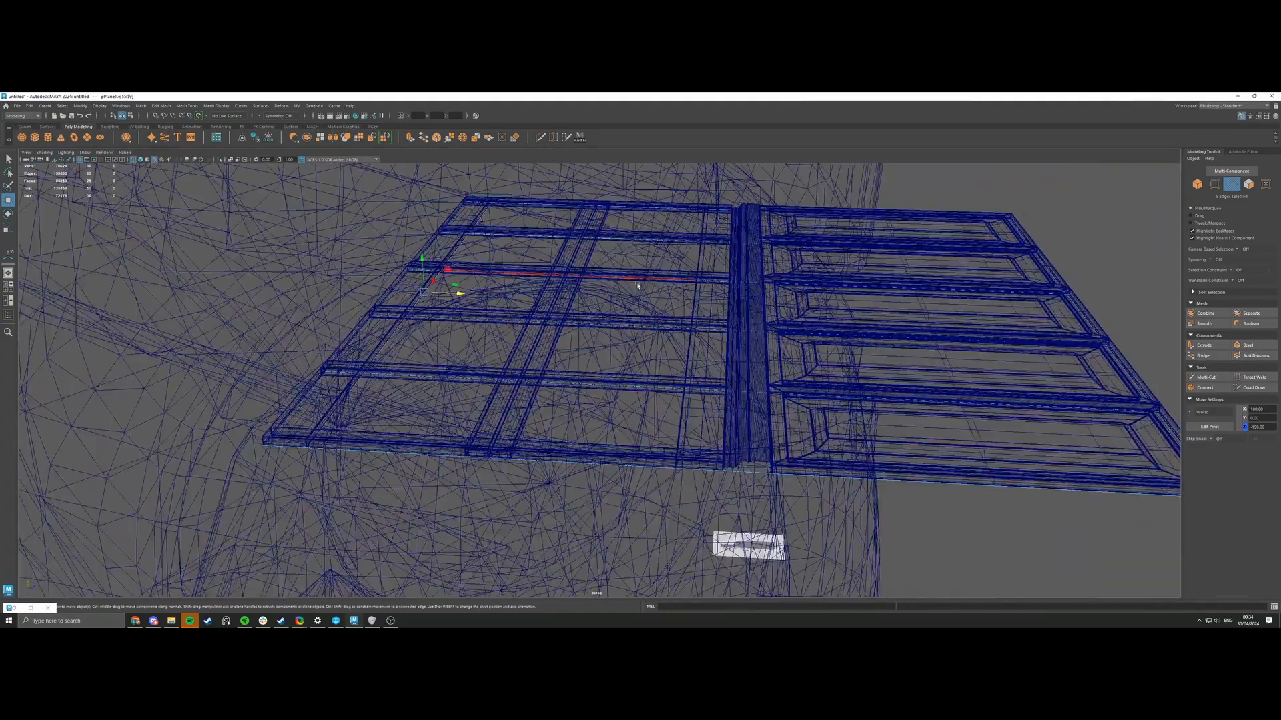
pyautogui.keyDown('alt'); pyautogui.moveTo(637, 286); pyautogui.dragTo(423, 299); pyautogui.keyUp('alt')
pyautogui.keyDown('alt'); pyautogui.moveTo(423, 299); pyautogui.dragTo(486, 265, button='middle'); pyautogui.keyUp('alt')
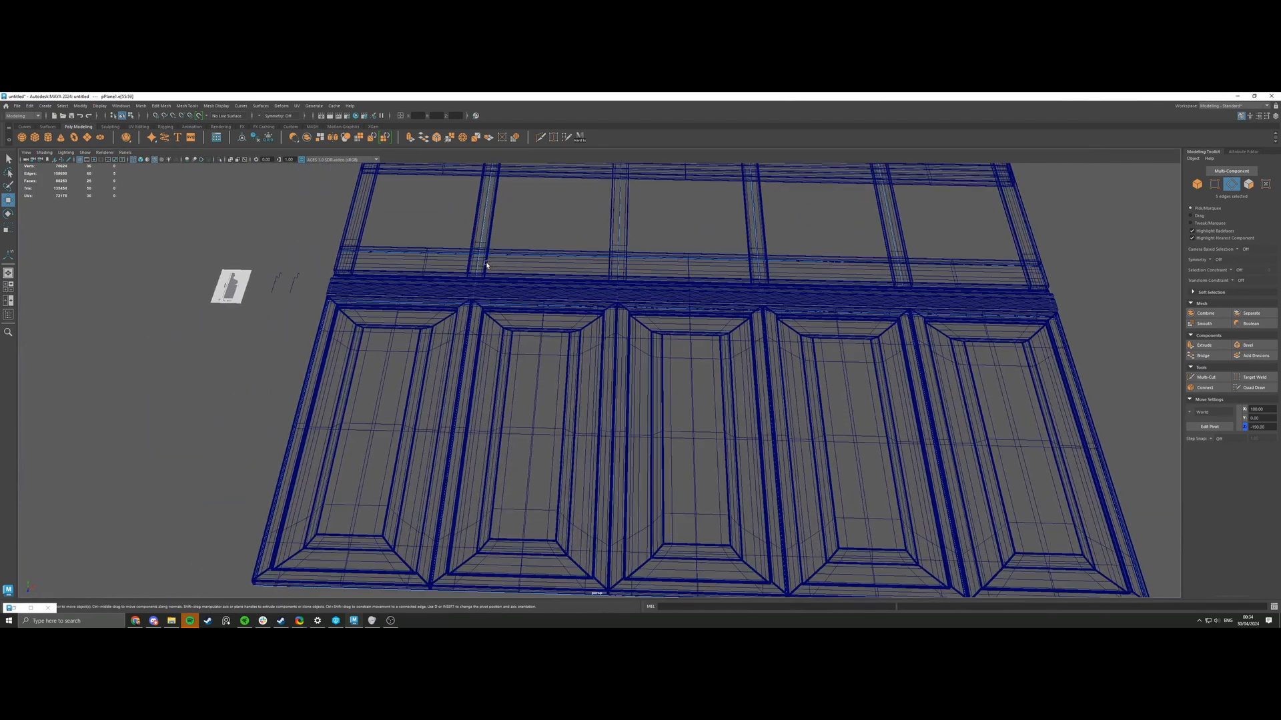
# Return to shaded display and object mode, and select the combined wall mesh.
pyautogui.moveTo(486, 264)
pyautogui.keyDown('alt'); pyautogui.mouseDown()
pyautogui.moveTo(465, 285)
pyautogui.moveTo(459, 274)
pyautogui.mouseUp(); pyautogui.keyUp('alt')
pyautogui.scroll(-4, 464, 286)
pyautogui.click(133, 161)
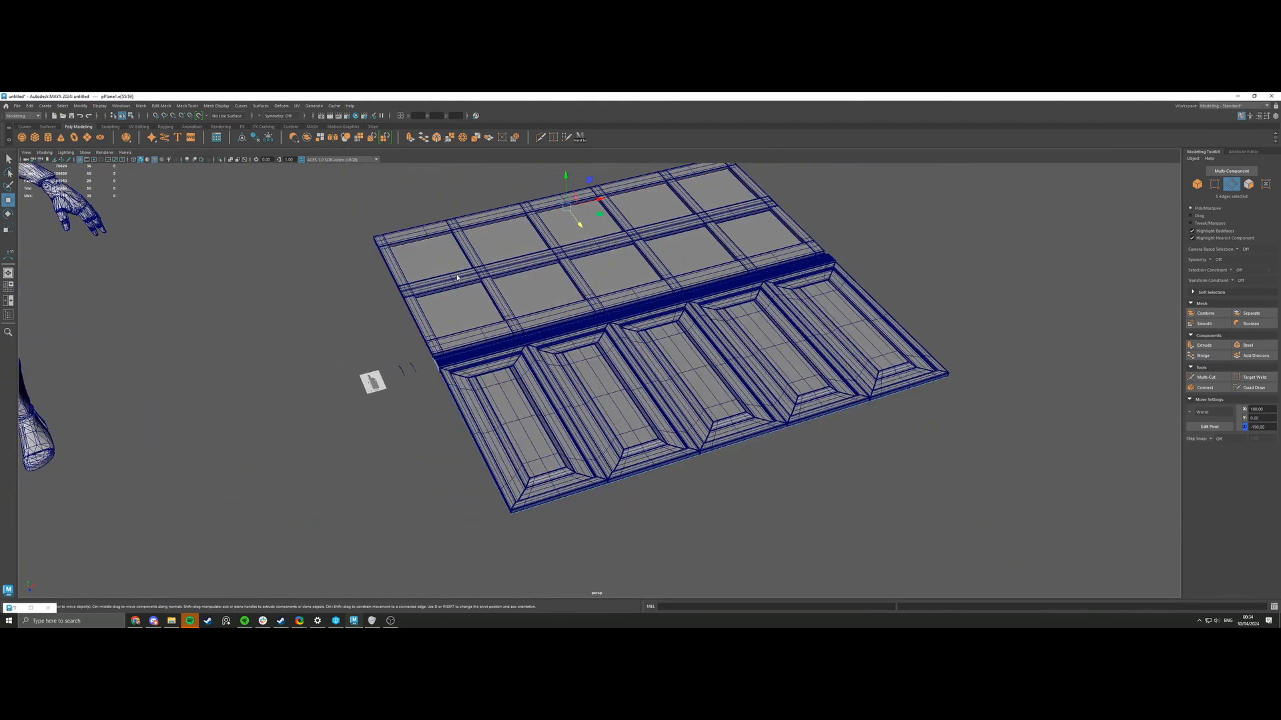
pyautogui.moveTo(461, 275); pyautogui.dragTo(487, 267, button='right')
pyautogui.click(488, 269)
# Open the Outliner and rename the combined wall mesh as Trimsheet_HP.
pyautogui.keyDown('alt'); pyautogui.moveTo(488, 268); pyautogui.dragTo(534, 293); pyautogui.keyUp('alt')
pyautogui.click(121, 105)
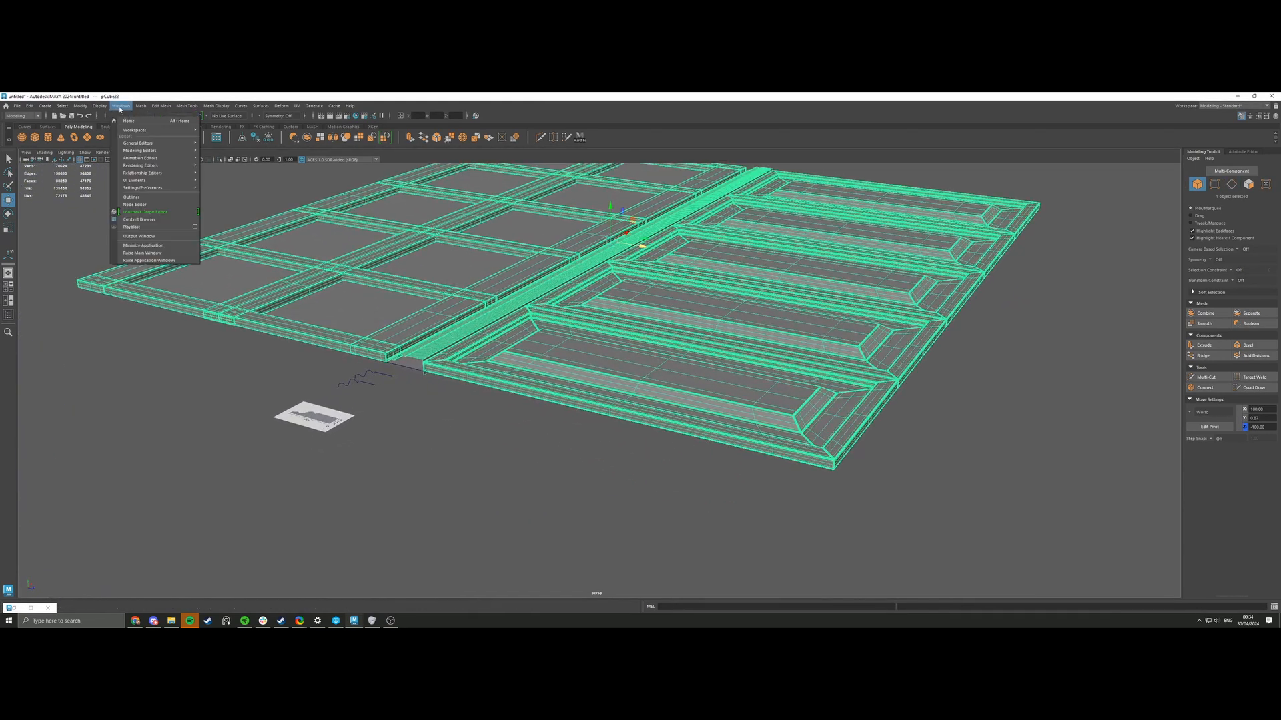
pyautogui.click(158, 198)
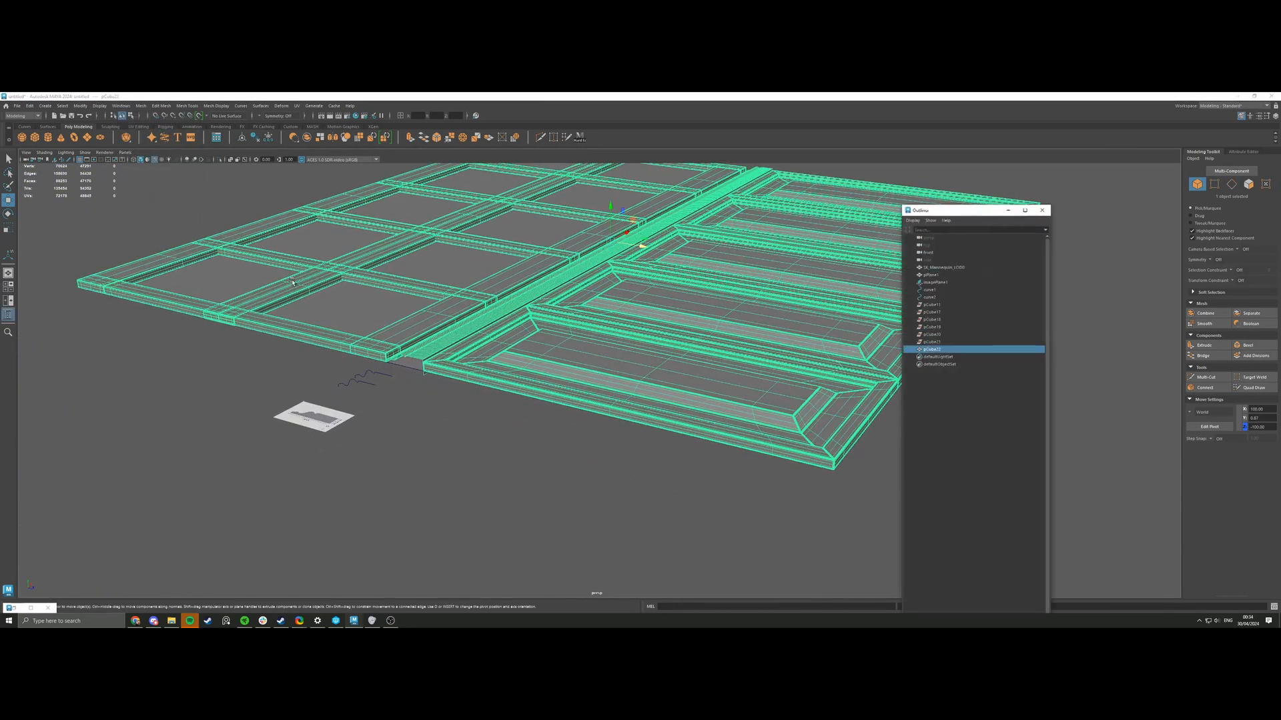
pyautogui.doubleClick(948, 351)
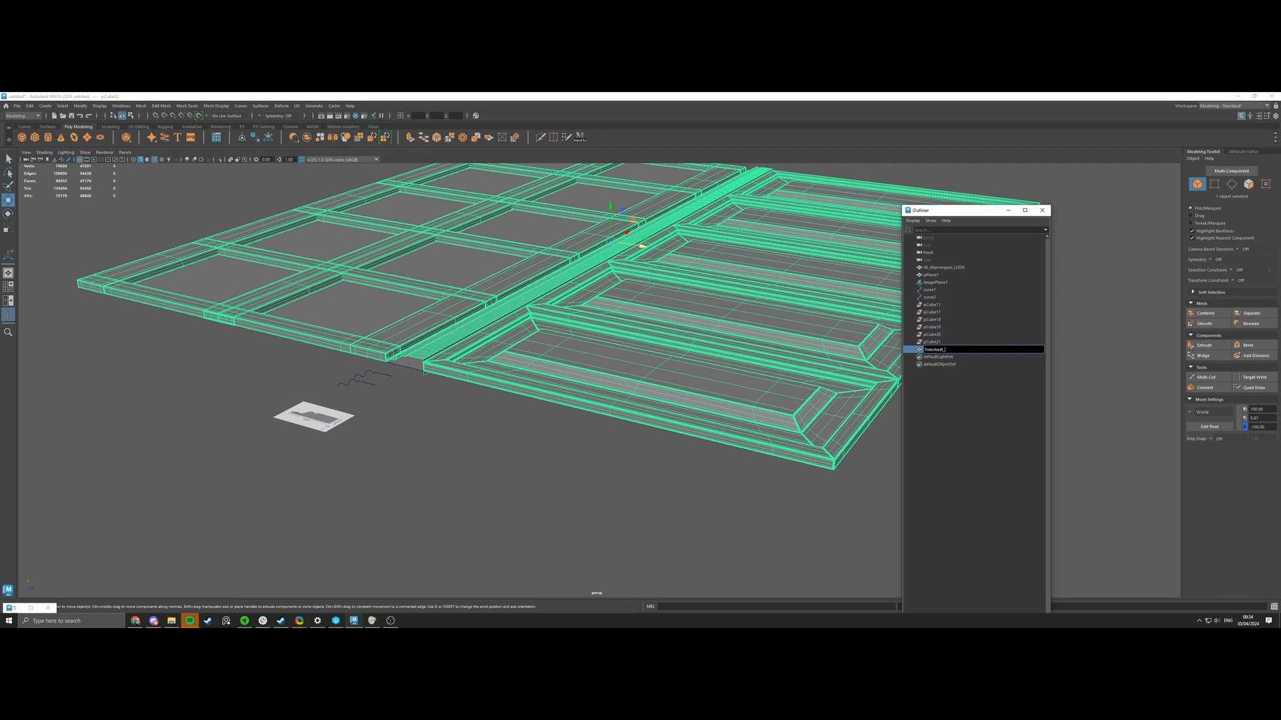
pyautogui.write('Trimsheet_HP')
pyautogui.press('Return')
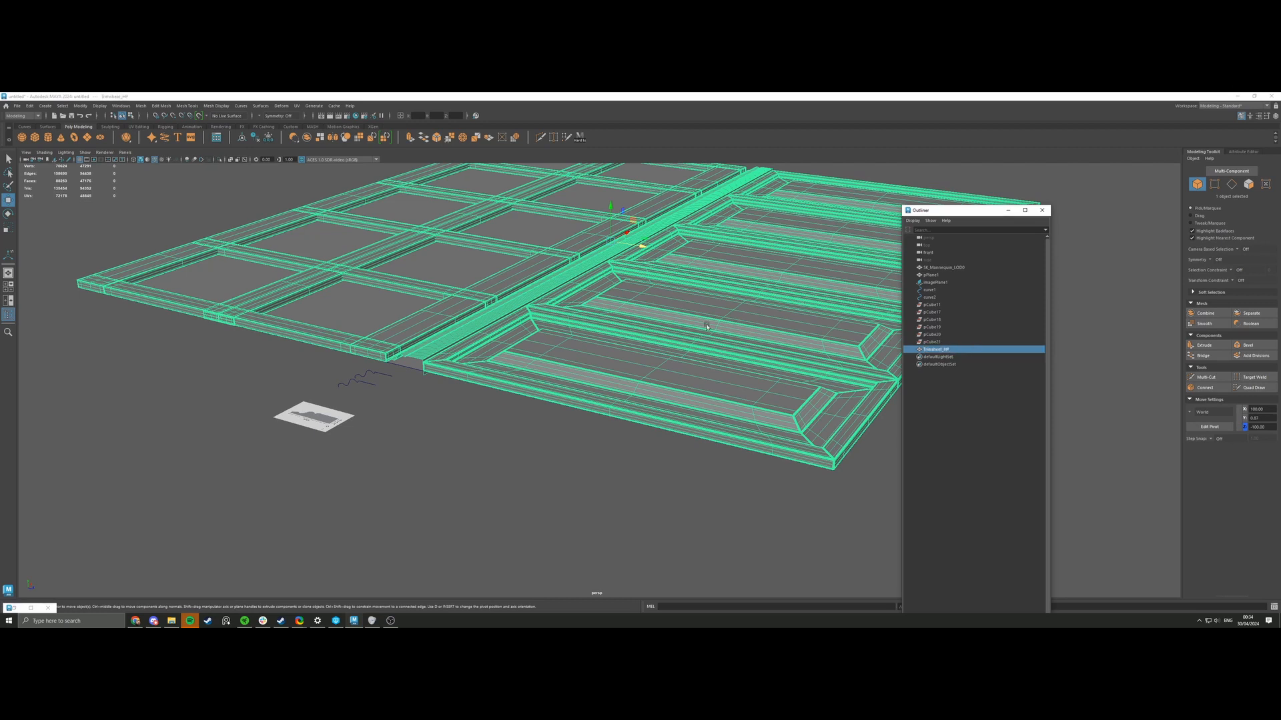
# Select the backing plane, pPlane1, and rename it as Trimsheet_LP.
pyautogui.click(694, 448)
pyautogui.click(930, 275)
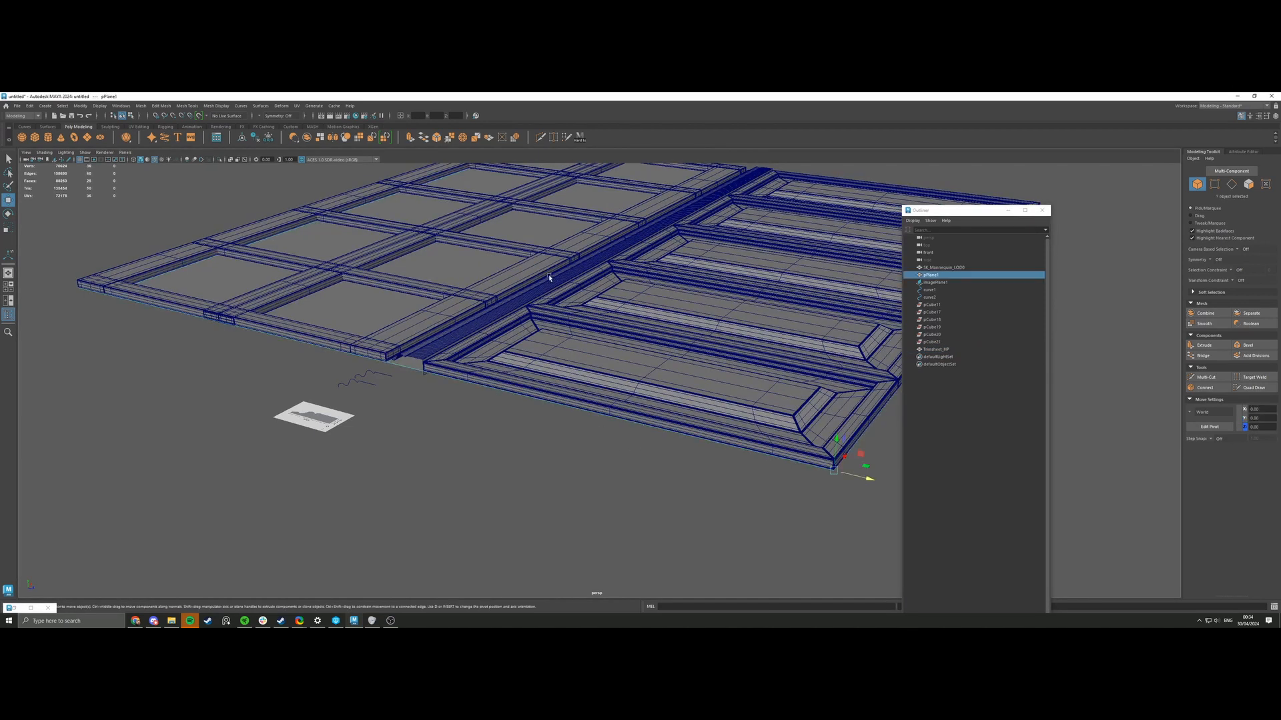
pyautogui.doubleClick(931, 275)
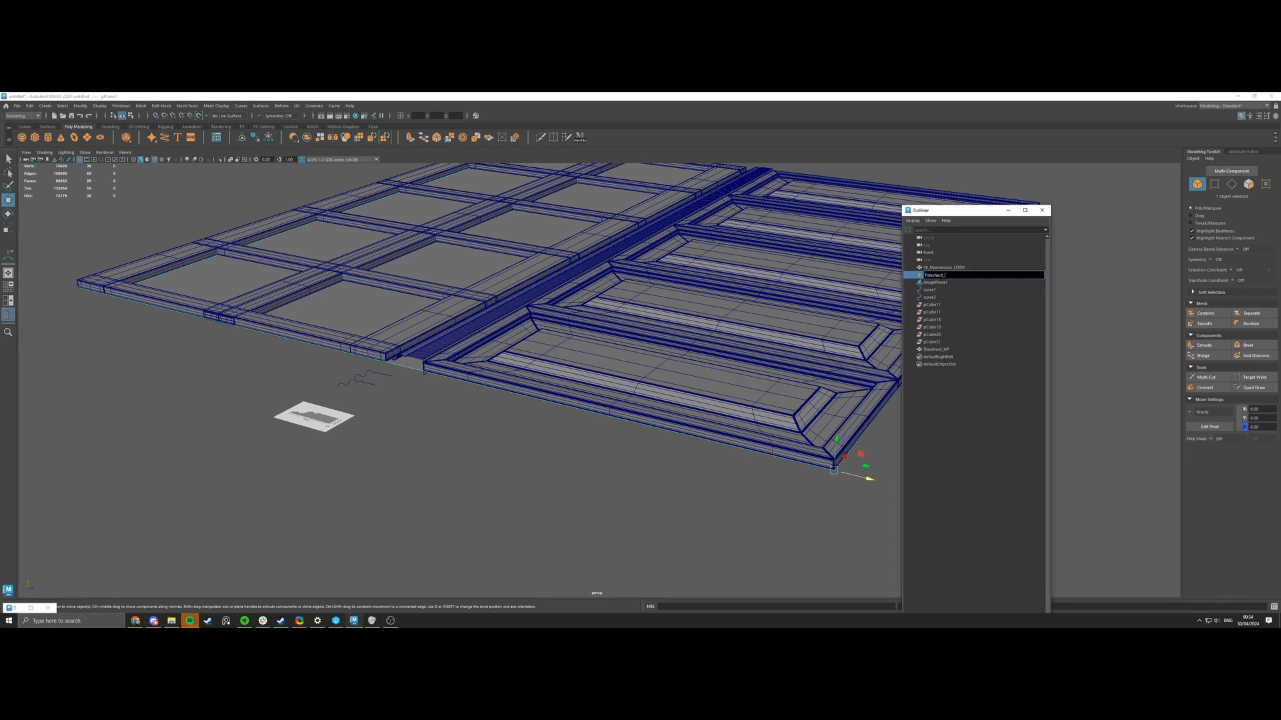
pyautogui.press('Return')
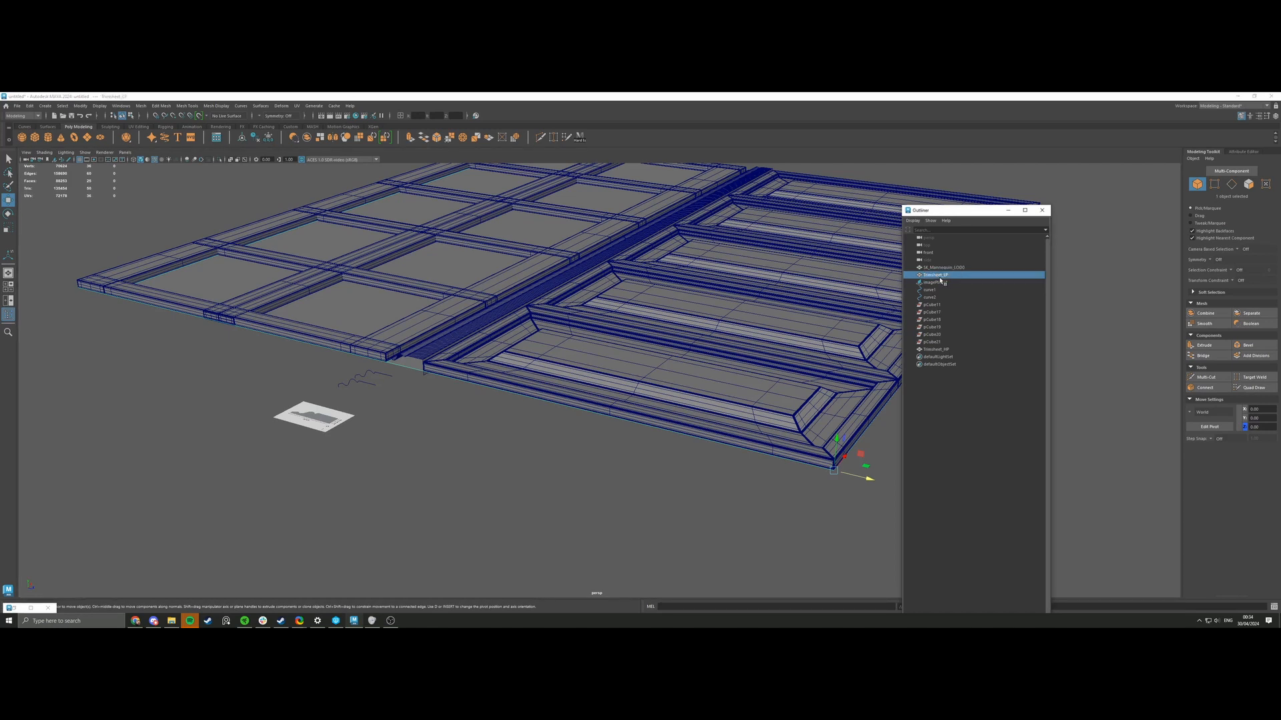
# Delete the history and freeze the transformations of the Trimsheet_HP mesh.
pyautogui.click(927, 350)
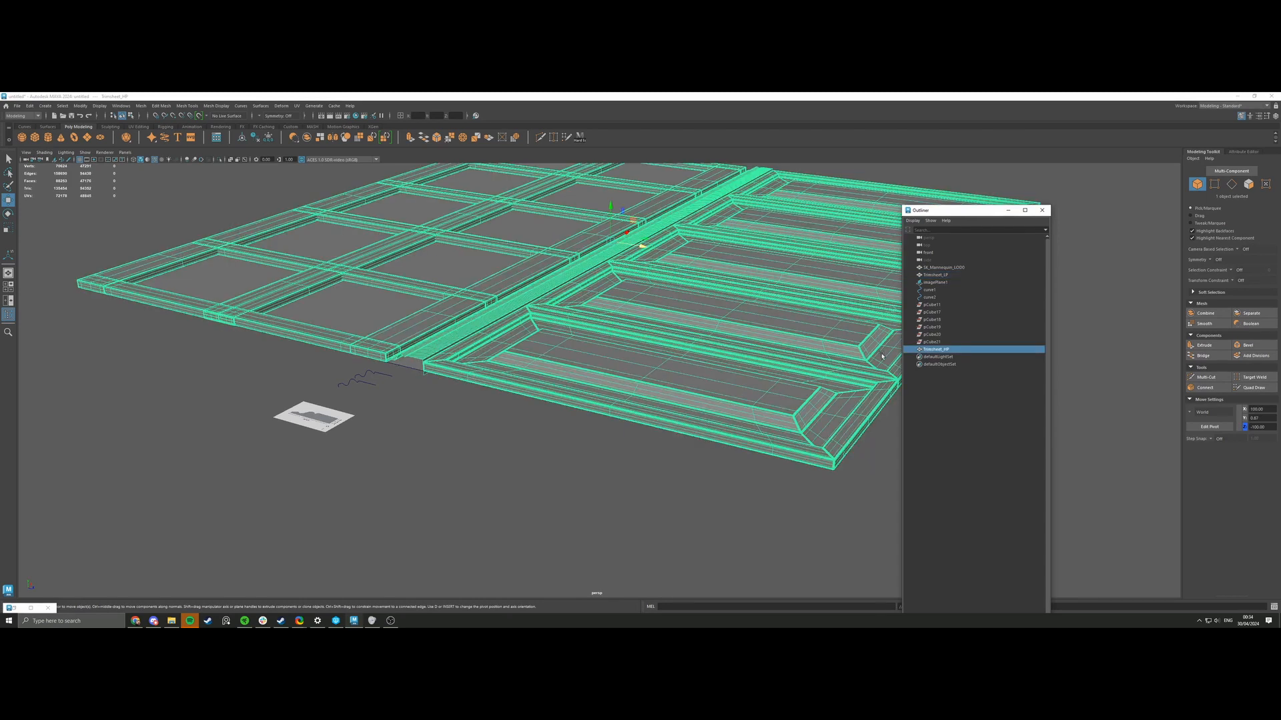
pyautogui.click(259, 139)
pyautogui.click(270, 138)
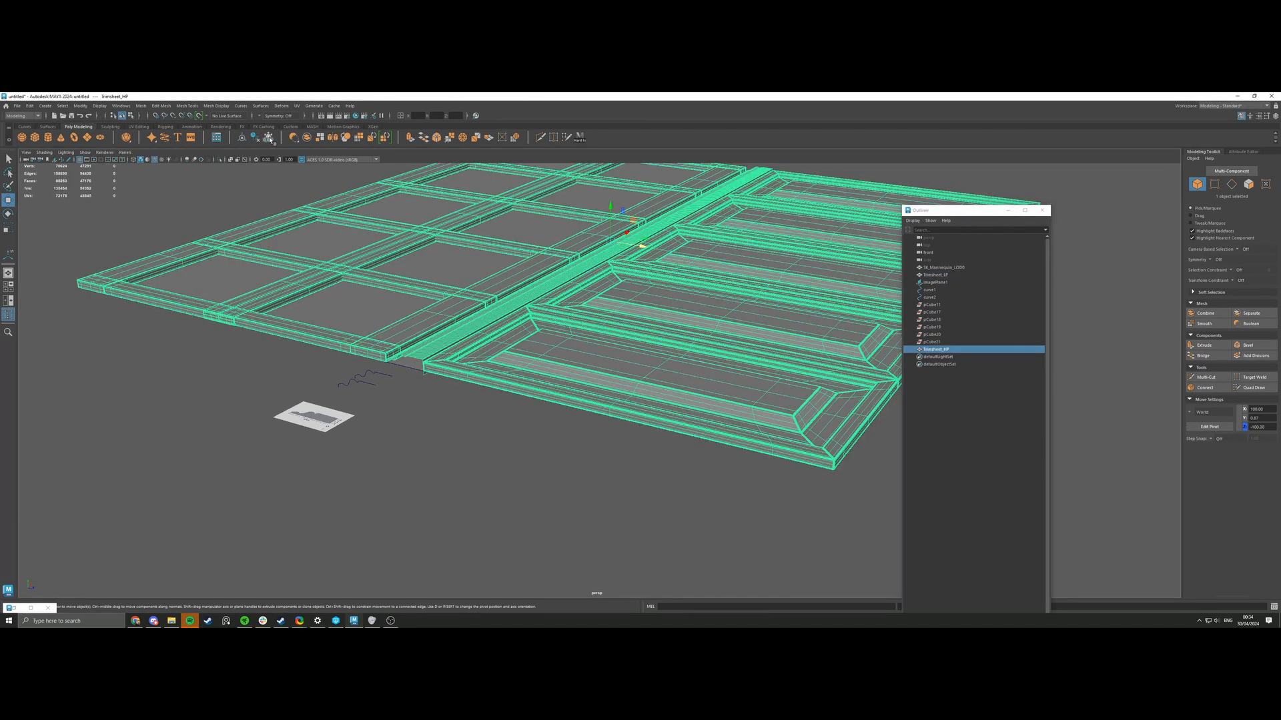
# Start exporting the selected mesh and create and open a new Trimsheet folder inside the classroom project folder on the E drive.
pyautogui.click(17, 106)
pyautogui.click(43, 204)
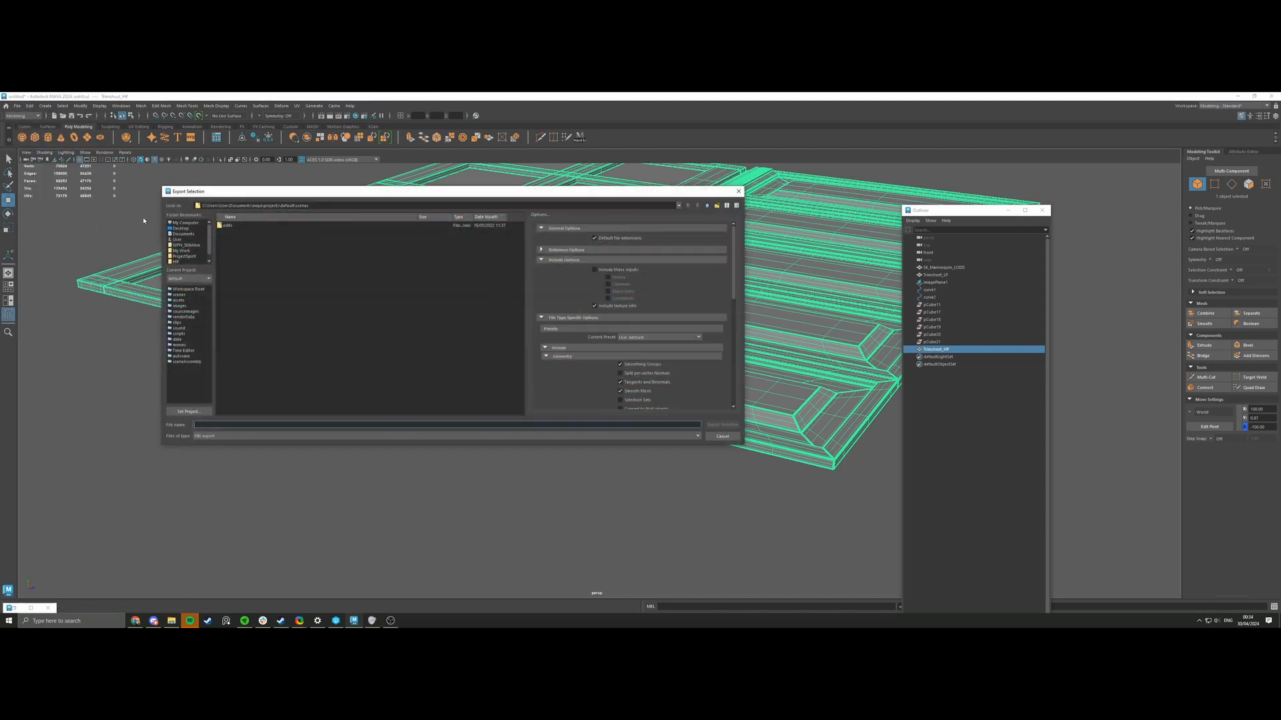
pyautogui.click(184, 250)
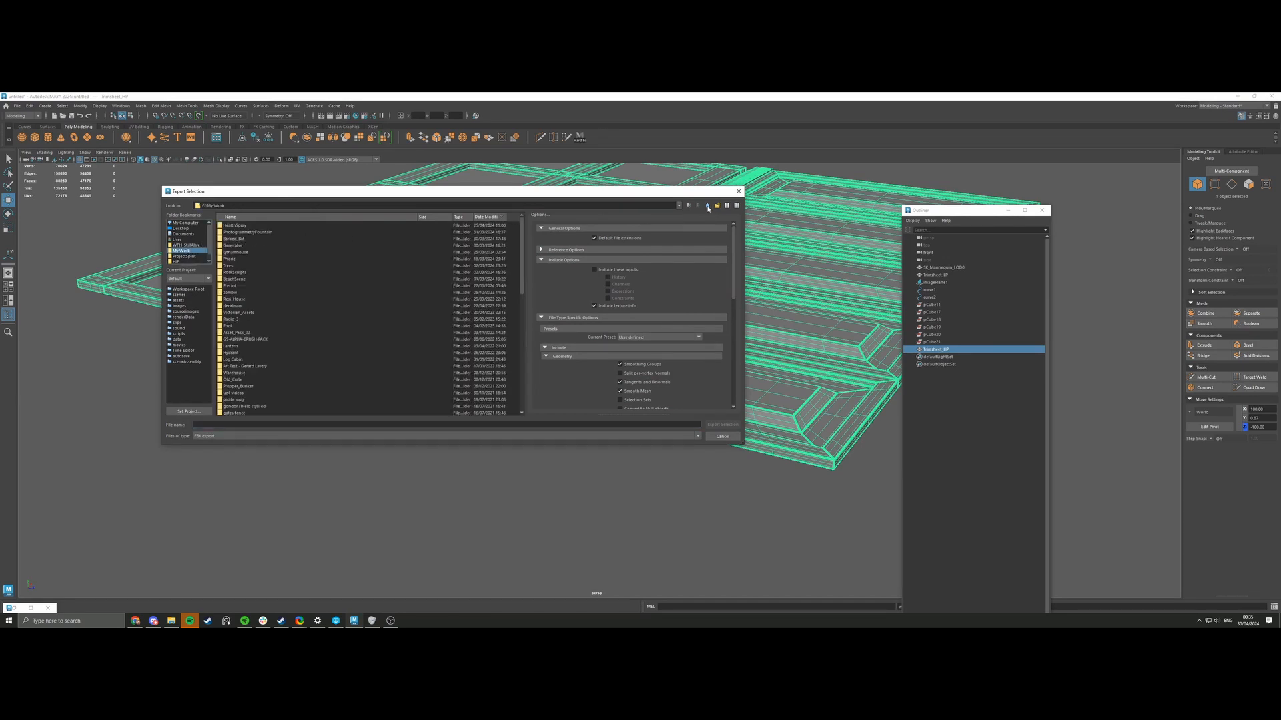
pyautogui.click(708, 206)
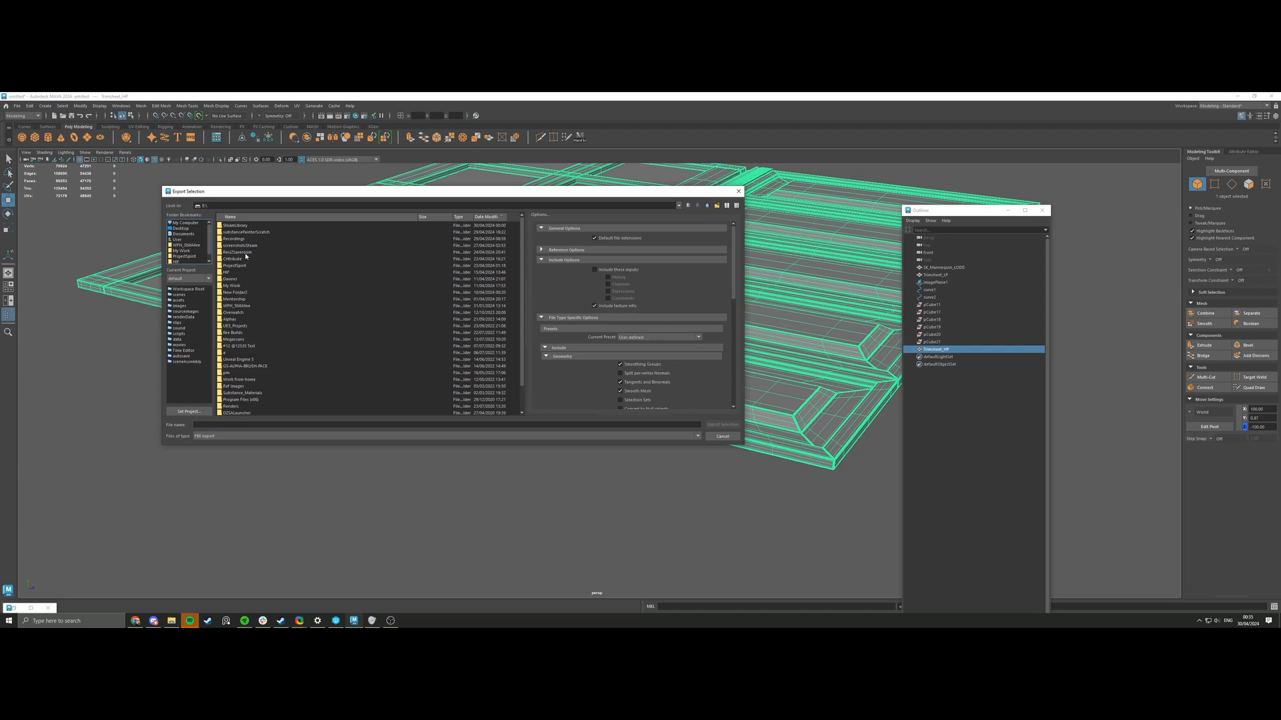
pyautogui.doubleClick(247, 253)
pyautogui.rightClick(249, 253)
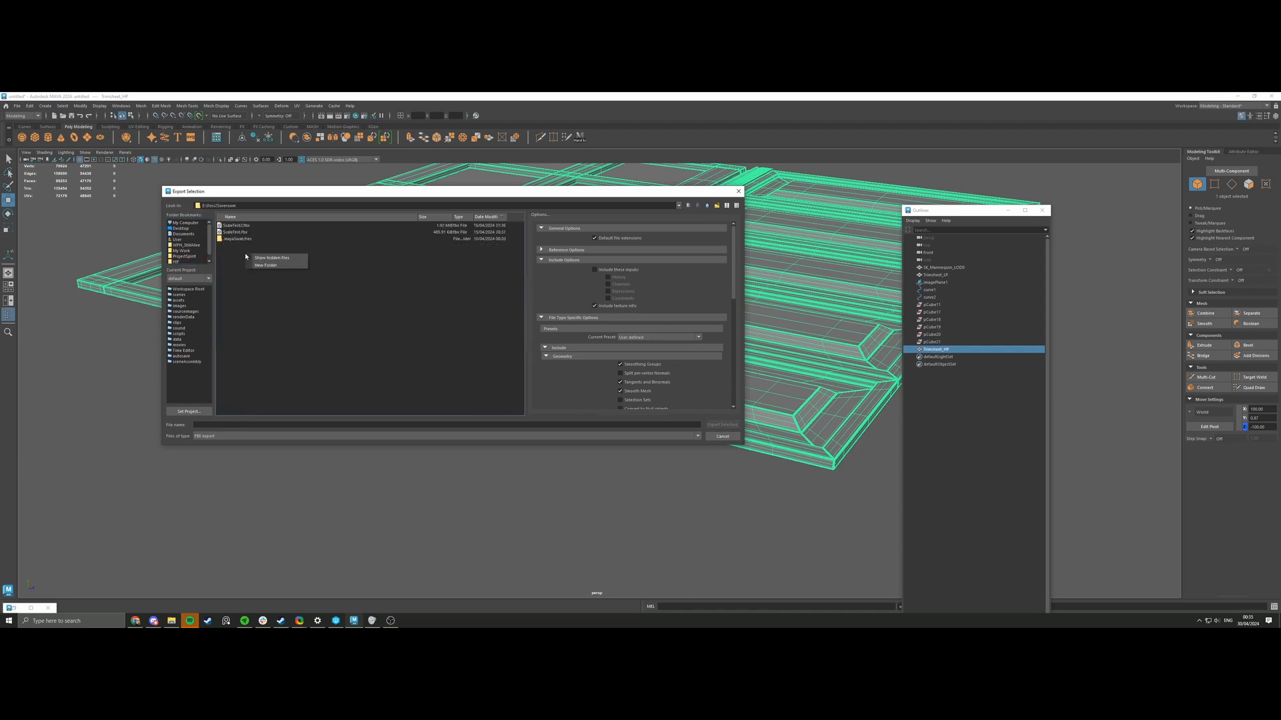
pyautogui.click(256, 266)
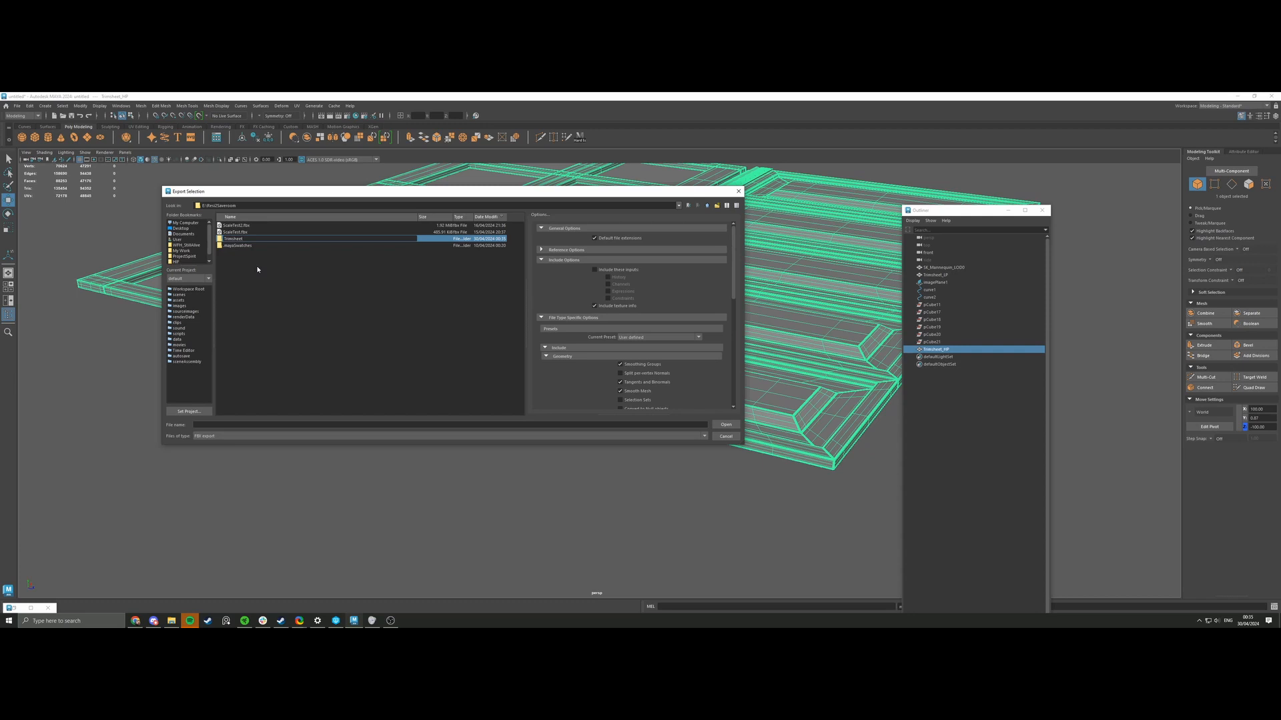
pyautogui.press('Return')
pyautogui.doubleClick(232, 238)
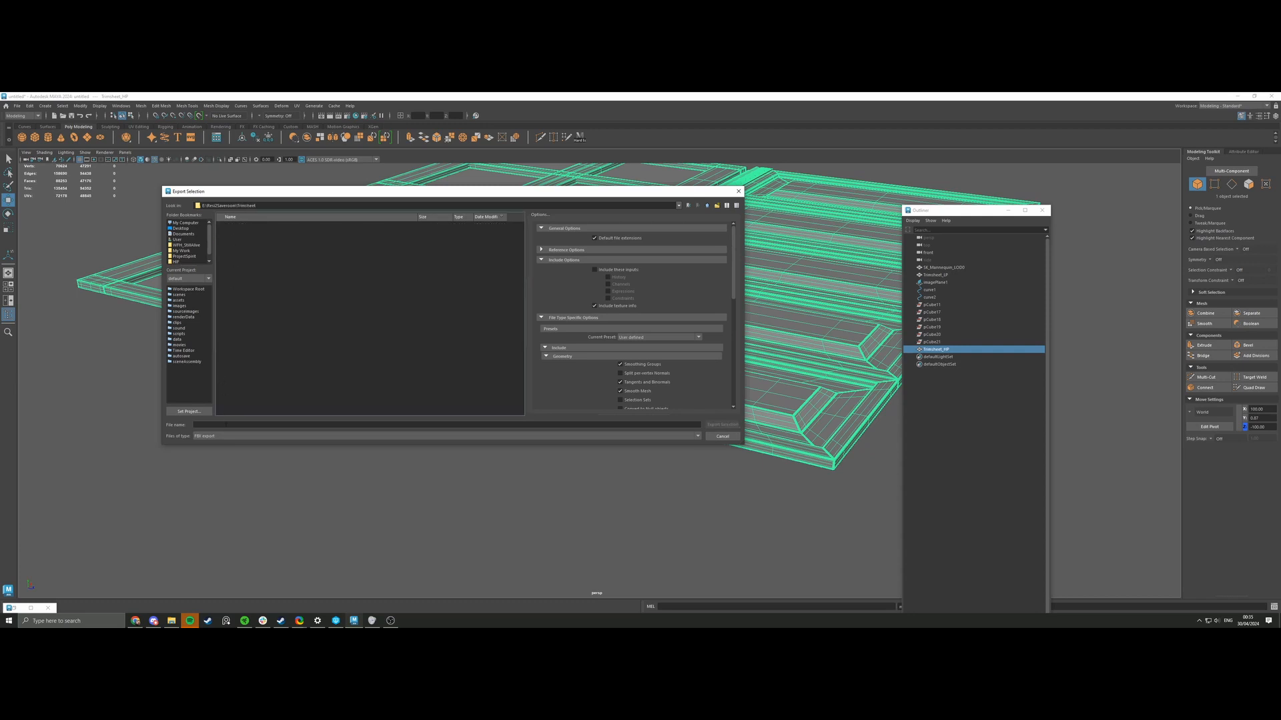
# Export the high-poly wall mesh as an FBX file named Trimsheet_HP.
pyautogui.click(226, 425)
pyautogui.write('Trimsheet_HP')
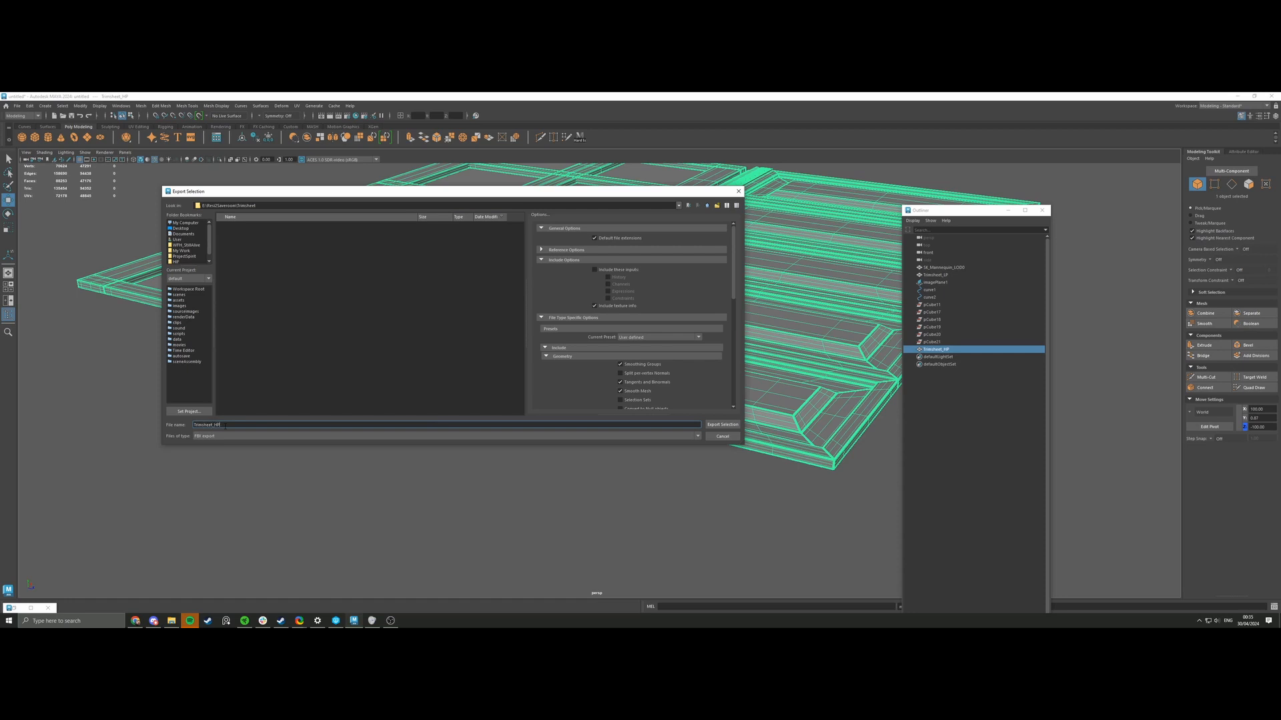
pyautogui.click(290, 338)
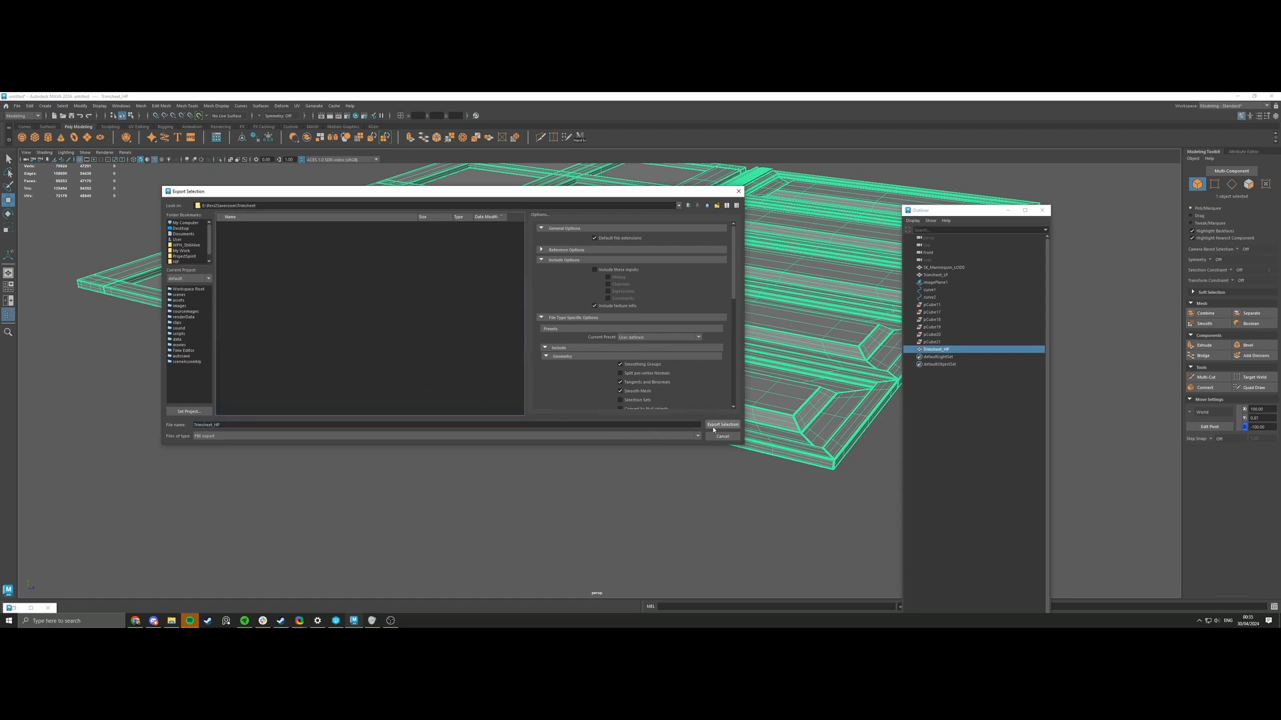
pyautogui.click(722, 424)
# Select the Trimsheet_LP plane and hide all unselected objects.
pyautogui.click(933, 275)
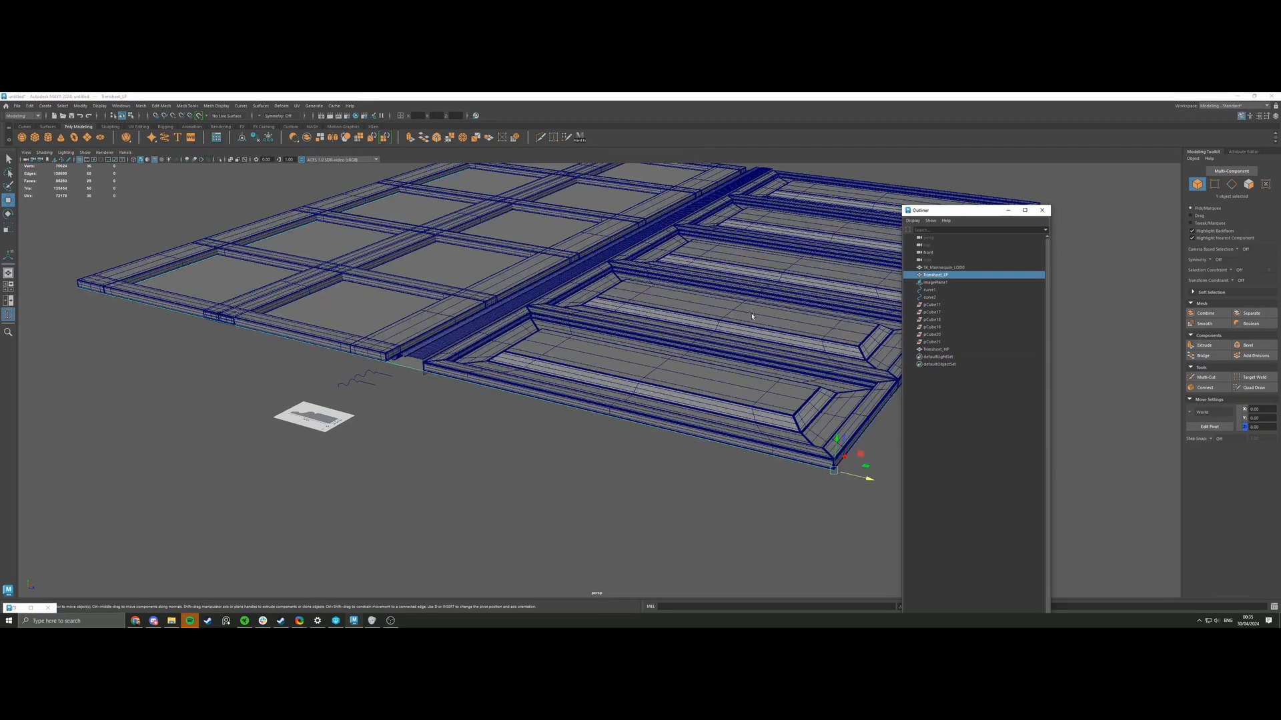
pyautogui.hotkey('alt', 'h')
pyautogui.scroll(-6, 687, 315)
pyautogui.keyDown('alt'); pyautogui.moveTo(661, 322); pyautogui.dragTo(547, 414); pyautogui.keyUp('alt')
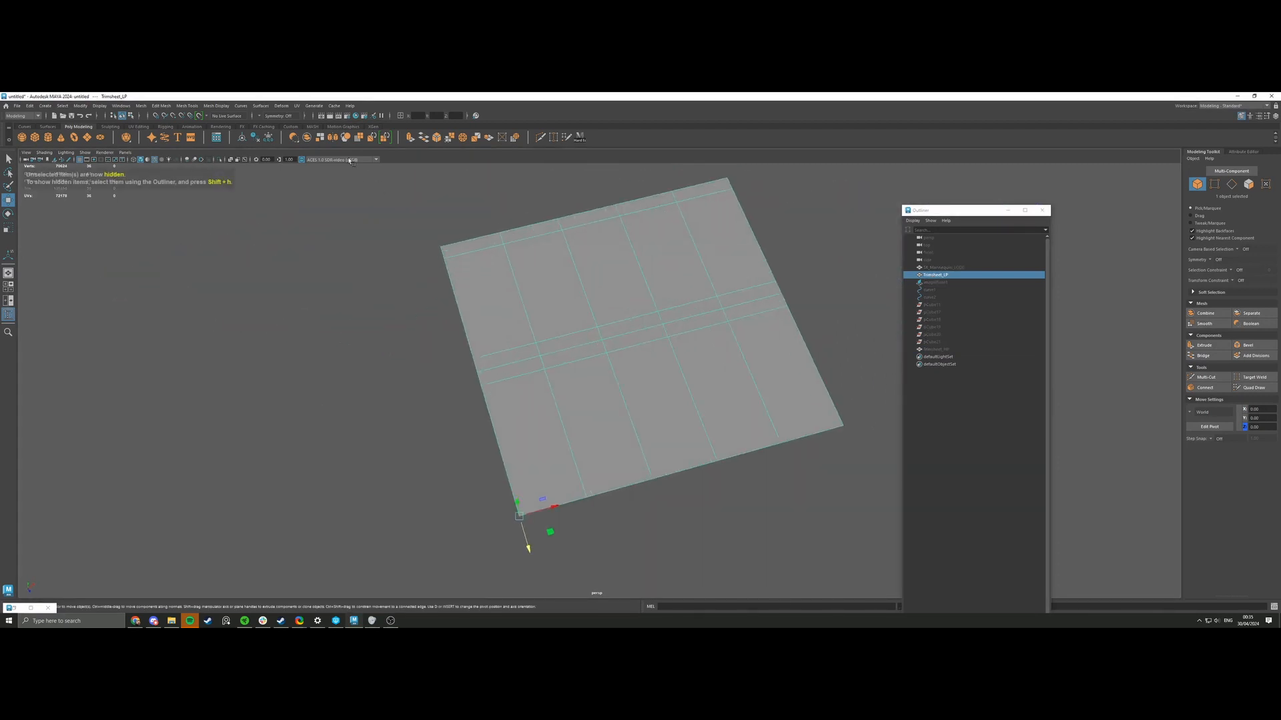
# Open the UV Editor, select all of the plane's faces there and unfold their UVs to even out the checker pattern.
pyautogui.click(297, 105)
pyautogui.click(320, 235)
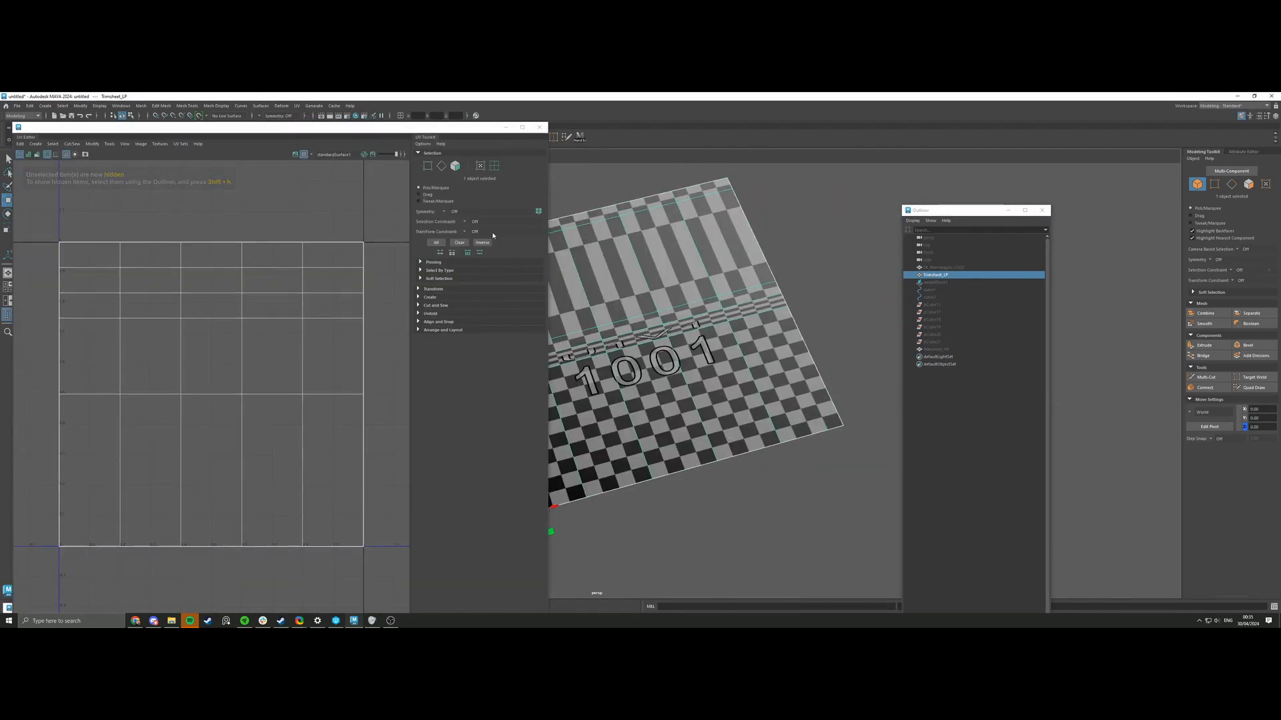
pyautogui.scroll(-3, 620, 259)
pyautogui.click(295, 108)
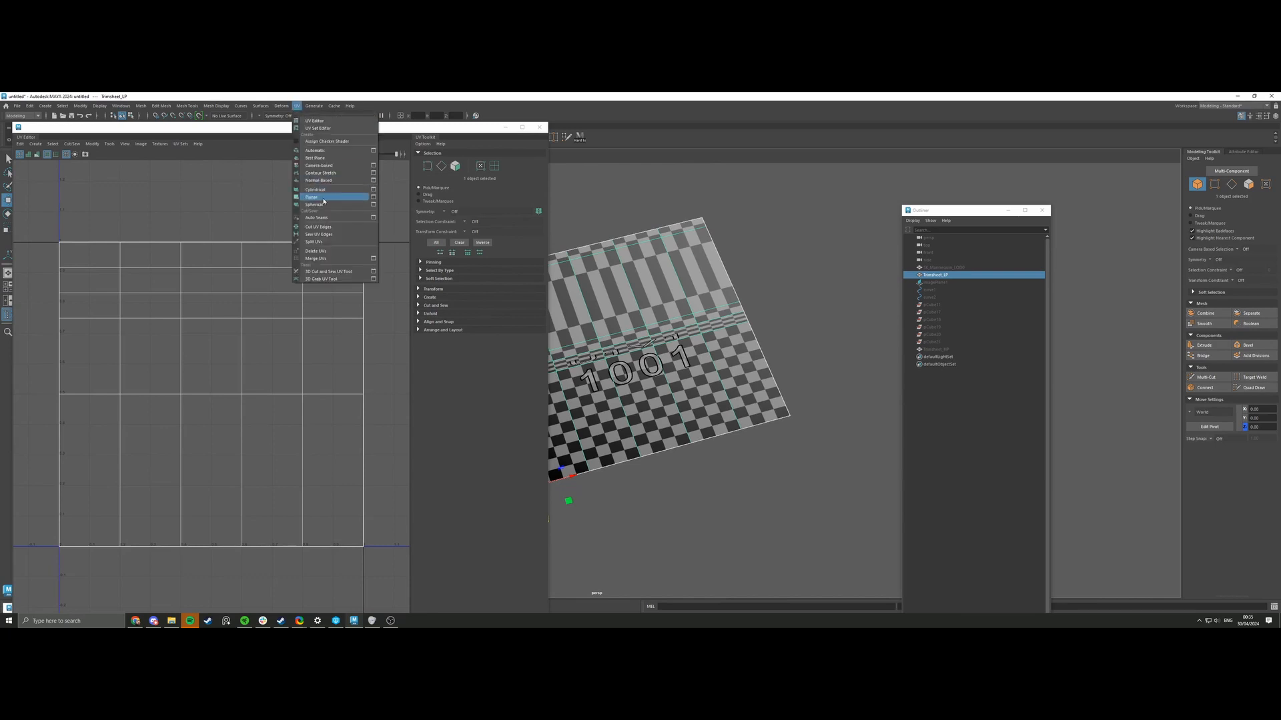
pyautogui.click(202, 340)
pyautogui.doubleClick(200, 347)
pyautogui.moveTo(203, 340); pyautogui.dragTo(151, 348, button='right')
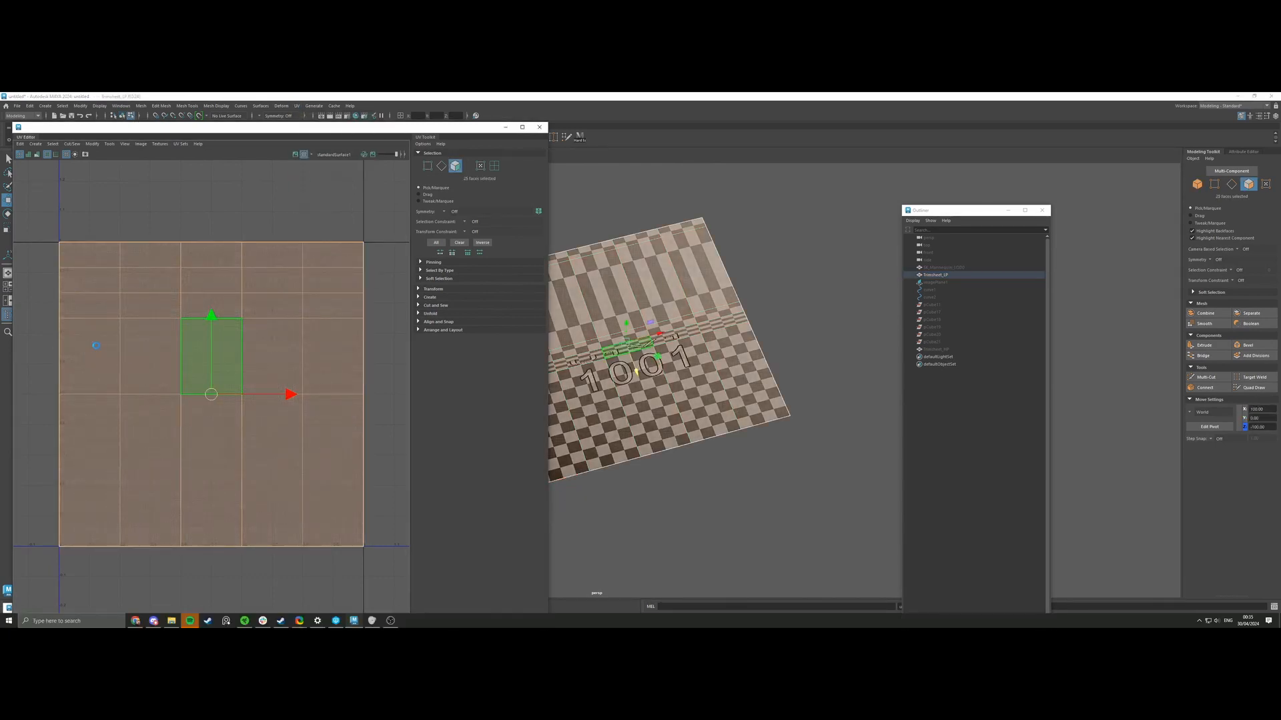
pyautogui.click(419, 290)
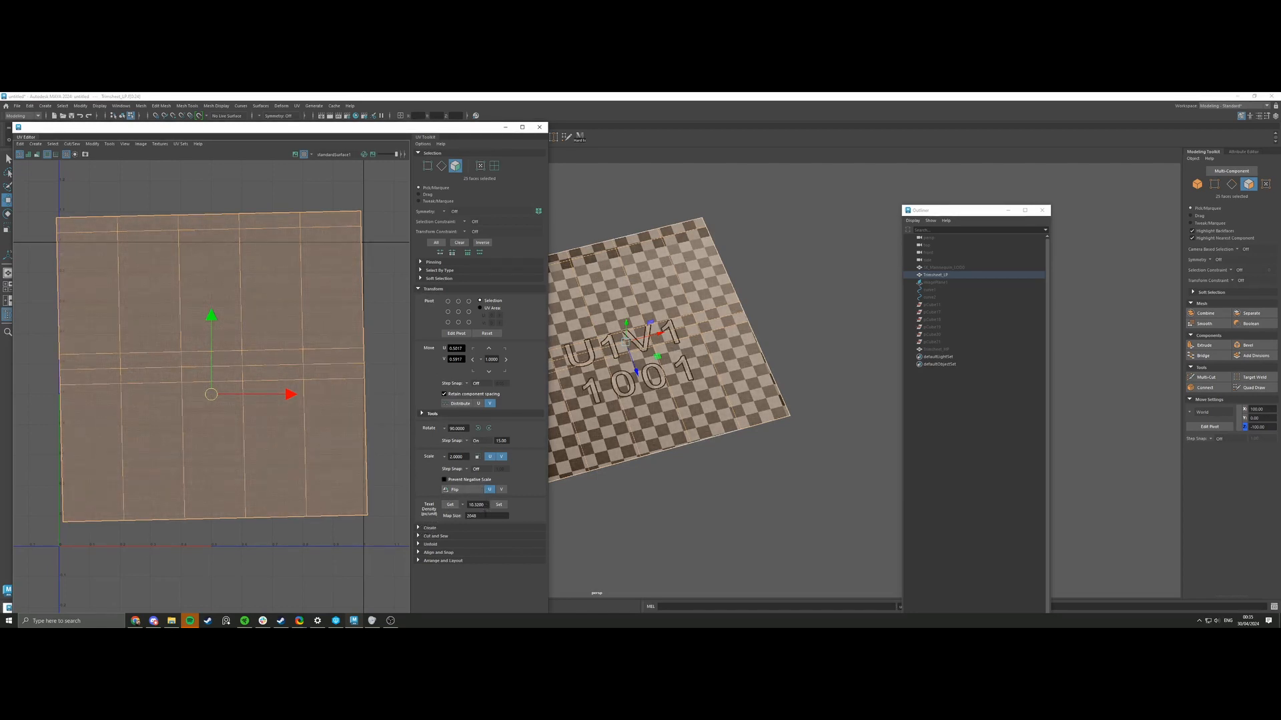
# Straighten the plane's UV shell with Orient Shells and fit it to the UV tile with Layout.
pyautogui.click(425, 561)
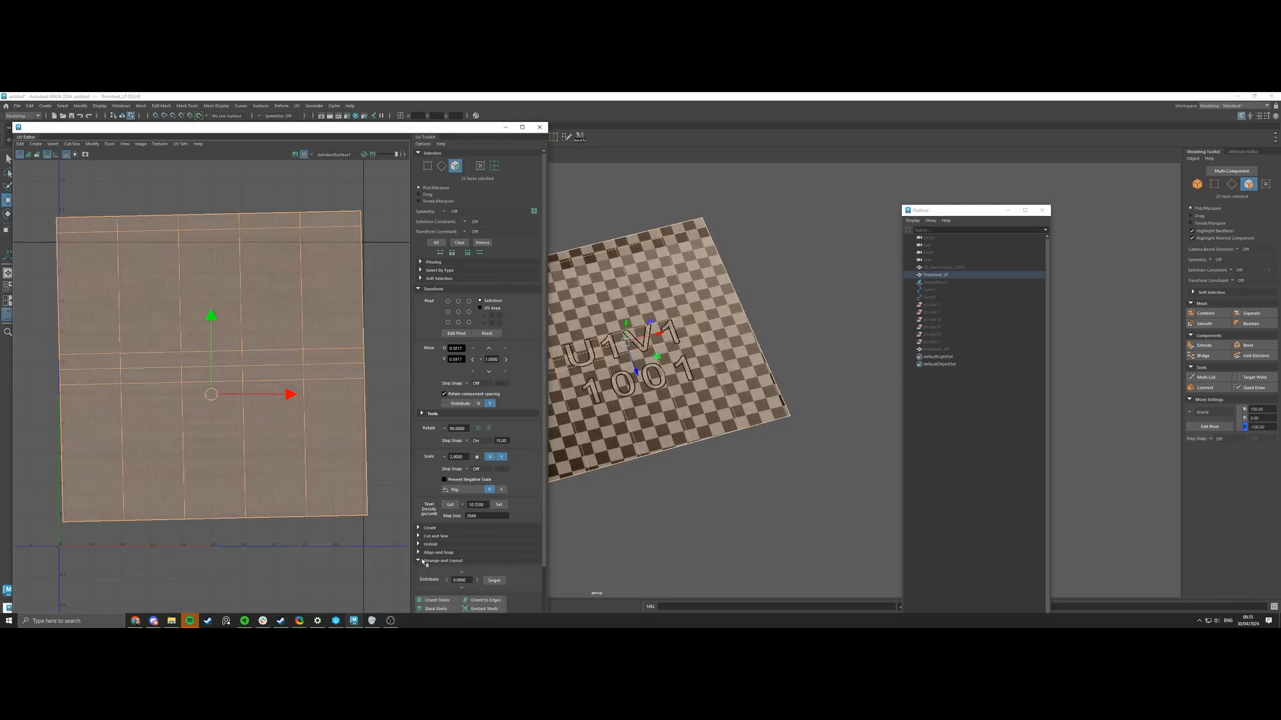
pyautogui.scroll(-2, 425, 561)
pyautogui.click(432, 548)
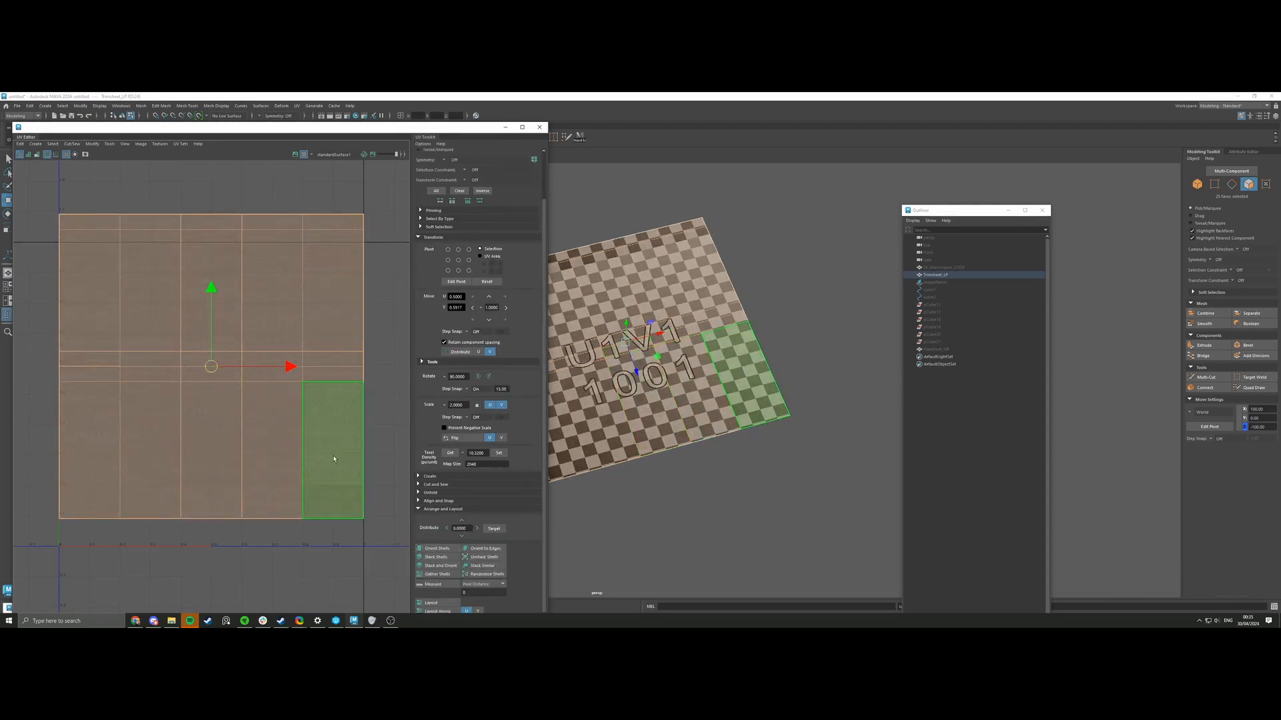
pyautogui.click(431, 602)
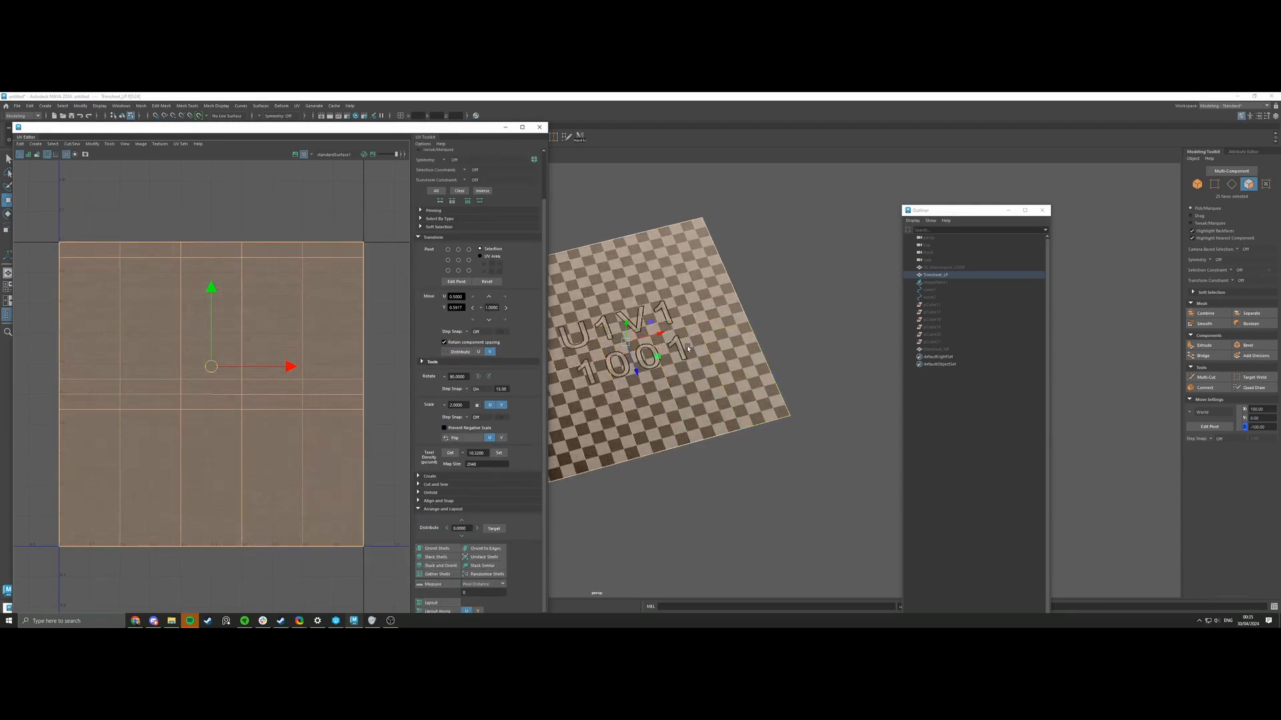
# Return to object mode and select the whole Trimsheet_LP plane.
pyautogui.keyDown('alt'); pyautogui.moveTo(688, 349); pyautogui.dragTo(605, 372); pyautogui.keyUp('alt')
pyautogui.keyDown('alt'); pyautogui.moveTo(557, 375); pyautogui.dragTo(618, 363, button='middle'); pyautogui.keyUp('alt')
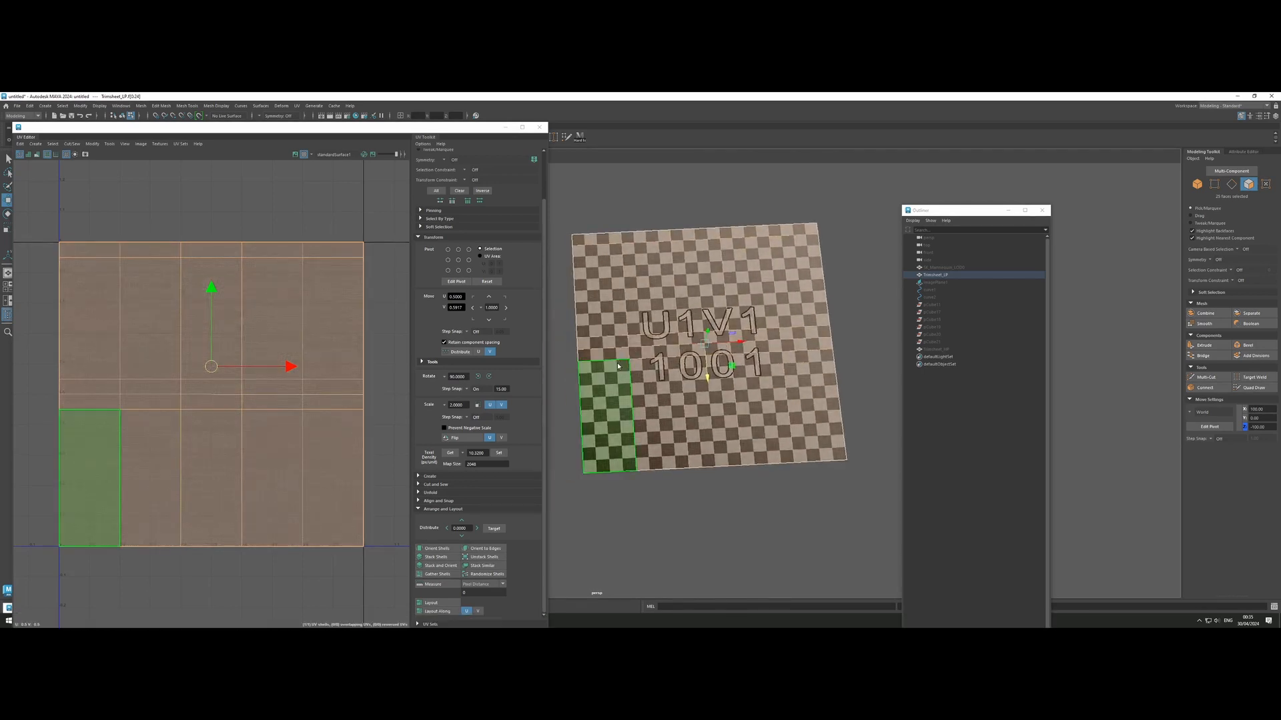
pyautogui.moveTo(618, 365); pyautogui.dragTo(643, 343, button='right')
pyautogui.click(603, 355)
pyautogui.click(564, 355)
pyautogui.click(601, 350)
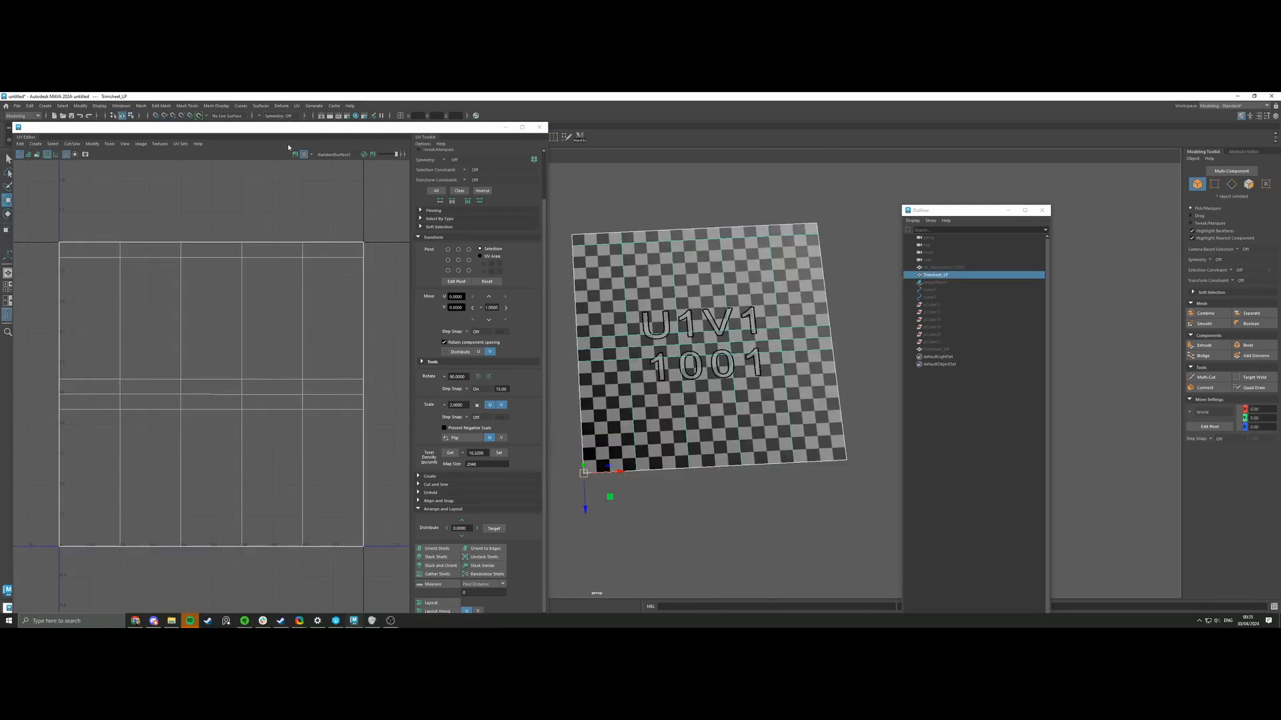
# Move the UV Editor out of the way and export the selected plane as Trimsheet_LP into the Trimsheet folder.
pyautogui.moveTo(289, 127); pyautogui.dragTo(280, 233)
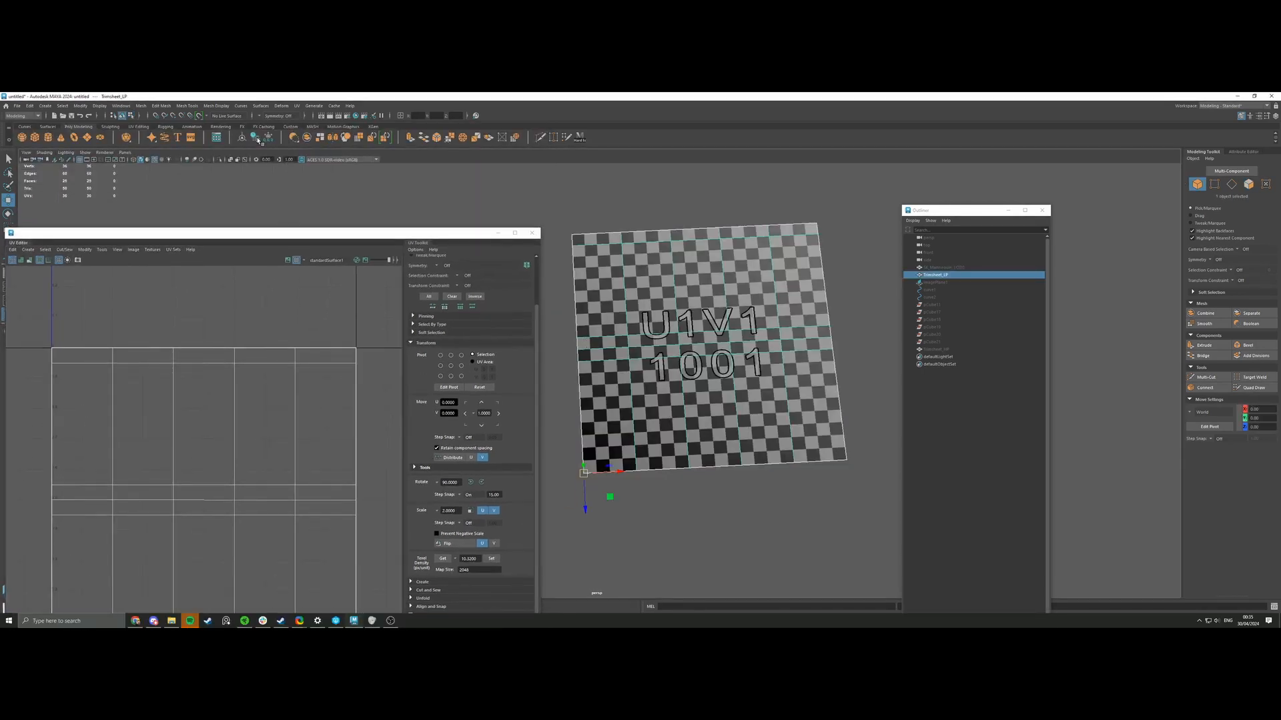
pyautogui.click(17, 105)
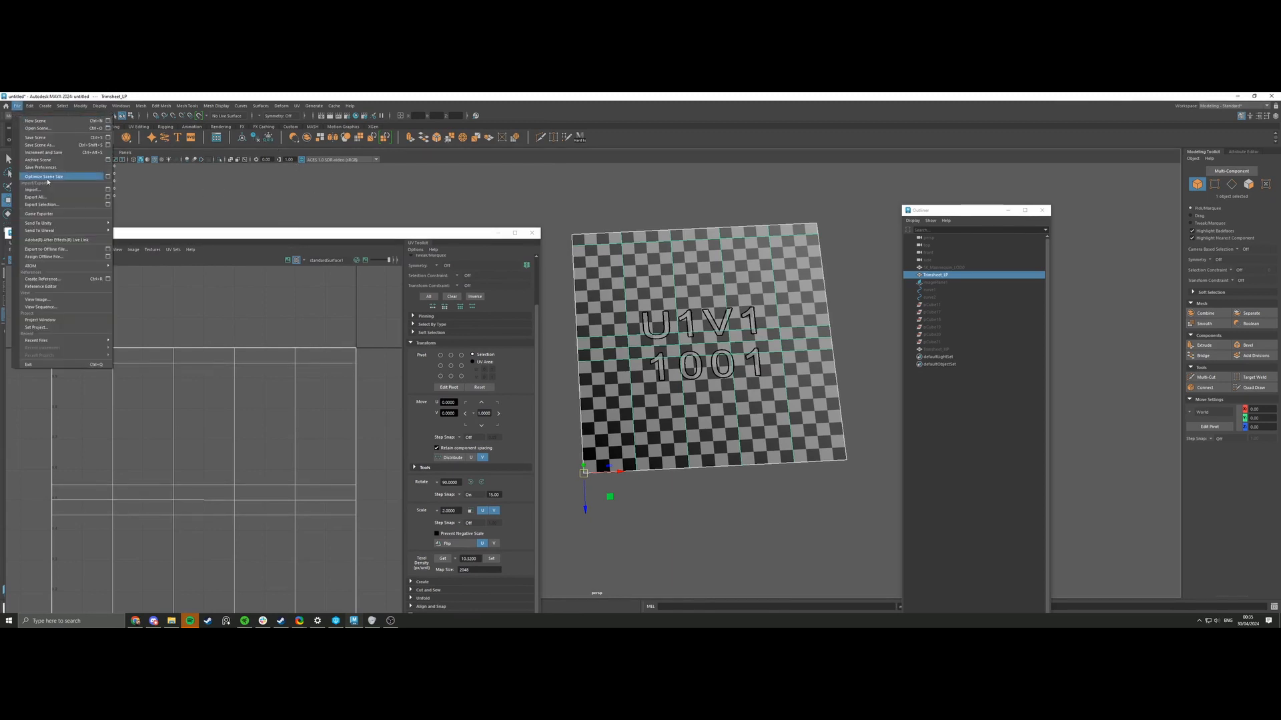
pyautogui.click(42, 204)
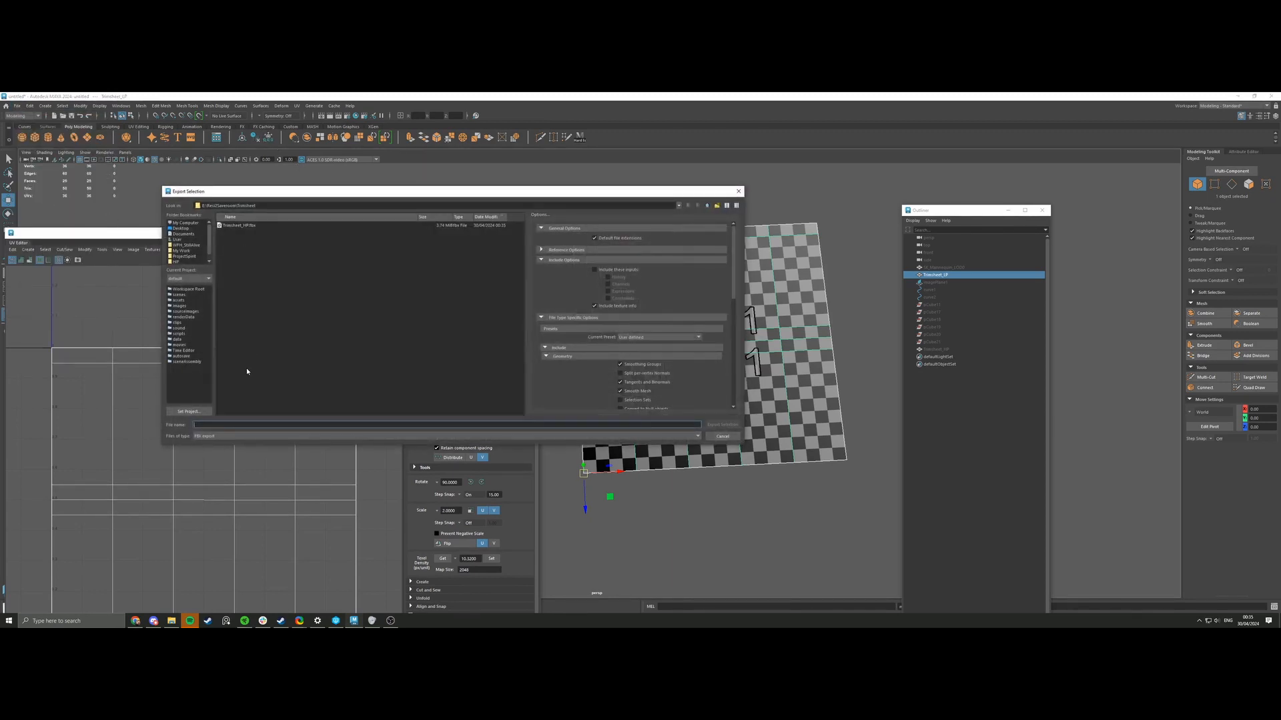
pyautogui.write('Trimsheet')
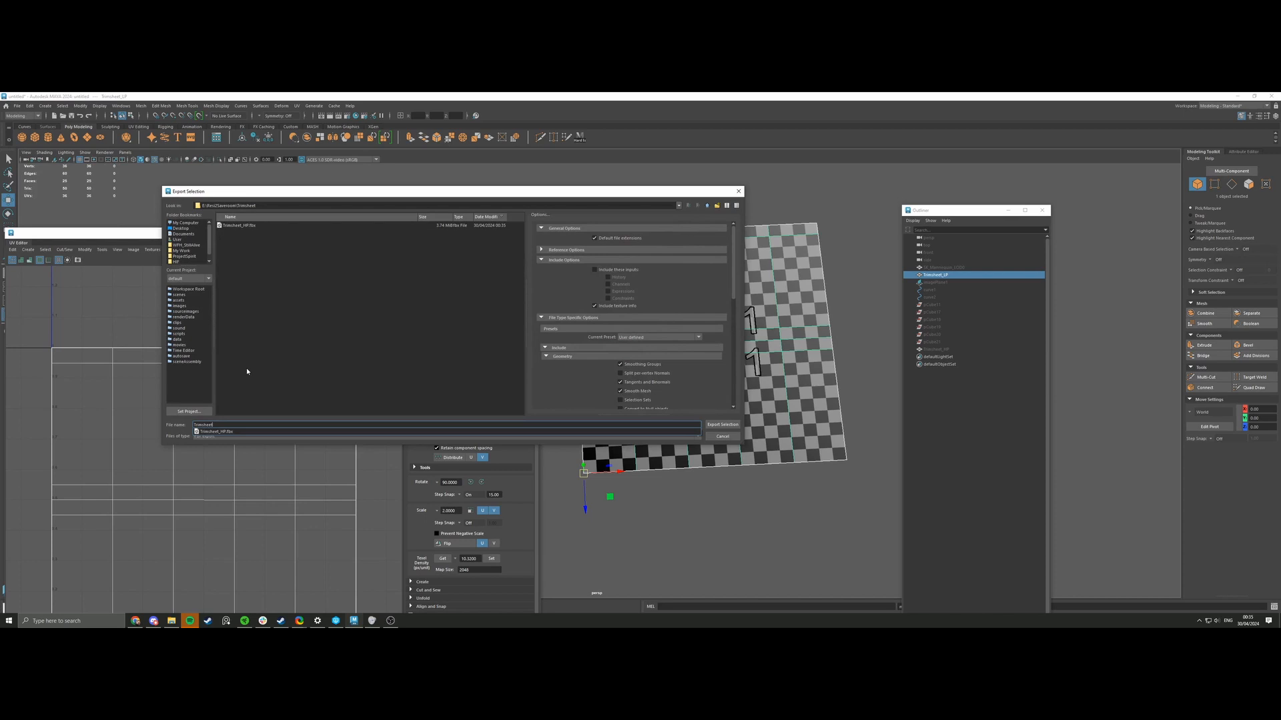
pyautogui.write('_LP')
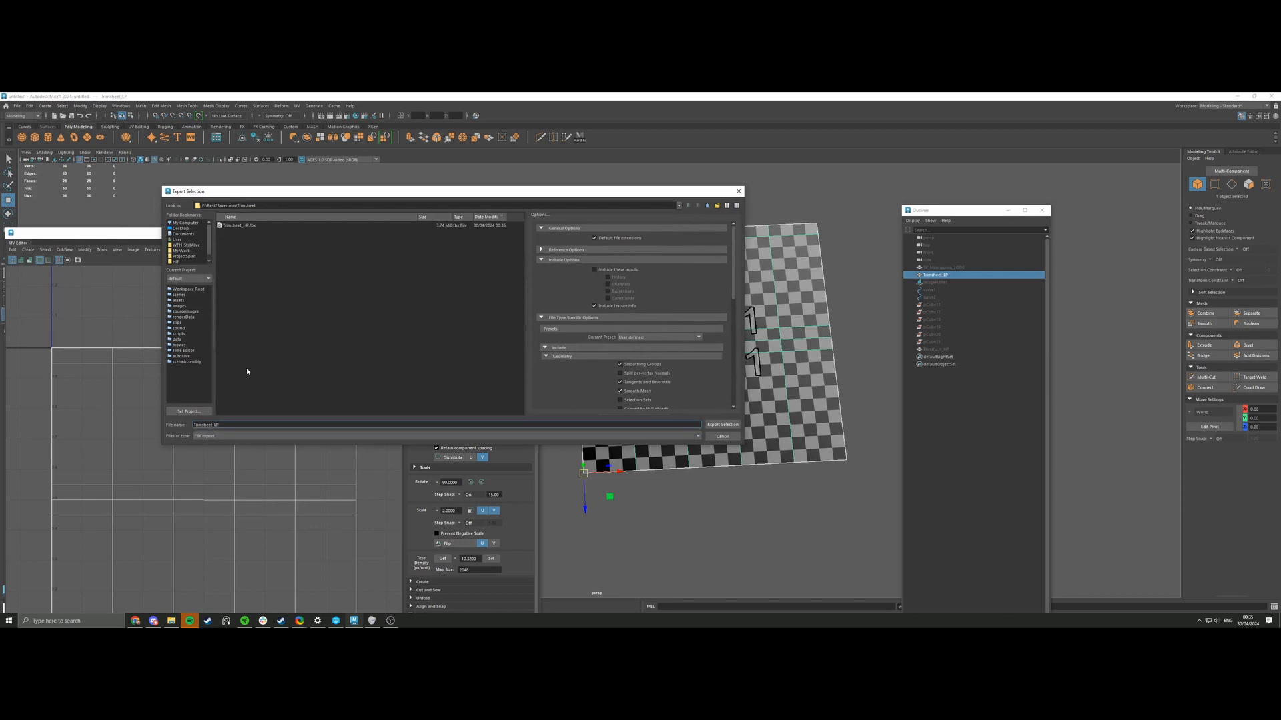
pyautogui.press('Return')
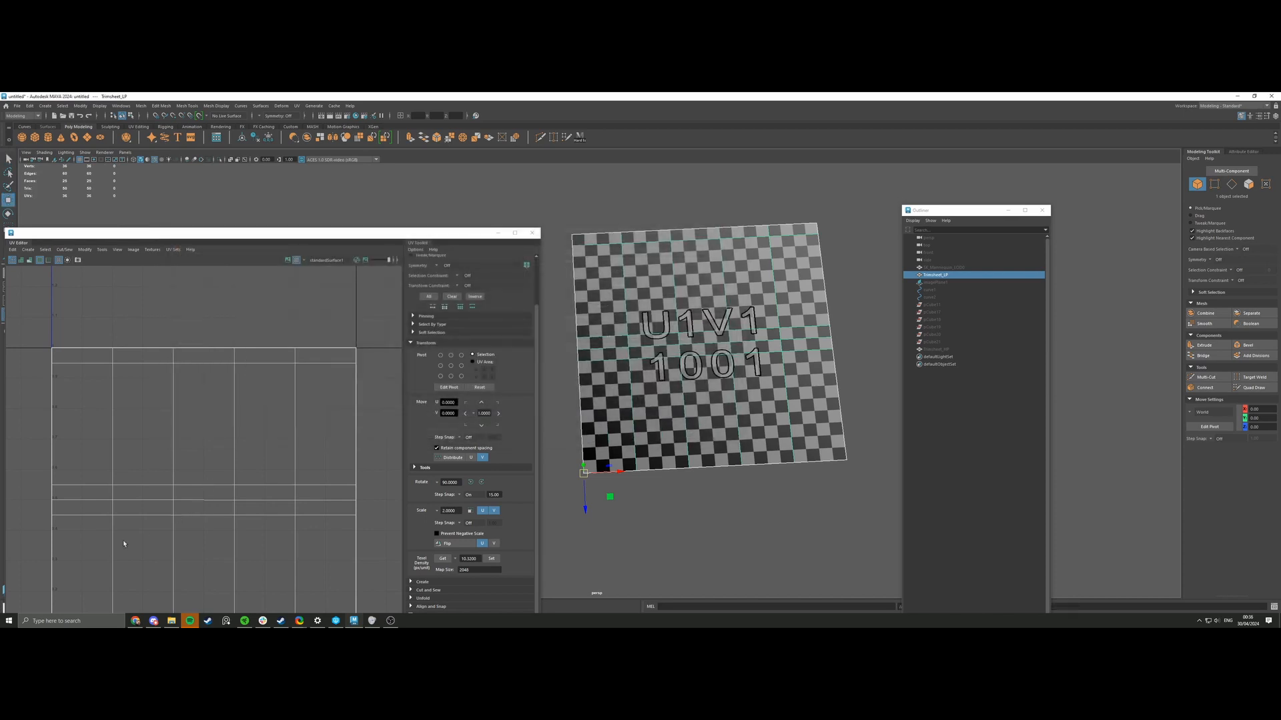
# Launch Adobe Substance 3D Painter and start a new project.
pyautogui.click(9, 623)
pyautogui.write('painter')
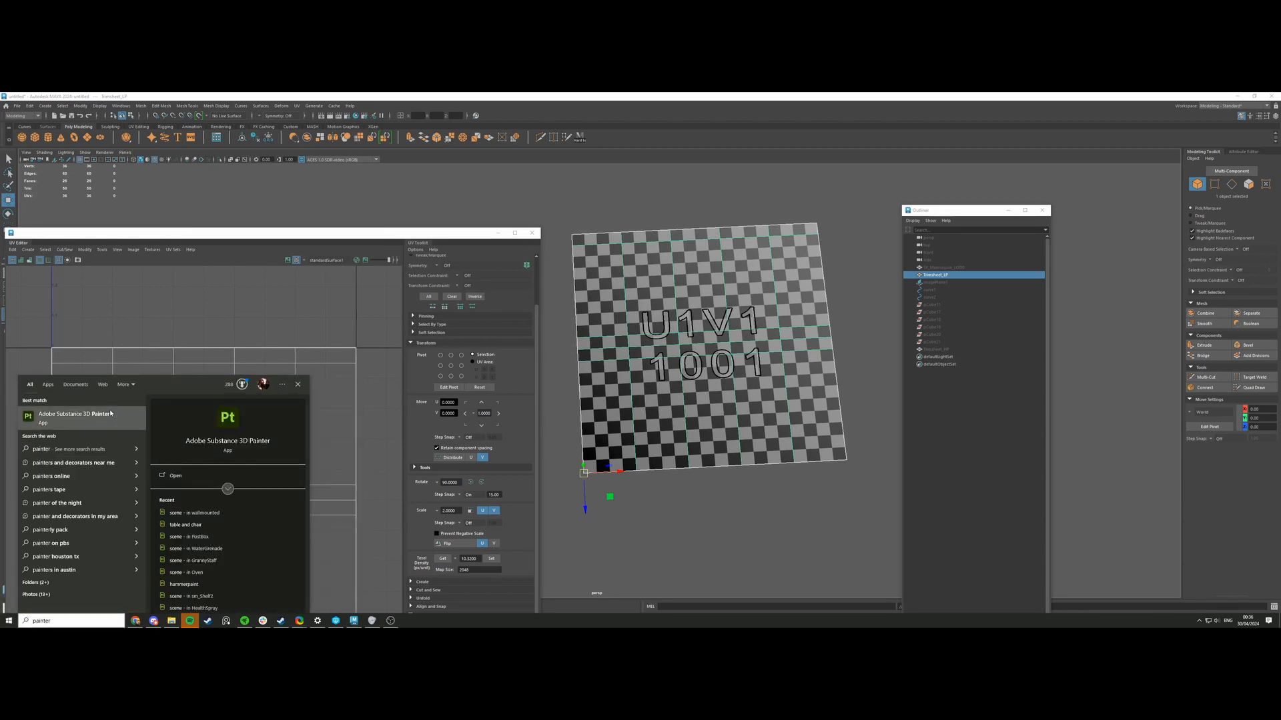
pyautogui.click(107, 412)
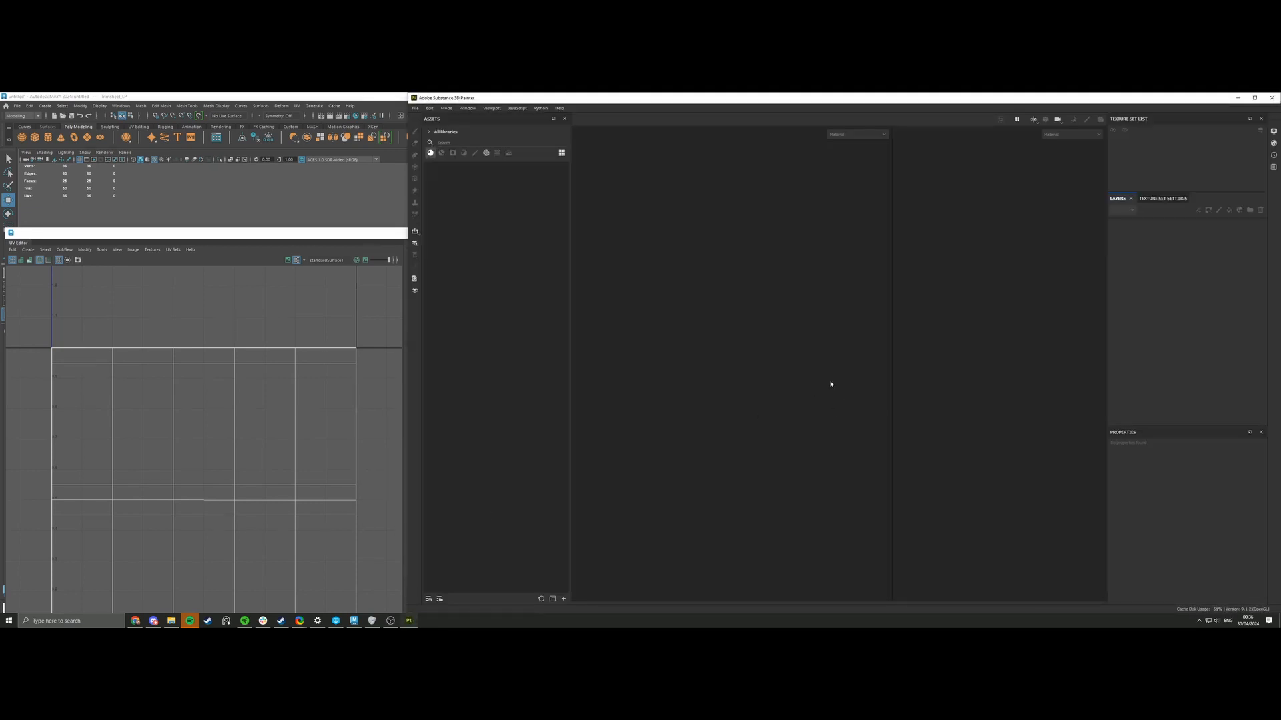
pyautogui.click(415, 108)
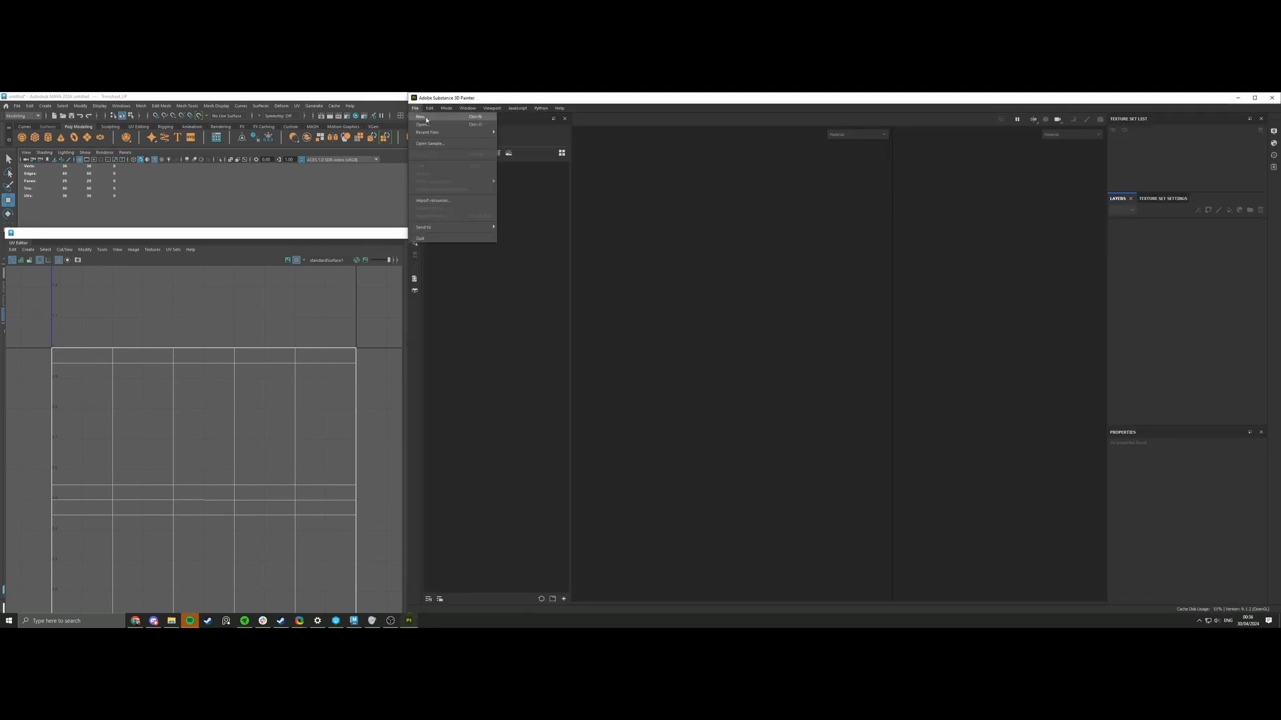
pyautogui.click(430, 118)
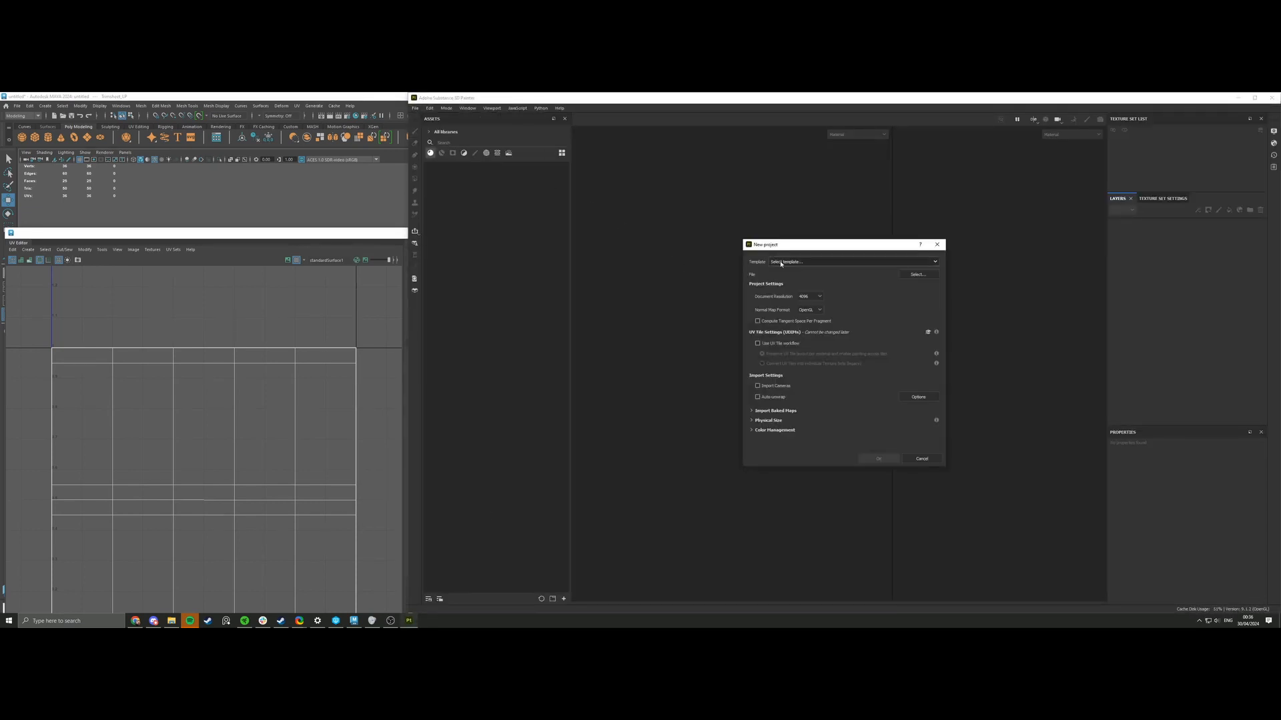
# Load Trimsheet_LP from the Trimsheet folder as the project mesh and create the project with the default settings.
pyautogui.click(915, 275)
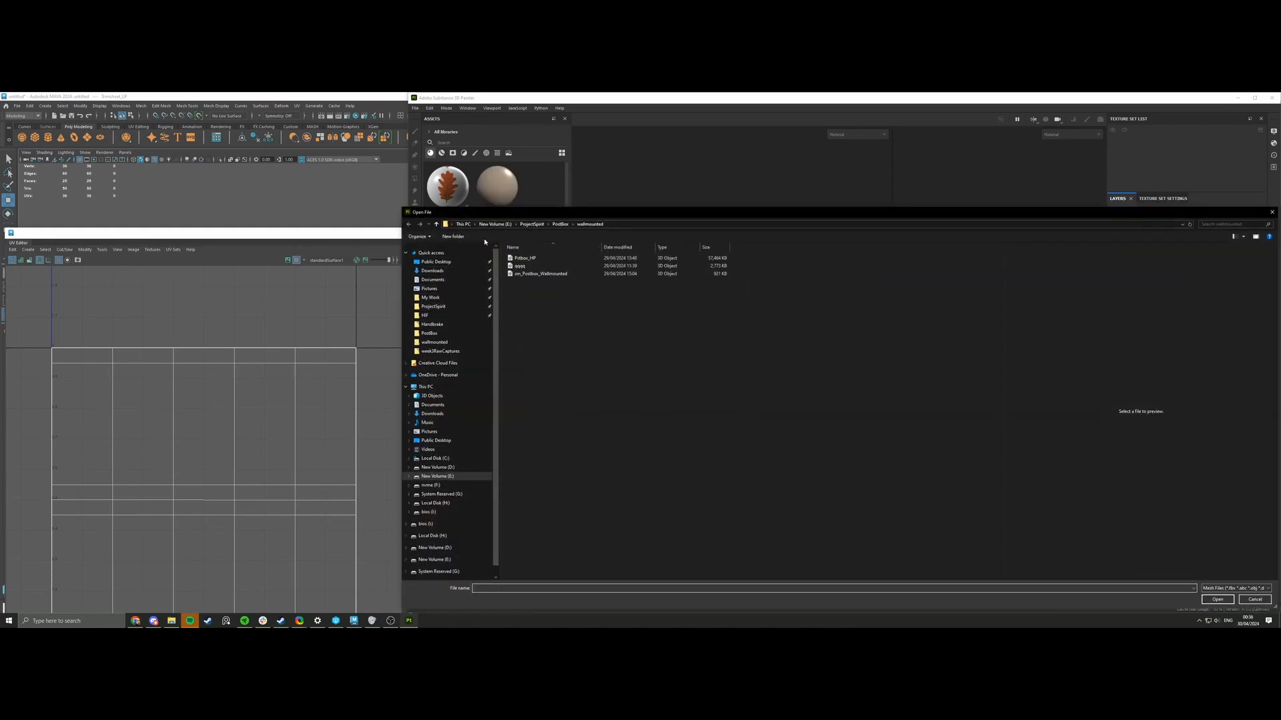
pyautogui.click(495, 224)
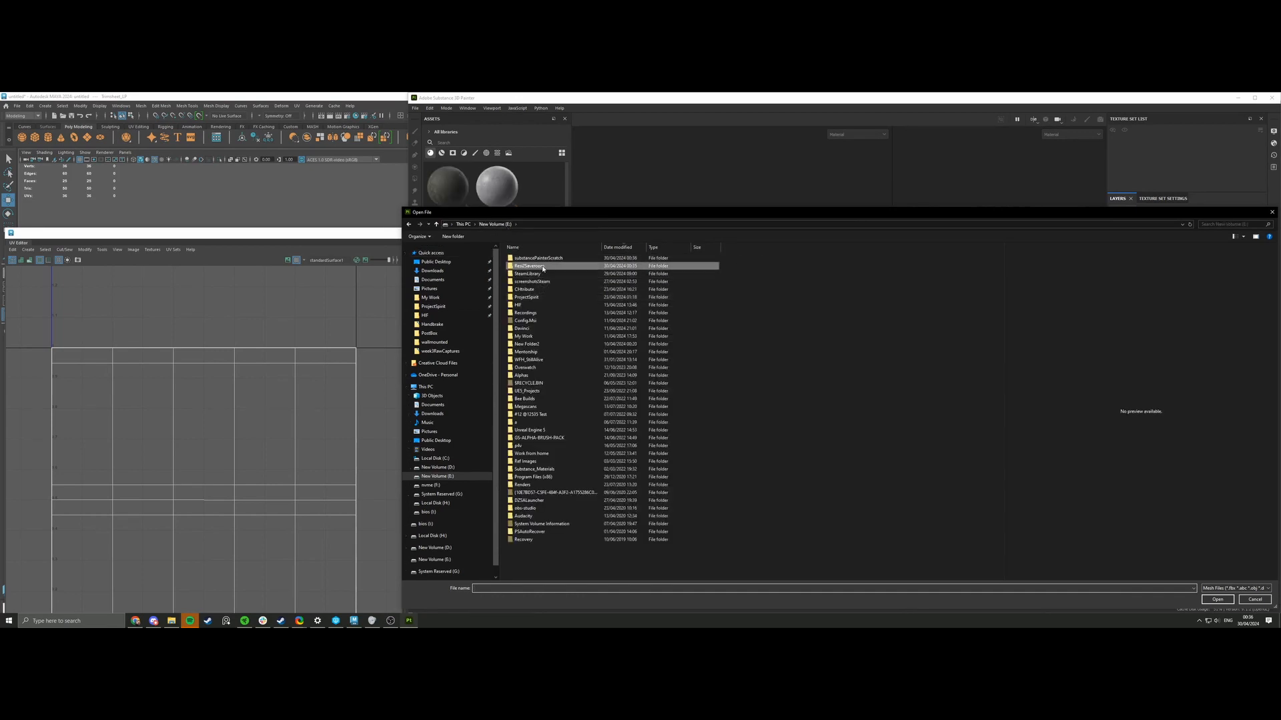
pyautogui.doubleClick(537, 266)
pyautogui.doubleClick(542, 267)
pyautogui.click(538, 267)
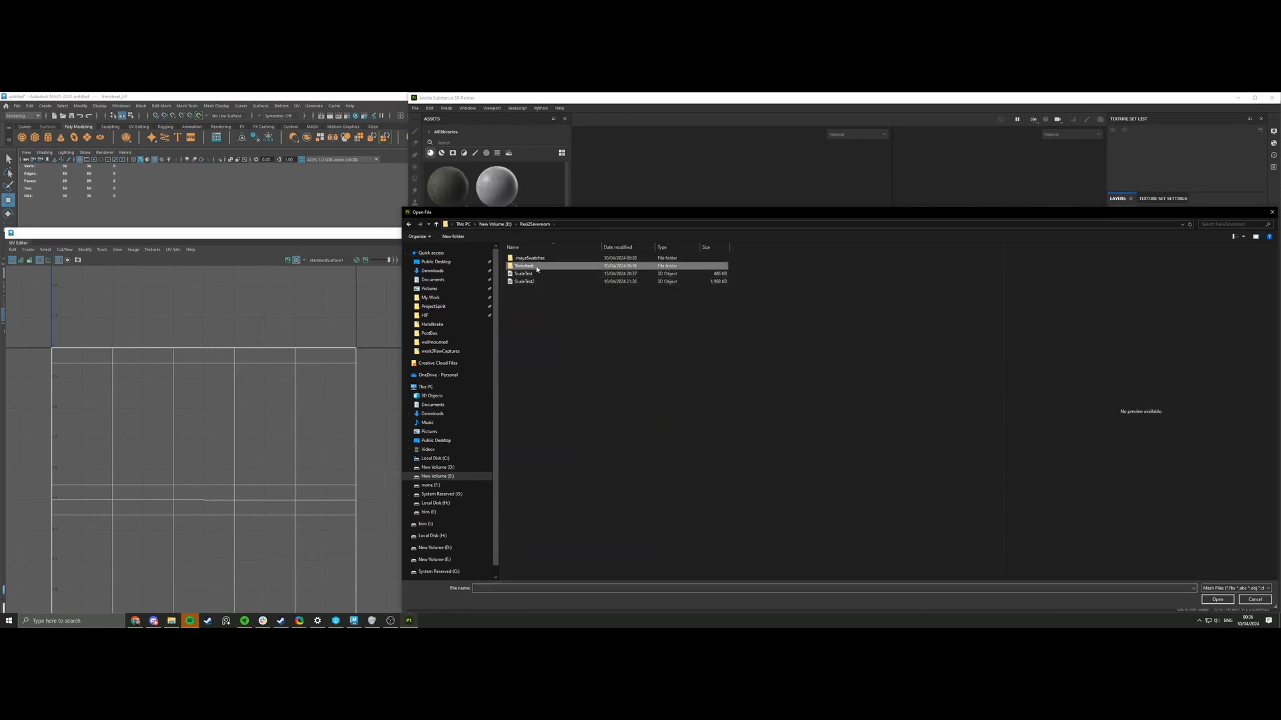
pyautogui.click(1215, 600)
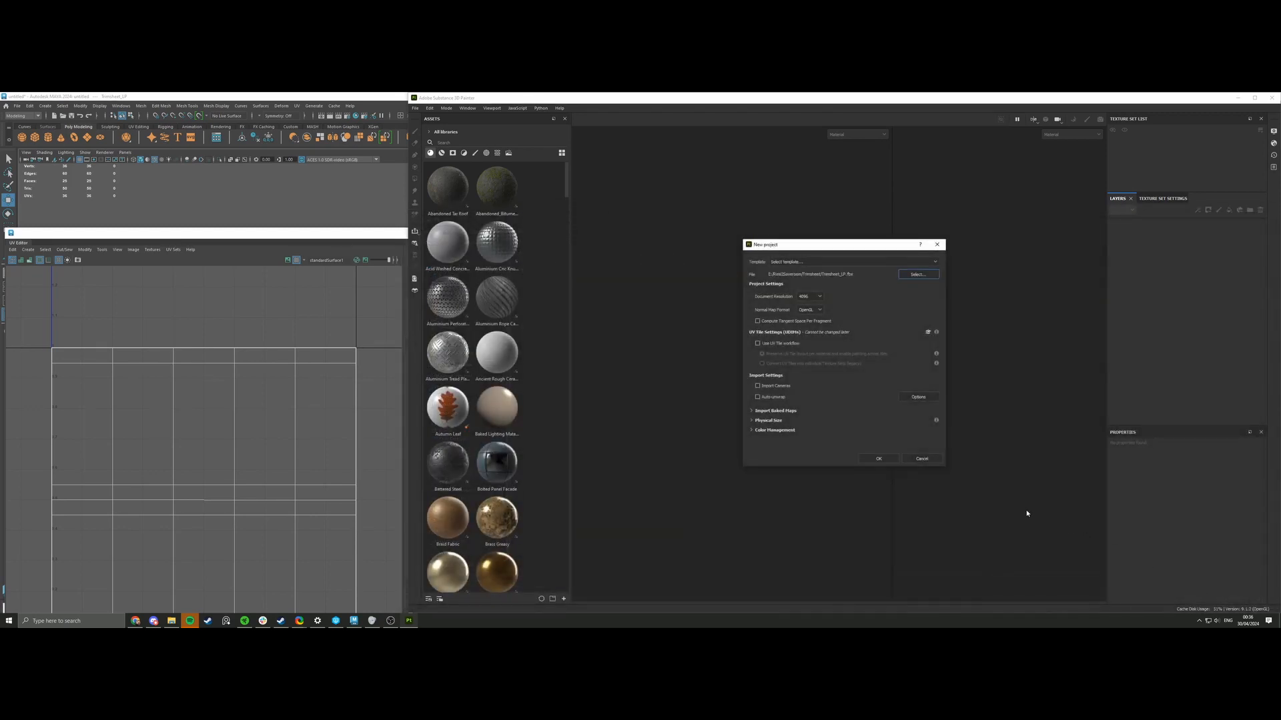
pyautogui.click(879, 460)
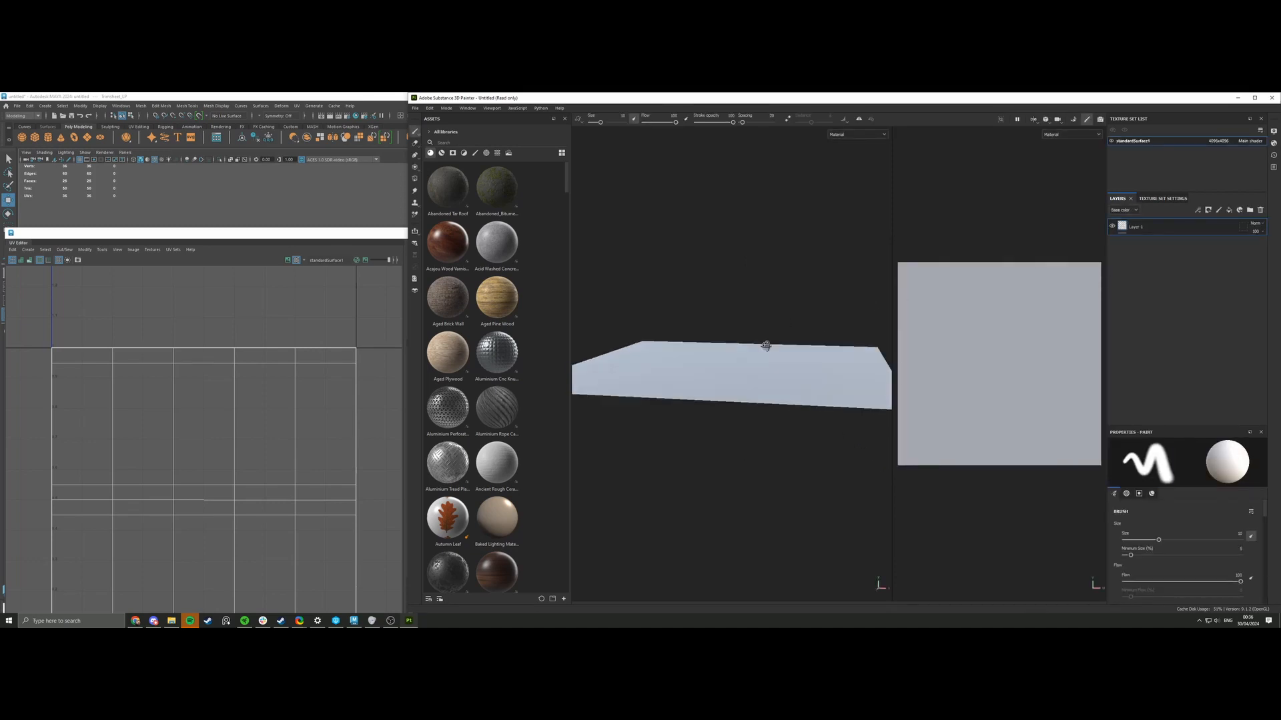
# Enter mesh map baking from the texture set and load Trimsheet_HP as the high definition mesh.
pyautogui.click(1163, 198)
pyautogui.scroll(-5, 1214, 324)
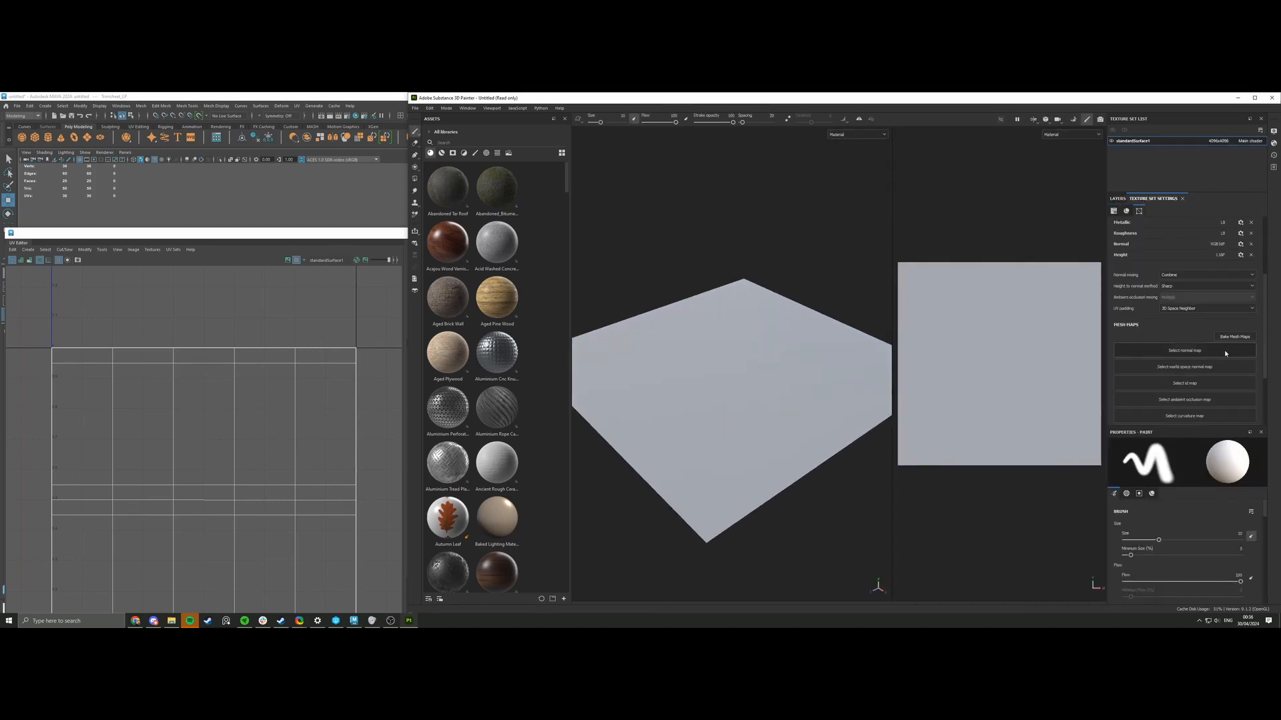
pyautogui.click(1233, 339)
pyautogui.click(677, 210)
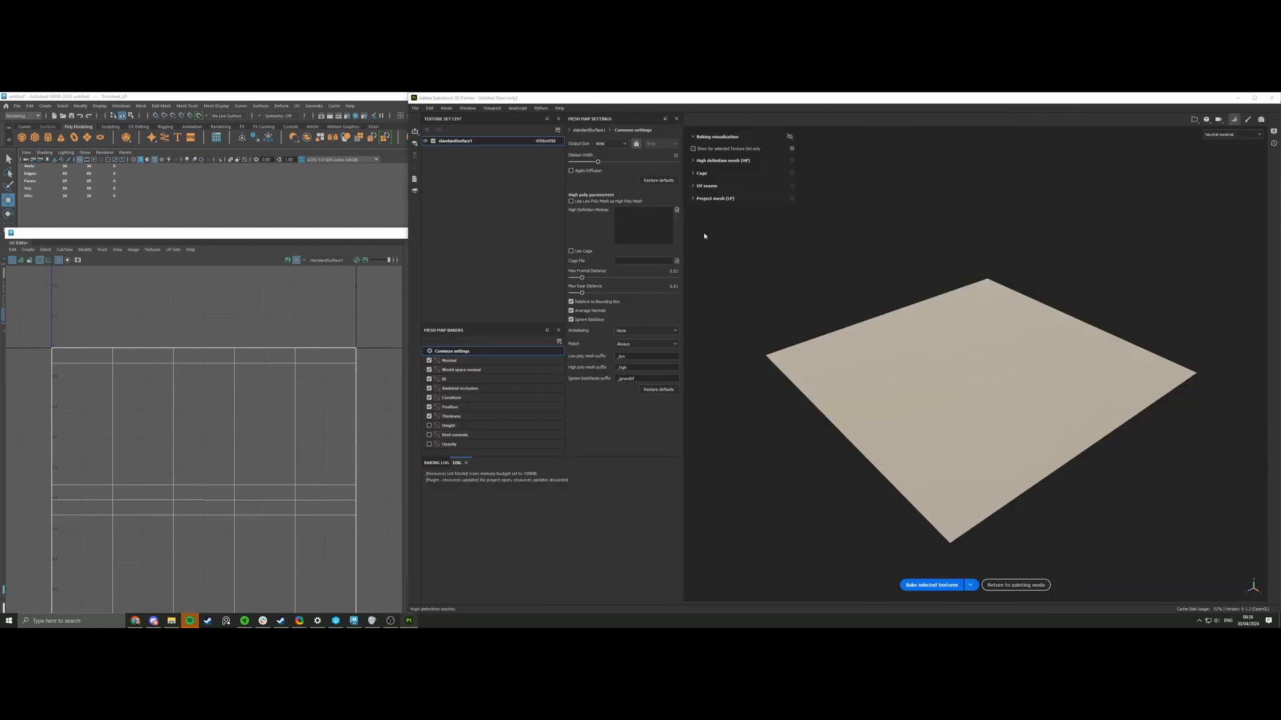
pyautogui.click(527, 156)
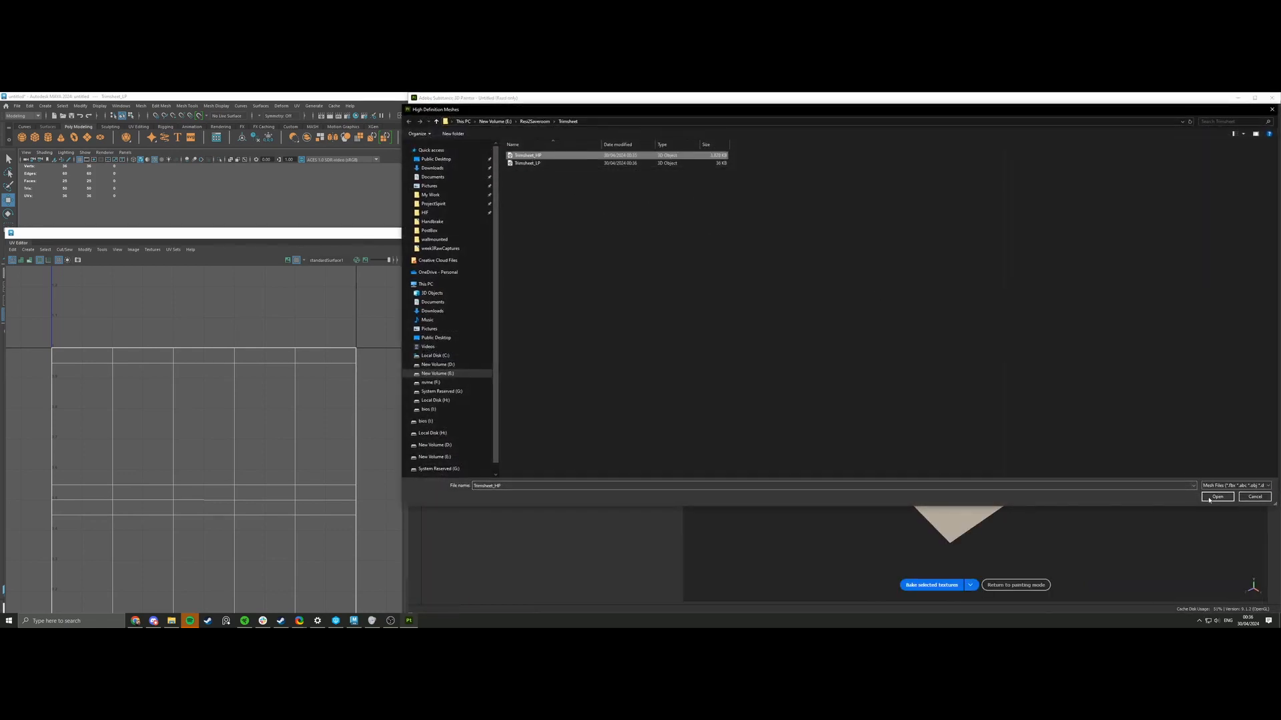
pyautogui.click(1210, 498)
# Raise the bake's max frontal distance to about 0.018 and exclude the ID map.
pyautogui.scroll(3, 827, 347)
pyautogui.keyDown('alt'); pyautogui.moveTo(827, 347); pyautogui.dragTo(781, 310); pyautogui.keyUp('alt')
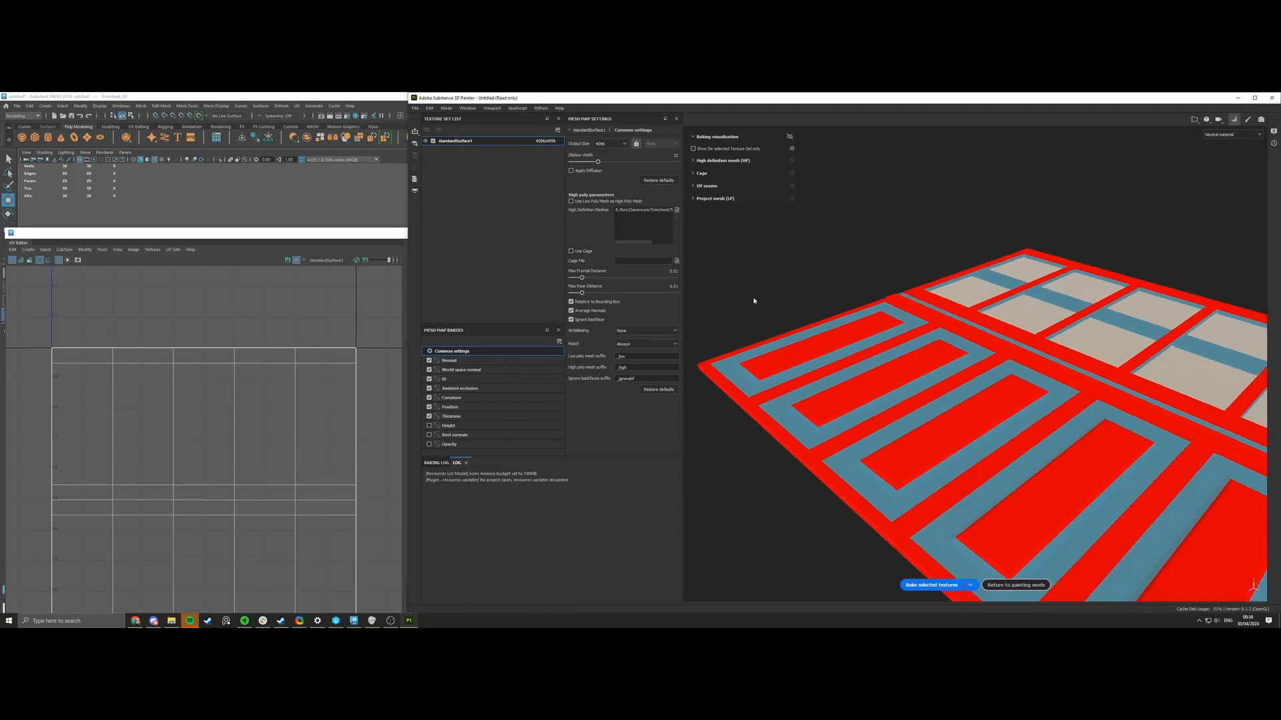
pyautogui.moveTo(582, 277); pyautogui.dragTo(586, 278)
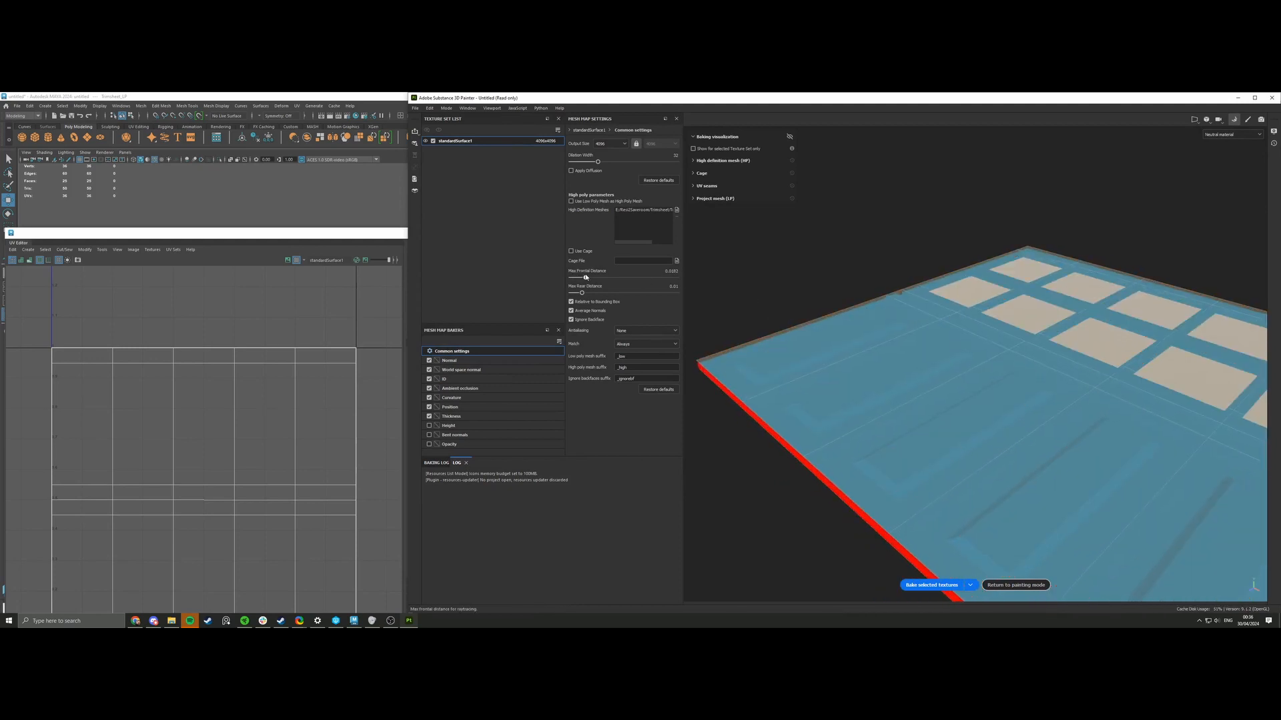
pyautogui.click(429, 379)
pyautogui.moveTo(585, 277); pyautogui.dragTo(586, 280)
# Turn on supersampling antialiasing, bake the selected mesh maps and return to painting mode.
pyautogui.click(645, 330)
pyautogui.click(641, 364)
pyautogui.click(931, 585)
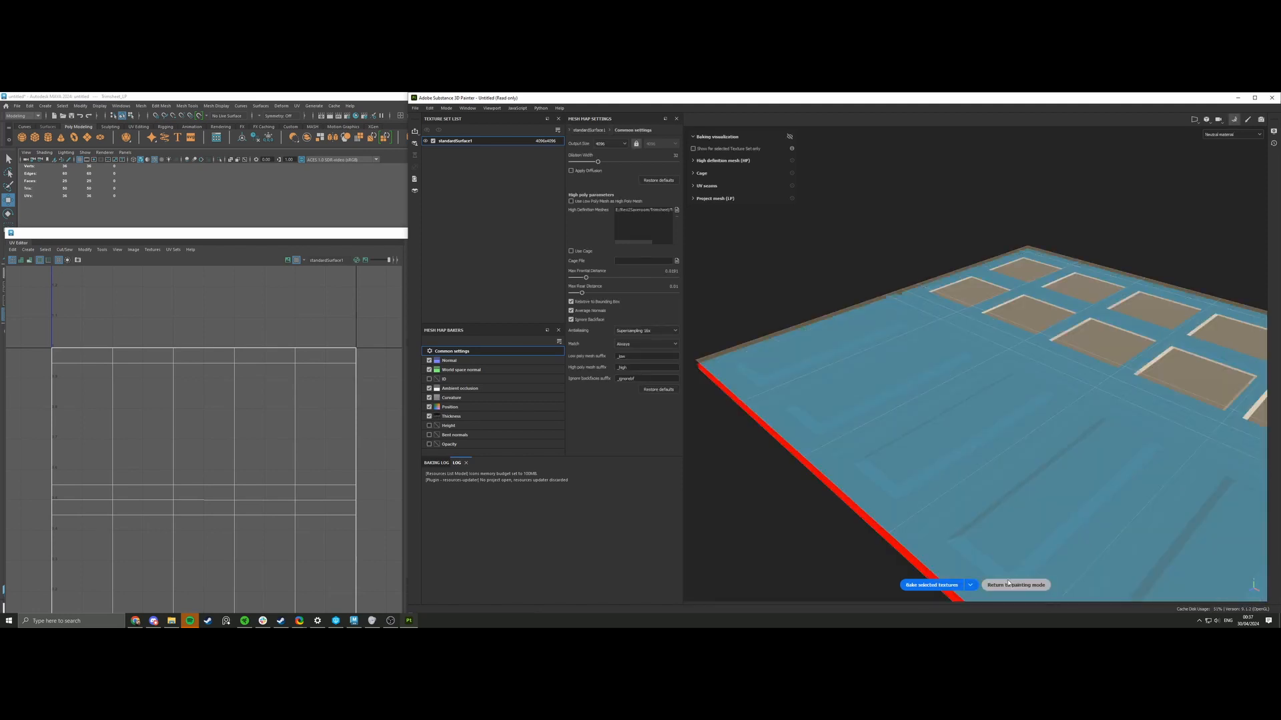
pyautogui.click(1009, 584)
# Examine the baked window frames, moulding strip and lower panels on the plane from several angles.
pyautogui.moveTo(786, 418)
pyautogui.keyDown('alt'); pyautogui.mouseDown()
pyautogui.moveTo(858, 423)
pyautogui.moveTo(795, 412)
pyautogui.moveTo(786, 338)
pyautogui.moveTo(690, 365)
pyautogui.moveTo(640, 443)
pyautogui.mouseUp(); pyautogui.keyUp('alt')
pyautogui.keyDown('alt'); pyautogui.moveTo(812, 294); pyautogui.dragTo(824, 247); pyautogui.keyUp('alt')
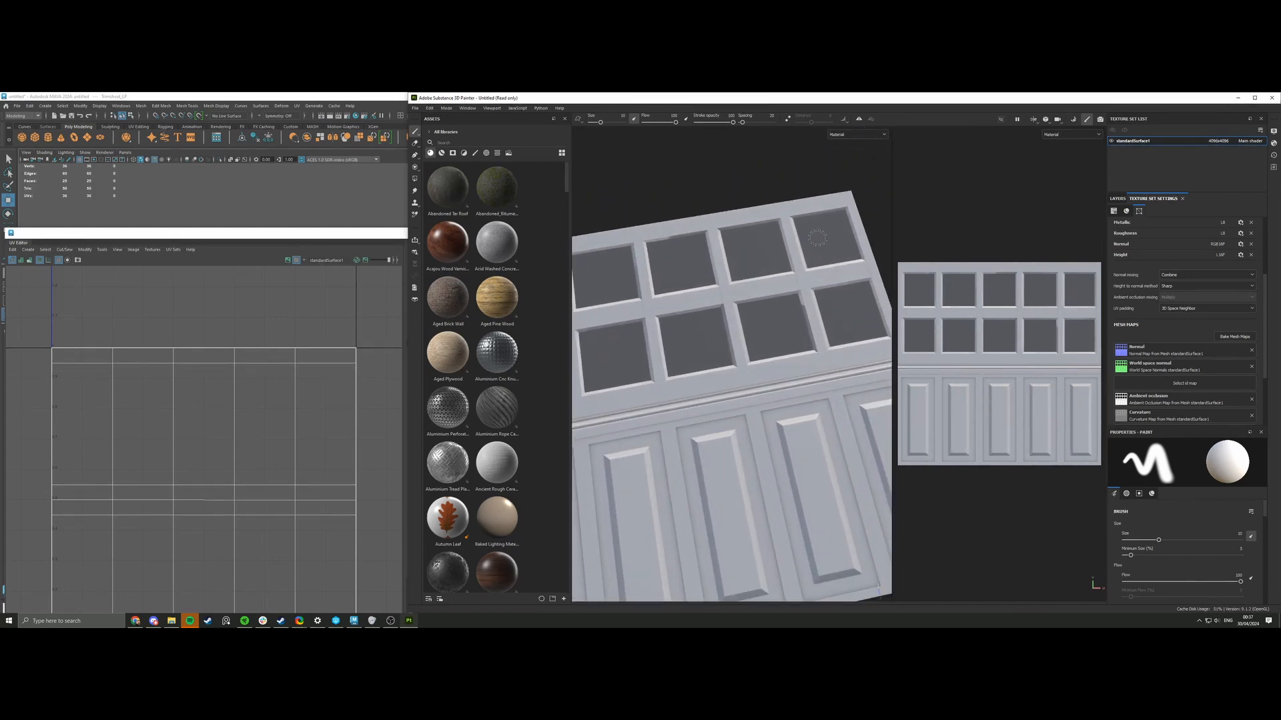
pyautogui.scroll(5, 817, 237)
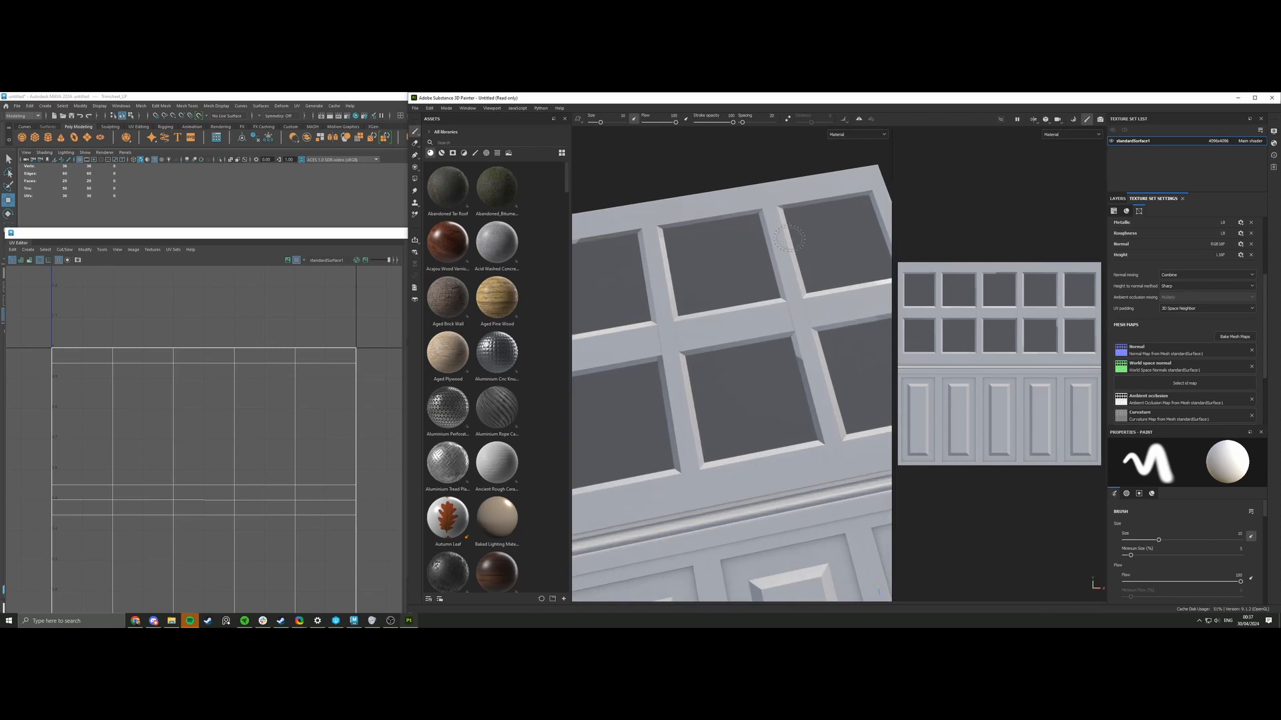
pyautogui.scroll(-6, 789, 238)
pyautogui.keyDown('alt'); pyautogui.moveTo(789, 238); pyautogui.dragTo(812, 286); pyautogui.keyUp('alt')
pyautogui.scroll(5, 643, 343)
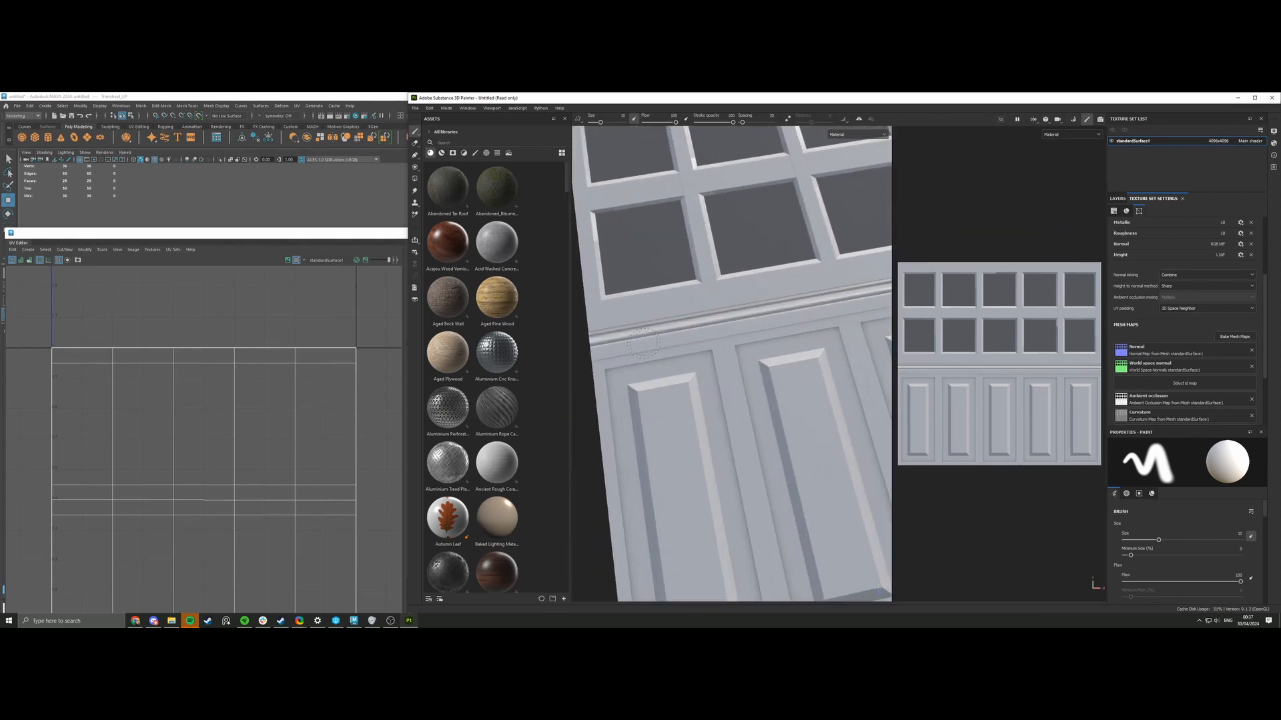
pyautogui.moveTo(643, 344)
pyautogui.keyDown('alt'); pyautogui.mouseDown()
pyautogui.moveTo(729, 280)
pyautogui.moveTo(729, 312)
pyautogui.mouseUp(); pyautogui.keyUp('alt')
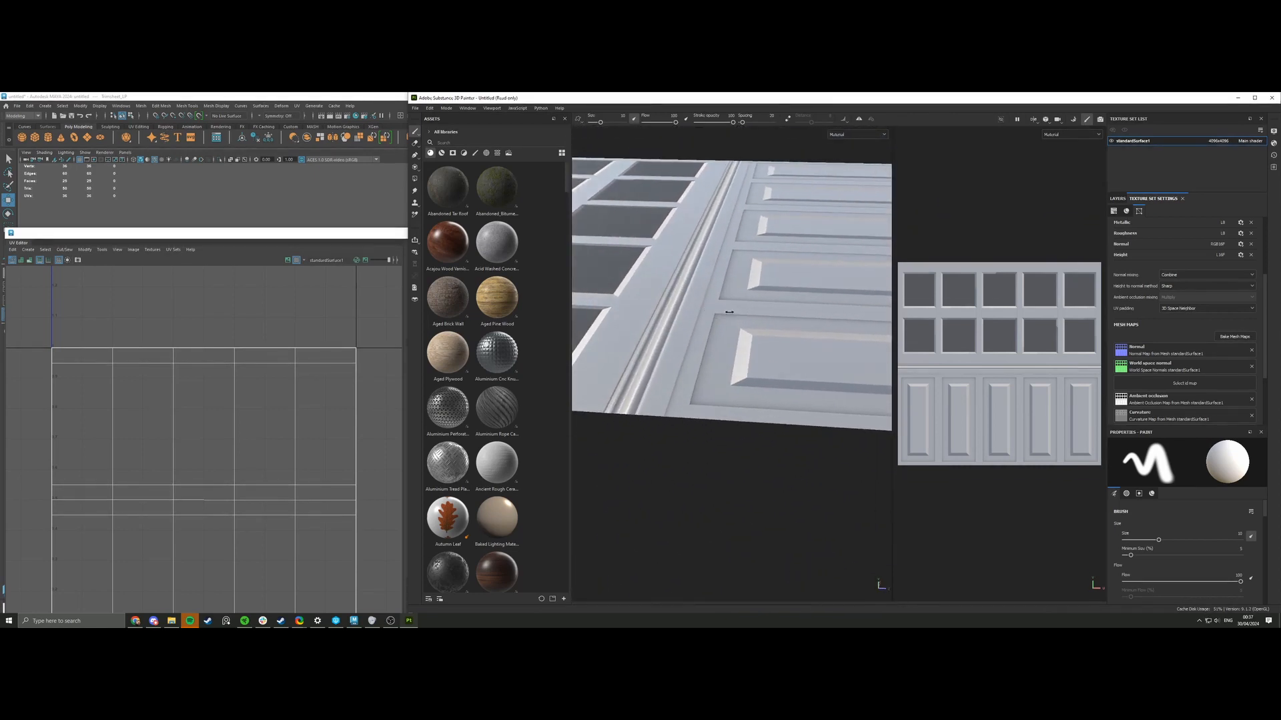
pyautogui.moveTo(729, 312)
pyautogui.keyDown('shift'); pyautogui.mouseDown(button='right')
pyautogui.moveTo(781, 314)
pyautogui.moveTo(742, 317)
pyautogui.mouseUp(button='right'); pyautogui.keyUp('shift')
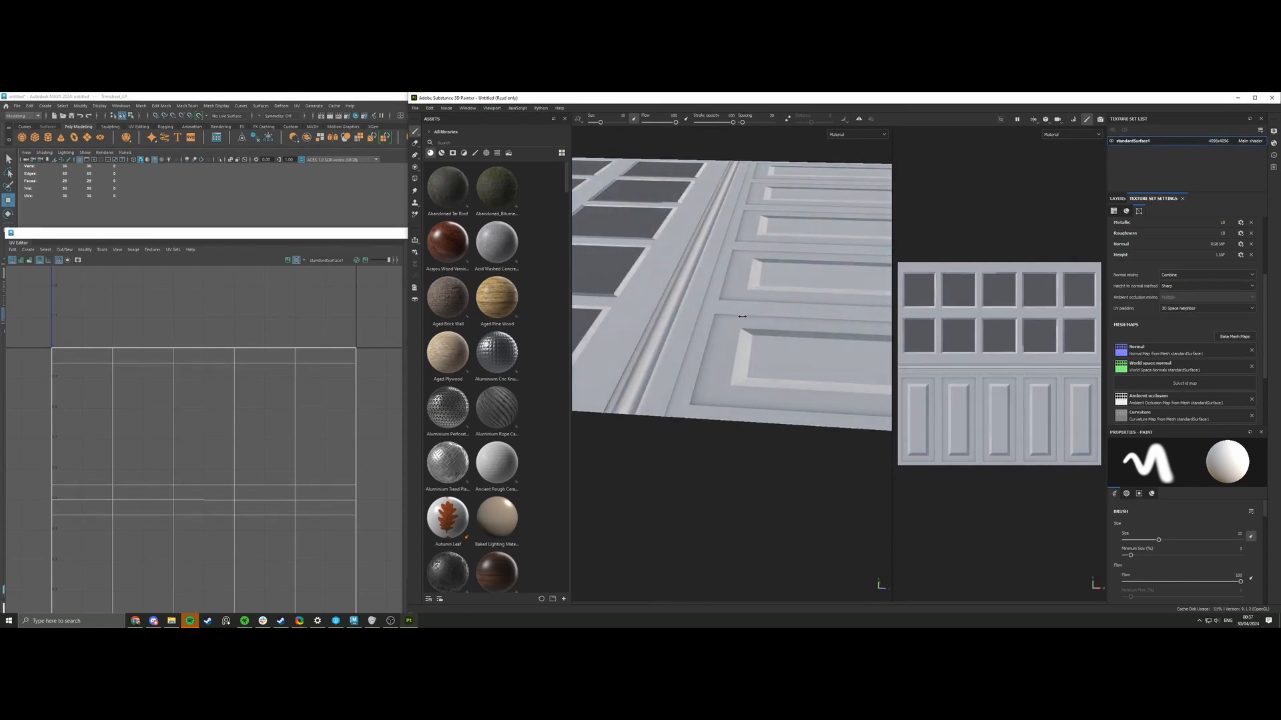
pyautogui.moveTo(742, 317)
pyautogui.keyDown('alt'); pyautogui.mouseDown()
pyautogui.moveTo(687, 294)
pyautogui.moveTo(628, 293)
pyautogui.mouseUp(); pyautogui.keyUp('alt')
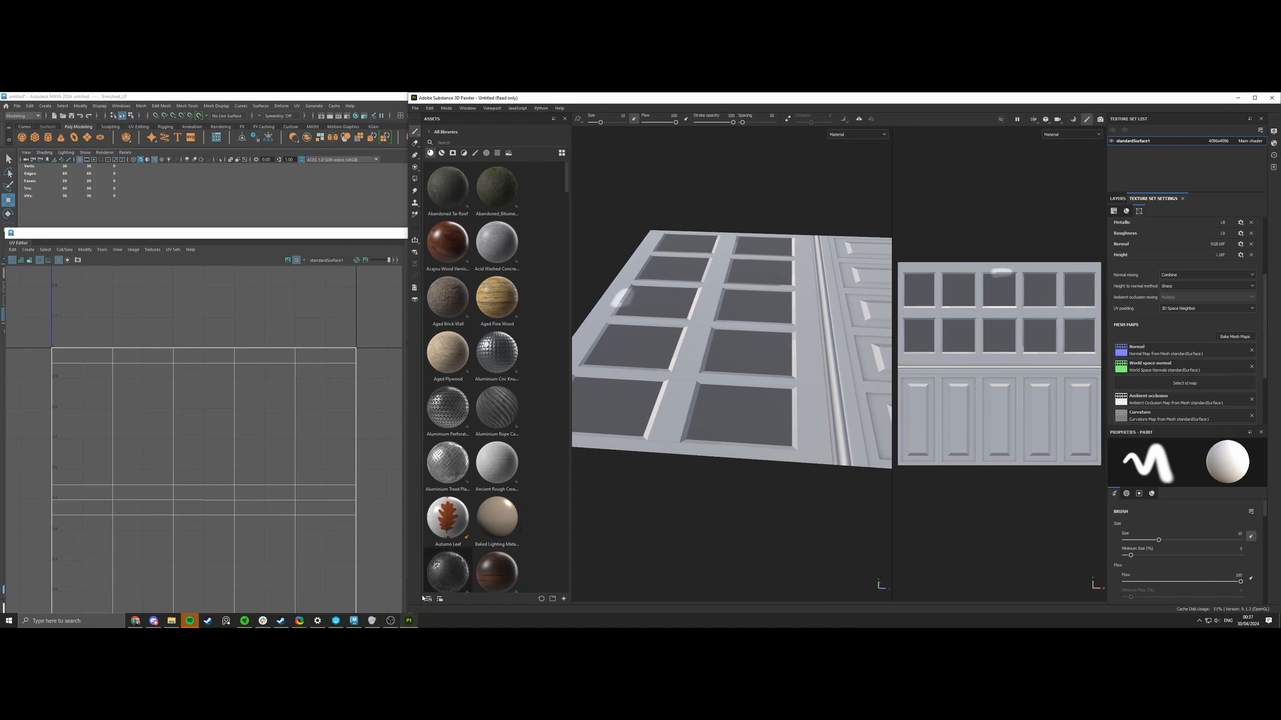
pyautogui.click(354, 620)
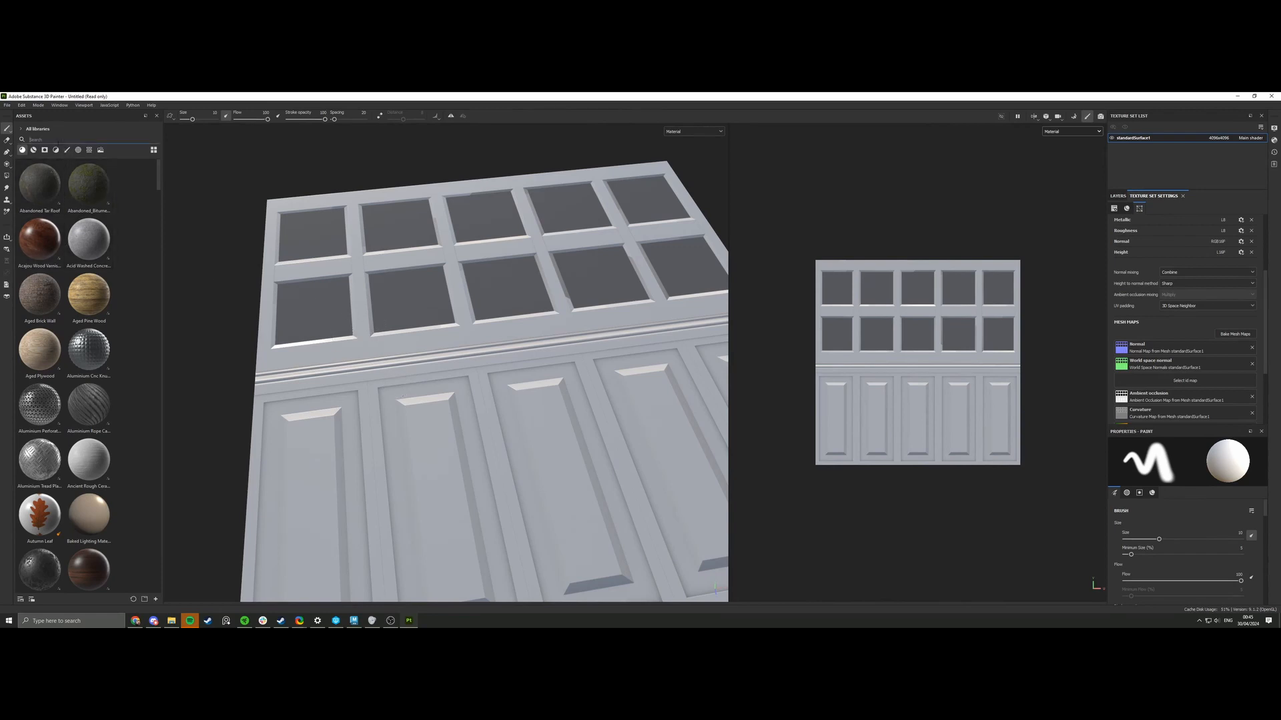
# Search the materials for "wood" and apply Beech Chocolate Wood to the whole trim sheet.
pyautogui.write('wood')
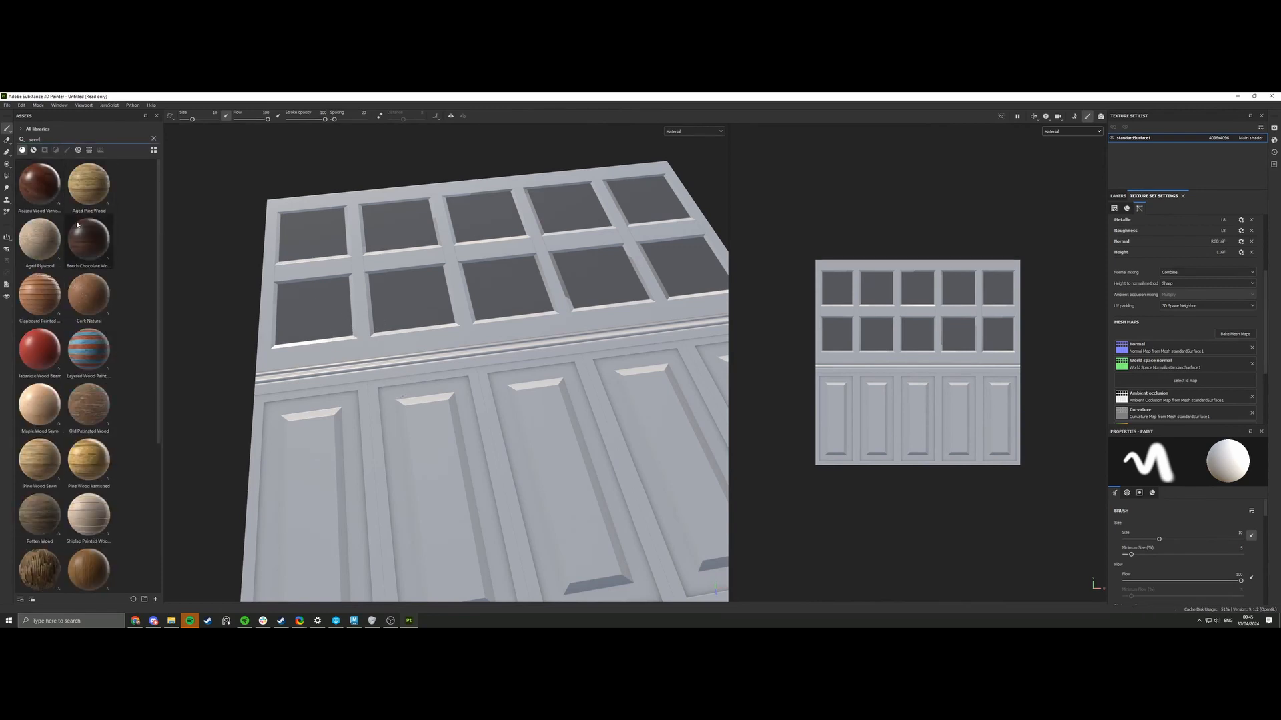
pyautogui.moveTo(79, 227); pyautogui.dragTo(459, 398)
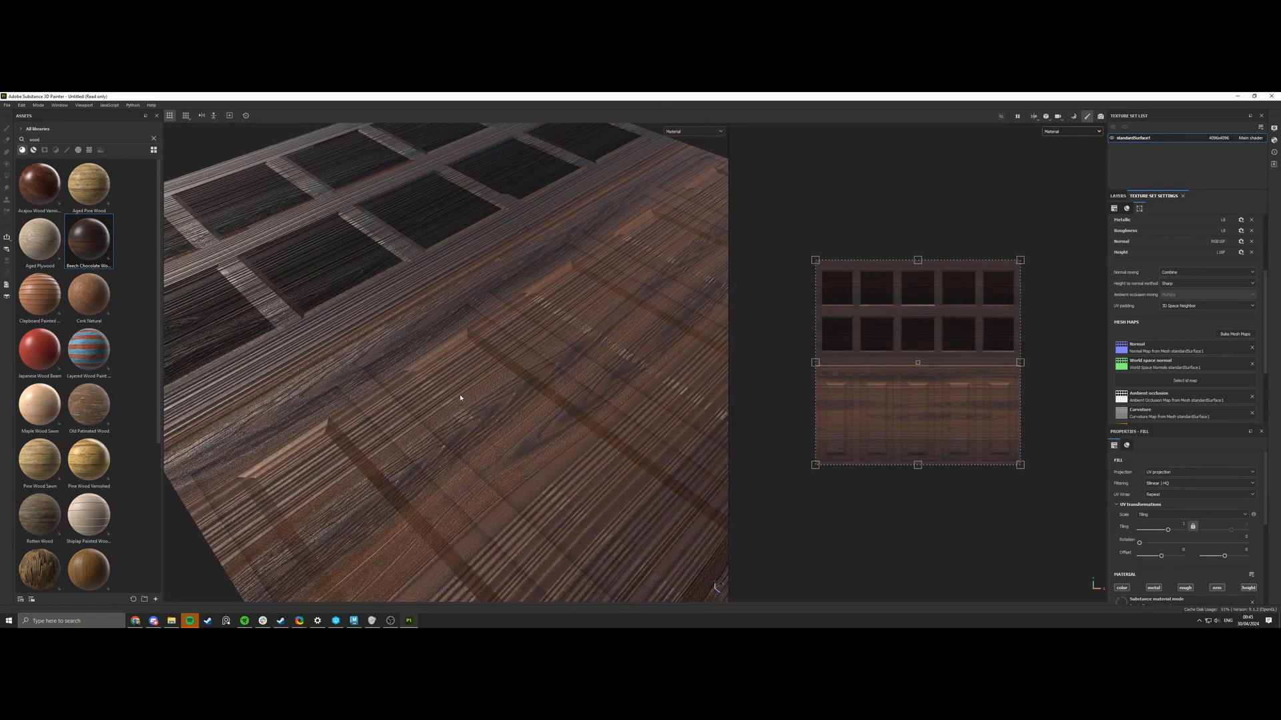
pyautogui.scroll(-2, 460, 398)
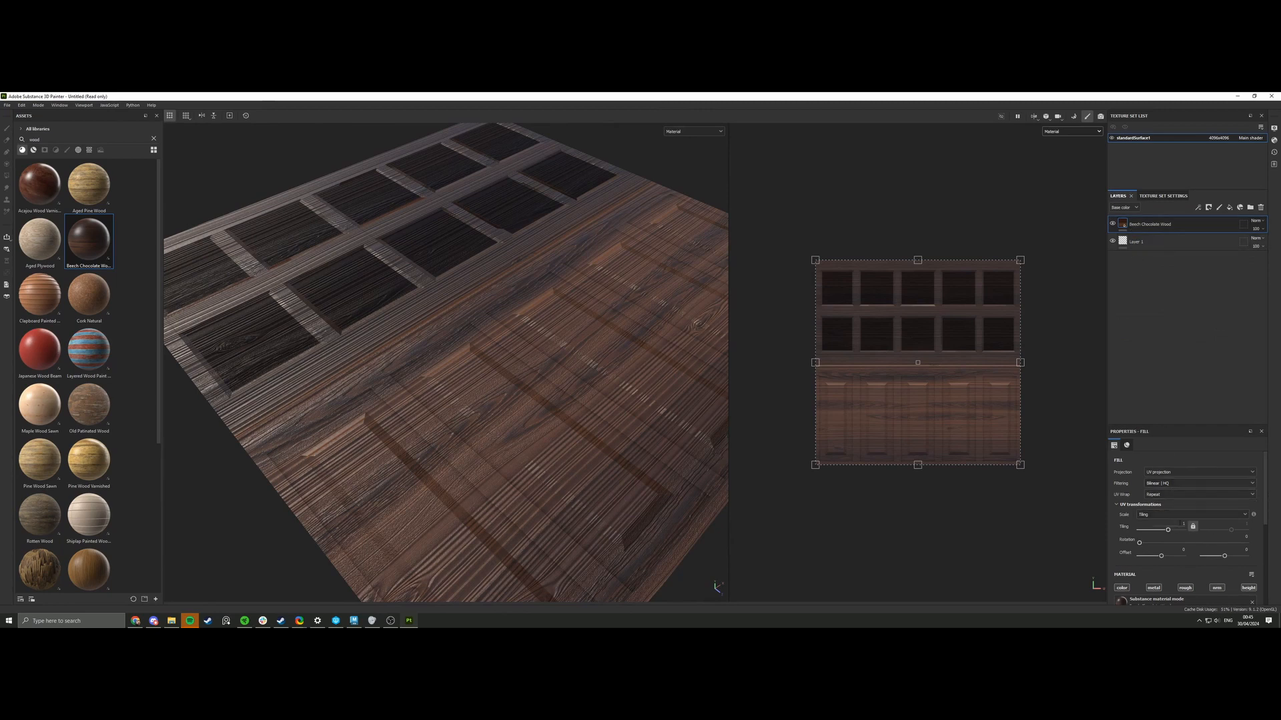
# Set the wood fill's UV tiling to 3 and turn off its height channel.
pyautogui.write('3')
pyautogui.press('Return')
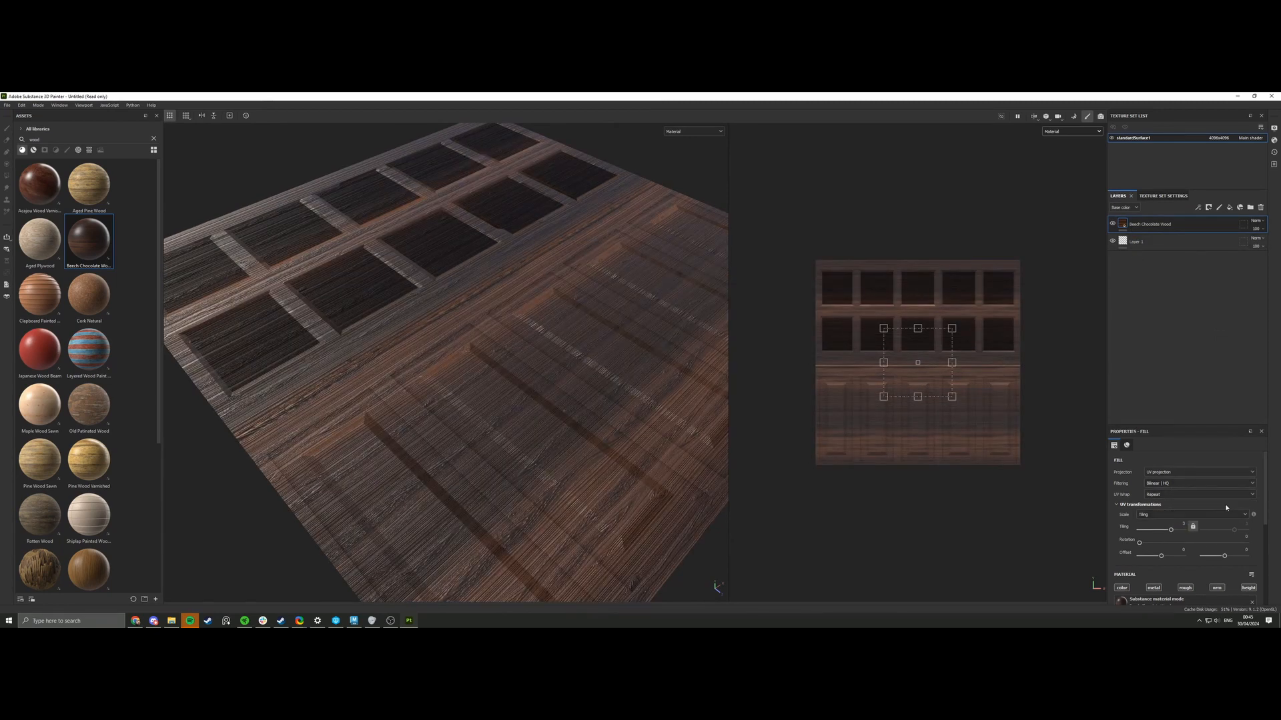
pyautogui.scroll(-1, 1232, 567)
pyautogui.click(1248, 565)
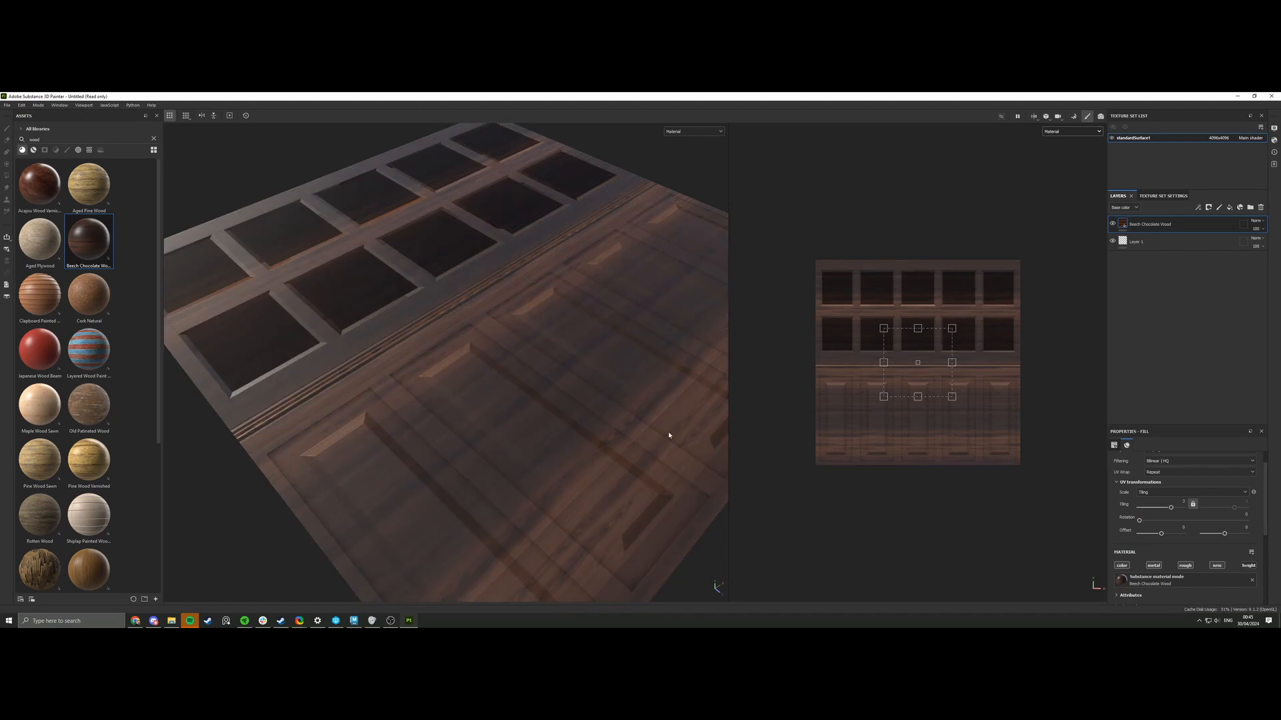
pyautogui.keyDown('alt'); pyautogui.moveTo(507, 406); pyautogui.dragTo(470, 350); pyautogui.keyUp('alt')
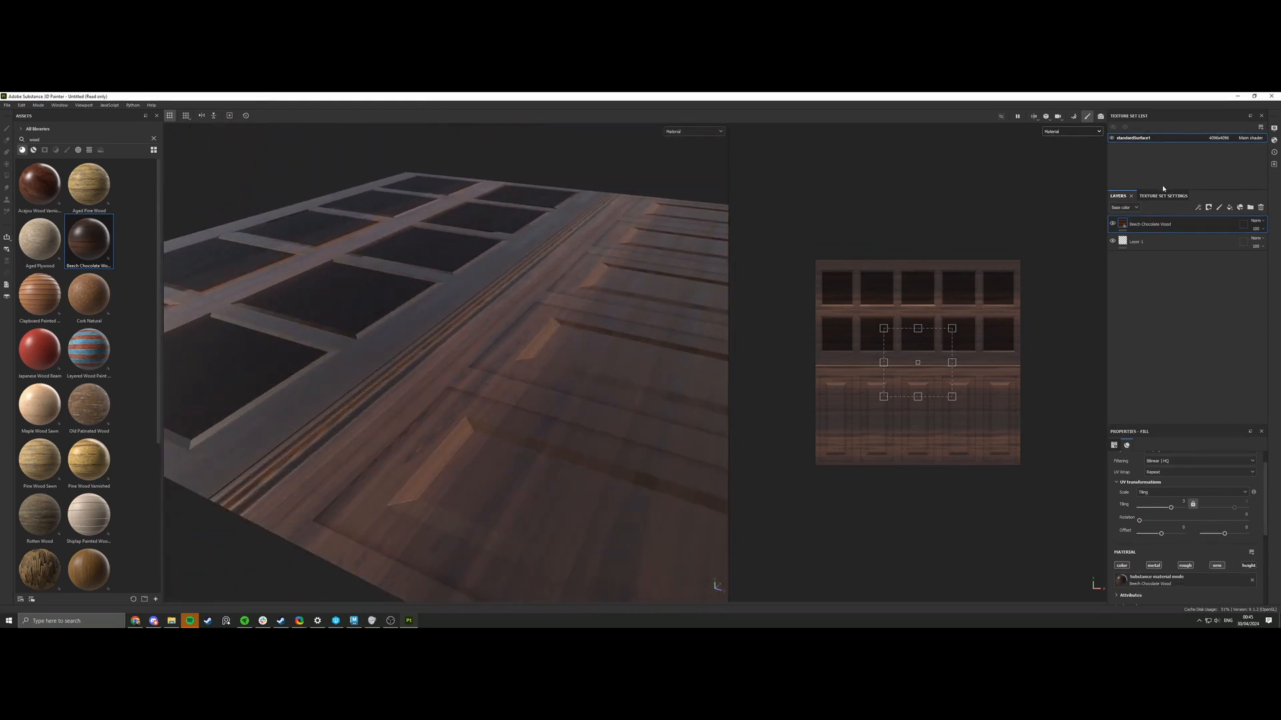
# Add a black mask to the Beech Chocolate Wood layer and activate Polygon Fill.
pyautogui.click(1208, 207)
pyautogui.click(1234, 226)
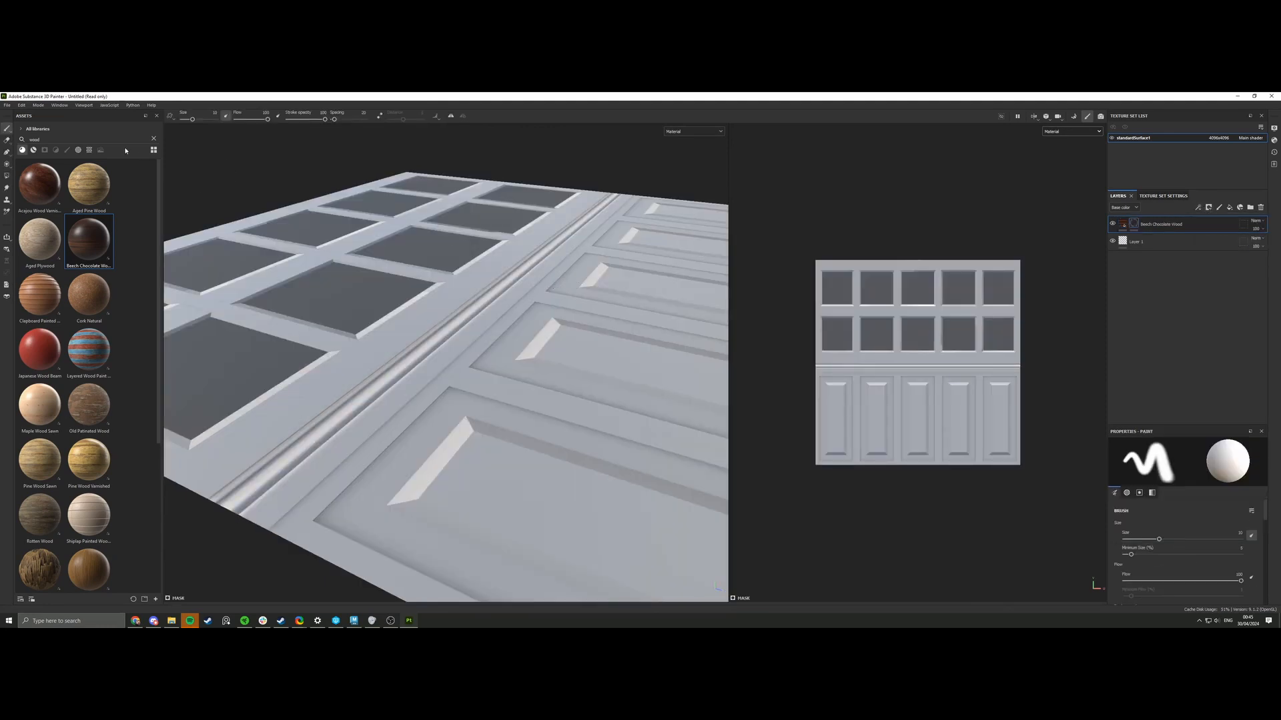
pyautogui.click(6, 175)
# Try a polygon fill in the wood layer's mask near the moulding strip and undo it.
pyautogui.keyDown('alt'); pyautogui.moveTo(358, 340); pyautogui.dragTo(384, 403); pyautogui.keyUp('alt')
pyautogui.click(419, 358)
pyautogui.hotkey('ctrl', 'z')
pyautogui.scroll(5, 852, 368)
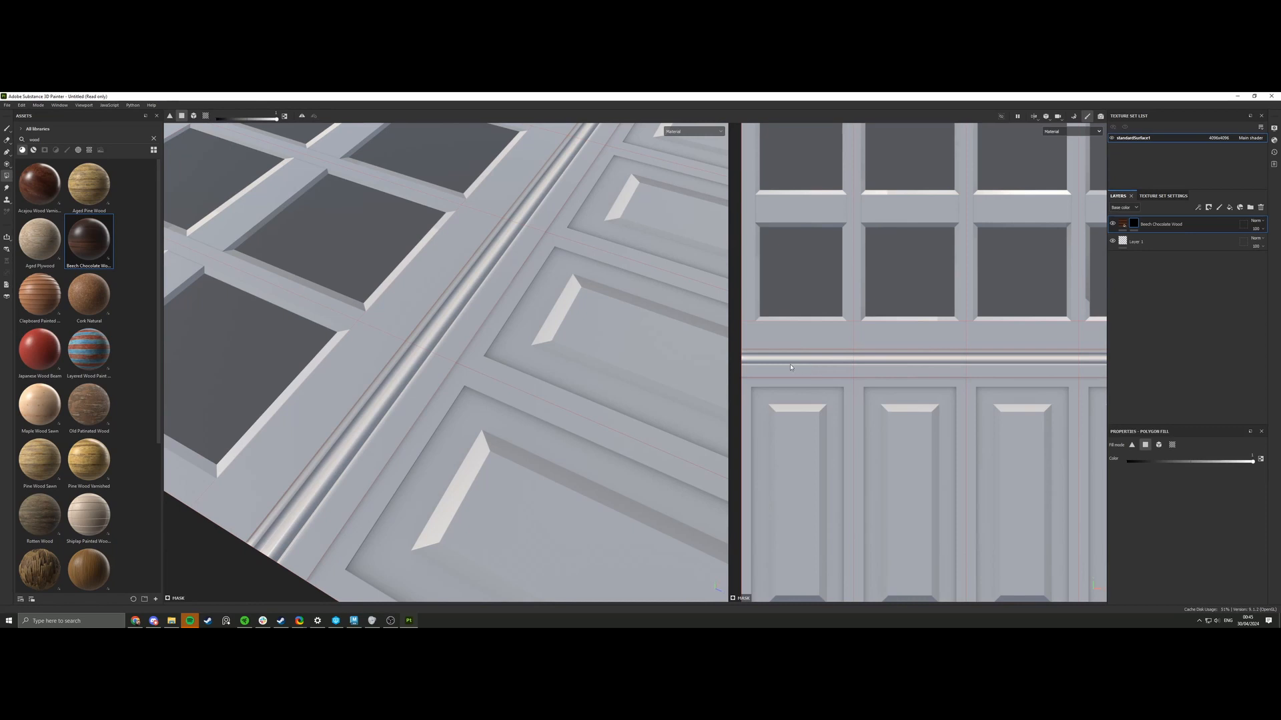
# Switch to Maya, isolate the Trimsheet_LP plane and show the high-poly mesh over it again.
pyautogui.click(353, 621)
pyautogui.keyDown('alt'); pyautogui.moveTo(602, 468); pyautogui.dragTo(657, 445); pyautogui.keyUp('alt')
pyautogui.keyDown('alt'); pyautogui.moveTo(711, 461); pyautogui.dragTo(780, 501, button='right'); pyautogui.keyUp('alt')
pyautogui.click(743, 467)
pyautogui.keyDown('alt'); pyautogui.moveTo(745, 472); pyautogui.dragTo(732, 444); pyautogui.keyUp('alt')
pyautogui.hotkey('alt', 'h')
pyautogui.keyDown('alt'); pyautogui.moveTo(732, 444); pyautogui.dragTo(673, 431, button='middle'); pyautogui.keyUp('alt')
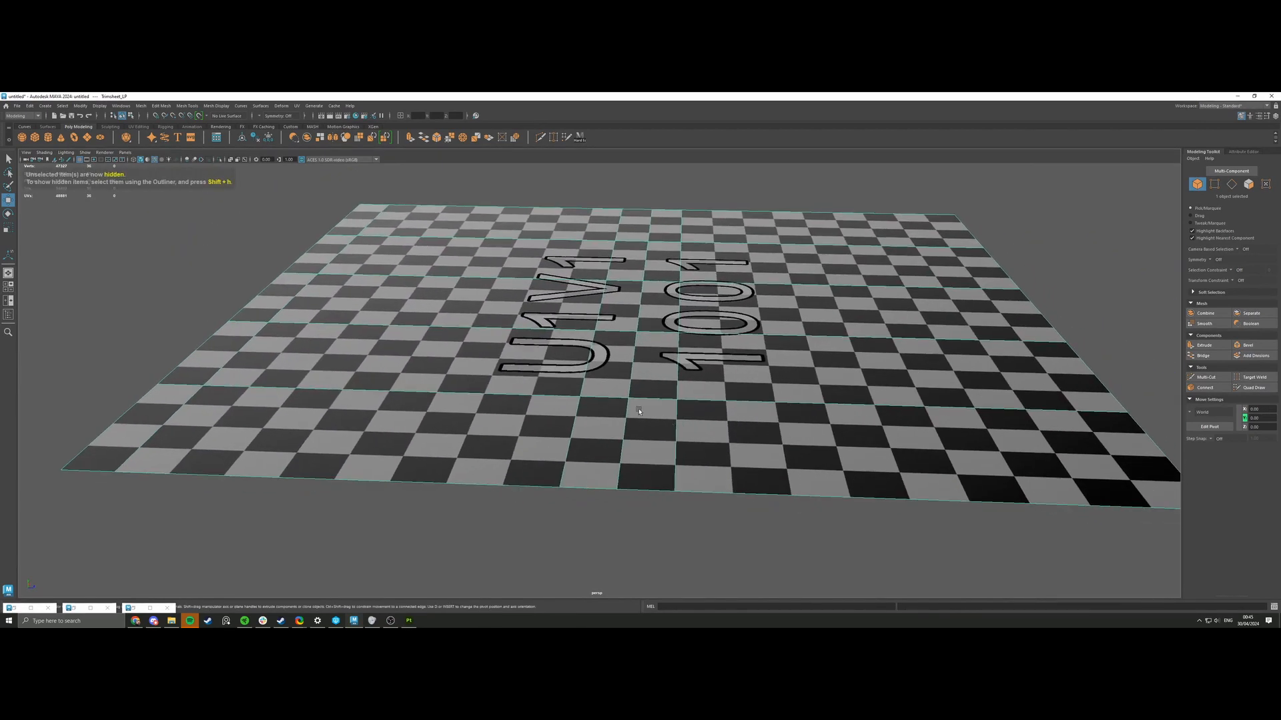
pyautogui.hotkey('shift', 'h')
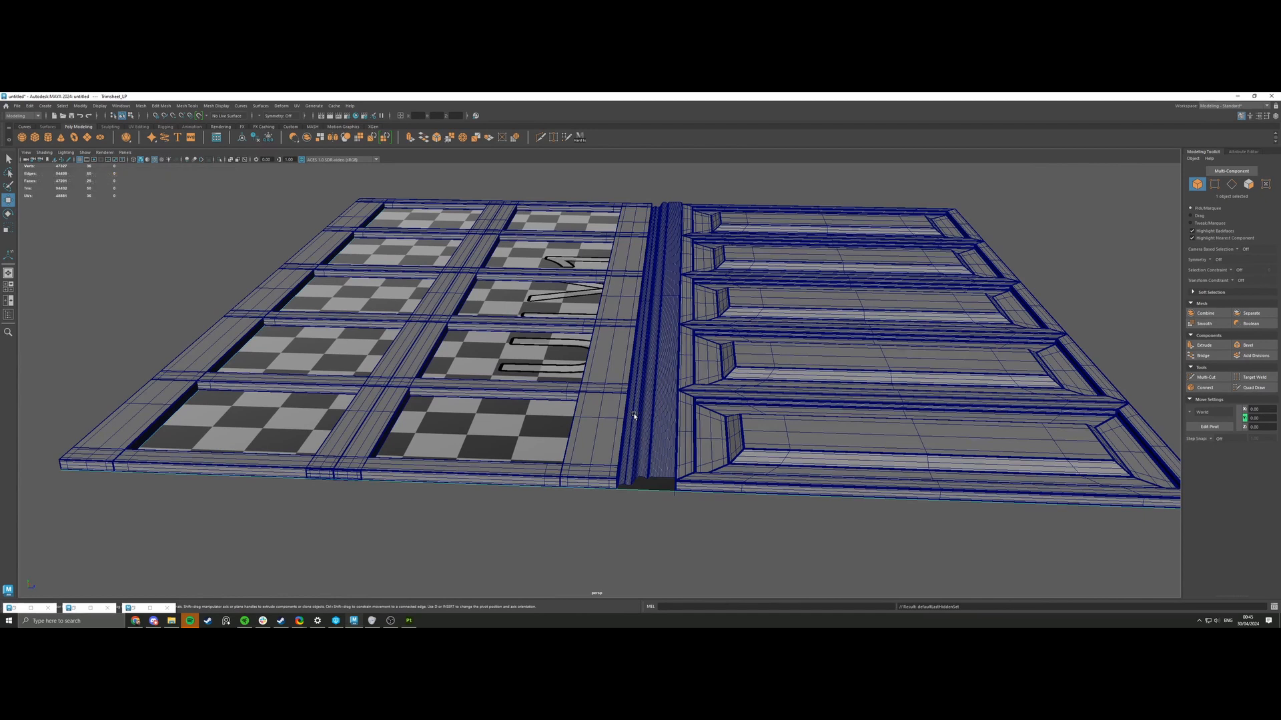
# Select the low-poly plane and, from below, its edge loop running alongside the moulding strip.
pyautogui.click(653, 486)
pyautogui.keyDown('alt'); pyautogui.moveTo(675, 445); pyautogui.dragTo(728, 409); pyautogui.keyUp('alt')
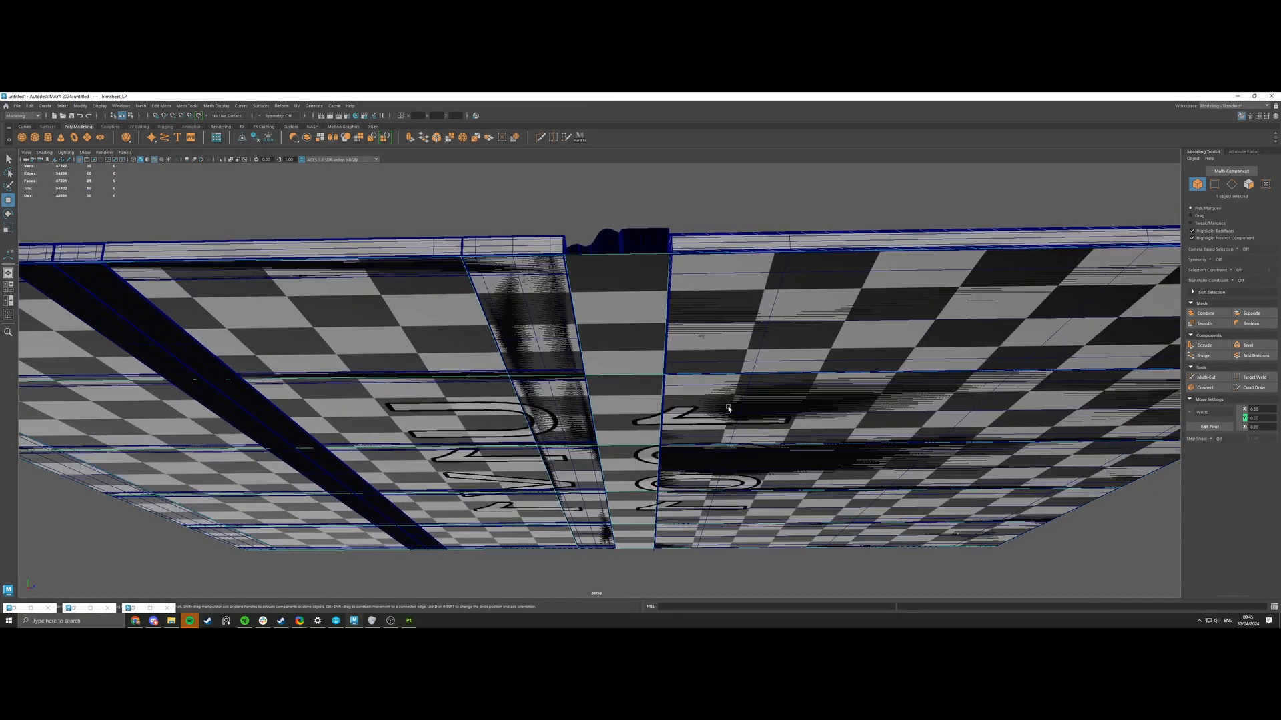
pyautogui.moveTo(667, 360); pyautogui.dragTo(654, 323, button='right')
pyautogui.doubleClick(666, 300)
pyautogui.keyDown('alt'); pyautogui.moveTo(668, 310); pyautogui.dragTo(590, 463); pyautogui.keyUp('alt')
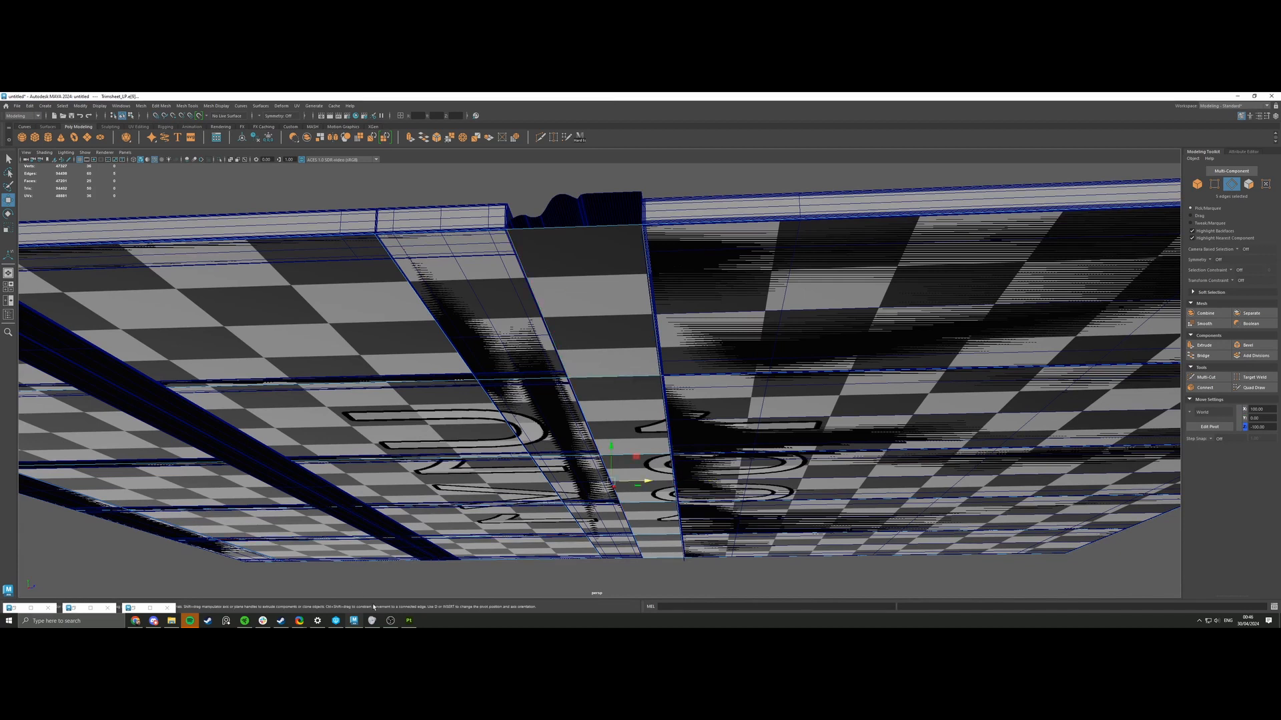
# Switch back to Substance 3D Painter.
pyautogui.click(409, 621)
pyautogui.scroll(-4, 618, 415)
pyautogui.scroll(-1, 792, 366)
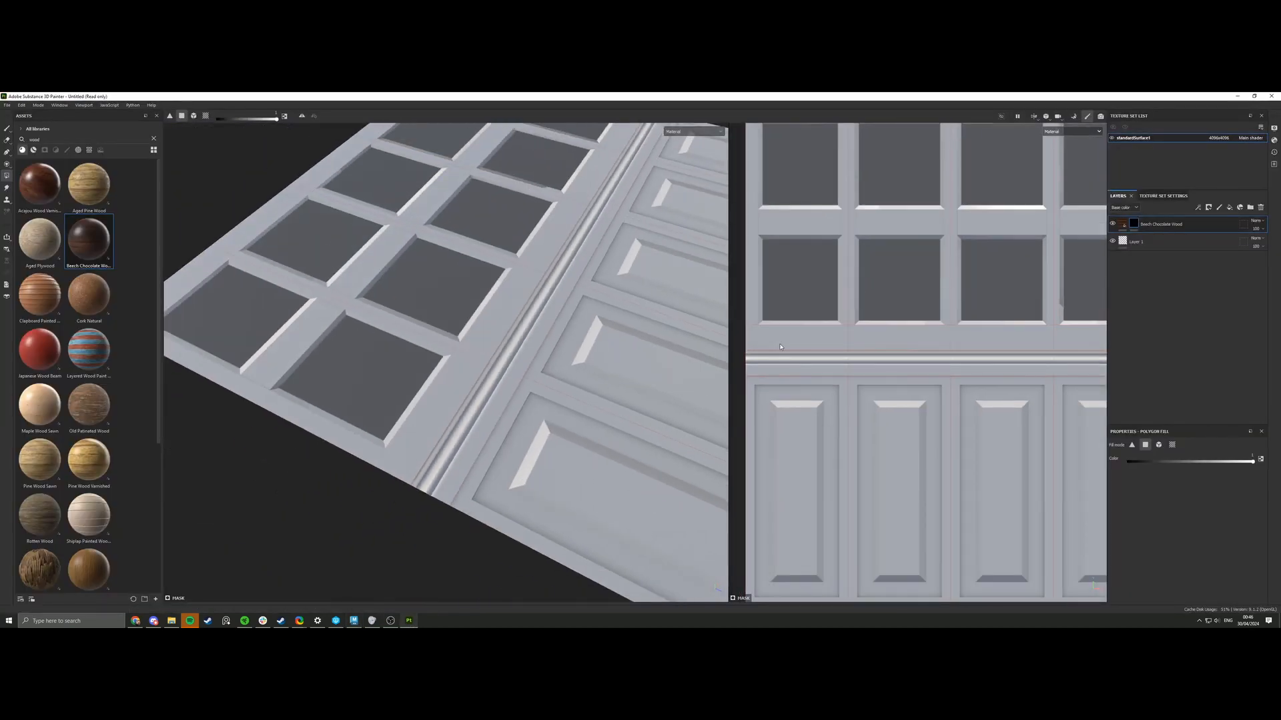
# Try a polygon fill in the Beech Chocolate Wood mask on the flat strip above the moulding and undo it.
pyautogui.click(779, 344)
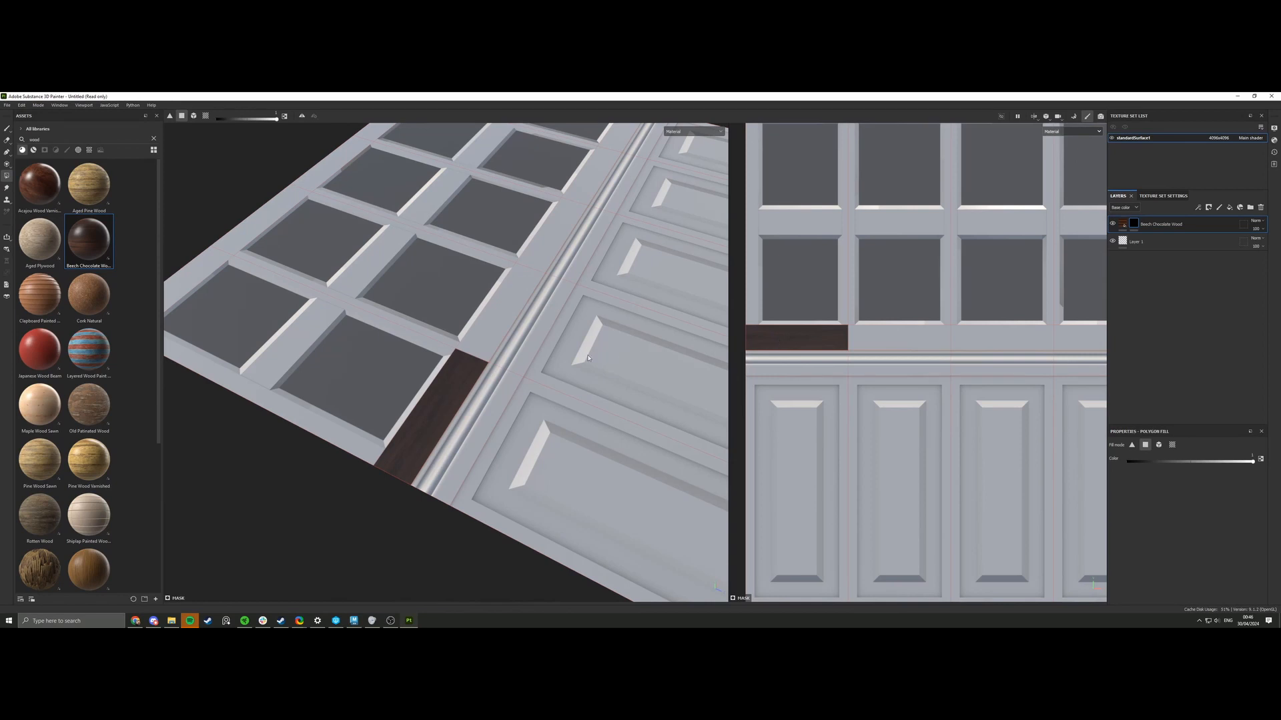
pyautogui.scroll(-4, 588, 359)
pyautogui.moveTo(583, 360)
pyautogui.keyDown('alt'); pyautogui.mouseDown()
pyautogui.moveTo(739, 349)
pyautogui.moveTo(598, 354)
pyautogui.mouseUp(); pyautogui.keyUp('alt')
pyautogui.scroll(4, 533, 367)
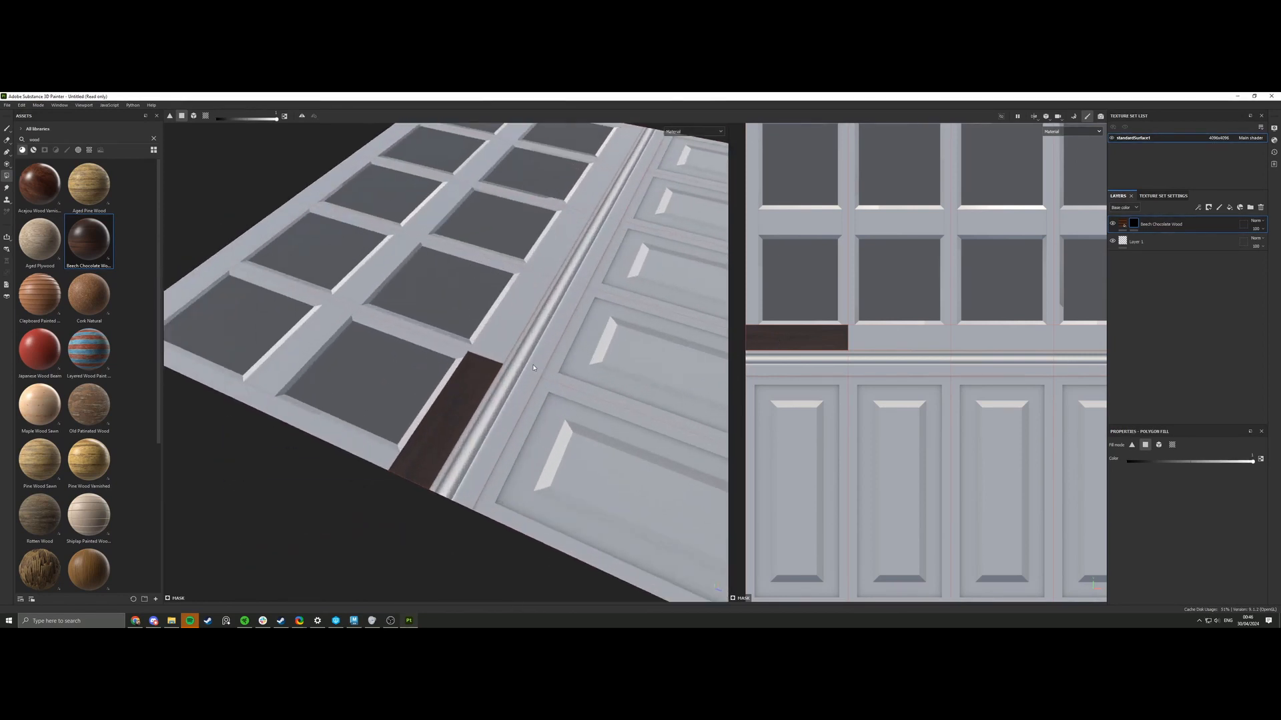
pyautogui.scroll(2, 533, 367)
pyautogui.hotkey('ctrl', 'z')
# Polygon-fill every segment of the moulding strip in the Beech Chocolate Wood layer's mask and return to the Paint tool.
pyautogui.click(779, 362)
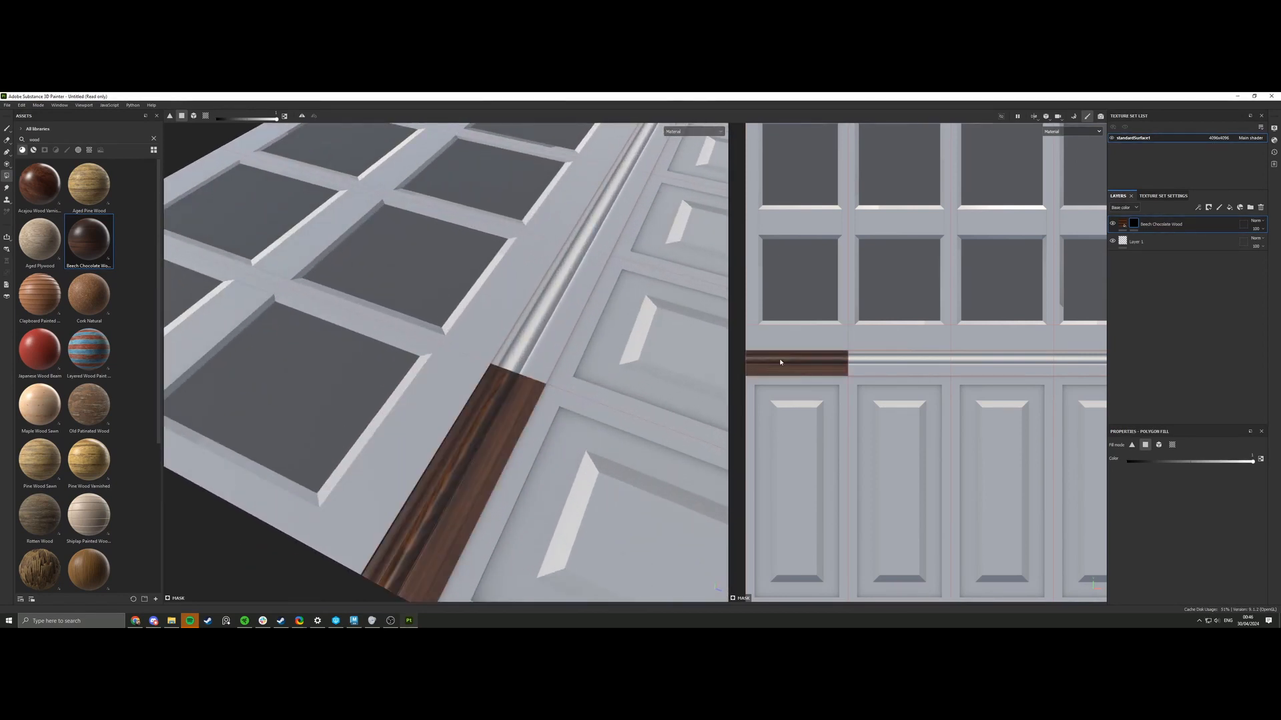
pyautogui.click(879, 364)
pyautogui.click(984, 363)
pyautogui.keyDown('alt'); pyautogui.moveTo(1017, 364); pyautogui.dragTo(734, 395, button='middle'); pyautogui.keyUp('alt')
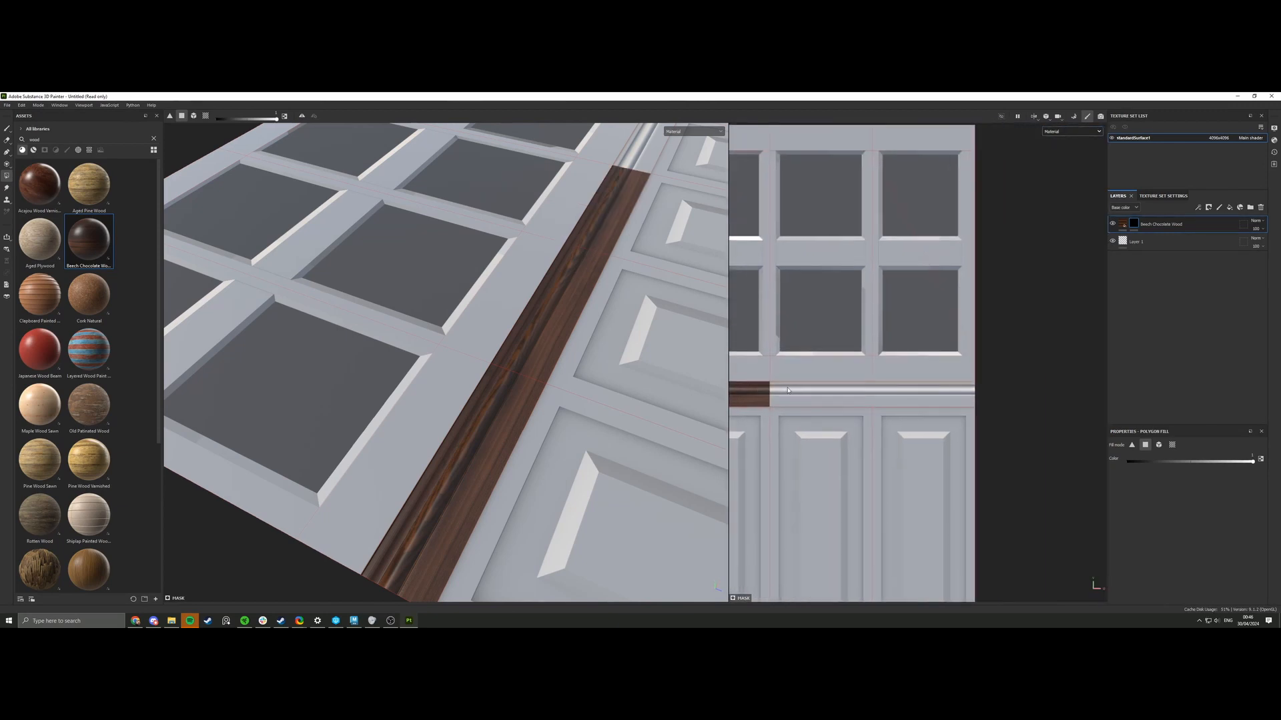
pyautogui.click(817, 395)
pyautogui.click(913, 394)
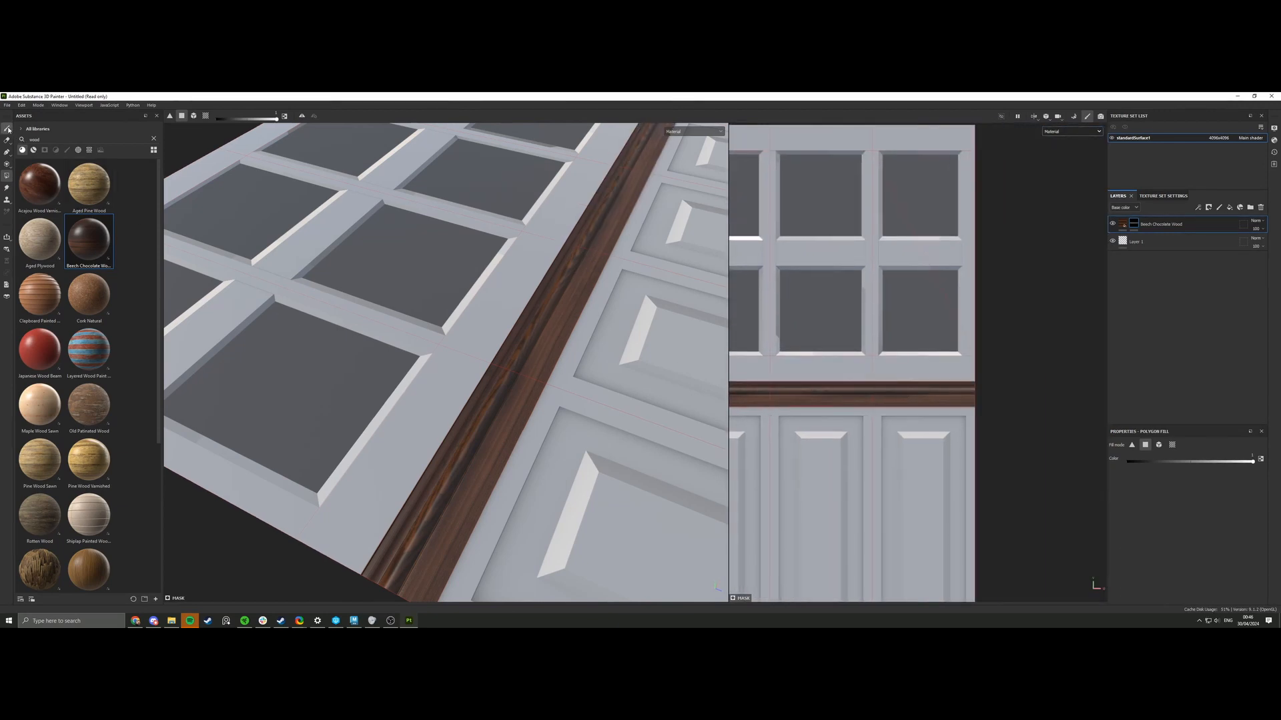
pyautogui.click(8, 130)
pyautogui.keyDown('alt'); pyautogui.moveTo(427, 393); pyautogui.dragTo(457, 332); pyautogui.keyUp('alt')
pyautogui.moveTo(456, 332)
pyautogui.keyDown('shift'); pyautogui.mouseDown(button='right')
pyautogui.moveTo(502, 334)
pyautogui.moveTo(441, 323)
pyautogui.mouseUp(button='right'); pyautogui.keyUp('shift')
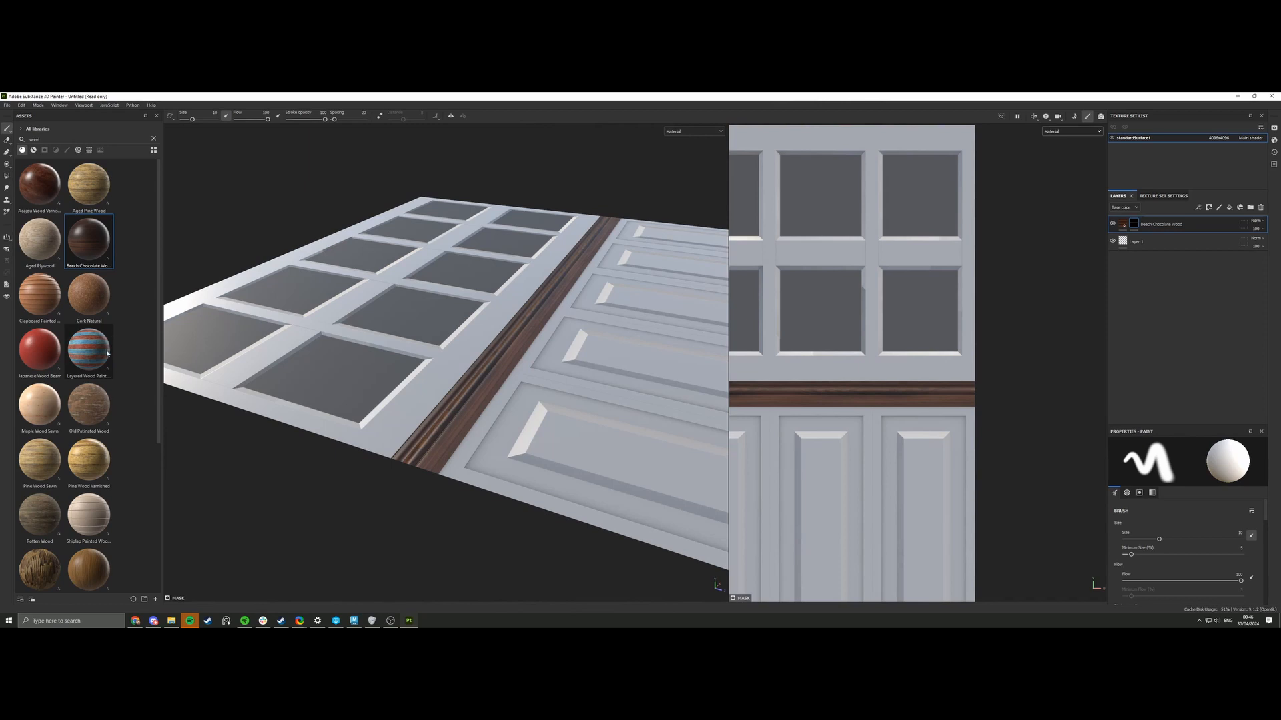
# Add the Teak Wood Varnished material as a new top fill layer with UV tiling 3 and rotation 90.
pyautogui.scroll(-3, 107, 354)
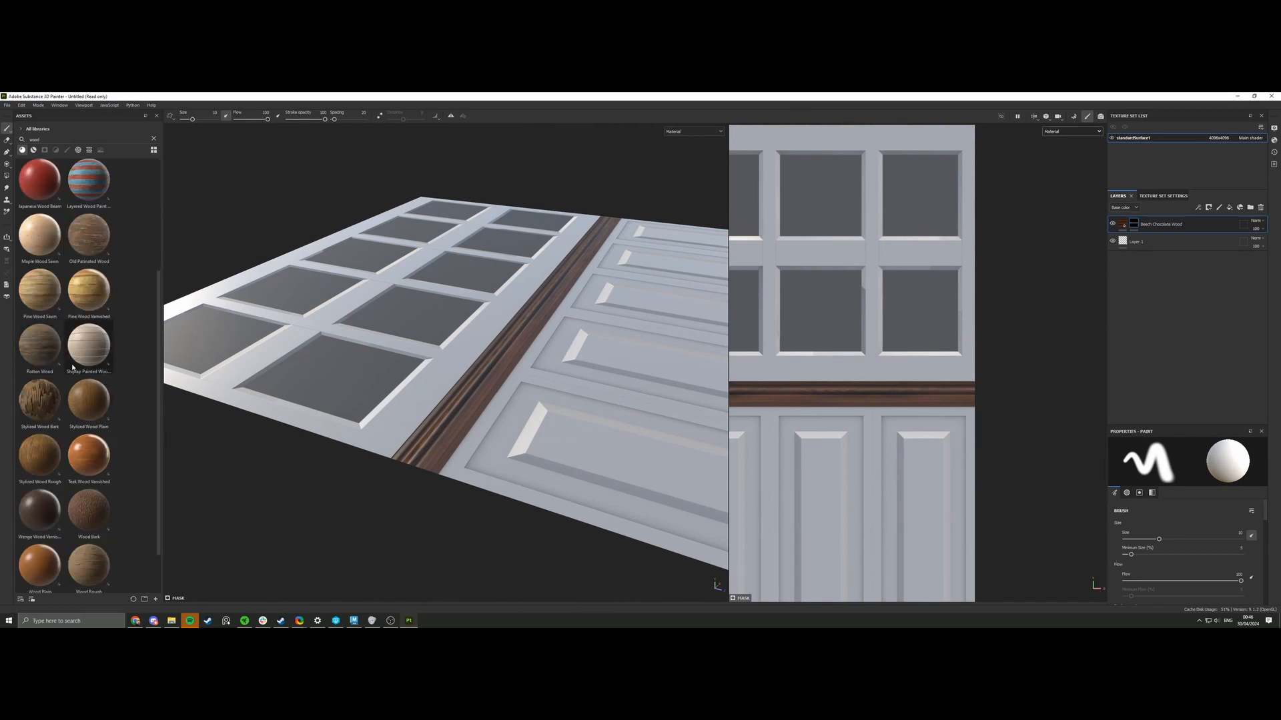
pyautogui.moveTo(92, 454); pyautogui.dragTo(558, 451)
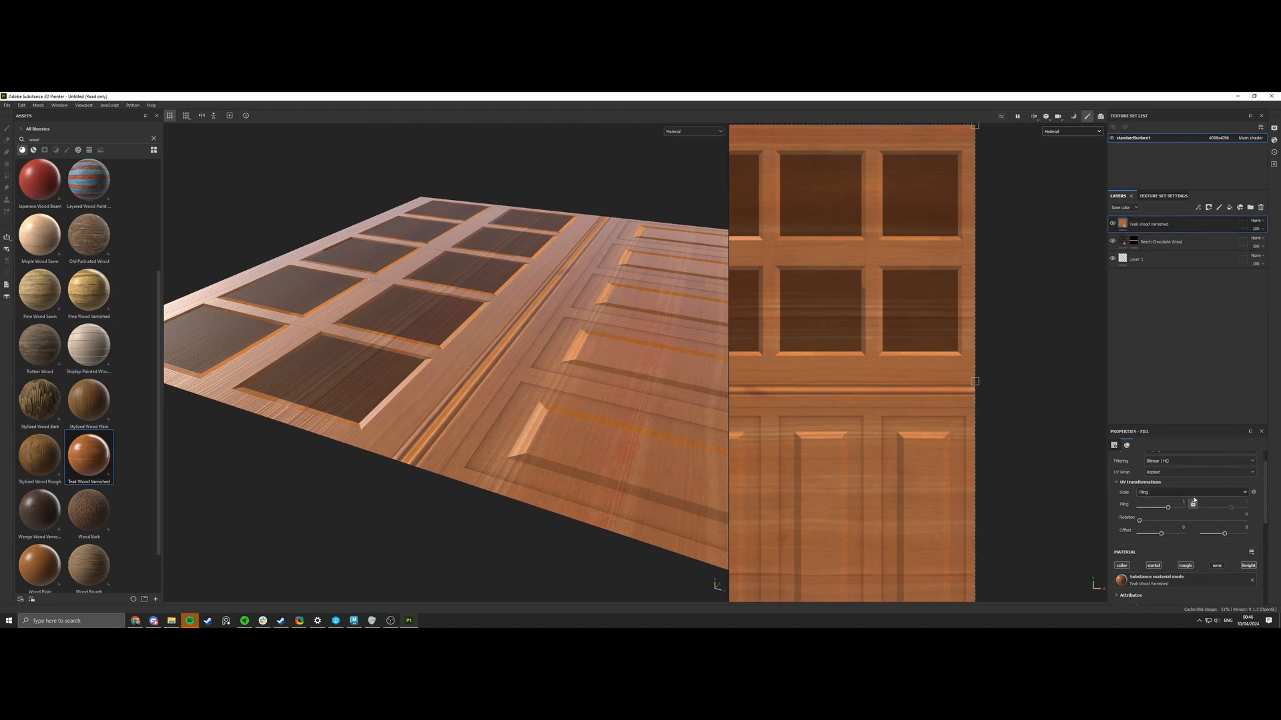
pyautogui.press('Return')
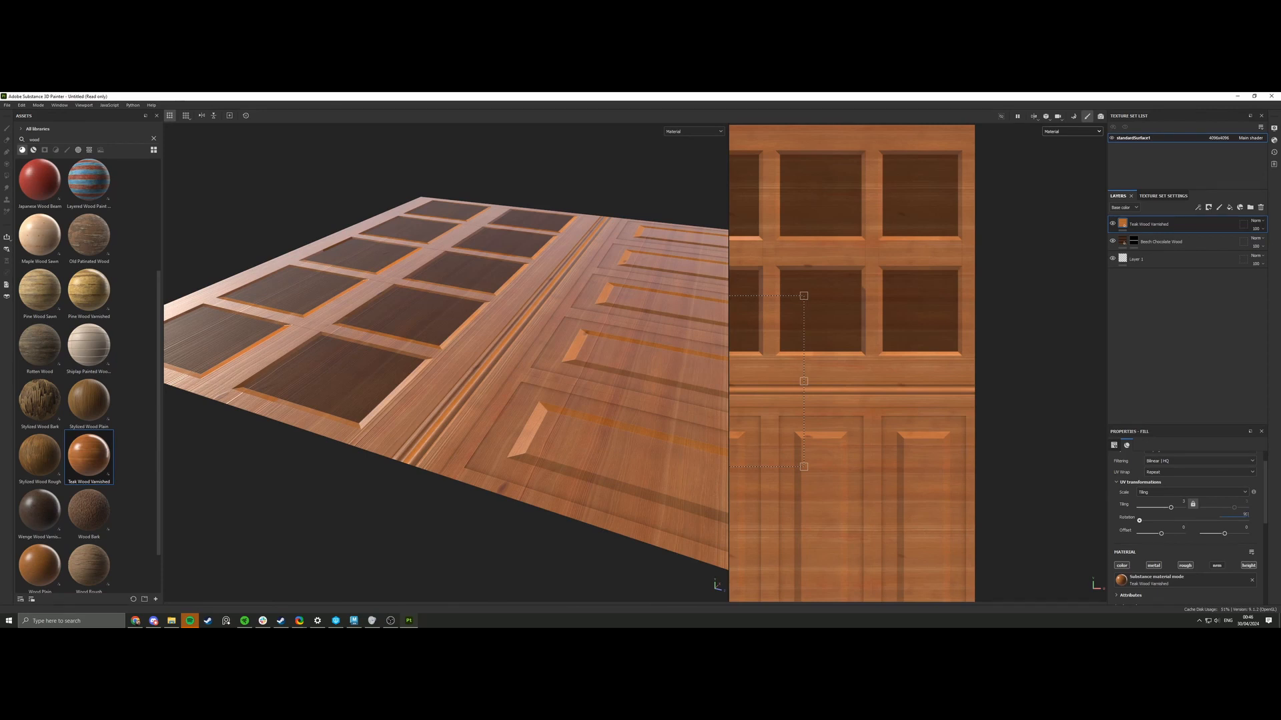
pyautogui.press('Return')
# Add a black mask to the Teak Wood Varnished layer and activate Polygon Fill.
pyautogui.click(1207, 209)
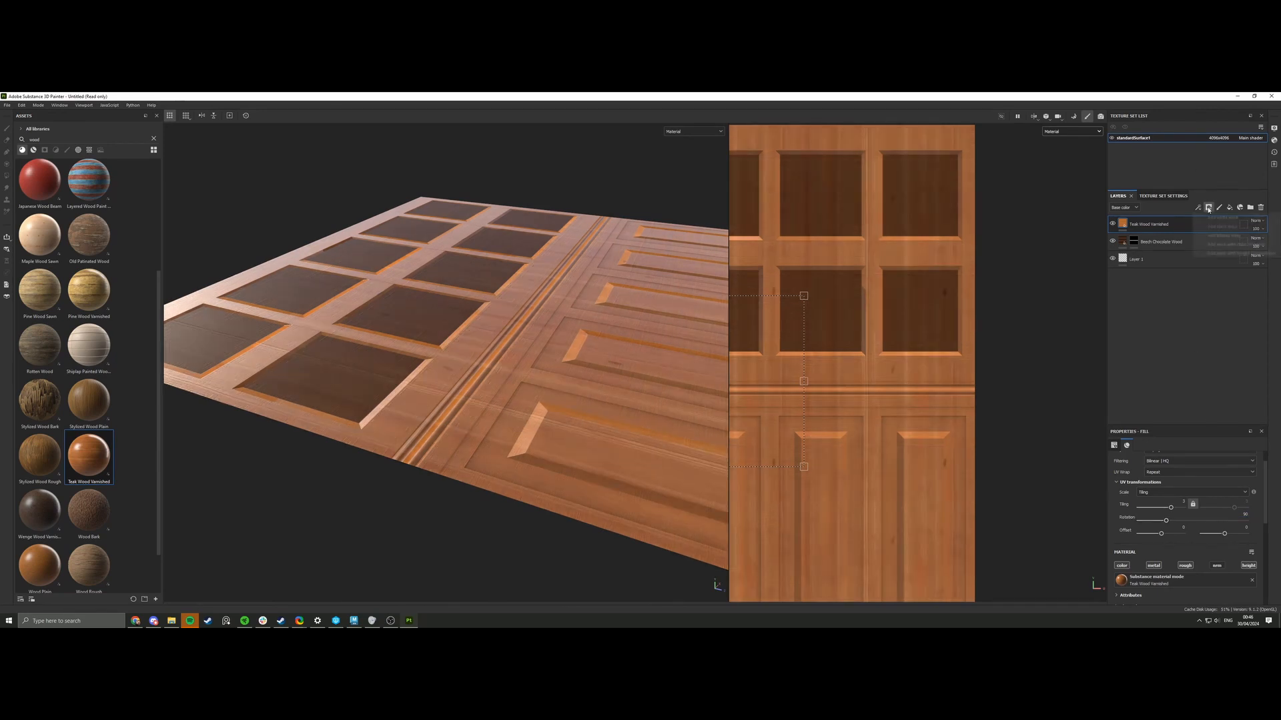
pyautogui.click(1222, 226)
pyautogui.click(6, 177)
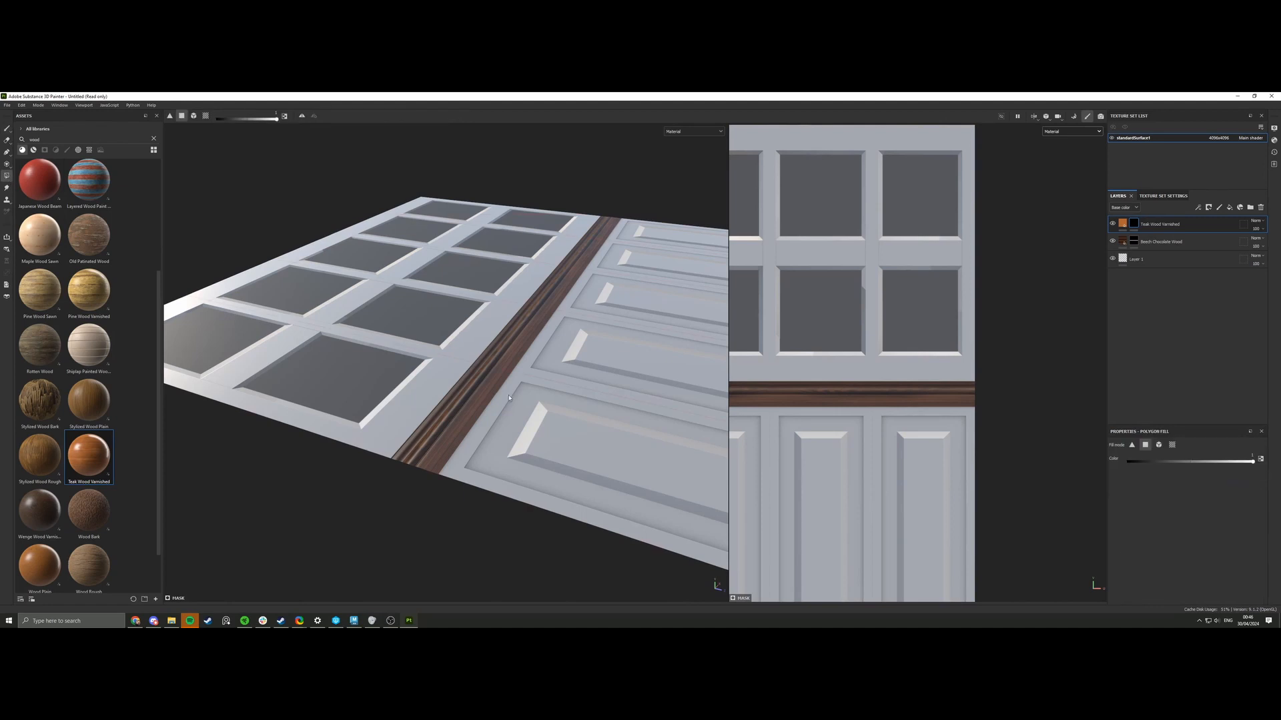
# Polygon-fill the five raised panels below the moulding strip in the Teak Wood Varnished layer's mask.
pyautogui.click(568, 422)
pyautogui.click(618, 339)
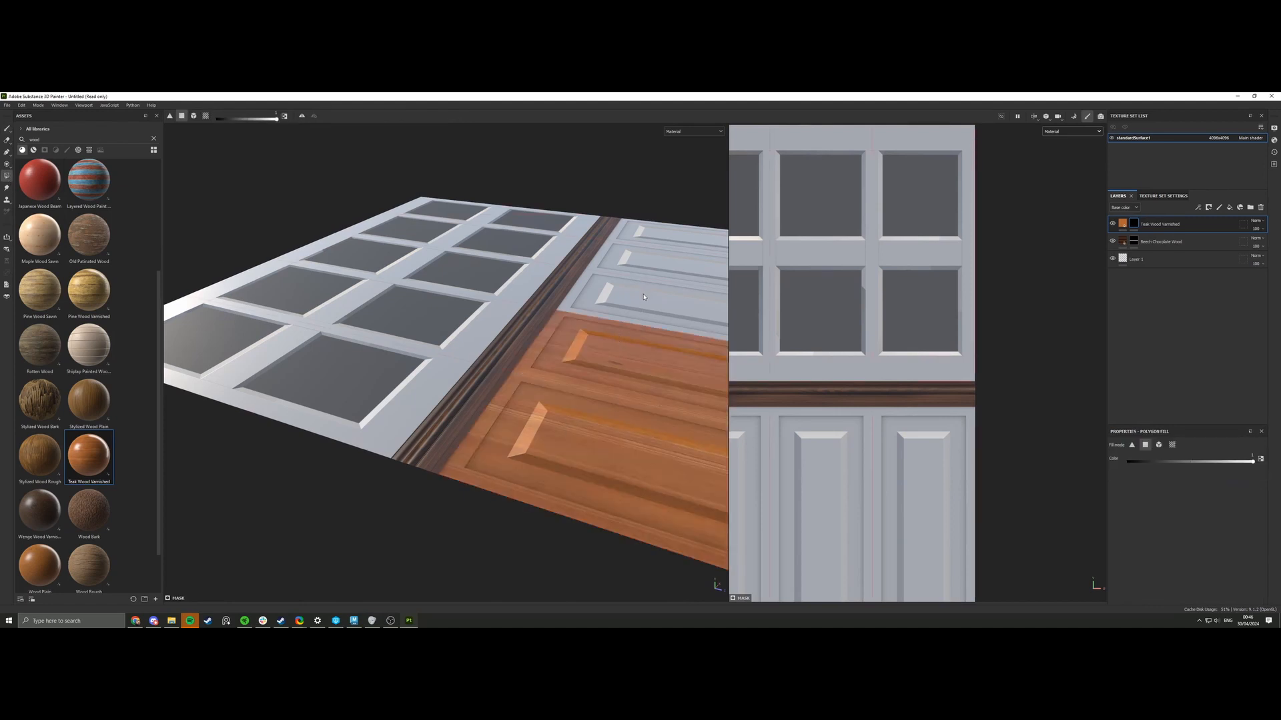
pyautogui.click(644, 297)
pyautogui.click(627, 260)
pyautogui.click(644, 235)
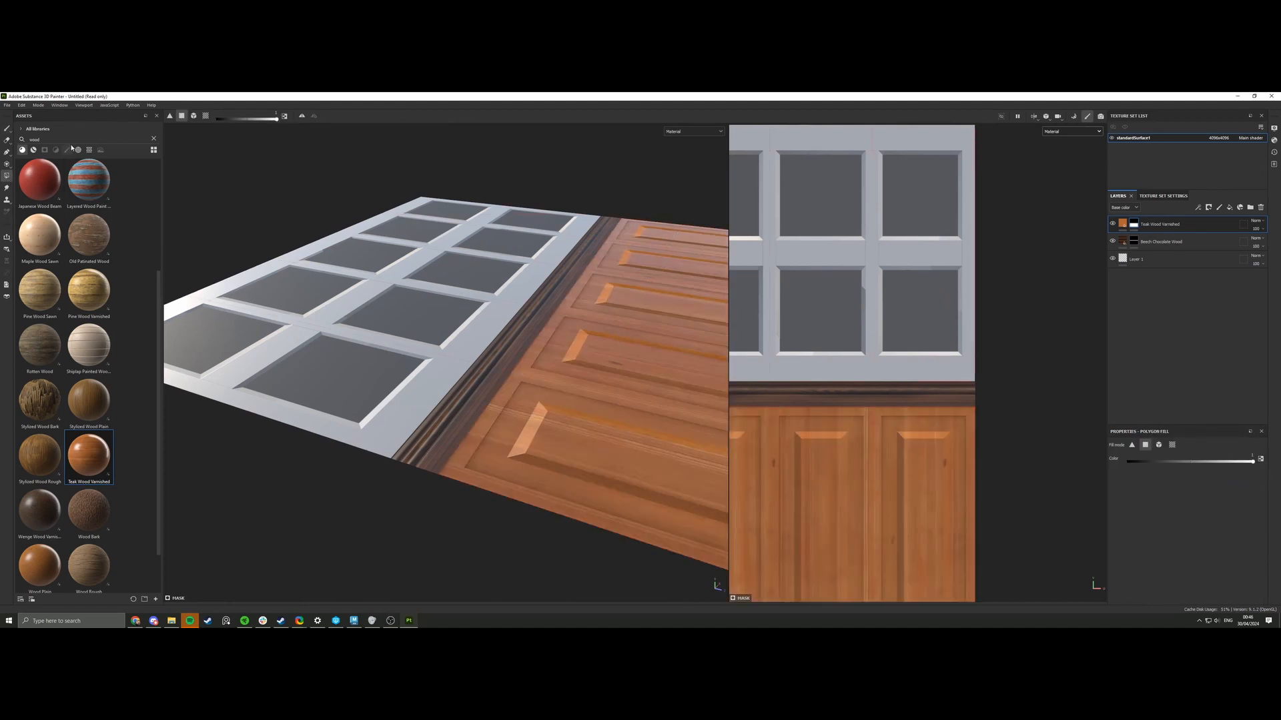
# Return to the Paint tool and examine the teak panels beside the moulding and untextured window frames on the 3D model.
pyautogui.click(8, 132)
pyautogui.scroll(-3, 467, 334)
pyautogui.moveTo(494, 347)
pyautogui.keyDown('alt'); pyautogui.mouseDown()
pyautogui.moveTo(362, 406)
pyautogui.moveTo(300, 406)
pyautogui.moveTo(342, 376)
pyautogui.moveTo(411, 252)
pyautogui.moveTo(350, 337)
pyautogui.moveTo(390, 276)
pyautogui.mouseUp(); pyautogui.keyUp('alt')
pyautogui.scroll(5, 300, 407)
pyautogui.scroll(-4, 354, 328)
pyautogui.scroll(6, 363, 314)
pyautogui.keyDown('alt'); pyautogui.moveTo(361, 284); pyautogui.dragTo(417, 363, button='middle'); pyautogui.keyUp('alt')
pyautogui.scroll(-4, 433, 363)
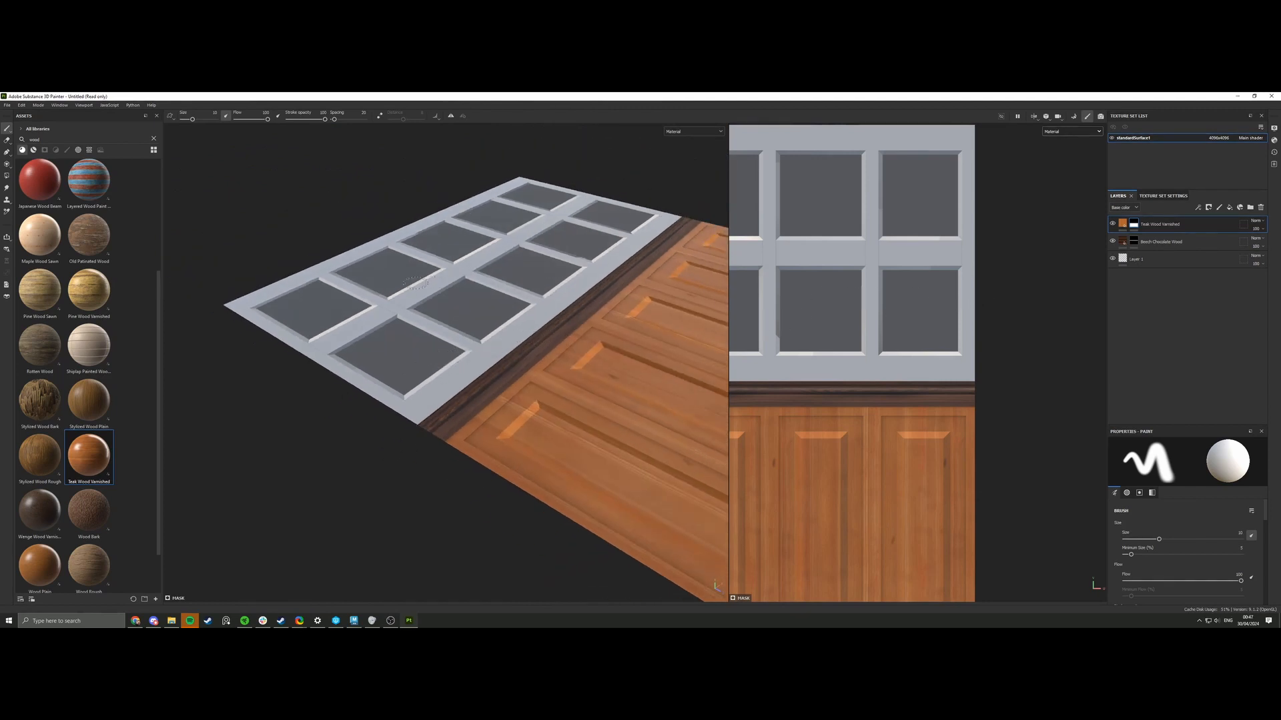
# Polygon-fill the whole window-frame section above the moulding in the Teak Wood Varnished mask and return to the Paint tool.
pyautogui.click(8, 177)
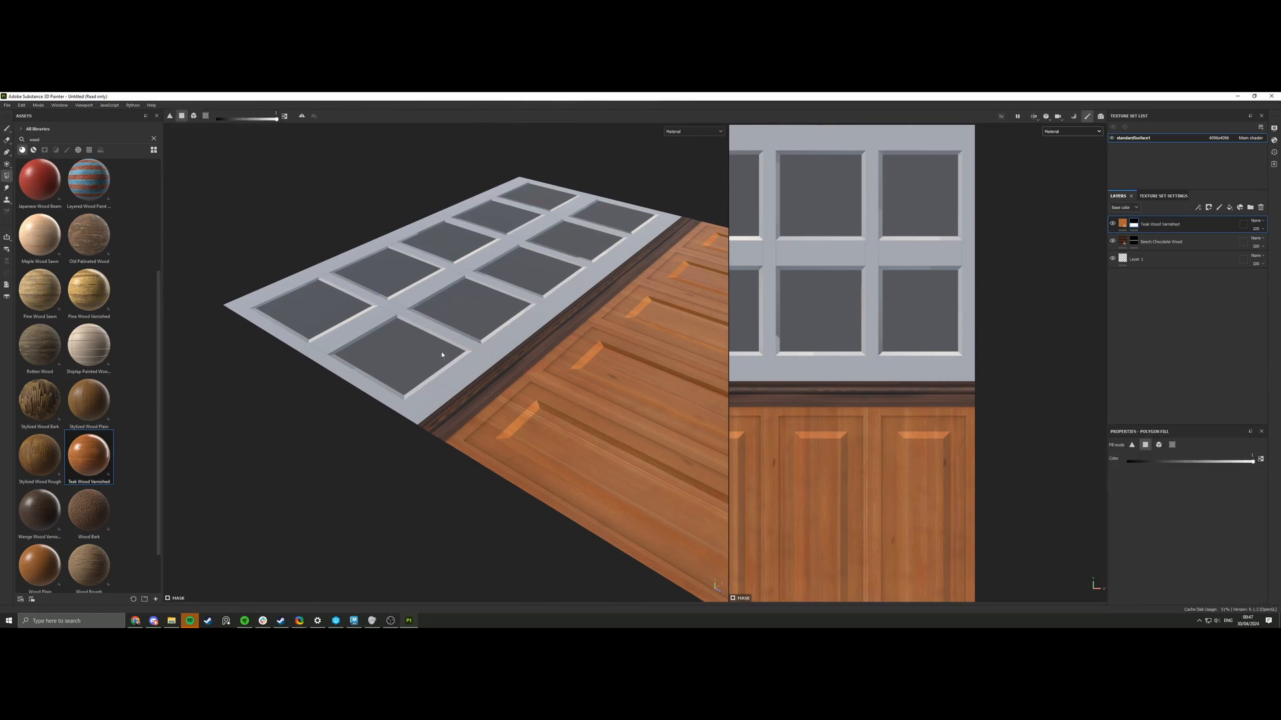
pyautogui.keyDown('alt'); pyautogui.moveTo(460, 370); pyautogui.dragTo(377, 405); pyautogui.keyUp('alt')
pyautogui.keyDown('alt'); pyautogui.moveTo(383, 335); pyautogui.dragTo(362, 361, button='middle'); pyautogui.keyUp('alt')
pyautogui.keyDown('alt'); pyautogui.moveTo(361, 361); pyautogui.dragTo(598, 390, button='right'); pyautogui.keyUp('alt')
pyautogui.keyDown('alt'); pyautogui.moveTo(597, 389); pyautogui.dragTo(575, 400); pyautogui.keyUp('alt')
pyautogui.moveTo(430, 319); pyautogui.dragTo(463, 423)
pyautogui.click(6, 128)
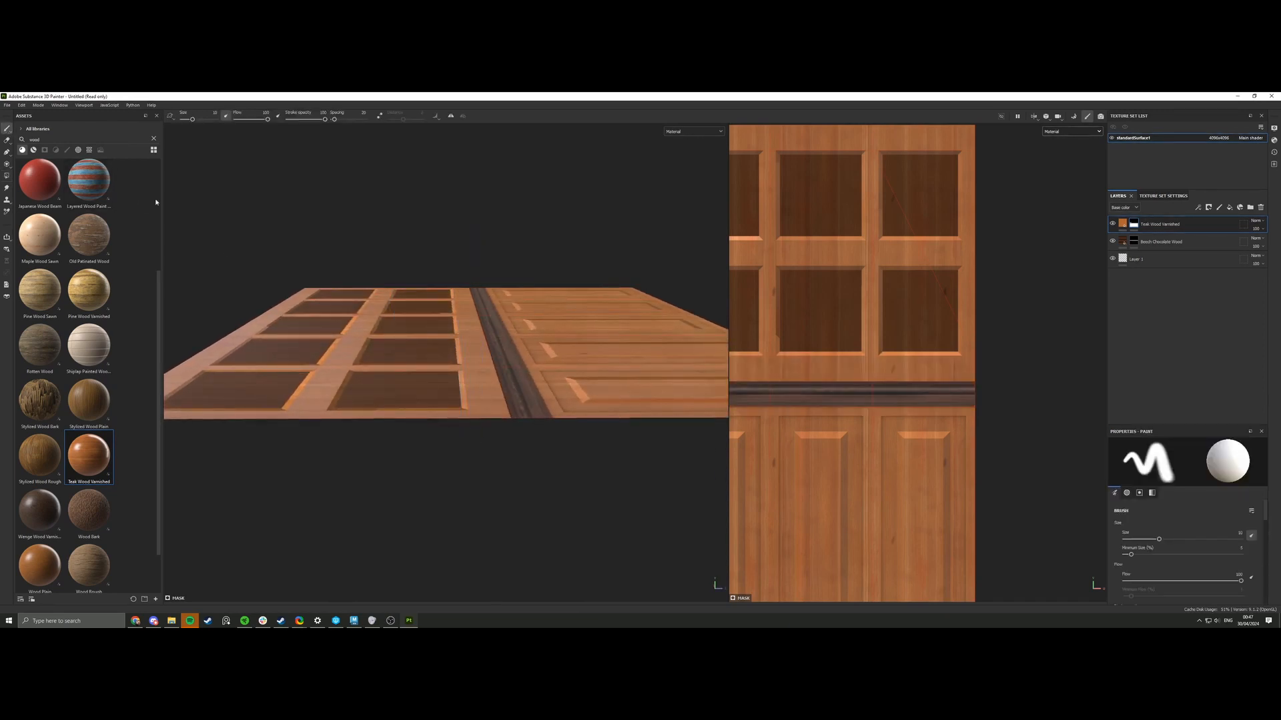
# Examine the wood grain and highlights on the window frames, moulding and raised panels from several angles and distances.
pyautogui.keyDown('alt'); pyautogui.moveTo(373, 227); pyautogui.dragTo(294, 334); pyautogui.keyUp('alt')
pyautogui.keyDown('alt'); pyautogui.moveTo(417, 266); pyautogui.dragTo(340, 360, button='middle'); pyautogui.keyUp('alt')
pyautogui.keyDown('shift'); pyautogui.moveTo(340, 360); pyautogui.dragTo(401, 354, button='right'); pyautogui.keyUp('shift')
pyautogui.scroll(-6, 384, 345)
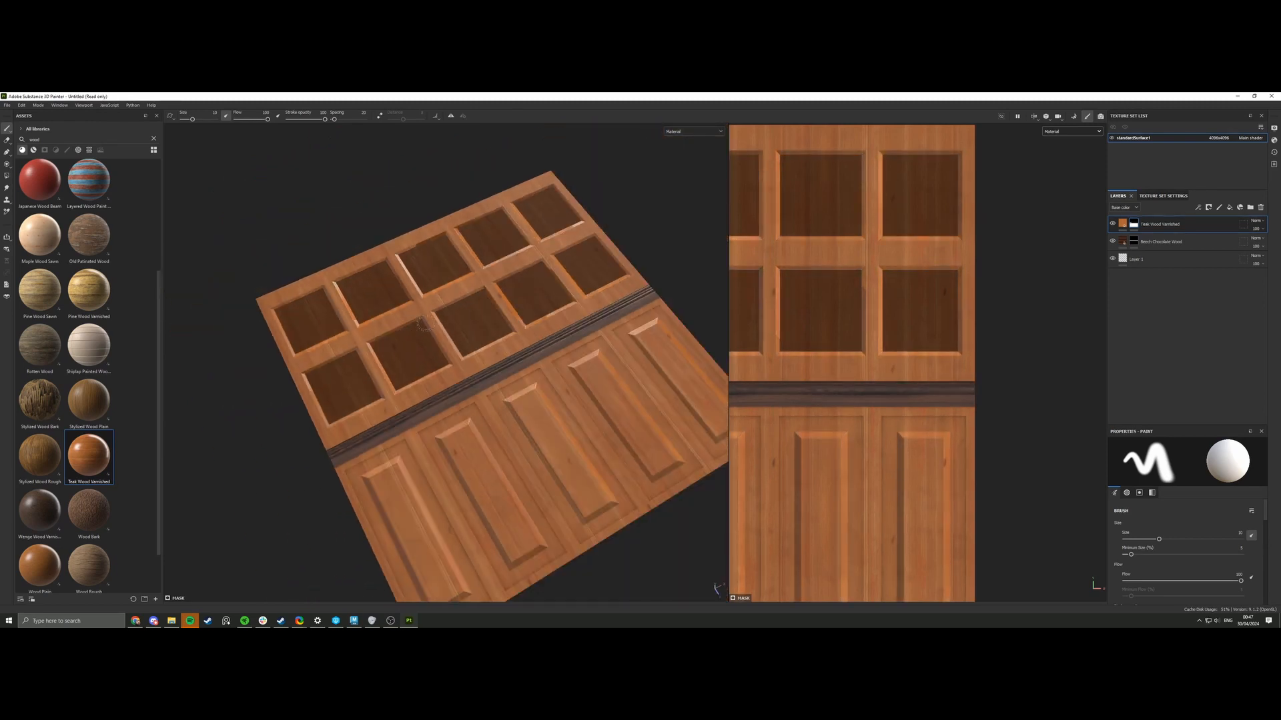
pyautogui.keyDown('alt'); pyautogui.moveTo(383, 345); pyautogui.dragTo(444, 294); pyautogui.keyUp('alt')
pyautogui.scroll(10, 455, 288)
pyautogui.scroll(-10, 459, 284)
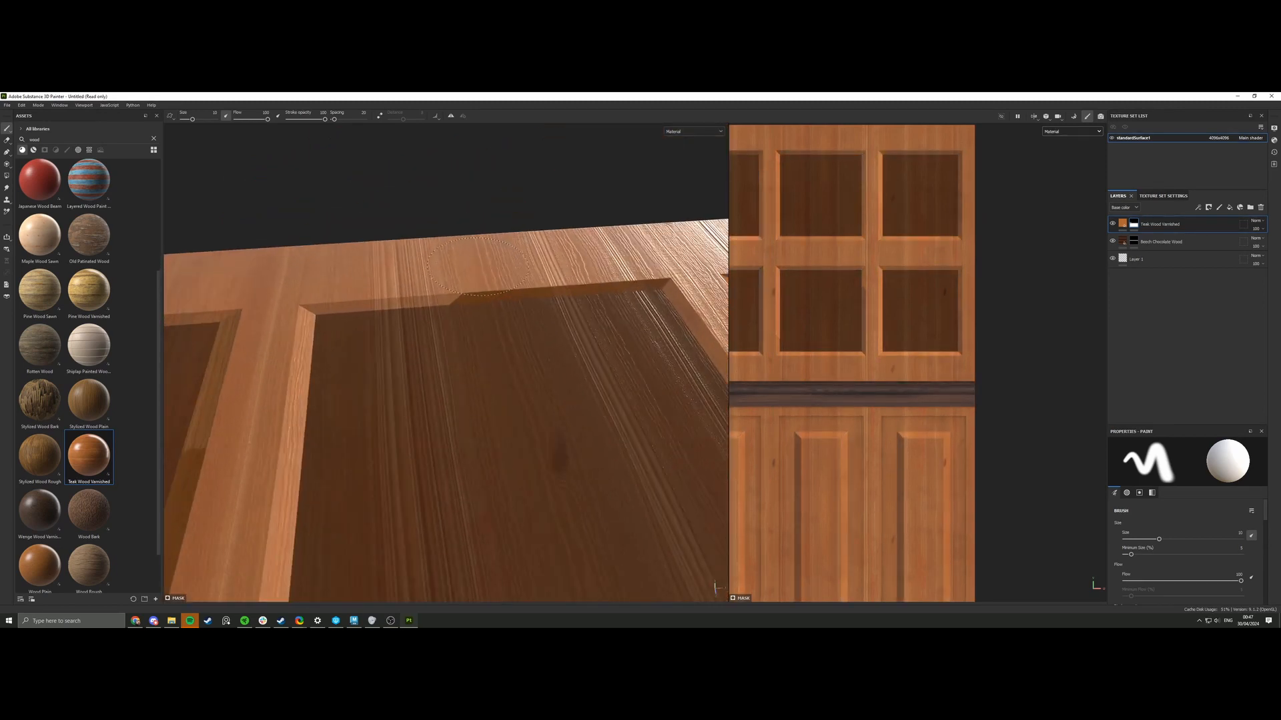
pyautogui.keyDown('alt'); pyautogui.moveTo(383, 306); pyautogui.dragTo(393, 347); pyautogui.keyUp('alt')
pyautogui.scroll(5, 393, 346)
pyautogui.scroll(3, 394, 346)
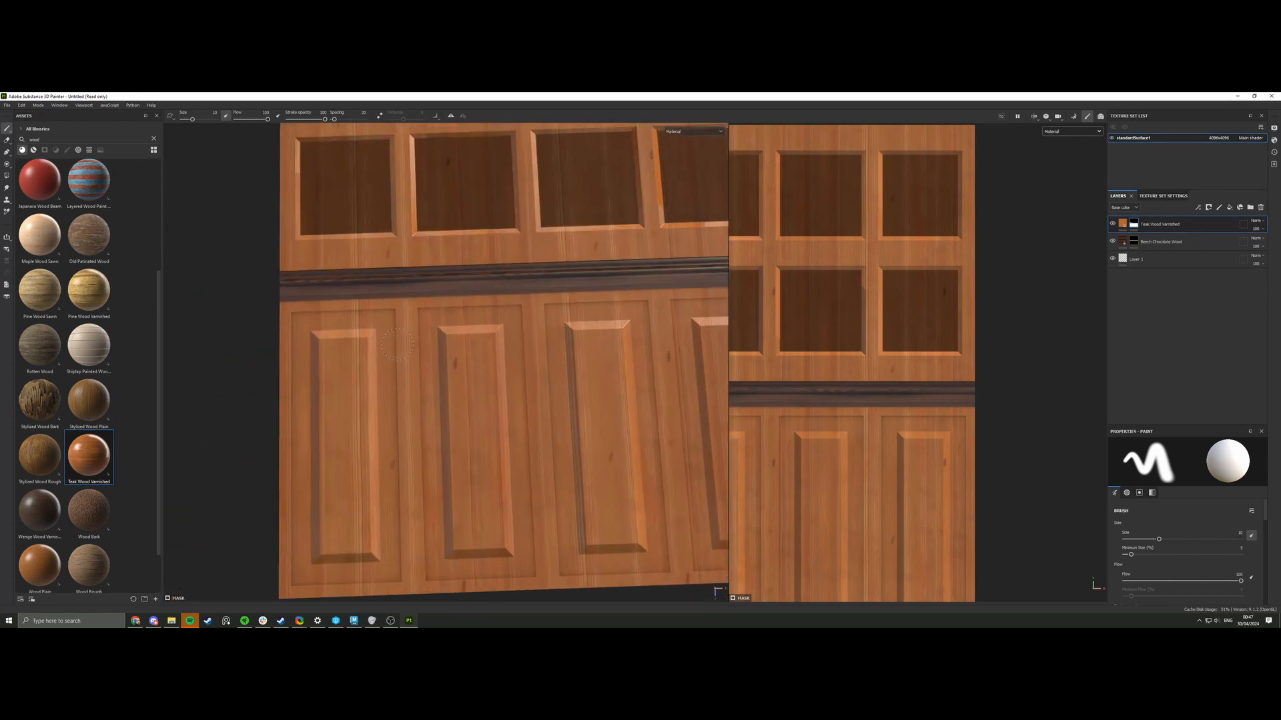
pyautogui.scroll(-5, 510, 319)
pyautogui.keyDown('alt'); pyautogui.moveTo(510, 319); pyautogui.dragTo(584, 268); pyautogui.keyUp('alt')
pyautogui.scroll(4, 501, 328)
pyautogui.keyDown('alt'); pyautogui.moveTo(485, 336); pyautogui.dragTo(546, 316, button='middle'); pyautogui.keyUp('alt')
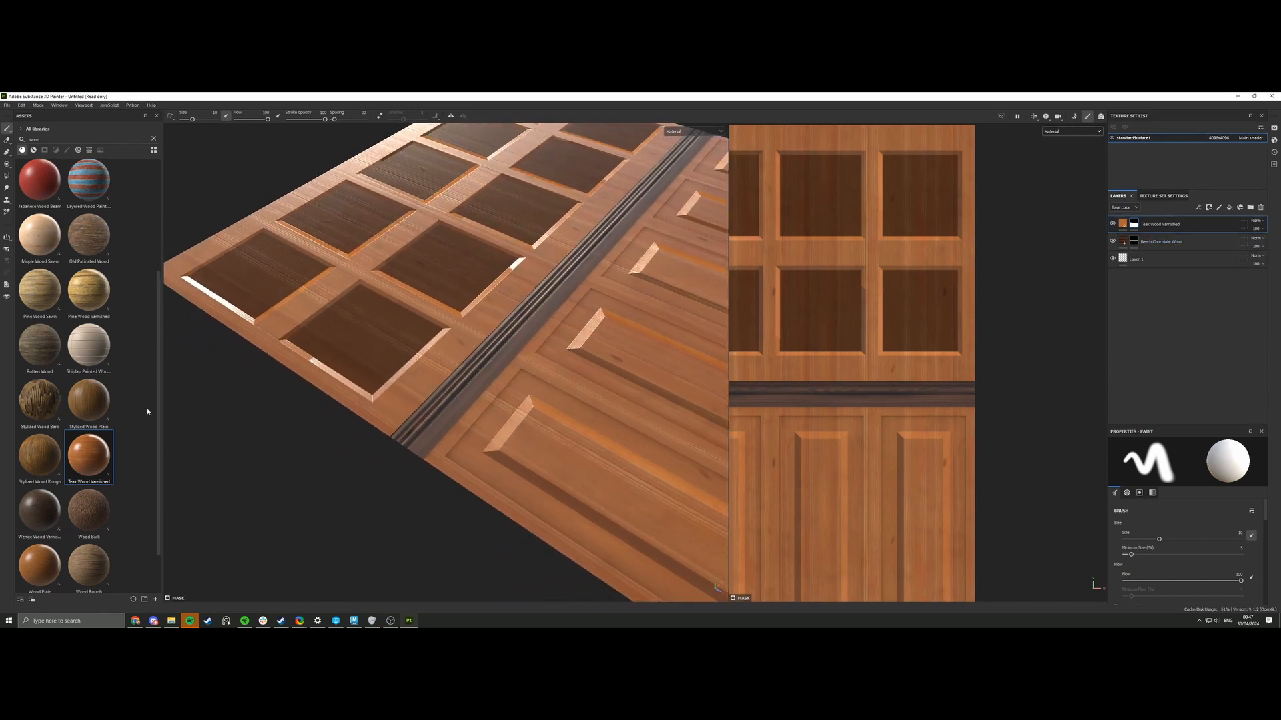
# Browse the wood materials and add Japanese Wood Beam as a new top fill layer.
pyautogui.scroll(-1, 147, 411)
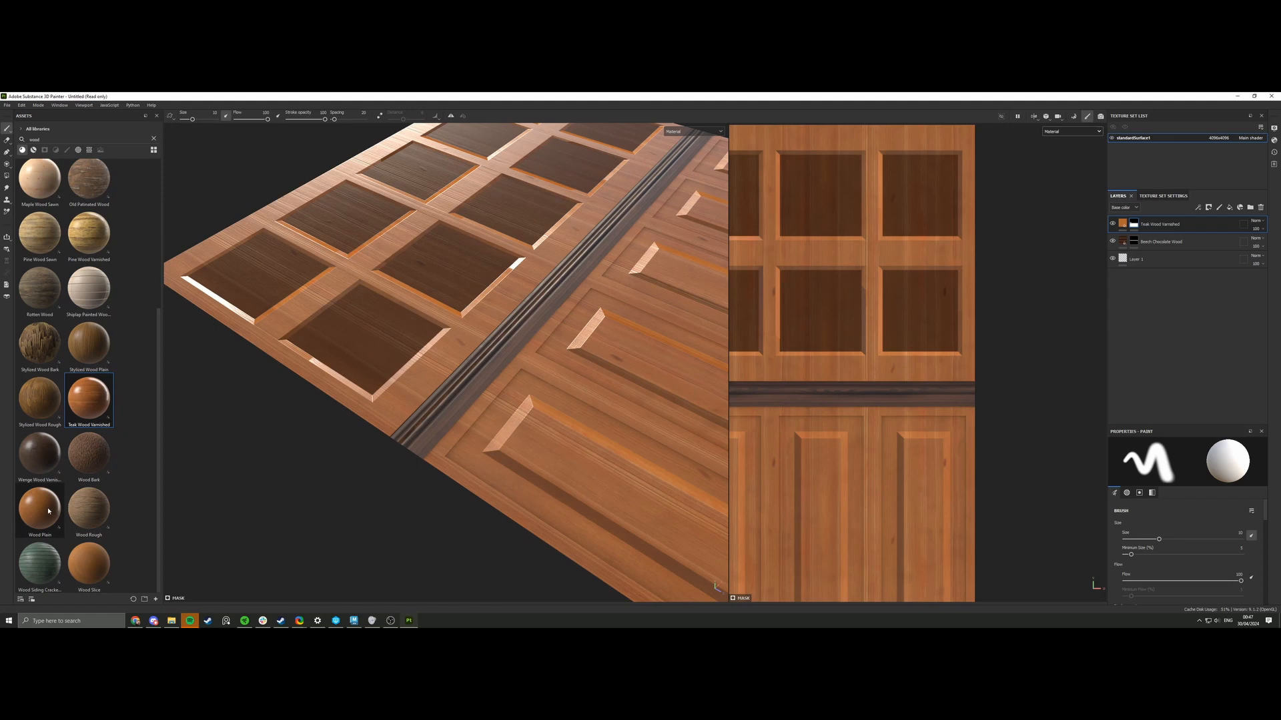
pyautogui.scroll(4, 50, 505)
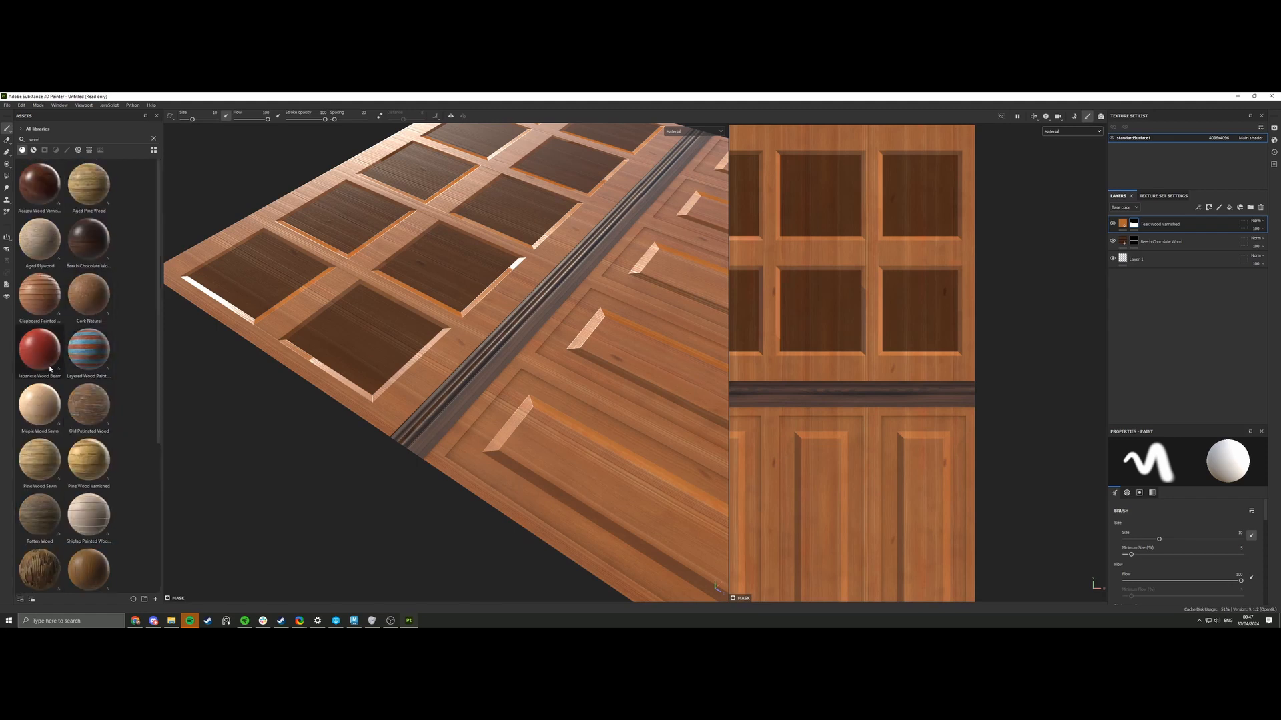
pyautogui.moveTo(40, 349); pyautogui.dragTo(437, 416)
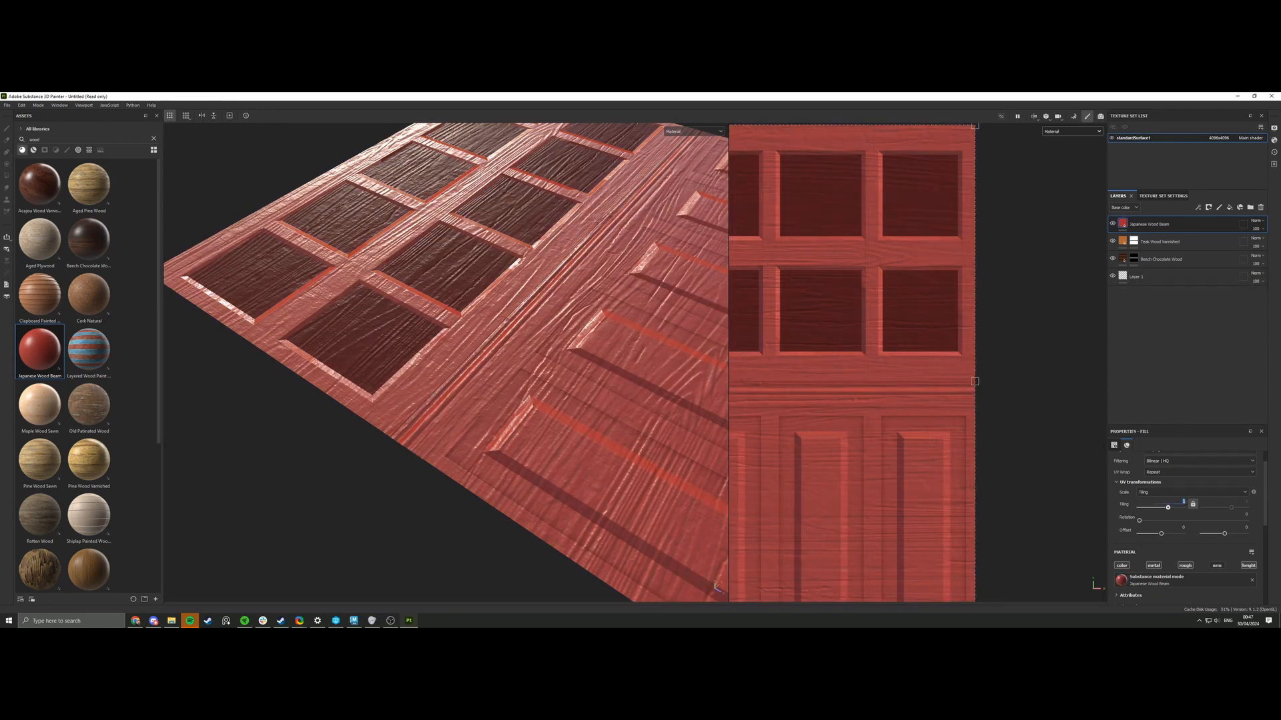
# Set the Japanese Wood Beam layer's UV tiling to 3, disabling its height channel and enabling its normal channel.
pyautogui.write('3')
pyautogui.press('Return')
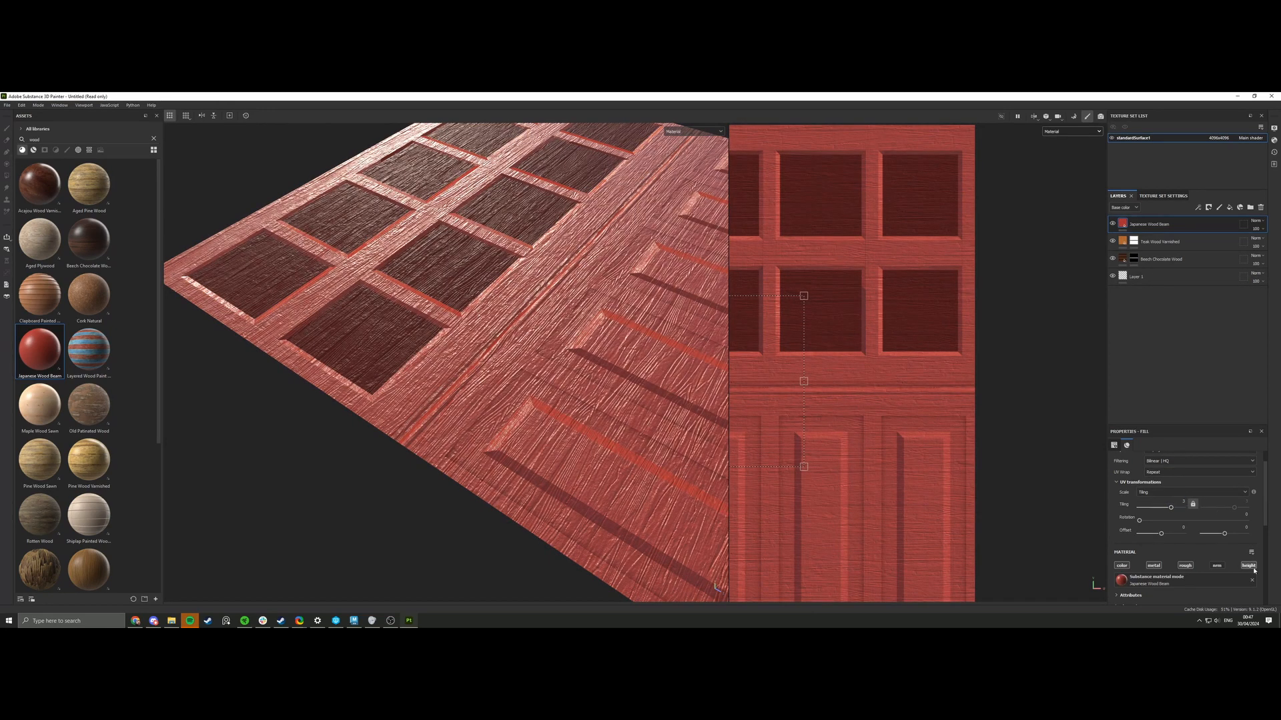
pyautogui.click(1252, 567)
pyautogui.click(1217, 566)
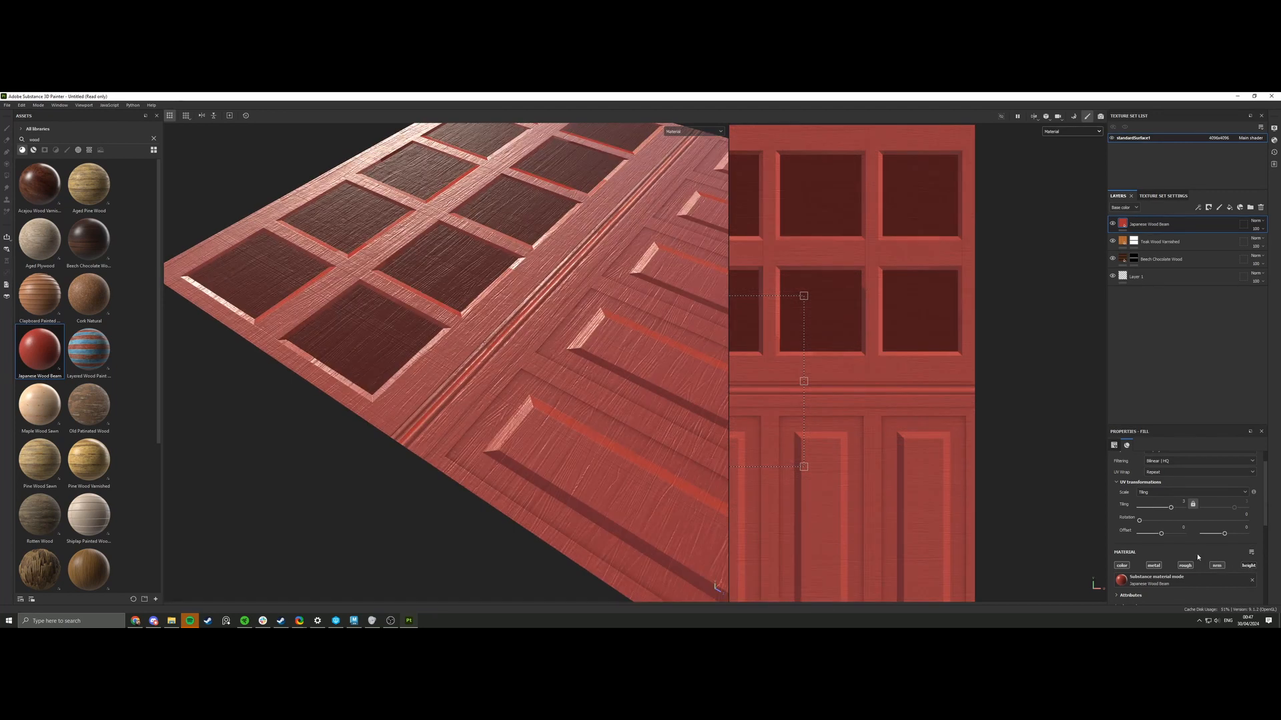
# Add a black mask to the Japanese Wood Beam layer and polygon-fill the horizontal moulding strip so the material covers only it.
pyautogui.click(1208, 208)
pyautogui.click(1212, 224)
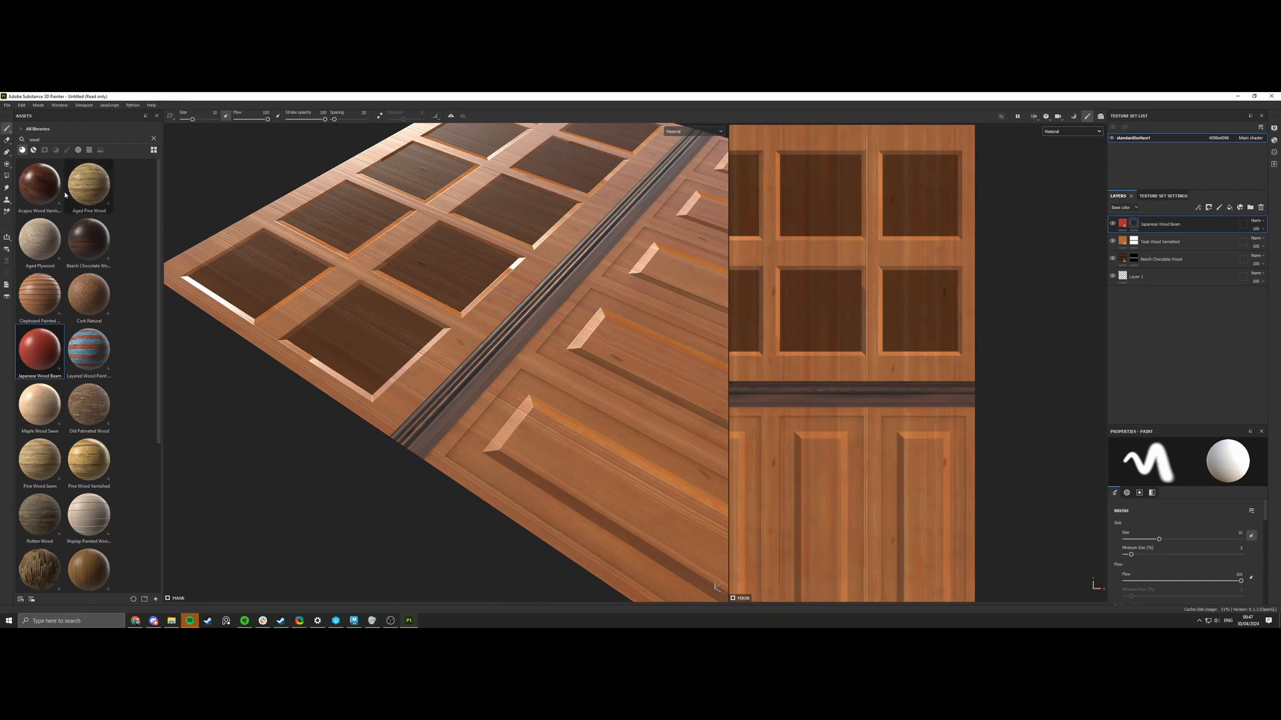
pyautogui.click(7, 176)
pyautogui.moveTo(473, 371); pyautogui.dragTo(530, 318)
pyautogui.moveTo(591, 252); pyautogui.dragTo(629, 220)
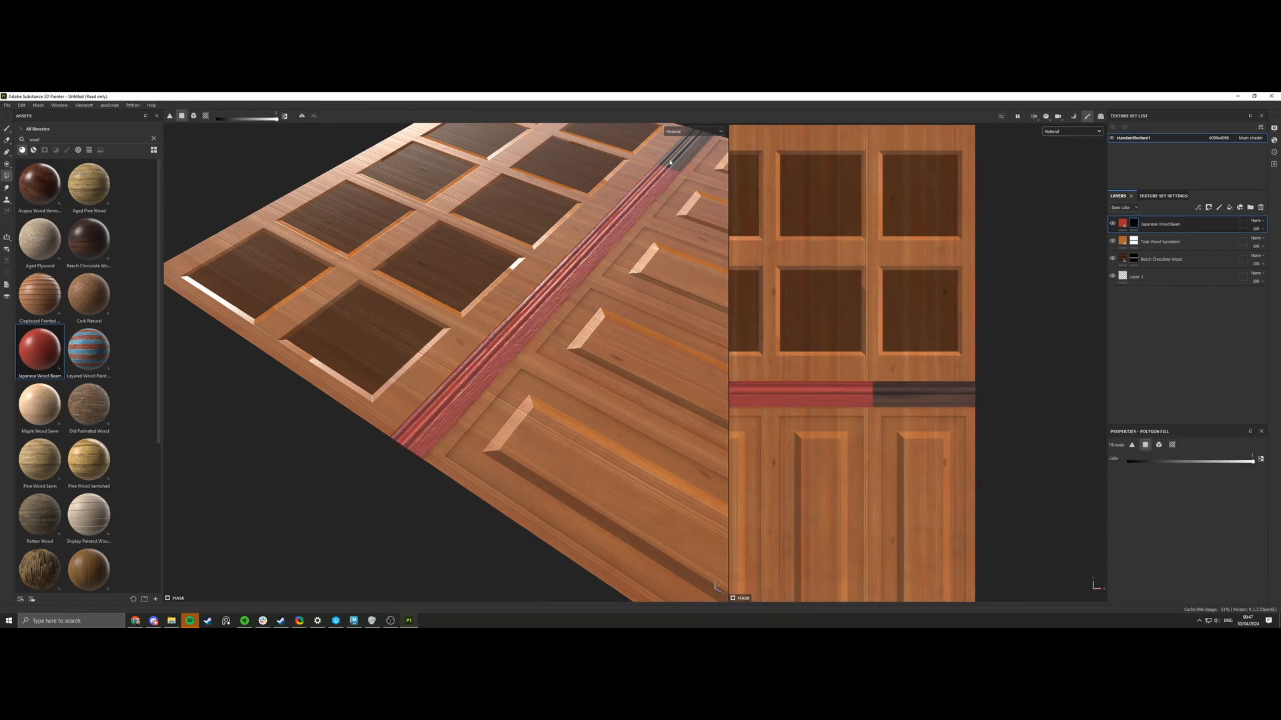
# Try the aged green planks preset on the Japanese Wood Beam layer and switch back to the clean painted wood preset.
pyautogui.click(1122, 224)
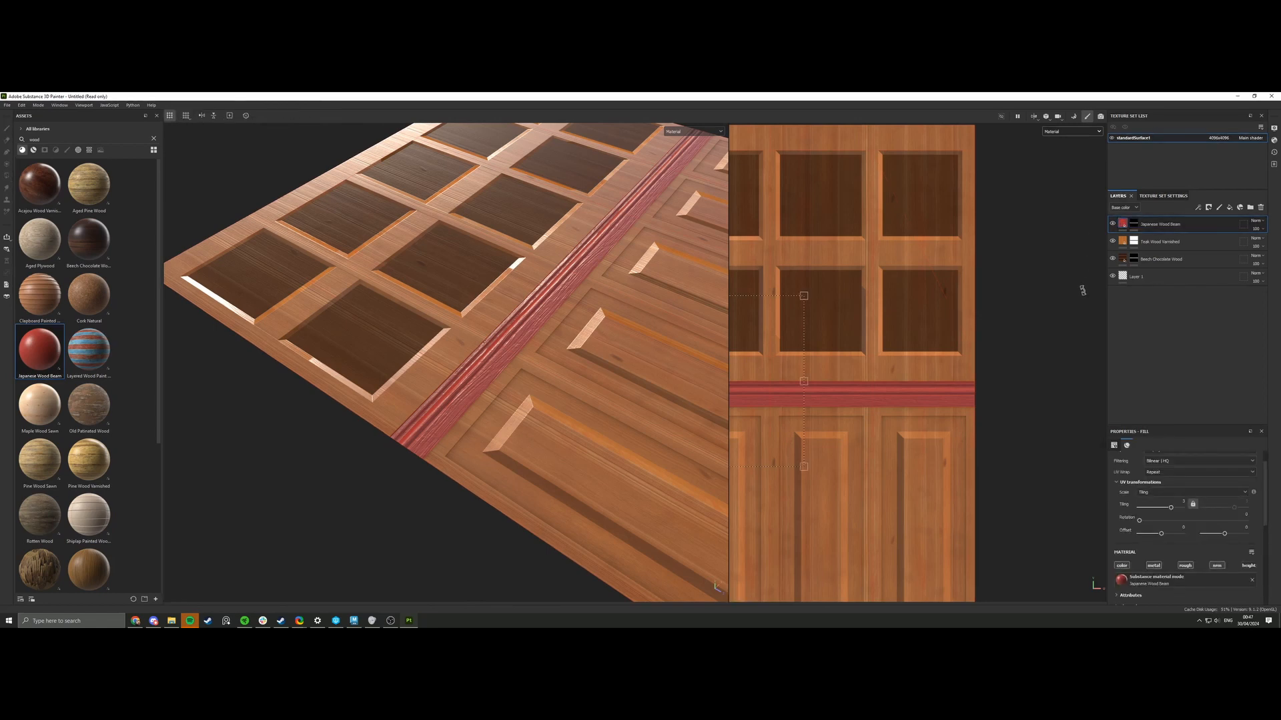
pyautogui.click(1162, 539)
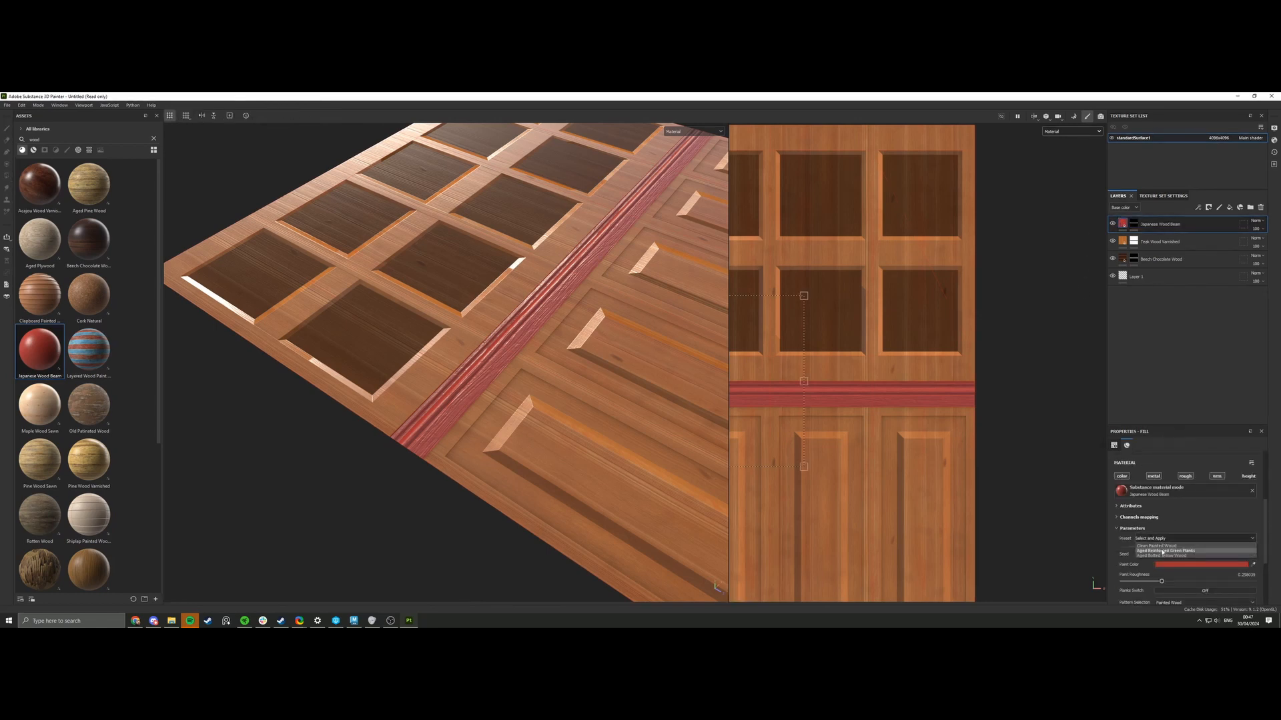
pyautogui.click(1163, 552)
pyautogui.scroll(-1, 995, 513)
pyautogui.keyDown('alt'); pyautogui.moveTo(593, 425); pyautogui.dragTo(640, 418, button='right'); pyautogui.keyUp('alt')
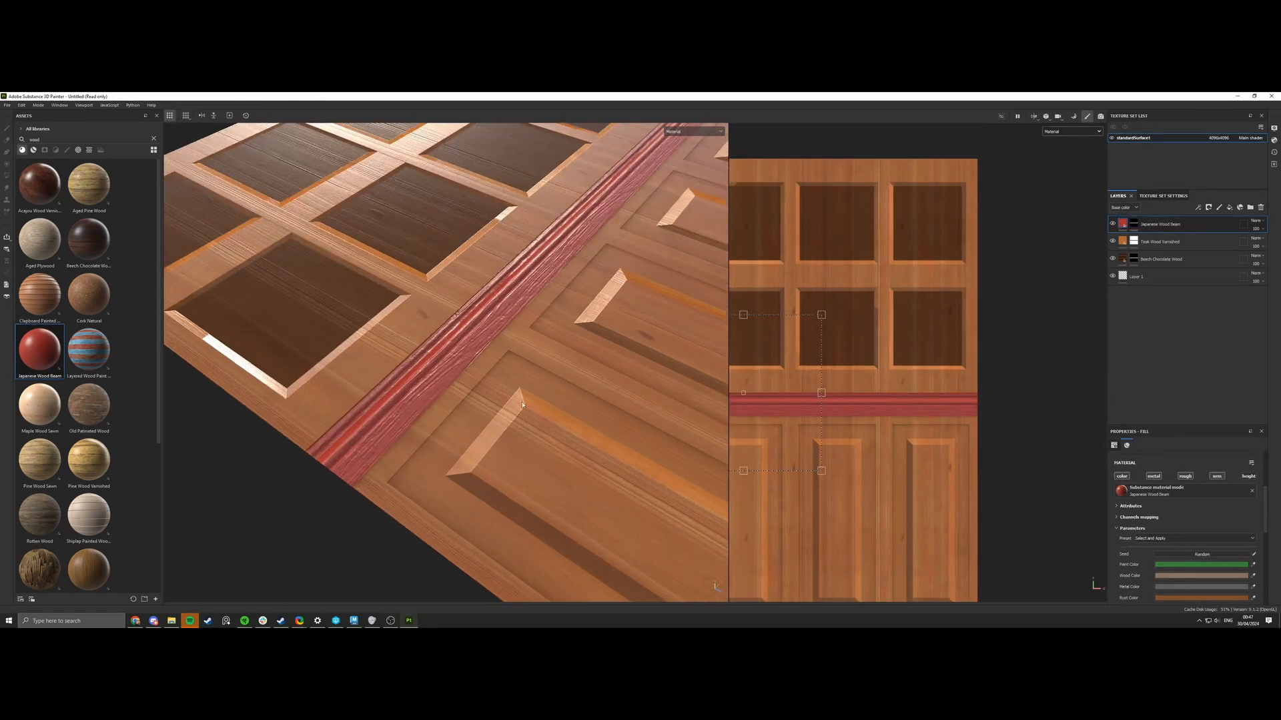
pyautogui.keyDown('alt'); pyautogui.moveTo(550, 402); pyautogui.dragTo(495, 391, button='right'); pyautogui.keyUp('alt')
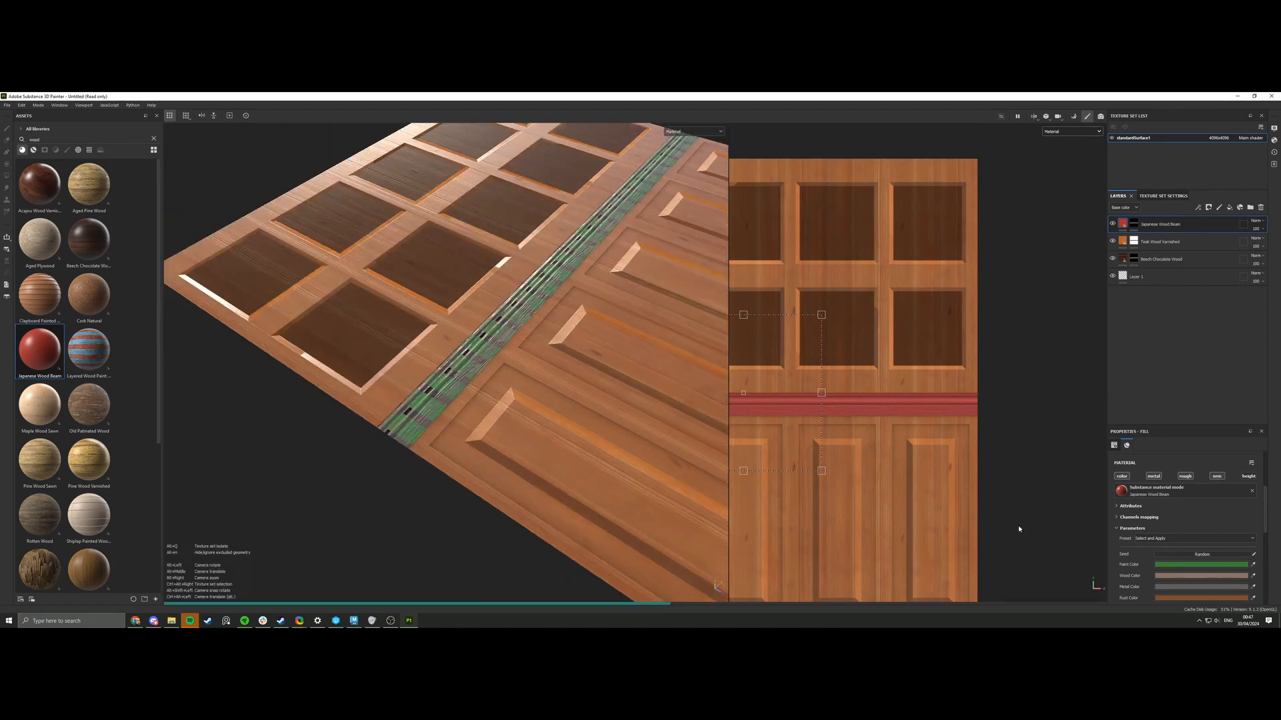
pyautogui.click(1162, 539)
pyautogui.click(1158, 547)
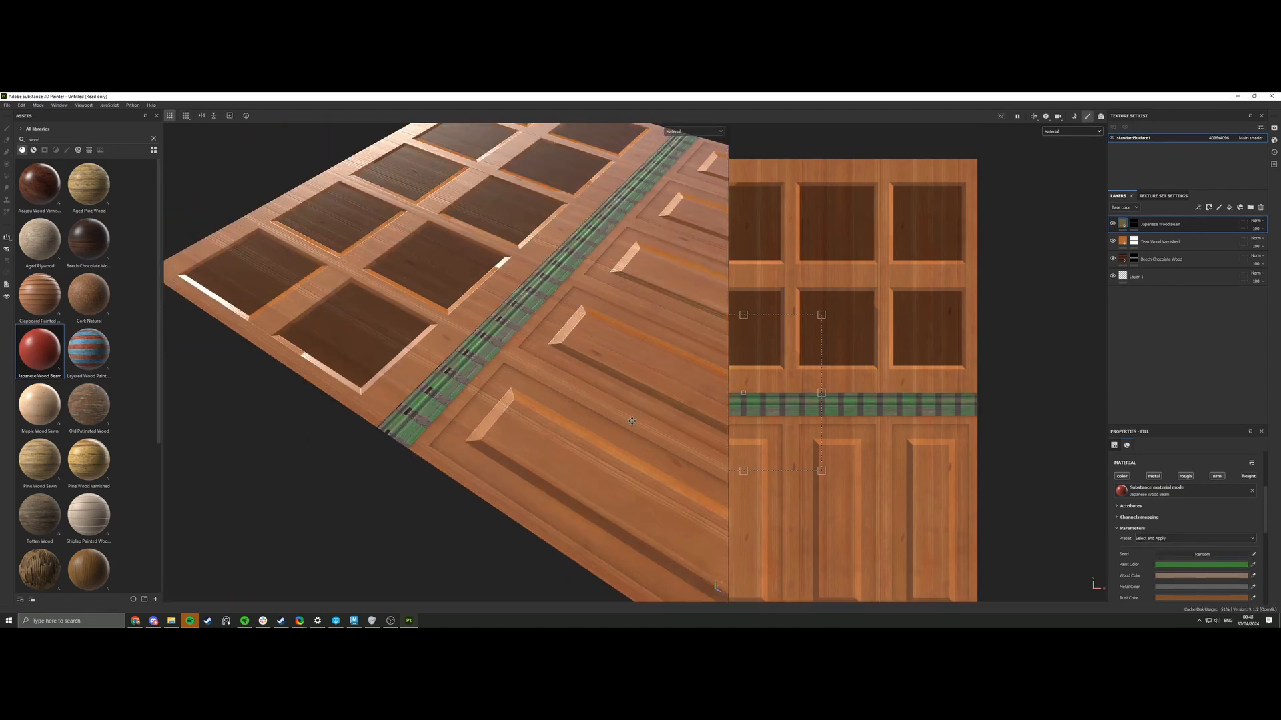
pyautogui.keyDown('alt'); pyautogui.moveTo(636, 425); pyautogui.dragTo(649, 427, button='middle'); pyautogui.keyUp('alt')
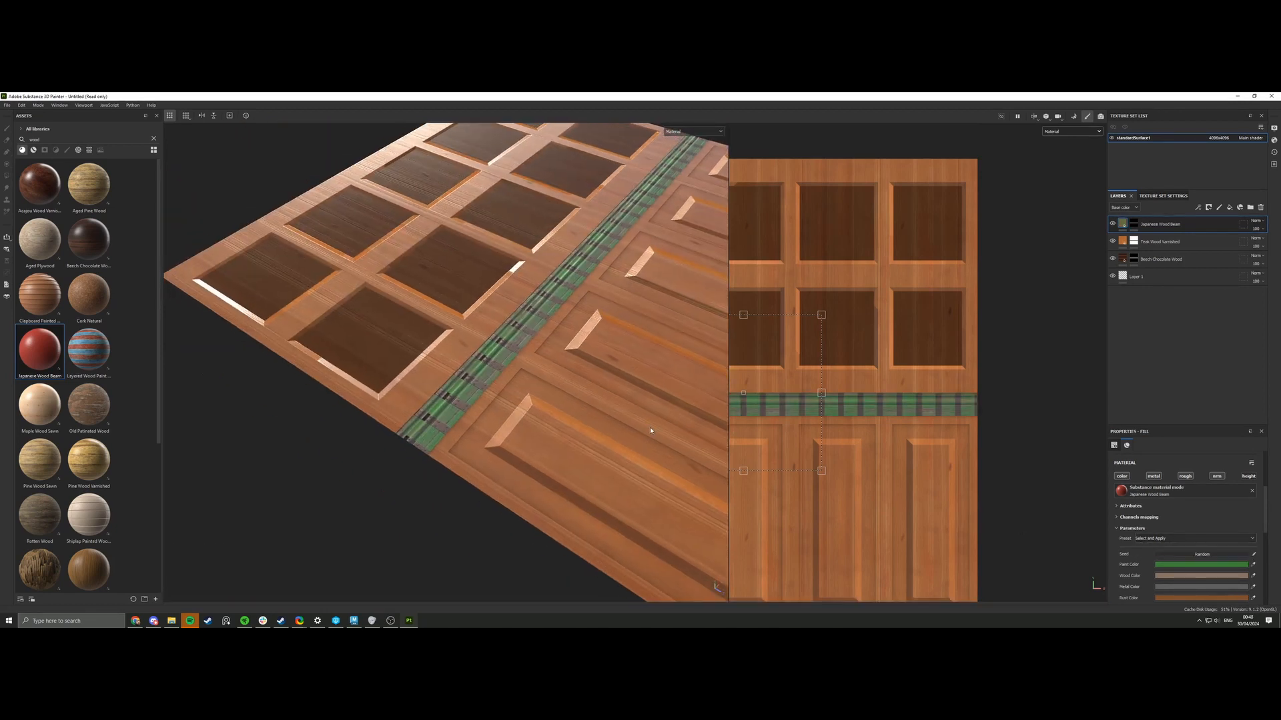
# Set the Japanese Wood Beam layer's paint color to a dark red.
pyautogui.click(1167, 569)
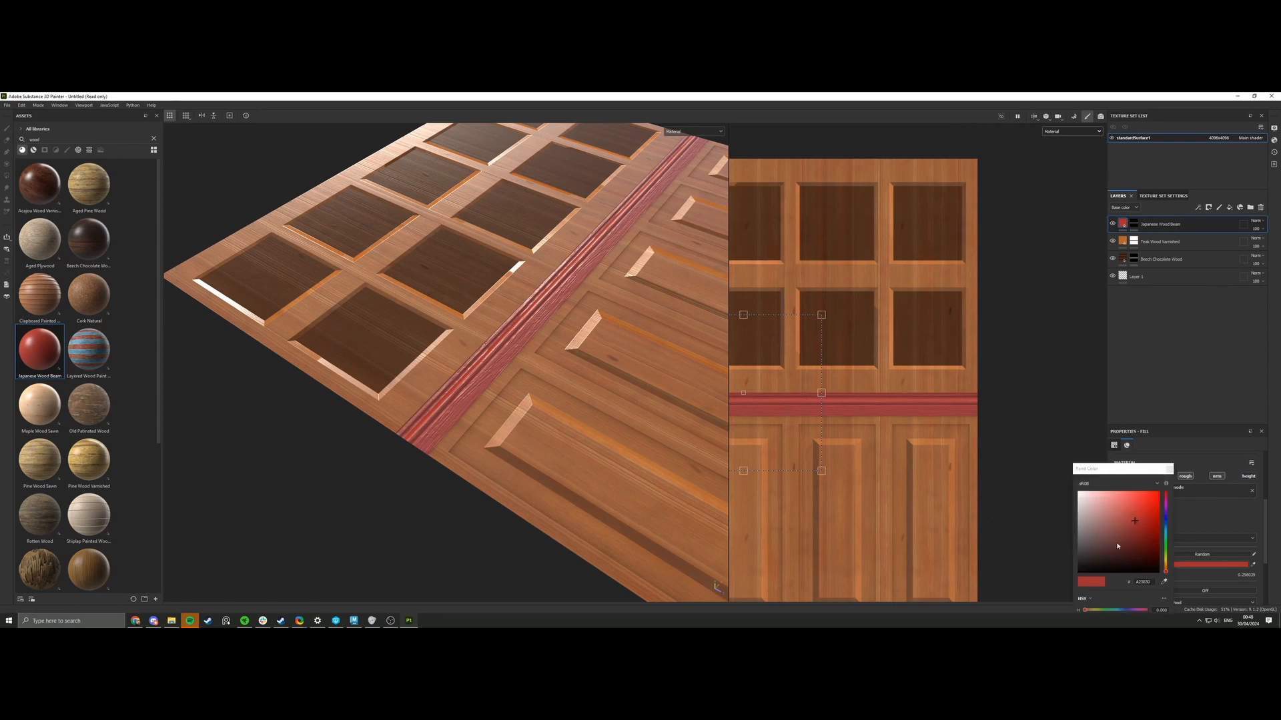
pyautogui.click(1151, 555)
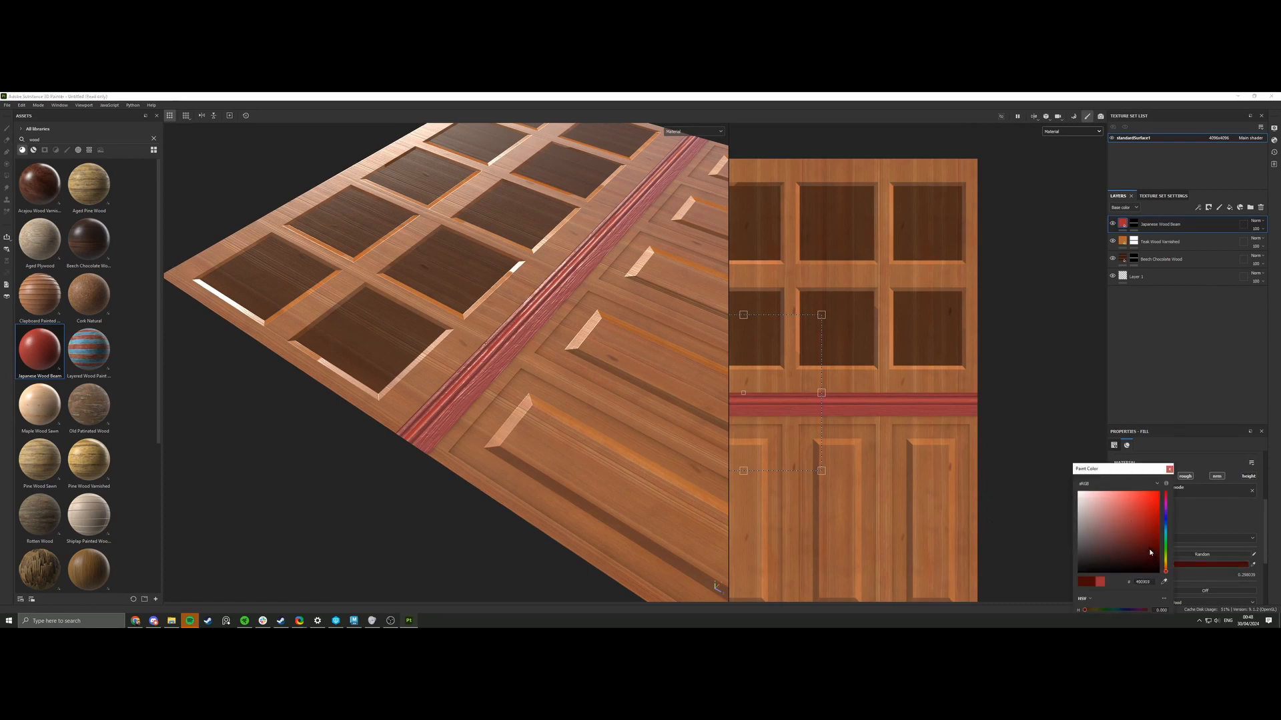
pyautogui.moveTo(1150, 552); pyautogui.dragTo(1147, 545)
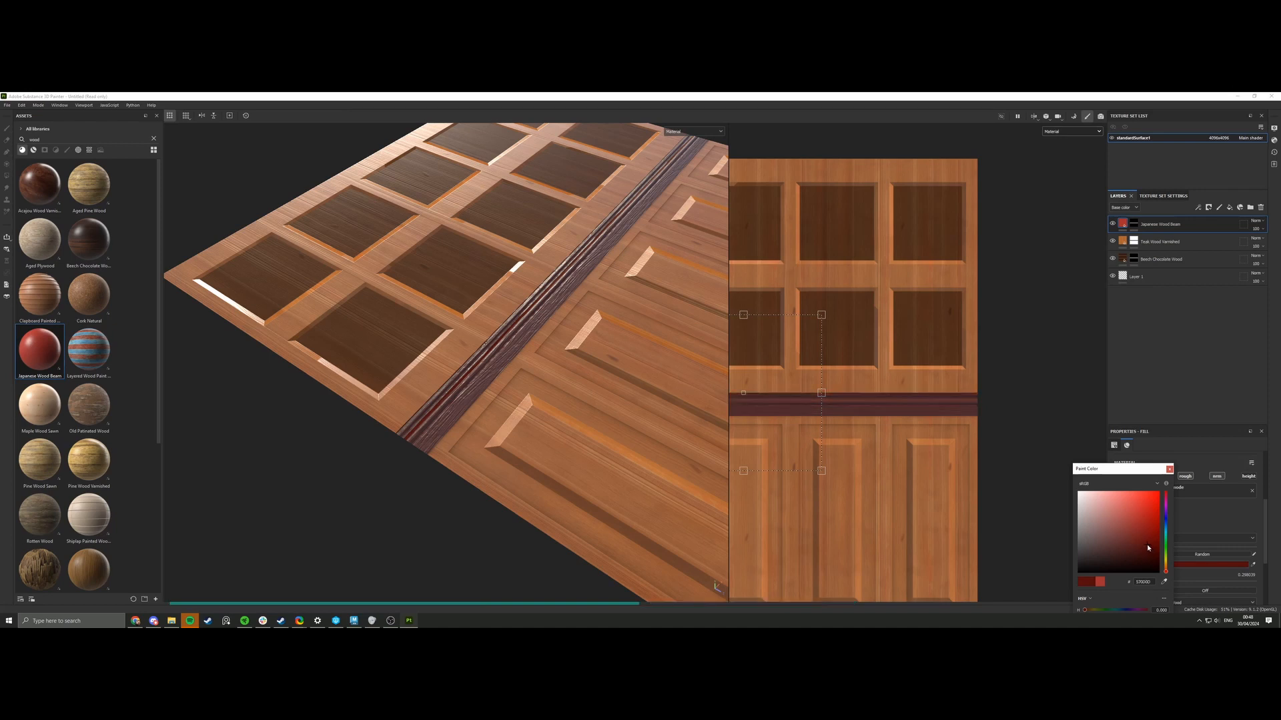
pyautogui.scroll(3, 533, 364)
pyautogui.keyDown('alt'); pyautogui.moveTo(544, 352); pyautogui.dragTo(428, 435); pyautogui.keyUp('alt')
pyautogui.scroll(-5, 460, 408)
pyautogui.keyDown('alt'); pyautogui.moveTo(470, 398); pyautogui.dragTo(359, 377); pyautogui.keyUp('alt')
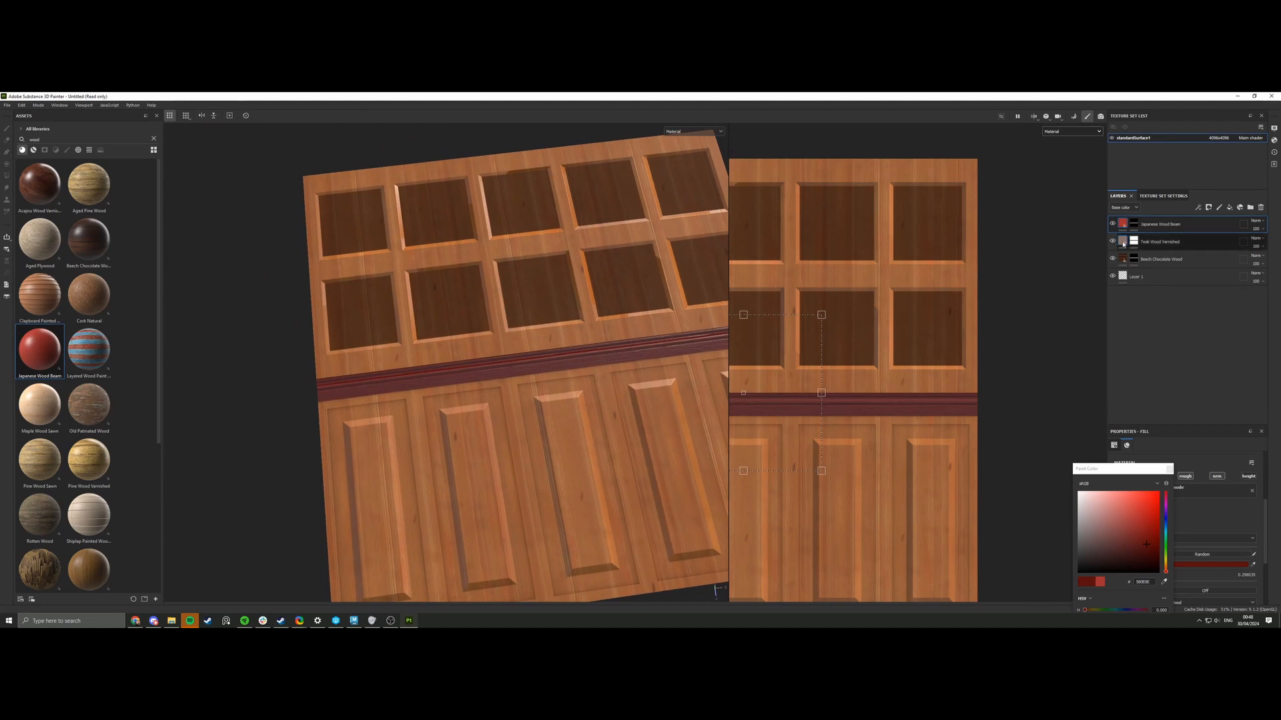
# Mask the upper paneled section above the moulding out of the Teak Wood Varnished layer using quad polygon fill.
pyautogui.click(1191, 247)
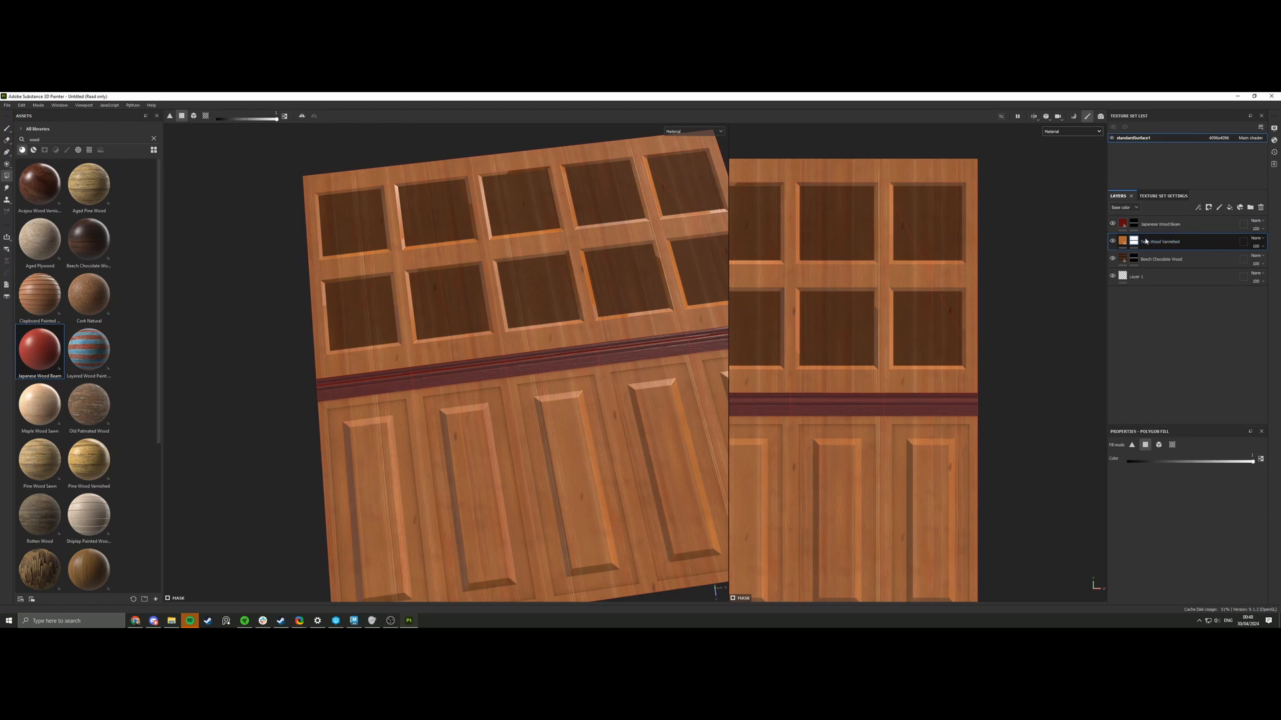
pyautogui.scroll(-5, 725, 320)
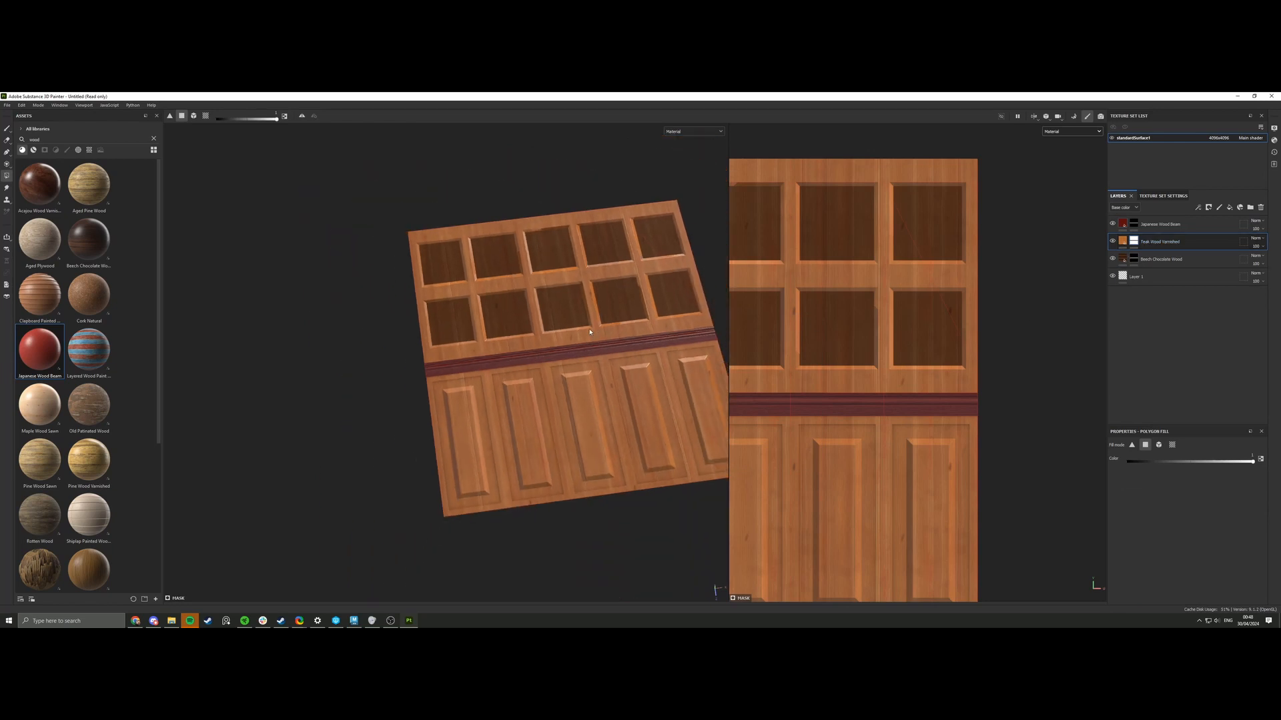
pyautogui.click(1172, 445)
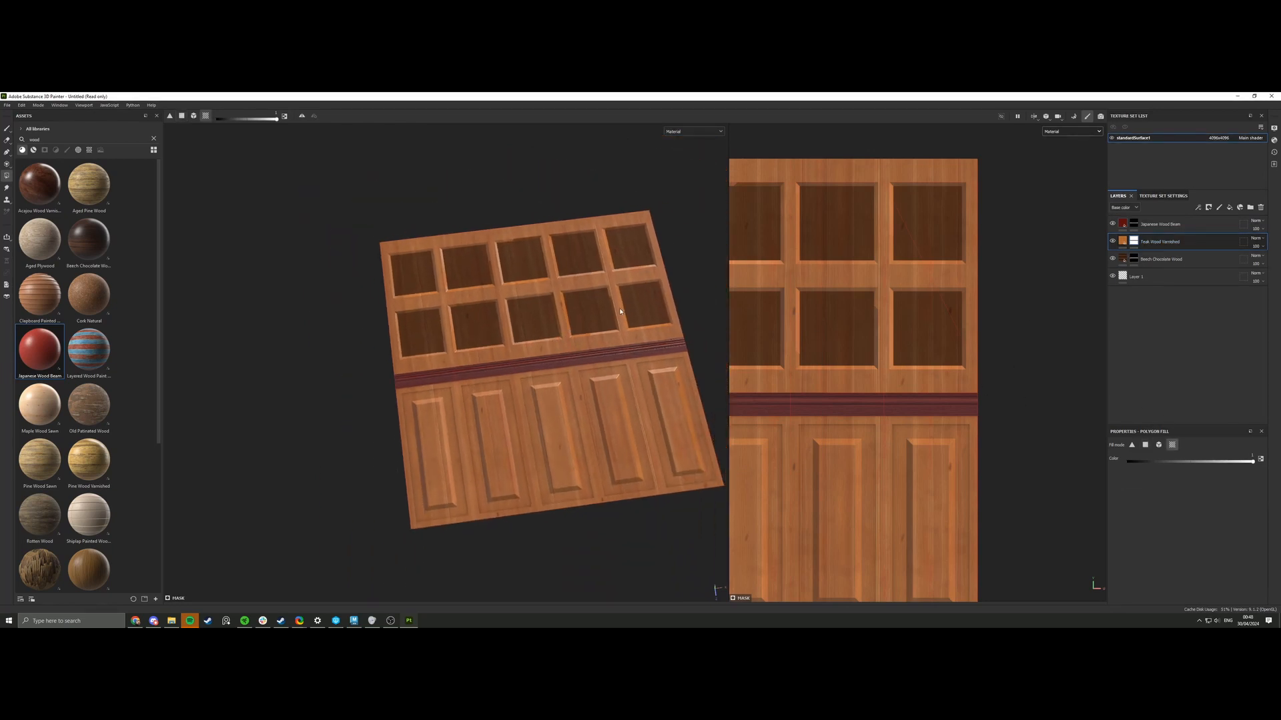
pyautogui.press('x')
pyautogui.click(619, 312)
pyautogui.hotkey('ctrl', 'z')
pyautogui.click(1145, 445)
pyautogui.keyDown('alt'); pyautogui.moveTo(687, 300); pyautogui.dragTo(437, 271); pyautogui.keyUp('alt')
pyautogui.moveTo(316, 204); pyautogui.dragTo(693, 402)
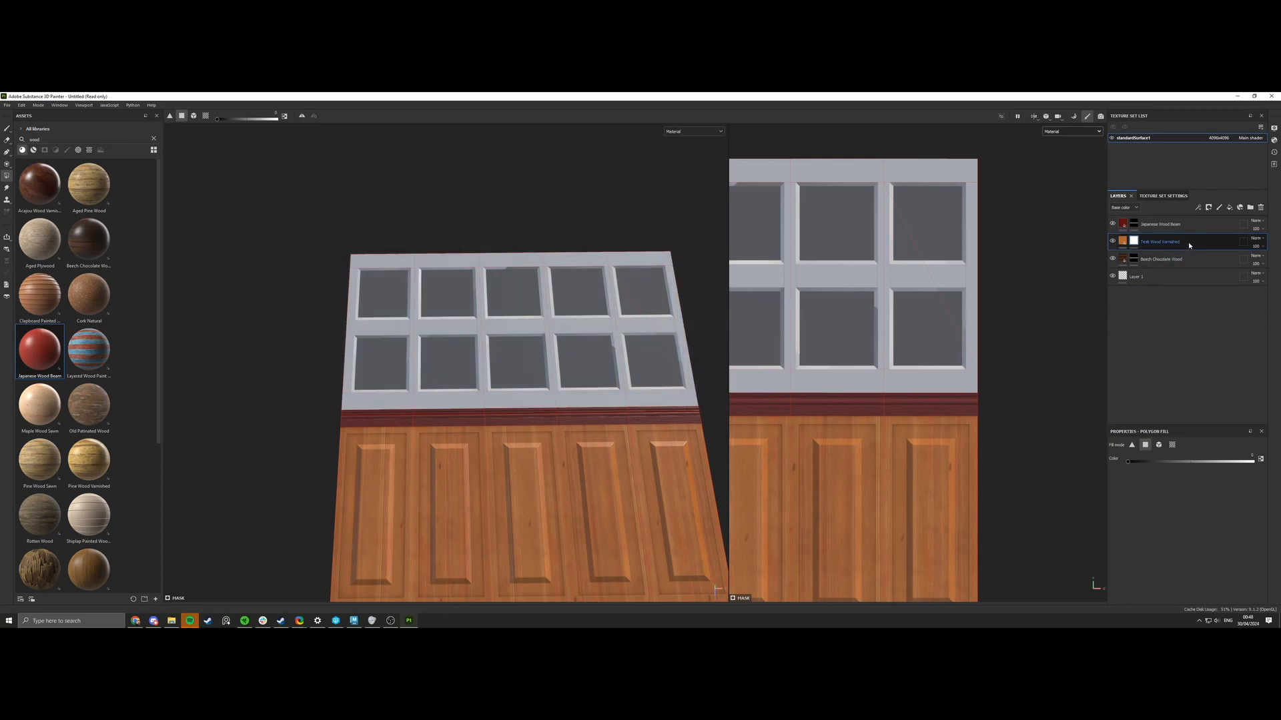
# Duplicate the Teak Wood Varnished layer and give the copy a black mask.
pyautogui.hotkey('ctrl', 'd')
pyautogui.click(1207, 207)
pyautogui.click(1216, 226)
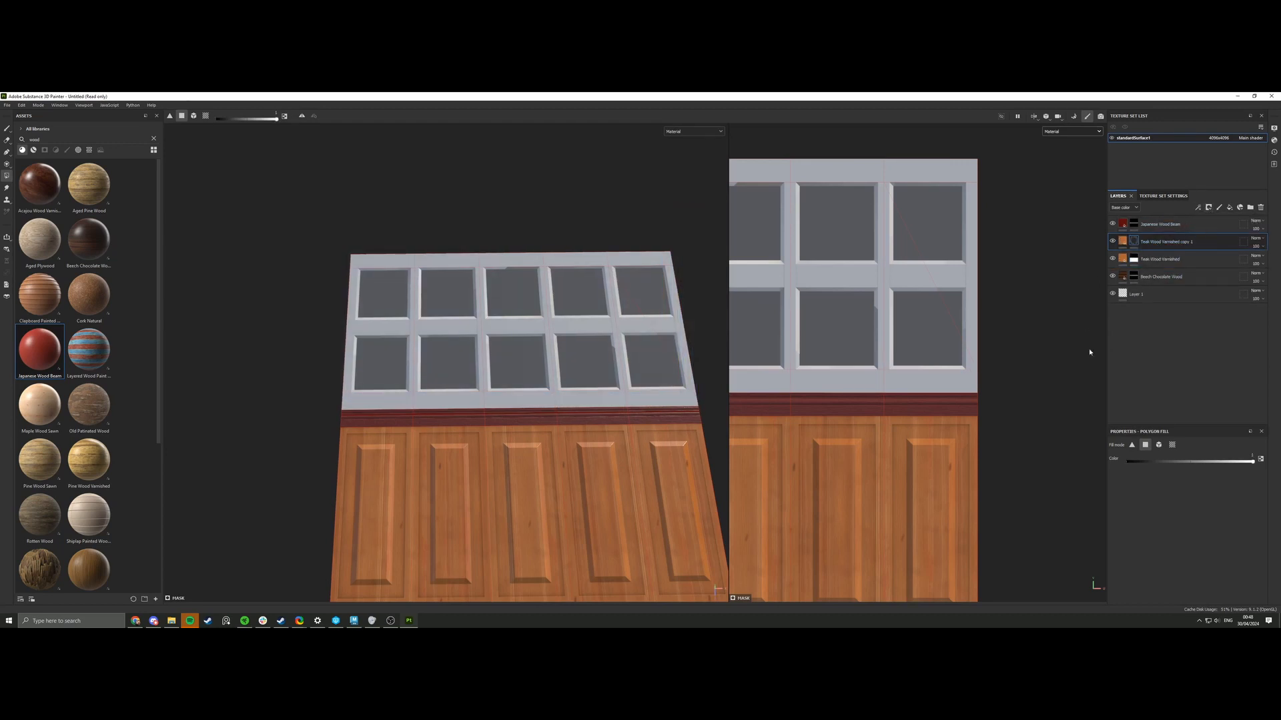
# Fill the upper paneled section's faces in the mask of the Teak Wood Varnished copy to reveal it there.
pyautogui.click(1157, 445)
pyautogui.moveTo(324, 235); pyautogui.dragTo(699, 398)
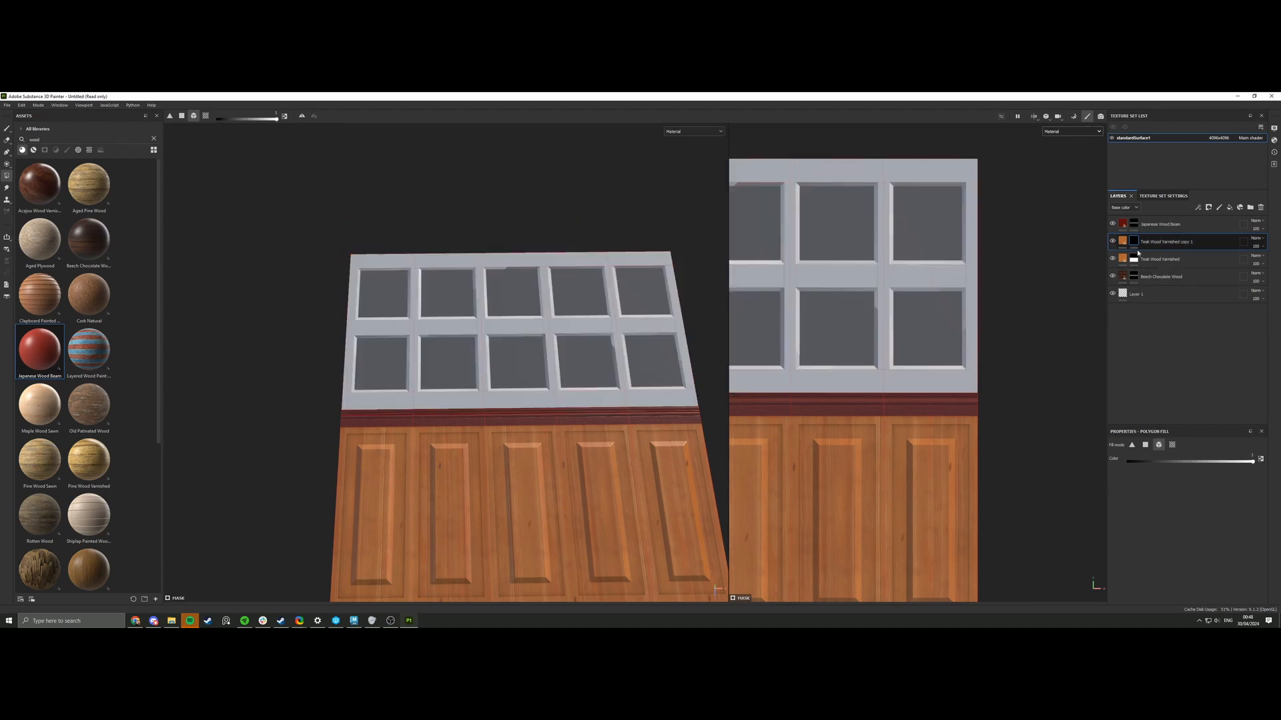
pyautogui.click(1145, 444)
pyautogui.moveTo(303, 231); pyautogui.dragTo(712, 397)
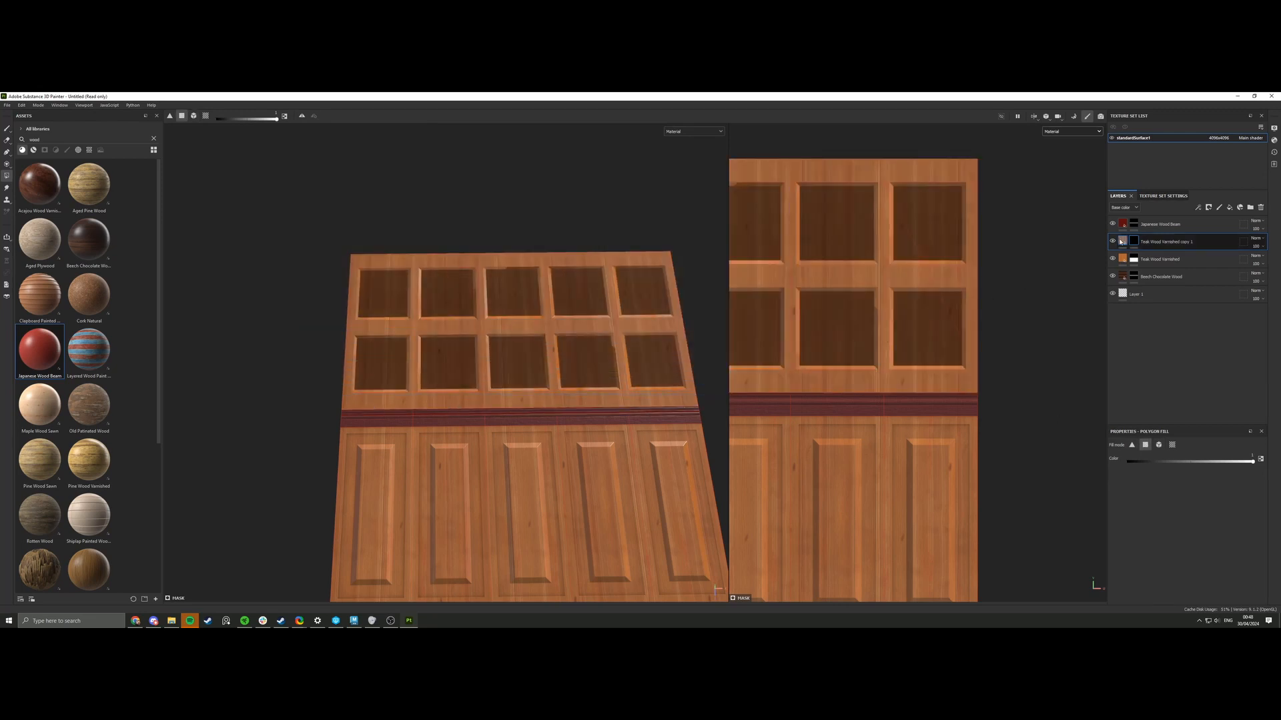
# Set the UV rotation of the Teak Wood Varnished copy to 0.
pyautogui.click(1167, 241)
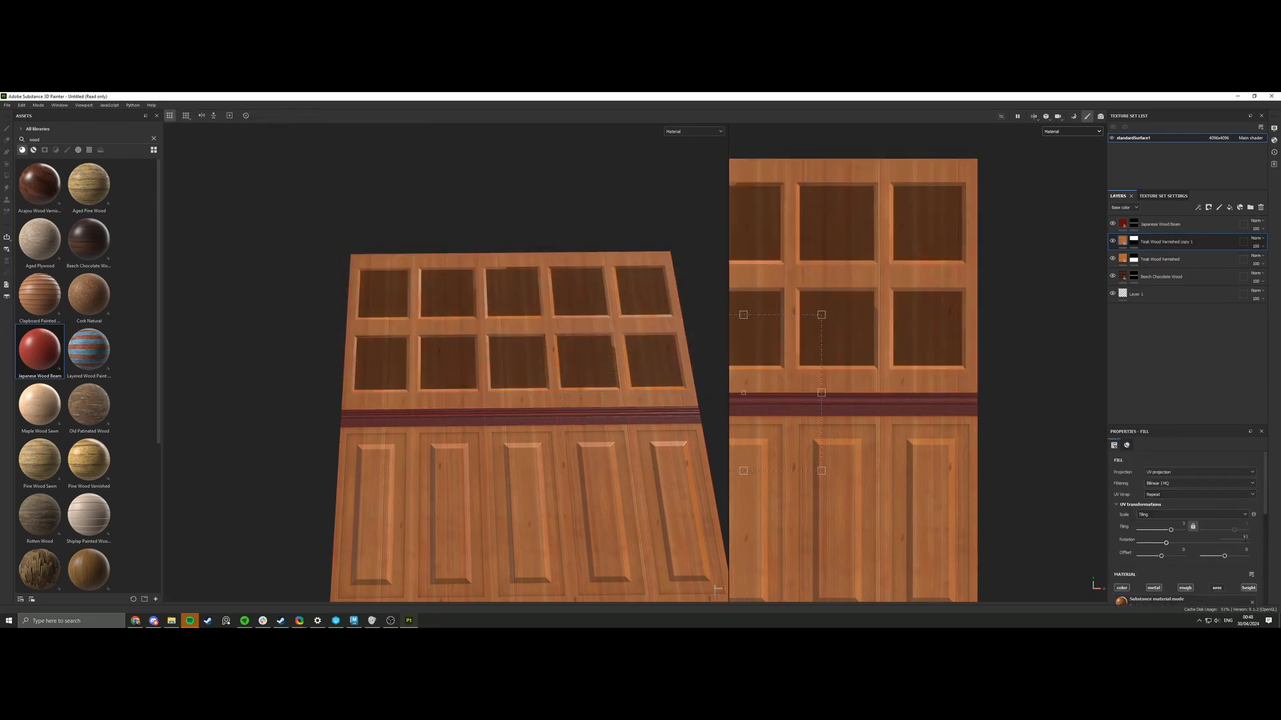
pyautogui.press('Return')
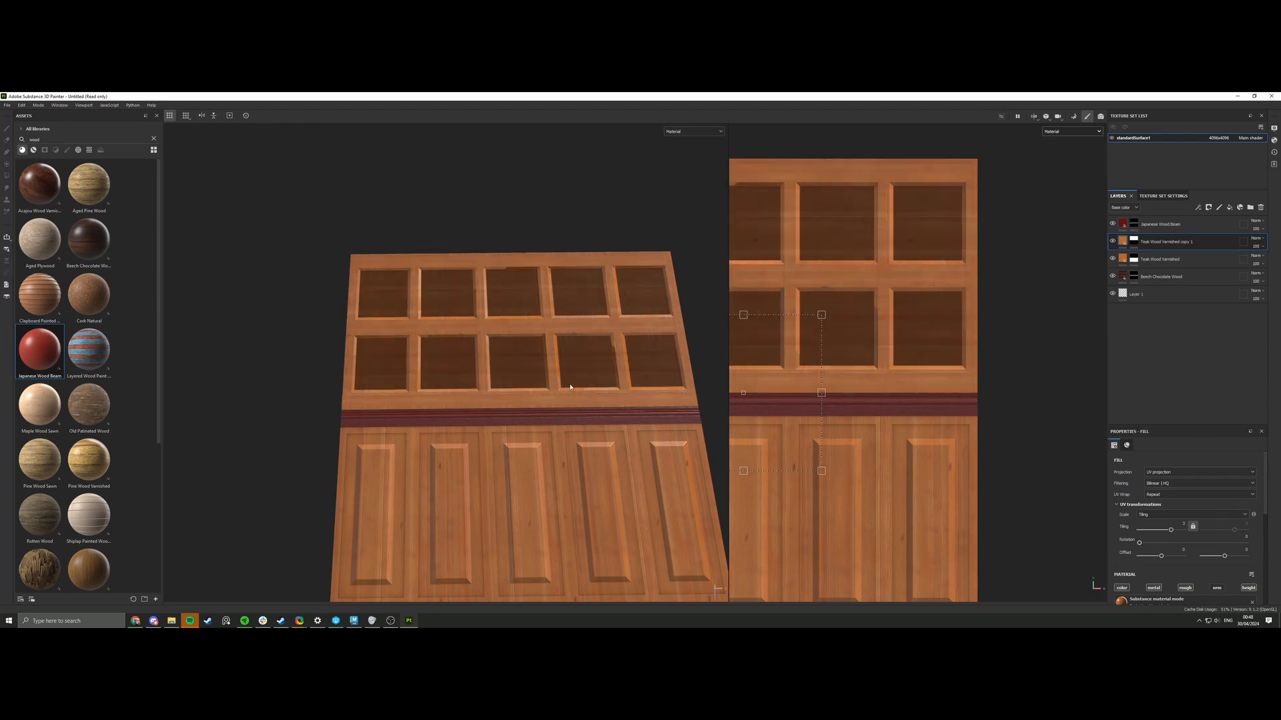
# Examine the wood grain direction on the upper panels and frame from several angles.
pyautogui.scroll(5, 571, 387)
pyautogui.scroll(-5, 471, 349)
pyautogui.keyDown('alt'); pyautogui.moveTo(477, 368); pyautogui.dragTo(512, 354); pyautogui.keyUp('alt')
pyautogui.keyDown('alt'); pyautogui.moveTo(517, 363); pyautogui.dragTo(629, 409, button='right'); pyautogui.keyUp('alt')
pyautogui.keyDown('alt'); pyautogui.moveTo(587, 415); pyautogui.dragTo(537, 423); pyautogui.keyUp('alt')
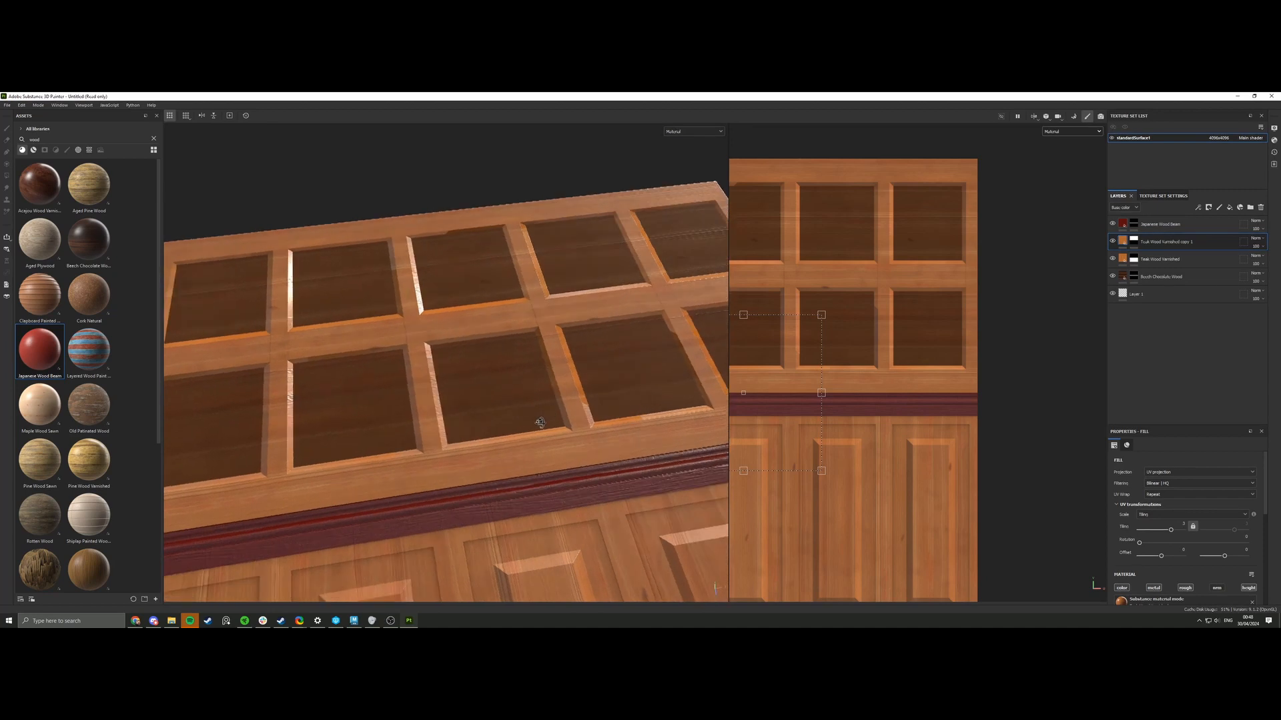
pyautogui.keyDown('alt'); pyautogui.moveTo(537, 423); pyautogui.dragTo(497, 360, button='right'); pyautogui.keyUp('alt')
pyautogui.keyDown('alt'); pyautogui.moveTo(497, 360); pyautogui.dragTo(508, 311, button='middle'); pyautogui.keyUp('alt')
pyautogui.keyDown('alt'); pyautogui.moveTo(508, 311); pyautogui.dragTo(533, 433, button='right'); pyautogui.keyUp('alt')
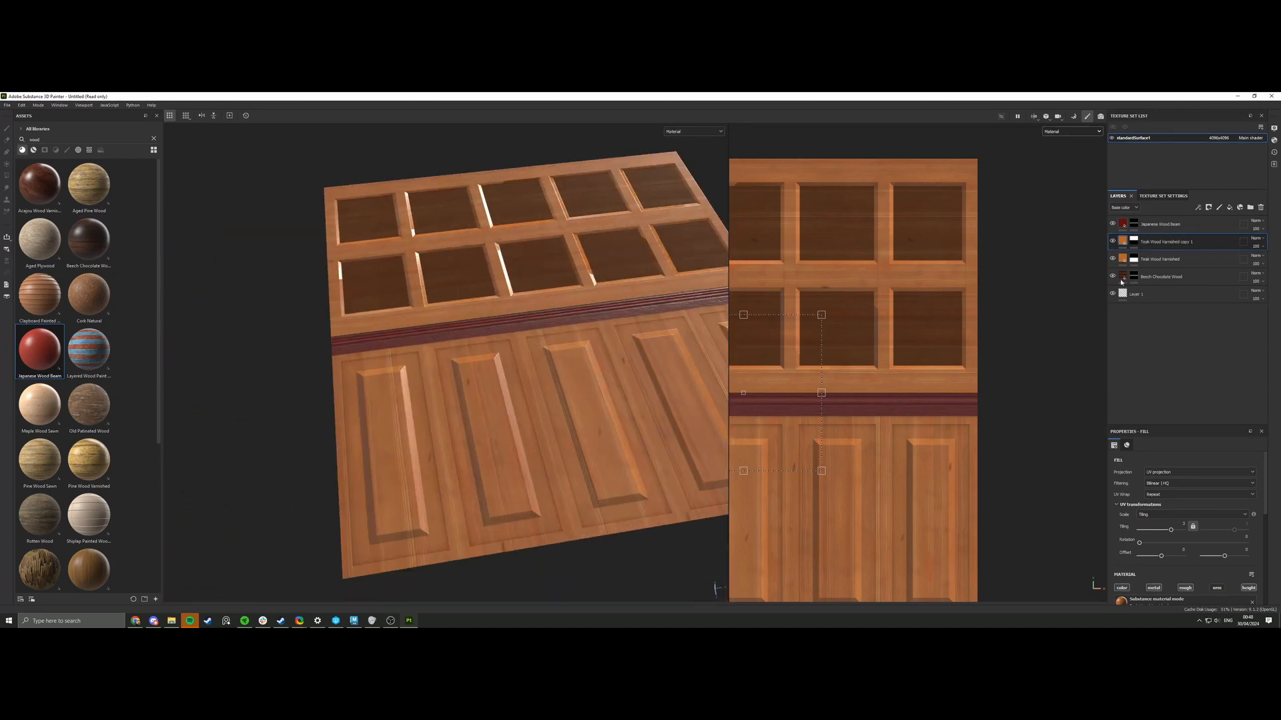
# Add a fill layer at the top of the stack and set its base color to an orange-brown sampled from the teak layer.
pyautogui.click(1229, 209)
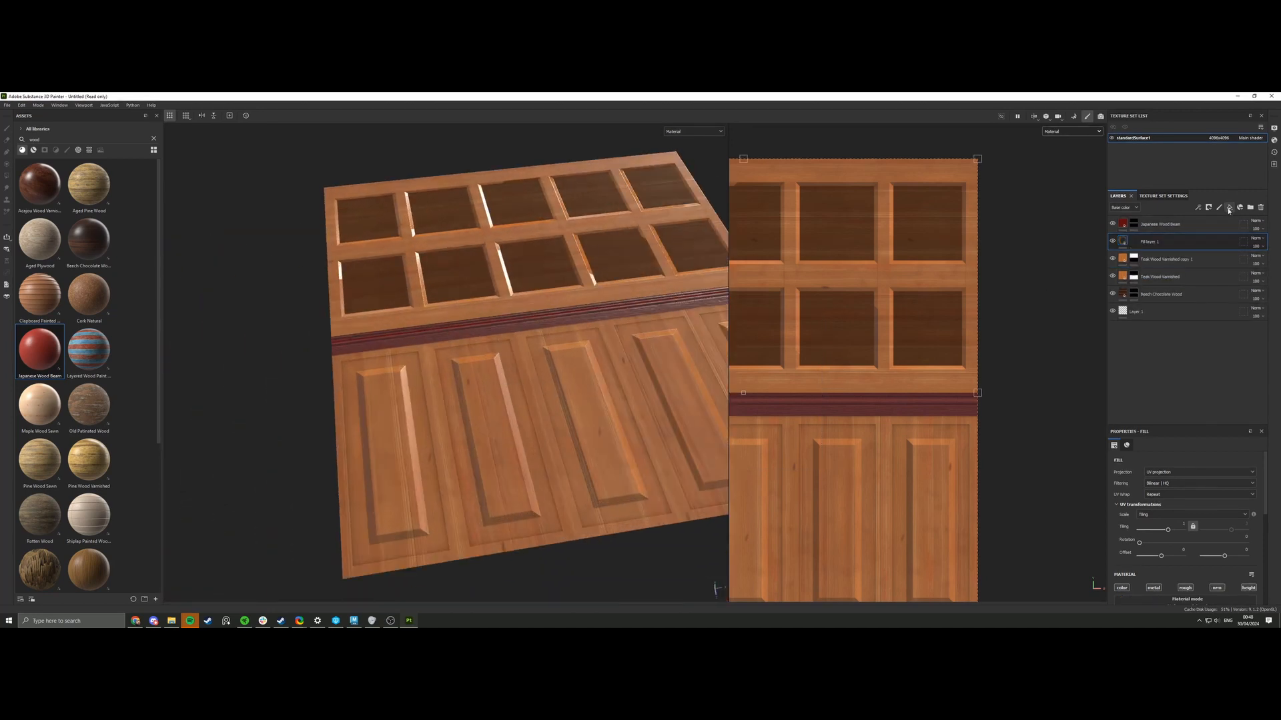
pyautogui.moveTo(1187, 238); pyautogui.dragTo(1186, 222)
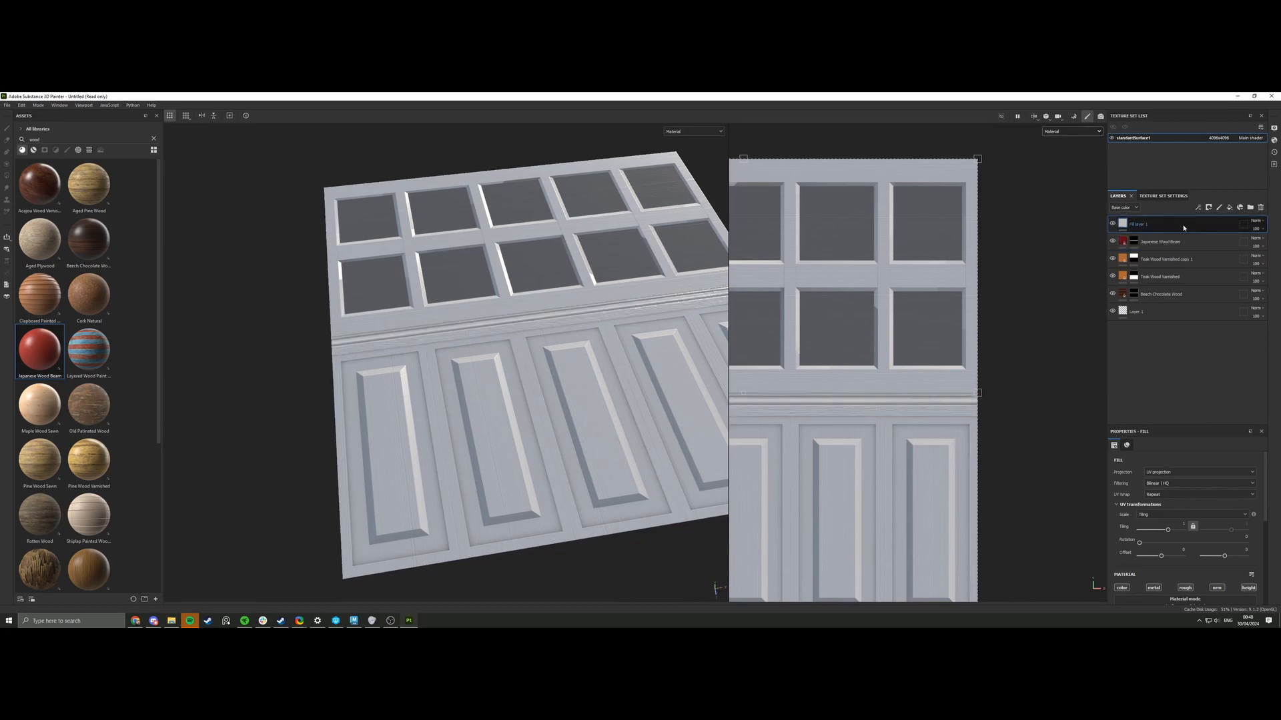
pyautogui.scroll(-2, 1163, 545)
pyautogui.click(1174, 577)
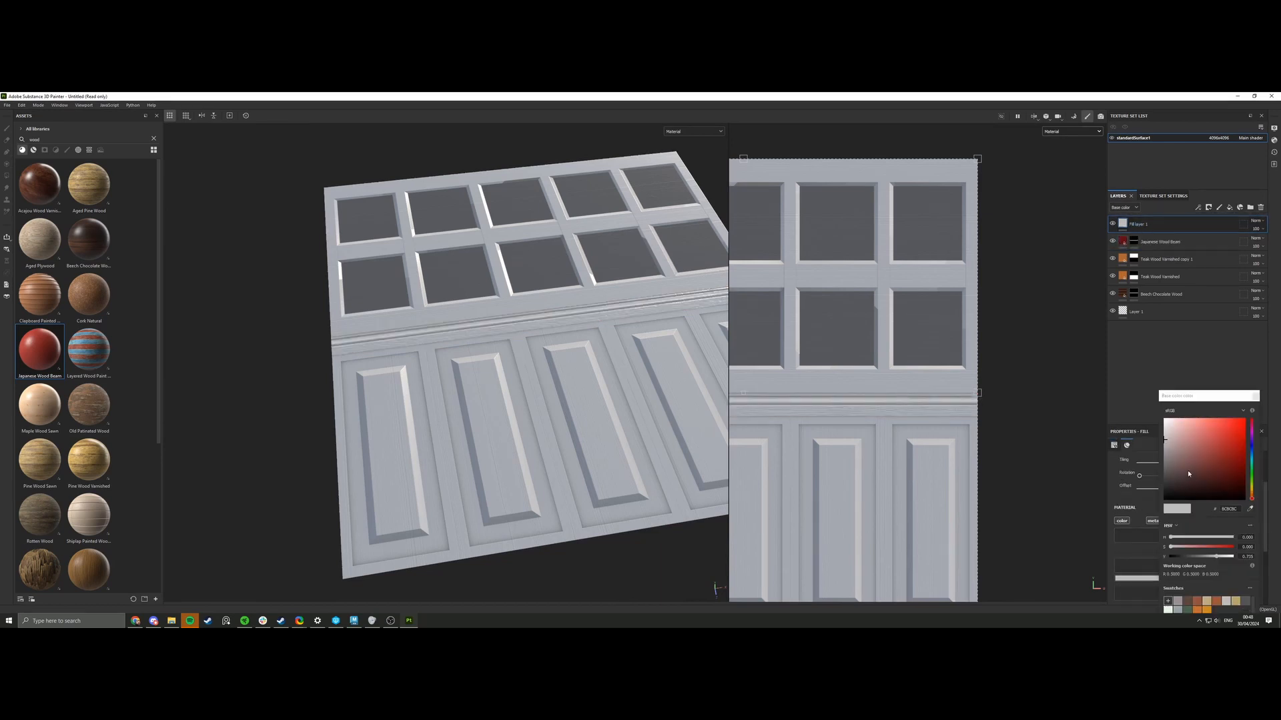
pyautogui.click(1172, 470)
pyautogui.click(1249, 509)
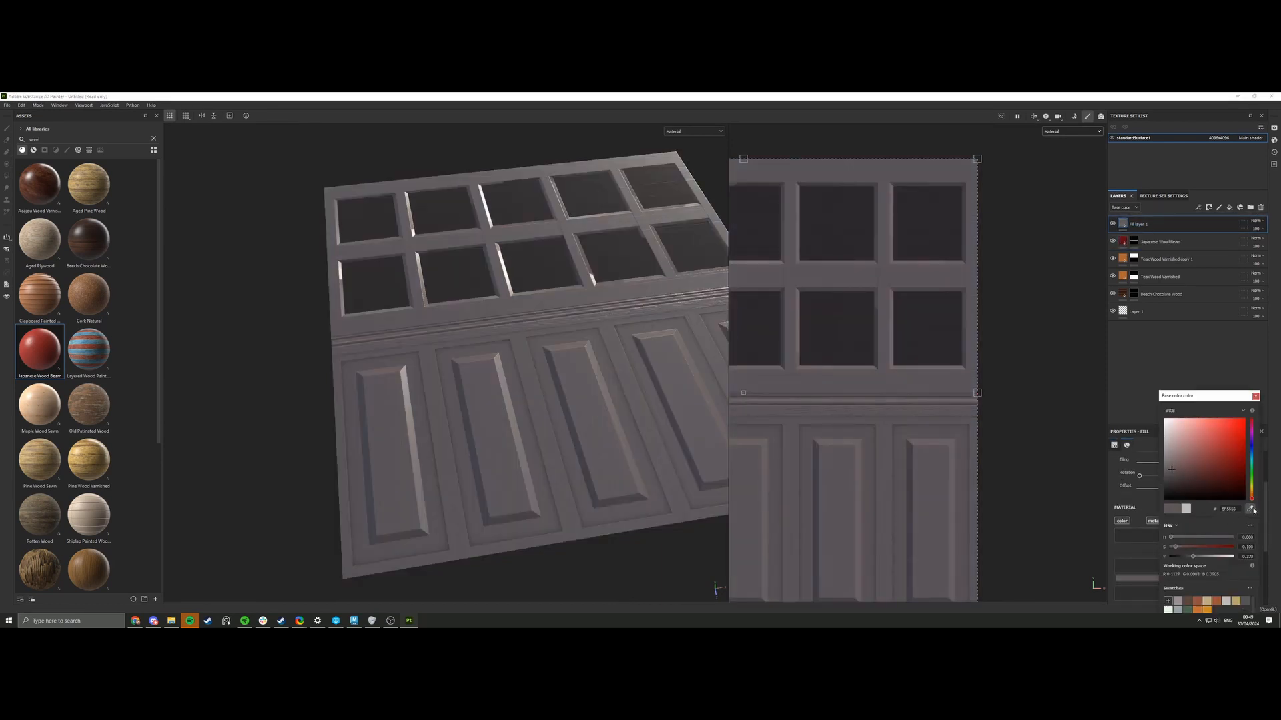
pyautogui.click(1125, 275)
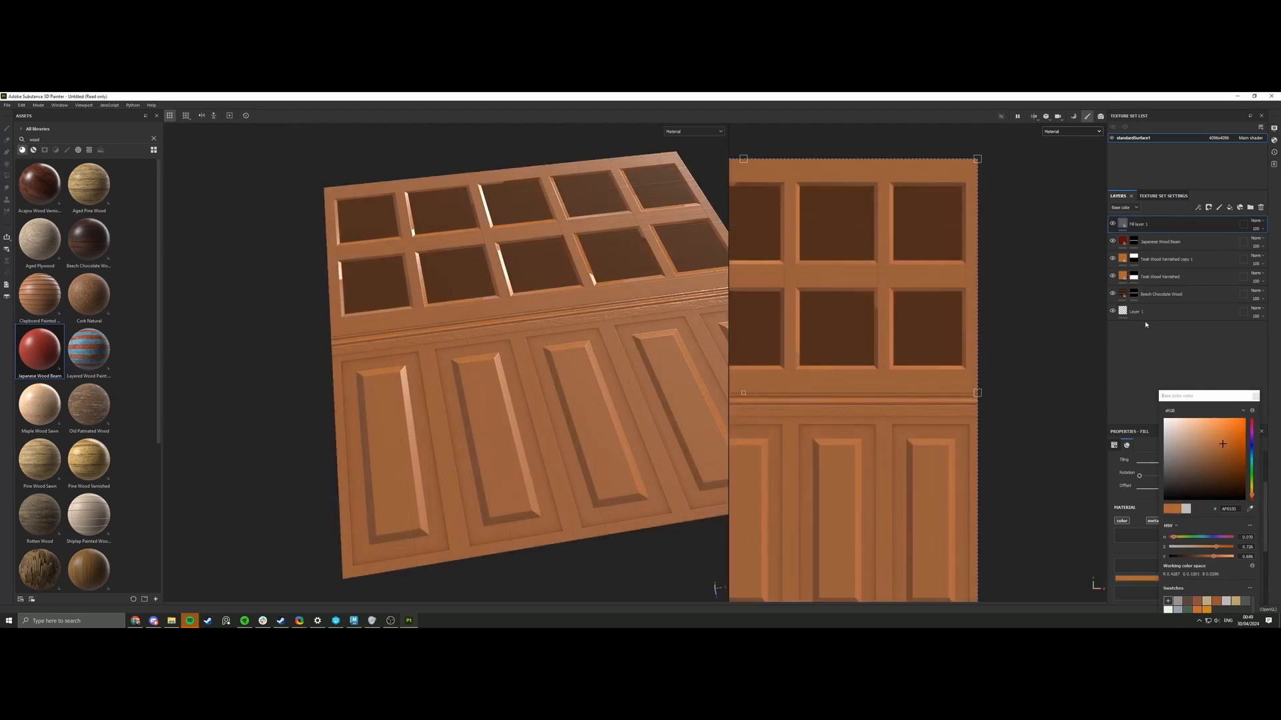
pyautogui.moveTo(1230, 554); pyautogui.dragTo(1221, 556)
# Add a black mask with a Metal Edge Wear generator to the new orange-brown fill layer.
pyautogui.click(1207, 208)
pyautogui.click(1216, 226)
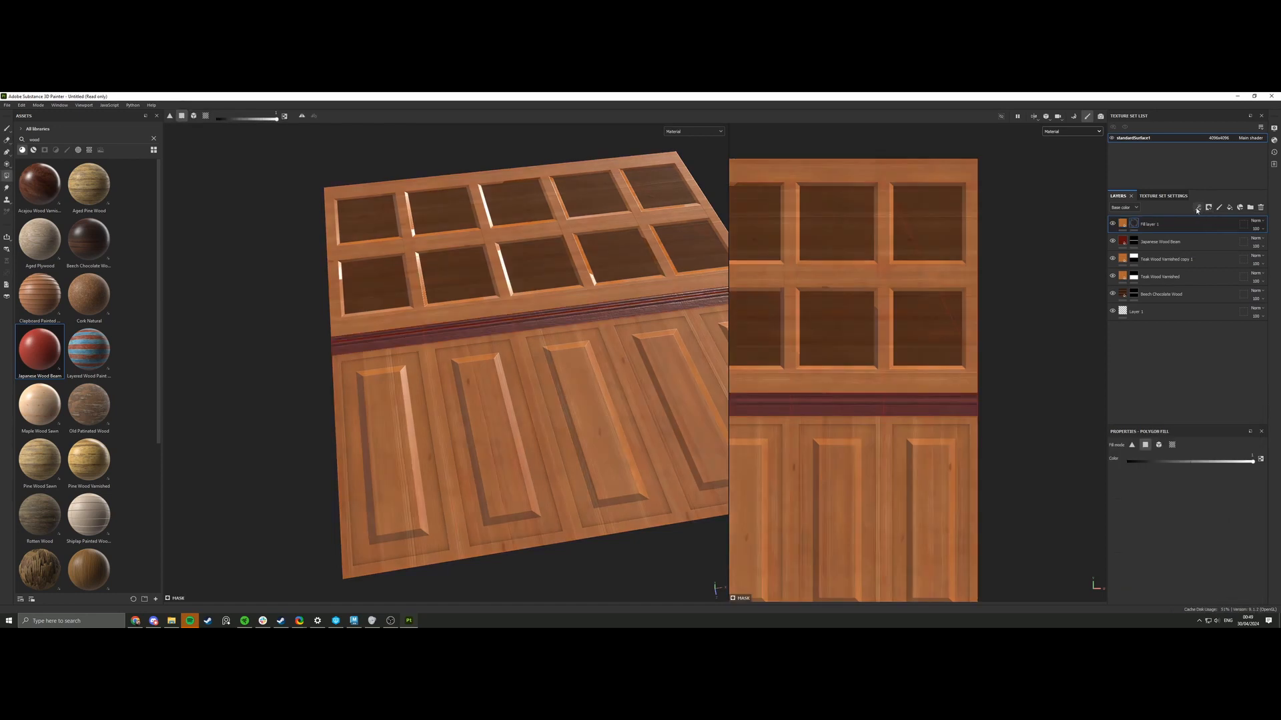
pyautogui.click(1198, 208)
pyautogui.click(1211, 218)
pyautogui.click(1191, 467)
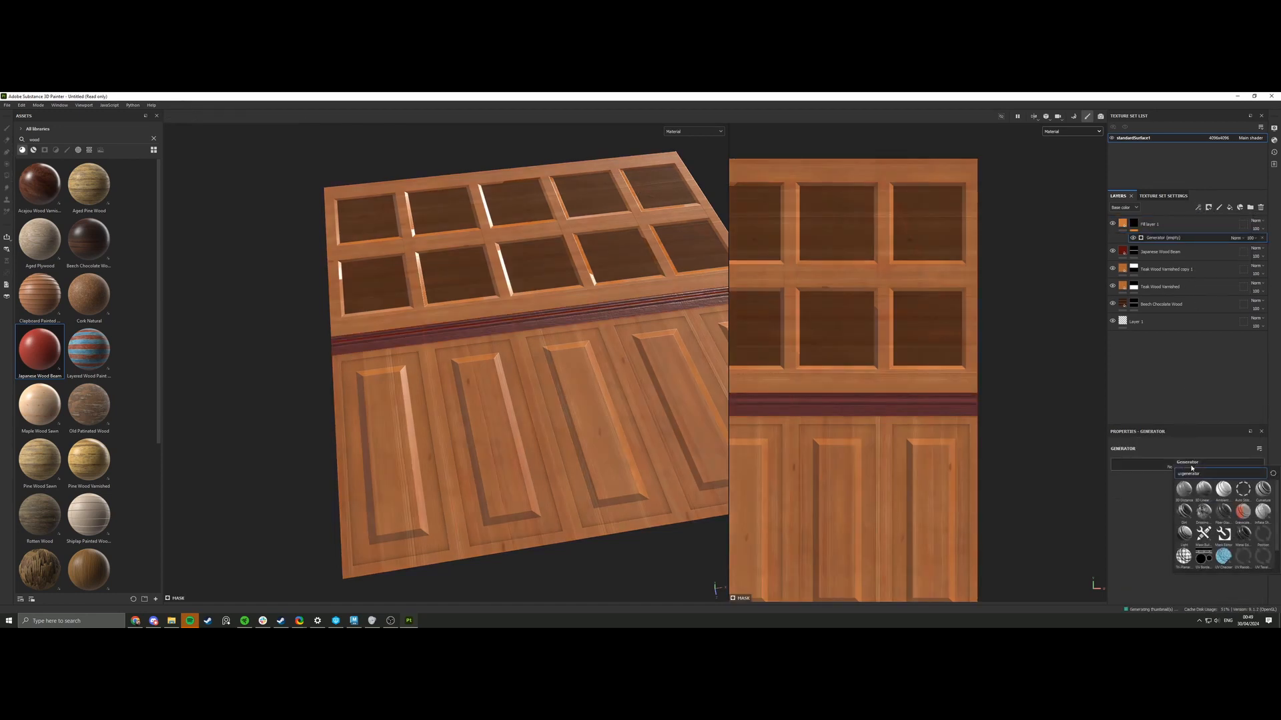
pyautogui.write('edge')
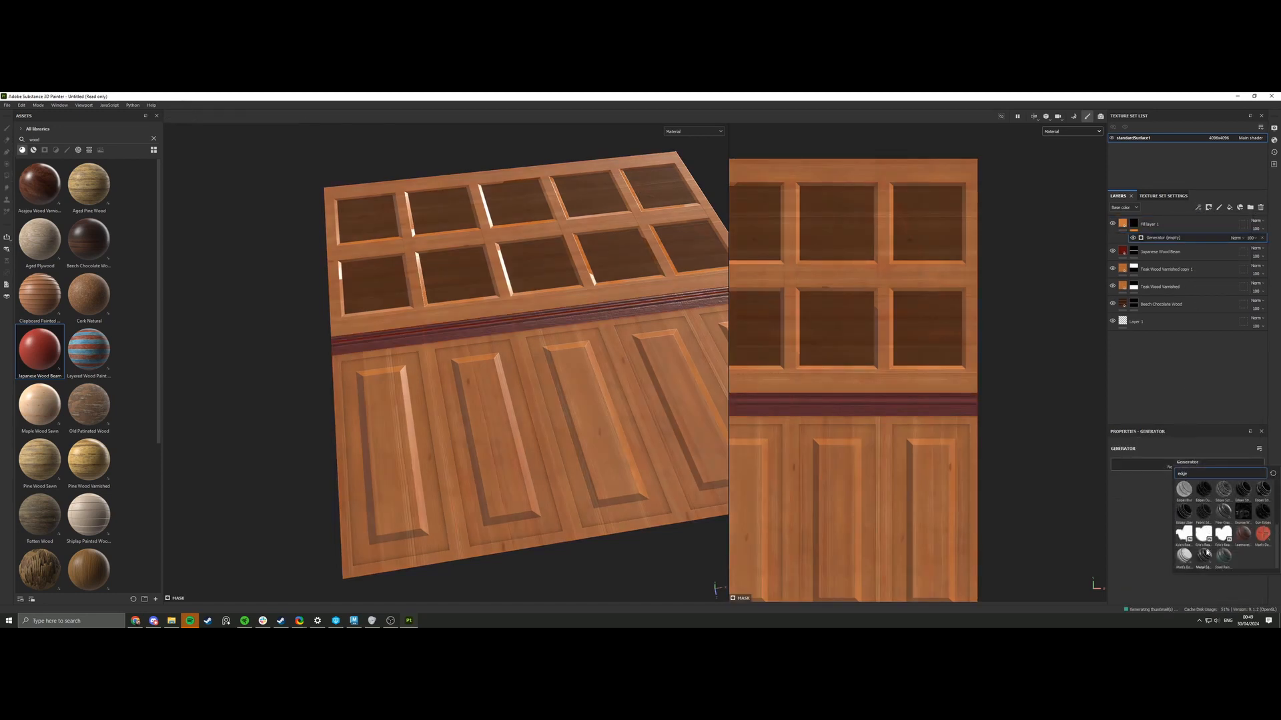
pyautogui.click(1205, 555)
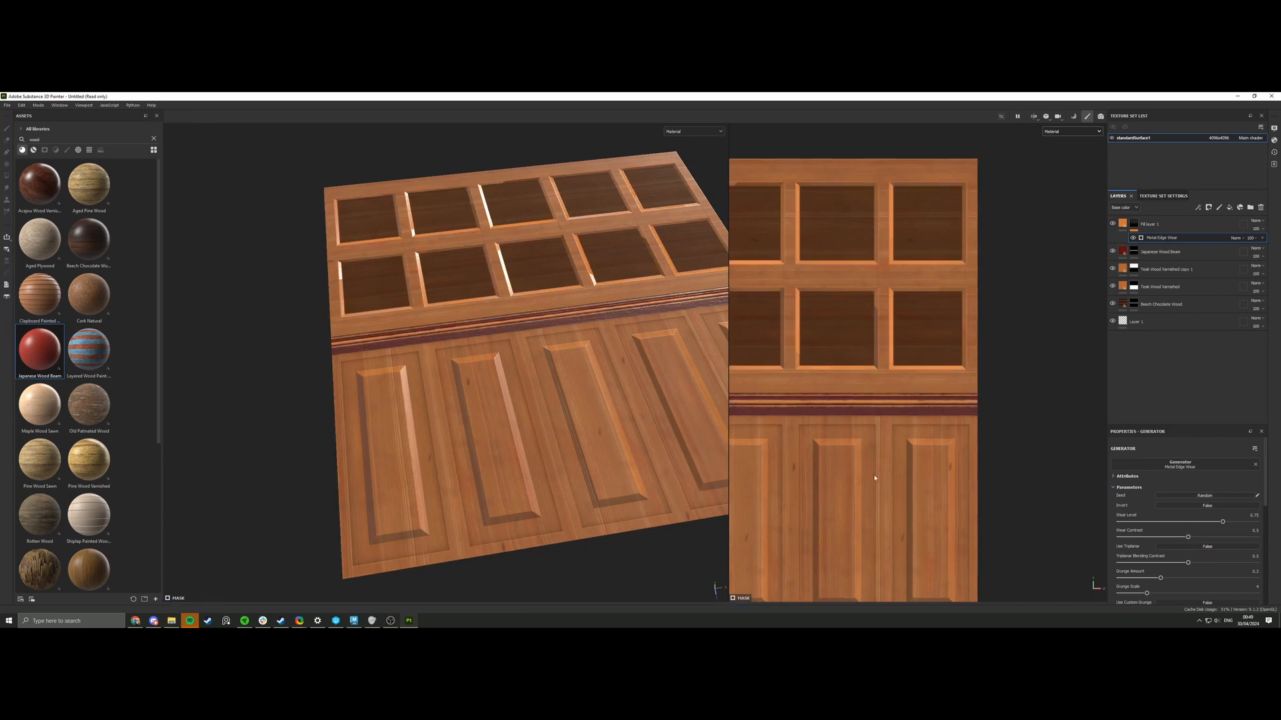
# Raise the wear level of the Metal Edge Wear generator to about 0.82.
pyautogui.scroll(3, 483, 390)
pyautogui.keyDown('alt'); pyautogui.moveTo(483, 390); pyautogui.dragTo(551, 363); pyautogui.keyUp('alt')
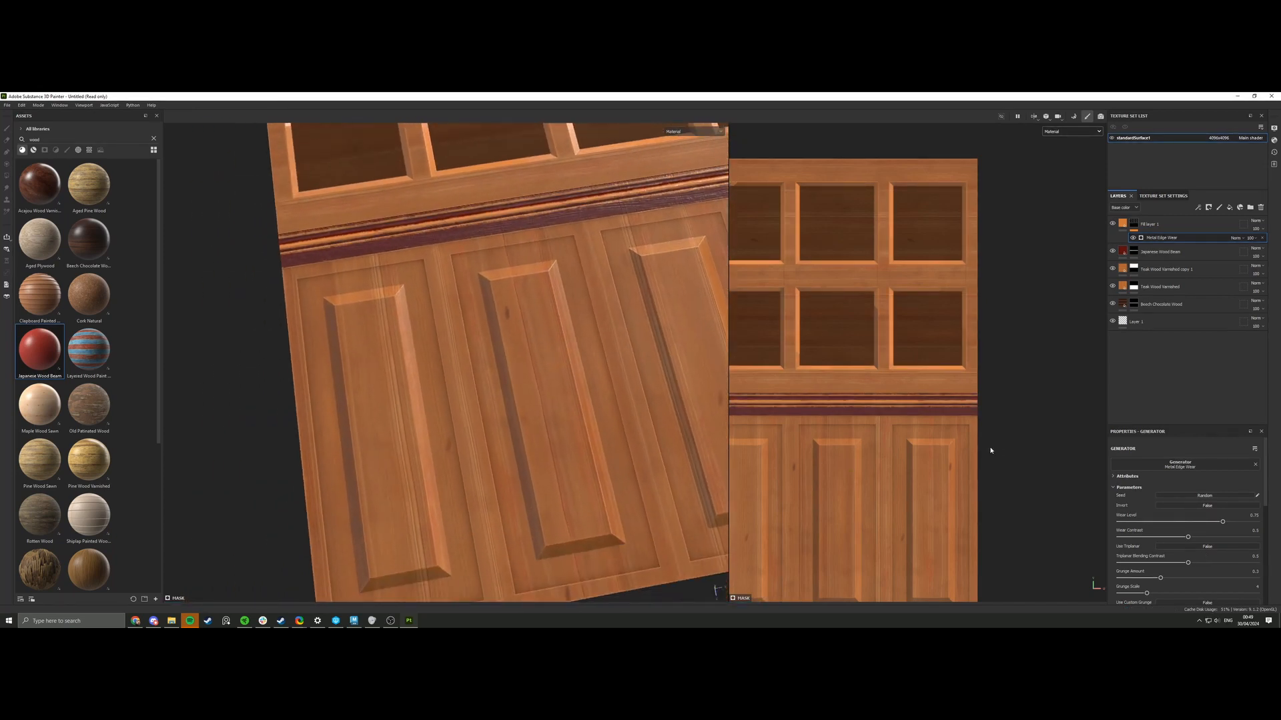
pyautogui.moveTo(1223, 523); pyautogui.dragTo(1237, 525)
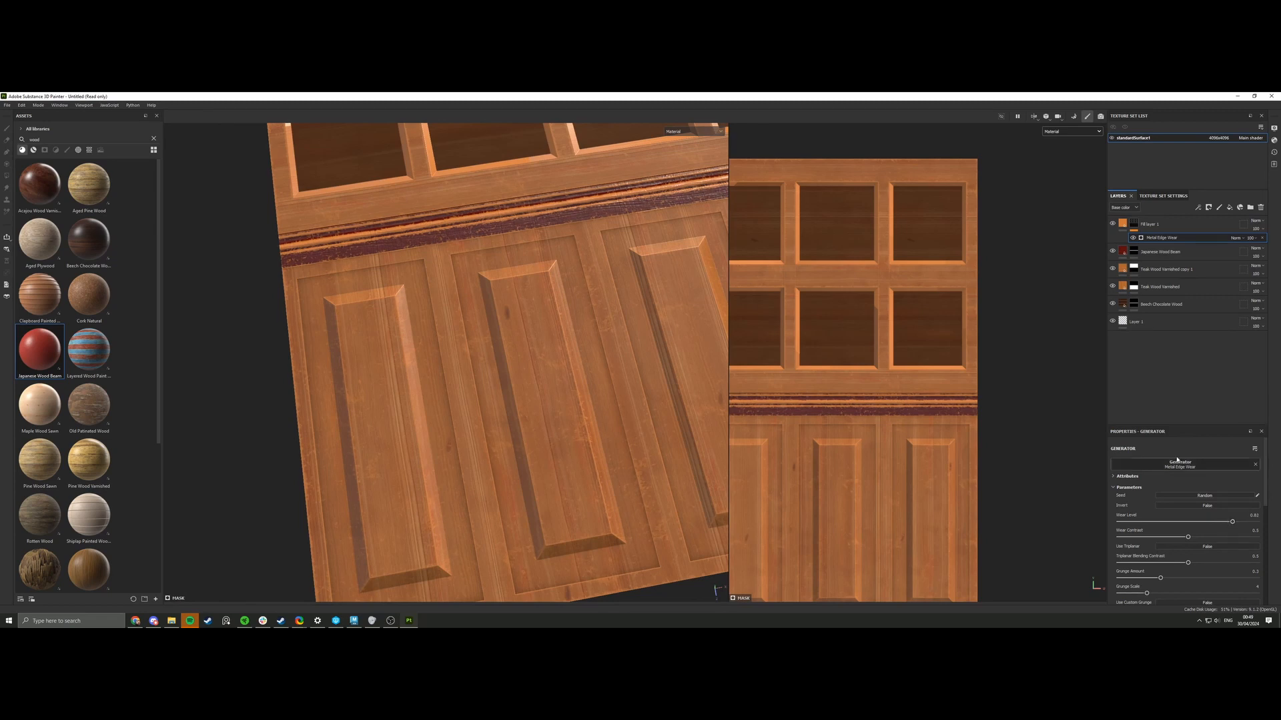
# Create a folder at the top of the layer stack and move the edge wear fill layer into it.
pyautogui.click(1219, 223)
pyautogui.click(1250, 208)
pyautogui.click(1155, 238)
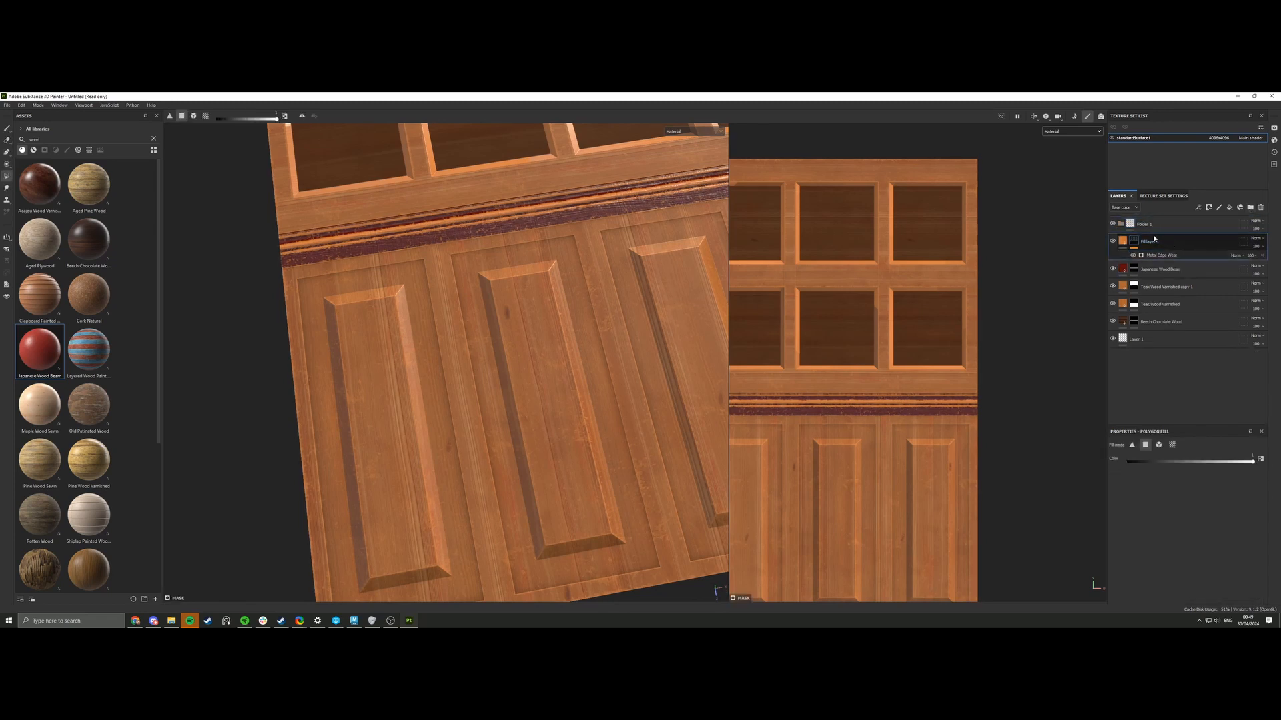
pyautogui.moveTo(1155, 239); pyautogui.dragTo(1159, 226)
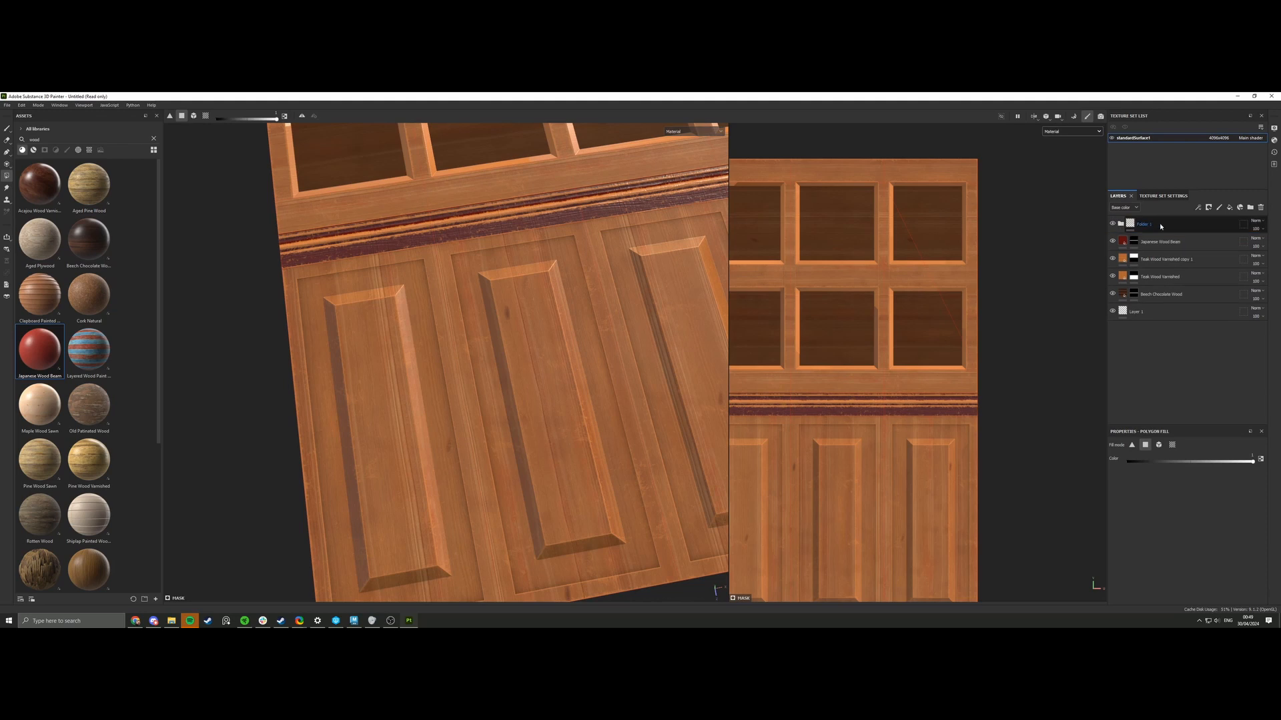
# Add a black mask to the folder and polygon-fill it white over the lower wall panels only.
pyautogui.click(1208, 207)
pyautogui.click(1220, 225)
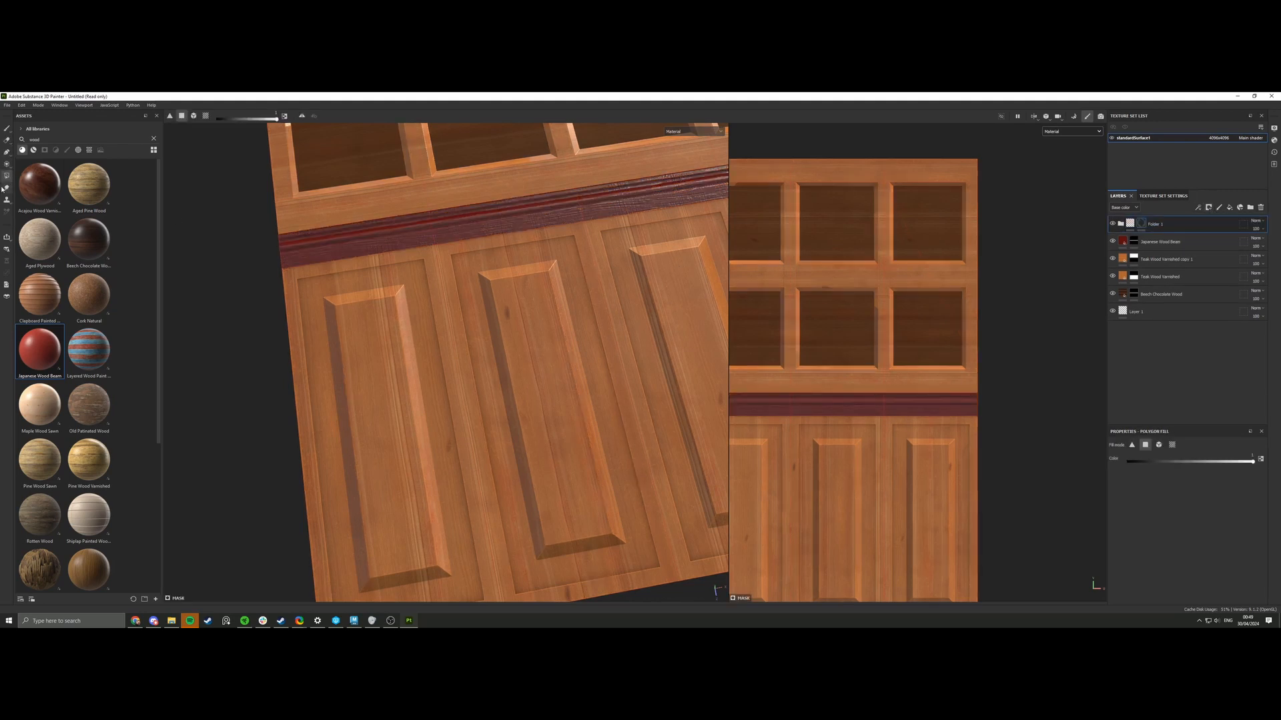
pyautogui.click(391, 336)
pyautogui.keyDown('alt'); pyautogui.moveTo(390, 335); pyautogui.dragTo(320, 360, button='right'); pyautogui.keyUp('alt')
pyautogui.keyDown('alt'); pyautogui.moveTo(320, 361); pyautogui.dragTo(282, 391); pyautogui.keyUp('alt')
pyautogui.moveTo(207, 464); pyautogui.dragTo(537, 368)
pyautogui.keyDown('alt'); pyautogui.moveTo(327, 360); pyautogui.dragTo(450, 378, button='middle'); pyautogui.keyUp('alt')
pyautogui.keyDown('alt'); pyautogui.moveTo(450, 379); pyautogui.dragTo(460, 374, button='right'); pyautogui.keyUp('alt')
pyautogui.keyDown('alt'); pyautogui.moveTo(461, 374); pyautogui.dragTo(406, 347); pyautogui.keyUp('alt')
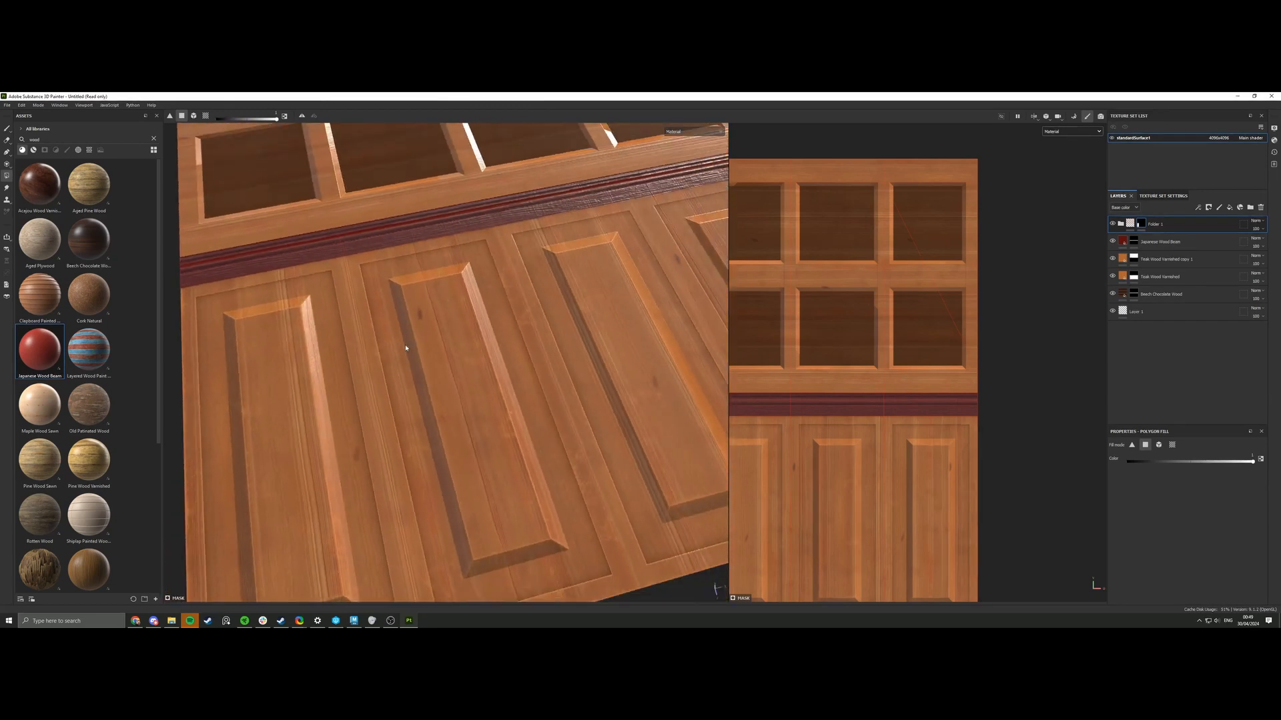
# Lower the wear contrast of the Metal Edge Wear generator inside the folder to about 0.04.
pyautogui.click(1121, 224)
pyautogui.click(1159, 256)
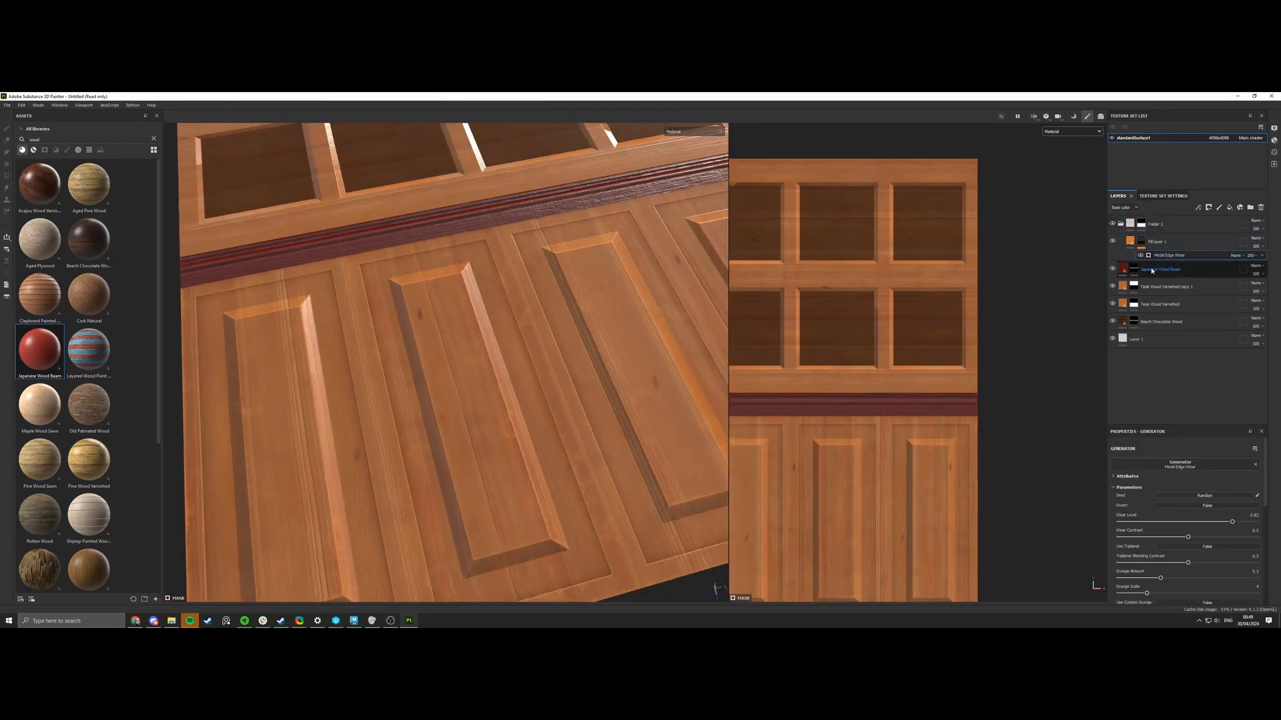
pyautogui.scroll(-5, 600, 320)
pyautogui.scroll(4, 781, 333)
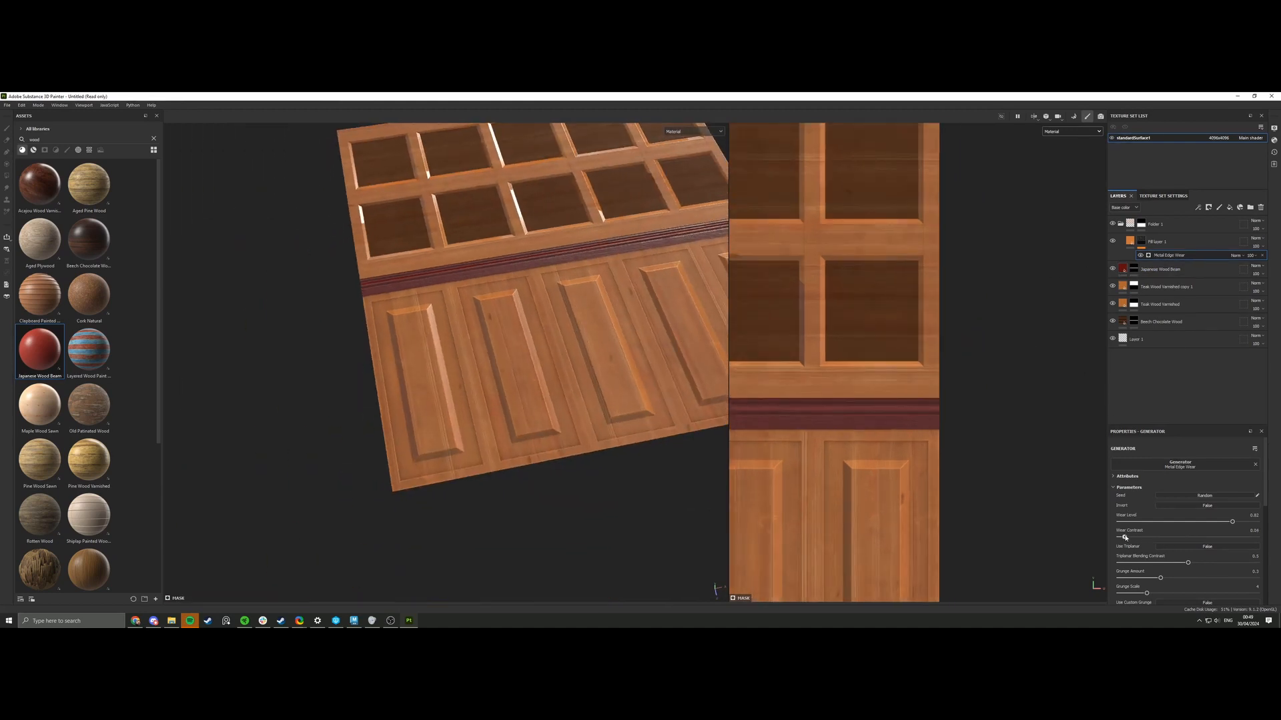
pyautogui.keyDown('alt'); pyautogui.moveTo(454, 400); pyautogui.dragTo(558, 419, button='right'); pyautogui.keyUp('alt')
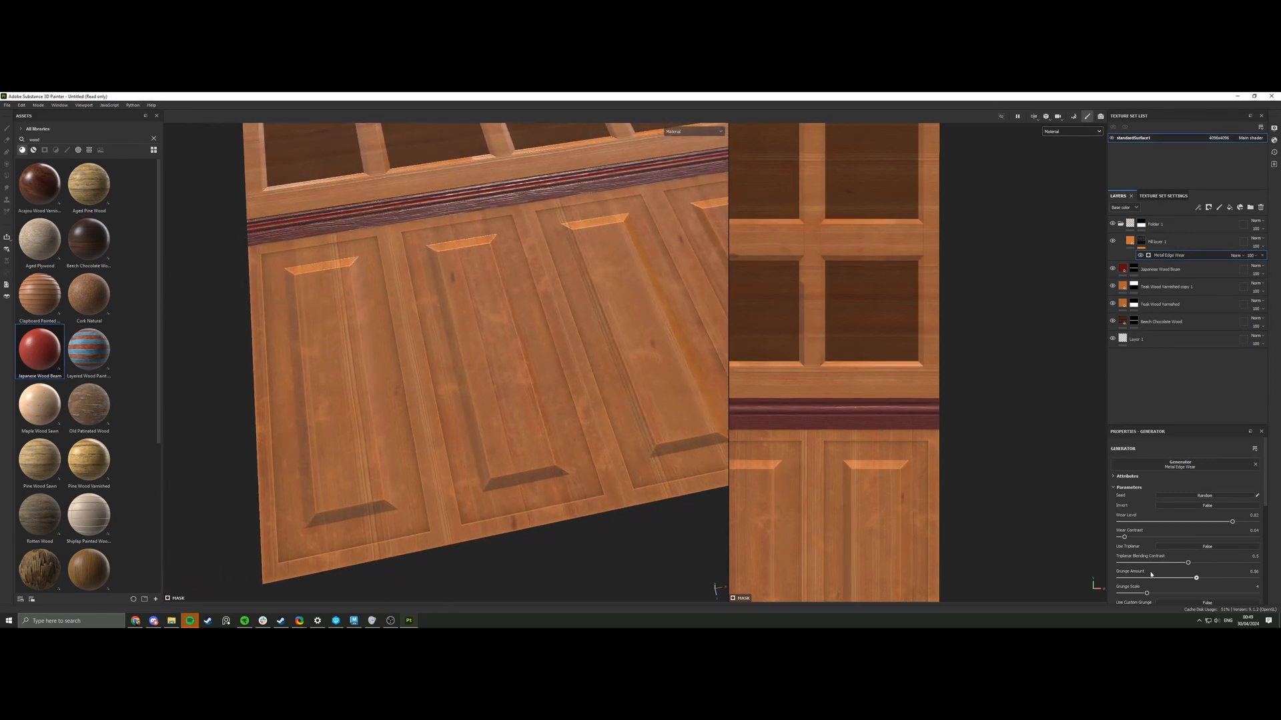
# Set the Metal Edge Wear generator's grunge amount to about 0.3 and its grunge scale to 1.
pyautogui.moveTo(1144, 575); pyautogui.dragTo(1143, 577)
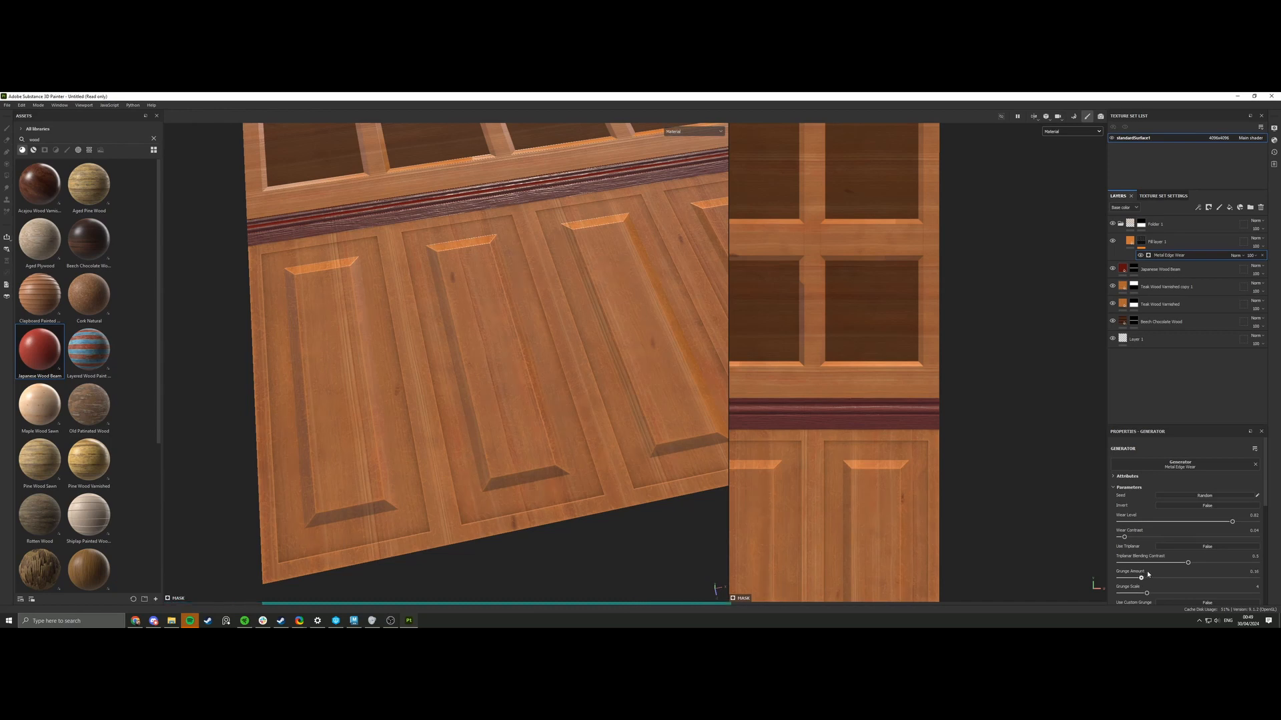
pyautogui.click(1160, 576)
pyautogui.moveTo(1146, 595); pyautogui.dragTo(1119, 596)
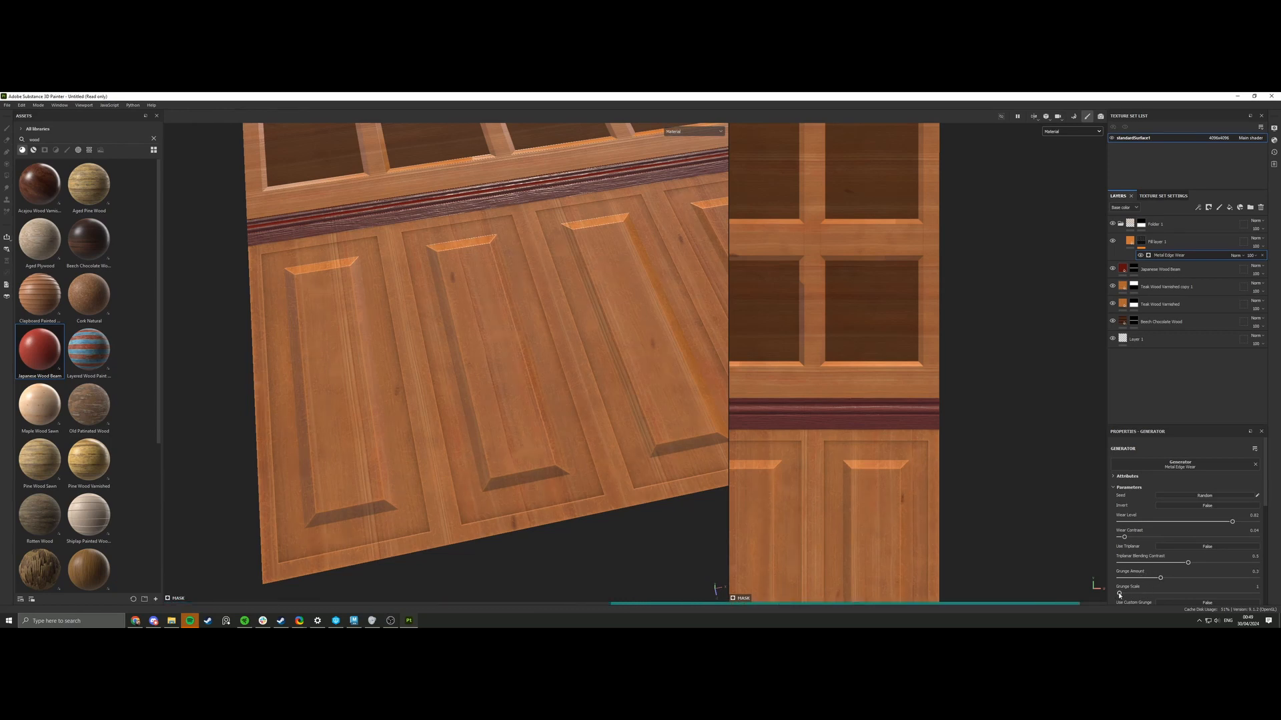
pyautogui.keyDown('alt'); pyautogui.moveTo(654, 403); pyautogui.dragTo(566, 411, button='right'); pyautogui.keyUp('alt')
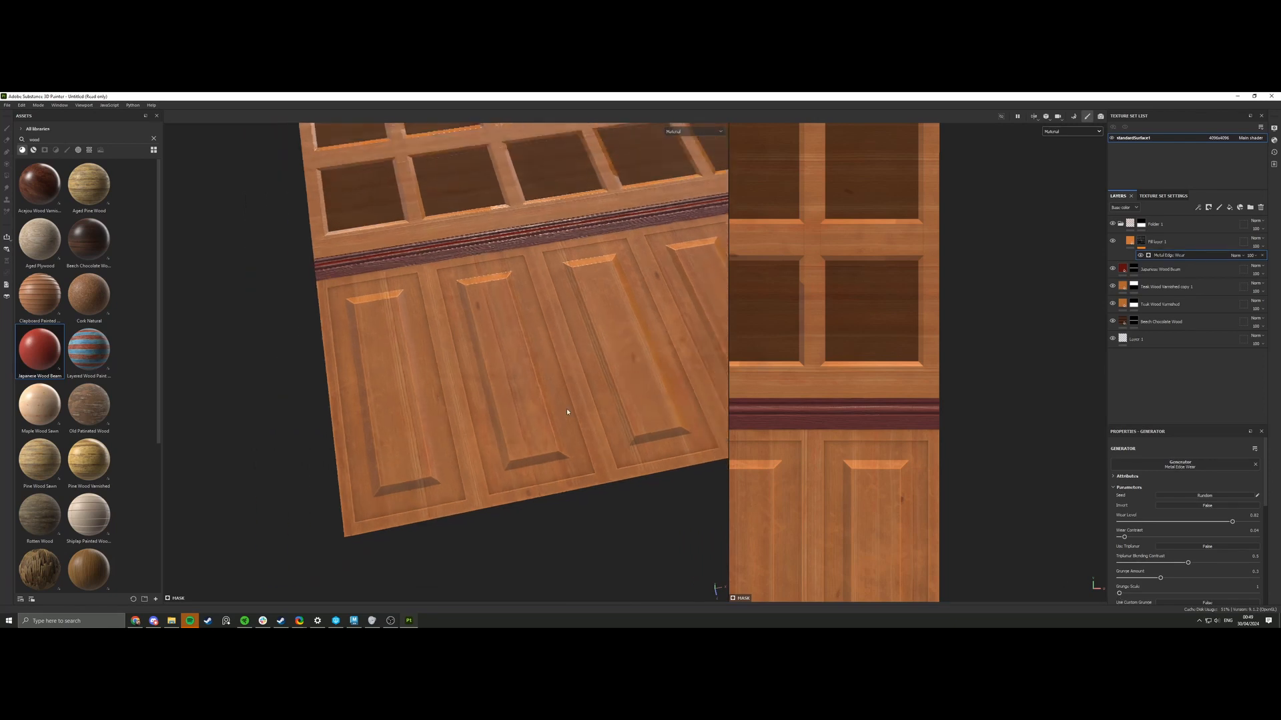
pyautogui.keyDown('alt'); pyautogui.moveTo(567, 411); pyautogui.dragTo(531, 426, button='middle'); pyautogui.keyUp('alt')
pyautogui.keyDown('alt'); pyautogui.moveTo(531, 426); pyautogui.dragTo(768, 418, button='right'); pyautogui.keyUp('alt')
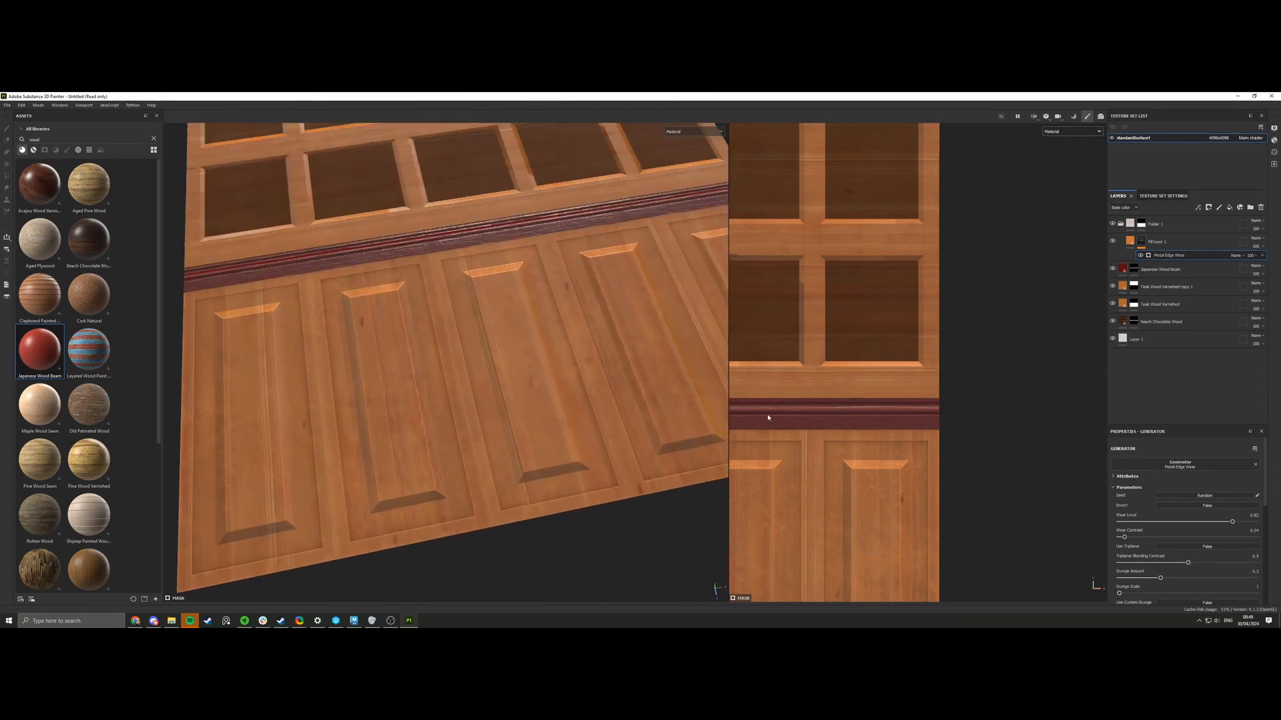
# Change the edge wear fill layer's base color to a darker brown, sampled from the wood panels and reduced in brightness.
pyautogui.click(1129, 241)
pyautogui.click(1126, 538)
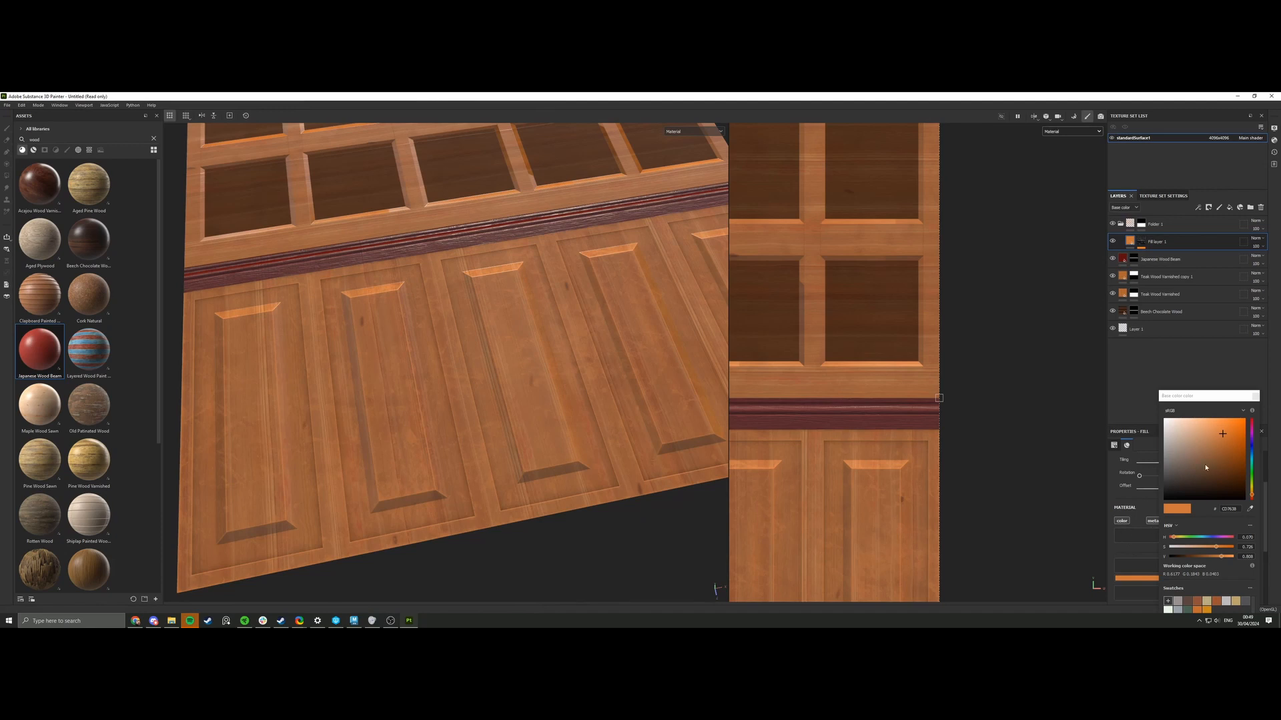
pyautogui.moveTo(1205, 467); pyautogui.dragTo(1177, 461)
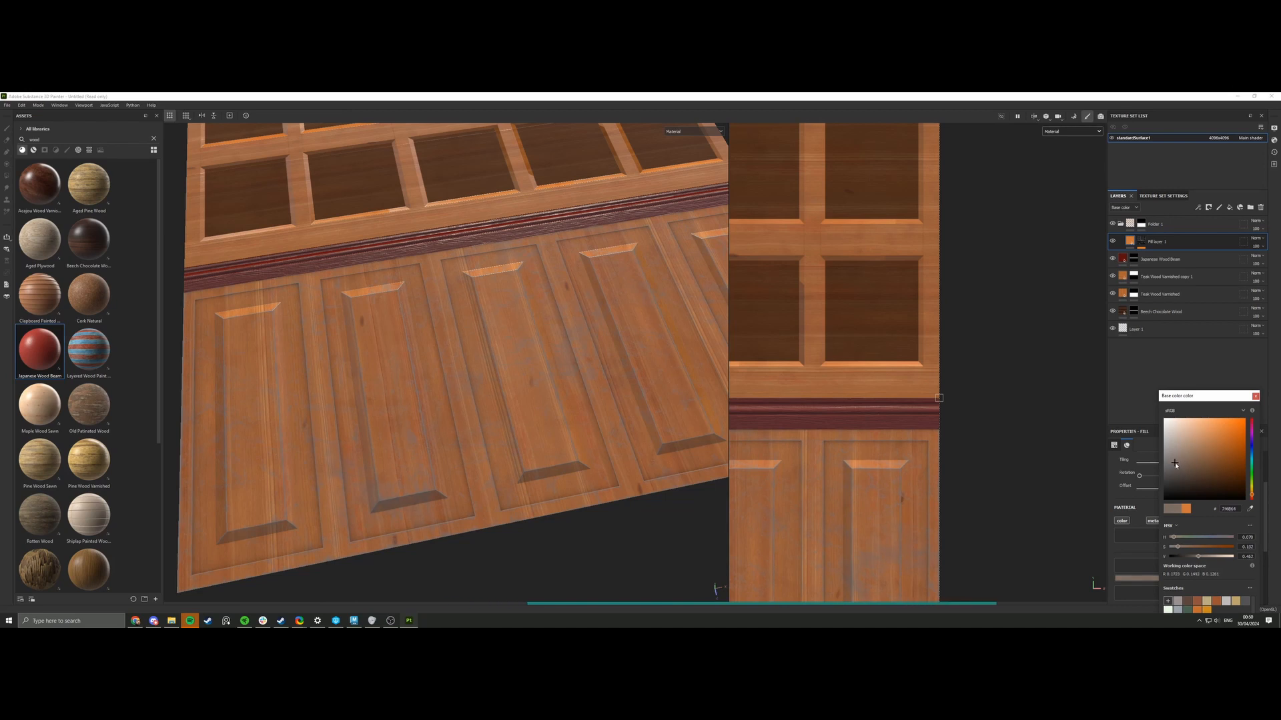
pyautogui.click(1223, 440)
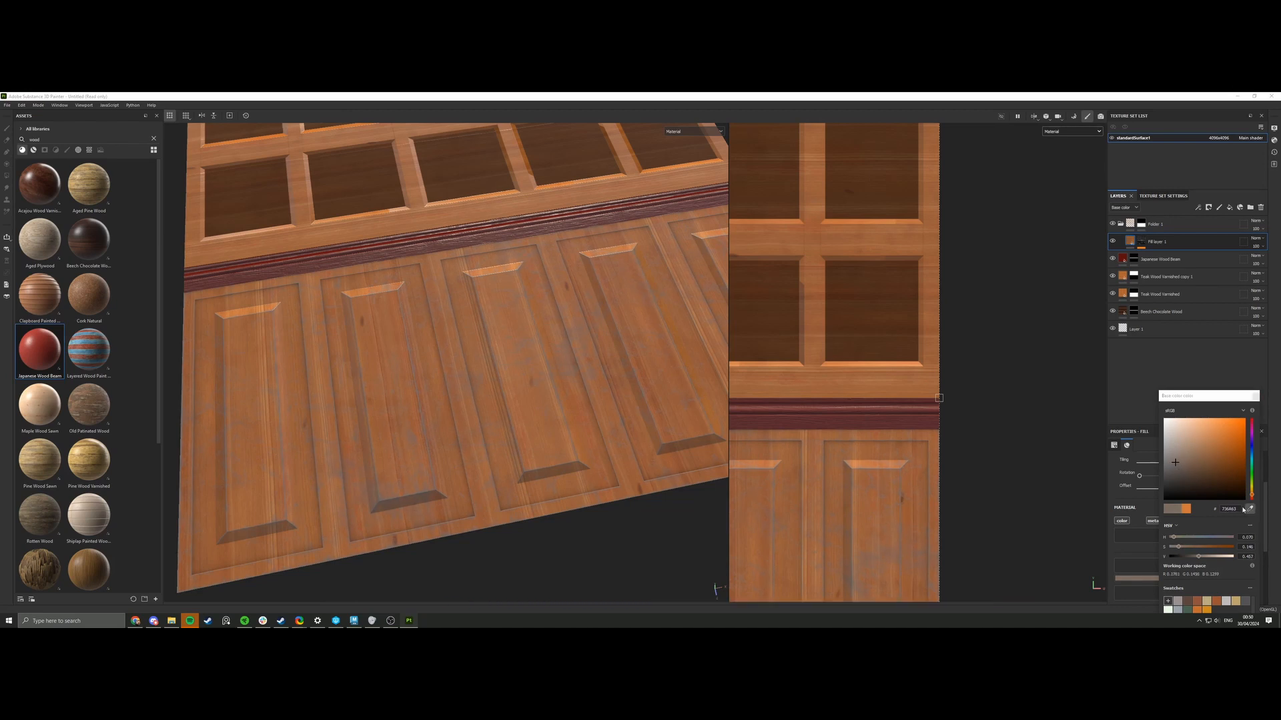
pyautogui.click(683, 419)
pyautogui.moveTo(1217, 557); pyautogui.dragTo(1206, 557)
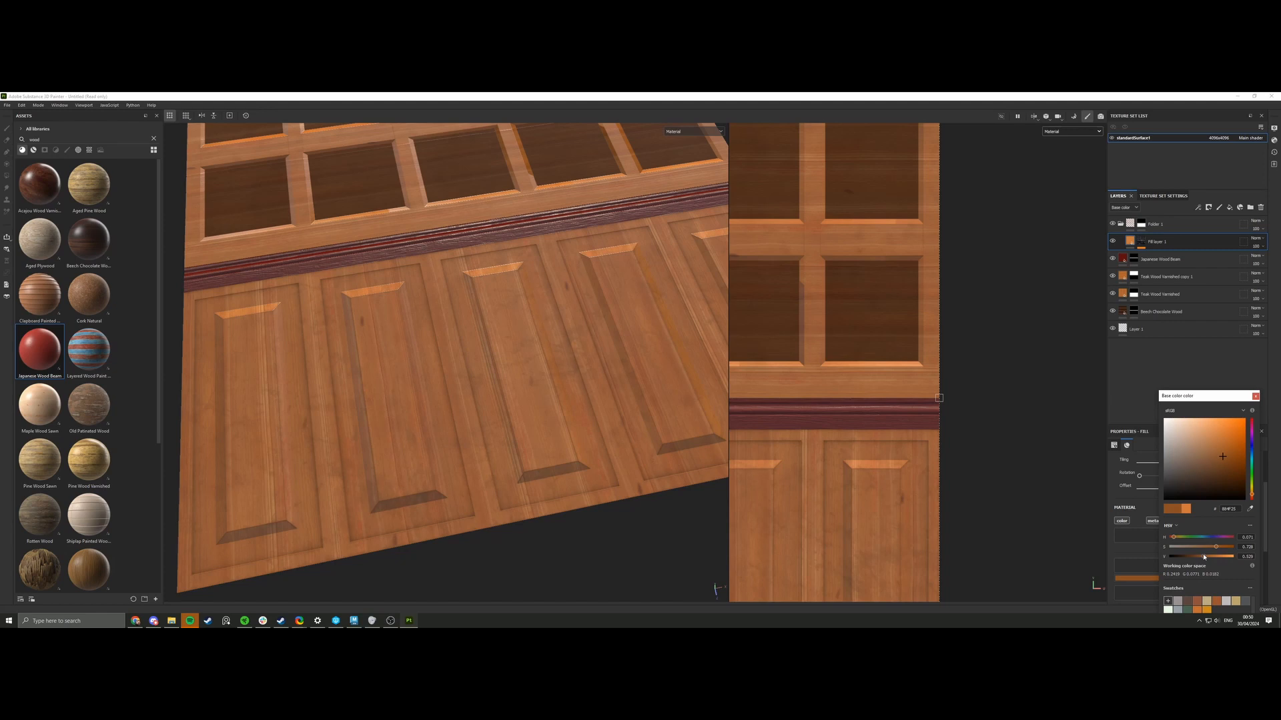
pyautogui.scroll(-5, 585, 443)
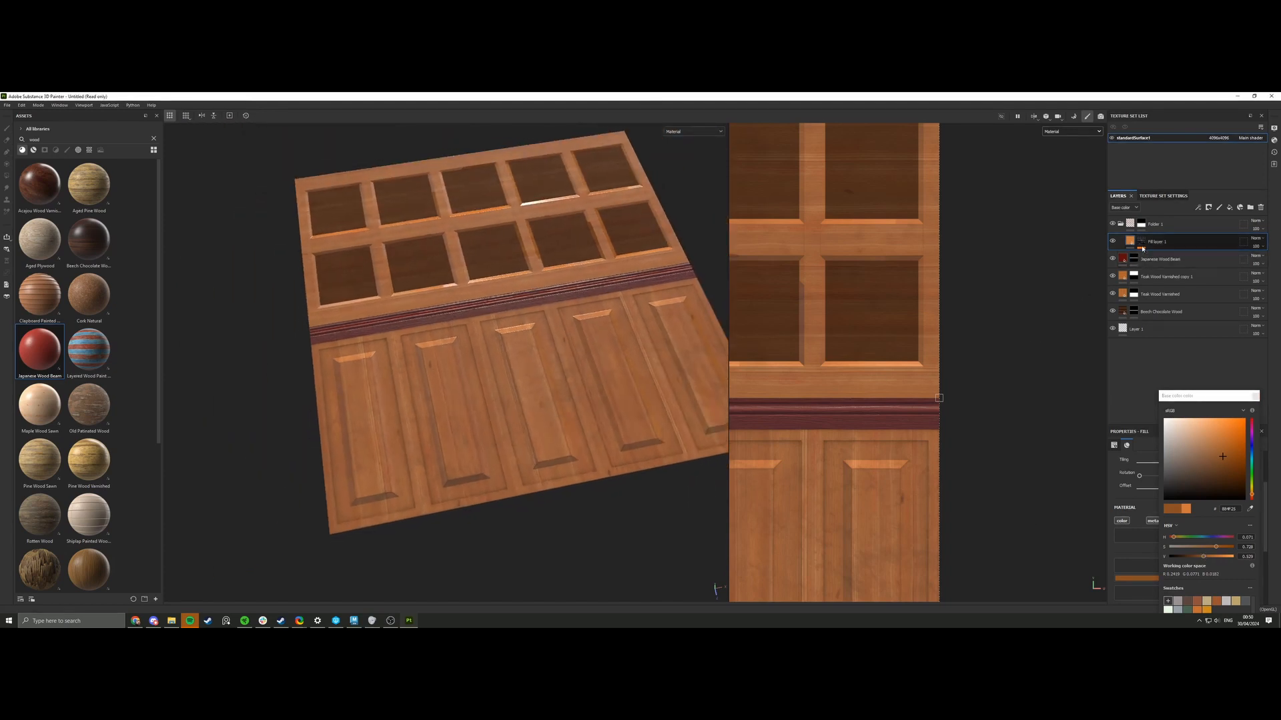
# Reduce the grunge amount of the Metal Edge Wear generator to about 0.16.
pyautogui.click(1141, 247)
pyautogui.click(1159, 255)
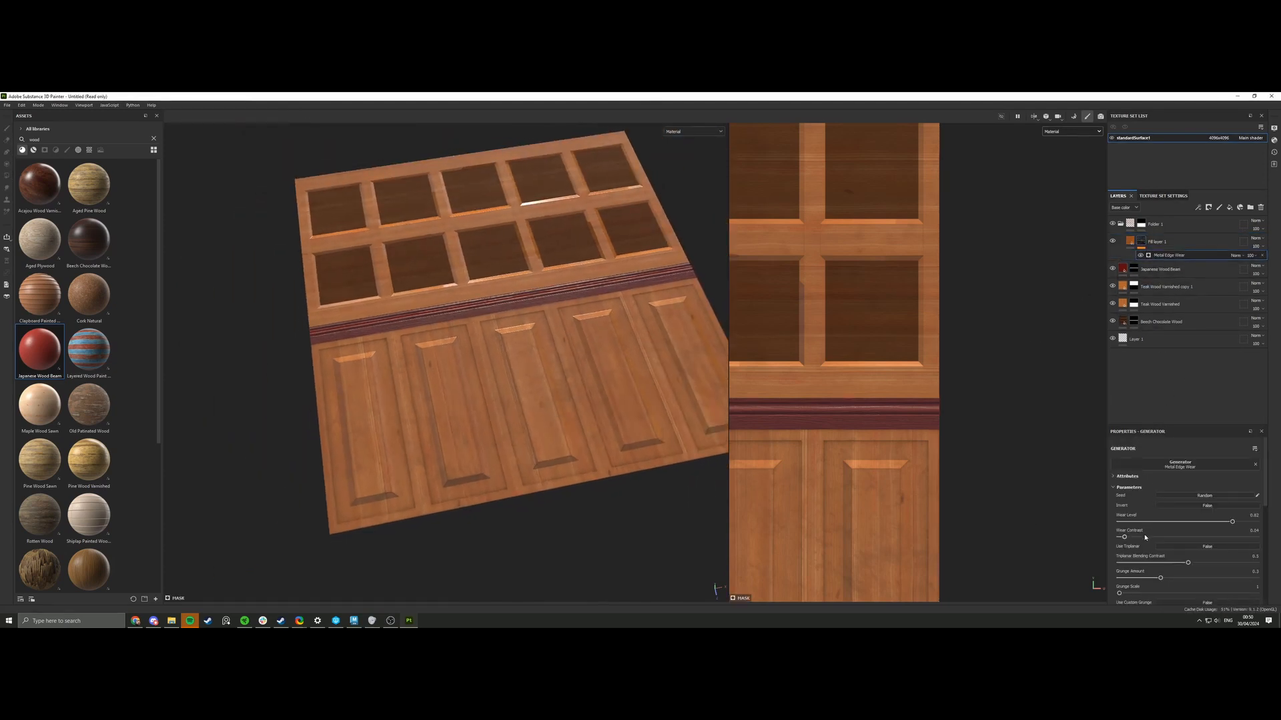
pyautogui.moveTo(1126, 580); pyautogui.dragTo(1140, 580)
pyautogui.scroll(5, 525, 461)
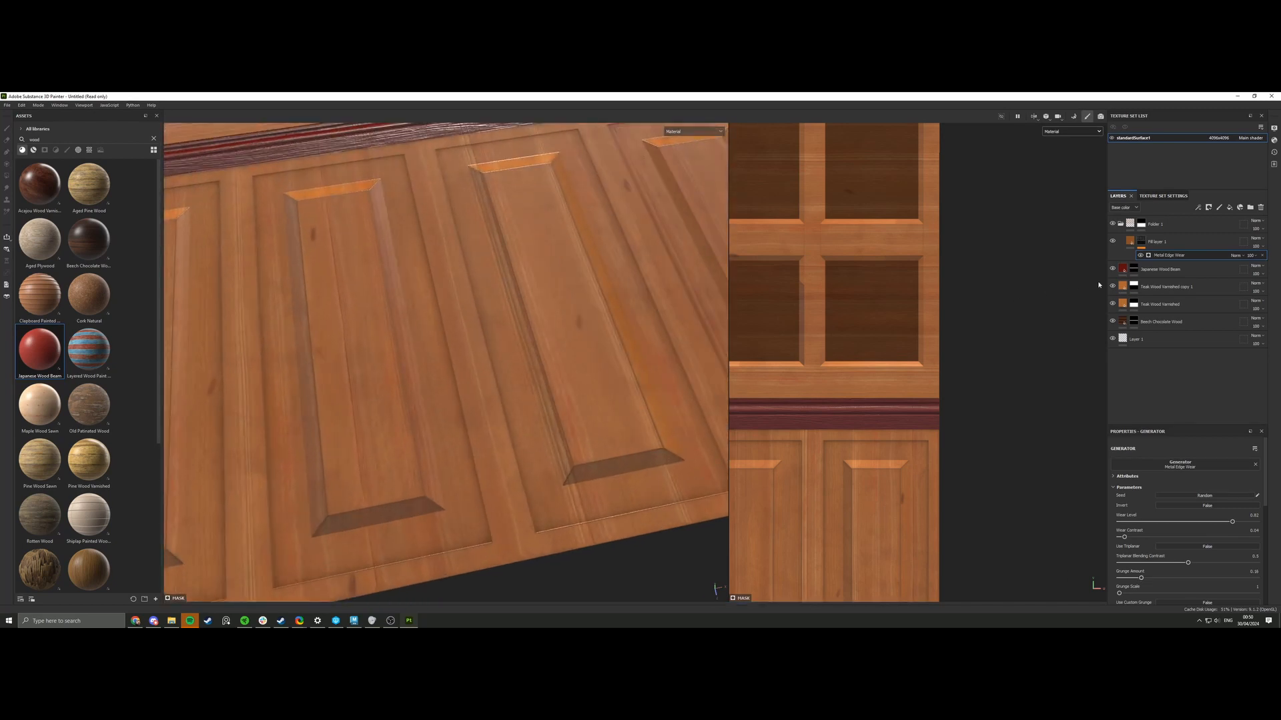
# Compare the material settings of the lower teak layer with those of the edge wear fill layer.
pyautogui.click(1123, 306)
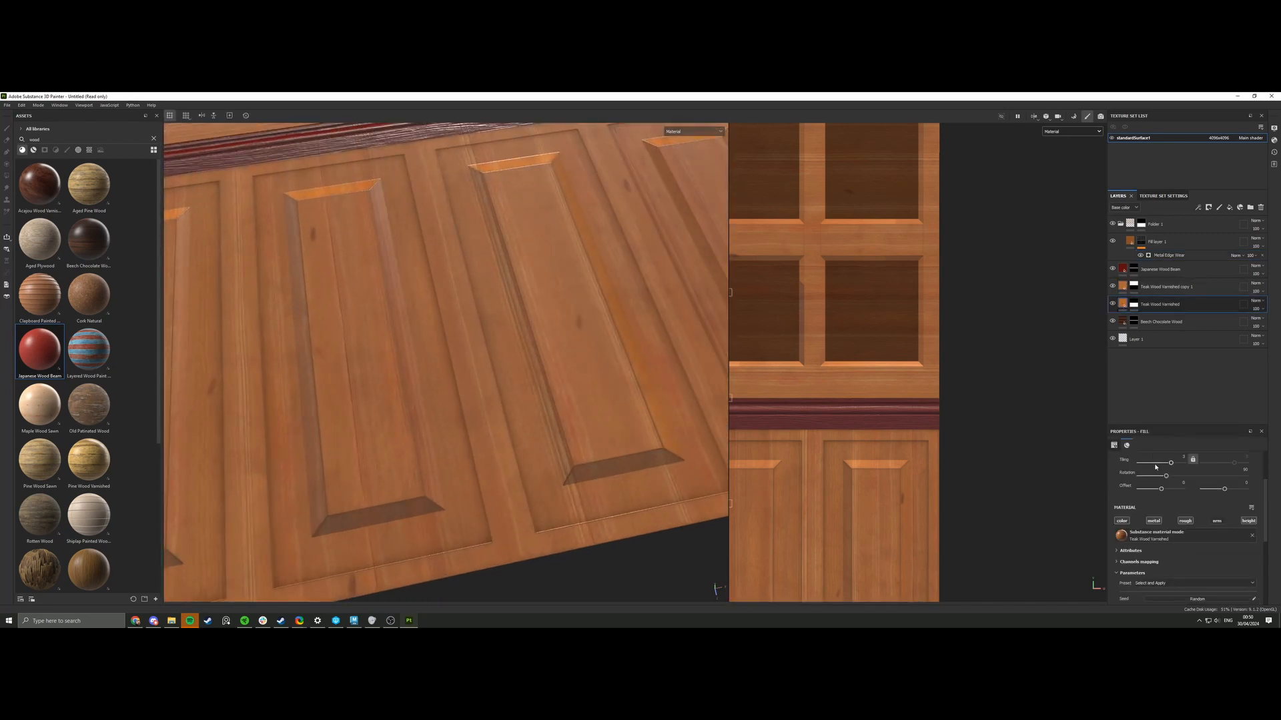
pyautogui.click(1160, 242)
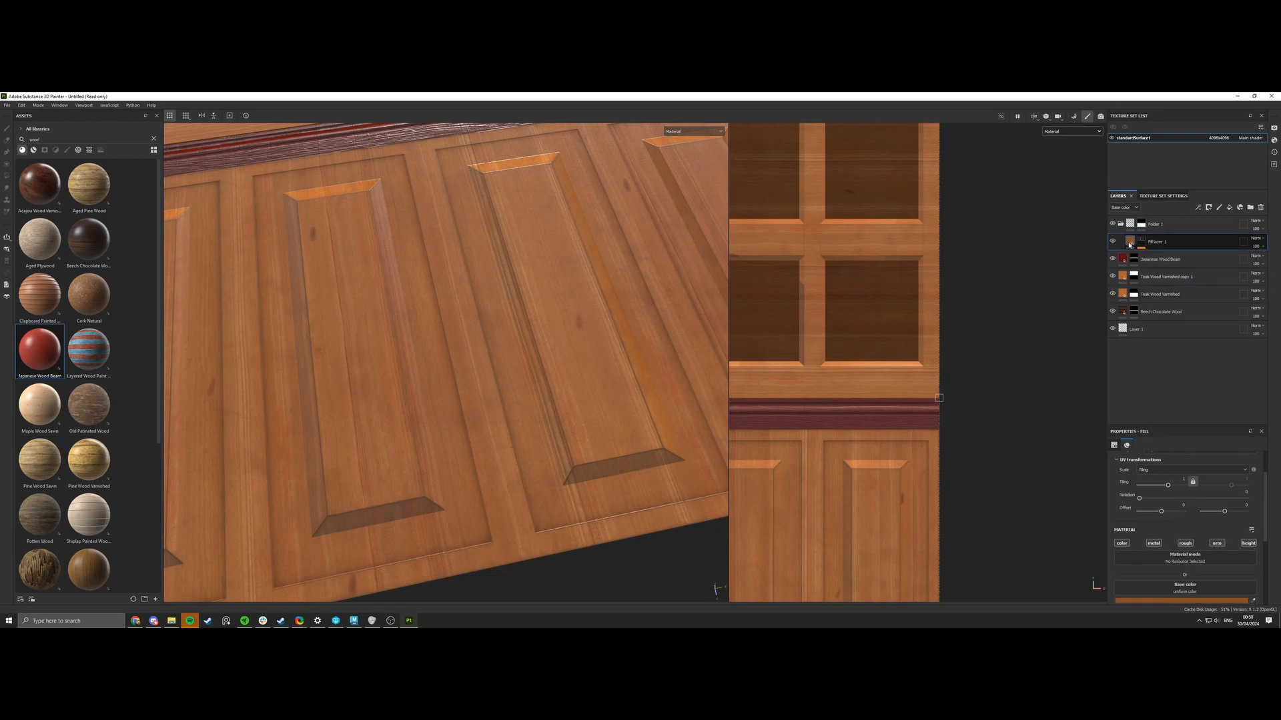
pyautogui.scroll(-3, 1182, 511)
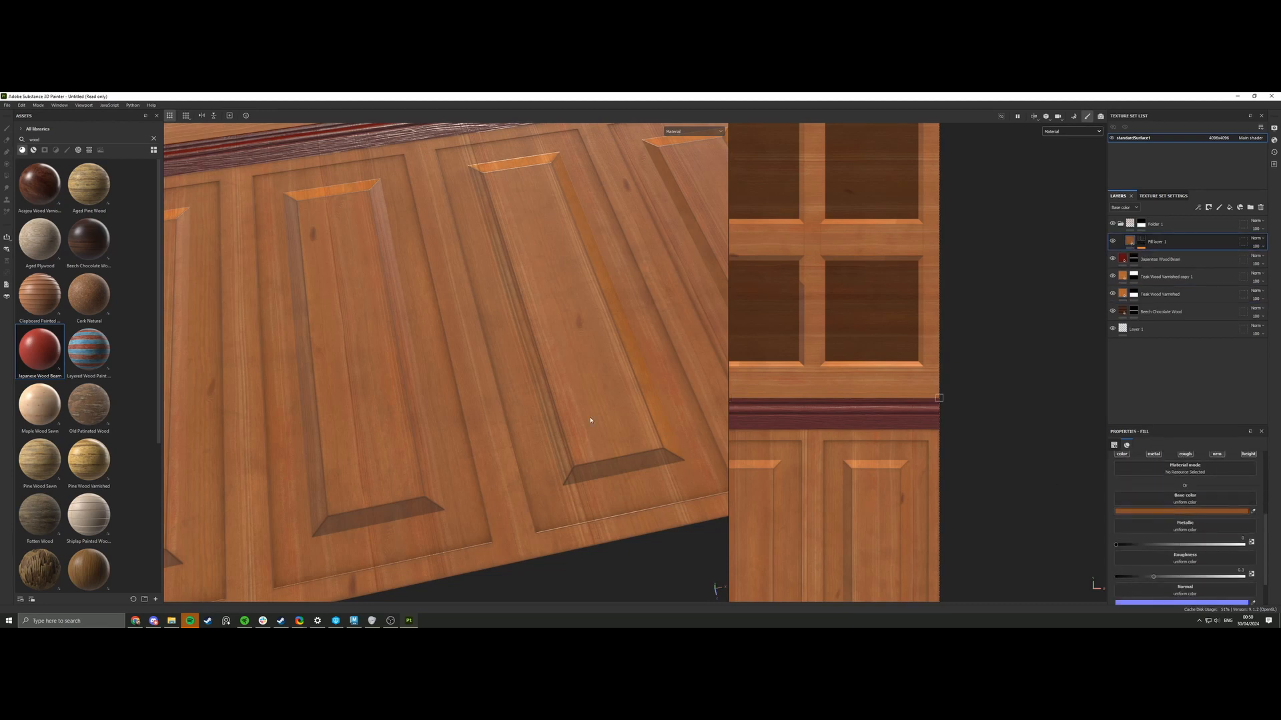
pyautogui.scroll(-5, 591, 420)
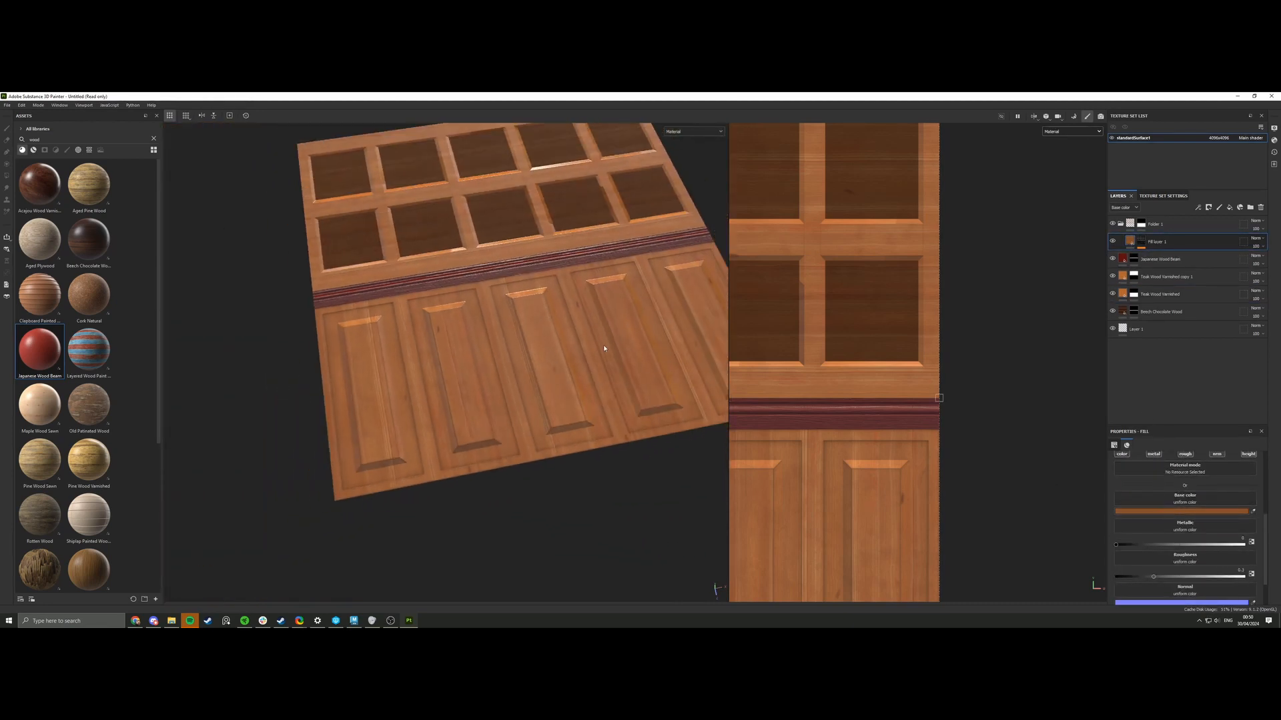
pyautogui.click(1141, 242)
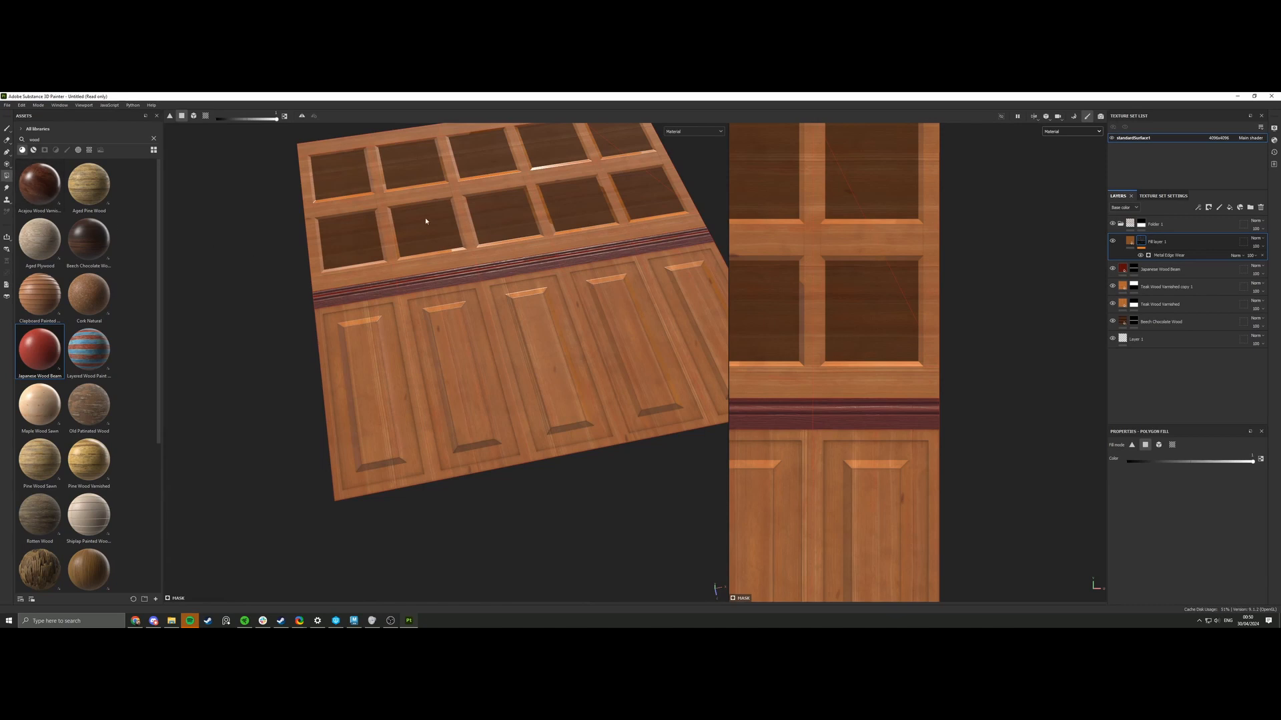
# Examine the frame edges and recessed panels of the upper wall section up close from several angles.
pyautogui.keyDown('alt'); pyautogui.moveTo(425, 217); pyautogui.dragTo(309, 244); pyautogui.keyUp('alt')
pyautogui.moveTo(553, 270); pyautogui.dragTo(711, 340)
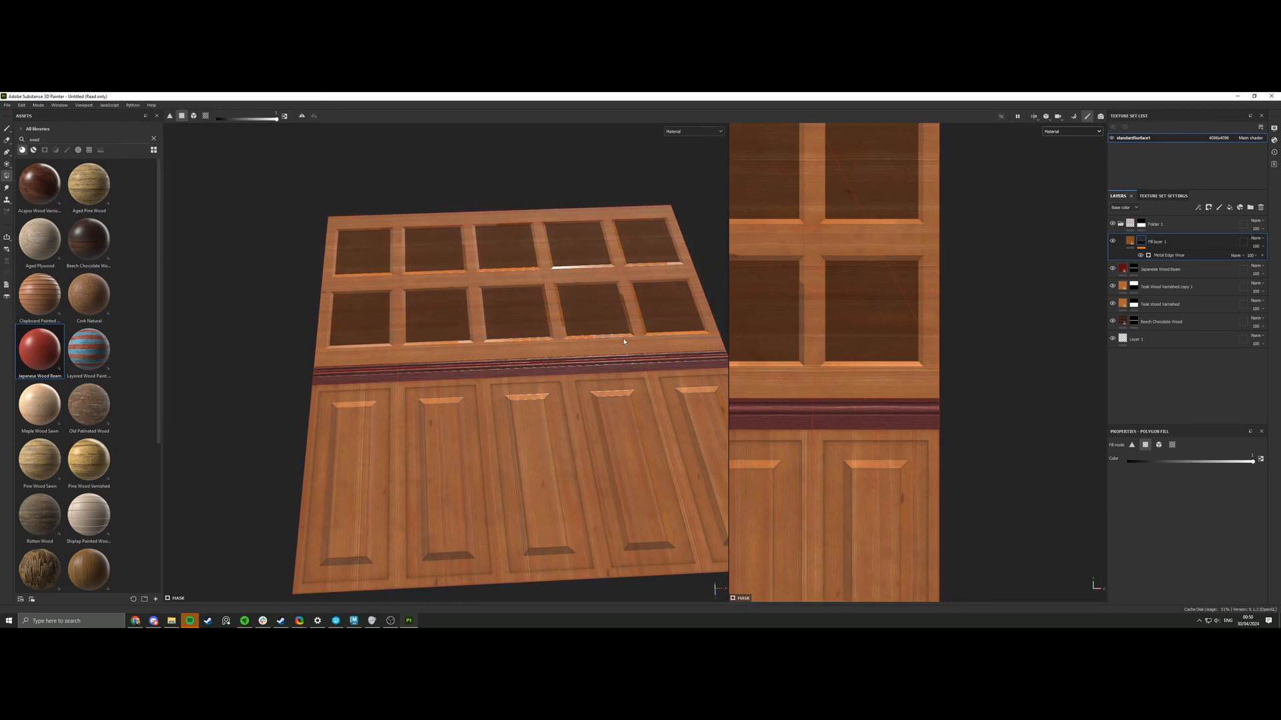
pyautogui.scroll(3, 529, 306)
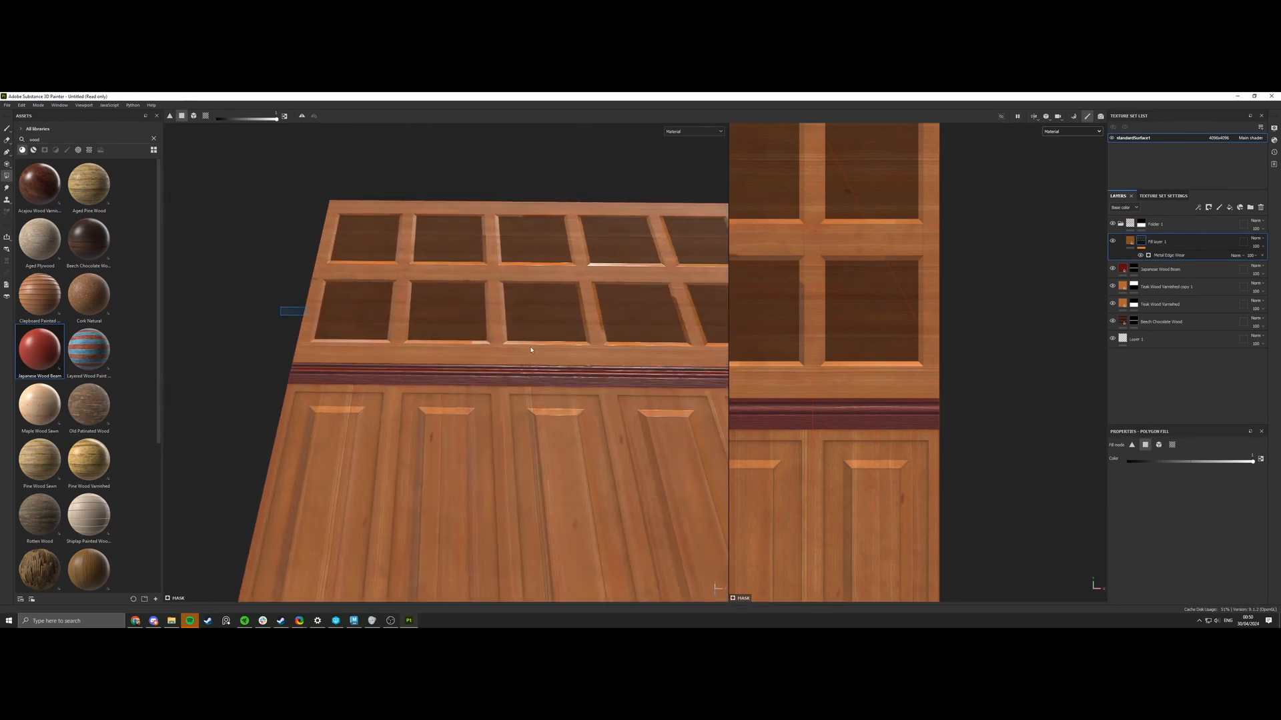
pyautogui.moveTo(531, 349); pyautogui.dragTo(608, 348)
pyautogui.scroll(3, 477, 286)
pyautogui.keyDown('alt'); pyautogui.moveTo(478, 287); pyautogui.dragTo(514, 316); pyautogui.keyUp('alt')
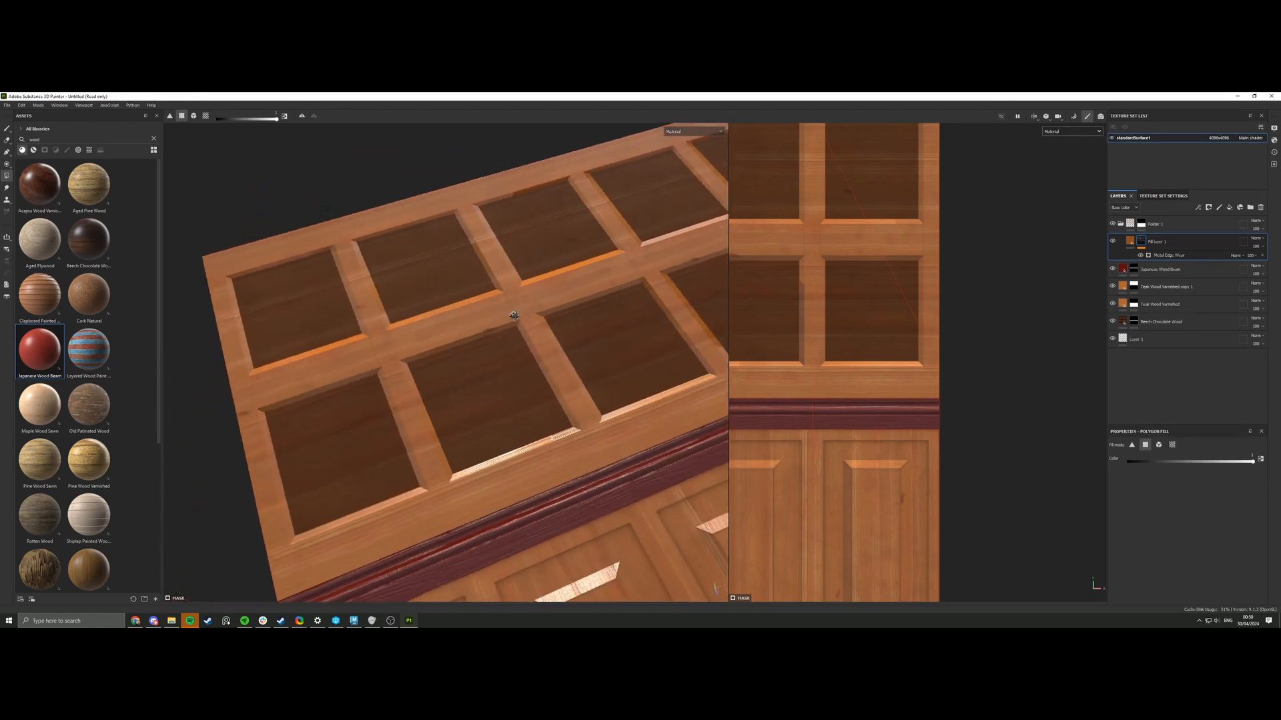
pyautogui.scroll(3, 431, 315)
pyautogui.keyDown('shift'); pyautogui.moveTo(426, 315); pyautogui.dragTo(490, 318, button='right'); pyautogui.keyUp('shift')
pyautogui.scroll(-5, 488, 317)
pyautogui.keyDown('alt'); pyautogui.moveTo(488, 316); pyautogui.dragTo(491, 381, button='middle'); pyautogui.keyUp('alt')
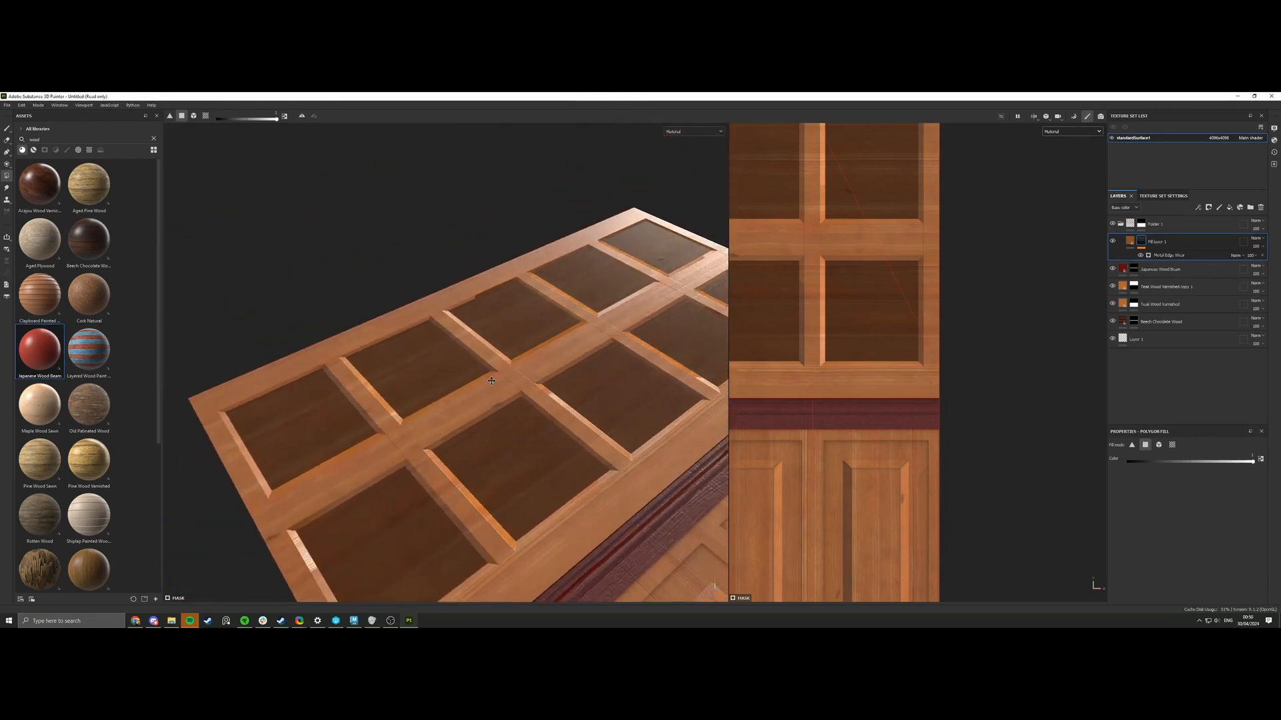
pyautogui.scroll(5, 480, 318)
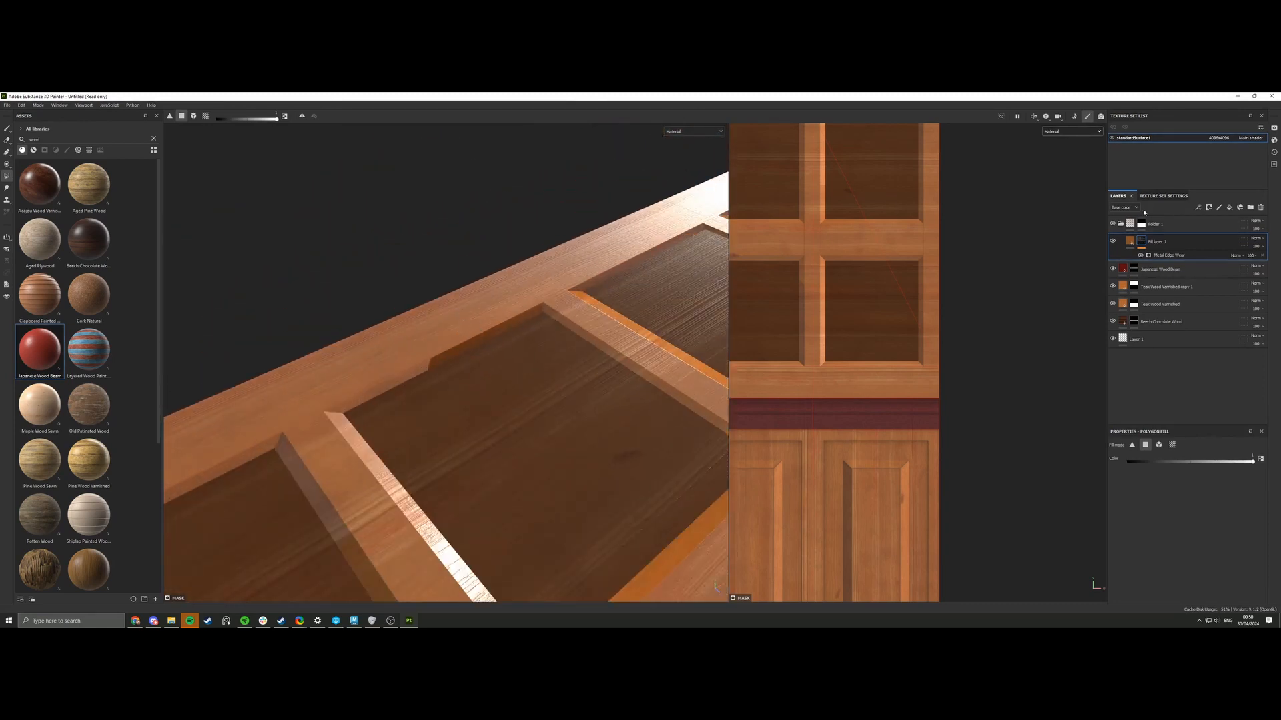
# Try removing the ambient occlusion, world space normal and normal mesh maps one at a time, undoing each removal.
pyautogui.click(1150, 197)
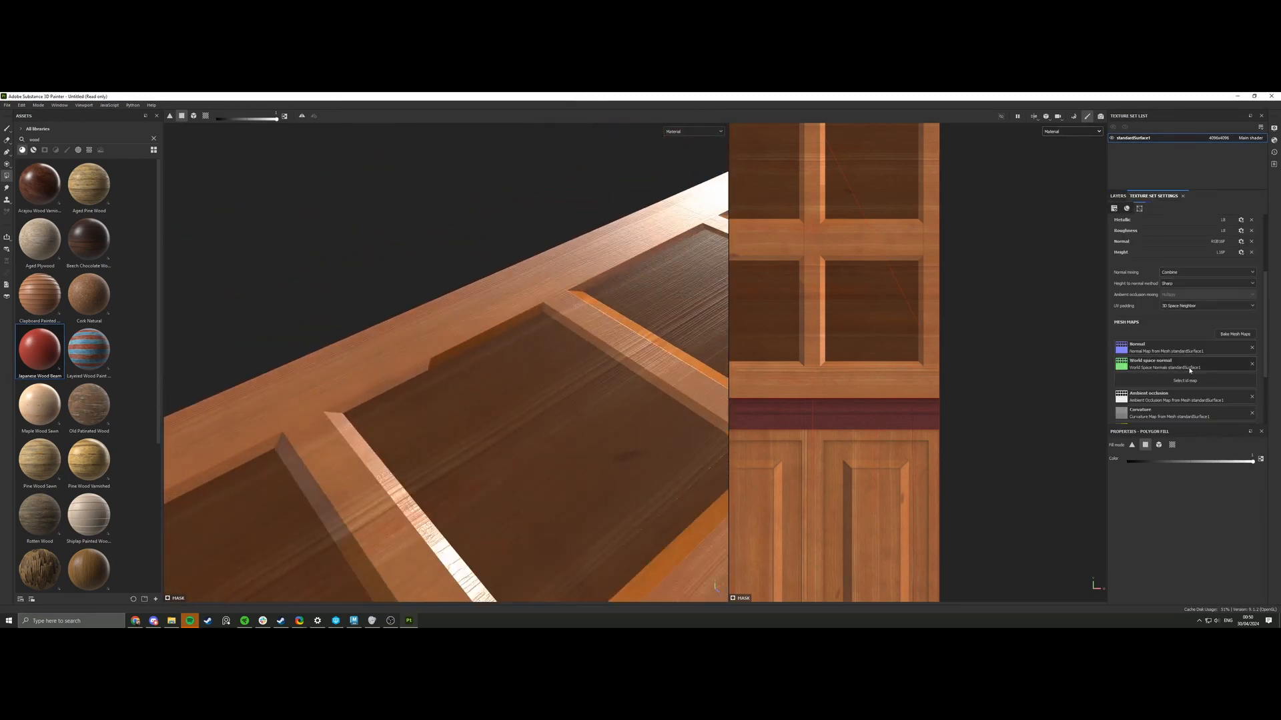
pyautogui.click(1252, 397)
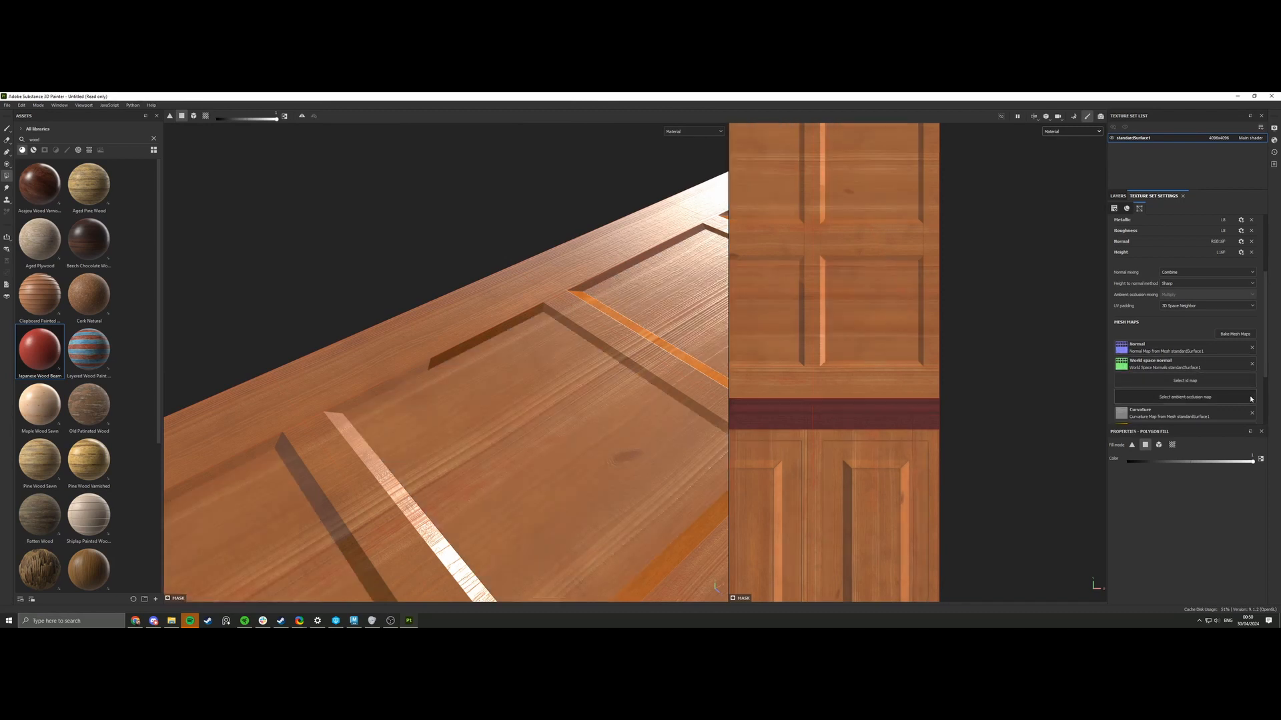
pyautogui.hotkey('ctrl', 'z')
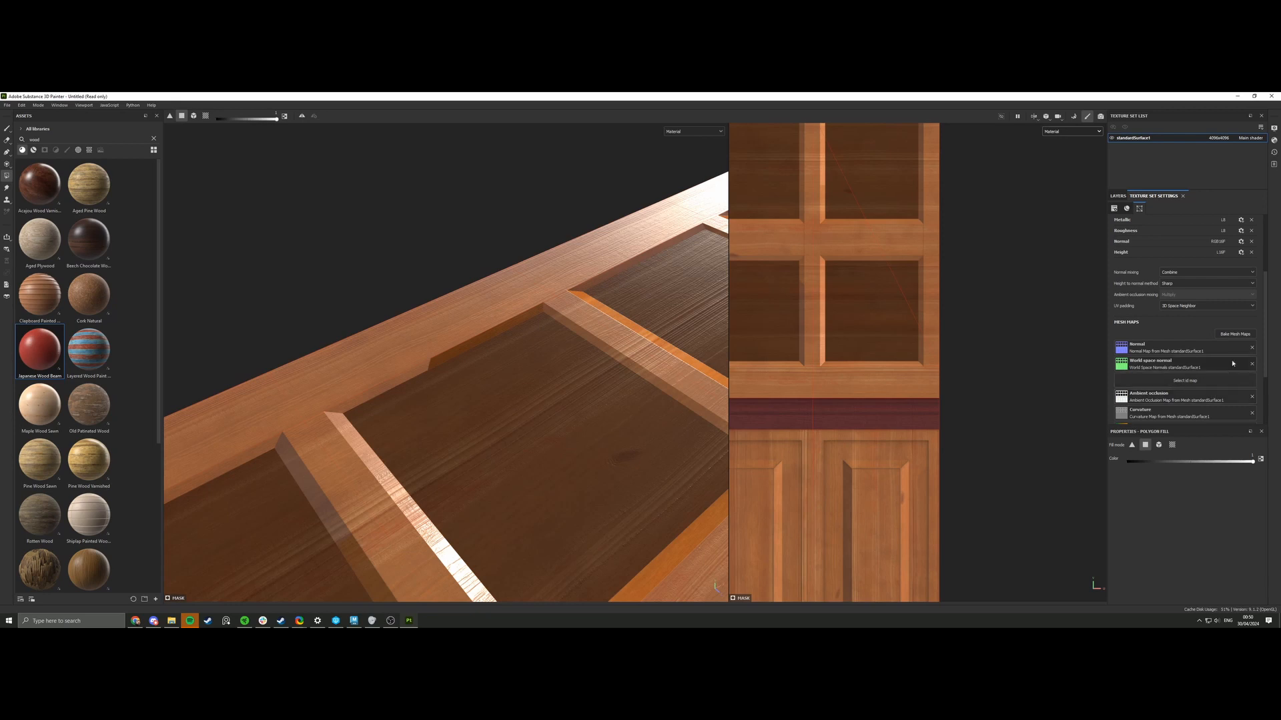
pyautogui.click(1252, 365)
pyautogui.hotkey('ctrl', 'z')
pyautogui.click(1252, 347)
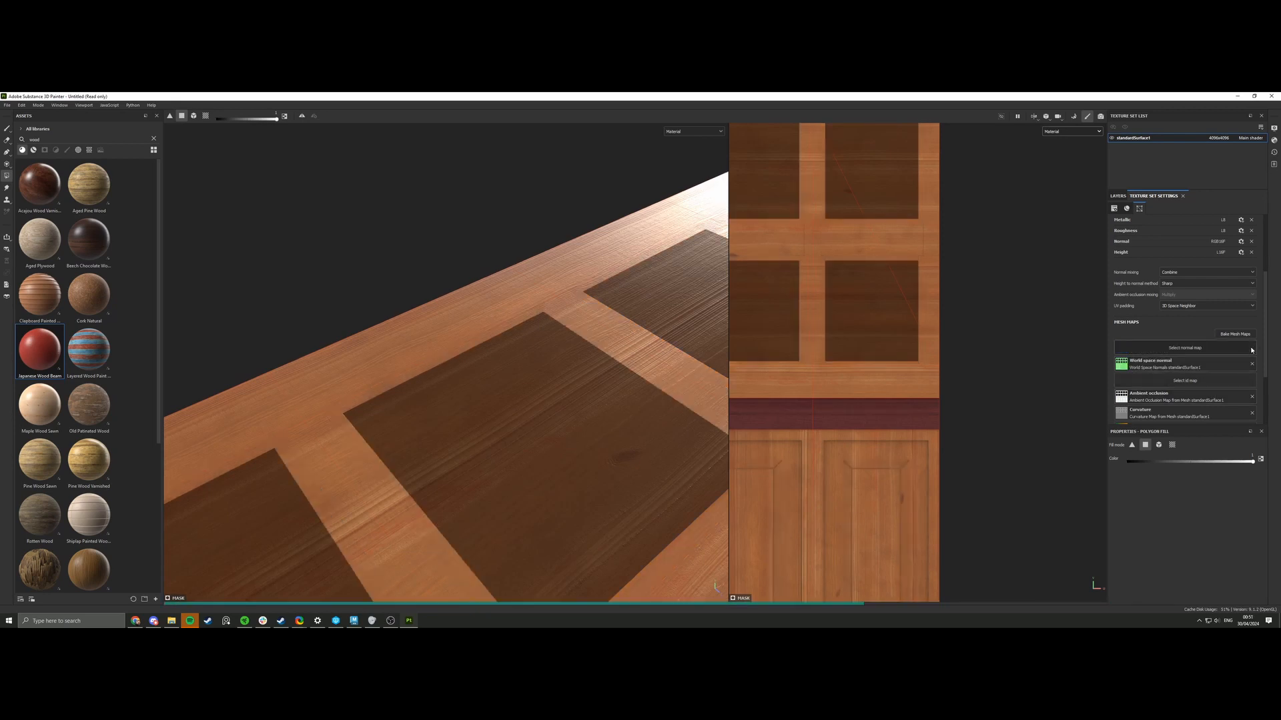
pyautogui.hotkey('ctrl', 'z')
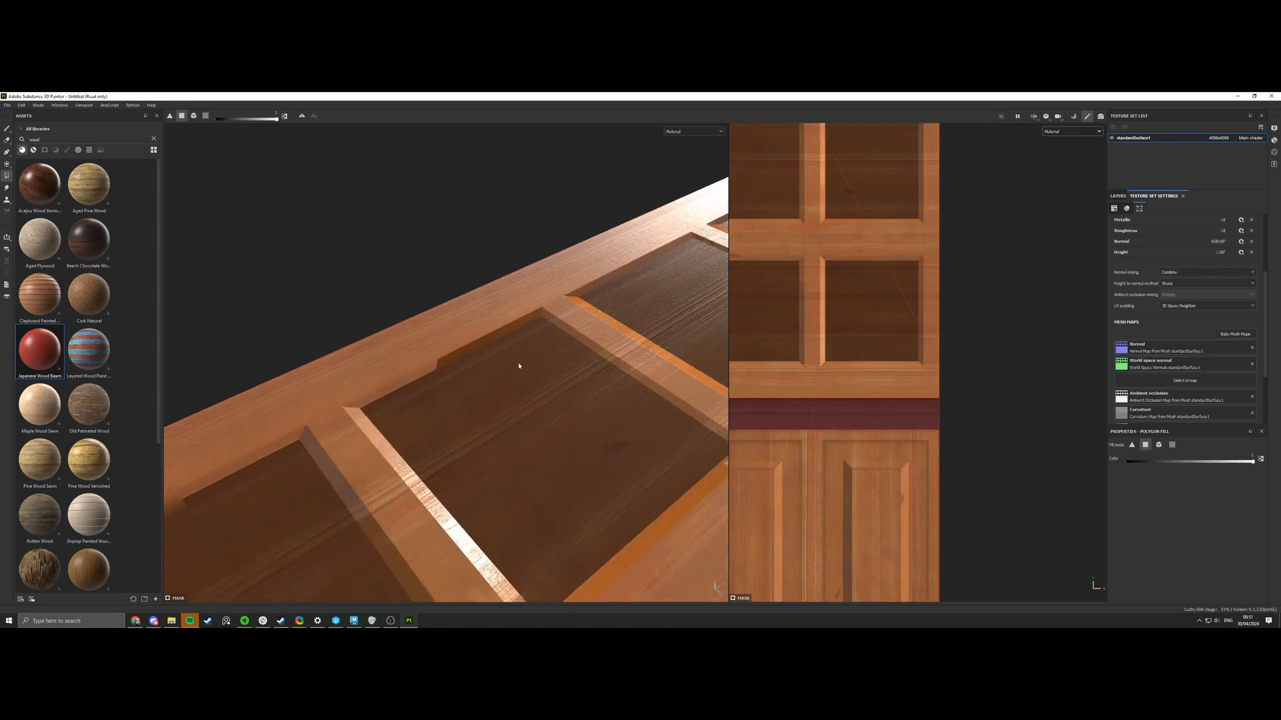
# Inspect the shading of the upper frame and moulding from near and far, and return to the layer stack.
pyautogui.scroll(-5, 517, 366)
pyautogui.moveTo(514, 366)
pyautogui.keyDown('alt'); pyautogui.mouseDown()
pyautogui.moveTo(464, 392)
pyautogui.moveTo(448, 347)
pyautogui.moveTo(427, 339)
pyautogui.moveTo(486, 336)
pyautogui.mouseUp(); pyautogui.keyUp('alt')
pyautogui.scroll(3, 446, 364)
pyautogui.scroll(4, 453, 354)
pyautogui.scroll(-3, 467, 359)
pyautogui.scroll(-5, 447, 346)
pyautogui.scroll(3, 421, 340)
pyautogui.keyDown('shift'); pyautogui.moveTo(486, 336); pyautogui.dragTo(446, 349, button='right'); pyautogui.keyUp('shift')
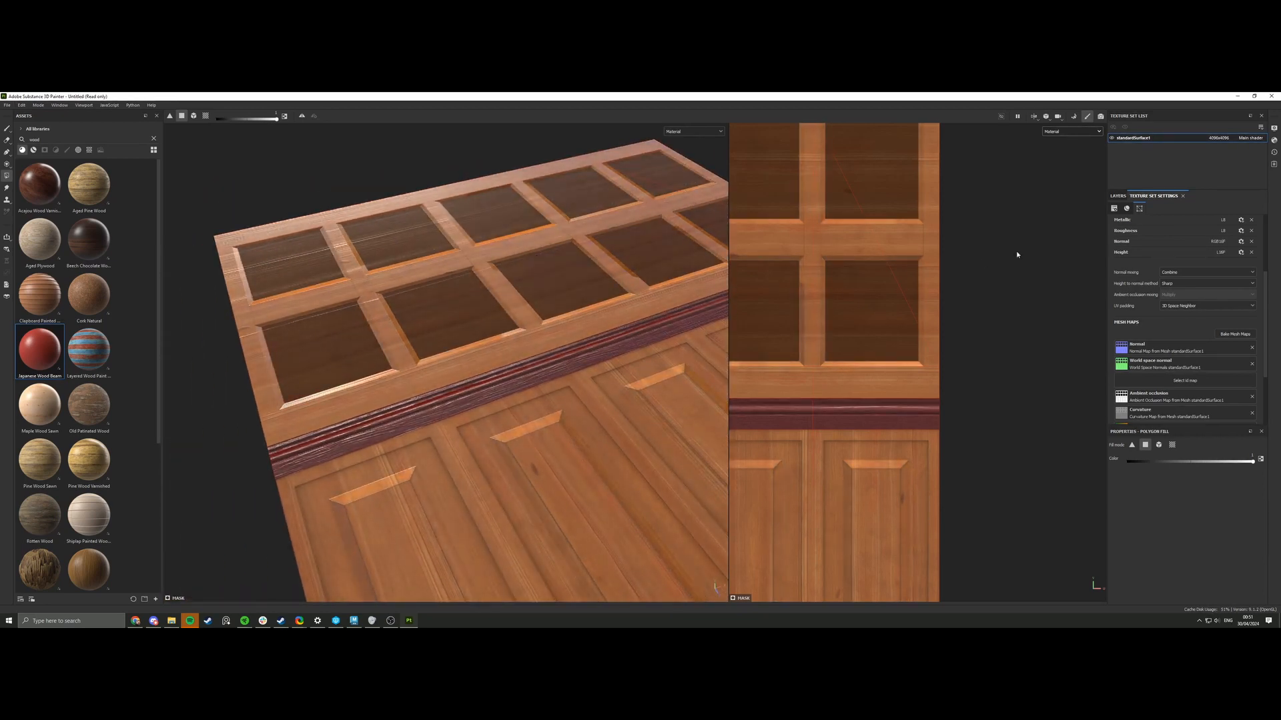
pyautogui.click(1119, 197)
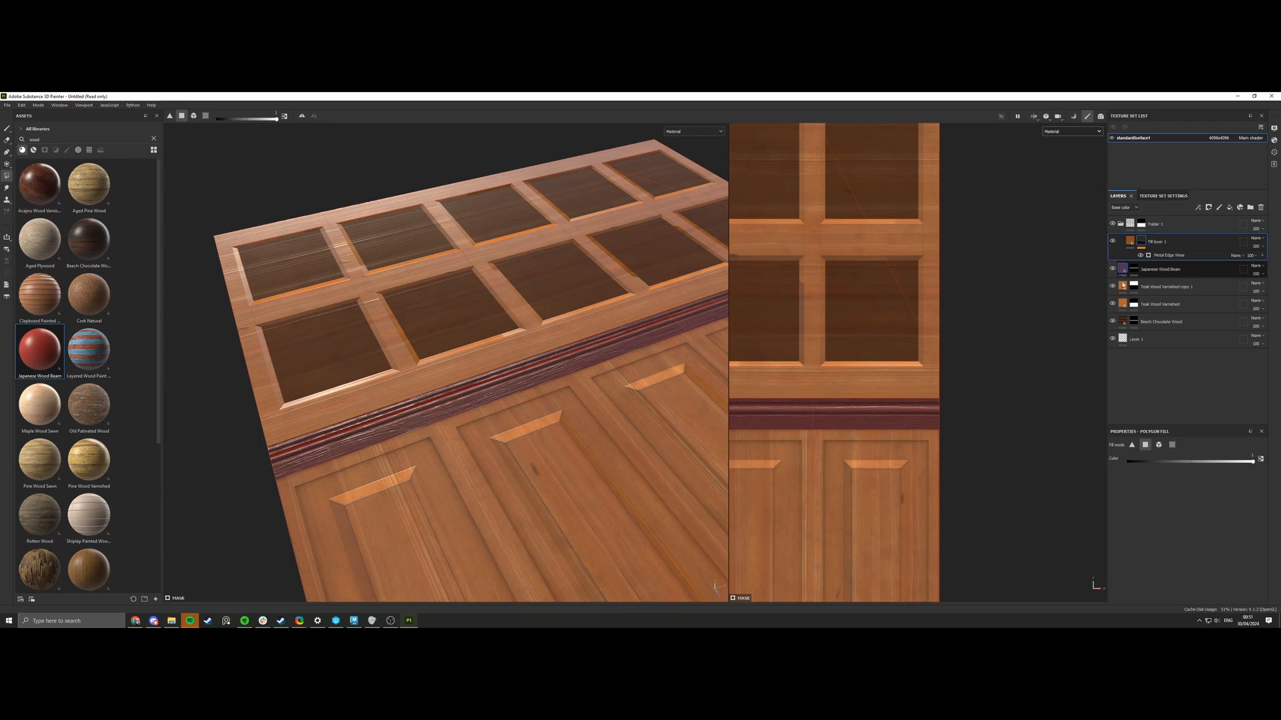
# Recolour the moulding's Japanese Wood Beam paint to an orange-brown sampled from the surrounding wood and darken it slightly.
pyautogui.click(1160, 270)
pyautogui.click(1178, 542)
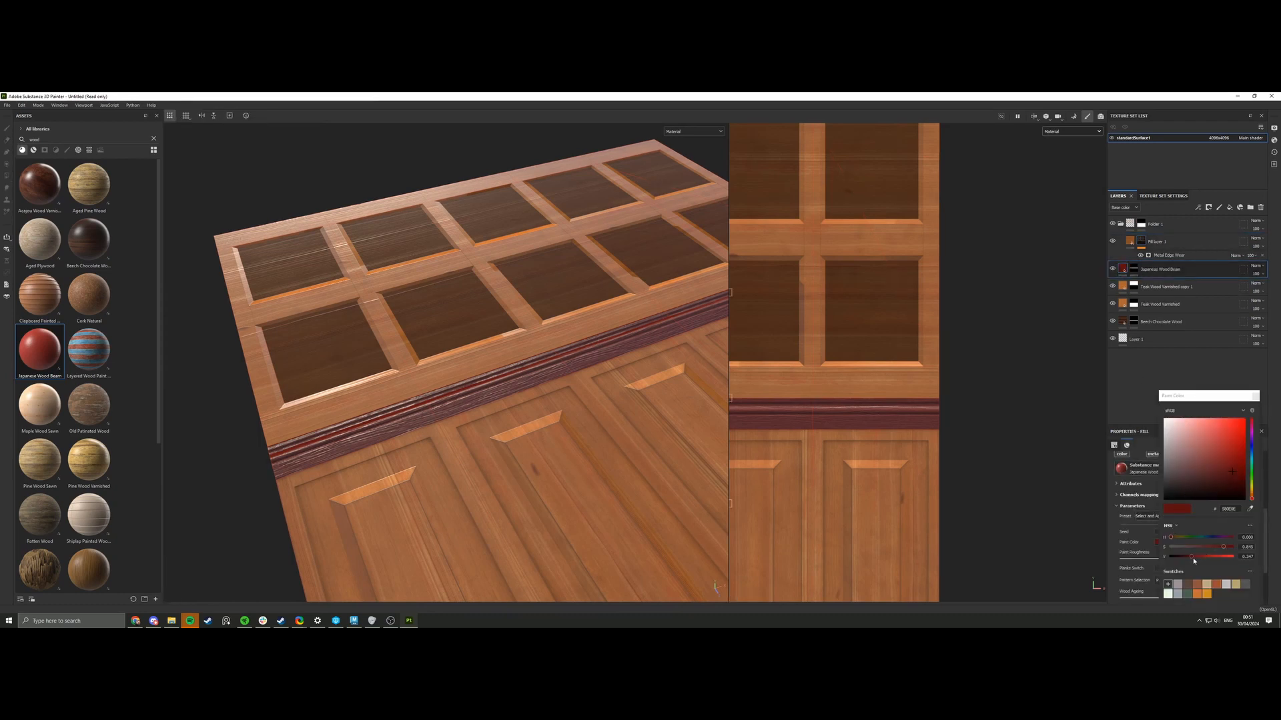
pyautogui.click(1230, 474)
pyautogui.moveTo(1221, 468); pyautogui.dragTo(1191, 447)
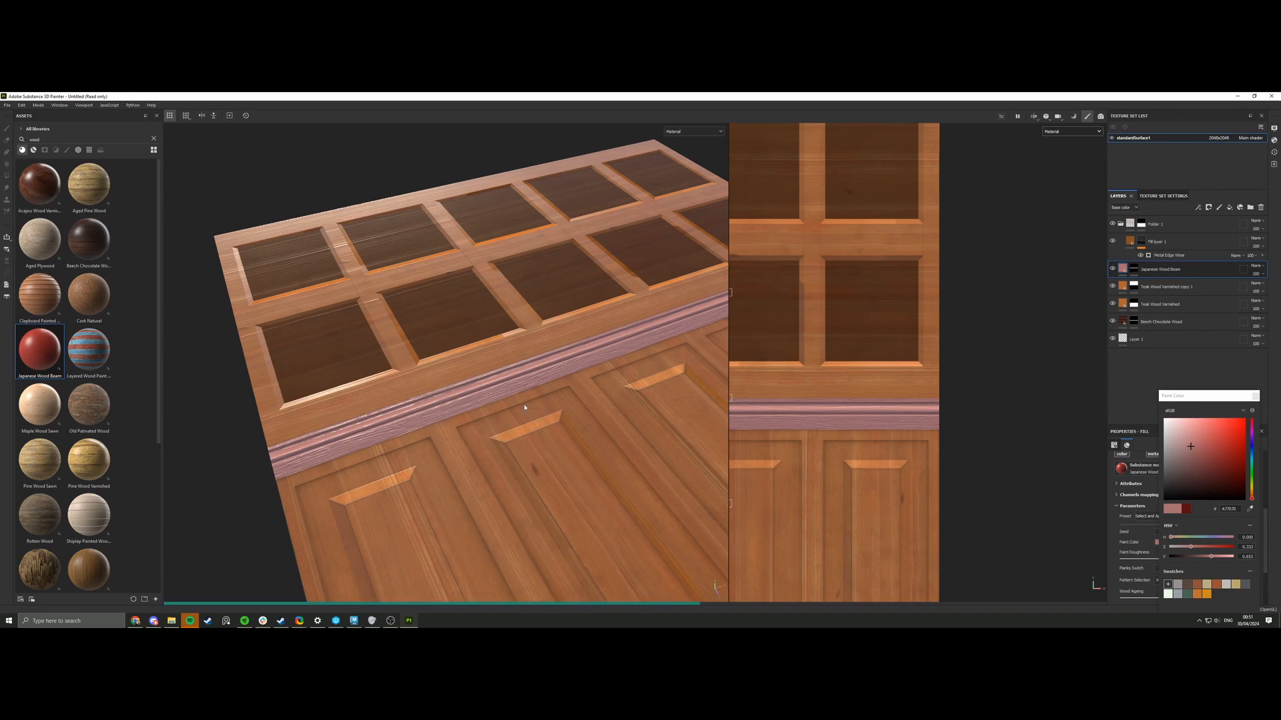
pyautogui.click(1250, 509)
pyautogui.click(910, 397)
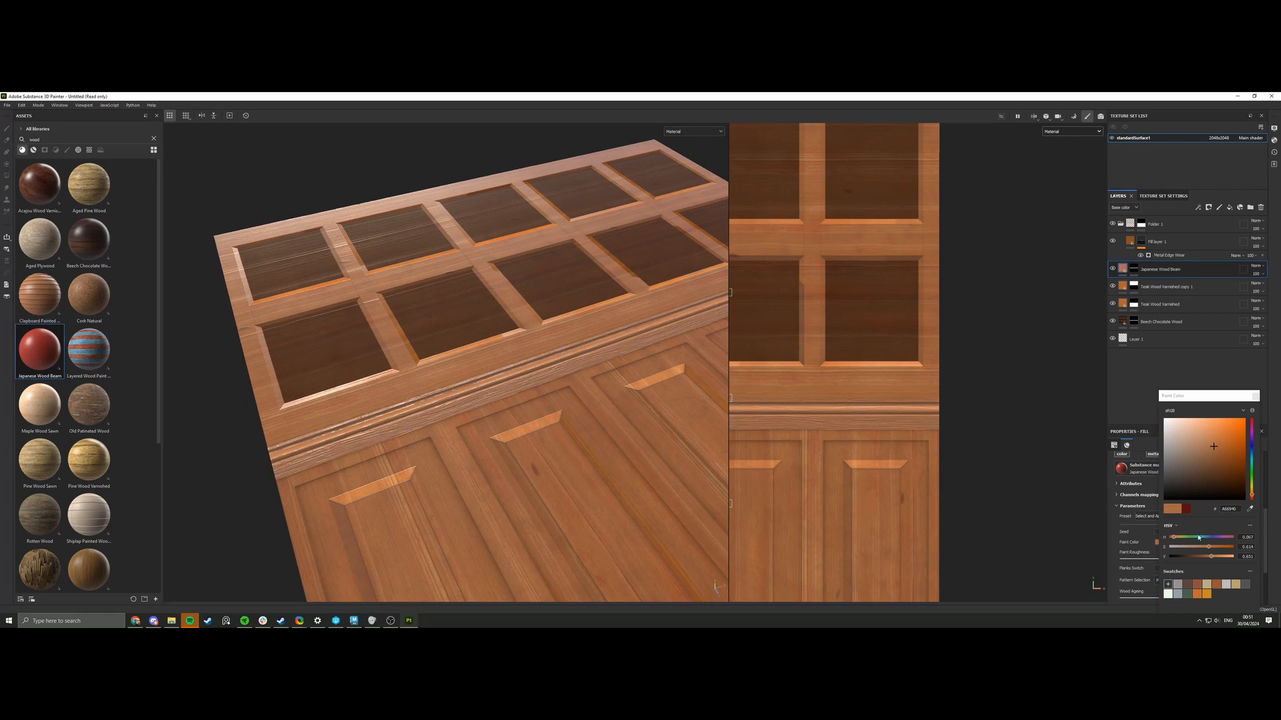
pyautogui.moveTo(1211, 556); pyautogui.dragTo(1202, 559)
# Examine how the recoloured moulding blends with the upper frame and lower panels from several angles.
pyautogui.keyDown('alt'); pyautogui.moveTo(694, 414); pyautogui.dragTo(620, 449, button='right'); pyautogui.keyUp('alt')
pyautogui.keyDown('alt'); pyautogui.moveTo(621, 449); pyautogui.dragTo(564, 529); pyautogui.keyUp('alt')
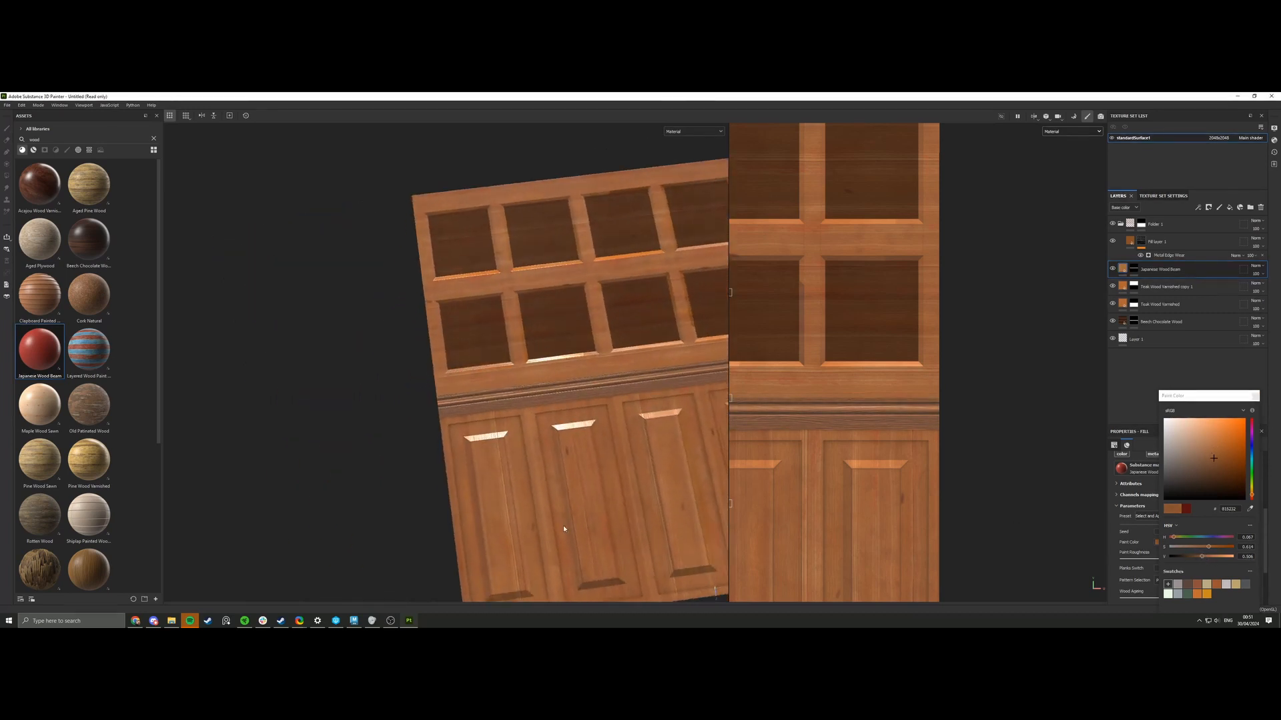
pyautogui.keyDown('alt'); pyautogui.moveTo(387, 406); pyautogui.dragTo(461, 435, button='right'); pyautogui.keyUp('alt')
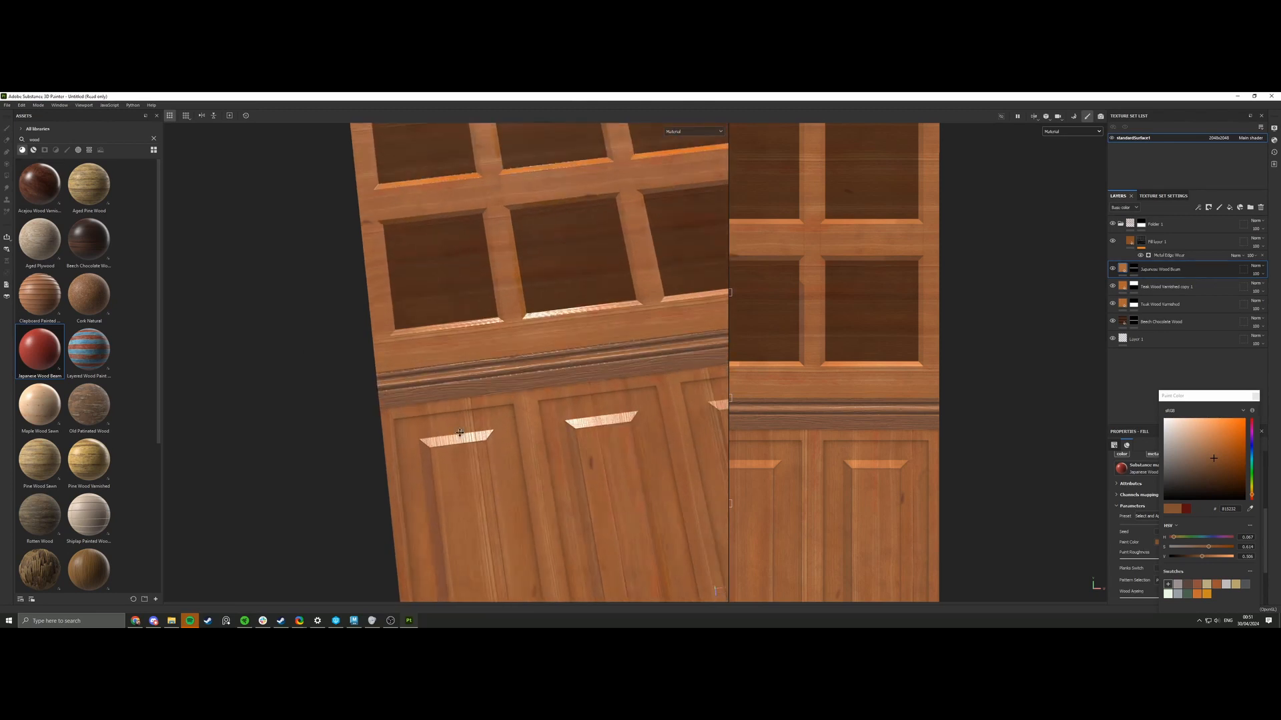
pyautogui.keyDown('alt'); pyautogui.moveTo(461, 435); pyautogui.dragTo(340, 429, button='middle'); pyautogui.keyUp('alt')
pyautogui.keyDown('shift'); pyautogui.moveTo(340, 429); pyautogui.dragTo(373, 419, button='right'); pyautogui.keyUp('shift')
pyautogui.keyDown('alt'); pyautogui.moveTo(547, 414); pyautogui.dragTo(483, 434, button='right'); pyautogui.keyUp('alt')
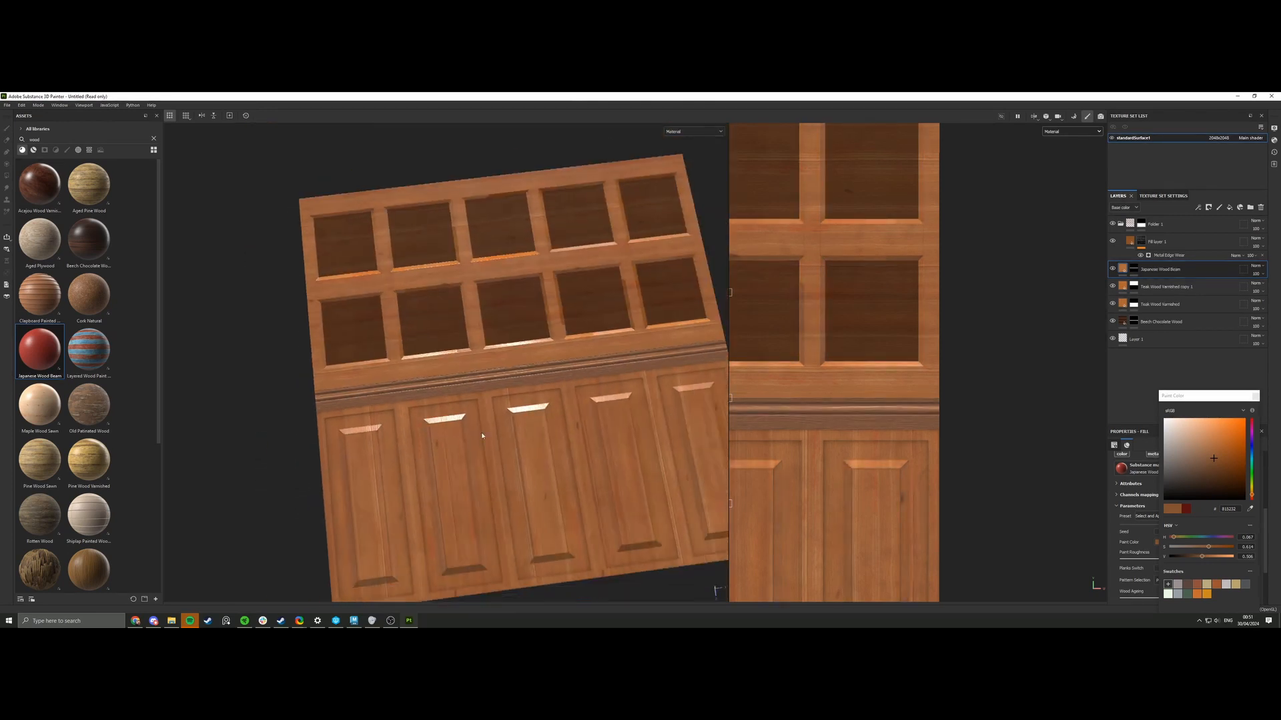
pyautogui.keyDown('alt'); pyautogui.moveTo(483, 434); pyautogui.dragTo(344, 427, button='middle'); pyautogui.keyUp('alt')
pyautogui.moveTo(343, 427)
pyautogui.keyDown('alt'); pyautogui.mouseDown()
pyautogui.moveTo(328, 392)
pyautogui.moveTo(327, 419)
pyautogui.mouseUp(); pyautogui.keyUp('alt')
pyautogui.keyDown('alt'); pyautogui.moveTo(326, 419); pyautogui.dragTo(439, 405, button='middle'); pyautogui.keyUp('alt')
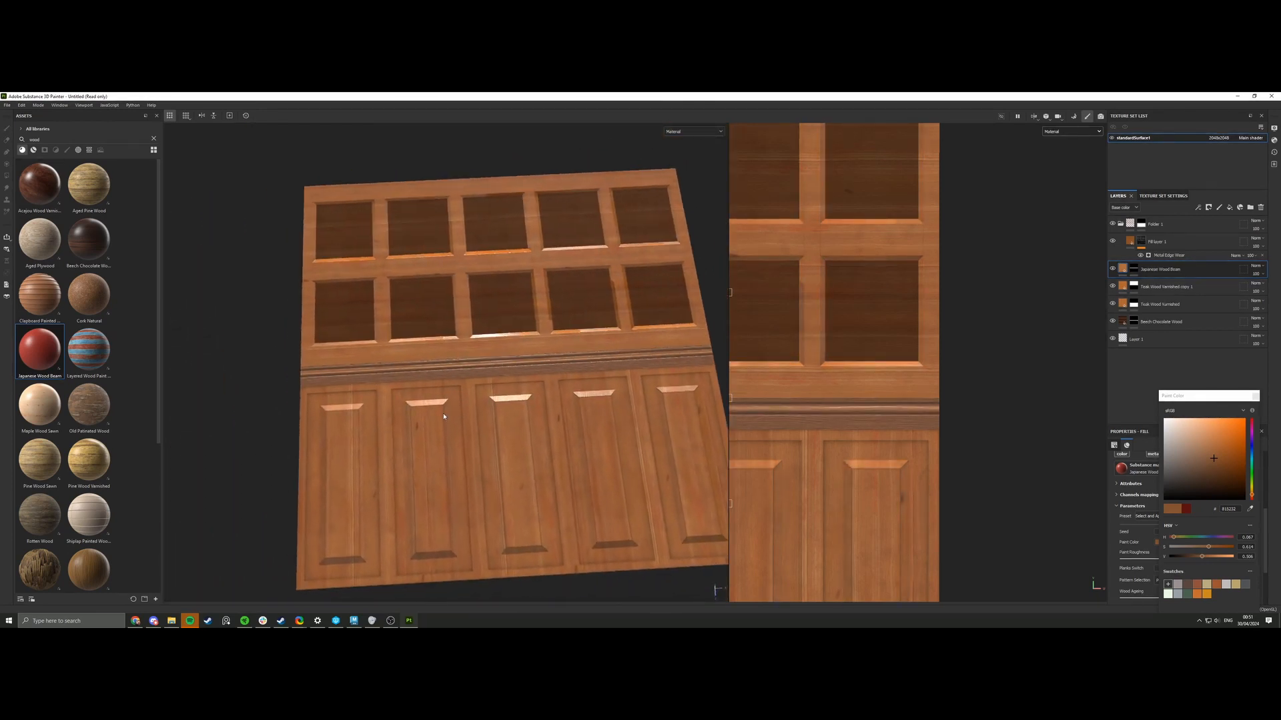
# Add a fill layer with a black mask above the collapsed edge wear folder.
pyautogui.click(1194, 230)
pyautogui.click(1121, 225)
pyautogui.click(1229, 207)
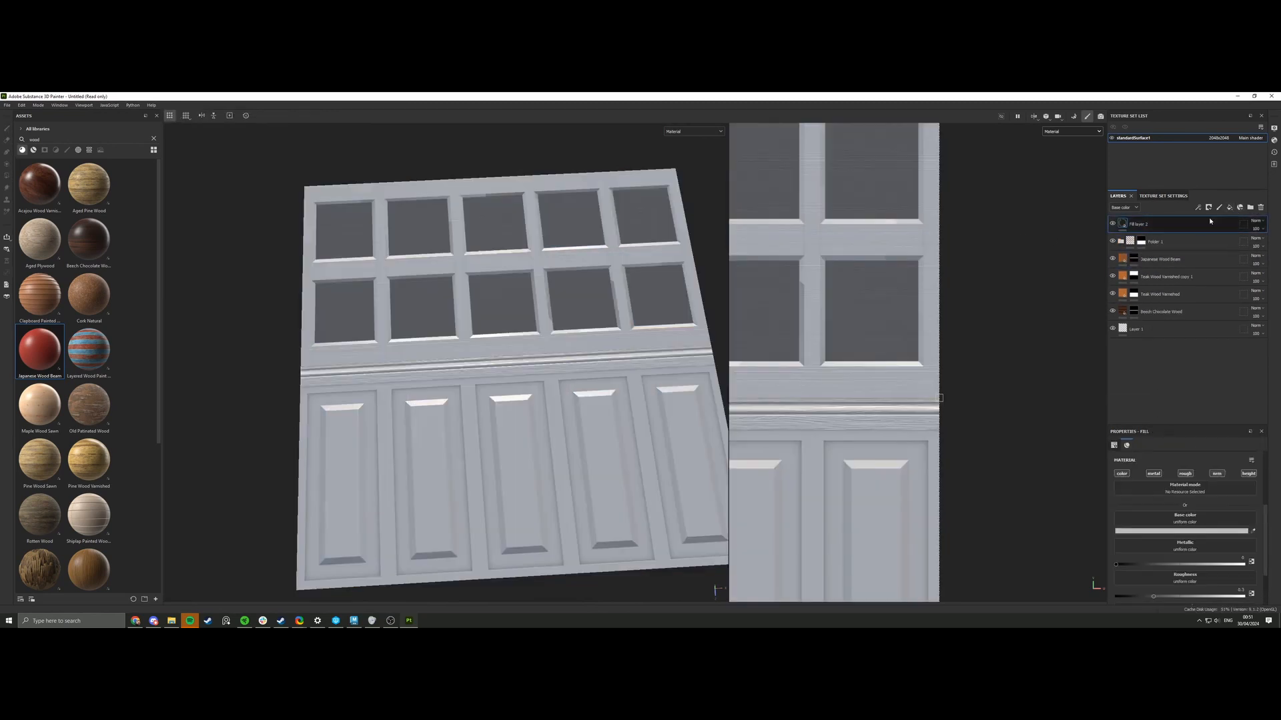
pyautogui.click(1208, 208)
pyautogui.click(1204, 222)
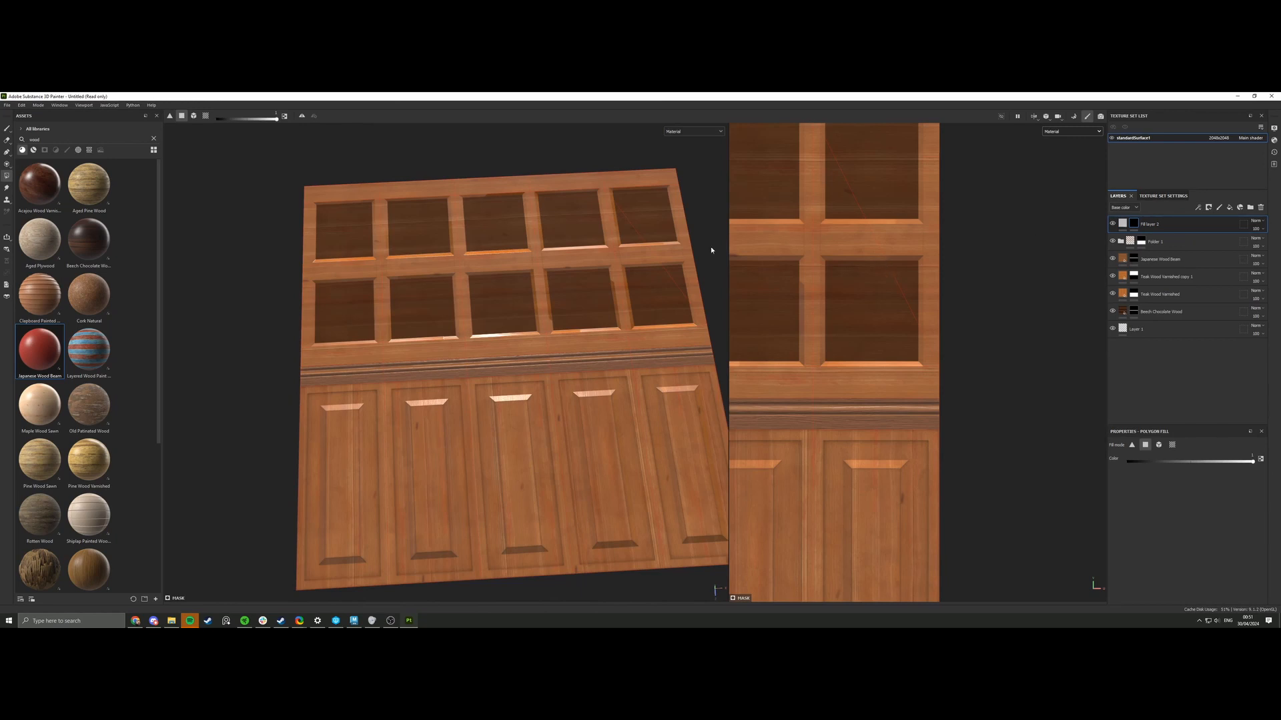
# Search all asset types for "cavity" and apply the Cavity Rust smart mask to the new fill layer.
pyautogui.click(153, 138)
pyautogui.write('cav')
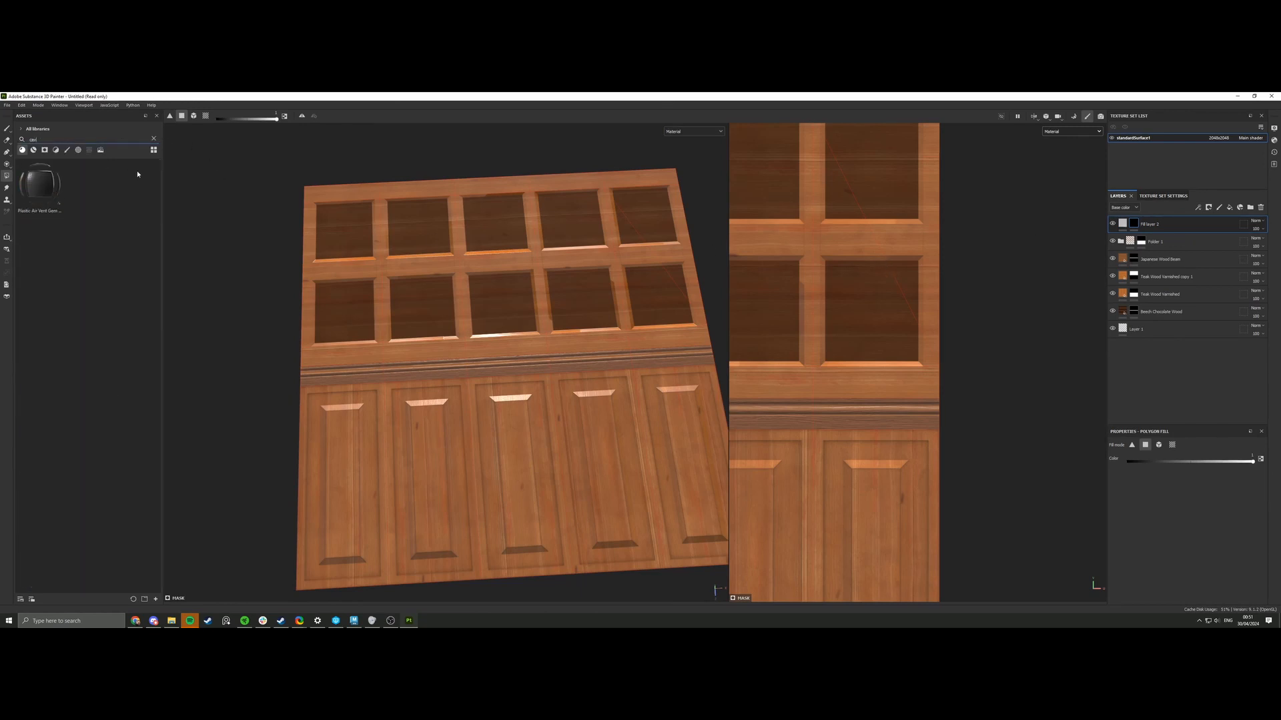
pyautogui.click(22, 150)
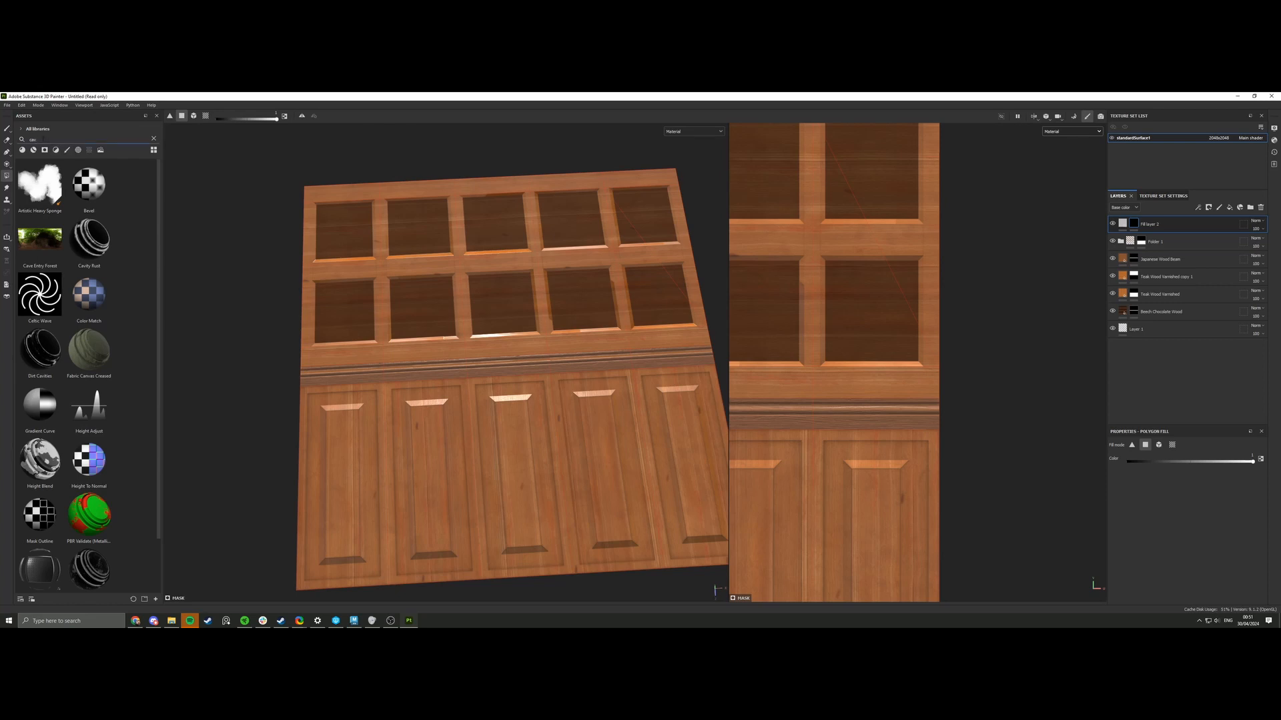
pyautogui.write('ity')
pyautogui.moveTo(40, 184); pyautogui.dragTo(1134, 226)
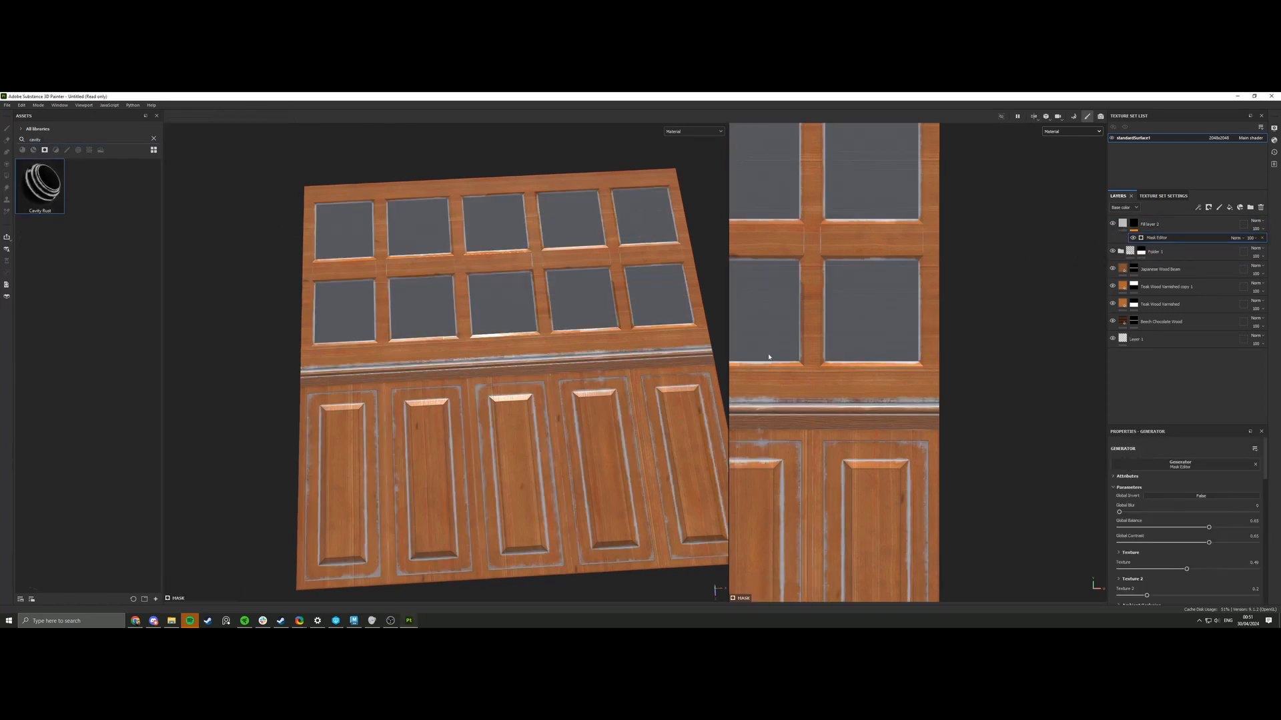
# Set the cavity fill layer's base color to a brown sampled from the wood and fine-tune its brightness.
pyautogui.scroll(3, 531, 397)
pyautogui.scroll(-4, 514, 404)
pyautogui.keyDown('alt'); pyautogui.moveTo(514, 404); pyautogui.dragTo(528, 353, button='middle'); pyautogui.keyUp('alt')
pyautogui.click(1123, 226)
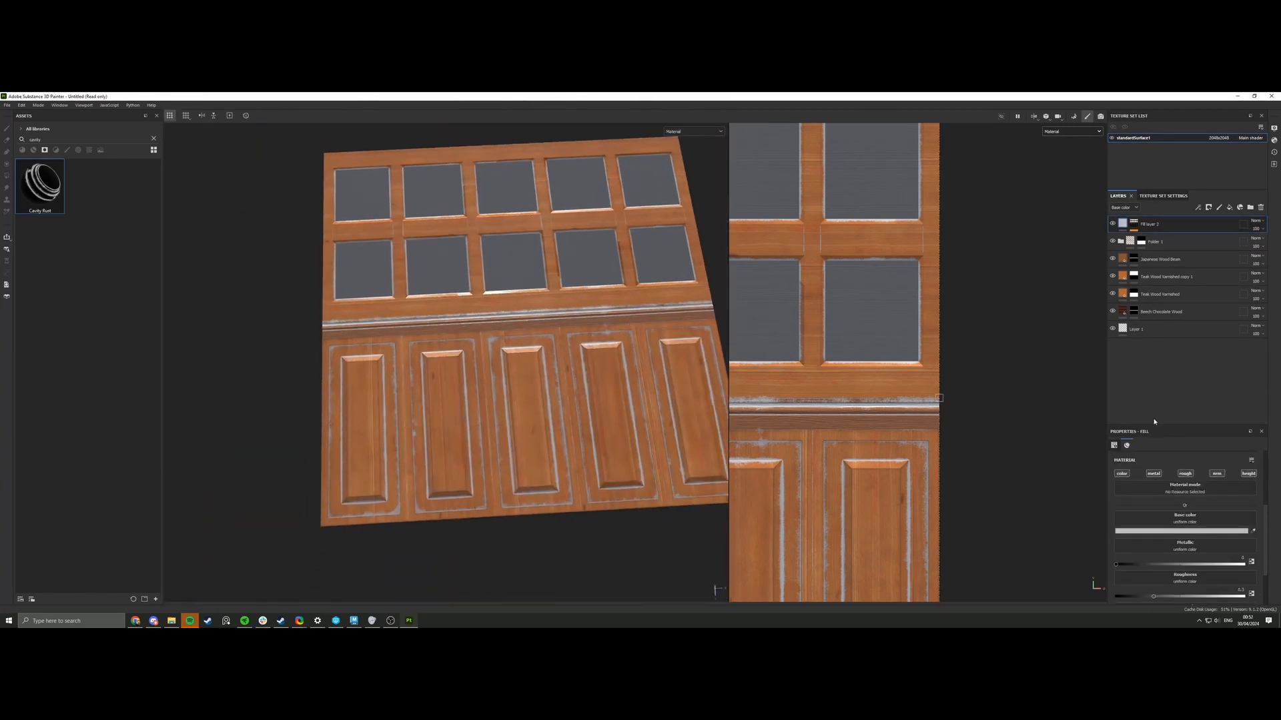
pyautogui.click(1148, 531)
pyautogui.moveTo(1174, 479); pyautogui.dragTo(1202, 467)
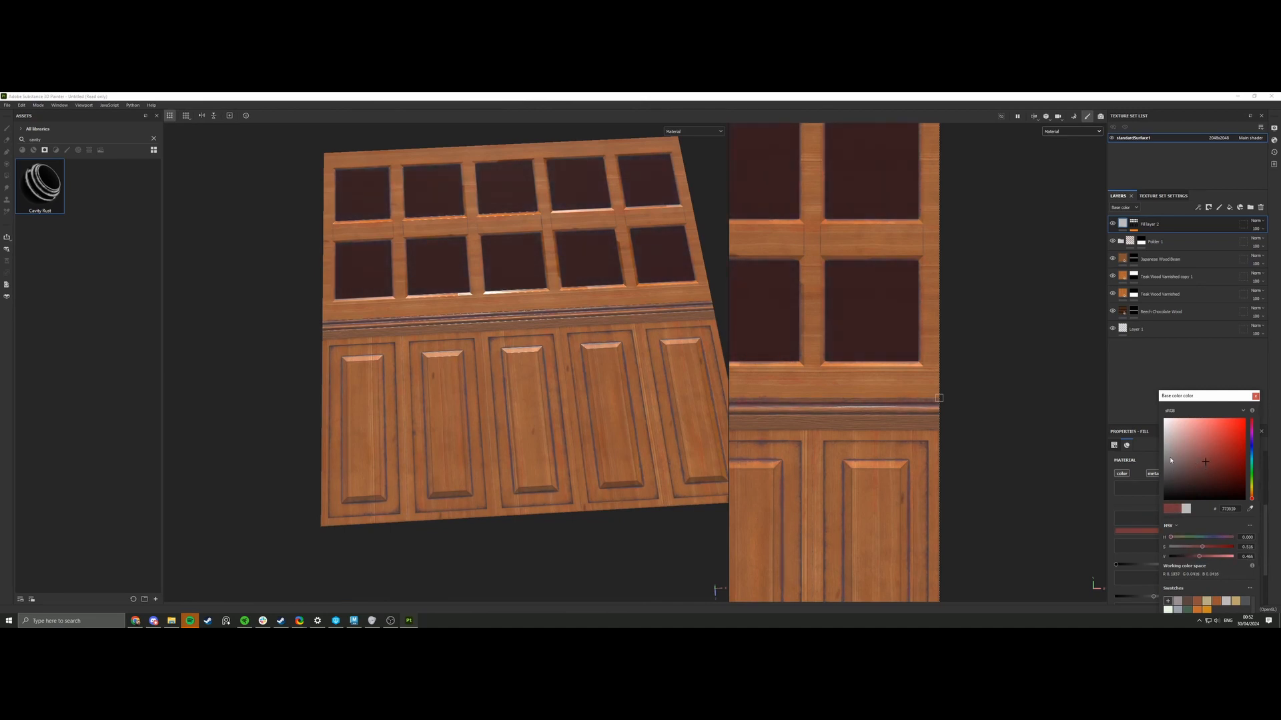
pyautogui.click(1249, 509)
pyautogui.click(635, 443)
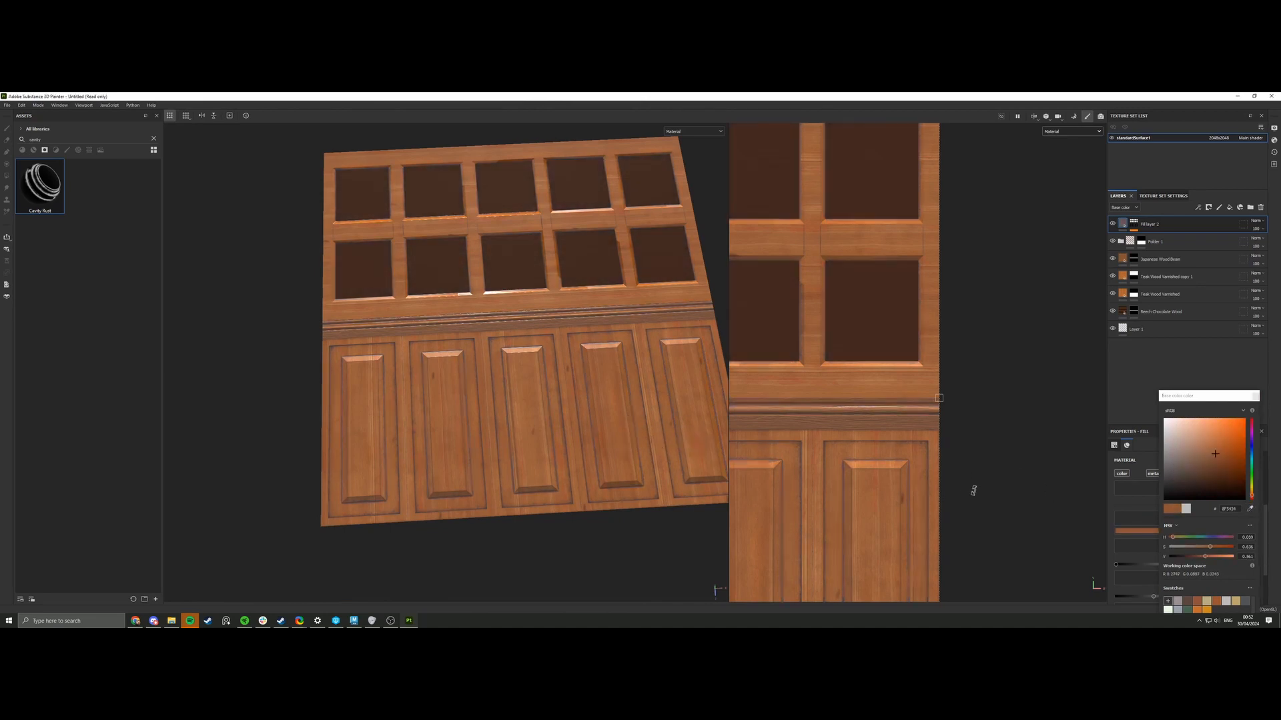
pyautogui.moveTo(1204, 556)
pyautogui.mouseDown()
pyautogui.moveTo(1217, 557)
pyautogui.moveTo(1206, 554)
pyautogui.mouseUp()
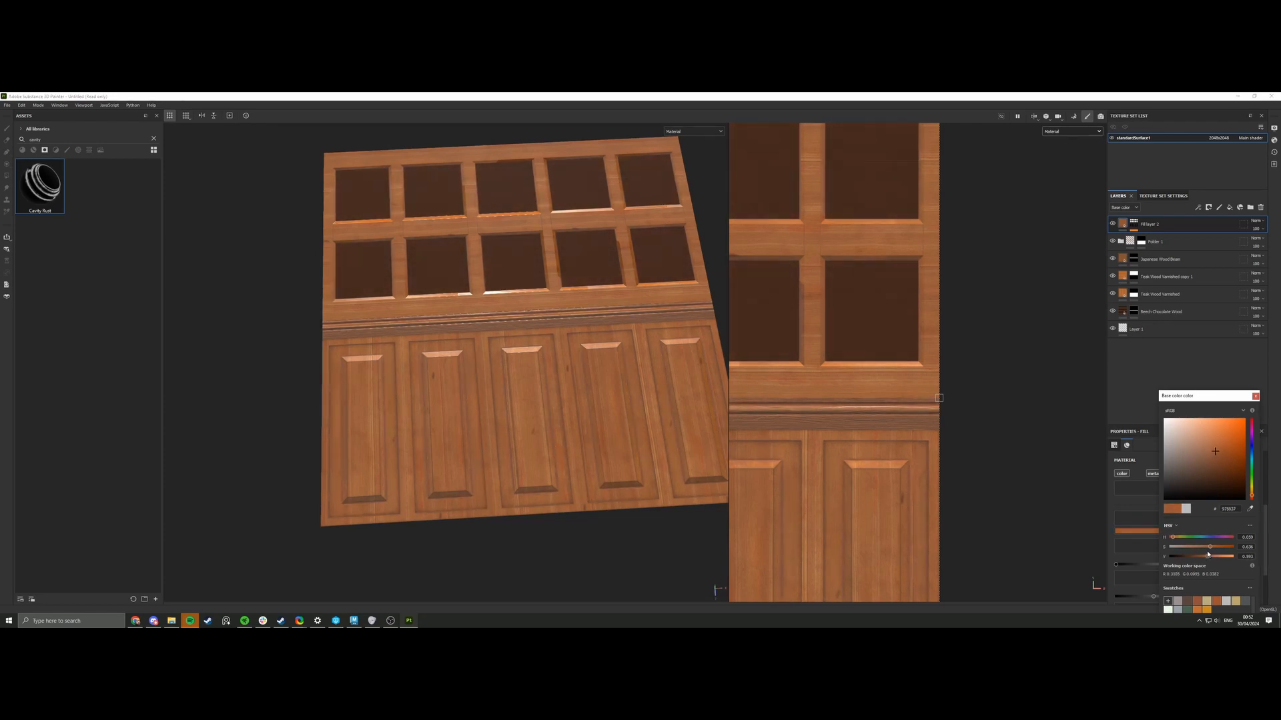
pyautogui.scroll(5, 541, 417)
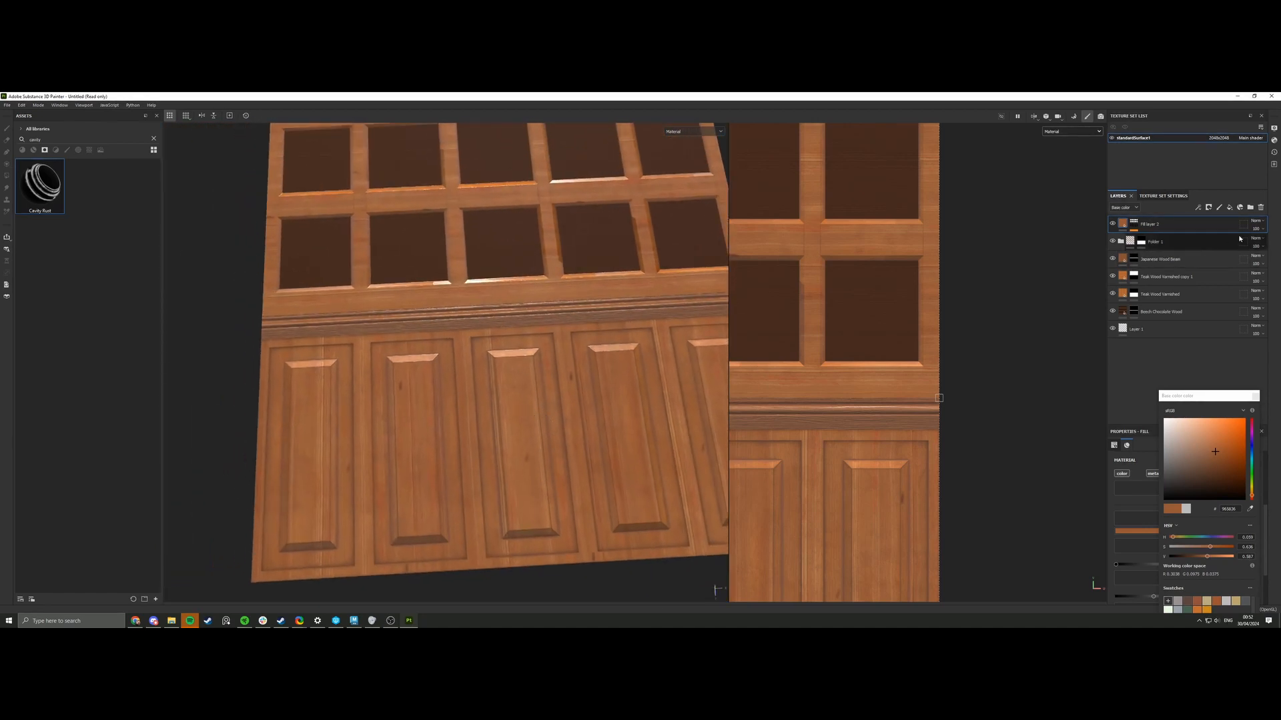
# Group the cavity fill layer in a new folder, give the folder a black mask and activate Polygon Fill.
pyautogui.click(1250, 208)
pyautogui.moveTo(1170, 246); pyautogui.dragTo(1171, 223)
pyautogui.click(1208, 208)
pyautogui.click(1222, 226)
pyautogui.press('4')
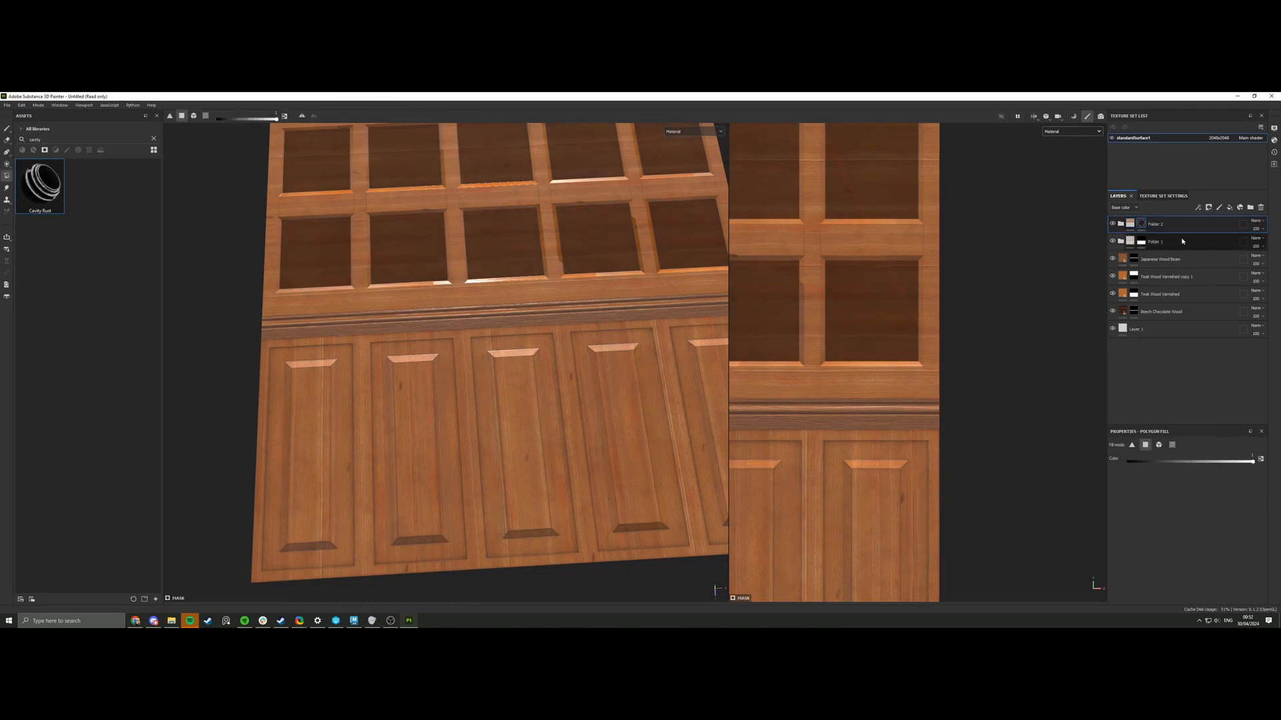
# Fill the cavity folder's mask with white over the lower panel section of the wall.
pyautogui.scroll(-5, 413, 490)
pyautogui.moveTo(337, 523); pyautogui.dragTo(707, 414)
pyautogui.scroll(3, 493, 357)
pyautogui.keyDown('alt'); pyautogui.moveTo(430, 366); pyautogui.dragTo(359, 404); pyautogui.keyUp('alt')
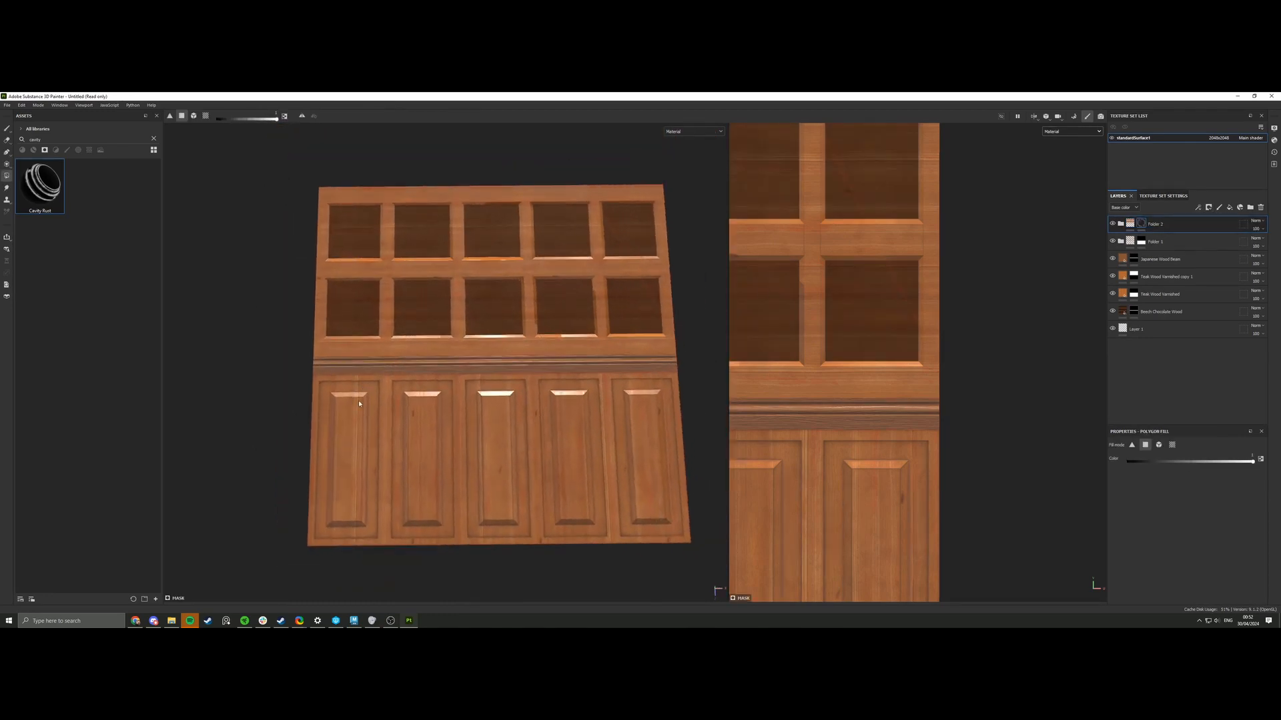
pyautogui.moveTo(604, 379); pyautogui.dragTo(698, 366)
pyautogui.moveTo(699, 350); pyautogui.dragTo(699, 351)
pyautogui.scroll(2, 369, 285)
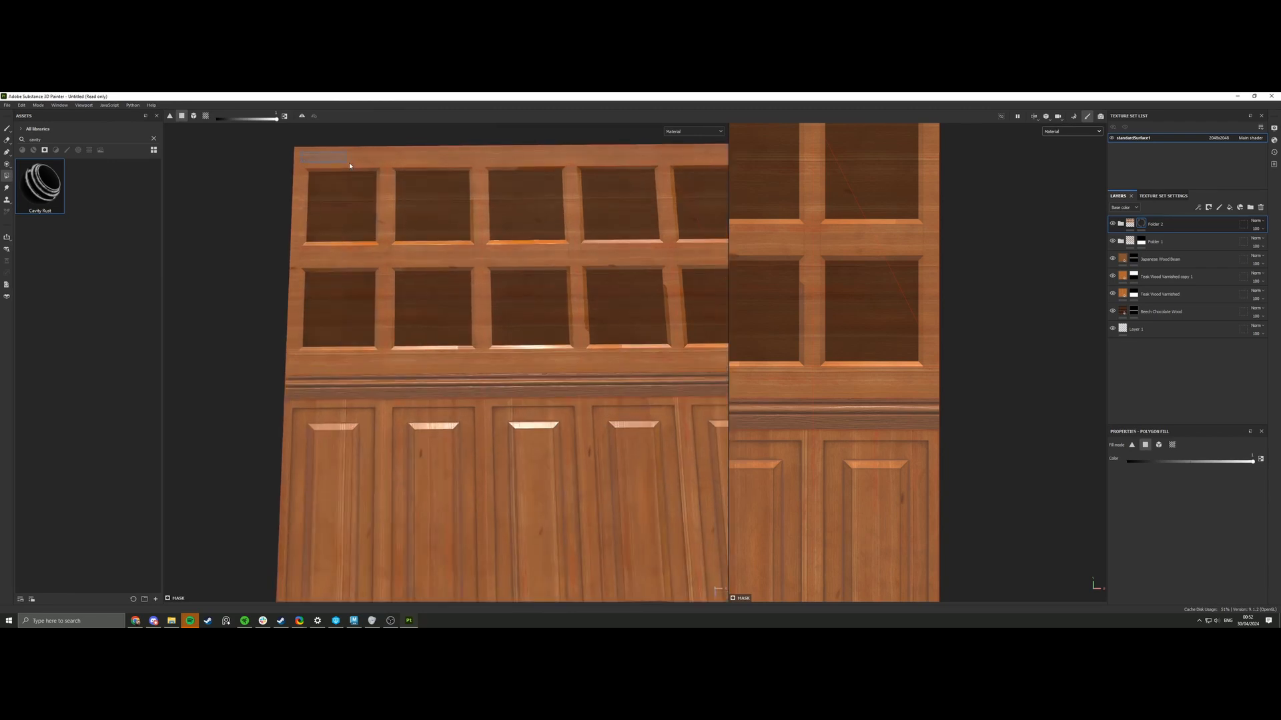
pyautogui.scroll(-2, 428, 192)
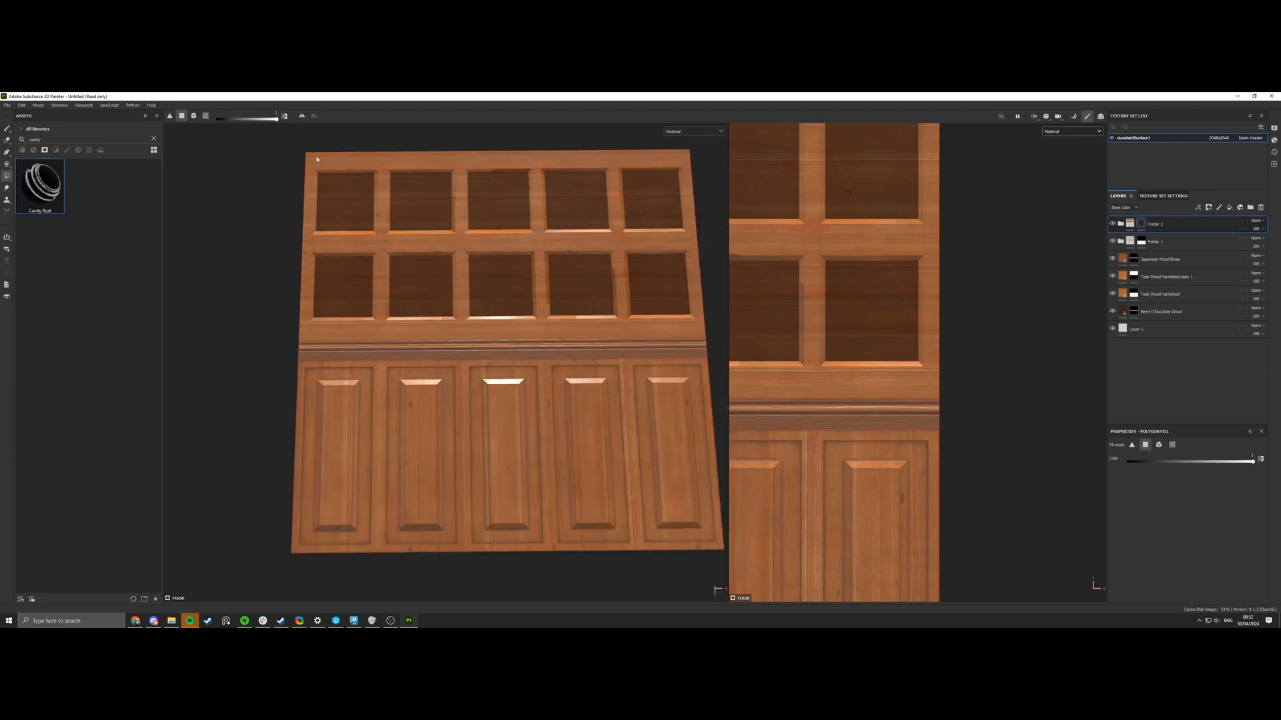
# Switch to the Paint tool and inspect the cavity shading on the lower panels and moulding under rotated lighting.
pyautogui.click(7, 128)
pyautogui.scroll(3, 360, 257)
pyautogui.moveTo(360, 257)
pyautogui.keyDown('alt'); pyautogui.mouseDown()
pyautogui.moveTo(435, 244)
pyautogui.moveTo(408, 335)
pyautogui.mouseUp(); pyautogui.keyUp('alt')
pyautogui.scroll(-2, 435, 244)
pyautogui.keyDown('shift'); pyautogui.moveTo(409, 334); pyautogui.dragTo(470, 338, button='right'); pyautogui.keyUp('shift')
pyautogui.scroll(-2, 470, 338)
pyautogui.keyDown('alt'); pyautogui.moveTo(470, 337); pyautogui.dragTo(445, 308); pyautogui.keyUp('alt')
pyautogui.scroll(4, 446, 306)
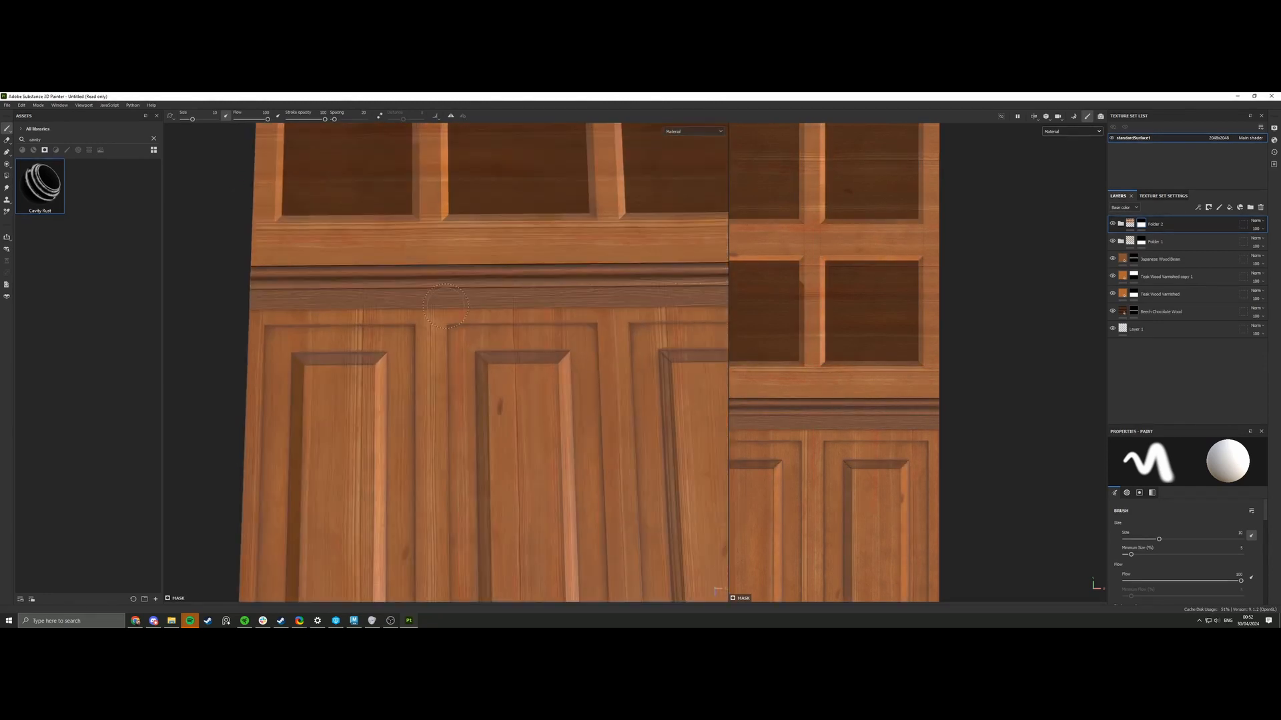
pyautogui.keyDown('shift'); pyautogui.moveTo(445, 306); pyautogui.dragTo(474, 309, button='right'); pyautogui.keyUp('shift')
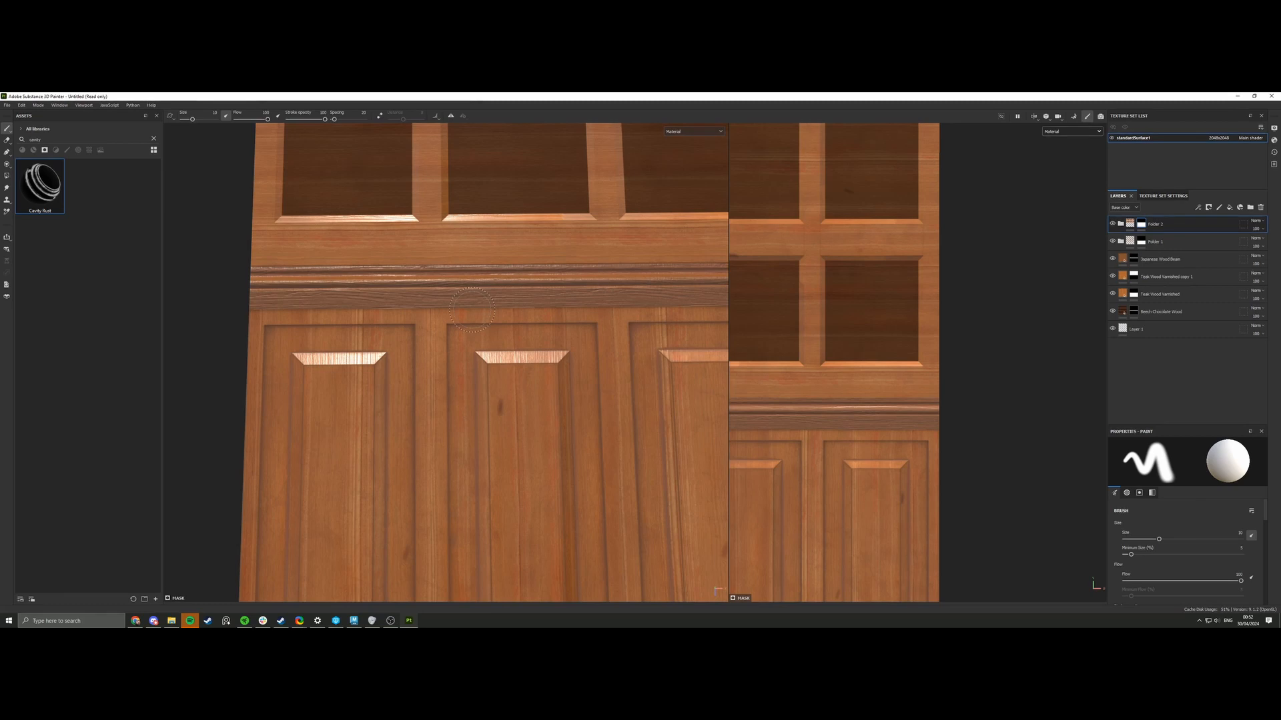
# Add a fill layer using the mesh's ambient occlusion map as base color and set its blending mode to Multiply.
pyautogui.click(1229, 207)
pyautogui.click(1161, 519)
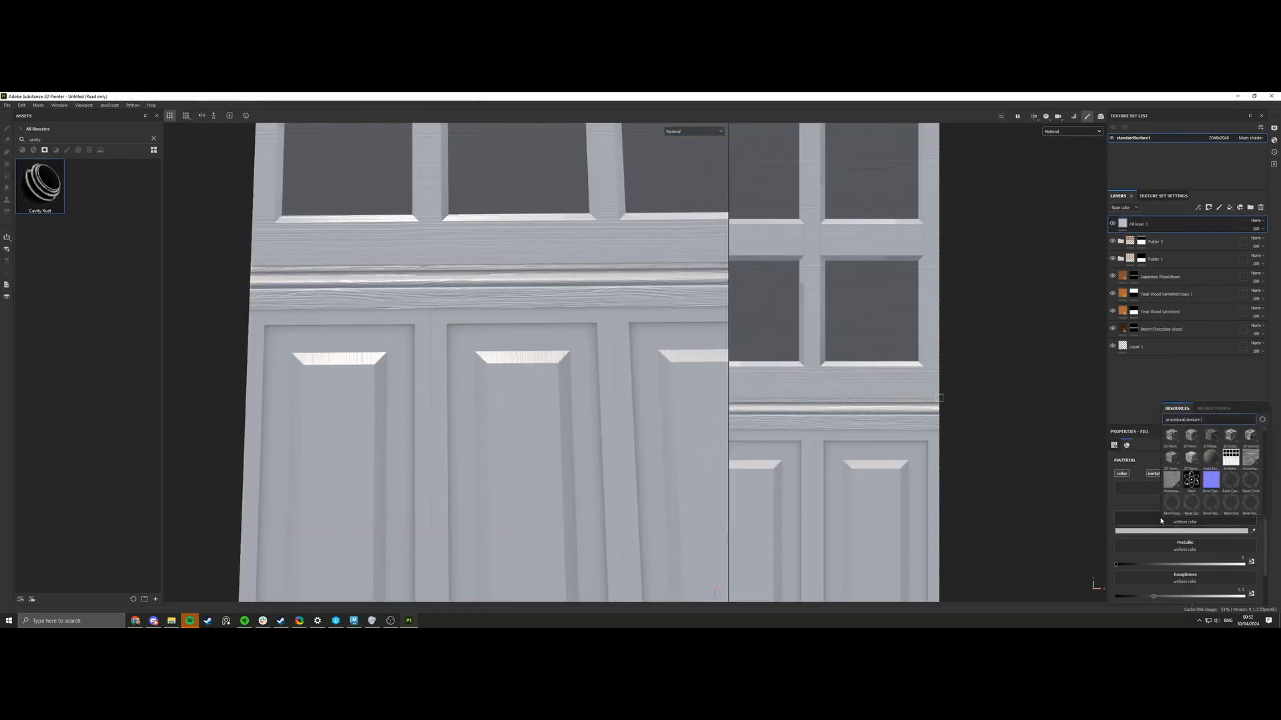
pyautogui.click(1231, 458)
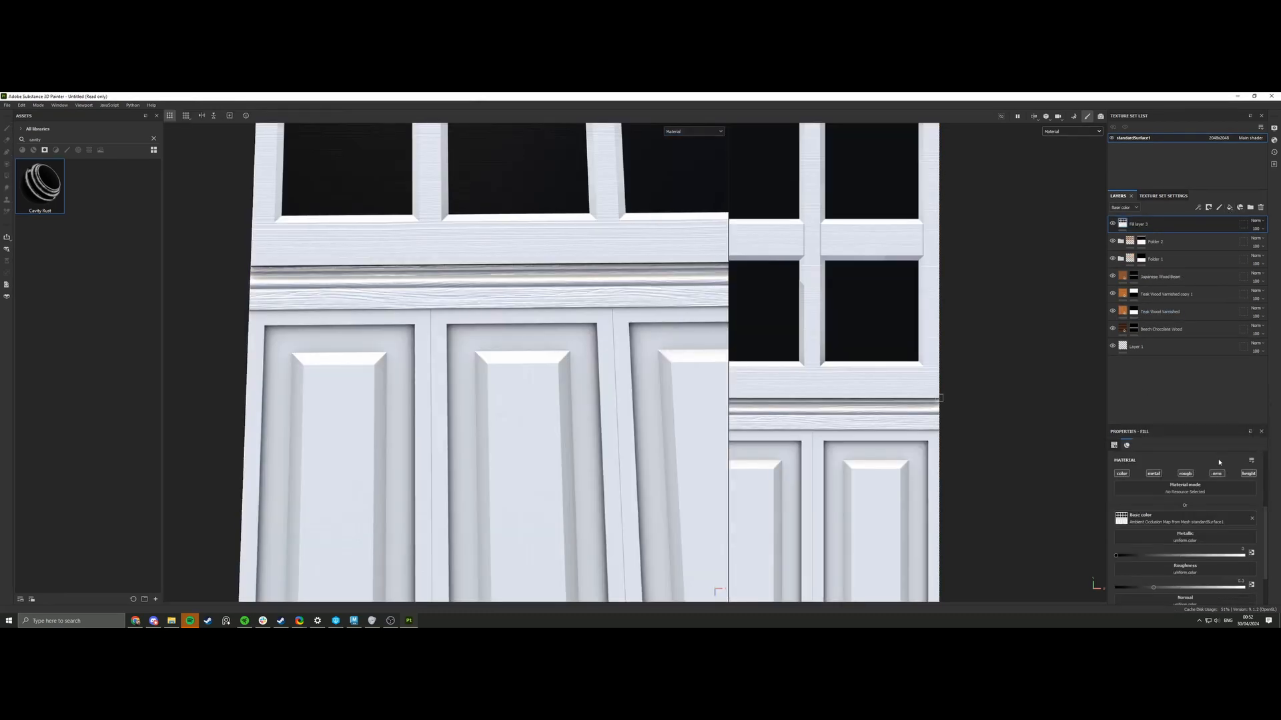
pyautogui.click(1256, 221)
pyautogui.click(1254, 256)
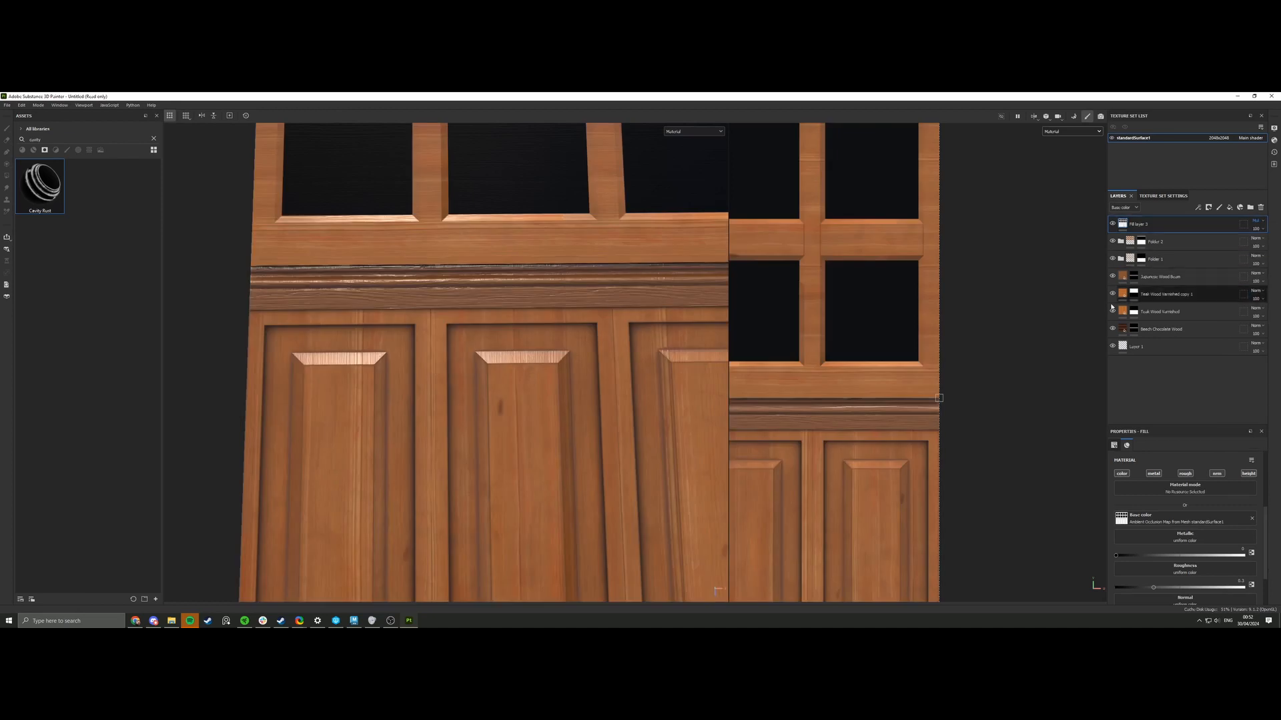
# Review the occlusion shading across the whole wall and group the ambient occlusion fill layer in a new folder.
pyautogui.scroll(-2, 528, 354)
pyautogui.scroll(-5, 527, 354)
pyautogui.keyDown('alt'); pyautogui.moveTo(532, 330); pyautogui.dragTo(480, 355, button='middle'); pyautogui.keyUp('alt')
pyautogui.scroll(5, 482, 353)
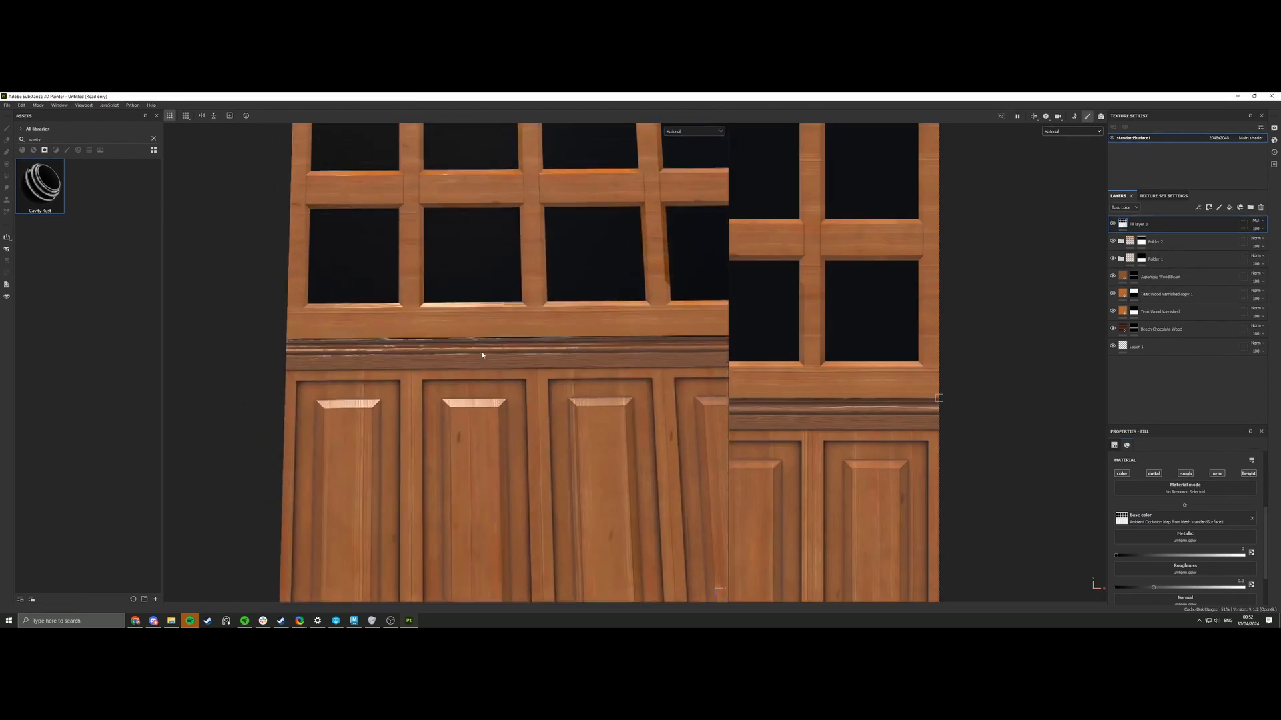
pyautogui.scroll(-2, 483, 353)
pyautogui.moveTo(481, 357)
pyautogui.keyDown('alt'); pyautogui.mouseDown()
pyautogui.moveTo(491, 298)
pyautogui.moveTo(497, 350)
pyautogui.mouseUp(); pyautogui.keyUp('alt')
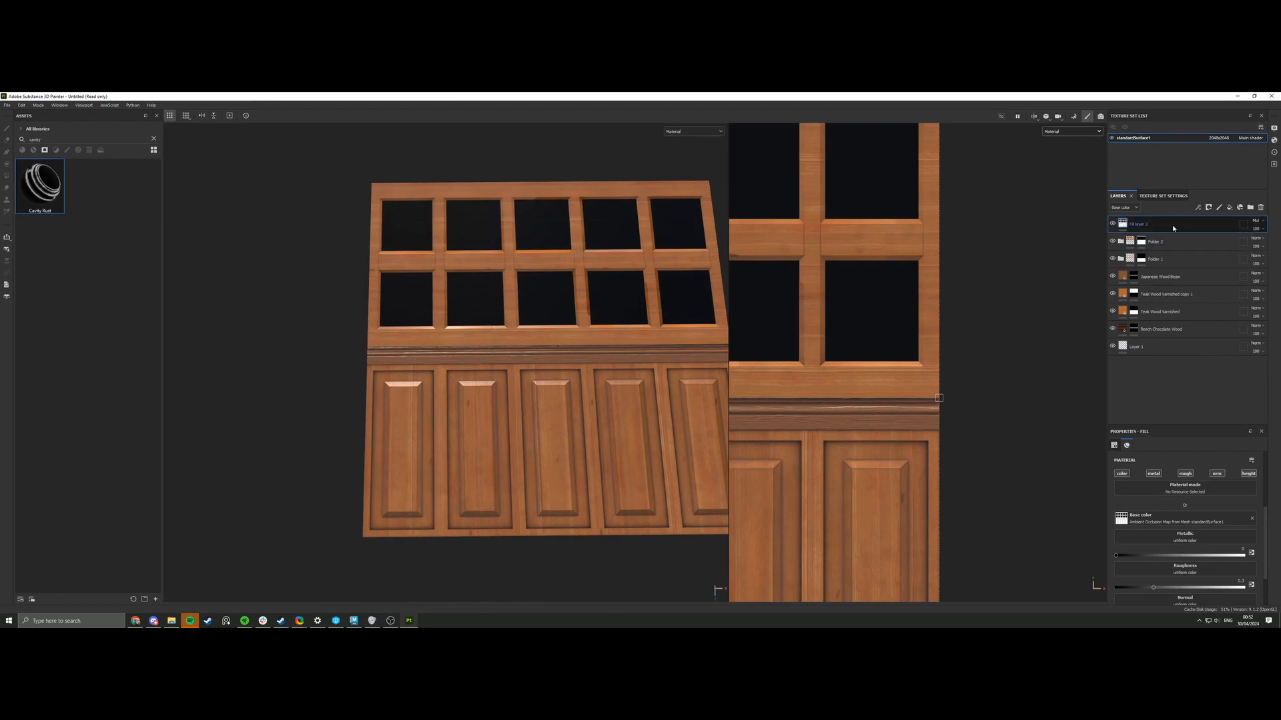
pyautogui.click(1250, 208)
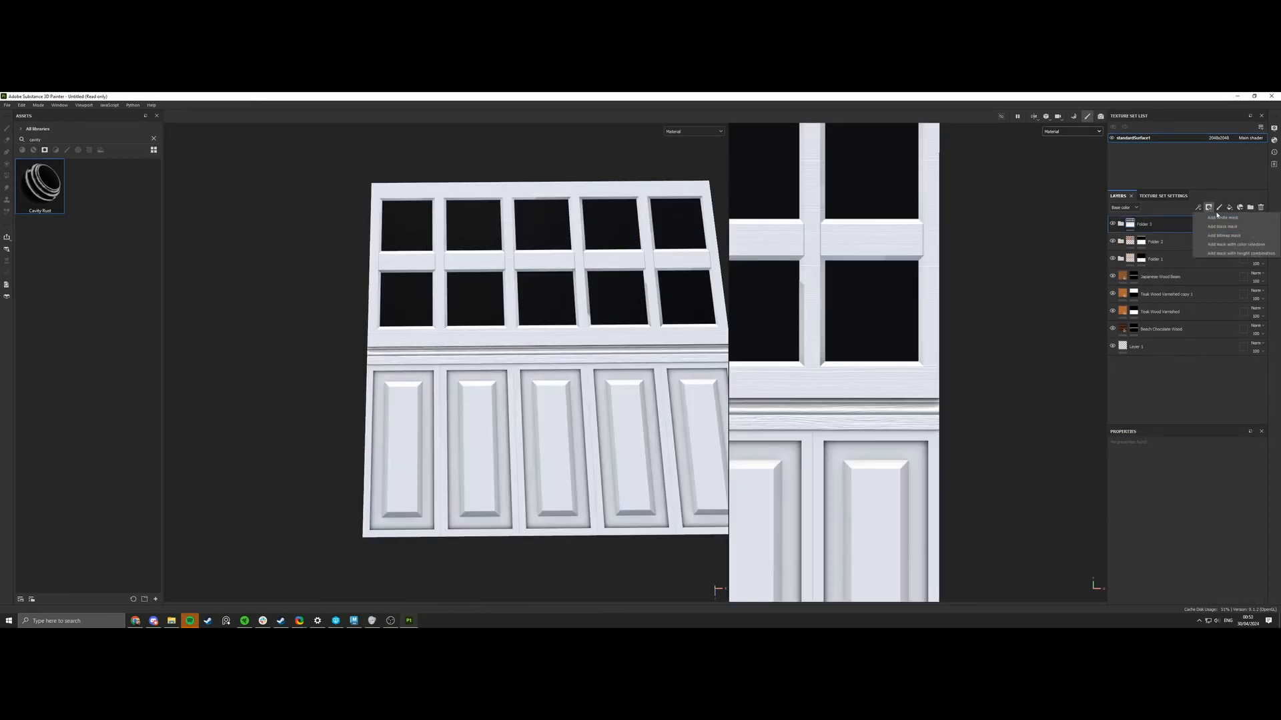
pyautogui.click(1119, 225)
pyautogui.click(1119, 224)
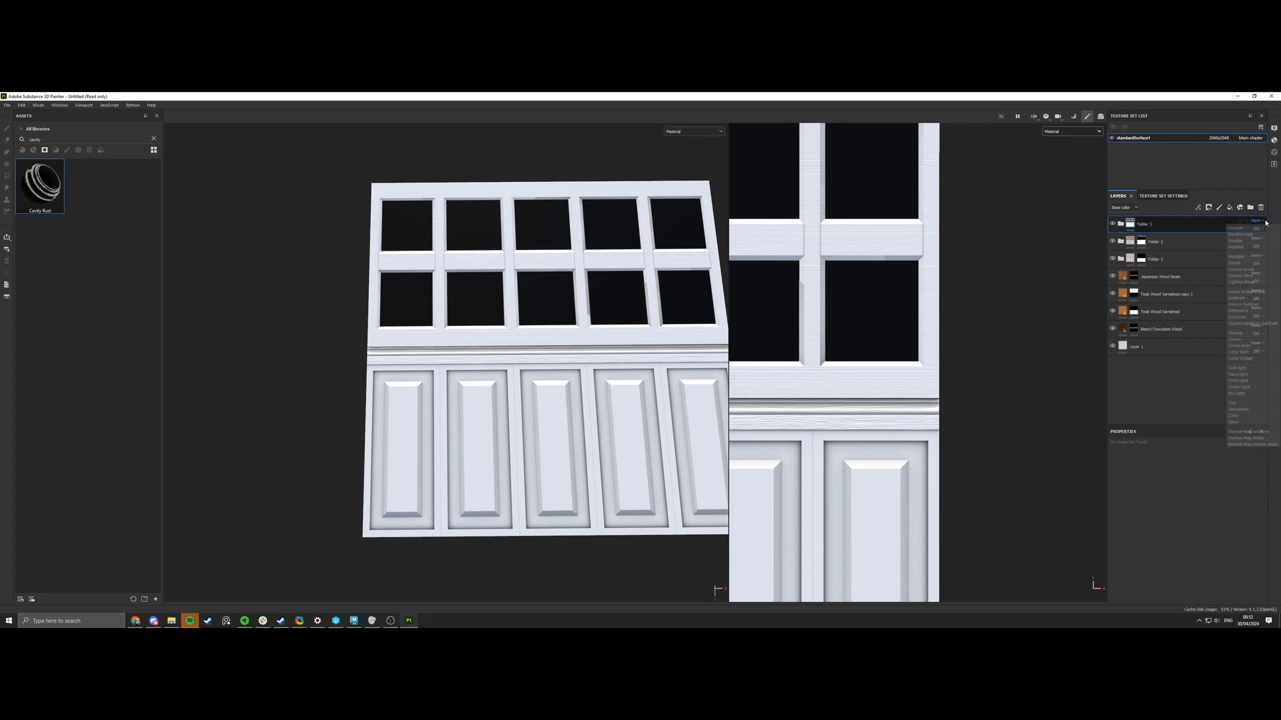
# Set the ambient occlusion folder's blending mode to Multiply and return the fill layer inside it to Normal.
pyautogui.click(1256, 220)
pyautogui.click(1243, 257)
pyautogui.click(1120, 224)
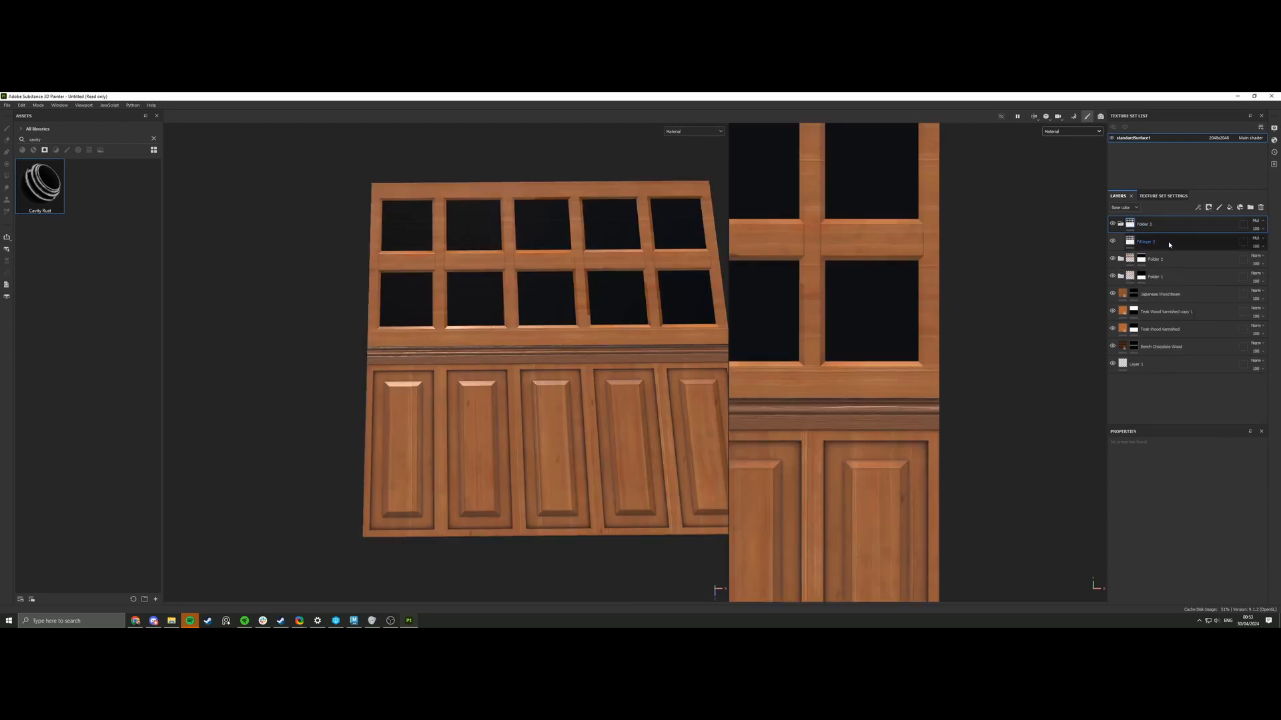
pyautogui.click(1164, 242)
pyautogui.click(1260, 239)
pyautogui.click(1247, 246)
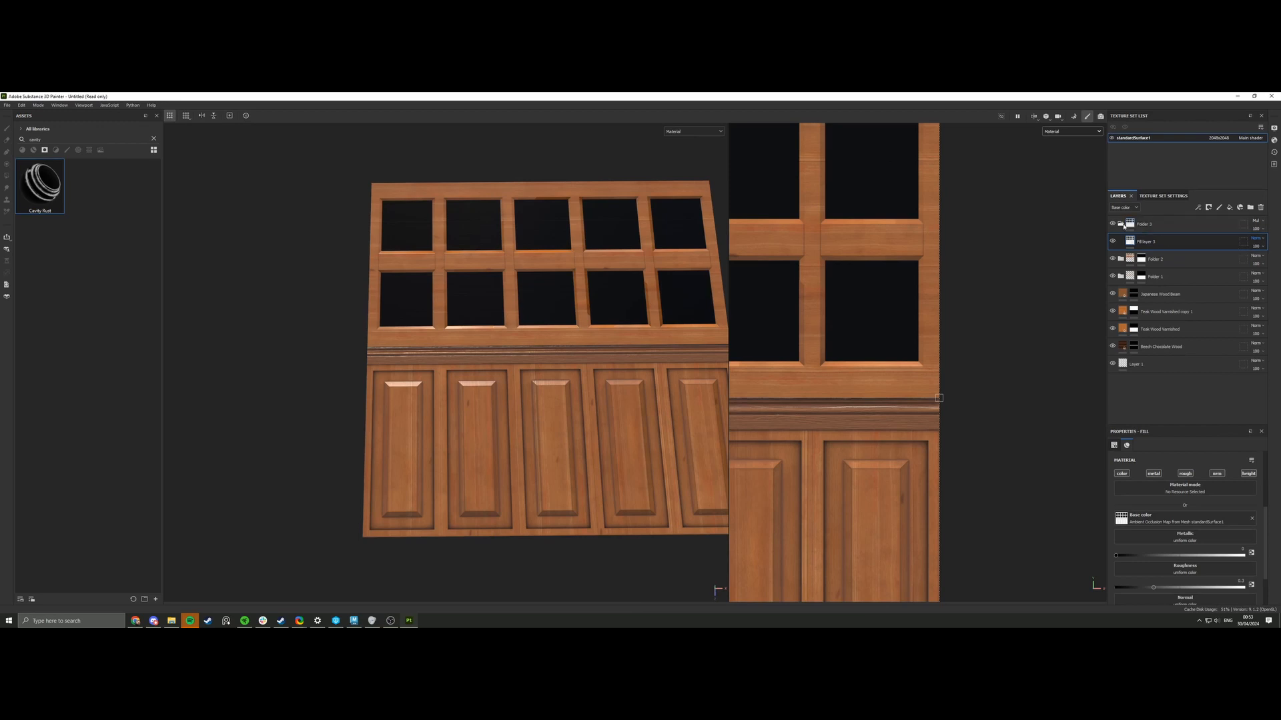
# Add a paint effect to the ambient occlusion folder and paint a test spot over the lower middle window's black area.
pyautogui.click(1119, 224)
pyautogui.scroll(3, 589, 339)
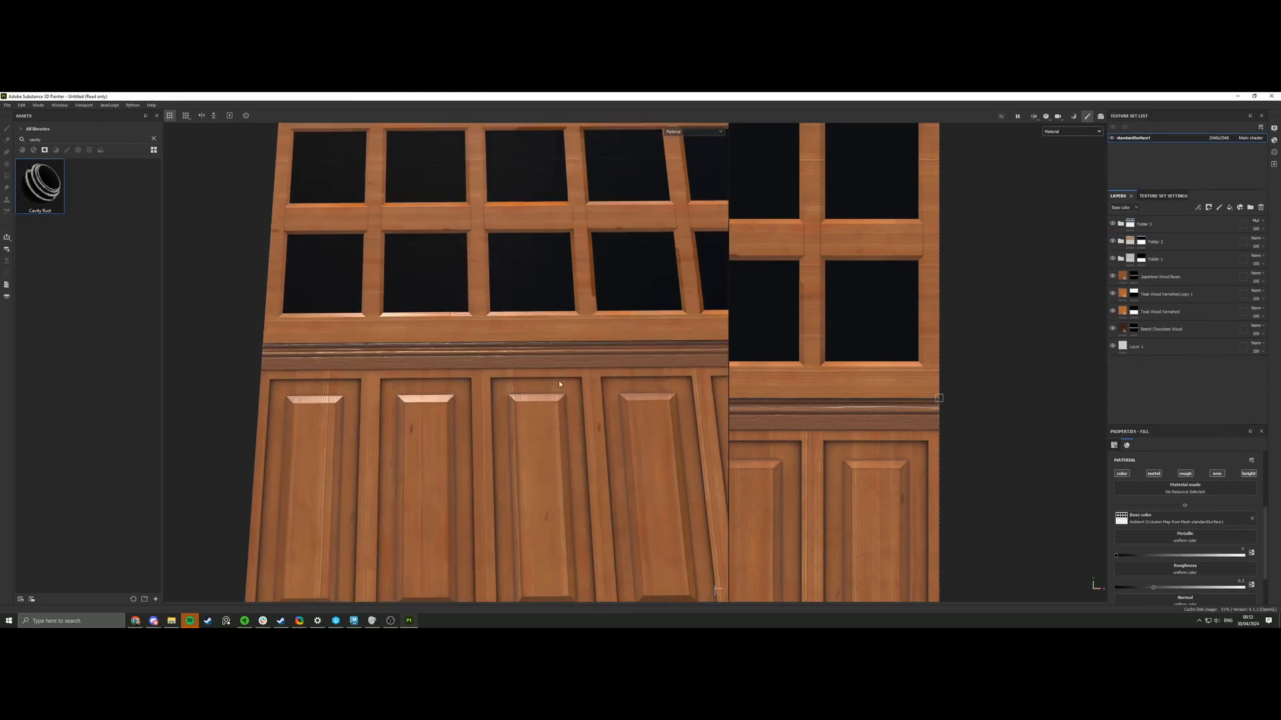
pyautogui.click(1121, 224)
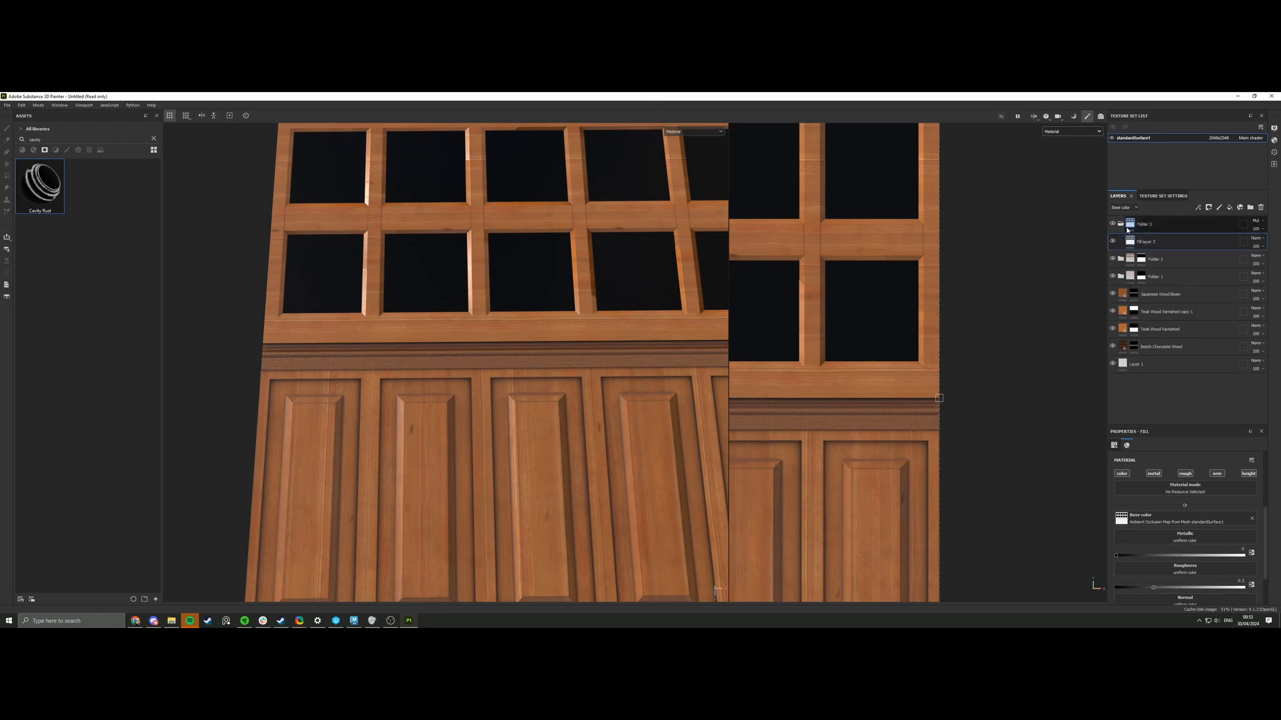
pyautogui.click(1182, 225)
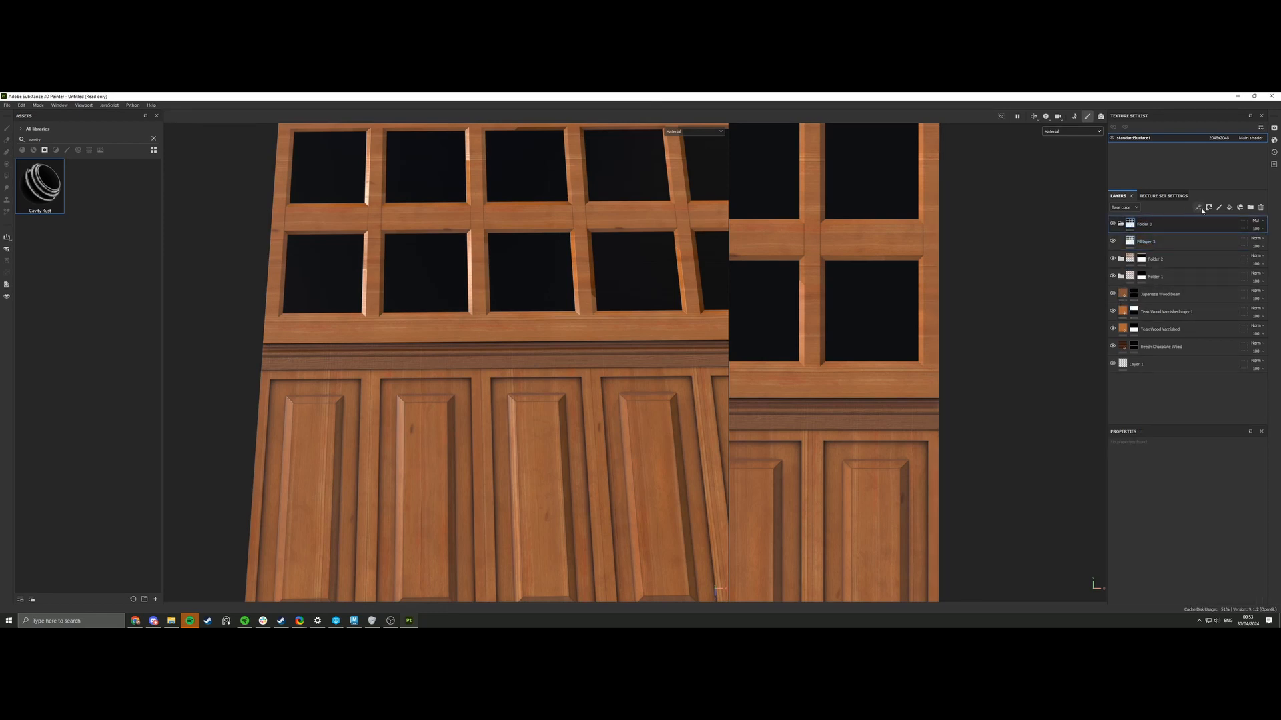
pyautogui.click(1199, 209)
pyautogui.click(1210, 225)
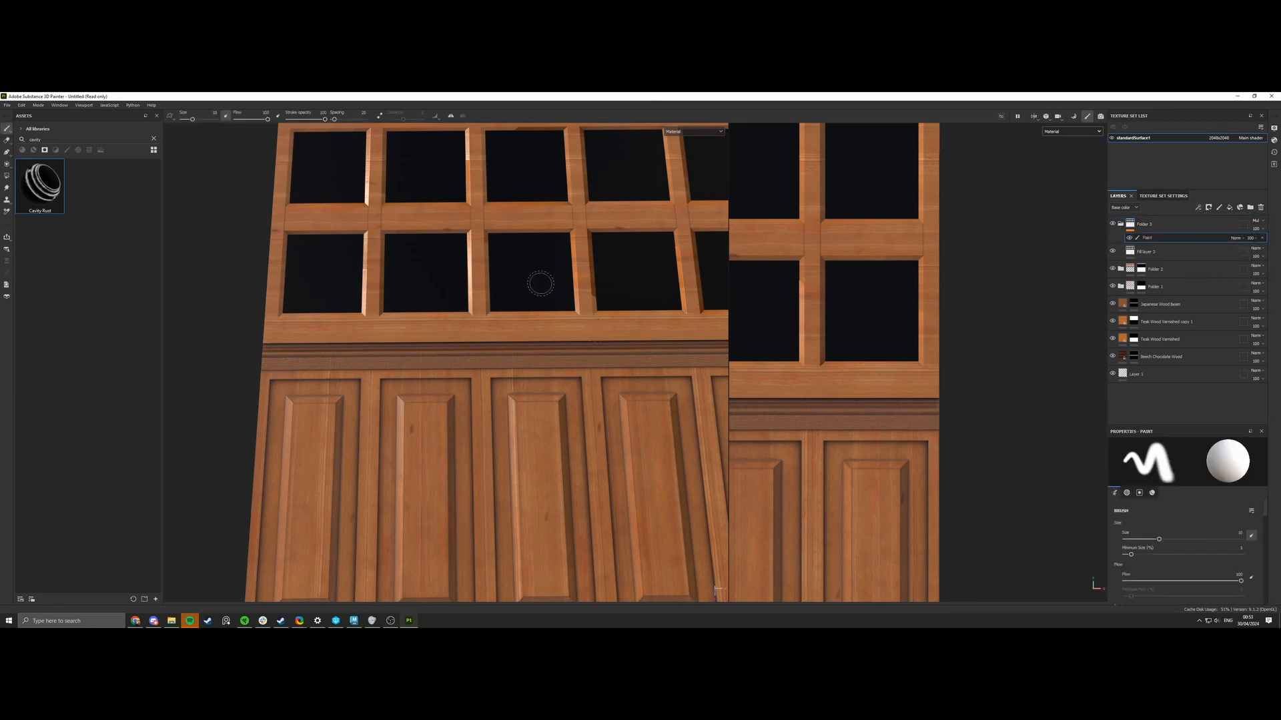
pyautogui.moveTo(540, 283); pyautogui.dragTo(533, 267)
# Choose the Shape Brick alpha for the brush and set its hardness to 1.
pyautogui.scroll(-8, 1199, 550)
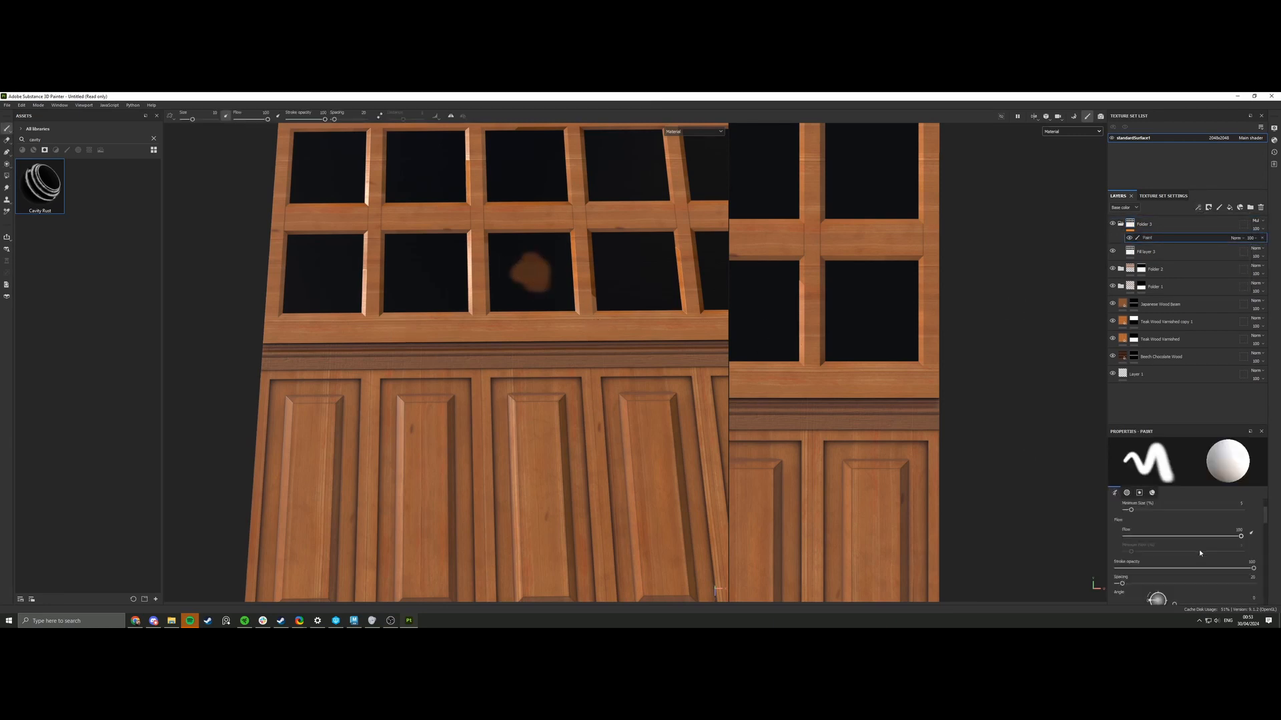
pyautogui.click(1160, 511)
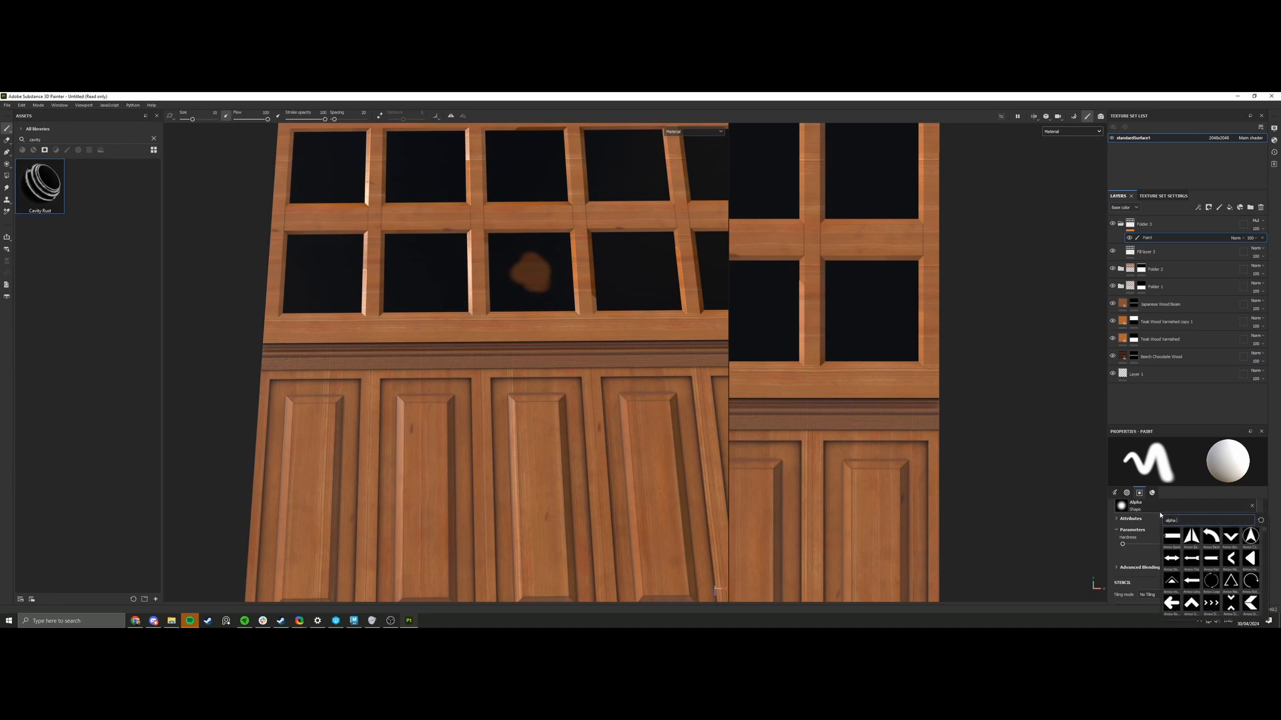
pyautogui.write('shape')
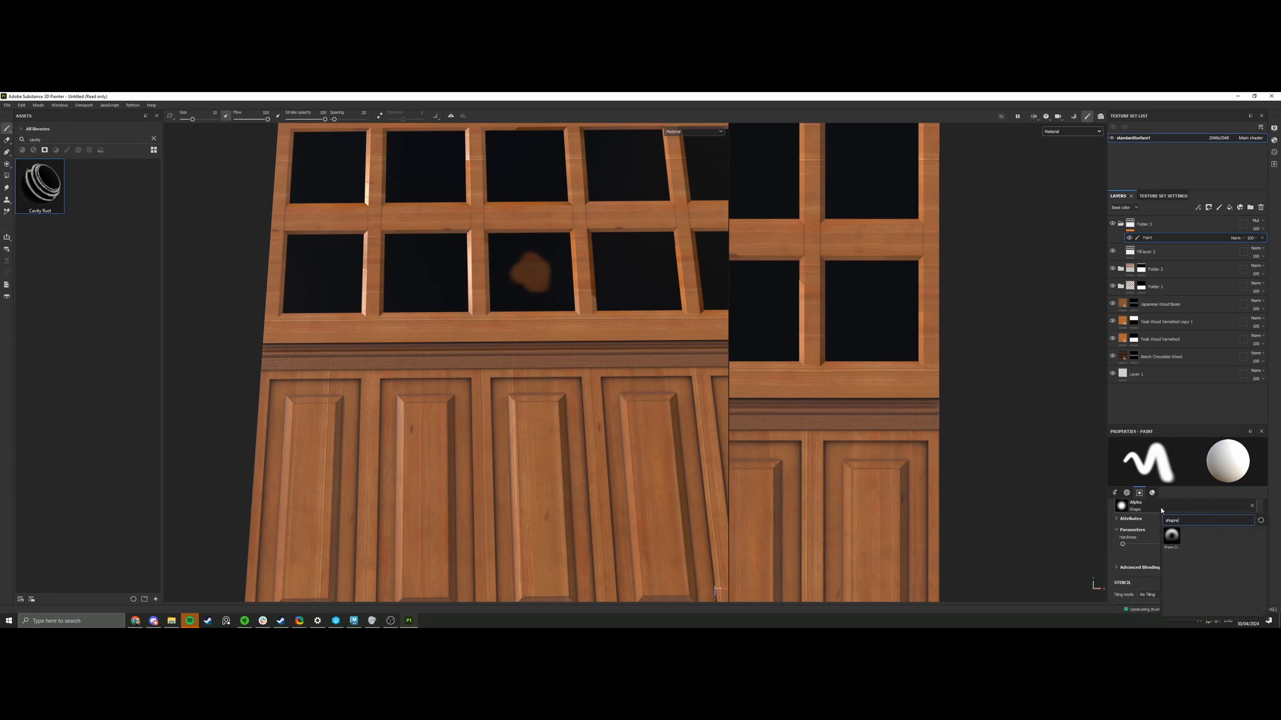
pyautogui.scroll(-3, 1217, 571)
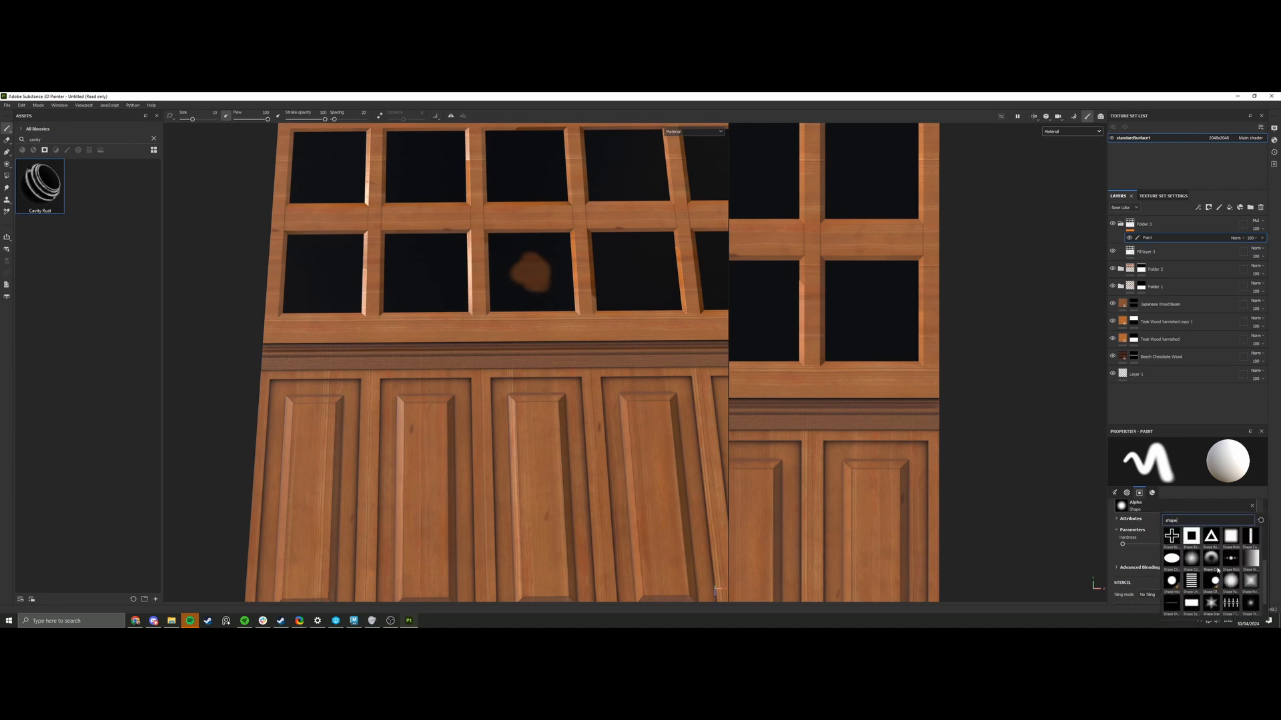
pyautogui.click(1229, 538)
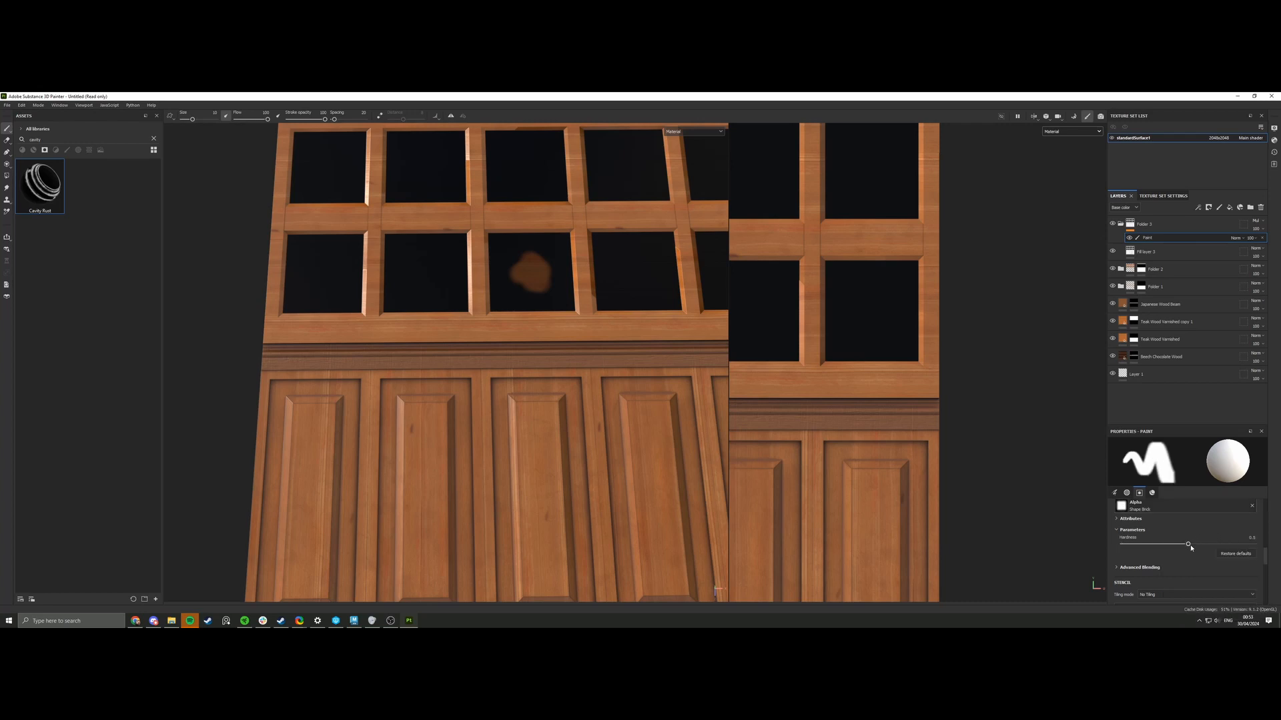
pyautogui.moveTo(1189, 544); pyautogui.dragTo(1253, 545)
# Enlarge the brush and paint out the black occlusion in the four windows of the wall's two rightmost columns.
pyautogui.scroll(-3, 539, 292)
pyautogui.keyDown('alt'); pyautogui.keyDown('shift'); pyautogui.moveTo(539, 292); pyautogui.dragTo(539, 296); pyautogui.keyUp('shift'); pyautogui.keyUp('alt')
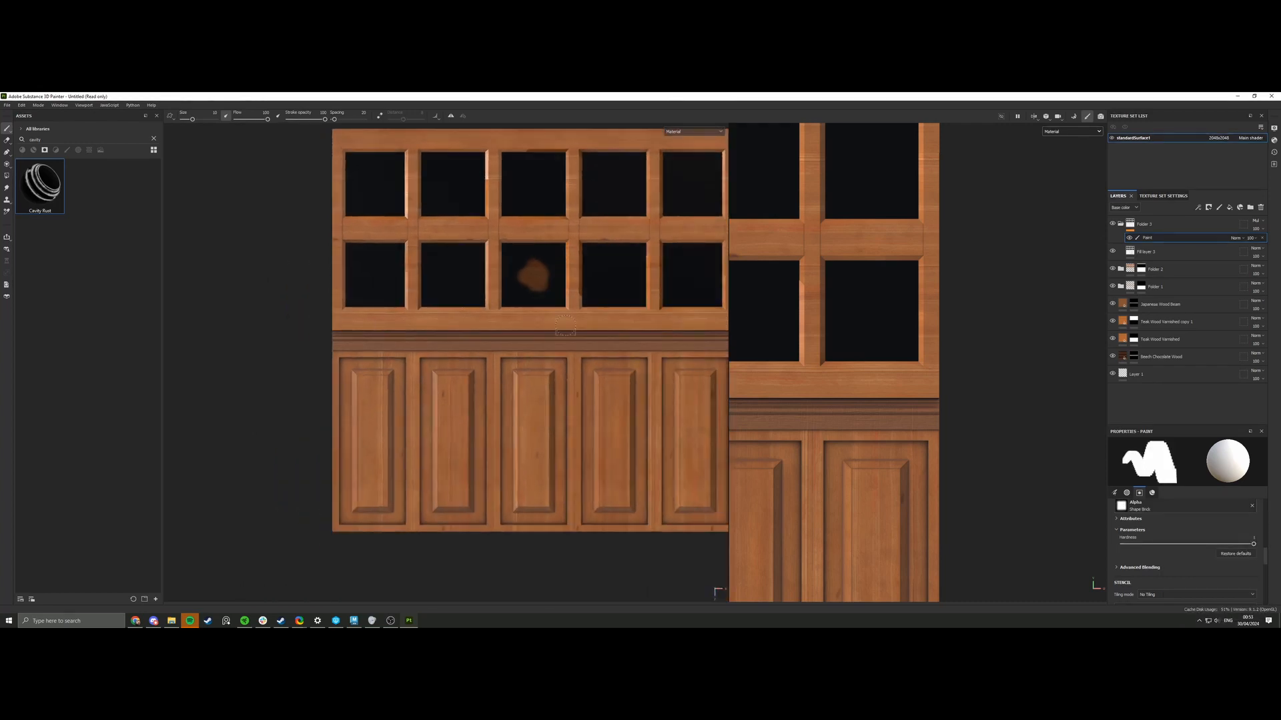
pyautogui.keyDown('alt'); pyautogui.moveTo(539, 295); pyautogui.dragTo(507, 356, button='middle'); pyautogui.keyUp('alt')
pyautogui.keyDown('ctrl'); pyautogui.moveTo(886, 327); pyautogui.dragTo(870, 306, button='right'); pyautogui.keyUp('ctrl')
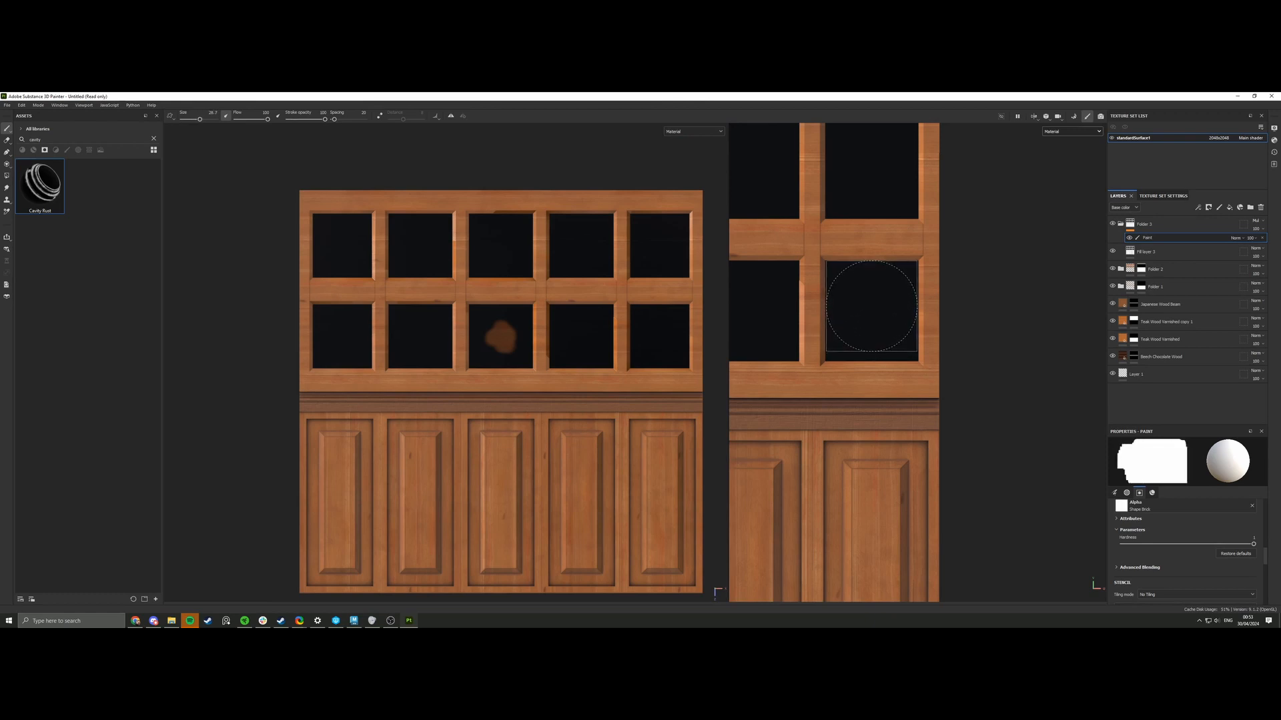
pyautogui.click(871, 306)
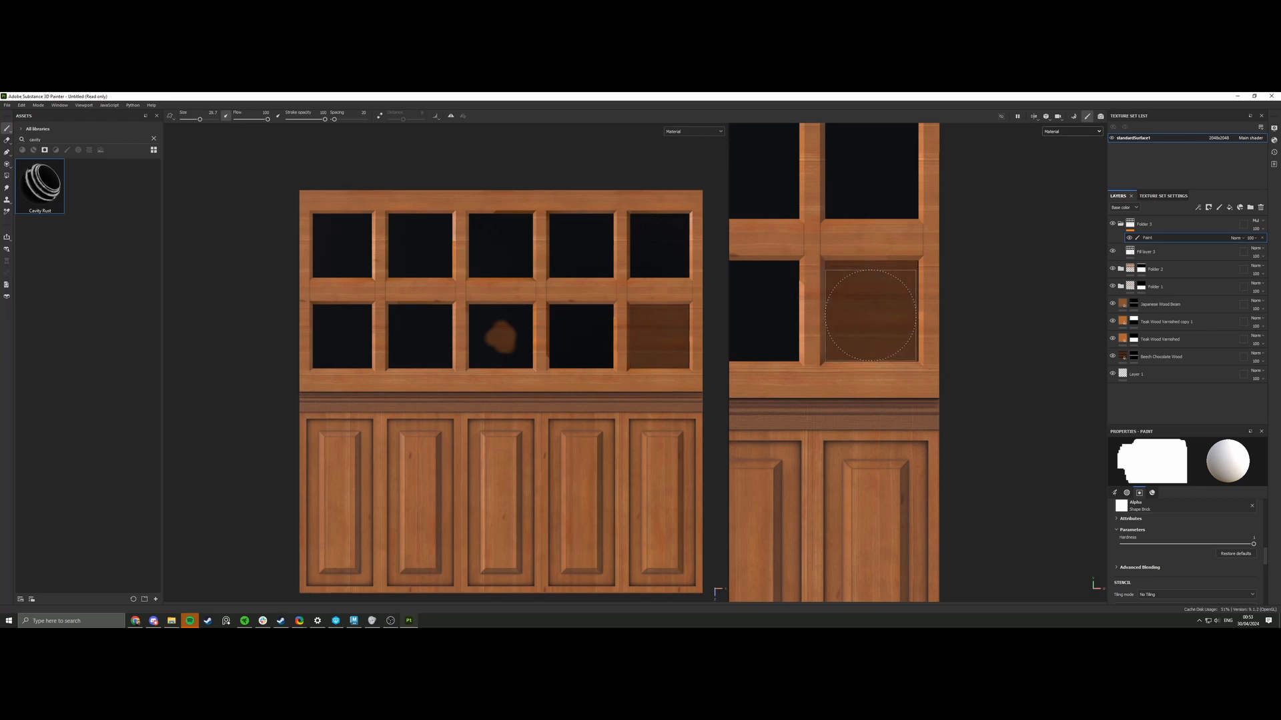
pyautogui.moveTo(871, 306); pyautogui.dragTo(983, 328, button='middle')
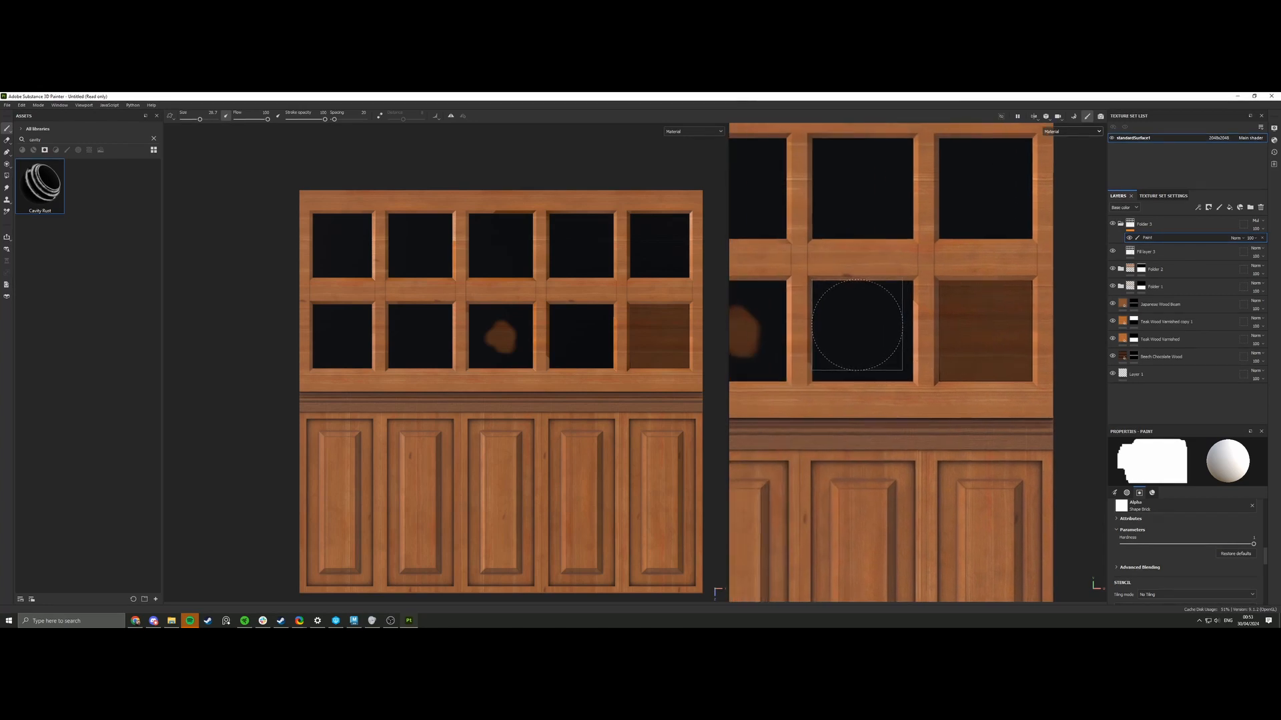
pyautogui.moveTo(857, 325); pyautogui.dragTo(859, 336)
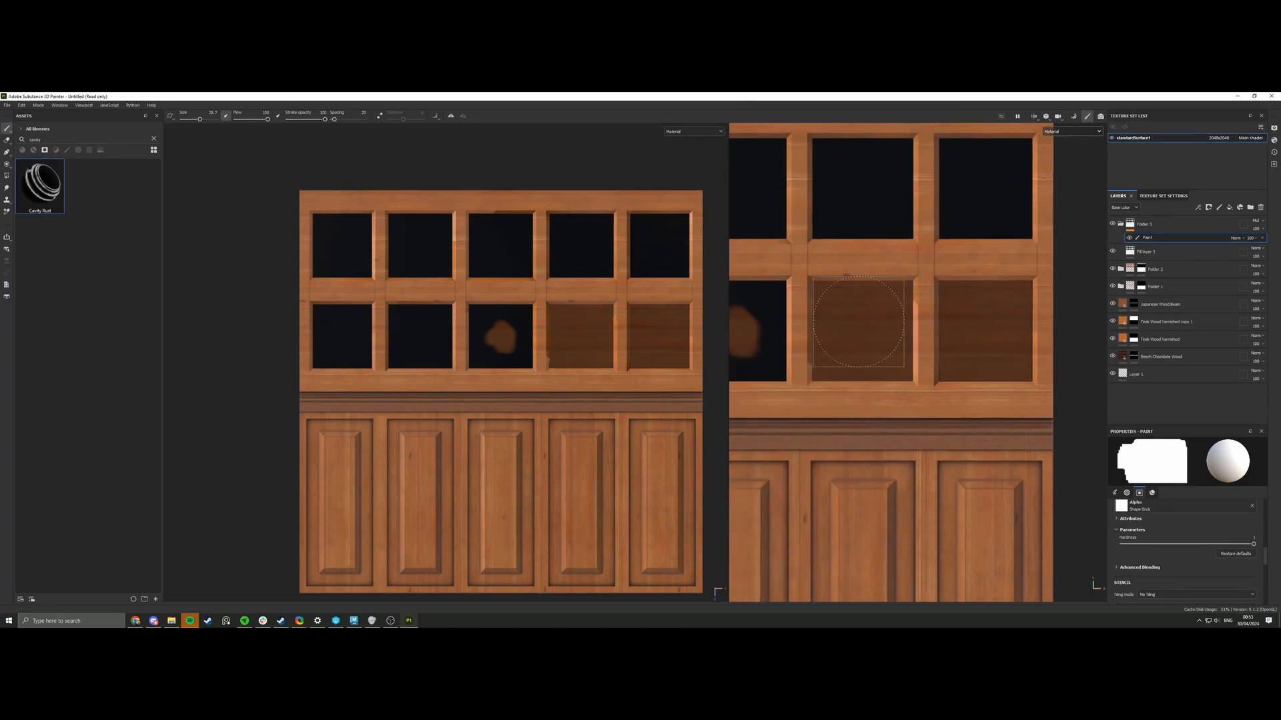
pyautogui.moveTo(857, 322); pyautogui.dragTo(856, 401, button='middle')
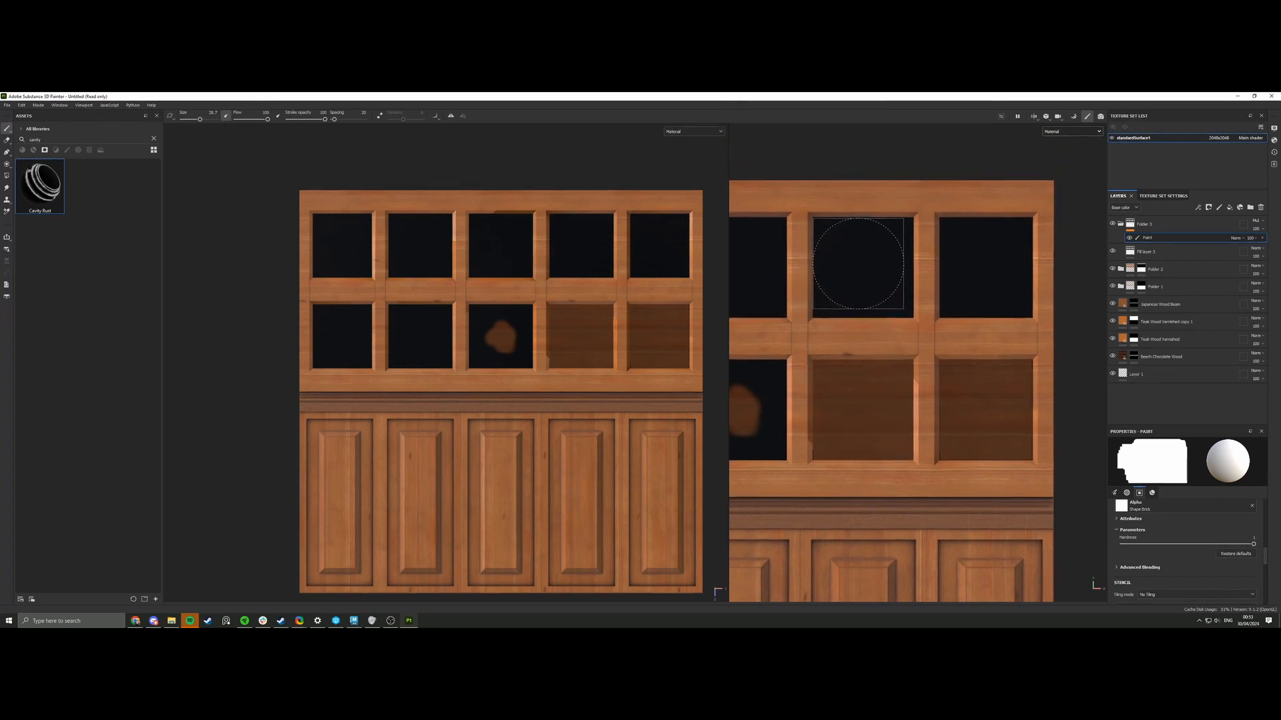
pyautogui.moveTo(858, 262); pyautogui.dragTo(861, 273)
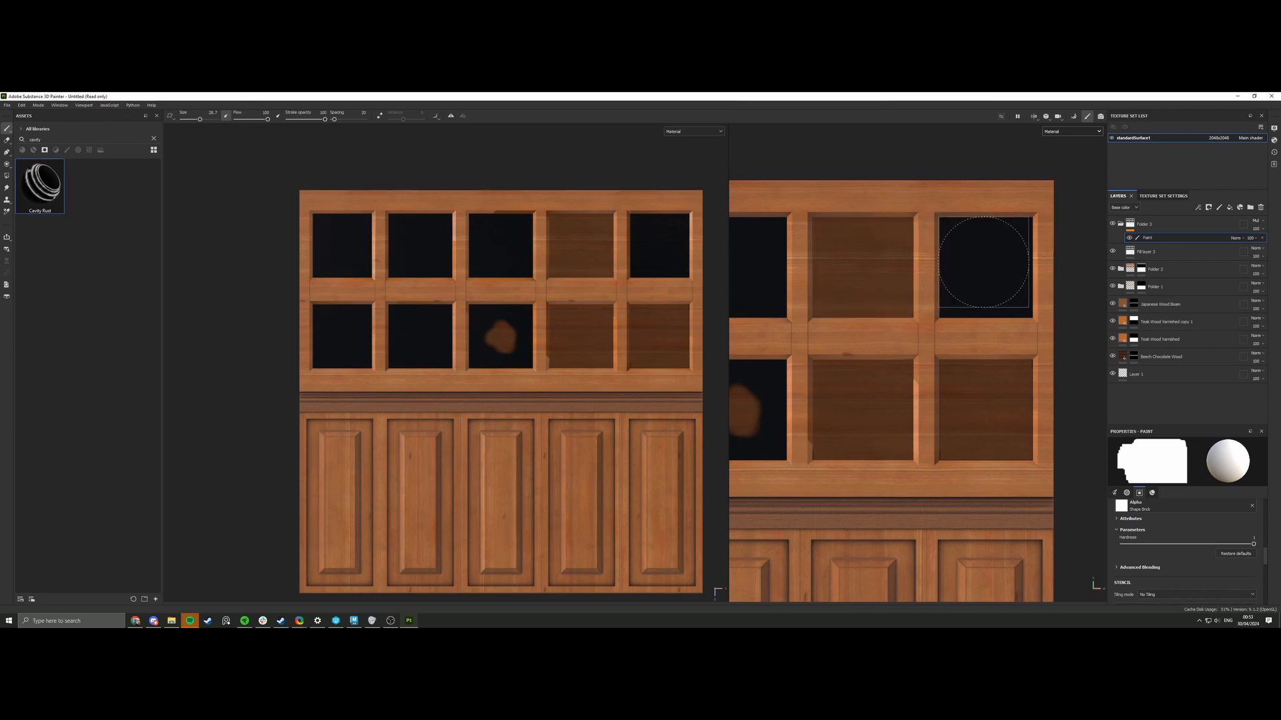
pyautogui.moveTo(984, 264)
pyautogui.mouseDown()
pyautogui.moveTo(986, 277)
pyautogui.moveTo(976, 273)
pyautogui.mouseUp()
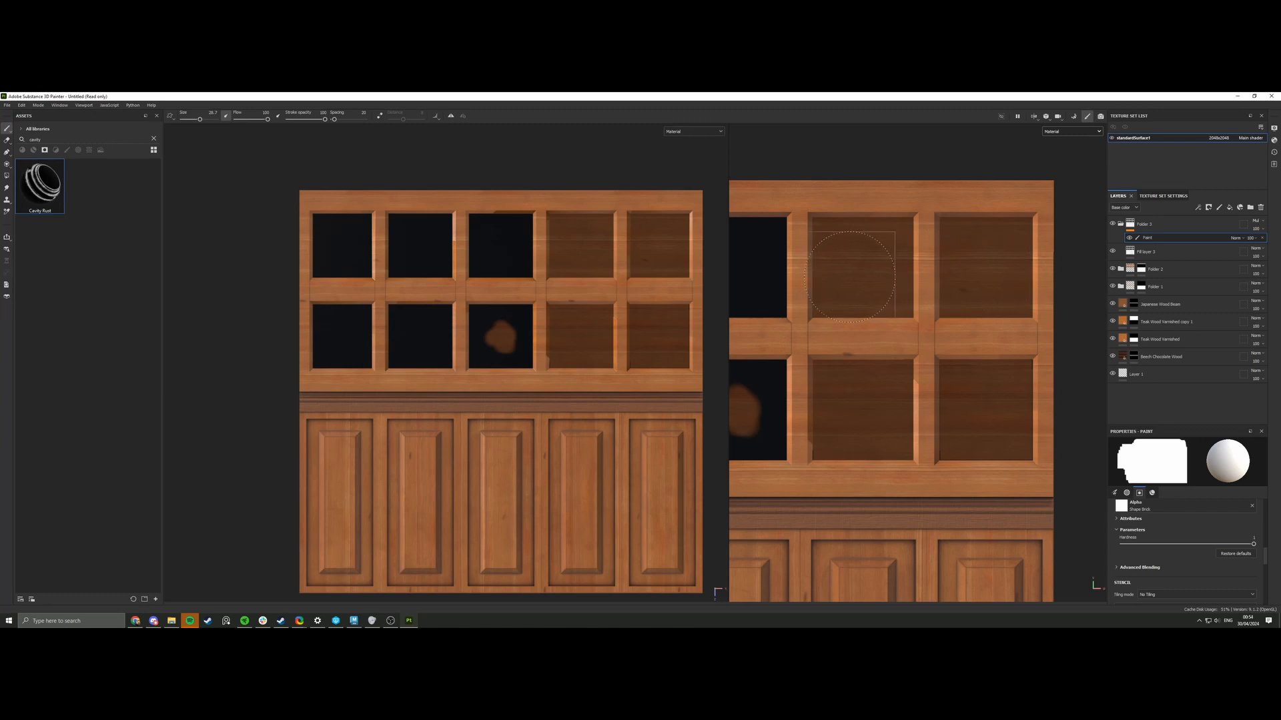
# Paint out the black occlusion in the six remaining windows with straight horizontal strokes along the upper and lower rows.
pyautogui.keyDown('alt'); pyautogui.moveTo(851, 277); pyautogui.dragTo(979, 290, button='middle'); pyautogui.keyUp('alt')
pyautogui.moveTo(964, 285); pyautogui.dragTo(837, 285)
pyautogui.scroll(-3, 866, 350)
pyautogui.keyDown('alt'); pyautogui.moveTo(866, 350); pyautogui.dragTo(914, 332, button='middle'); pyautogui.keyUp('alt')
pyautogui.moveTo(865, 305); pyautogui.dragTo(831, 295)
pyautogui.scroll(-3, 867, 337)
pyautogui.keyDown('alt'); pyautogui.moveTo(891, 357); pyautogui.dragTo(952, 353, button='middle'); pyautogui.keyUp('alt')
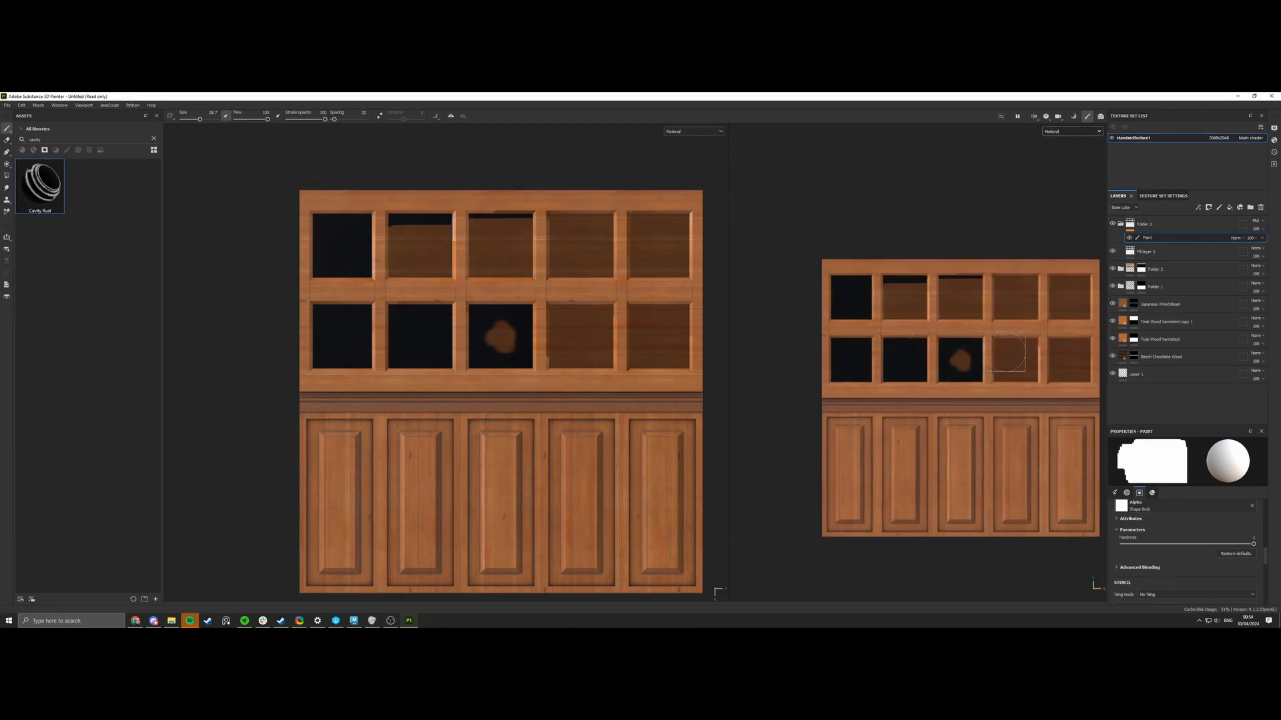
pyautogui.click(1005, 351)
pyautogui.keyDown('shift'); pyautogui.click(849, 351); pyautogui.keyUp('shift')
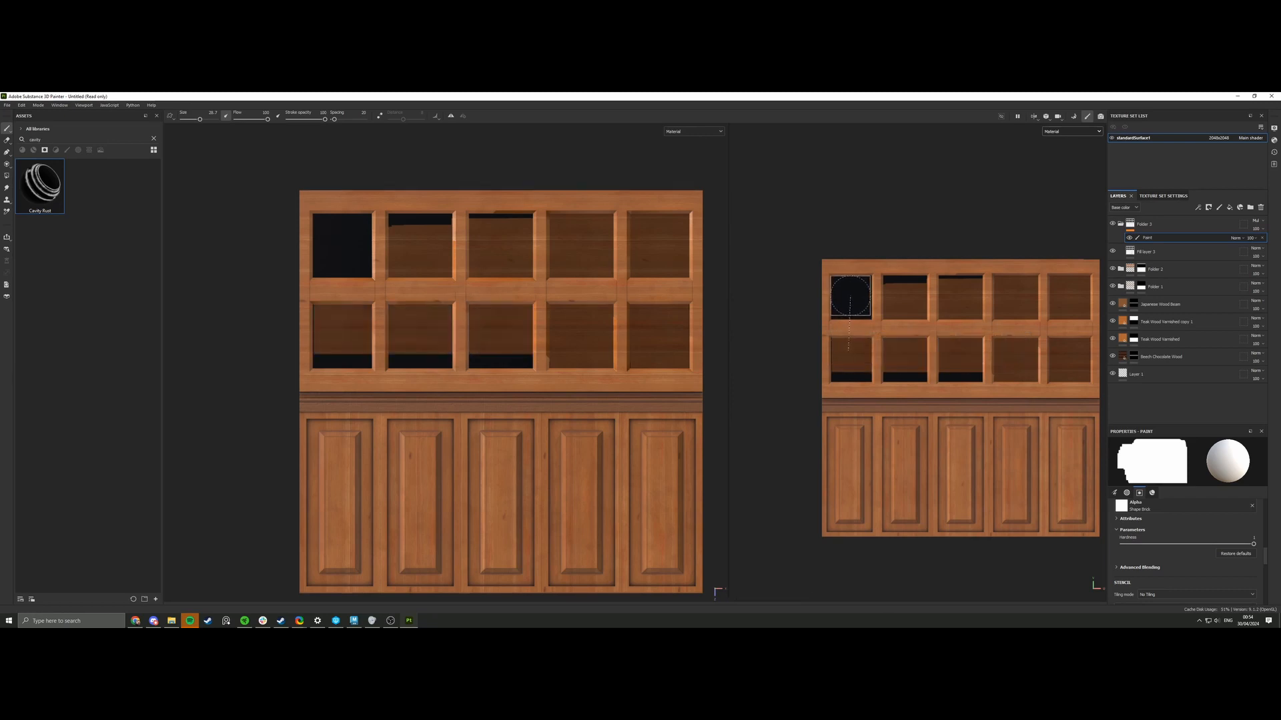
pyautogui.keyDown('shift'); pyautogui.click(850, 295); pyautogui.keyUp('shift')
pyautogui.keyDown('shift'); pyautogui.click(983, 294); pyautogui.keyUp('shift')
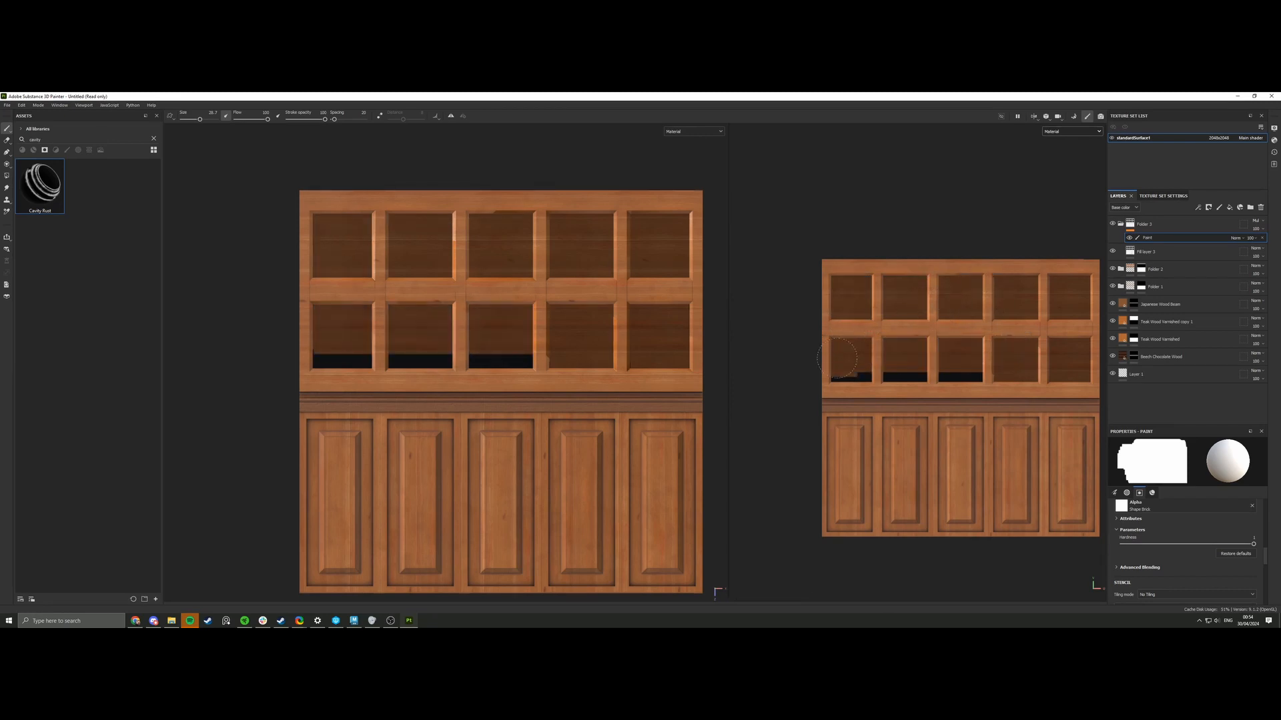
pyautogui.moveTo(837, 358); pyautogui.dragTo(1018, 363)
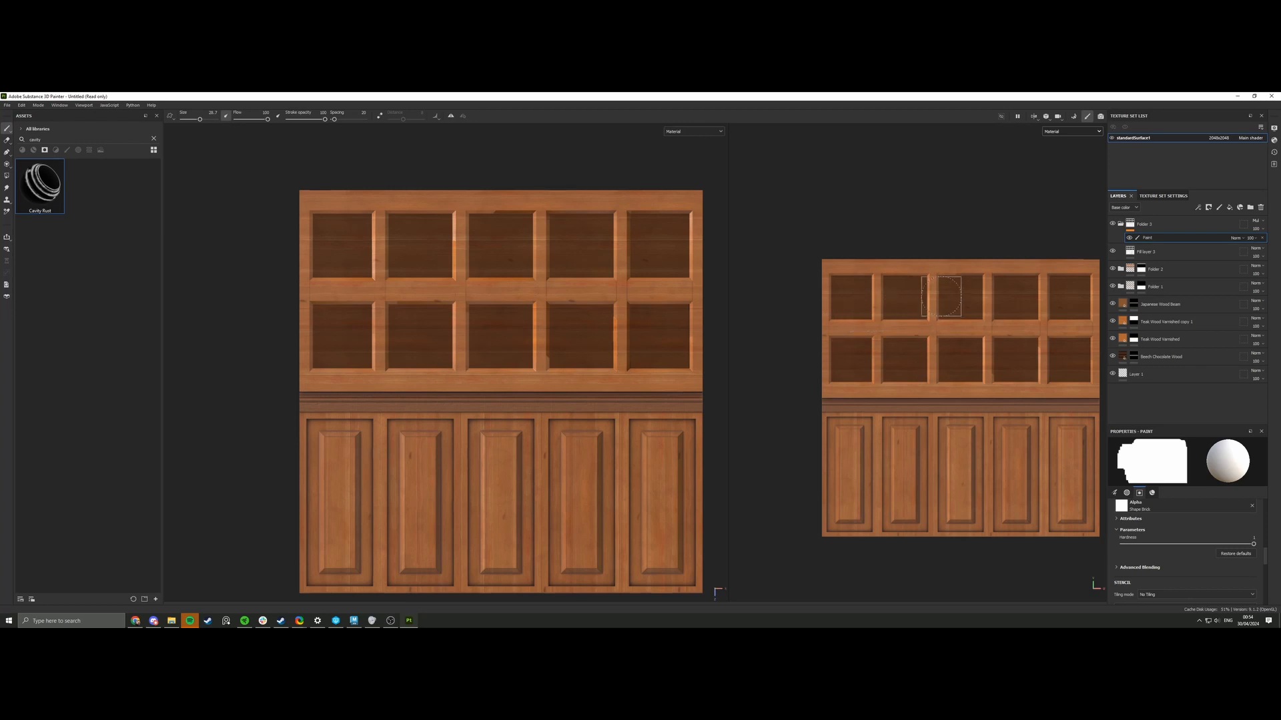
# Inspect the painted windows from an angle and look through the texture set's settings.
pyautogui.scroll(1, 957, 294)
pyautogui.scroll(-4, 482, 341)
pyautogui.scroll(5, 471, 346)
pyautogui.keyDown('alt'); pyautogui.moveTo(470, 344); pyautogui.dragTo(429, 319); pyautogui.keyUp('alt')
pyautogui.scroll(-3, 430, 304)
pyautogui.scroll(2, 523, 386)
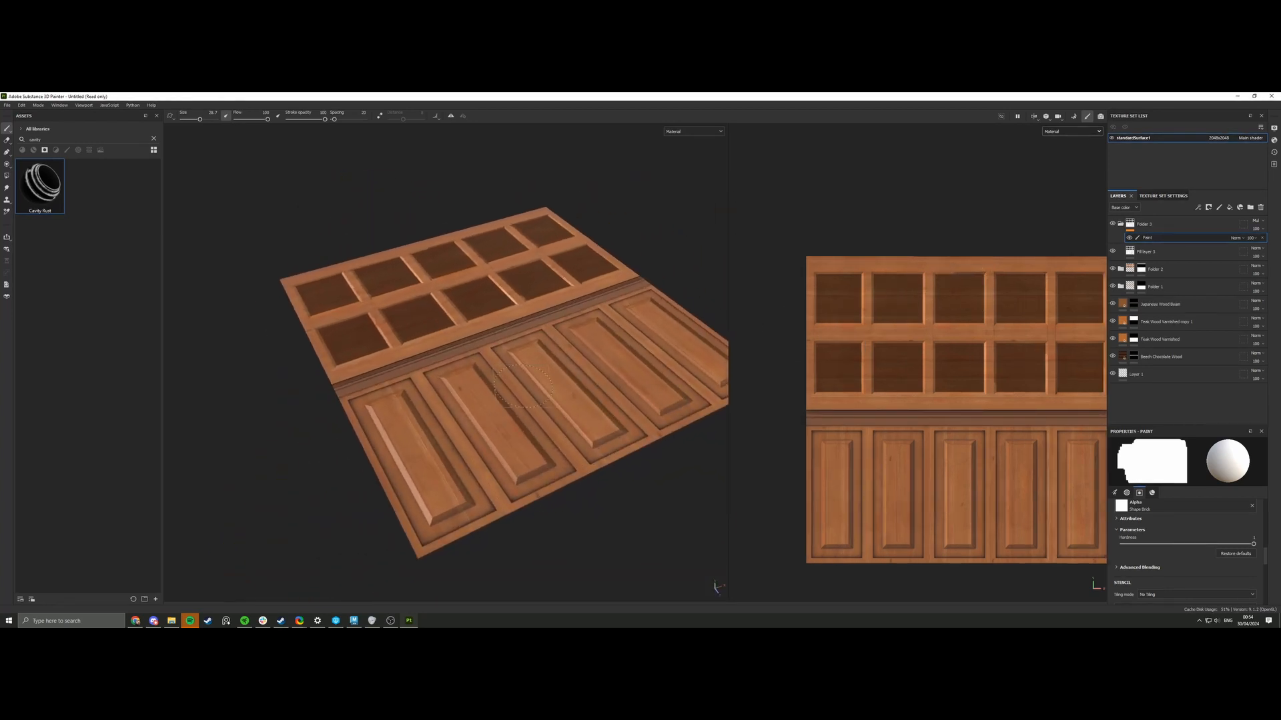
pyautogui.click(1162, 196)
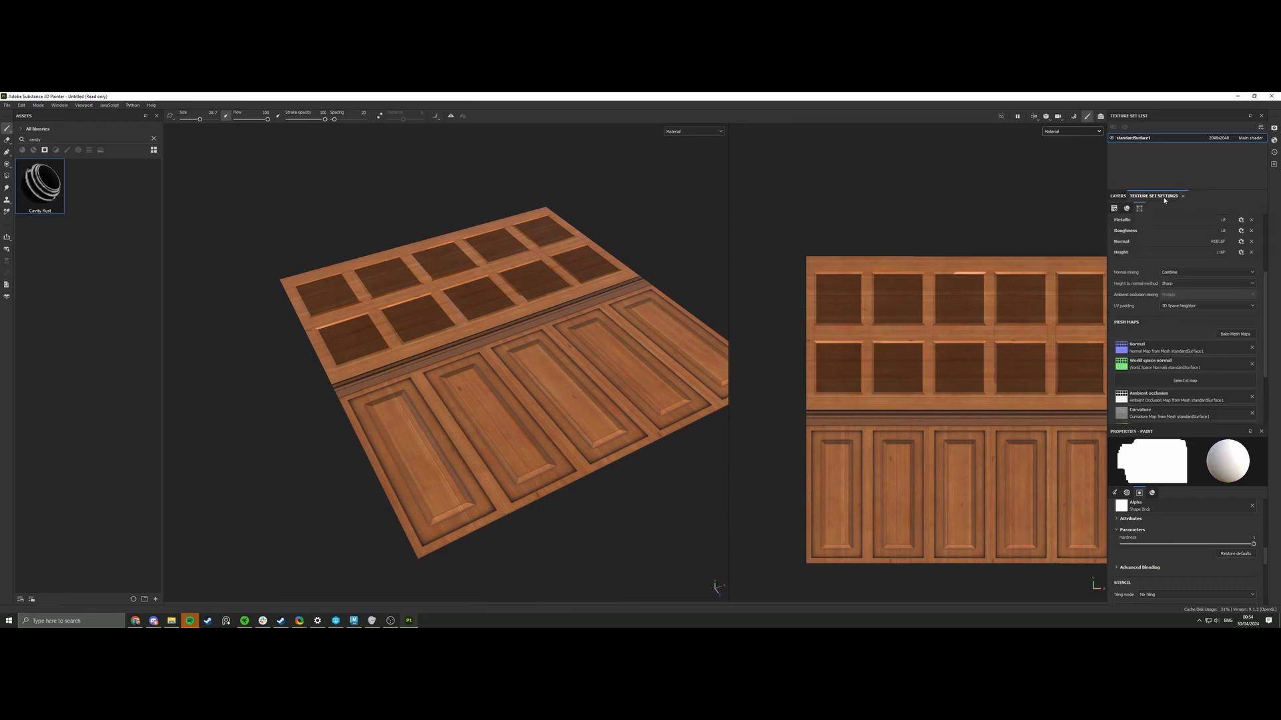
pyautogui.scroll(3, 1224, 274)
# Change the viewport's environment map to Studio Tomoco.
pyautogui.click(1275, 129)
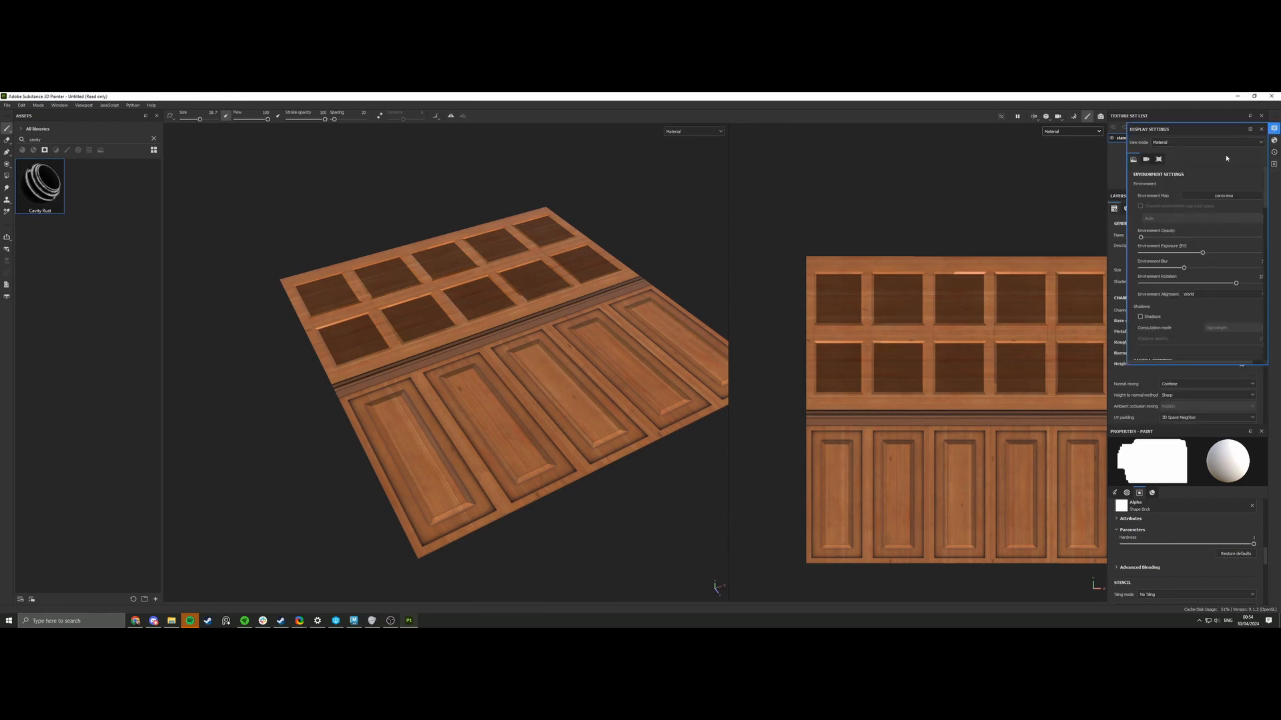
pyautogui.click(1212, 195)
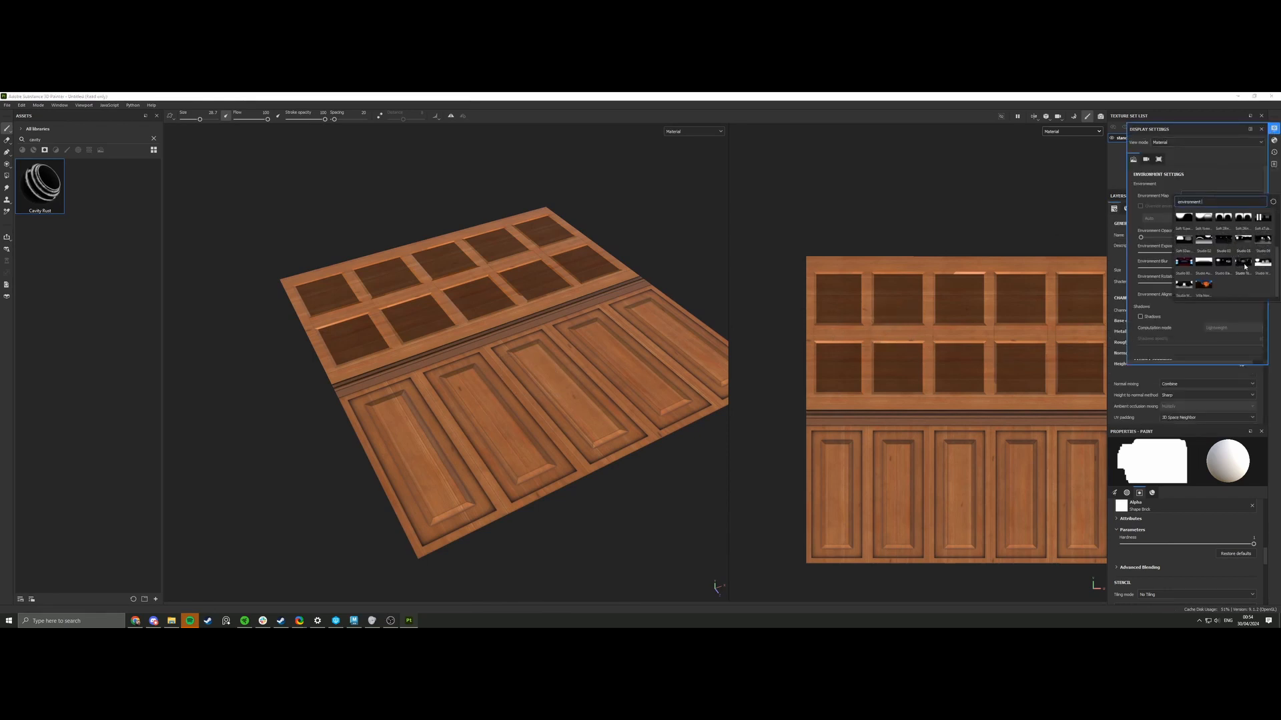
pyautogui.click(1244, 265)
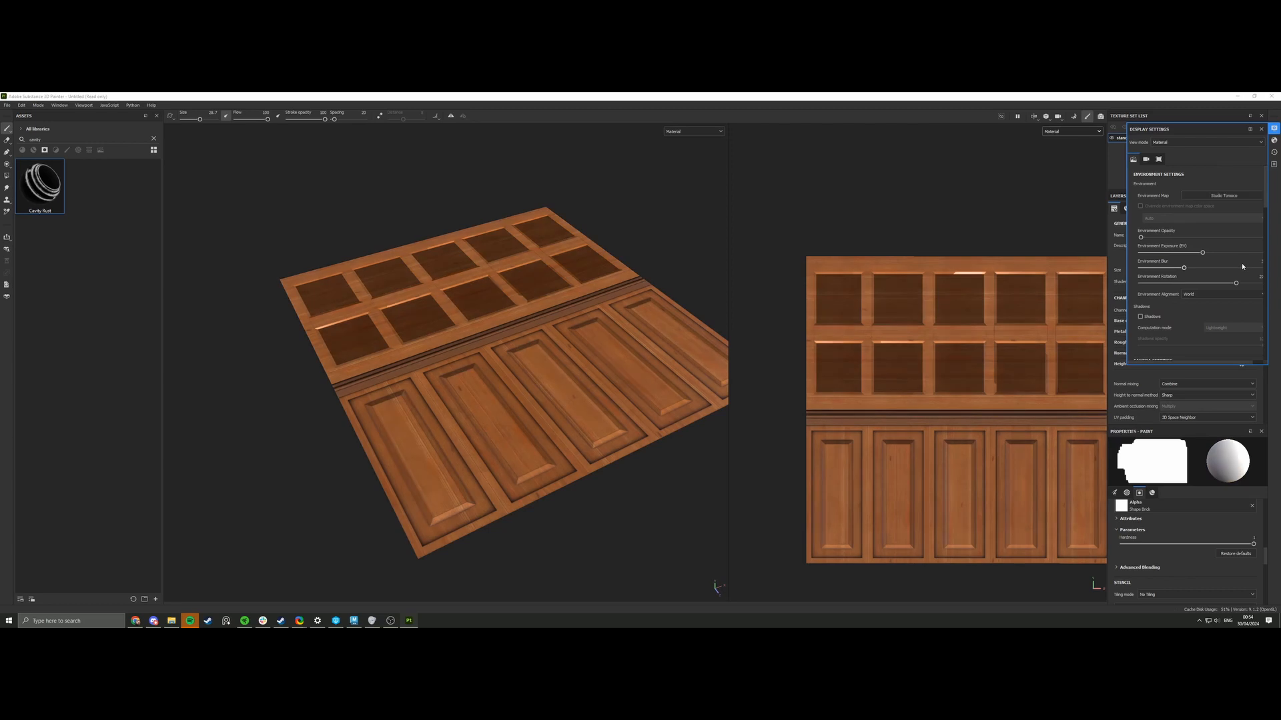
# Set the shader's specular quality to Very high (128 spp) and adjust its AO intensity to about 0.7.
pyautogui.click(1274, 142)
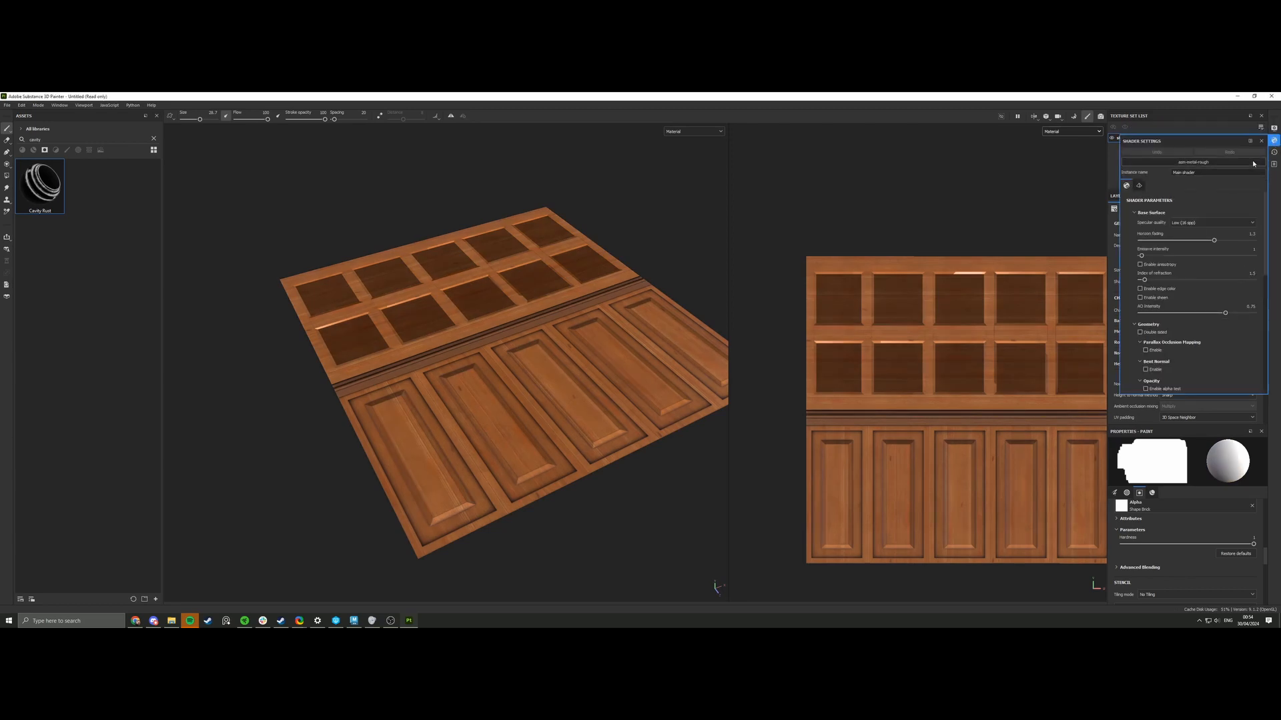
pyautogui.click(1227, 225)
pyautogui.click(1196, 262)
pyautogui.moveTo(1226, 312); pyautogui.dragTo(1255, 313)
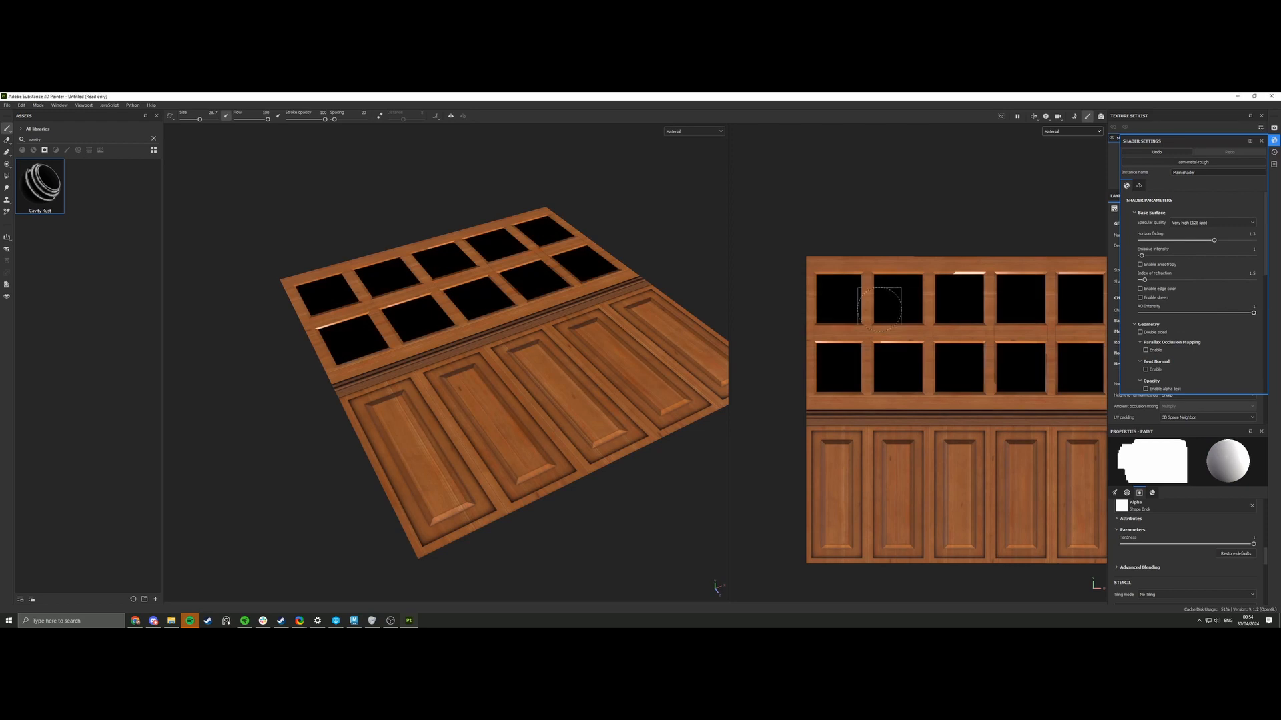
pyautogui.scroll(4, 599, 301)
pyautogui.scroll(-5, 576, 316)
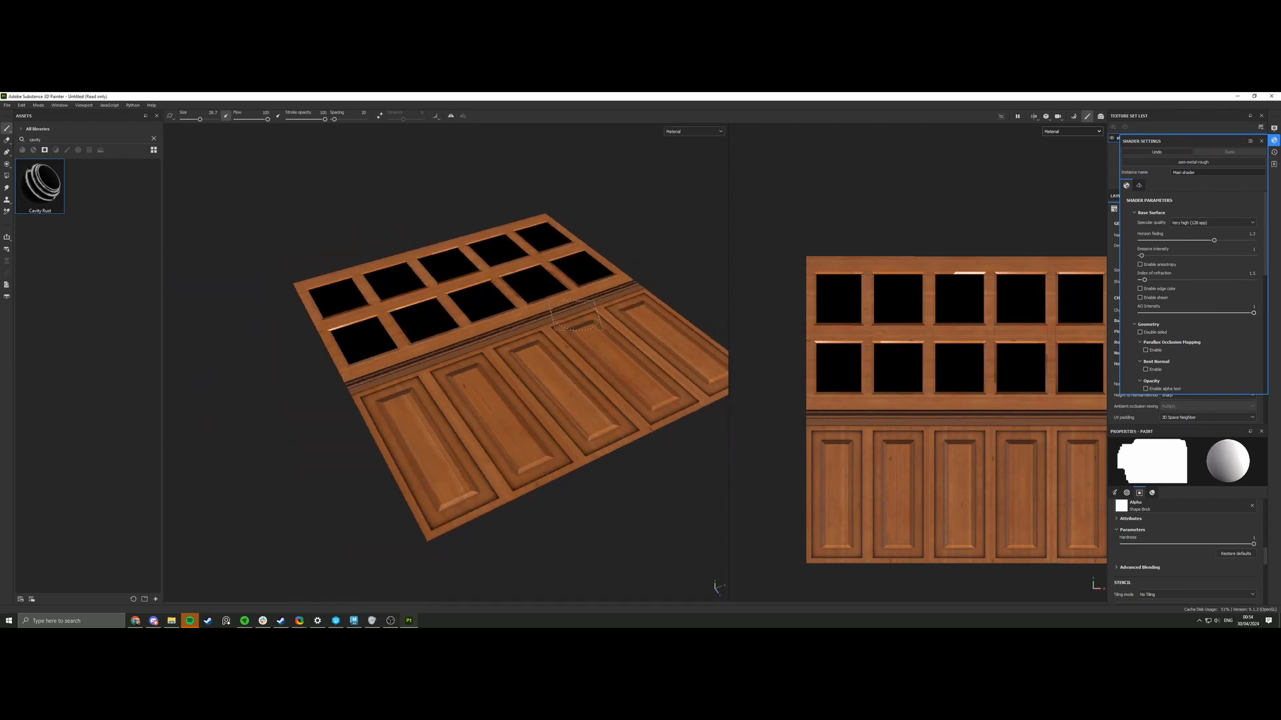
pyautogui.click(1199, 313)
pyautogui.moveTo(1204, 313); pyautogui.dragTo(1221, 313)
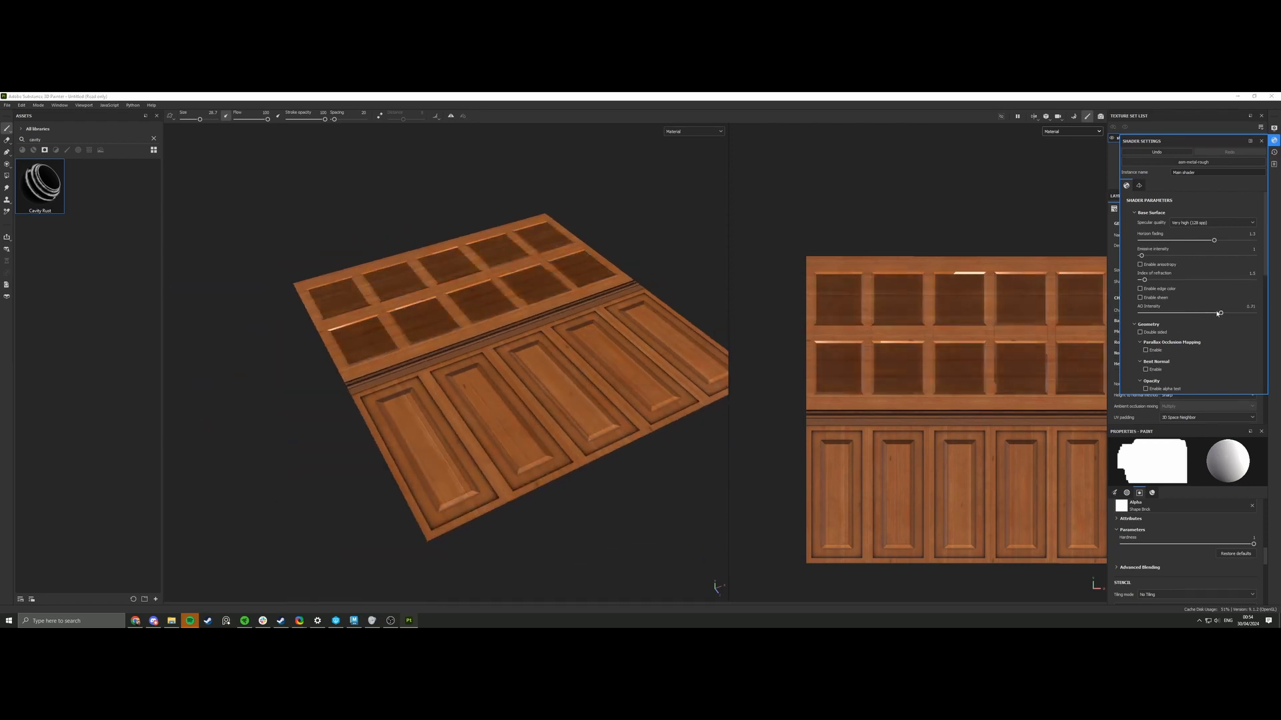
# Inspect the wall's panels and windows from different angles under rotated lighting.
pyautogui.scroll(4, 574, 320)
pyautogui.scroll(-3, 573, 320)
pyautogui.keyDown('alt'); pyautogui.moveTo(574, 320); pyautogui.dragTo(514, 350); pyautogui.keyUp('alt')
pyautogui.keyDown('shift'); pyautogui.moveTo(513, 350); pyautogui.dragTo(603, 351, button='right'); pyautogui.keyUp('shift')
pyautogui.keyDown('alt'); pyautogui.moveTo(604, 350); pyautogui.dragTo(563, 357); pyautogui.keyUp('alt')
pyautogui.scroll(2, 454, 313)
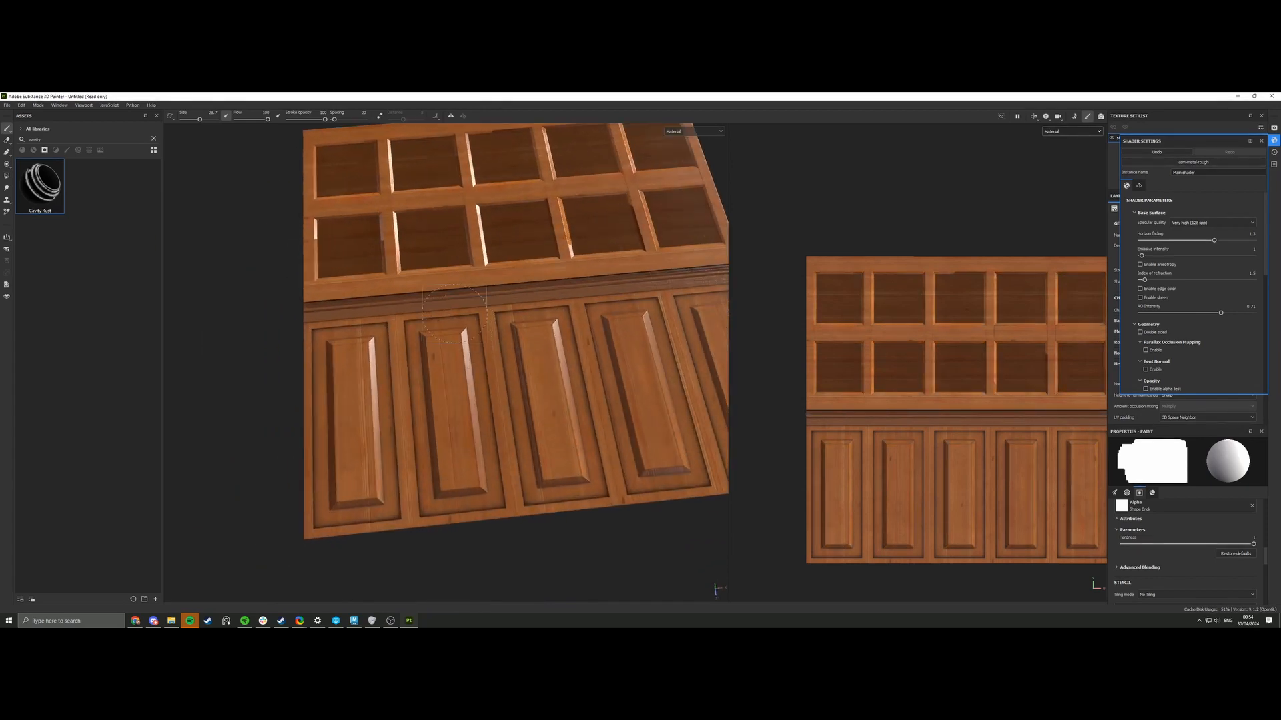
# Open the texture export settings and browse the available output templates without choosing a different one.
pyautogui.click(8, 105)
pyautogui.click(41, 193)
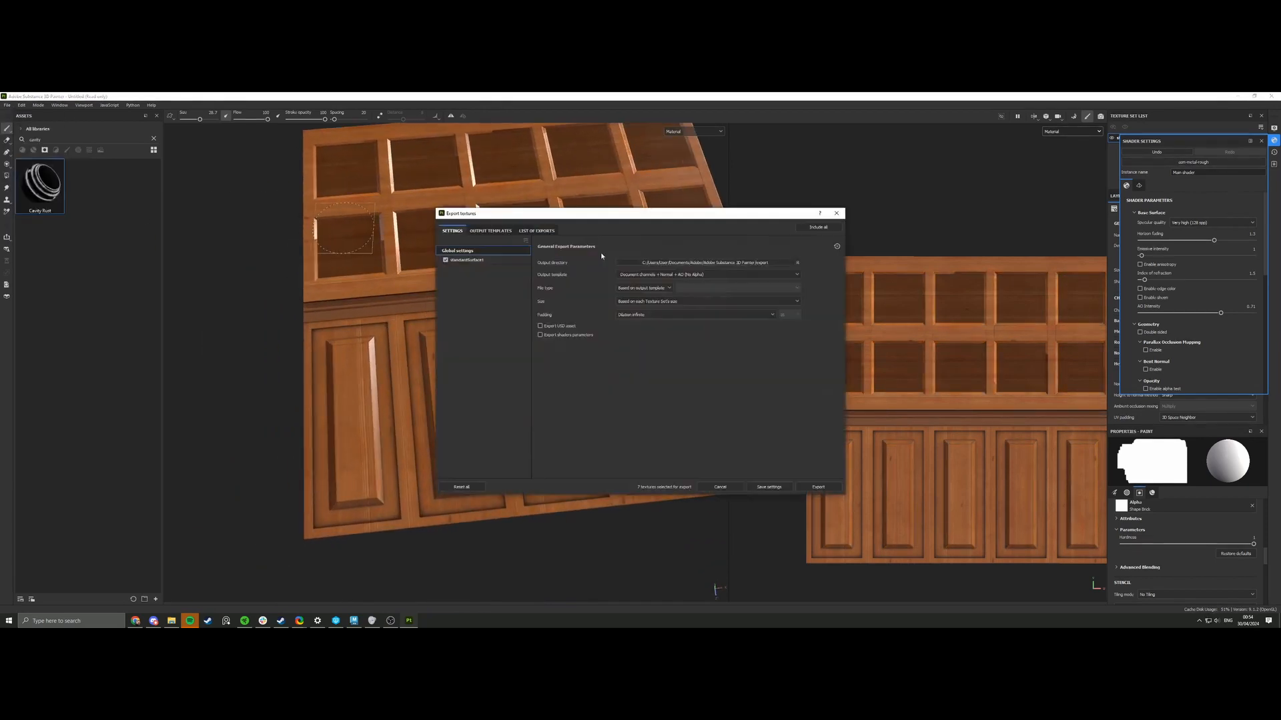
pyautogui.click(662, 276)
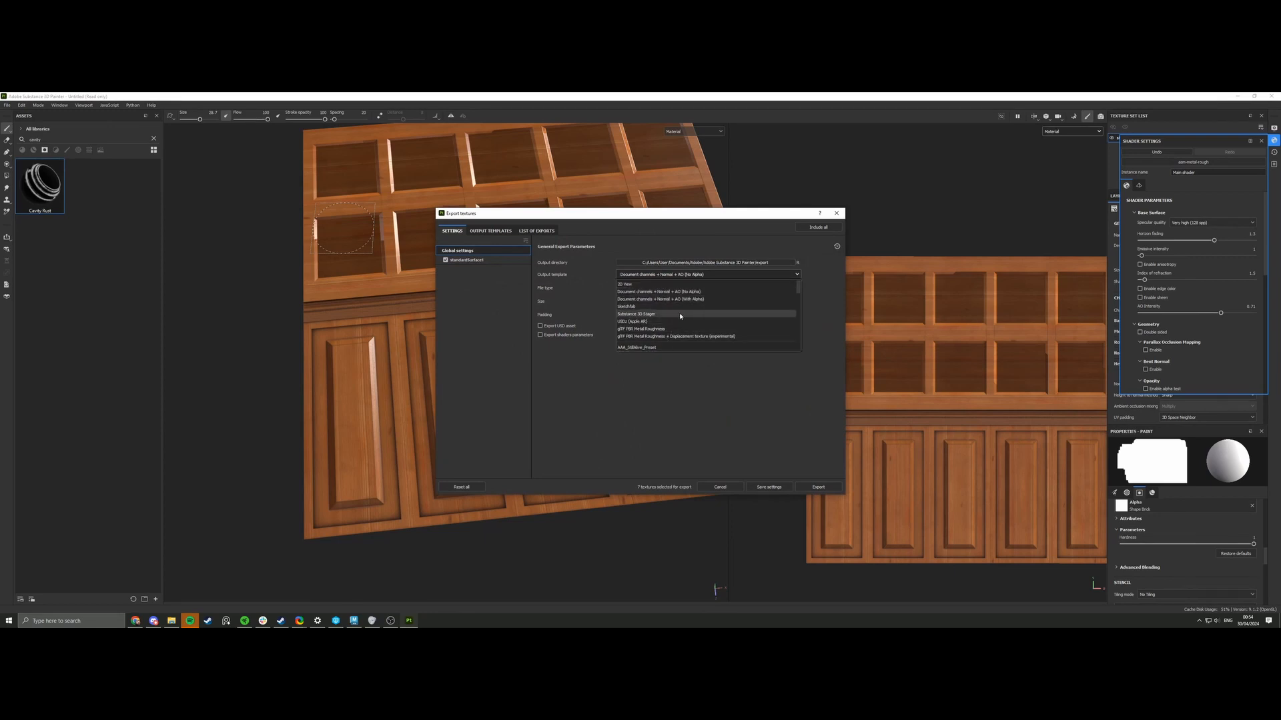
pyautogui.scroll(-3, 679, 317)
pyautogui.scroll(-3, 679, 316)
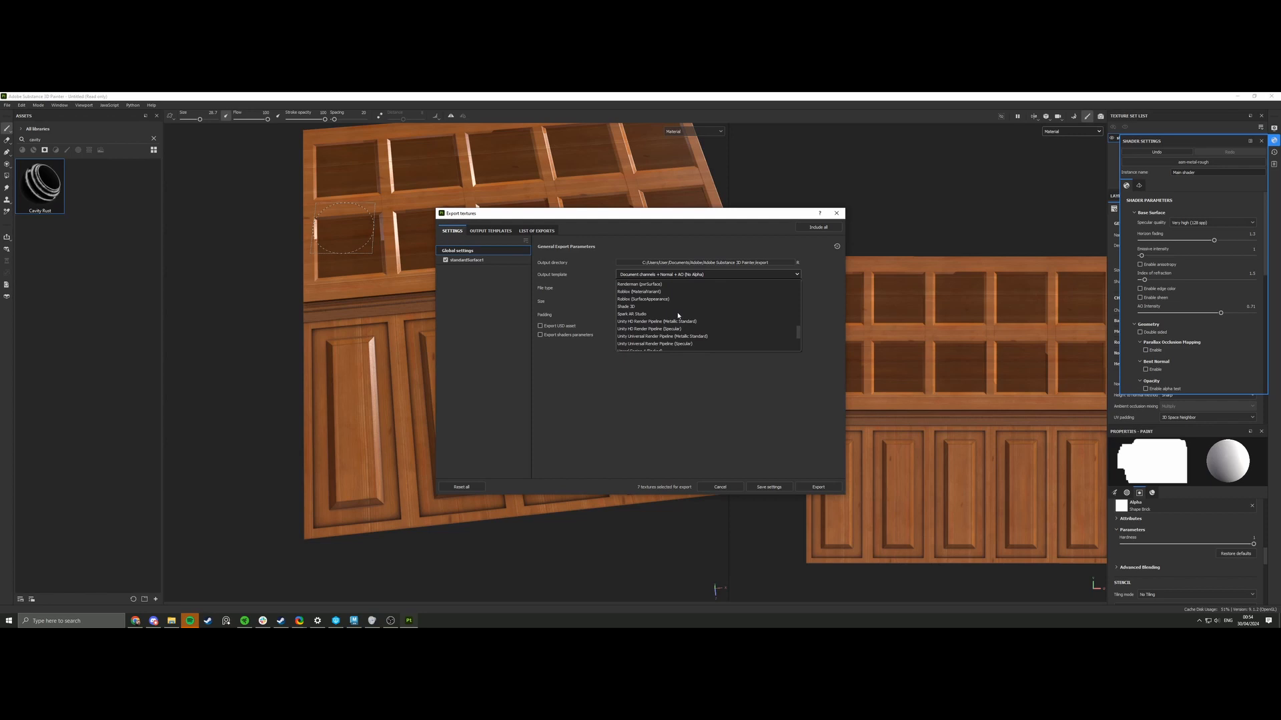
pyautogui.click(1057, 134)
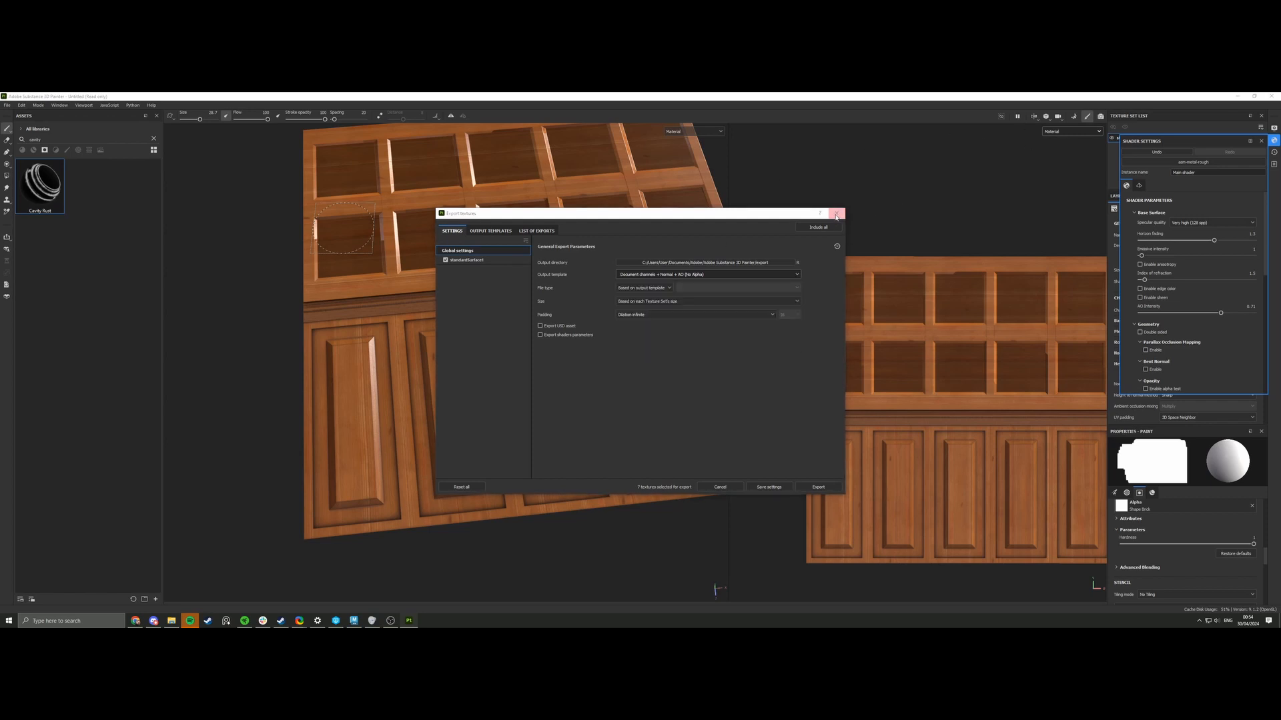
# Leave the export settings and inspect the wall's base color channel alone before returning to the full material view.
pyautogui.click(836, 215)
pyautogui.click(693, 132)
pyautogui.click(687, 160)
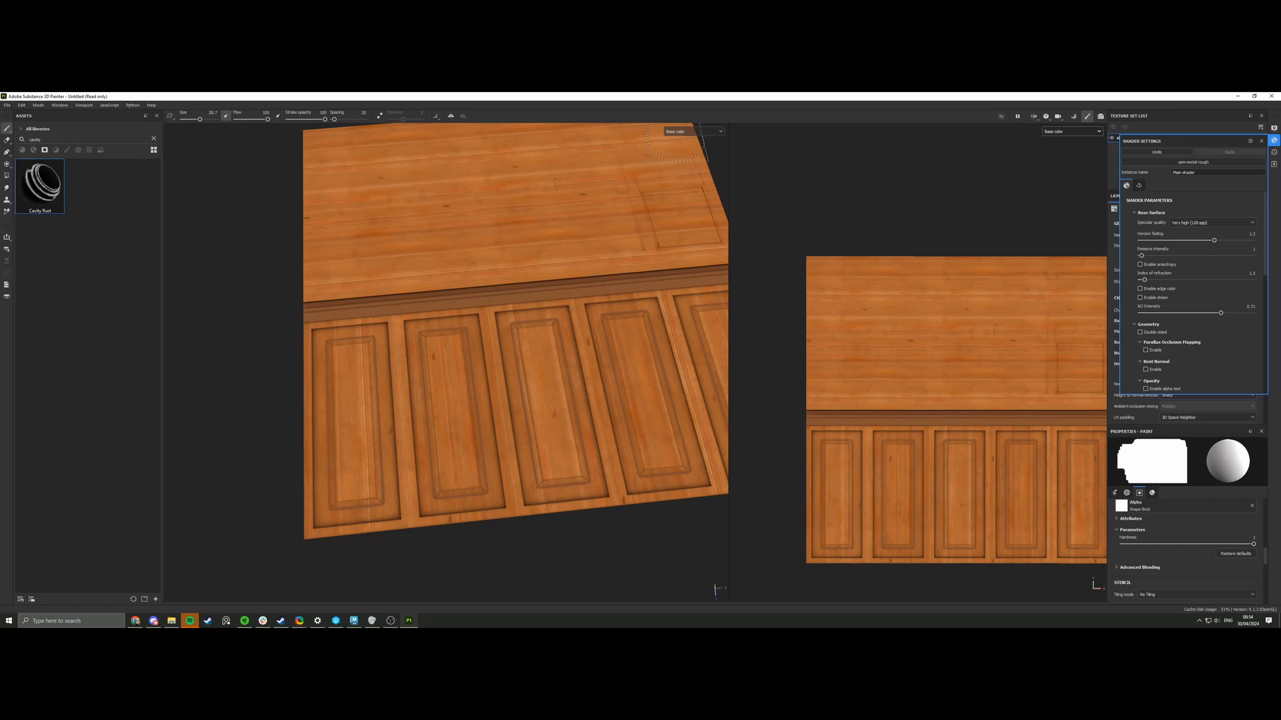
pyautogui.click(694, 131)
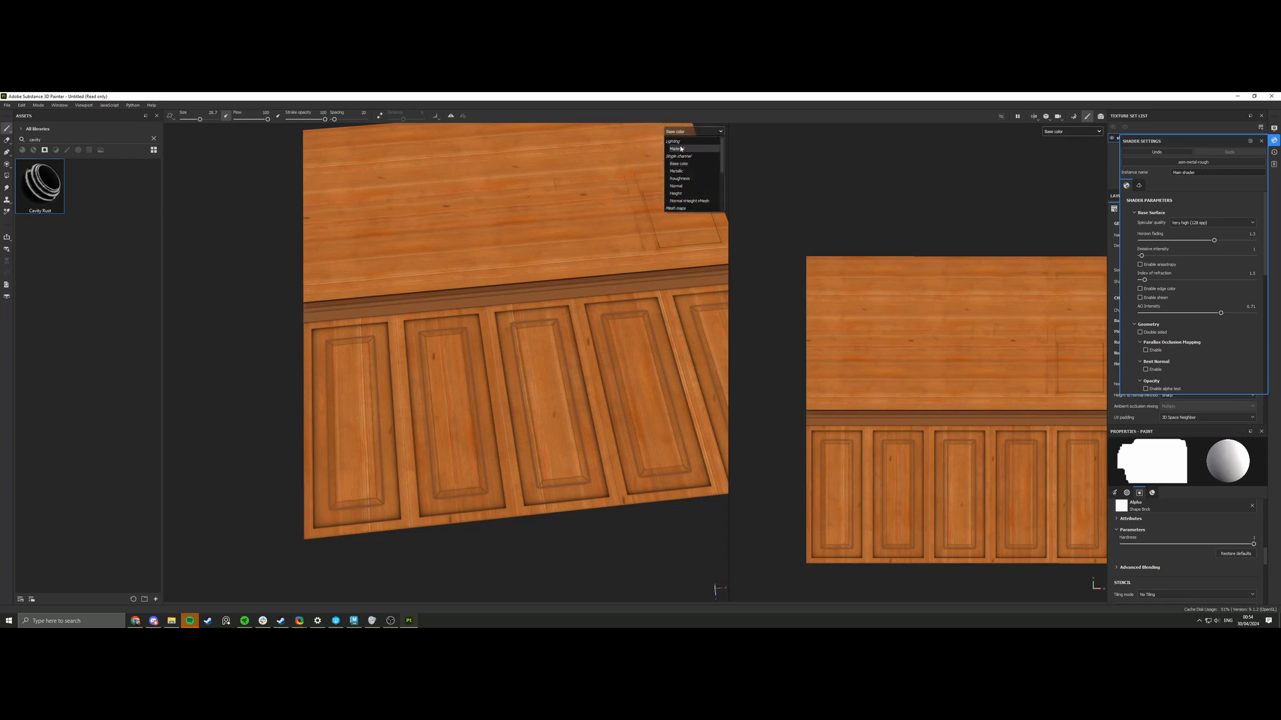
pyautogui.click(687, 141)
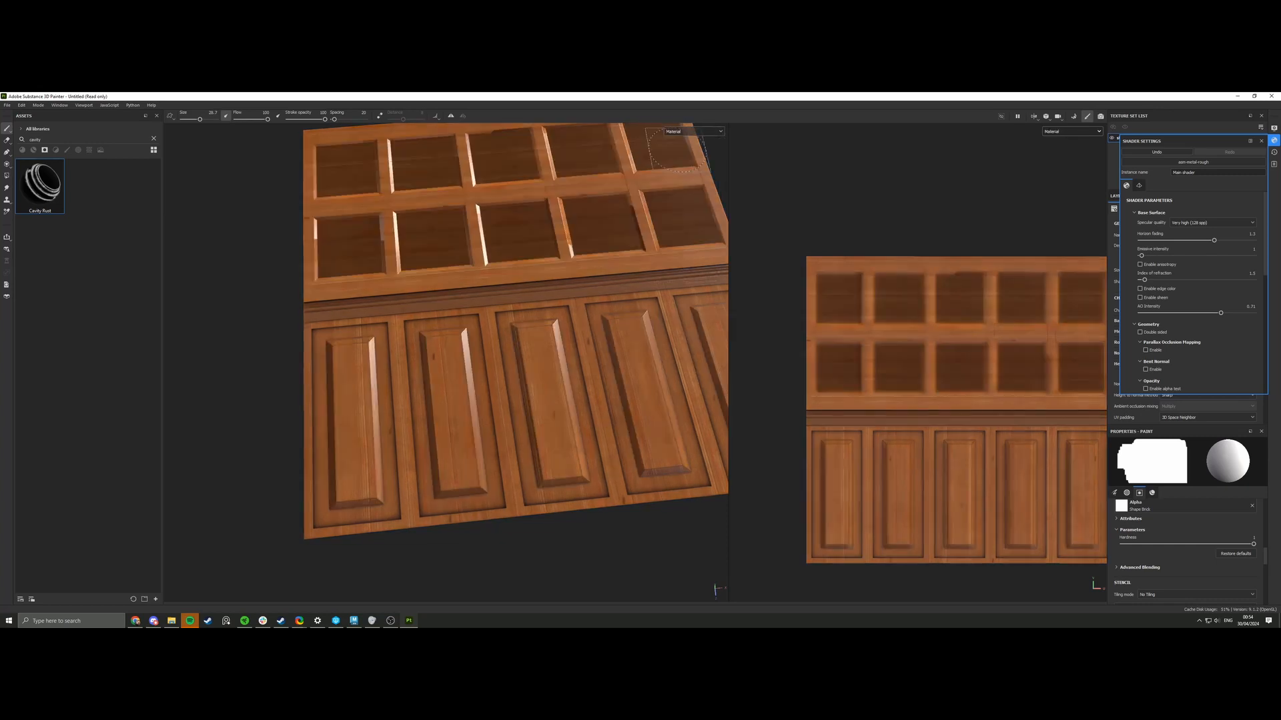
# Reopen the texture export settings and set the export size to 4096.
pyautogui.click(7, 105)
pyautogui.click(41, 211)
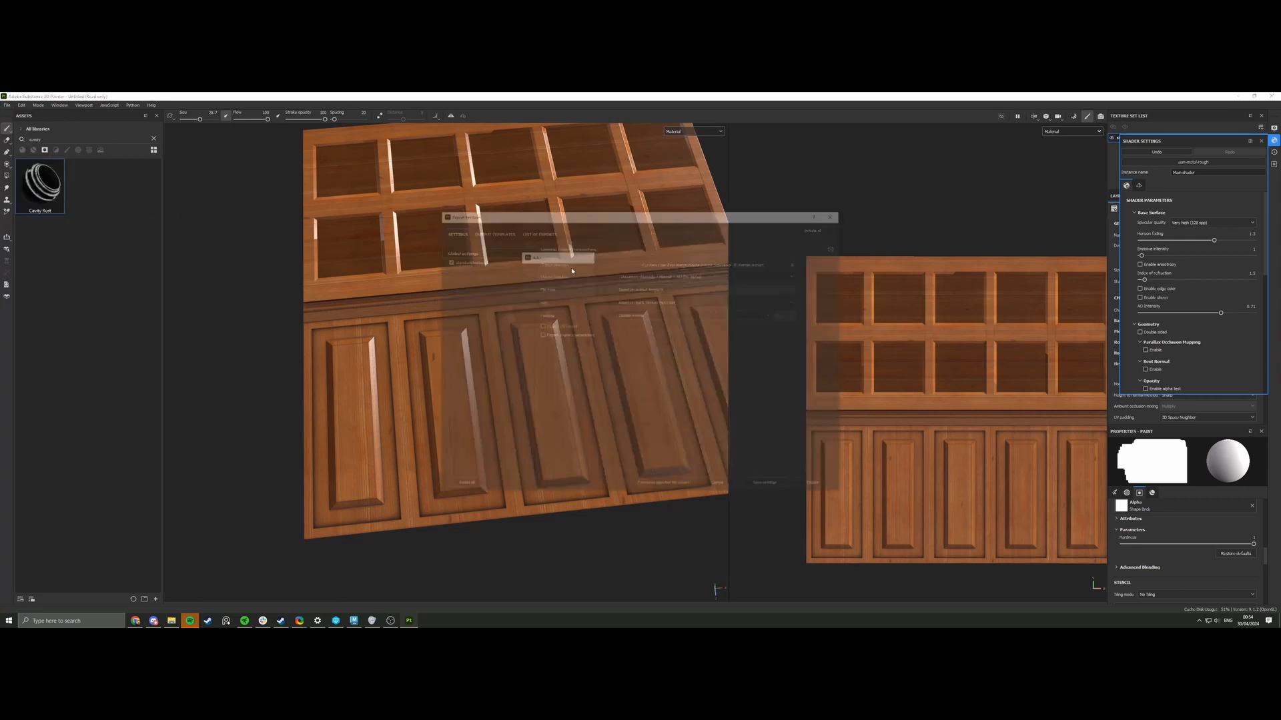
pyautogui.click(647, 302)
pyautogui.click(642, 366)
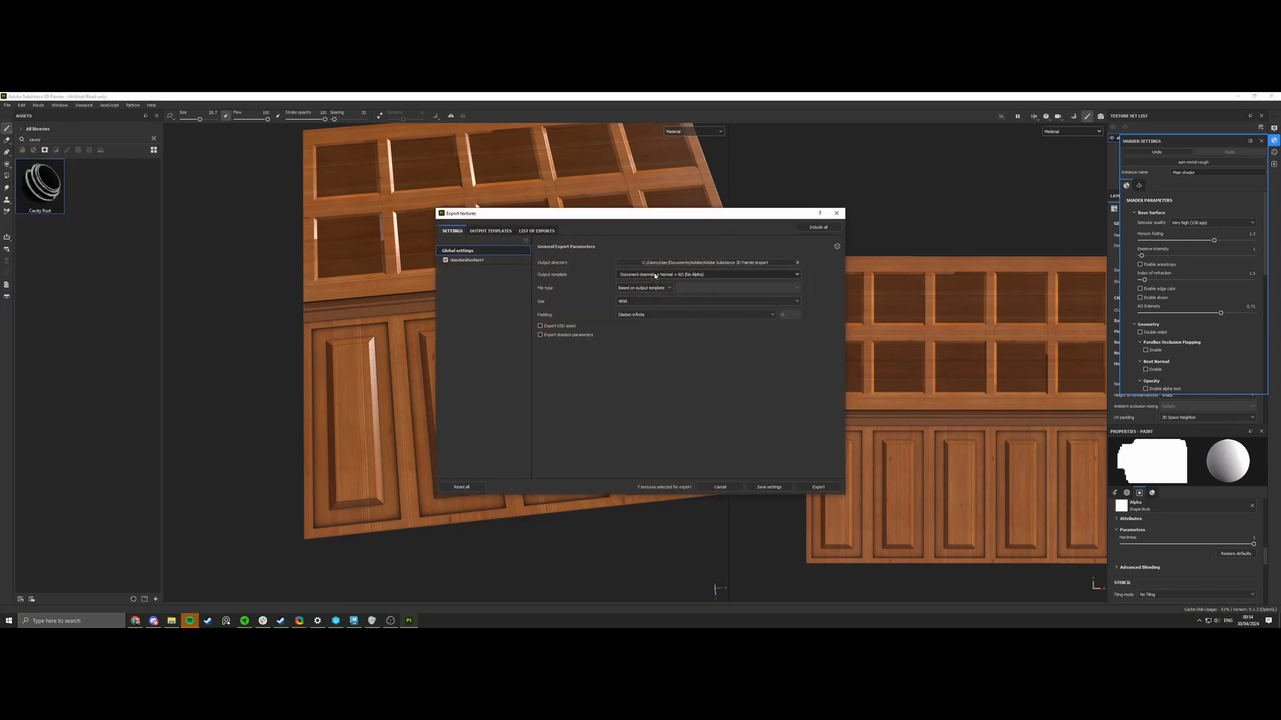
# Set the output template to Unreal Engine 4 (Packed) and the export file type to png.
pyautogui.click(655, 275)
pyautogui.scroll(-5, 676, 325)
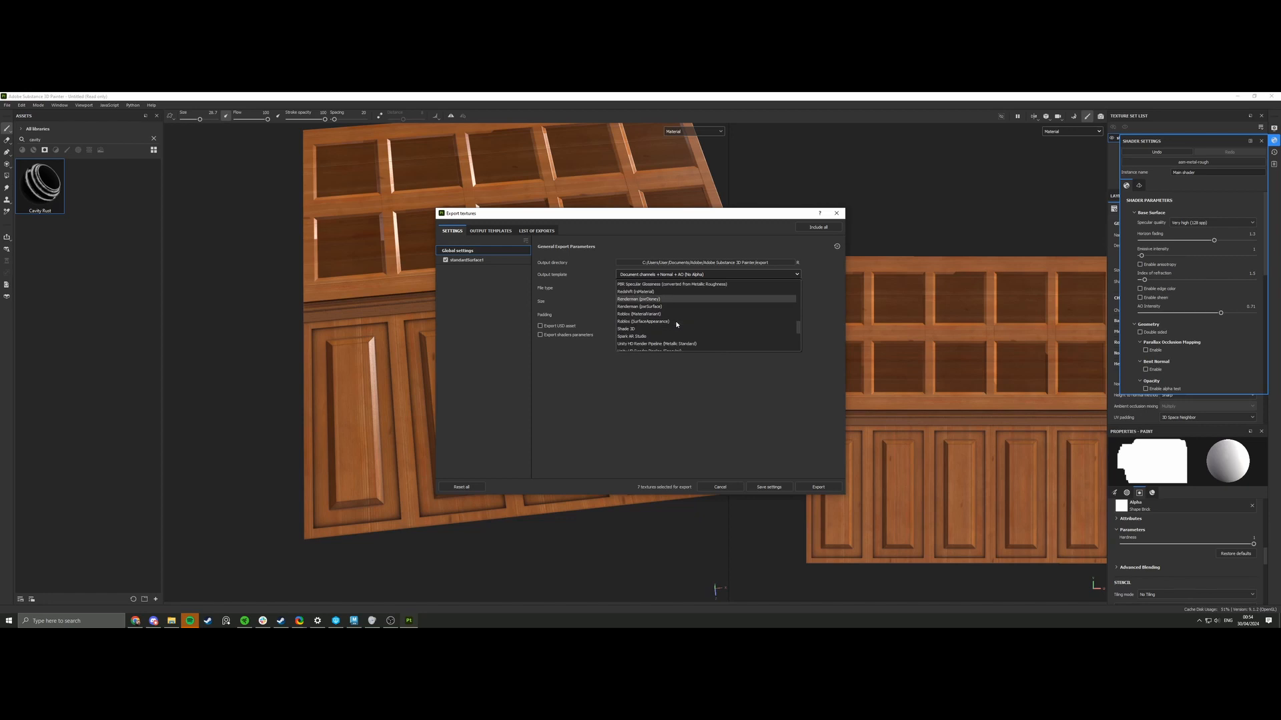
pyautogui.scroll(-1, 676, 325)
pyautogui.scroll(-3, 670, 314)
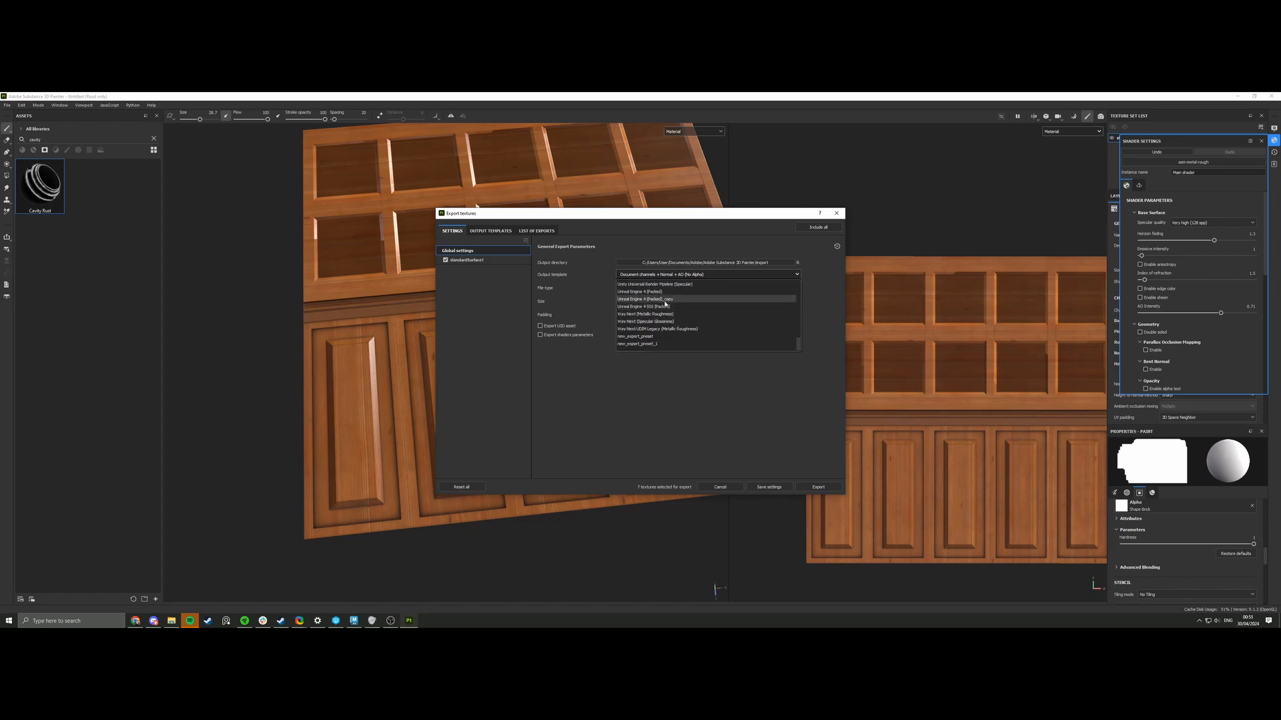
pyautogui.click(659, 292)
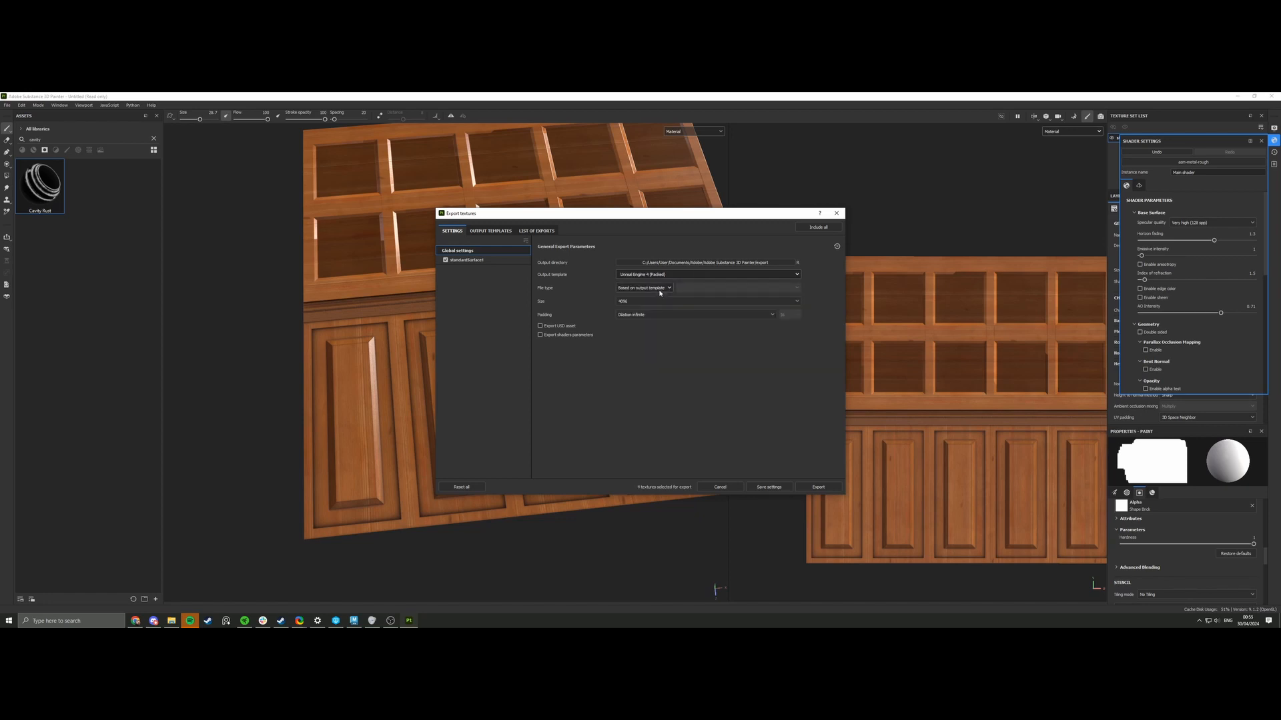
pyautogui.click(662, 291)
pyautogui.click(634, 354)
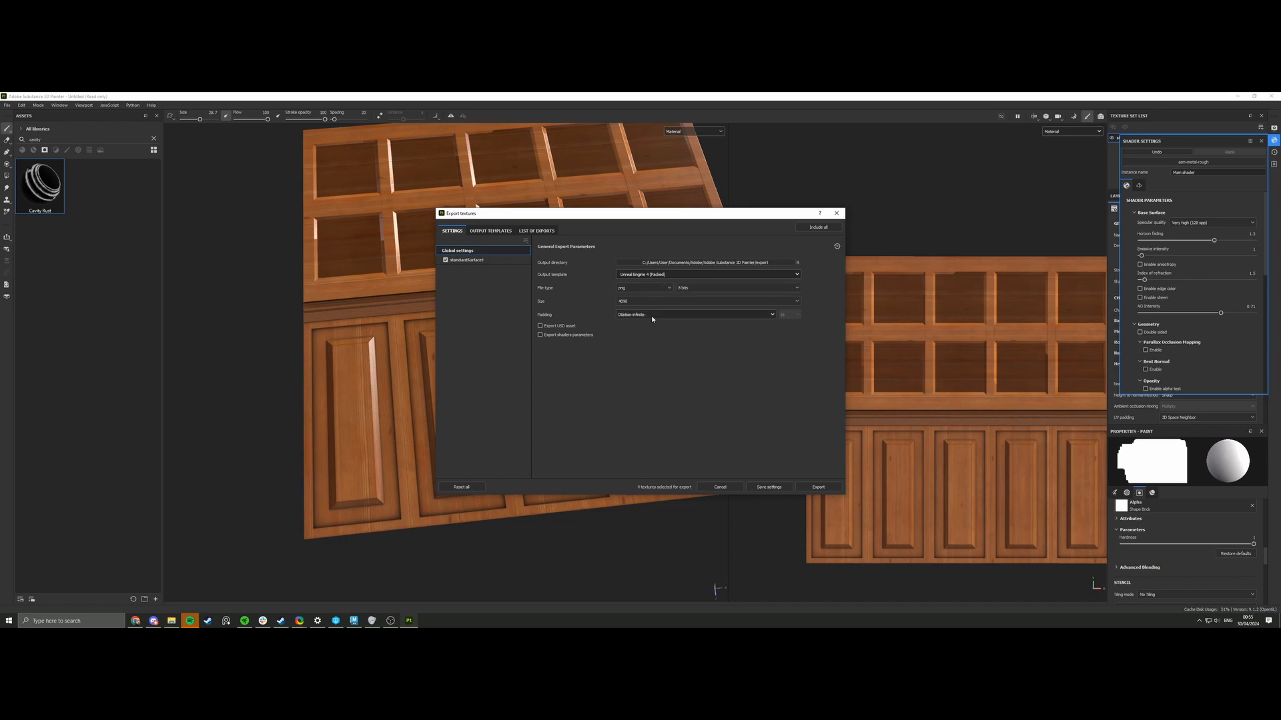
# Choose the Trimsheet folder as the output directory and export the textures.
pyautogui.click(662, 263)
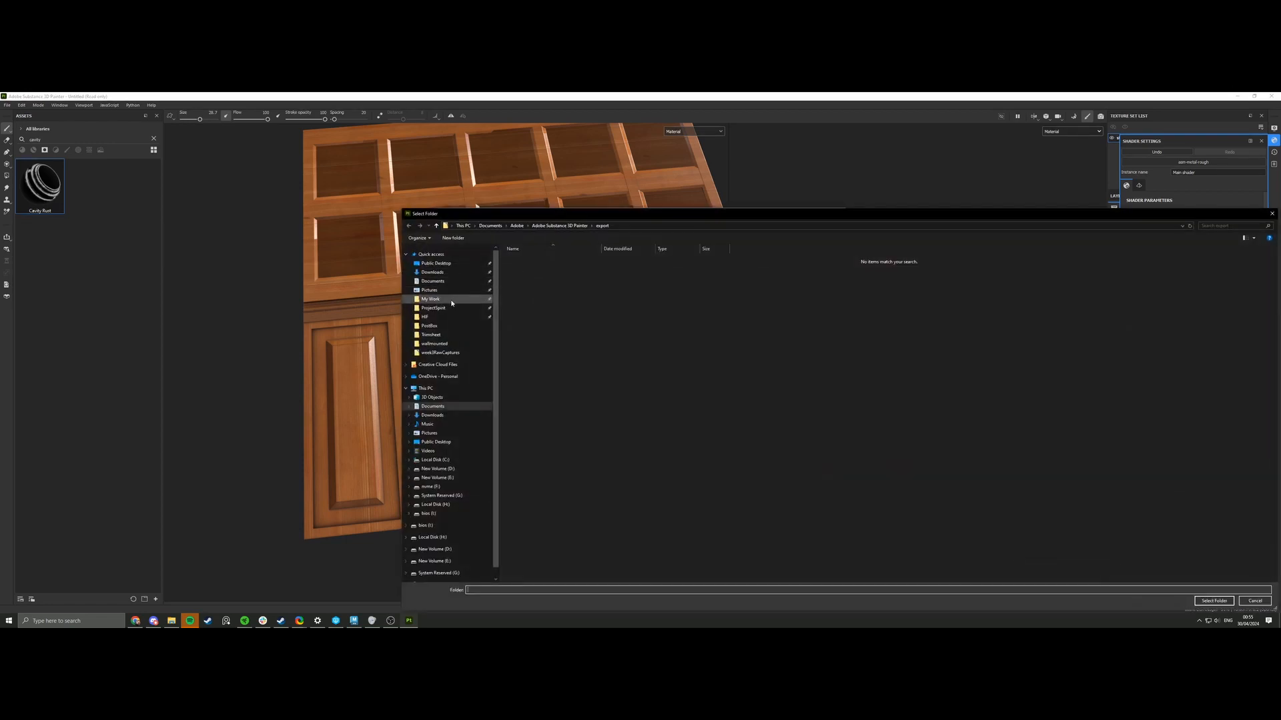
pyautogui.click(431, 335)
pyautogui.click(1203, 603)
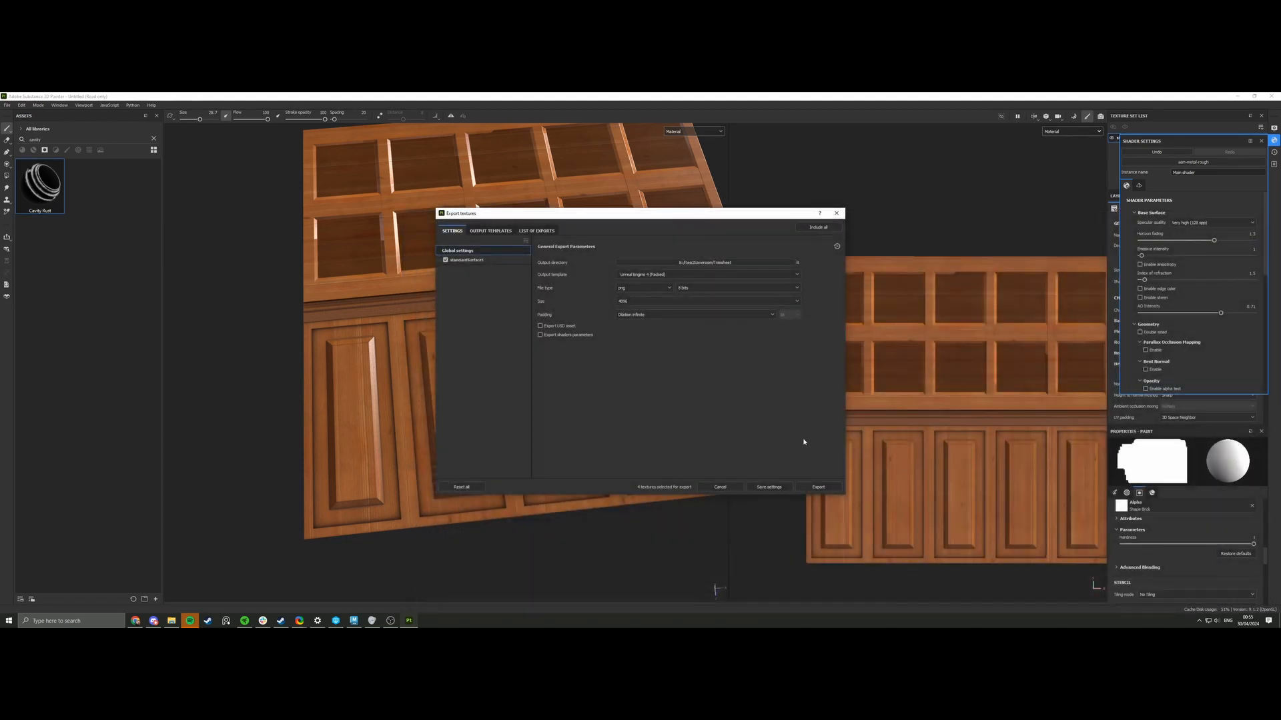
pyautogui.click(819, 487)
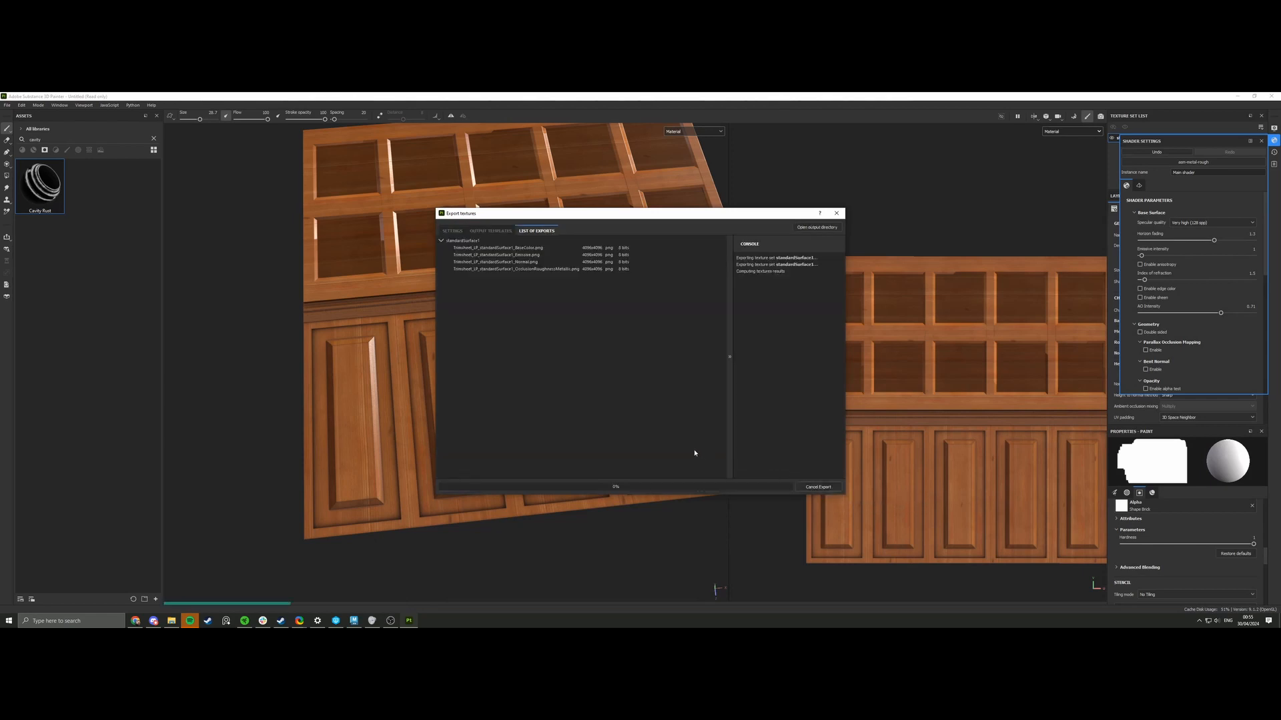
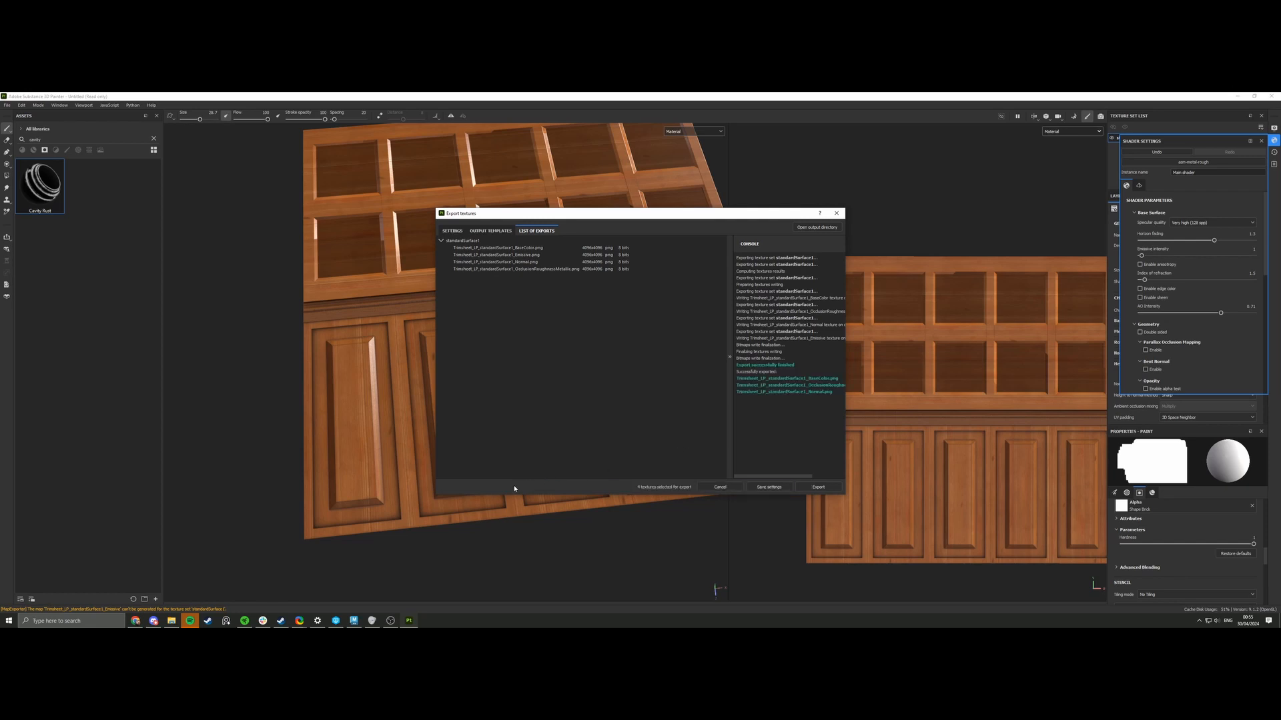
# Switch to Maya and display the grid around the trim sheet mesh, leaving nothing selected.
pyautogui.click(354, 620)
pyautogui.keyDown('alt'); pyautogui.moveTo(512, 364); pyautogui.dragTo(515, 380); pyautogui.keyUp('alt')
pyautogui.scroll(-8, 515, 379)
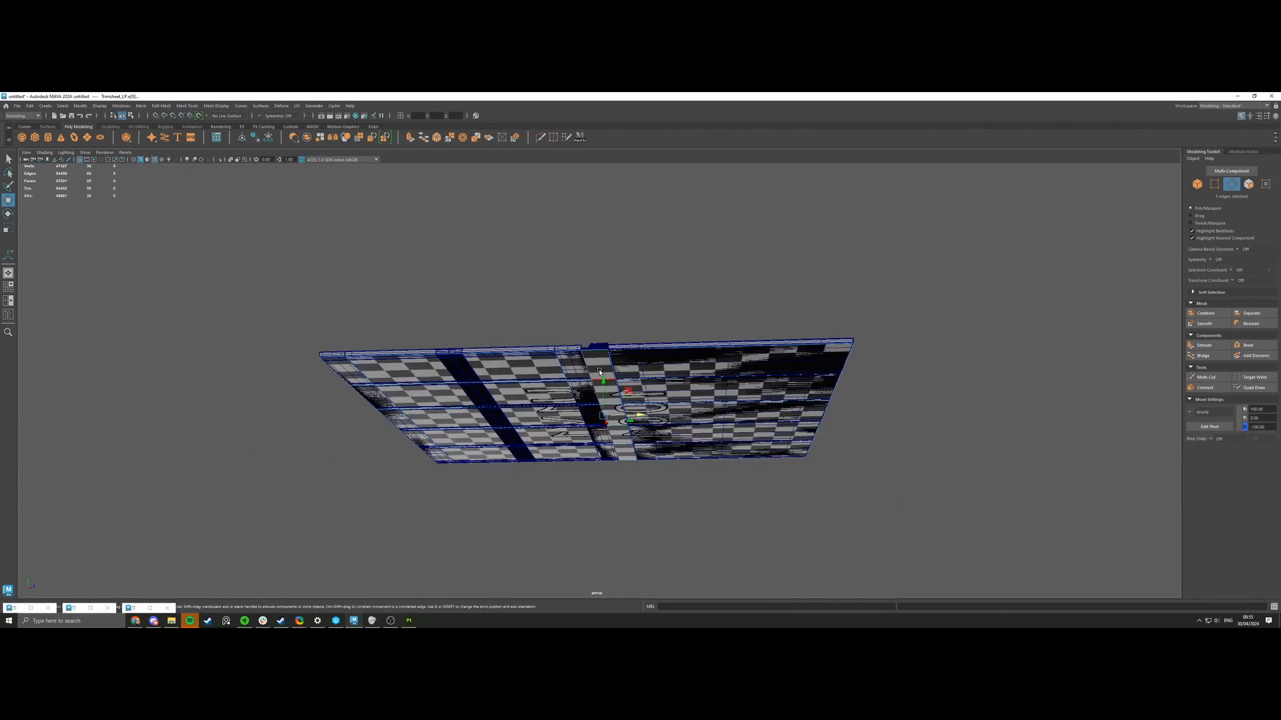
pyautogui.moveTo(517, 337)
pyautogui.keyDown('alt'); pyautogui.mouseDown()
pyautogui.moveTo(563, 424)
pyautogui.moveTo(542, 435)
pyautogui.mouseUp(); pyautogui.keyUp('alt')
pyautogui.click(99, 106)
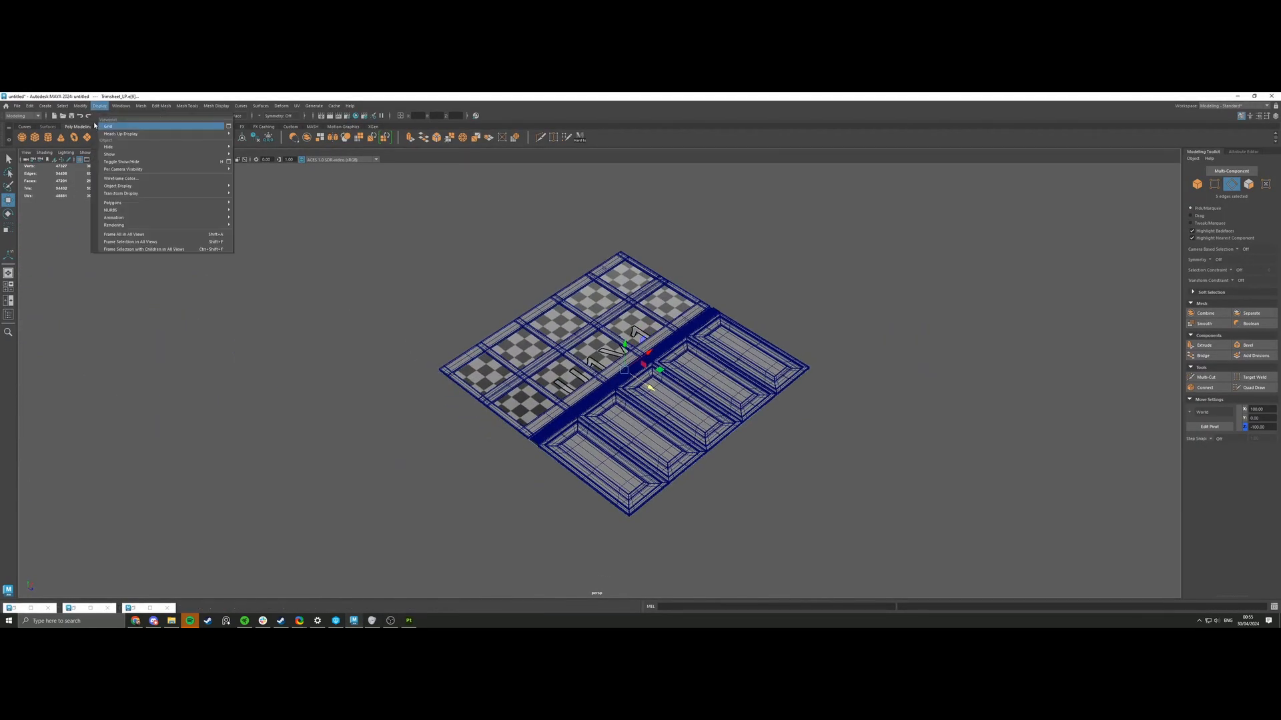
pyautogui.click(108, 125)
pyautogui.scroll(-7, 393, 358)
pyautogui.scroll(3, 483, 374)
pyautogui.keyDown('alt'); pyautogui.moveTo(397, 393); pyautogui.dragTo(483, 336, button='middle'); pyautogui.keyUp('alt')
pyautogui.click(484, 376)
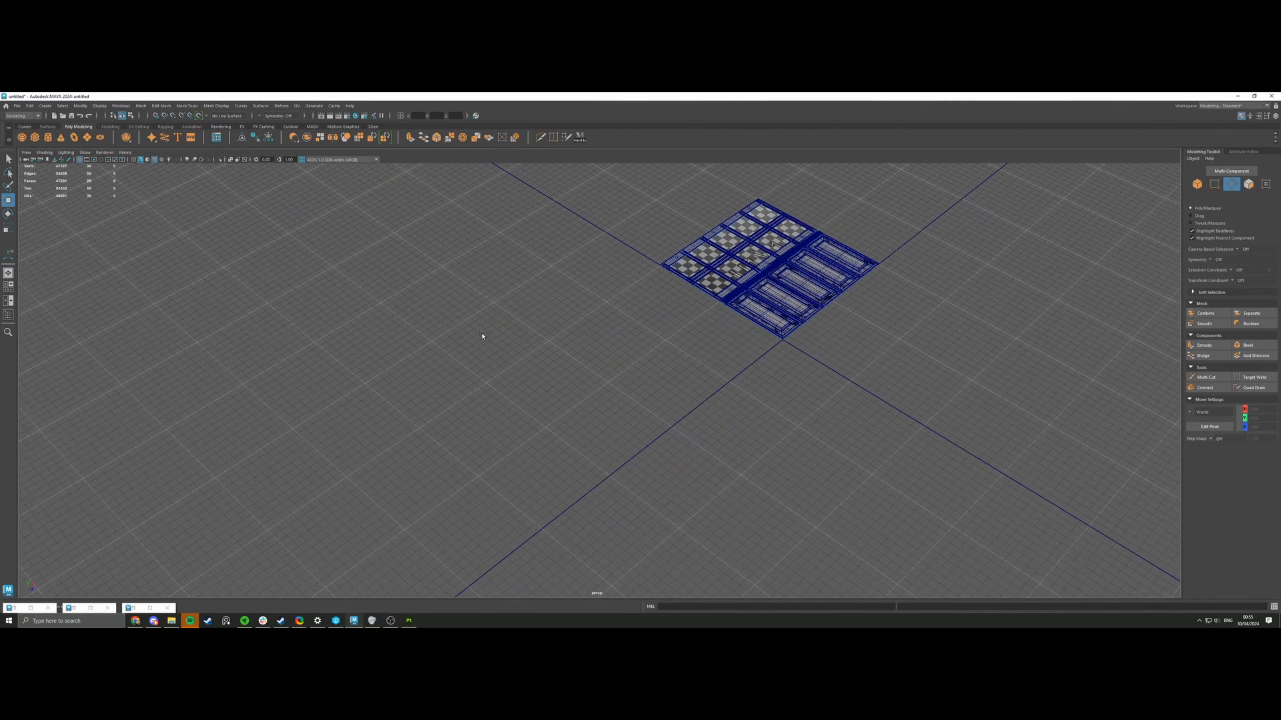
pyautogui.click(35, 137)
pyautogui.press('f')
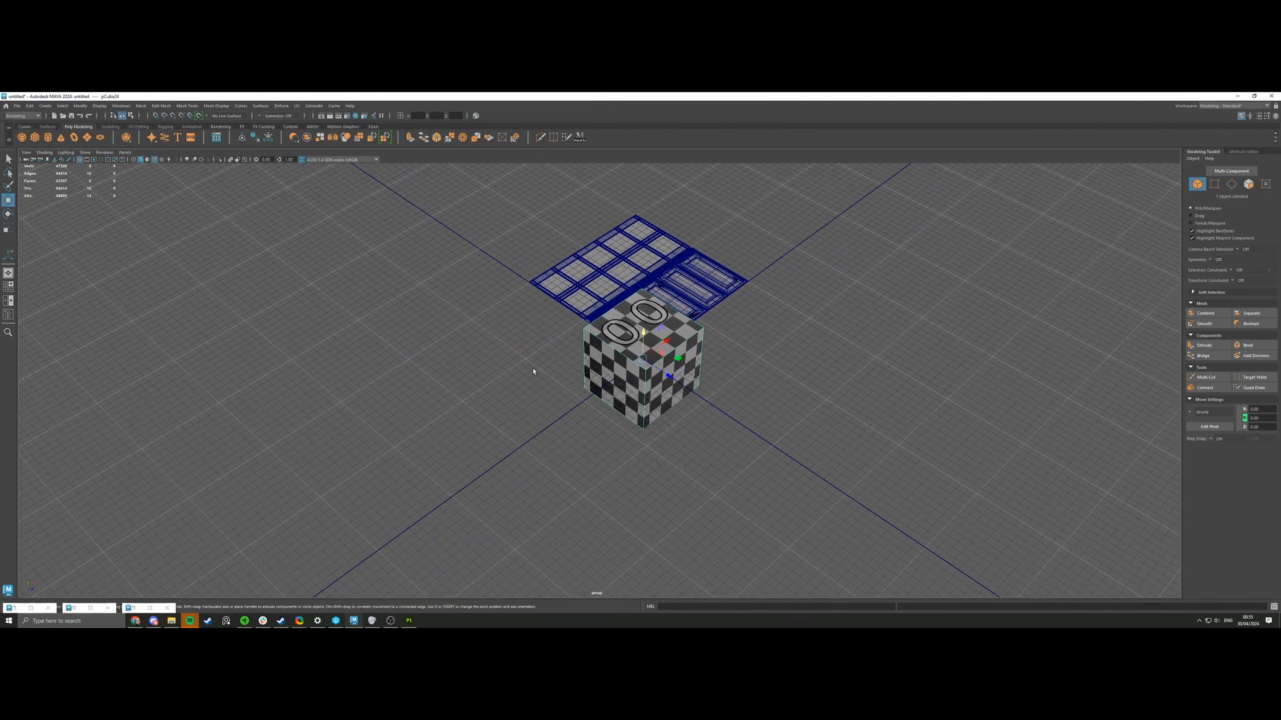
pyautogui.press('Delete')
# Create a polygon plane, move it clear of the trim sheet mesh and stand it upright on the grid.
pyautogui.click(86, 137)
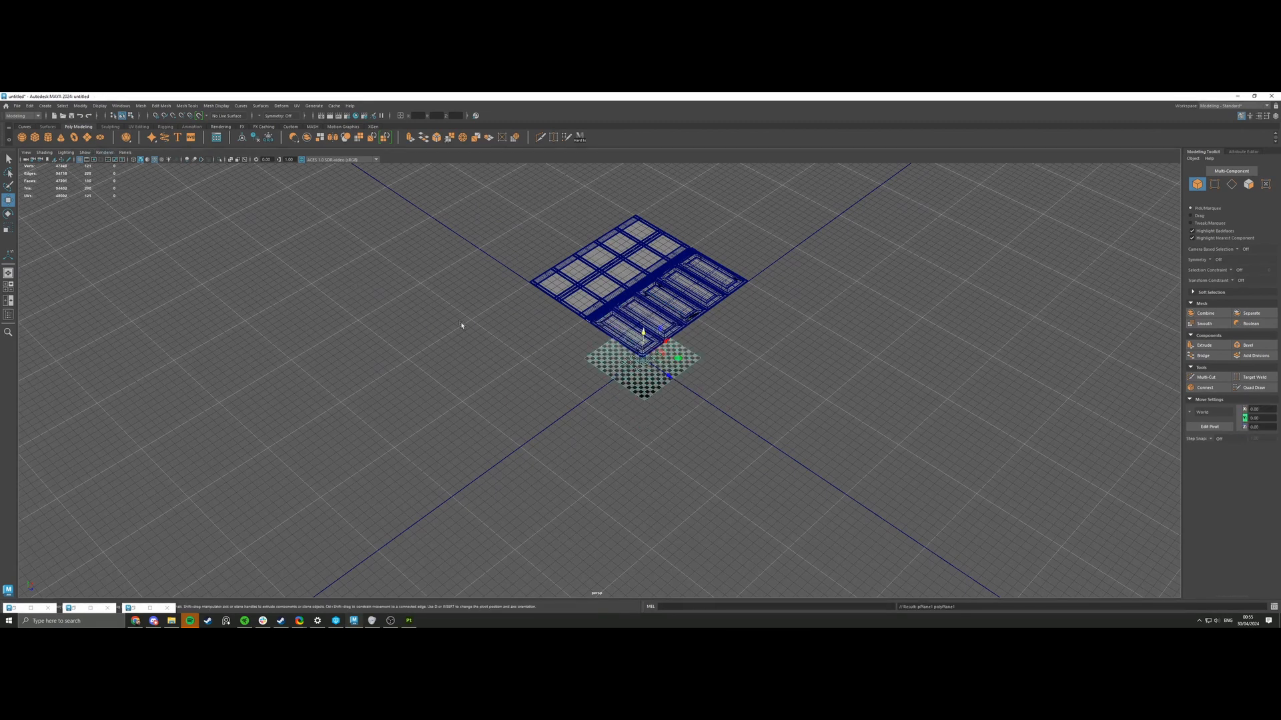
pyautogui.moveTo(649, 373); pyautogui.dragTo(429, 471)
pyautogui.press('e')
pyautogui.press('f')
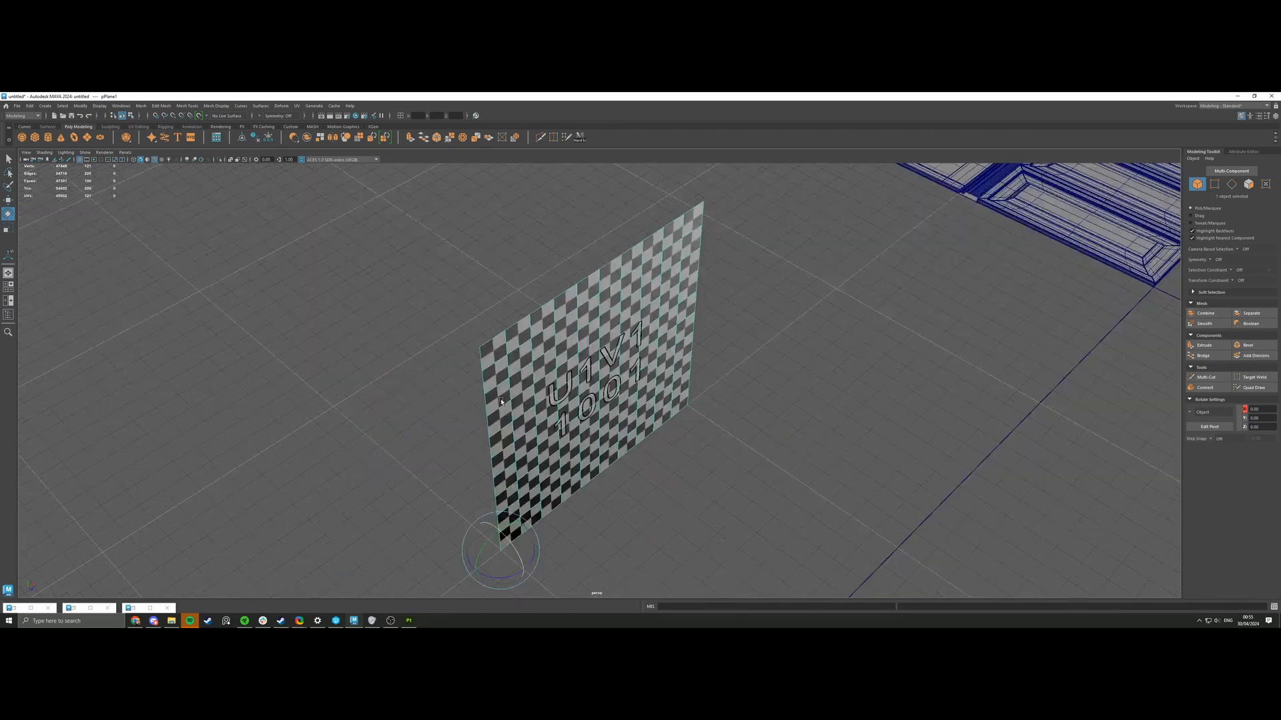
pyautogui.keyDown('alt'); pyautogui.moveTo(500, 402); pyautogui.dragTo(460, 400); pyautogui.keyUp('alt')
pyautogui.scroll(-3, 460, 400)
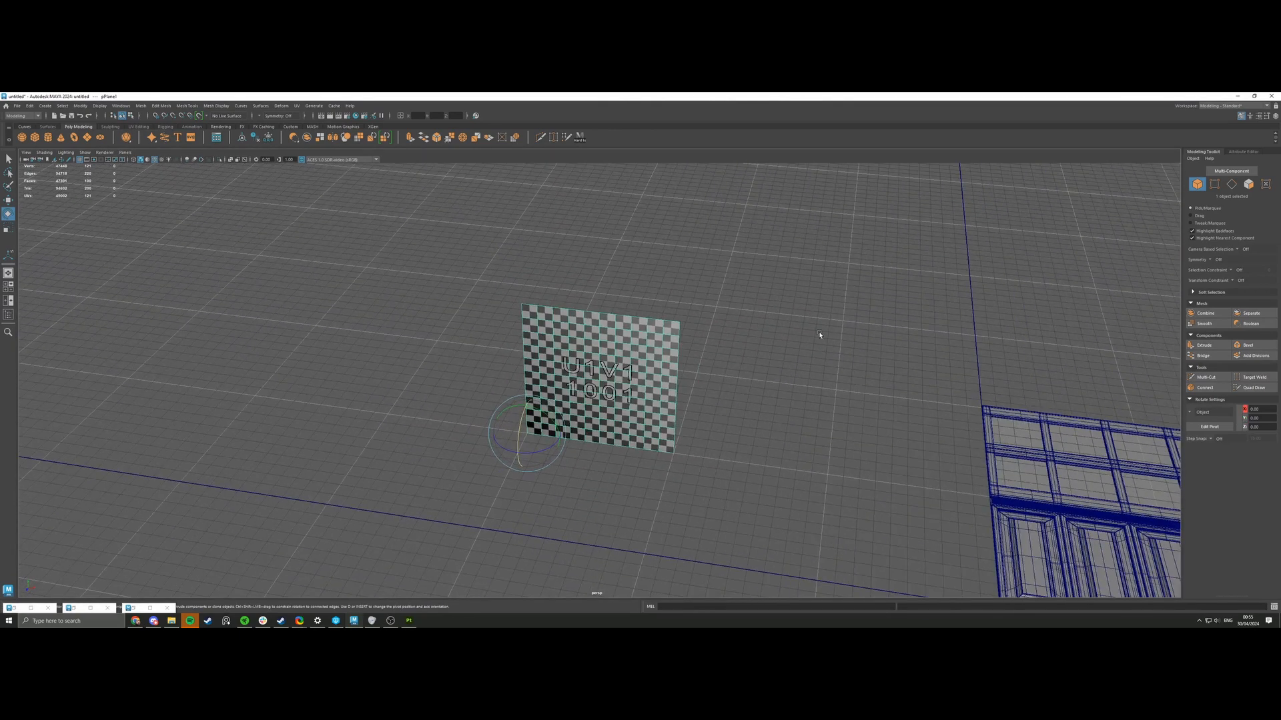
# Set the plane's width and height subdivisions to 1.
pyautogui.click(1238, 153)
pyautogui.click(1185, 174)
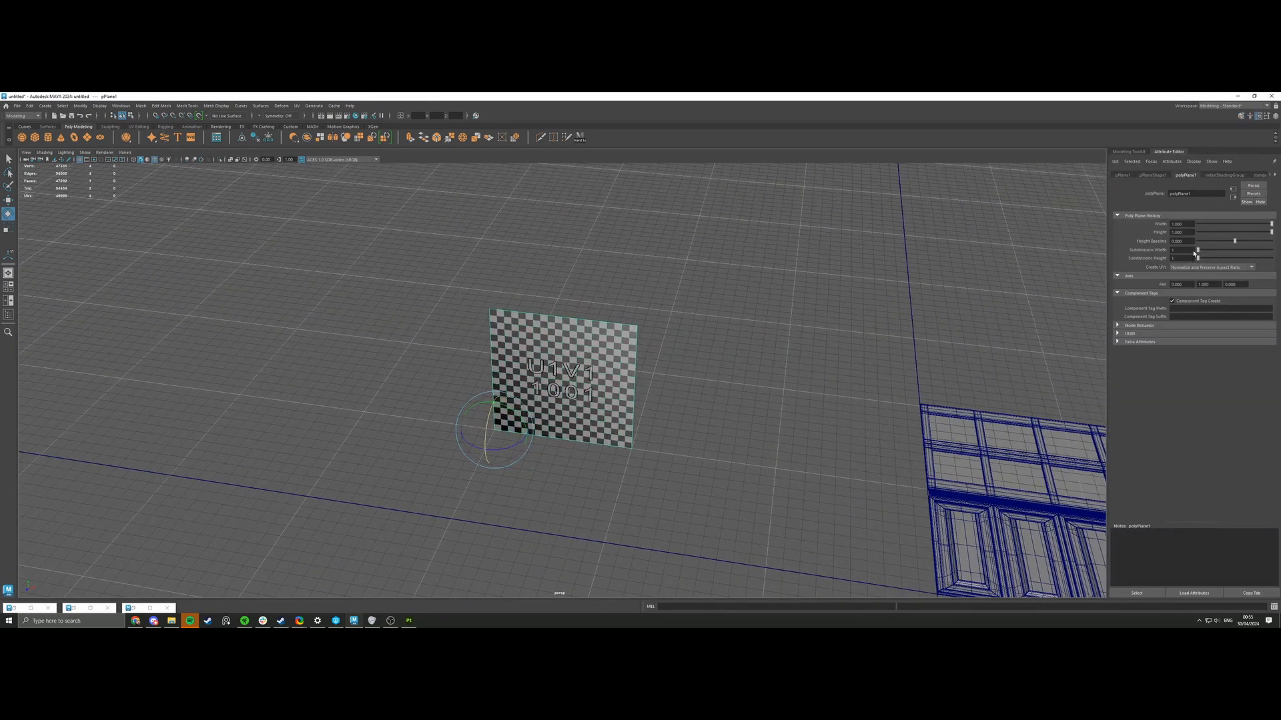
pyautogui.scroll(-3, 855, 323)
# Widen the plane to about twice its width by moving the vertices on its right edge outward.
pyautogui.keyDown('alt'); pyautogui.moveTo(833, 374); pyautogui.dragTo(757, 334); pyautogui.keyUp('alt')
pyautogui.scroll(1, 758, 334)
pyautogui.moveTo(615, 356); pyautogui.dragTo(577, 356, button='right')
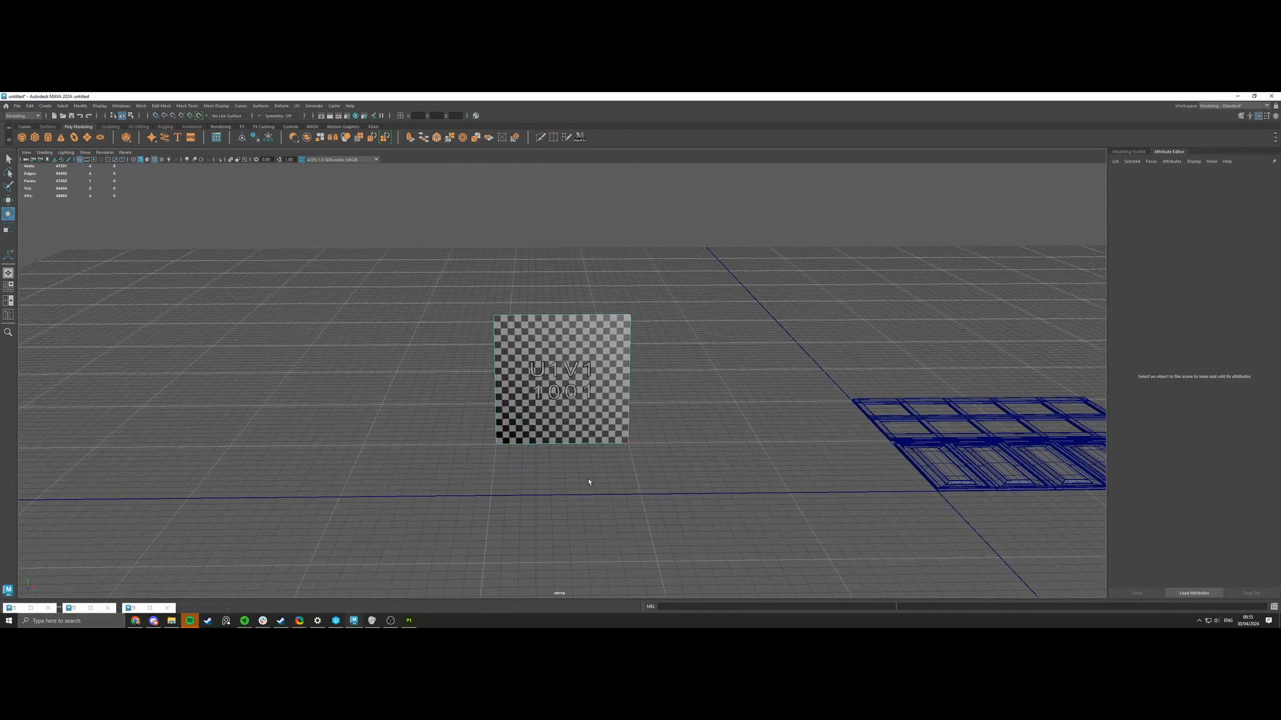
pyautogui.moveTo(589, 482); pyautogui.dragTo(667, 304)
pyautogui.press('w')
pyautogui.moveTo(652, 380); pyautogui.dragTo(764, 387)
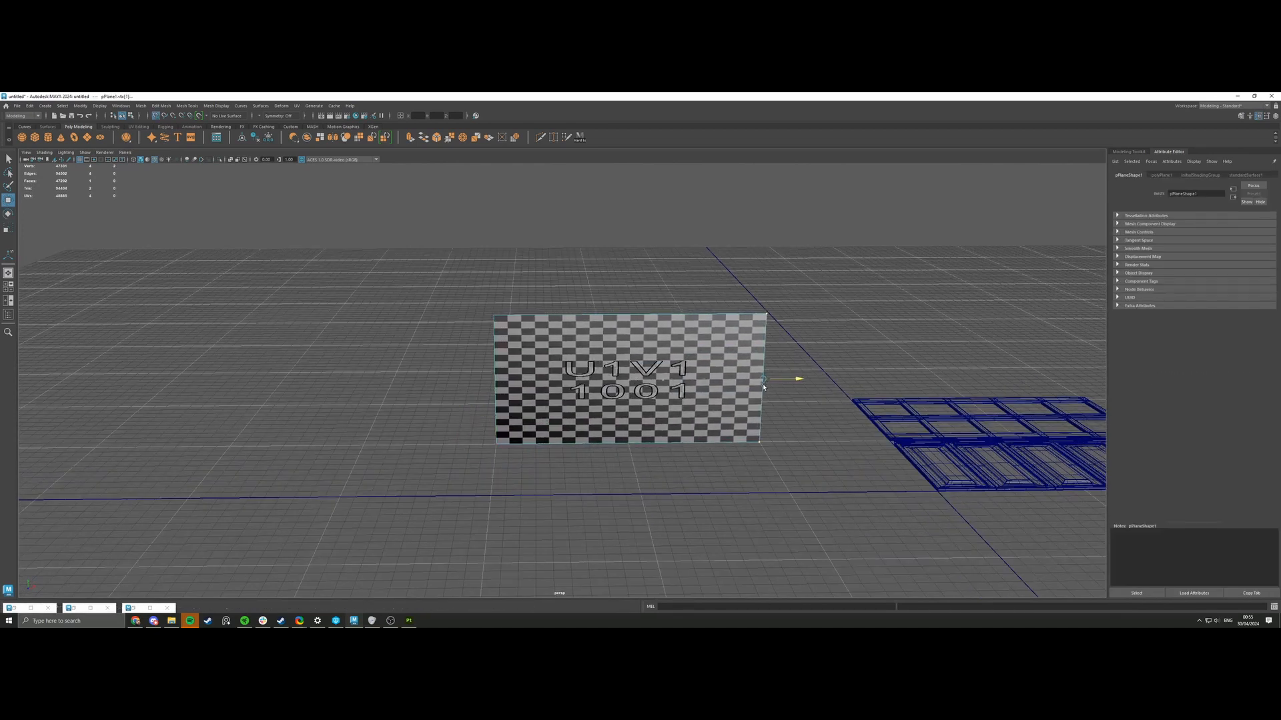
# Raise the plane's top vertices slightly in the front view and return to object selection.
pyautogui.press('space')
pyautogui.scroll(-2, 280, 460)
pyautogui.keyDown('alt'); pyautogui.moveTo(160, 461); pyautogui.dragTo(233, 473, button='middle'); pyautogui.keyUp('alt')
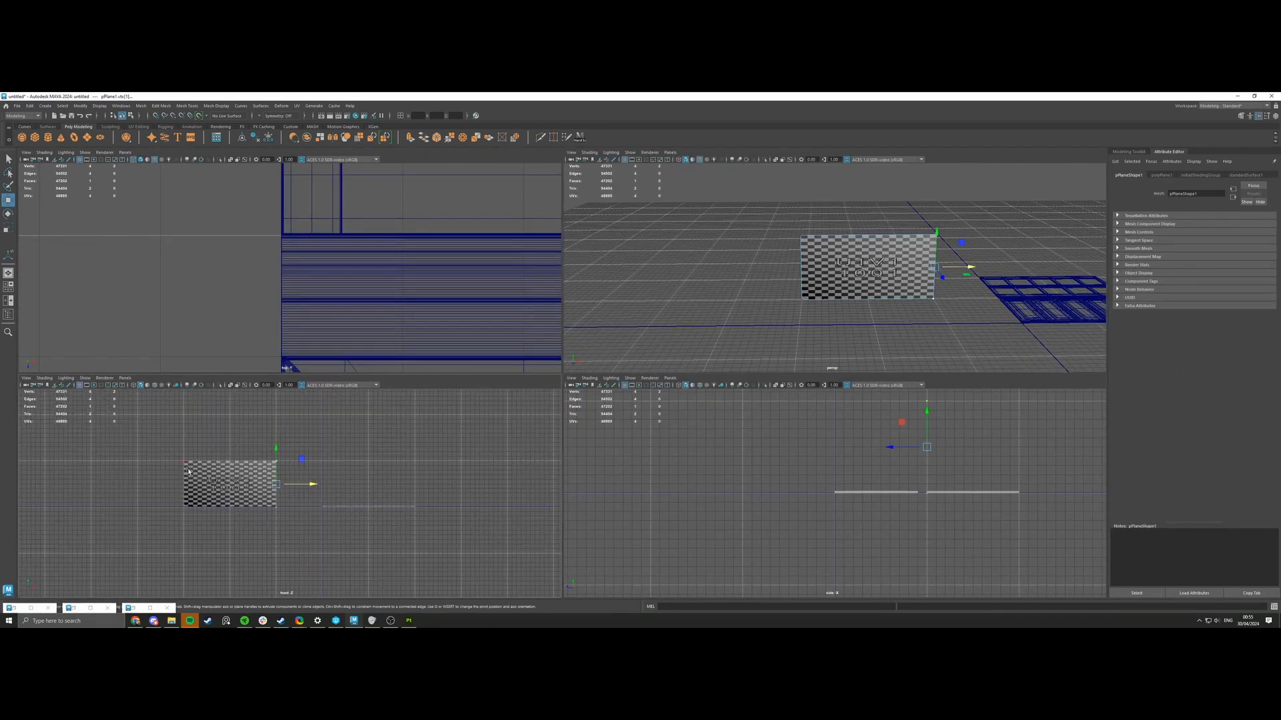
pyautogui.moveTo(177, 479); pyautogui.dragTo(262, 448)
pyautogui.moveTo(231, 440)
pyautogui.mouseDown()
pyautogui.moveTo(231, 409)
pyautogui.moveTo(235, 452)
pyautogui.mouseUp()
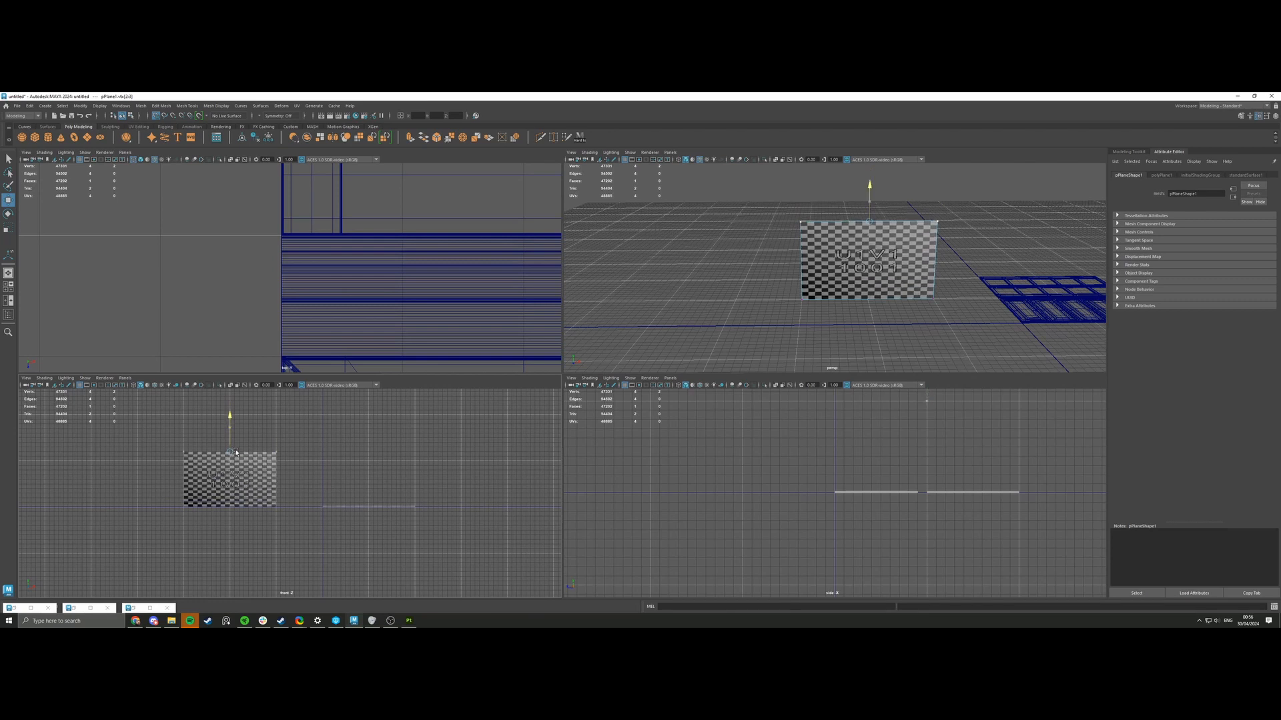
pyautogui.scroll(2, 230, 450)
pyautogui.moveTo(198, 443); pyautogui.dragTo(230, 389, button='right')
pyautogui.scroll(1, 212, 427)
pyautogui.keyDown('alt'); pyautogui.moveTo(215, 431); pyautogui.dragTo(255, 459, button='middle'); pyautogui.keyUp('alt')
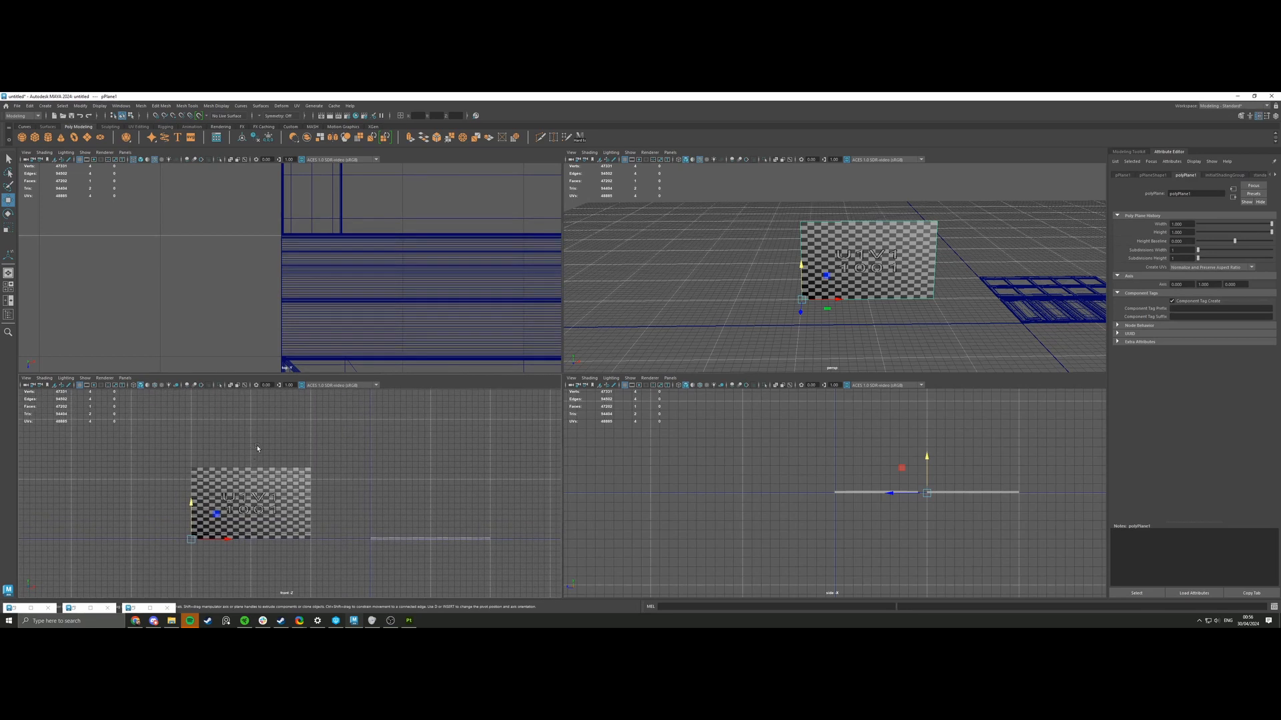
# Apply a planar UV projection to the upright plane.
pyautogui.click(840, 262)
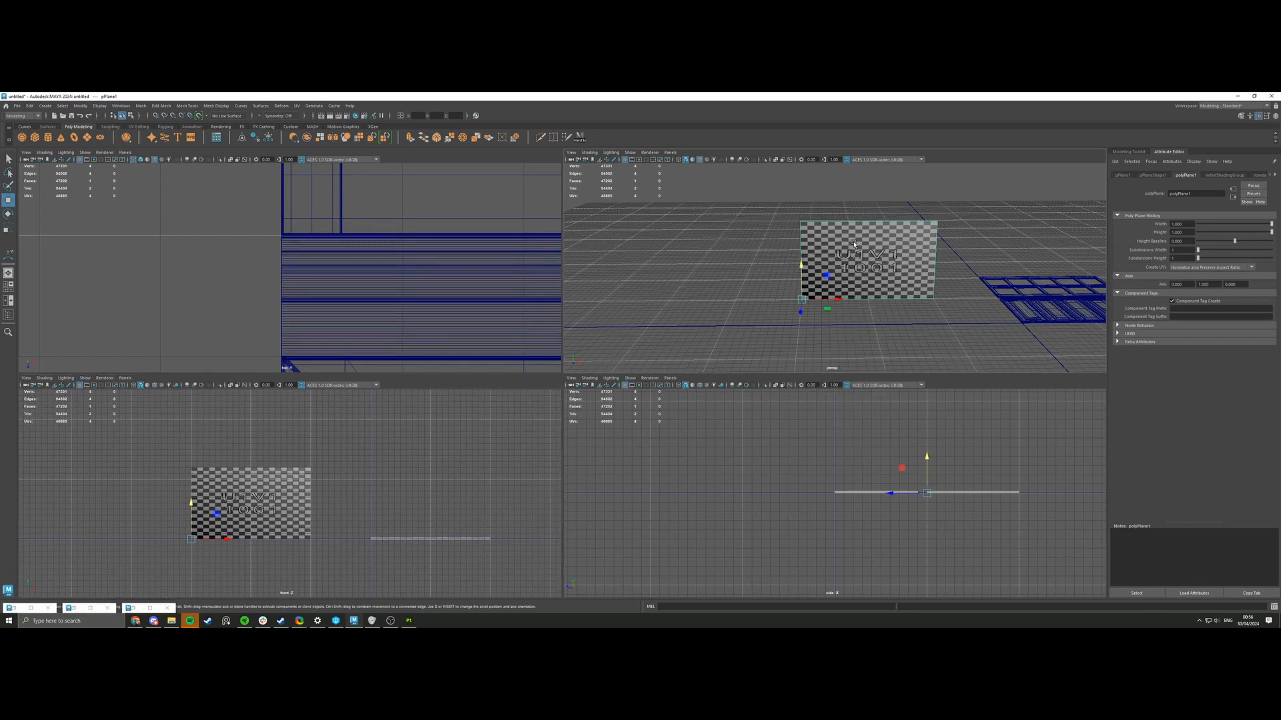
pyautogui.click(297, 105)
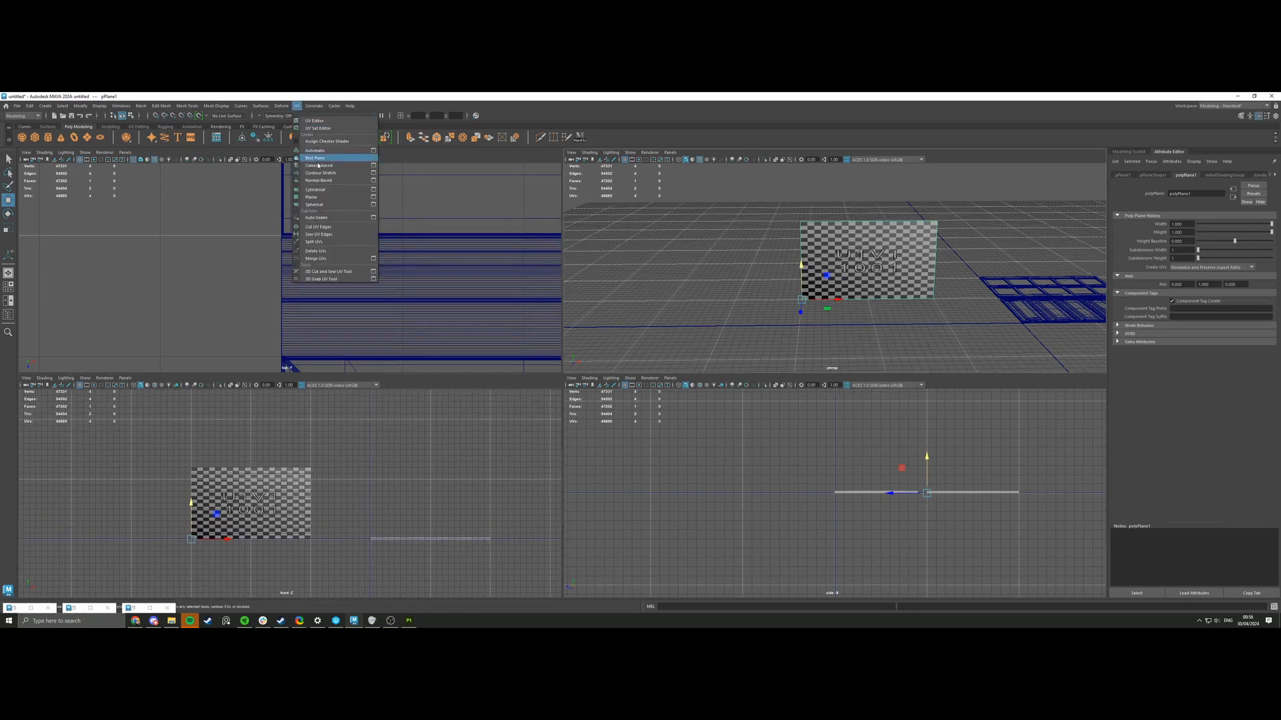
pyautogui.click(329, 200)
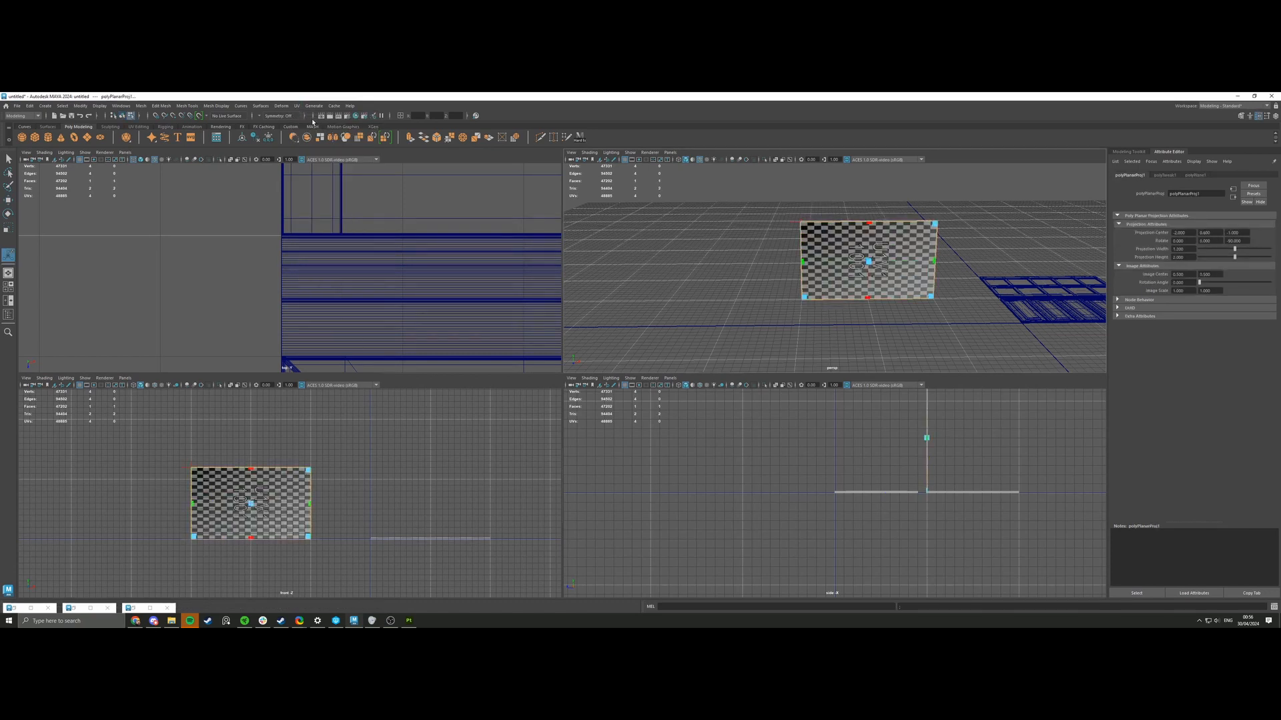
# Rotate the plane's UV shell a quarter turn in the UV Editor using snapped rotation.
pyautogui.click(297, 106)
pyautogui.click(321, 118)
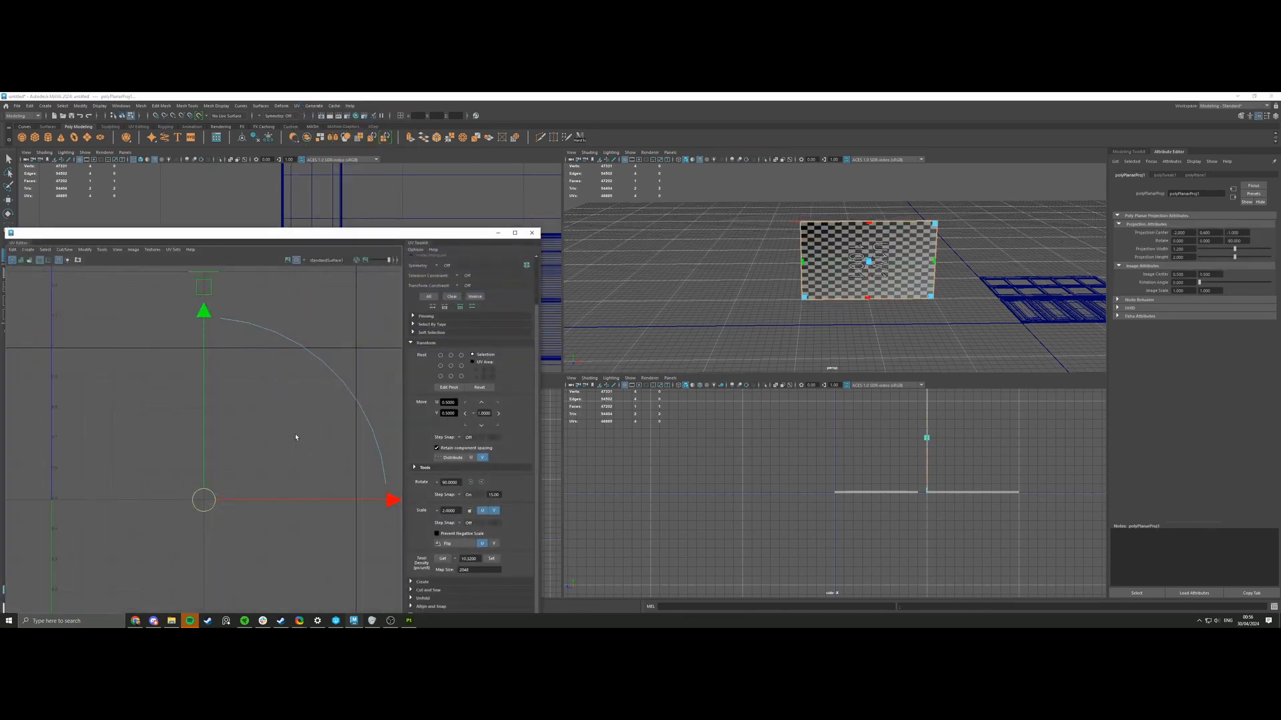
pyautogui.scroll(-4, 296, 437)
pyautogui.press('e')
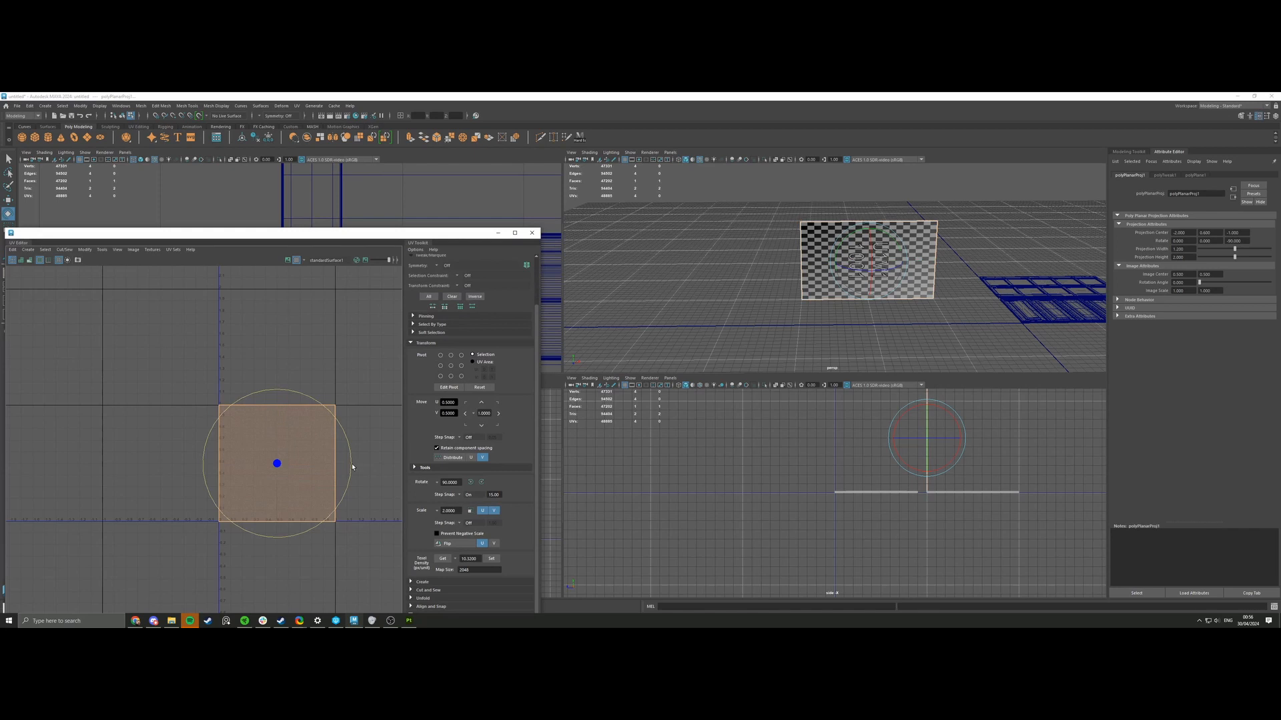
pyautogui.moveTo(352, 467); pyautogui.dragTo(307, 534)
pyautogui.hotkey('ctrl', 'z')
pyautogui.press('j')
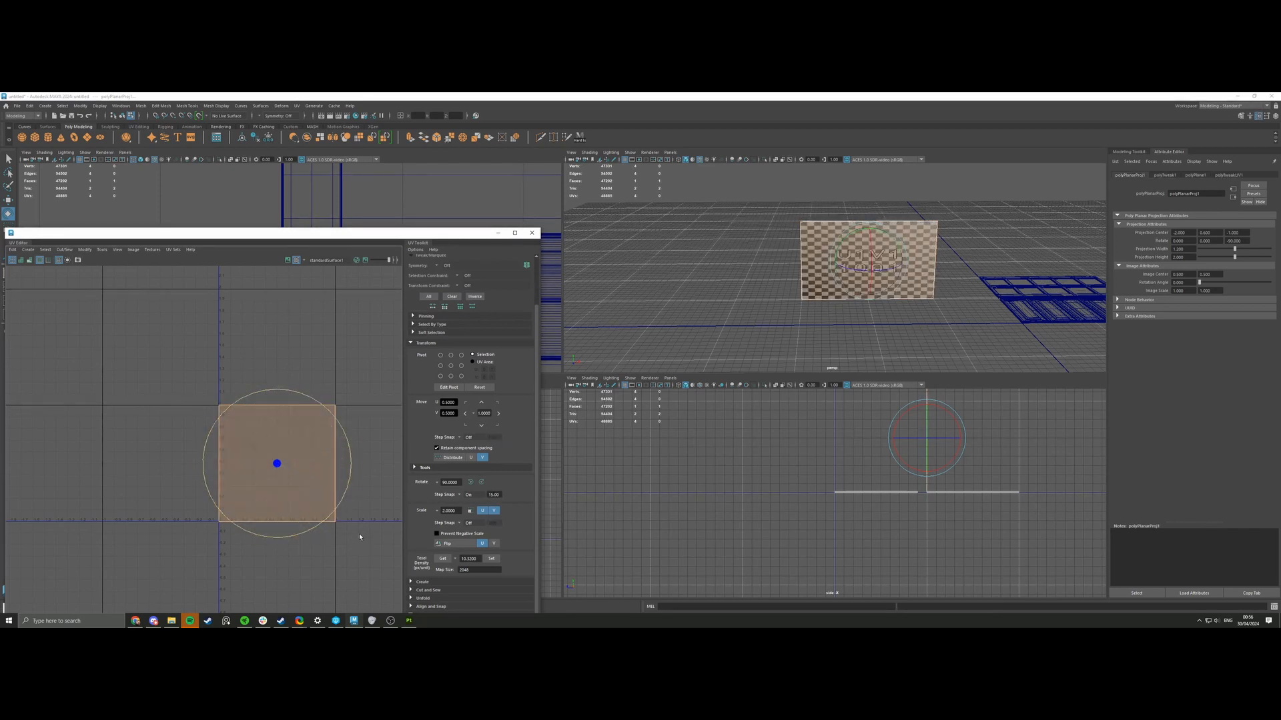
# Unfold the plane's UV shell to its true proportions and straighten it with Orient Shells.
pyautogui.keyDown('alt'); pyautogui.moveTo(355, 491); pyautogui.dragTo(348, 422, button='middle'); pyautogui.keyUp('alt')
pyautogui.keyDown('shift'); pyautogui.moveTo(293, 402); pyautogui.dragTo(216, 403, button='right'); pyautogui.keyUp('shift')
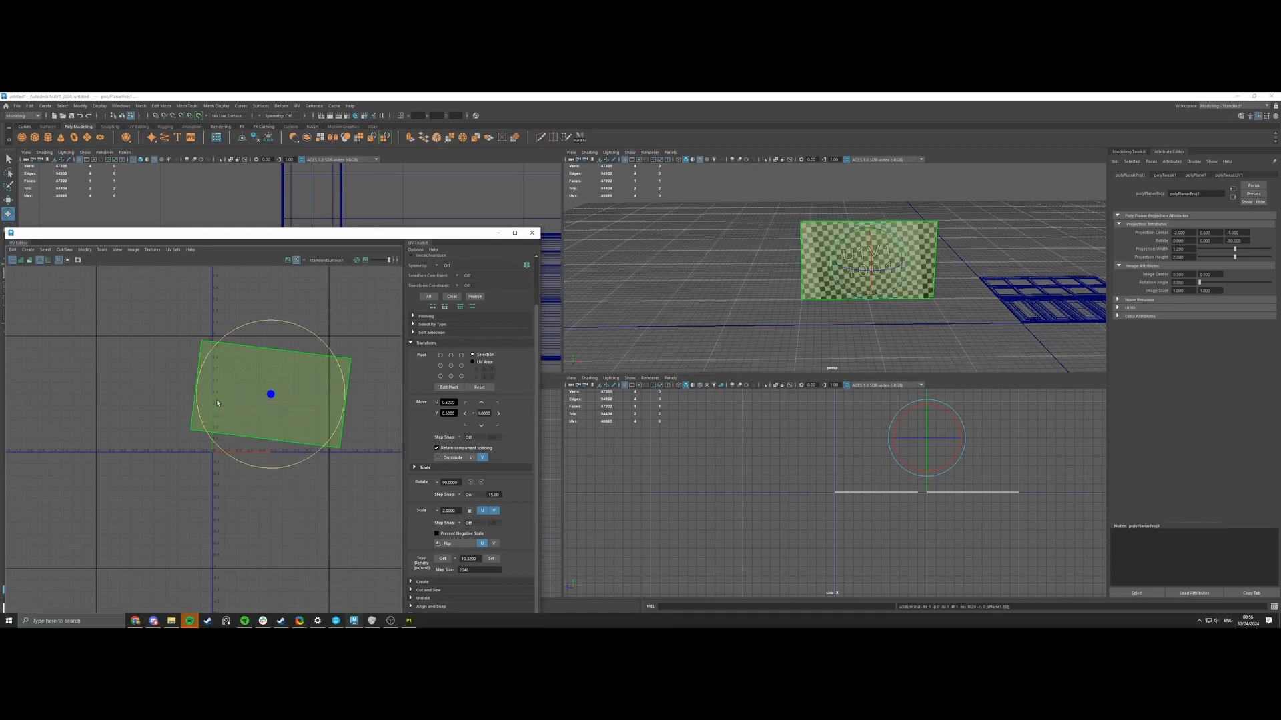
pyautogui.moveTo(420, 244); pyautogui.dragTo(442, 158)
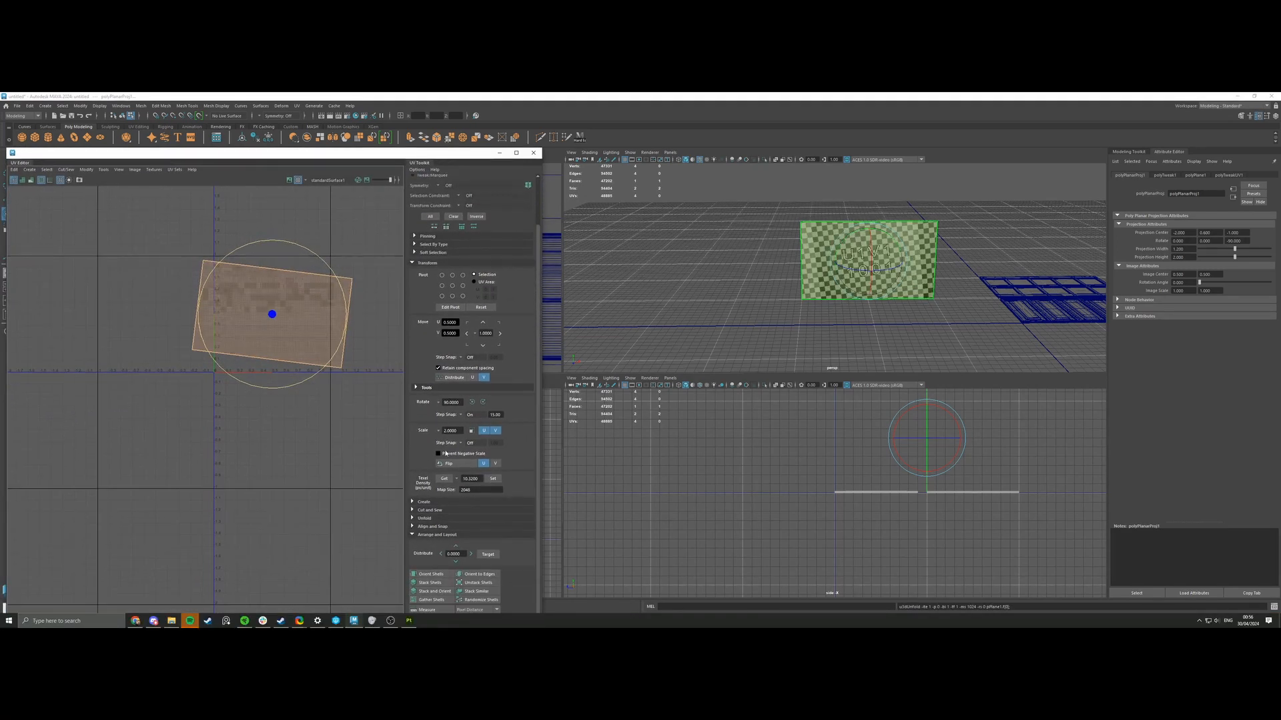
pyautogui.click(431, 574)
pyautogui.press('f')
pyautogui.press('w')
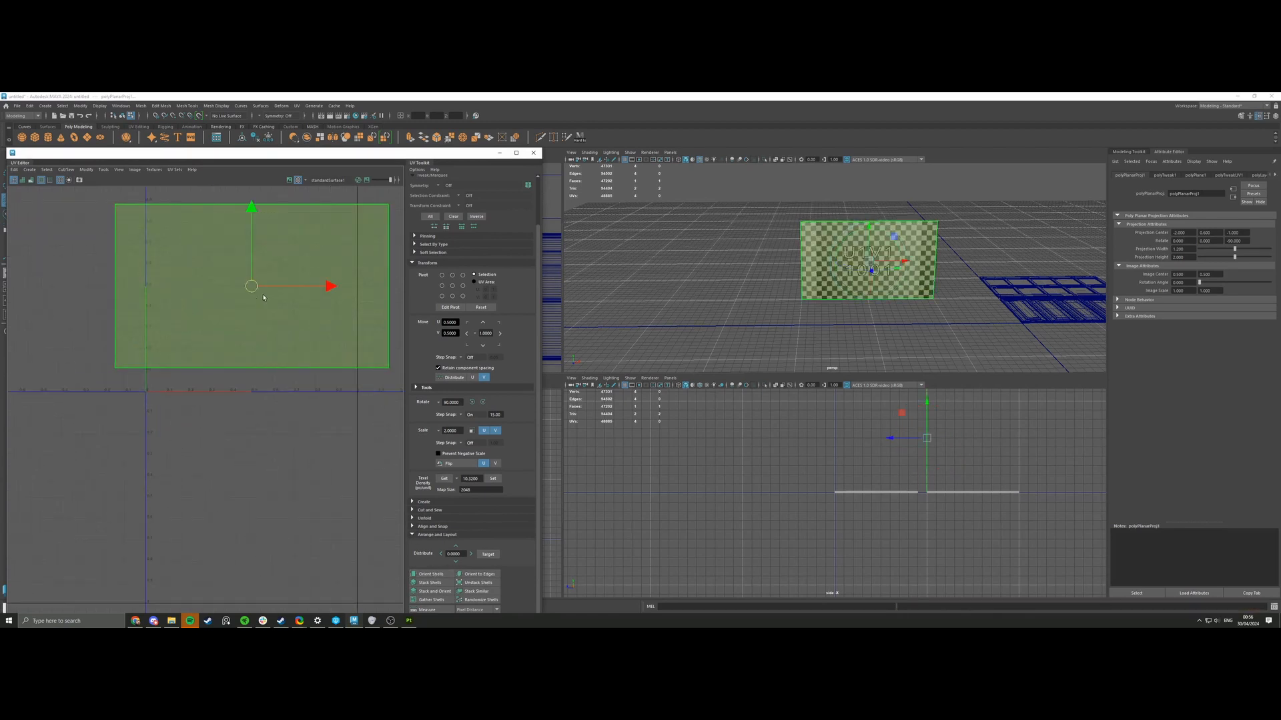
# Connect the upright plane's two side edges with a horizontal edge, raise it close to the top, and return to object selection.
pyautogui.moveTo(814, 252); pyautogui.dragTo(805, 236, button='right')
pyautogui.click(803, 241)
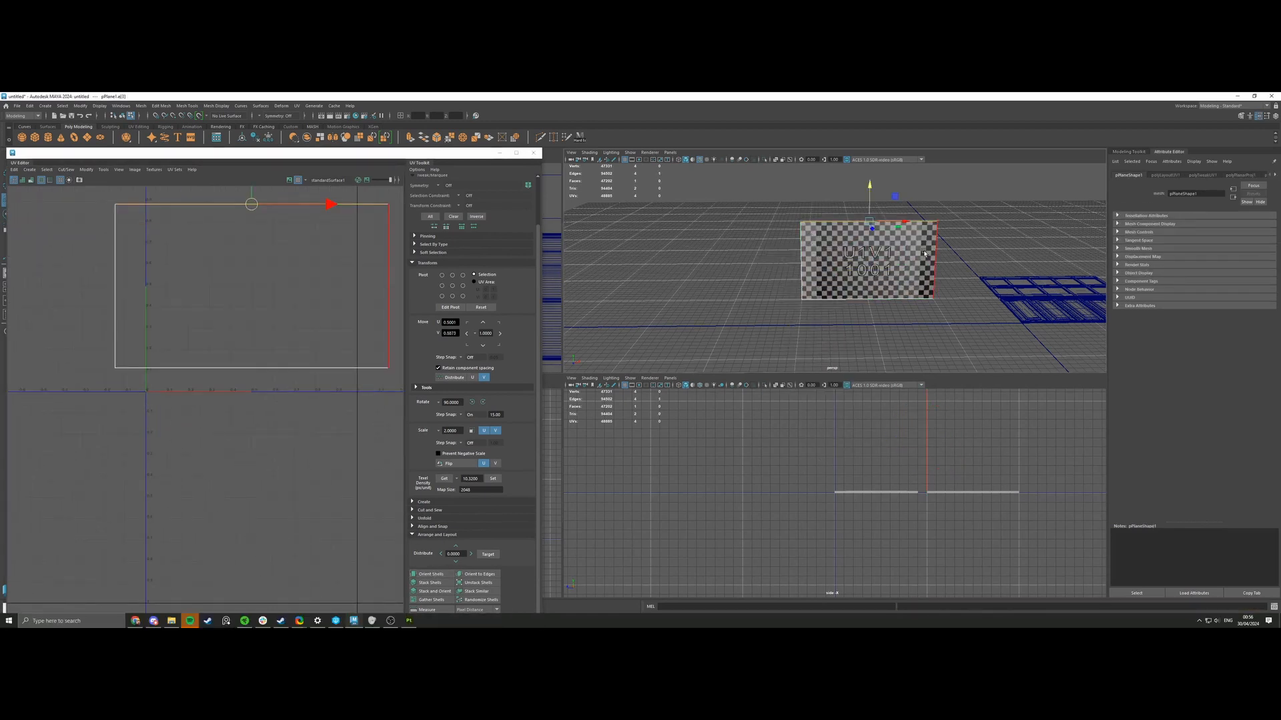
pyautogui.click(801, 252)
pyautogui.keyDown('shift'); pyautogui.click(935, 256); pyautogui.keyUp('shift')
pyautogui.click(1128, 151)
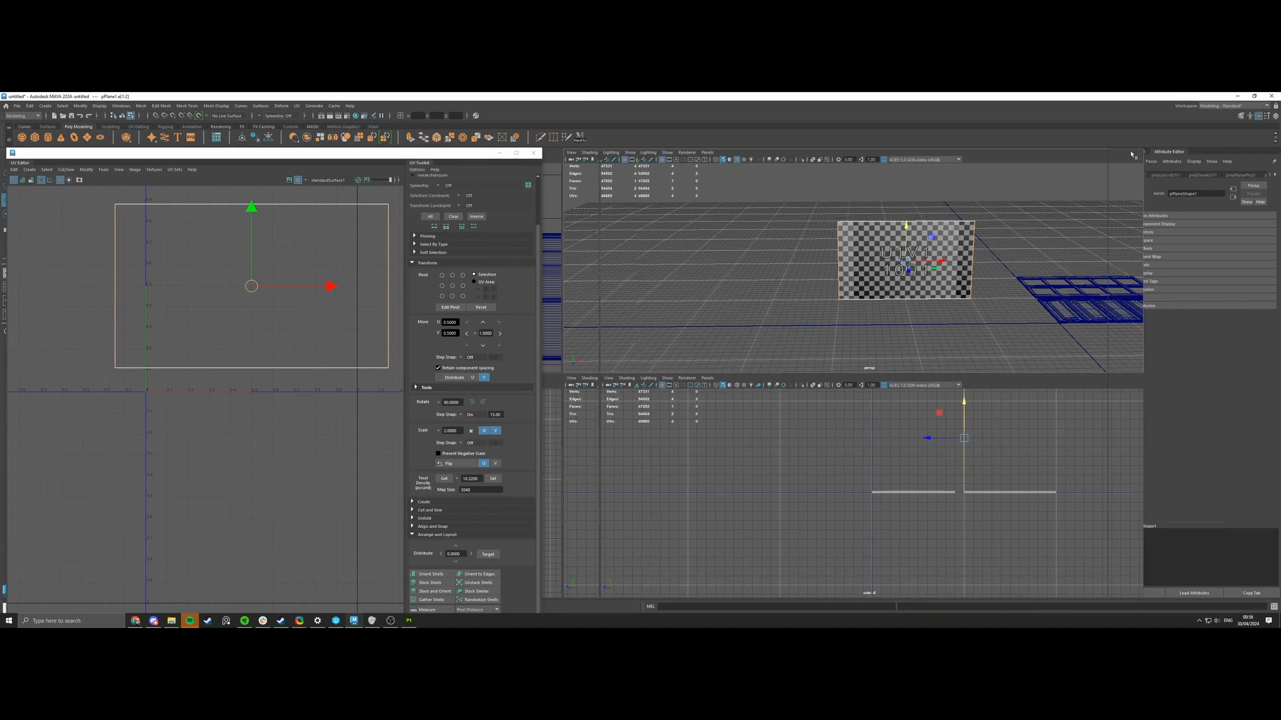
pyautogui.click(1204, 388)
pyautogui.press('w')
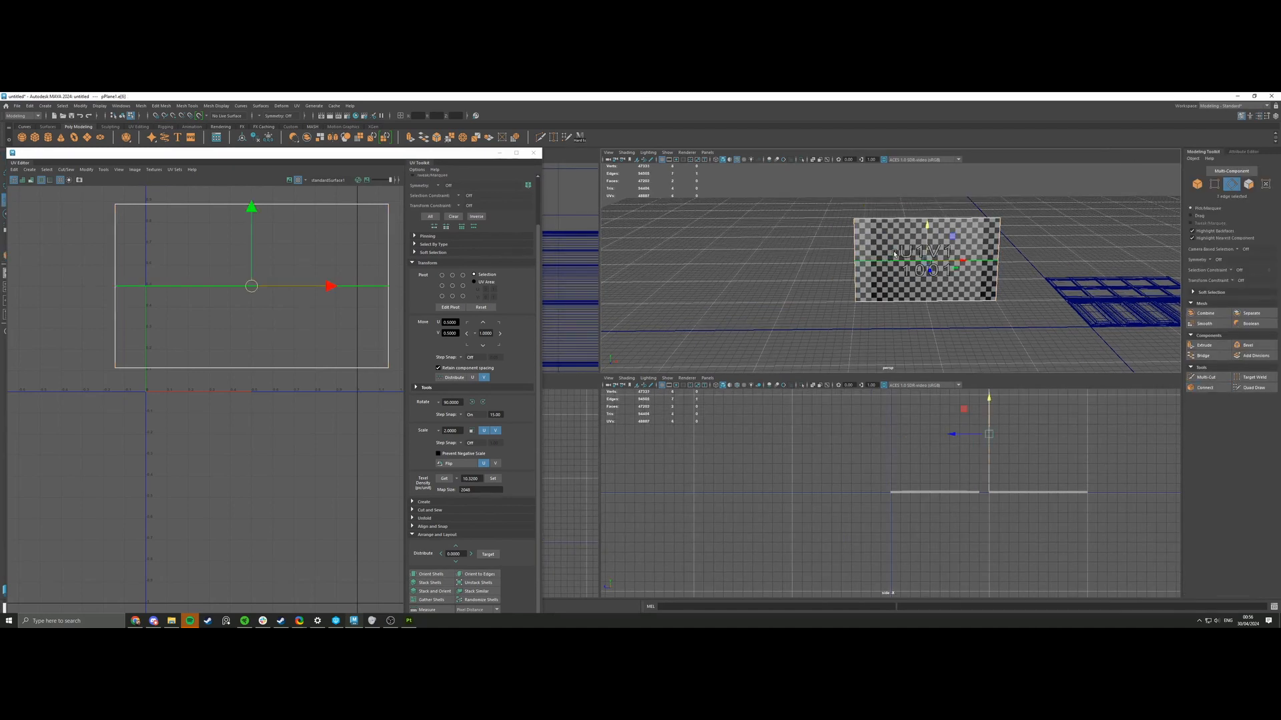
pyautogui.moveTo(927, 241); pyautogui.dragTo(923, 228)
pyautogui.moveTo(879, 235); pyautogui.dragTo(895, 224, button='right')
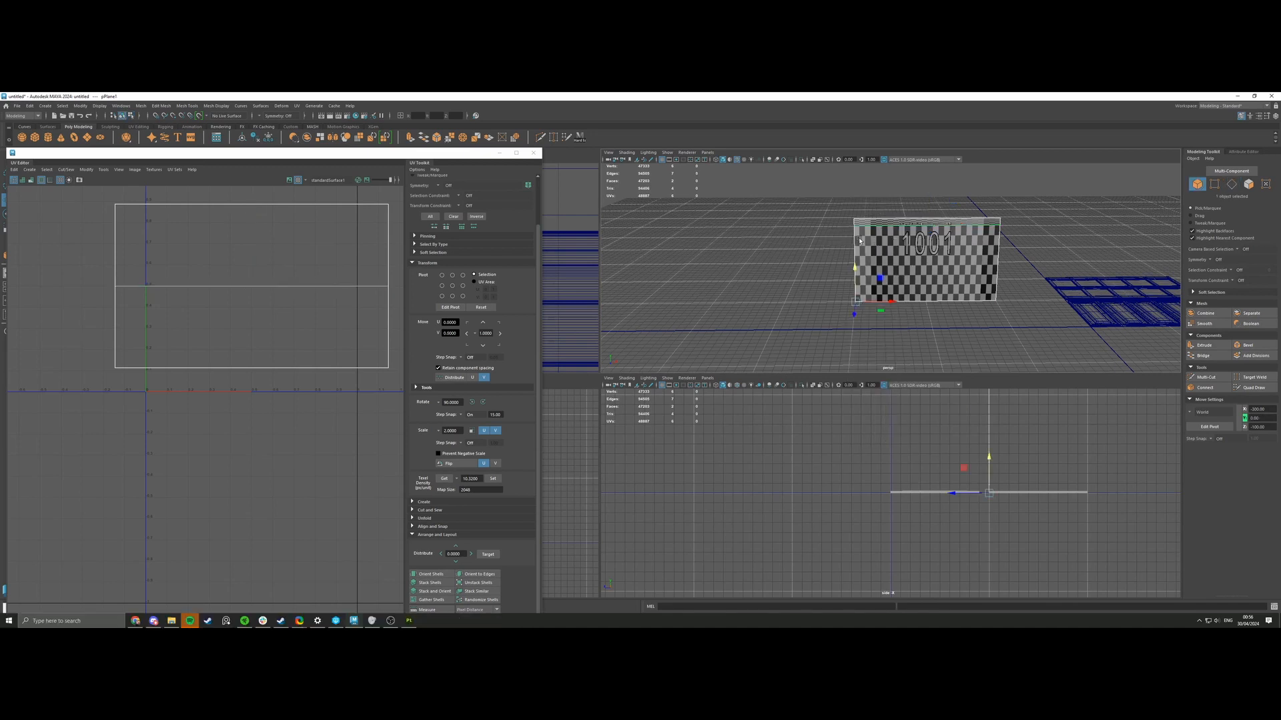
# Select the plane's entire UV shell and straighten it with Orient Shells.
pyautogui.moveTo(308, 287); pyautogui.dragTo(231, 303, button='right')
pyautogui.doubleClick(308, 301)
pyautogui.click(430, 573)
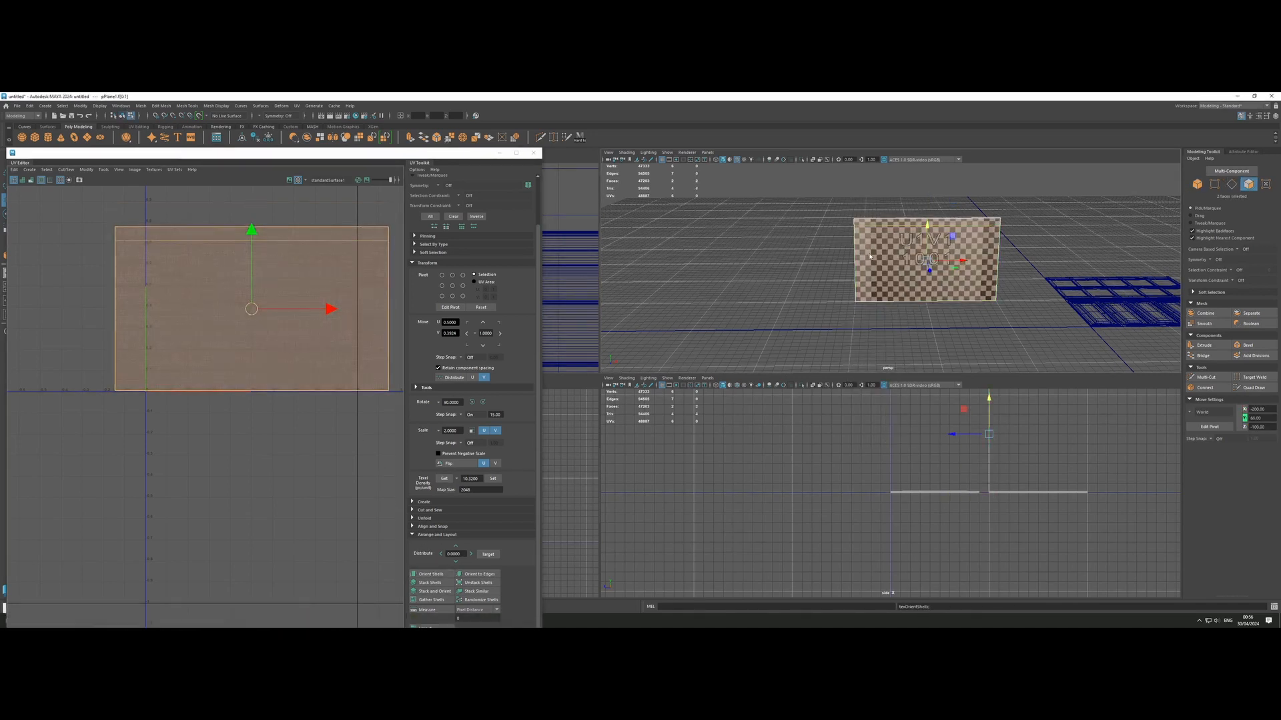
# Assign a new Lambert material to the plane and map its color to a File texture, ready for choosing the image.
pyautogui.moveTo(873, 239); pyautogui.dragTo(923, 457, button='right')
pyautogui.click(855, 204)
pyautogui.click(864, 246)
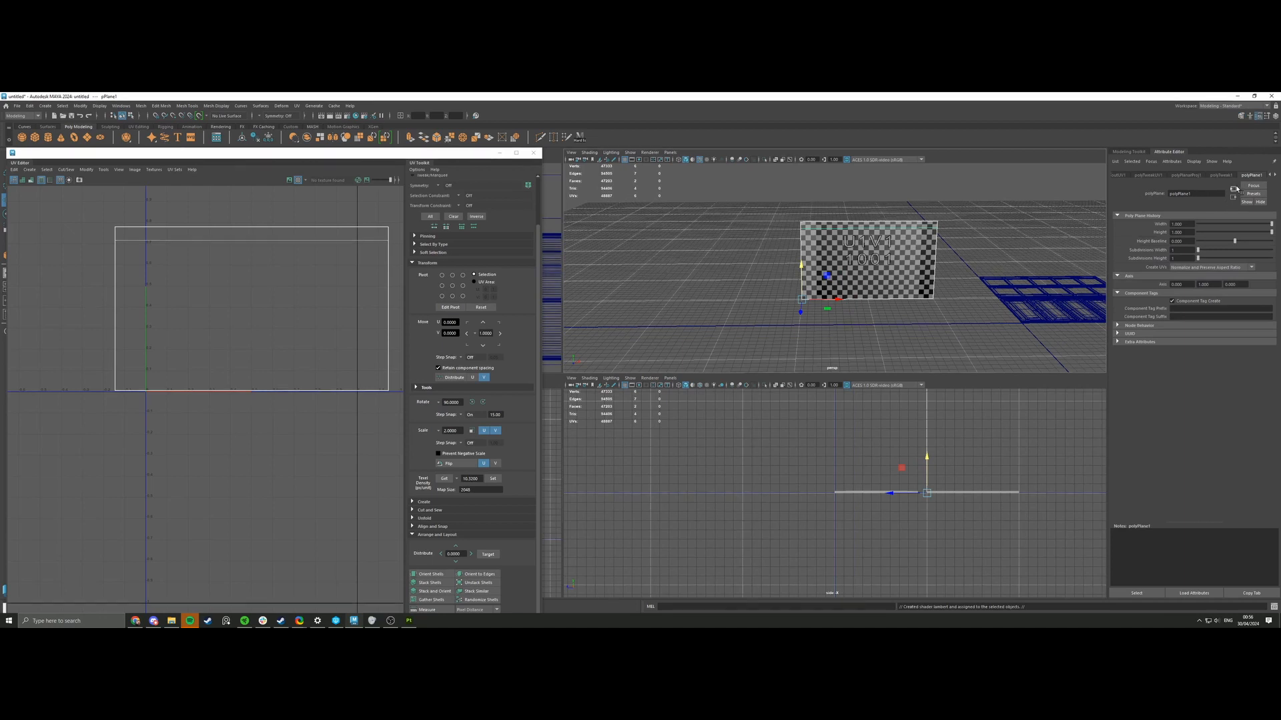
pyautogui.click(256, 139)
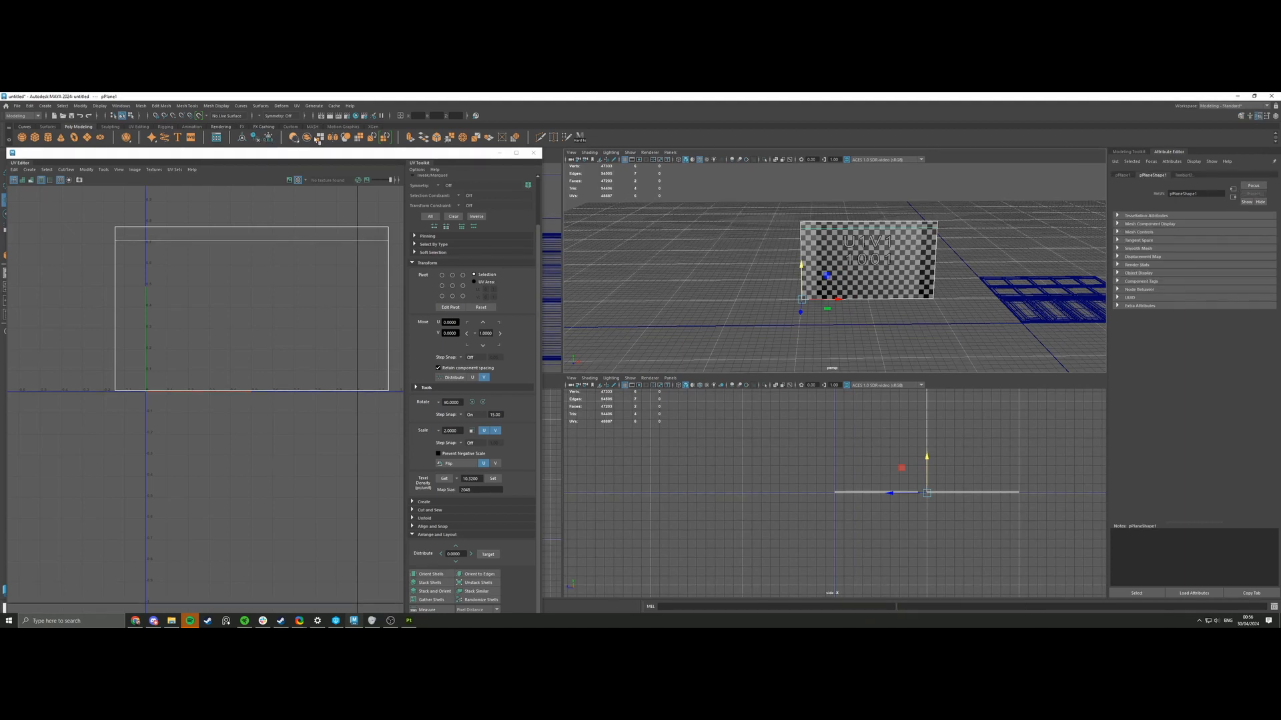
pyautogui.click(1184, 174)
pyautogui.click(1267, 259)
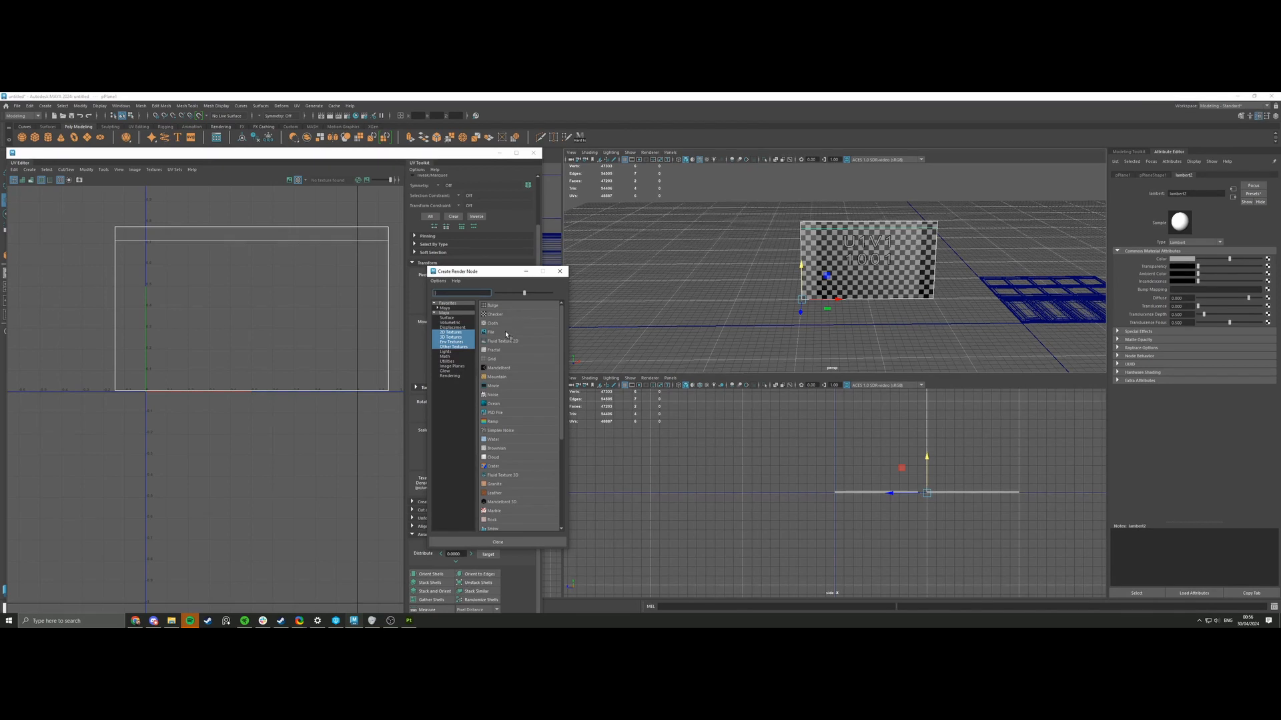
pyautogui.click(506, 335)
pyautogui.click(1269, 276)
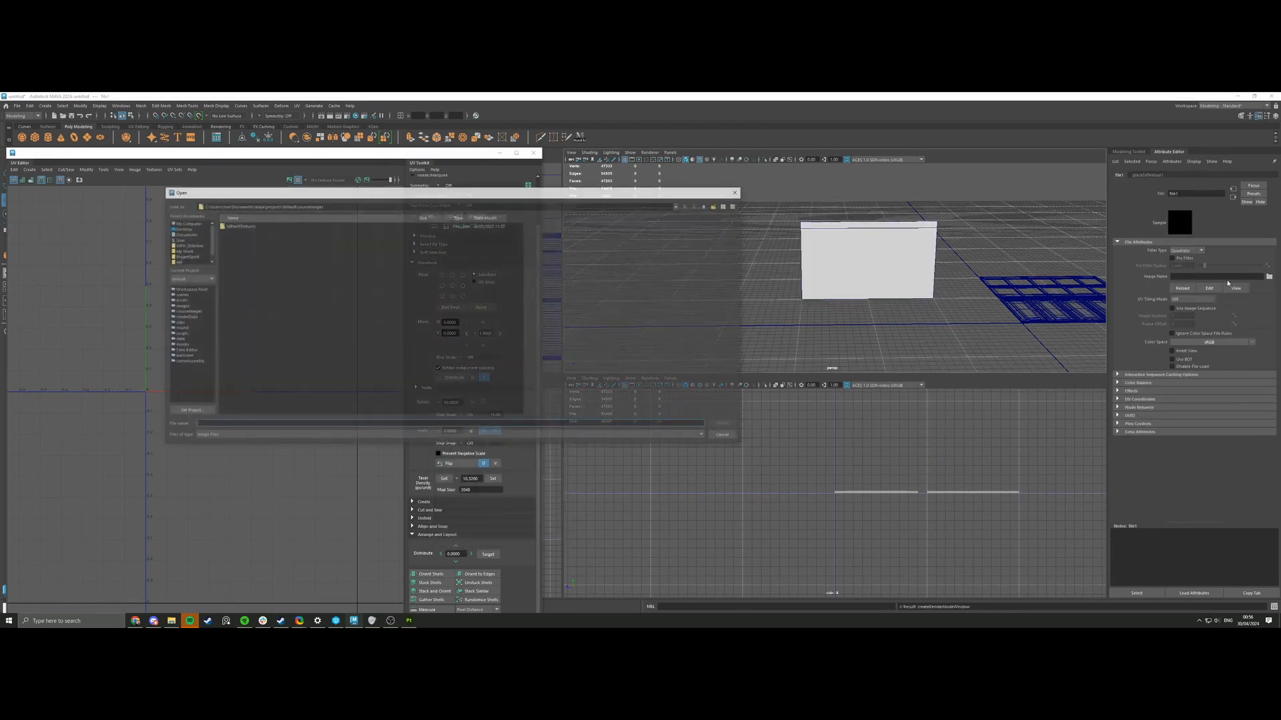
pyautogui.scroll(-1, 189, 253)
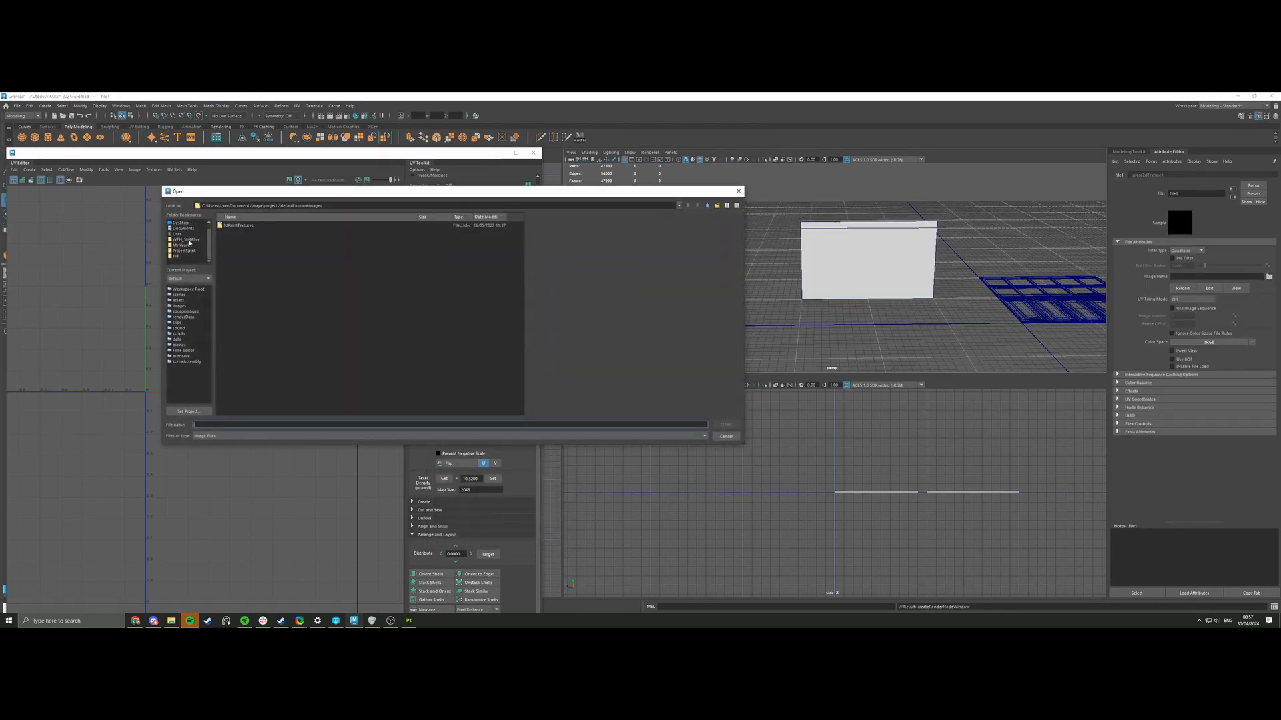
pyautogui.click(182, 245)
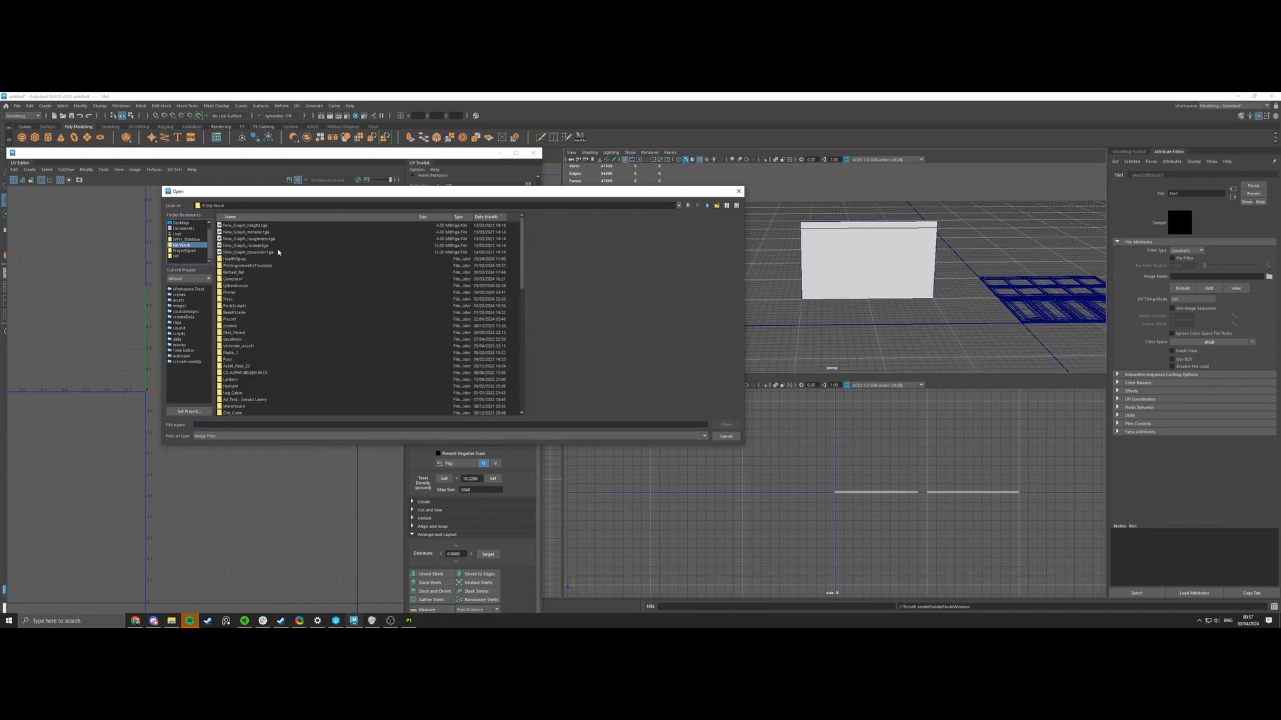
pyautogui.scroll(-20, 248, 331)
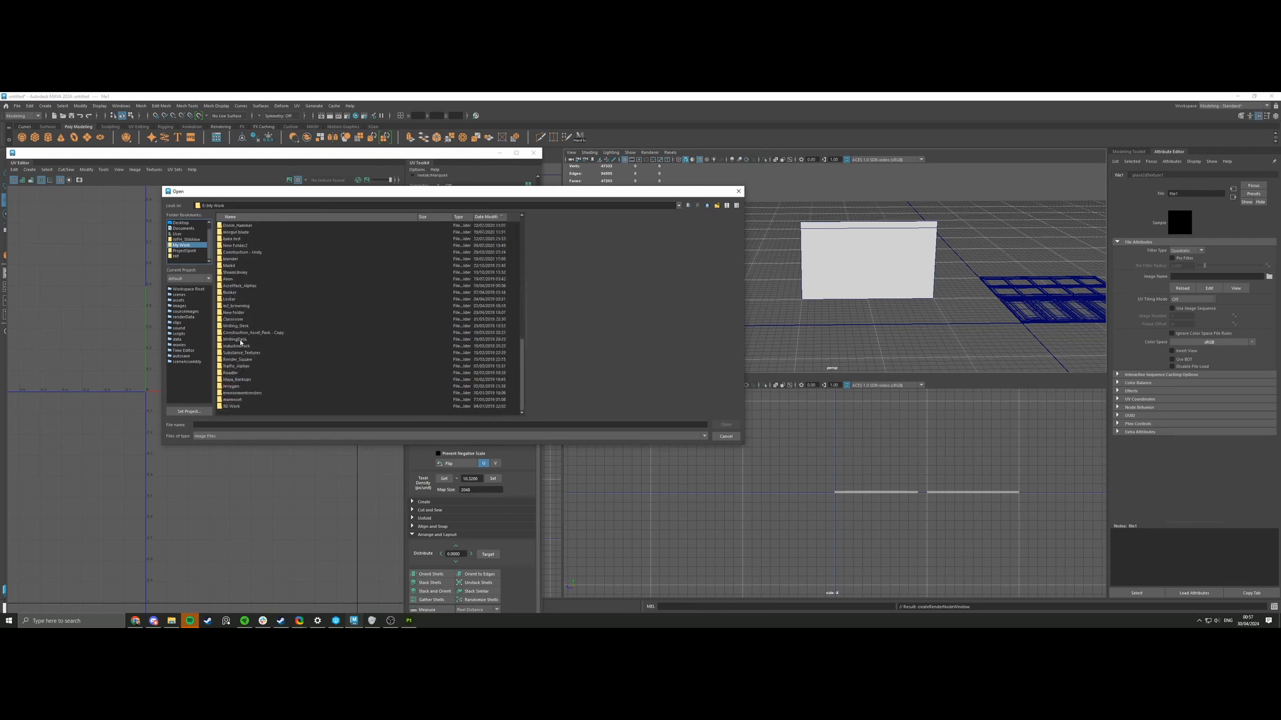
pyautogui.click(241, 341)
pyautogui.press('r')
pyautogui.press('r')
pyautogui.press('r')
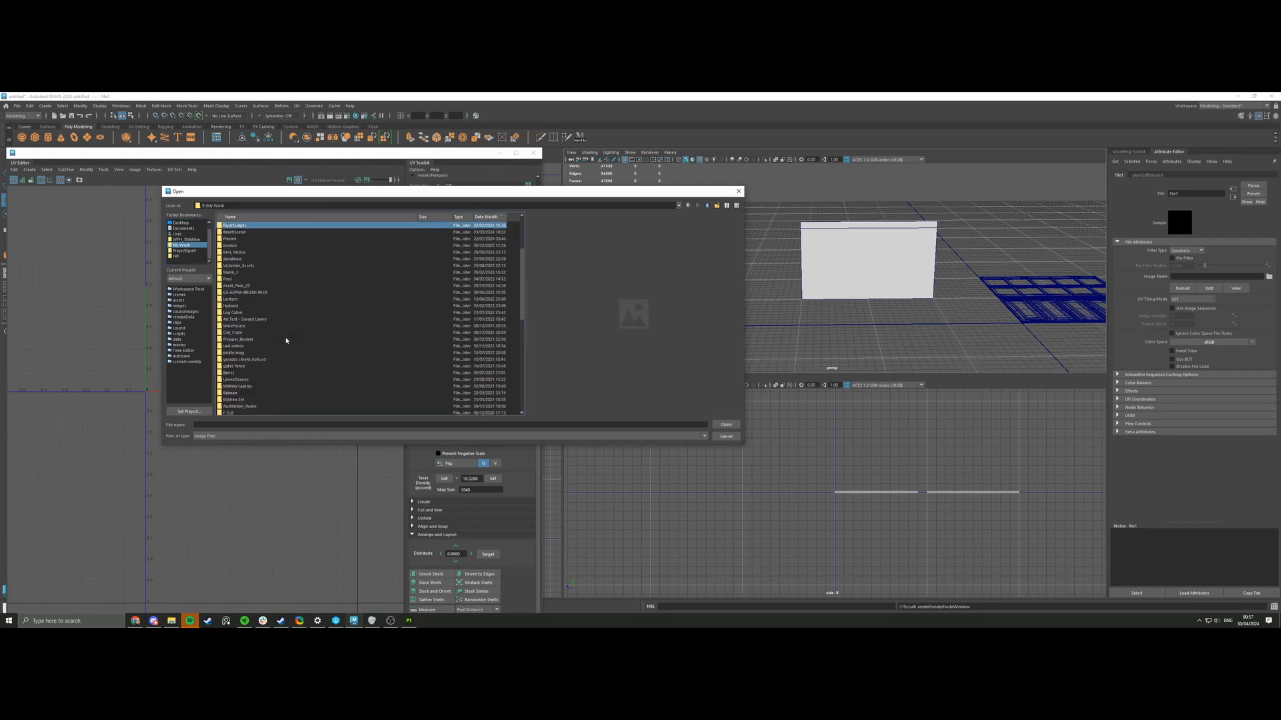
pyautogui.press('r')
pyautogui.press('r')
pyautogui.press('r')
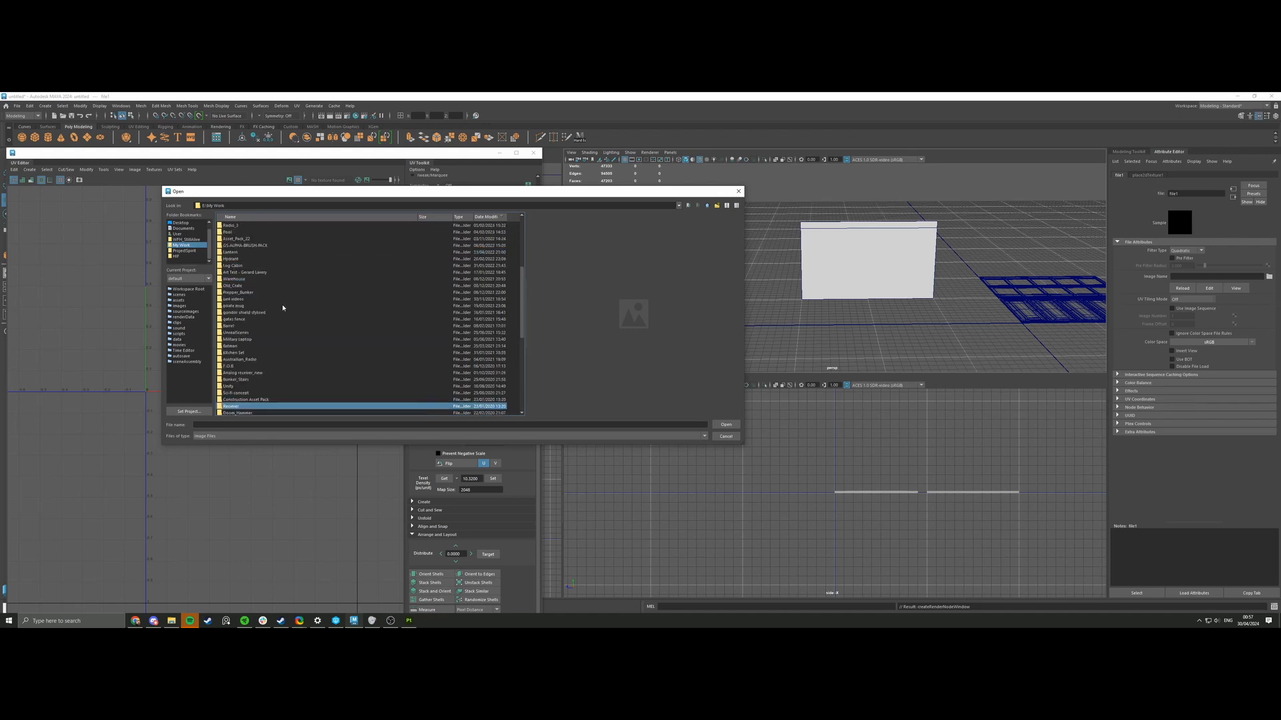
pyautogui.press('s')
pyautogui.press('s')
pyautogui.press('s')
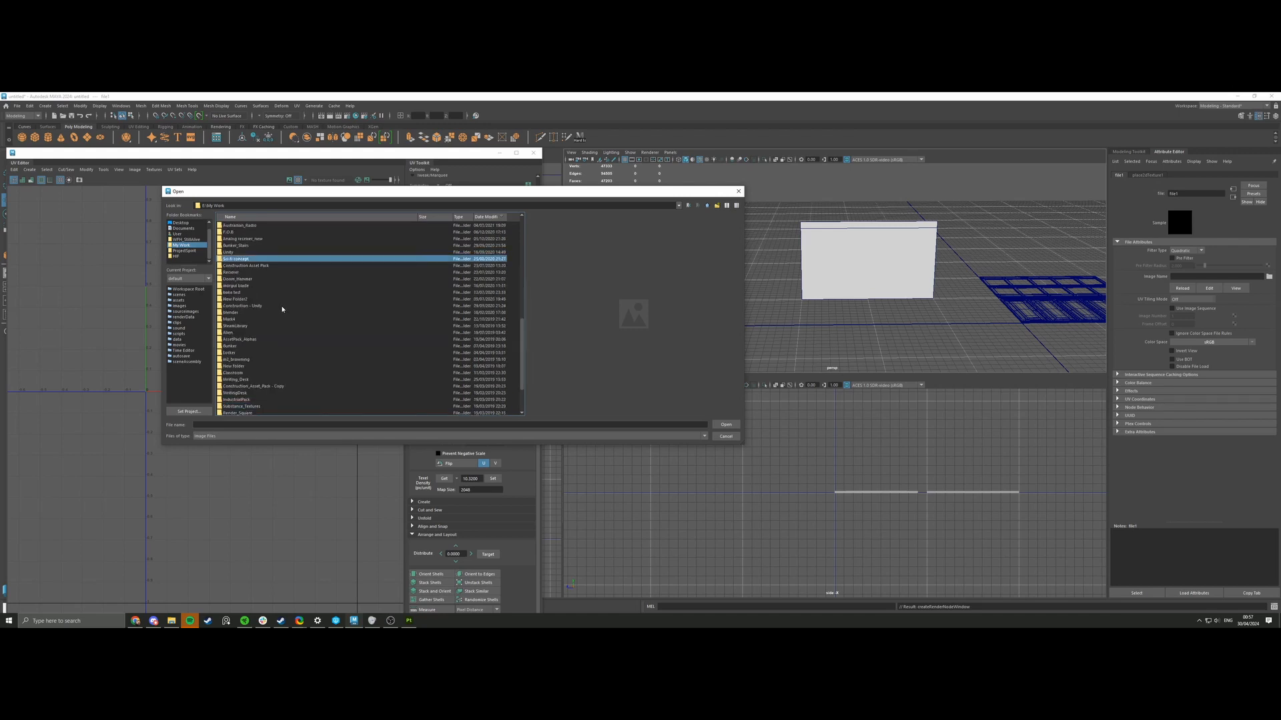
pyautogui.press('s')
pyautogui.click(187, 239)
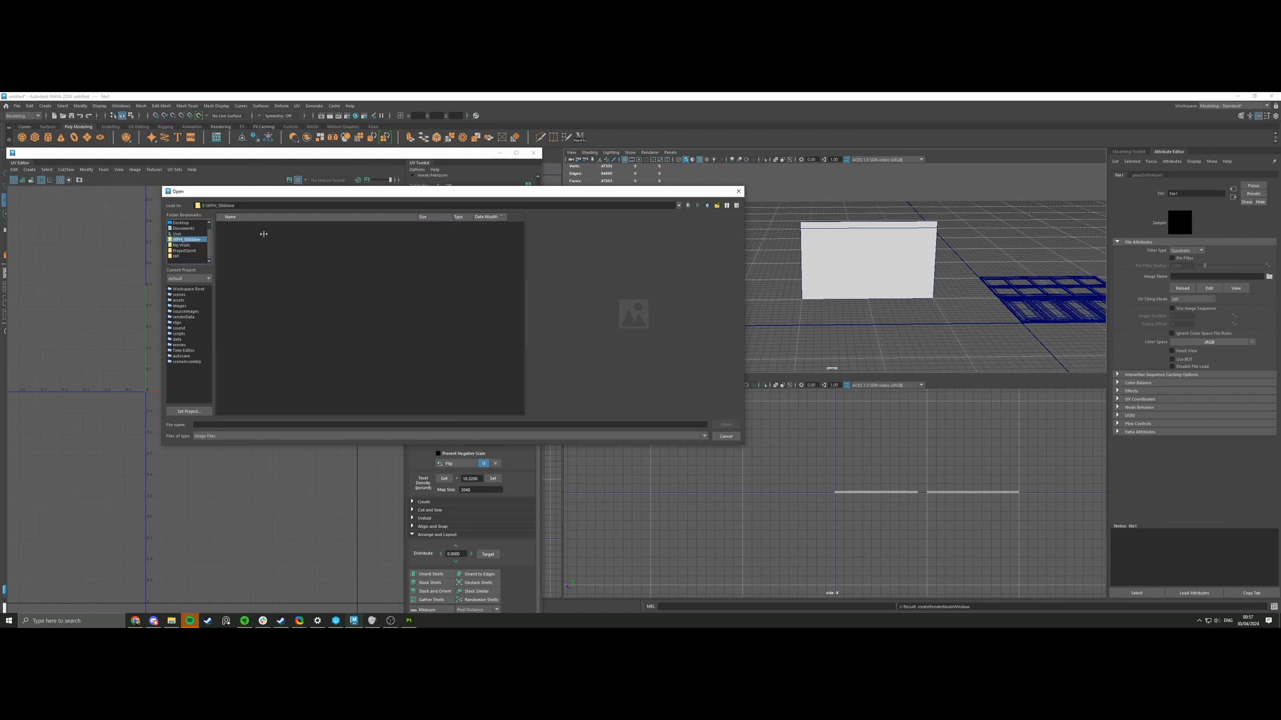
# Load the exported trim sheet's BaseColor PNG from its folder on the drive as the file texture's image.
pyautogui.click(699, 206)
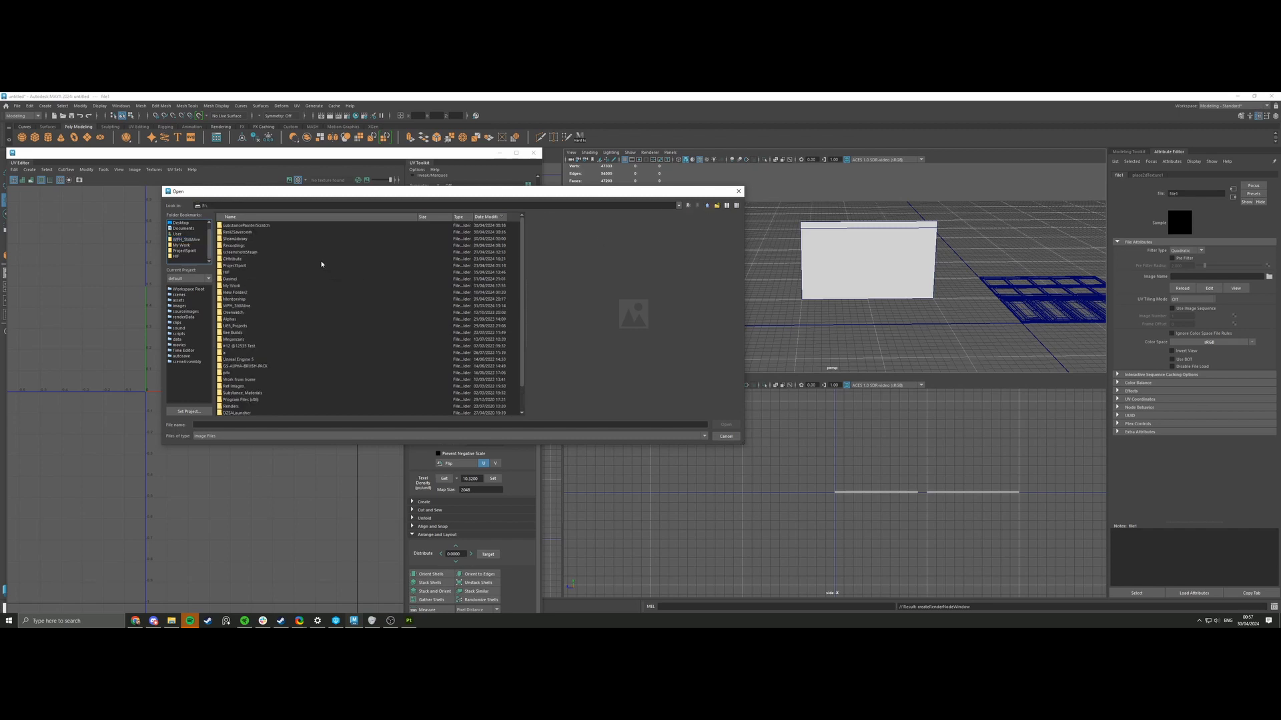
pyautogui.doubleClick(238, 232)
pyautogui.click(240, 226)
pyautogui.doubleClick(240, 225)
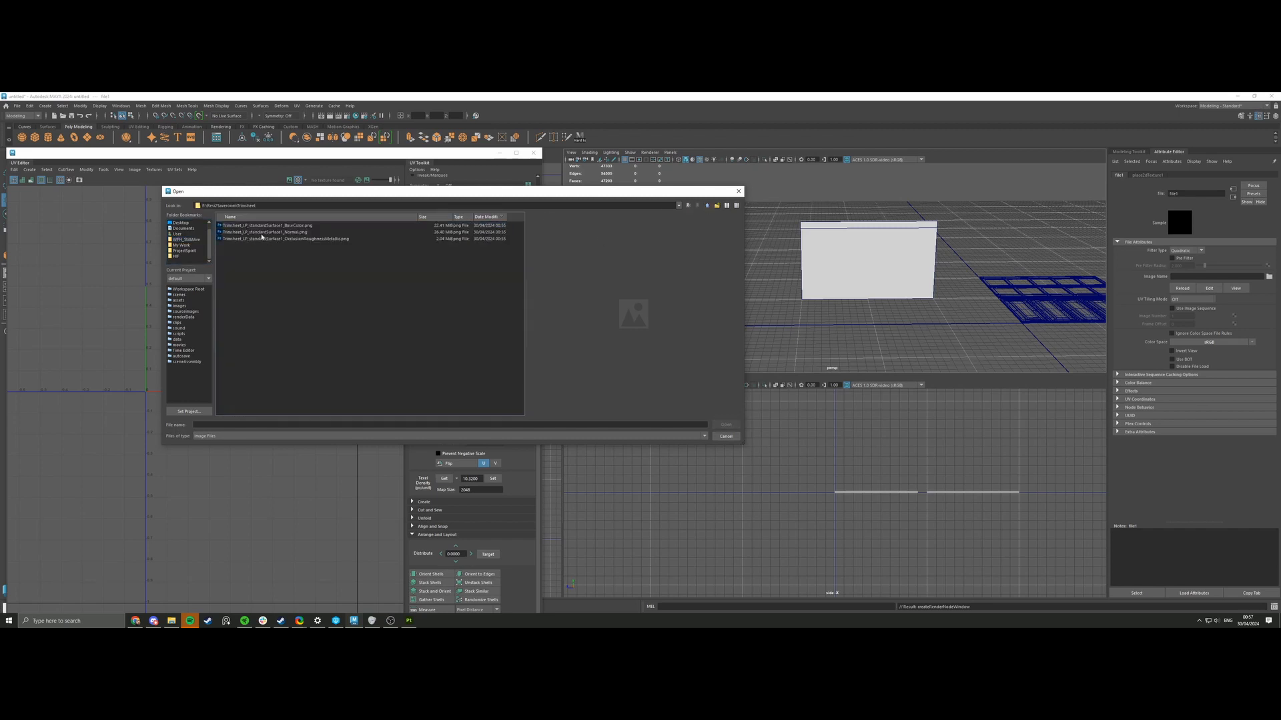
pyautogui.click(270, 226)
pyautogui.click(726, 425)
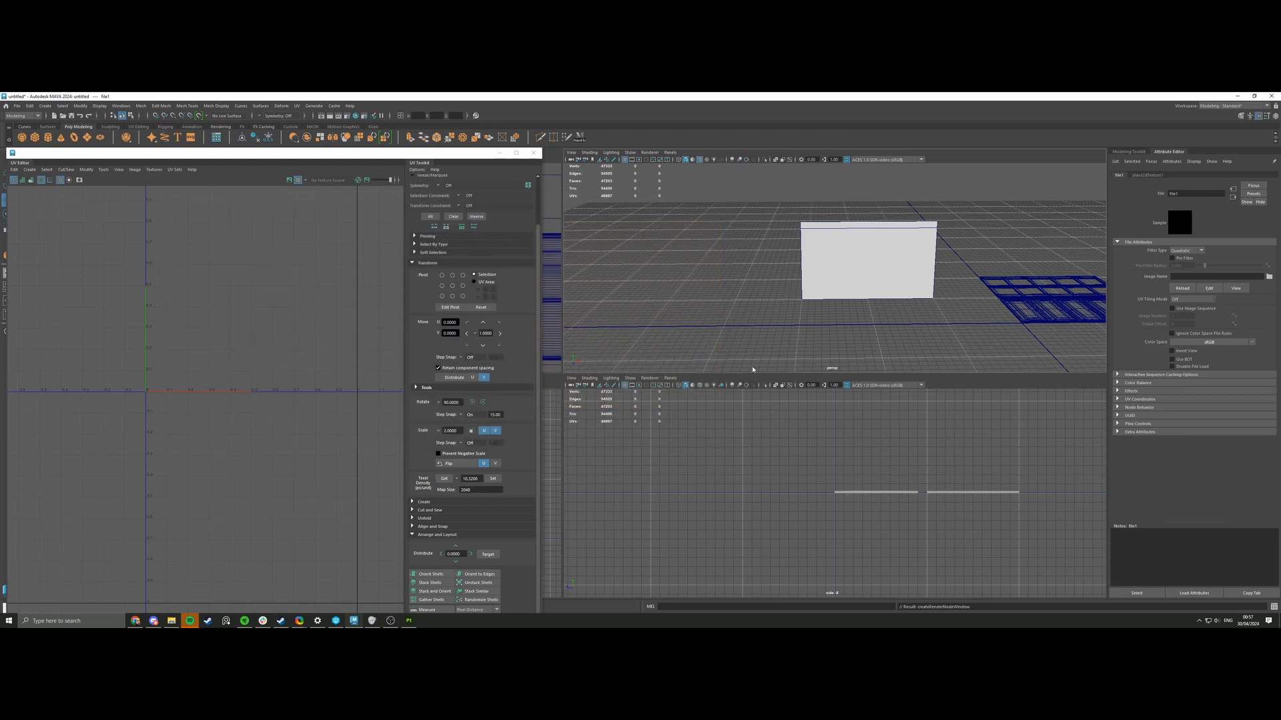
# Turn on textured shading in the perspective view to show the wood trim sheet on the plane.
pyautogui.click(849, 259)
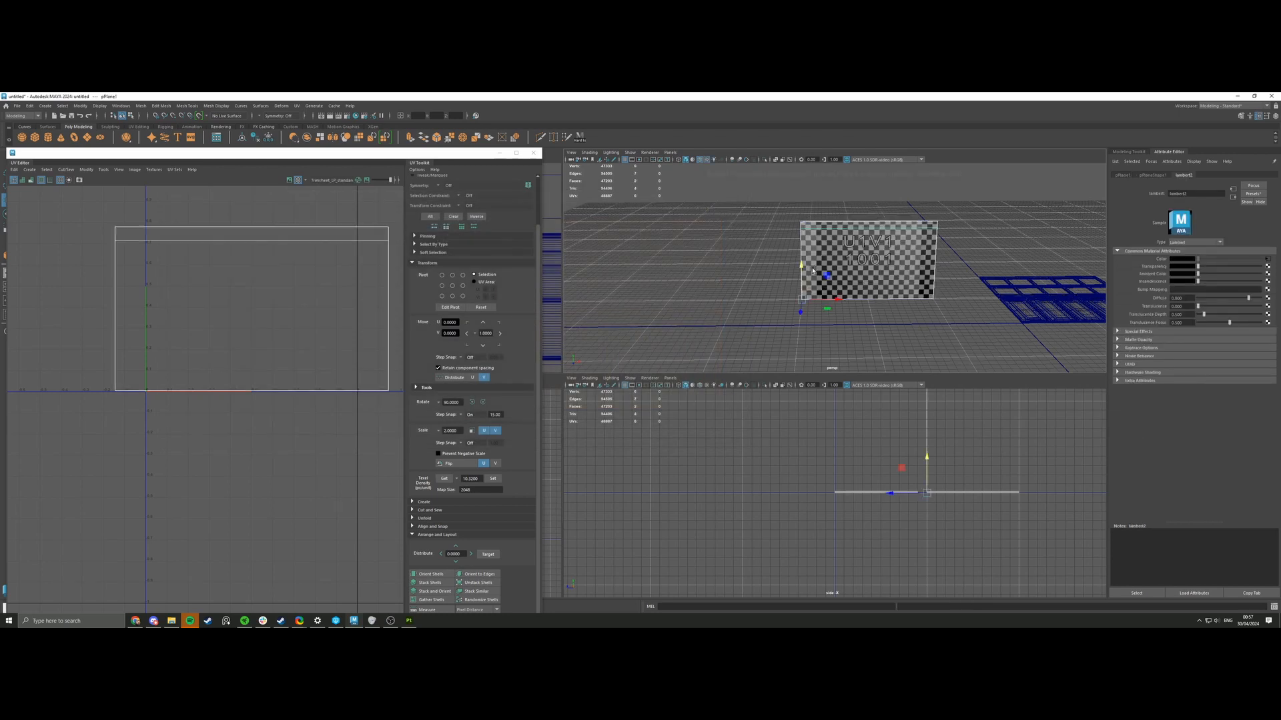
pyautogui.press('6')
pyautogui.click(742, 281)
pyautogui.click(831, 264)
pyautogui.click(762, 268)
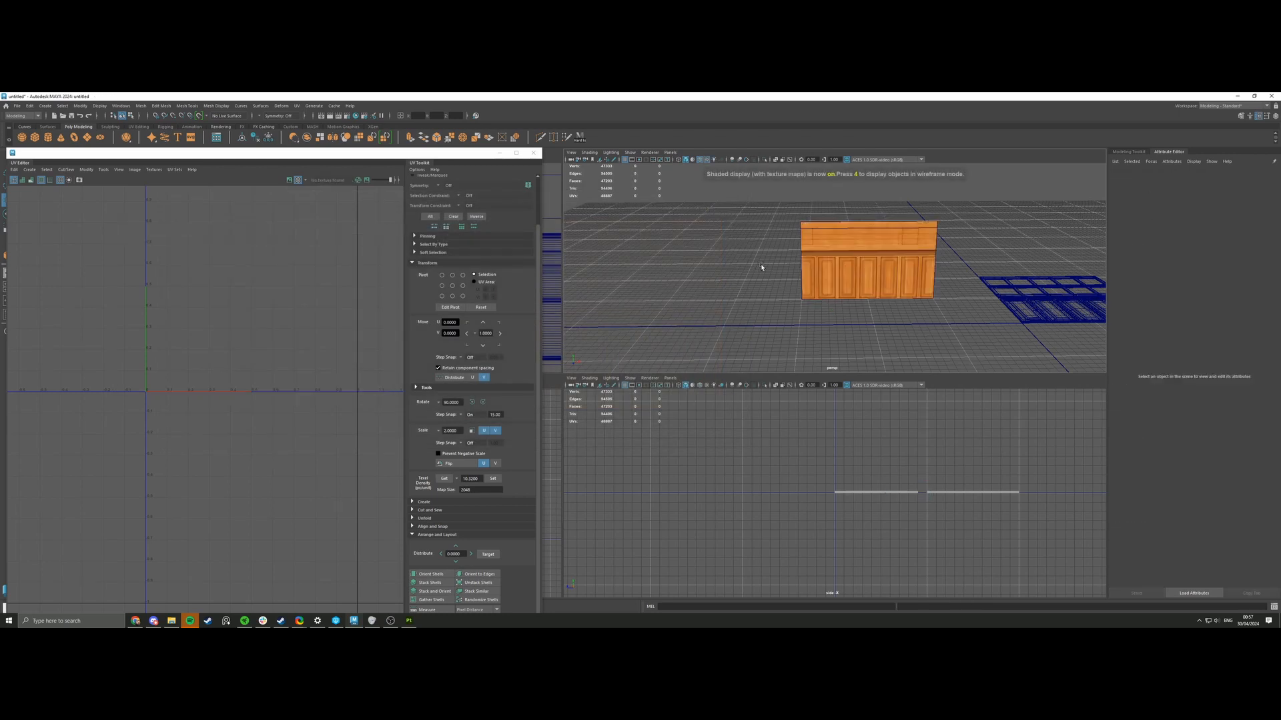
pyautogui.scroll(5, 821, 266)
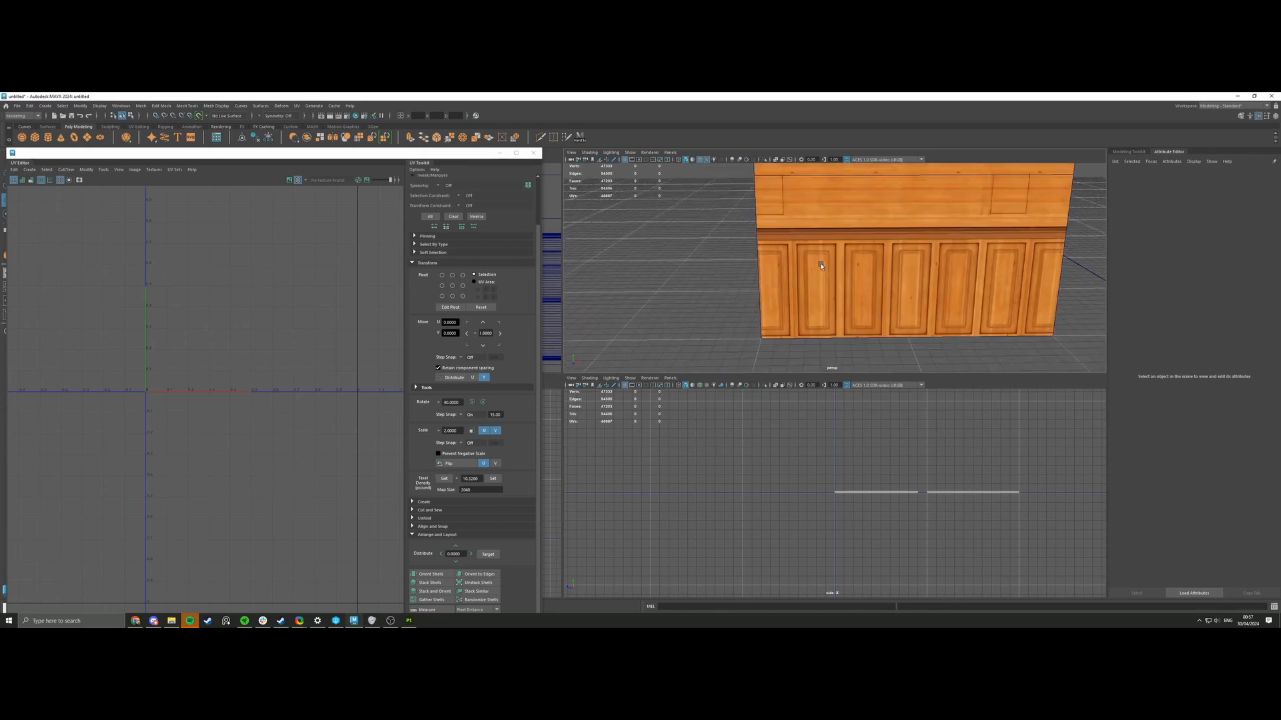
# Display the trim sheet image behind the plane's UVs and turn off the checker pattern.
pyautogui.click(821, 266)
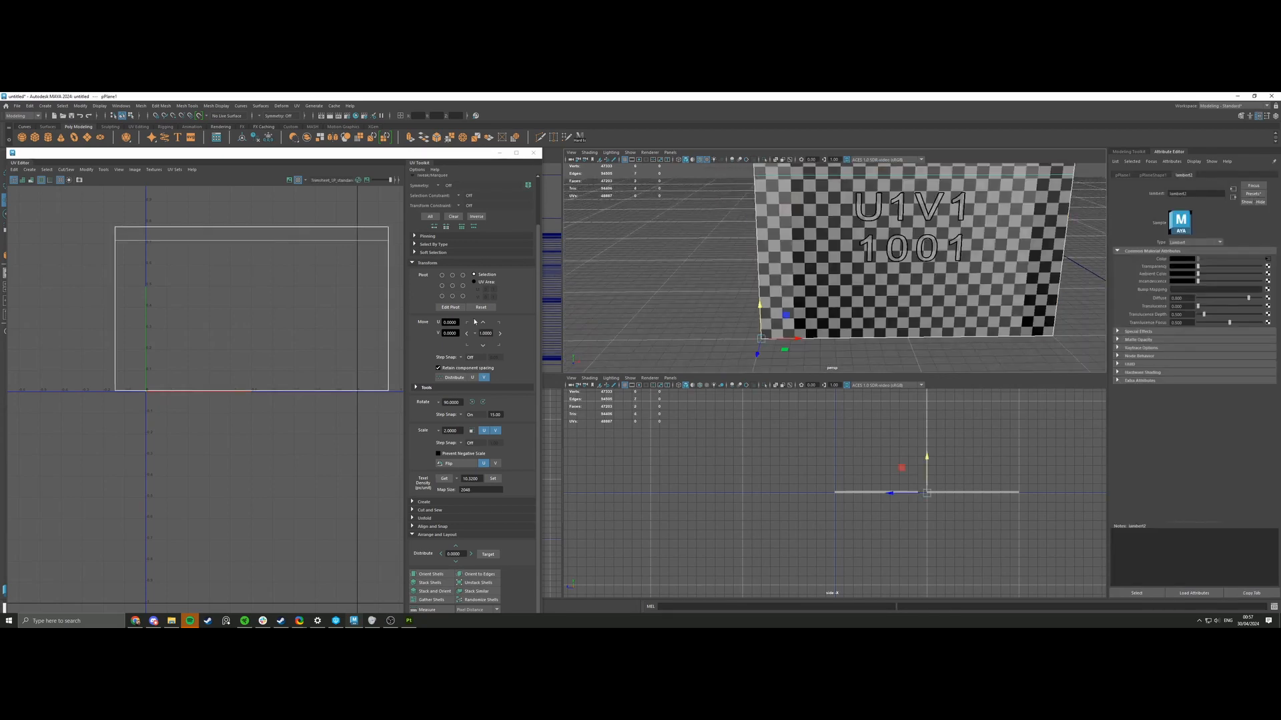
pyautogui.click(291, 182)
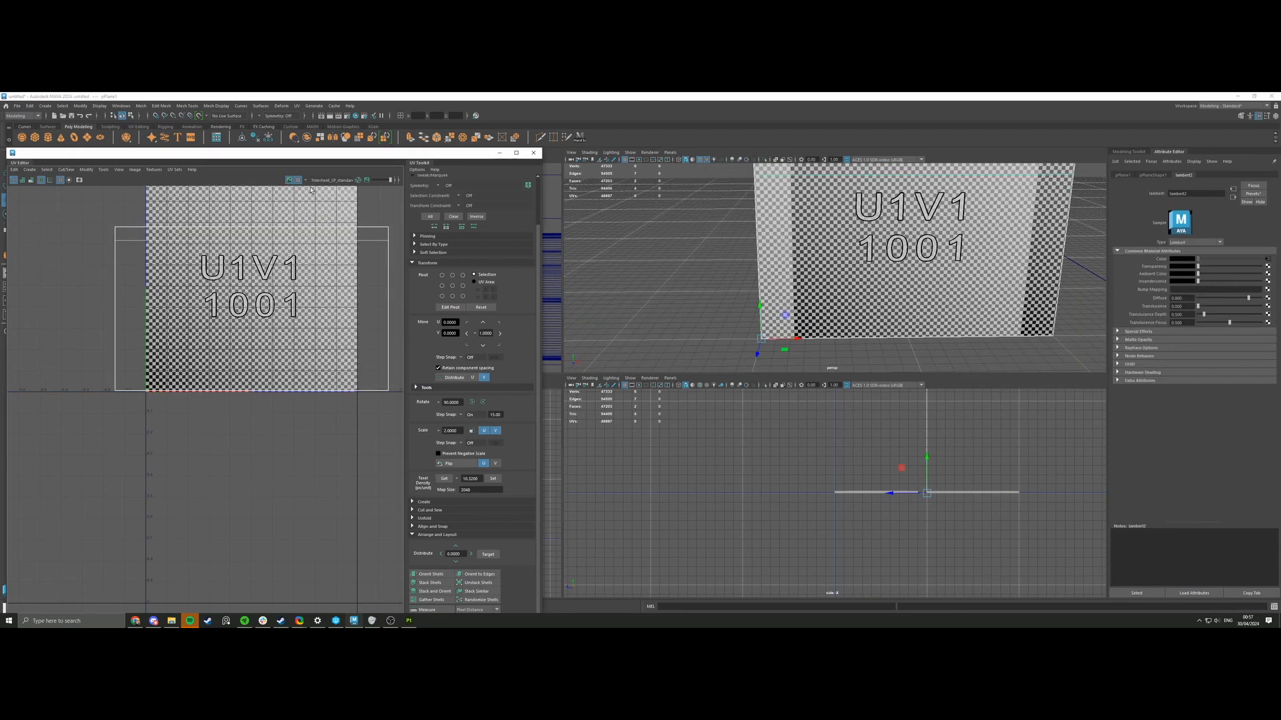
pyautogui.click(297, 181)
pyautogui.scroll(-5, 294, 200)
pyautogui.keyDown('alt'); pyautogui.moveTo(288, 236); pyautogui.dragTo(277, 318, button='middle'); pyautogui.keyUp('alt')
pyautogui.scroll(5, 267, 316)
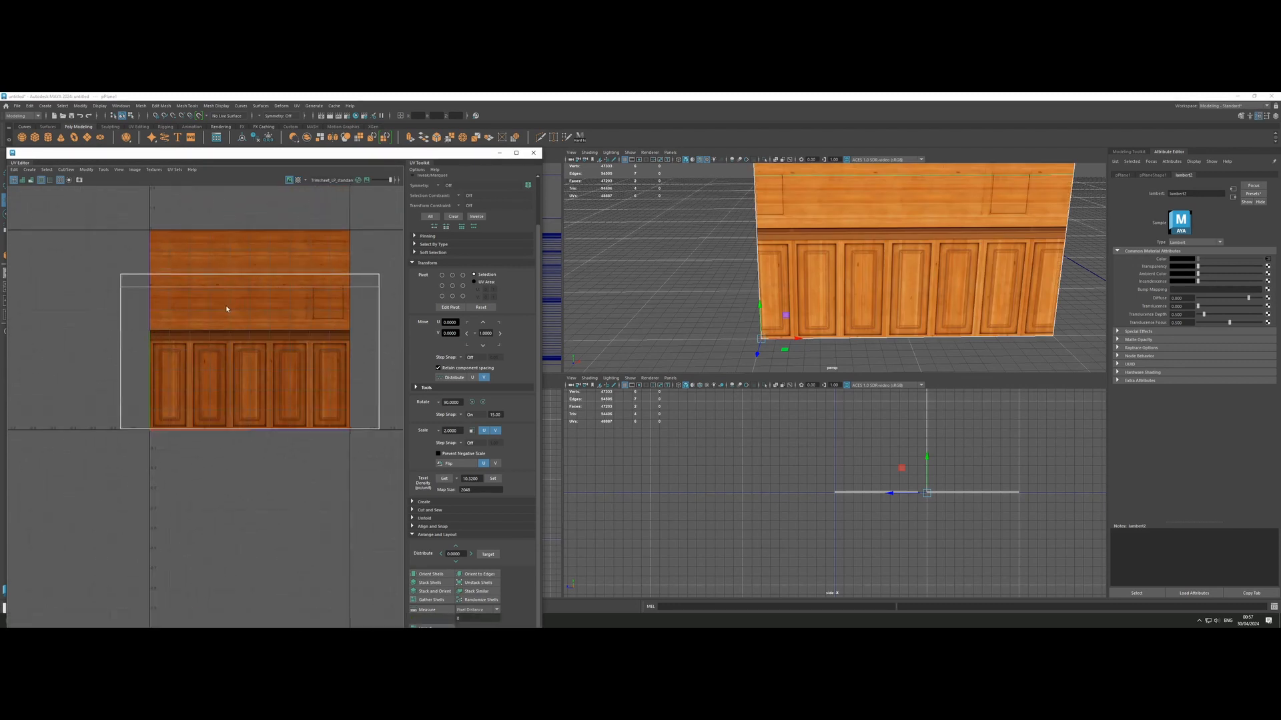
# Align the shell's left, bottom and right UVs with the matching edges of the trim sheet image.
pyautogui.moveTo(226, 309); pyautogui.dragTo(152, 325, button='right')
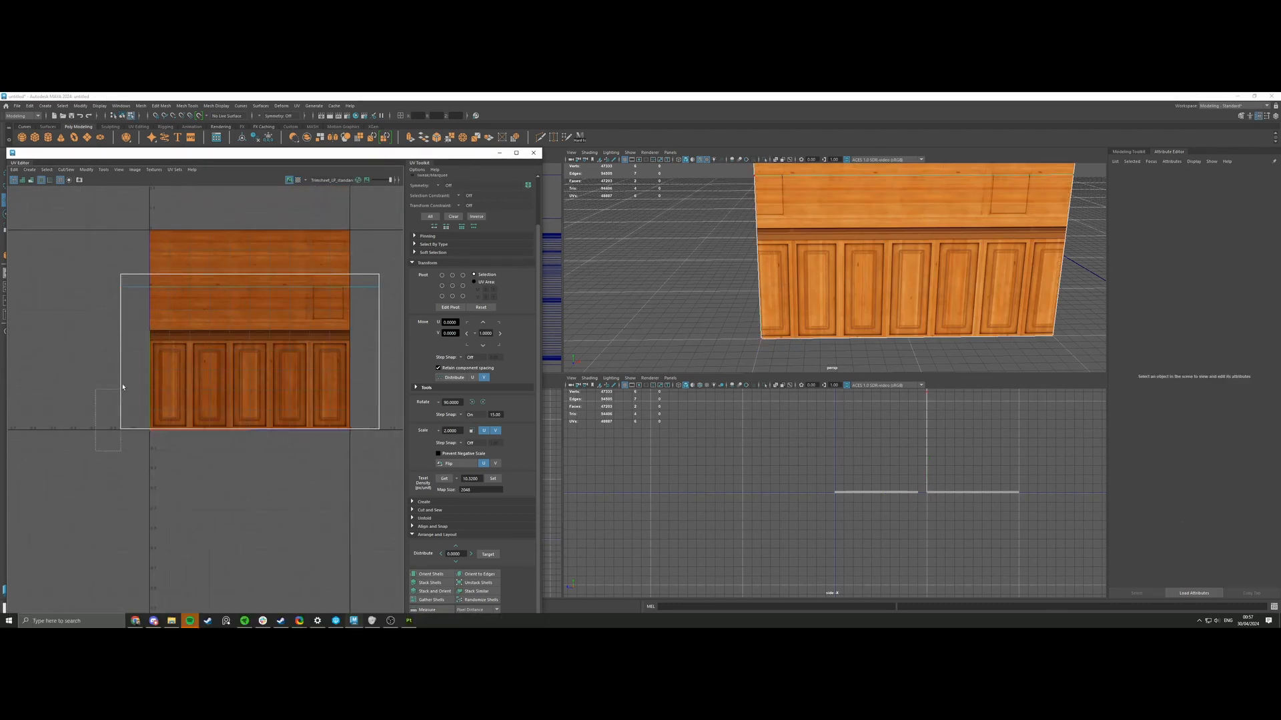
pyautogui.moveTo(123, 387); pyautogui.dragTo(169, 359)
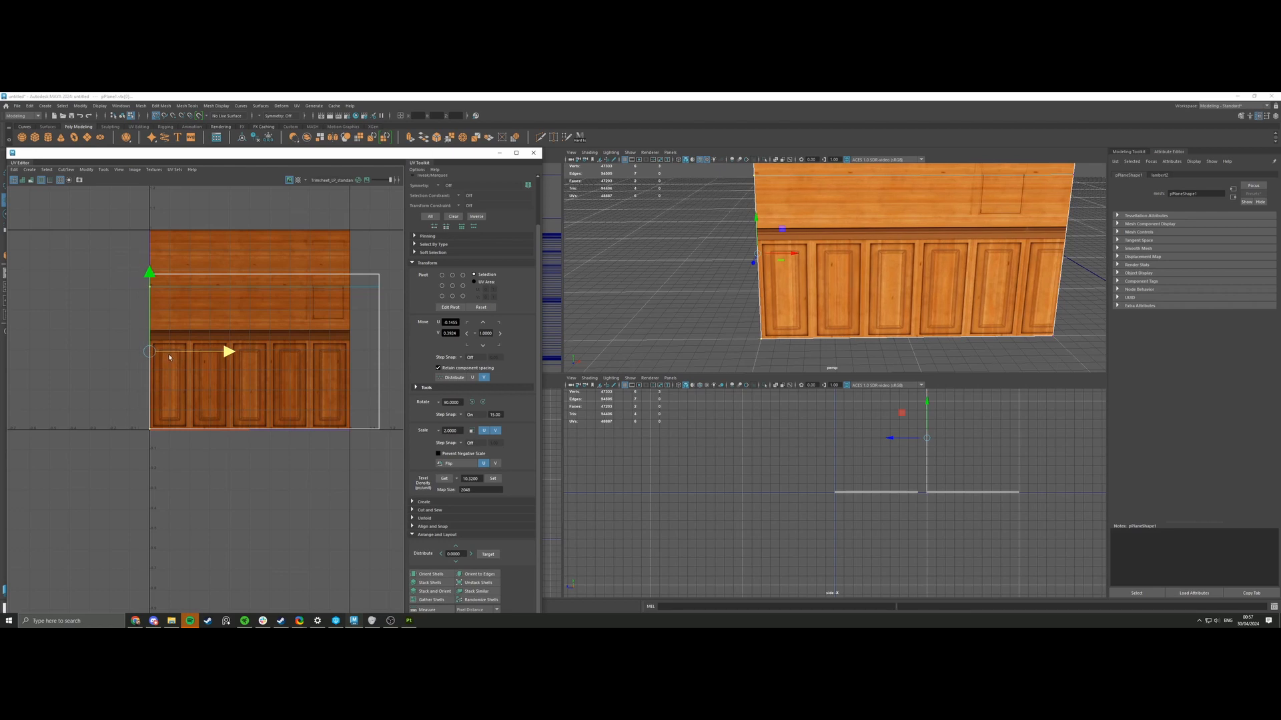
pyautogui.moveTo(383, 419); pyautogui.dragTo(385, 419)
pyautogui.moveTo(264, 350); pyautogui.dragTo(267, 408)
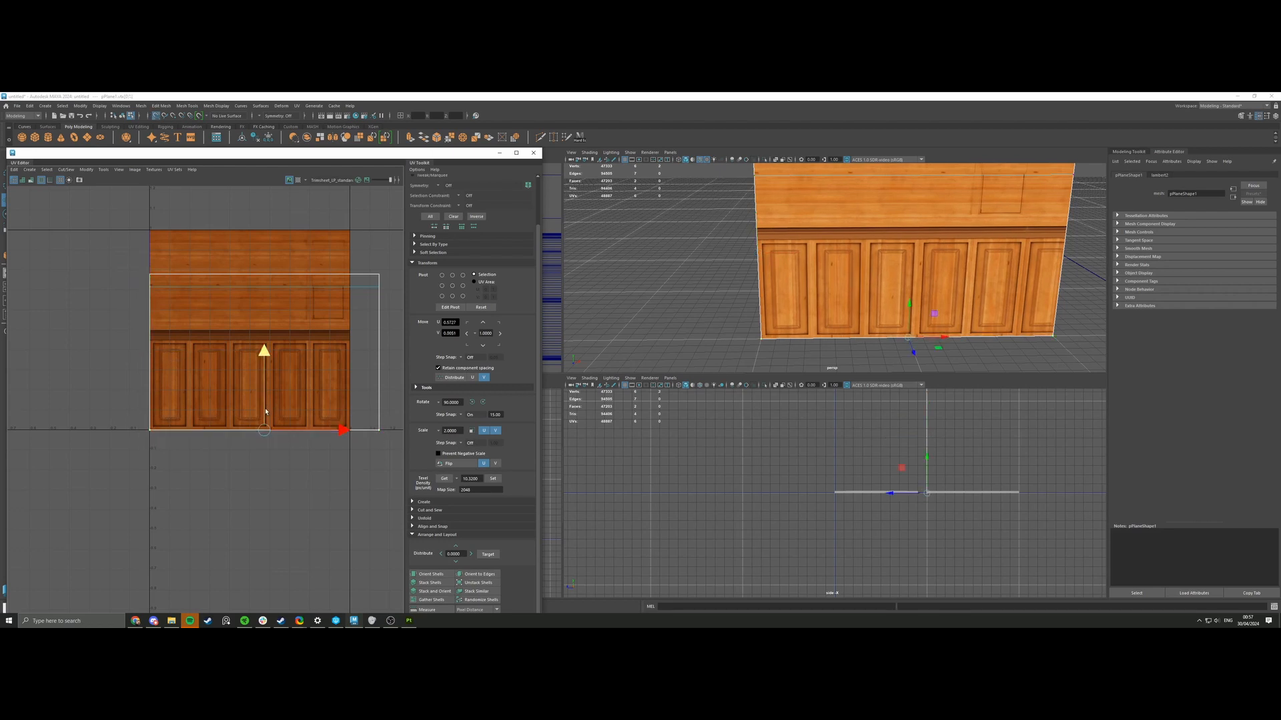
pyautogui.keyDown('alt'); pyautogui.moveTo(328, 399); pyautogui.dragTo(251, 424, button='middle'); pyautogui.keyUp('alt')
pyautogui.moveTo(273, 482); pyautogui.dragTo(339, 330)
pyautogui.moveTo(379, 374); pyautogui.dragTo(351, 375)
# Lower the shell's two upper UV rows onto the bottom and top of the molding strip above the wood panels.
pyautogui.keyDown('alt'); pyautogui.moveTo(148, 373); pyautogui.dragTo(203, 365, button='middle'); pyautogui.keyUp('alt')
pyautogui.moveTo(120, 333); pyautogui.dragTo(342, 301)
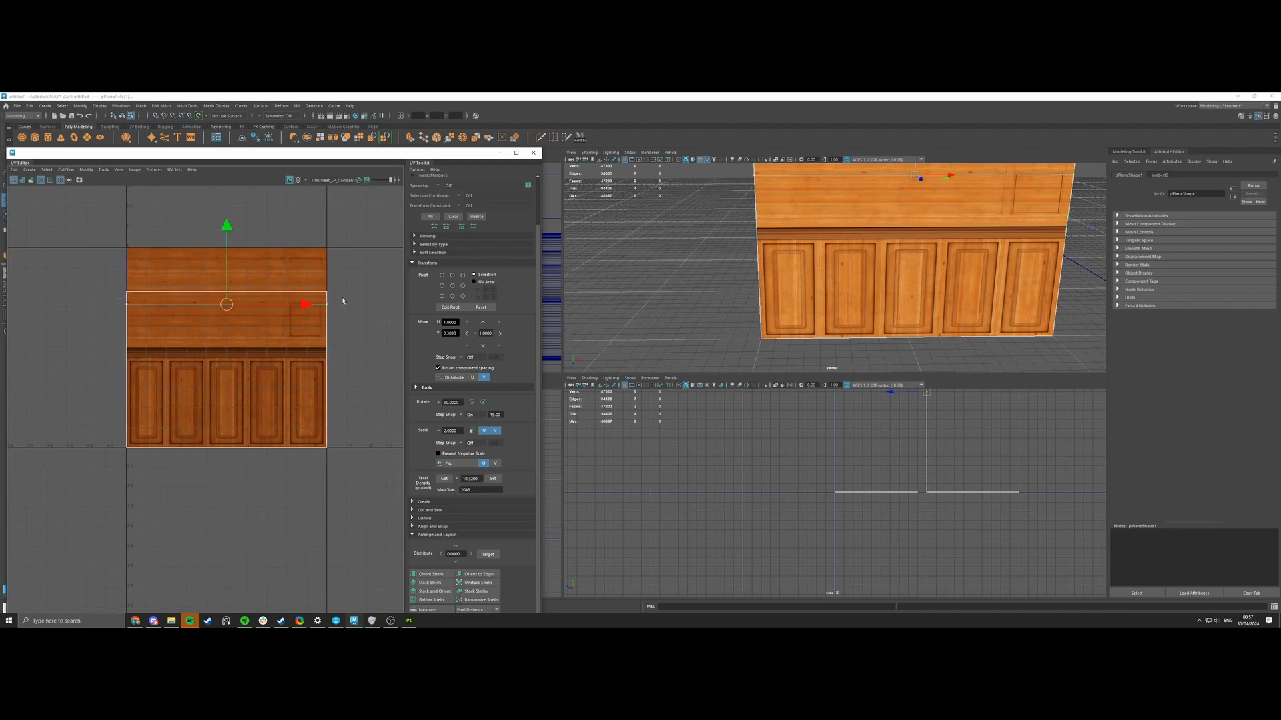
pyautogui.moveTo(230, 288); pyautogui.dragTo(226, 346)
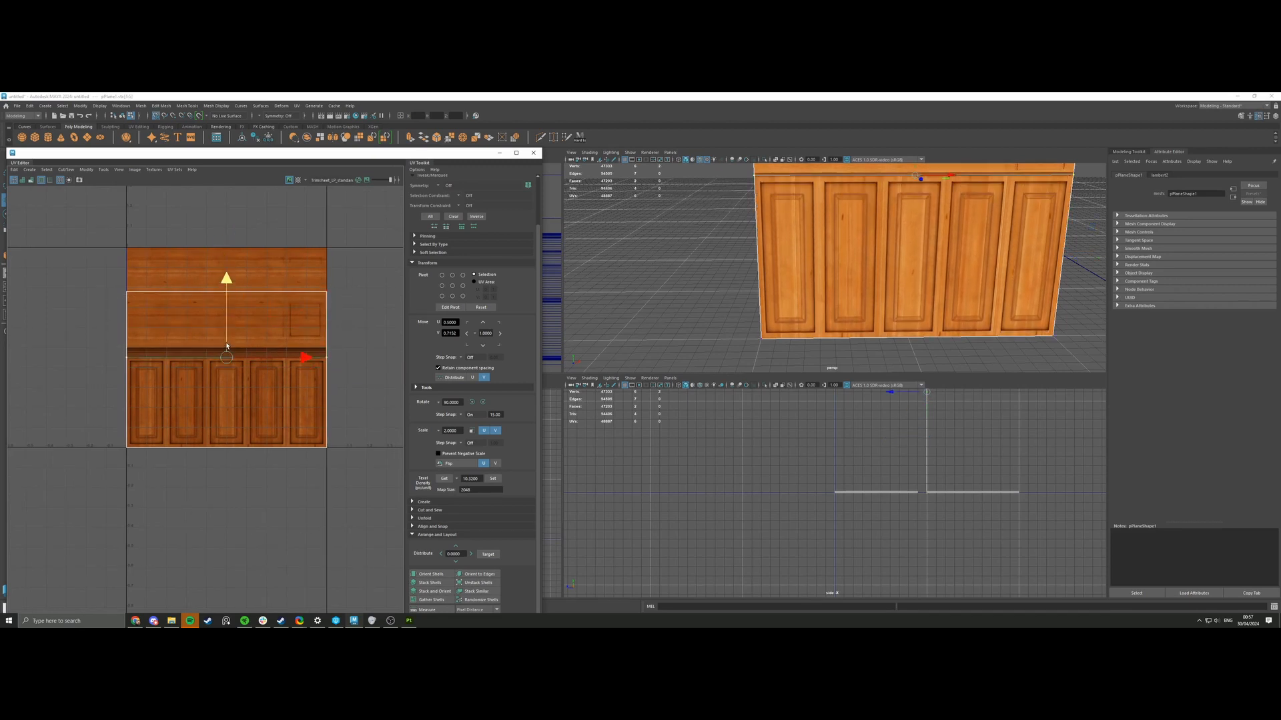
pyautogui.moveTo(100, 308); pyautogui.dragTo(357, 280)
pyautogui.moveTo(226, 276); pyautogui.dragTo(223, 332)
# Return to object selection and inspect the paneled wall plane from several angles.
pyautogui.keyDown('alt'); pyautogui.moveTo(750, 233); pyautogui.dragTo(683, 300, button='middle'); pyautogui.keyUp('alt')
pyautogui.click(638, 297)
pyautogui.keyDown('alt'); pyautogui.moveTo(638, 297); pyautogui.dragTo(703, 263); pyautogui.keyUp('alt')
pyautogui.keyDown('alt'); pyautogui.moveTo(703, 264); pyautogui.dragTo(802, 287, button='right'); pyautogui.keyUp('alt')
pyautogui.moveTo(815, 228); pyautogui.dragTo(852, 216, button='right')
pyautogui.click(852, 192)
pyautogui.keyDown('alt'); pyautogui.moveTo(852, 192); pyautogui.dragTo(794, 190); pyautogui.keyUp('alt')
pyautogui.keyDown('alt'); pyautogui.moveTo(794, 190); pyautogui.dragTo(740, 247, button='right'); pyautogui.keyUp('alt')
pyautogui.click(763, 297)
pyautogui.keyDown('alt'); pyautogui.moveTo(763, 297); pyautogui.dragTo(731, 312, button='right'); pyautogui.keyUp('alt')
pyautogui.keyDown('alt'); pyautogui.moveTo(732, 312); pyautogui.dragTo(749, 317); pyautogui.keyUp('alt')
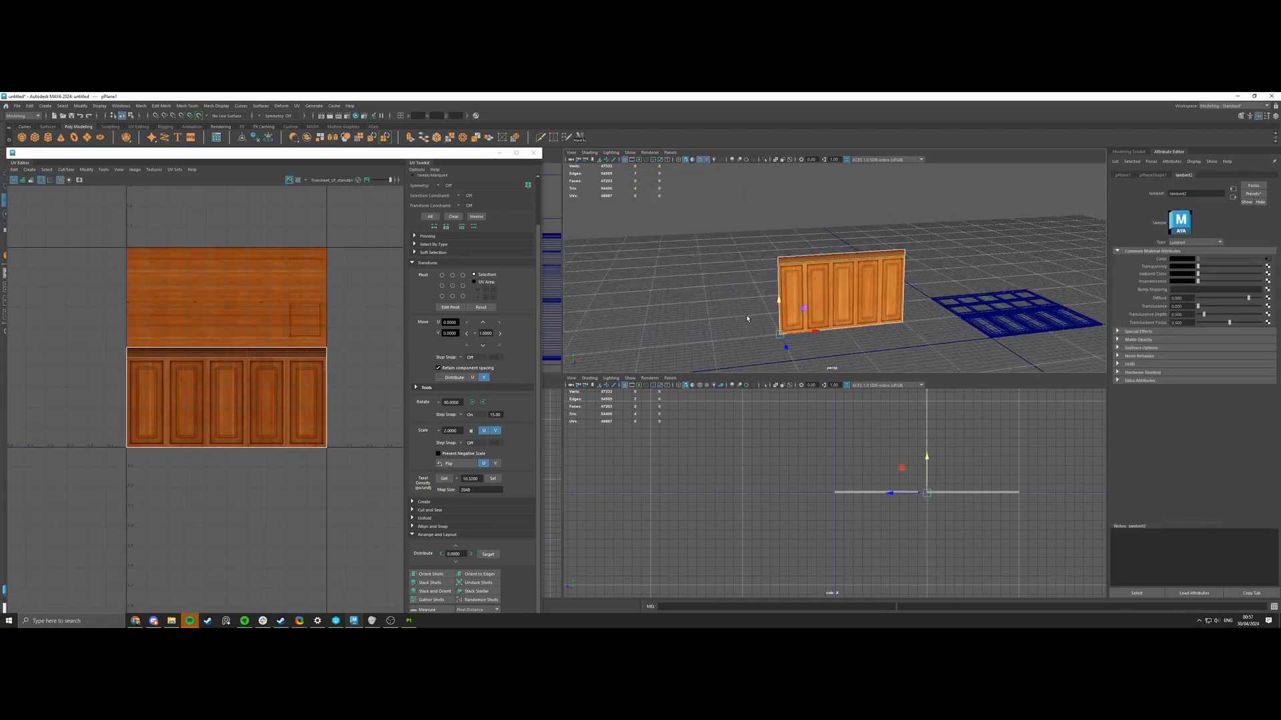
pyautogui.keyDown('alt'); pyautogui.moveTo(749, 317); pyautogui.dragTo(792, 334, button='right'); pyautogui.keyUp('alt')
pyautogui.keyDown('alt'); pyautogui.moveTo(792, 334); pyautogui.dragTo(781, 297, button='middle'); pyautogui.keyUp('alt')
# Move the shell's right-side UVs inward so the plane covers only part of the row of panels.
pyautogui.moveTo(283, 375); pyautogui.dragTo(241, 385, button='right')
pyautogui.keyDown('alt'); pyautogui.moveTo(294, 404); pyautogui.dragTo(219, 406, button='middle'); pyautogui.keyUp('alt')
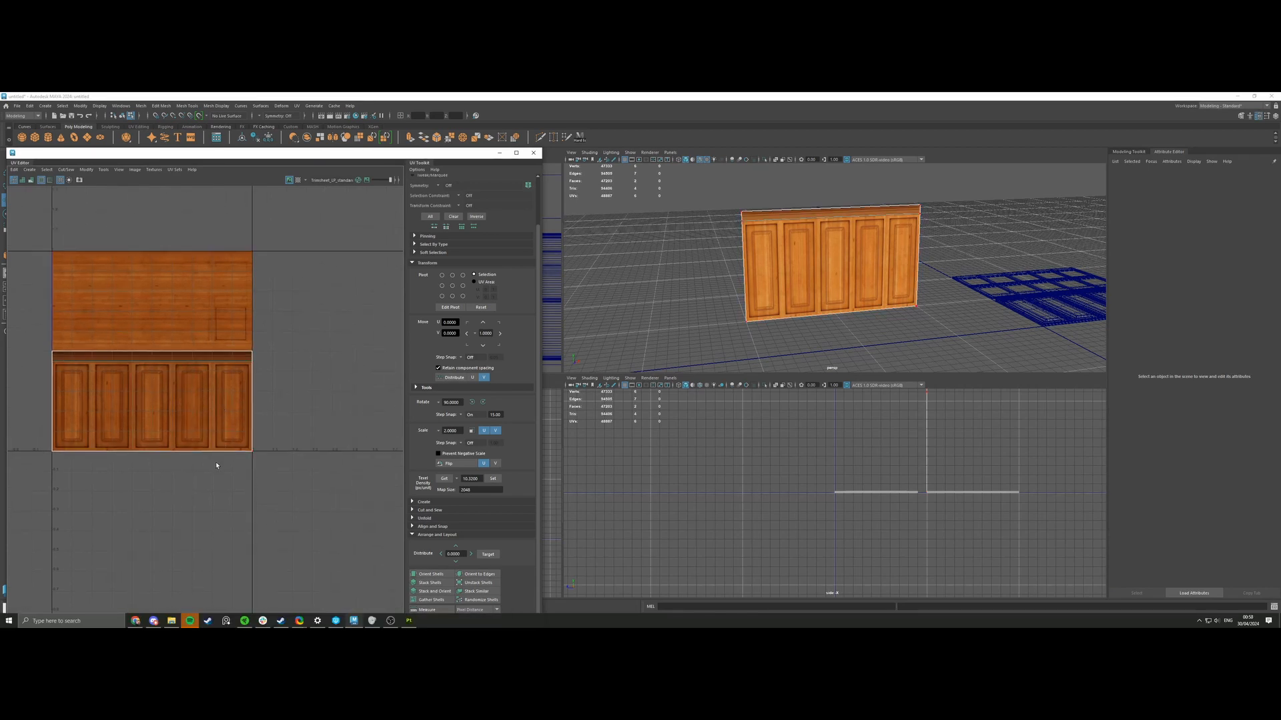
pyautogui.moveTo(217, 464); pyautogui.dragTo(283, 336)
pyautogui.keyDown('alt'); pyautogui.moveTo(306, 362); pyautogui.dragTo(289, 384, button='right'); pyautogui.keyUp('alt')
pyautogui.keyDown('alt'); pyautogui.moveTo(288, 383); pyautogui.dragTo(245, 379, button='middle'); pyautogui.keyUp('alt')
pyautogui.press('x')
pyautogui.moveTo(274, 395); pyautogui.dragTo(184, 409)
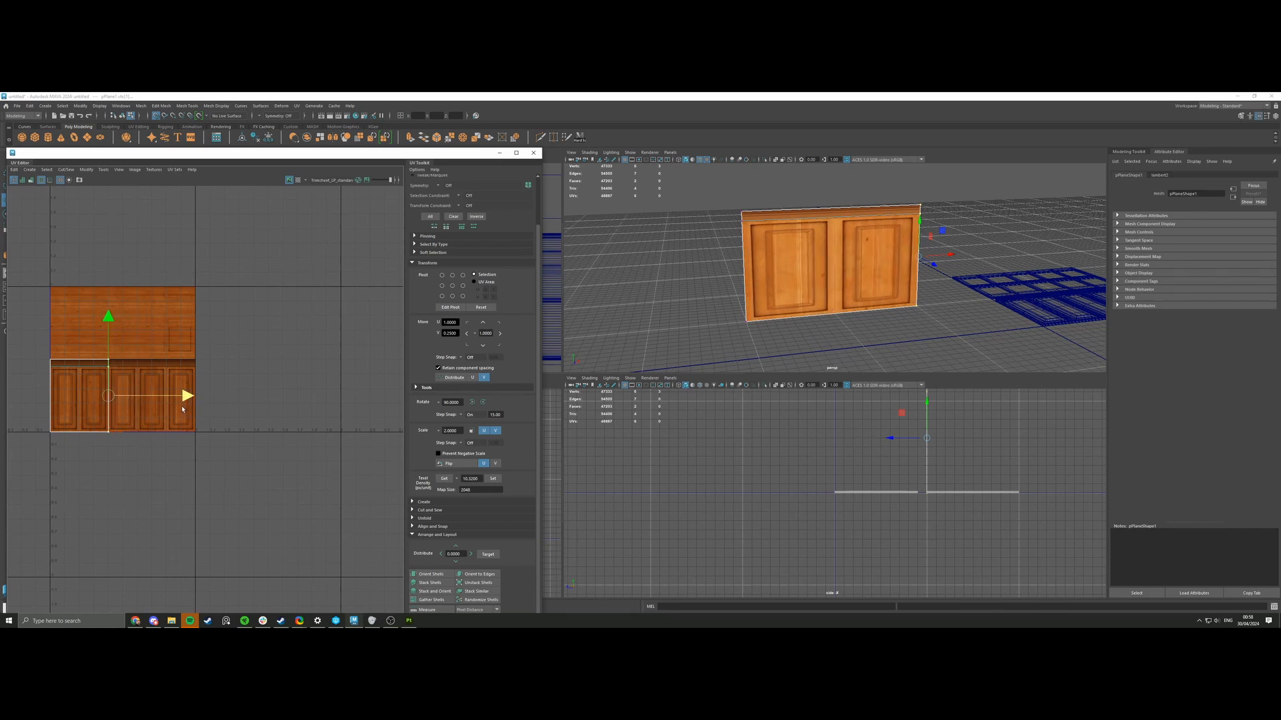
# Move the right-side UVs back out to the trim sheet's right edge so the plane spans all five panels.
pyautogui.keyDown('alt'); pyautogui.moveTo(190, 404); pyautogui.dragTo(358, 384, button='middle'); pyautogui.keyUp('alt')
pyautogui.scroll(4, 340, 383)
pyautogui.press('x')
pyautogui.moveTo(339, 384); pyautogui.dragTo(385, 382)
pyautogui.keyDown('alt'); pyautogui.moveTo(385, 382); pyautogui.dragTo(305, 388, button='middle'); pyautogui.keyUp('alt')
pyautogui.moveTo(305, 388); pyautogui.dragTo(389, 391)
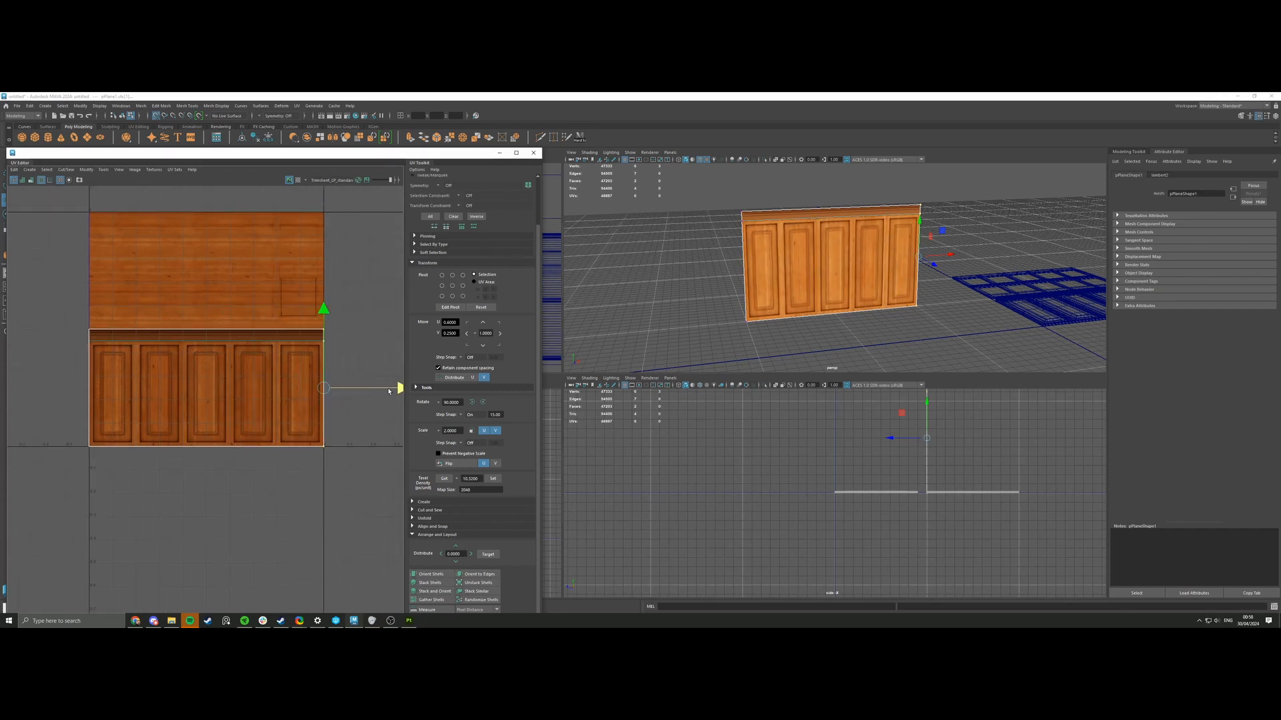
pyautogui.keyDown('alt'); pyautogui.moveTo(652, 306); pyautogui.dragTo(642, 342, button='middle'); pyautogui.keyUp('alt')
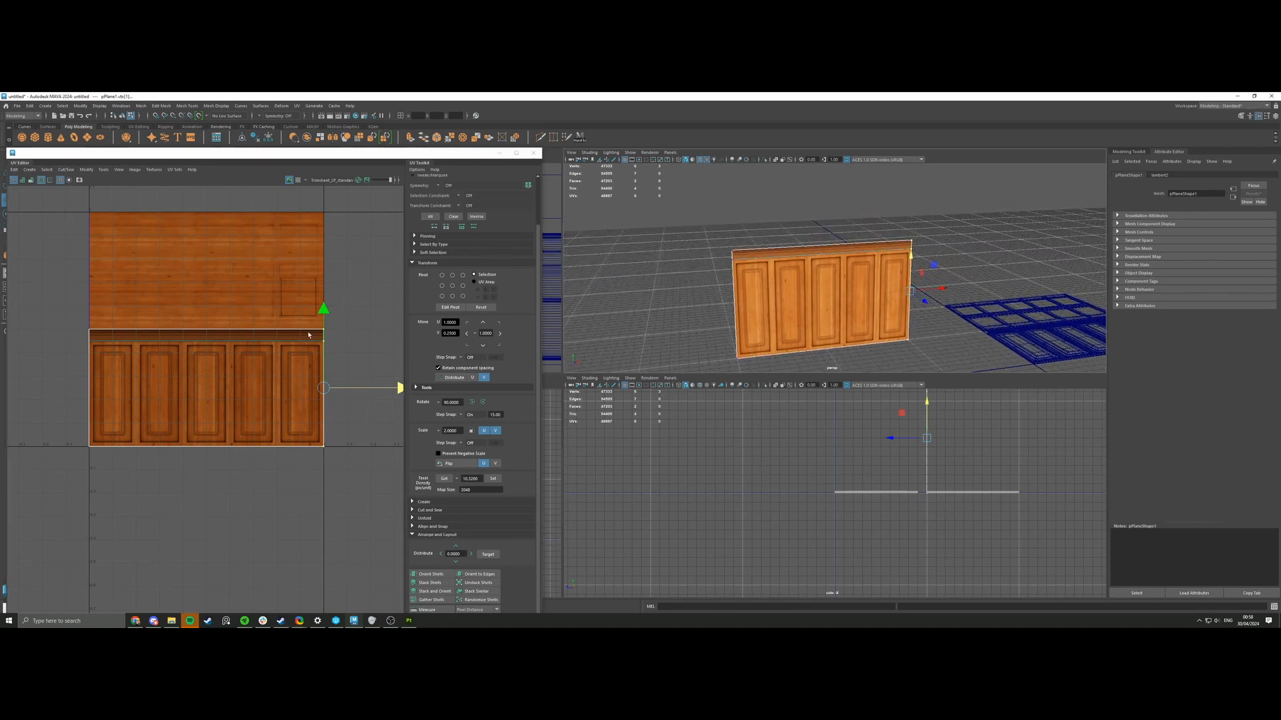
# Extrude the wall plane's top edge upward to add a tall section above the molding strip.
pyautogui.moveTo(758, 284); pyautogui.dragTo(756, 253, button='right')
pyautogui.click(746, 250)
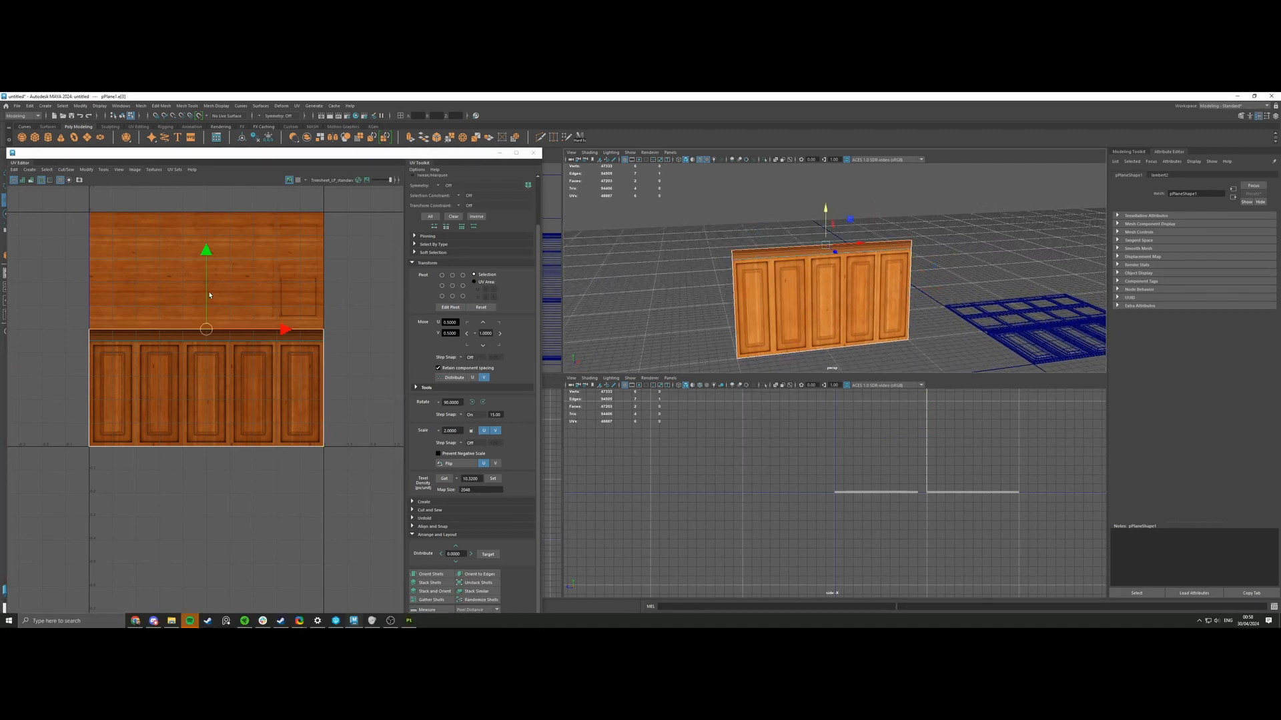
pyautogui.keyDown('shift'); pyautogui.moveTo(825, 224); pyautogui.dragTo(824, 170); pyautogui.keyUp('shift')
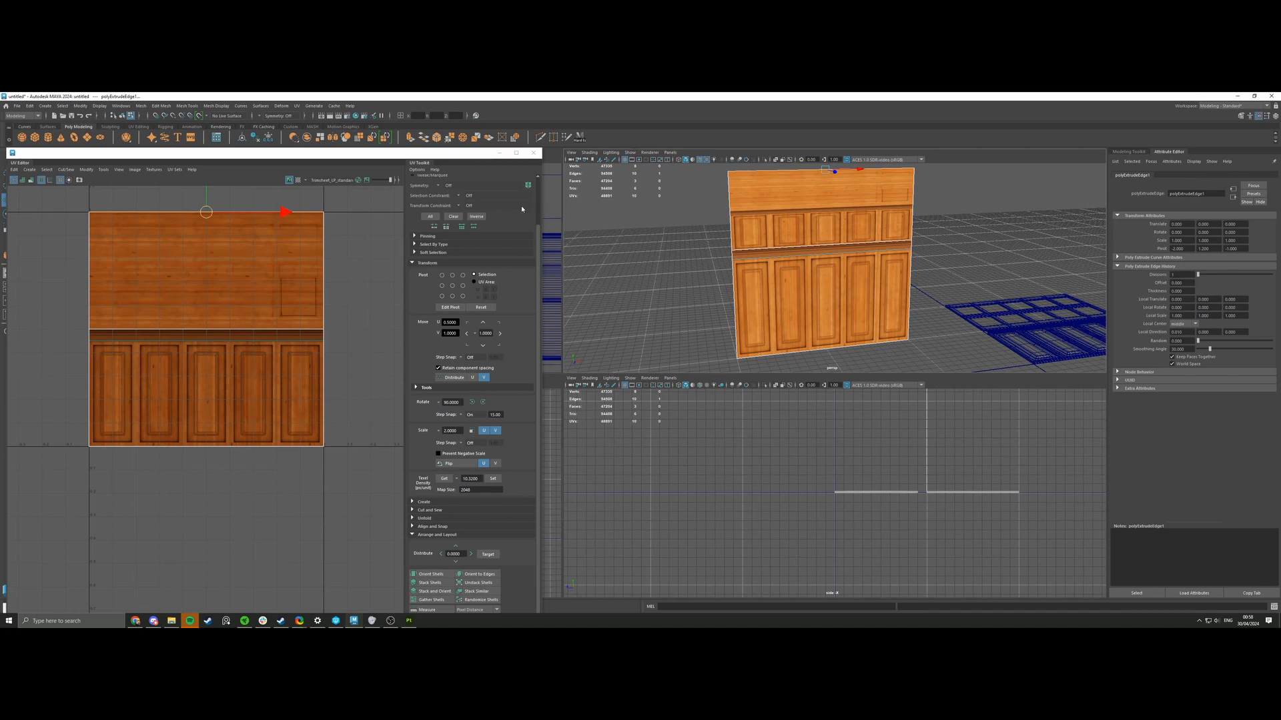
# Select the newly extruded upper faces and move their tilted UVs away from the trim sheet.
pyautogui.moveTo(474, 157); pyautogui.dragTo(396, 556)
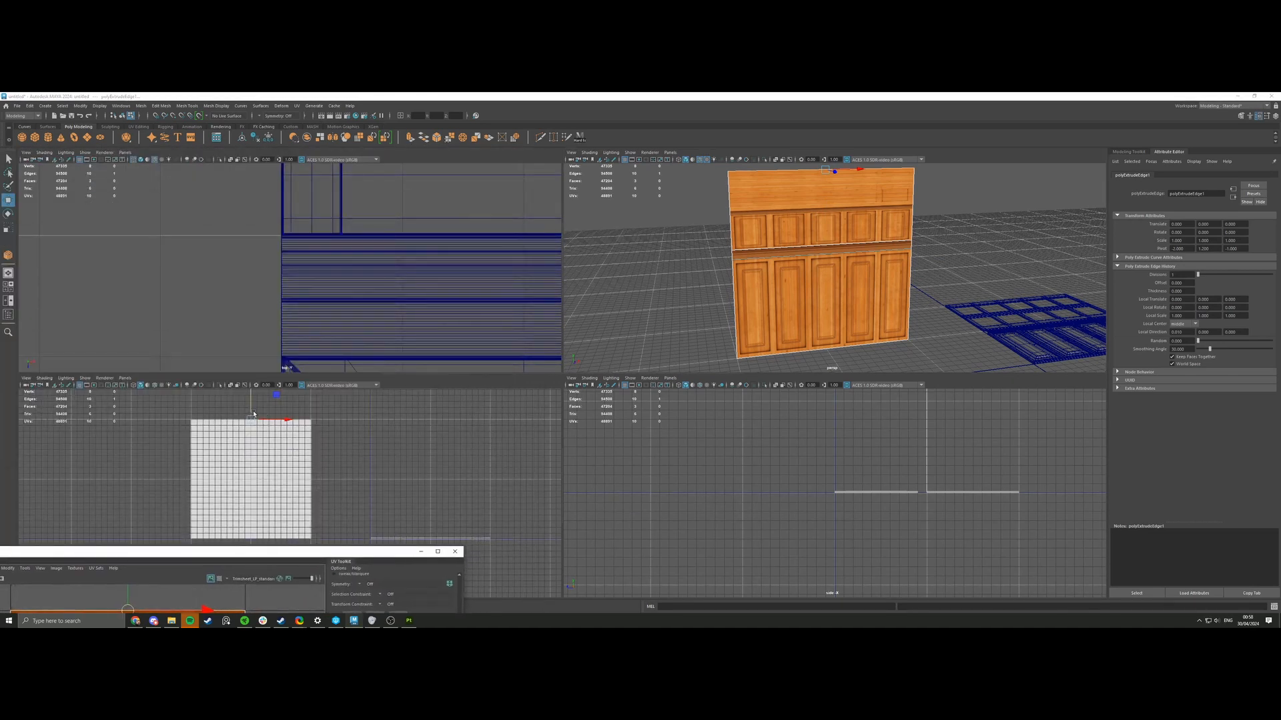
pyautogui.moveTo(288, 552); pyautogui.dragTo(507, 205)
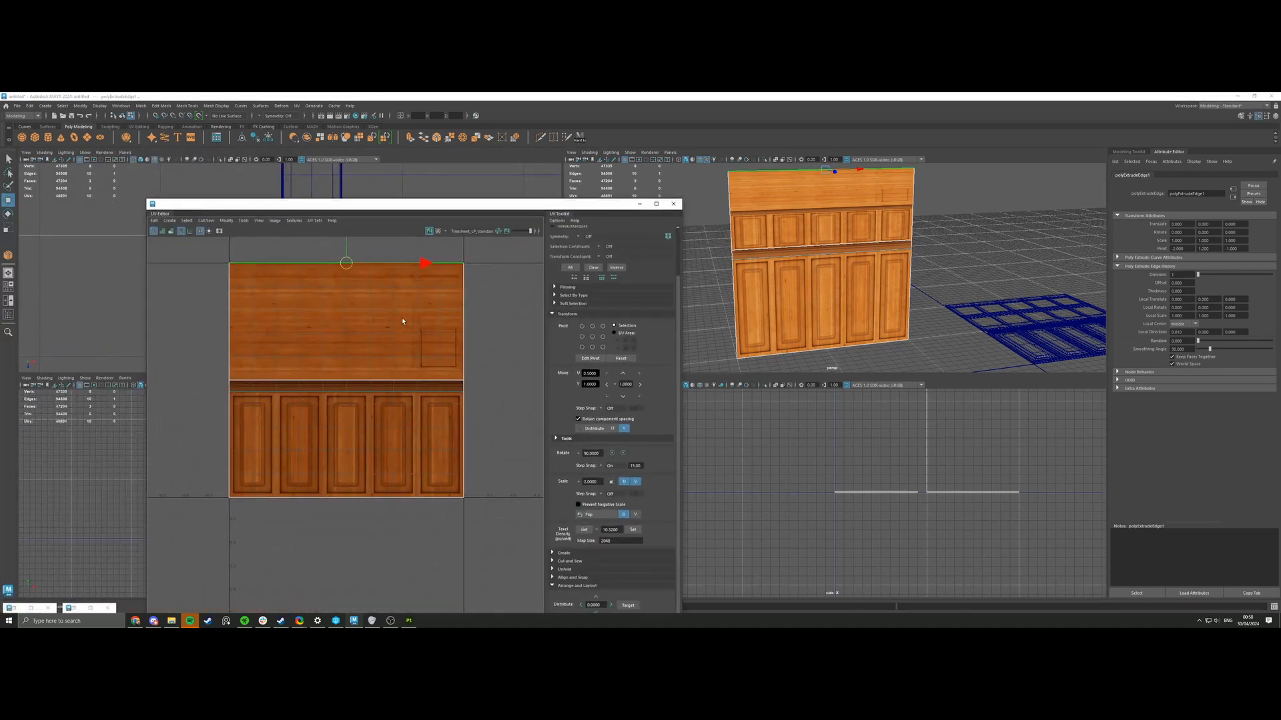
pyautogui.moveTo(786, 220); pyautogui.dragTo(786, 239, button='right')
pyautogui.click(795, 224)
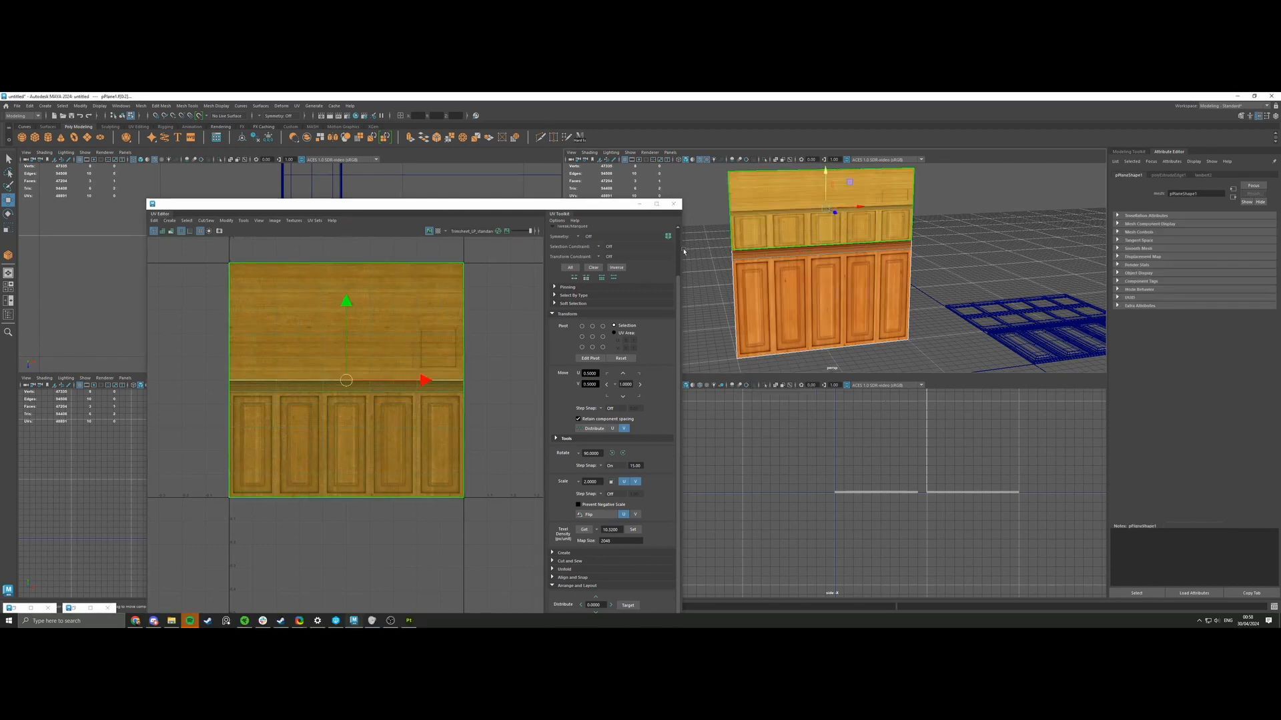
pyautogui.moveTo(398, 329); pyautogui.dragTo(300, 342, button='right')
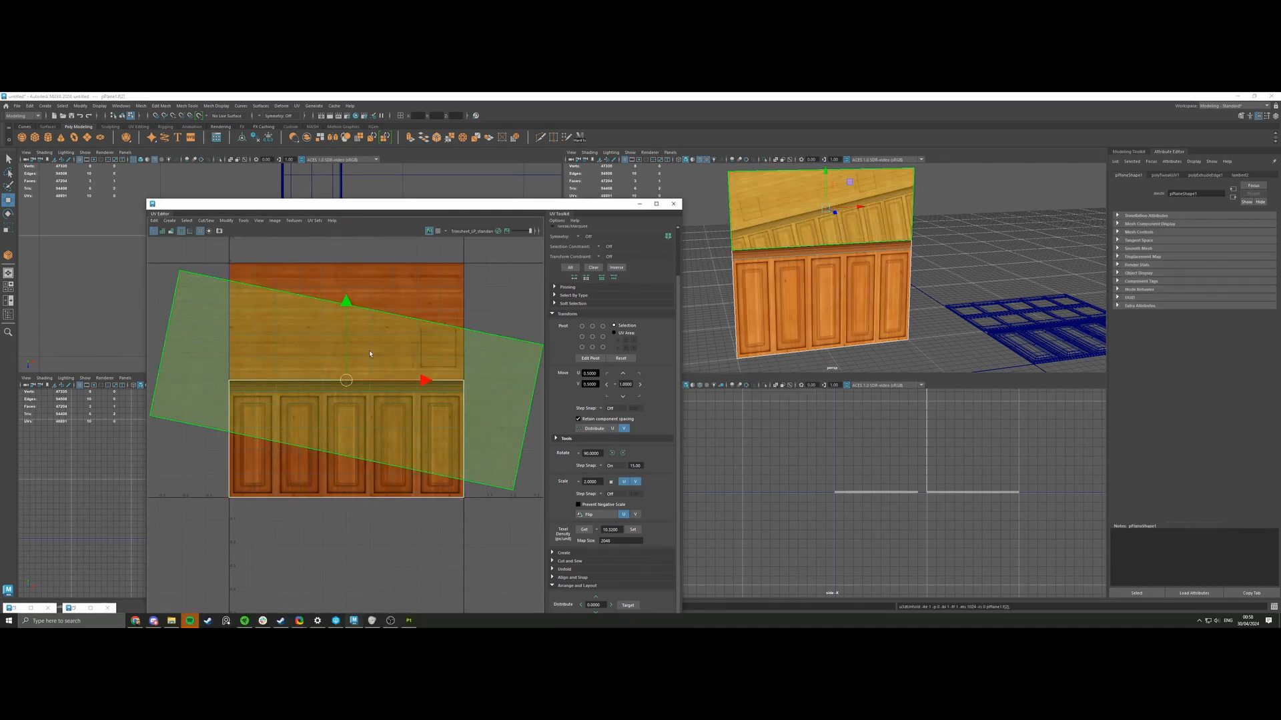
pyautogui.scroll(-5, 377, 364)
pyautogui.moveTo(360, 374); pyautogui.dragTo(497, 464)
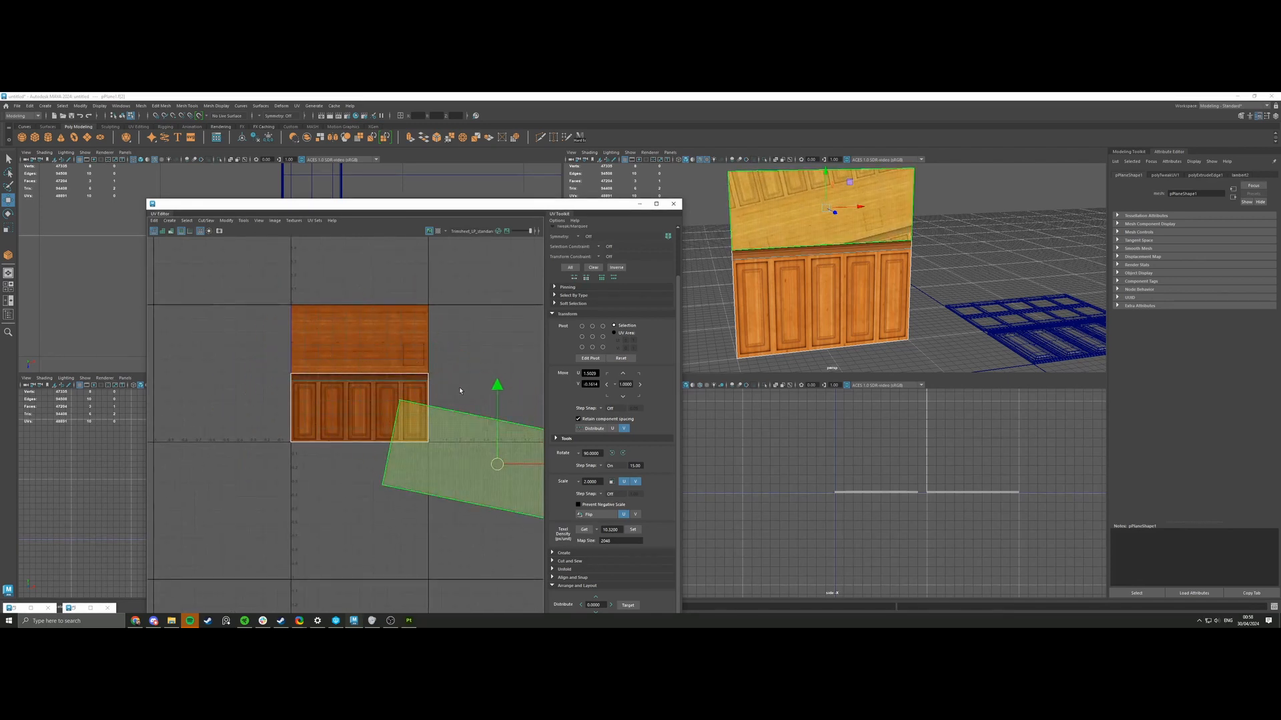
# Apply a planar UV projection to the whole wall and rotate its UVs 90 degrees so the panels stand upright.
pyautogui.doubleClick(759, 286)
pyautogui.click(297, 106)
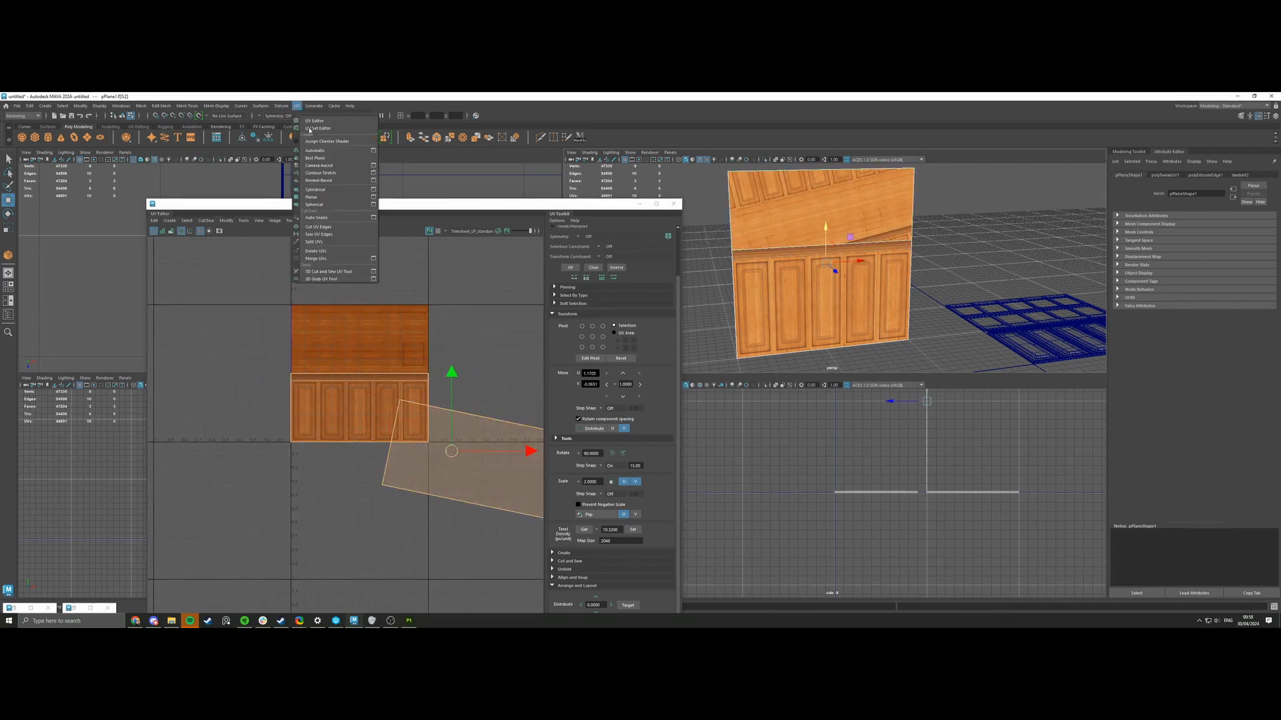
pyautogui.click(320, 200)
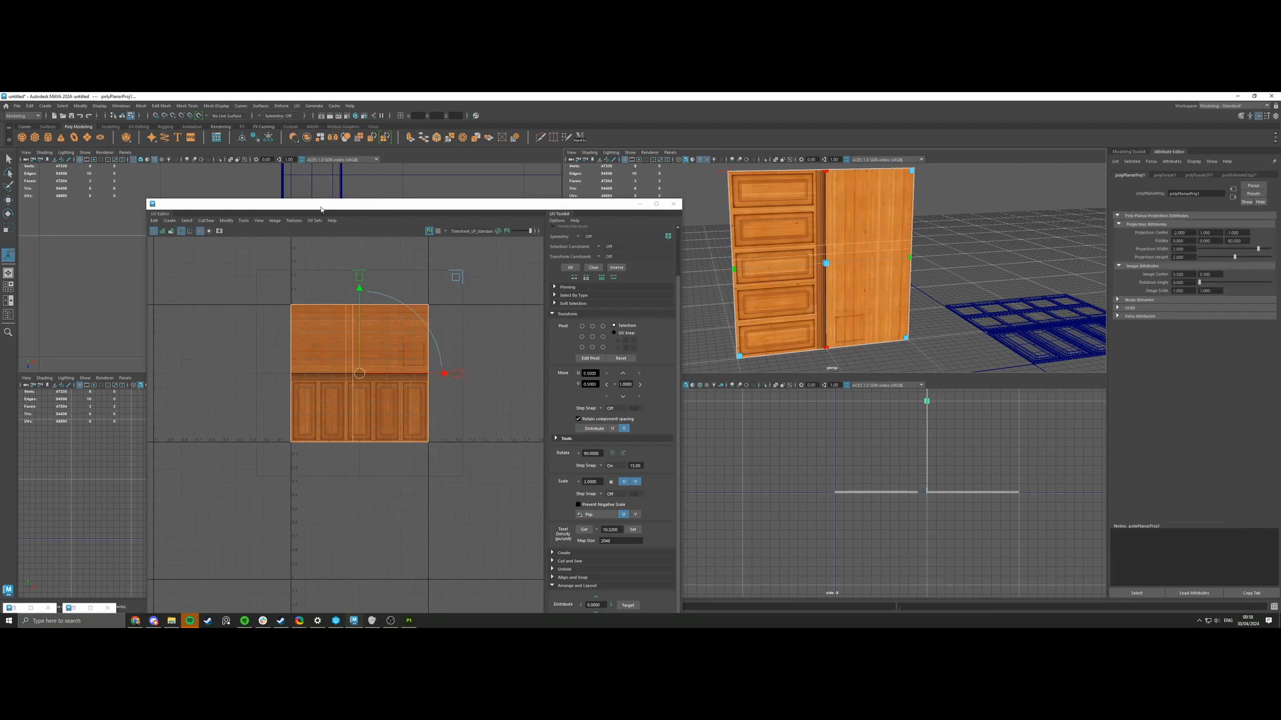
pyautogui.press('e')
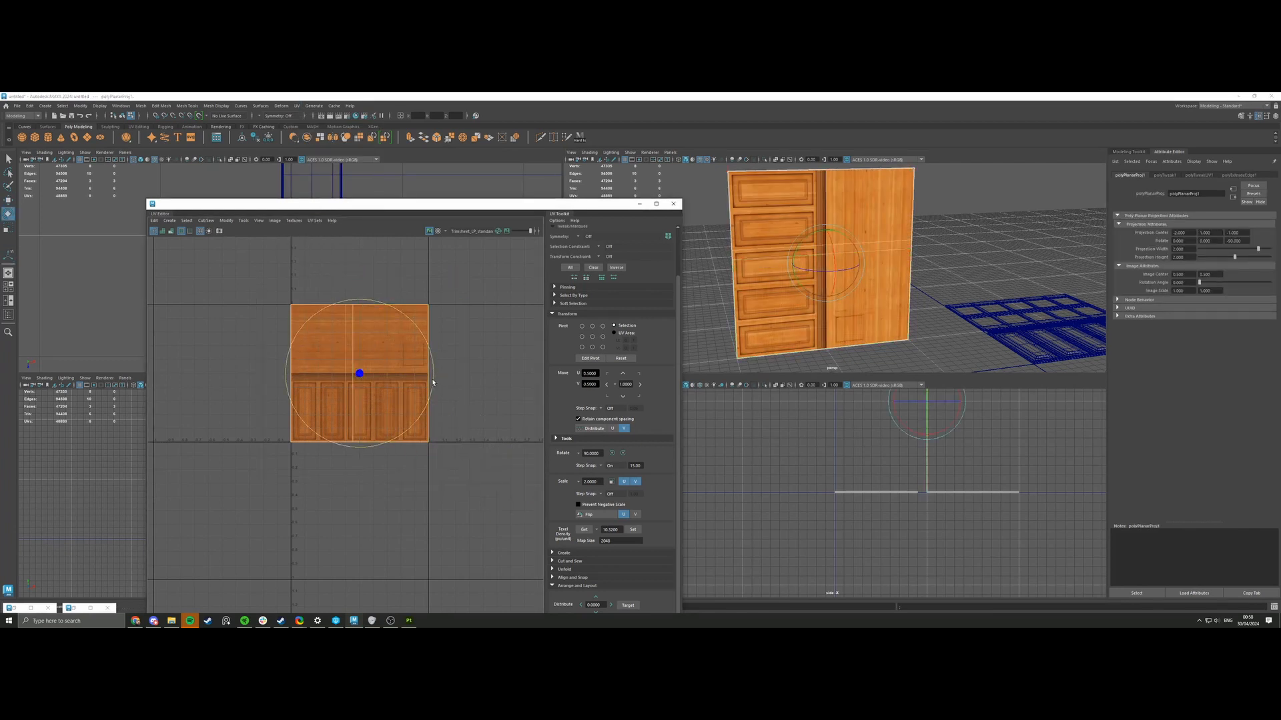
pyautogui.moveTo(433, 380); pyautogui.dragTo(355, 447)
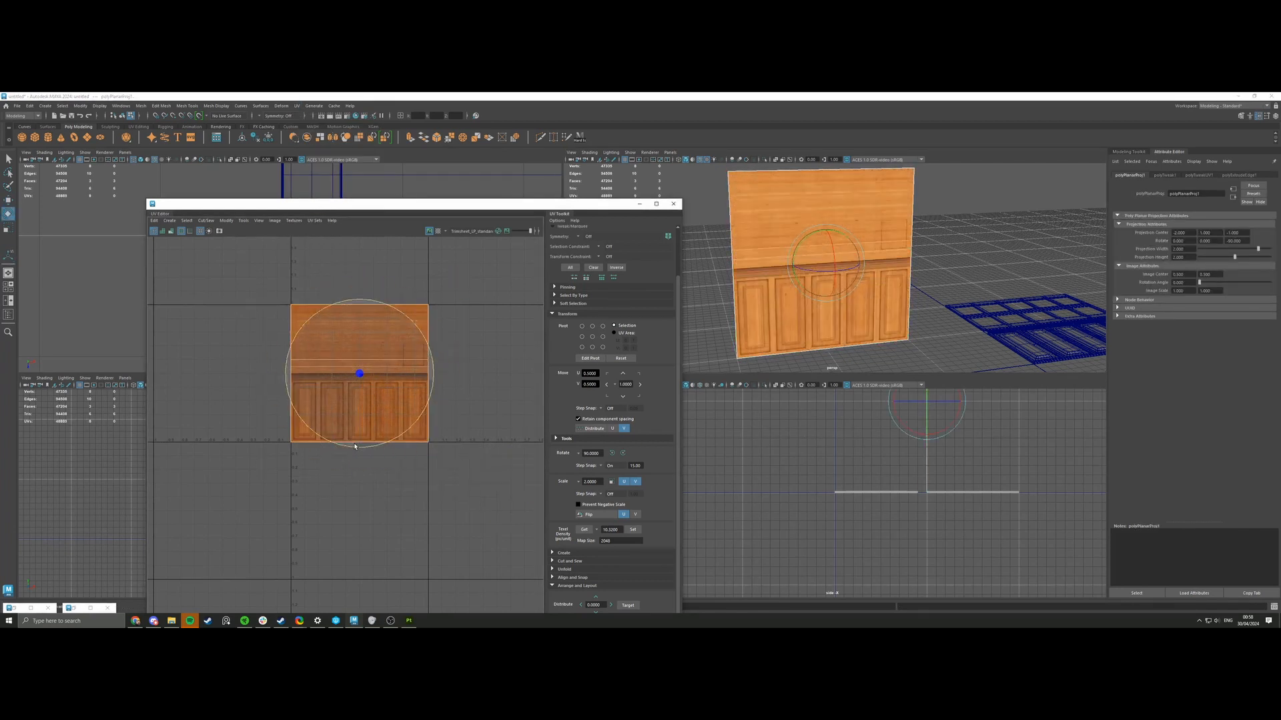
# Lower the wall's two inner horizontal UV edges onto the top and bottom of the molding strip.
pyautogui.scroll(4, 303, 380)
pyautogui.moveTo(292, 375); pyautogui.dragTo(292, 354, button='right')
pyautogui.click(302, 347)
pyautogui.click(307, 357)
pyautogui.press('w')
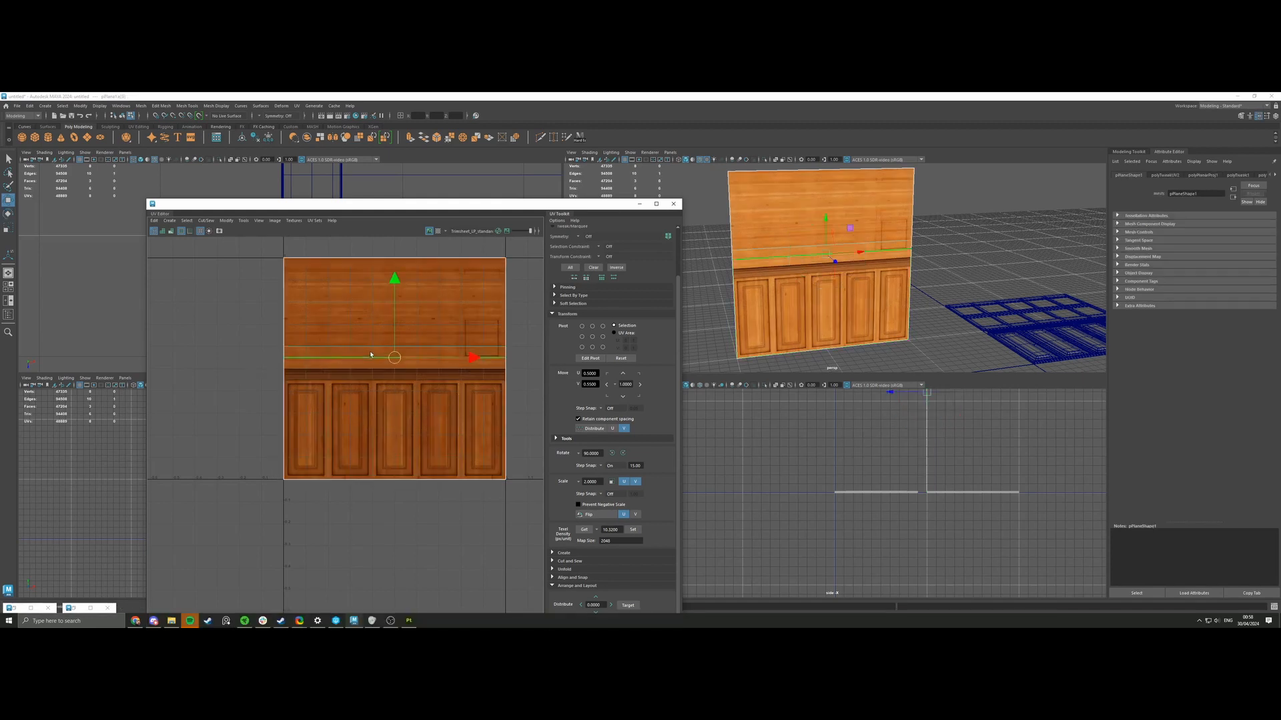
pyautogui.click(395, 279)
pyautogui.press('x')
pyautogui.moveTo(393, 348); pyautogui.dragTo(348, 370, button='middle')
pyautogui.scroll(-5, 395, 354)
pyautogui.scroll(1, 354, 357)
# Select the vertices at the wall's right end and move them outward to make the wall several times longer.
pyautogui.rightClick(353, 356)
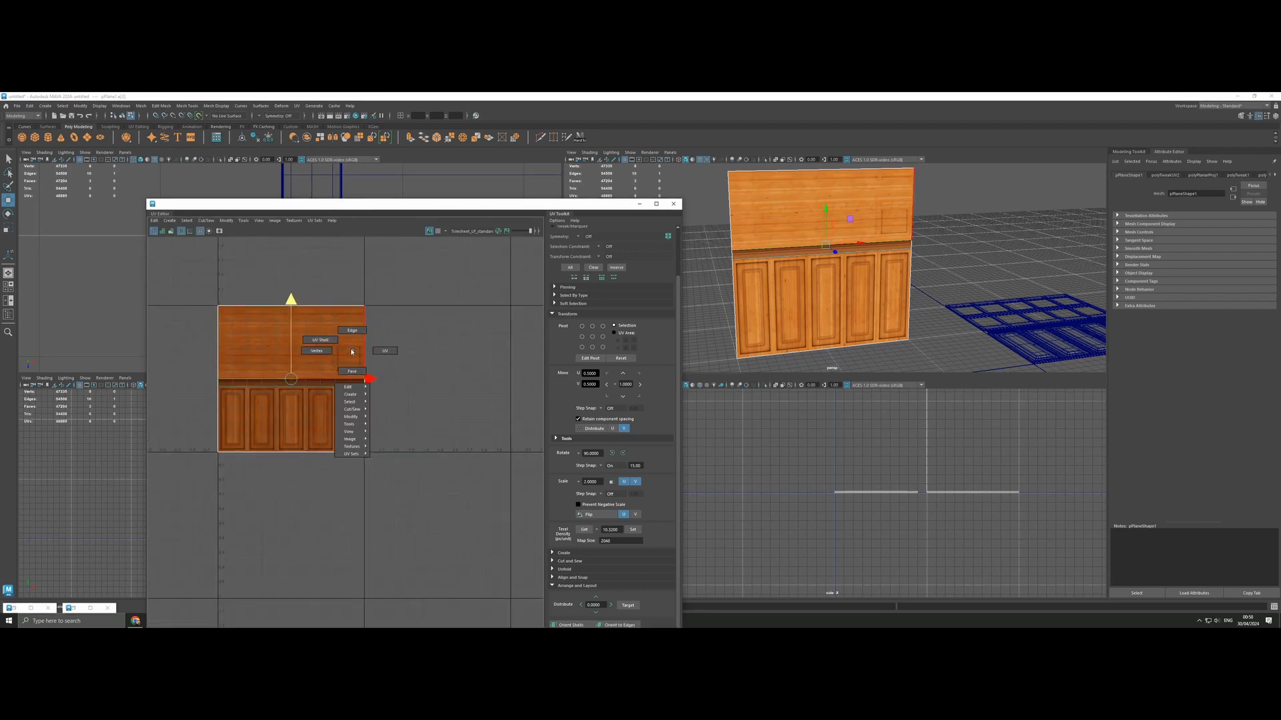
pyautogui.scroll(-5, 795, 254)
pyautogui.moveTo(794, 251); pyautogui.dragTo(752, 252, button='right')
pyautogui.scroll(-1, 827, 300)
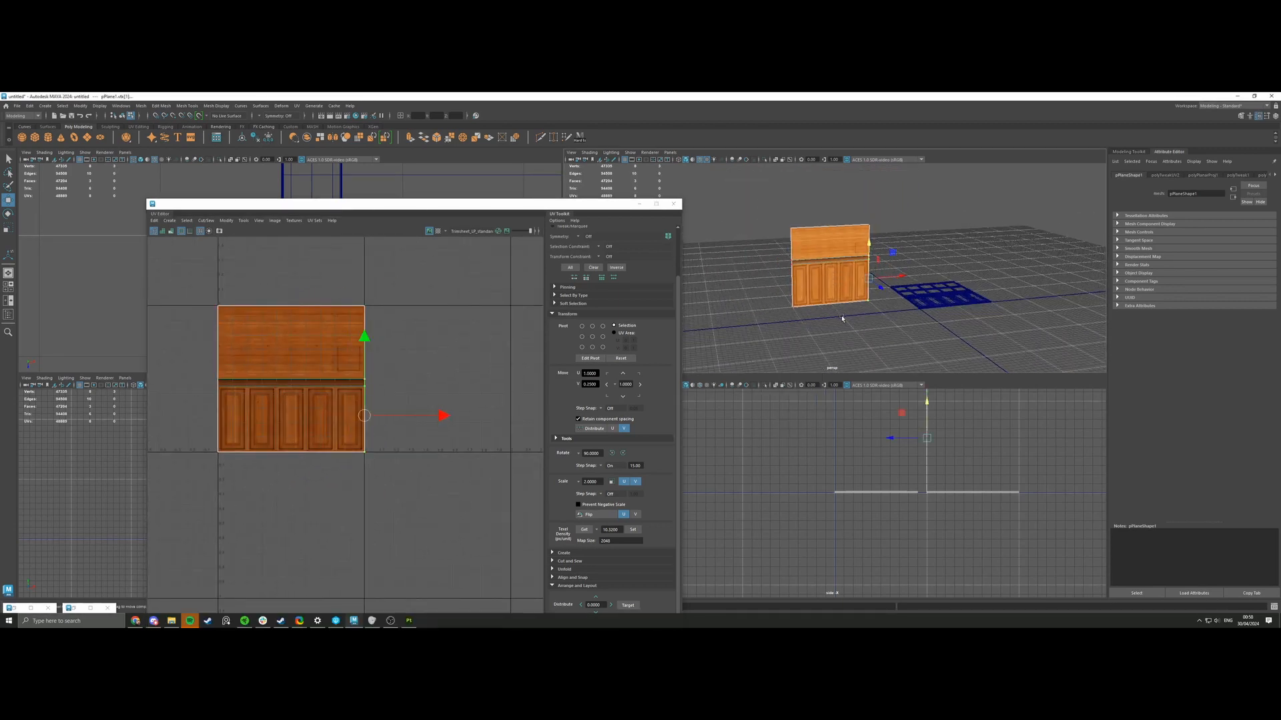
pyautogui.moveTo(843, 330); pyautogui.dragTo(1094, 279)
pyautogui.scroll(-4, 860, 241)
# Stretch the wall's right-side UVs across about five tiles so the panels repeat at natural proportions.
pyautogui.scroll(-5, 341, 432)
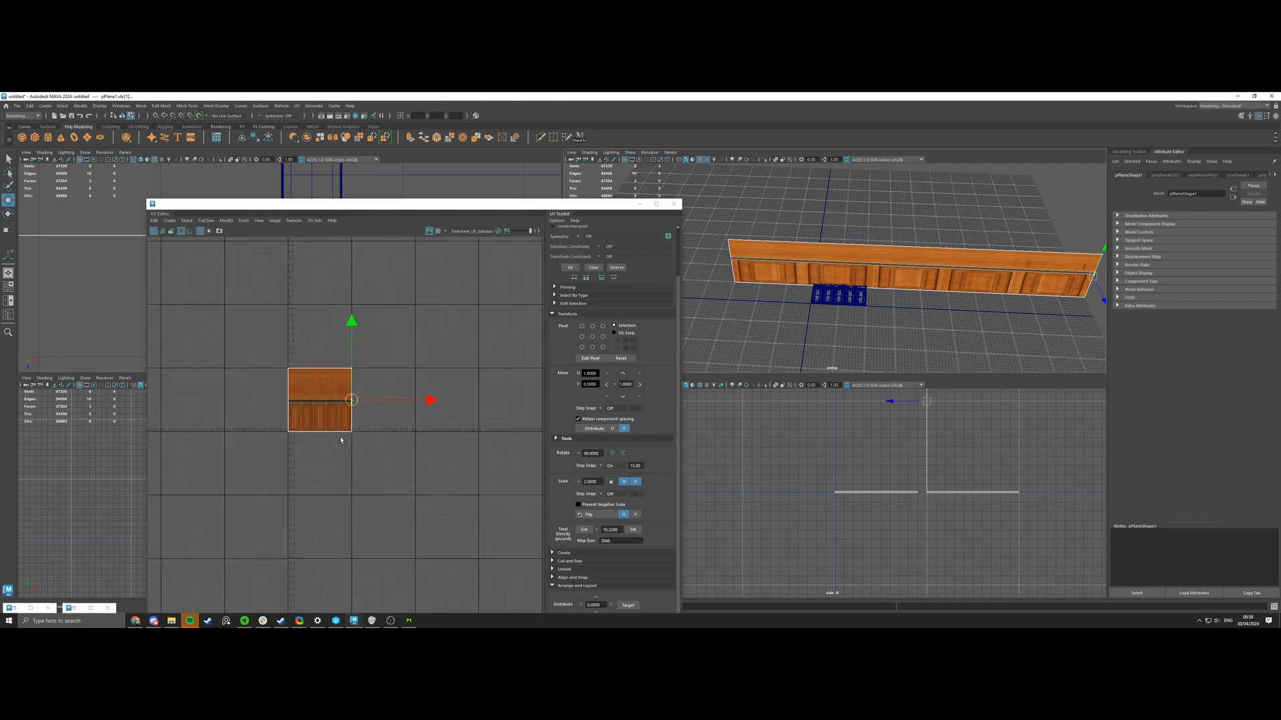
pyautogui.scroll(-5, 395, 343)
pyautogui.moveTo(422, 368); pyautogui.dragTo(643, 368)
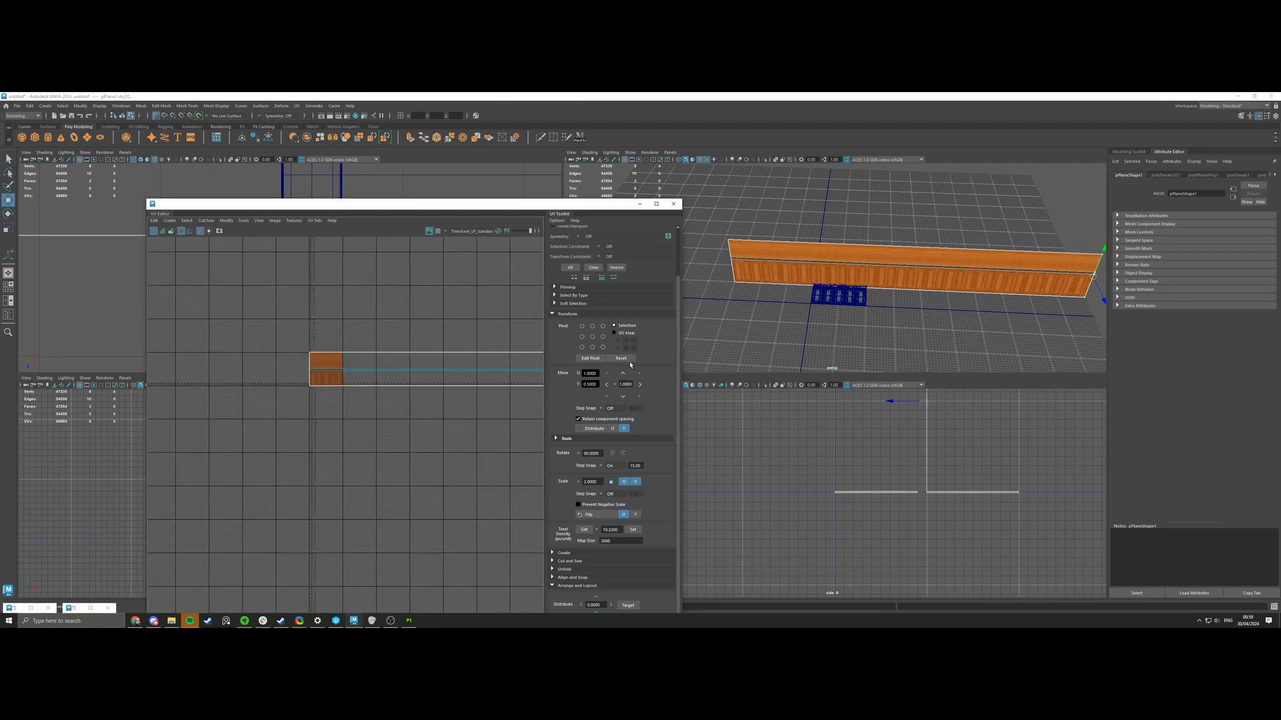
pyautogui.keyDown('alt'); pyautogui.moveTo(530, 371); pyautogui.dragTo(394, 376, button='middle'); pyautogui.keyUp('alt')
pyautogui.scroll(5, 415, 373)
pyautogui.moveTo(457, 383); pyautogui.dragTo(323, 384)
pyautogui.scroll(10, 795, 336)
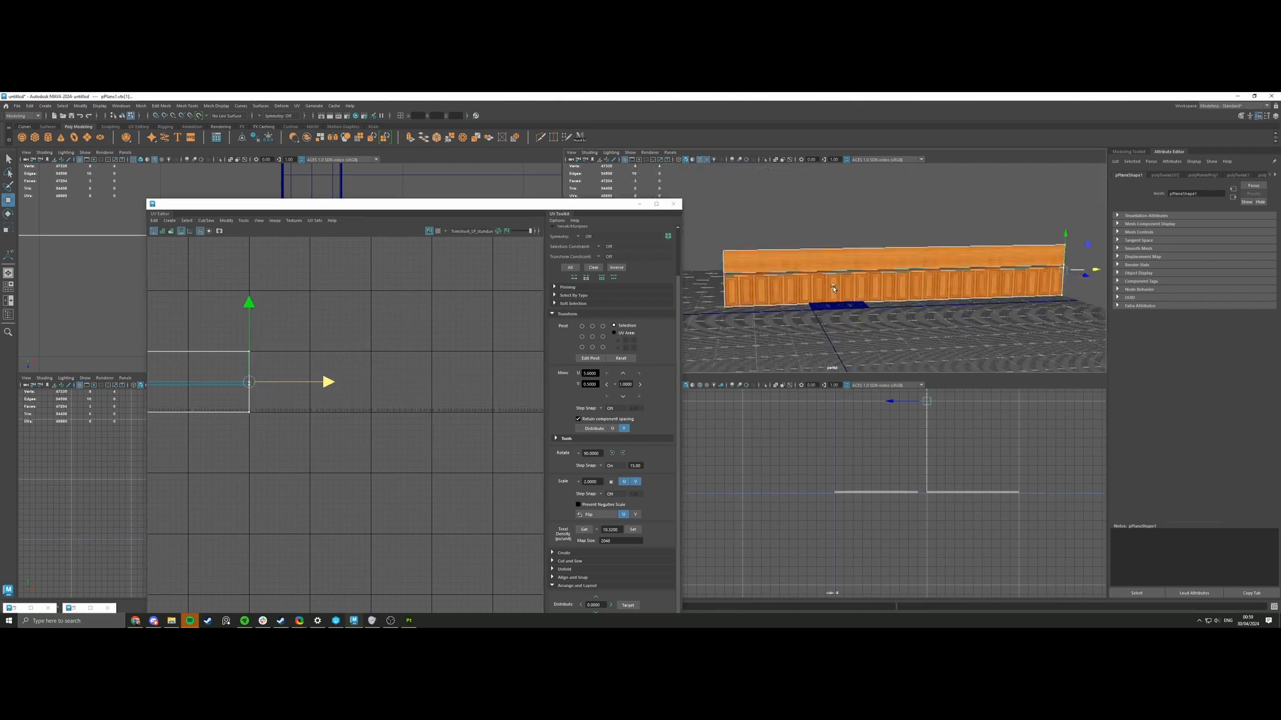
# Adjust the wall's right-side UVs horizontally while checking how the repeated panels fit at the wall's ends.
pyautogui.scroll(-5, 353, 365)
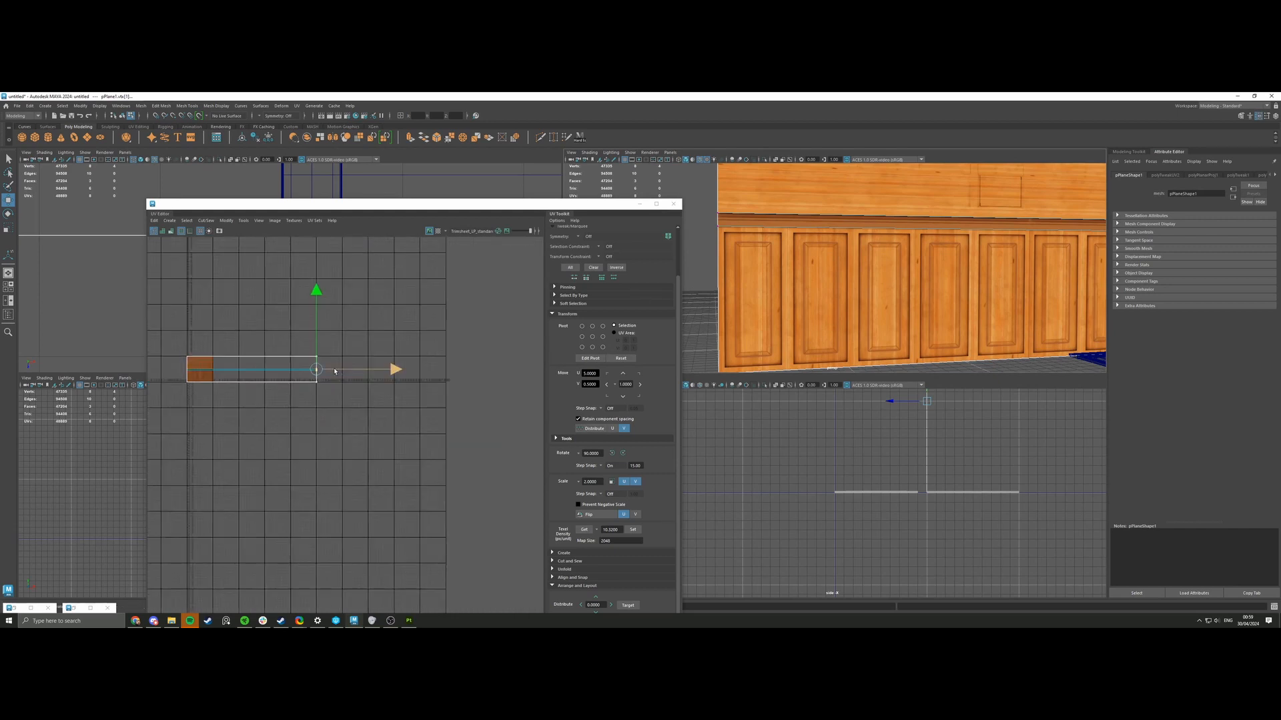
pyautogui.keyDown('alt'); pyautogui.moveTo(341, 372); pyautogui.dragTo(392, 364, button='middle'); pyautogui.keyUp('alt')
pyautogui.scroll(4, 391, 365)
pyautogui.scroll(-2, 204, 390)
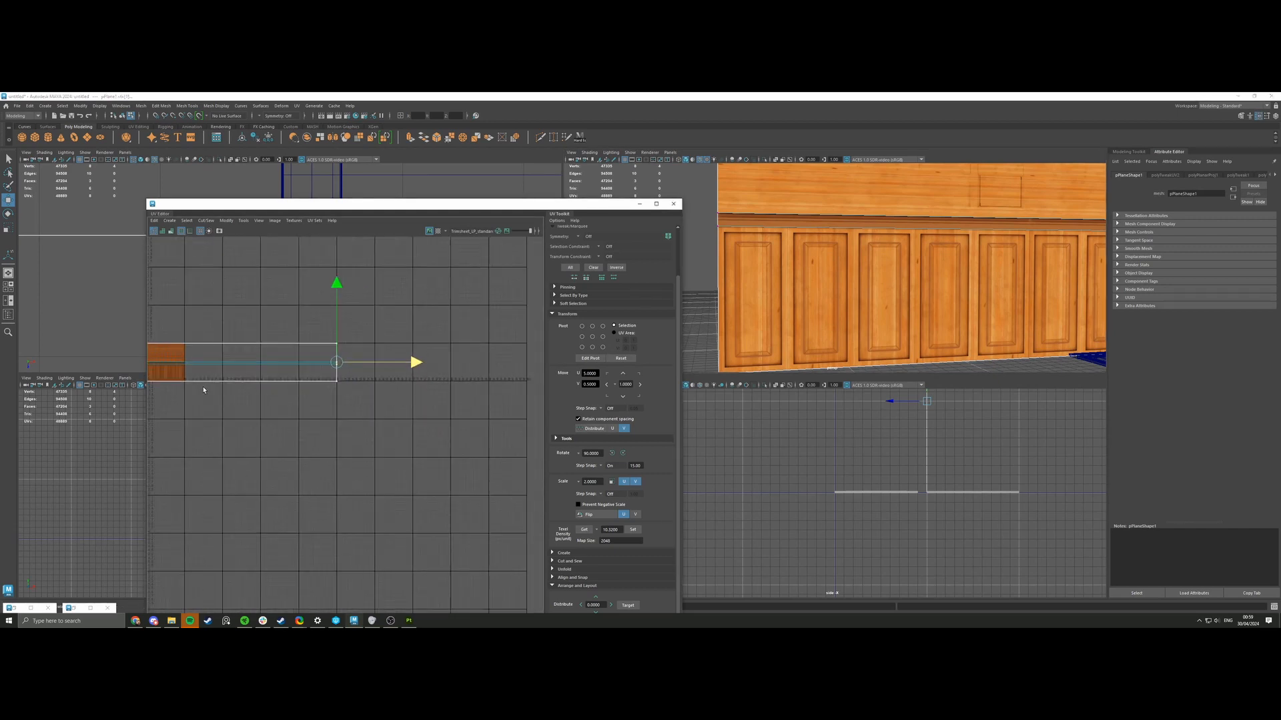
pyautogui.scroll(4, 359, 371)
pyautogui.scroll(-3, 408, 358)
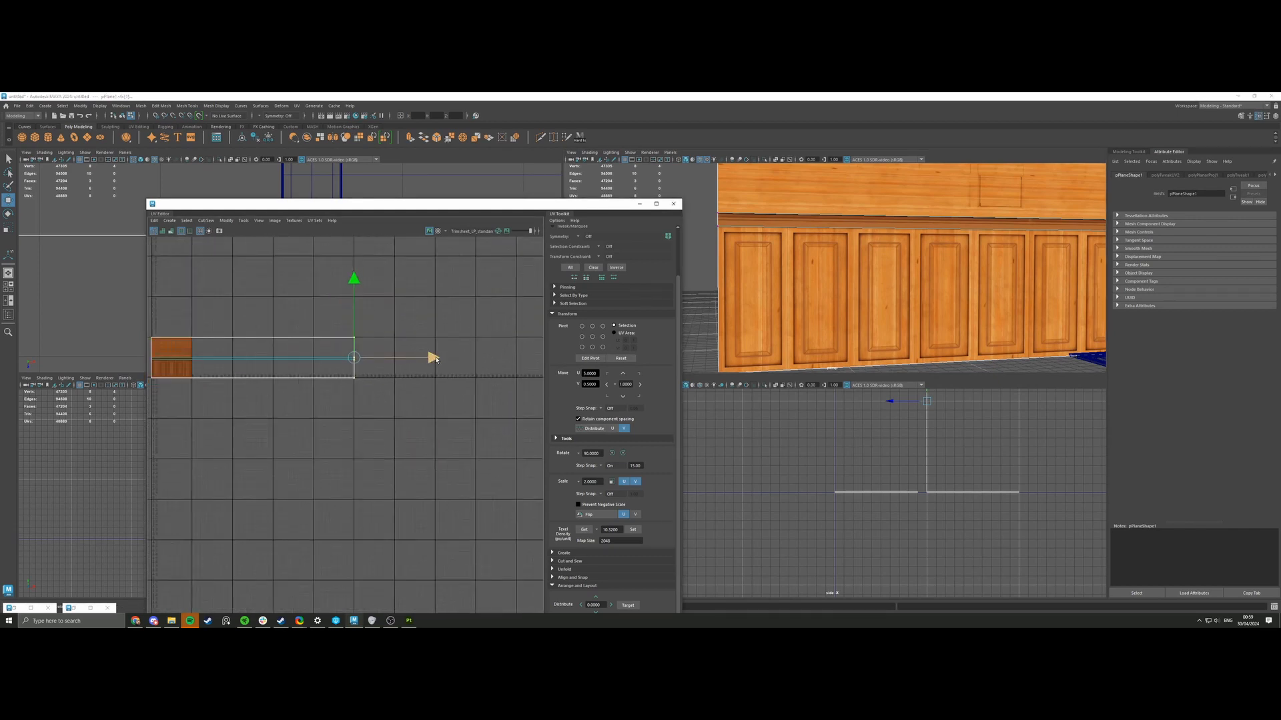
pyautogui.keyDown('alt'); pyautogui.moveTo(725, 319); pyautogui.dragTo(818, 320); pyautogui.keyUp('alt')
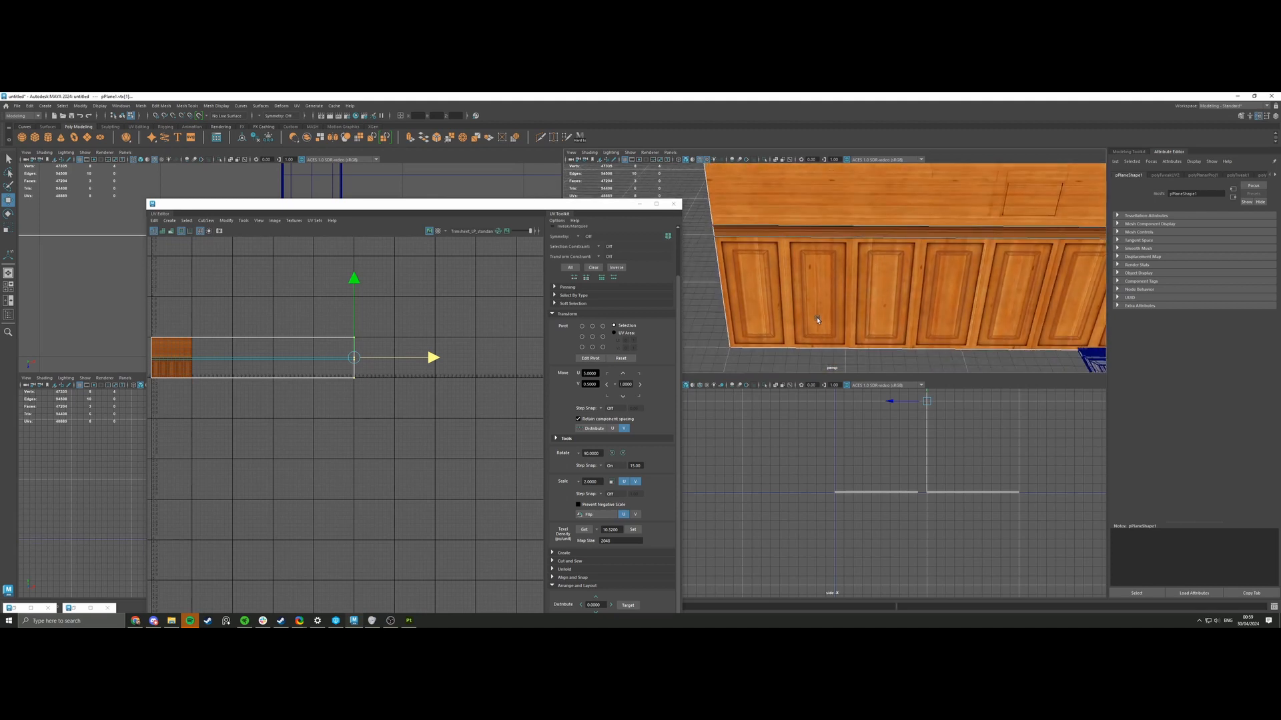
pyautogui.scroll(-1, 428, 359)
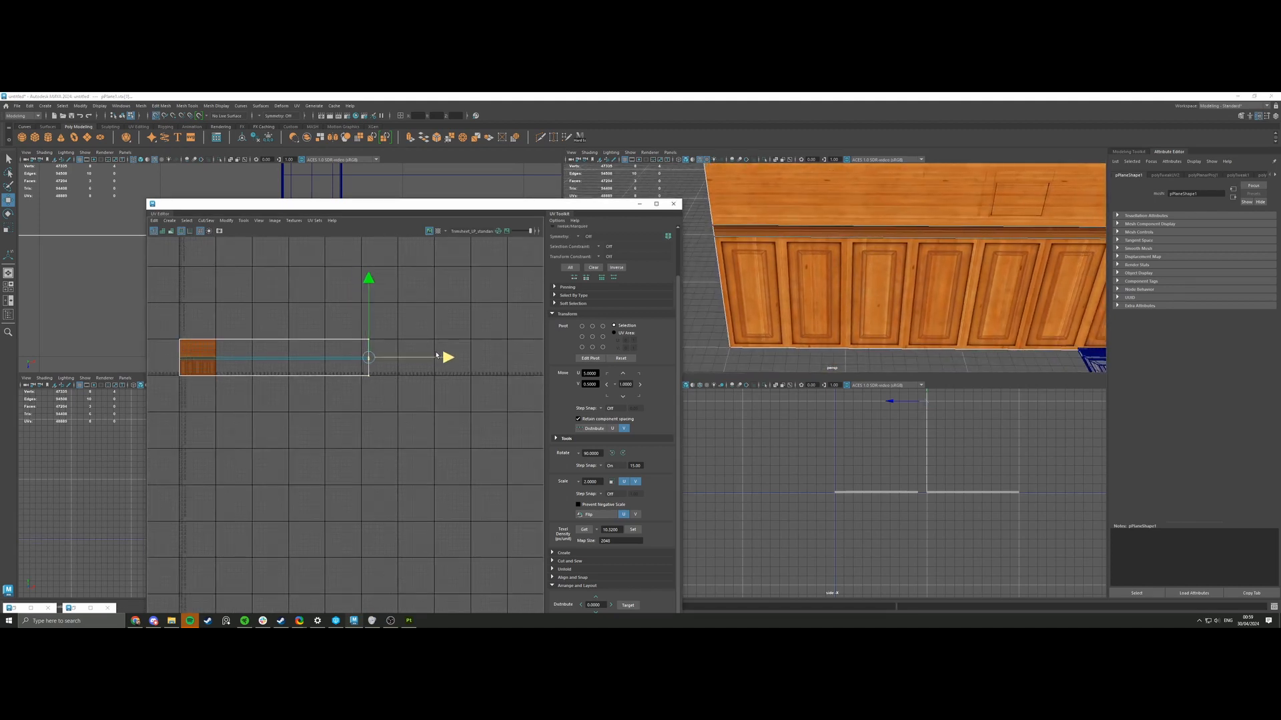
pyautogui.scroll(-5, 987, 297)
pyautogui.keyDown('alt'); pyautogui.moveTo(1020, 299); pyautogui.dragTo(656, 335, button='middle'); pyautogui.keyUp('alt')
pyautogui.keyDown('alt'); pyautogui.moveTo(812, 314); pyautogui.dragTo(814, 306); pyautogui.keyUp('alt')
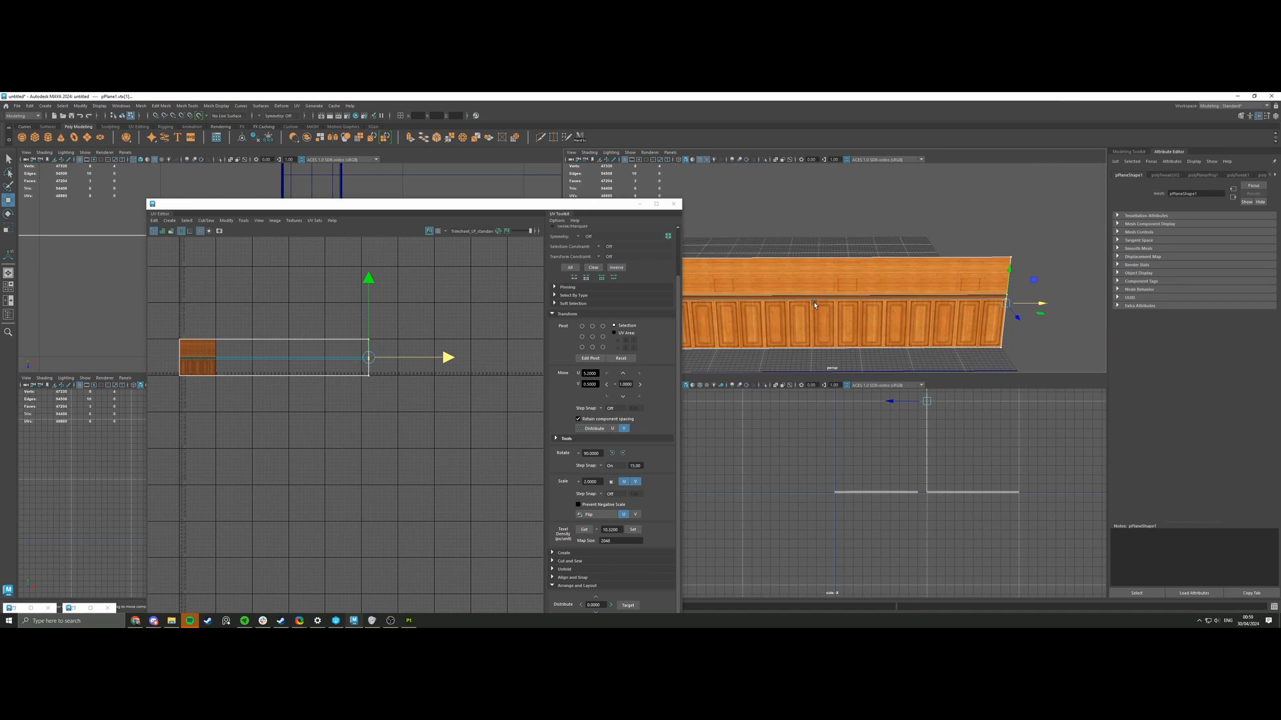
pyautogui.scroll(4, 310, 341)
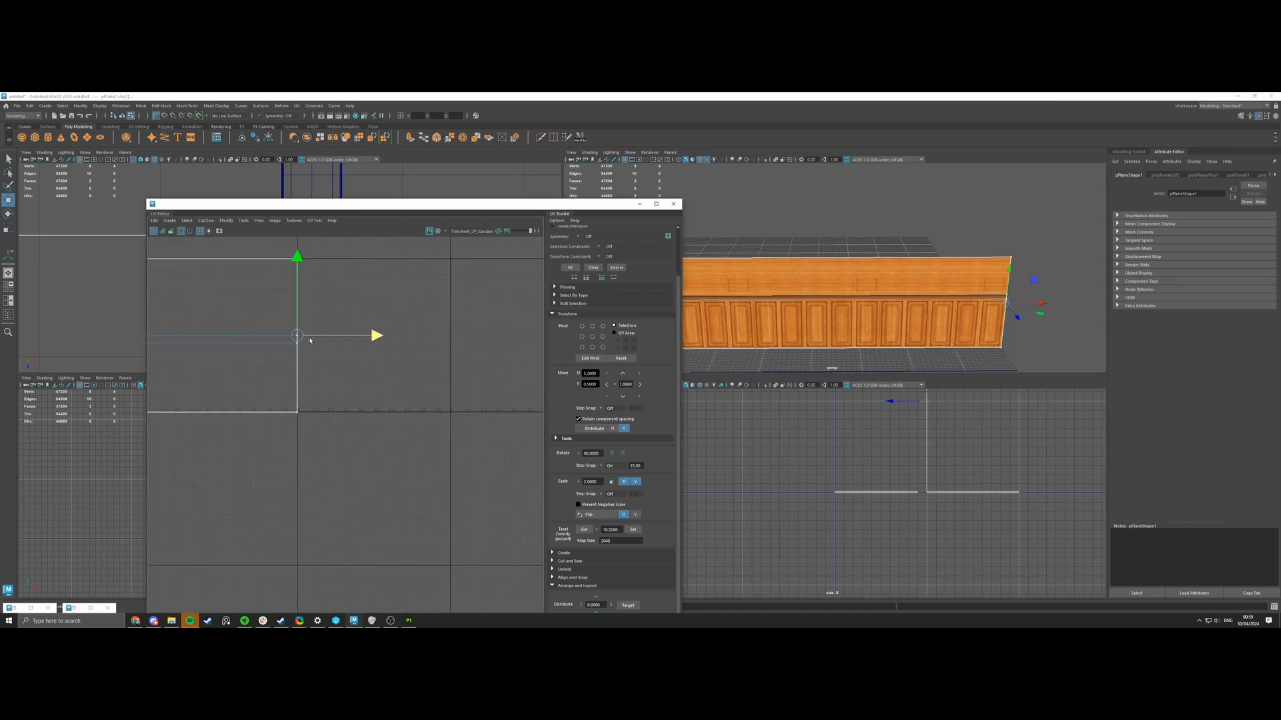
pyautogui.scroll(6, 801, 305)
pyautogui.scroll(-2, 811, 322)
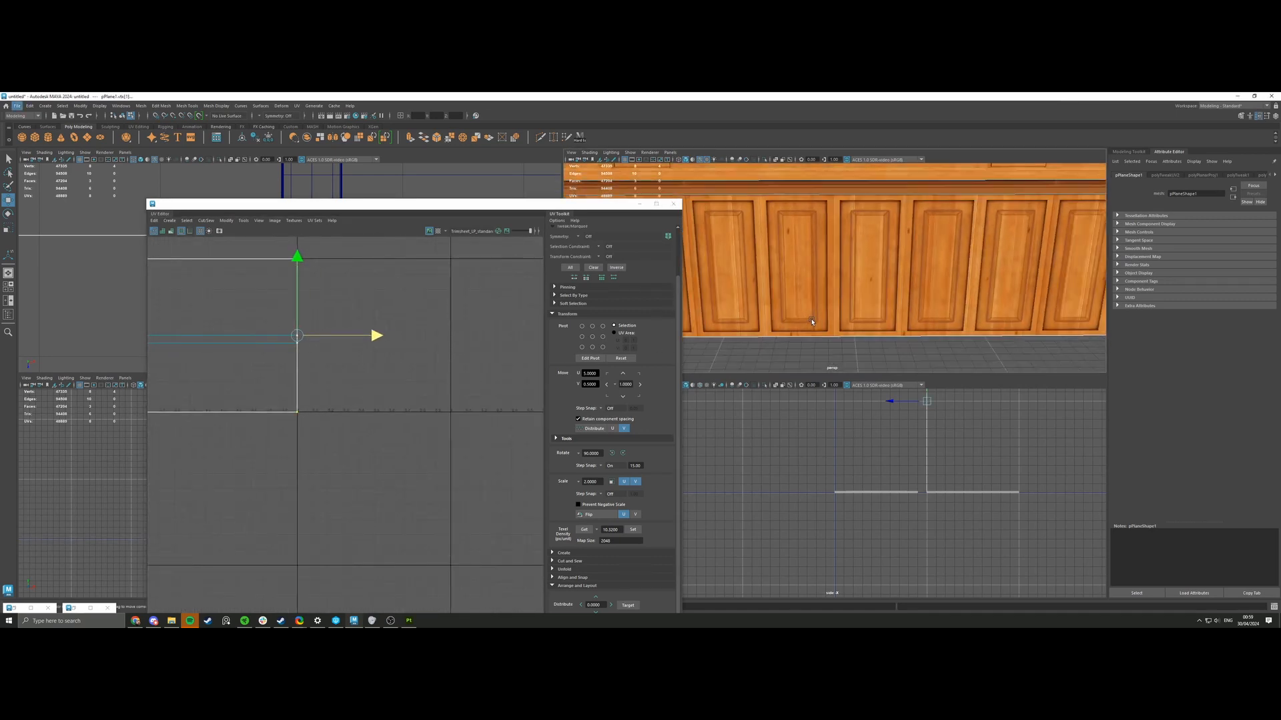
# Inspect the repeating panels and molding along the lengthened wall, from its left end to a close-up.
pyautogui.scroll(-6, 812, 321)
pyautogui.keyDown('alt'); pyautogui.moveTo(812, 323); pyautogui.dragTo(977, 307, button='middle'); pyautogui.keyUp('alt')
pyautogui.keyDown('alt'); pyautogui.moveTo(747, 294); pyautogui.dragTo(920, 294, button='middle'); pyautogui.keyUp('alt')
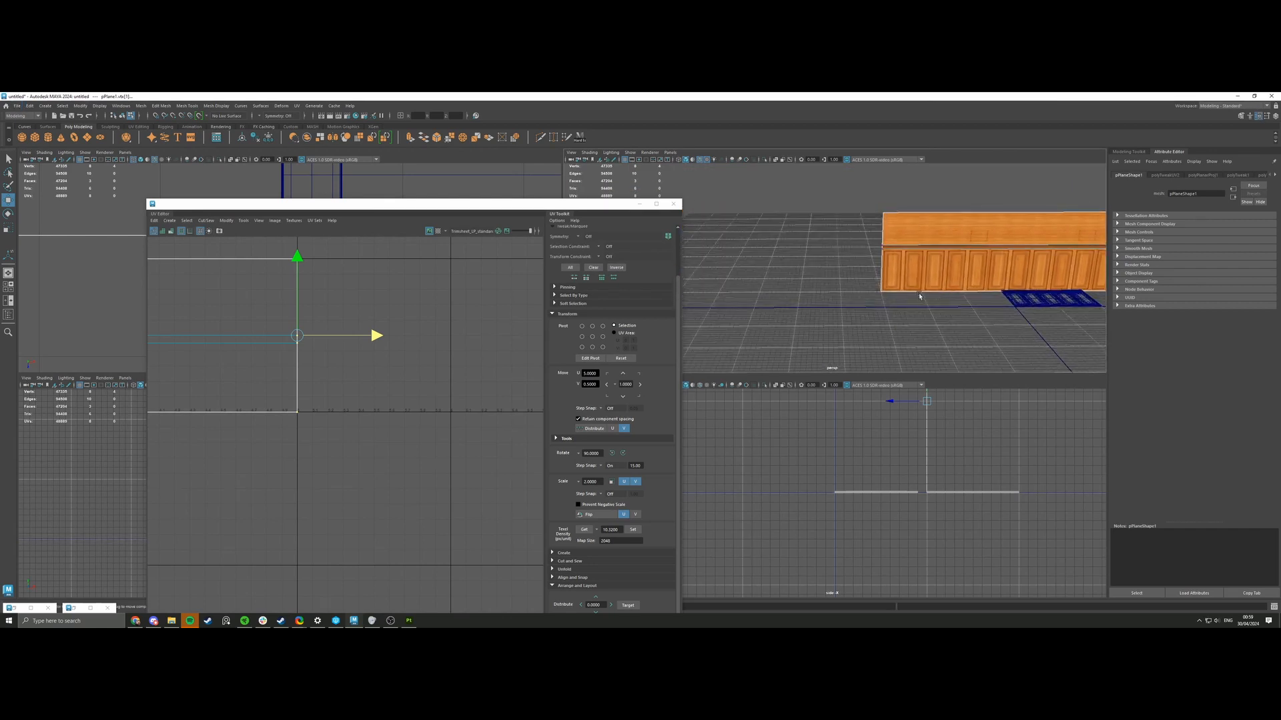
pyautogui.scroll(3, 988, 323)
pyautogui.keyDown('alt'); pyautogui.moveTo(987, 323); pyautogui.dragTo(776, 334, button='middle'); pyautogui.keyUp('alt')
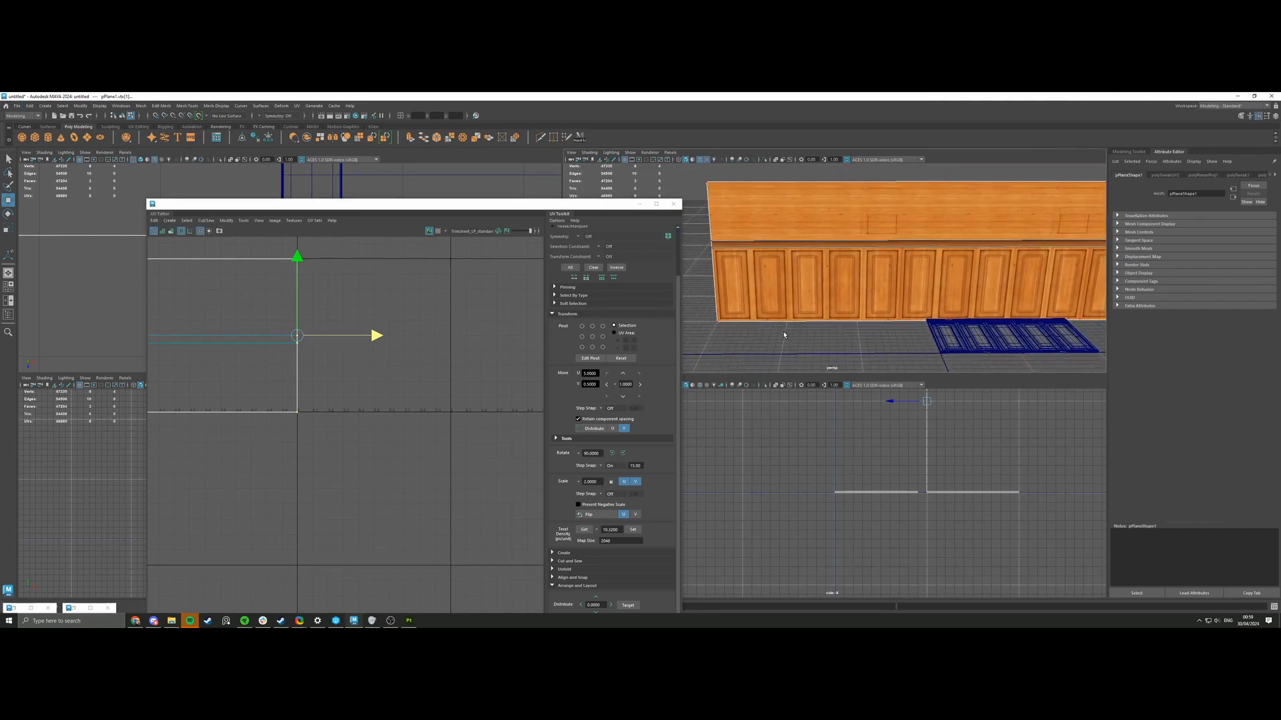
pyautogui.keyDown('alt'); pyautogui.moveTo(777, 334); pyautogui.dragTo(790, 259); pyautogui.keyUp('alt')
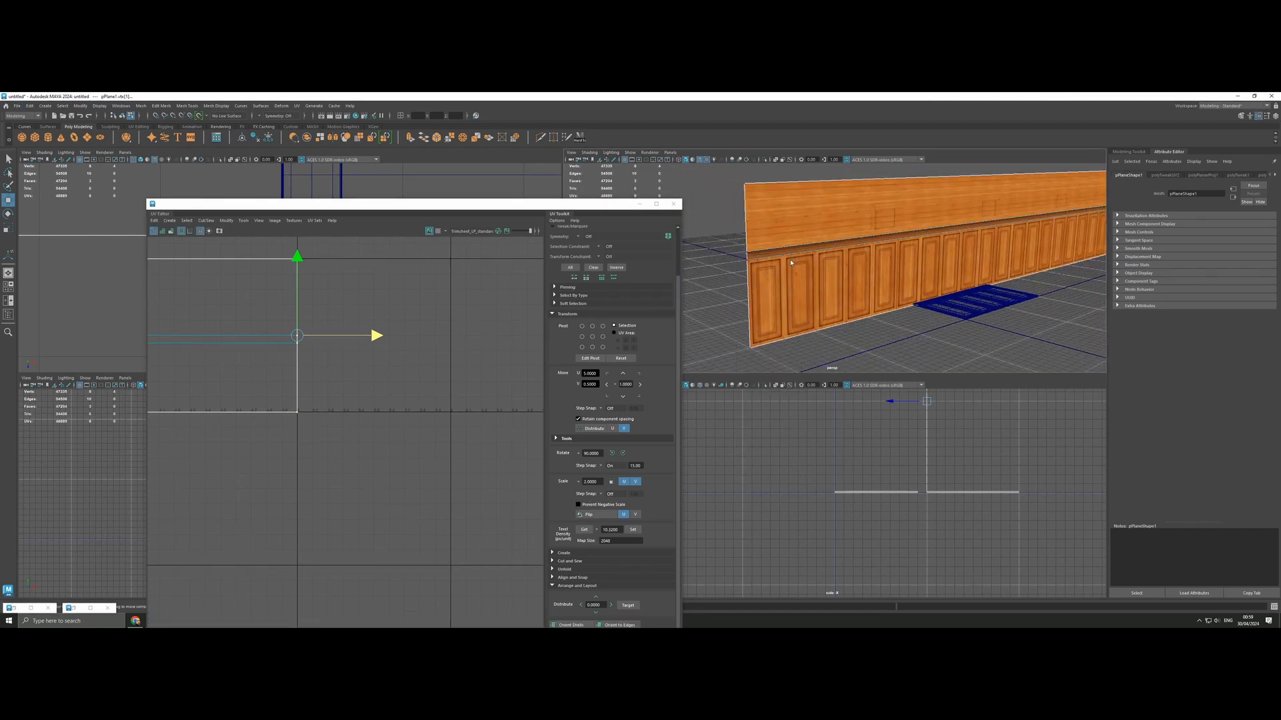
pyautogui.click(711, 243)
pyautogui.keyDown('alt'); pyautogui.moveTo(723, 253); pyautogui.dragTo(759, 277, button='middle'); pyautogui.keyUp('alt')
pyautogui.scroll(4, 759, 277)
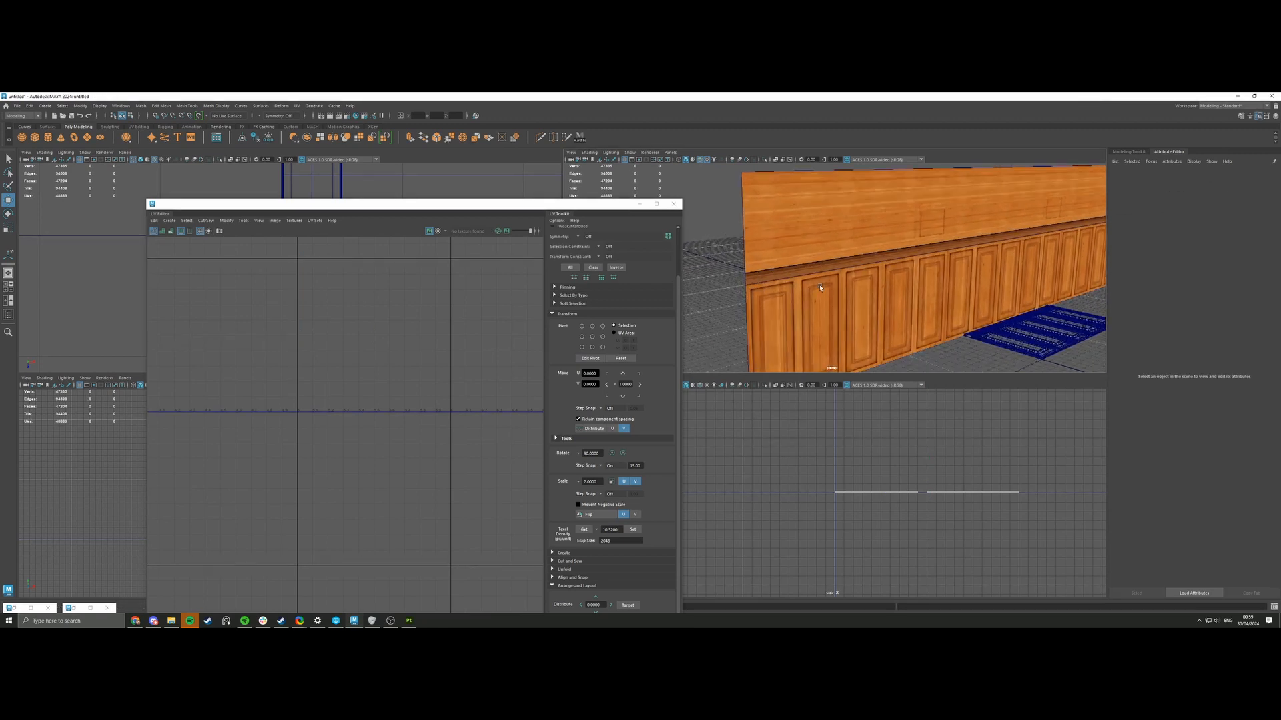
pyautogui.click(699, 162)
pyautogui.scroll(8, 807, 261)
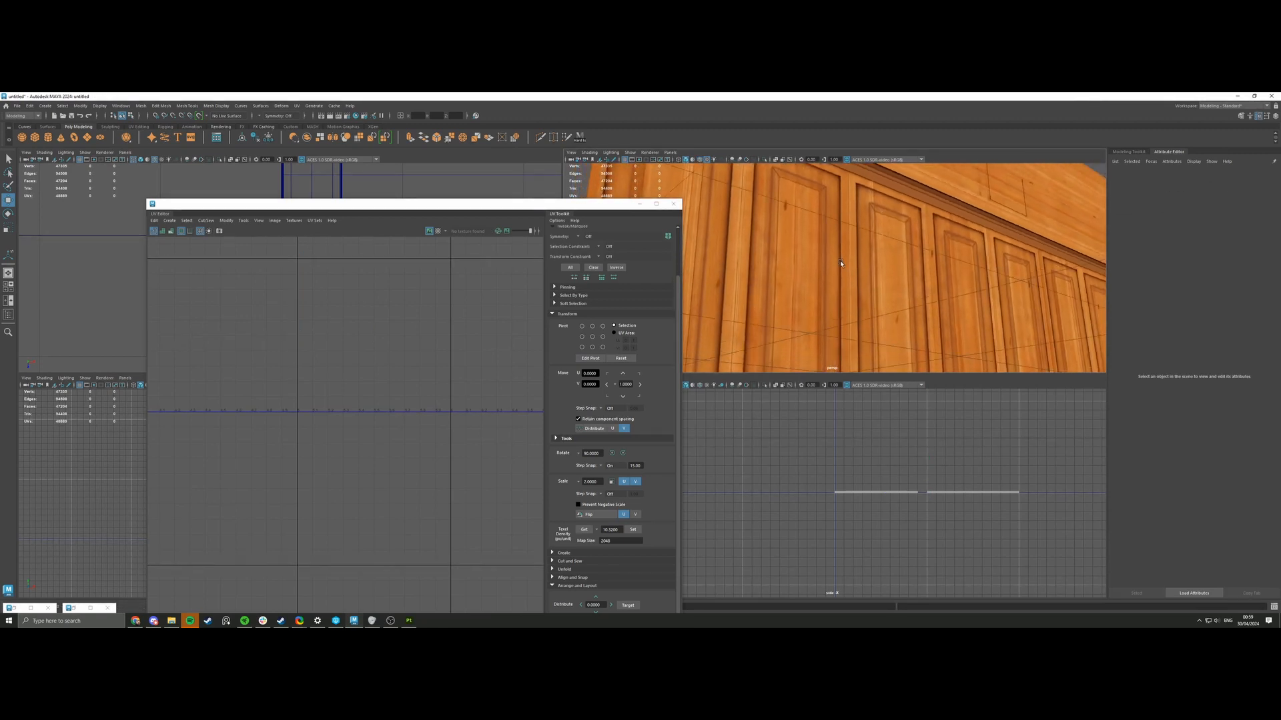
pyautogui.keyDown('alt'); pyautogui.moveTo(813, 261); pyautogui.dragTo(789, 278); pyautogui.keyUp('alt')
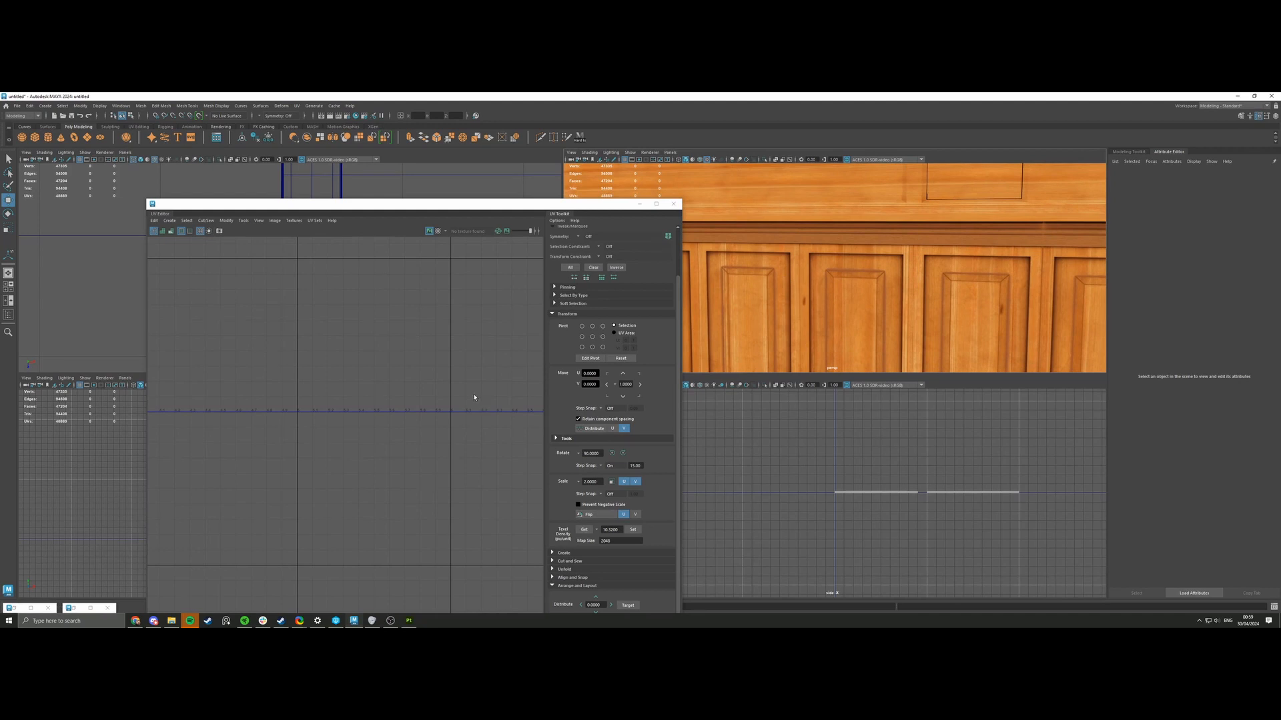
# Find and launch the Epic Games Launcher.
pyautogui.press('super')
pyautogui.write('epic')
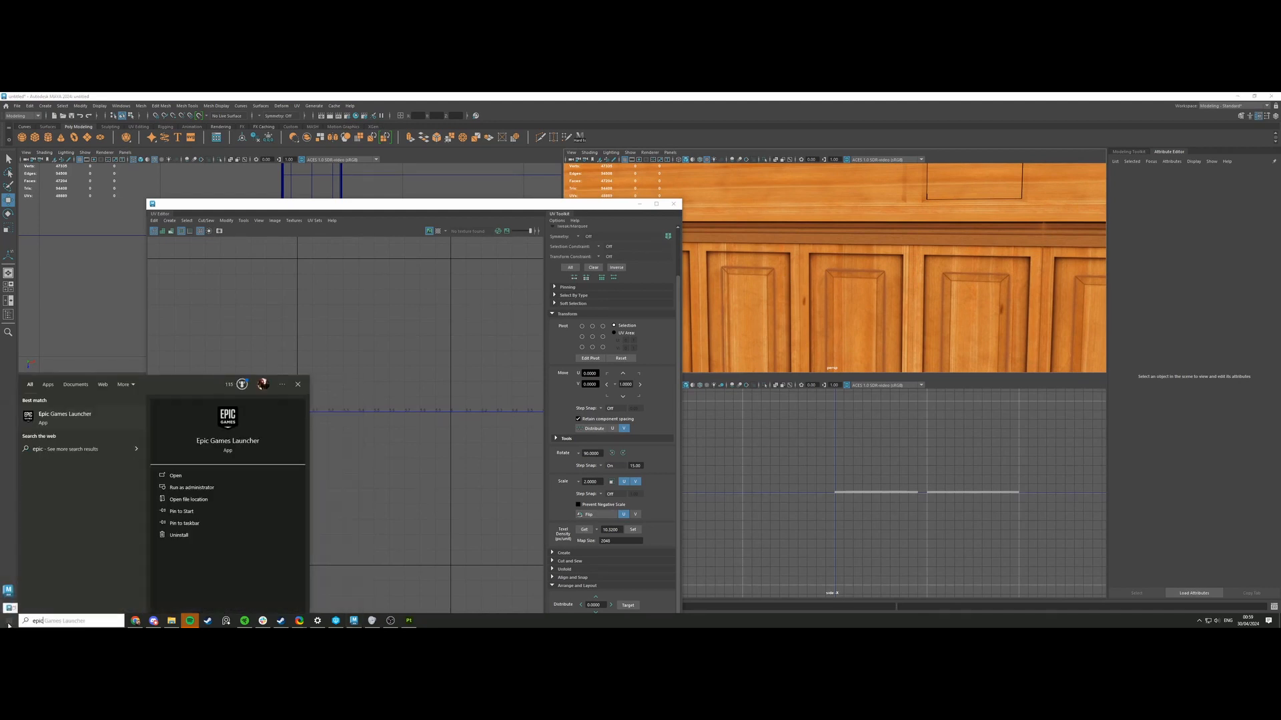
pyautogui.click(110, 420)
# Select the lengthened wall in Maya and move it so its bottom corner sits at the world origin.
pyautogui.click(807, 312)
pyautogui.scroll(-8, 807, 311)
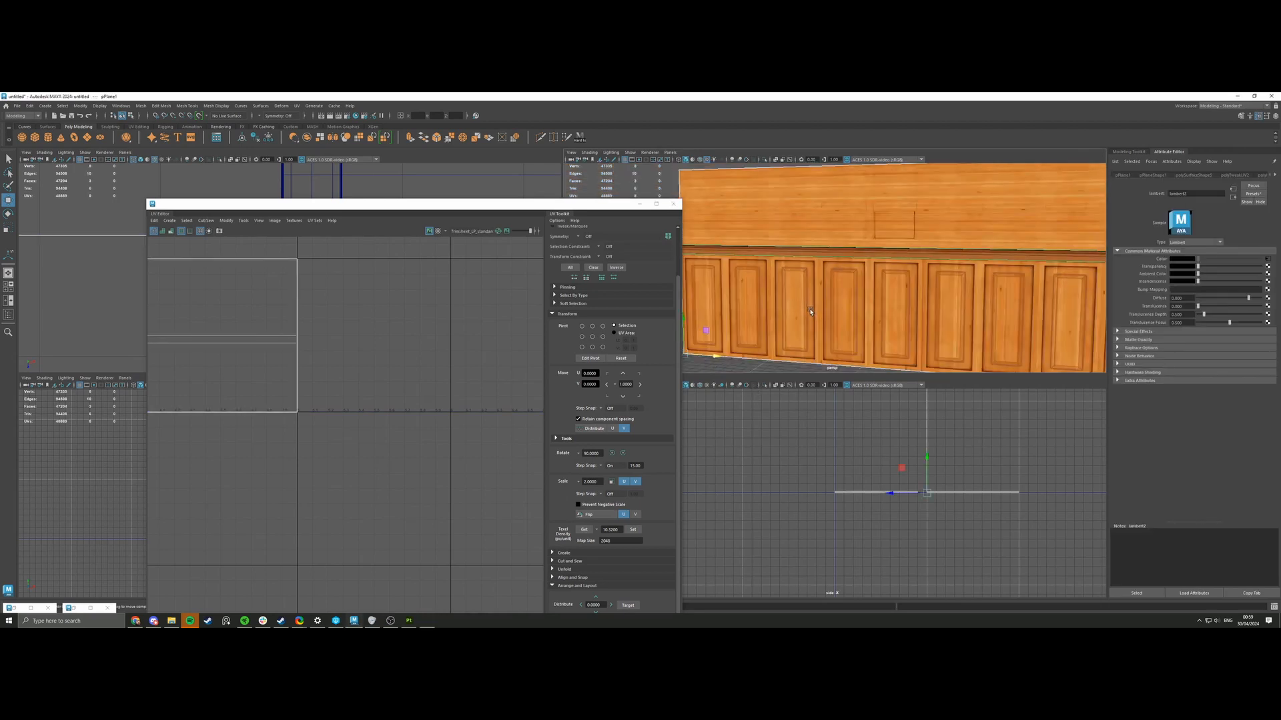
pyautogui.keyDown('alt'); pyautogui.moveTo(807, 313); pyautogui.dragTo(929, 268); pyautogui.keyUp('alt')
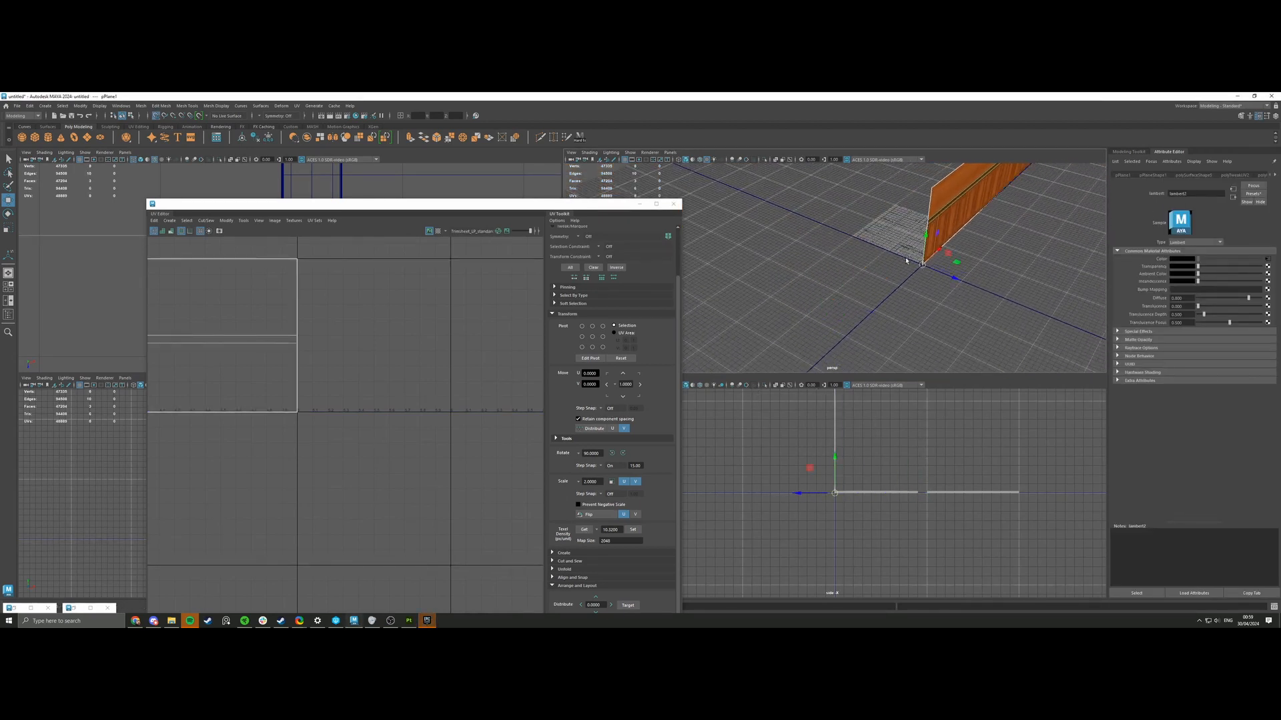
pyautogui.keyDown('alt'); pyautogui.moveTo(864, 269); pyautogui.dragTo(787, 332, button='middle'); pyautogui.keyUp('alt')
pyautogui.keyDown('alt'); pyautogui.moveTo(786, 332); pyautogui.dragTo(865, 308); pyautogui.keyUp('alt')
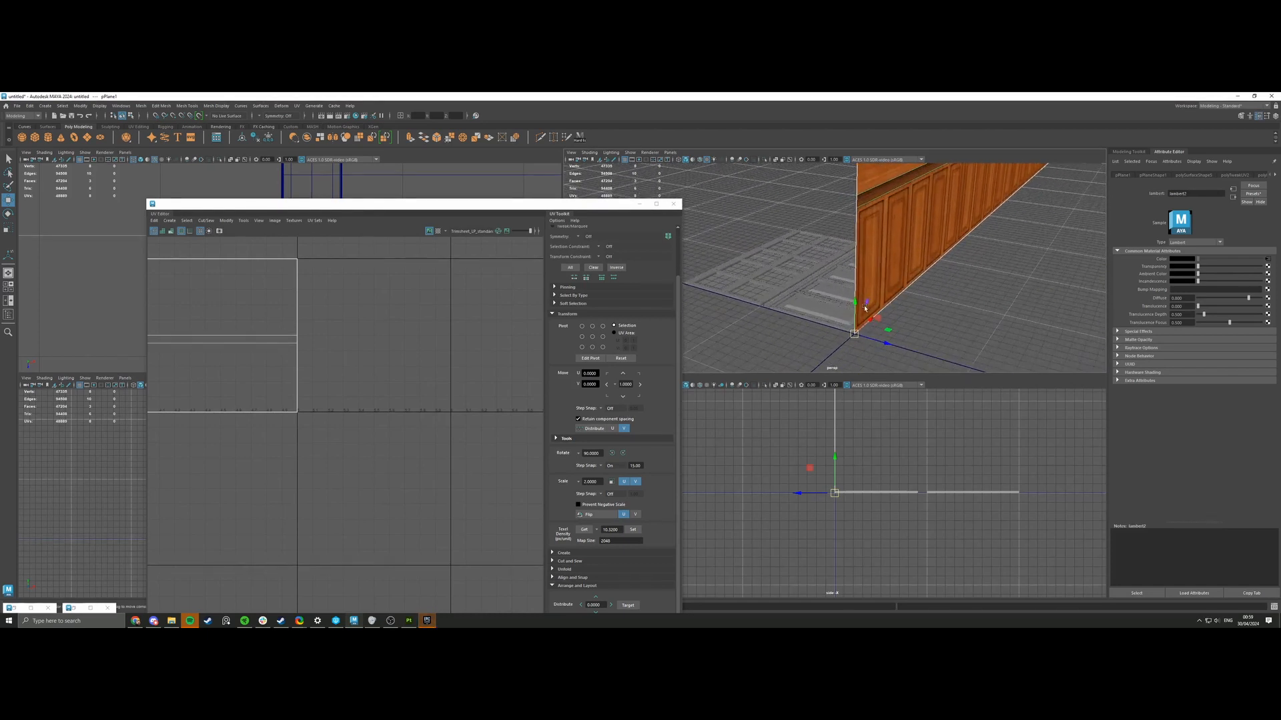
# Assign a plain grey Lambert material to the lengthened wall in place of its wood trim material.
pyautogui.moveTo(878, 246); pyautogui.dragTo(943, 454, button='right')
pyautogui.scroll(-5, 871, 262)
pyautogui.scroll(5, 827, 267)
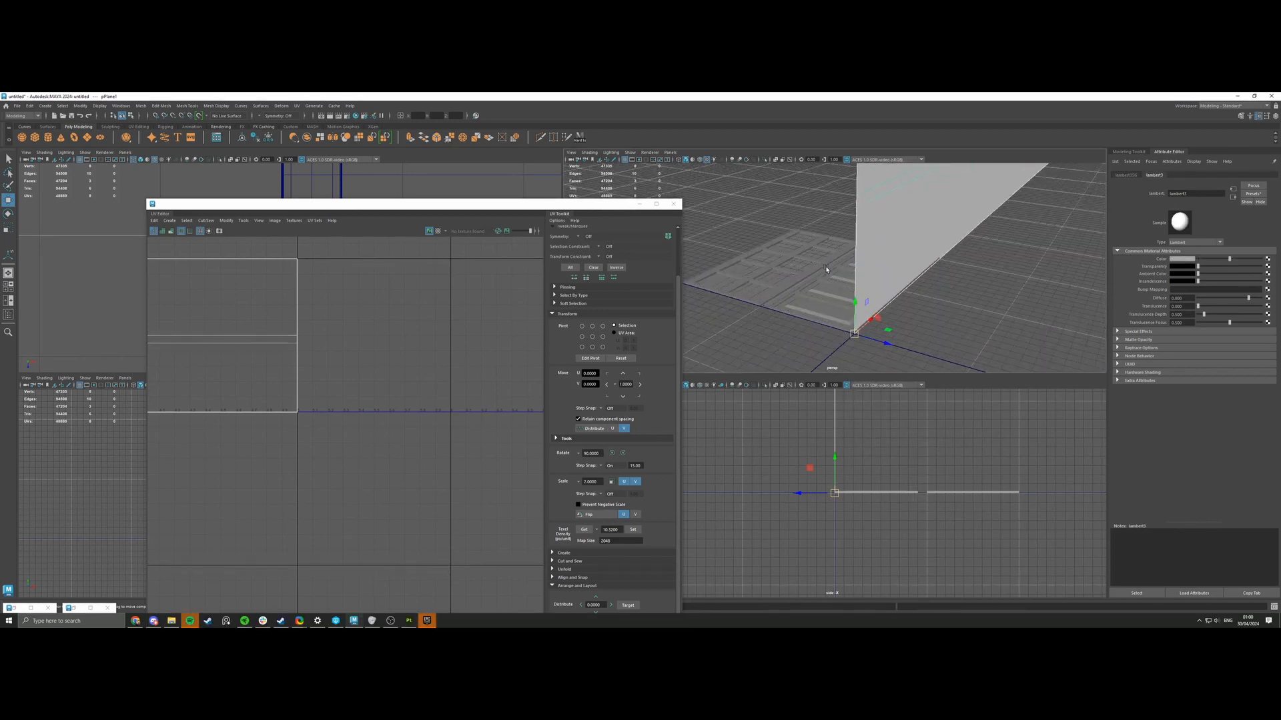
# Export the selected wall as an FBX named trimsheet_Mesh in the Trimsheet folder.
pyautogui.click(9, 106)
pyautogui.click(10, 107)
pyautogui.click(17, 106)
pyautogui.click(56, 204)
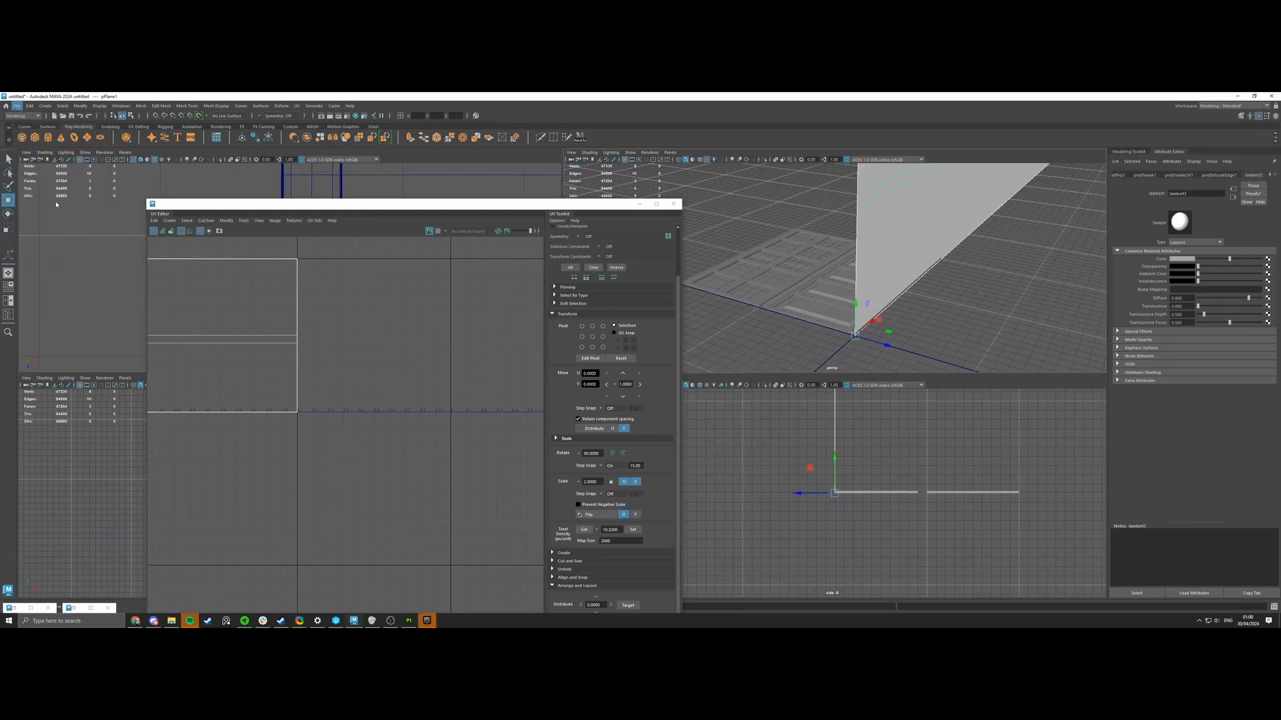
pyautogui.write('trimsheet_')
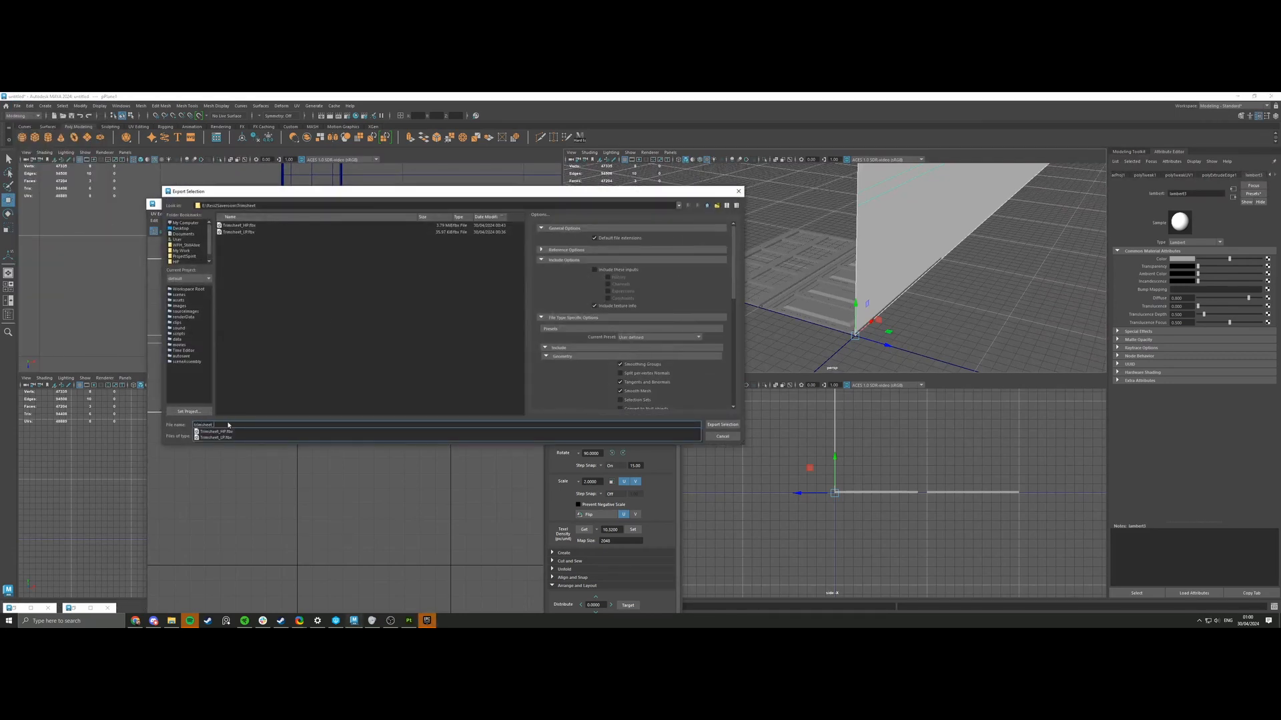
pyautogui.write('Mesh')
pyautogui.press('Return')
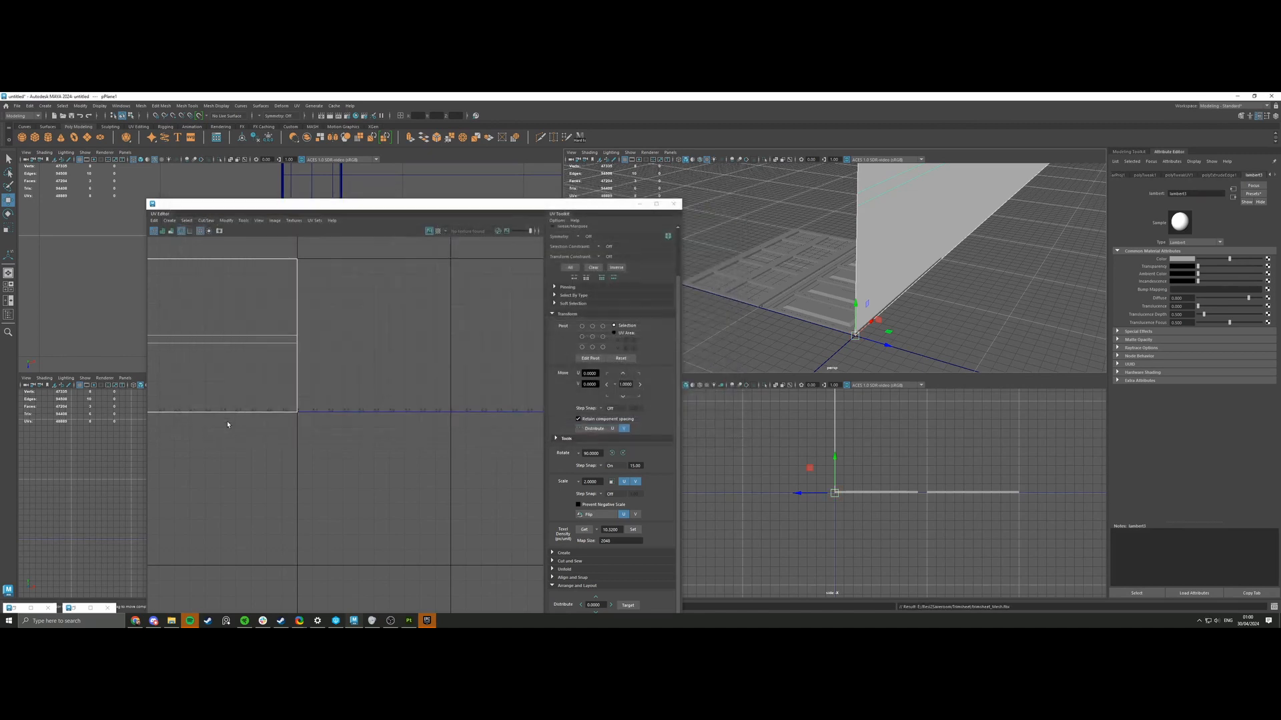
# Switch to the Epic Games Launcher and open the SaveRoomFanart project from the library in Unreal Editor.
pyautogui.click(429, 622)
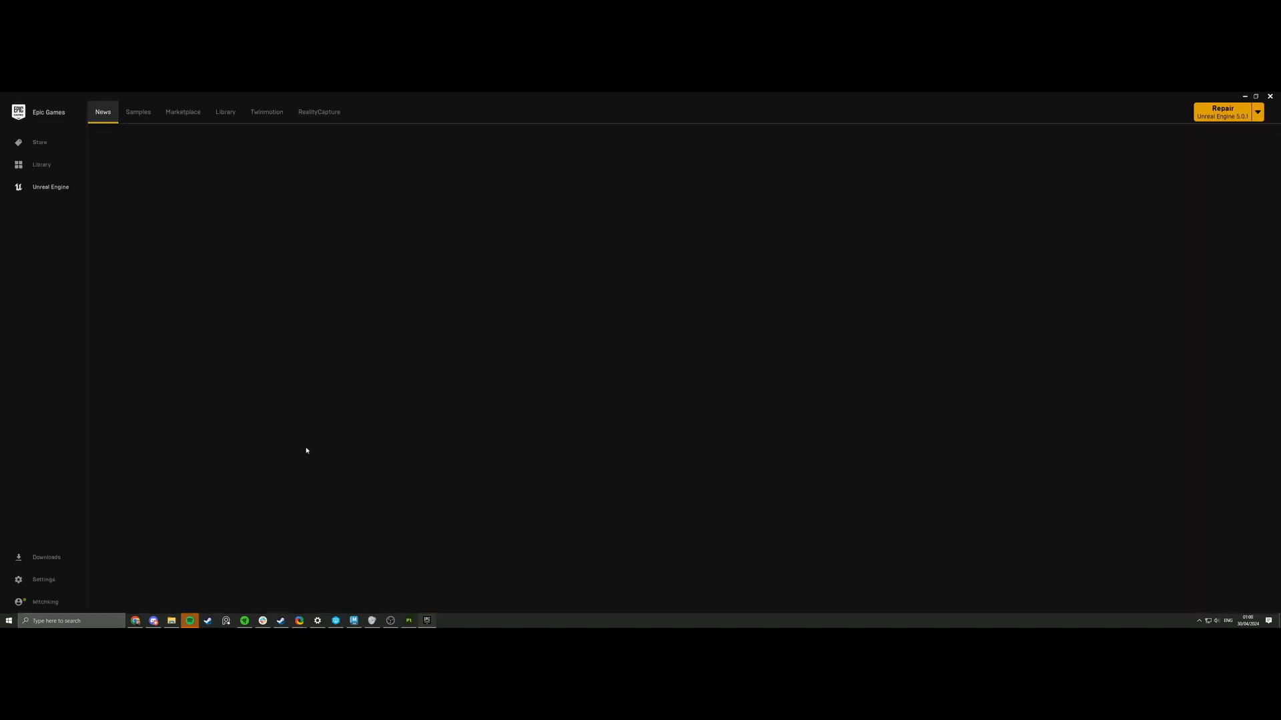
pyautogui.click(227, 114)
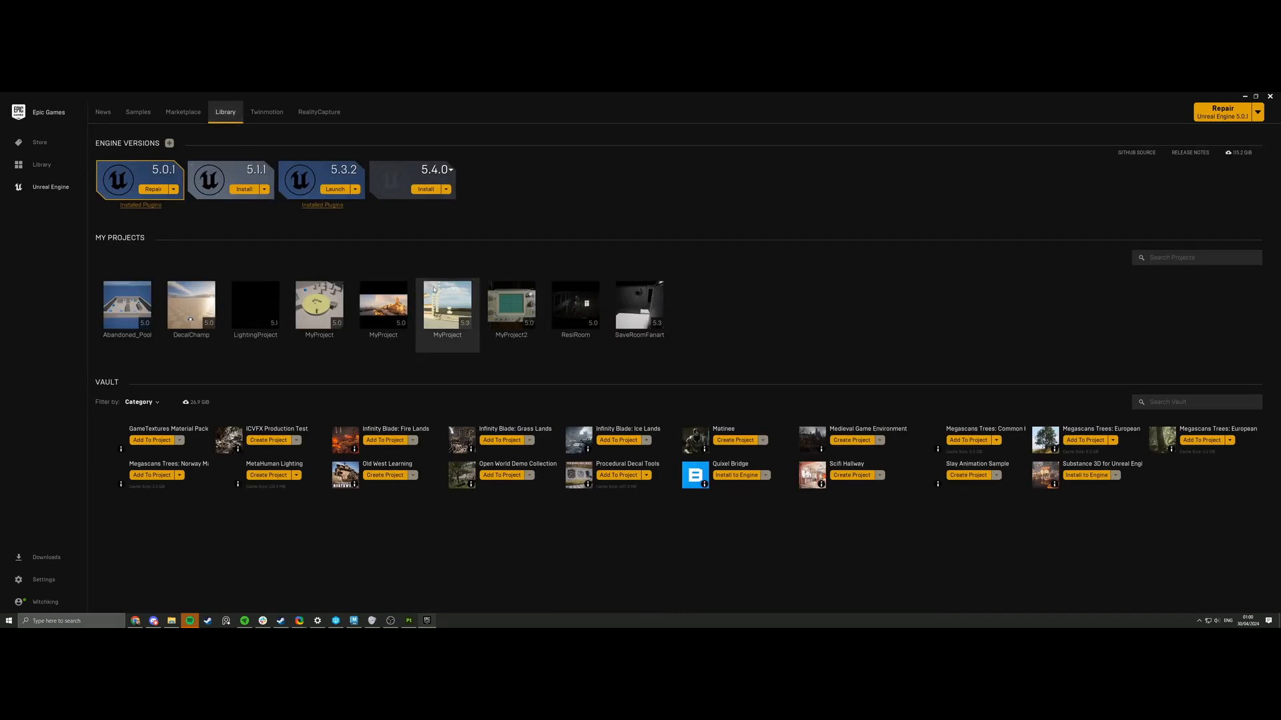
pyautogui.moveTo(444, 296)
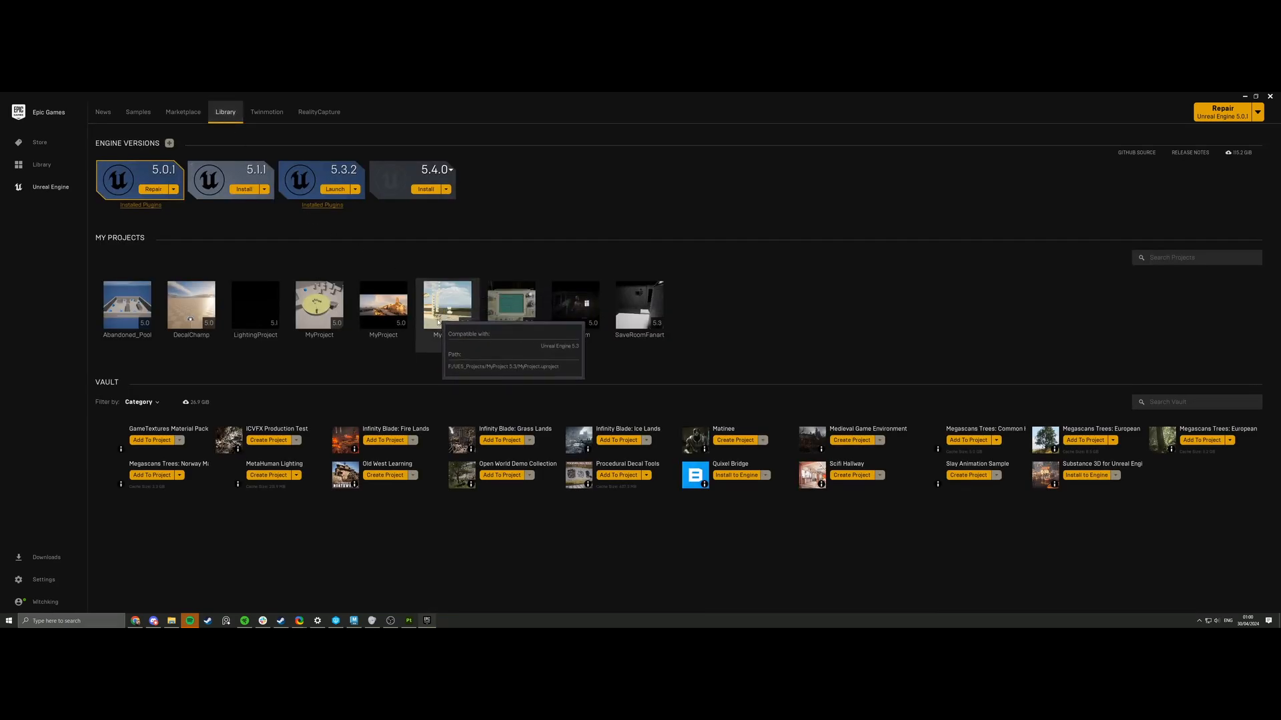
pyautogui.doubleClick(632, 314)
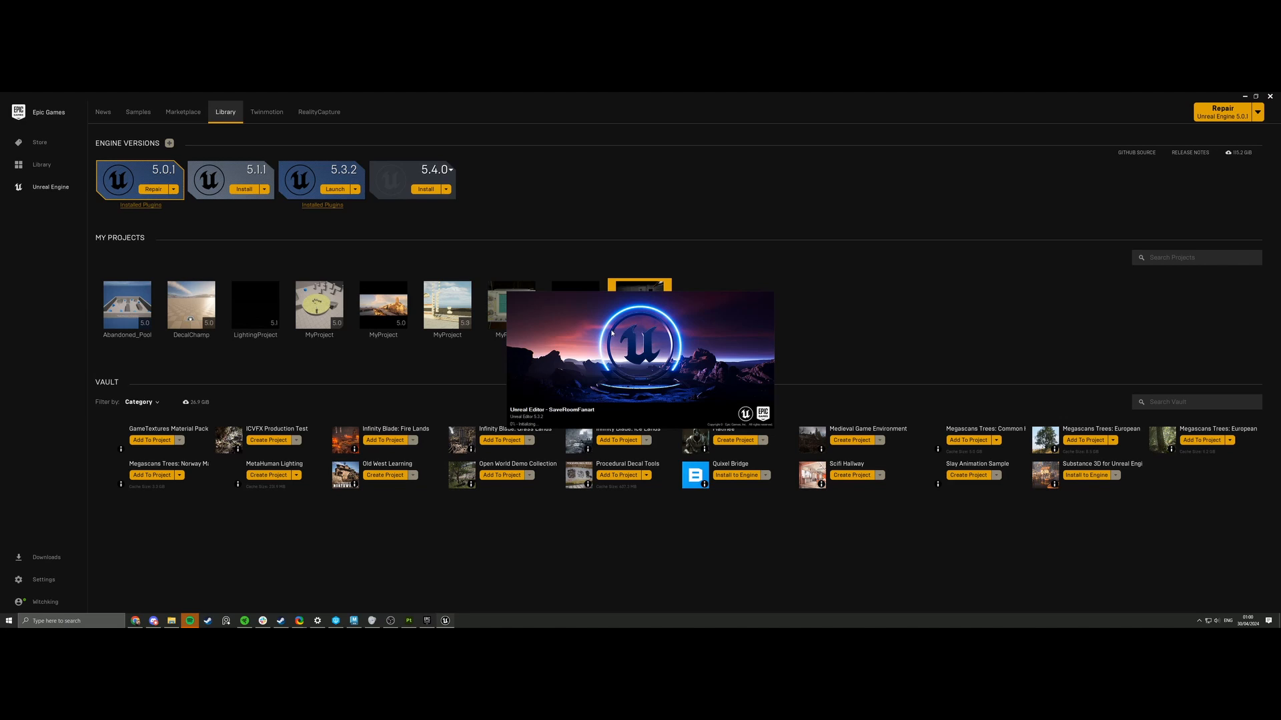
pyautogui.click(392, 621)
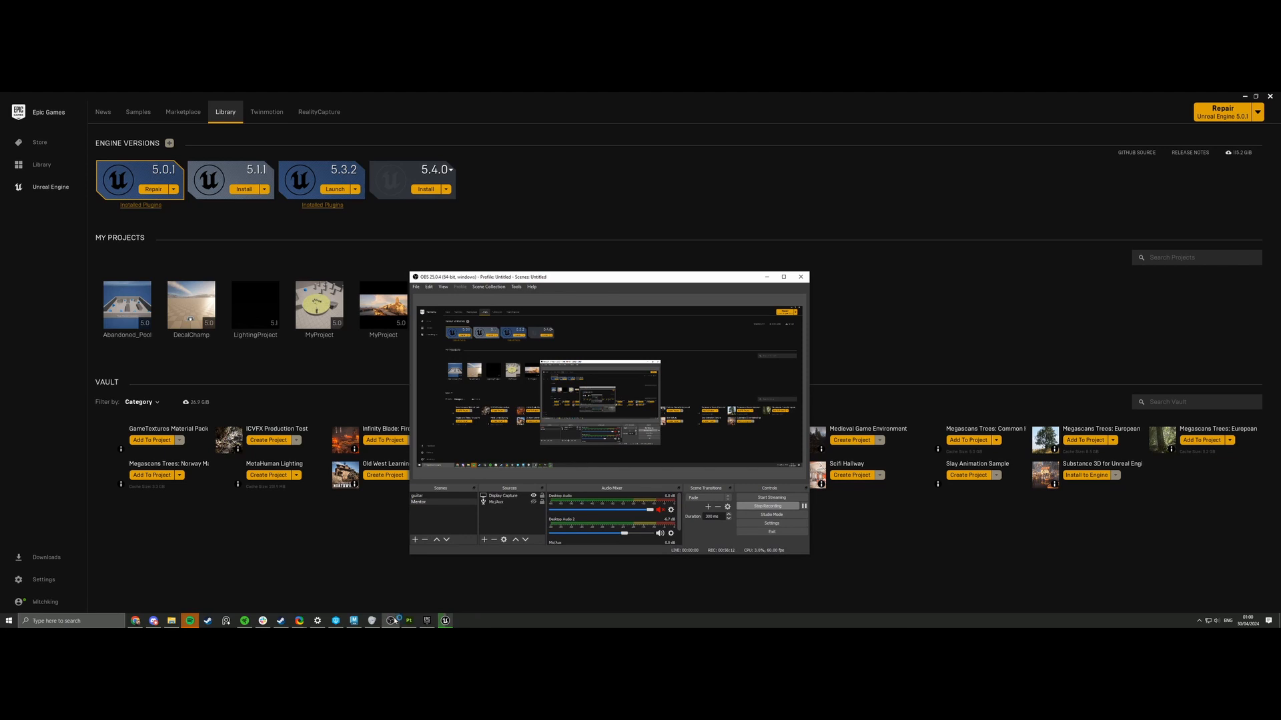
pyautogui.click(391, 620)
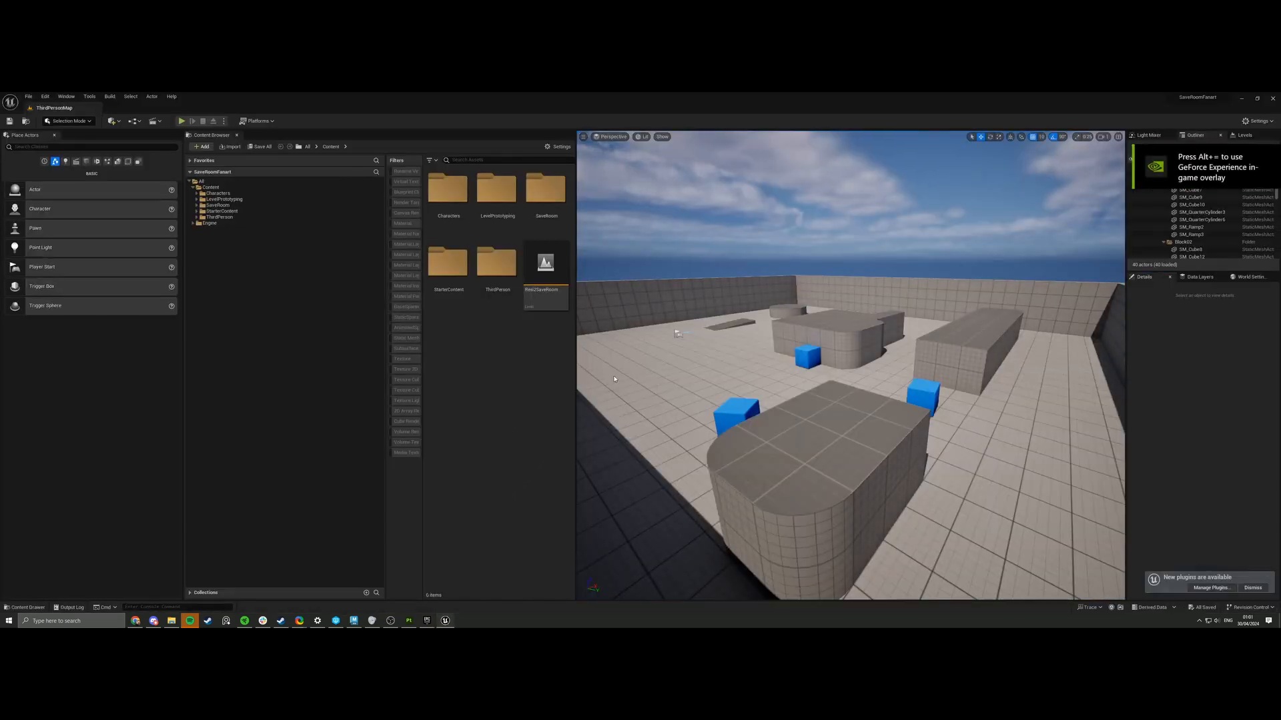
# Open the Resi2SaveRoom level and move the view to an open area of the room's floor.
pyautogui.moveTo(634, 380); pyautogui.dragTo(587, 362, button='right')
pyautogui.press('w')
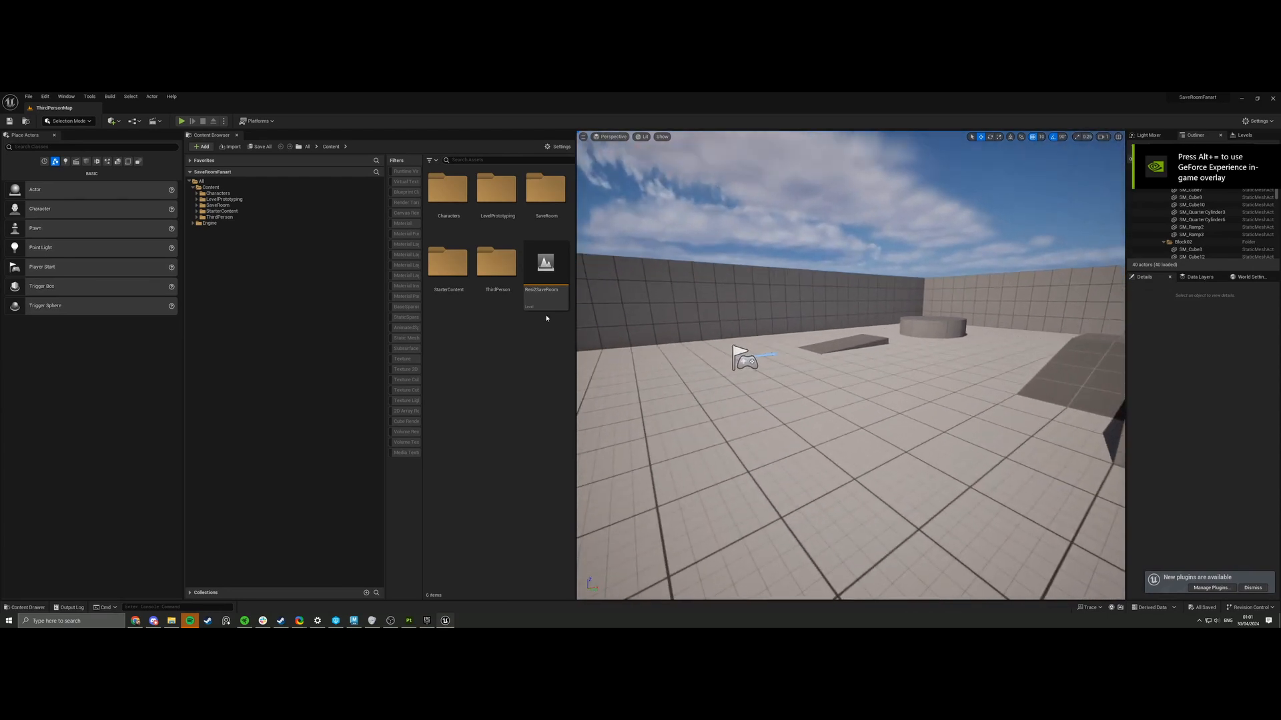
pyautogui.doubleClick(546, 270)
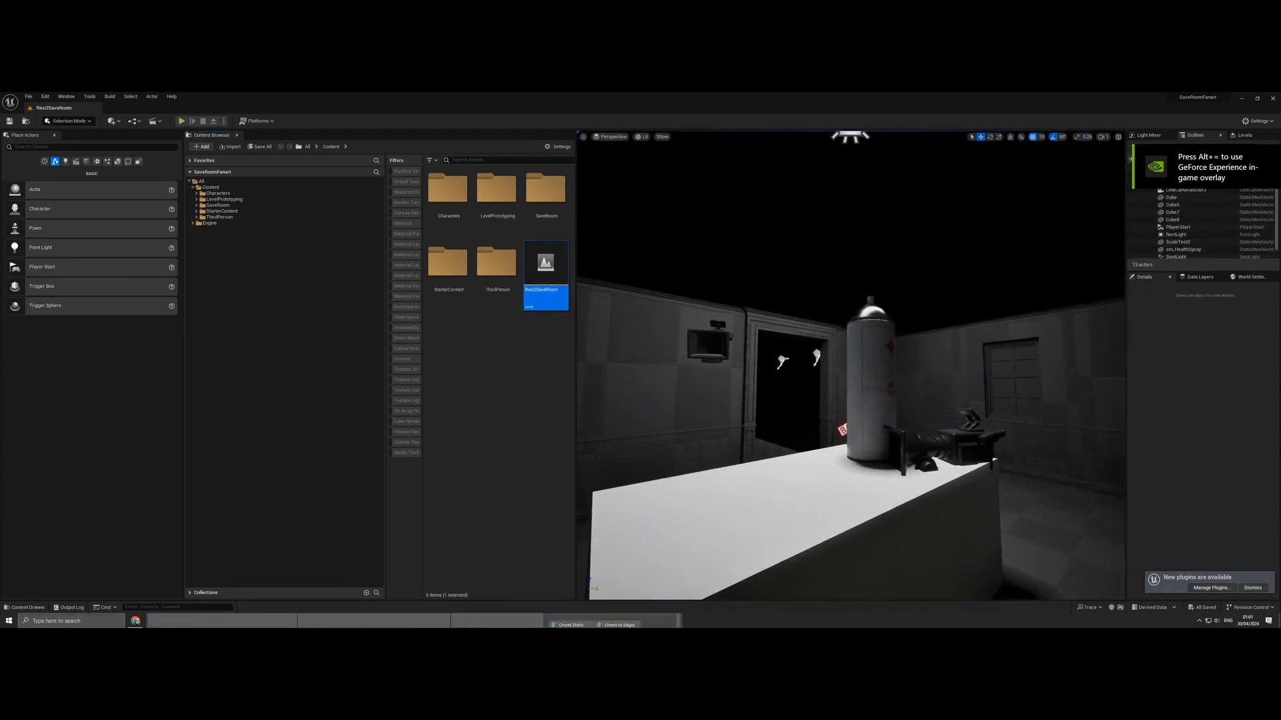
pyautogui.press('w')
pyautogui.moveTo(694, 333); pyautogui.dragTo(689, 322, button='right')
pyautogui.press('s')
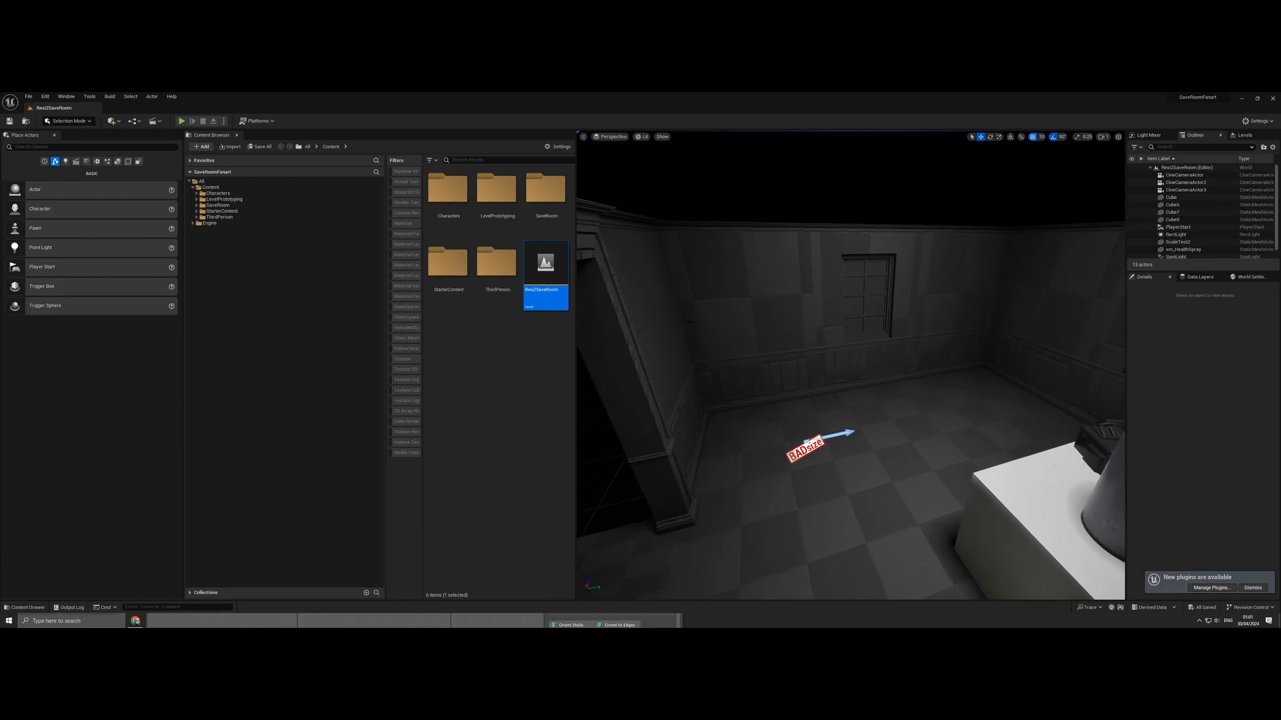
# Import trimsheet_Mesh and its BaseColor, Normal and OcclusionRoughnessMetallic textures into the SaveRoom project's Meshes folder with the default FBX options.
pyautogui.click(481, 340)
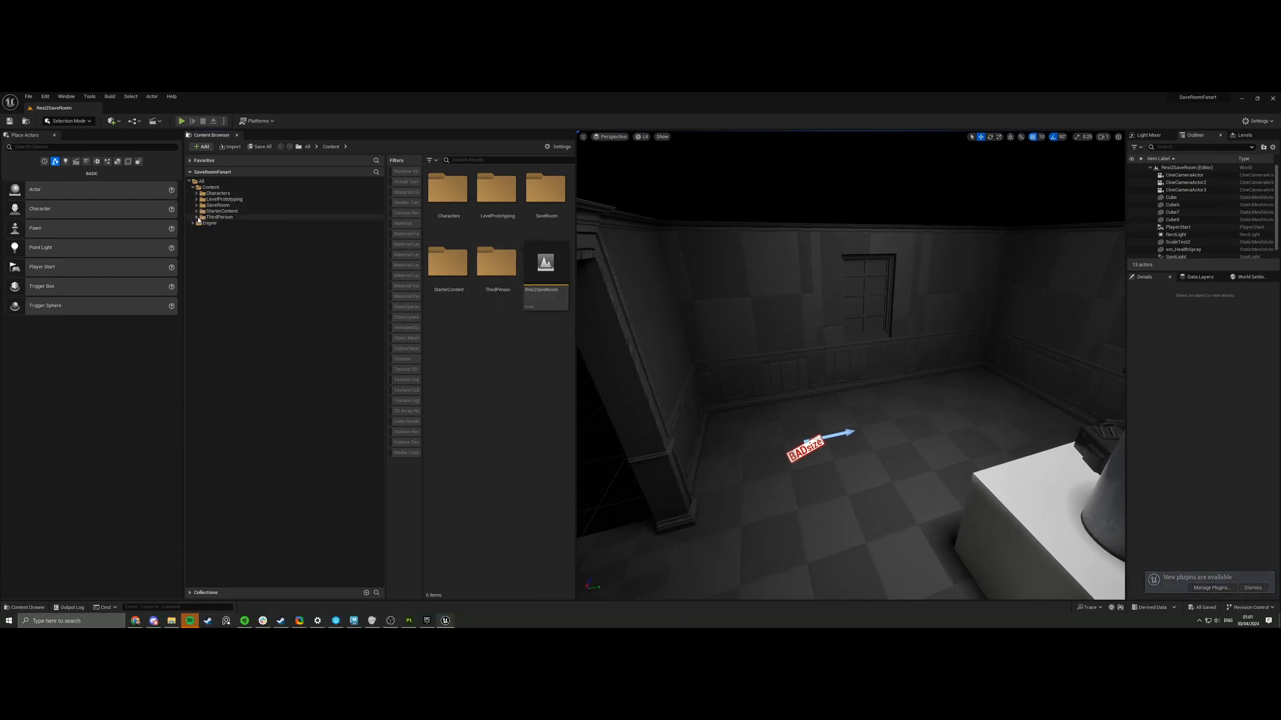
pyautogui.click(196, 205)
pyautogui.click(220, 217)
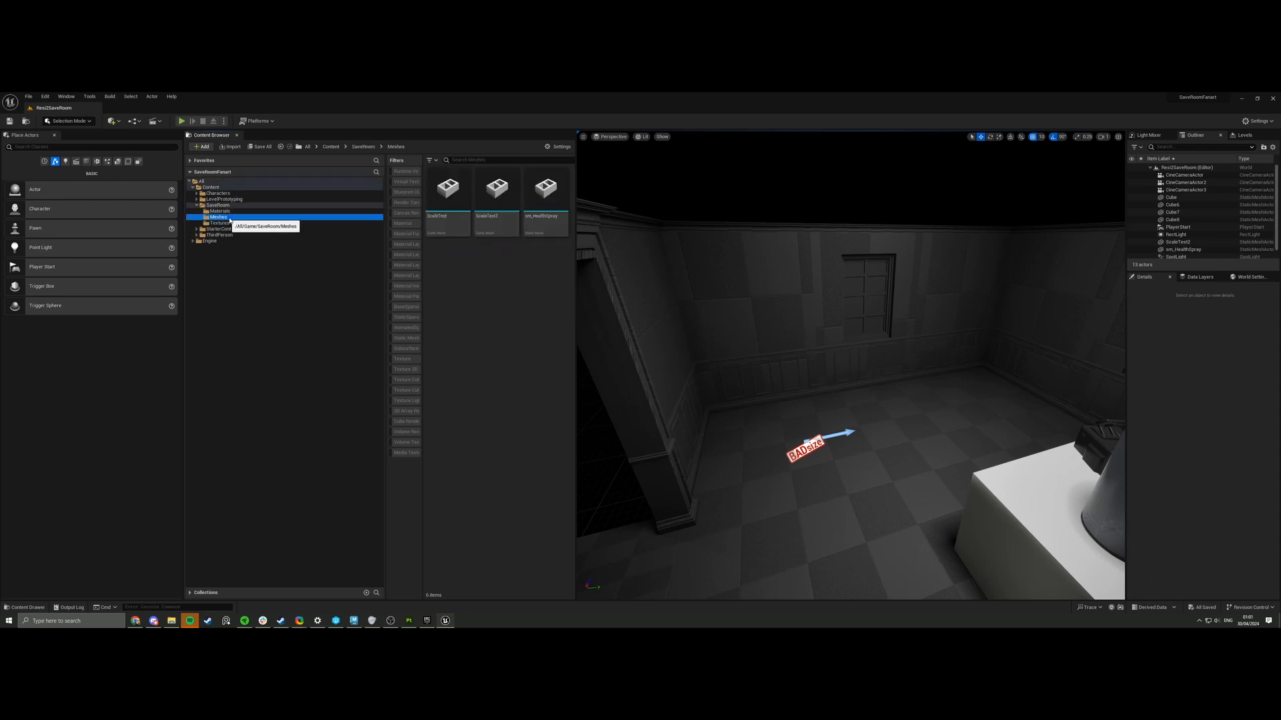
pyautogui.rightClick(459, 297)
pyautogui.click(521, 310)
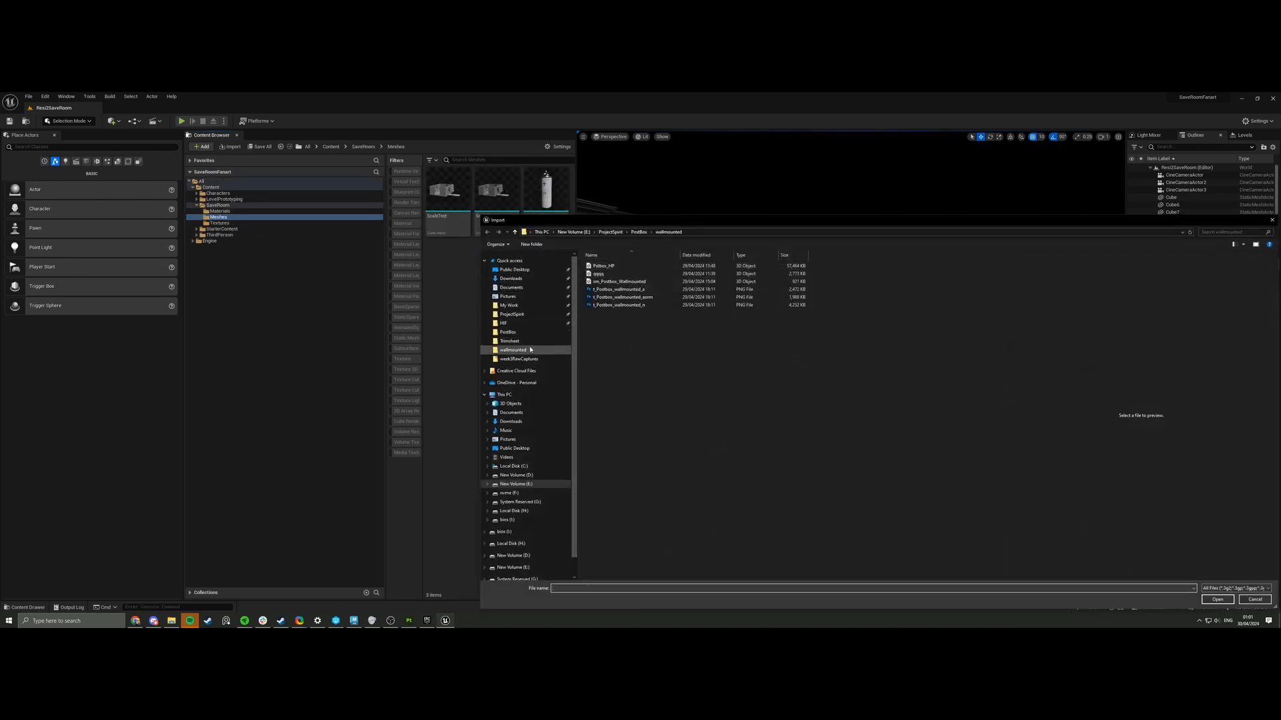
pyautogui.click(509, 341)
pyautogui.click(608, 305)
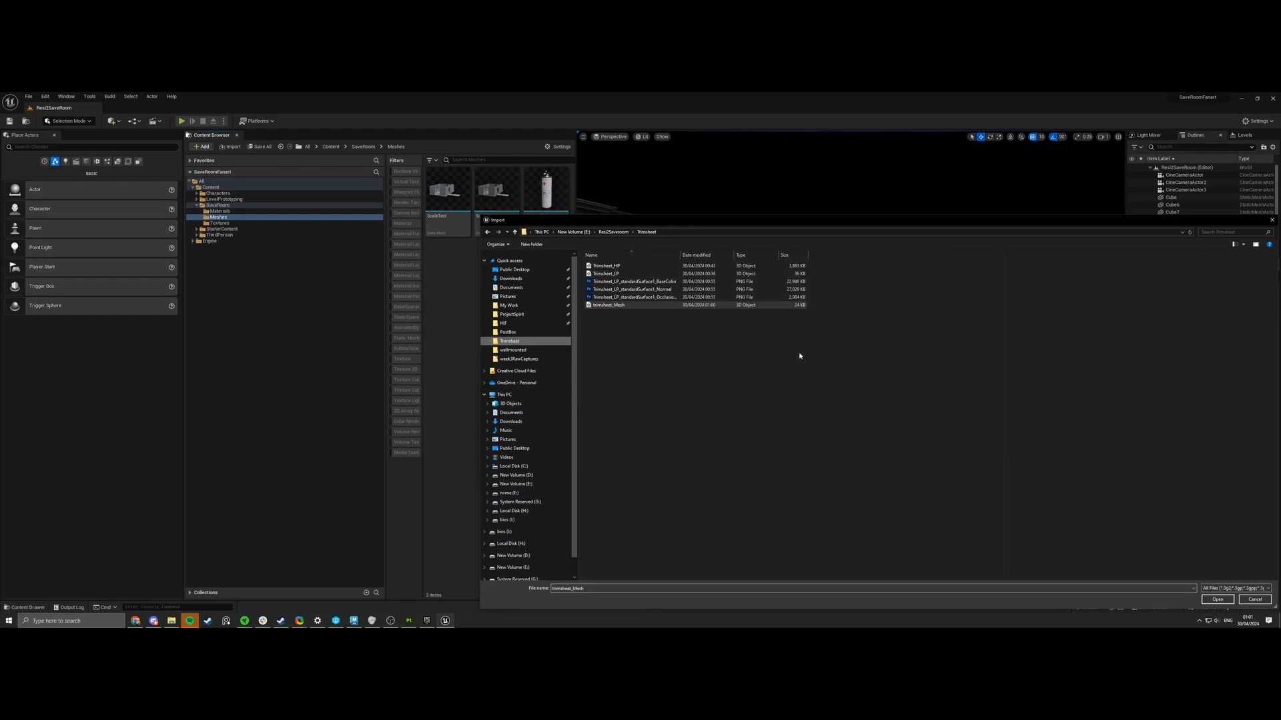
pyautogui.keyDown('shift'); pyautogui.click(634, 282); pyautogui.keyUp('shift')
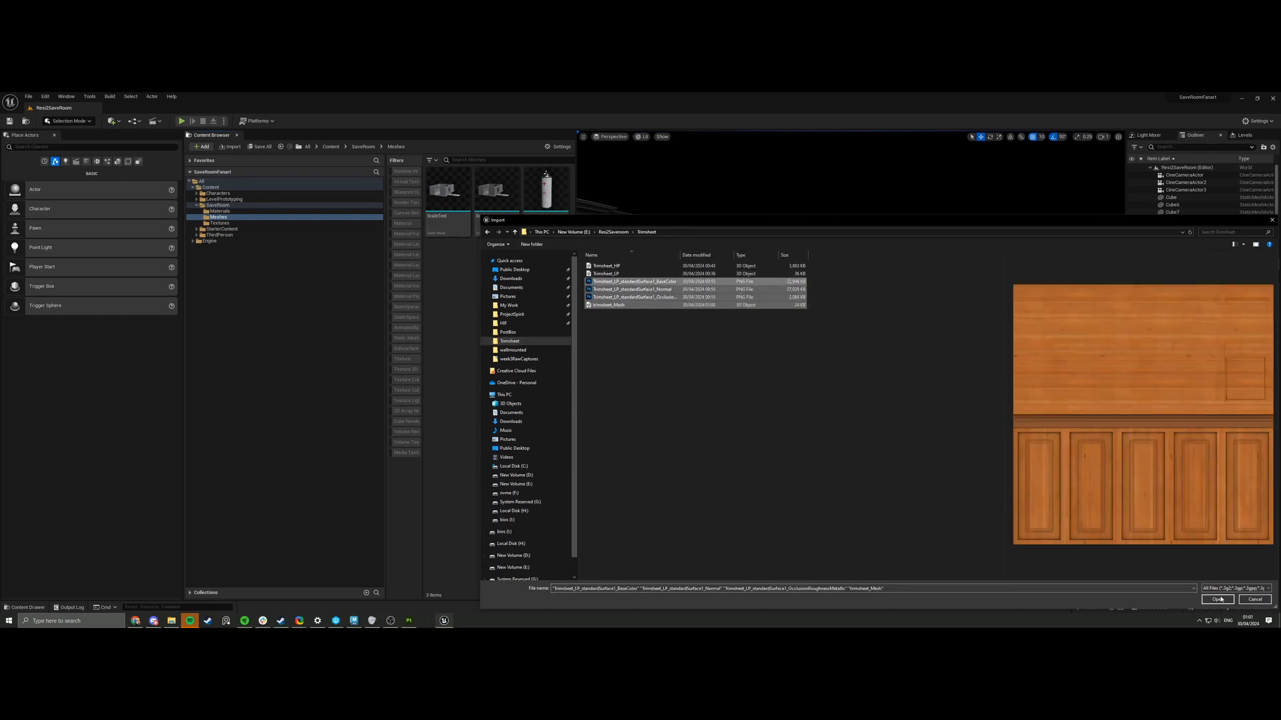
pyautogui.click(1218, 600)
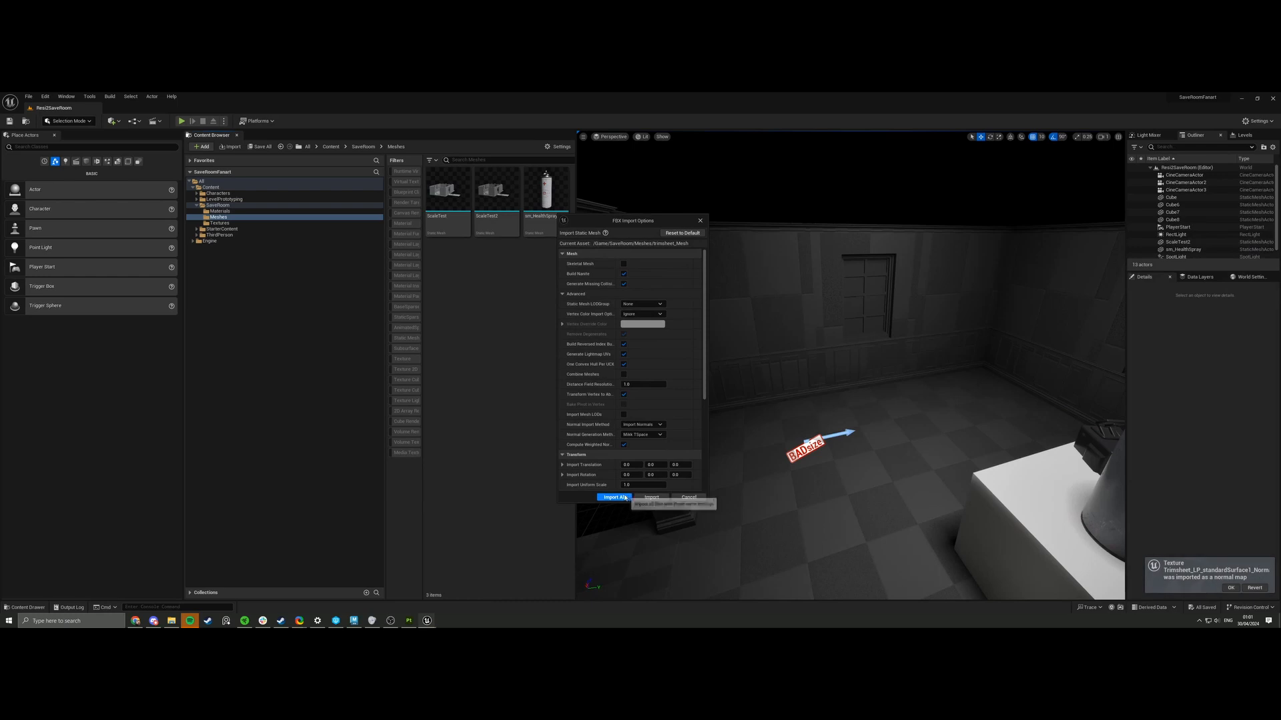
pyautogui.click(613, 498)
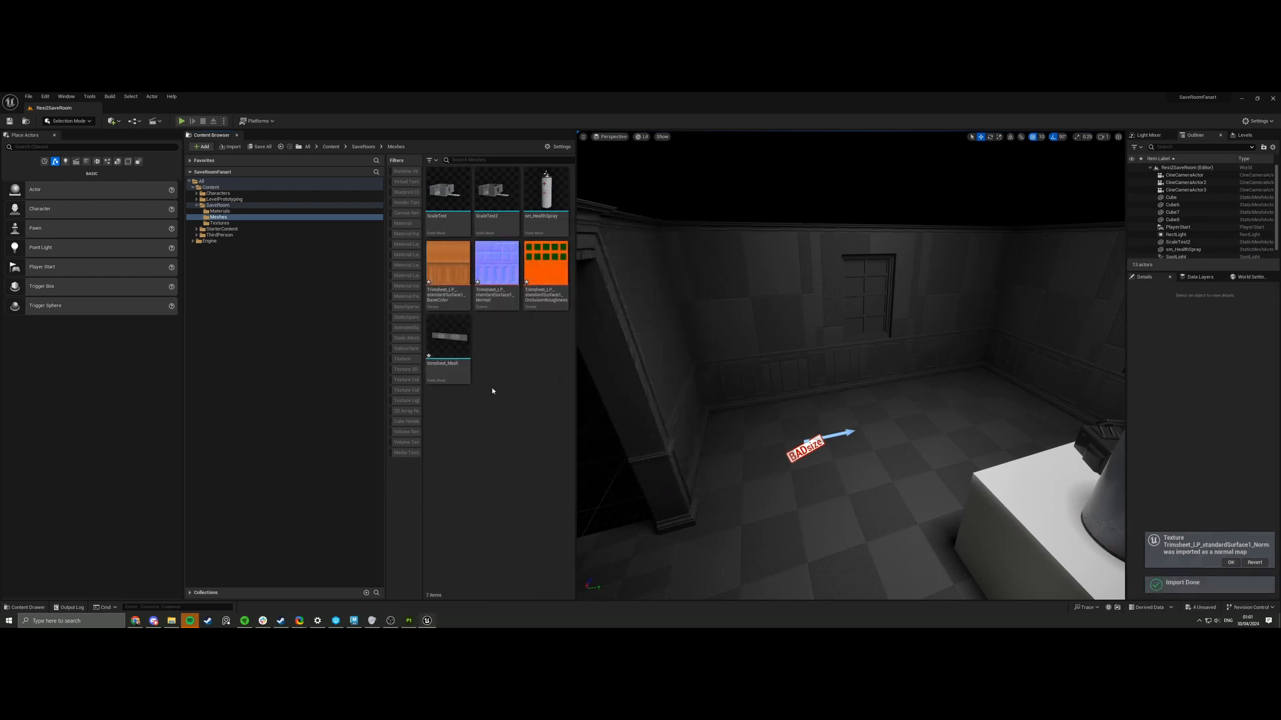
# Disable sRGB on the OcclusionRoughnessMetallic texture, save it, and check the Normal texture's compression and sRGB settings.
pyautogui.doubleClick(527, 267)
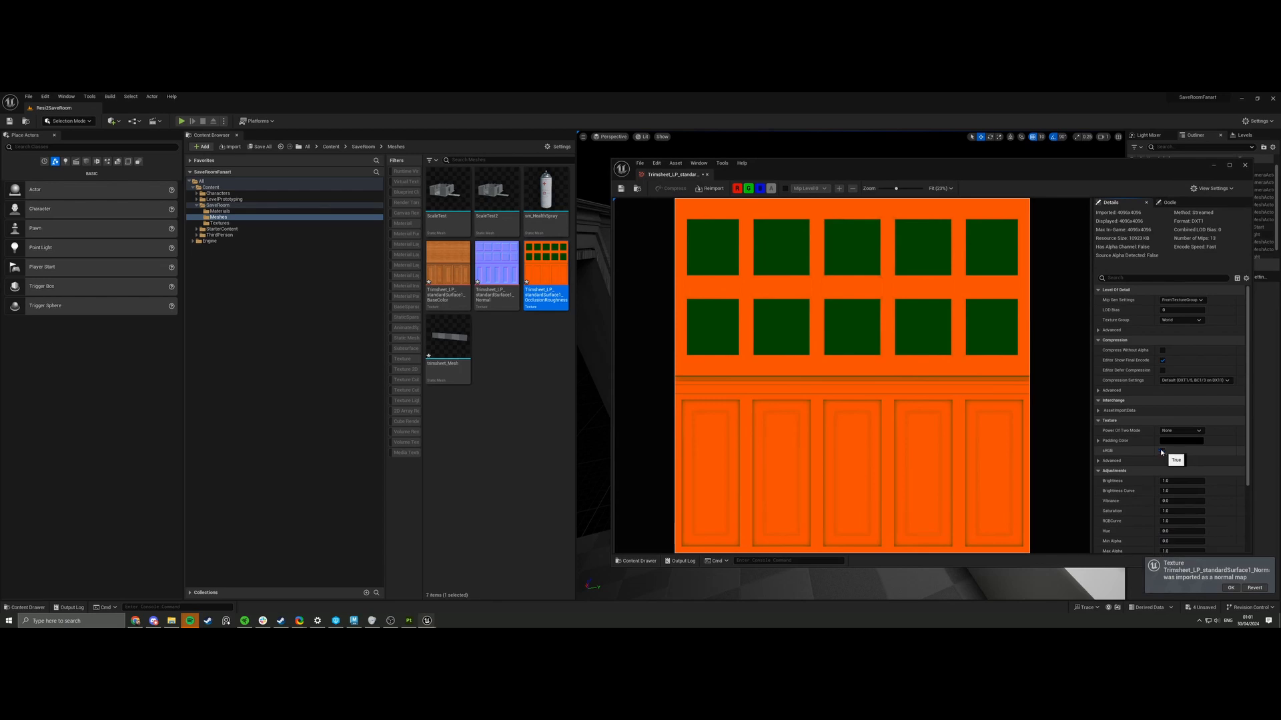
pyautogui.click(1163, 451)
pyautogui.click(622, 188)
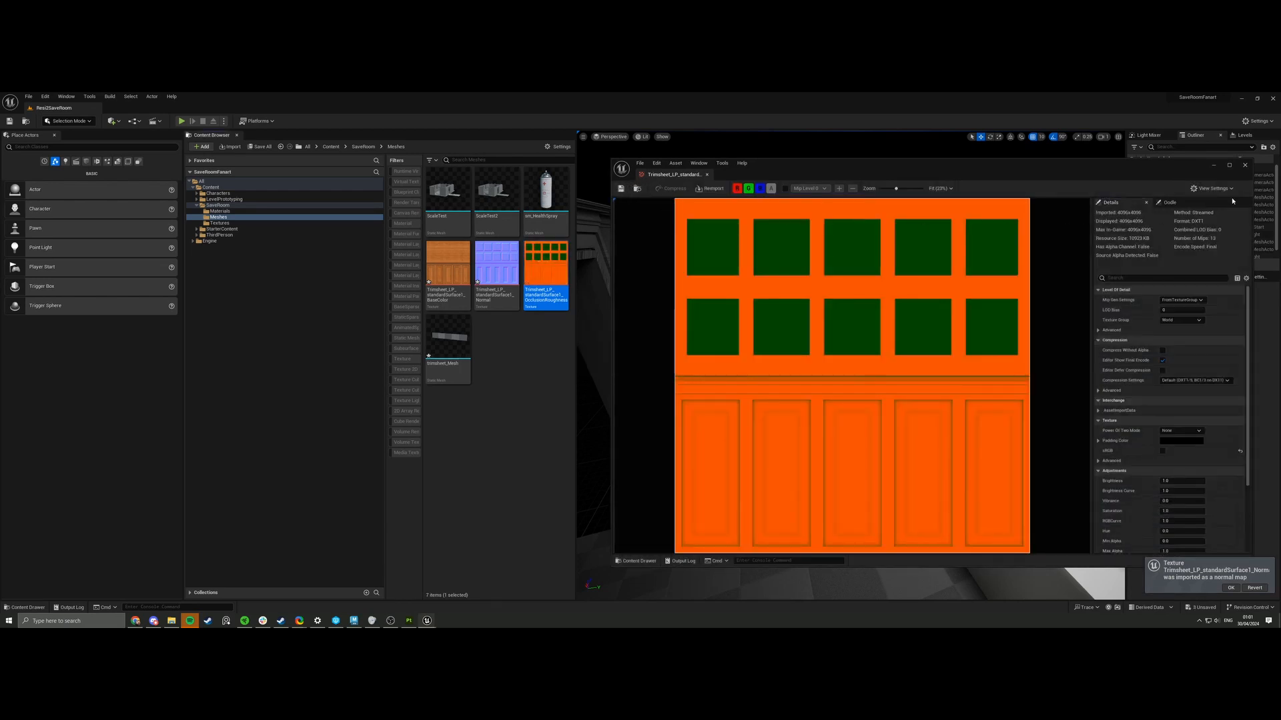
pyautogui.click(1244, 165)
pyautogui.click(514, 368)
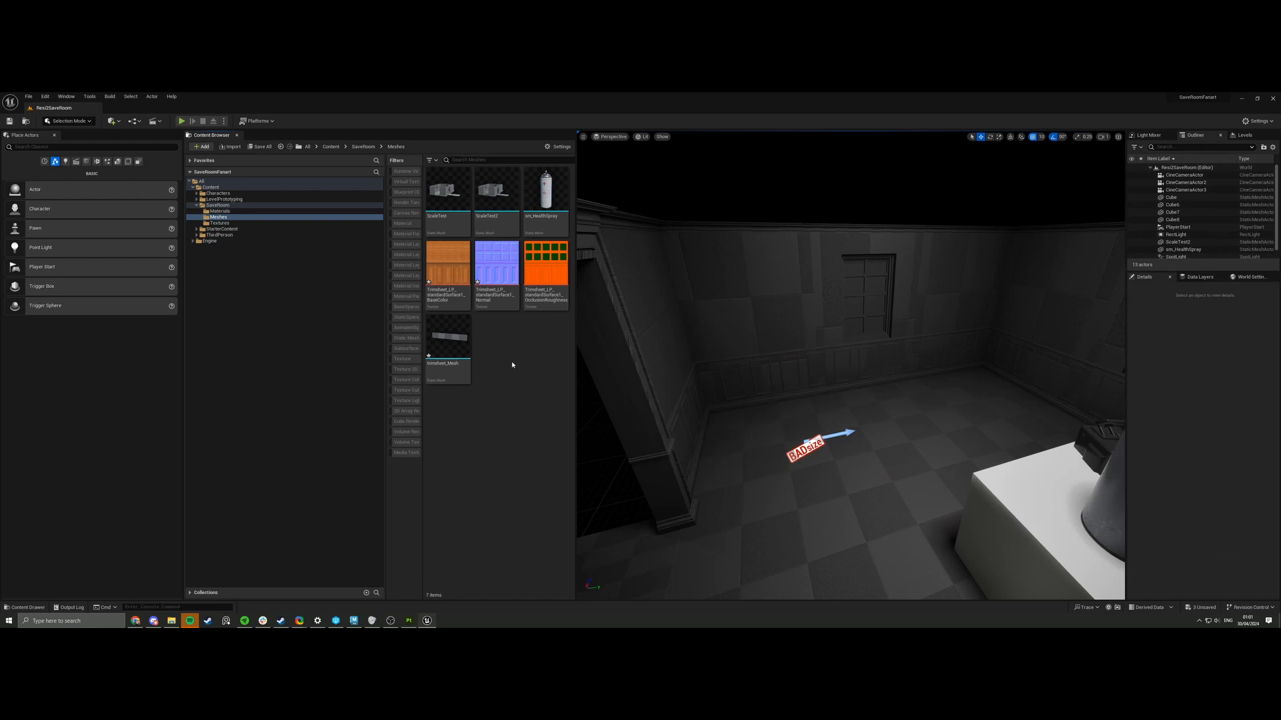
pyautogui.doubleClick(496, 270)
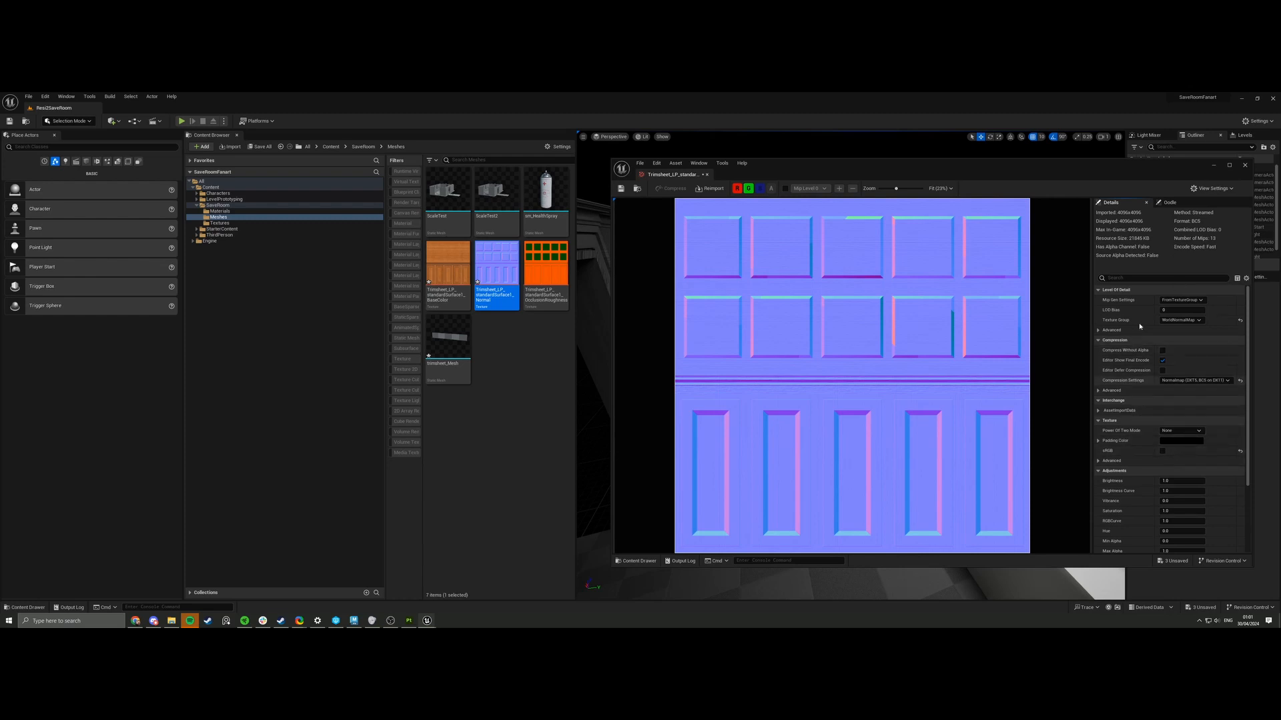
pyautogui.scroll(-3, 1133, 298)
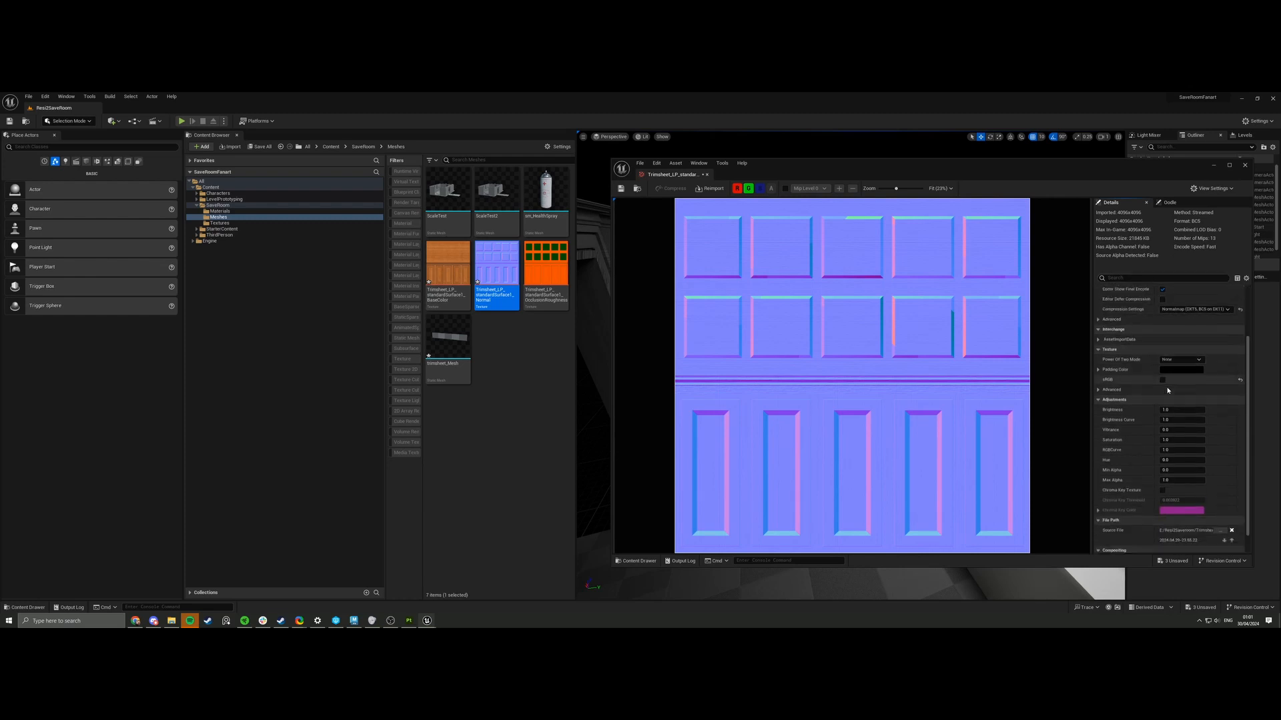
pyautogui.click(1245, 167)
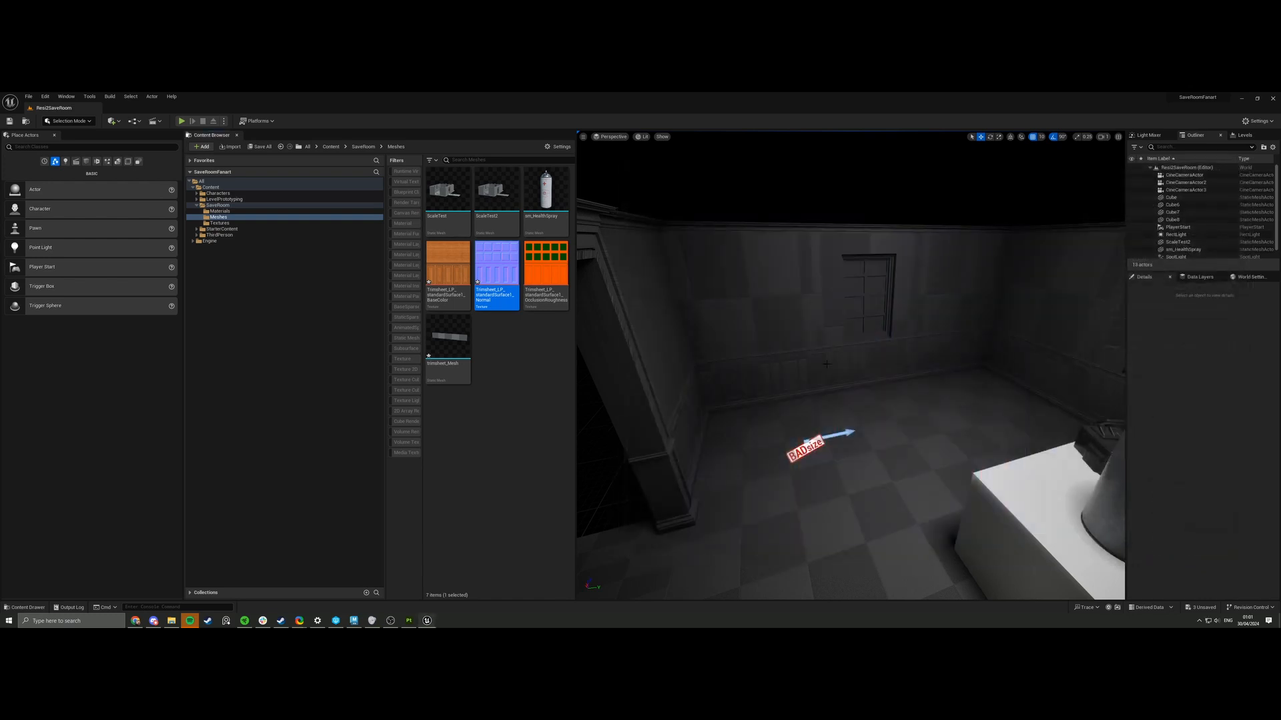
pyautogui.click(508, 362)
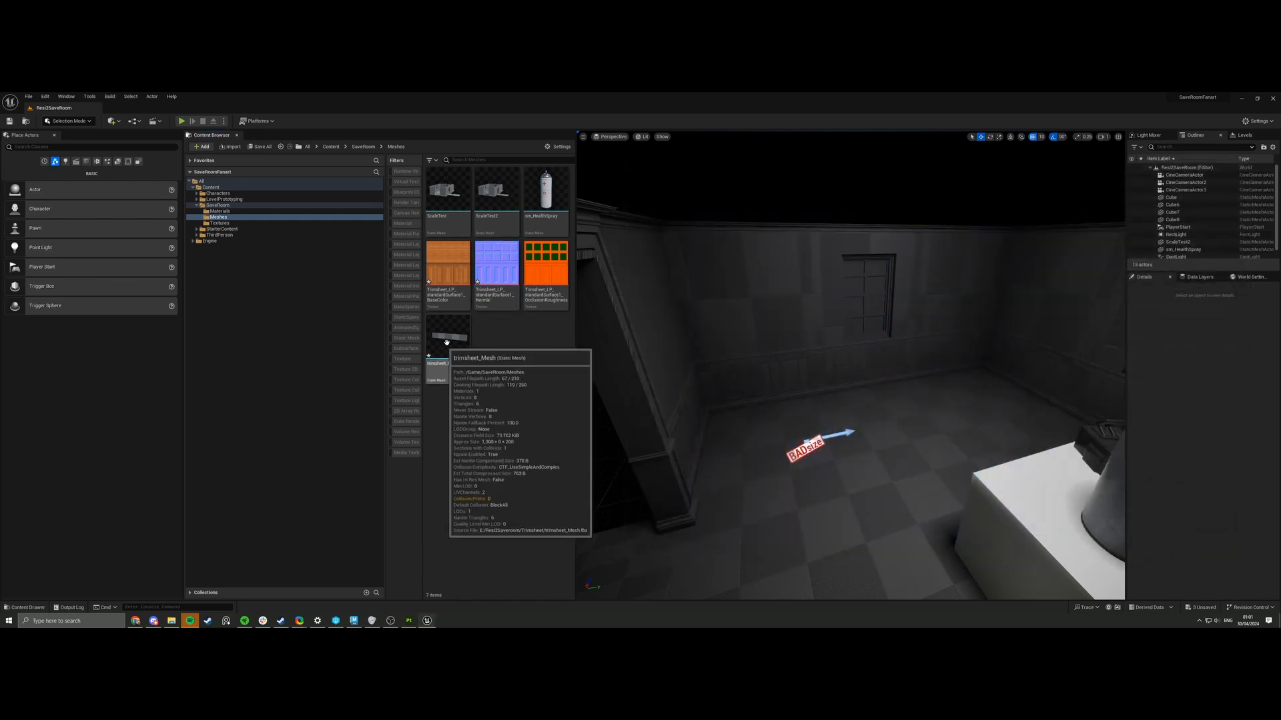
# Create a new material named trim in the Meshes folder.
pyautogui.rightClick(504, 370)
pyautogui.click(532, 430)
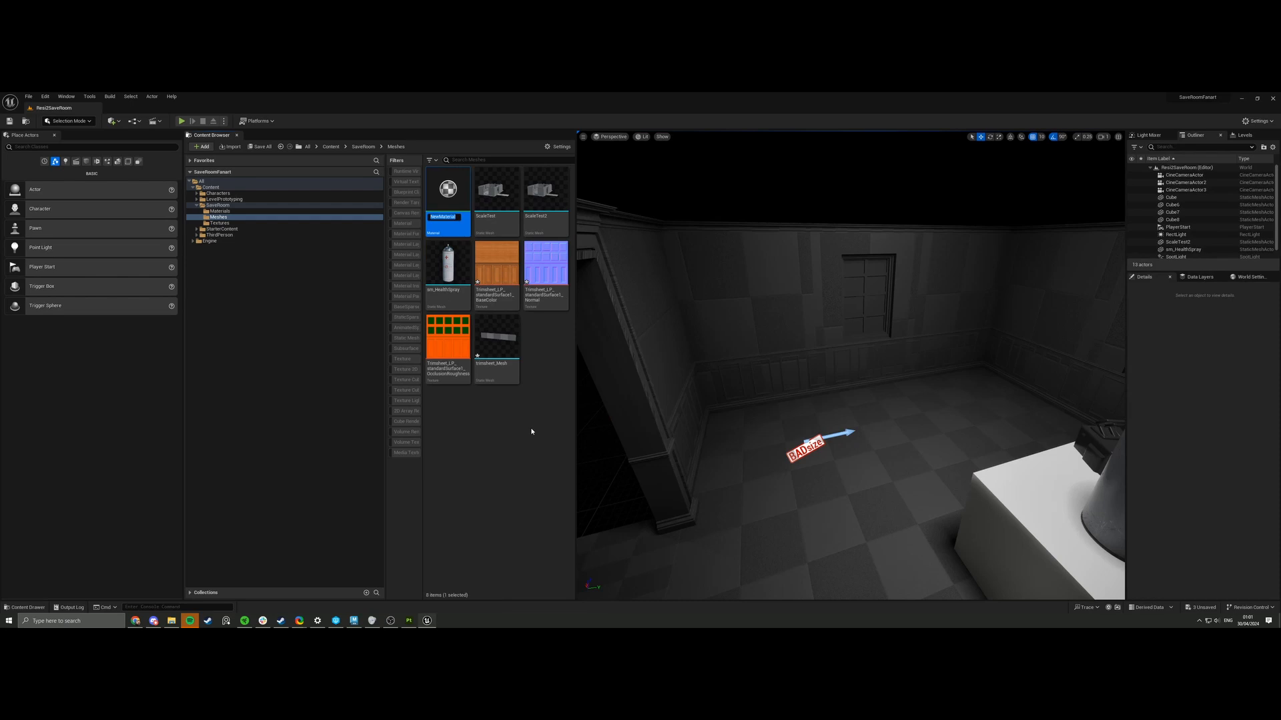
pyautogui.write('trim')
pyautogui.press('Return')
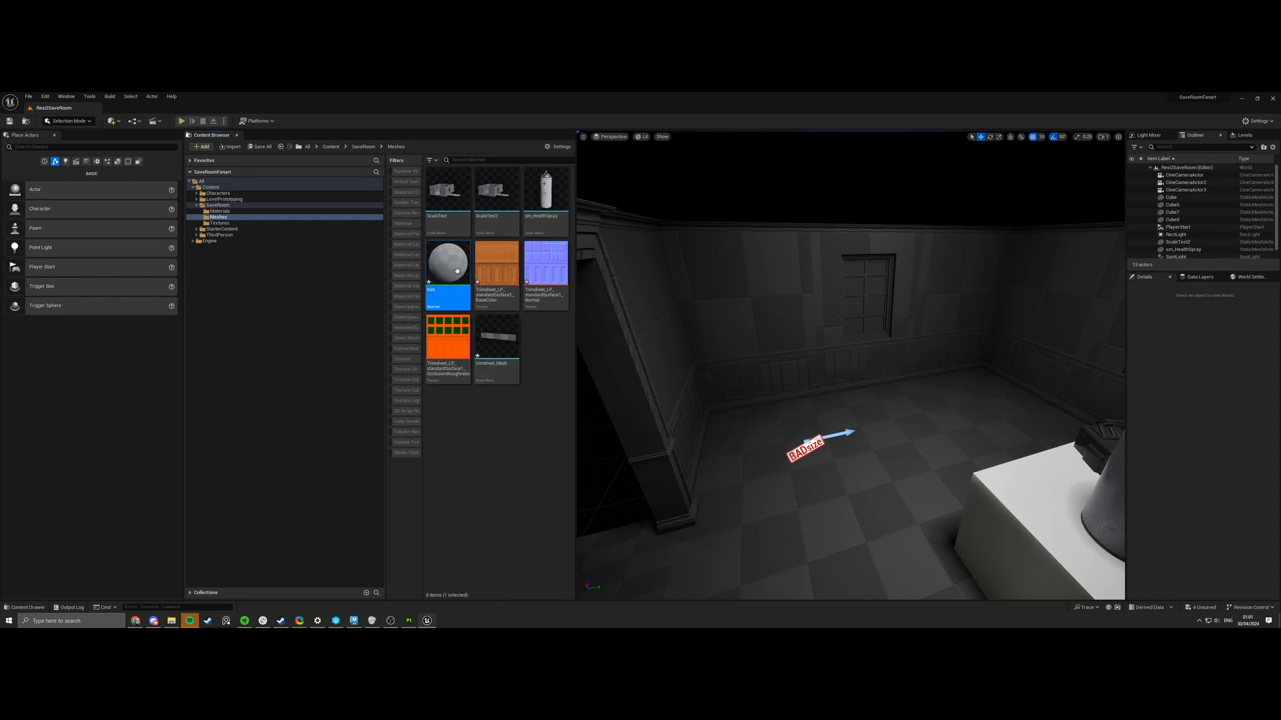
# Add the three trim sheet textures to the trim material, connect them to Base Color, Normal, Ambient Occlusion, Roughness and Metallic, and save it.
pyautogui.click(496, 266)
pyautogui.keyDown('shift'); pyautogui.click(449, 347); pyautogui.keyUp('shift')
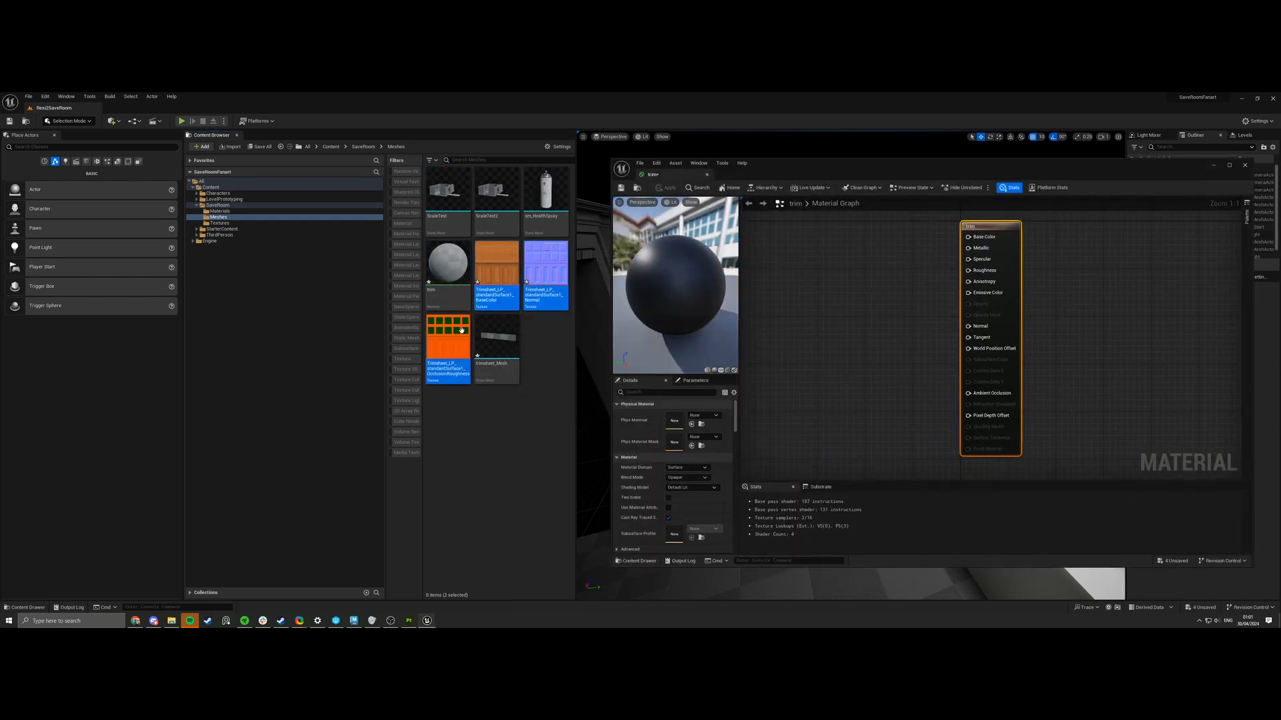
pyautogui.moveTo(463, 330); pyautogui.dragTo(969, 237)
pyautogui.moveTo(914, 330); pyautogui.dragTo(875, 358)
pyautogui.moveTo(906, 380); pyautogui.dragTo(968, 270)
pyautogui.moveTo(906, 401); pyautogui.dragTo(969, 248)
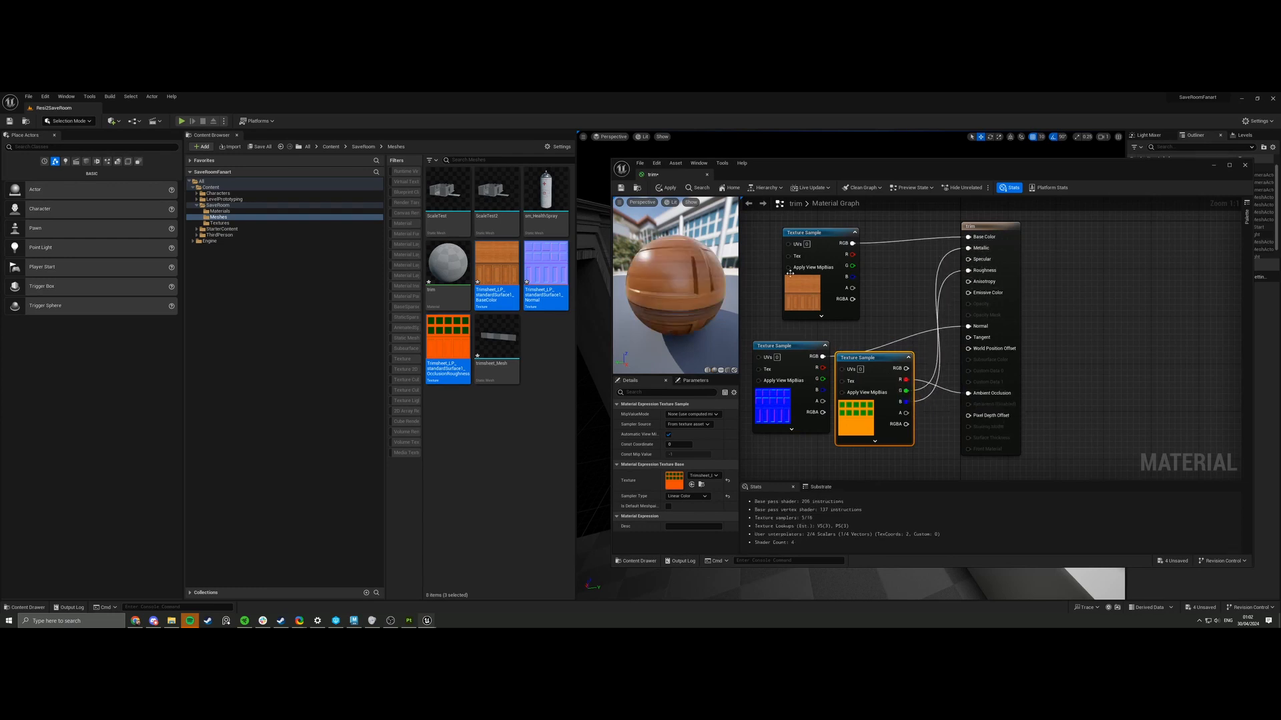
pyautogui.click(624, 188)
pyautogui.click(1245, 166)
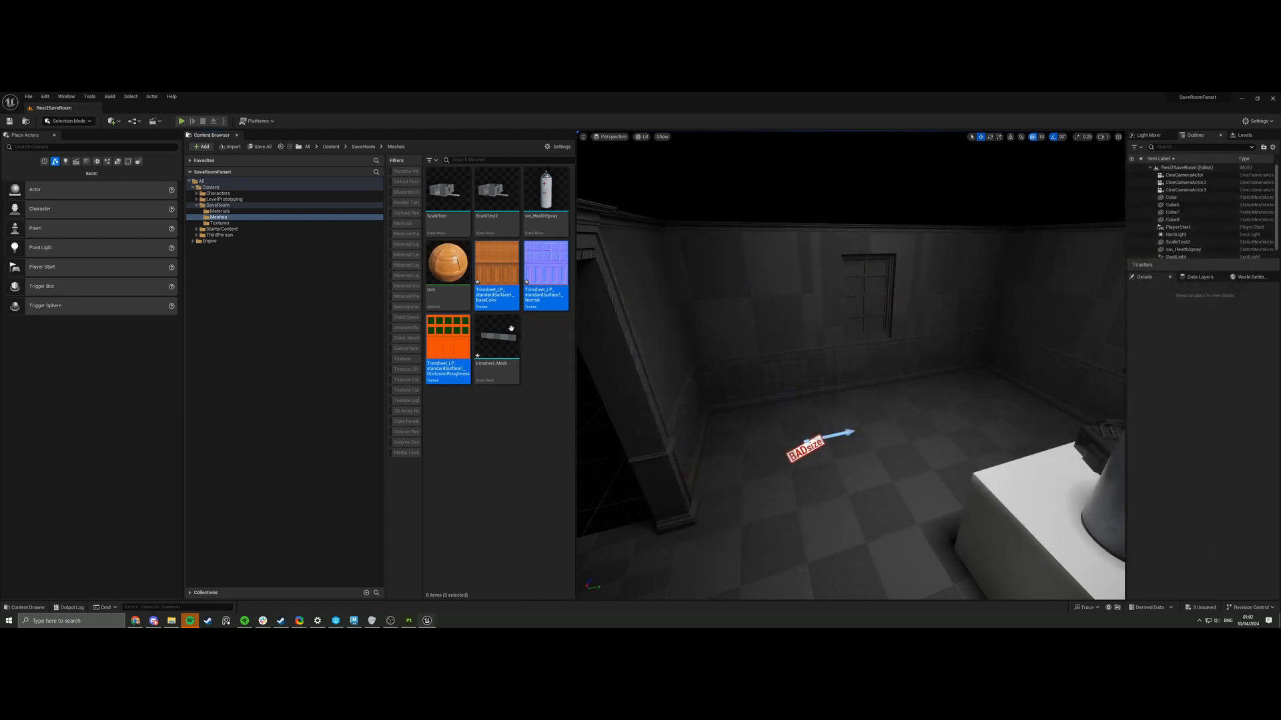
# Assign the trim material to the material slot of trimsheet_Mesh and close the mesh editor.
pyautogui.doubleClick(497, 343)
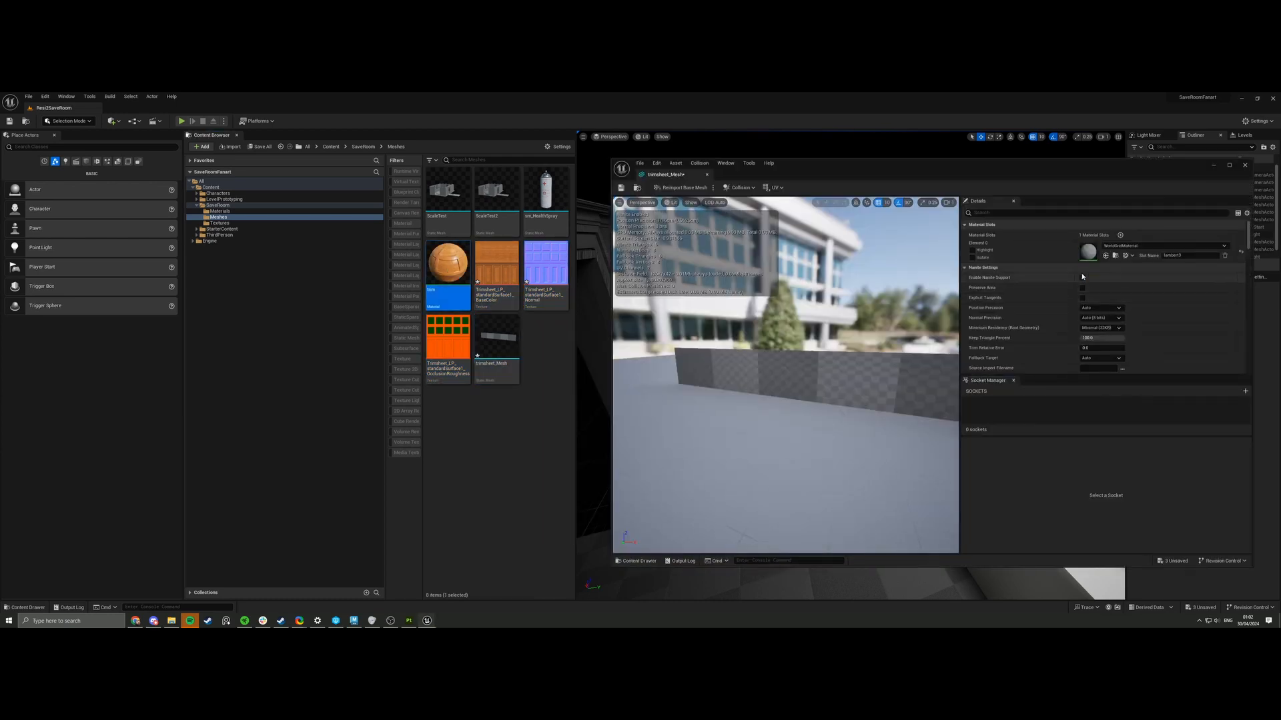
pyautogui.click(1106, 255)
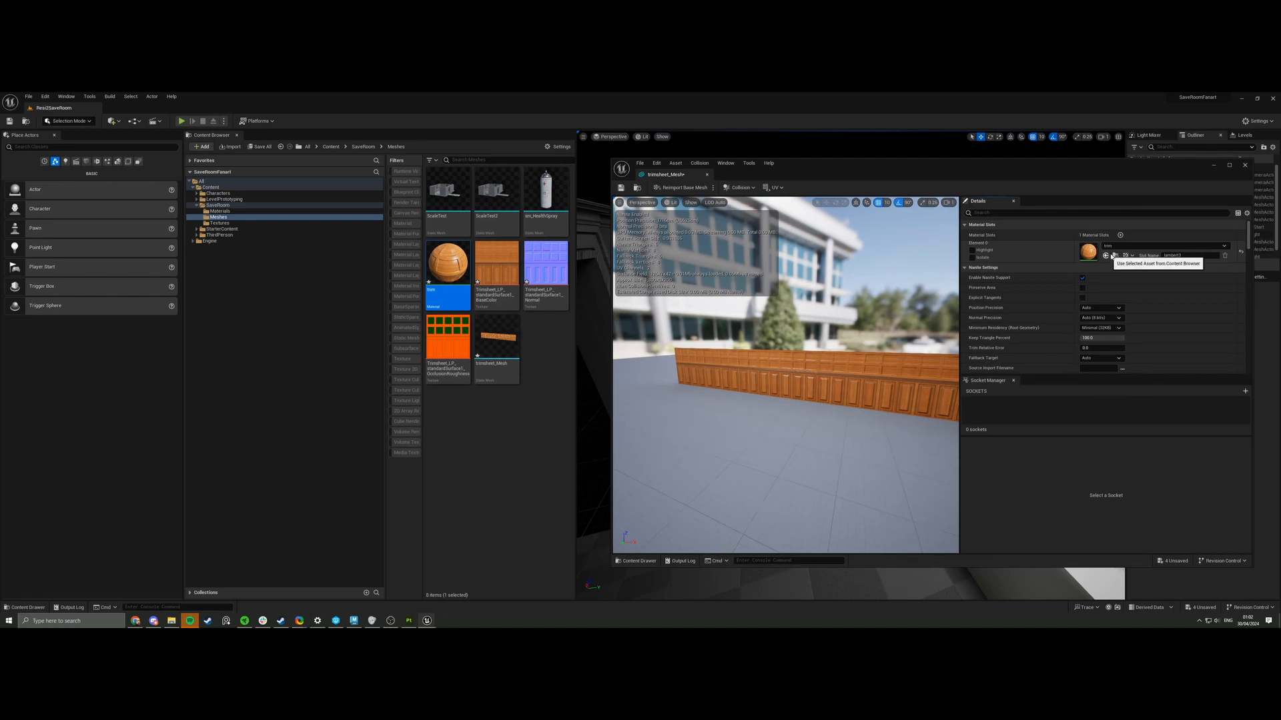
pyautogui.click(1245, 166)
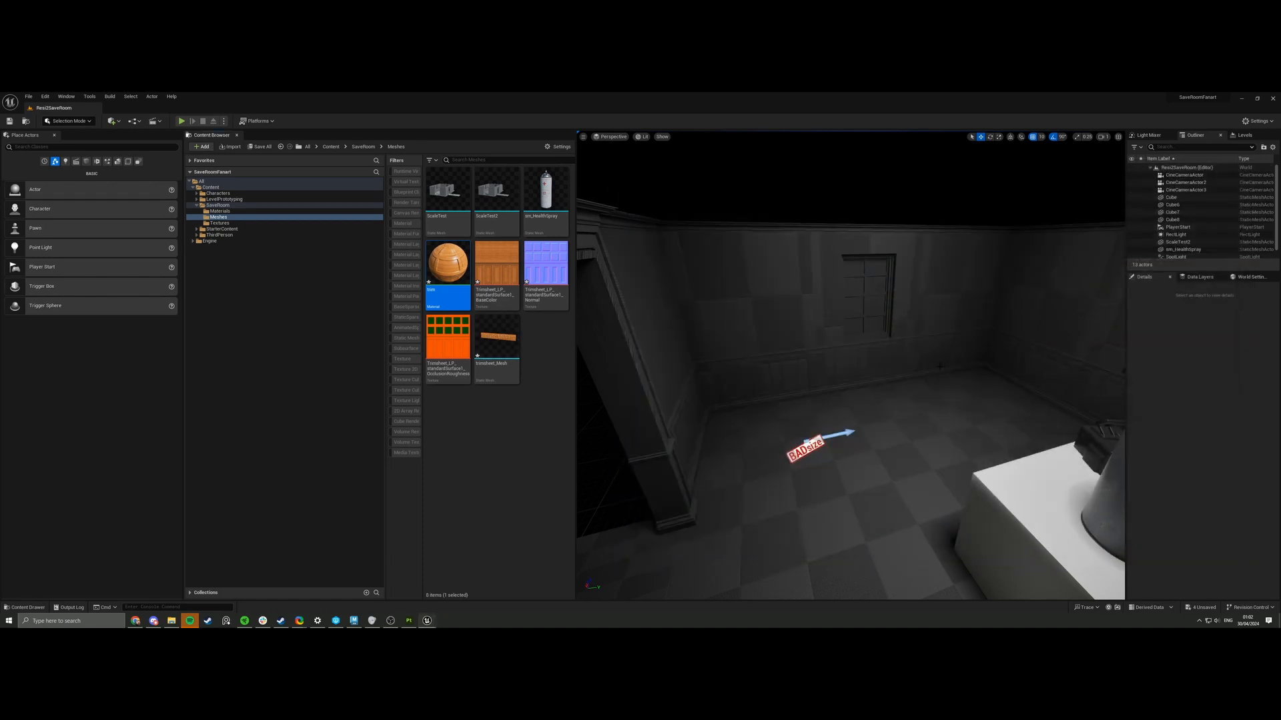
# Place trimsheet_Mesh in the level along the wall with the small window and view it from closer up.
pyautogui.moveTo(504, 359); pyautogui.dragTo(724, 413)
pyautogui.press('w')
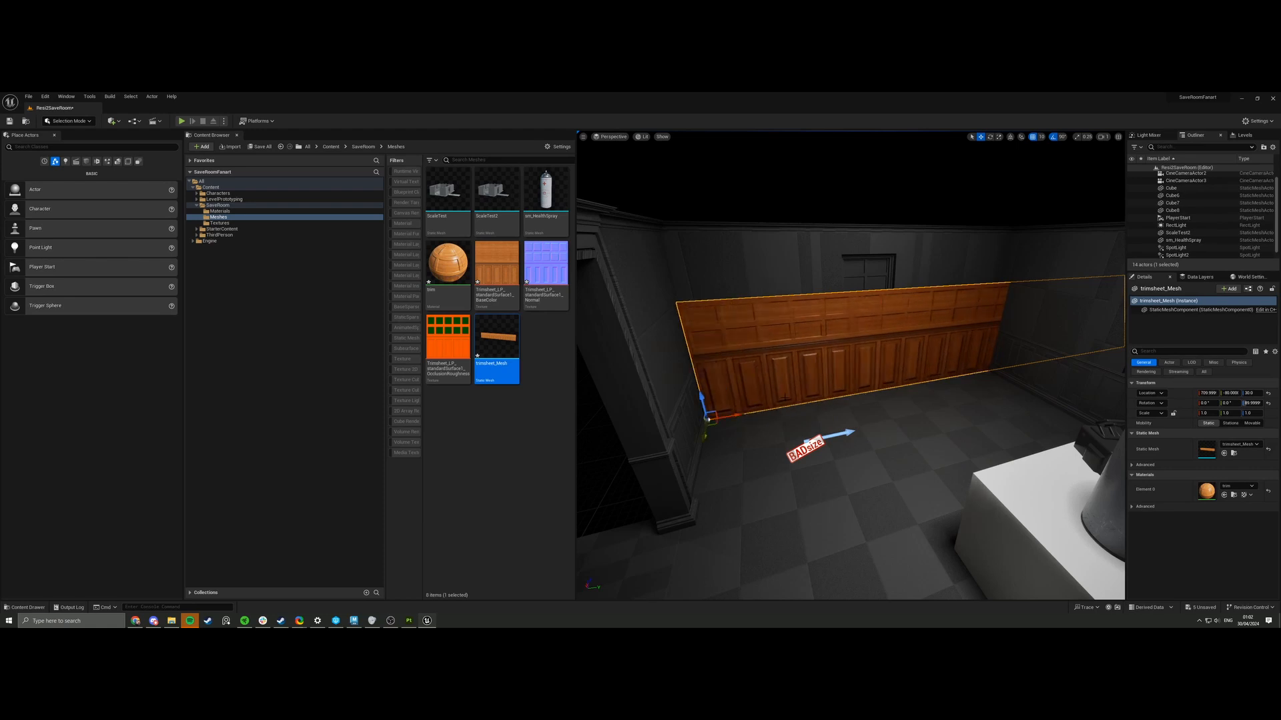
pyautogui.press('w')
pyautogui.moveTo(727, 412); pyautogui.dragTo(790, 297, button='right')
pyautogui.scroll(-2, 721, 373)
pyautogui.press('w')
pyautogui.press('s')
pyautogui.press('a')
# Play the level full screen, walk the character along the panelled wall to judge its scale and look, and return to the normal editor view.
pyautogui.click(809, 501)
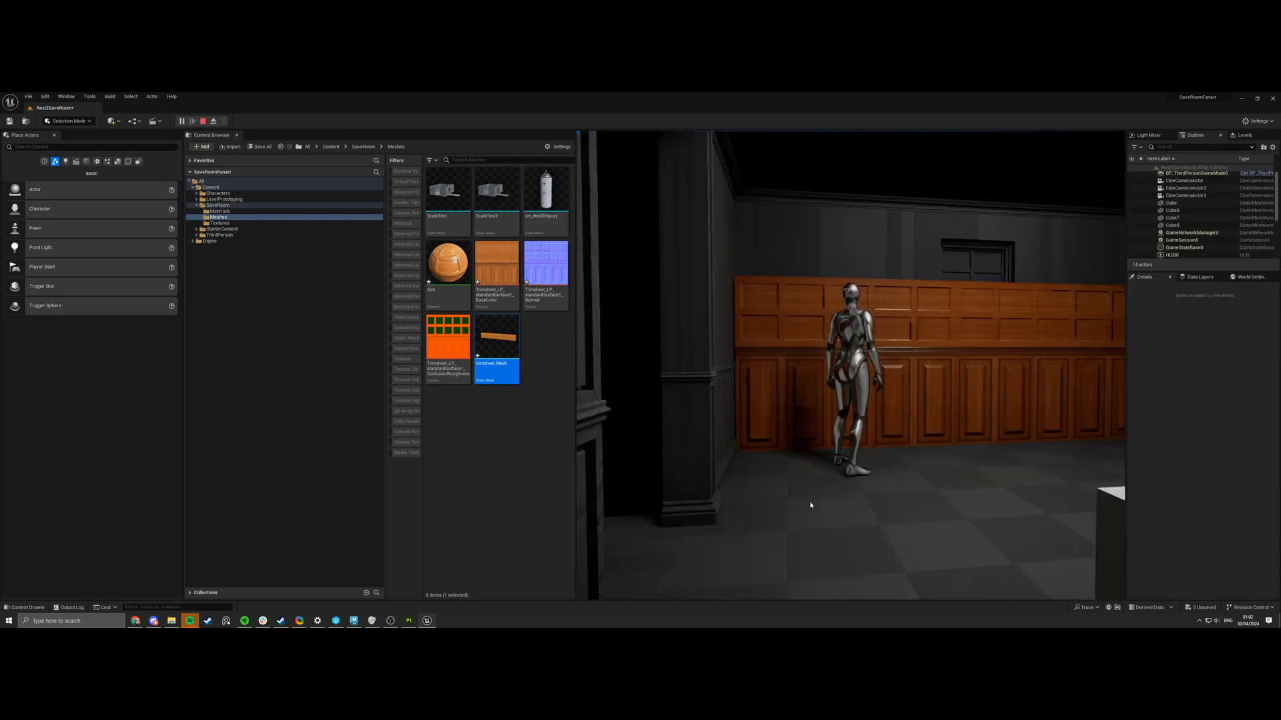
pyautogui.click(805, 503)
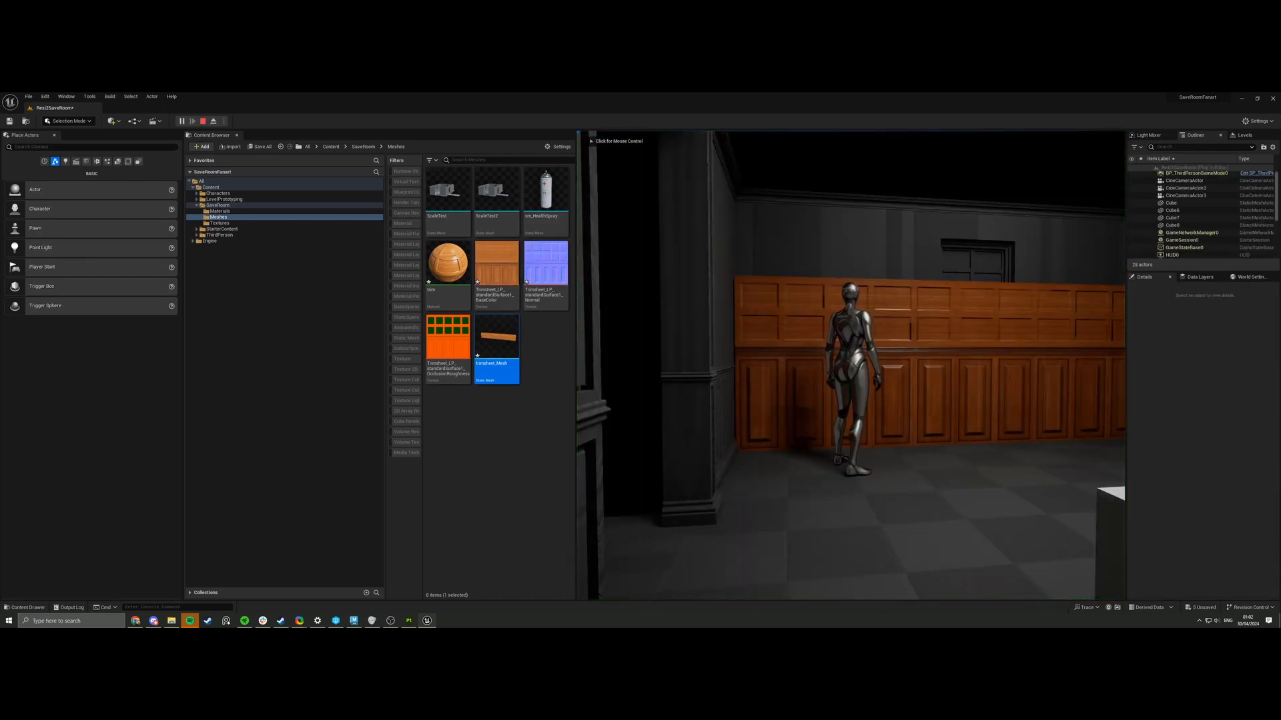
pyautogui.press('F11')
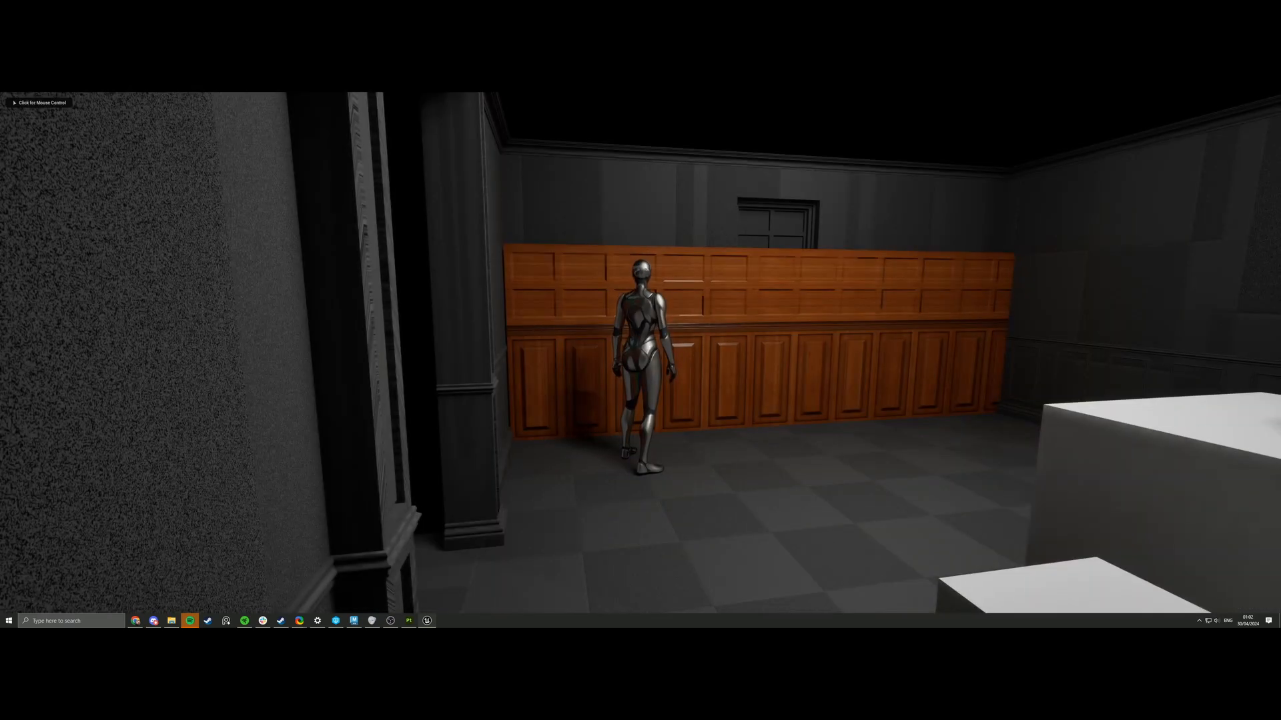
pyautogui.press('a')
pyautogui.press('d')
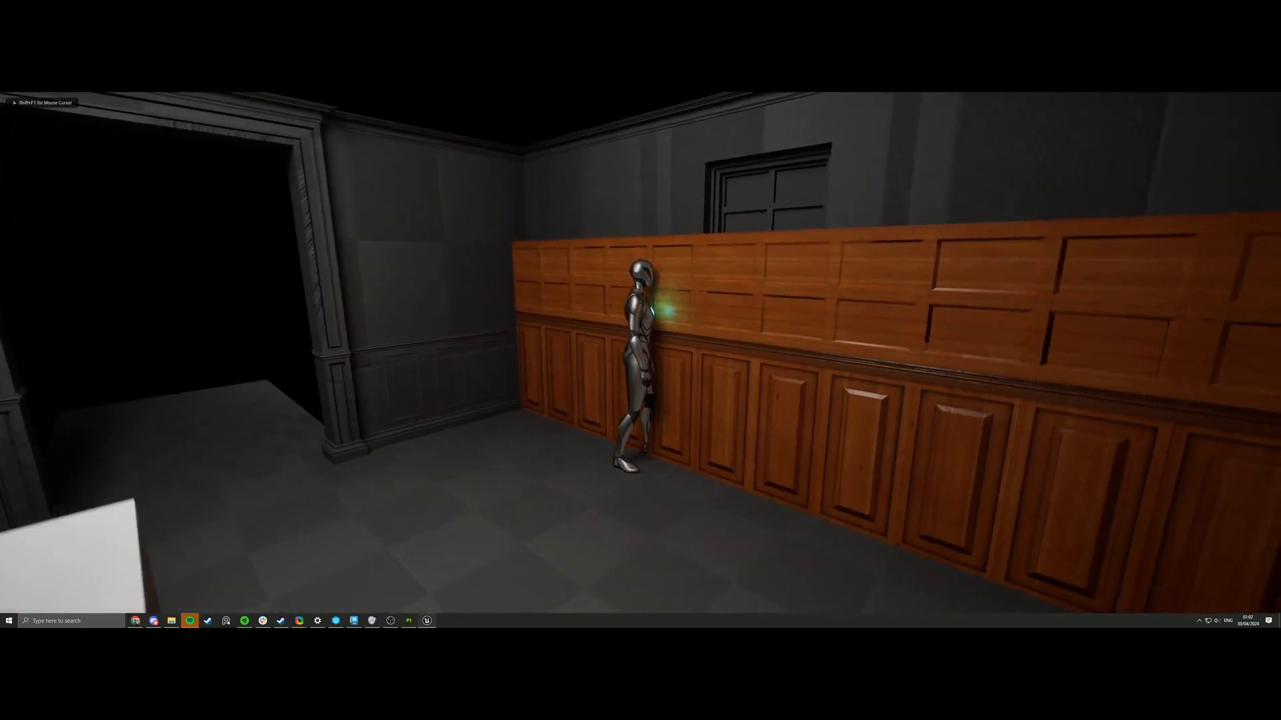
pyautogui.press('s')
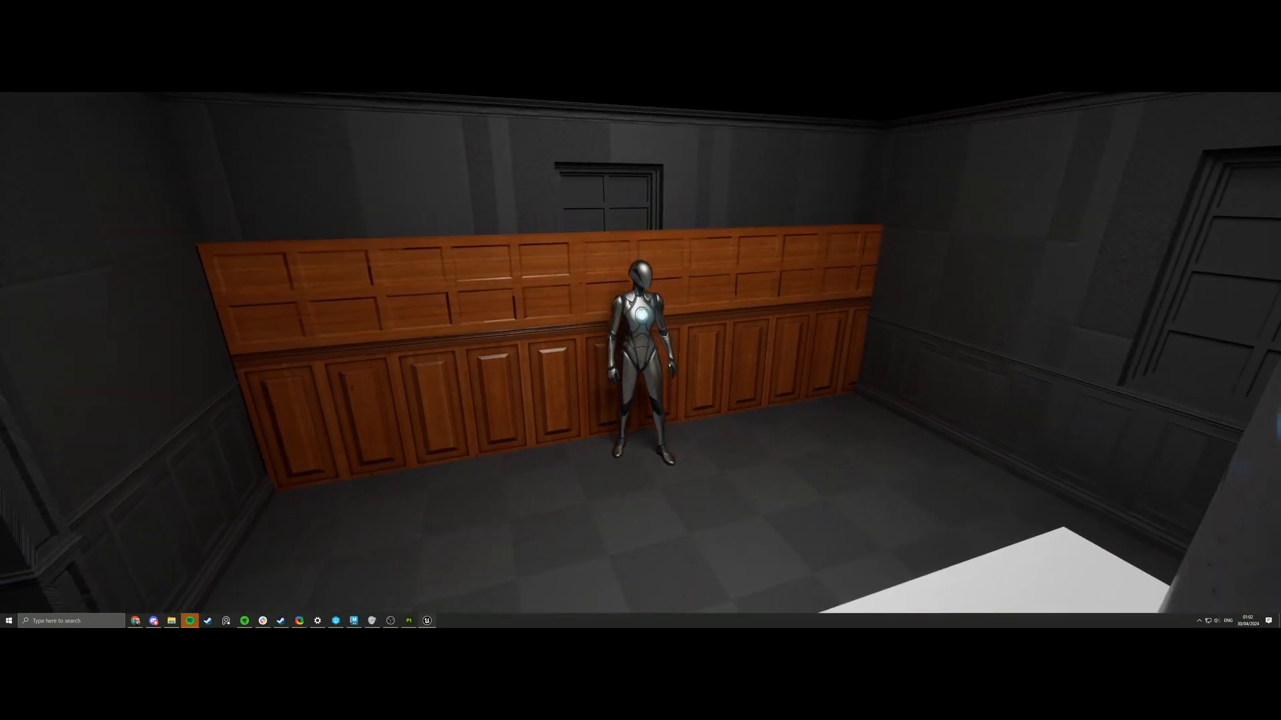
pyautogui.press('Escape')
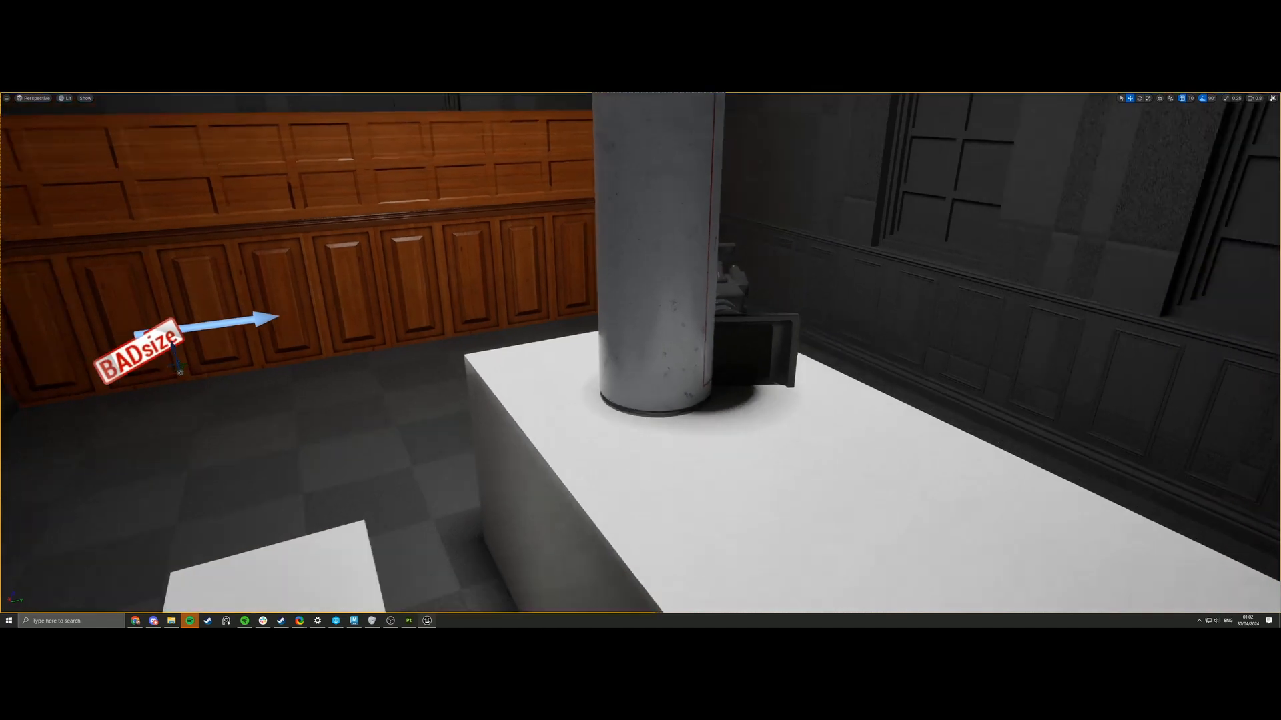
pyautogui.press('s')
pyautogui.moveTo(719, 422)
pyautogui.mouseDown(button='right')
pyautogui.moveTo(719, 407)
pyautogui.moveTo(719, 422)
pyautogui.mouseUp(button='right')
pyautogui.press('w')
pyautogui.press('F11')
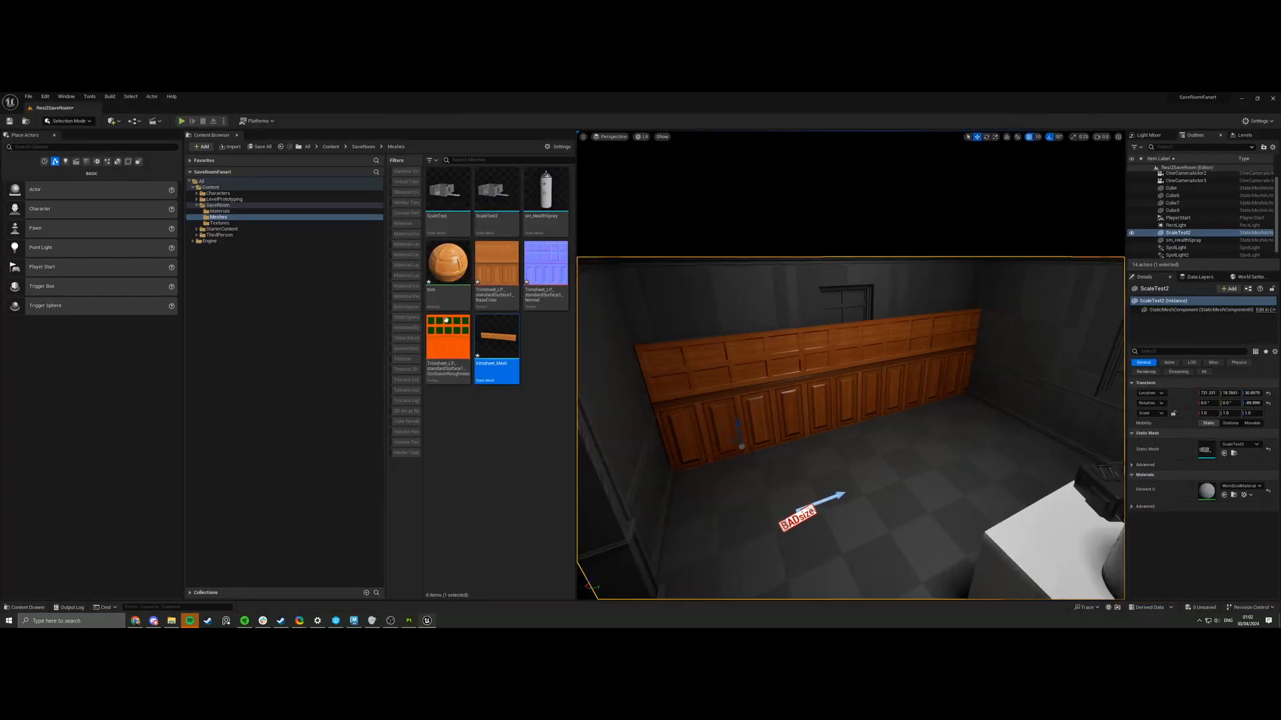
# Add a point light at floor level in front of the panelled wall and lower its intensity to about 1.8 cd.
pyautogui.click(65, 162)
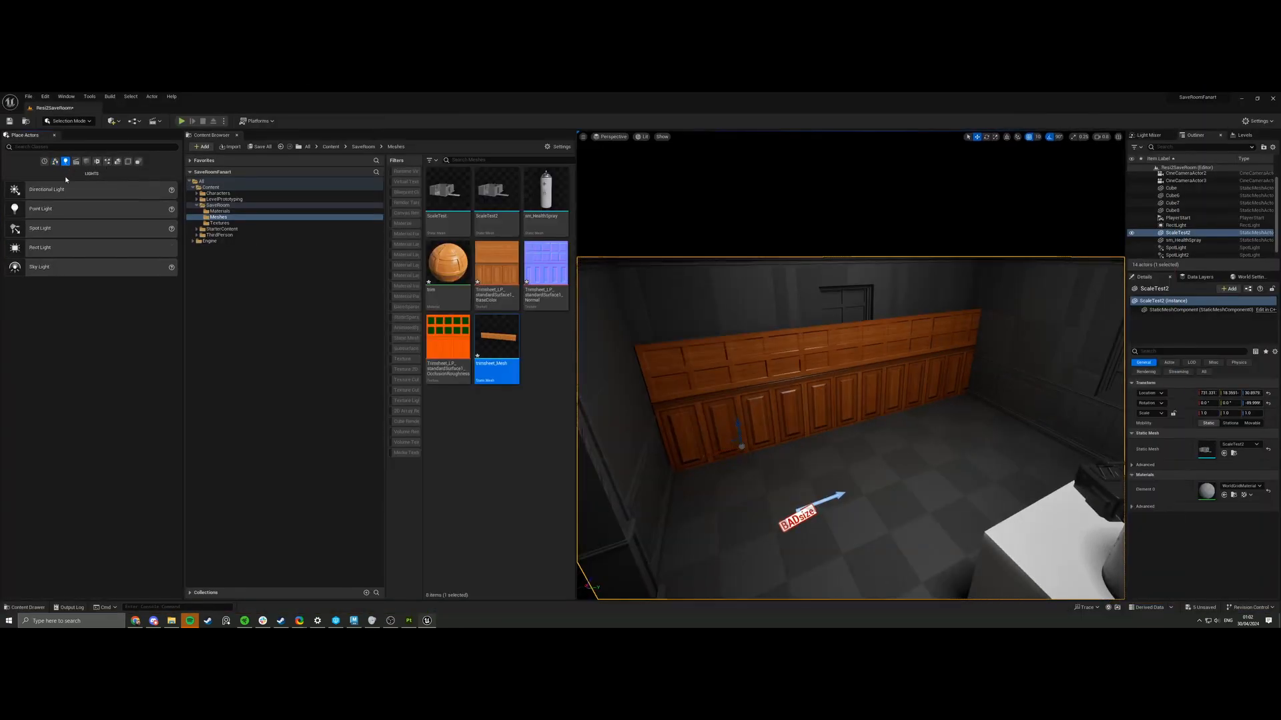
pyautogui.moveTo(55, 208); pyautogui.dragTo(801, 443)
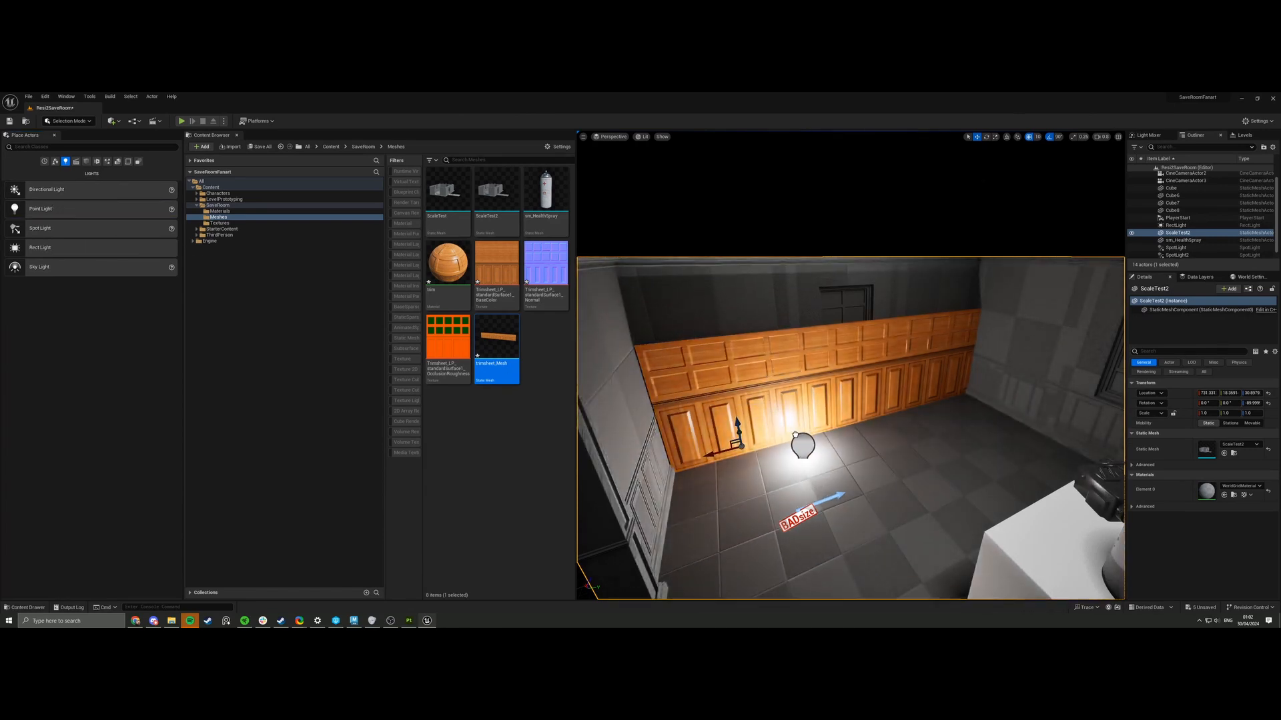
pyautogui.press('f')
pyautogui.press('w')
pyautogui.moveTo(807, 380)
pyautogui.mouseDown(button='right')
pyautogui.moveTo(834, 373)
pyautogui.moveTo(807, 381)
pyautogui.mouseUp(button='right')
pyautogui.scroll(-2, 807, 380)
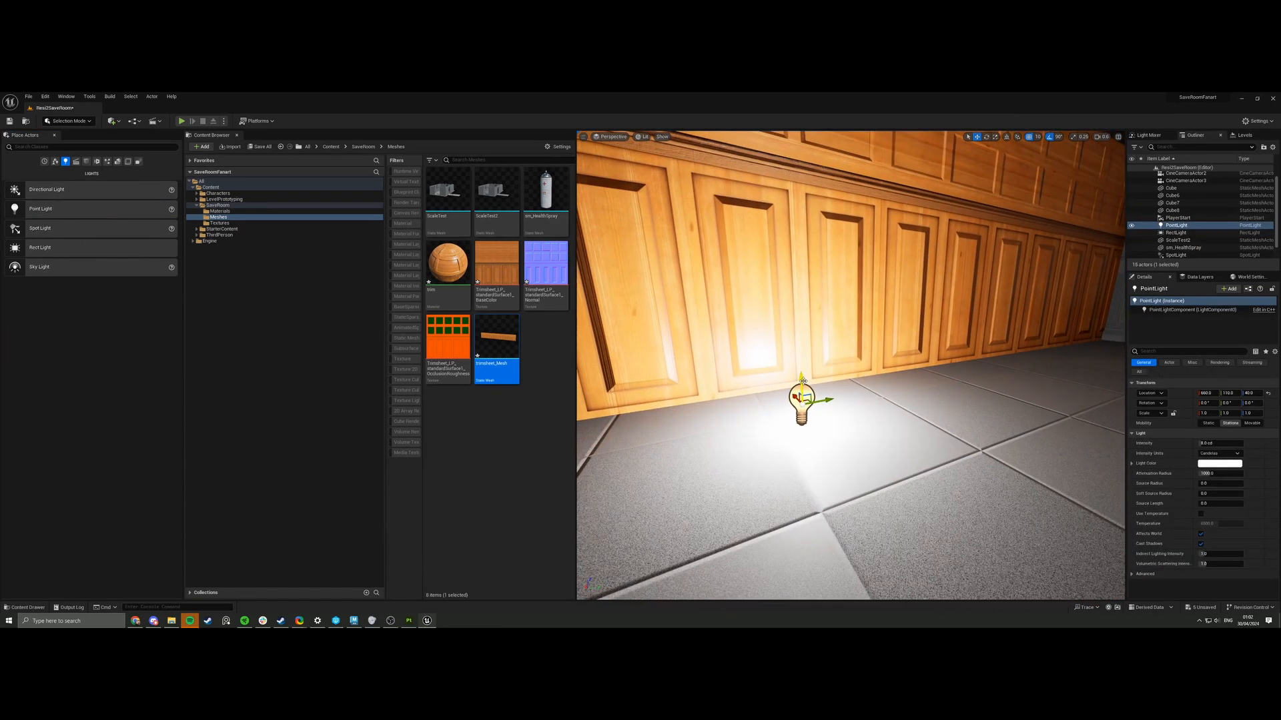
pyautogui.moveTo(1215, 444); pyautogui.dragTo(1202, 443)
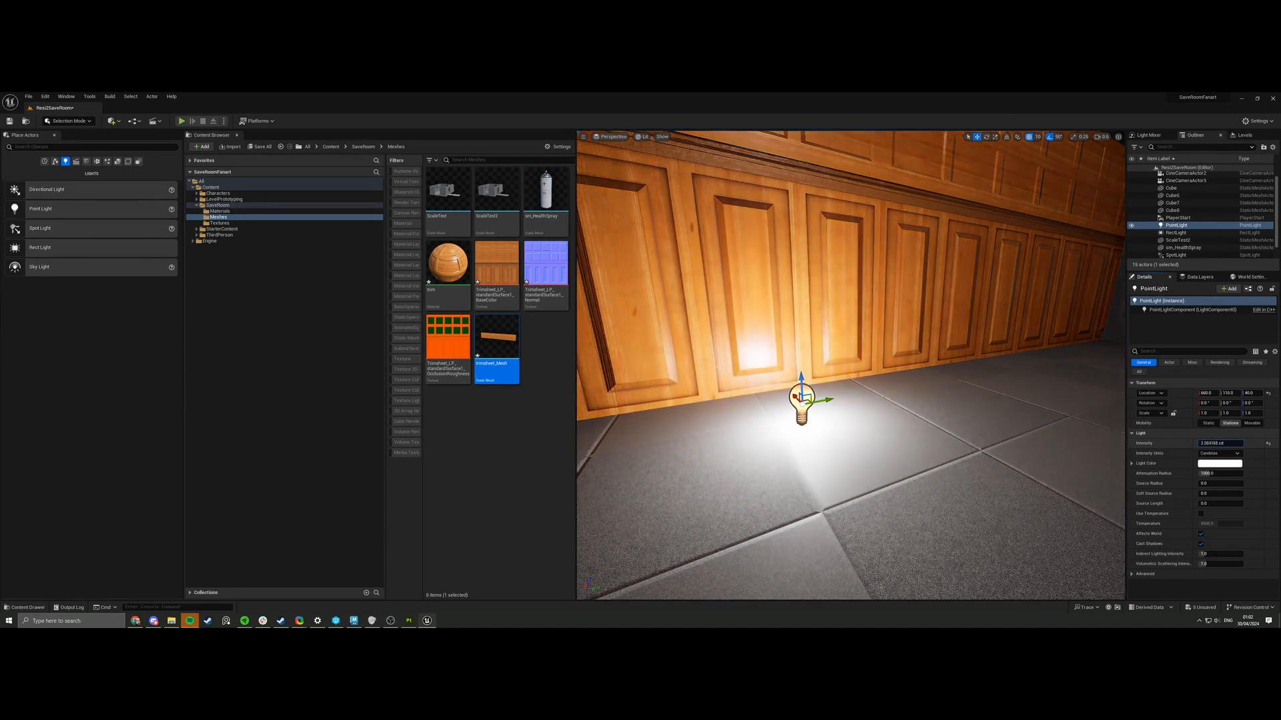
# Move the point light up the panelled wall and back down near the floor to check how the trim material reacts.
pyautogui.moveTo(800, 379); pyautogui.dragTo(898, 304)
pyautogui.moveTo(887, 253); pyautogui.dragTo(885, 141)
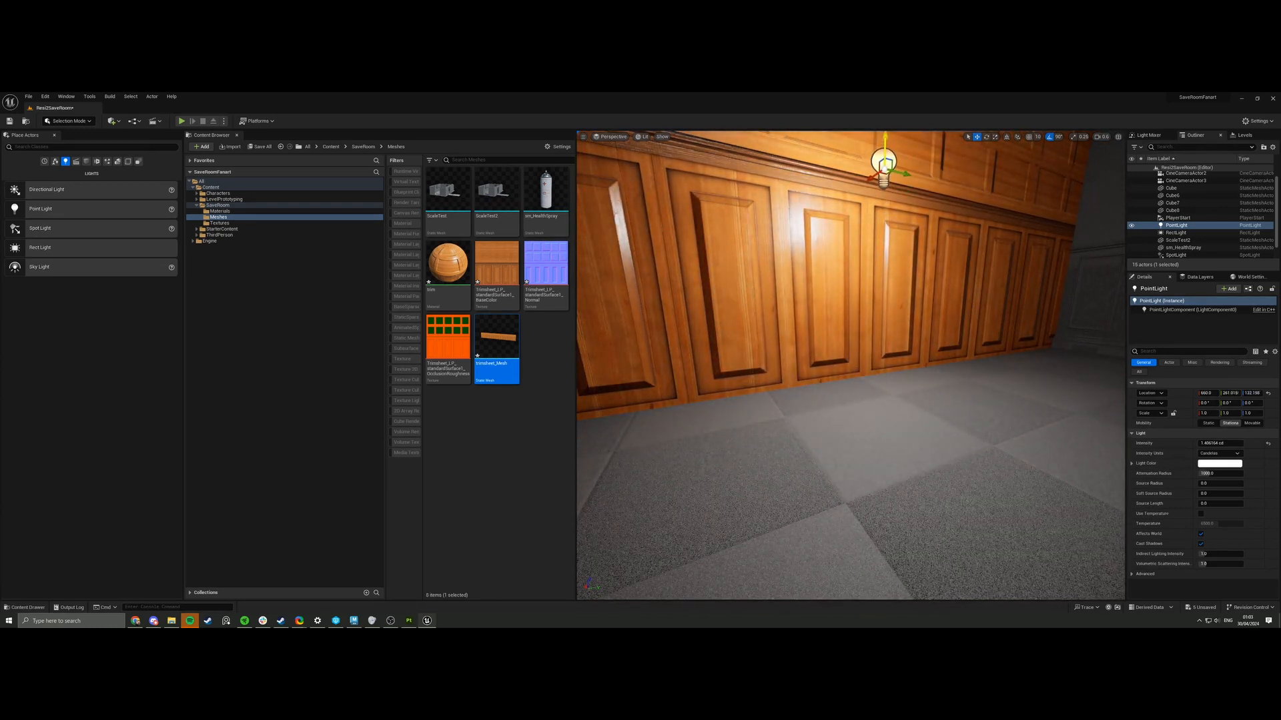
pyautogui.moveTo(868, 238); pyautogui.dragTo(868, 156, button='right')
pyautogui.moveTo(880, 323); pyautogui.dragTo(815, 444)
pyautogui.moveTo(694, 449); pyautogui.dragTo(721, 449)
pyautogui.moveTo(720, 448); pyautogui.dragTo(577, 448, button='right')
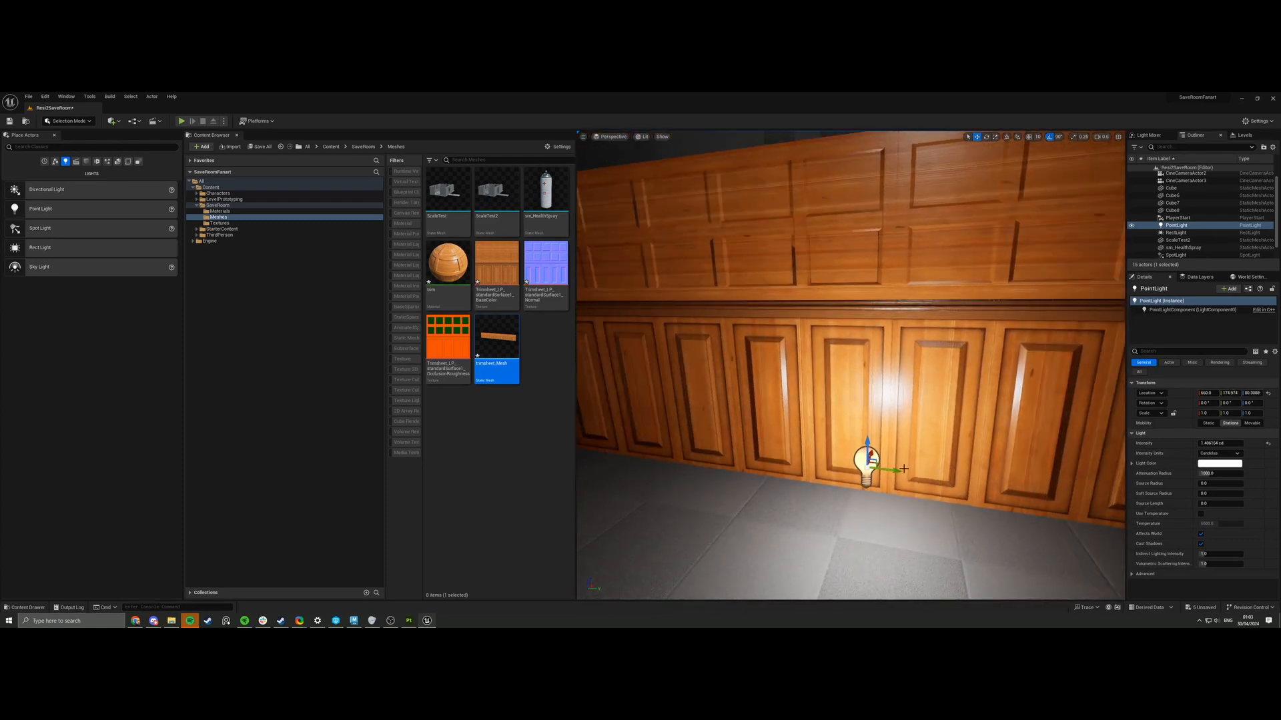
# Slide the point light sideways along the panelled wall and inspect the reflections and relief on the trim panels.
pyautogui.moveTo(895, 467); pyautogui.dragTo(621, 437)
pyautogui.moveTo(620, 436); pyautogui.dragTo(534, 433, button='right')
pyautogui.moveTo(800, 416); pyautogui.dragTo(648, 421)
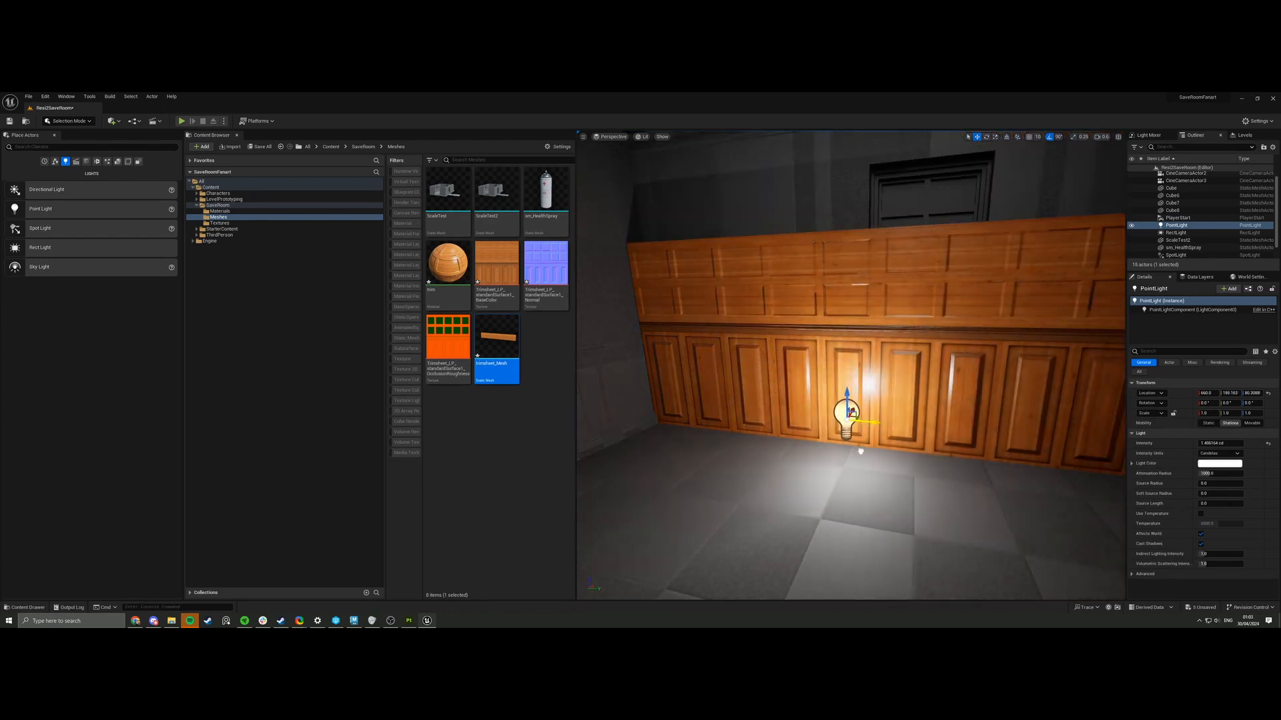
pyautogui.moveTo(860, 452)
pyautogui.mouseDown()
pyautogui.moveTo(707, 427)
pyautogui.moveTo(987, 453)
pyautogui.moveTo(764, 437)
pyautogui.moveTo(942, 434)
pyautogui.moveTo(865, 428)
pyautogui.mouseUp()
pyautogui.moveTo(865, 428); pyautogui.dragTo(834, 412, button='right')
pyautogui.press('w')
pyautogui.scroll(-2, 844, 430)
pyautogui.scroll(-3, 933, 427)
pyautogui.scroll(2, 1001, 407)
pyautogui.press('s')
pyautogui.press('s')
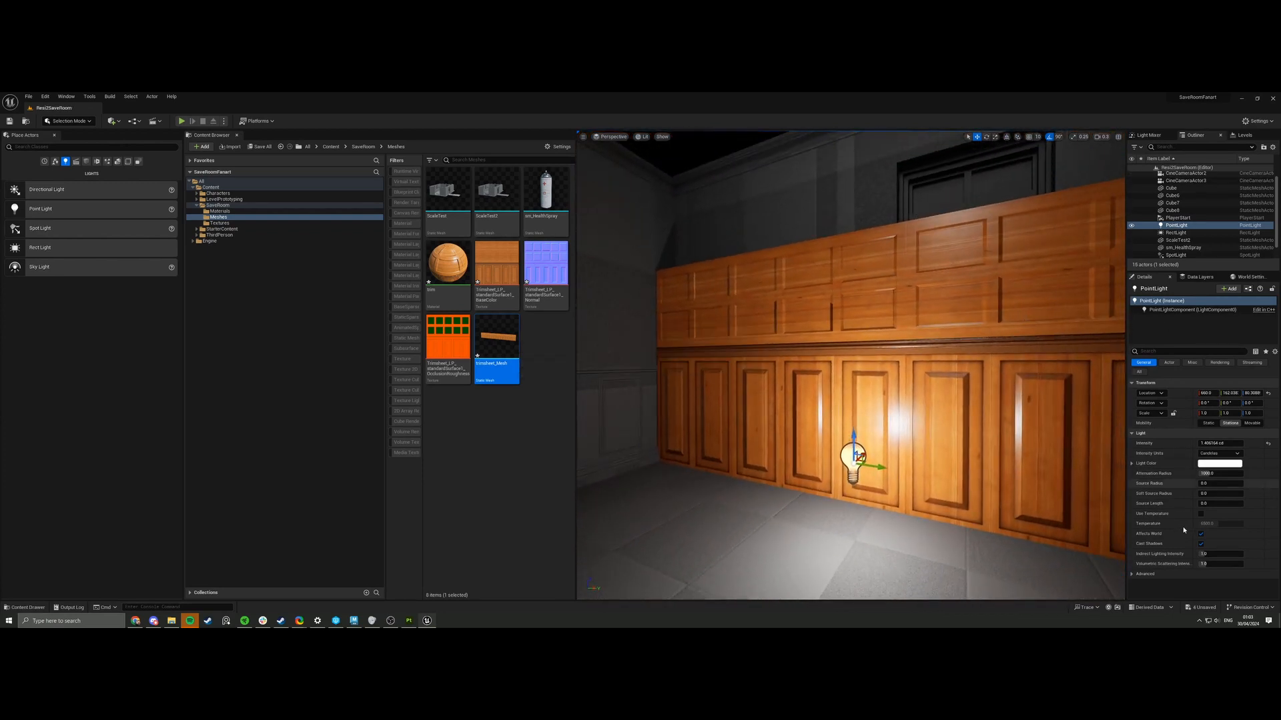
# Save all unsaved level content and assets and close the Unreal editor.
pyautogui.click(1204, 608)
pyautogui.click(701, 441)
pyautogui.click(1274, 99)
pyautogui.click(775, 352)
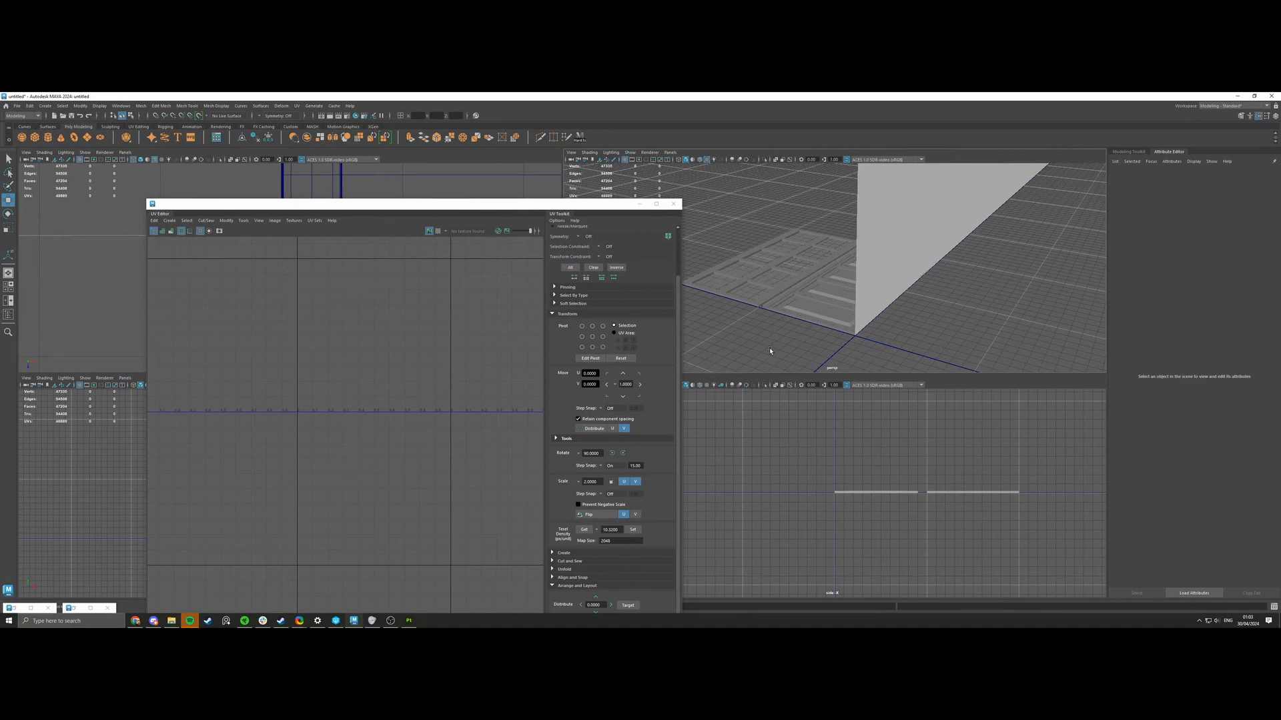
pyautogui.keyDown('alt'); pyautogui.moveTo(775, 353); pyautogui.dragTo(758, 328); pyautogui.keyUp('alt')
pyautogui.hotkey('ctrl', 's')
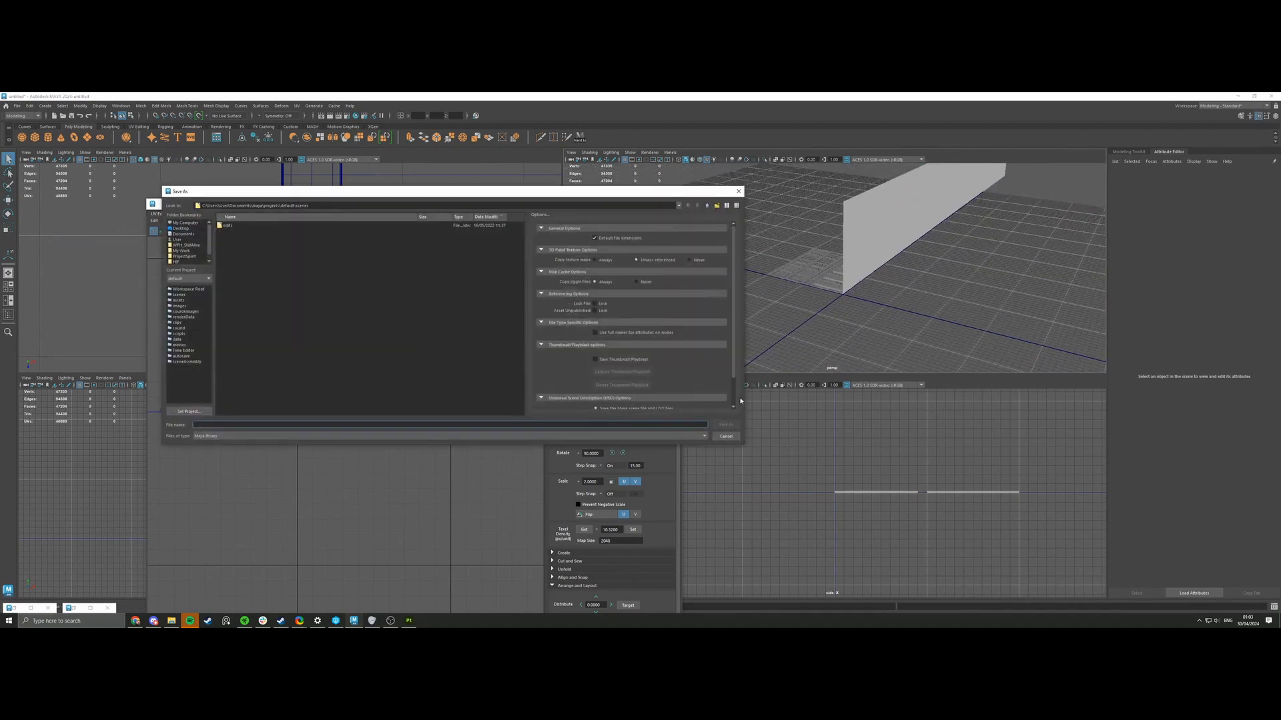
pyautogui.click(724, 437)
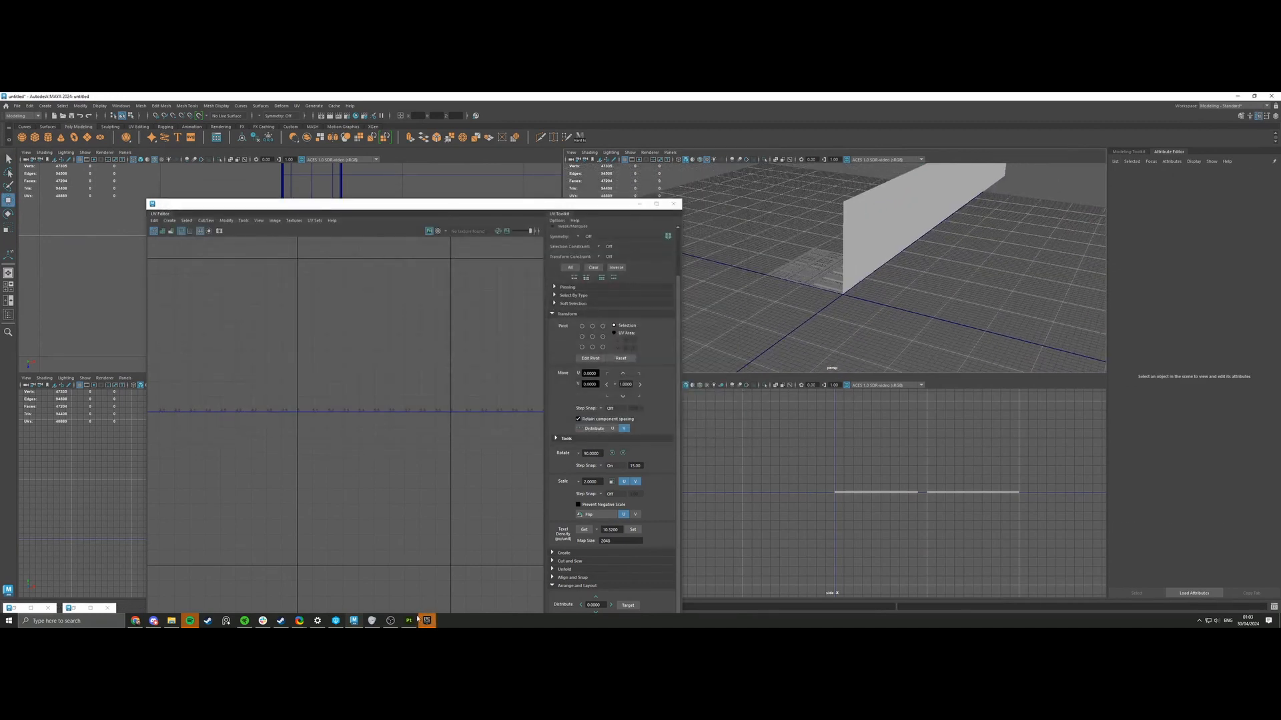
pyautogui.click(390, 621)
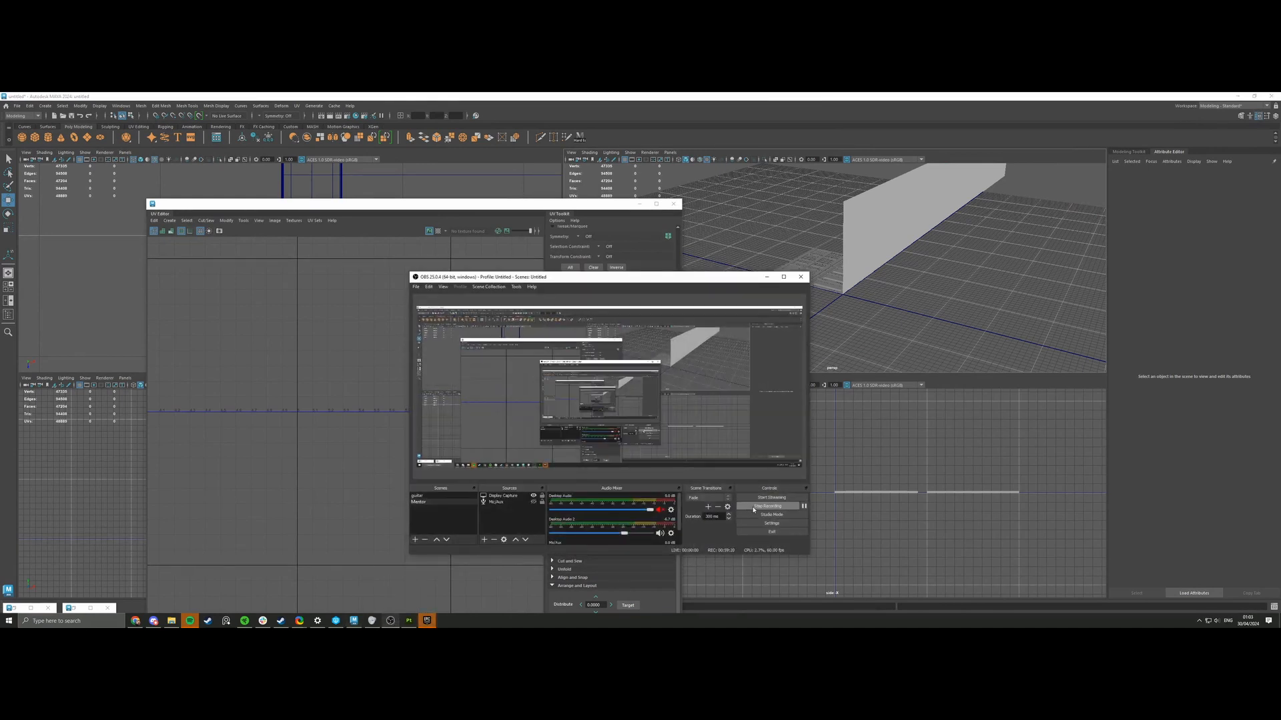
pyautogui.click(753, 509)
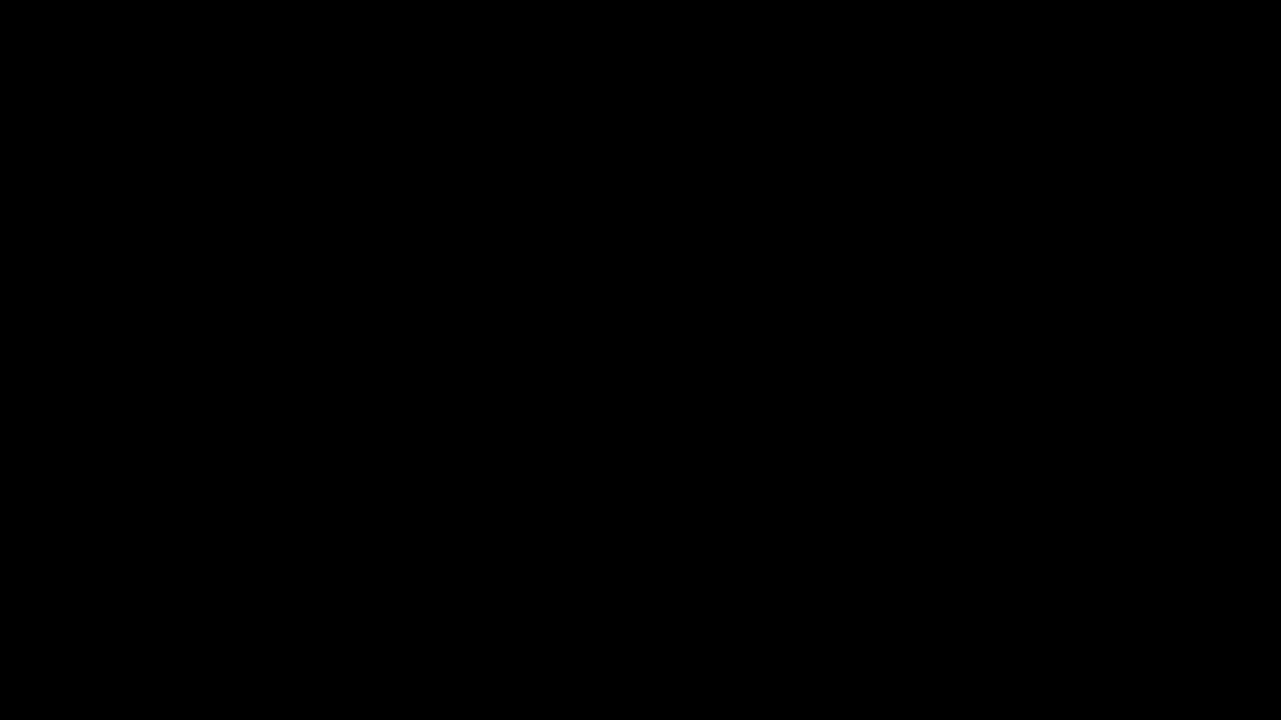